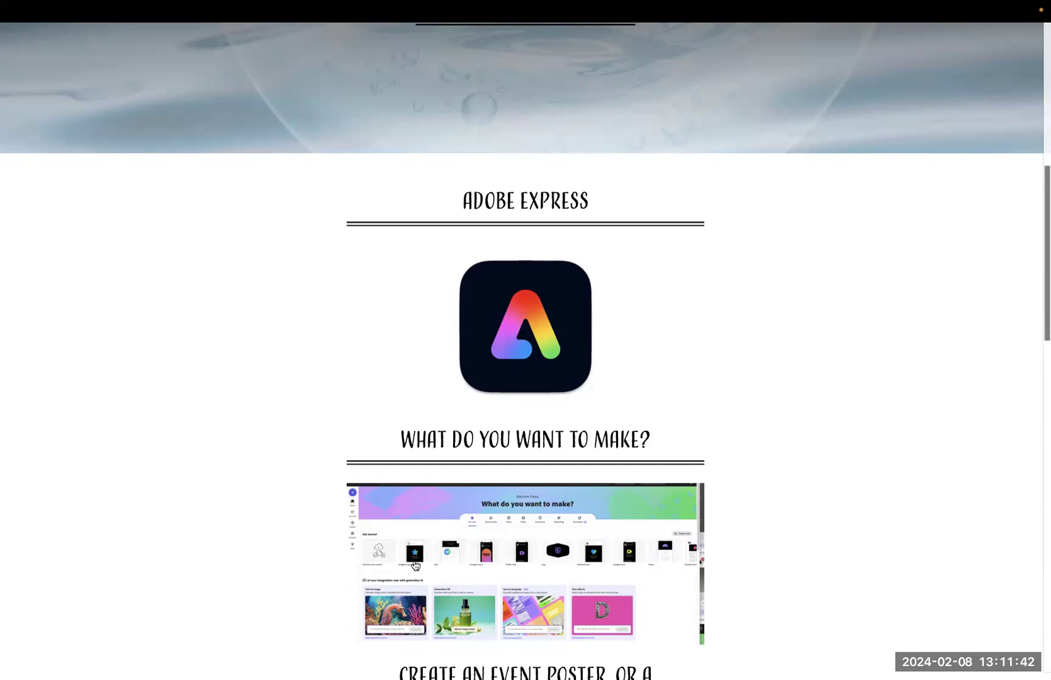
Step: Review the presentation page from the Adobe Express section down to the Generative Fill and Adobe Firefly section
{"action": "mouse_move", "coordinate": [192, 678]}
{"action": "left_click_drag", "start_coordinate": [1045, 340], "coordinate": [1044, 386]}
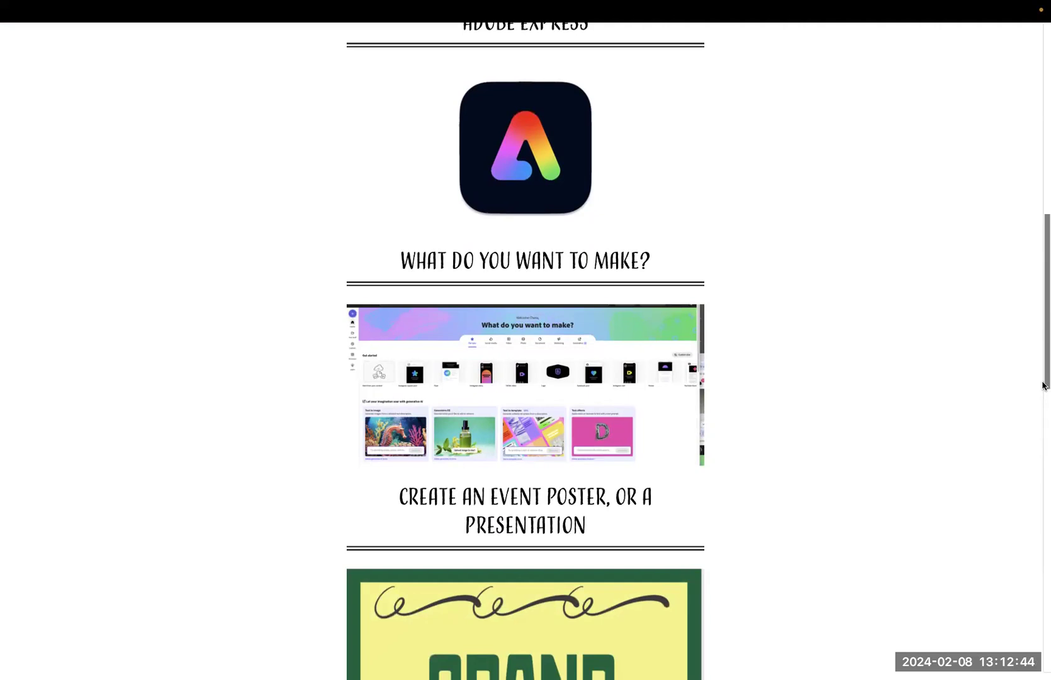
{"action": "left_click_drag", "start_coordinate": [1043, 321], "coordinate": [1043, 445]}
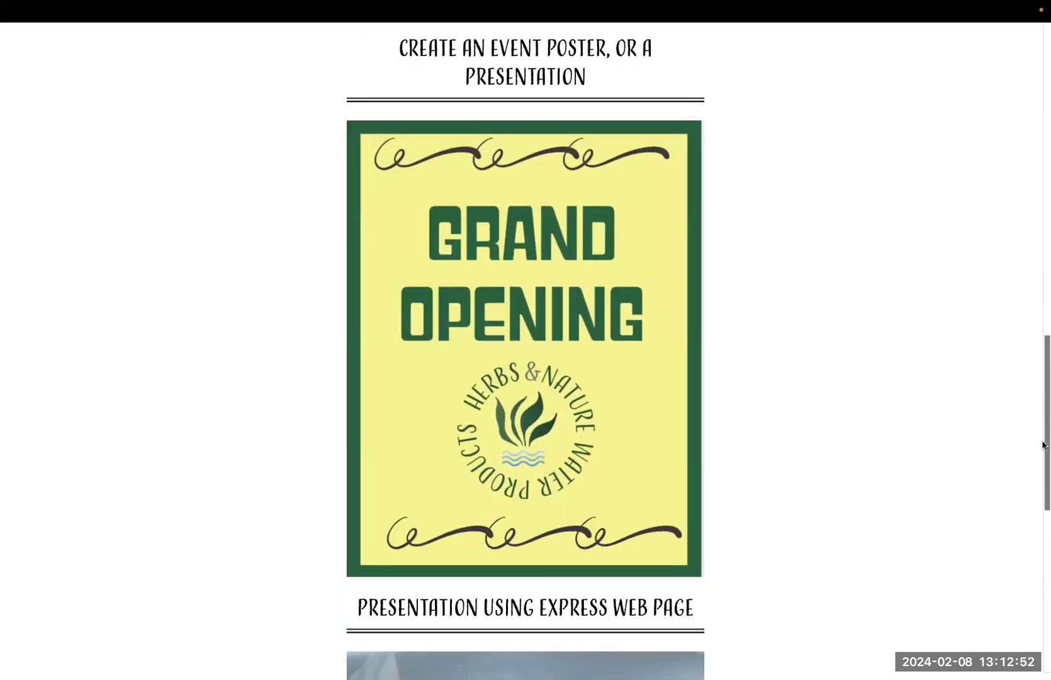
{"action": "left_click_drag", "start_coordinate": [1044, 442], "coordinate": [1043, 485]}
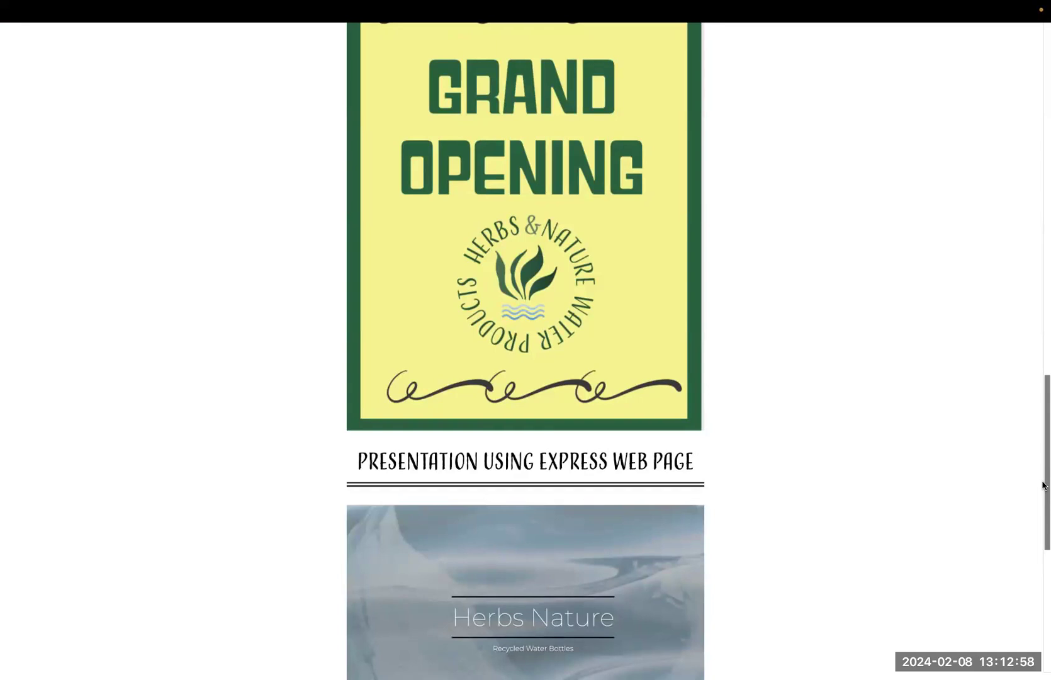
{"action": "left_click_drag", "start_coordinate": [1042, 485], "coordinate": [1043, 526]}
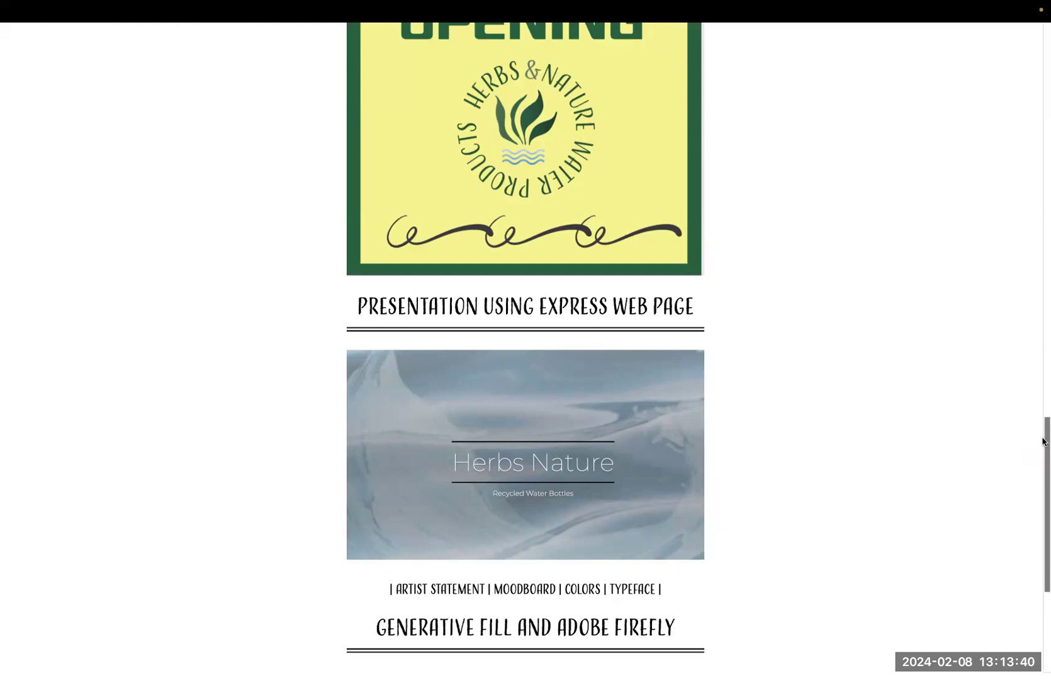
{"action": "left_click_drag", "start_coordinate": [1043, 442], "coordinate": [1026, 575]}
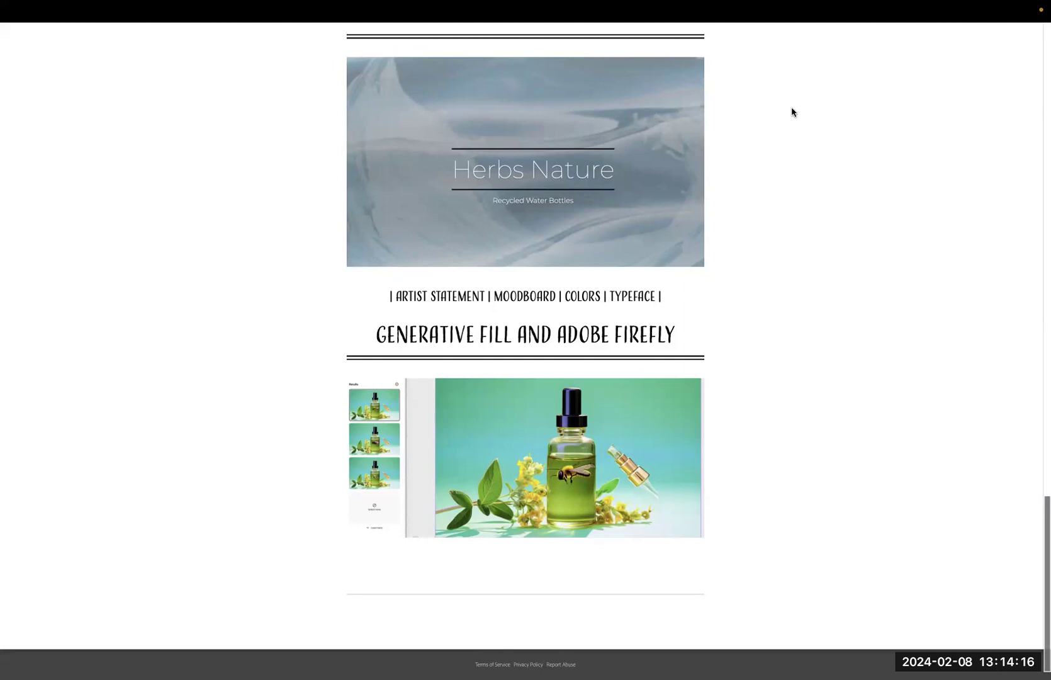
Step: Exit the browser's full-screen mode and switch to the Adobe Express home page
{"action": "mouse_move", "coordinate": [258, 41]}
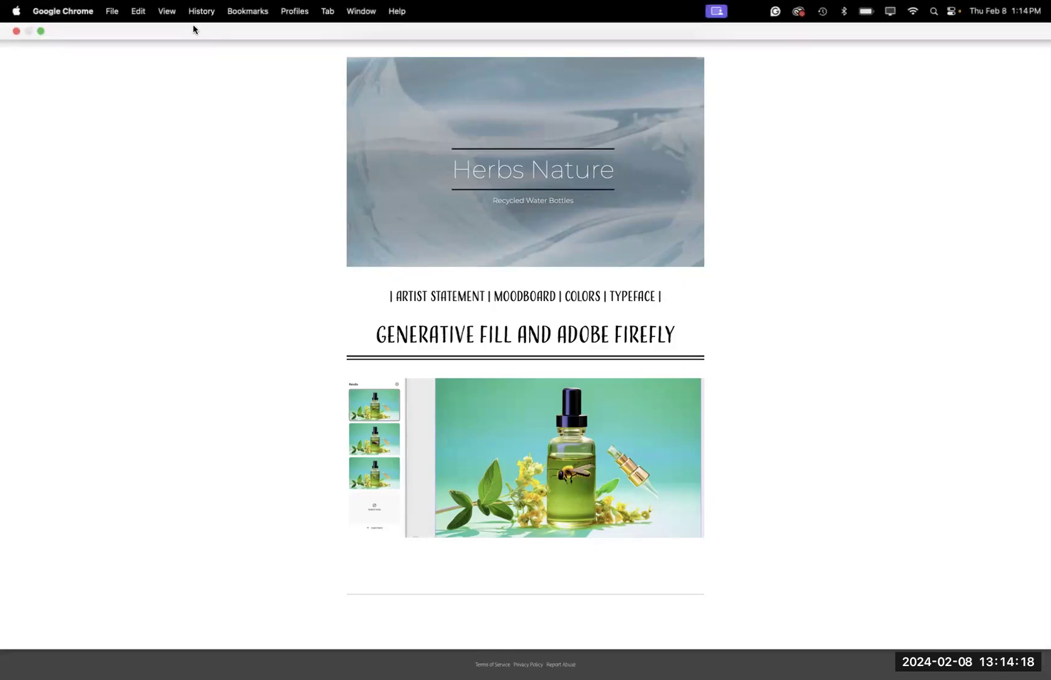
{"action": "left_click", "coordinate": [167, 11]}
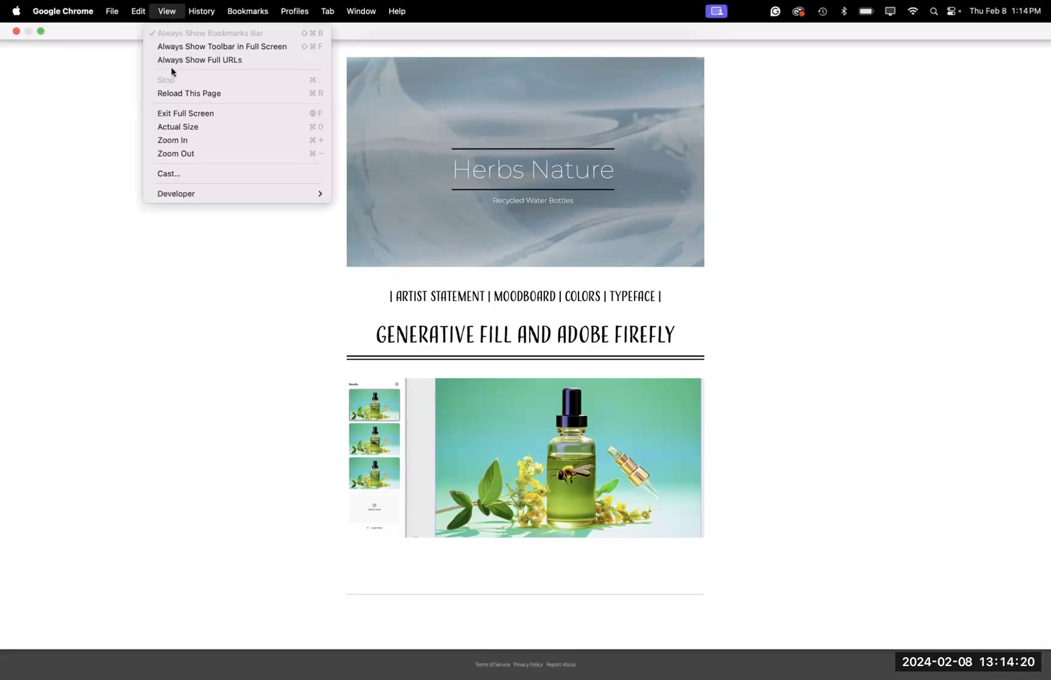
{"action": "left_click", "coordinate": [181, 114]}
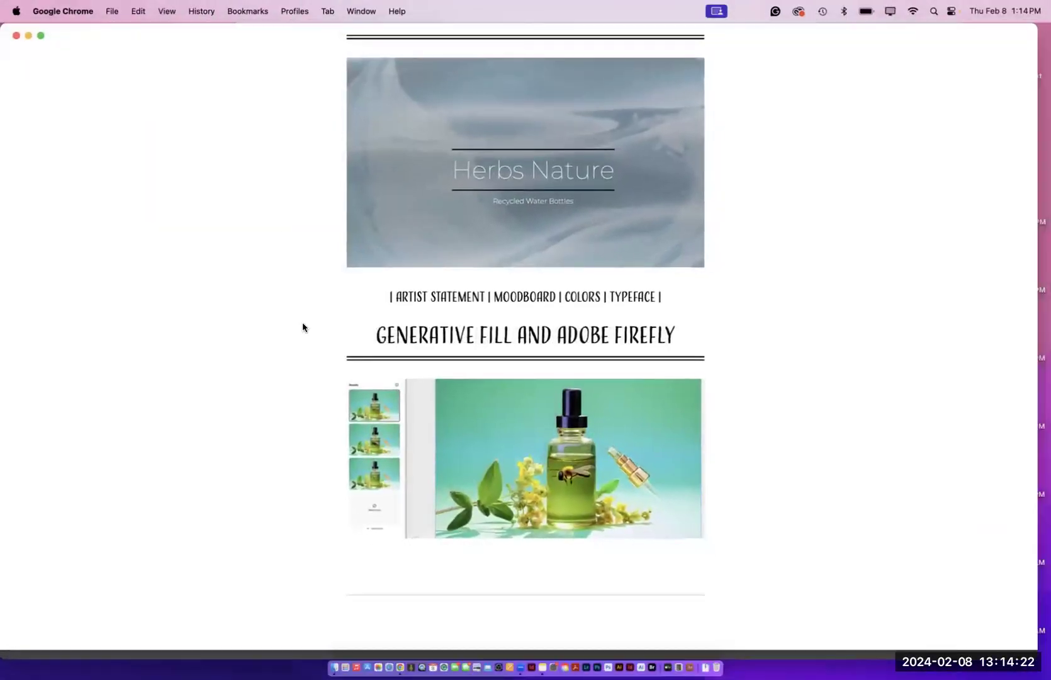
{"action": "left_click", "coordinate": [390, 36]}
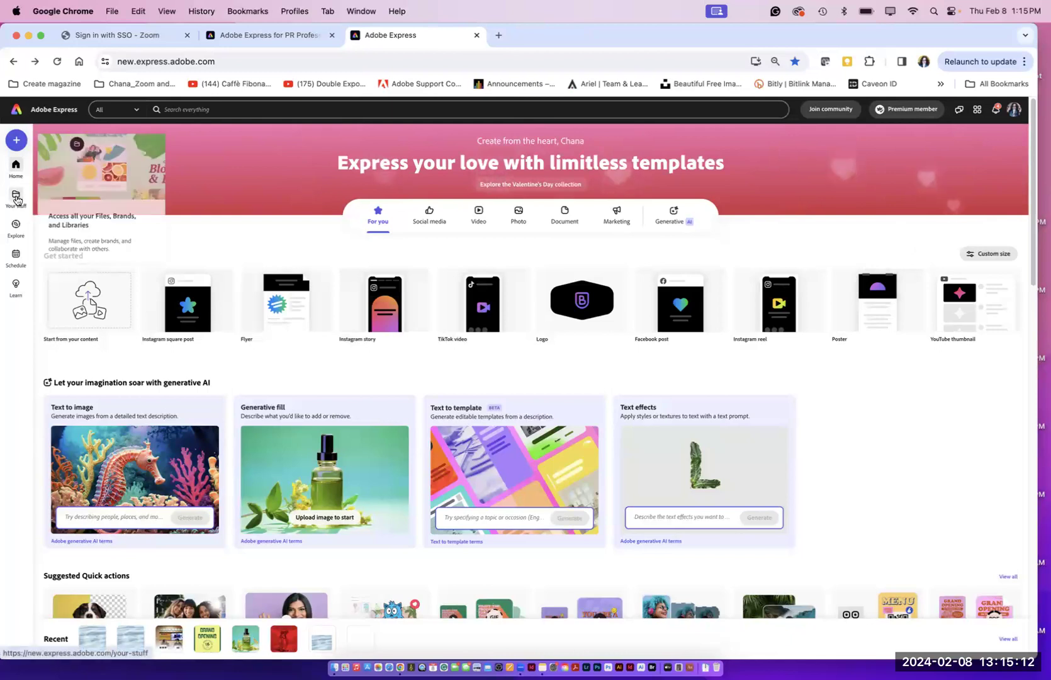
Step: Open Your stuff, look through the saved folders and files, and dismiss the Connect and create pop-up
{"action": "scroll", "coordinate": [17, 200], "scroll_direction": "down", "scroll_amount": 1}
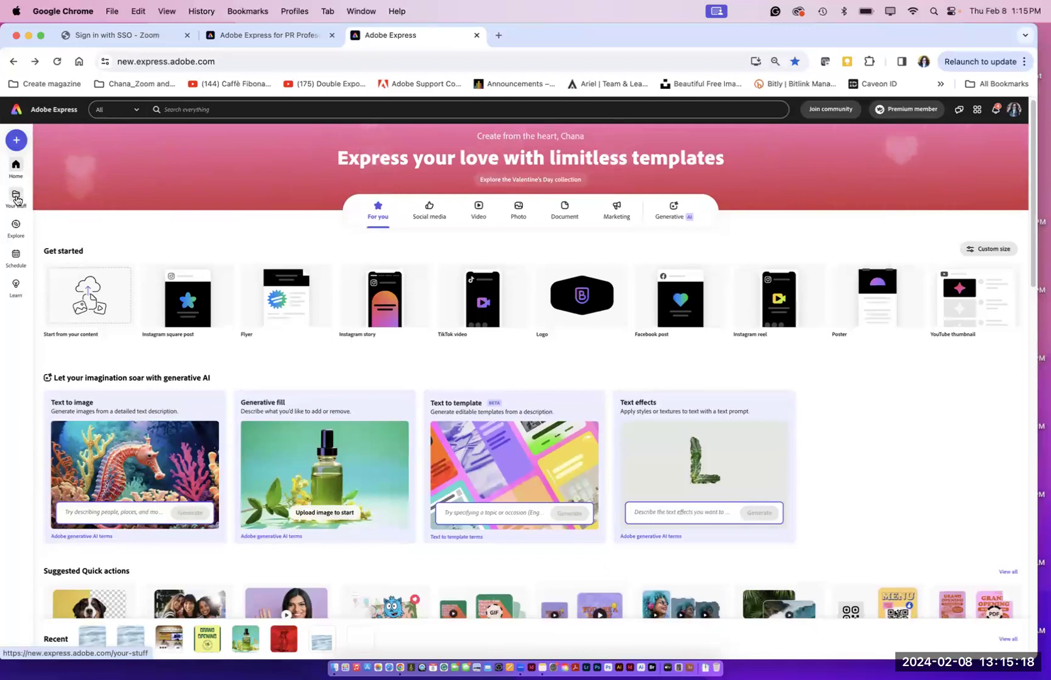
{"action": "scroll", "coordinate": [17, 200], "scroll_direction": "up", "scroll_amount": 1}
{"action": "left_click", "coordinate": [17, 200]}
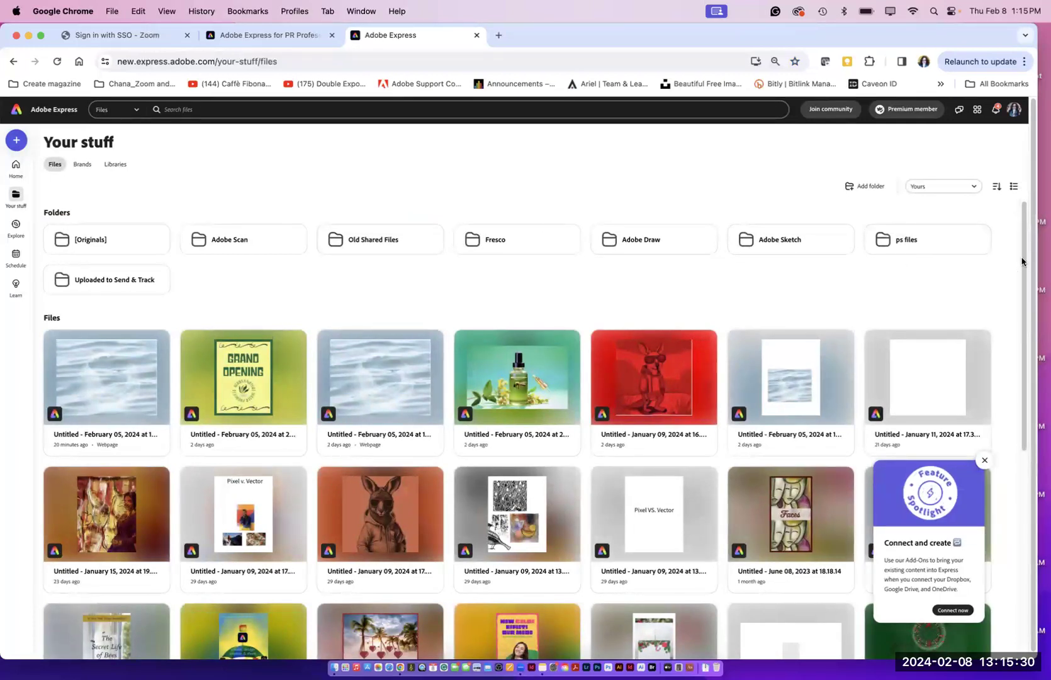
{"action": "left_click_drag", "start_coordinate": [1026, 267], "coordinate": [1030, 433]}
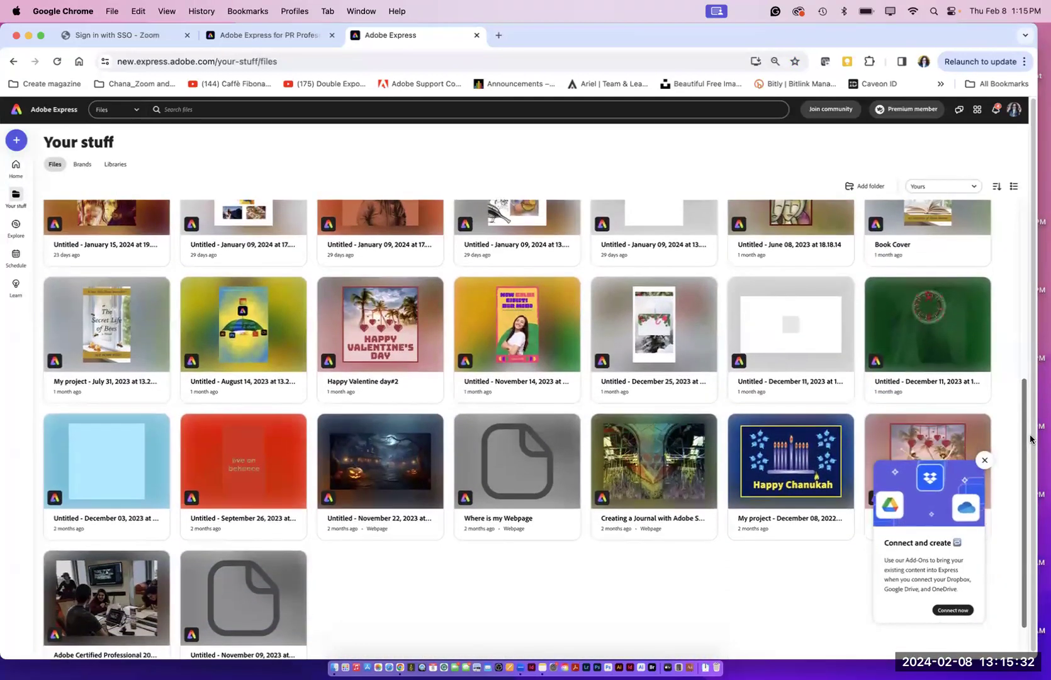
{"action": "left_click", "coordinate": [986, 460]}
{"action": "left_click_drag", "start_coordinate": [1025, 394], "coordinate": [1008, 204]}
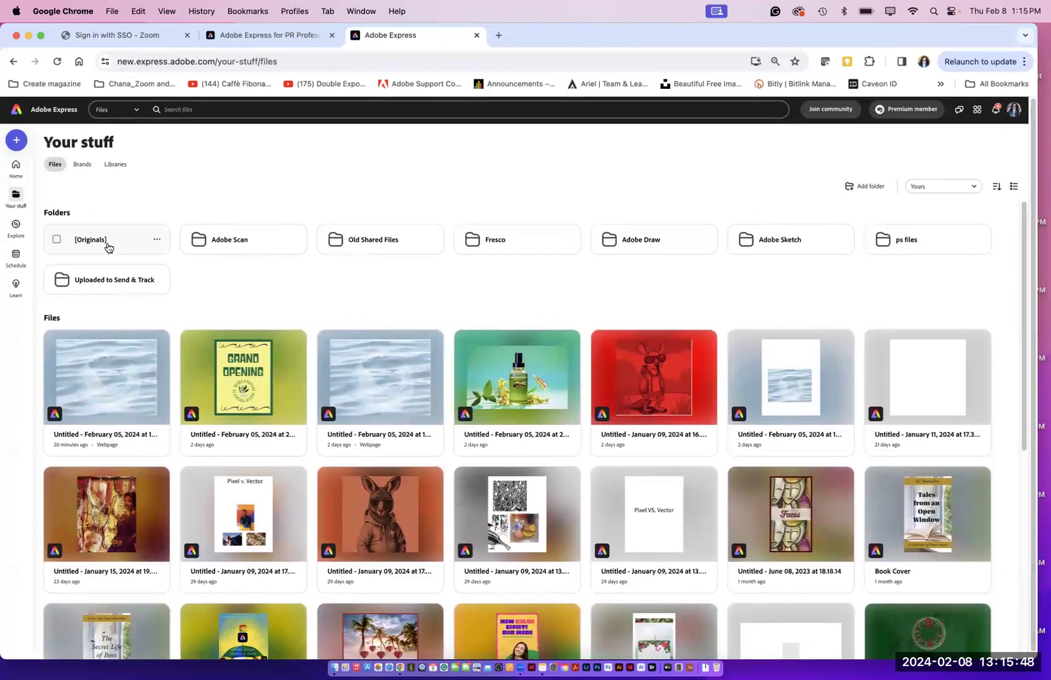
Step: Open the Explore page and browse its templates down to the seasonal and Instagram collections
{"action": "left_click", "coordinate": [15, 227]}
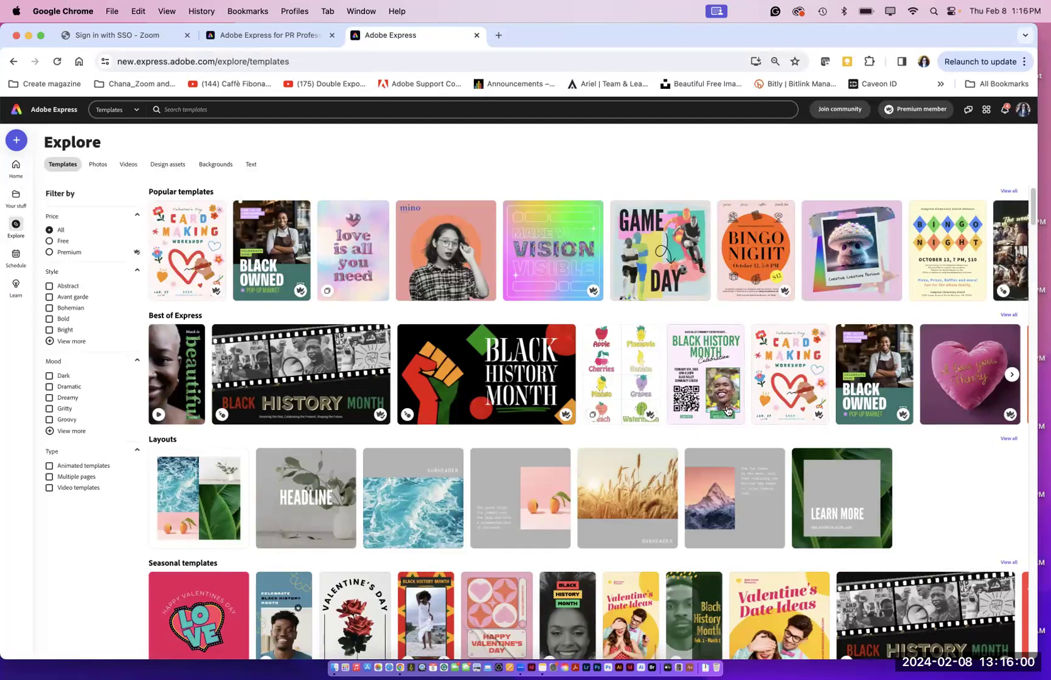
{"action": "scroll", "coordinate": [727, 411], "scroll_direction": "right", "scroll_amount": 2}
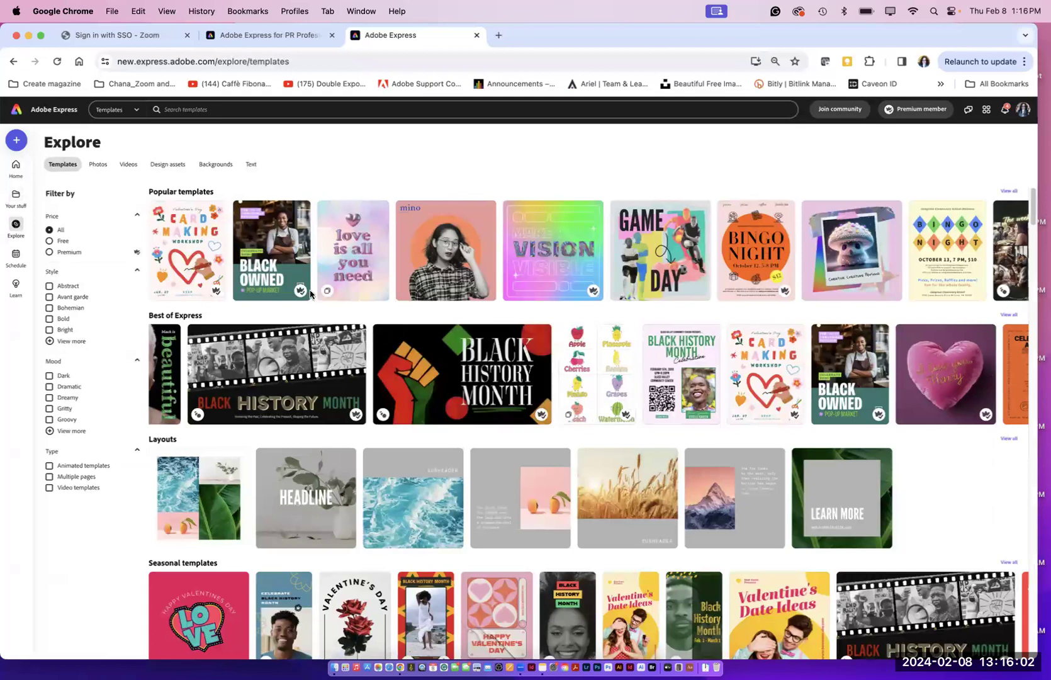
{"action": "left_click_drag", "start_coordinate": [1033, 213], "coordinate": [1039, 243]}
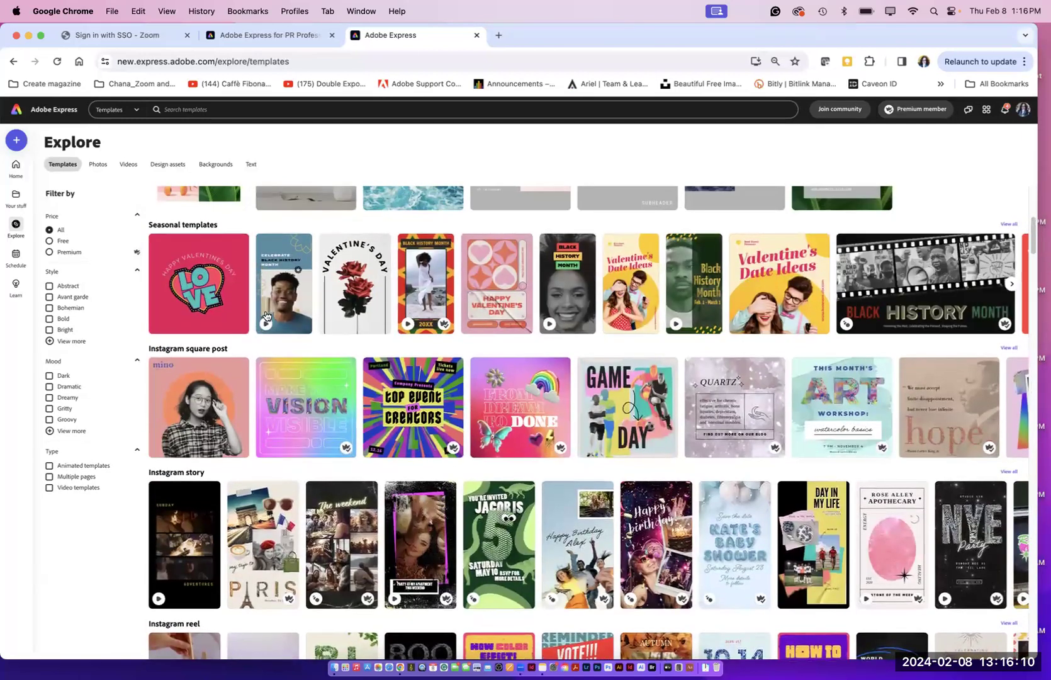
{"action": "scroll", "coordinate": [446, 309], "scroll_direction": "down", "scroll_amount": 1}
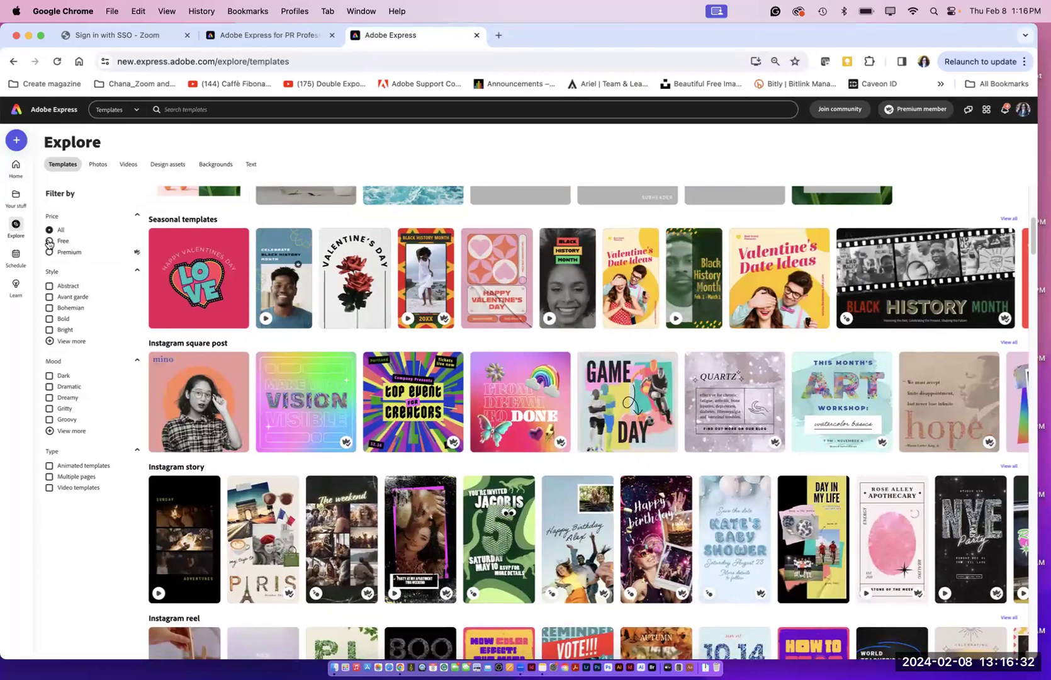
Step: View the templates filtered by Free and by Premium, and reset the price filter to All
{"action": "left_click", "coordinate": [49, 241]}
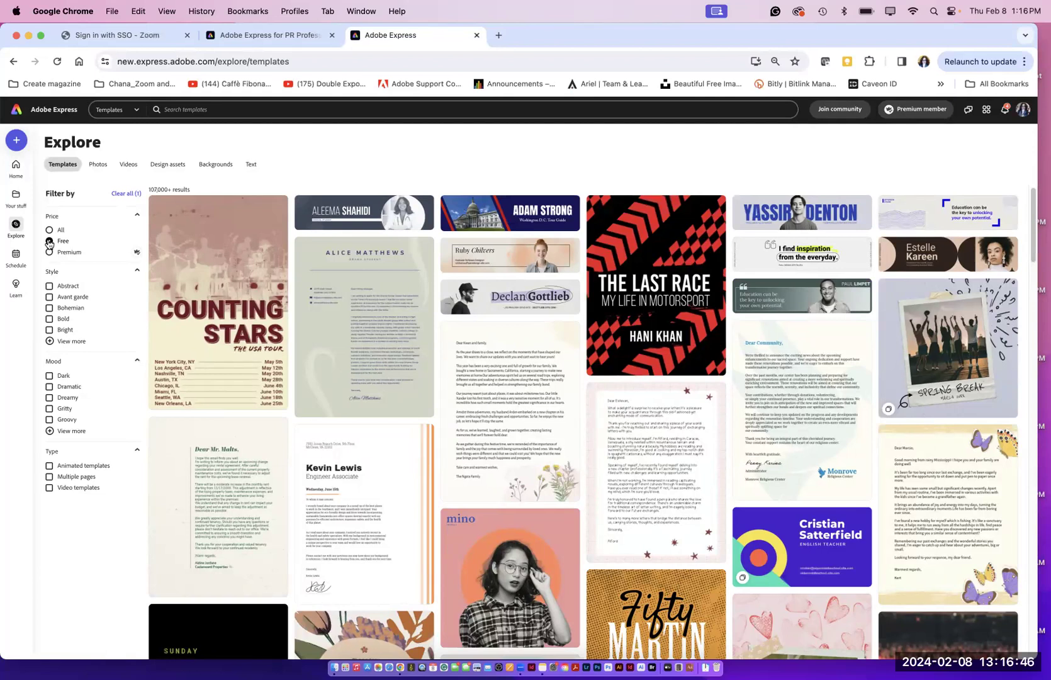
{"action": "left_click", "coordinate": [49, 252]}
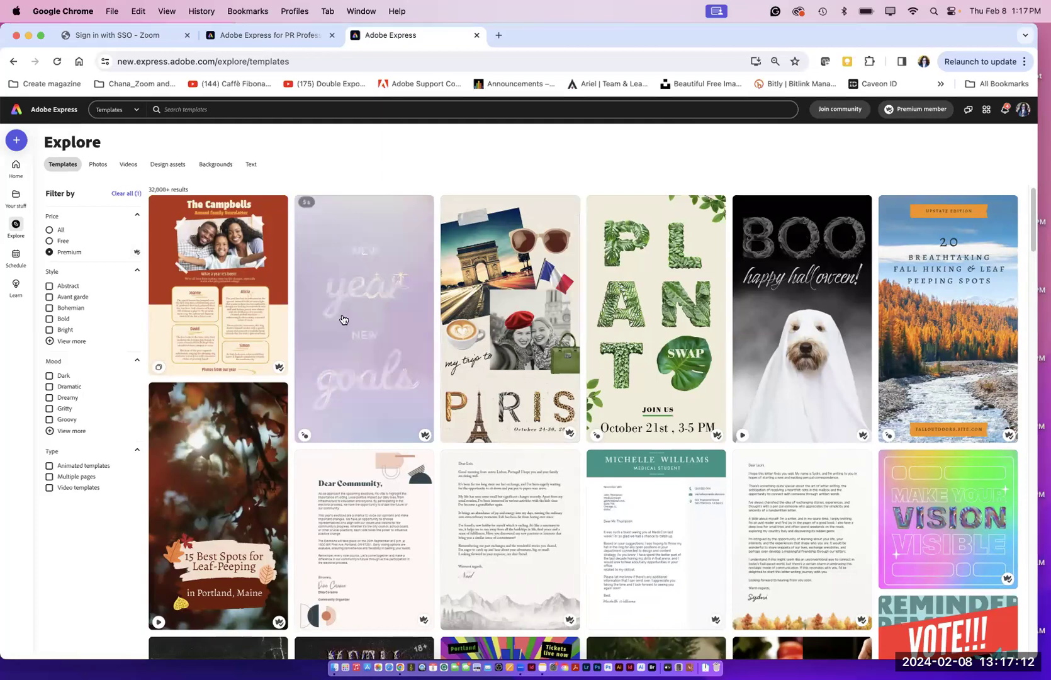
{"action": "left_click", "coordinate": [51, 230]}
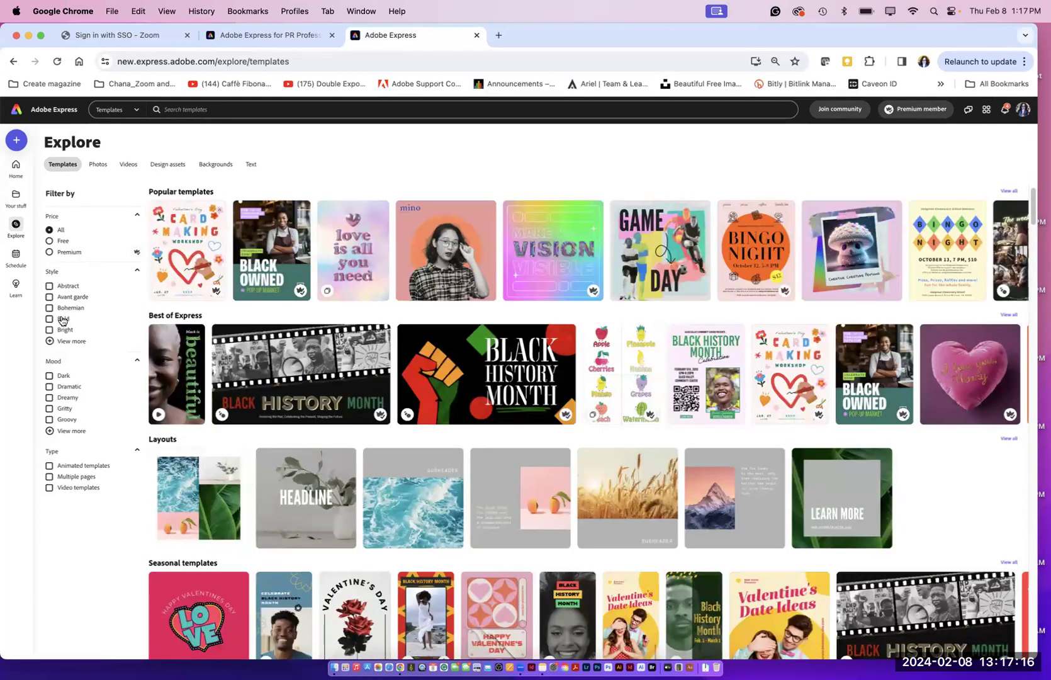
Step: Filter the templates by the Abstract and Avant garde styles
{"action": "left_click", "coordinate": [49, 286]}
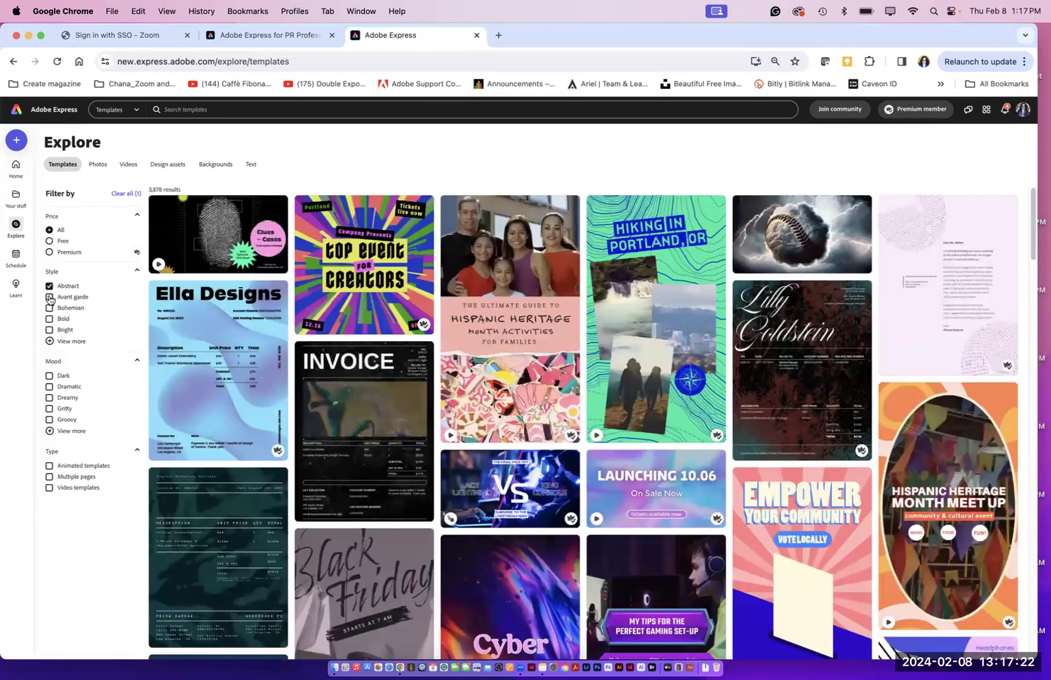
{"action": "left_click", "coordinate": [50, 298]}
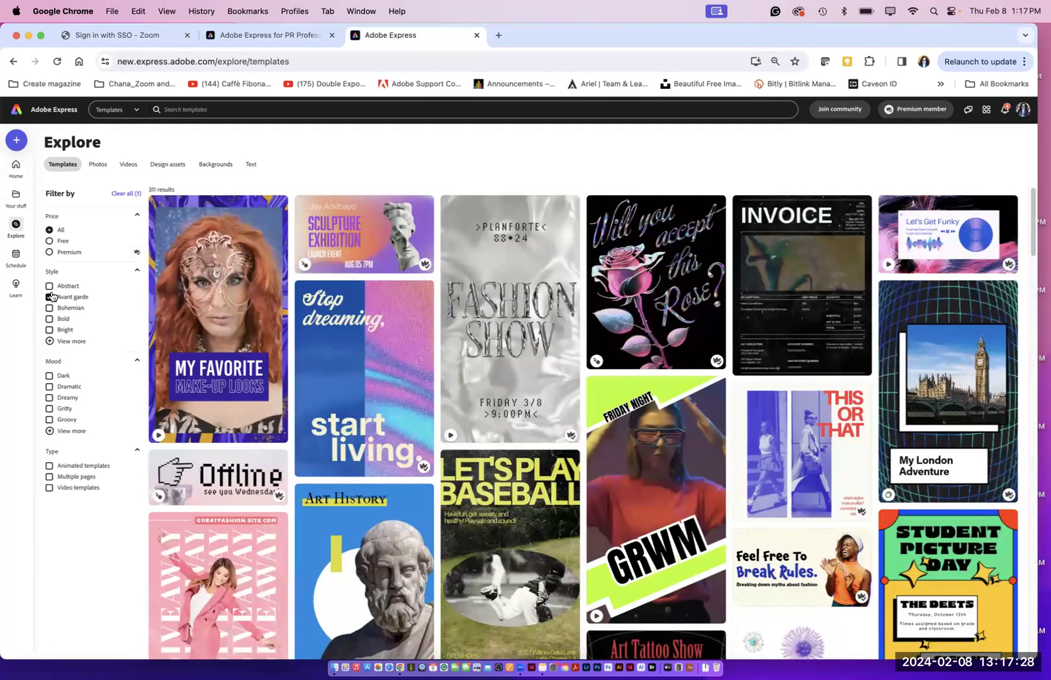
{"action": "left_click", "coordinate": [50, 287]}
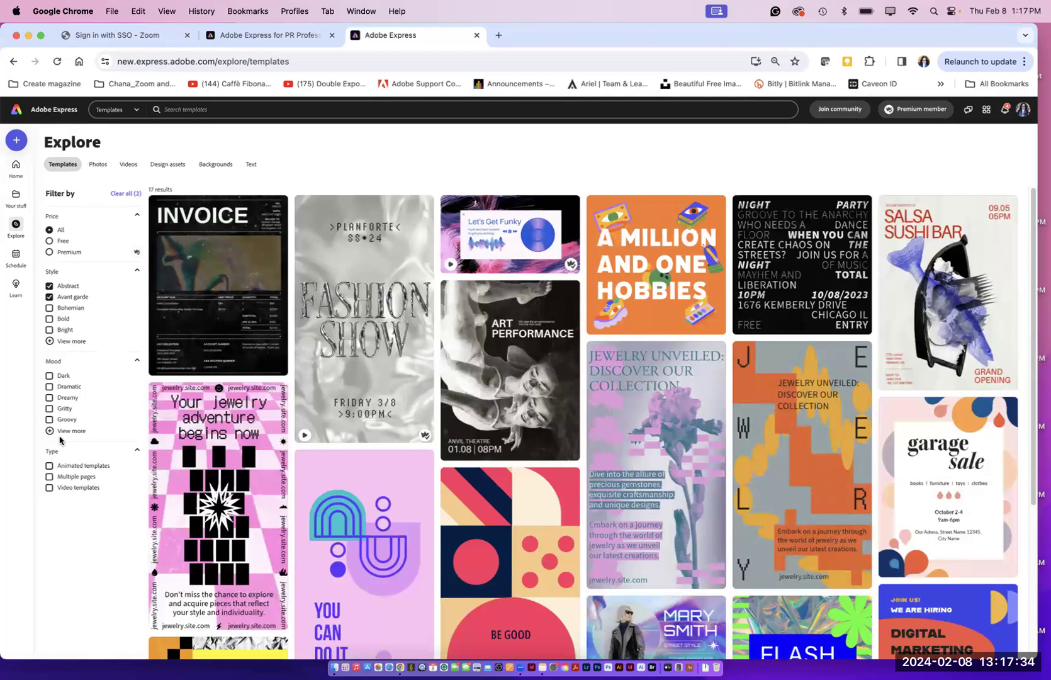
Step: Return to the home page and browse the Get started design types through to Webpage
{"action": "left_click", "coordinate": [15, 166]}
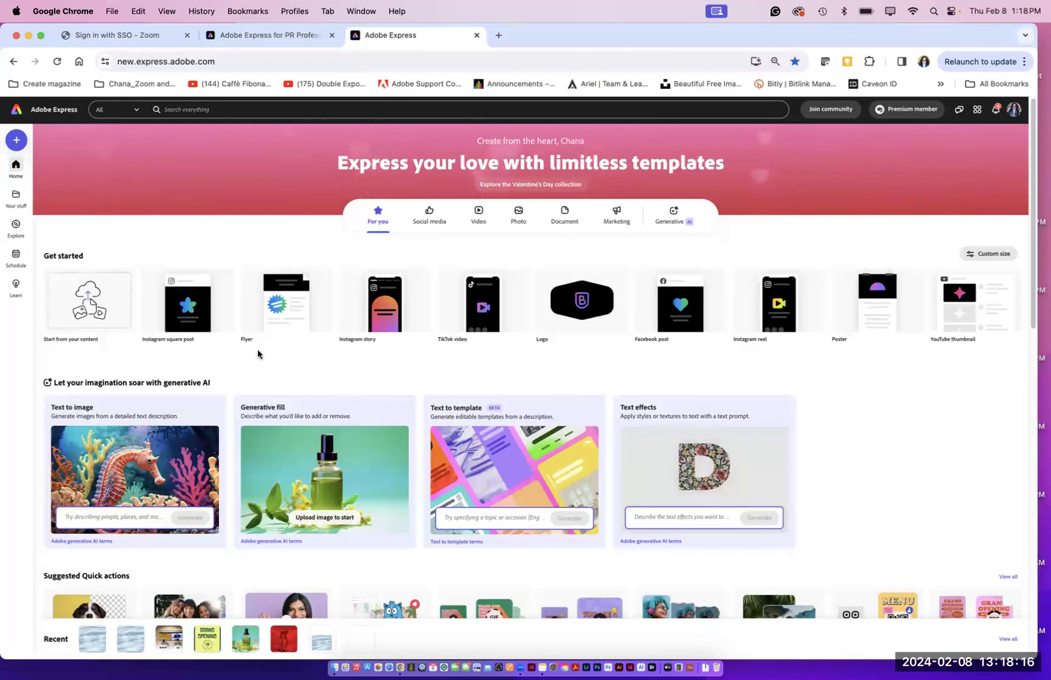
{"action": "mouse_move", "coordinate": [260, 322]}
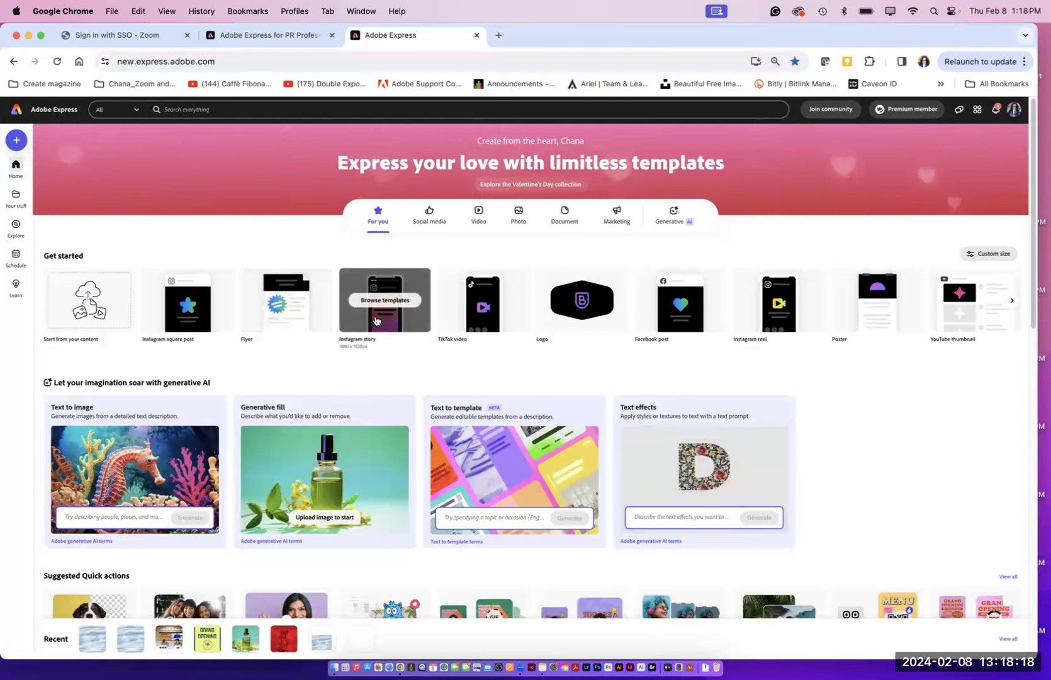
{"action": "mouse_move", "coordinate": [472, 316]}
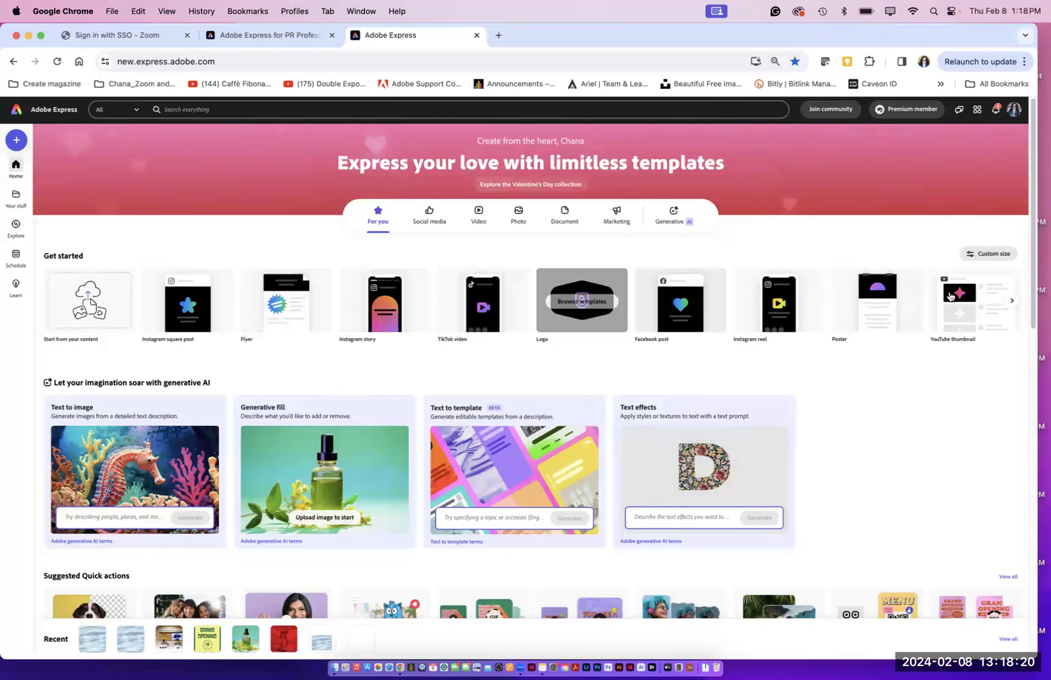
{"action": "left_click", "coordinate": [1013, 300]}
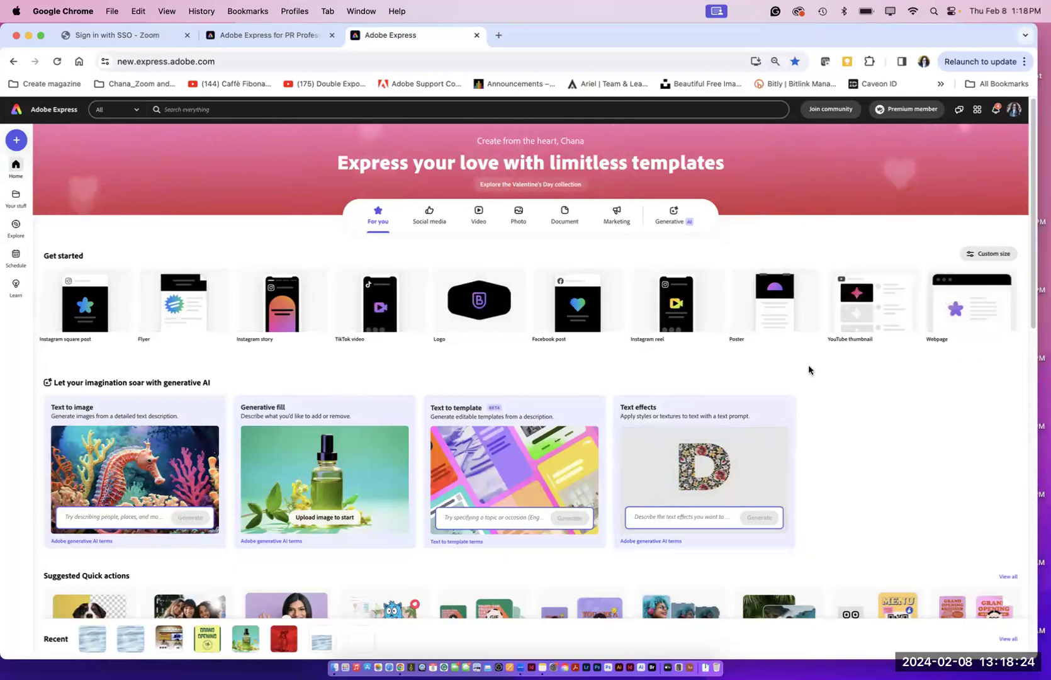
{"action": "mouse_move", "coordinate": [863, 343]}
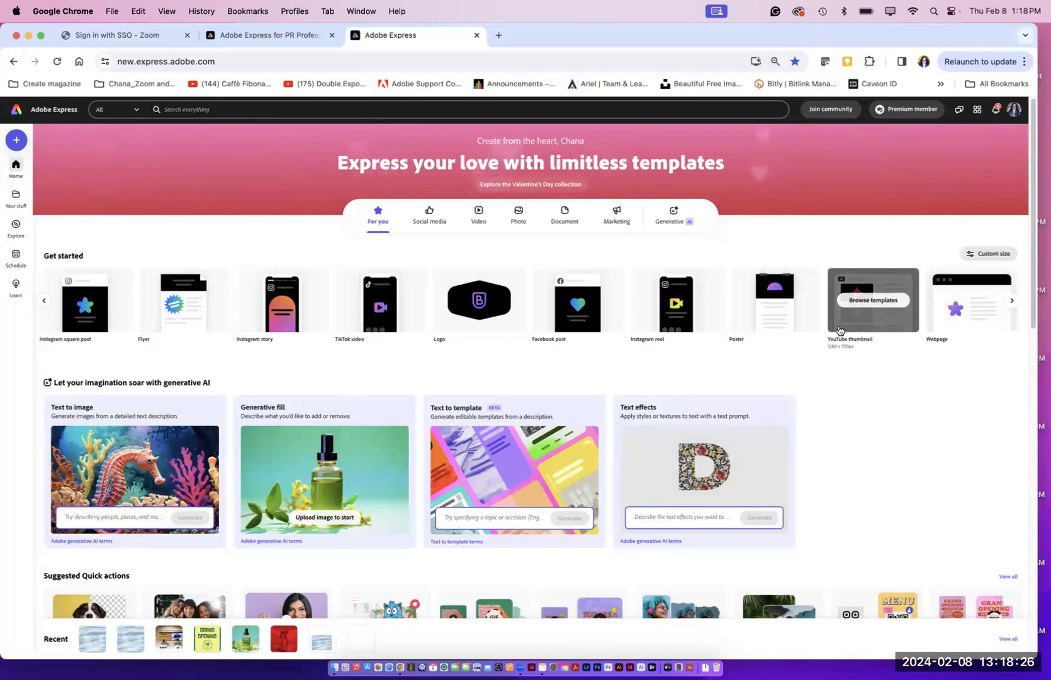
{"action": "mouse_move", "coordinate": [949, 321]}
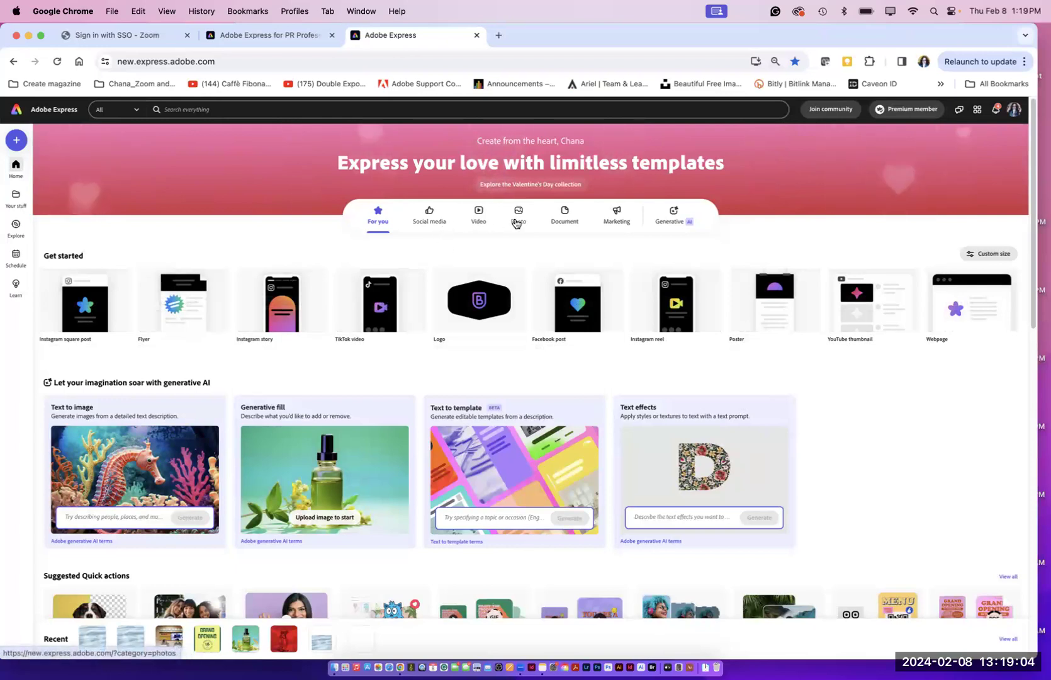
Step: Show the Marketing category and browse its featured poster templates
{"action": "left_click", "coordinate": [617, 225]}
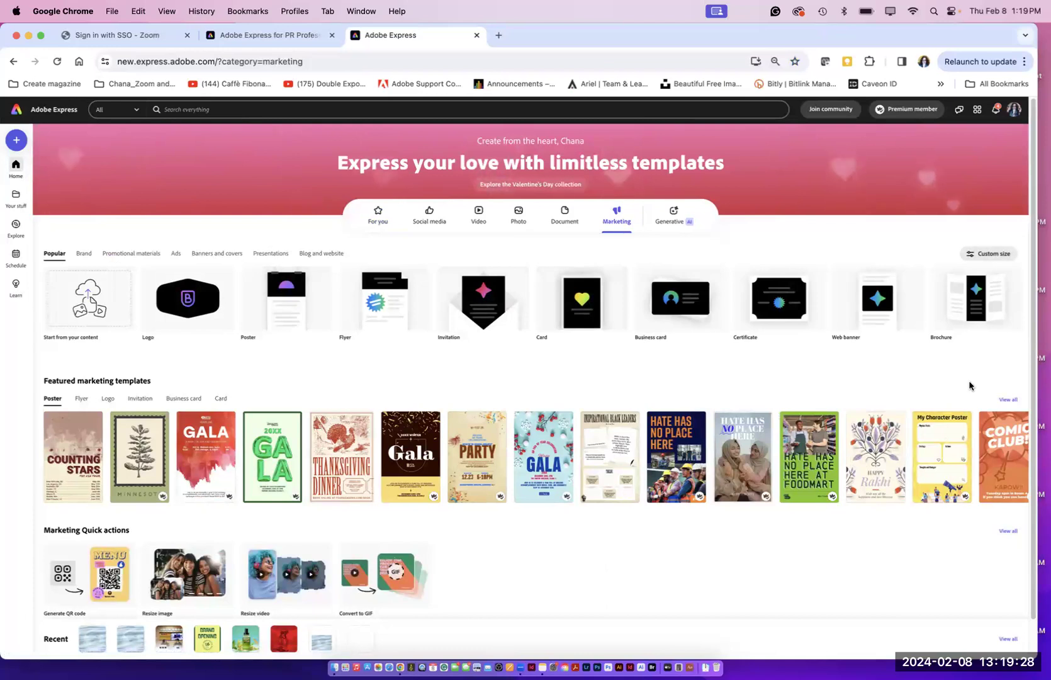
{"action": "scroll", "coordinate": [1030, 357], "scroll_direction": "down", "scroll_amount": 2}
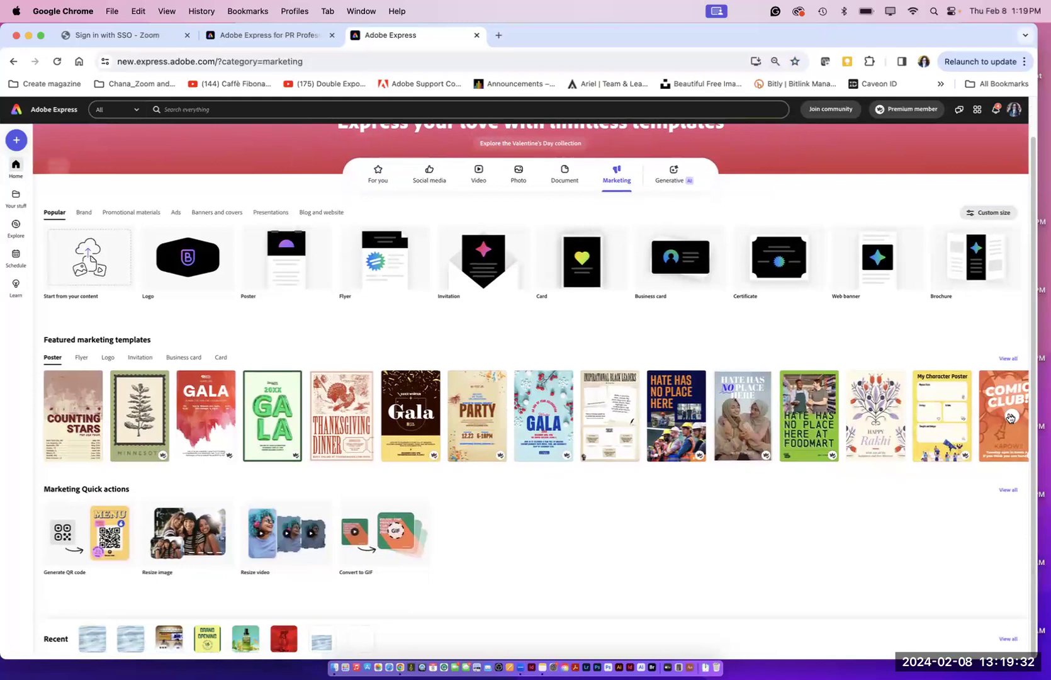
{"action": "left_click", "coordinate": [1010, 417]}
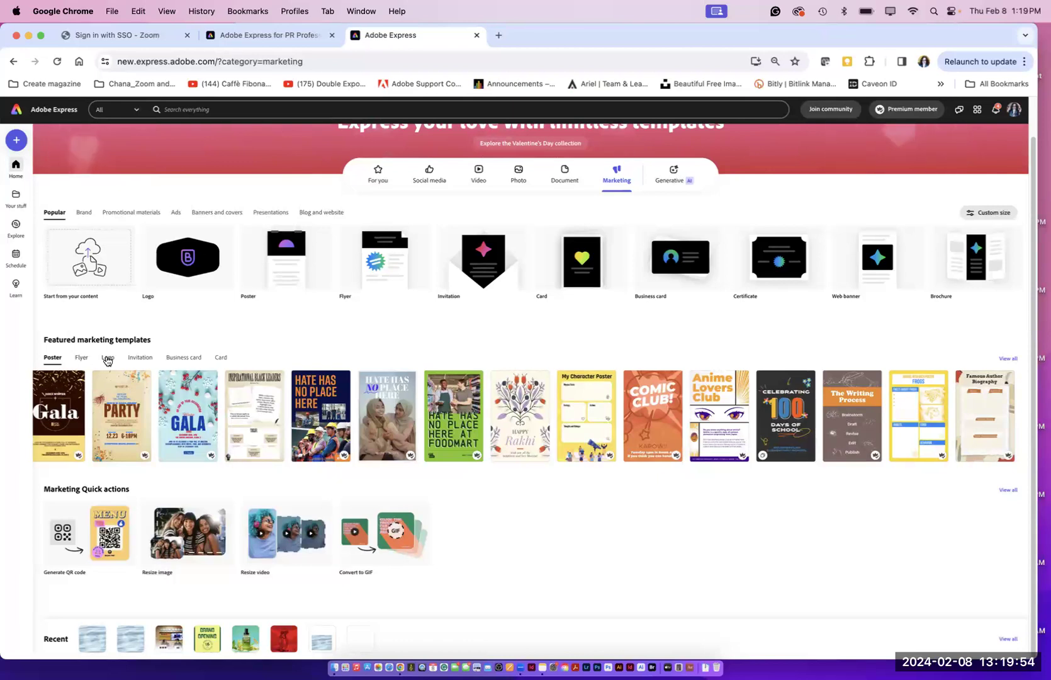
Step: Switch the featured marketing templates to Logo and browse further through the logo designs
{"action": "left_click", "coordinate": [107, 358]}
{"action": "mouse_move", "coordinate": [926, 435]}
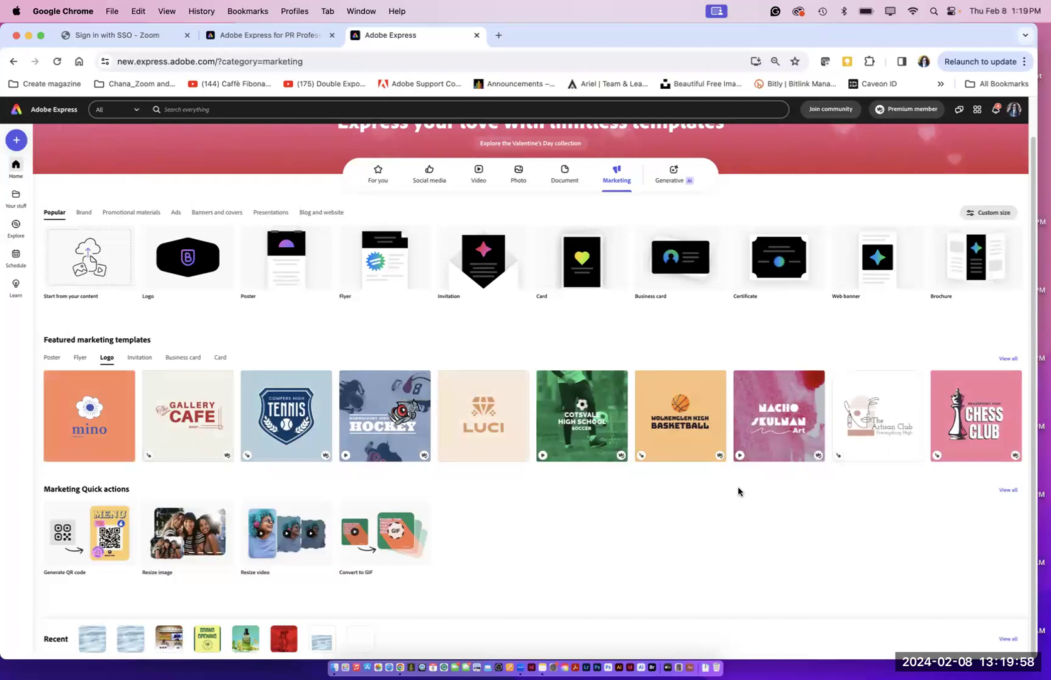
{"action": "mouse_move", "coordinate": [979, 460]}
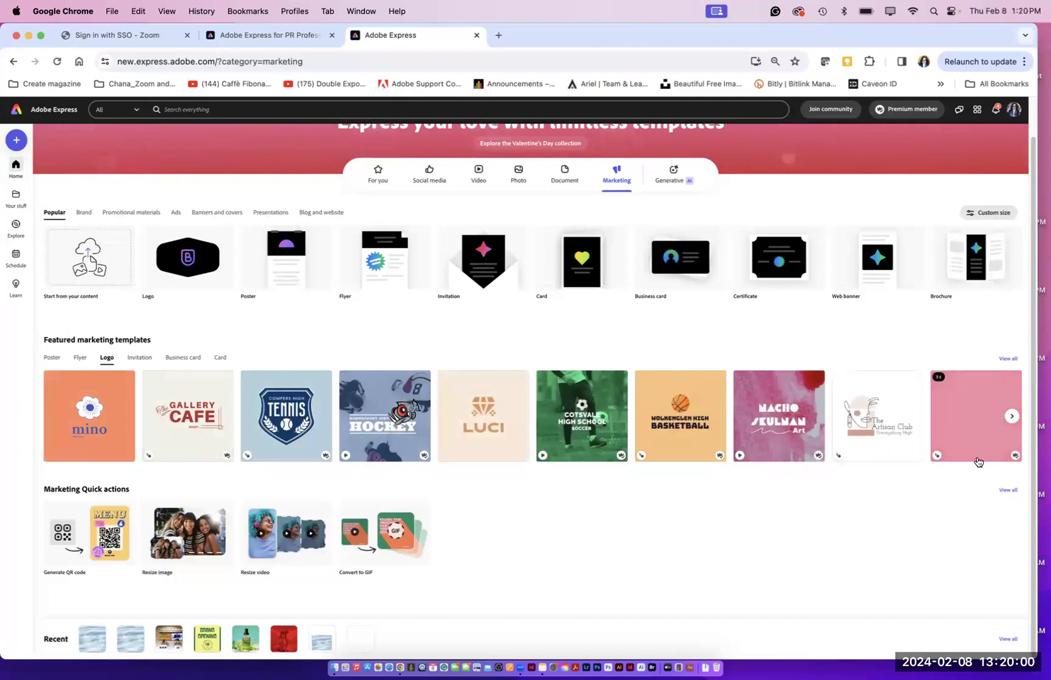
{"action": "left_click", "coordinate": [1012, 418]}
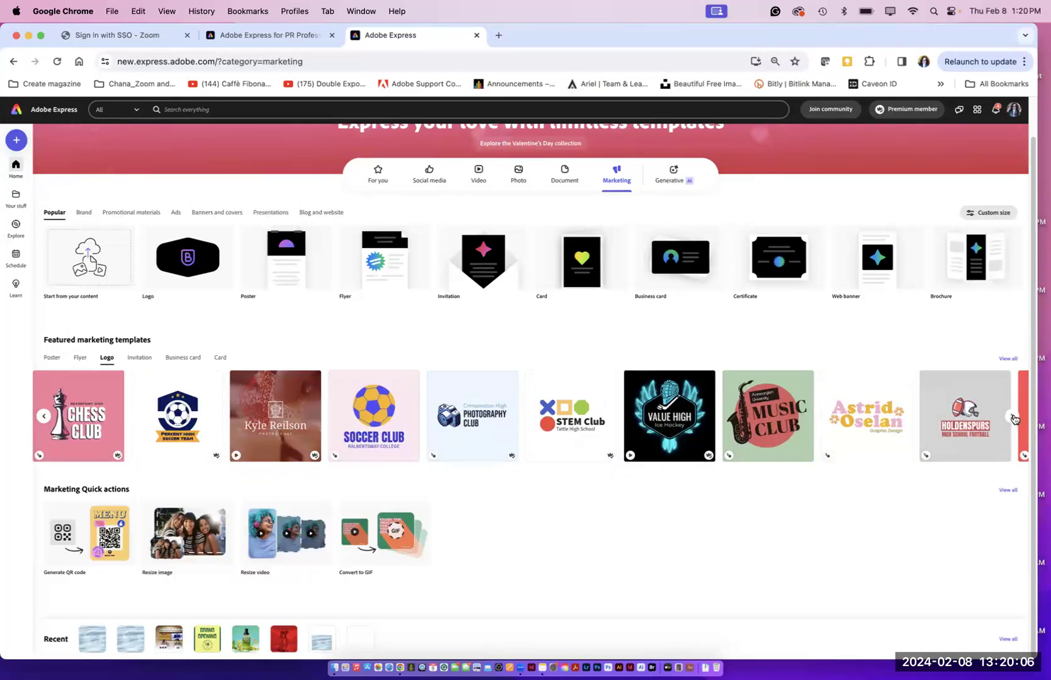
Step: Open the animated red Photography Club logo template from the featured logos and play its animation
{"action": "left_click", "coordinate": [1012, 416]}
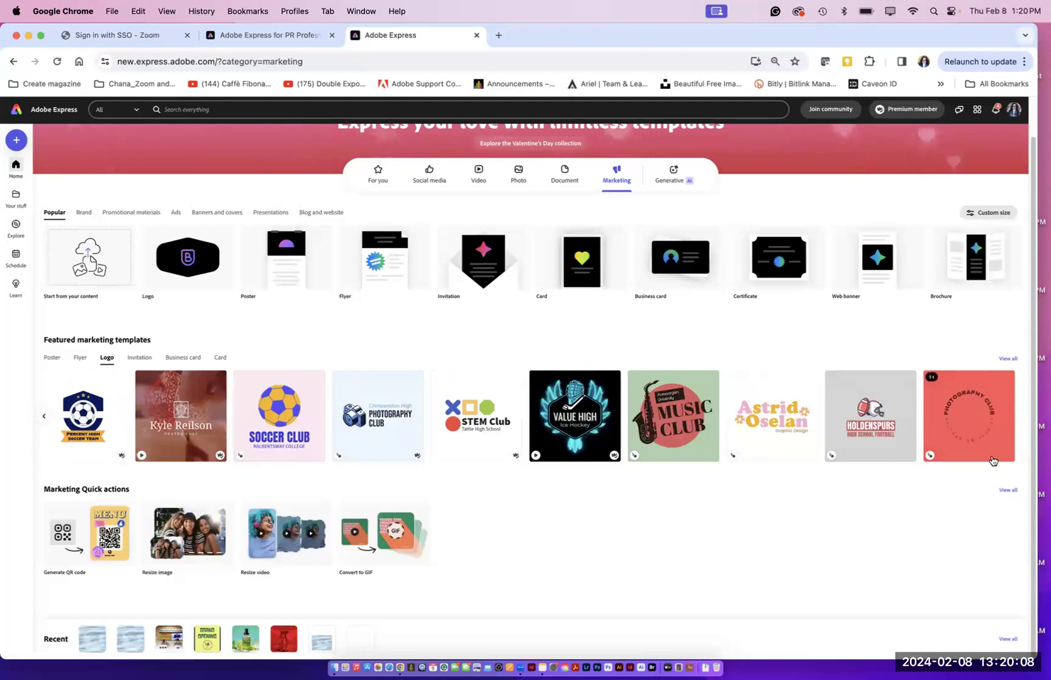
{"action": "left_click", "coordinate": [973, 430]}
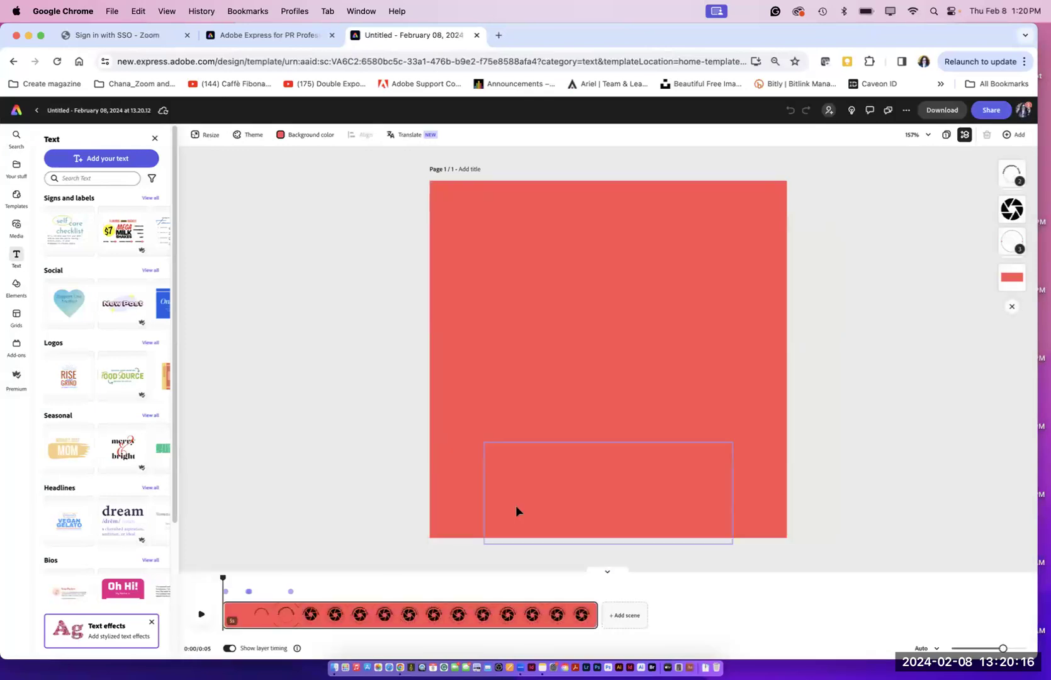
{"action": "left_click", "coordinate": [200, 615]}
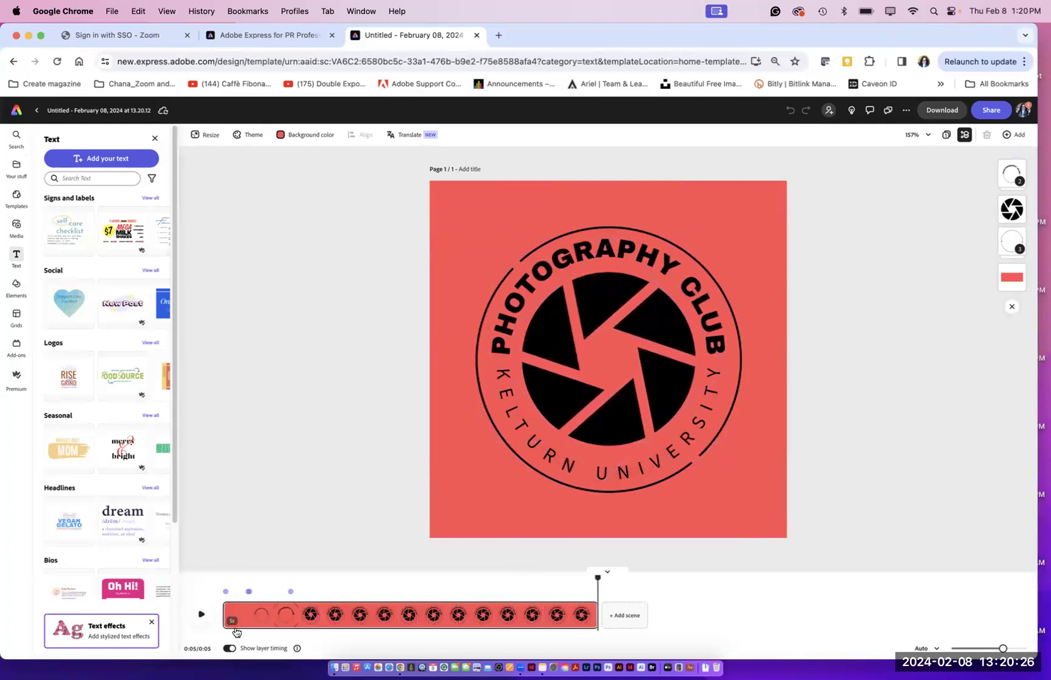
Step: Replay the animation and inspect the red rectangle, ring group and shutter icon layers with their timing
{"action": "left_click", "coordinate": [227, 596]}
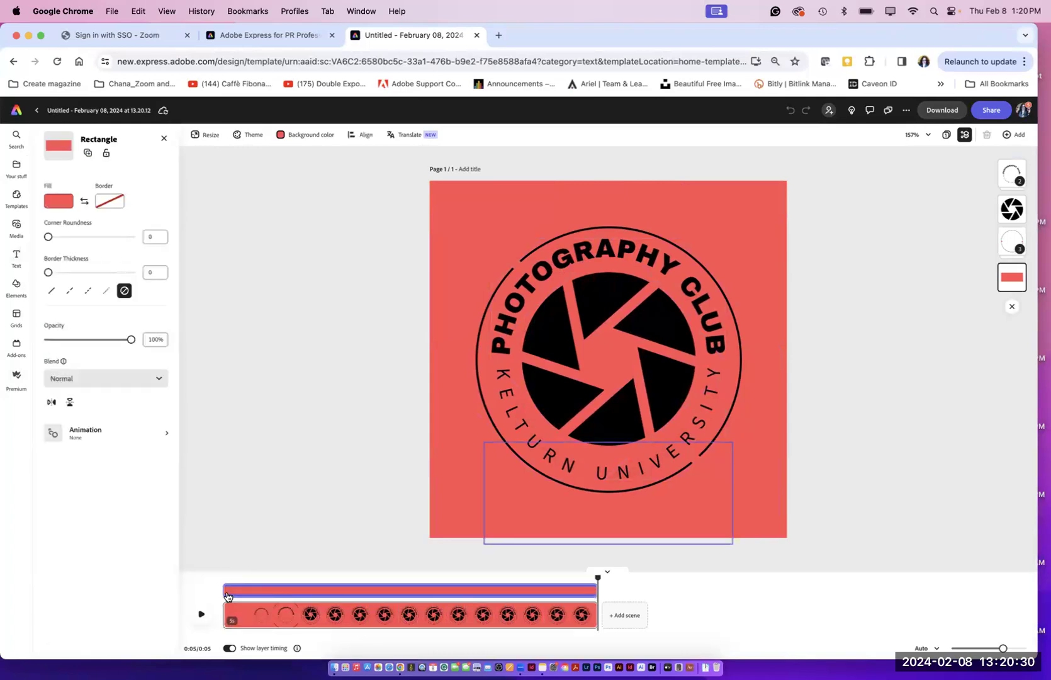
{"action": "left_click", "coordinate": [202, 614]}
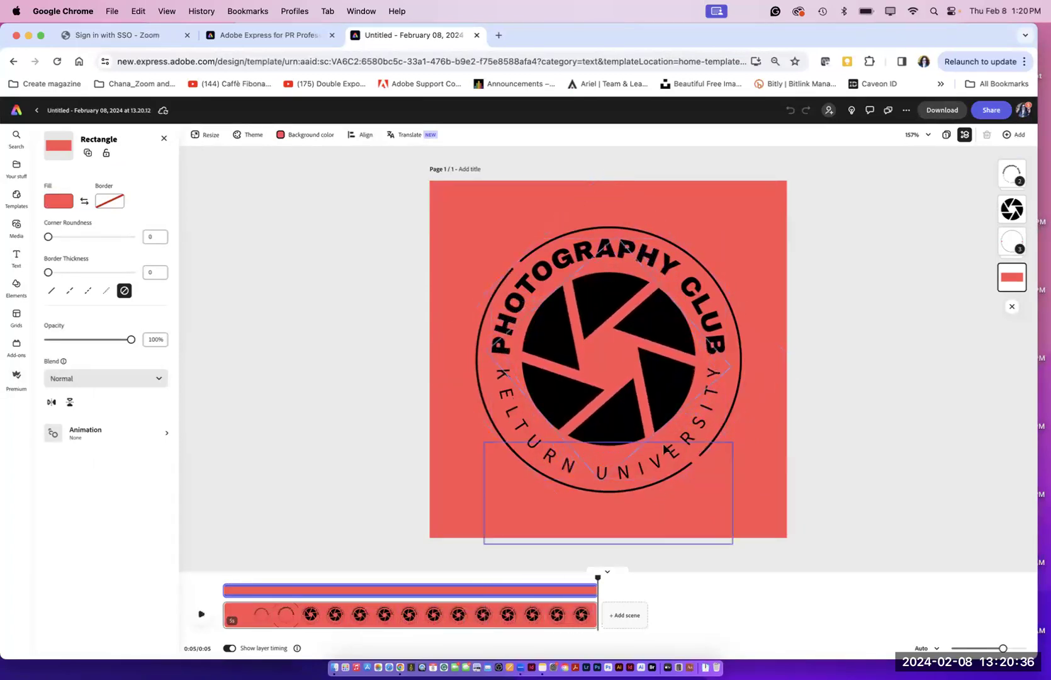
{"action": "left_click", "coordinate": [1009, 250]}
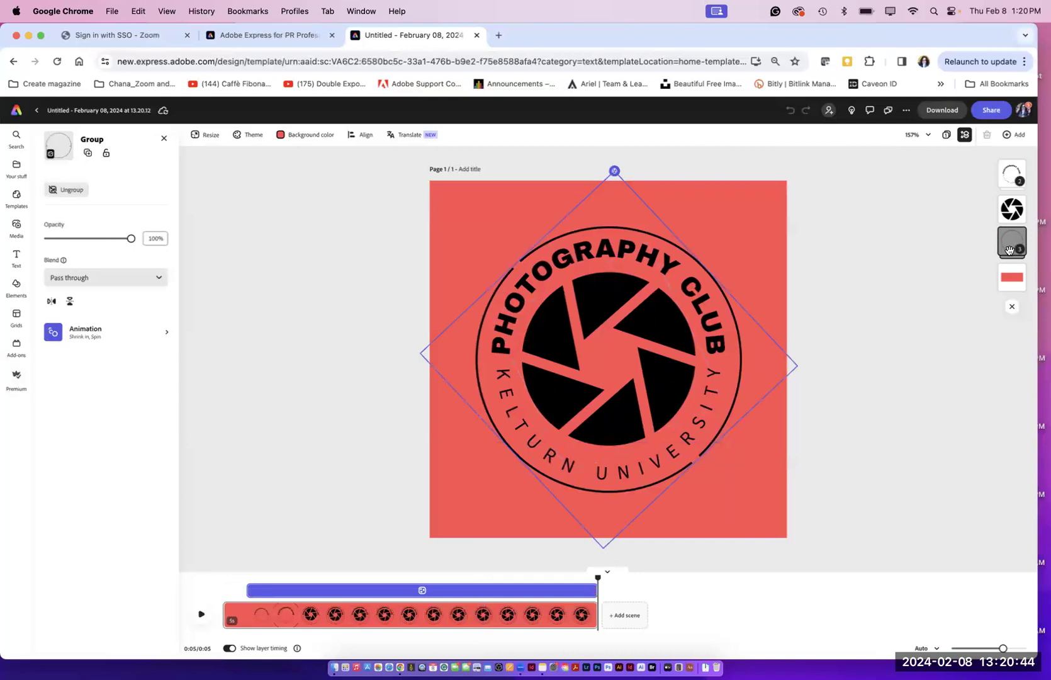
{"action": "left_click", "coordinate": [1011, 216]}
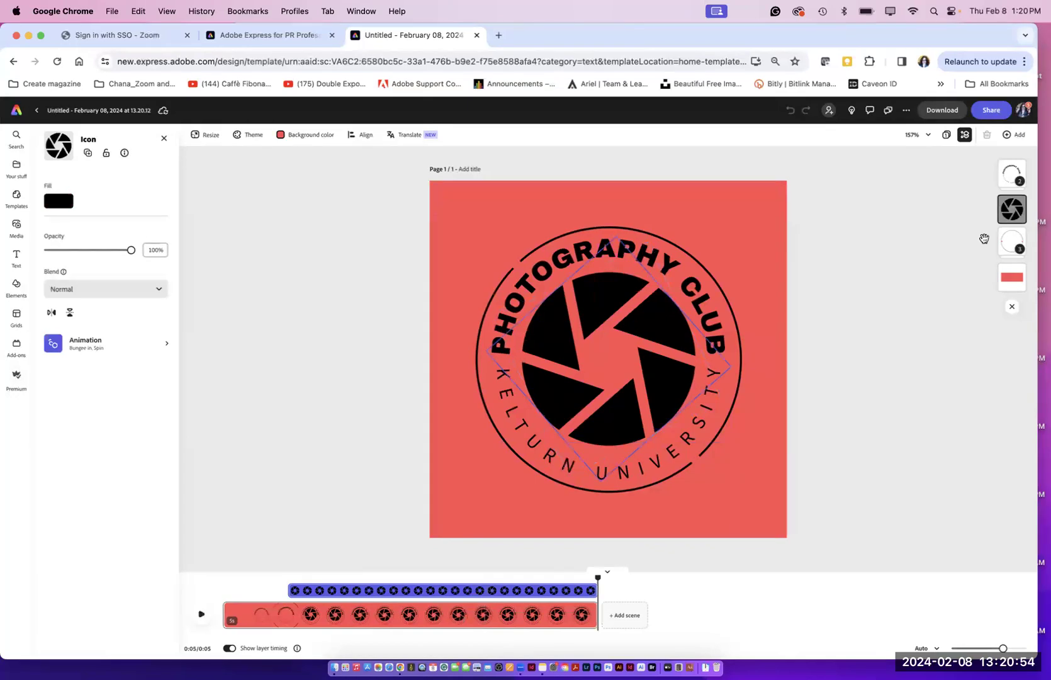
{"action": "left_click", "coordinate": [1007, 279]}
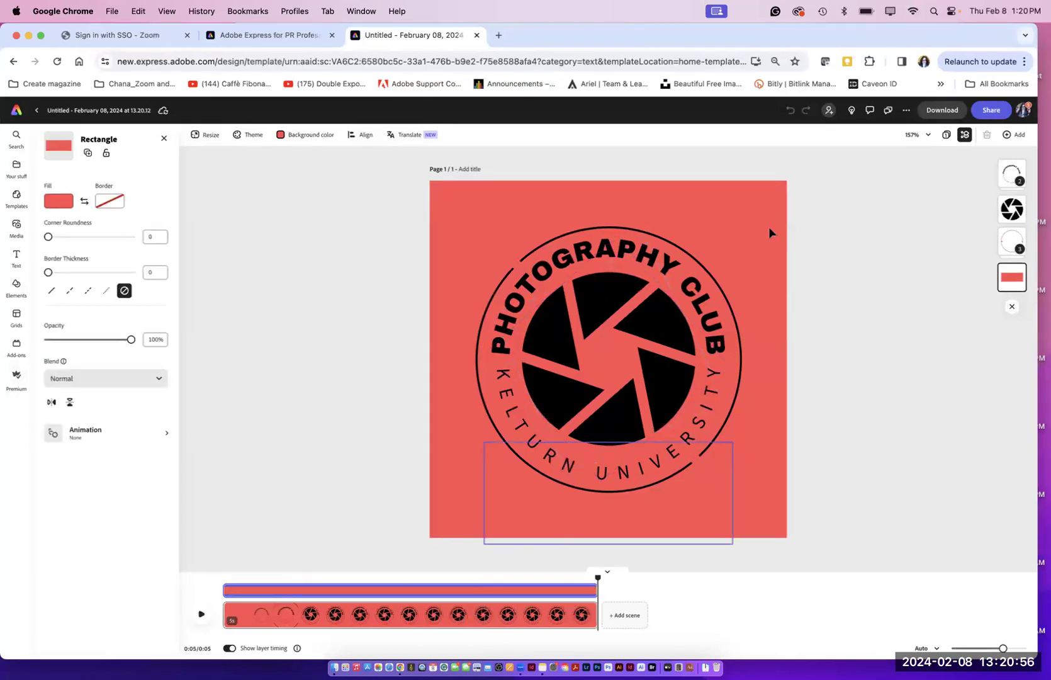
{"action": "left_click", "coordinate": [769, 232]}
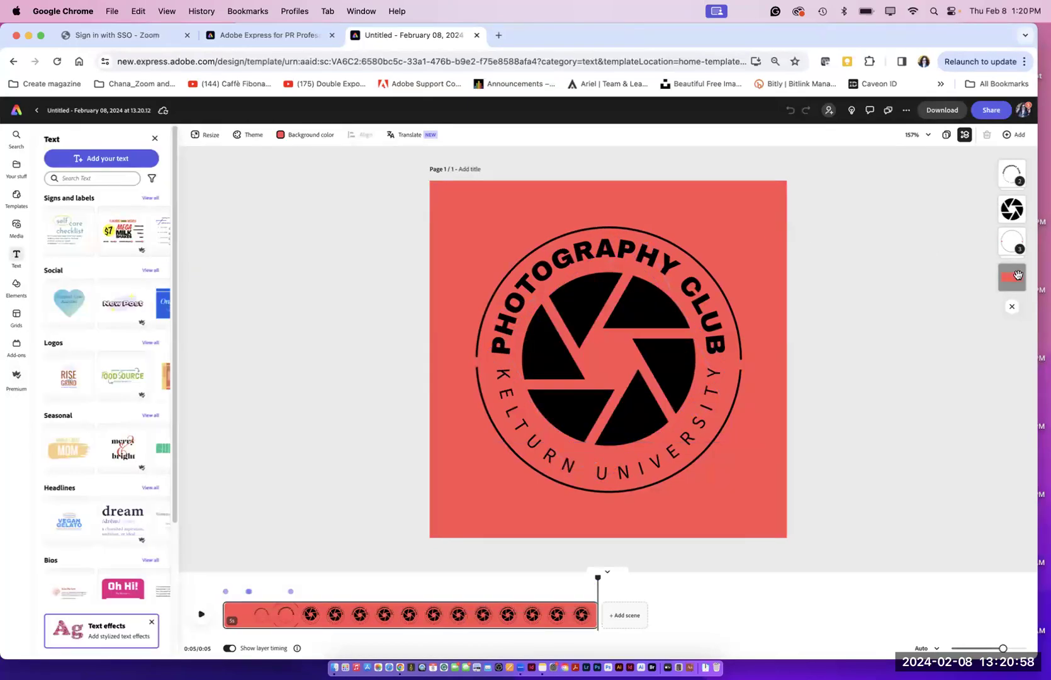
{"action": "left_click", "coordinate": [1018, 276]}
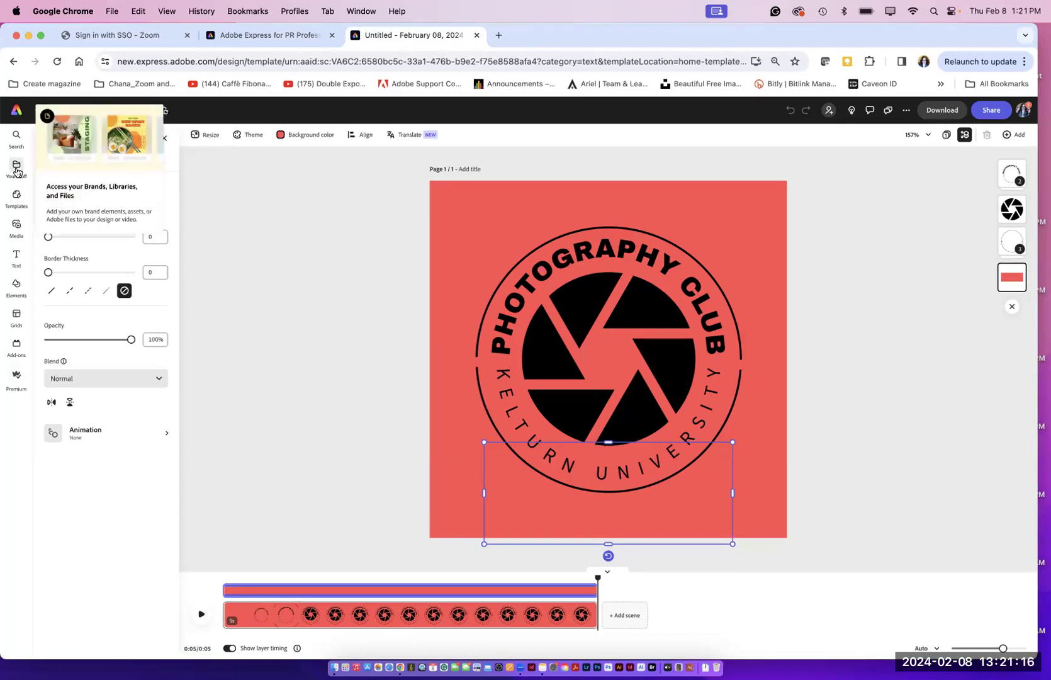
Step: Browse the artwork and colors of the Creating a Logo_Nature library among your own brands and libraries
{"action": "left_click", "coordinate": [17, 170]}
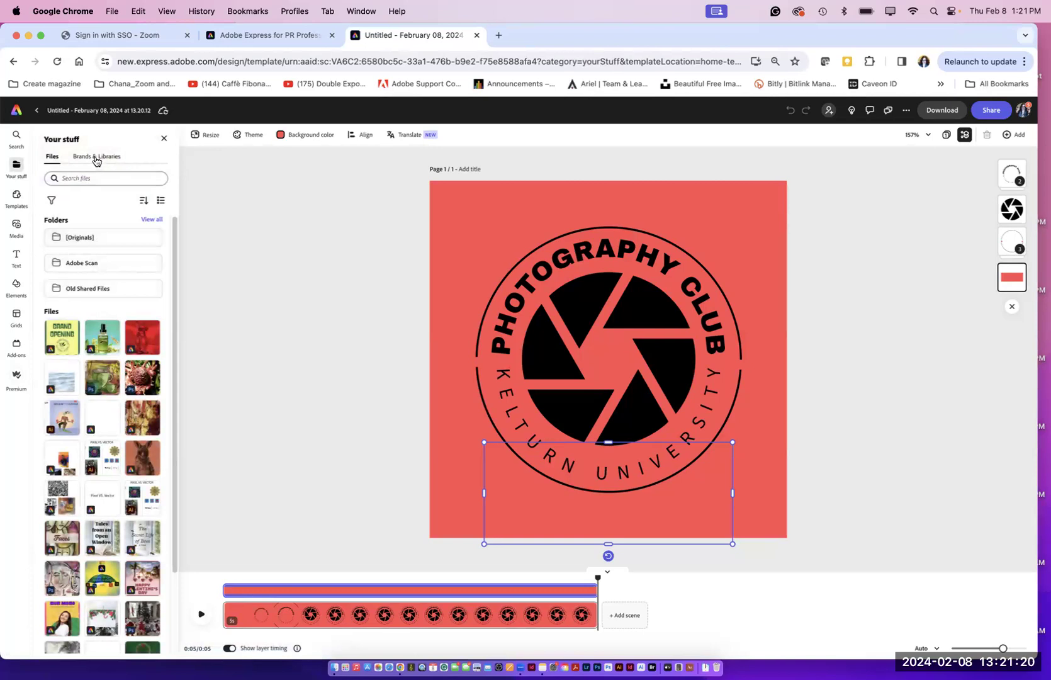
{"action": "left_click", "coordinate": [95, 157]}
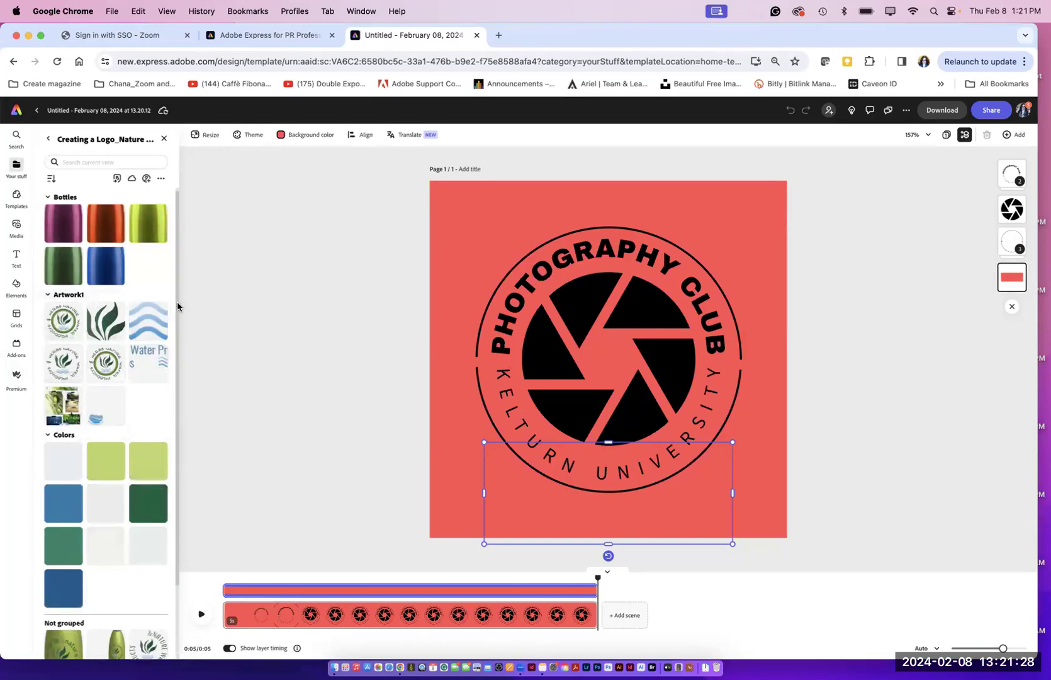
{"action": "scroll", "coordinate": [177, 309], "scroll_direction": "down", "scroll_amount": 3}
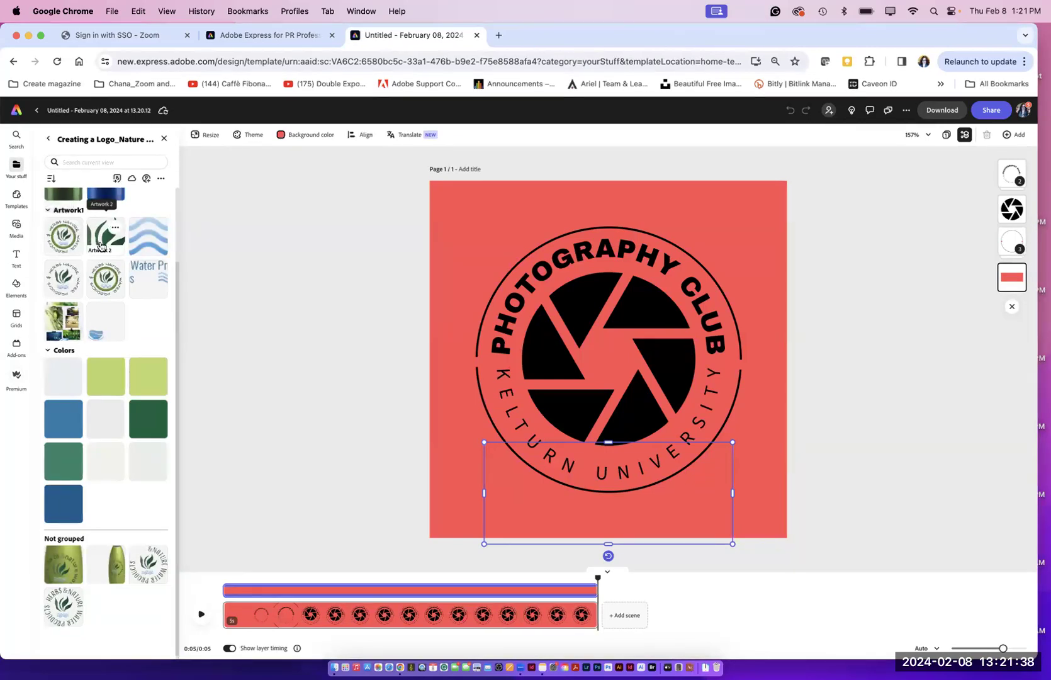
Step: Change the page's background color to the light green from the Creating a Logo_Nature library colors
{"action": "left_click", "coordinate": [535, 498]}
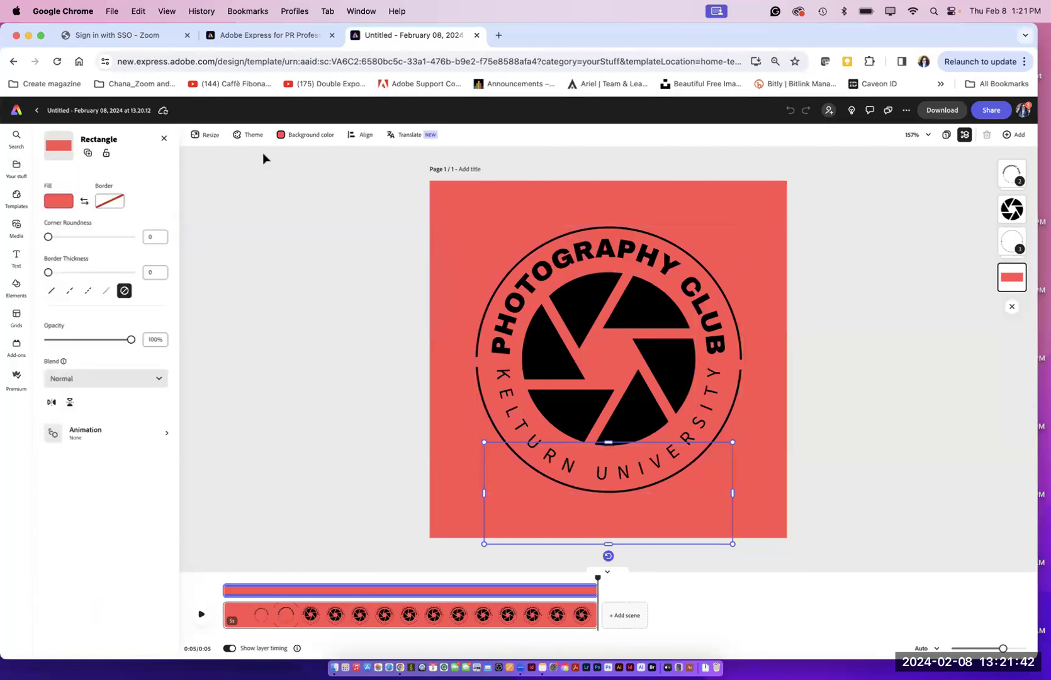
{"action": "left_click", "coordinate": [280, 139]}
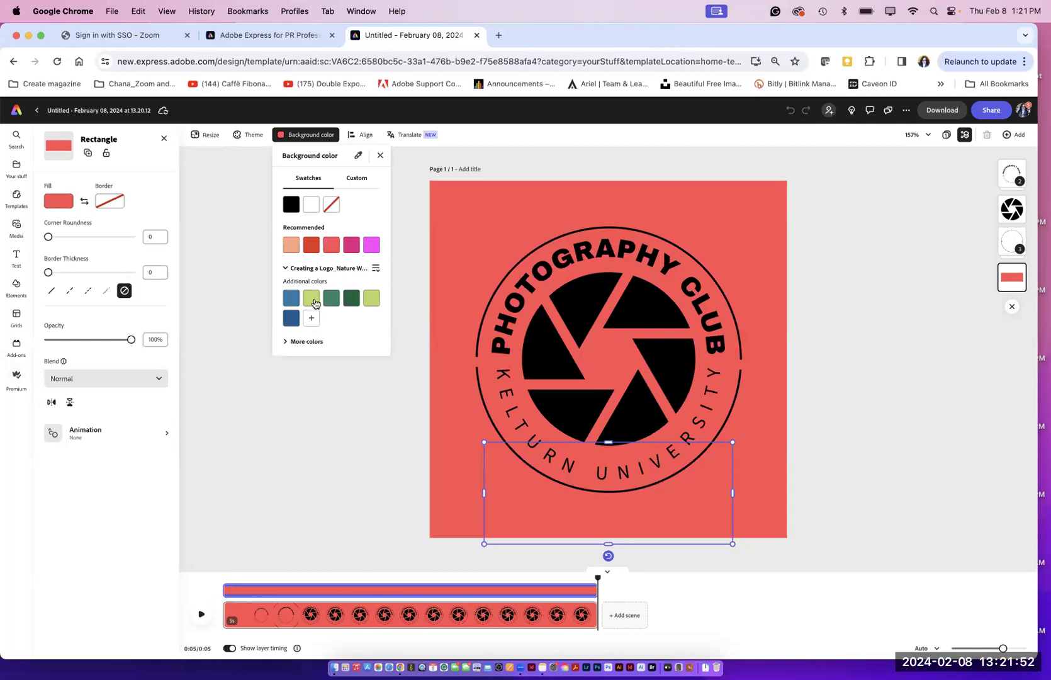
{"action": "left_click", "coordinate": [312, 299]}
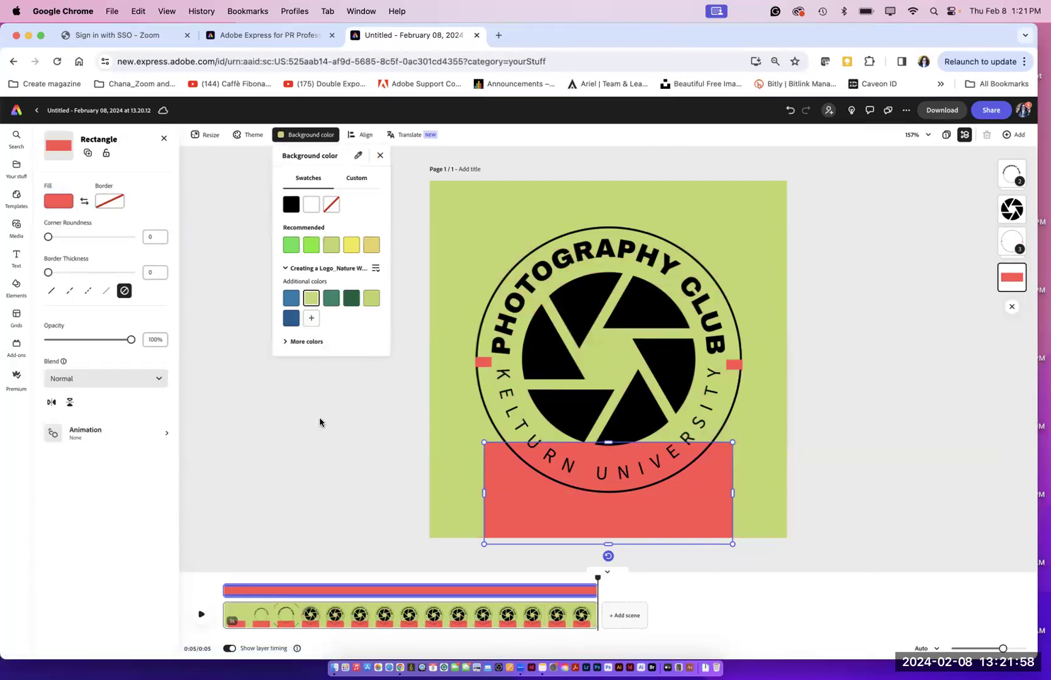
{"action": "left_click", "coordinate": [319, 435]}
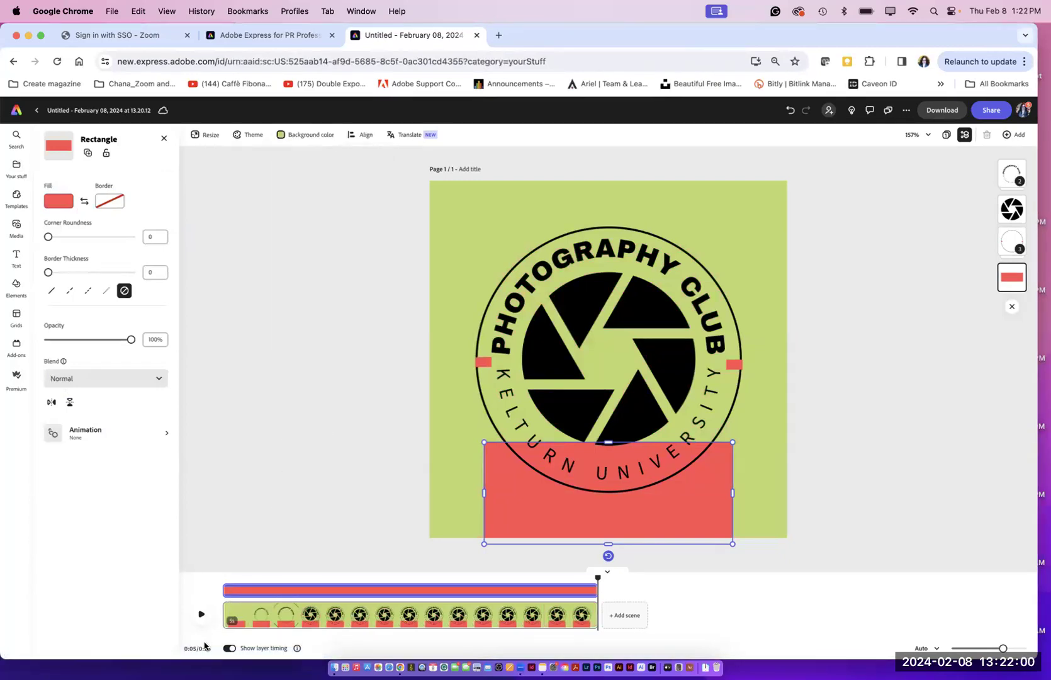
Step: Delete the large red rectangle and the two small red blocks on the ring, and replay the animation
{"action": "left_click", "coordinate": [201, 621]}
{"action": "key", "text": "Delete"}
{"action": "left_click", "coordinate": [488, 370]}
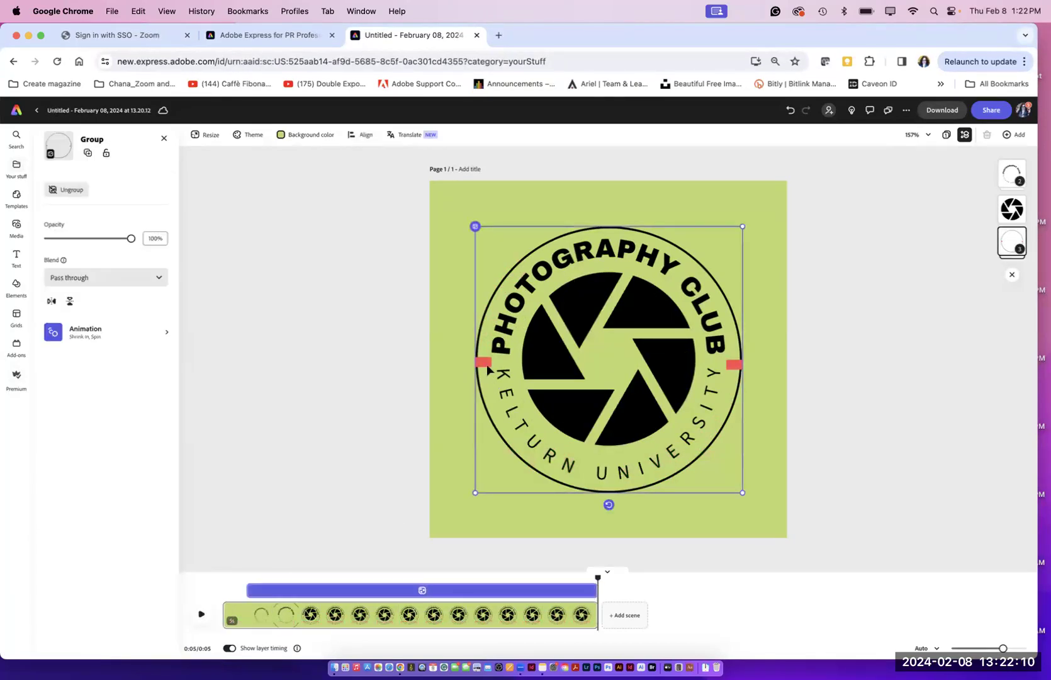
{"action": "left_click", "coordinate": [486, 361]}
{"action": "key", "text": "Delete"}
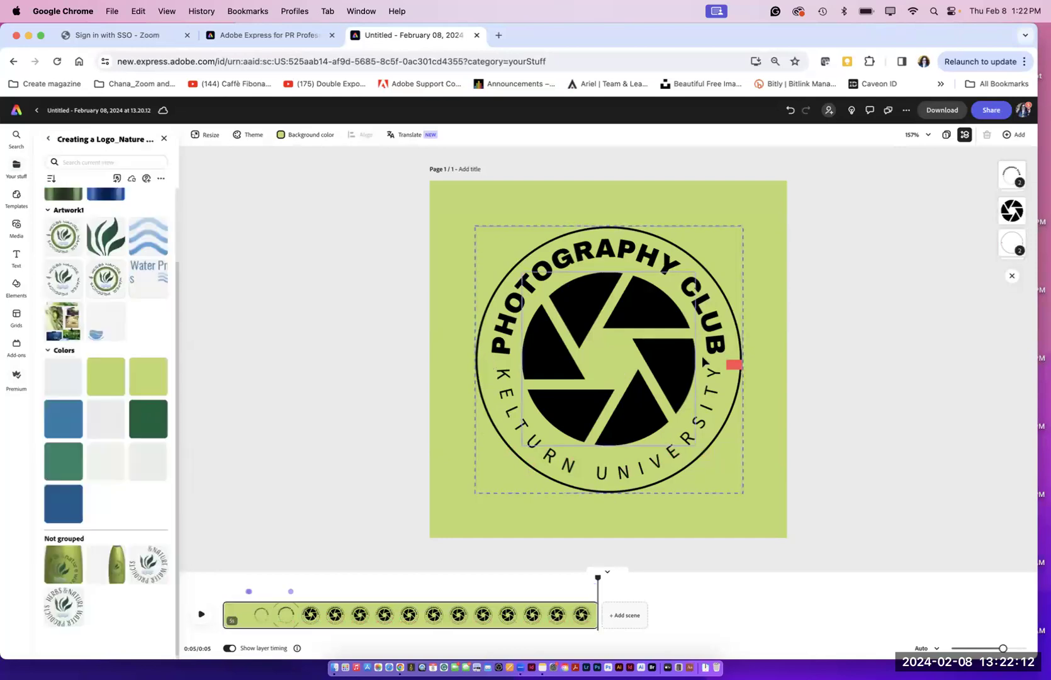
{"action": "left_click", "coordinate": [734, 366]}
{"action": "key", "text": "Delete"}
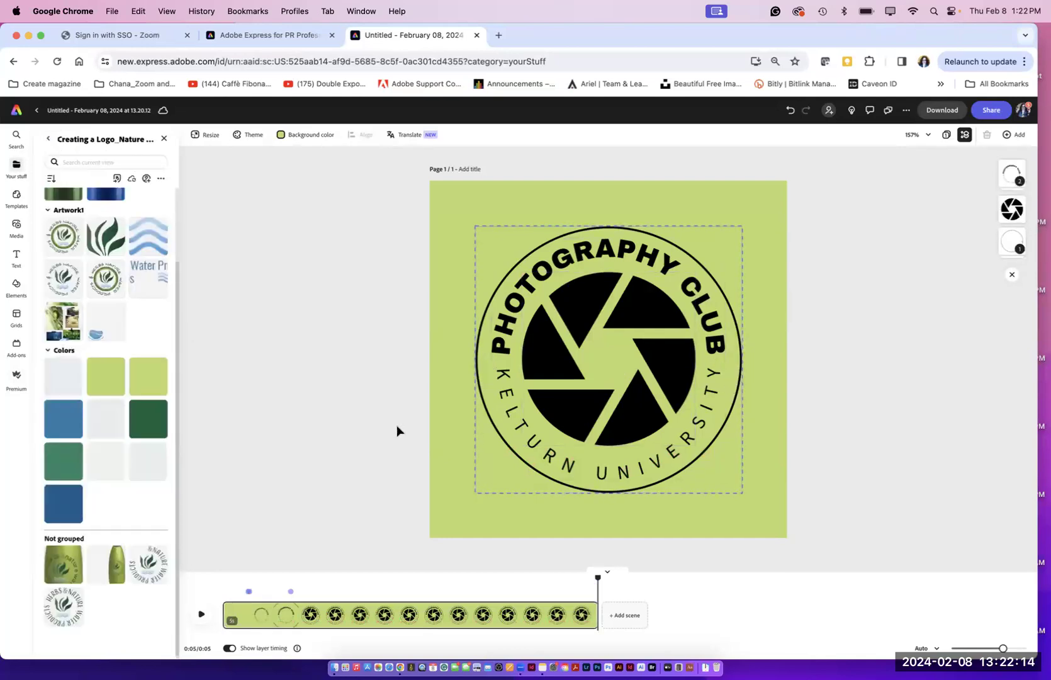
{"action": "left_click", "coordinate": [201, 614]}
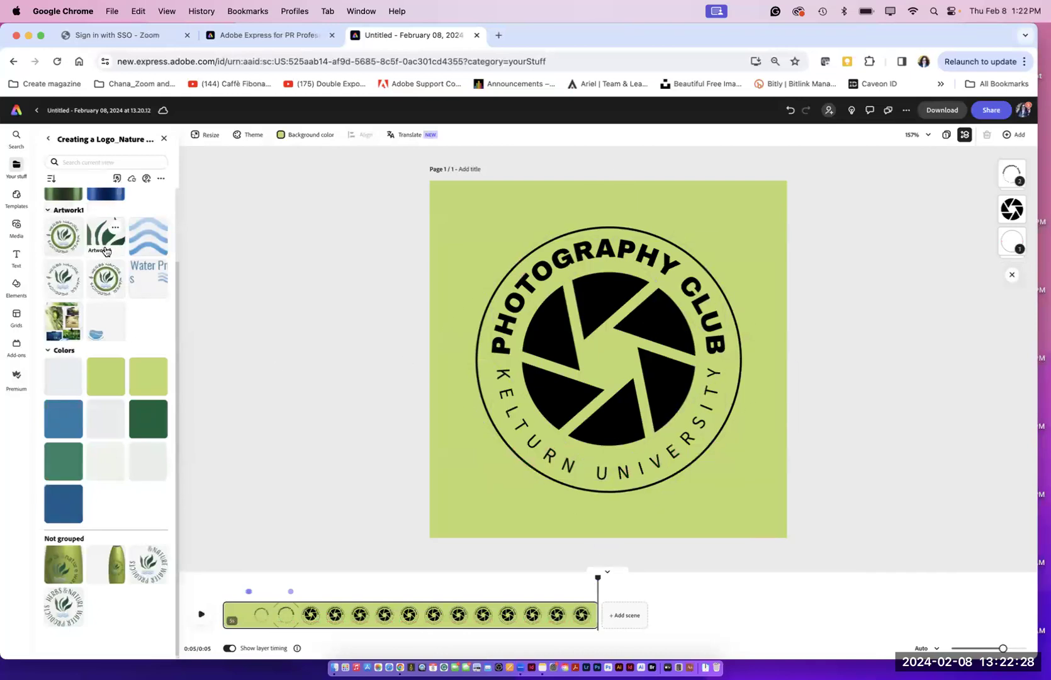
Step: Replace the arched "Photography Club" text with "Herbs"
{"action": "left_click", "coordinate": [695, 302]}
{"action": "left_click", "coordinate": [696, 302]}
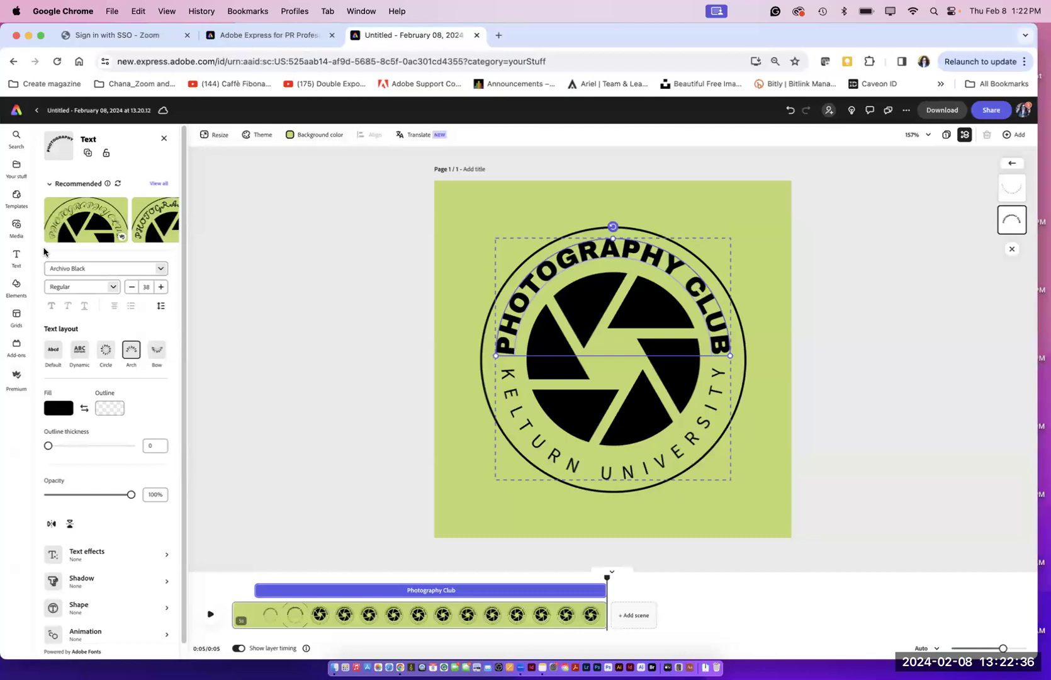
{"action": "left_click", "coordinate": [16, 256]}
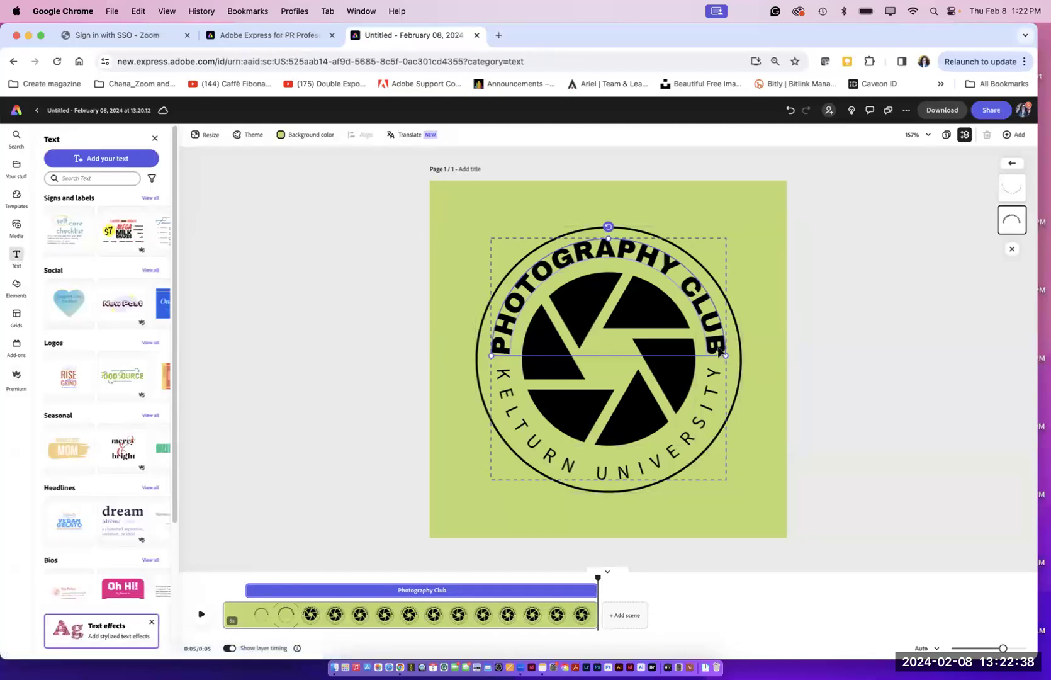
{"action": "left_click", "coordinate": [719, 350]}
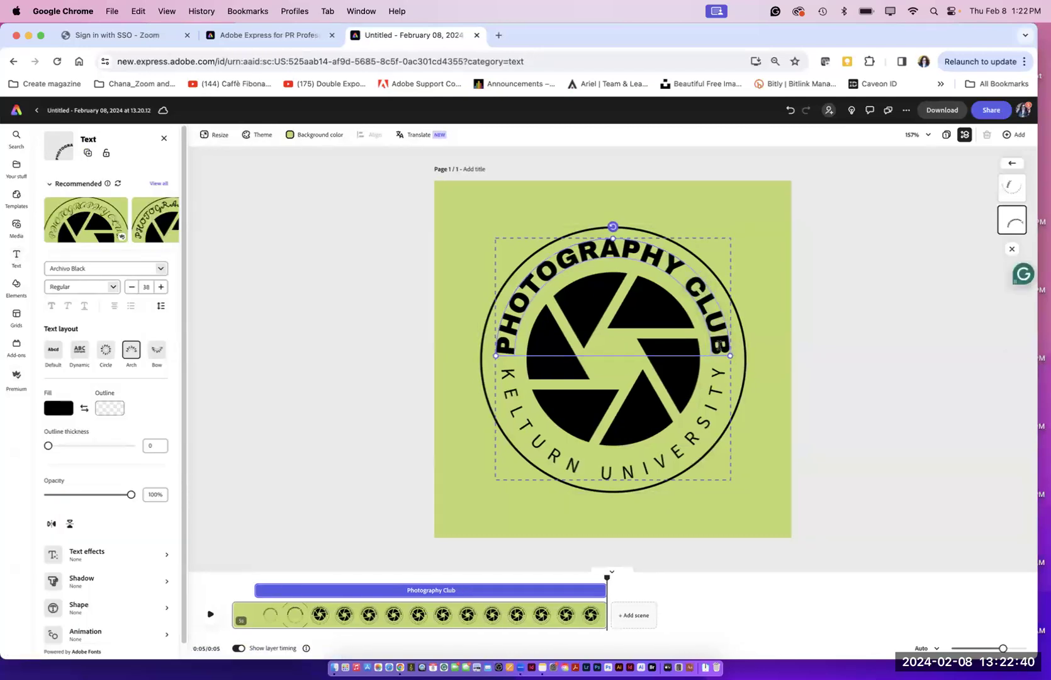
{"action": "left_click", "coordinate": [621, 249]}
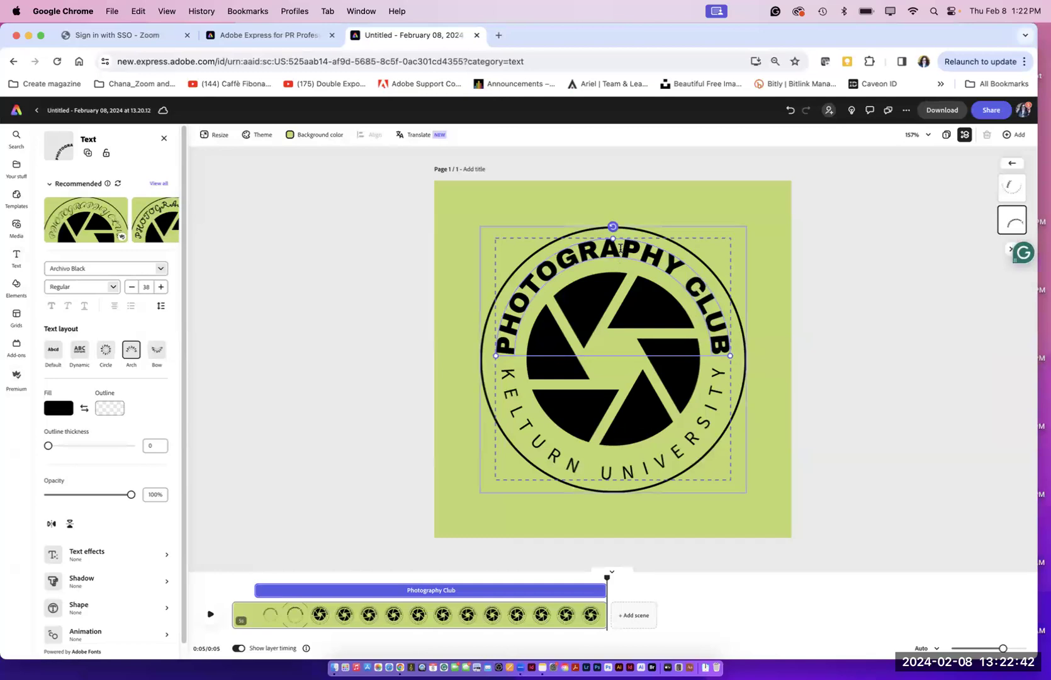
{"action": "key", "text": "super+a"}
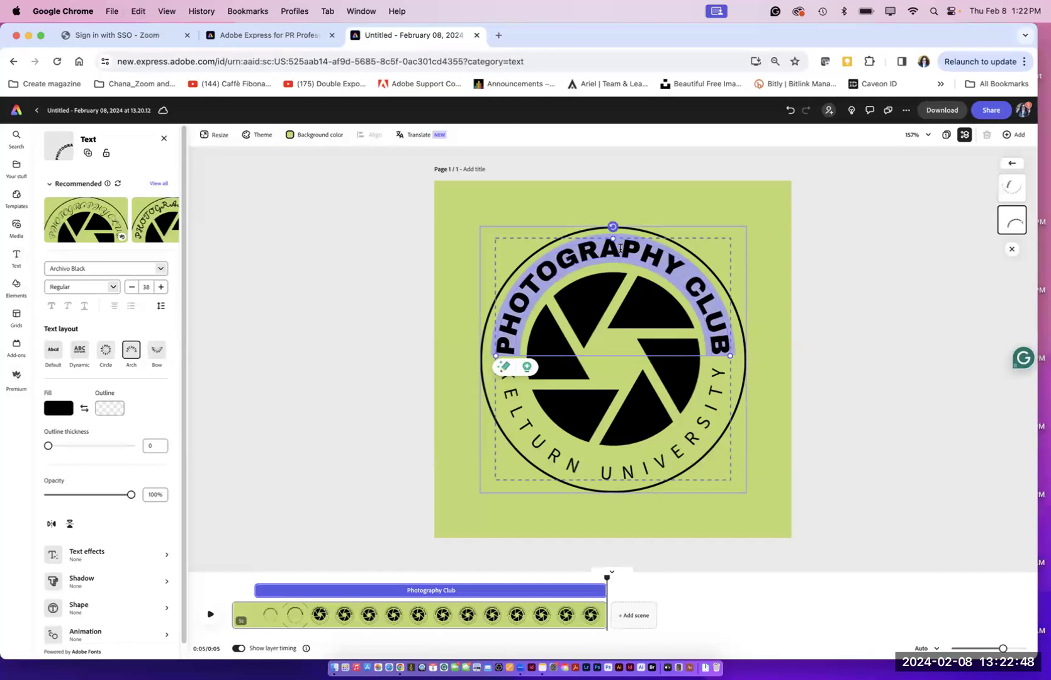
{"action": "type", "text": "Her"}
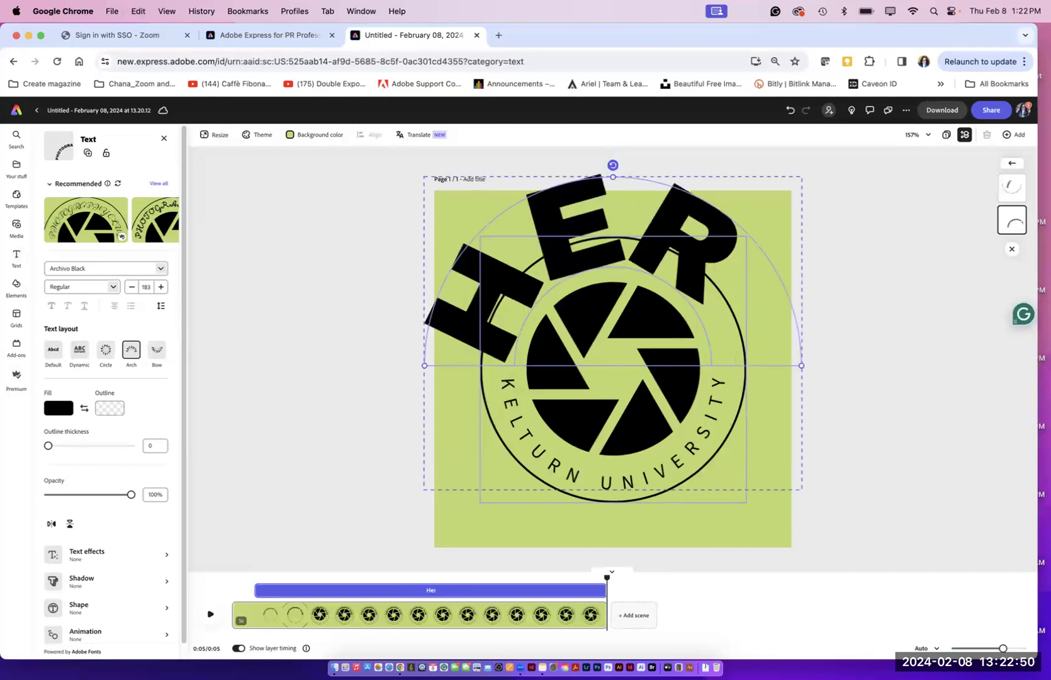
{"action": "type", "text": "bs"}
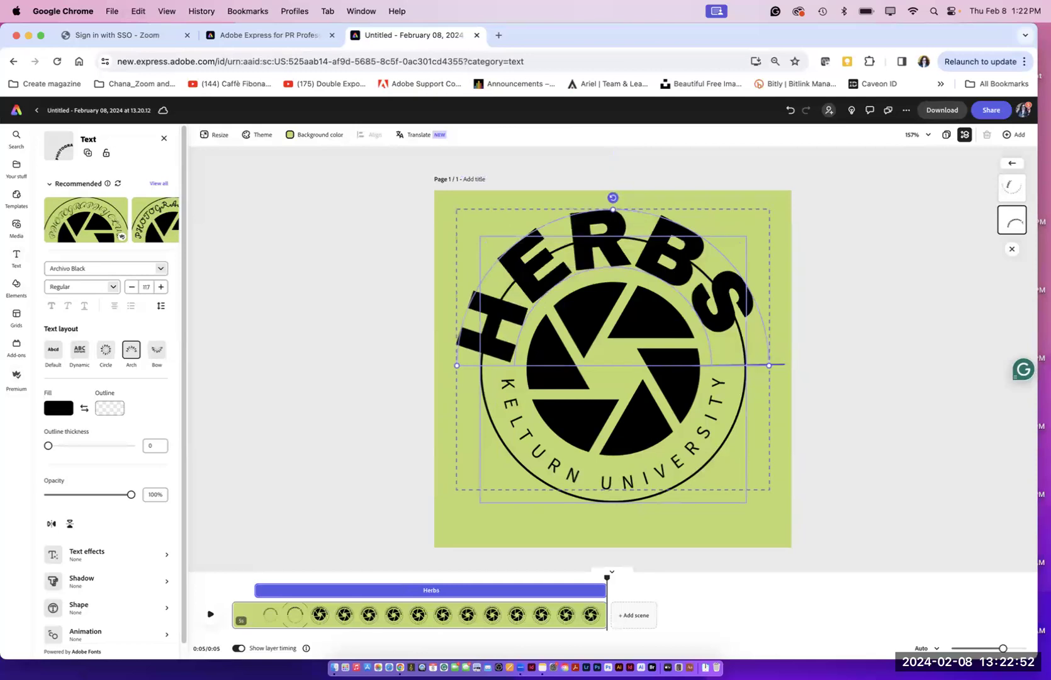
Step: Reduce the font size of the whole arched "Herbs" text to 50
{"action": "key", "text": "super+a"}
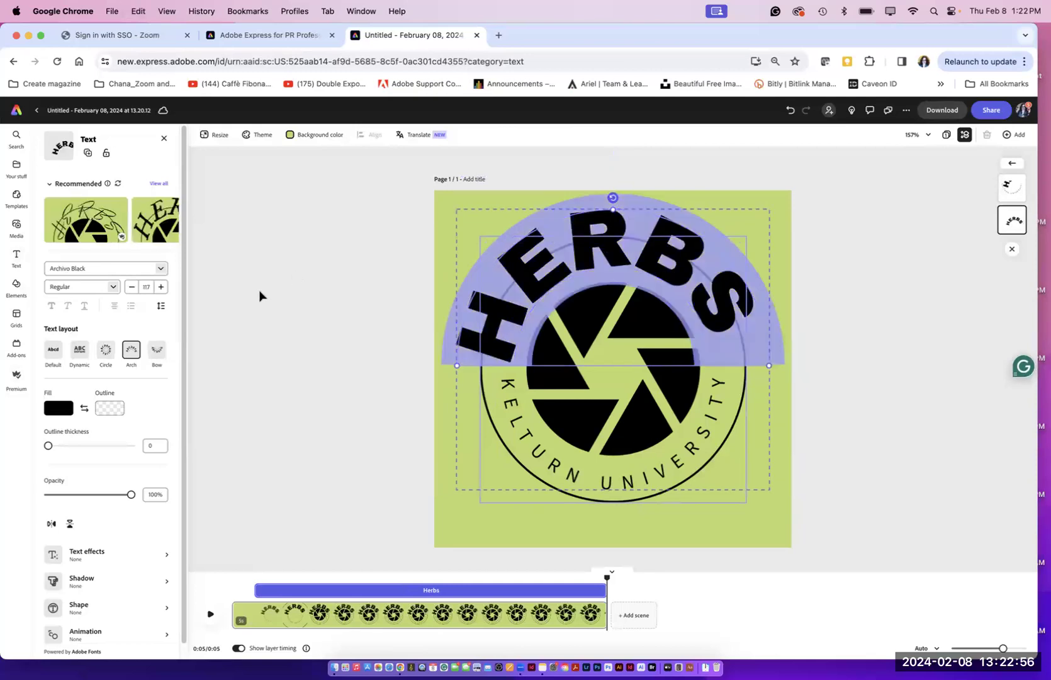
{"action": "left_click", "coordinate": [132, 287]}
{"action": "left_click", "coordinate": [132, 287]}
{"action": "left_click", "coordinate": [131, 287]}
{"action": "left_click", "coordinate": [131, 287]}
{"action": "left_click", "coordinate": [131, 287]}
{"action": "left_click", "coordinate": [132, 287]}
{"action": "left_click", "coordinate": [131, 287]}
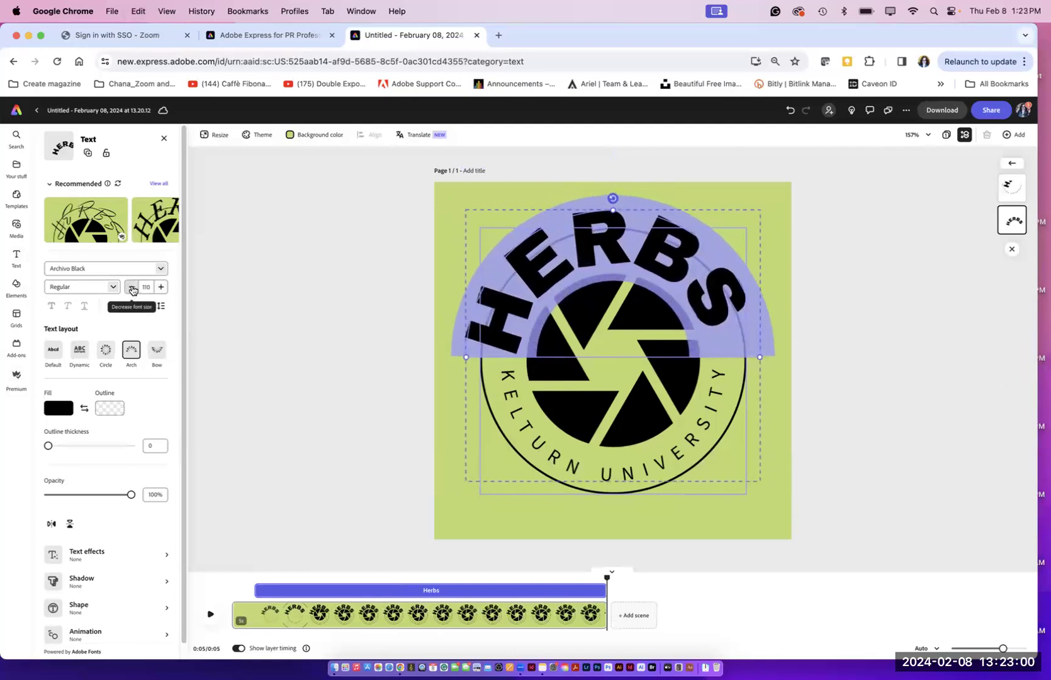
{"action": "left_click", "coordinate": [132, 287]}
{"action": "left_click", "coordinate": [132, 287]}
{"action": "left_click", "coordinate": [131, 288]}
{"action": "left_click", "coordinate": [132, 287]}
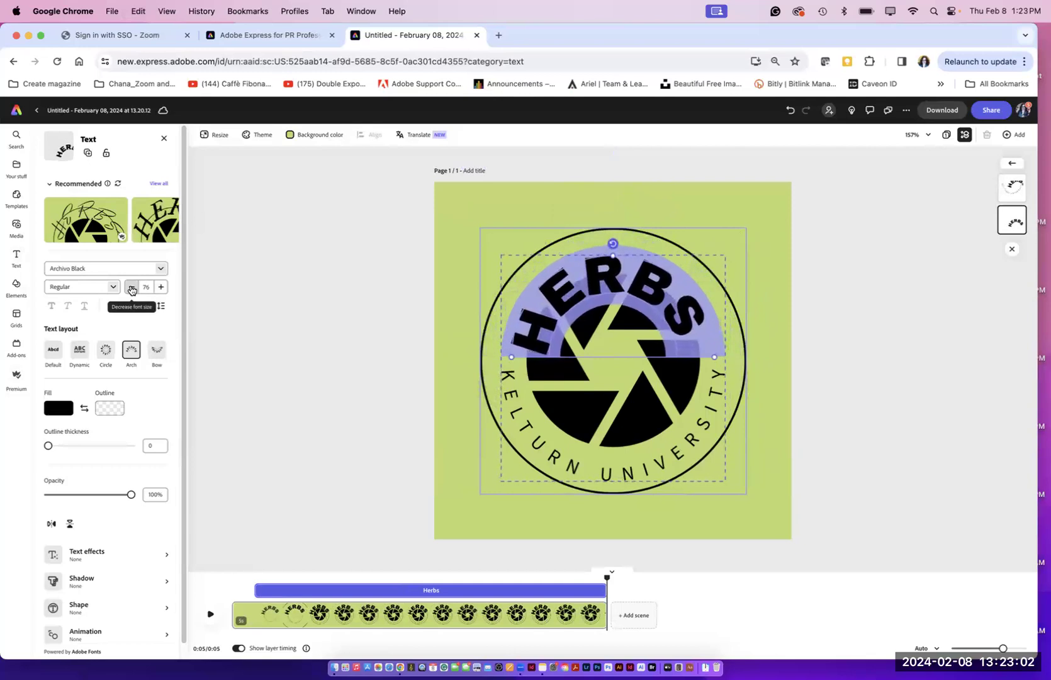
{"action": "left_click", "coordinate": [131, 287]}
{"action": "left_click", "coordinate": [132, 287]}
{"action": "left_click", "coordinate": [132, 287]}
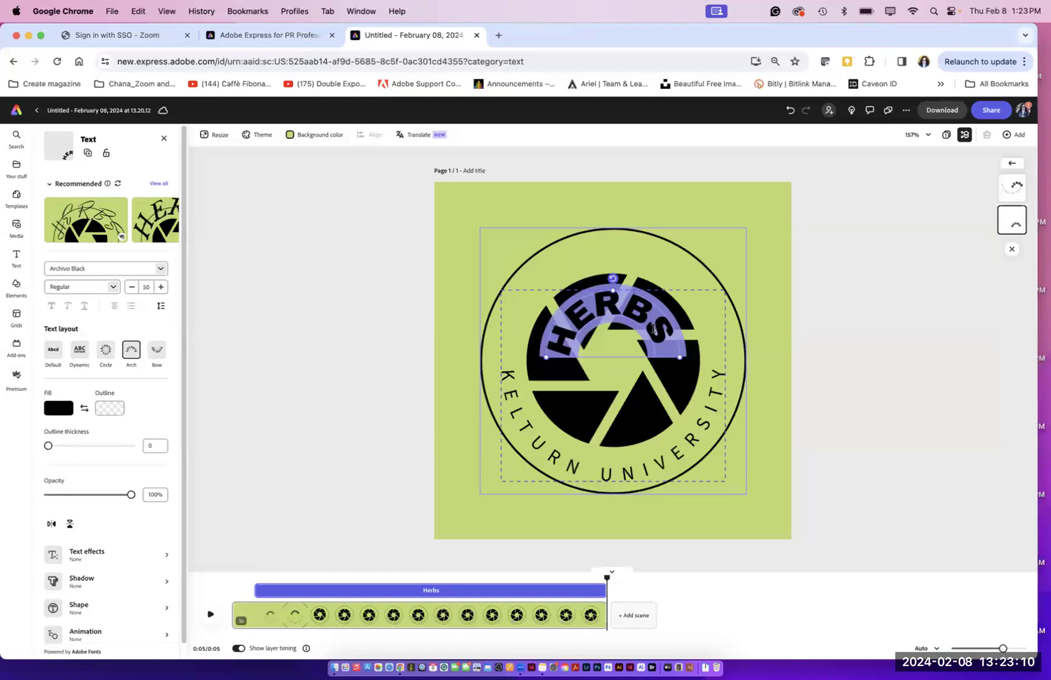
Step: Try the recommended font styles on the arched "Herbs" text and settle on IM FELL English Italic
{"action": "mouse_move", "coordinate": [151, 230]}
{"action": "left_click", "coordinate": [141, 222]}
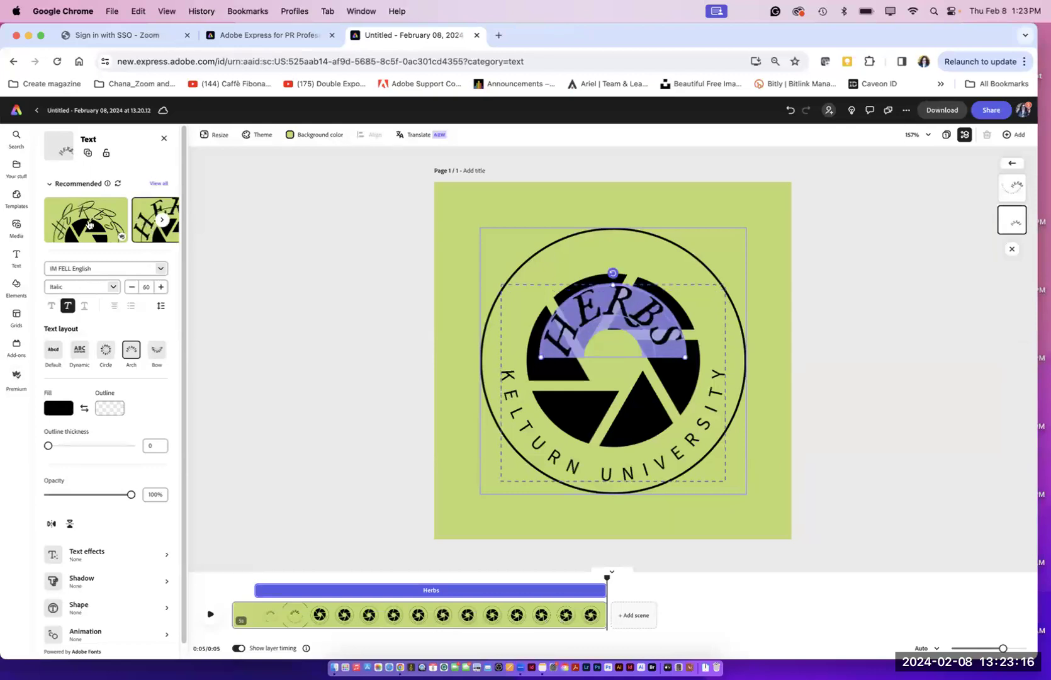
{"action": "left_click", "coordinate": [88, 224]}
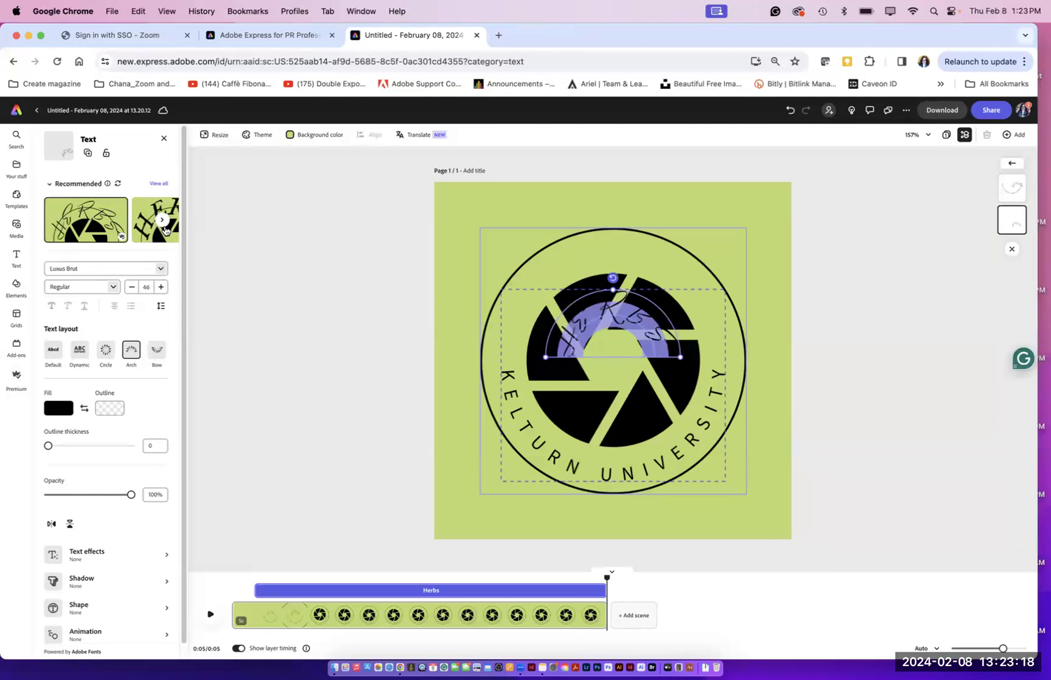
{"action": "left_click", "coordinate": [162, 224]}
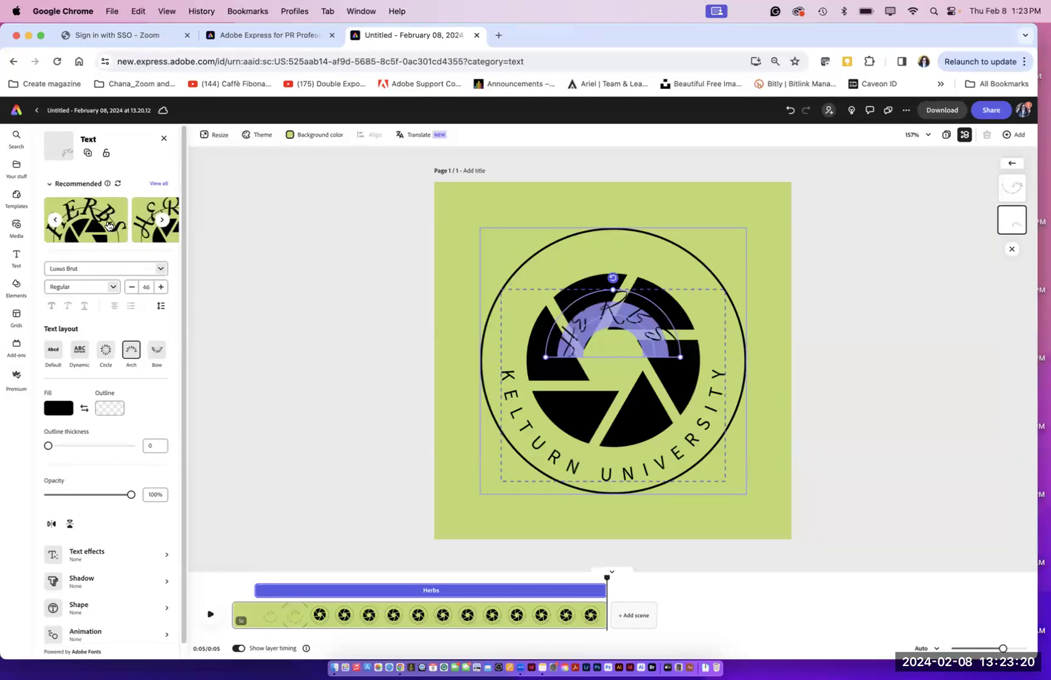
{"action": "left_click", "coordinate": [107, 225]}
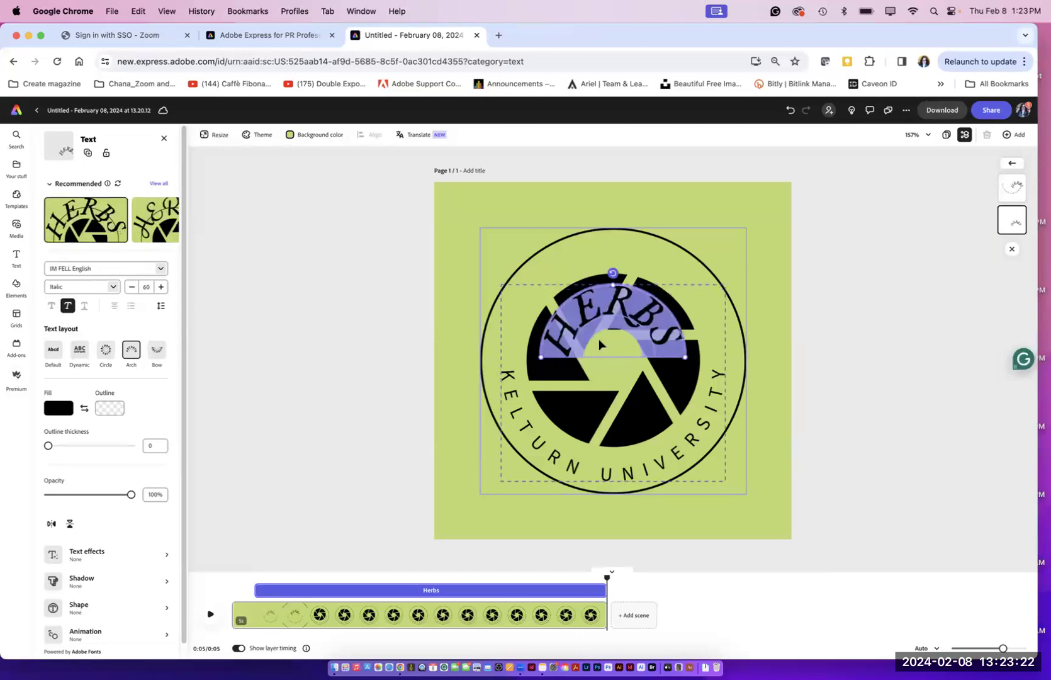
Step: Move the arched "Herbs" text up over the ring's upper edge and enlarge it to about size 104
{"action": "left_click_drag", "start_coordinate": [607, 287], "coordinate": [605, 224]}
{"action": "left_click_drag", "start_coordinate": [687, 295], "coordinate": [740, 295]}
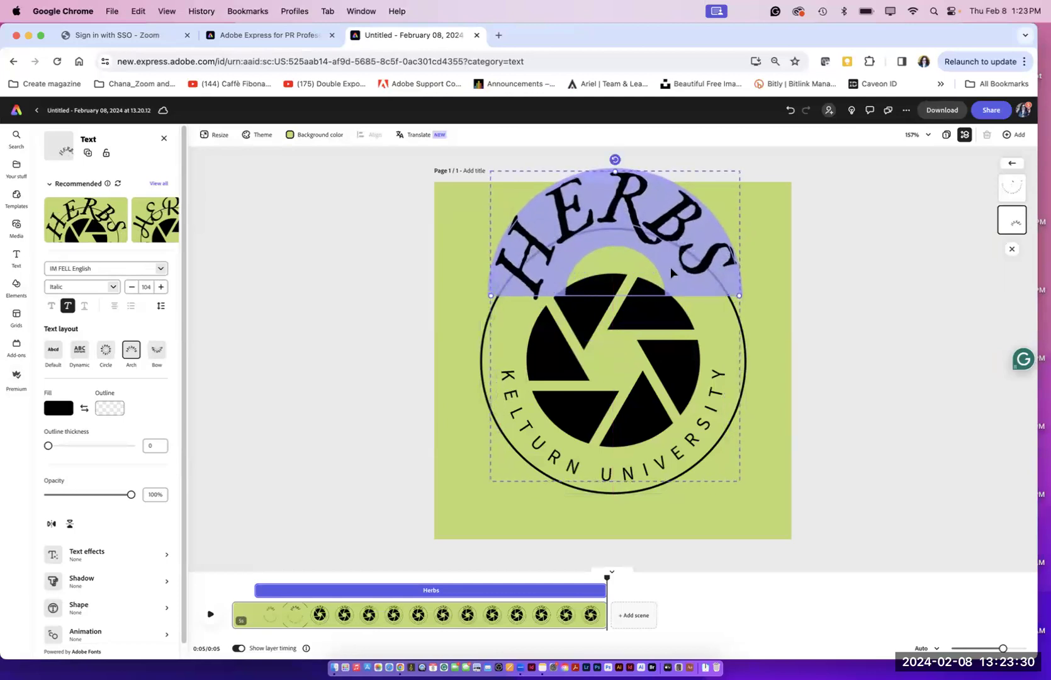
{"action": "left_click_drag", "start_coordinate": [619, 218], "coordinate": [617, 243]}
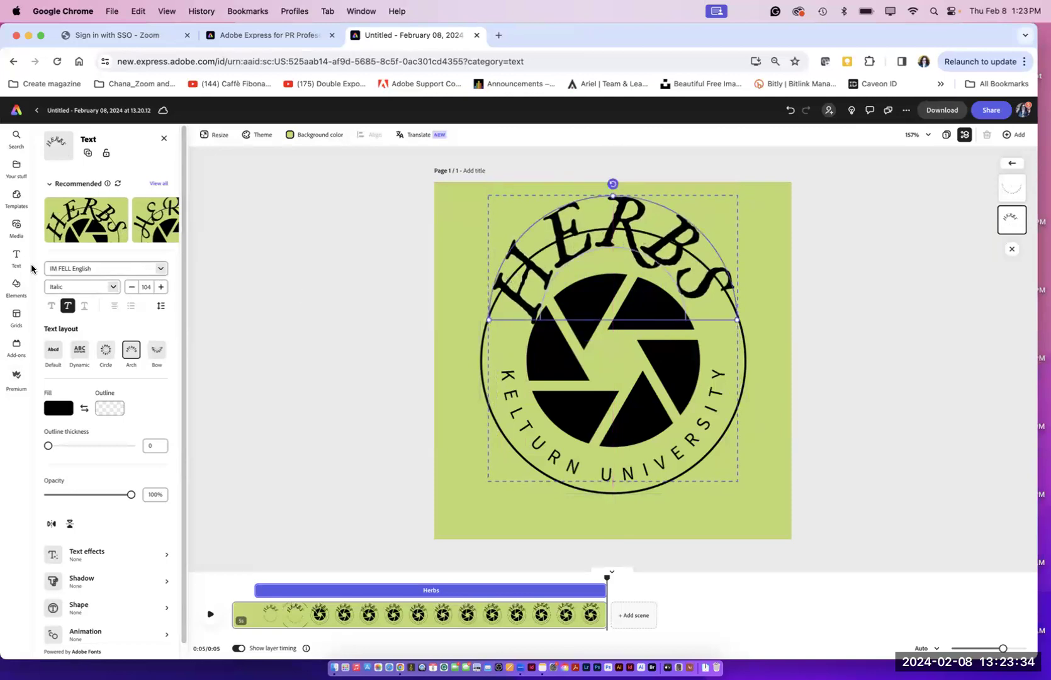
Step: Replace the arched "Herbs" text with "Herbs &Water"
{"action": "left_click", "coordinate": [17, 257]}
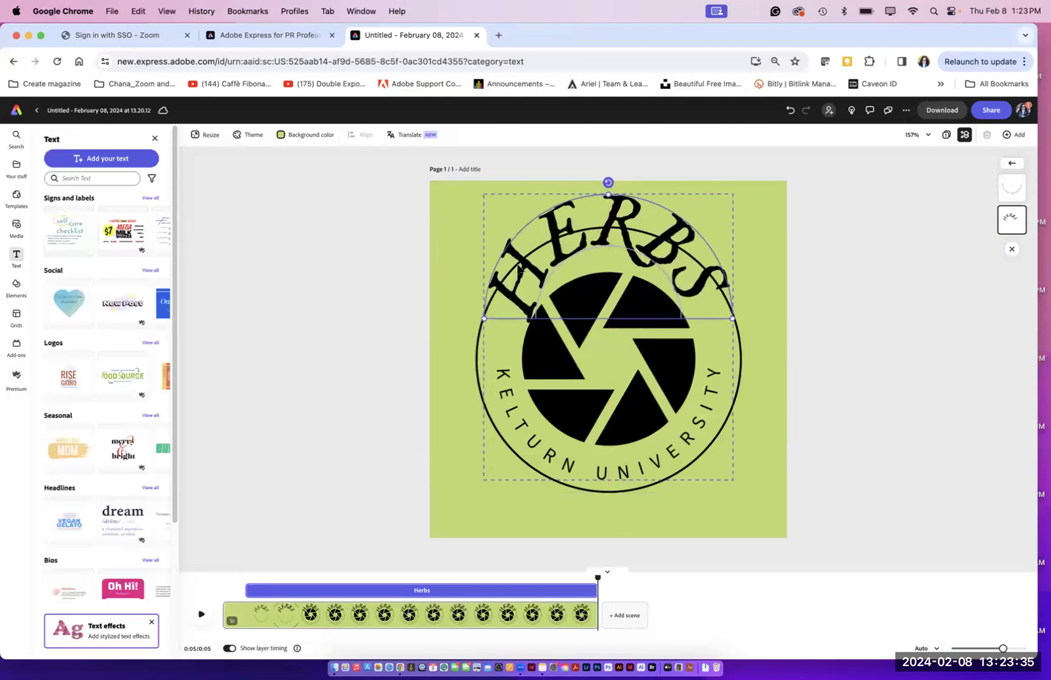
{"action": "left_click", "coordinate": [718, 286]}
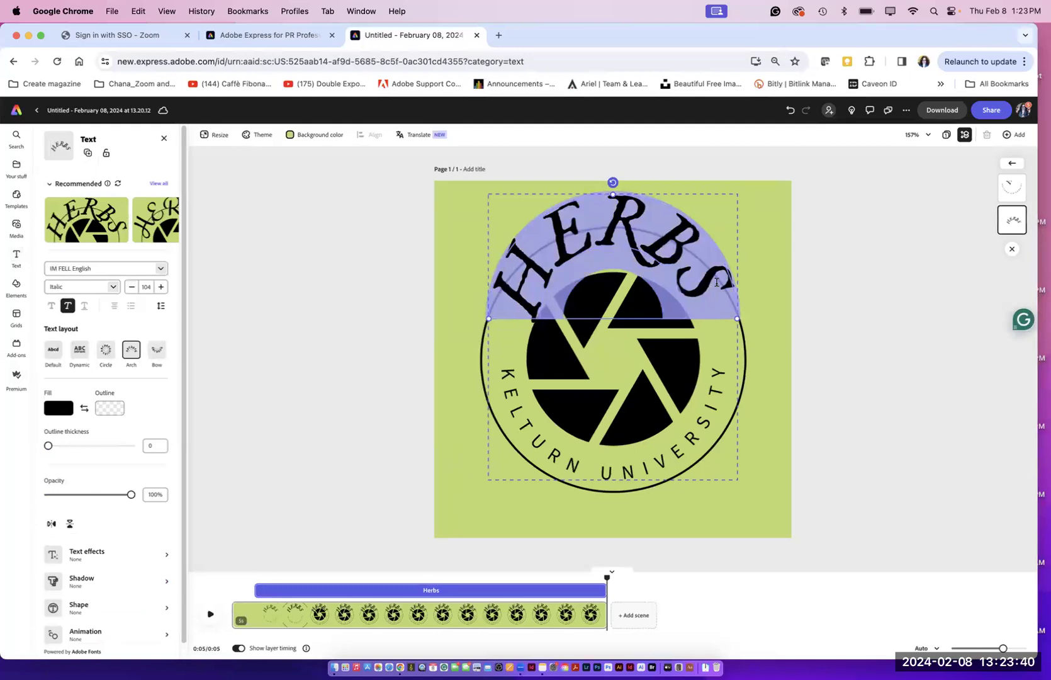
{"action": "type", "text": "H"}
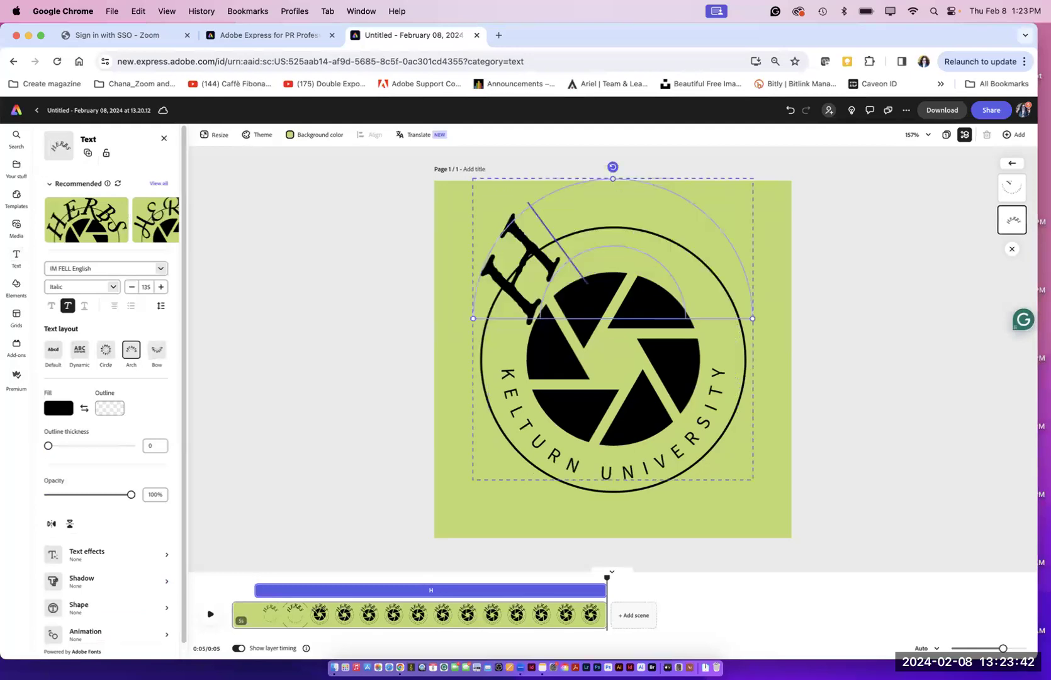
{"action": "type", "text": "erbs"}
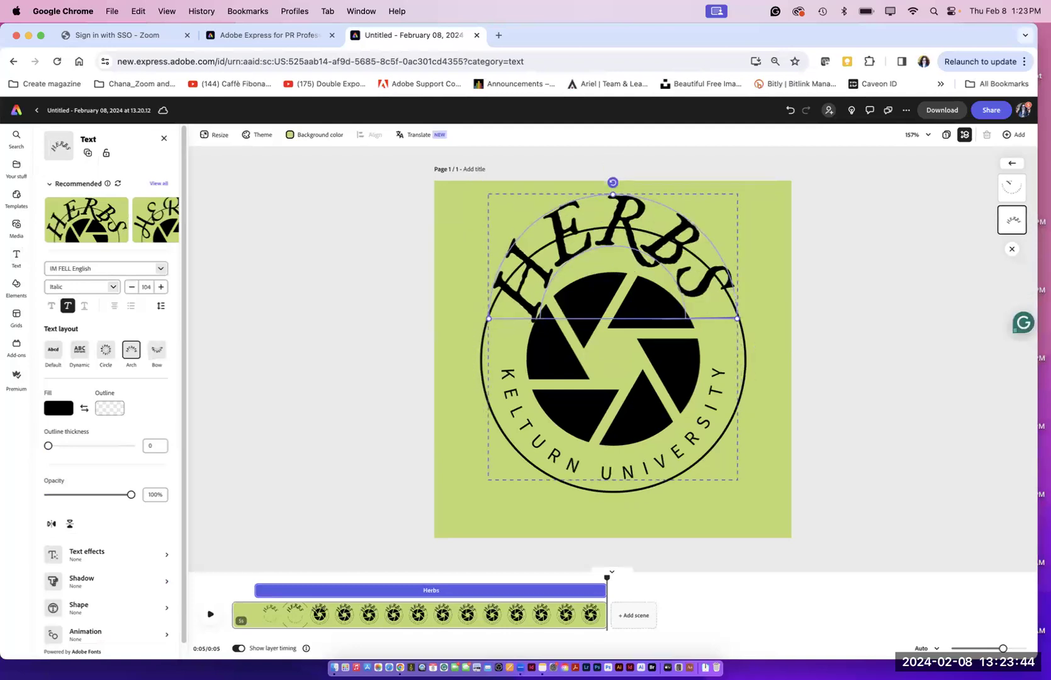
{"action": "type", "text": " &"}
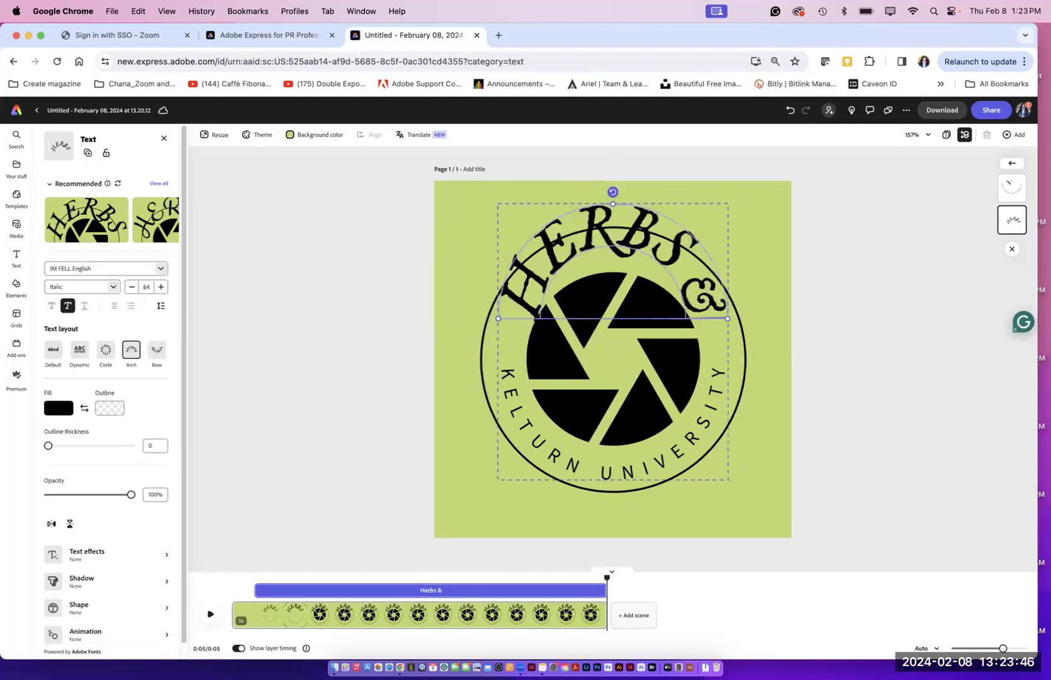
{"action": "type", "text": "Water"}
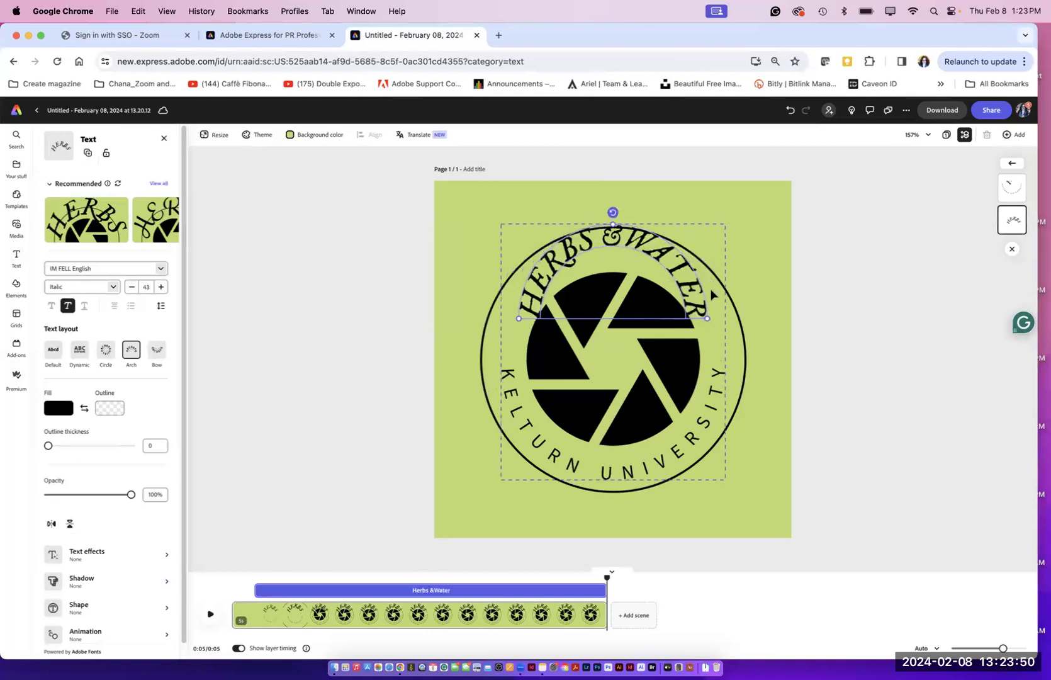
Step: Enlarge the arched "Herbs &Water" text to about size 61, fit it along the ring's upper edge, and play the animation
{"action": "left_click", "coordinate": [617, 235]}
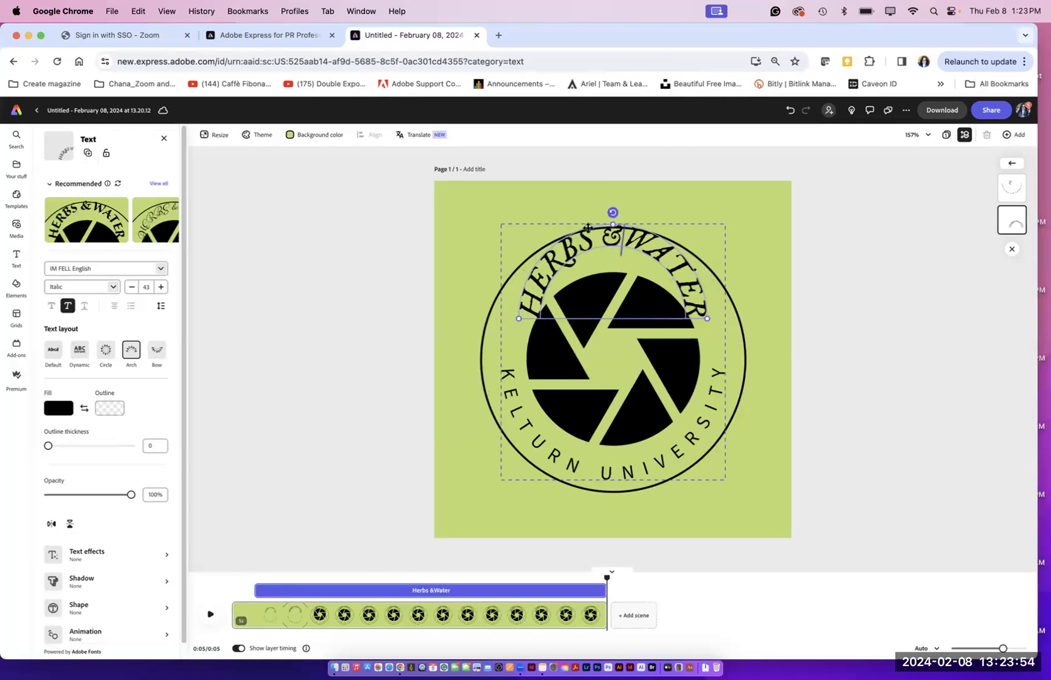
{"action": "left_click_drag", "start_coordinate": [588, 229], "coordinate": [588, 216]}
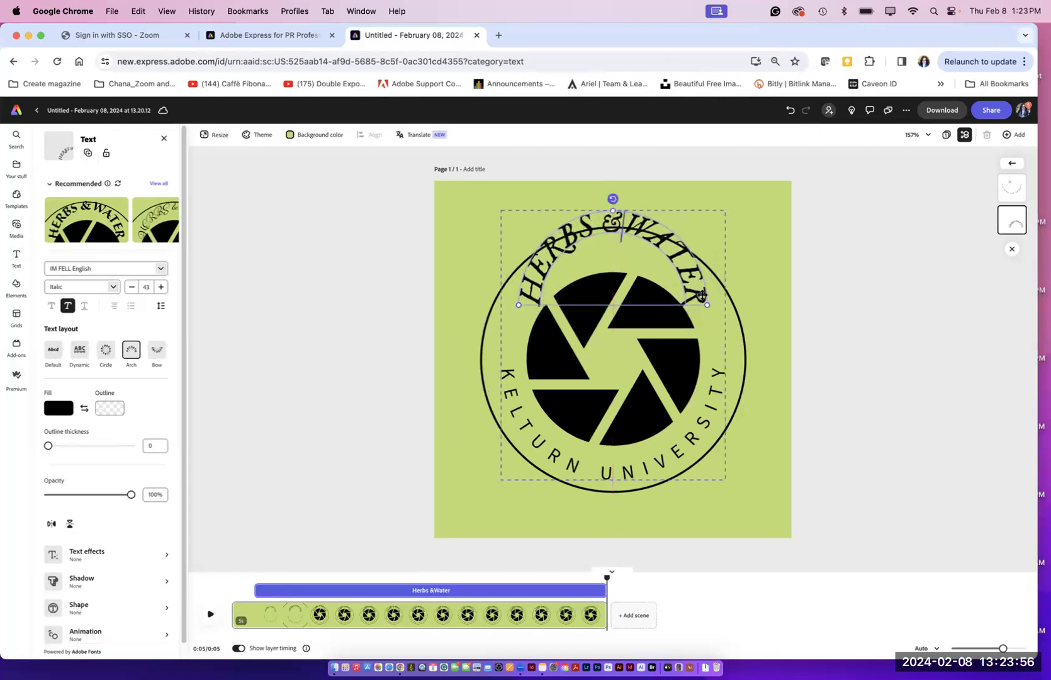
{"action": "left_click_drag", "start_coordinate": [706, 304], "coordinate": [746, 305]}
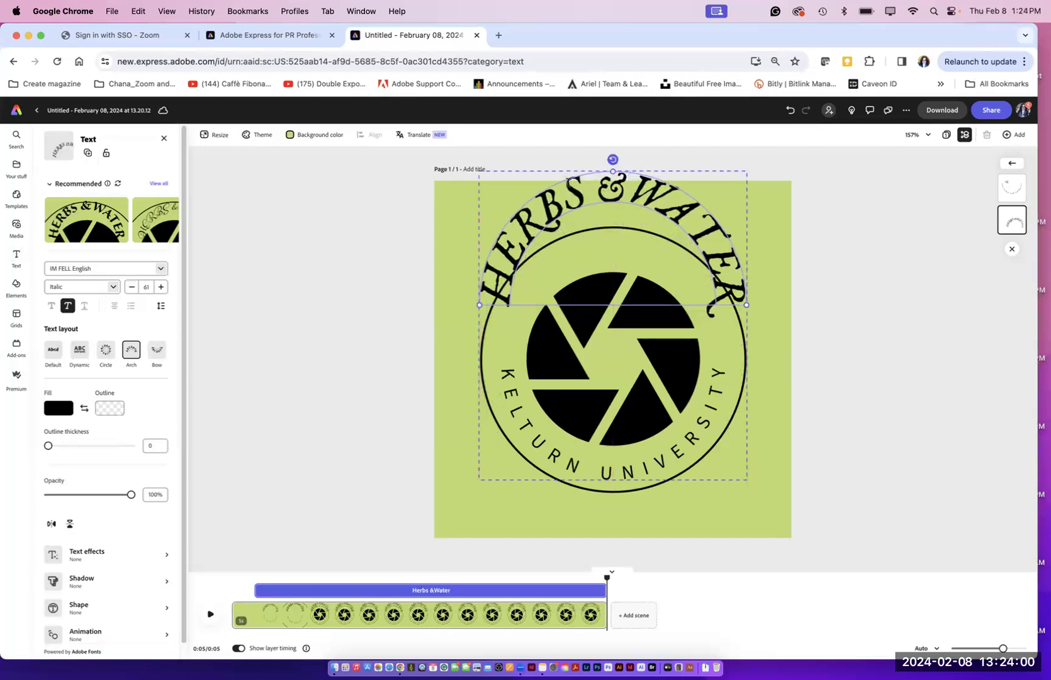
{"action": "left_click_drag", "start_coordinate": [562, 182], "coordinate": [566, 206]}
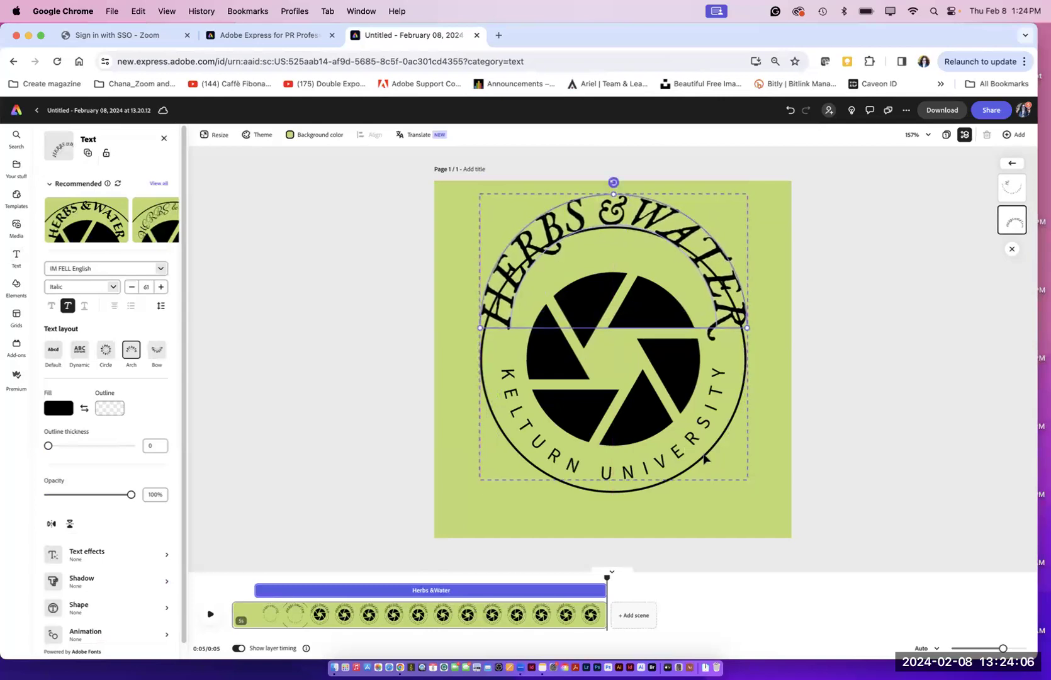
{"action": "key", "text": "Escape"}
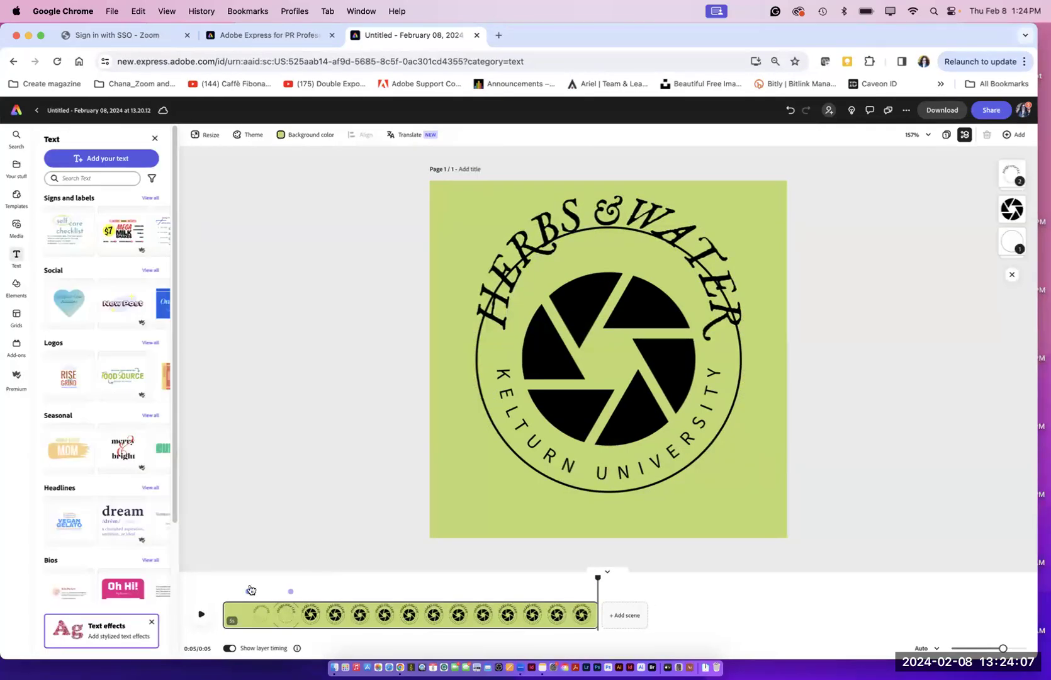
{"action": "left_click", "coordinate": [204, 615]}
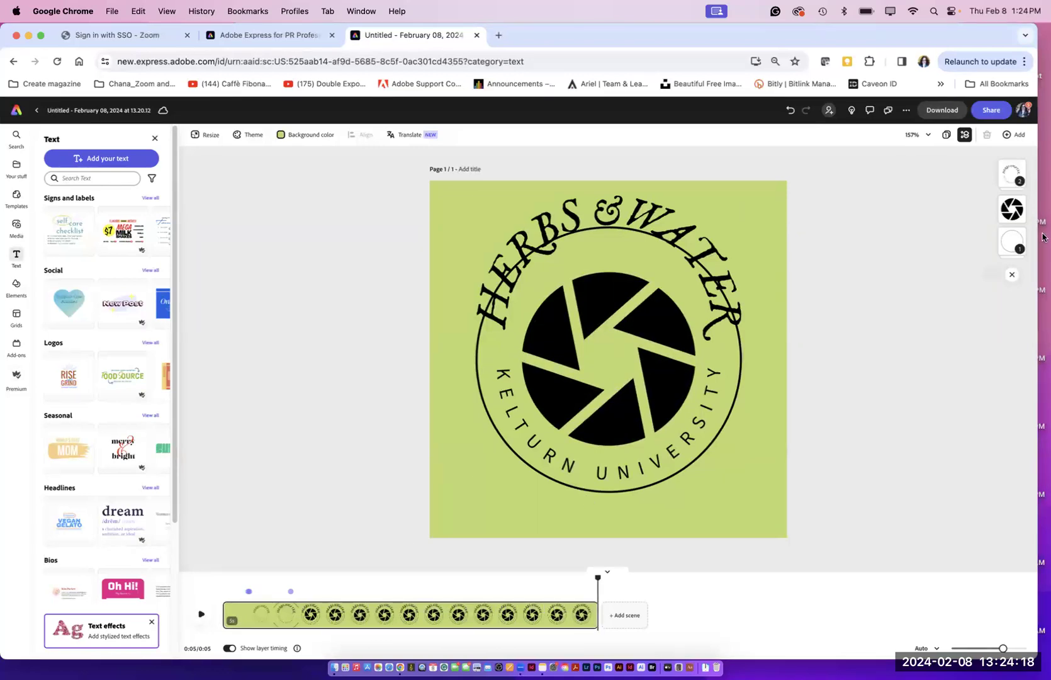
Step: Delete the thin circle outline around the logo and replay the animation
{"action": "left_click", "coordinate": [1011, 218]}
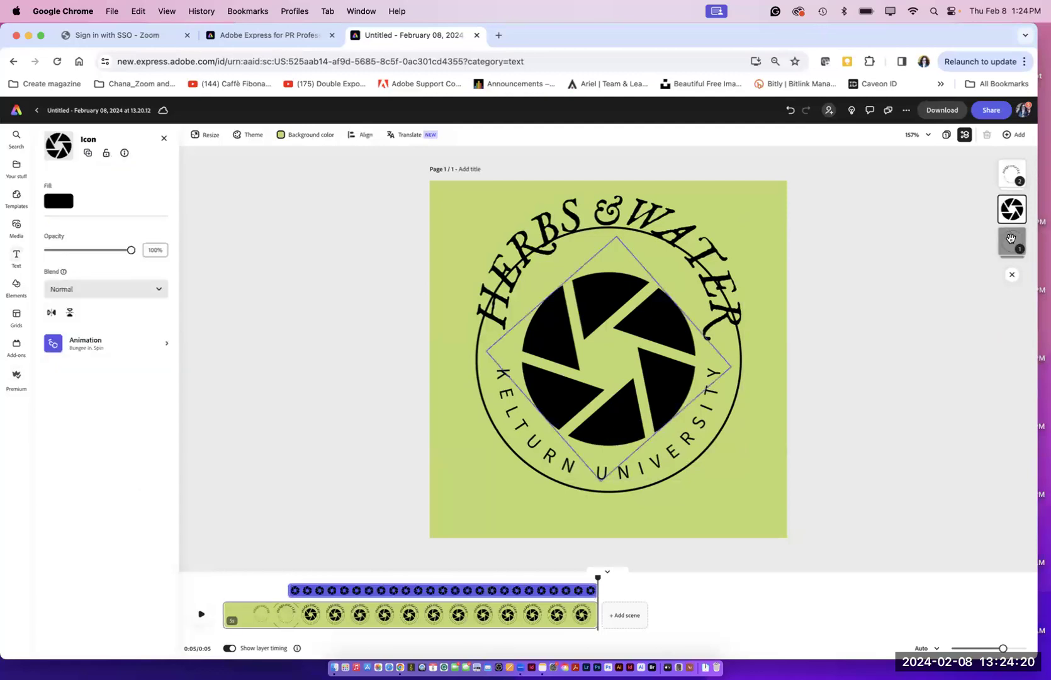
{"action": "left_click", "coordinate": [1011, 238]}
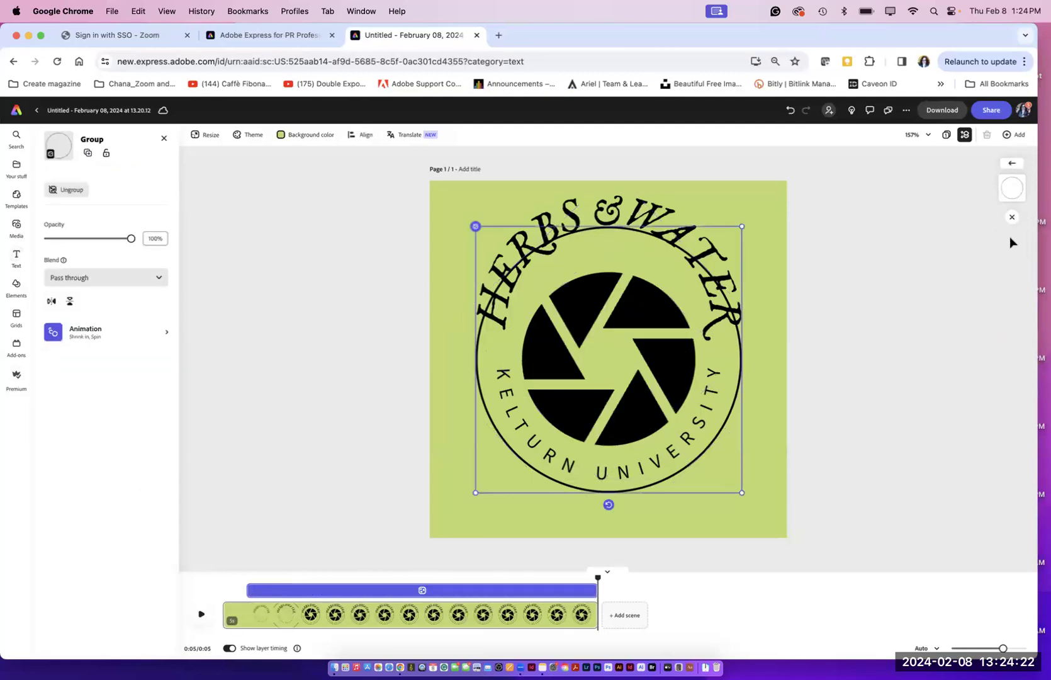
{"action": "left_click", "coordinate": [1012, 192]}
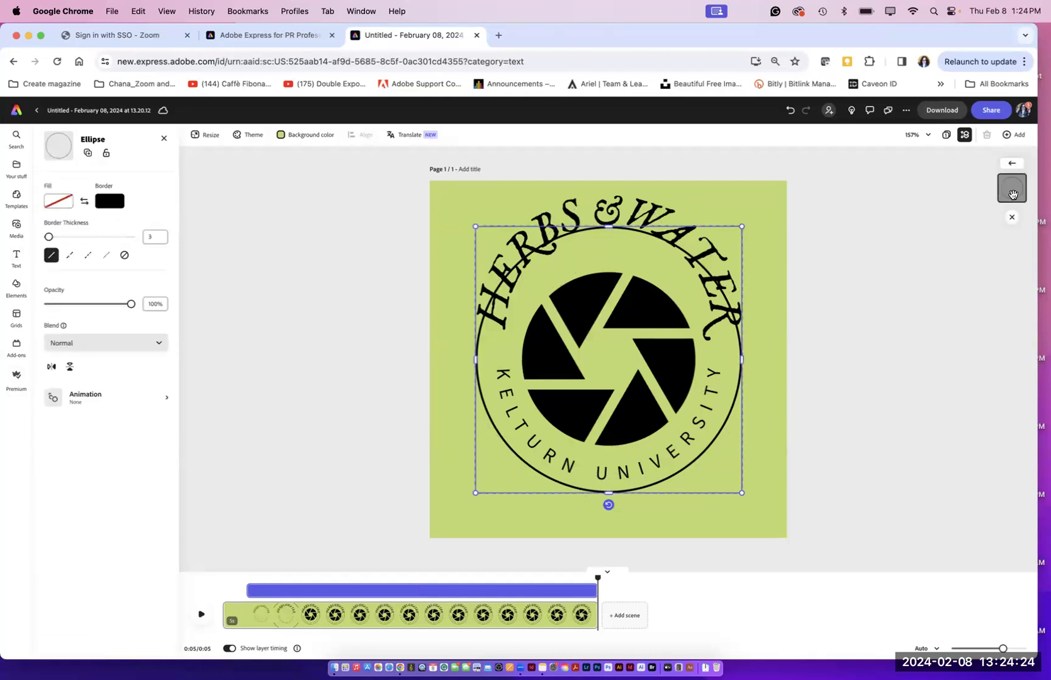
{"action": "key", "text": "Escape"}
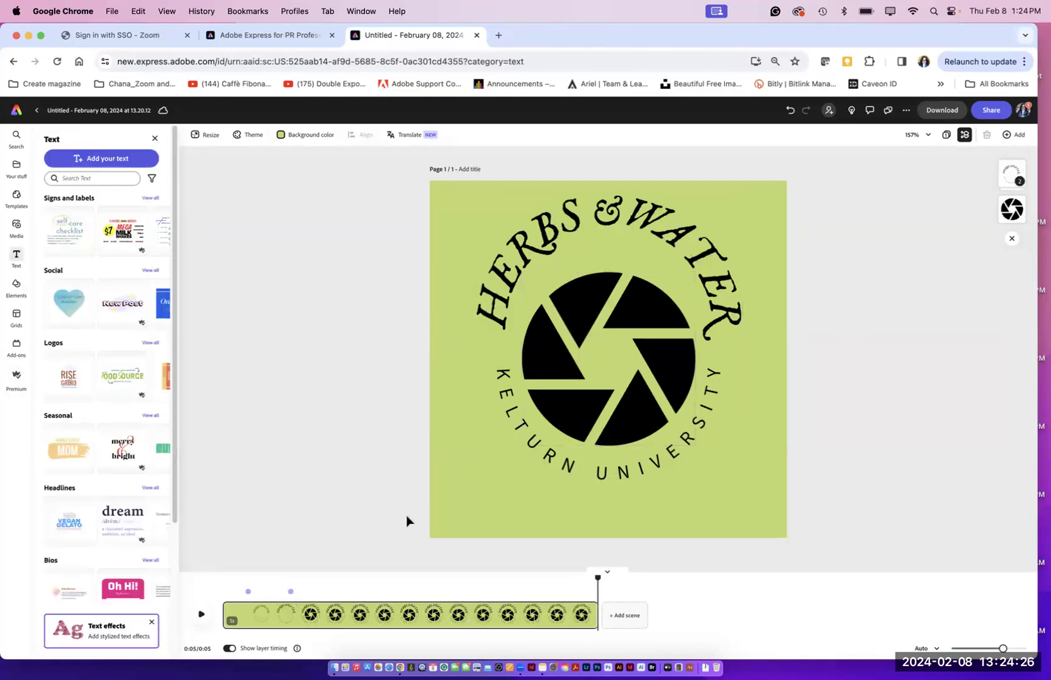
{"action": "left_click", "coordinate": [200, 614]}
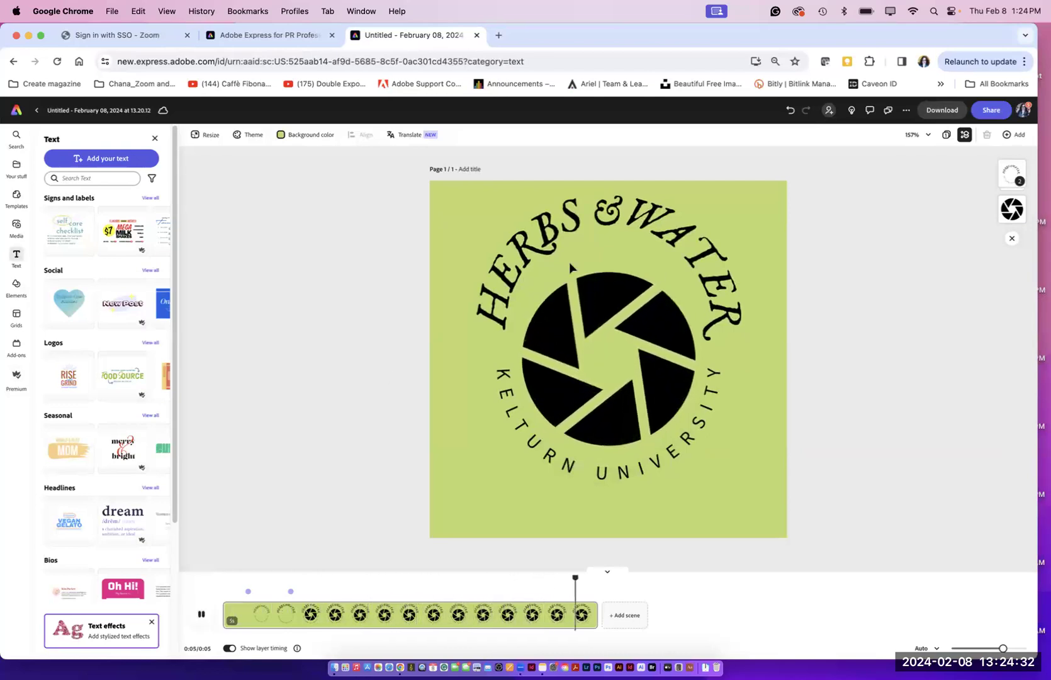
Step: Resize the whole arched "Herbs &Water" text to about size 57 so it curves around the shutter icon
{"action": "left_click", "coordinate": [593, 217]}
{"action": "left_click", "coordinate": [592, 214]}
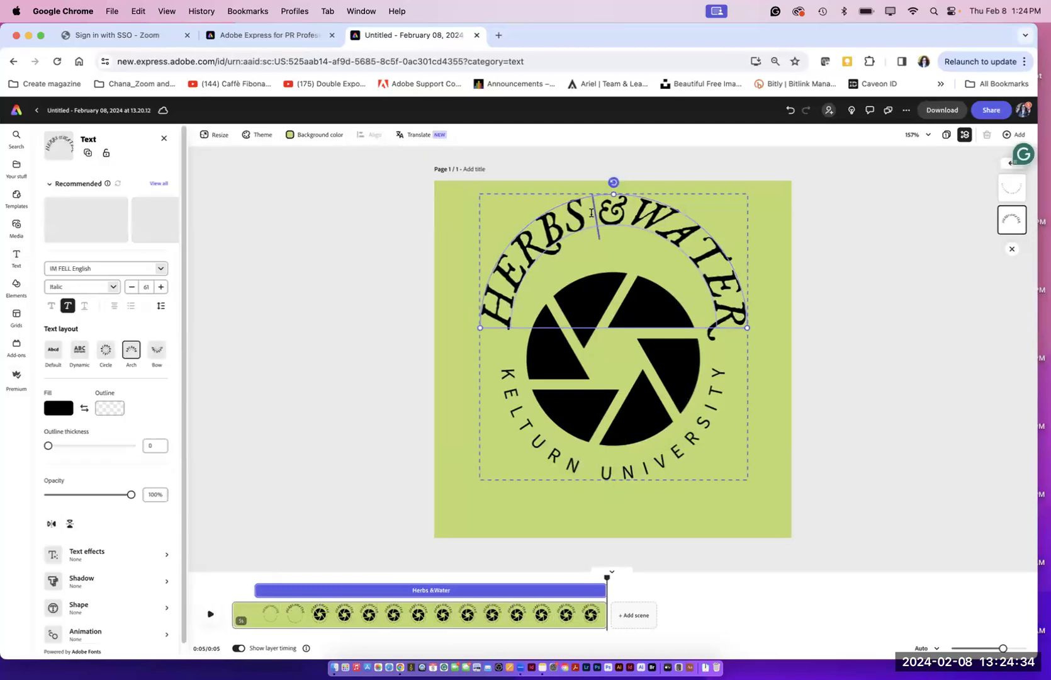
{"action": "double_click", "coordinate": [591, 212]}
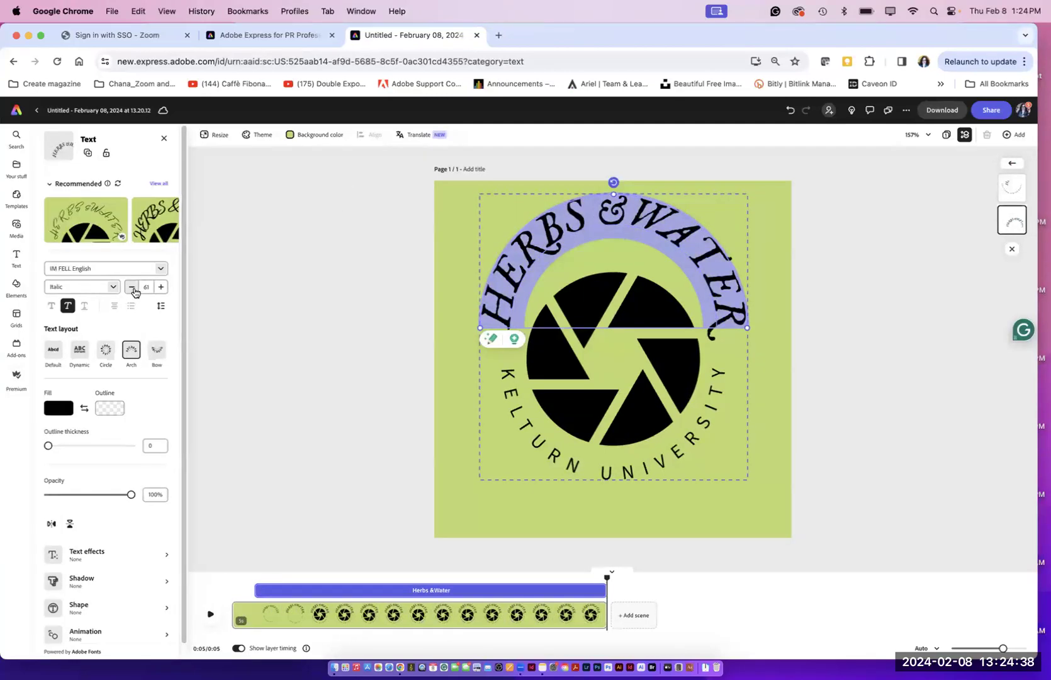
{"action": "left_click", "coordinate": [132, 287]}
{"action": "left_click", "coordinate": [132, 287]}
{"action": "left_click", "coordinate": [132, 287]}
{"action": "left_click", "coordinate": [132, 287]}
{"action": "left_click", "coordinate": [131, 287]}
{"action": "left_click", "coordinate": [132, 287]}
{"action": "left_click", "coordinate": [132, 287]}
{"action": "left_click", "coordinate": [131, 287]}
{"action": "left_click", "coordinate": [131, 287]}
{"action": "left_click", "coordinate": [132, 287]}
{"action": "left_click", "coordinate": [132, 287]}
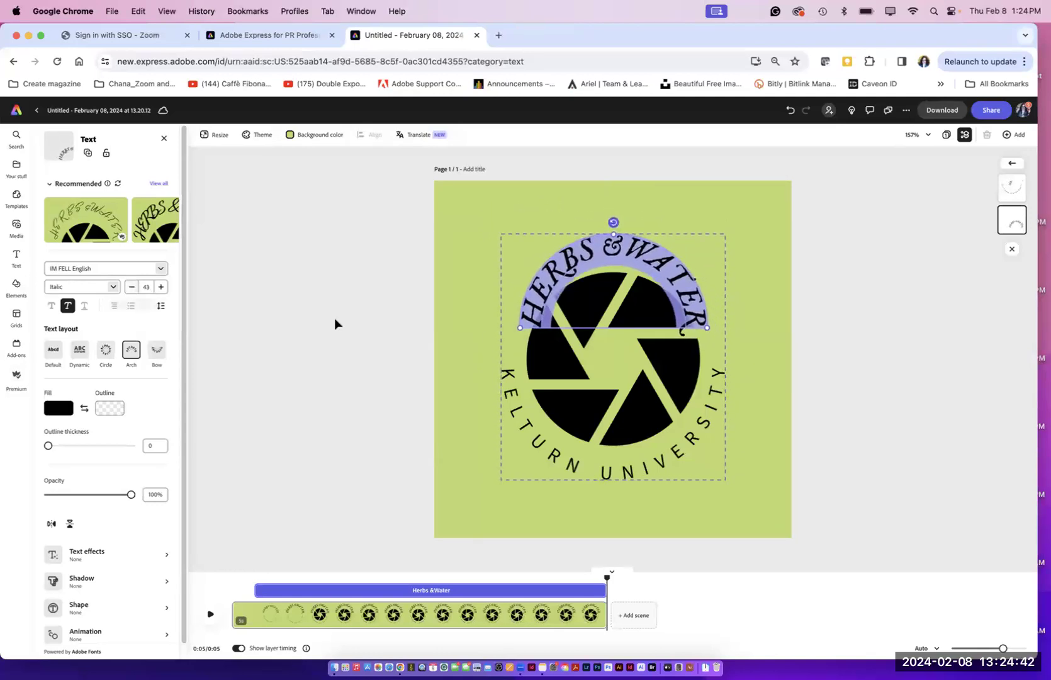
{"action": "left_click_drag", "start_coordinate": [708, 327], "coordinate": [737, 327]}
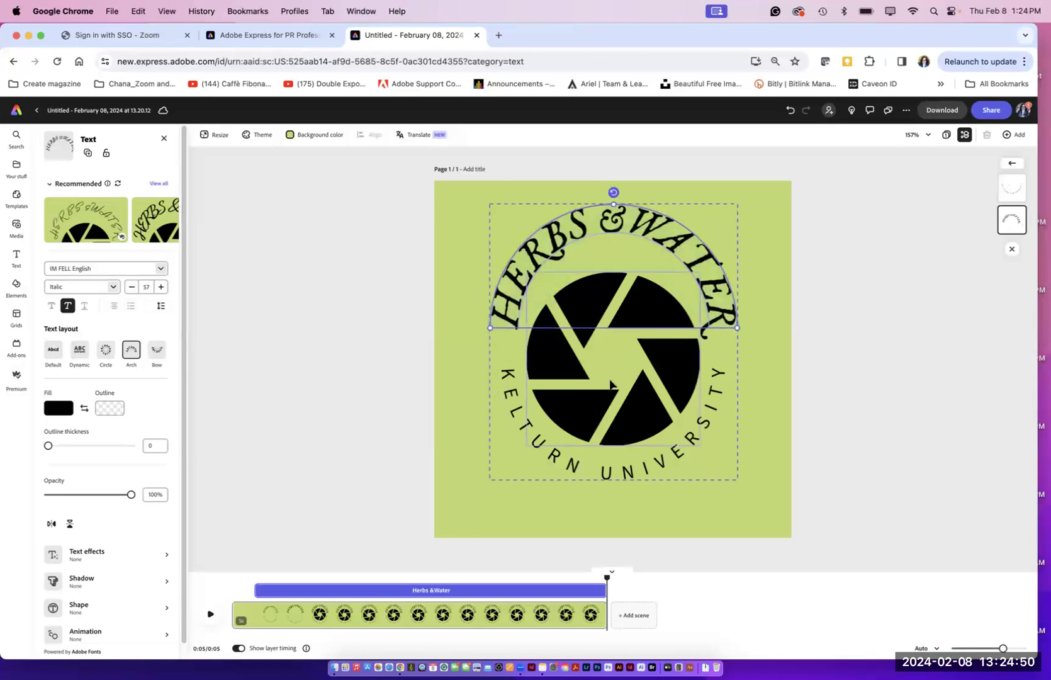
Step: Move the shutter icon up closer to the arched text and fill it with the dark green from the Creating a Logo_Nature library colors
{"action": "left_click", "coordinate": [623, 418]}
{"action": "left_click_drag", "start_coordinate": [624, 418], "coordinate": [621, 385]}
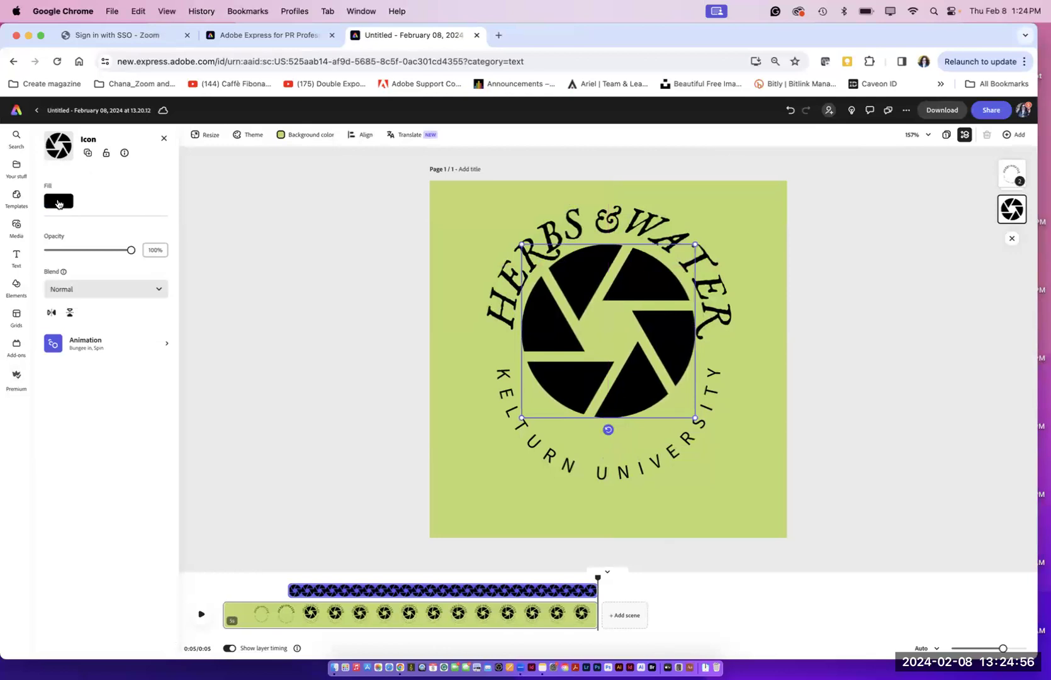
{"action": "left_click", "coordinate": [58, 202]}
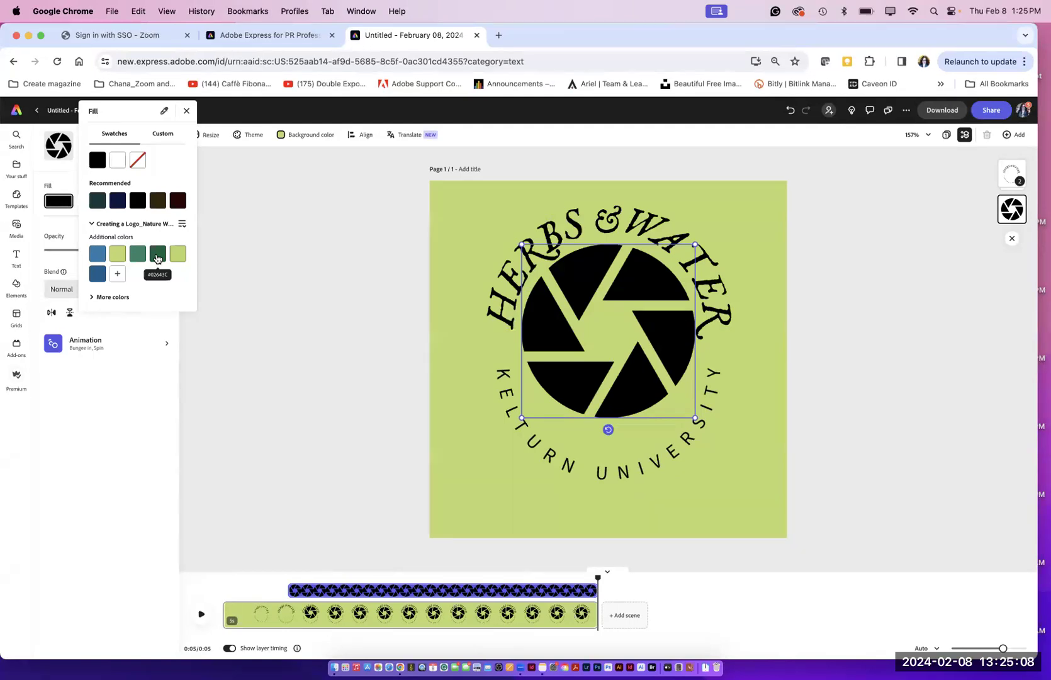
{"action": "left_click", "coordinate": [156, 258]}
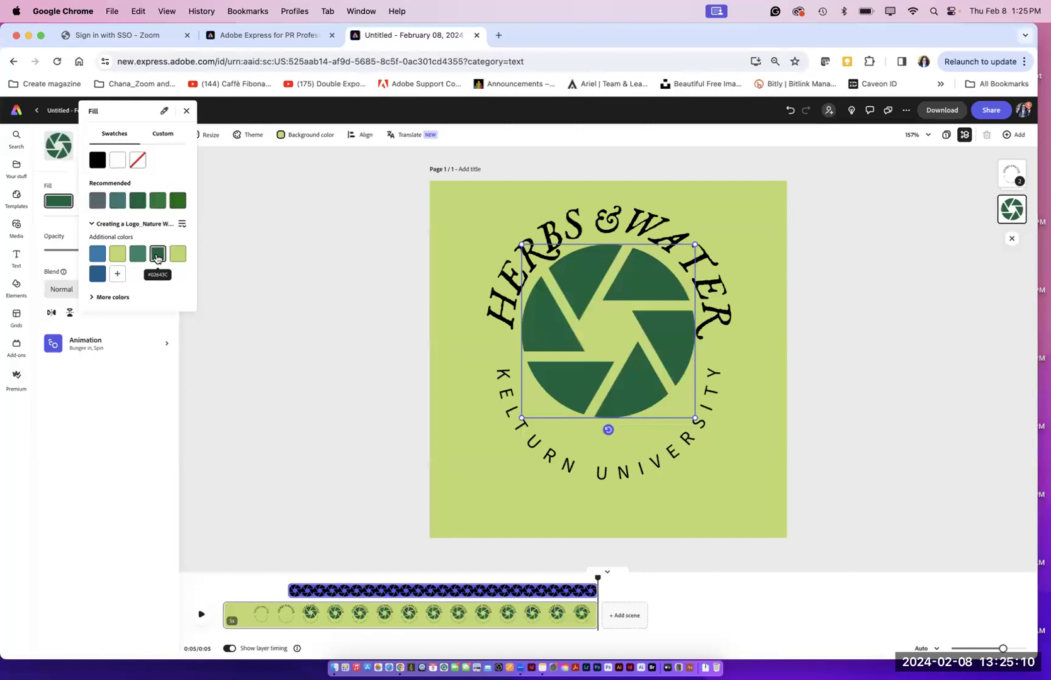
{"action": "left_click", "coordinate": [272, 298]}
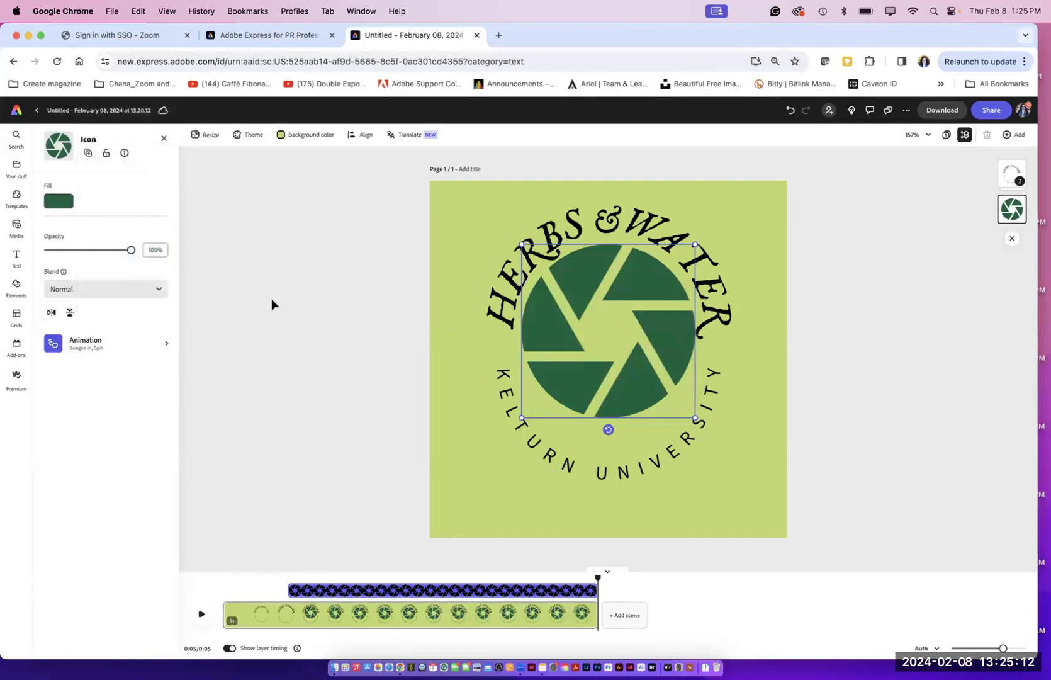
Step: Replace the lower curved "Kelturn University" text with "Water" and select the whole word
{"action": "left_click", "coordinate": [622, 474]}
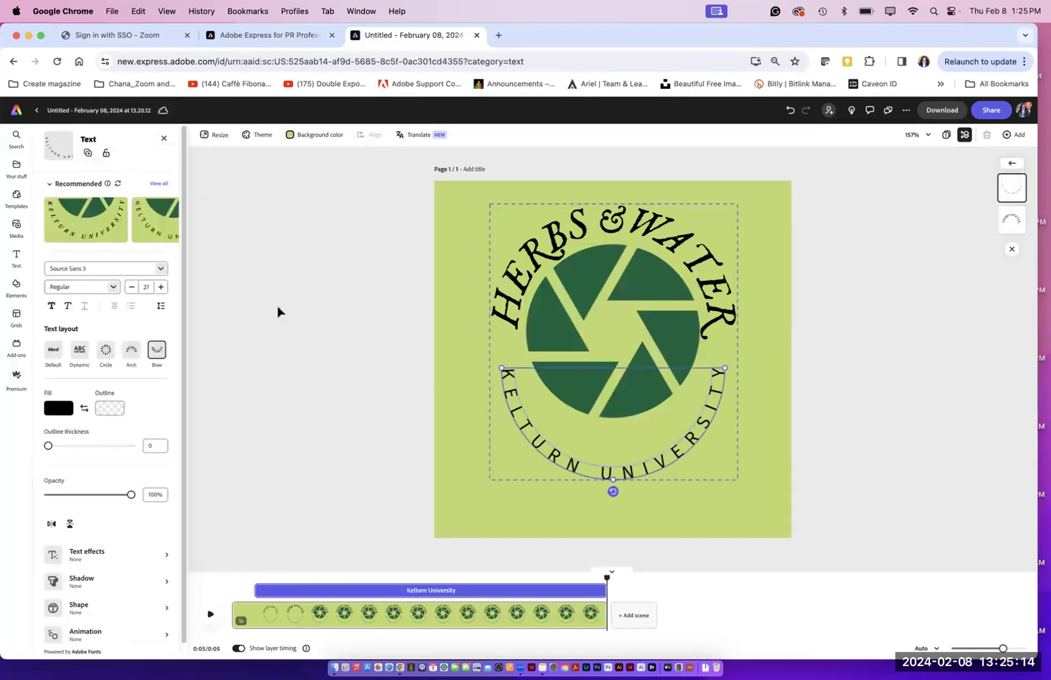
{"action": "left_click", "coordinate": [16, 257]}
{"action": "left_click", "coordinate": [502, 382]}
{"action": "double_click", "coordinate": [502, 381]}
{"action": "triple_click", "coordinate": [502, 386]}
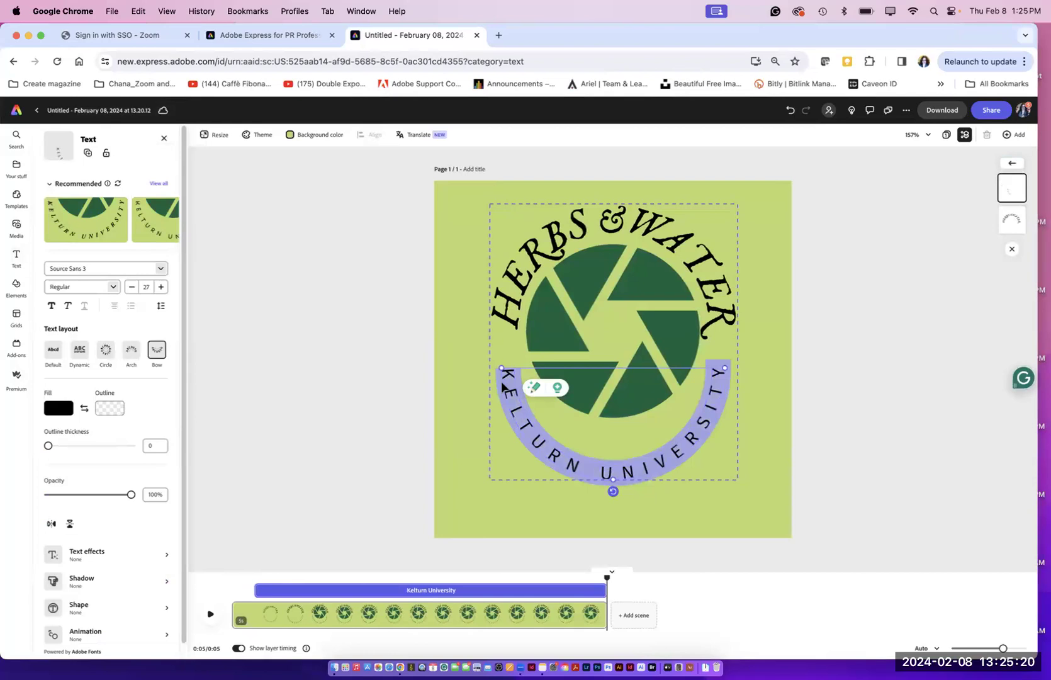
{"action": "type", "text": "Wate"}
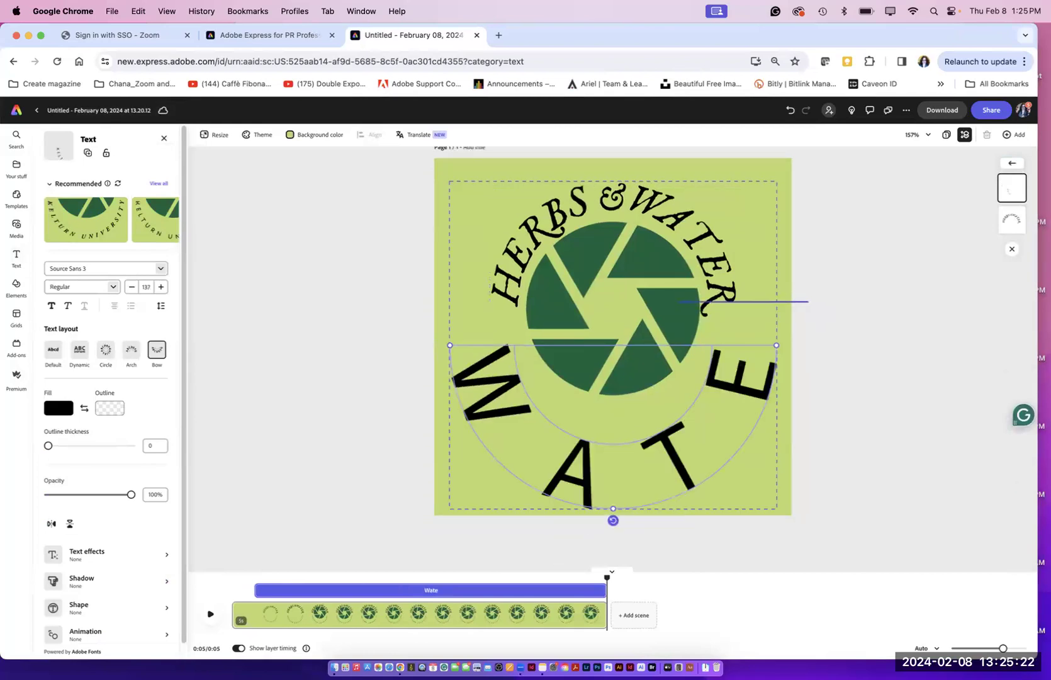
{"action": "type", "text": "r"}
{"action": "key", "text": "super+a"}
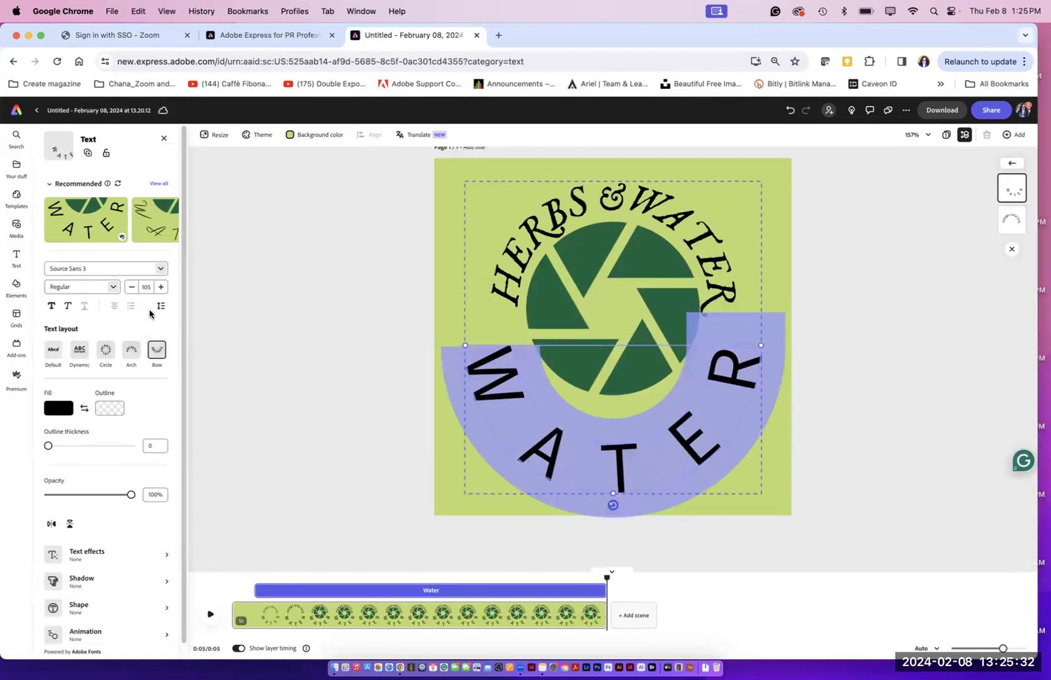
Step: Reduce the lower curved "Water" text to size 68 and tighten its letter spacing
{"action": "left_click", "coordinate": [132, 287]}
{"action": "left_click", "coordinate": [132, 287]}
{"action": "left_click", "coordinate": [131, 287]}
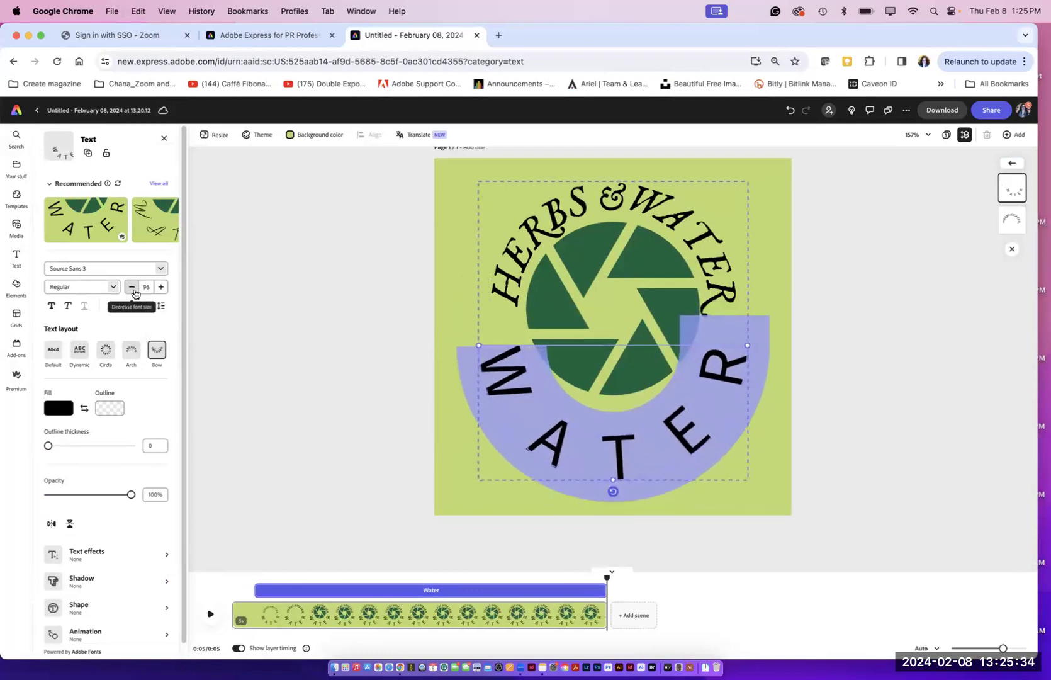
{"action": "left_click", "coordinate": [132, 287]}
{"action": "left_click", "coordinate": [132, 287]}
{"action": "left_click", "coordinate": [132, 287]}
{"action": "left_click", "coordinate": [132, 287]}
{"action": "left_click", "coordinate": [132, 288]}
{"action": "left_click", "coordinate": [132, 288]}
{"action": "left_click", "coordinate": [133, 287]}
{"action": "left_click", "coordinate": [132, 288]}
{"action": "left_click", "coordinate": [132, 288]}
{"action": "left_click", "coordinate": [132, 288]}
{"action": "left_click", "coordinate": [132, 288]}
{"action": "left_click", "coordinate": [133, 288]}
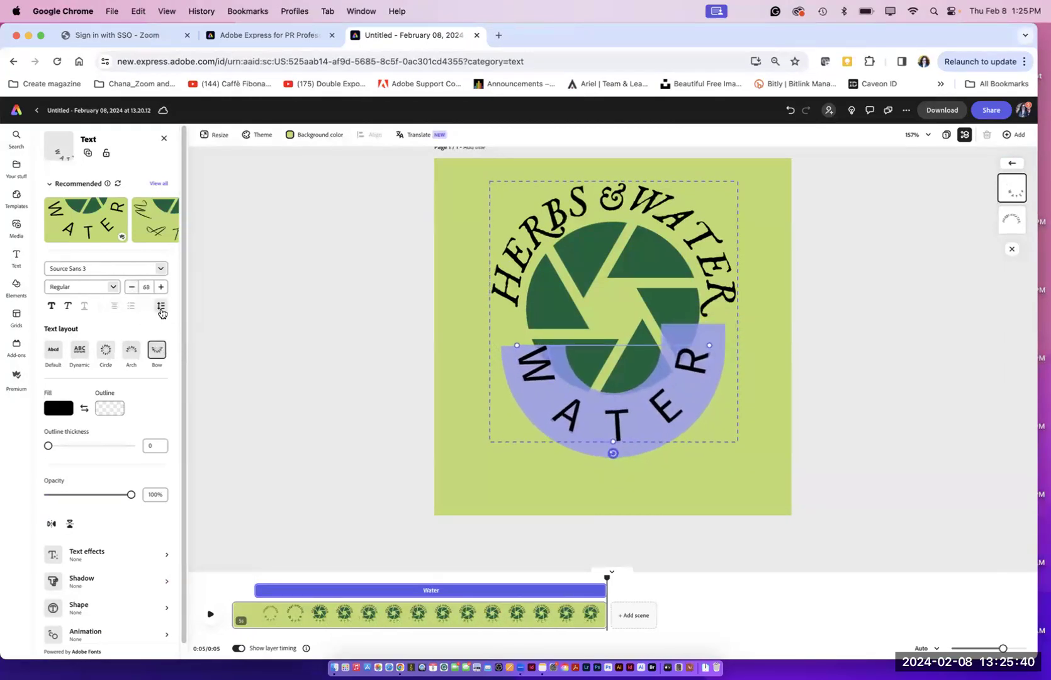
{"action": "left_click", "coordinate": [161, 307]}
{"action": "left_click_drag", "start_coordinate": [154, 346], "coordinate": [119, 346]}
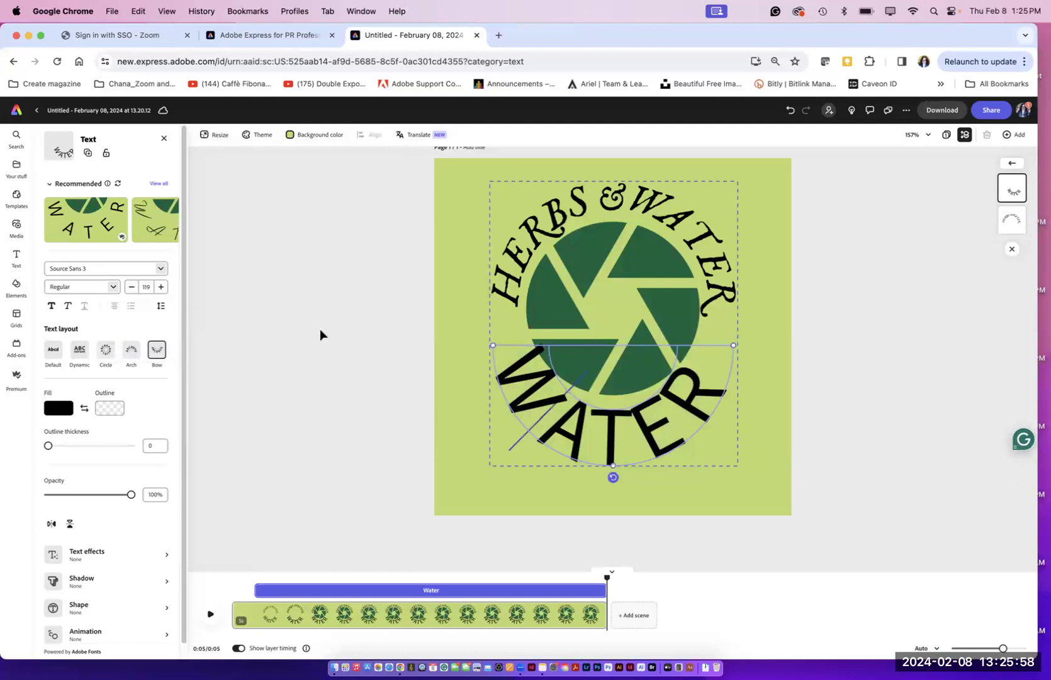
Step: Delete all the letters of the lower curved "Water" text and deselect the emptied text
{"action": "left_click", "coordinate": [729, 372]}
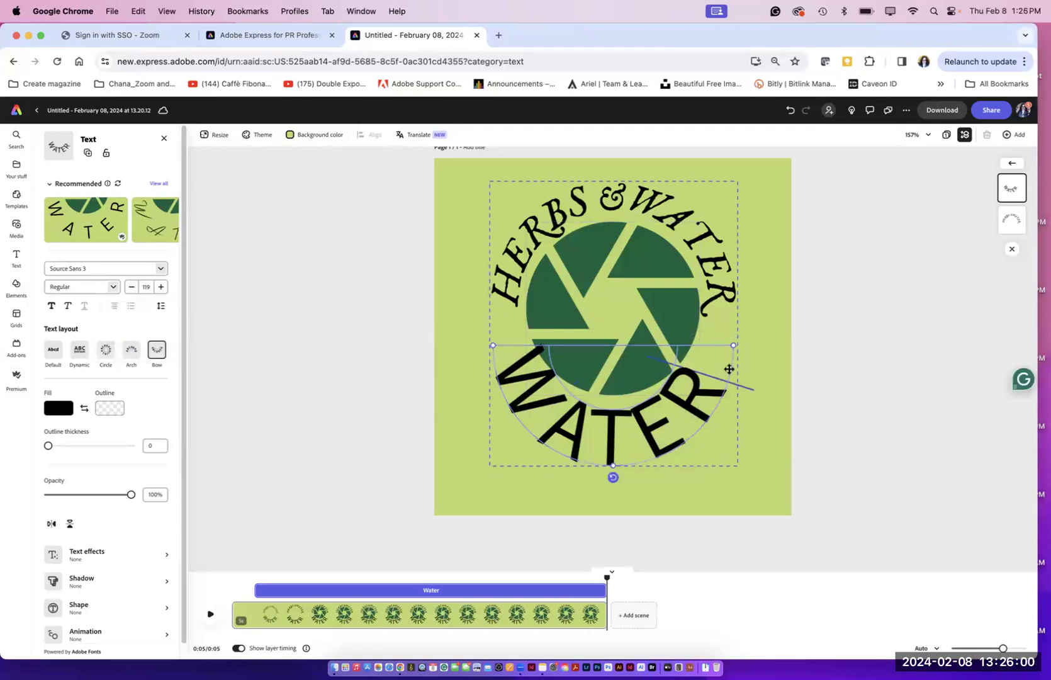
{"action": "key", "text": "BackSpace"}
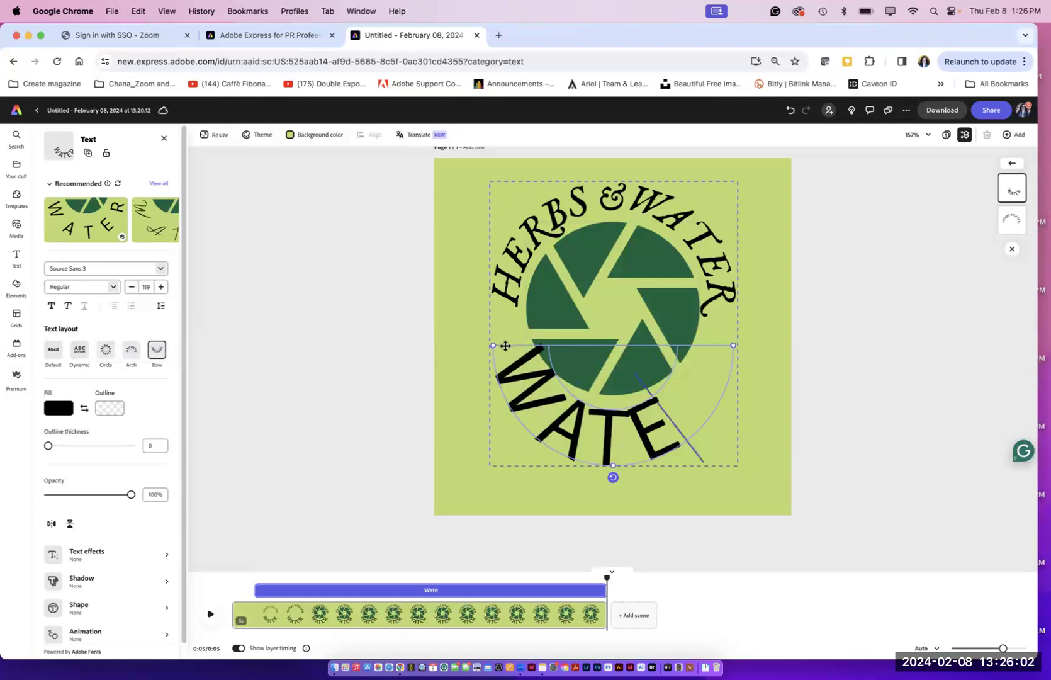
{"action": "key", "text": "BackSpace"}
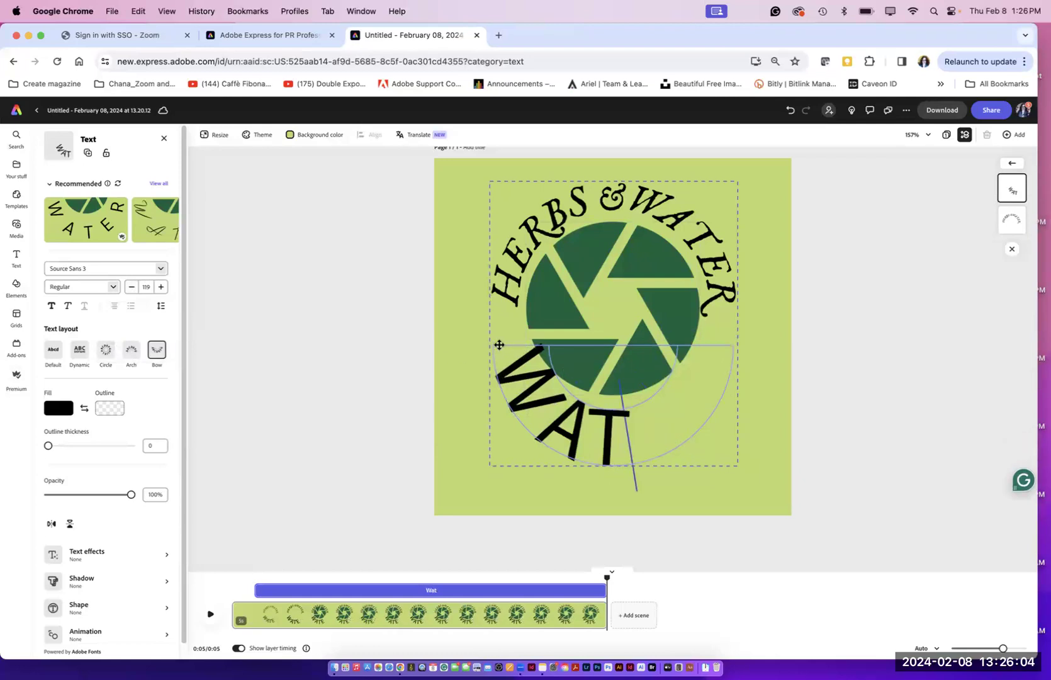
{"action": "key", "text": "BackSpace"}
{"action": "key", "text": "BackSpace"}
{"action": "key", "text": "BackSpace"}
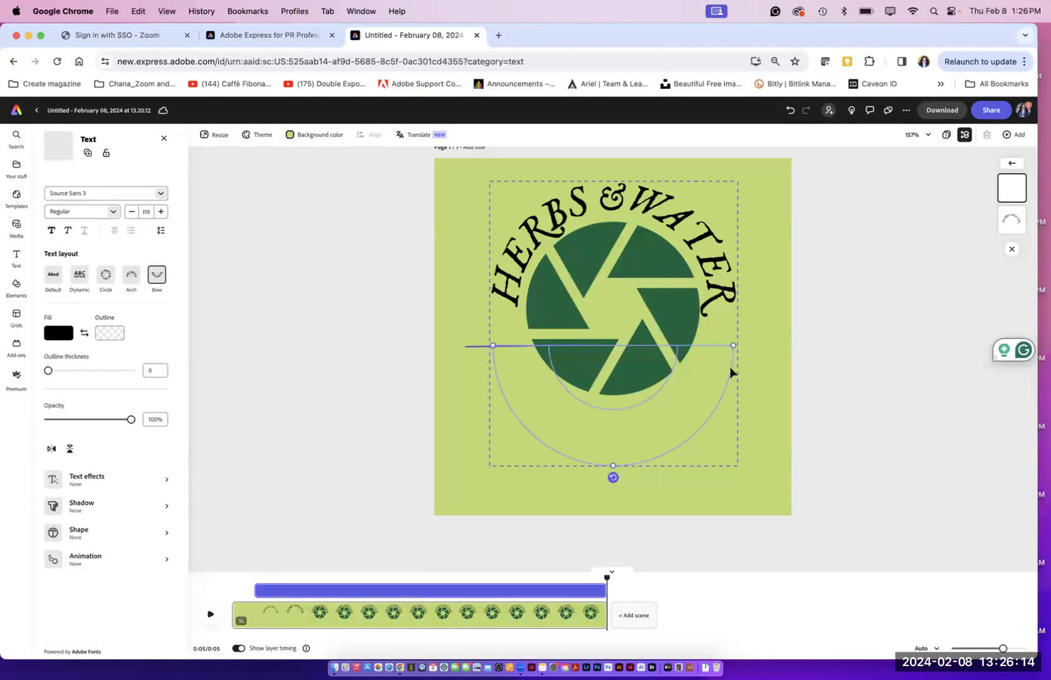
{"action": "left_click", "coordinate": [400, 376]}
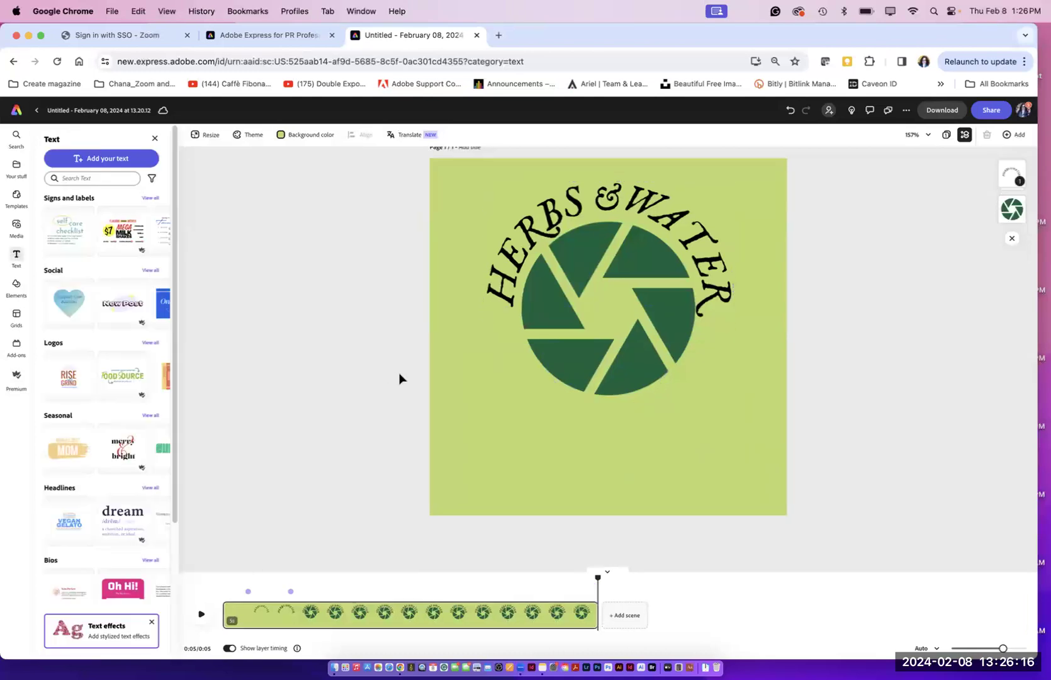
Step: Move the shutter icon and the arched "Herbs &Water" text down together to the middle of the page
{"action": "left_click", "coordinate": [579, 381]}
{"action": "left_click", "coordinate": [507, 301], "text": "shift"}
{"action": "left_click_drag", "start_coordinate": [571, 369], "coordinate": [569, 392]}
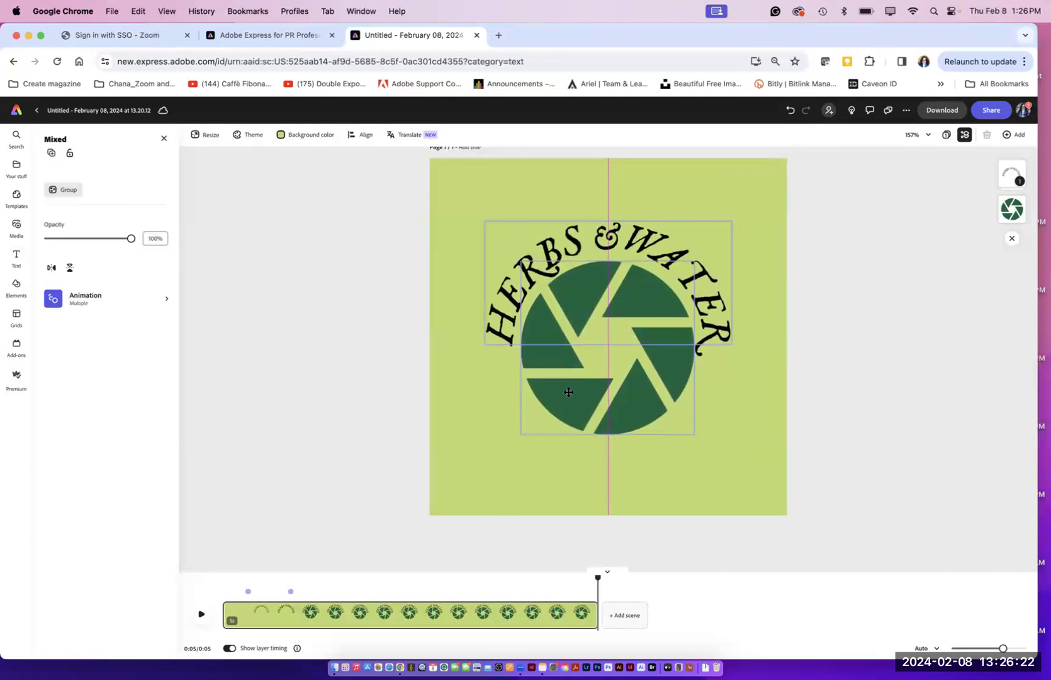
{"action": "left_click", "coordinate": [651, 430]}
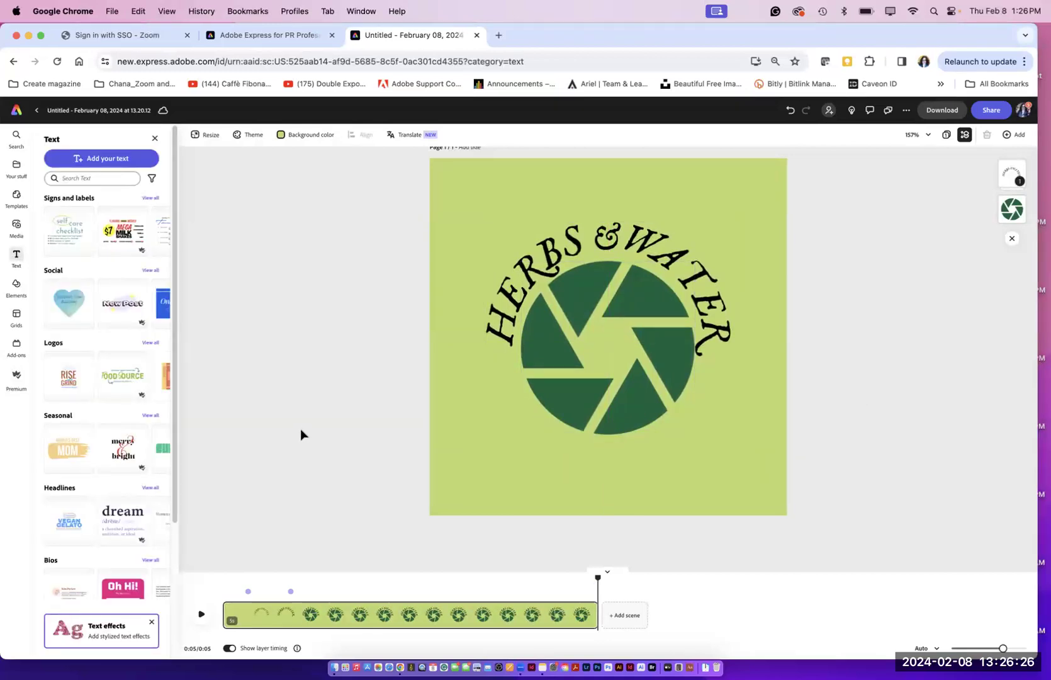
Step: Add the Artwork 3 waves from the Creating a Logo_Nature library and center them over the shutter icon
{"action": "left_click", "coordinate": [16, 167]}
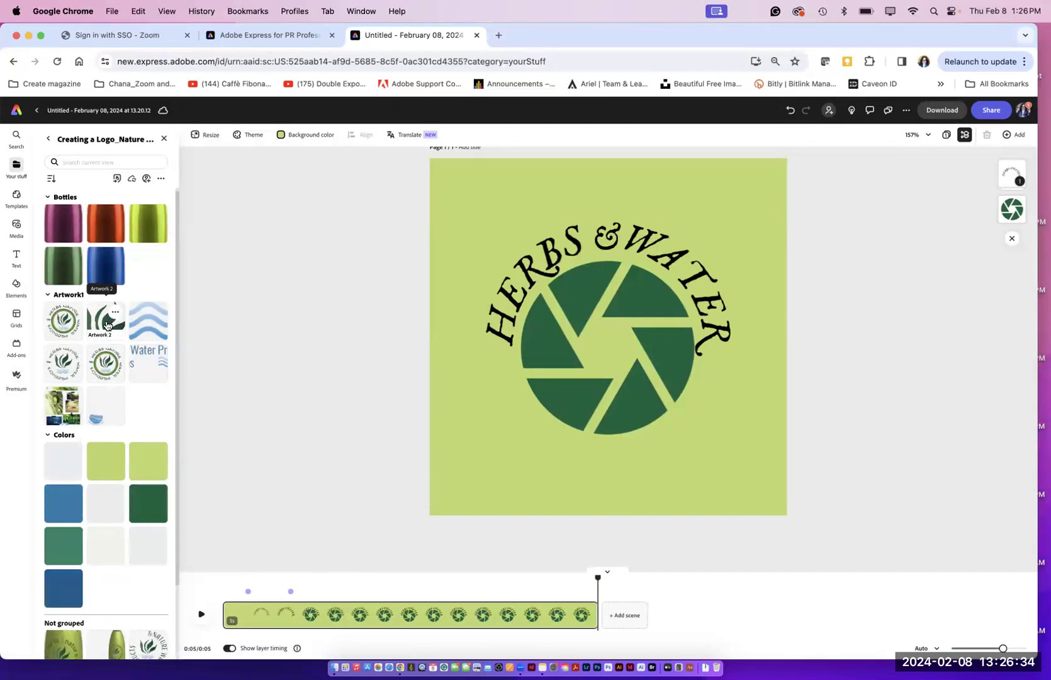
{"action": "left_click_drag", "start_coordinate": [107, 325], "coordinate": [485, 403]}
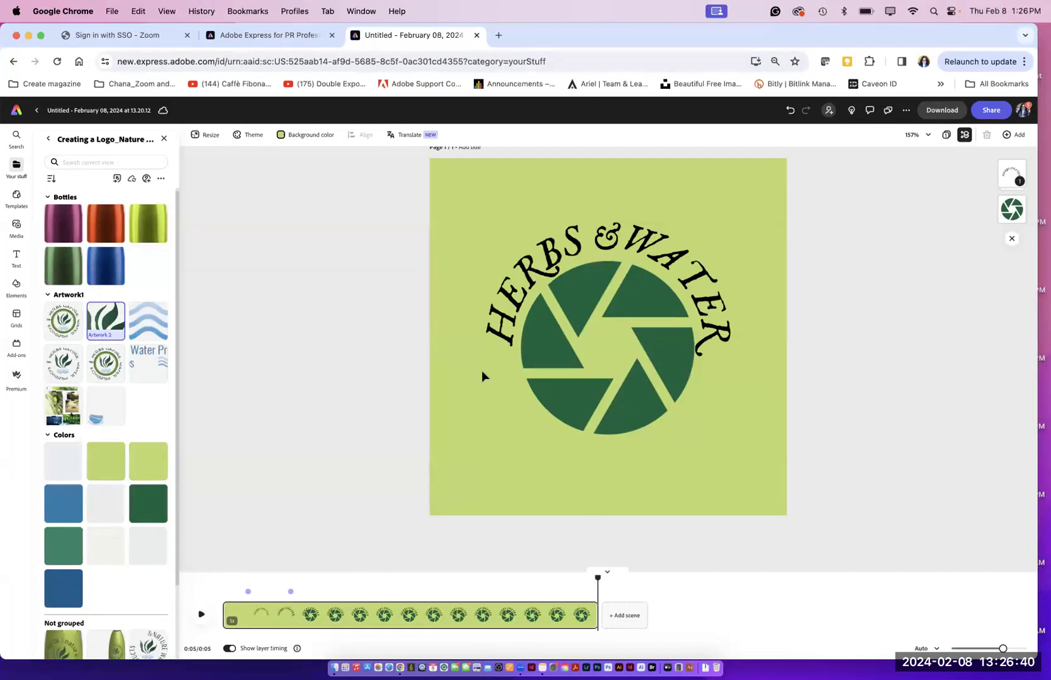
{"action": "left_click", "coordinate": [147, 333]}
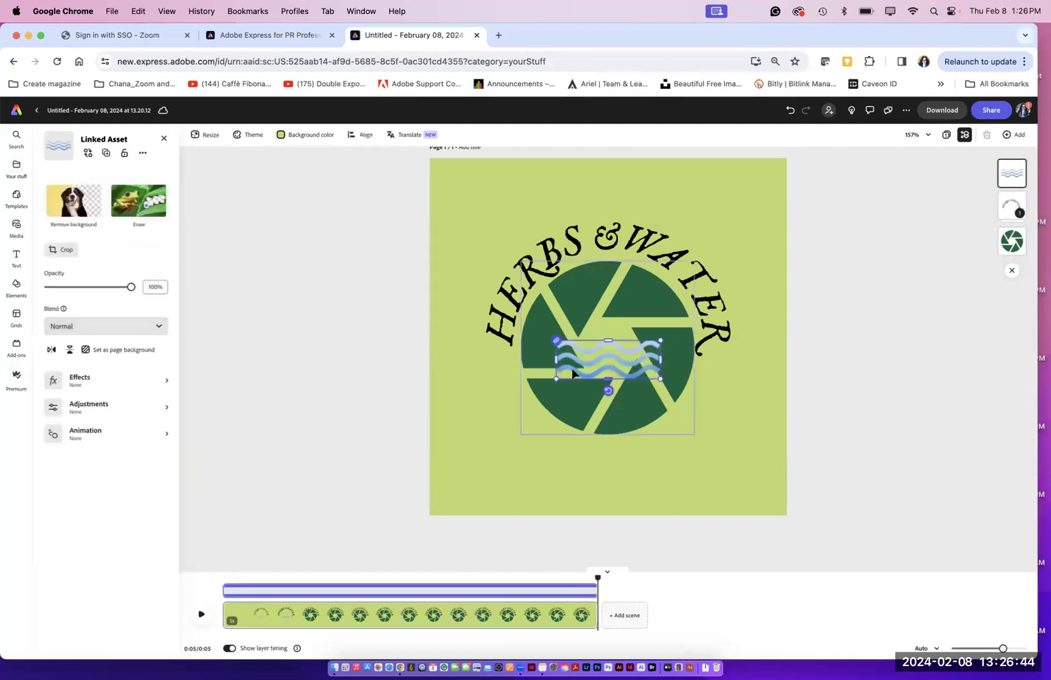
{"action": "left_click_drag", "start_coordinate": [606, 366], "coordinate": [604, 352]}
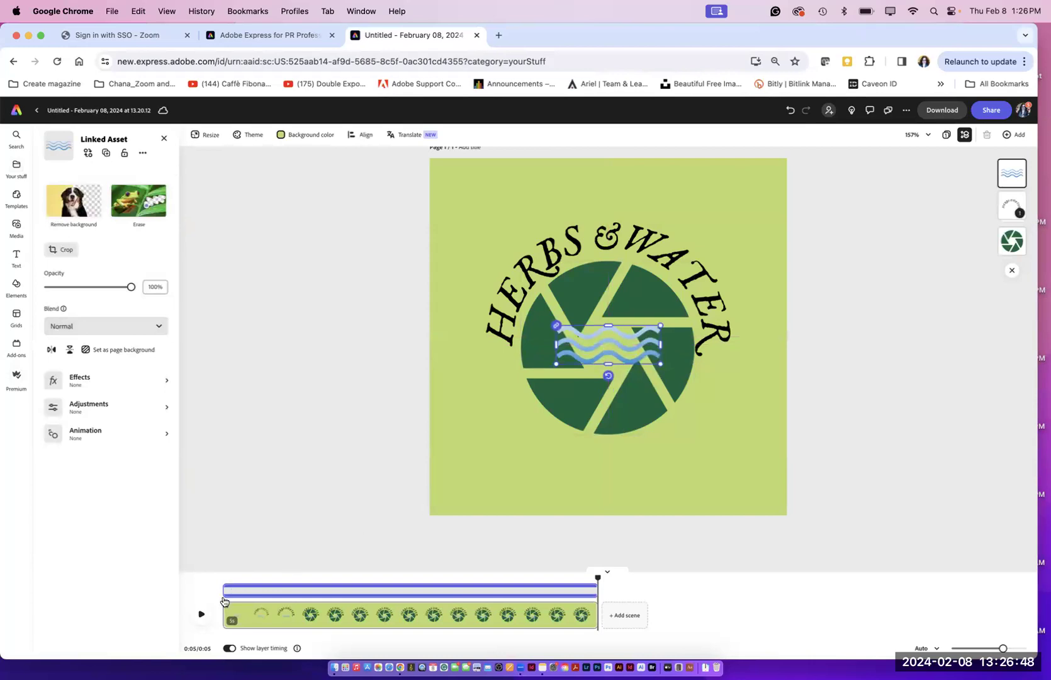
Step: Preview the animation, move the waves below the shutter icon, and replay the animation
{"action": "left_click", "coordinate": [202, 614]}
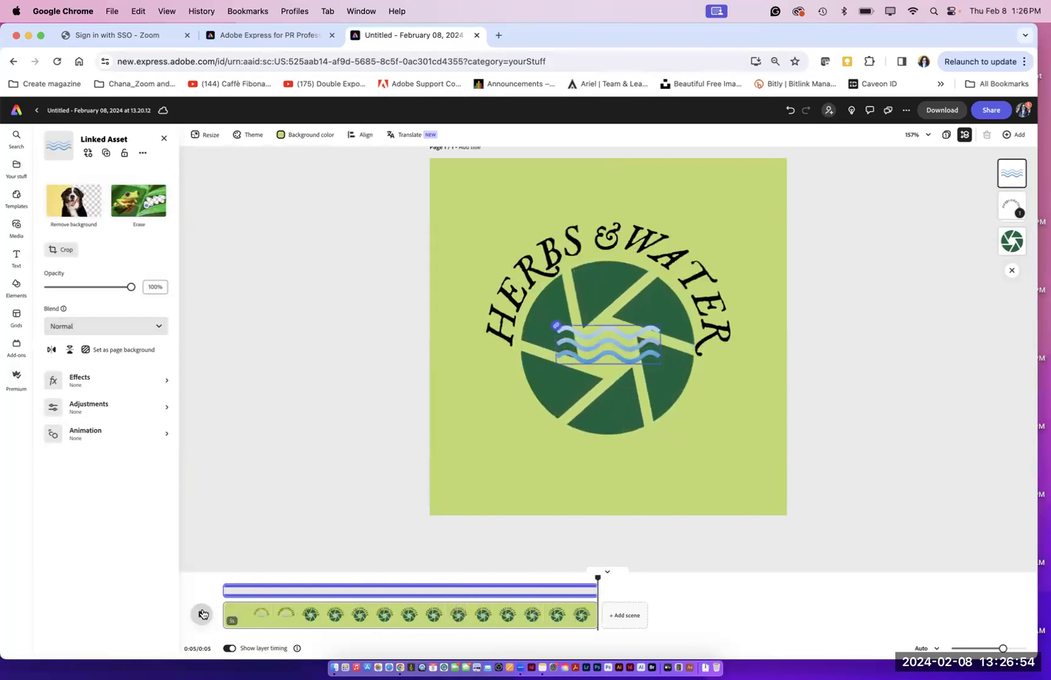
{"action": "left_click_drag", "start_coordinate": [593, 355], "coordinate": [592, 463]}
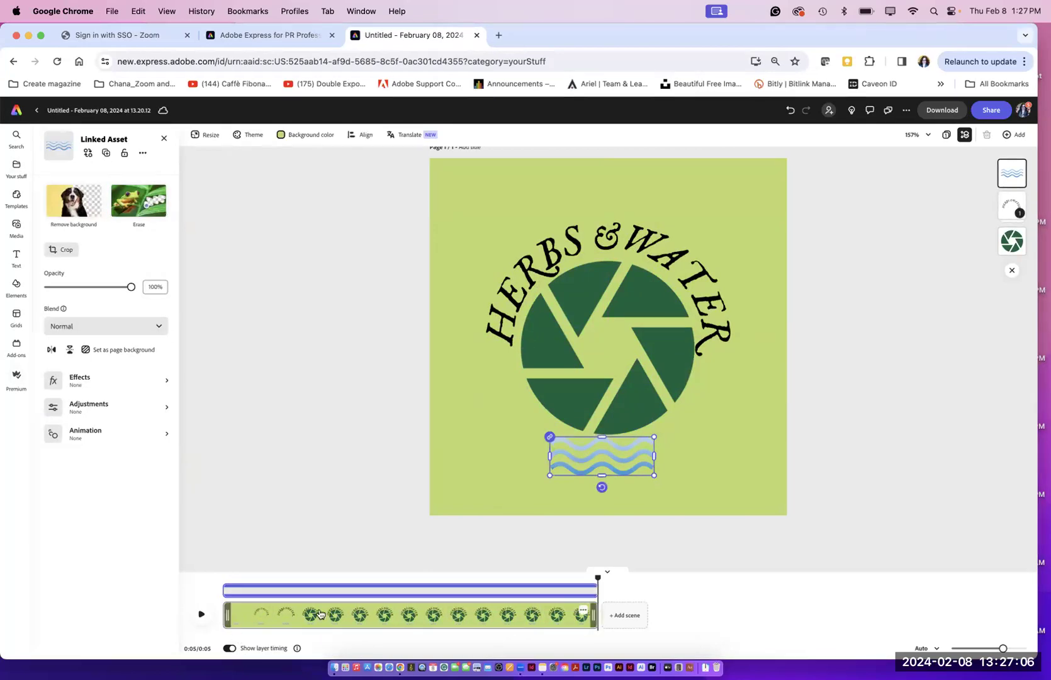
{"action": "left_click", "coordinate": [547, 588]}
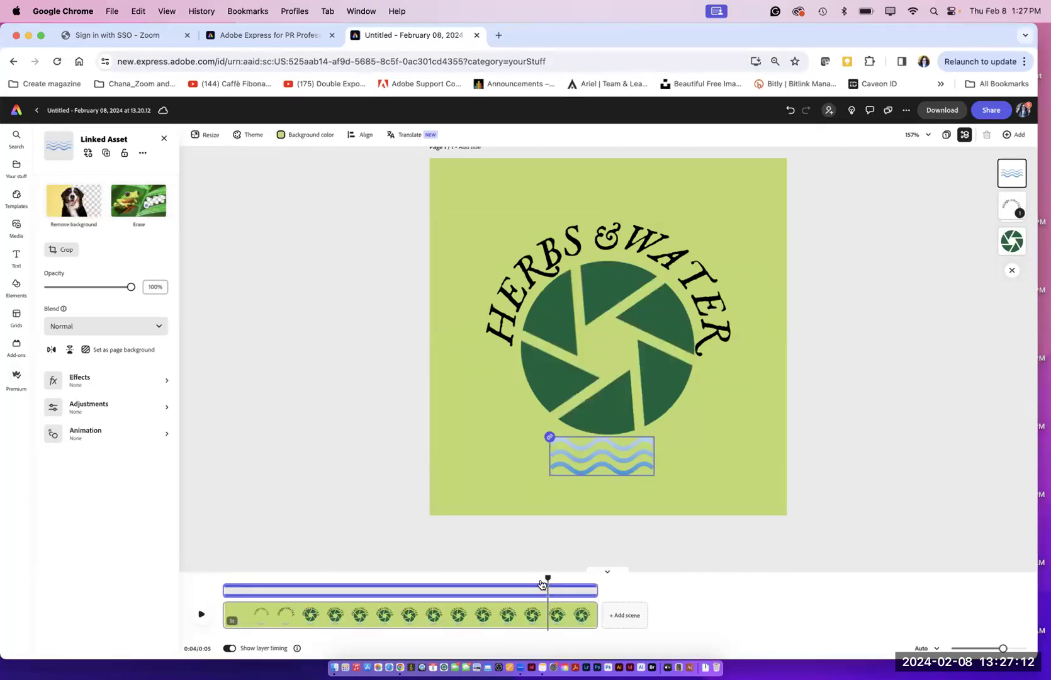
{"action": "left_click", "coordinate": [407, 557]}
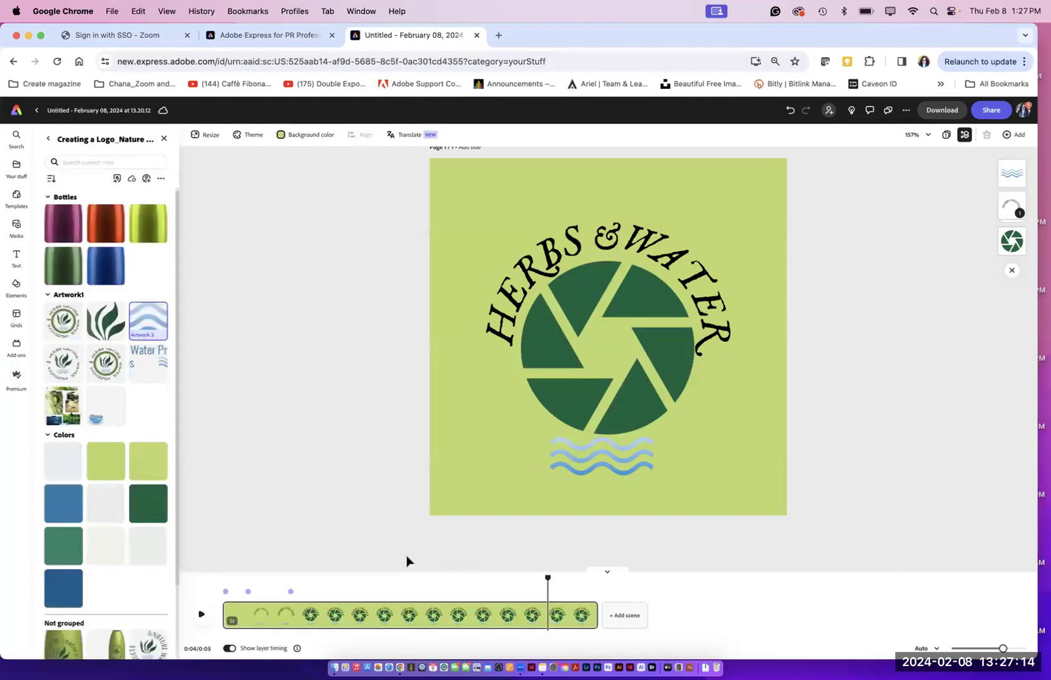
{"action": "left_click", "coordinate": [203, 612]}
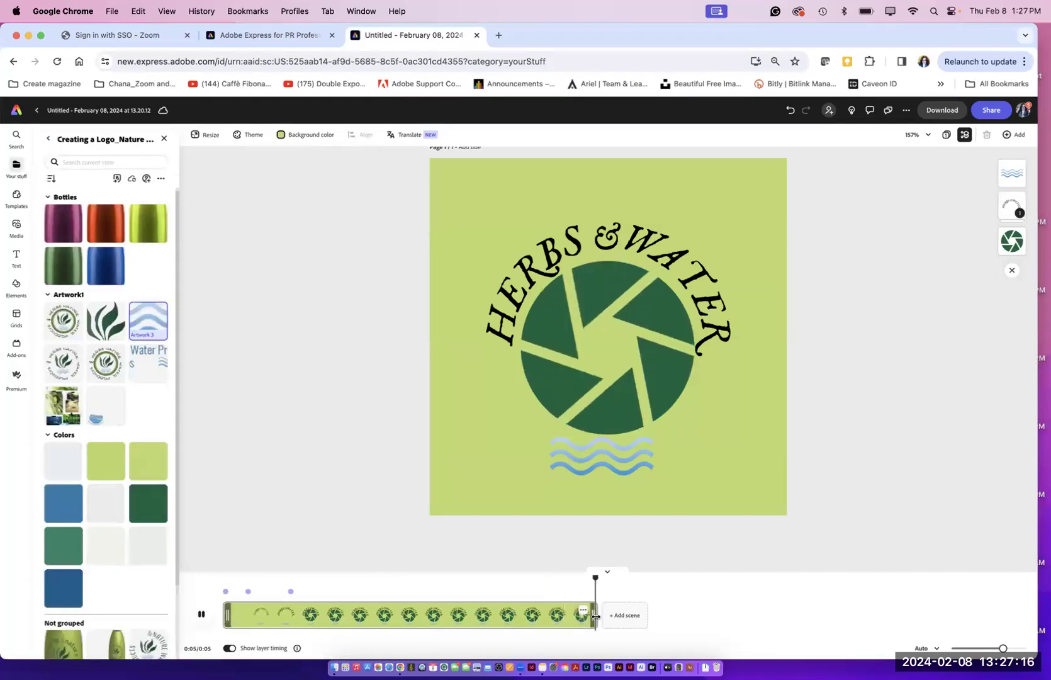
Step: Scrub and replay the timeline to examine when the waves, the arched text and the shutter icon appear
{"action": "left_click_drag", "start_coordinate": [598, 578], "coordinate": [222, 577]}
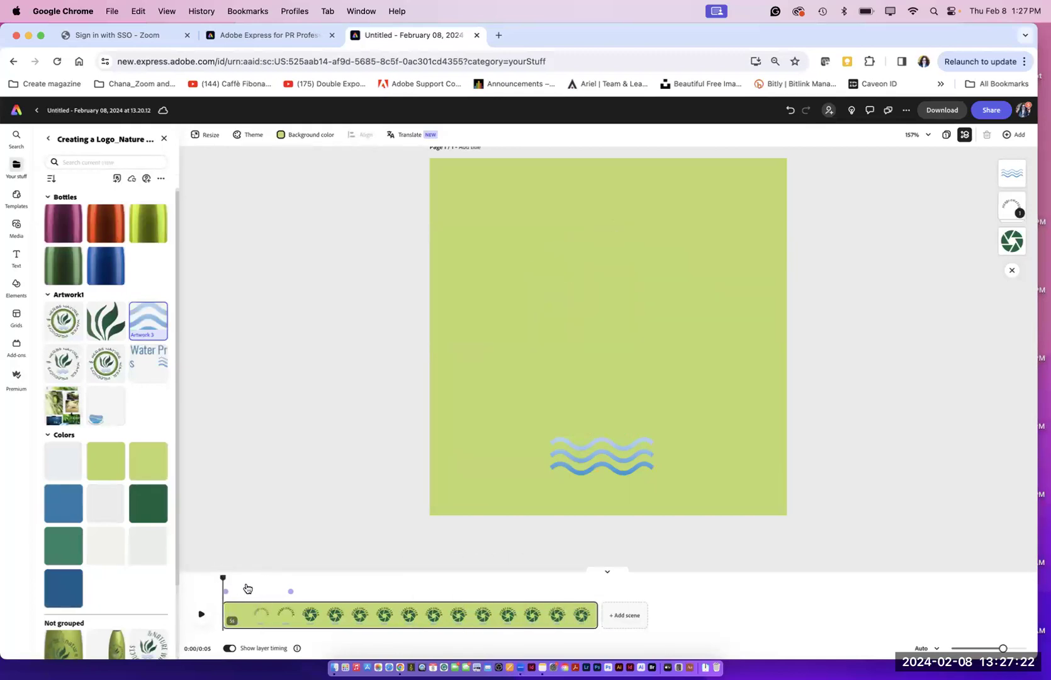
{"action": "left_click", "coordinate": [632, 466]}
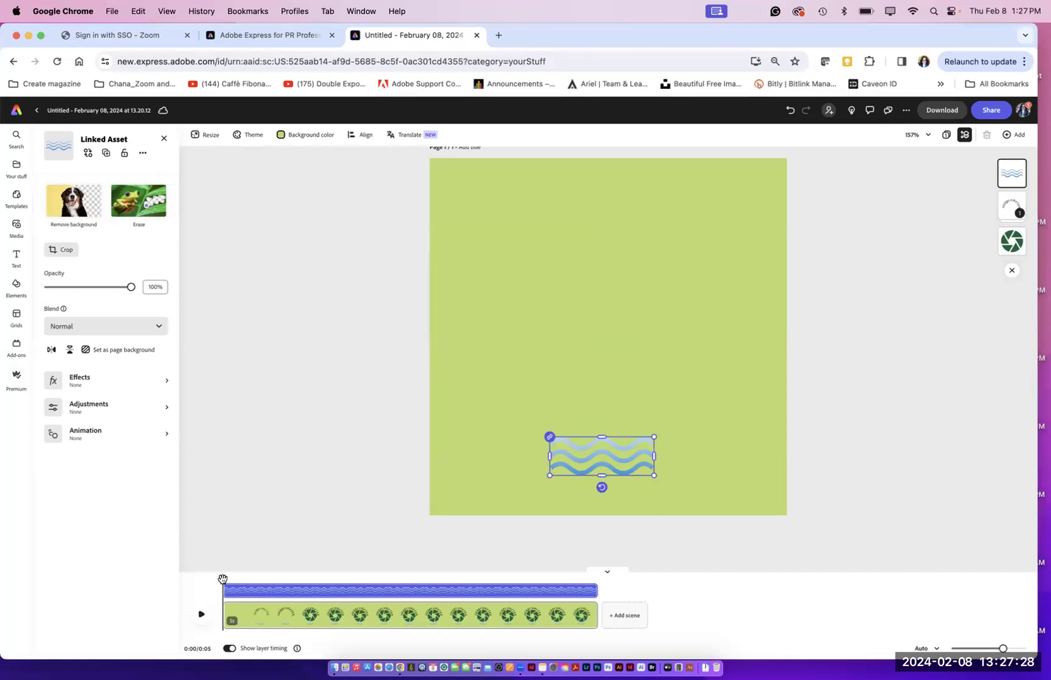
{"action": "left_click_drag", "start_coordinate": [222, 579], "coordinate": [573, 579]}
{"action": "left_click", "coordinate": [510, 561]}
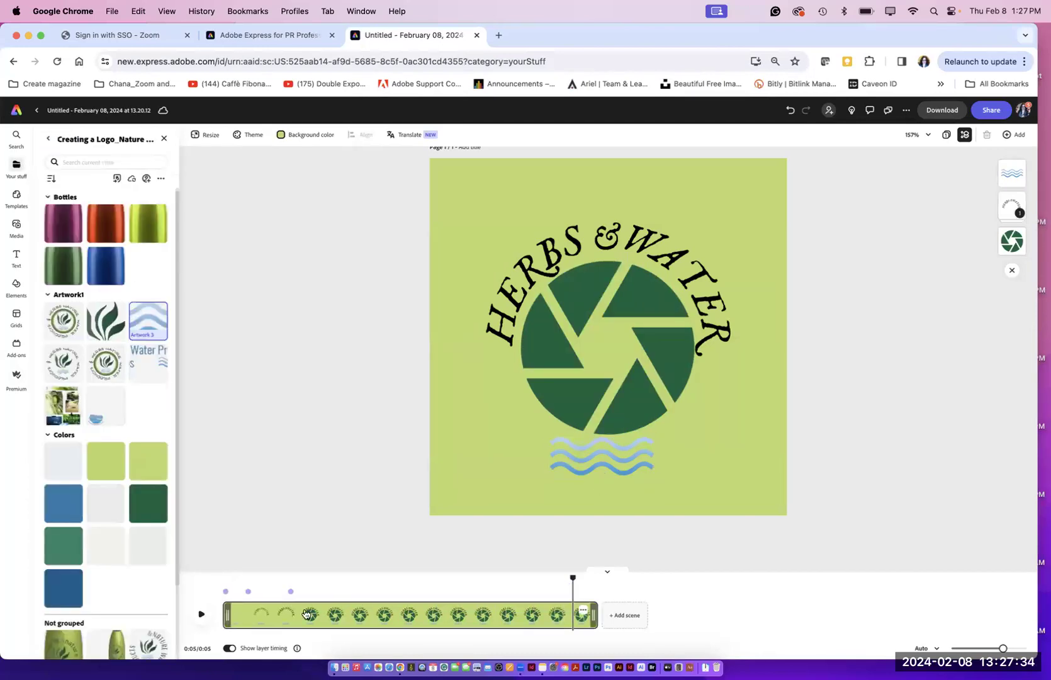
{"action": "left_click", "coordinate": [200, 615]}
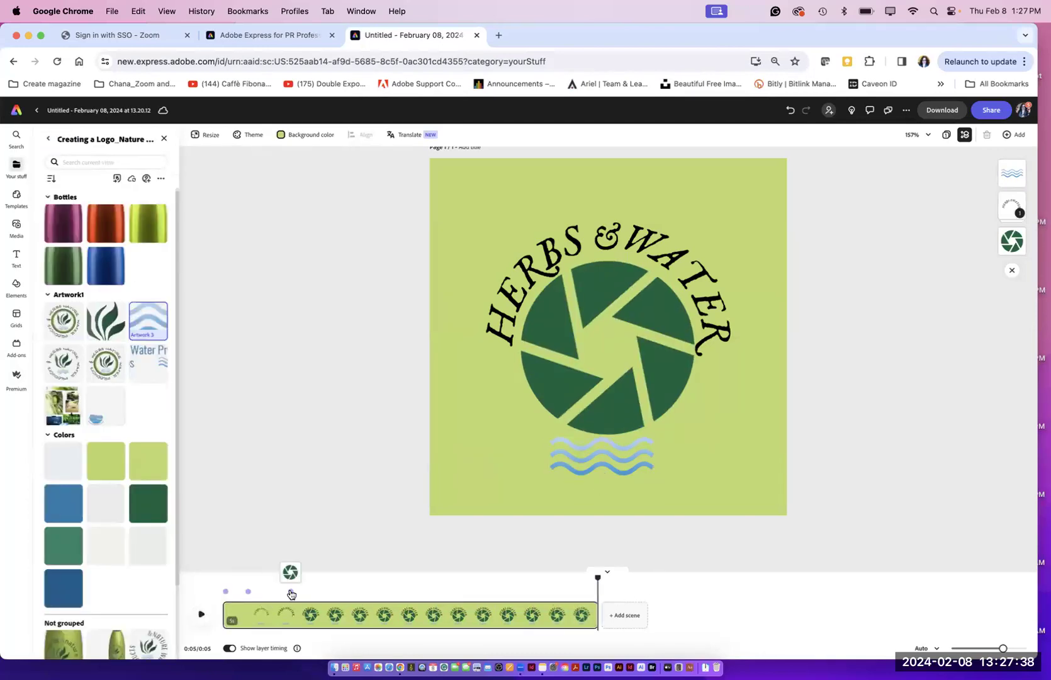
{"action": "left_click", "coordinate": [291, 591]}
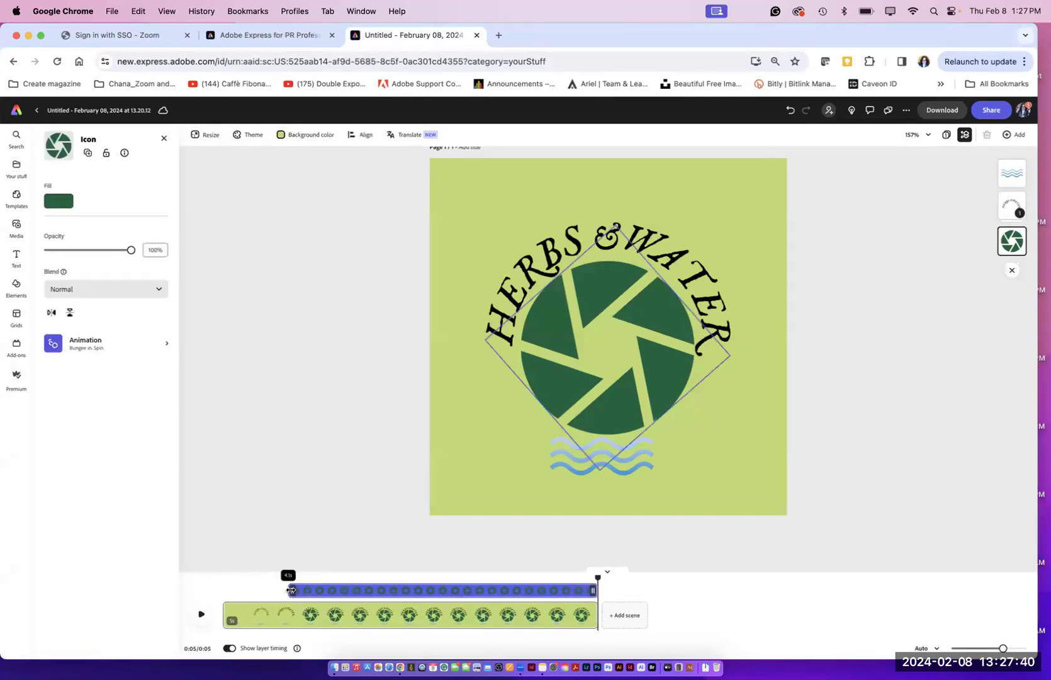
{"action": "left_click", "coordinate": [252, 583]}
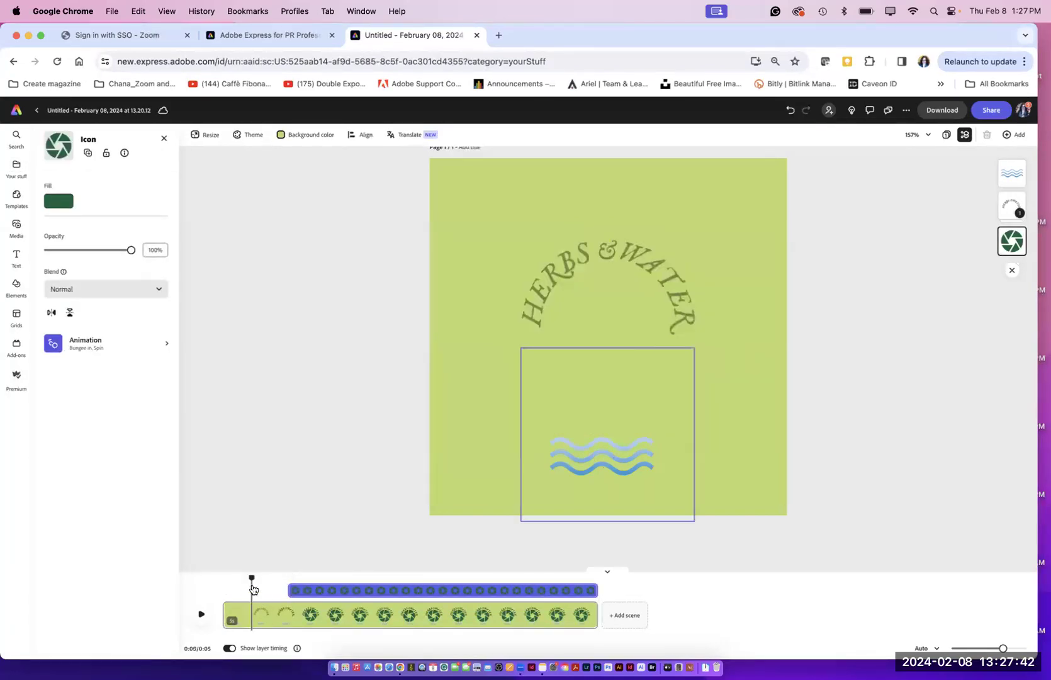
{"action": "left_click_drag", "start_coordinate": [252, 579], "coordinate": [254, 577]}
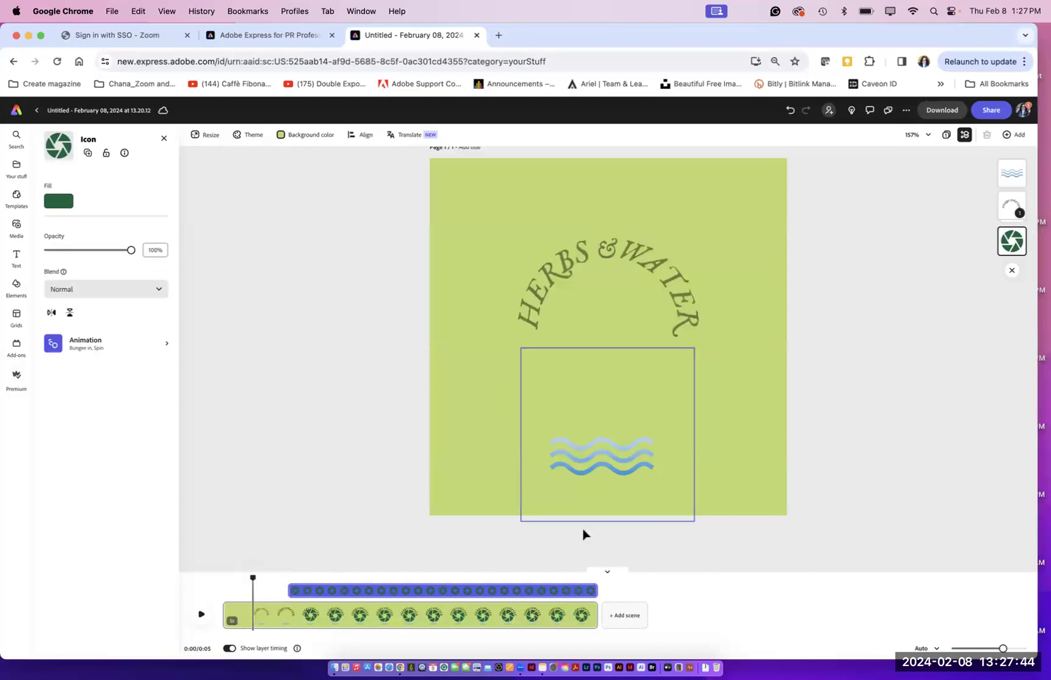
Step: Trim the start of the waves layer so it appears only near the end of the five-second scene, and replay the animation
{"action": "left_click", "coordinate": [625, 480]}
{"action": "left_click", "coordinate": [607, 469]}
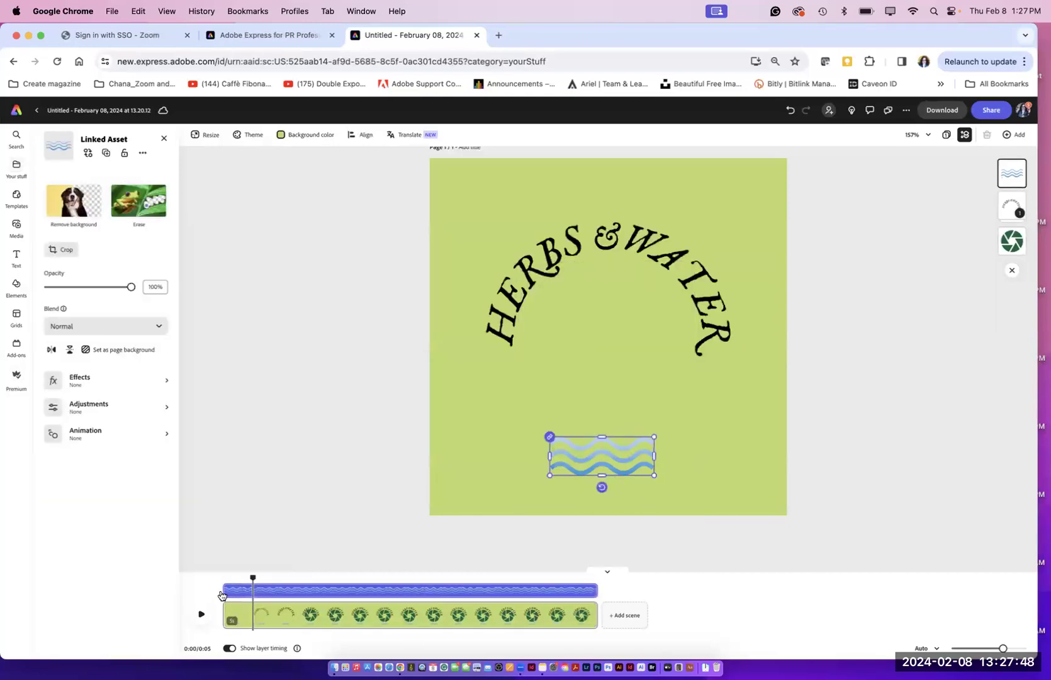
{"action": "left_click_drag", "start_coordinate": [221, 595], "coordinate": [572, 603]}
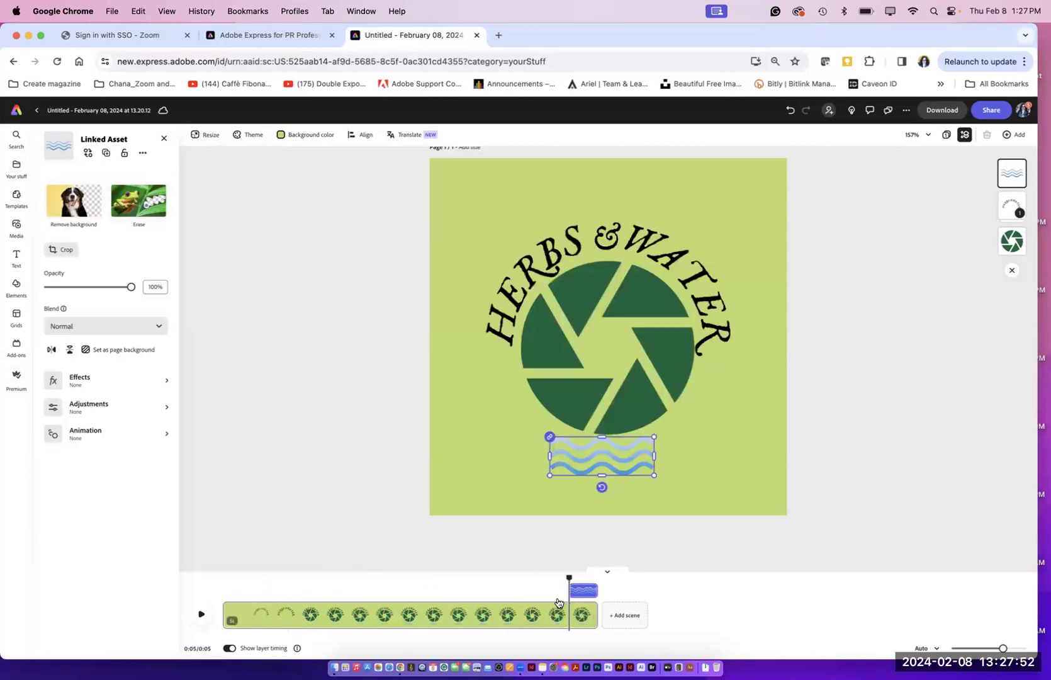
{"action": "left_click", "coordinate": [529, 589]}
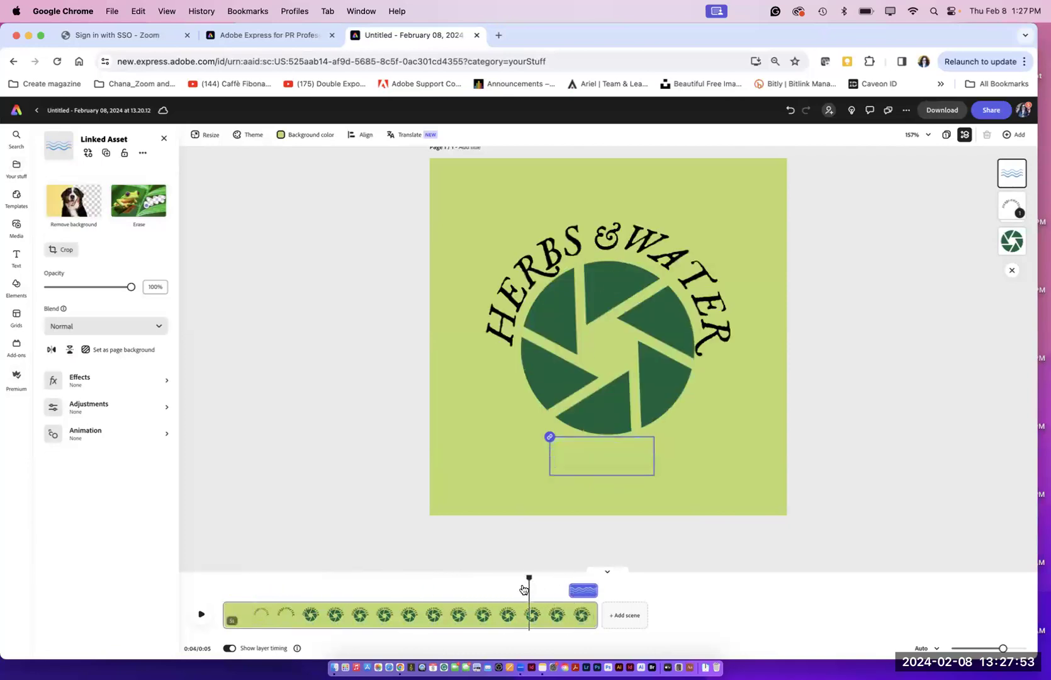
{"action": "left_click", "coordinate": [198, 615]}
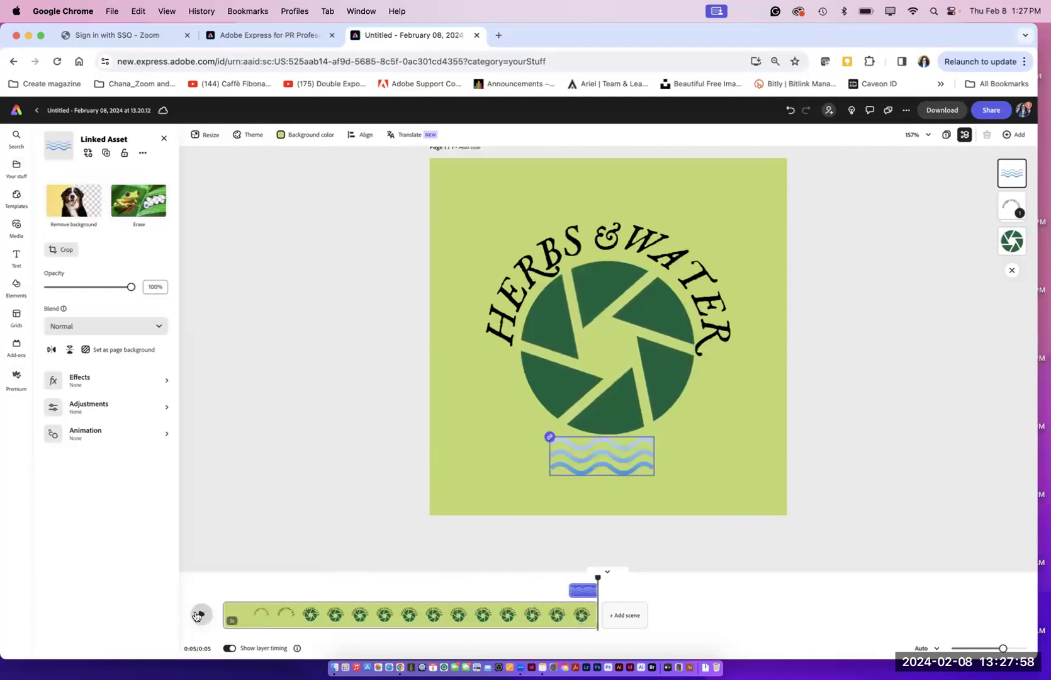
Step: Move the waves onto the center of the shutter icon, try the Multiply blend, and set the blend mode to Screen
{"action": "left_click_drag", "start_coordinate": [609, 454], "coordinate": [614, 345]}
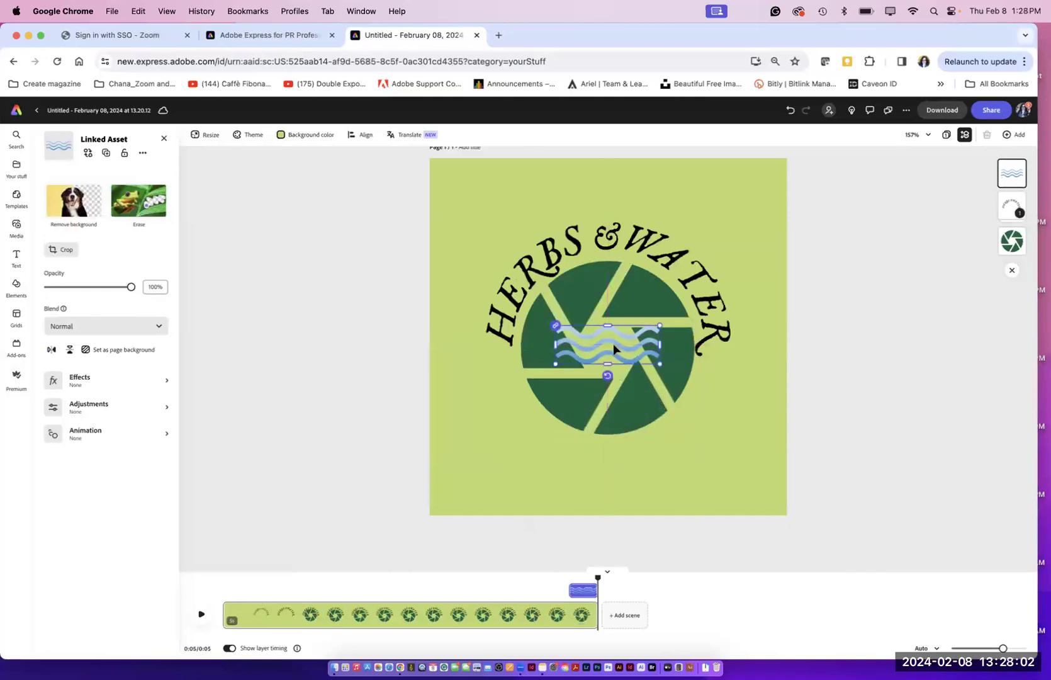
{"action": "left_click", "coordinate": [80, 332]}
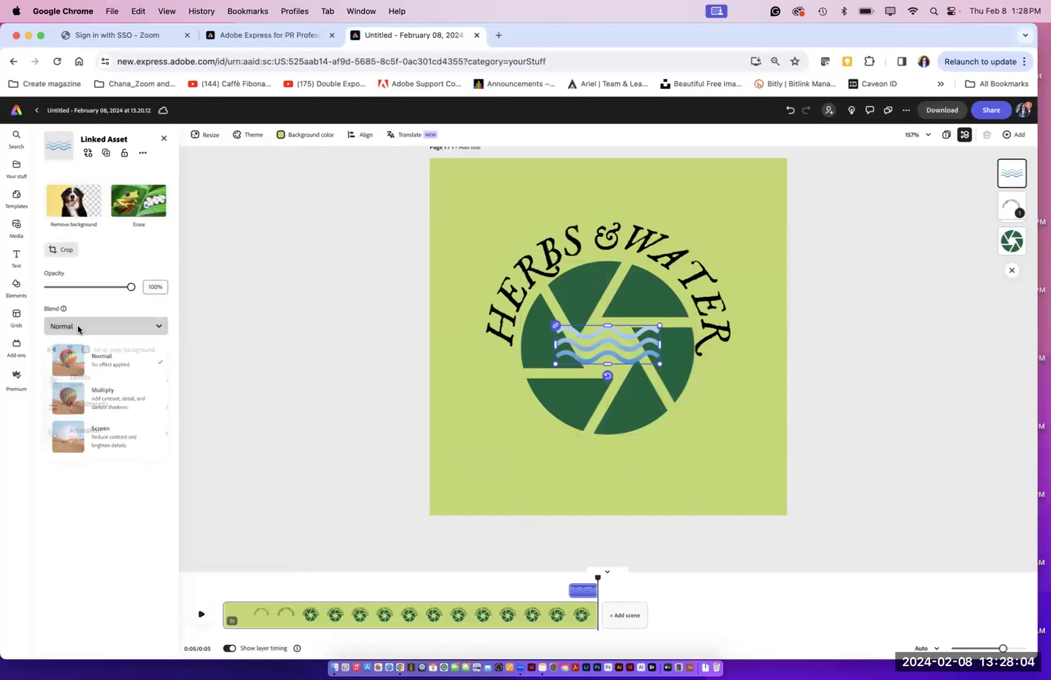
{"action": "left_click", "coordinate": [87, 398]}
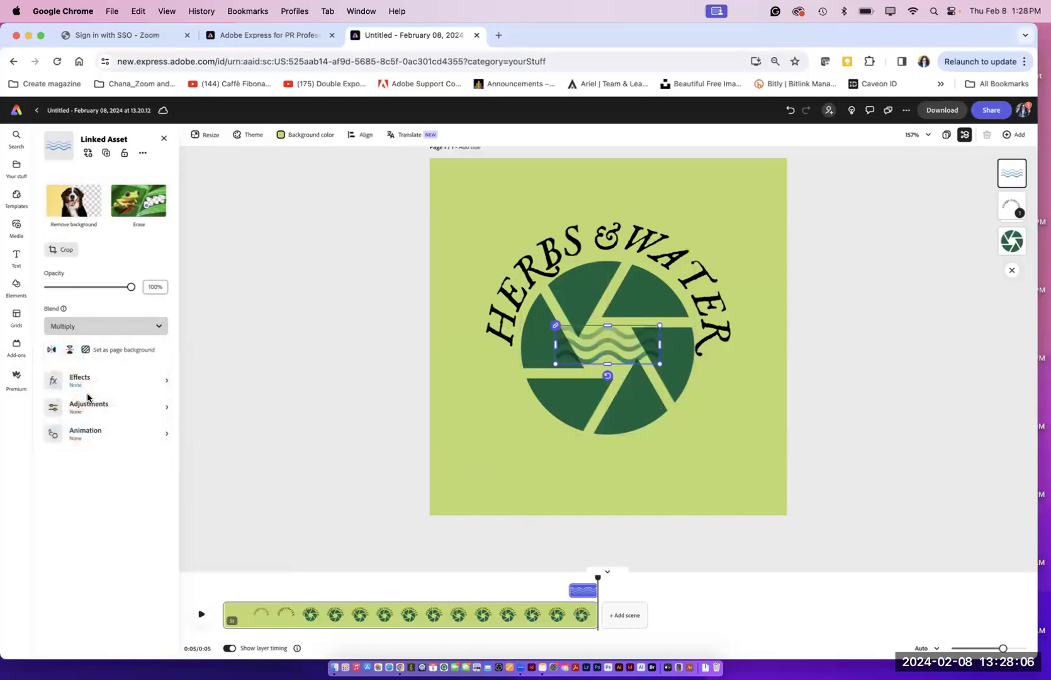
{"action": "left_click", "coordinate": [97, 332]}
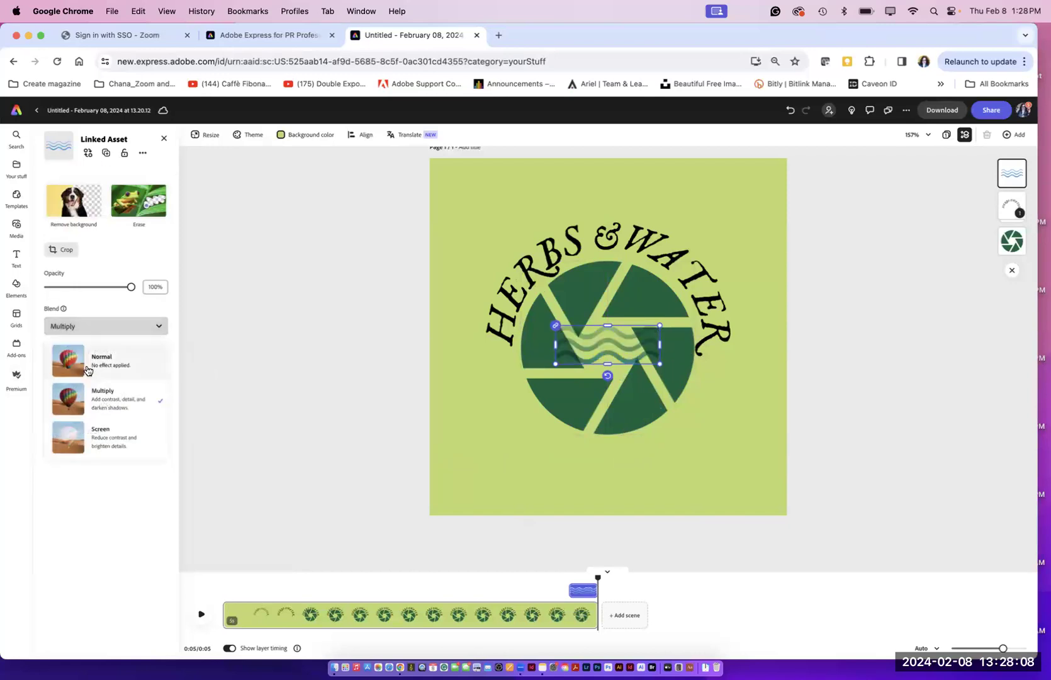
{"action": "left_click", "coordinate": [103, 434]}
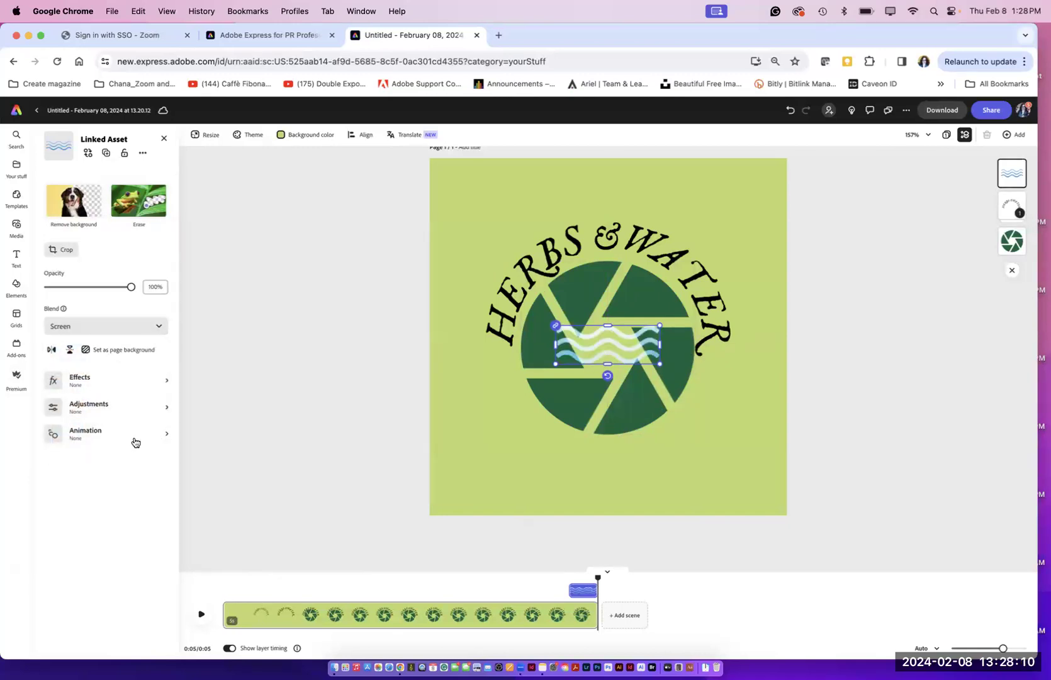
Step: Rewind the animation to the start for review, and download the animated logo as an MP4 video at its original size
{"action": "left_click", "coordinate": [300, 582]}
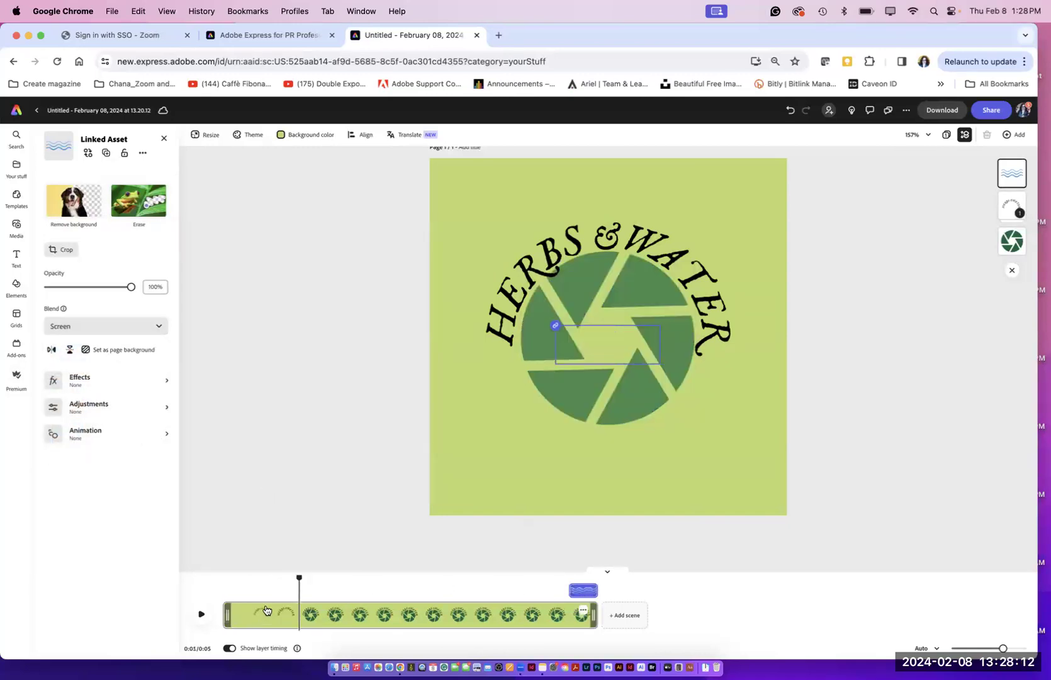
{"action": "left_click_drag", "start_coordinate": [298, 580], "coordinate": [223, 578]}
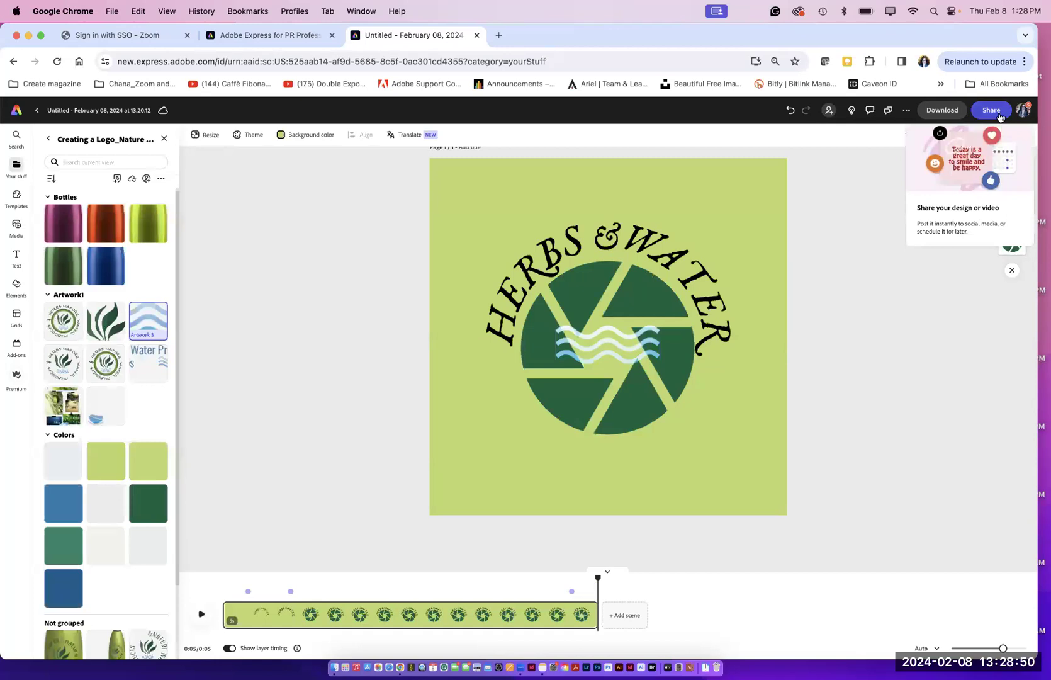
{"action": "left_click", "coordinate": [945, 113]}
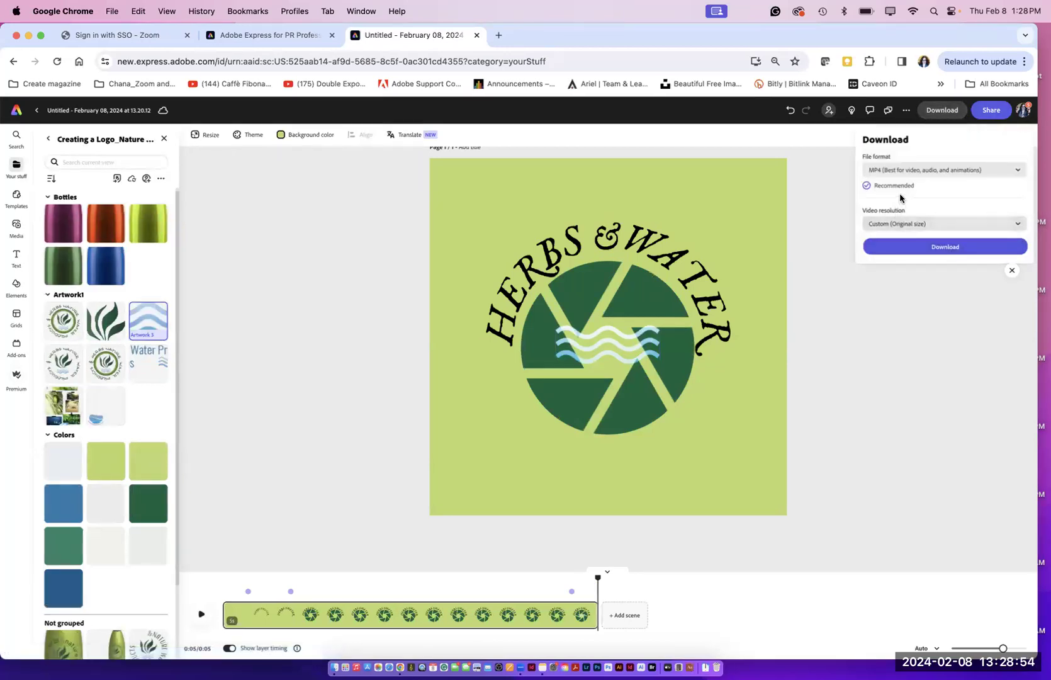
{"action": "left_click", "coordinate": [941, 246]}
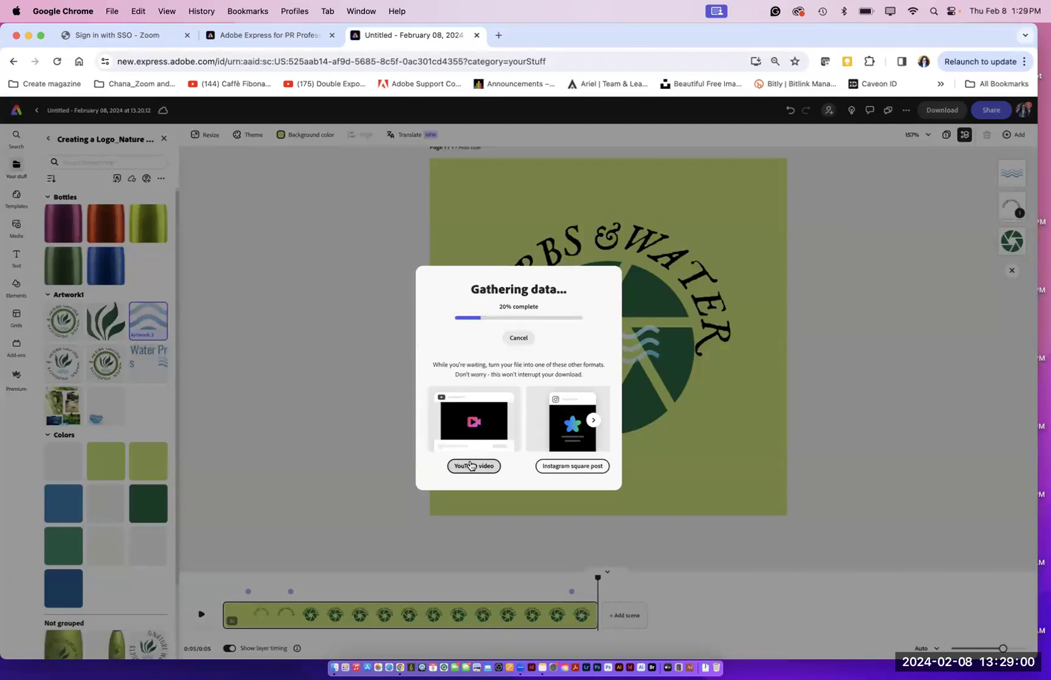
Step: Turn the animated logo into an Instagram square post in a new design and play its animation
{"action": "left_click", "coordinate": [565, 468]}
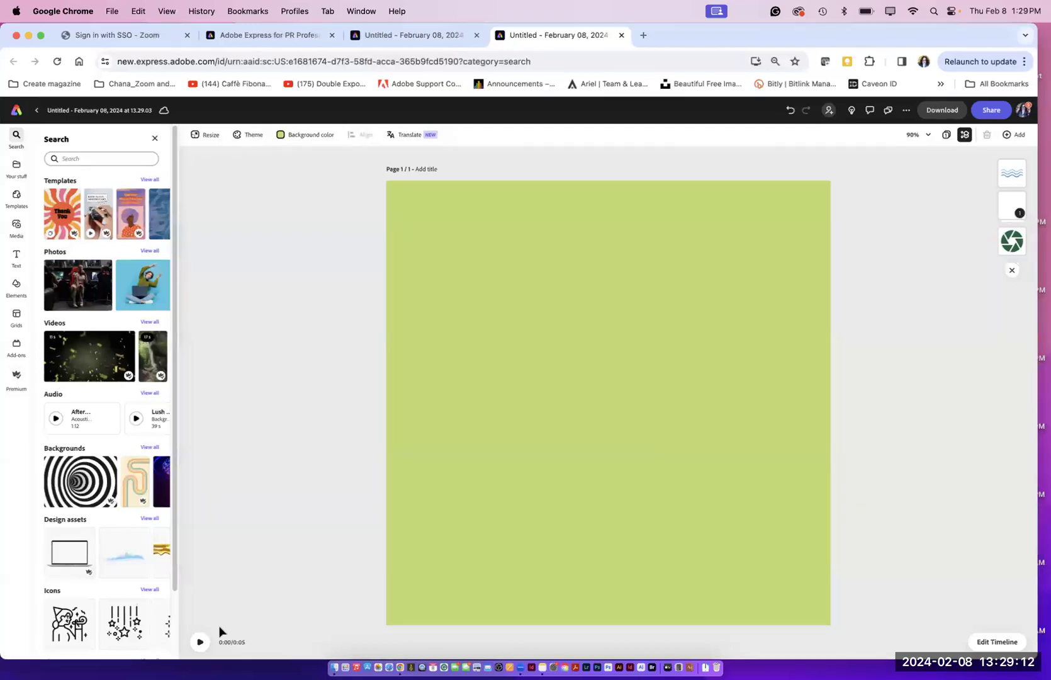
{"action": "left_click", "coordinate": [200, 642]}
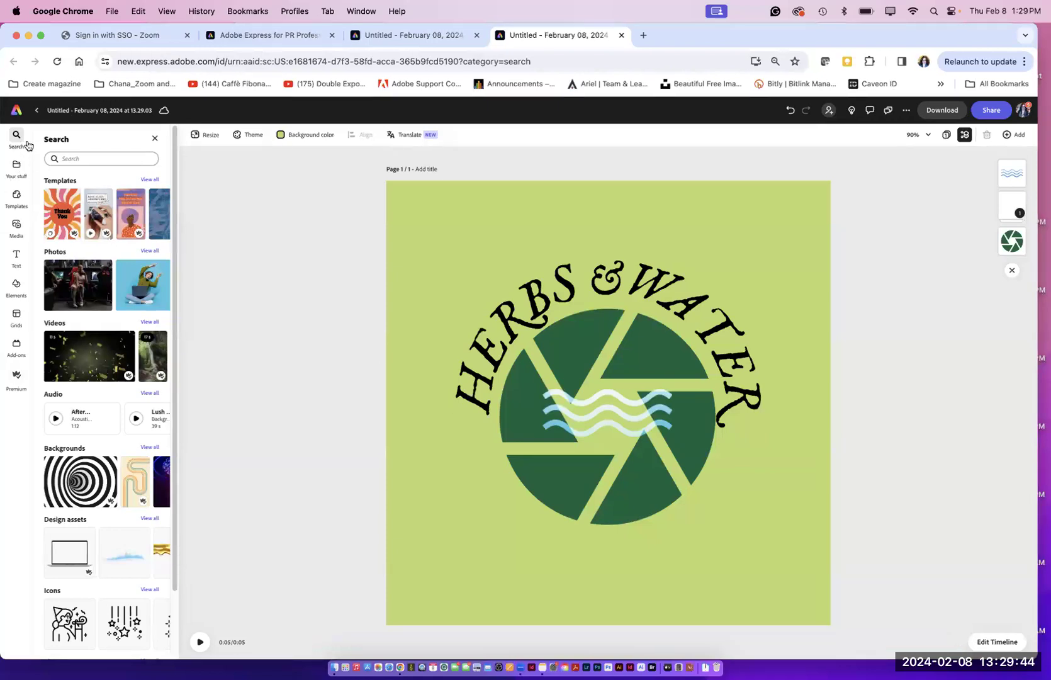
Step: Start a flyer from the home page and preview the diamond Bingo Night, Online Parent-Teacher Meeting and two Spring Formal templates
{"action": "left_click", "coordinate": [36, 110]}
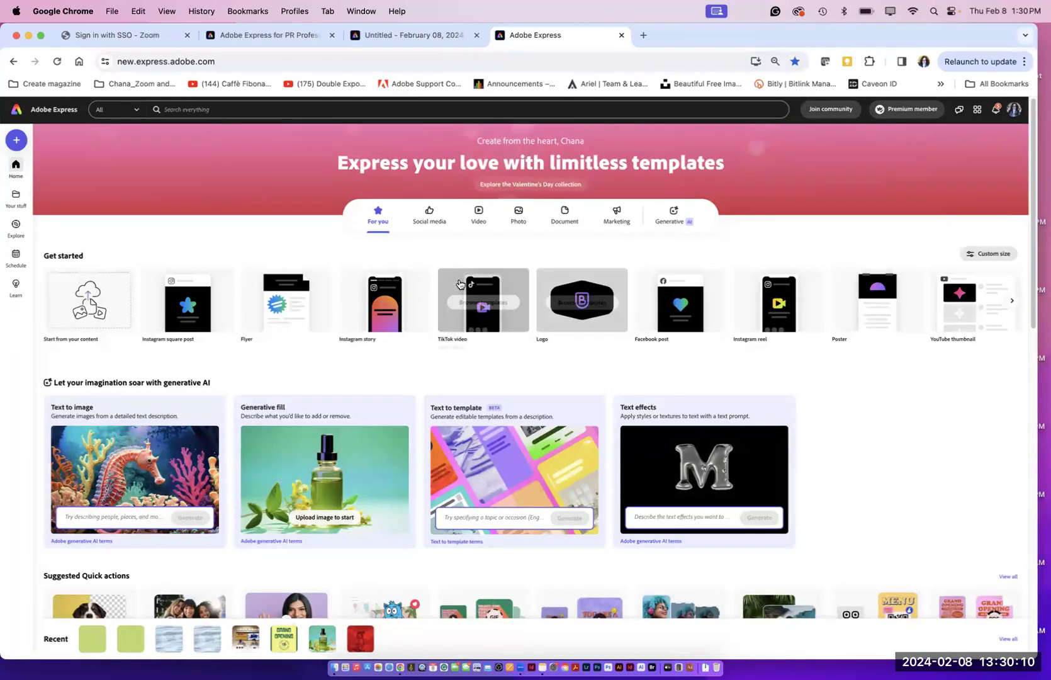
{"action": "left_click", "coordinate": [289, 318]}
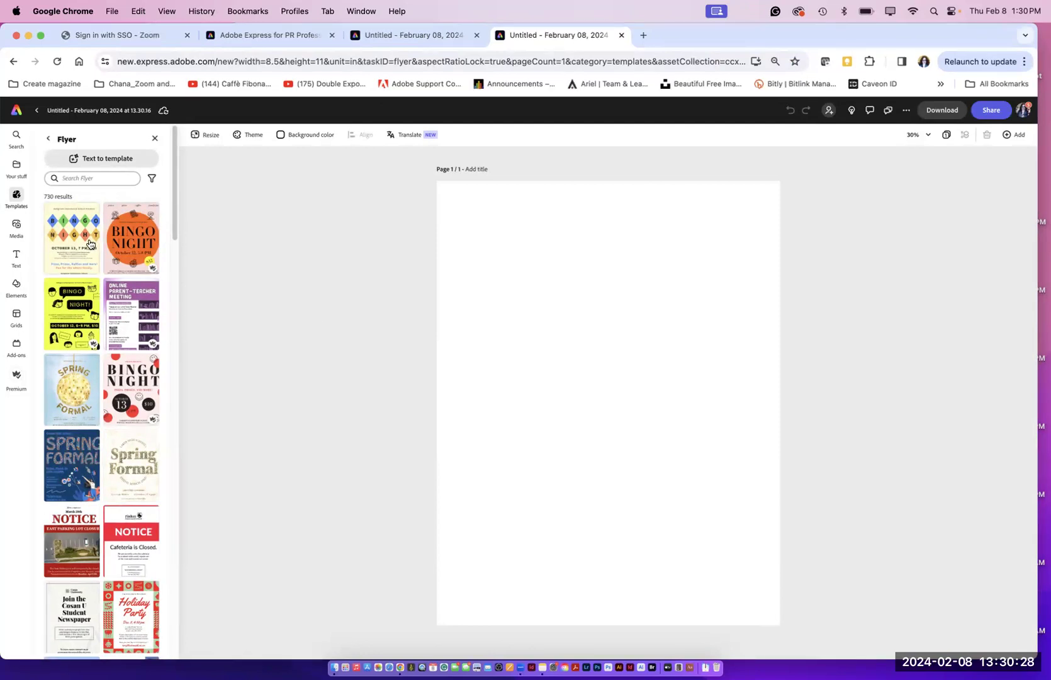
{"action": "left_click", "coordinate": [86, 244]}
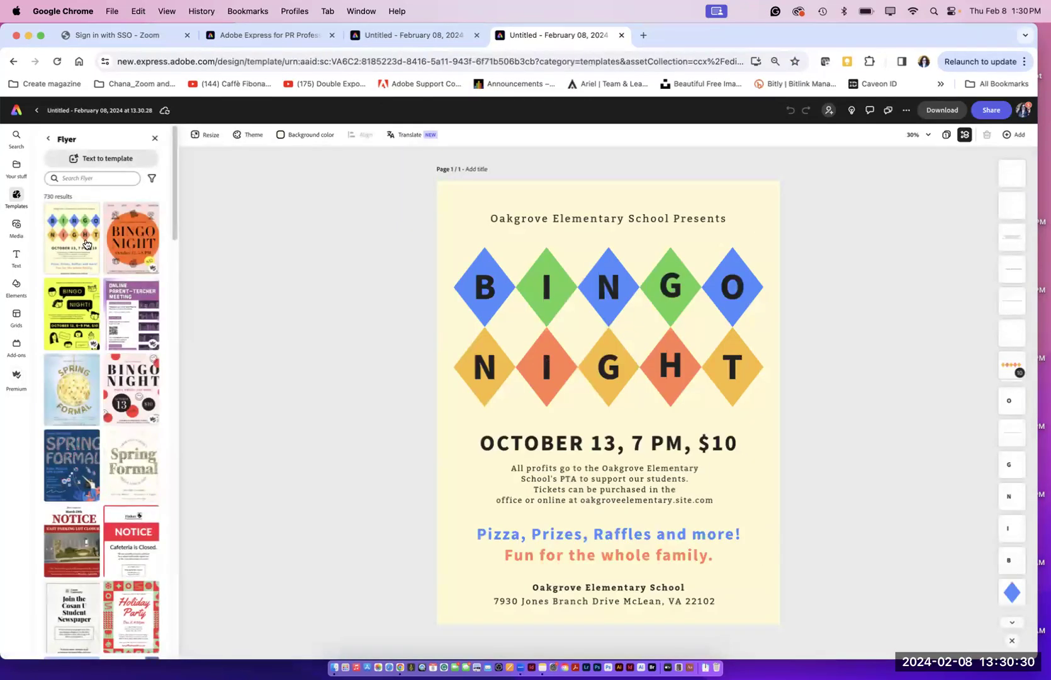
{"action": "left_click", "coordinate": [139, 315]}
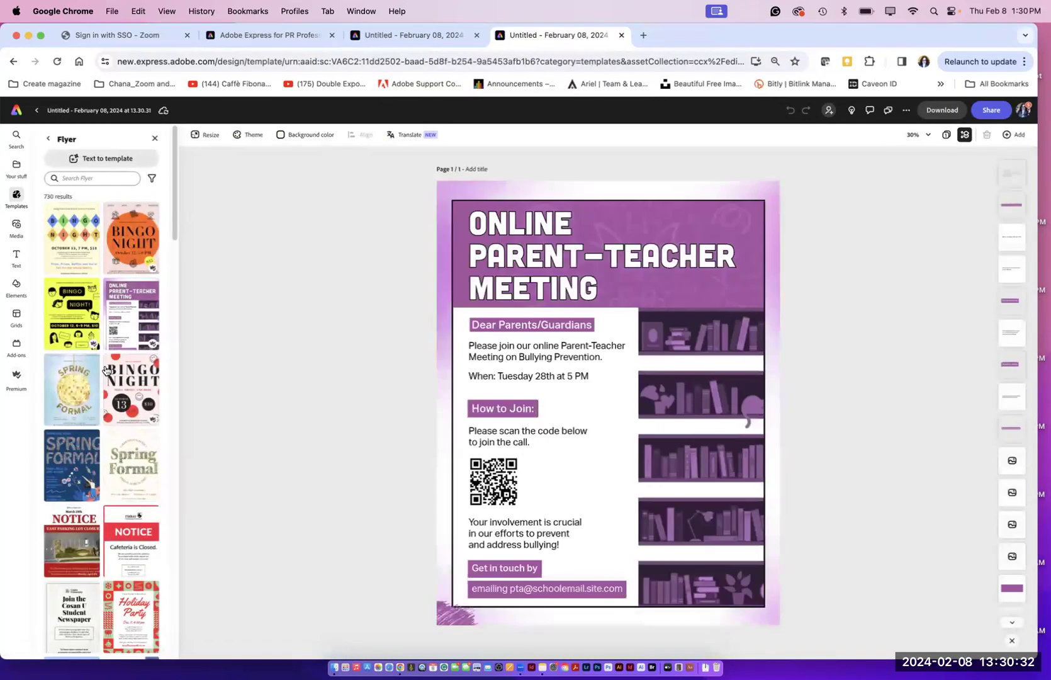
{"action": "left_click", "coordinate": [74, 386]}
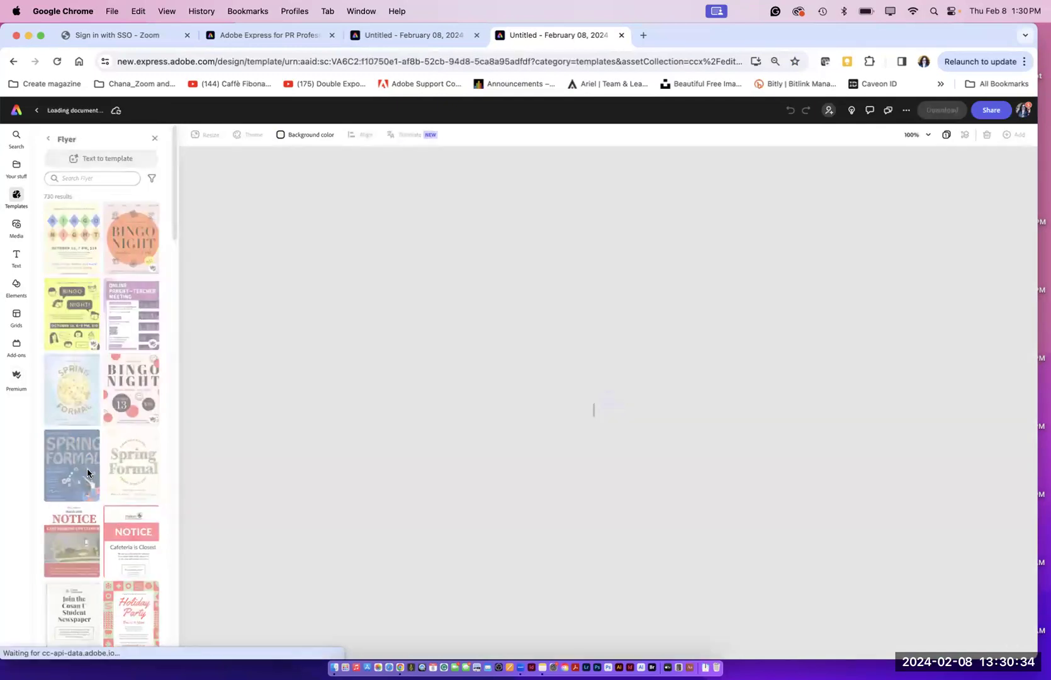
{"action": "left_click", "coordinate": [75, 473]}
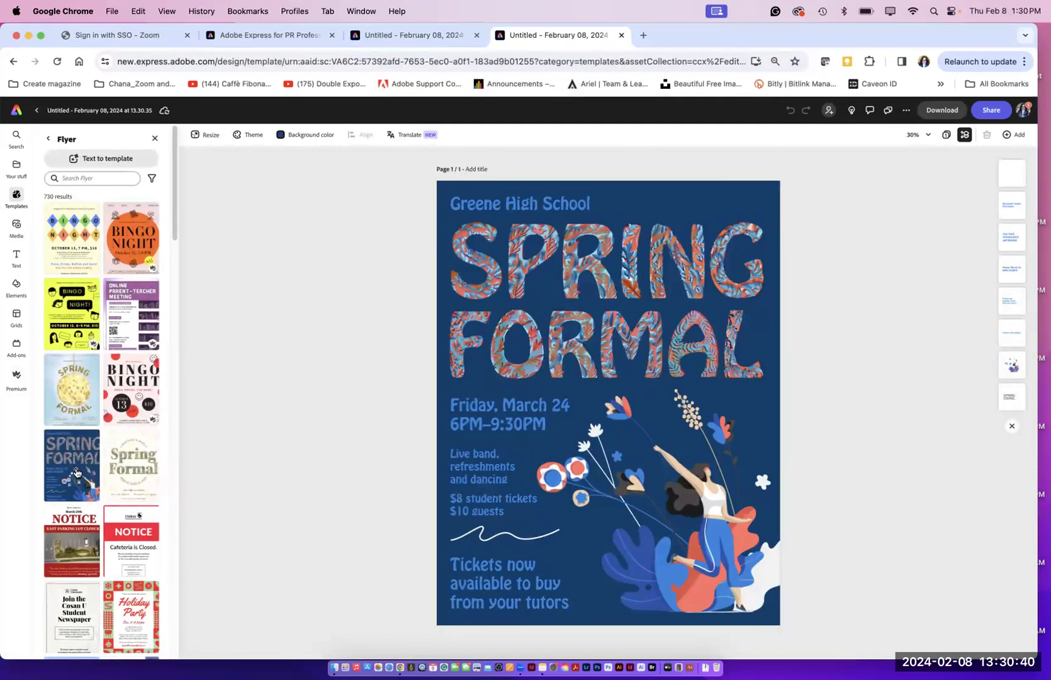
Step: Search the flyer templates for "PR opening party"
{"action": "left_click", "coordinate": [89, 179]}
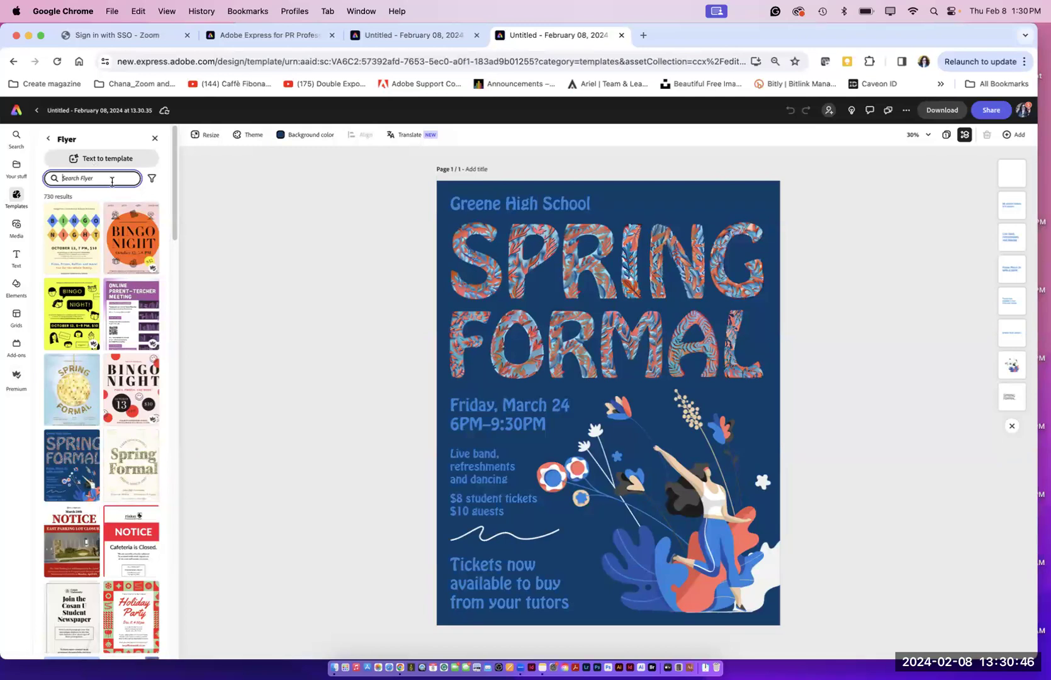
{"action": "type", "text": "PR"}
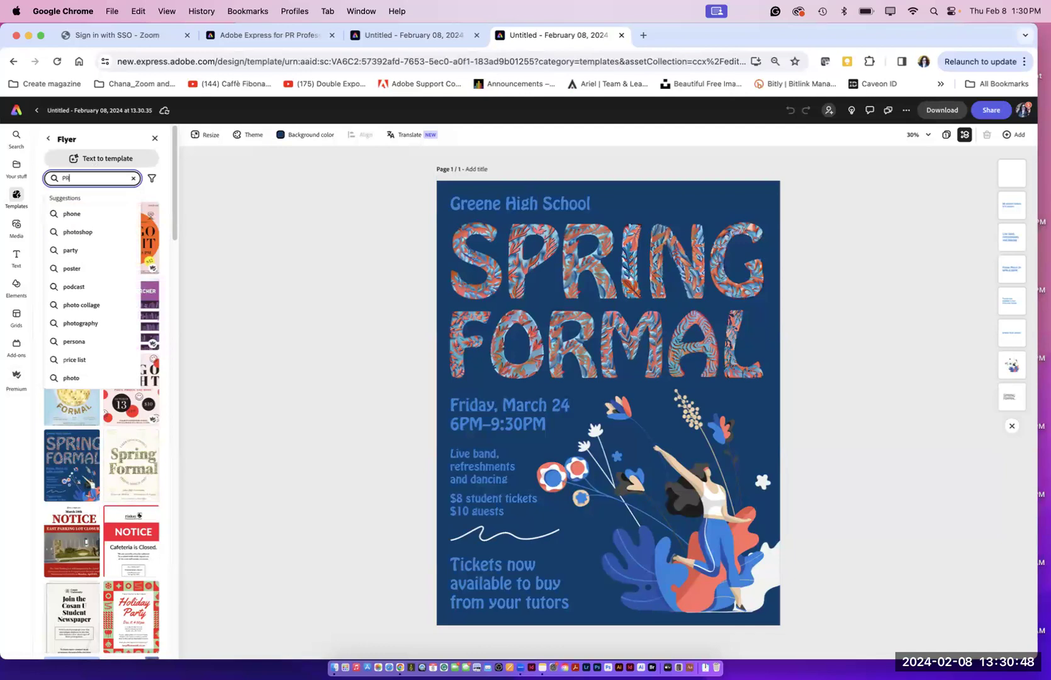
{"action": "type", "text": " opening"}
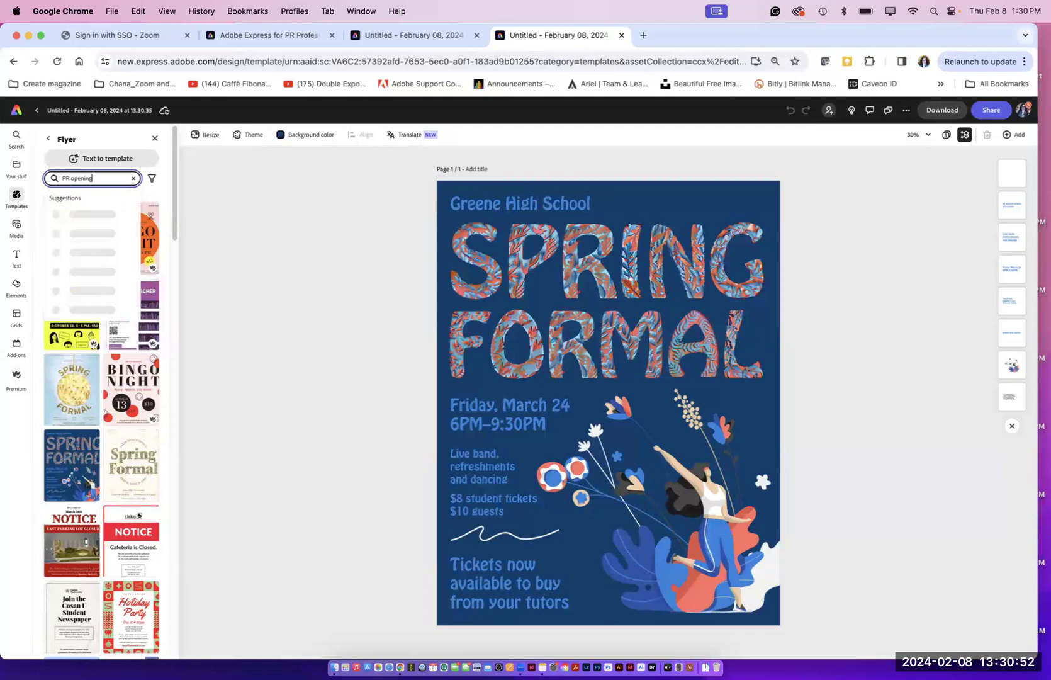
{"action": "type", "text": " party"}
{"action": "key", "text": "Return"}
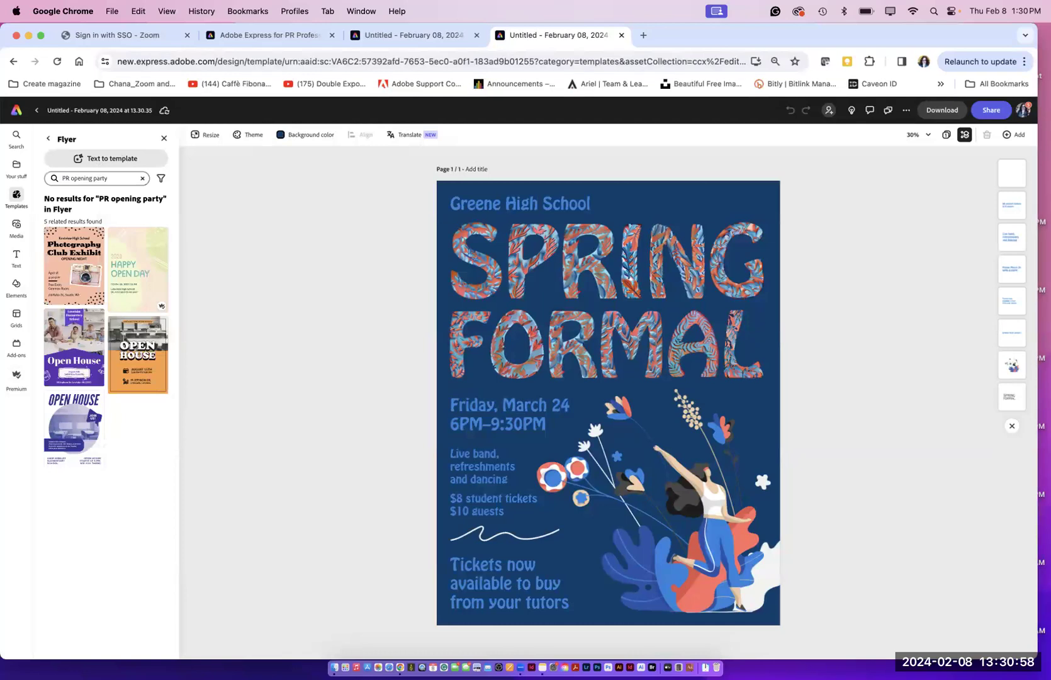
Step: Preview the Happy Open Day, Photography Club Exhibit and three Open House flyer templates on the page
{"action": "left_click", "coordinate": [114, 274]}
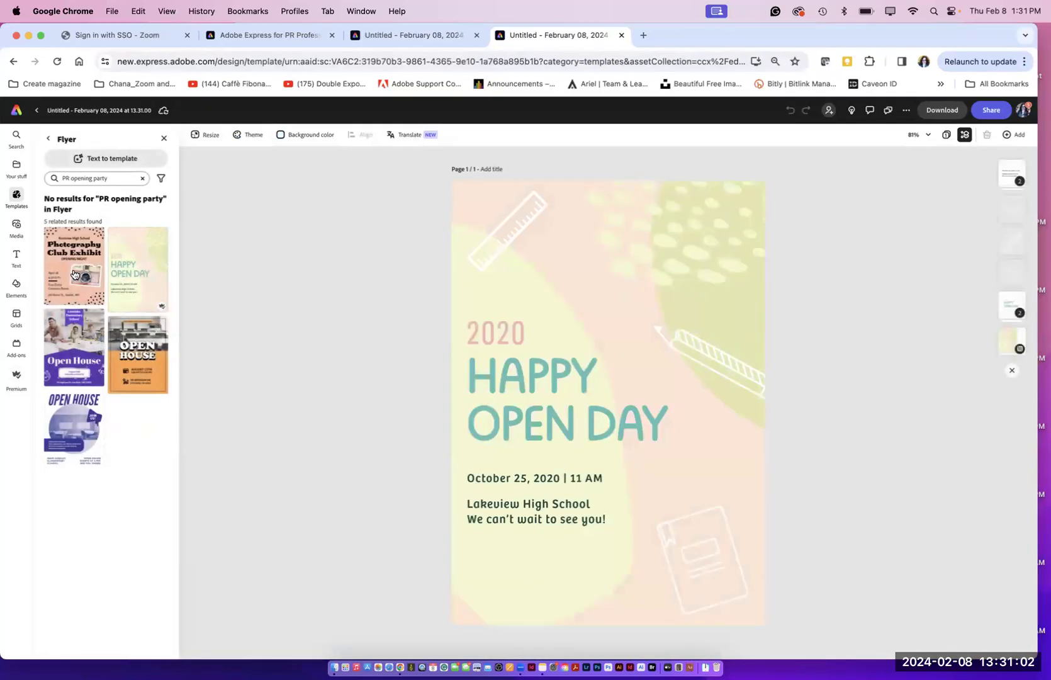
{"action": "left_click", "coordinate": [72, 273]}
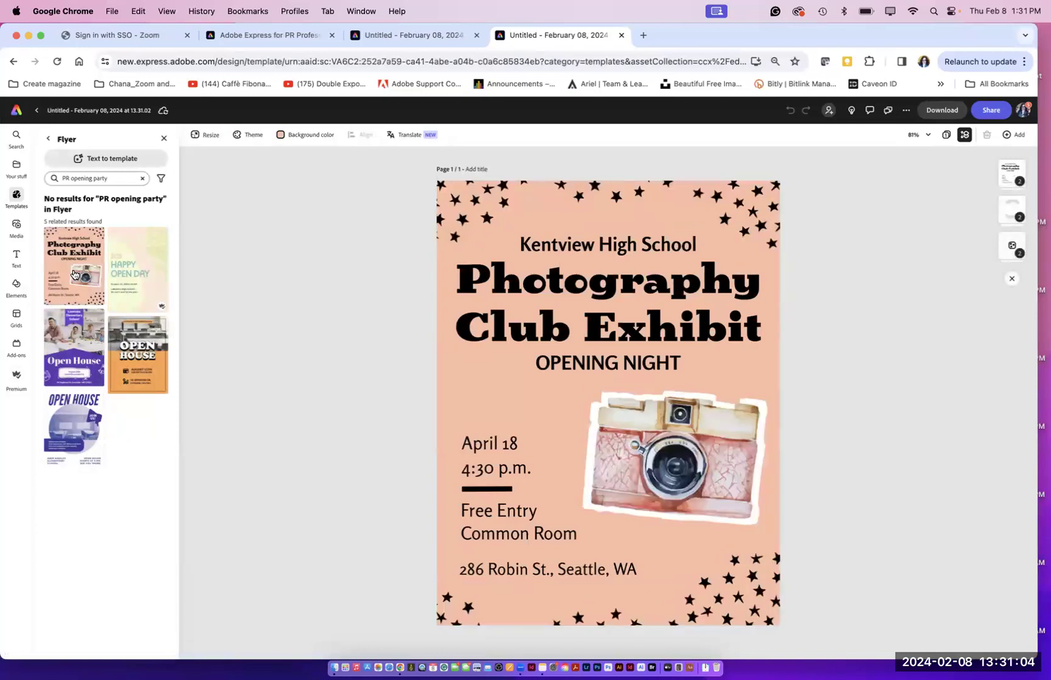
{"action": "left_click", "coordinate": [61, 344]}
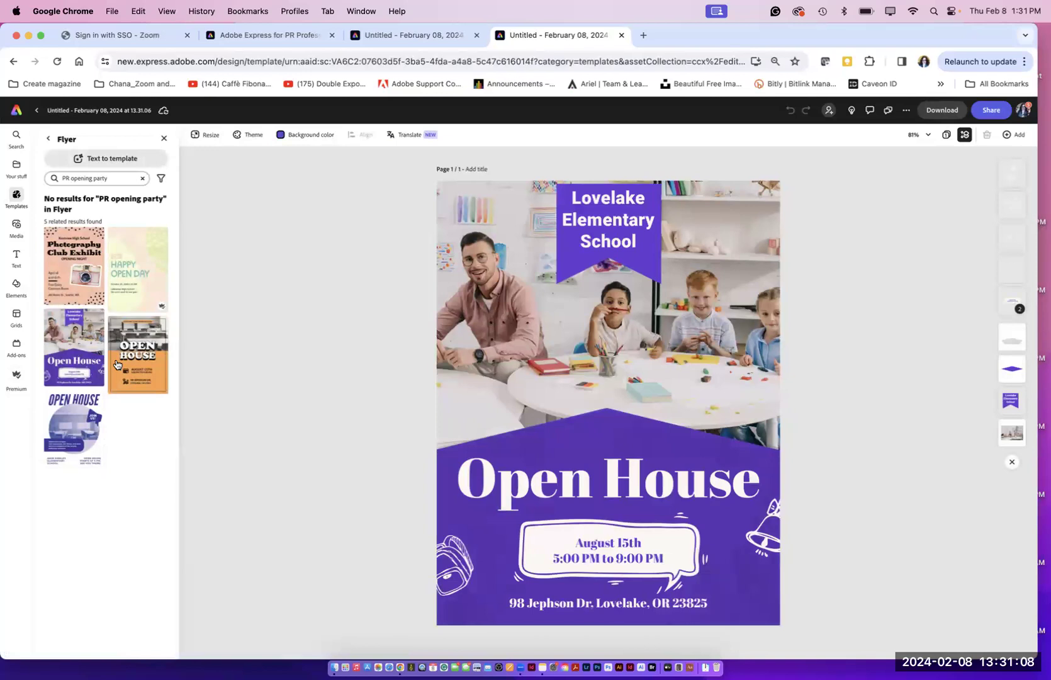
{"action": "left_click", "coordinate": [116, 379]}
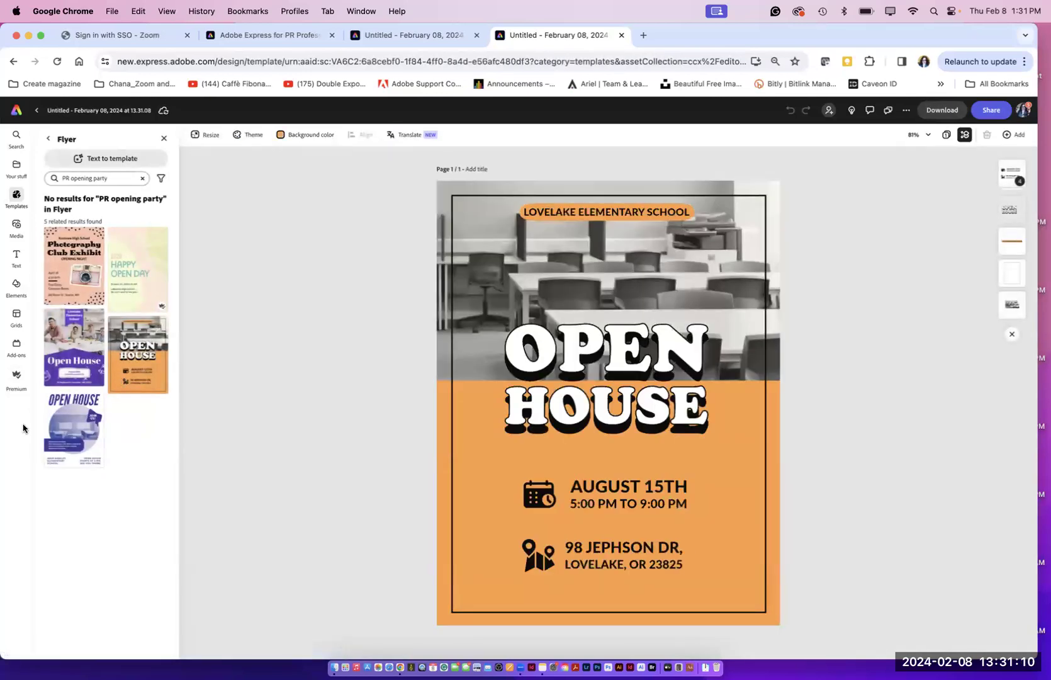
{"action": "left_click", "coordinate": [68, 428]}
Step: Replace the flyer template search with "Grand opening"
{"action": "left_click_drag", "start_coordinate": [114, 178], "coordinate": [51, 175]}
{"action": "key", "text": "BackSpace"}
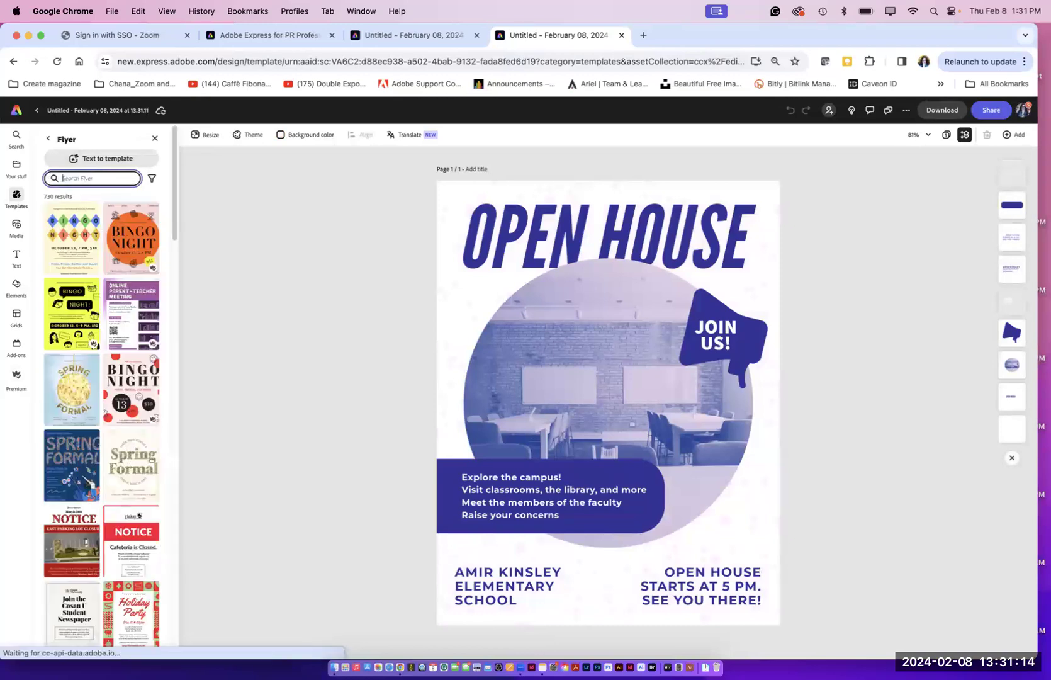
{"action": "type", "text": "Gra"}
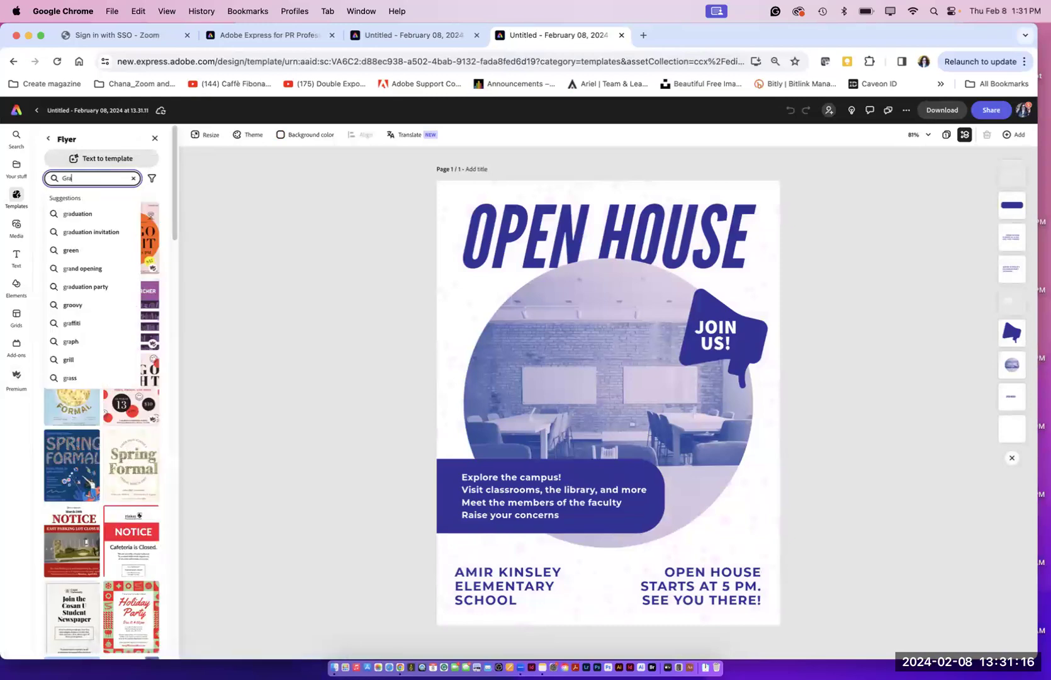
{"action": "type", "text": "nd opening"}
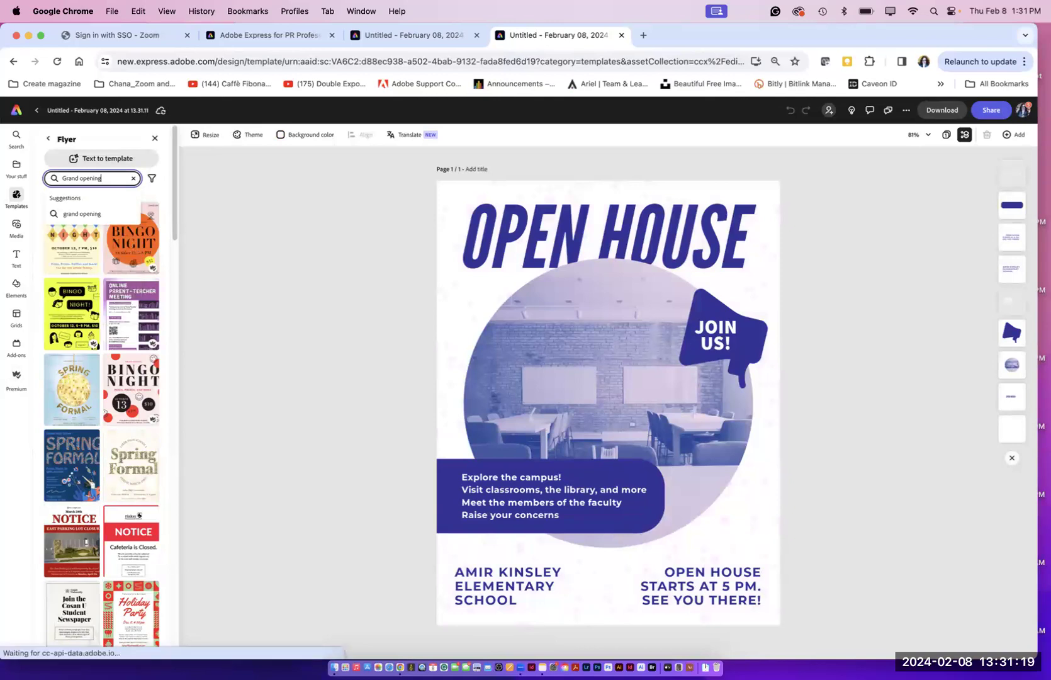
{"action": "key", "text": "Return"}
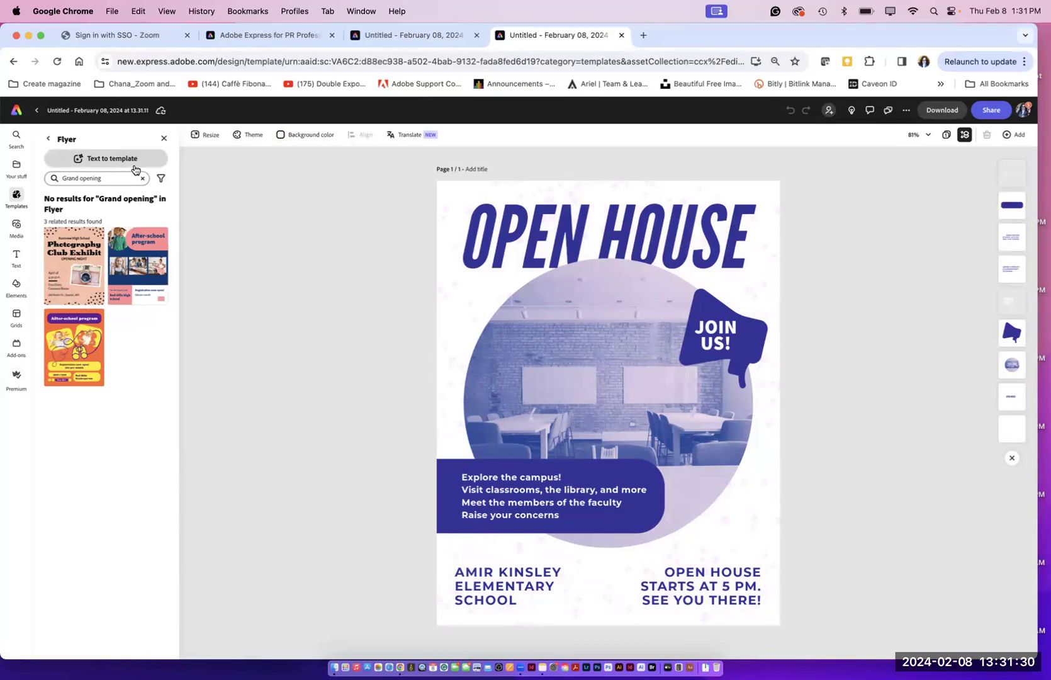
Step: Leave the Open House template, return to the home page and start a new blank flyer
{"action": "left_click", "coordinate": [163, 139]}
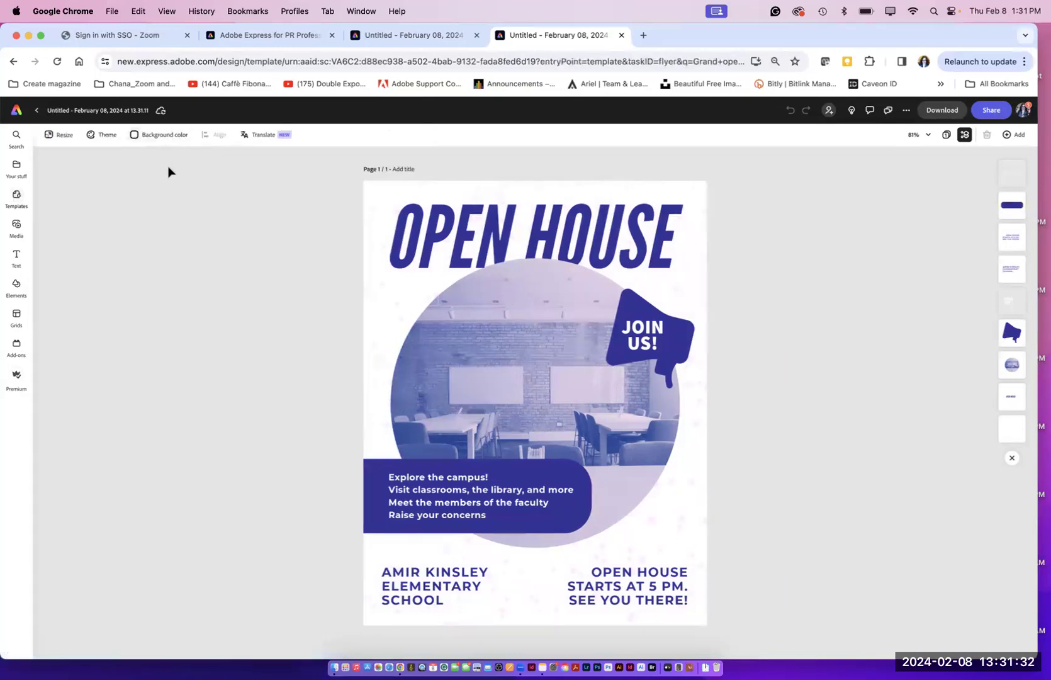
{"action": "left_click", "coordinate": [14, 62]}
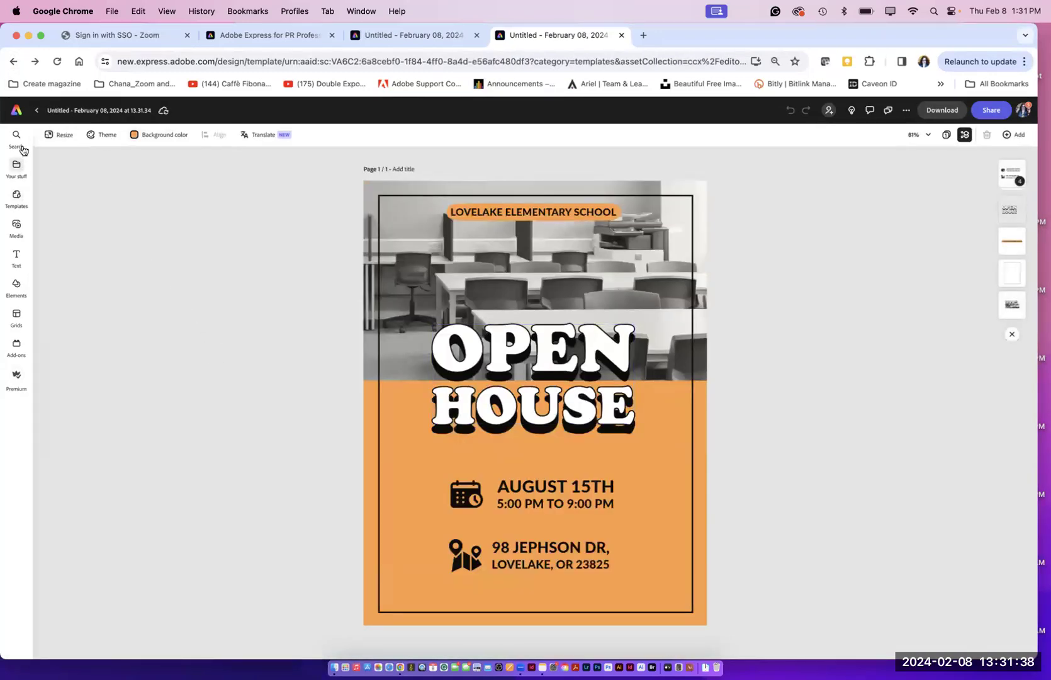
{"action": "left_click", "coordinate": [17, 114]}
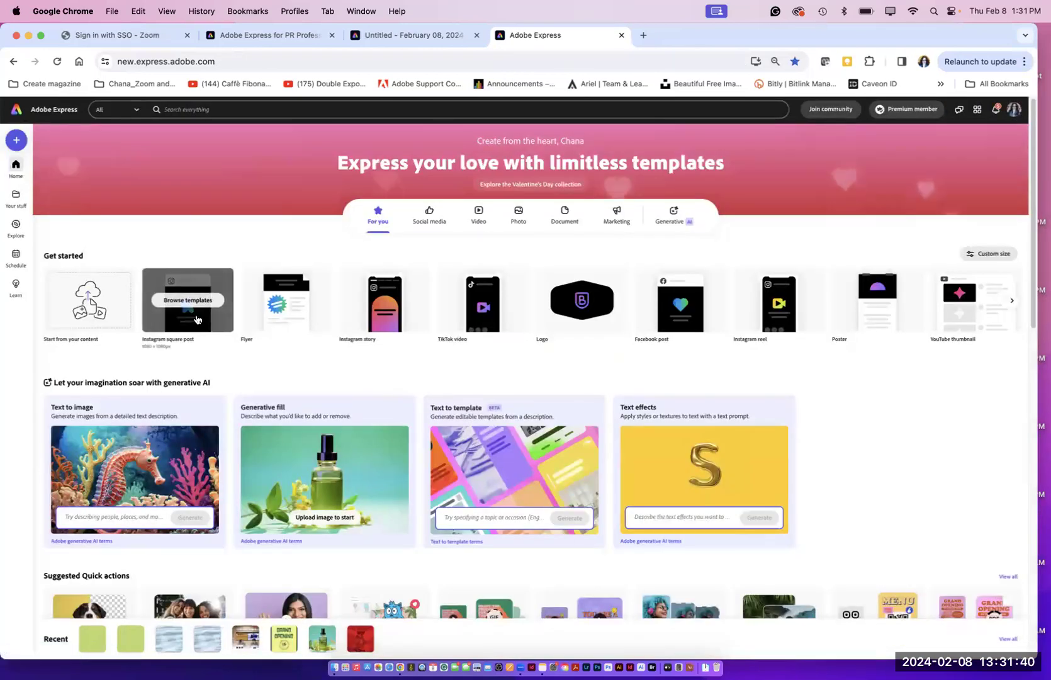
{"action": "left_click", "coordinate": [287, 326]}
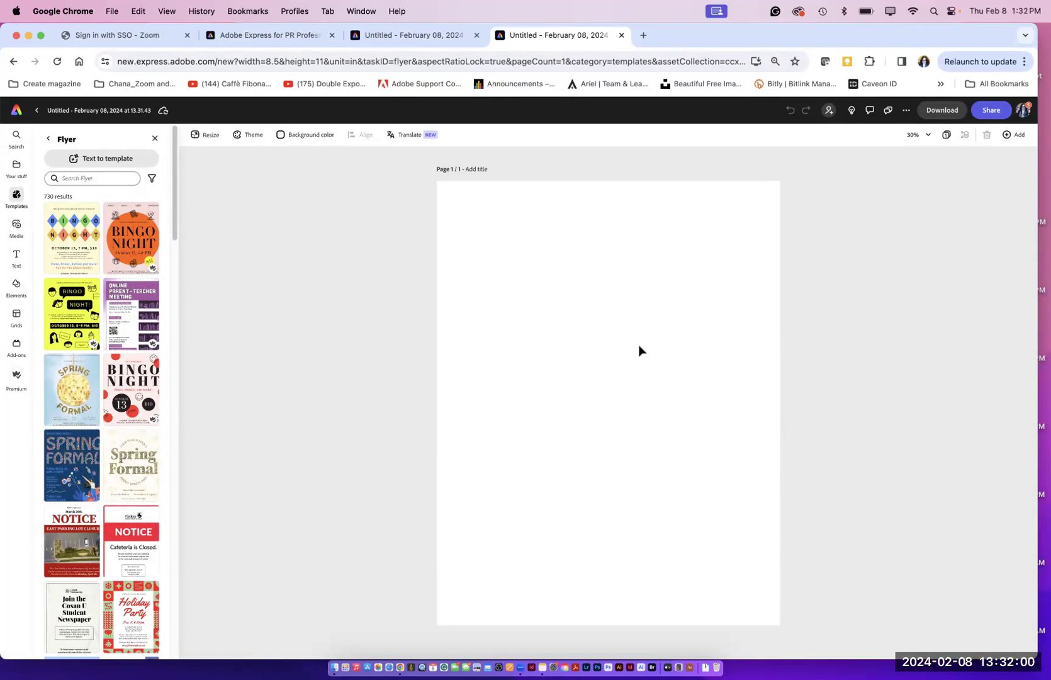
Step: Show the "Creating a Logo_Nature" library among your own brands and libraries, and collapse its Artwork1 group
{"action": "left_click", "coordinate": [16, 167]}
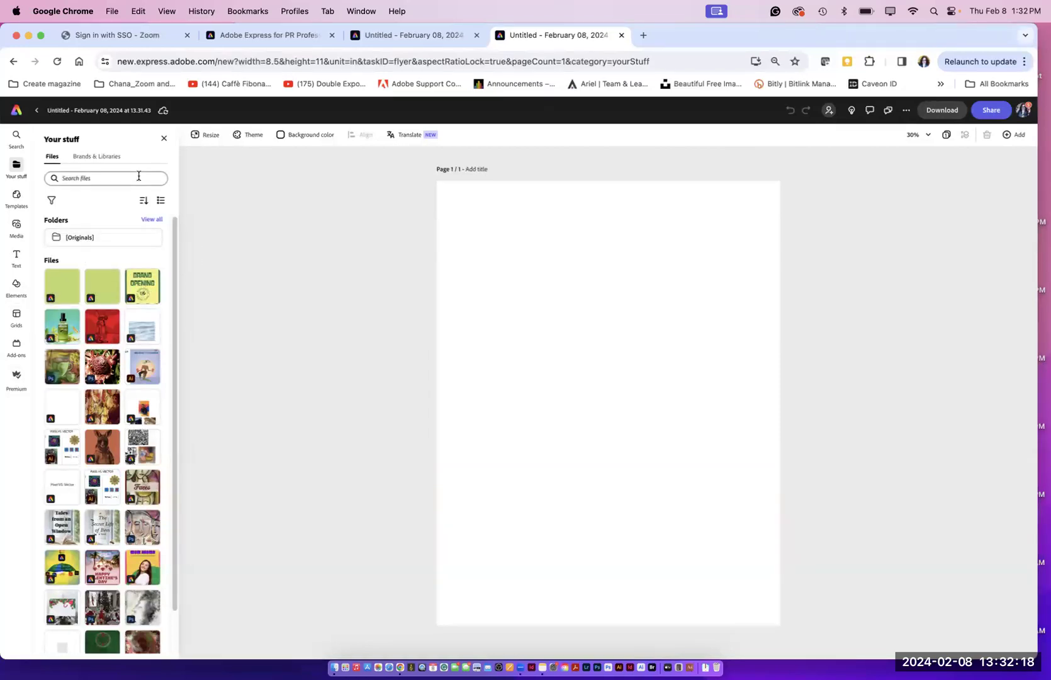
{"action": "left_click", "coordinate": [94, 156]}
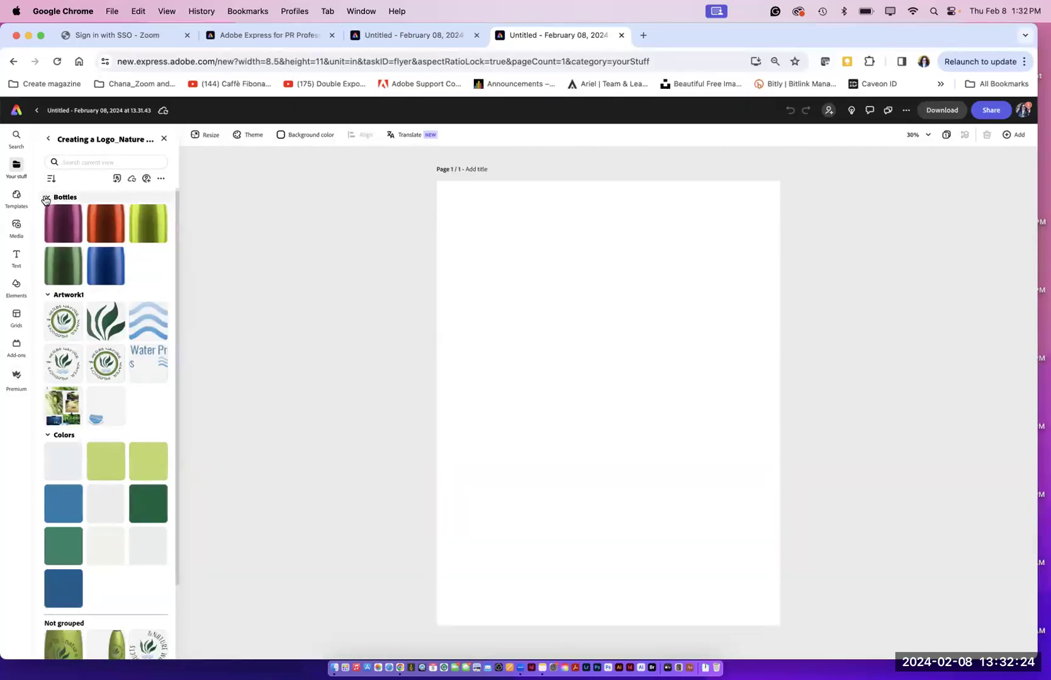
{"action": "left_click", "coordinate": [47, 296]}
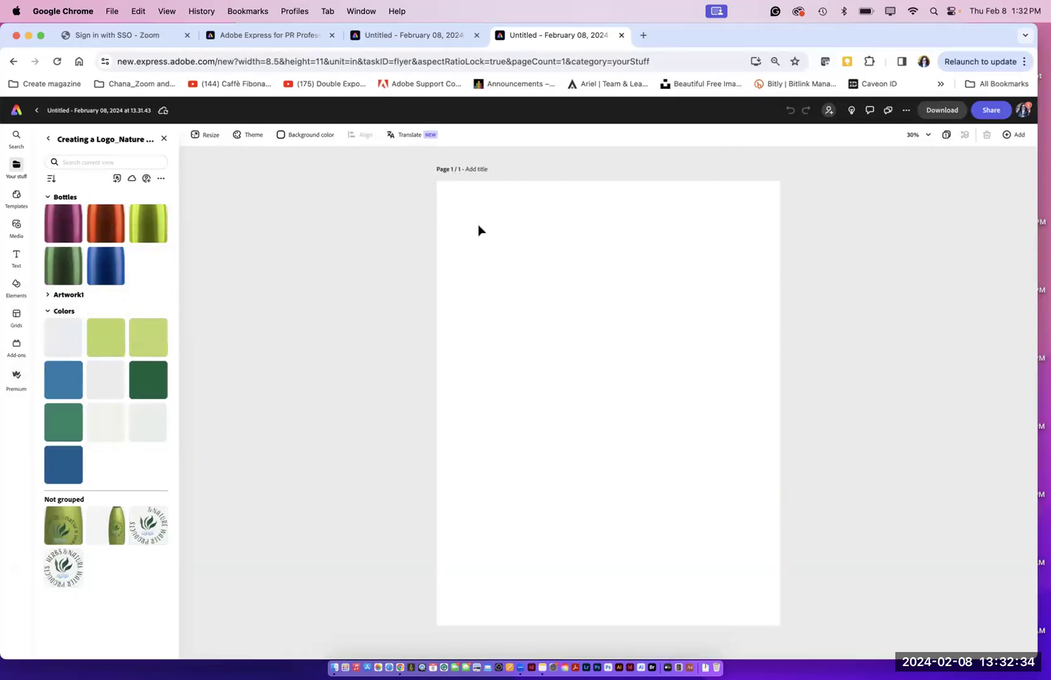
Step: Set the flyer's background color to the first light green swatch from the Creating a Logo_Nature library
{"action": "left_click", "coordinate": [283, 137]}
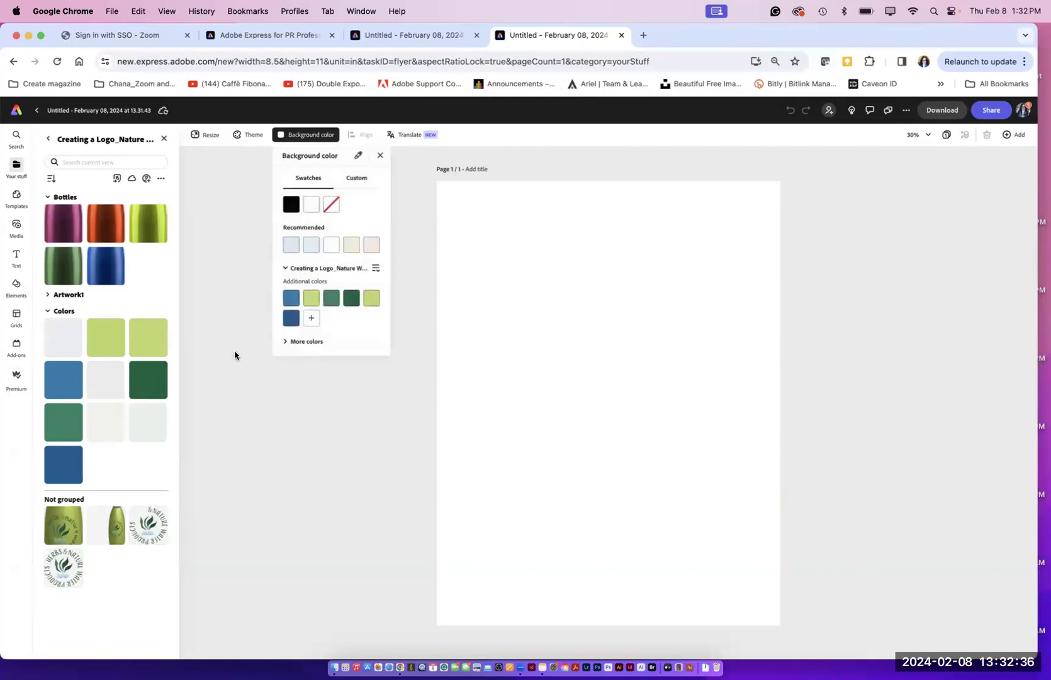
{"action": "left_click", "coordinate": [283, 342]}
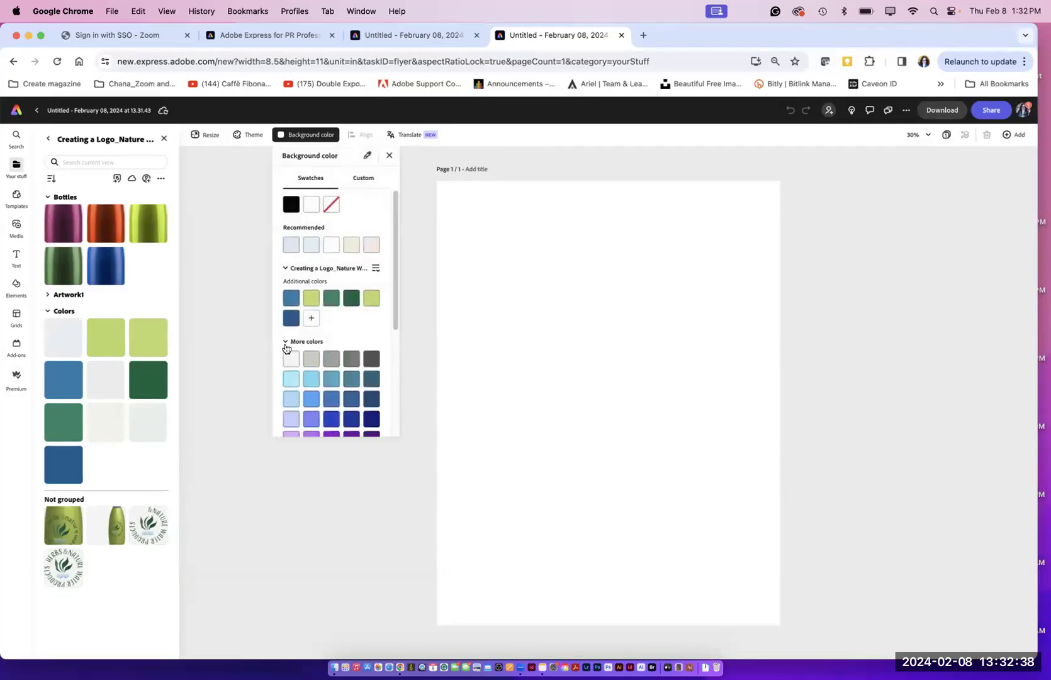
{"action": "left_click", "coordinate": [311, 300]}
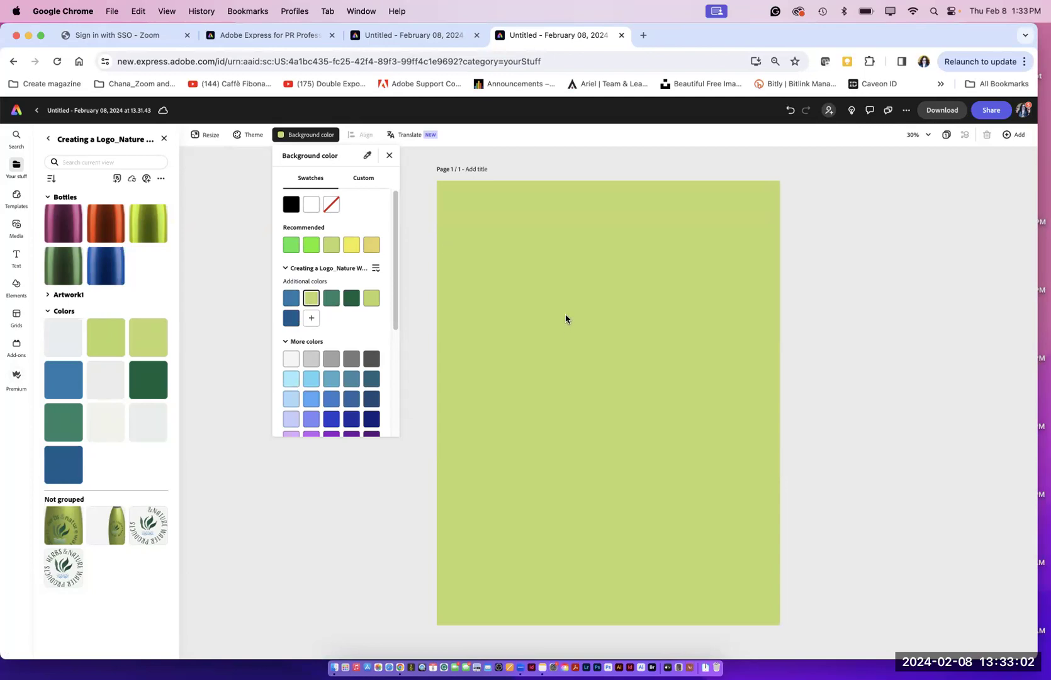
{"action": "key", "text": "Escape"}
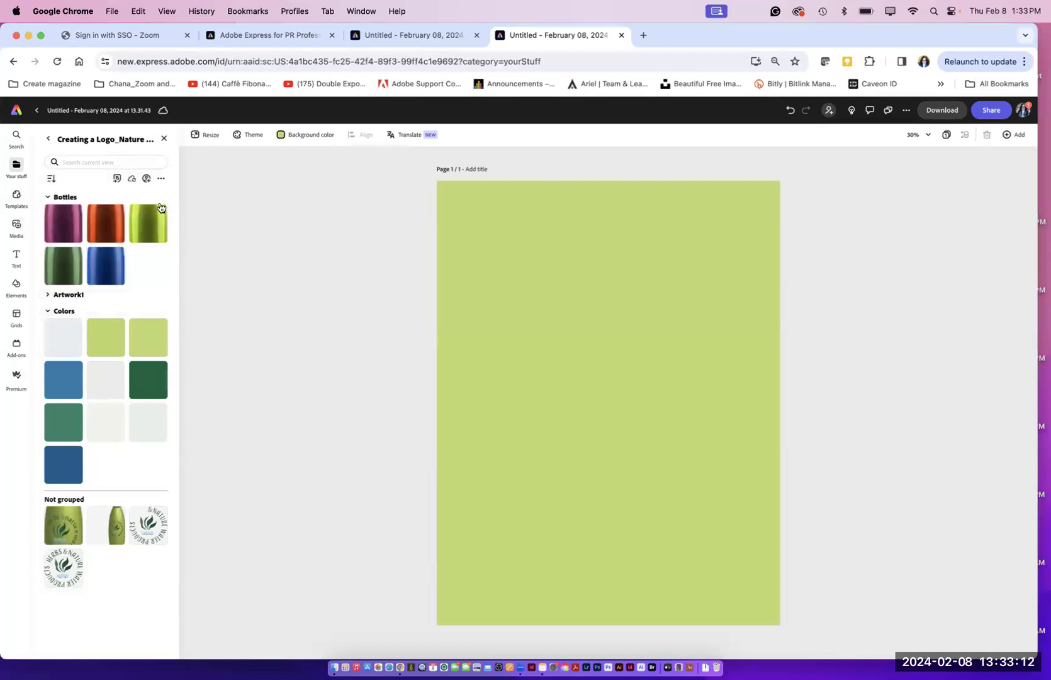
Step: Expand the library's Artwork1 group, review its artwork, colors and ungrouped items, and show the general asset search
{"action": "left_click", "coordinate": [48, 295]}
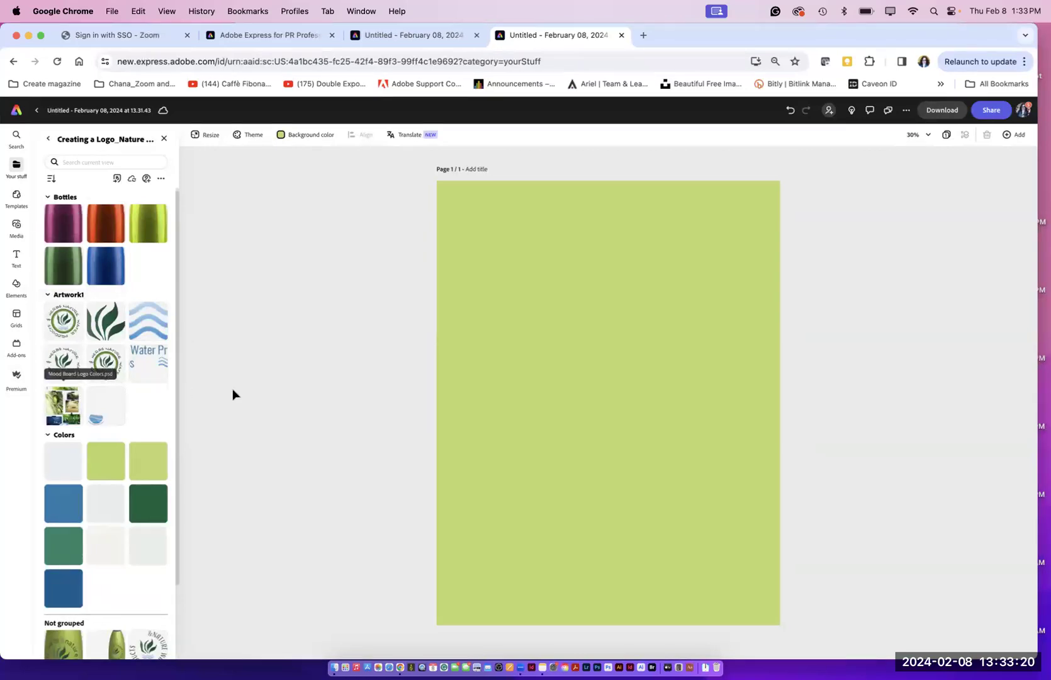
{"action": "scroll", "coordinate": [176, 386], "scroll_direction": "down", "scroll_amount": 1}
{"action": "scroll", "coordinate": [176, 386], "scroll_direction": "down", "scroll_amount": 2}
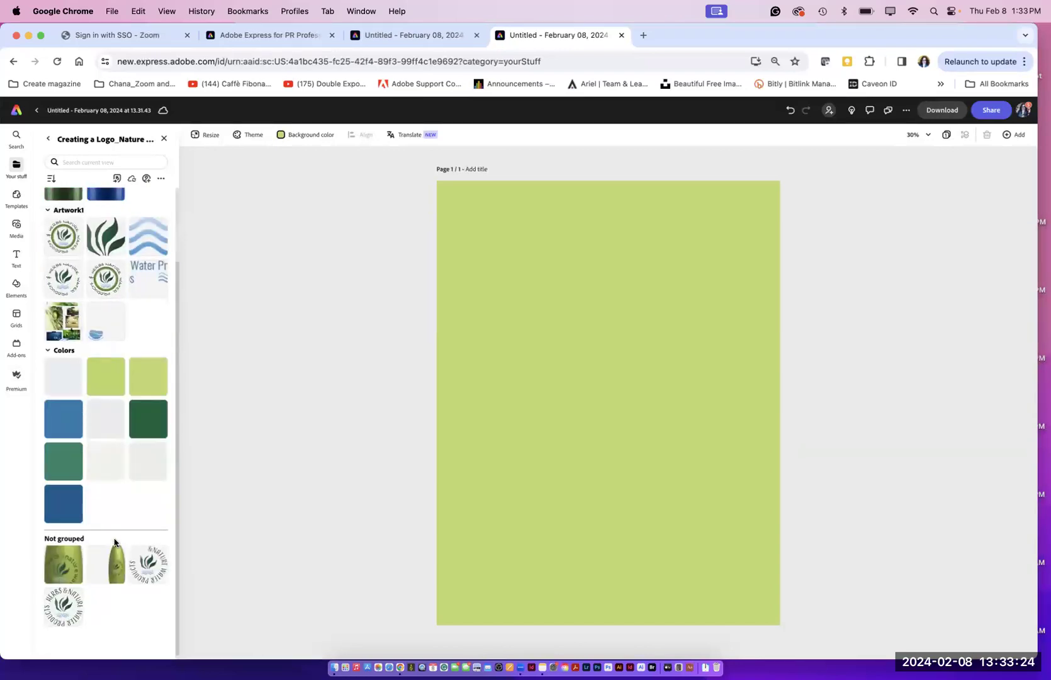
{"action": "left_click", "coordinate": [19, 151]}
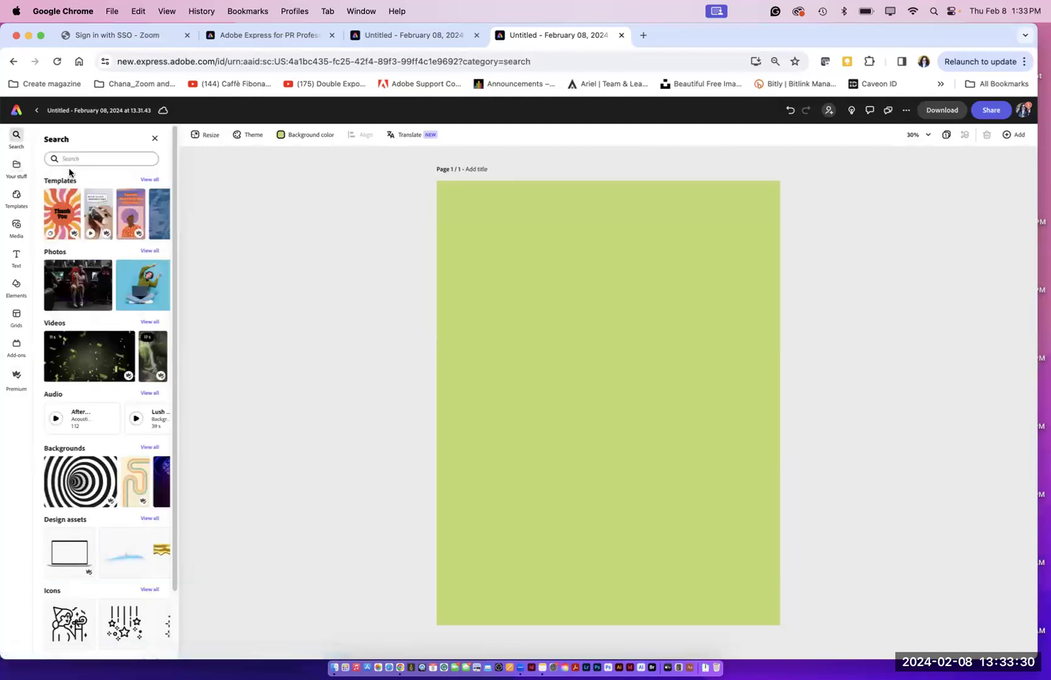
Step: Start a photo upload from the device and go to the Images folder within the workshop folder
{"action": "left_click", "coordinate": [20, 231]}
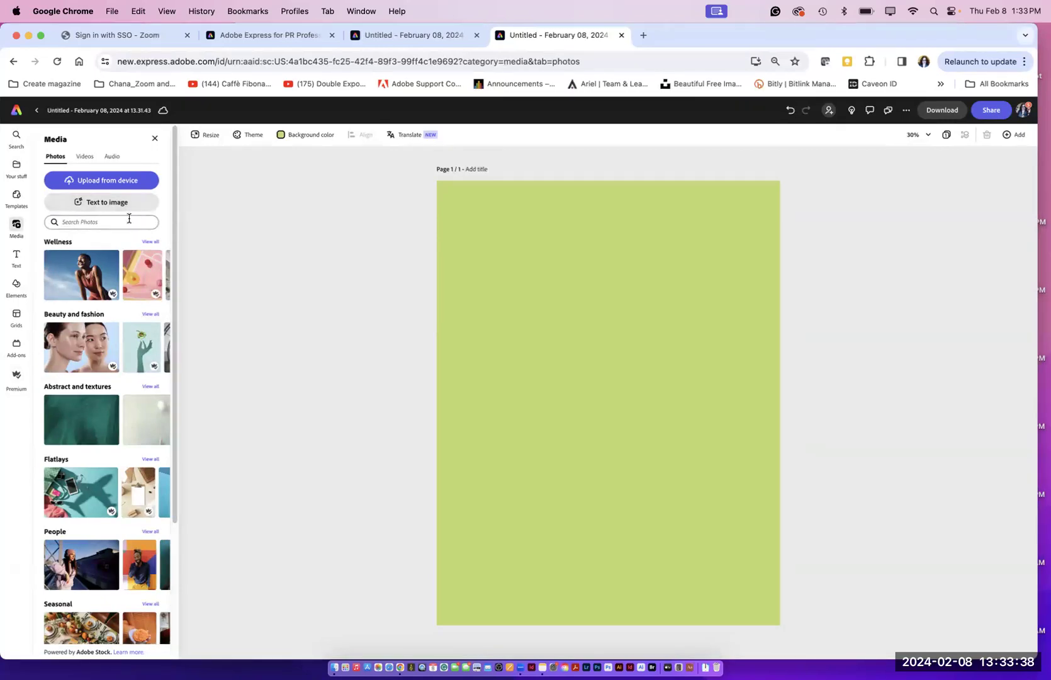
{"action": "left_click", "coordinate": [115, 182]}
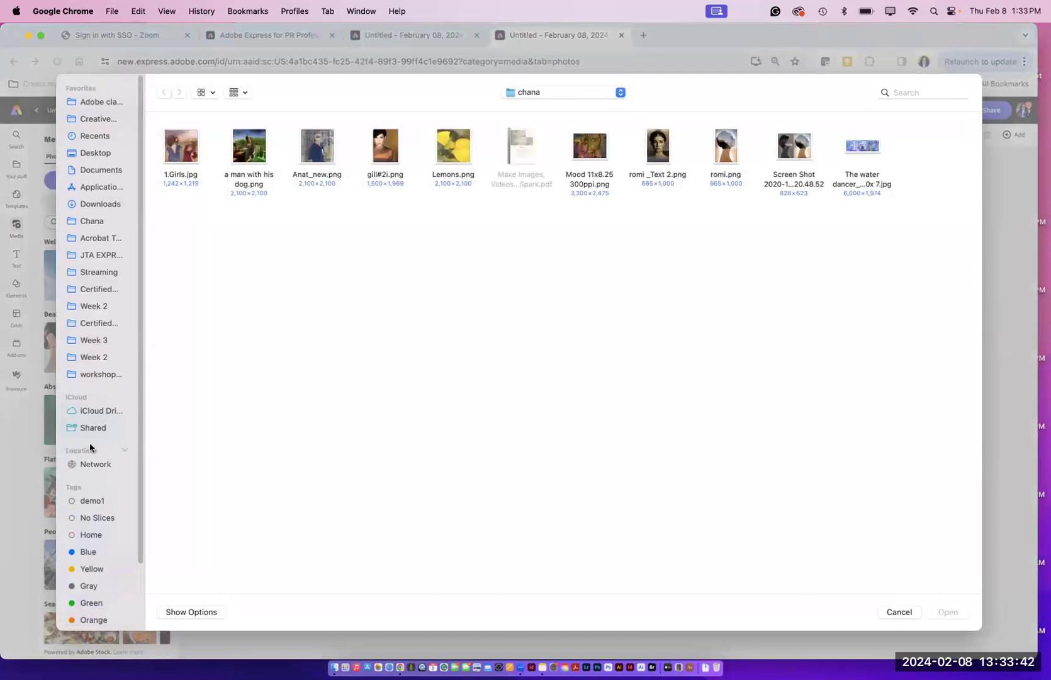
{"action": "left_click", "coordinate": [111, 374]}
{"action": "left_click", "coordinate": [189, 156]}
{"action": "double_click", "coordinate": [189, 156]}
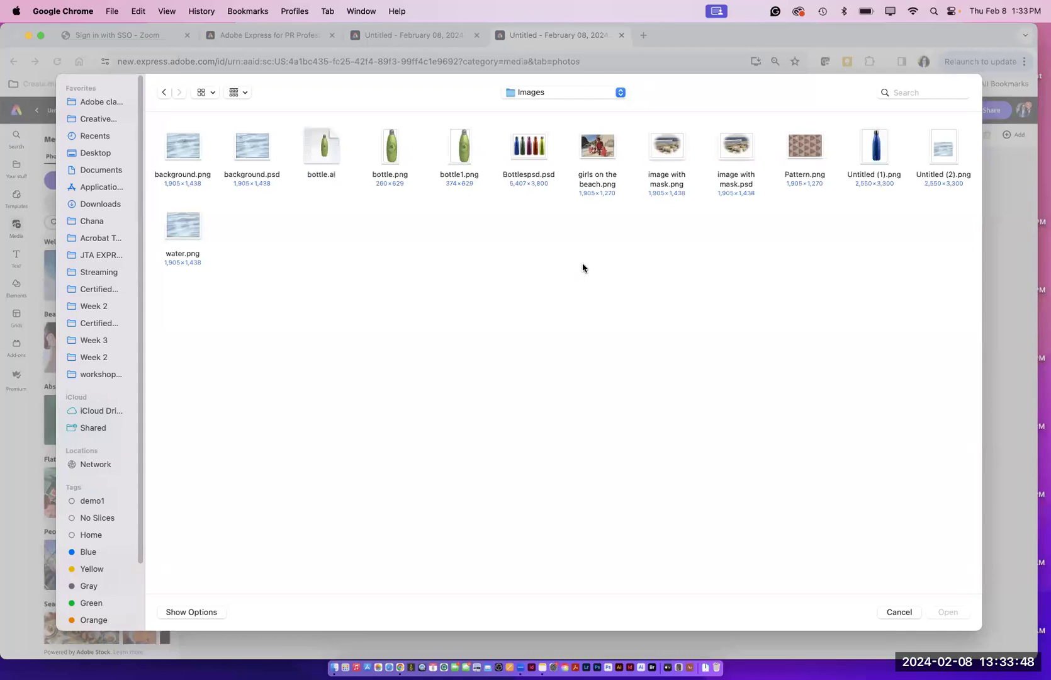
Step: Preview Untitled (2).png and another image file in the Images folder
{"action": "left_click", "coordinate": [945, 154]}
{"action": "key", "text": "space"}
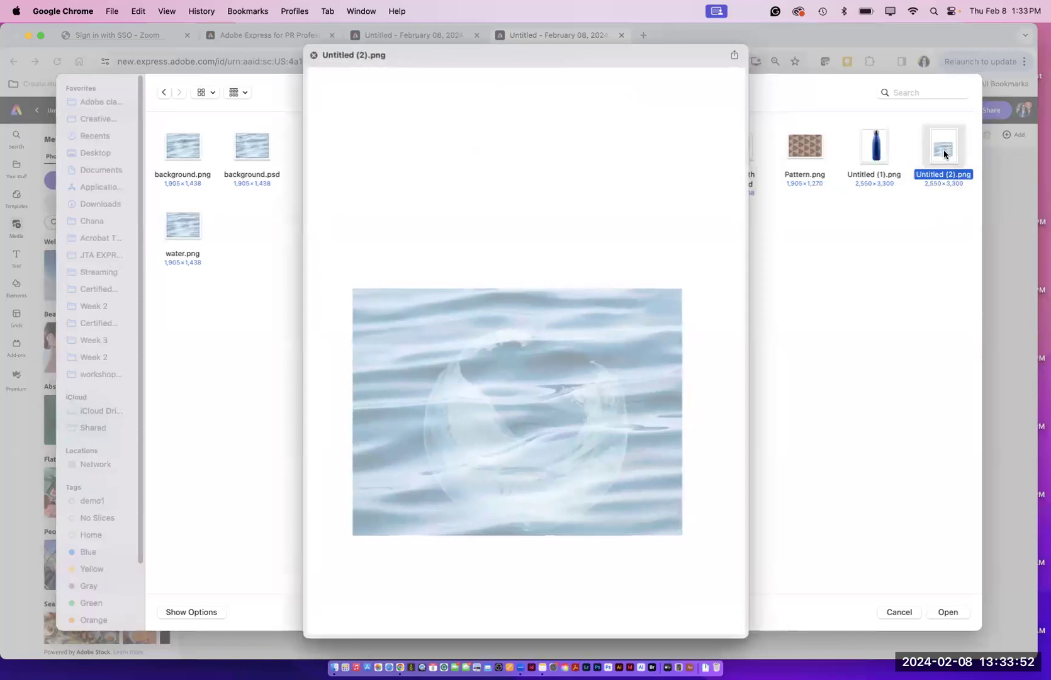
{"action": "key", "text": "space"}
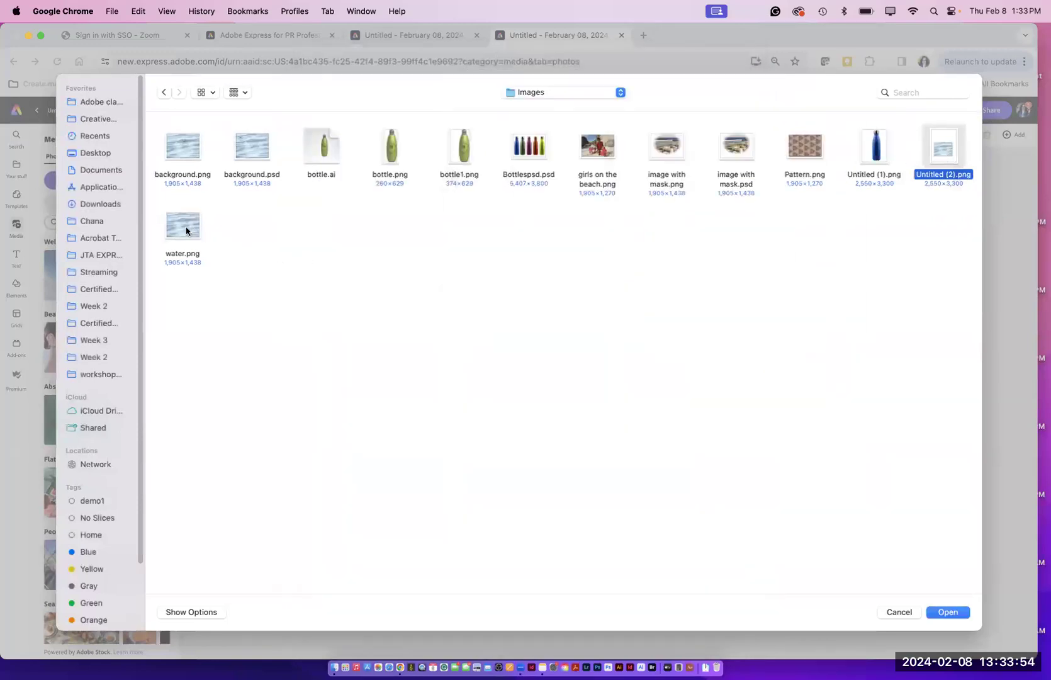
{"action": "key", "text": "Right"}
{"action": "key", "text": "space"}
{"action": "key", "text": "space"}
Step: Upload background.psd to the flyer as a linked asset and accept the Creative Cloud sync notice
{"action": "left_click", "coordinate": [180, 158]}
{"action": "left_click", "coordinate": [251, 151]}
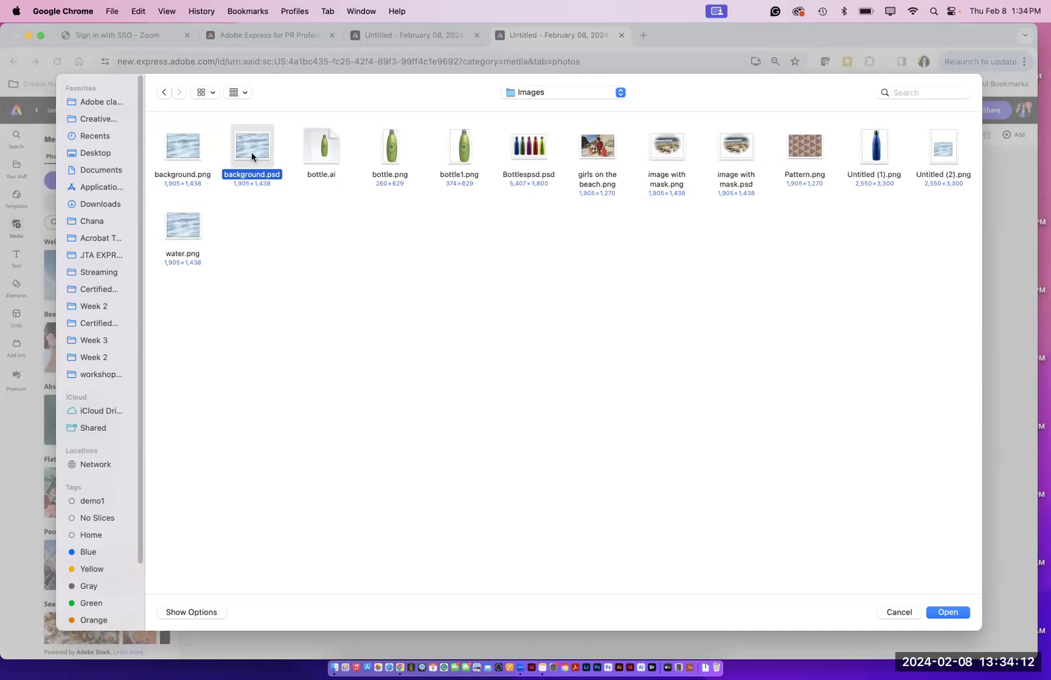
{"action": "left_click", "coordinate": [945, 613]}
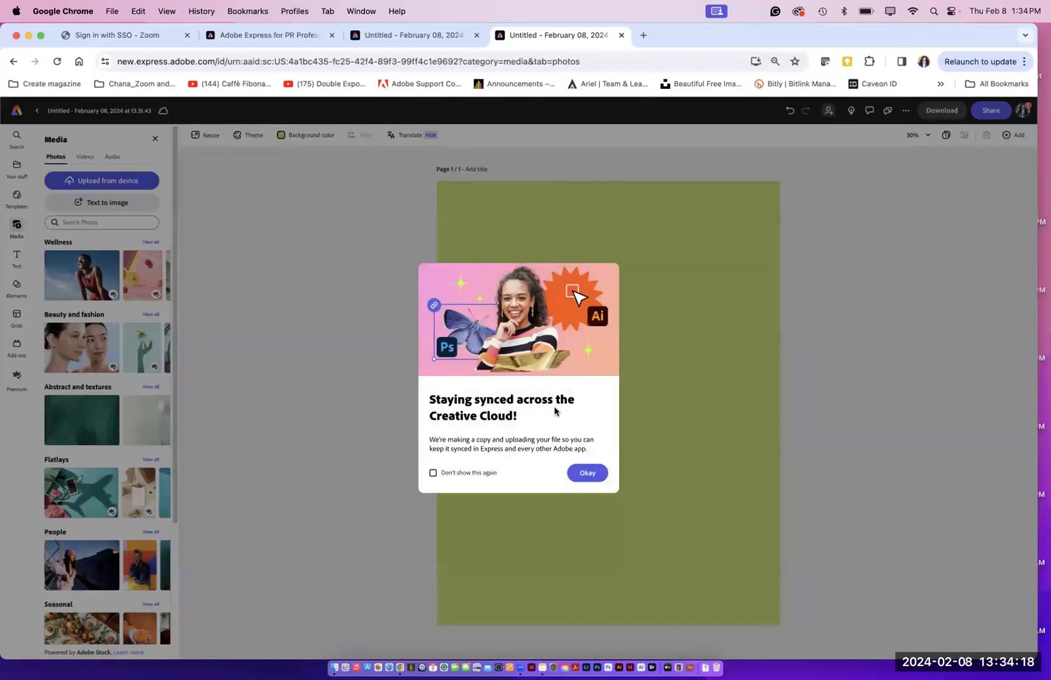
{"action": "left_click", "coordinate": [583, 472]}
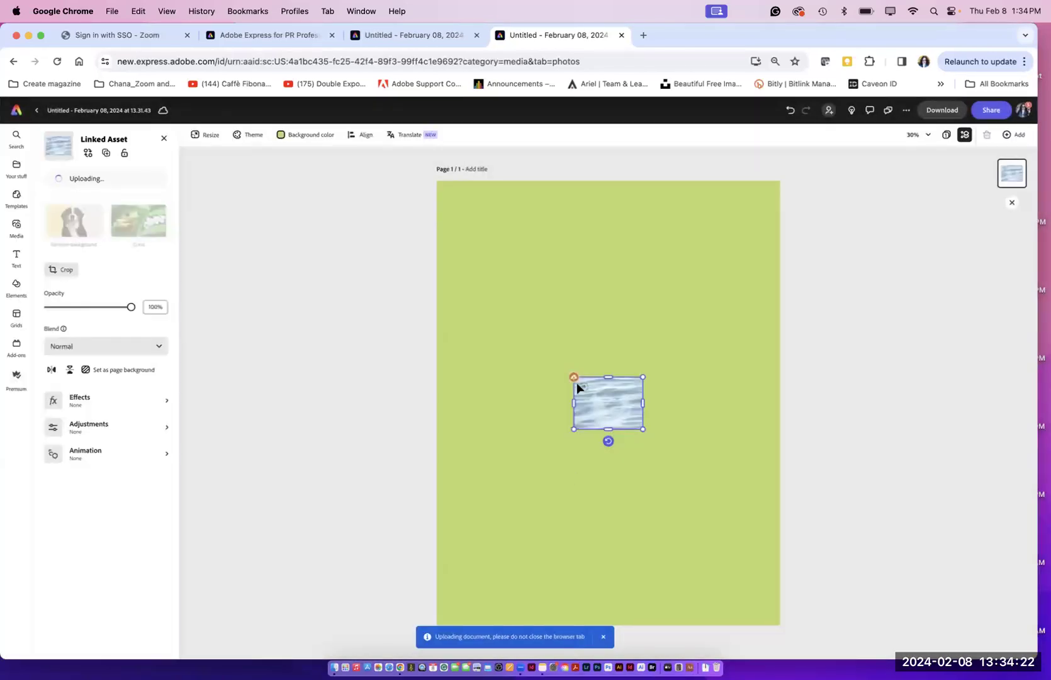
Step: Enlarge the linked water background to the flyer's full width over its upper part, and delete it
{"action": "left_click_drag", "start_coordinate": [643, 377], "coordinate": [780, 273]}
{"action": "left_click_drag", "start_coordinate": [573, 273], "coordinate": [422, 192]}
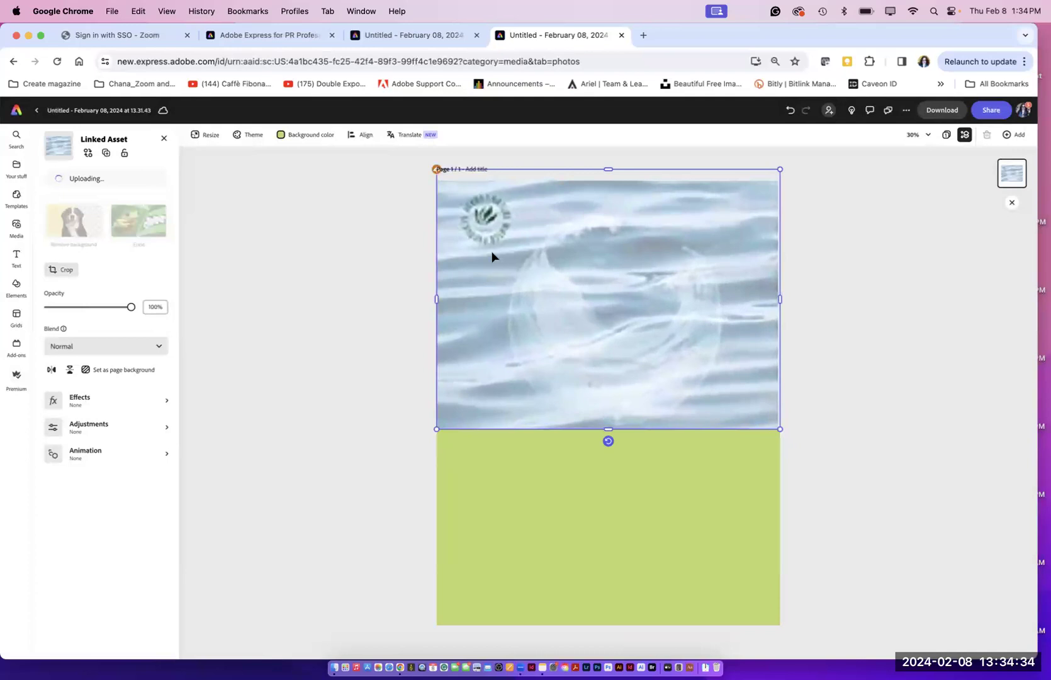
{"action": "key", "text": "Delete"}
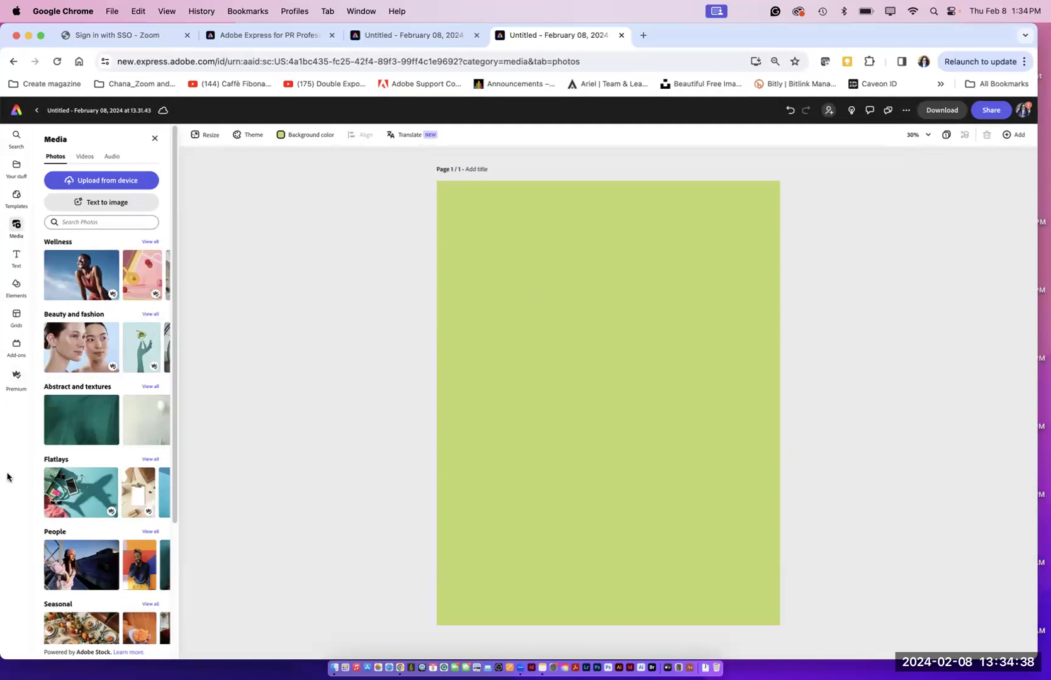
Step: Add the dark green photo from Abstract and textures and stretch it to cover the whole flyer page
{"action": "left_click", "coordinate": [67, 423]}
{"action": "left_click_drag", "start_coordinate": [566, 410], "coordinate": [523, 270]}
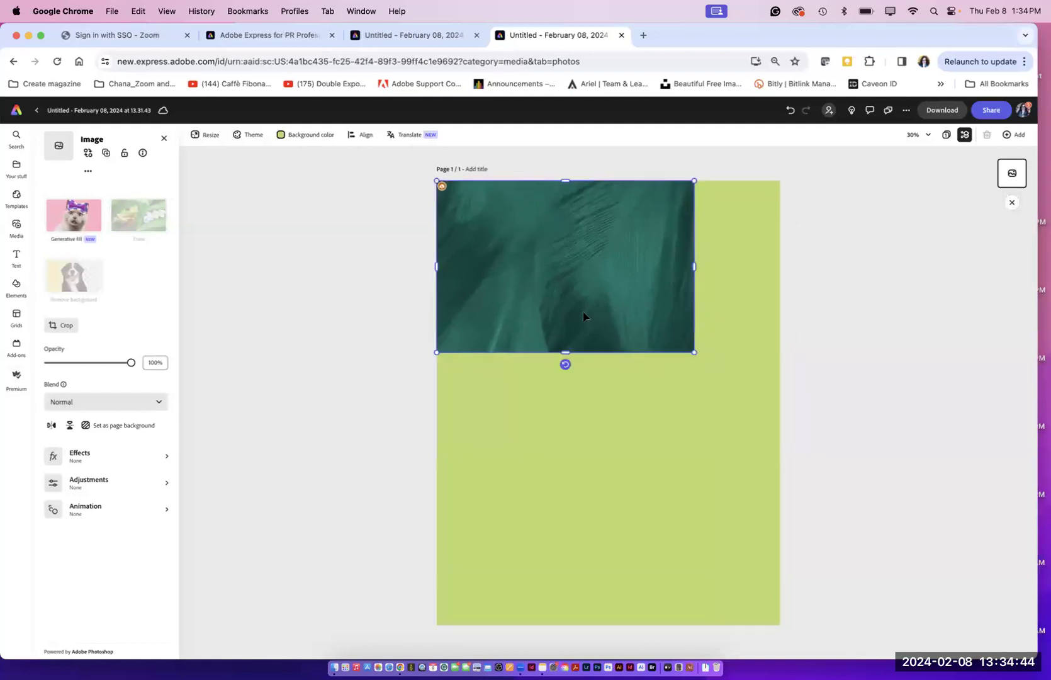
{"action": "left_click_drag", "start_coordinate": [696, 355], "coordinate": [765, 436]}
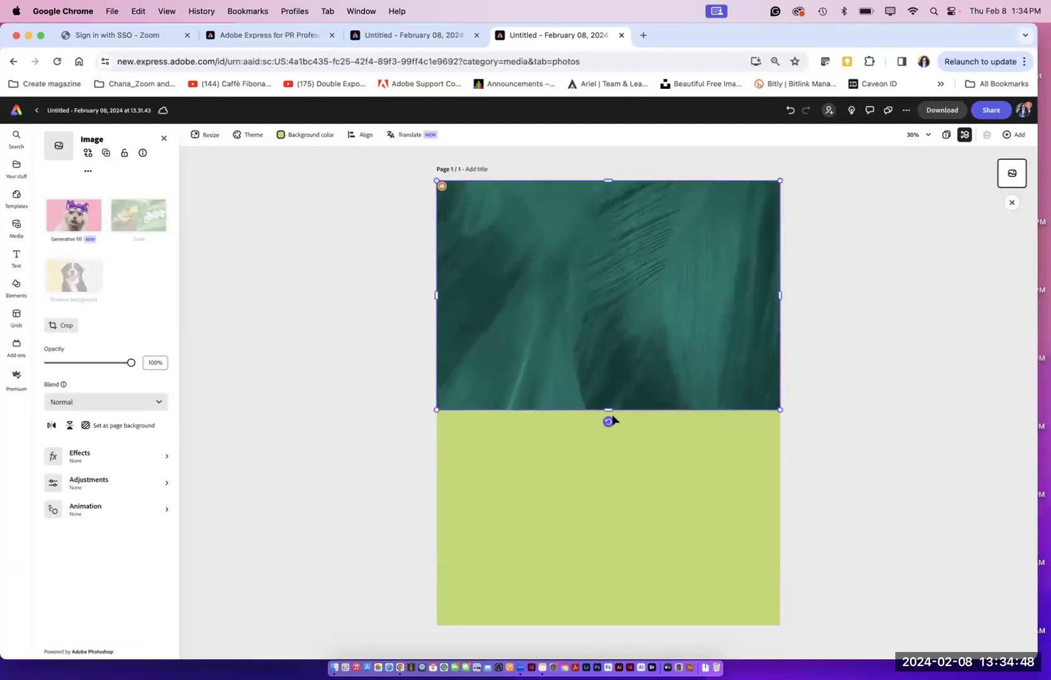
{"action": "left_click_drag", "start_coordinate": [608, 410], "coordinate": [624, 626]}
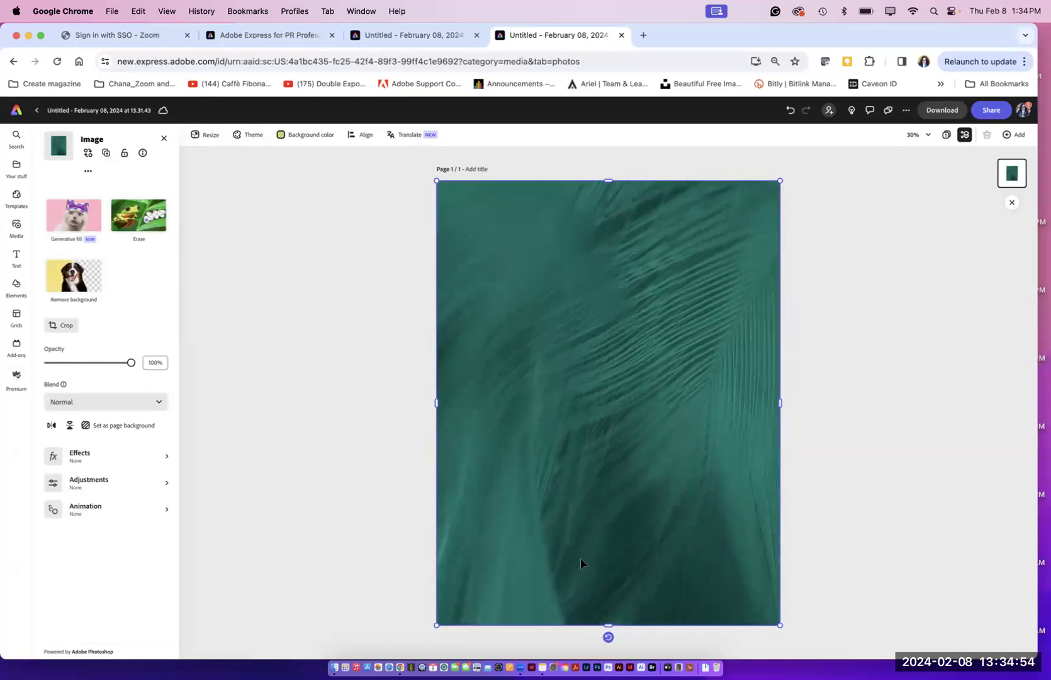
Step: Try the Screen blend on the green texture photo, switch it to Multiply and lower its opacity to 52%
{"action": "left_click", "coordinate": [134, 402]}
{"action": "left_click", "coordinate": [104, 514]}
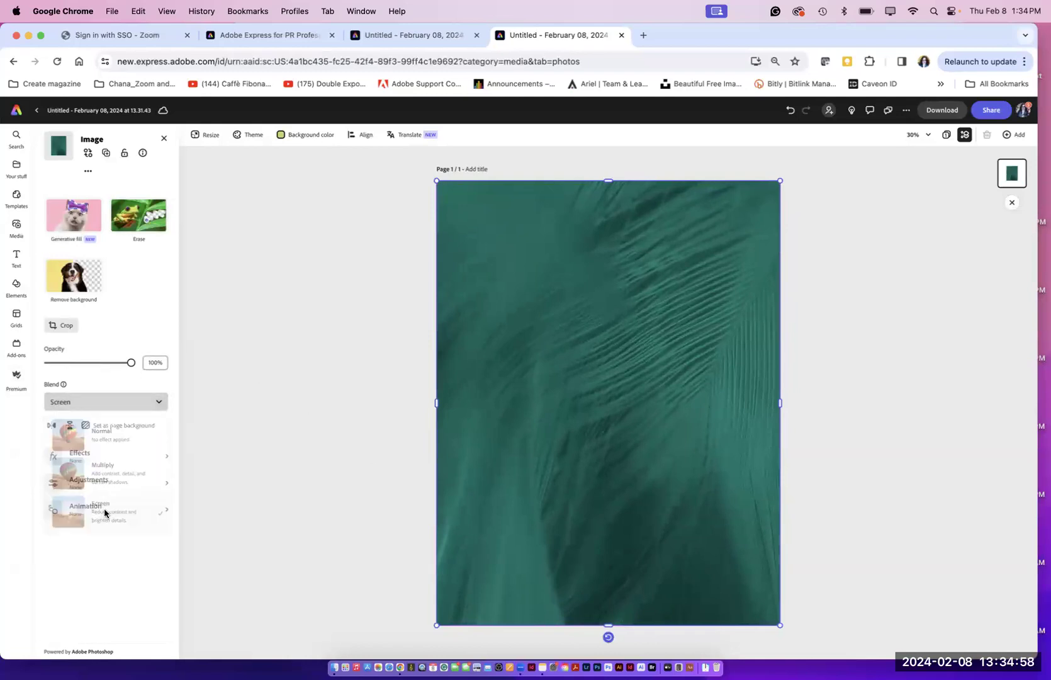
{"action": "left_click", "coordinate": [112, 408]}
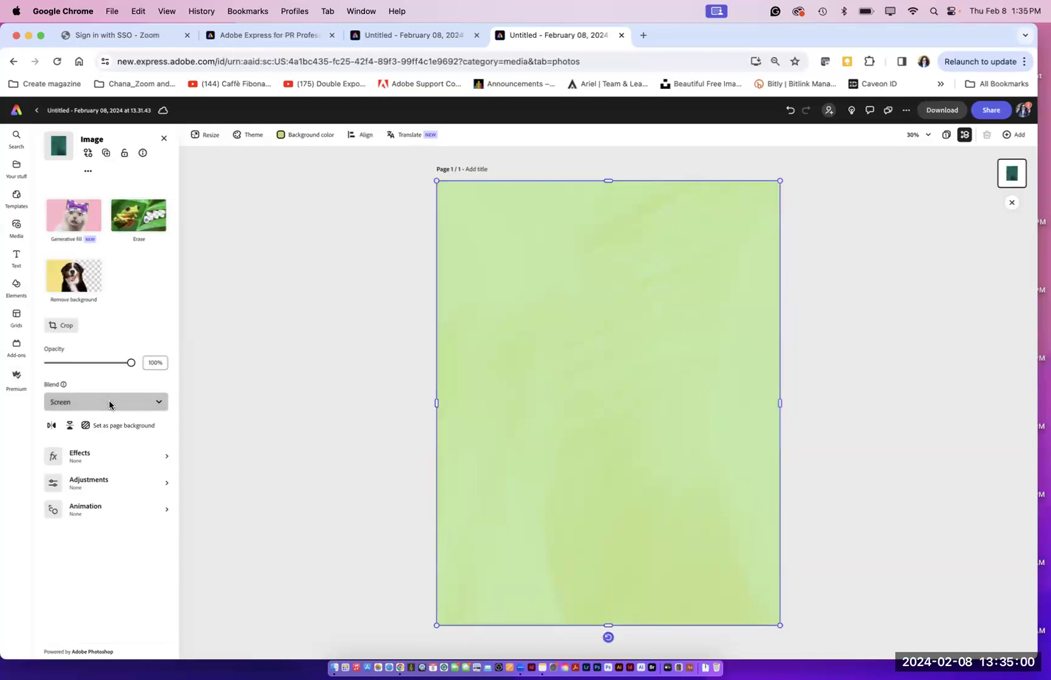
{"action": "left_click", "coordinate": [104, 480]}
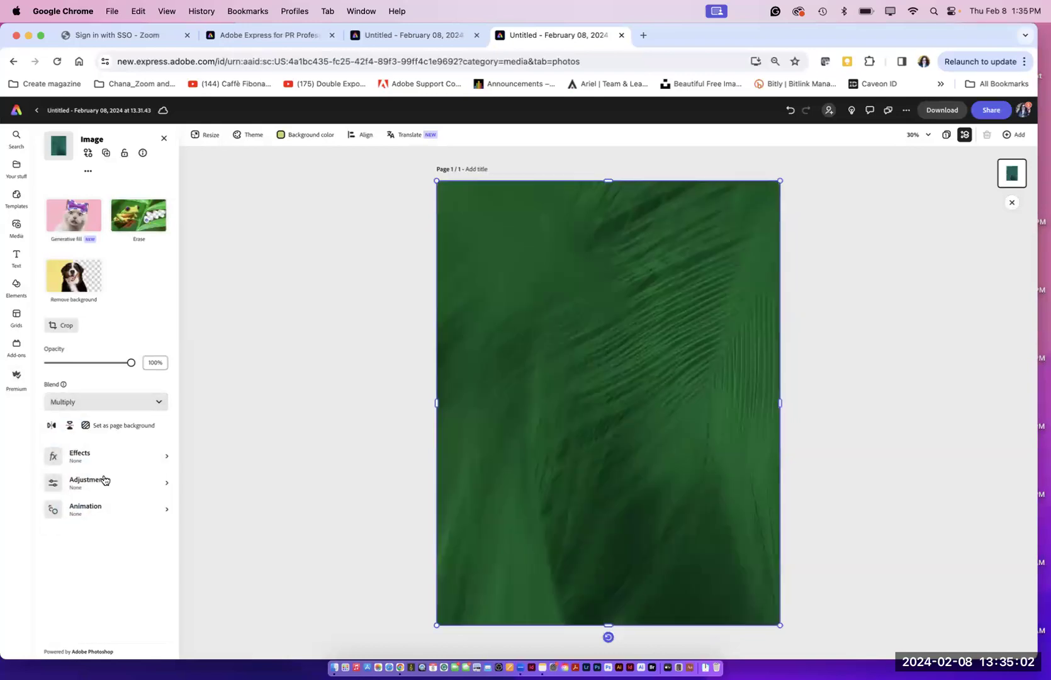
{"action": "left_click_drag", "start_coordinate": [131, 363], "coordinate": [90, 365]}
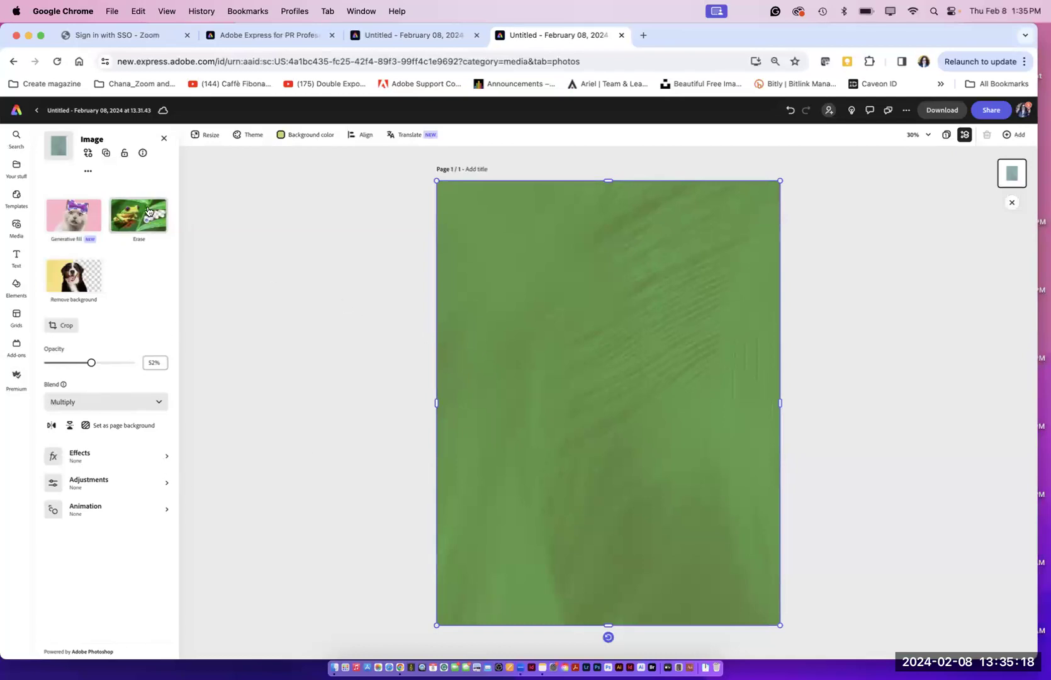
Step: Search the stock photos for "water"
{"action": "left_click", "coordinate": [16, 227]}
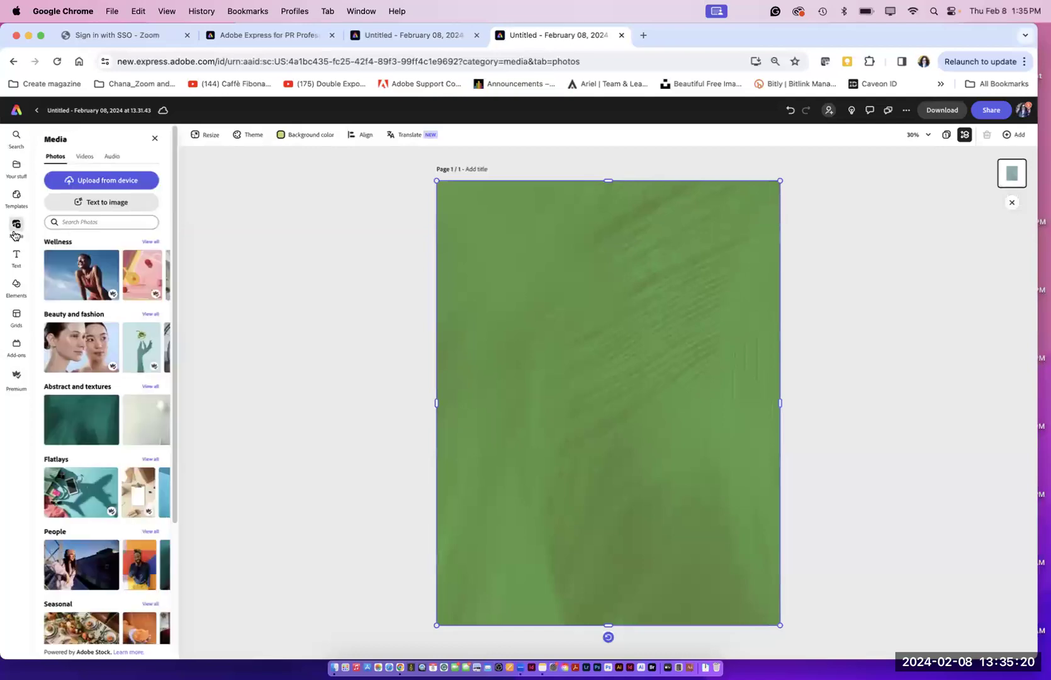
{"action": "left_click", "coordinate": [88, 225]}
{"action": "type", "text": "water"}
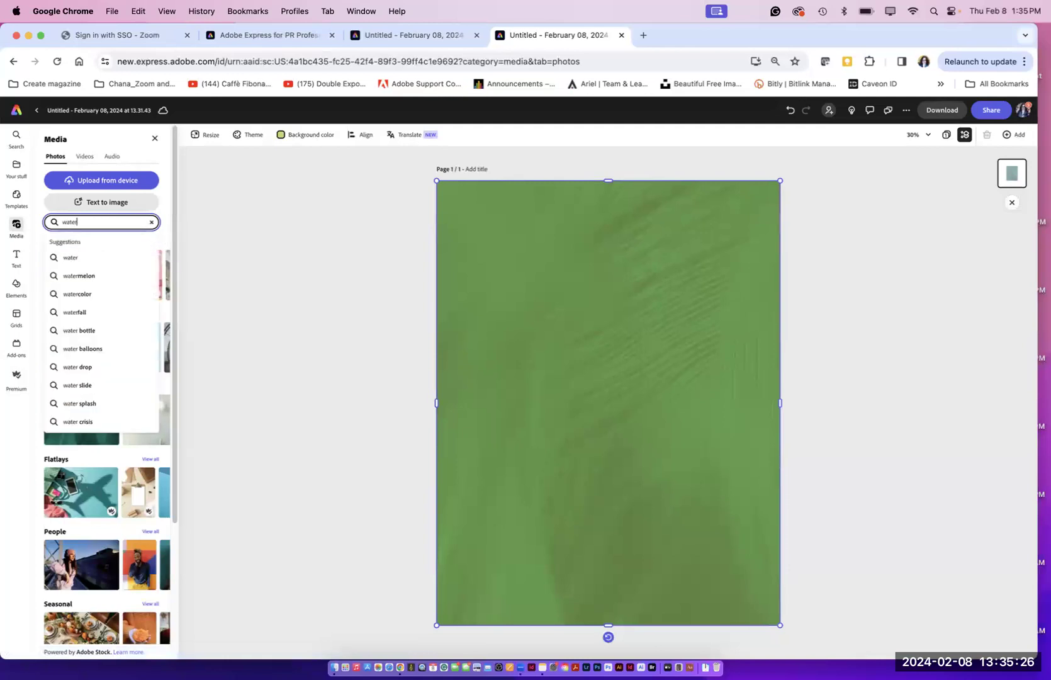
{"action": "left_click", "coordinate": [78, 259]}
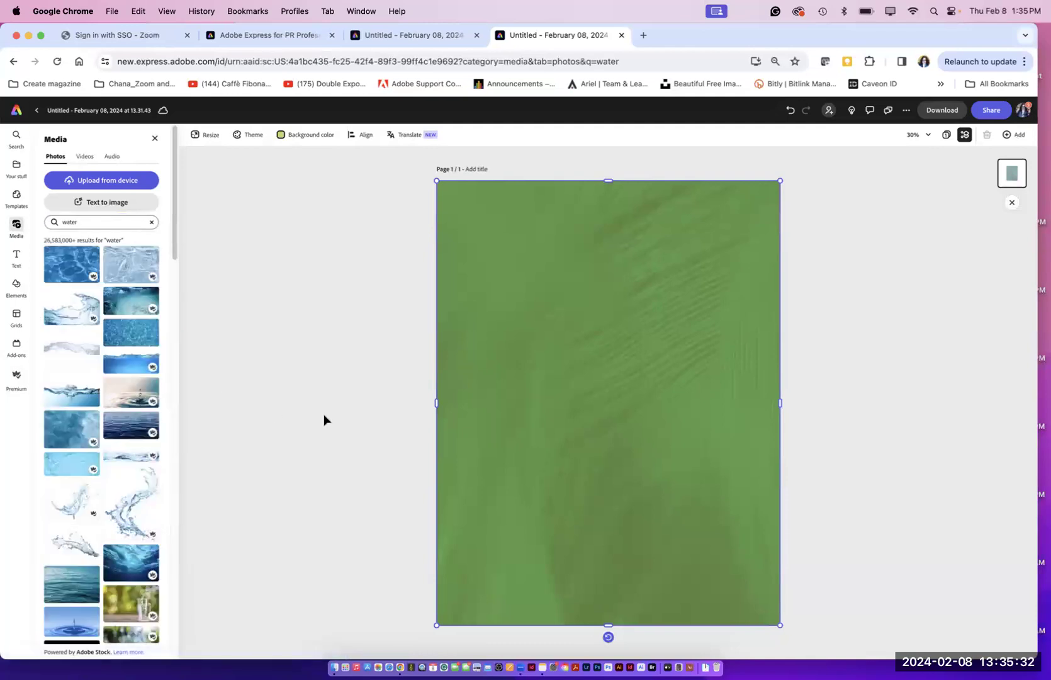
Step: Place the pale blue rippled water photo on the flyer, and delete both the green texture and the water photo
{"action": "left_click_drag", "start_coordinate": [135, 272], "coordinate": [533, 291]}
{"action": "left_click", "coordinate": [497, 258]}
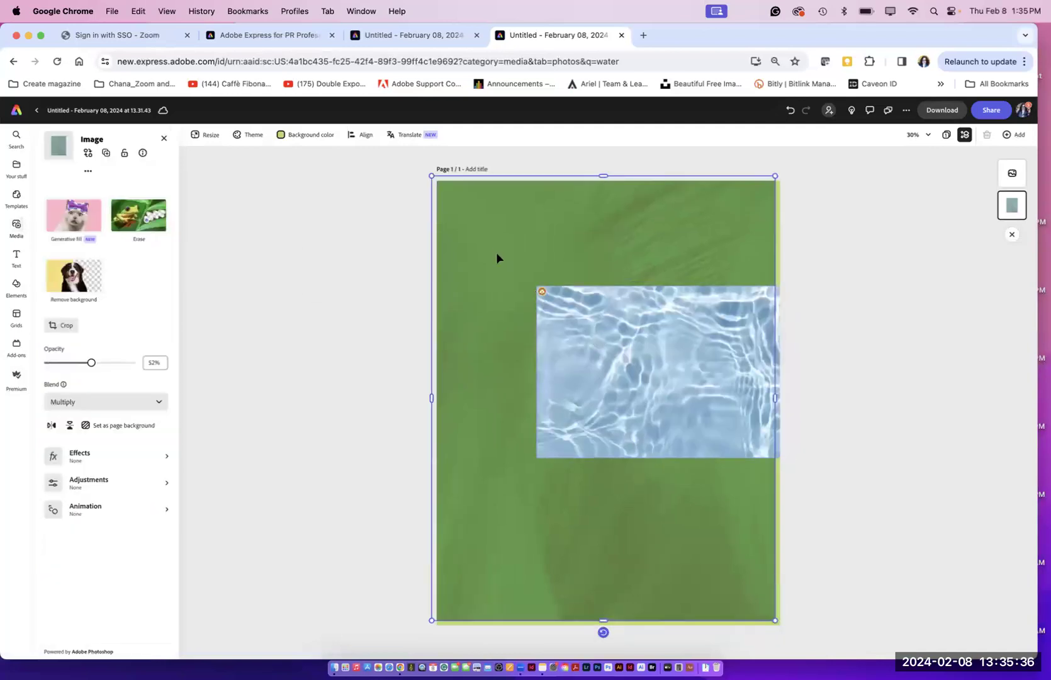
{"action": "key", "text": "Delete"}
{"action": "left_click", "coordinate": [593, 348]}
{"action": "key", "text": "Delete"}
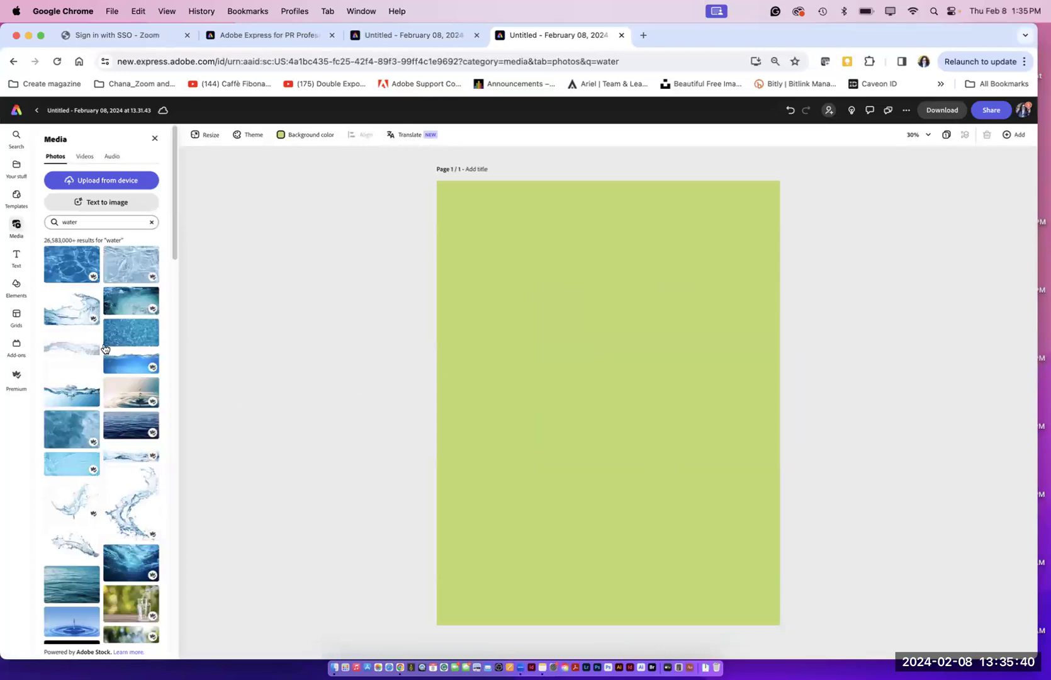
Step: Place the splashing wave photo with the white backdrop in the upper half of the flyer
{"action": "left_click_drag", "start_coordinate": [80, 323], "coordinate": [665, 346]}
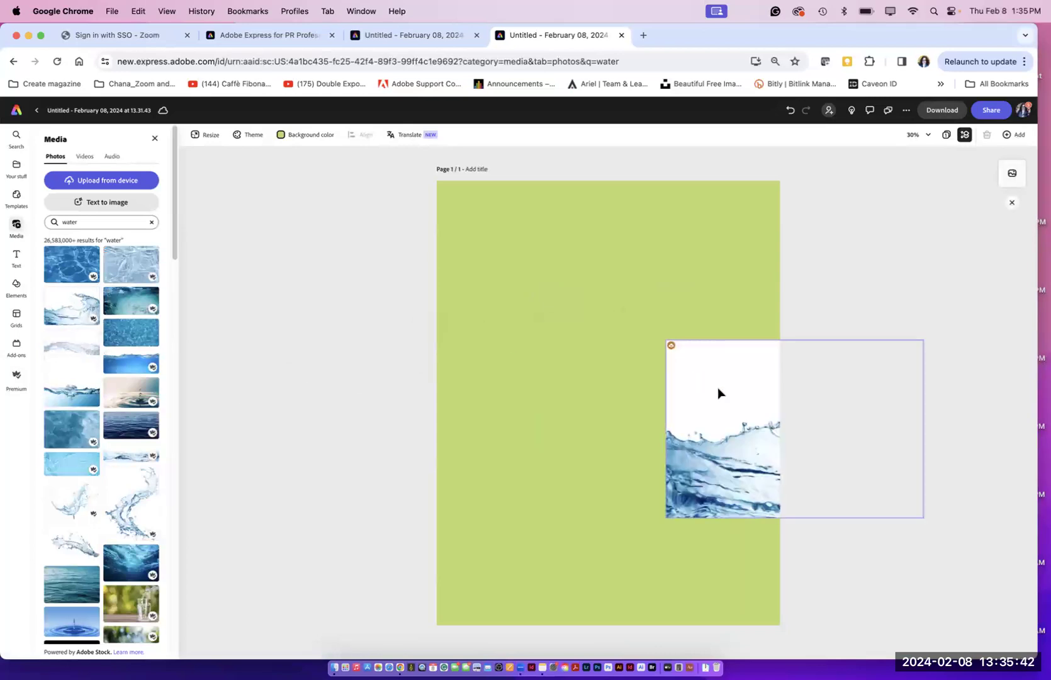
{"action": "left_click_drag", "start_coordinate": [717, 462], "coordinate": [542, 331]}
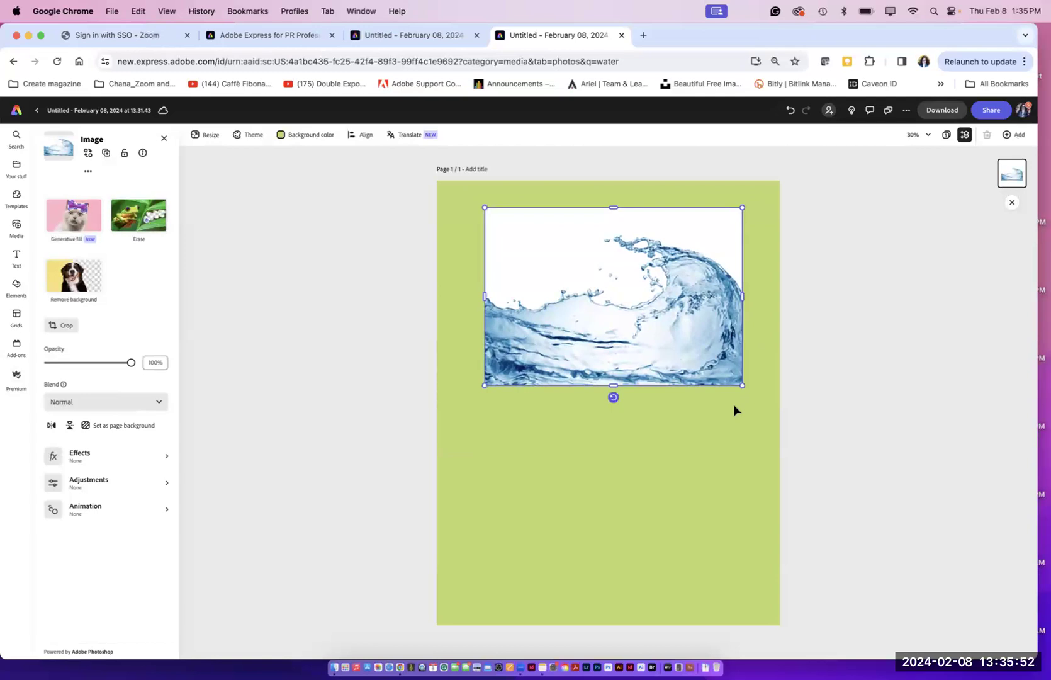
Step: Try the Multiply blend on the wave photo, inspect the effect deselected, and restore the blend to Normal
{"action": "left_click", "coordinate": [88, 404]}
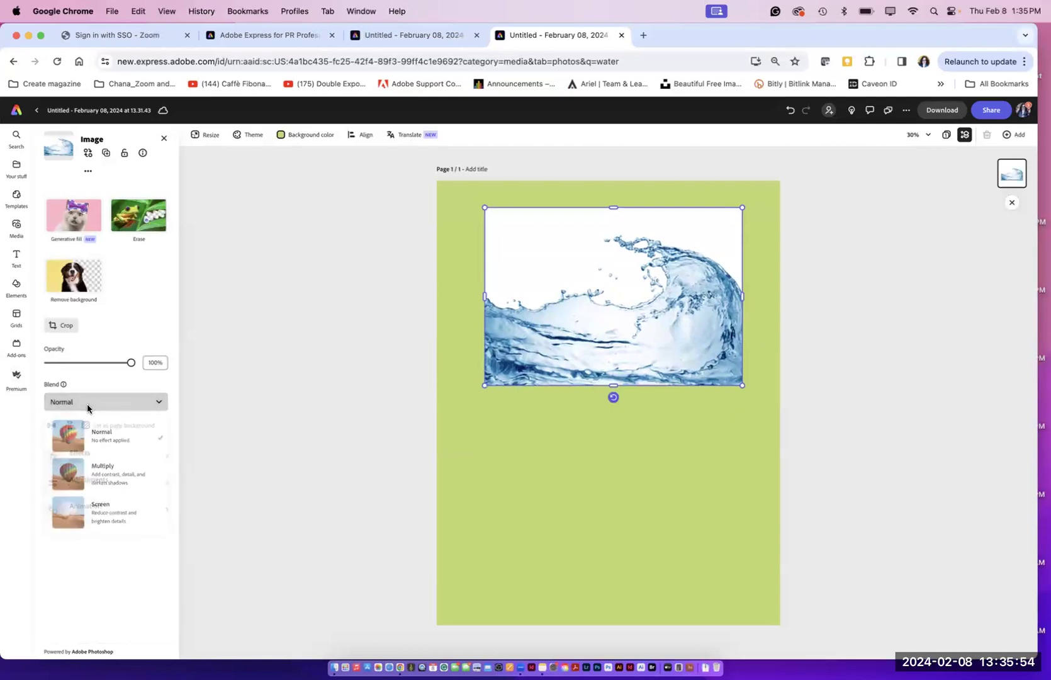
{"action": "left_click", "coordinate": [101, 477]}
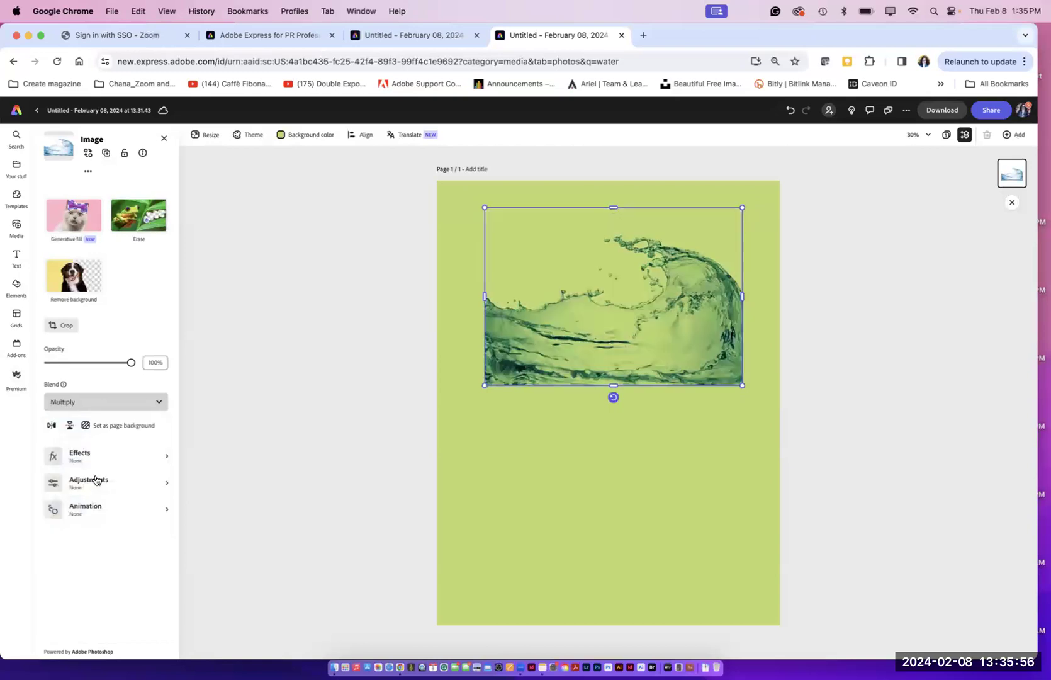
{"action": "left_click", "coordinate": [590, 447]}
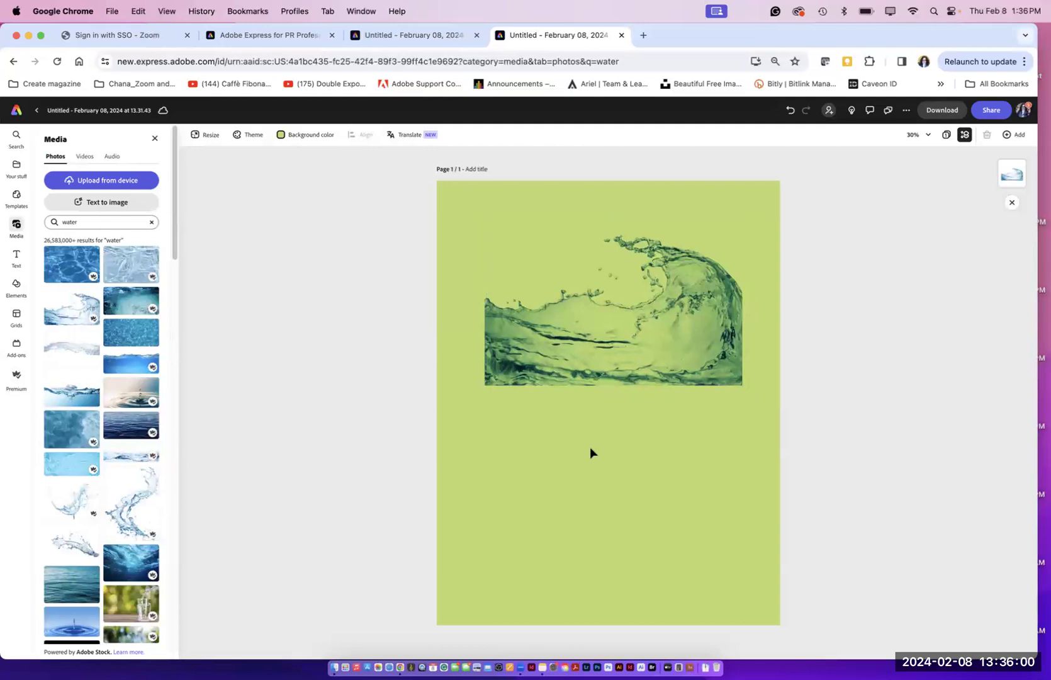
{"action": "left_click", "coordinate": [565, 372]}
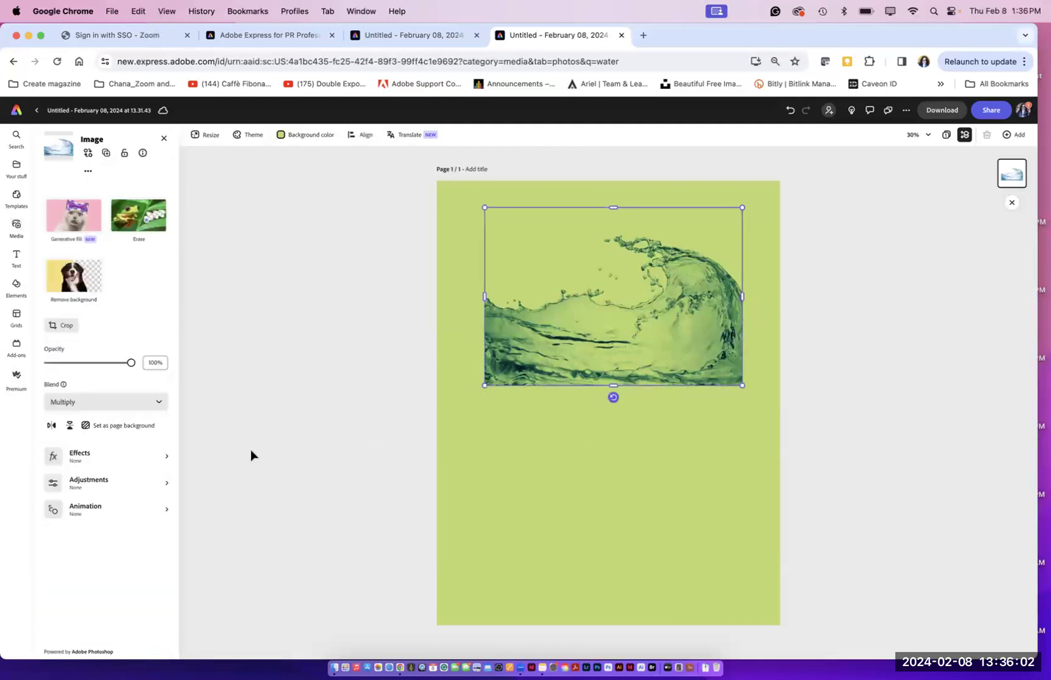
{"action": "left_click", "coordinate": [97, 402]}
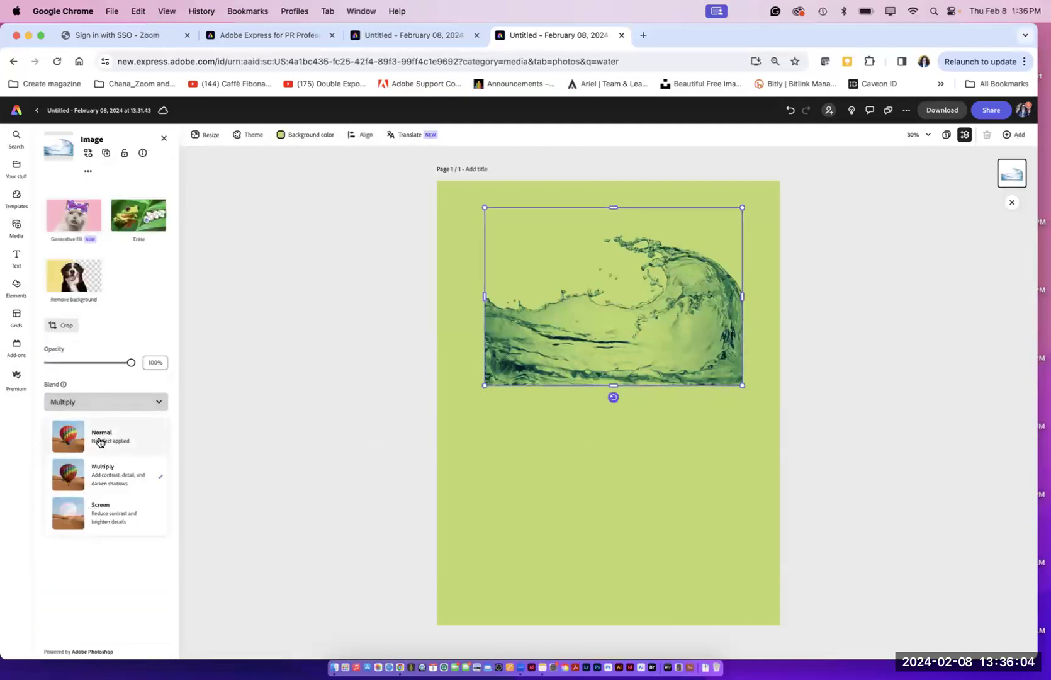
{"action": "left_click", "coordinate": [98, 433]}
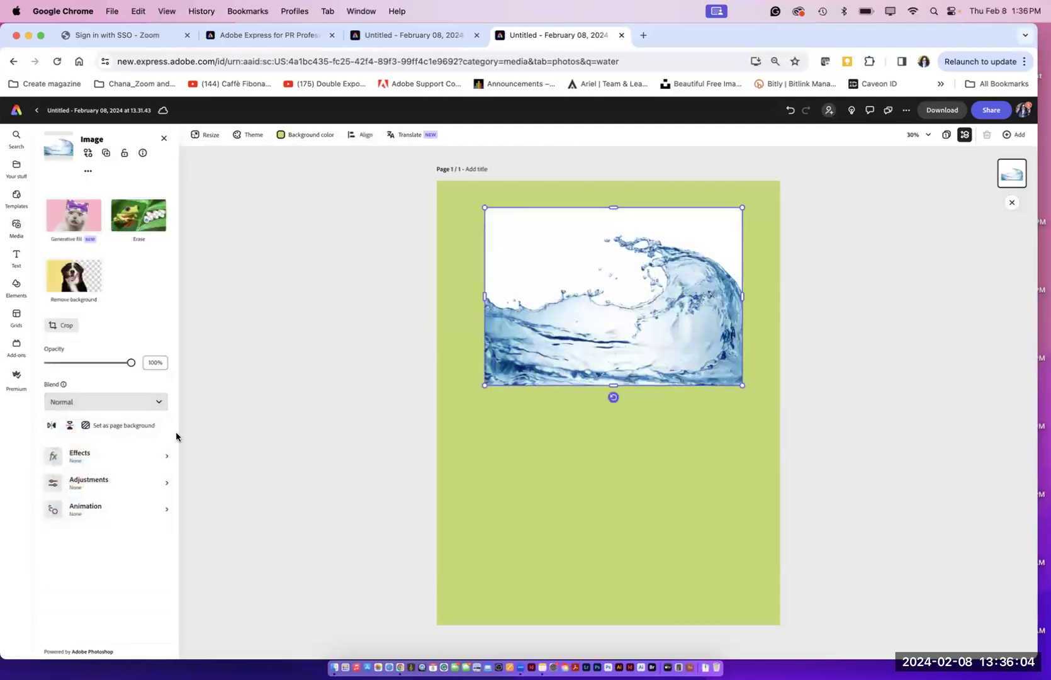
Step: Remove the wave photo's background and rotate it counterclockwise into the flyer's lower-left corner
{"action": "left_click", "coordinate": [85, 281]}
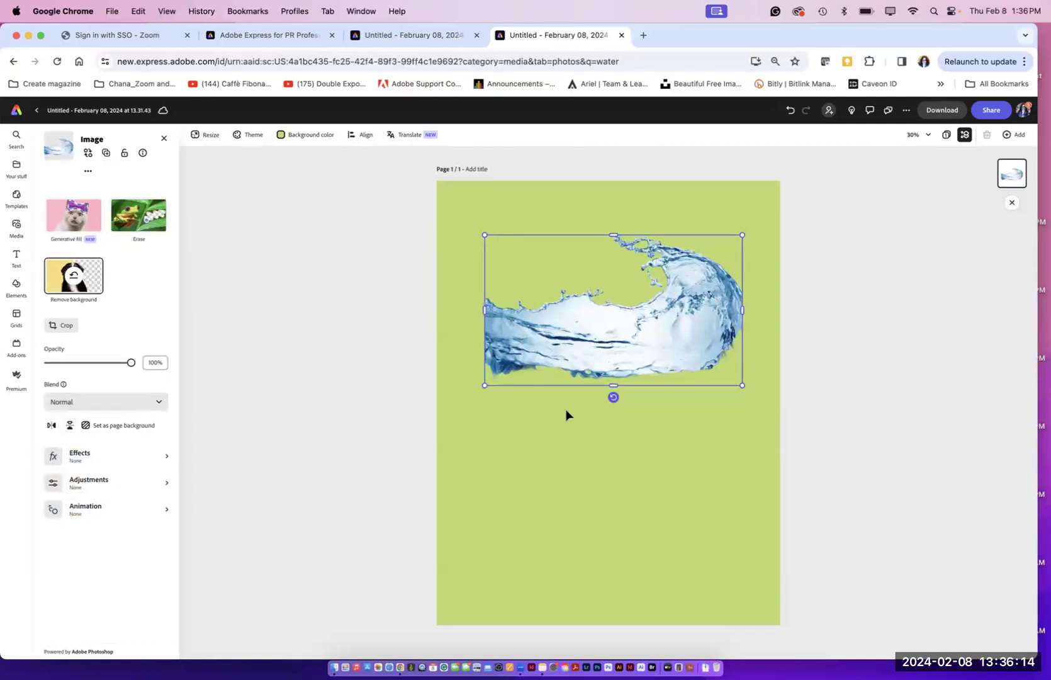
{"action": "left_click_drag", "start_coordinate": [614, 397], "coordinate": [526, 587]}
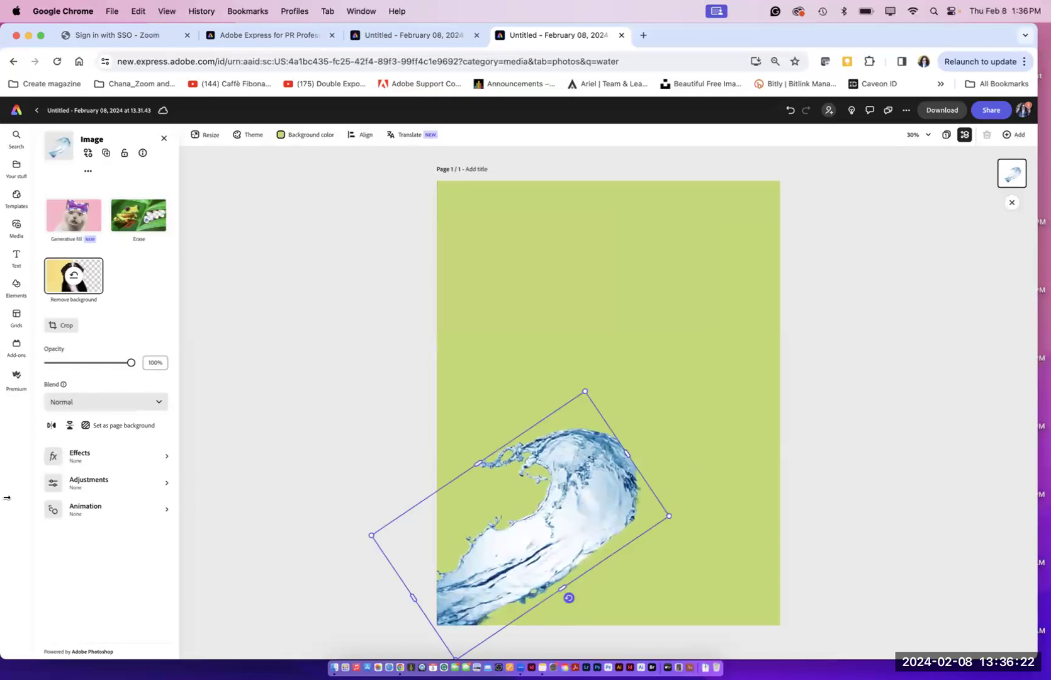
Step: Try the Screen blend on the wave photo, switch its blend to Multiply, and deselect it
{"action": "left_click", "coordinate": [72, 402]}
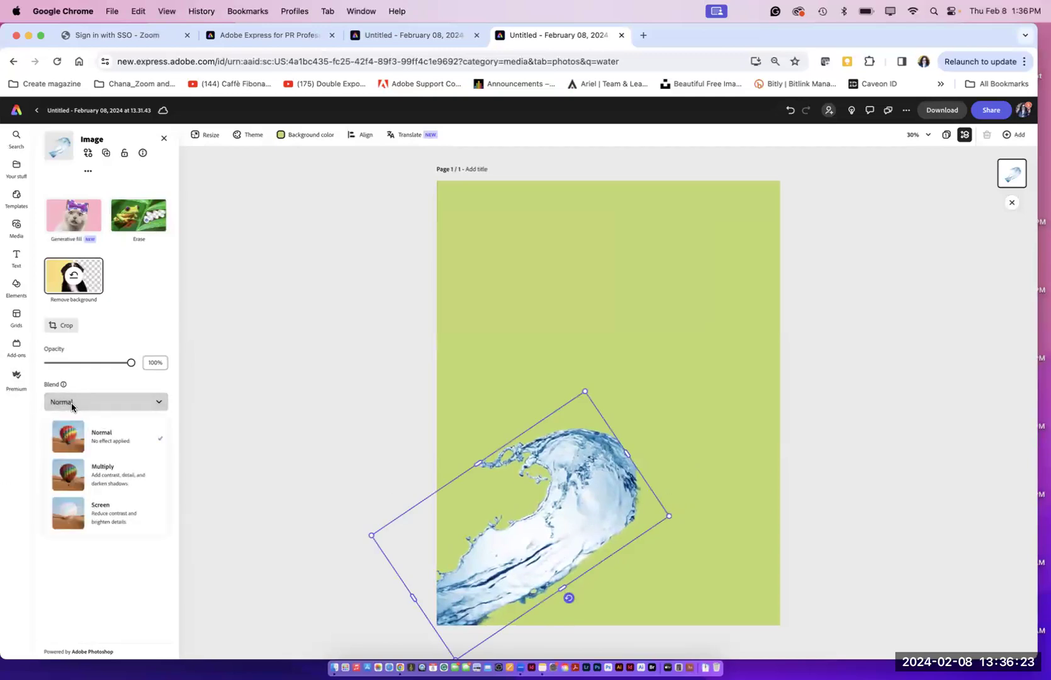
{"action": "left_click", "coordinate": [78, 514]}
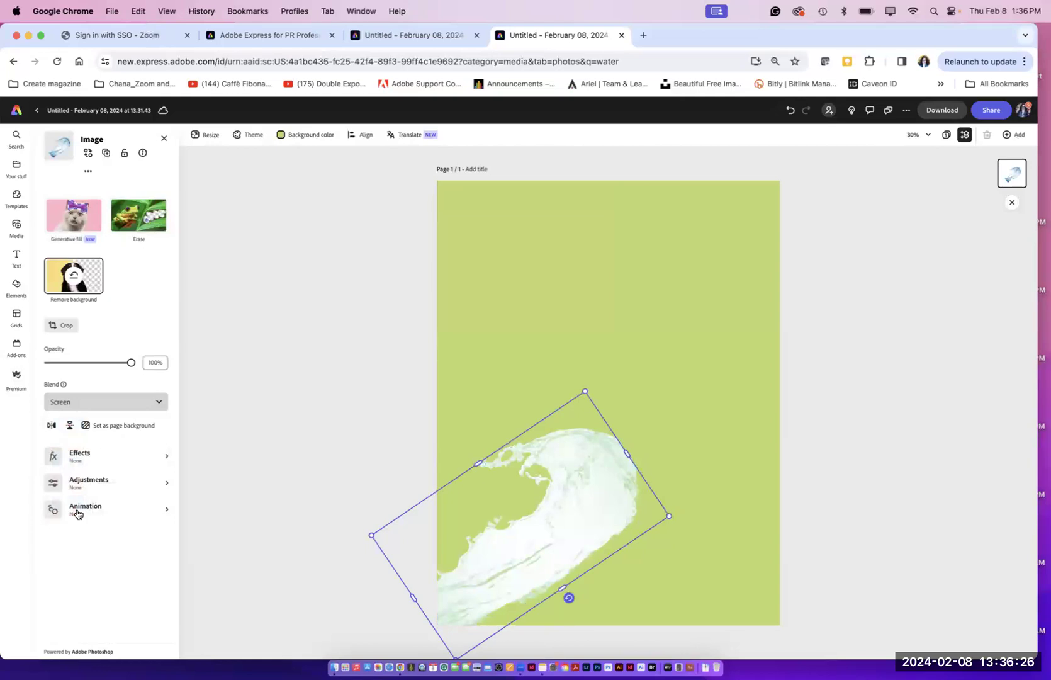
{"action": "left_click", "coordinate": [101, 409]}
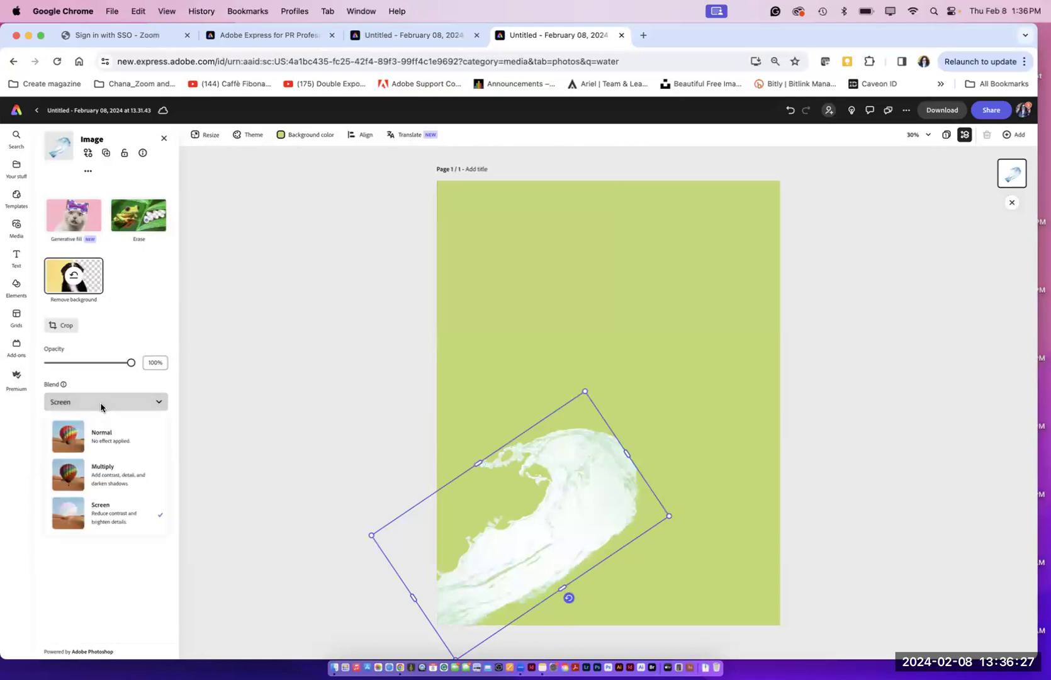
{"action": "left_click", "coordinate": [96, 478]}
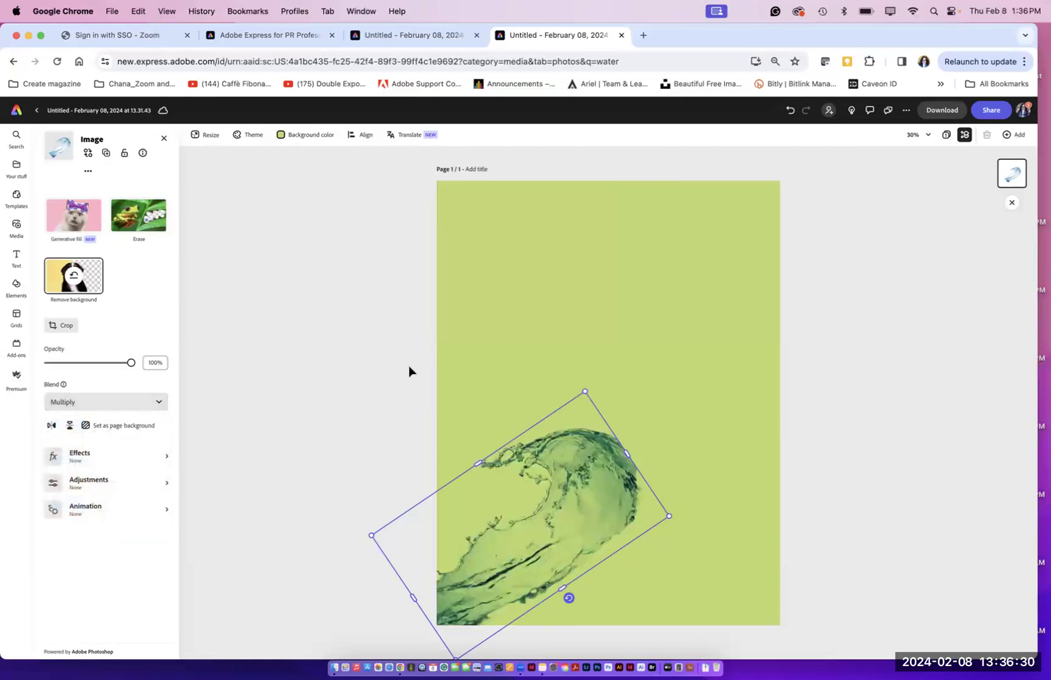
{"action": "left_click", "coordinate": [390, 369]}
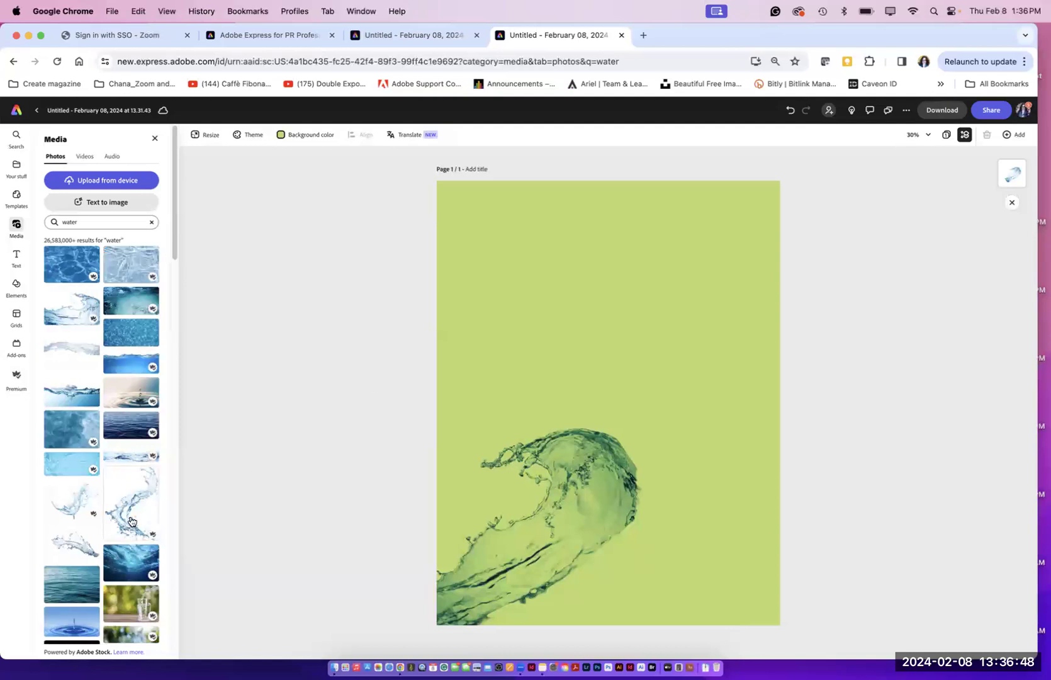
Step: Place the tall S-shaped water splash photo on the flyer and enlarge it to fill the upper-right area
{"action": "left_click_drag", "start_coordinate": [132, 517], "coordinate": [690, 396]}
{"action": "left_click_drag", "start_coordinate": [718, 478], "coordinate": [576, 283]}
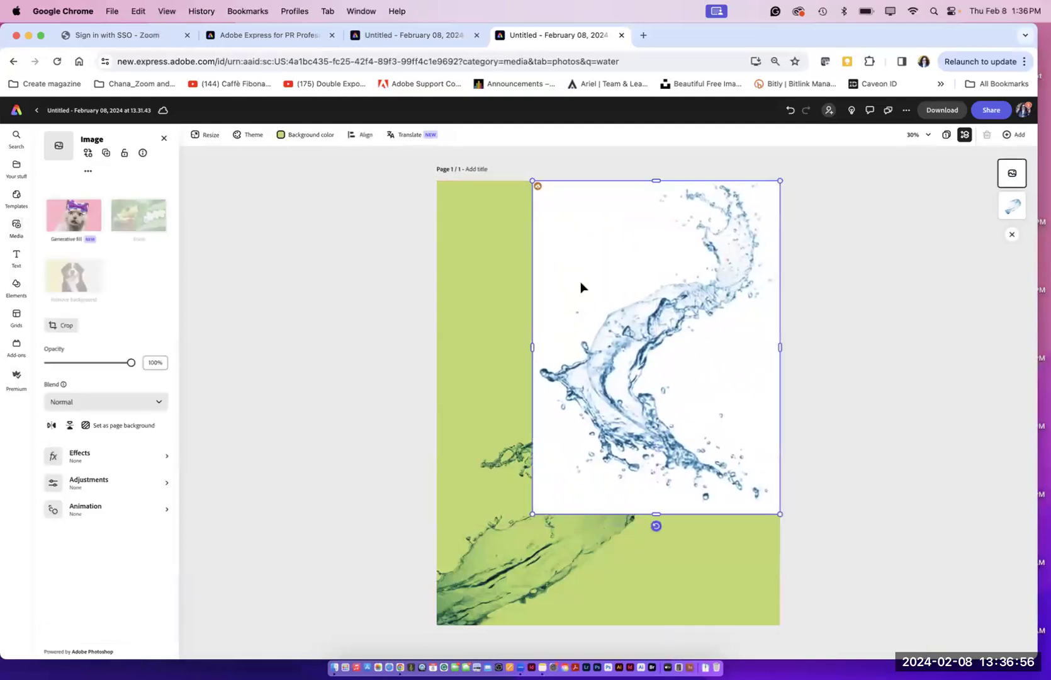
{"action": "left_click", "coordinate": [284, 290]}
{"action": "left_click", "coordinate": [608, 318]}
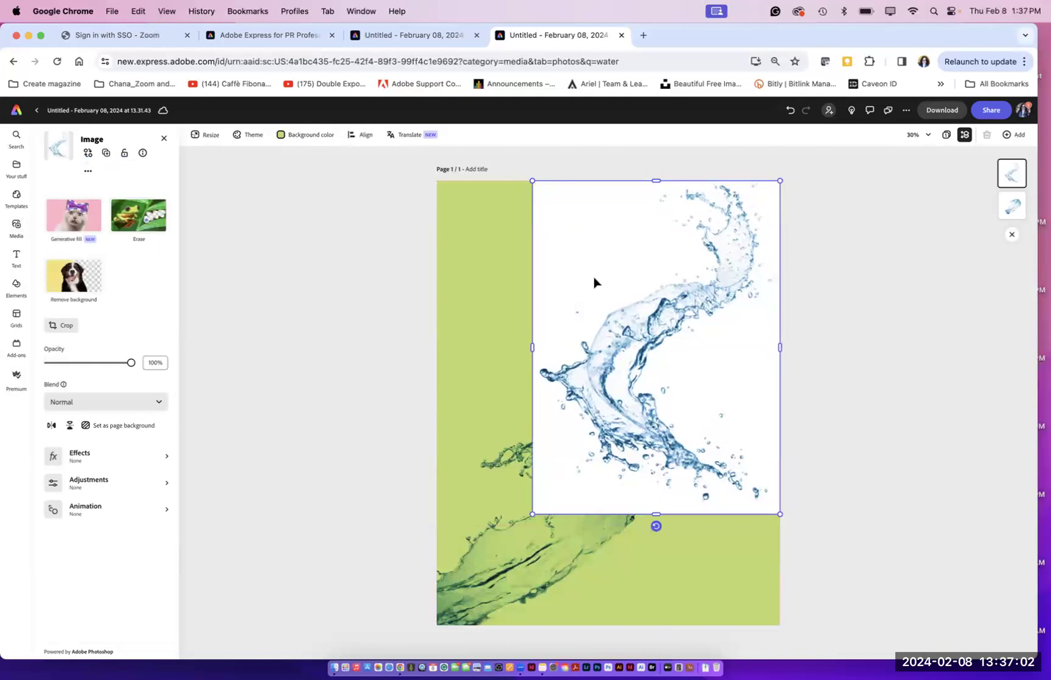
Step: Set the tall splash photo's blend to Multiply and shift it slightly past the flyer's upper-right edges
{"action": "left_click", "coordinate": [114, 403]}
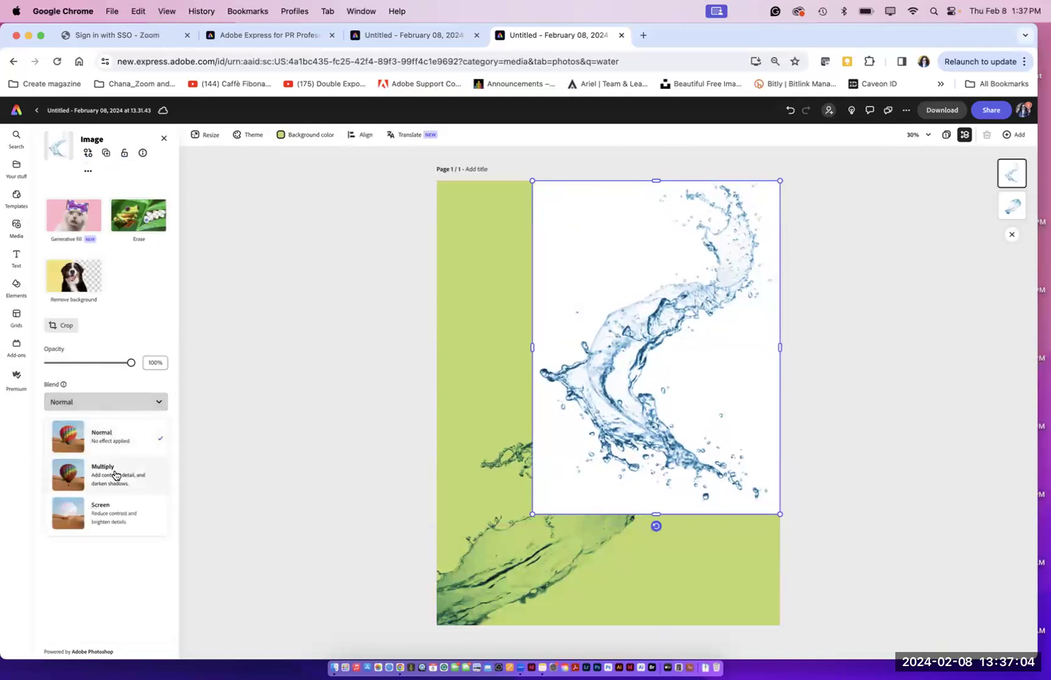
{"action": "left_click", "coordinate": [109, 480]}
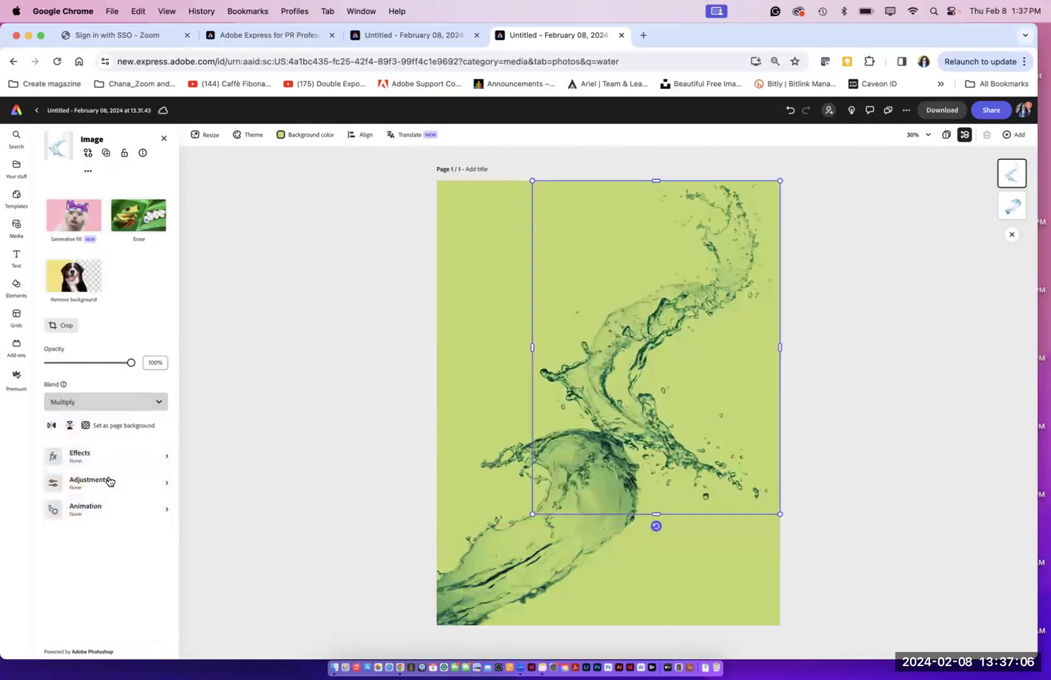
{"action": "mouse_move", "coordinate": [673, 426]}
{"action": "left_mouse_down"}
{"action": "mouse_move", "coordinate": [681, 437]}
{"action": "mouse_move", "coordinate": [689, 423]}
{"action": "left_mouse_up"}
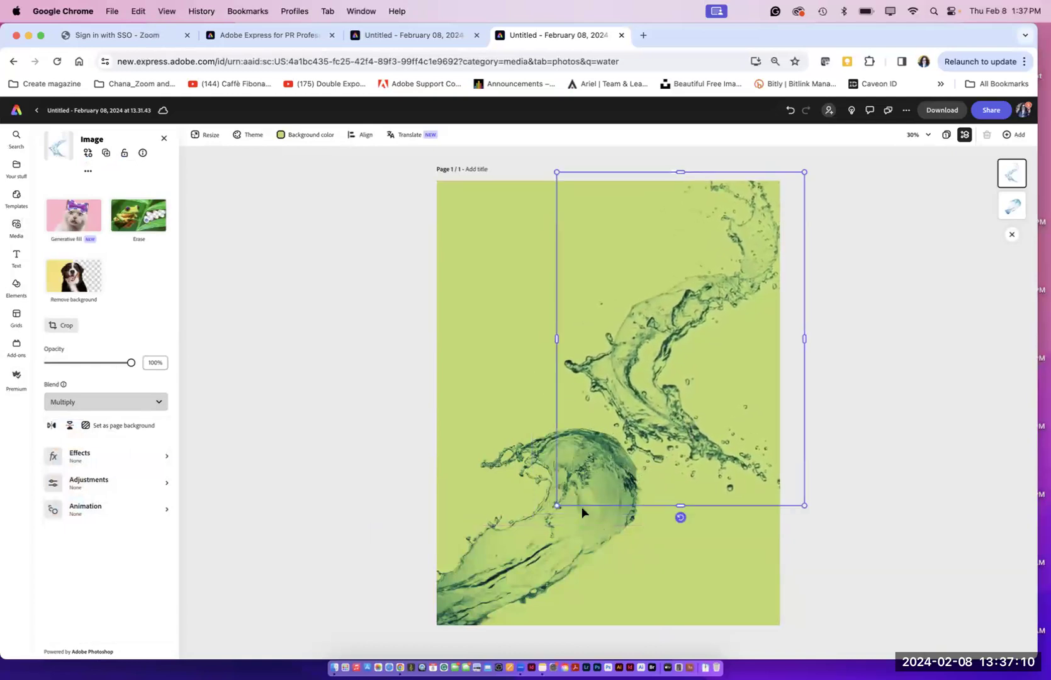
{"action": "left_click", "coordinate": [569, 535]}
{"action": "left_click", "coordinate": [345, 429]}
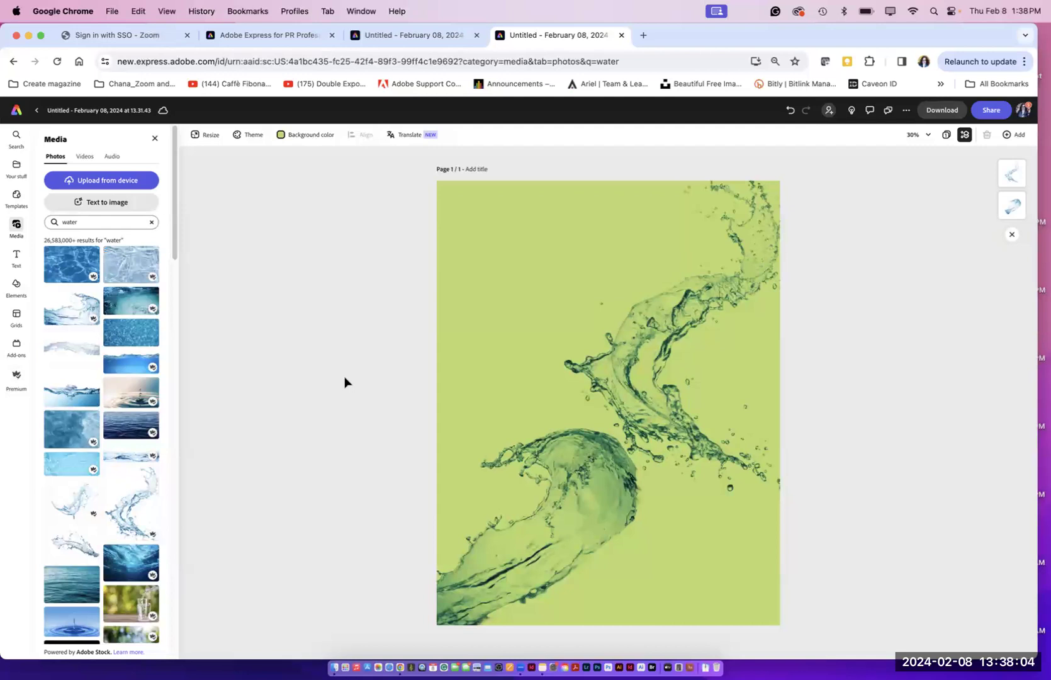
Step: Delete the wave photo from the flyer's lower-left corner, and undo the deletion
{"action": "left_click", "coordinate": [553, 503]}
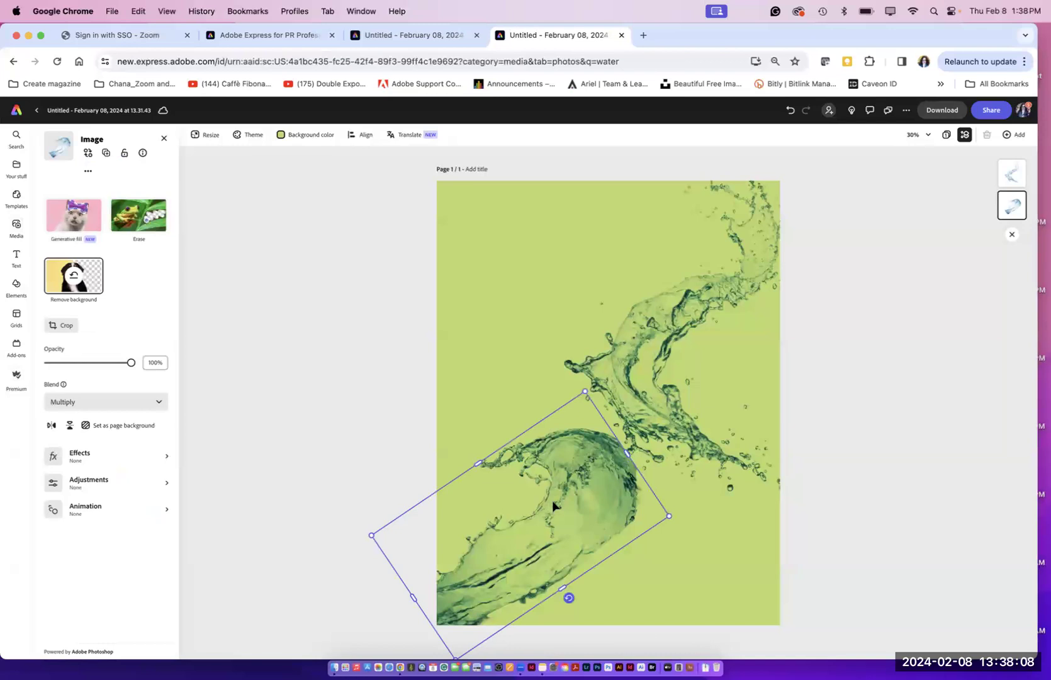
{"action": "key", "text": "Delete"}
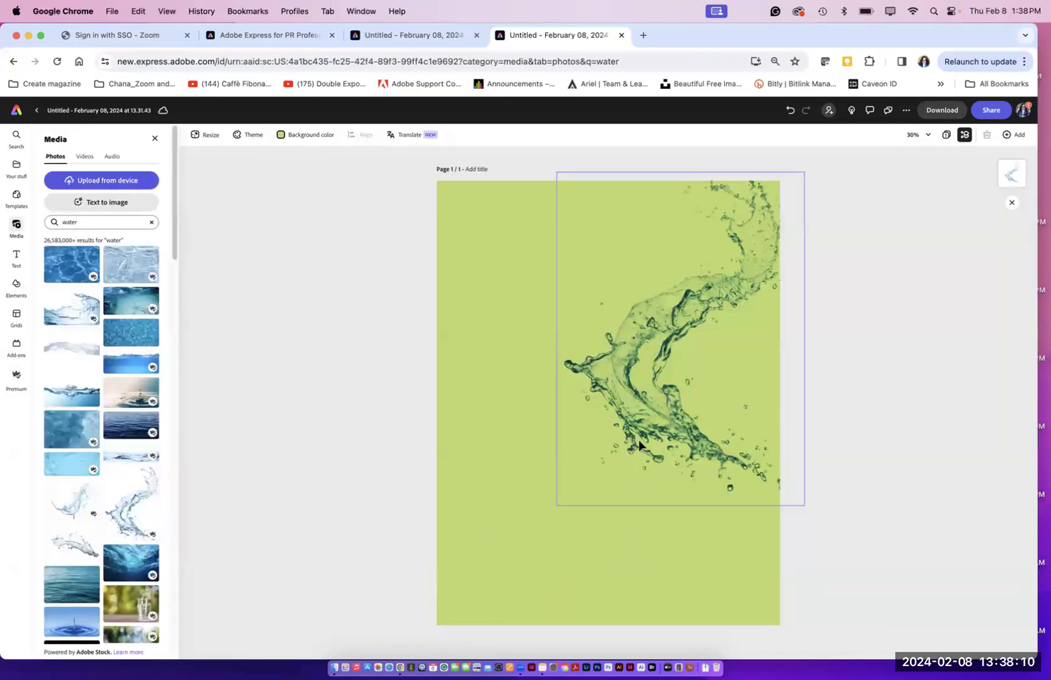
{"action": "key", "text": "super+z"}
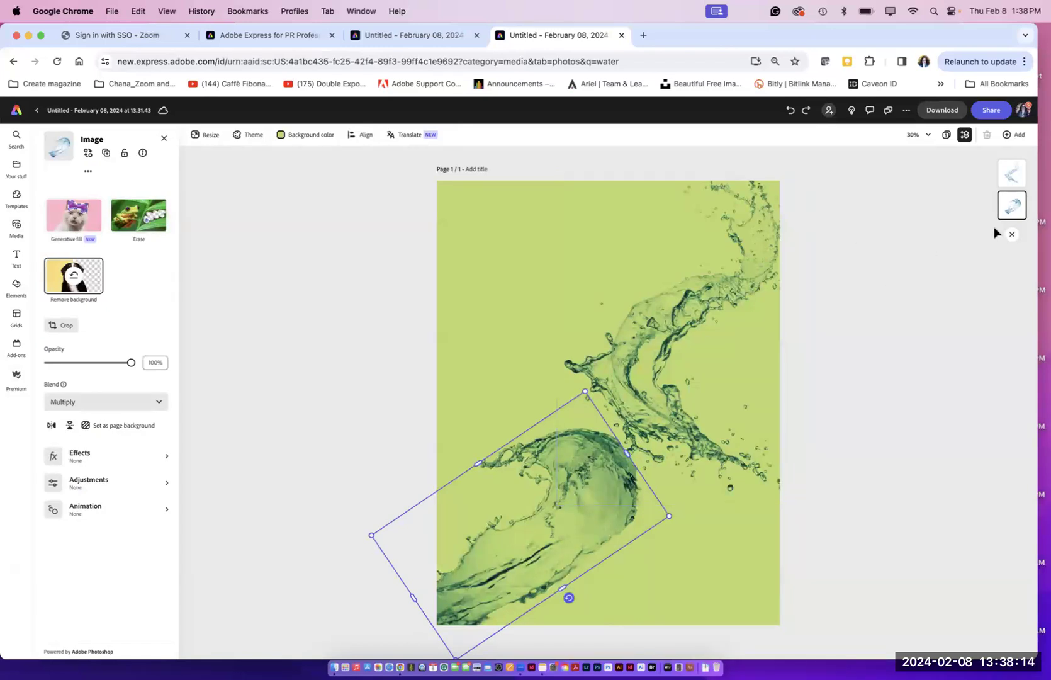
Step: Select the two water photos in turn through their layers, and delete the lower-left wave photo
{"action": "left_click", "coordinate": [1011, 204]}
{"action": "left_click", "coordinate": [1012, 184]}
{"action": "left_click", "coordinate": [1012, 204]}
{"action": "left_click", "coordinate": [142, 153]}
{"action": "key", "text": "Delete"}
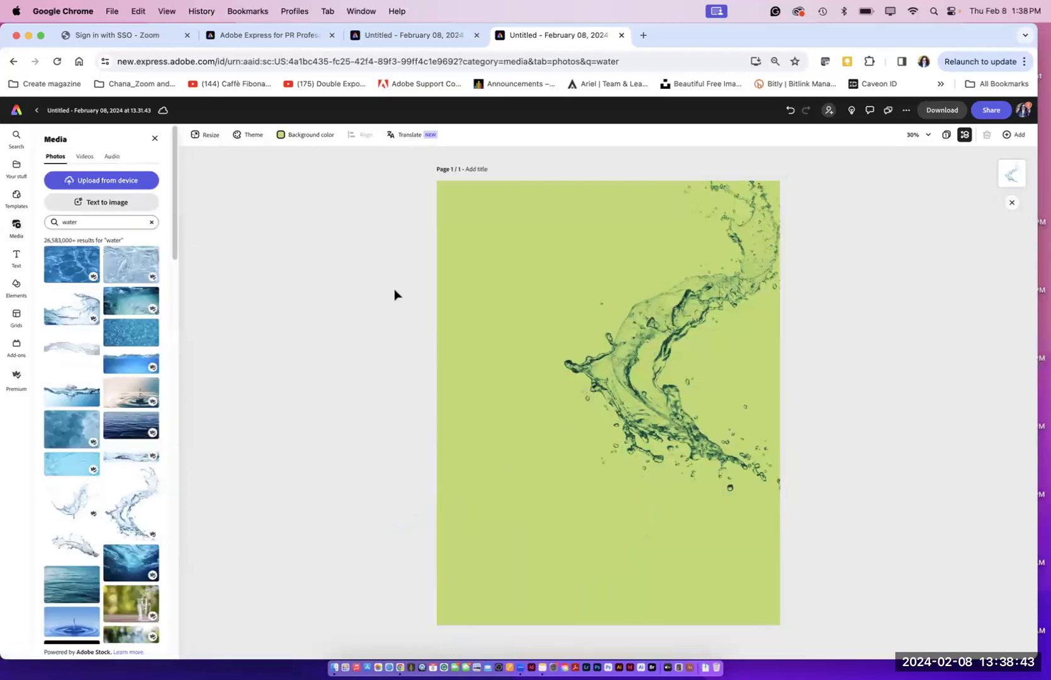
Step: Duplicate the tall splash photo into the flyer's lower-left area and rotate the copy more than a quarter turn
{"action": "left_click", "coordinate": [648, 393]}
{"action": "left_click_drag", "start_coordinate": [633, 395], "coordinate": [496, 513]}
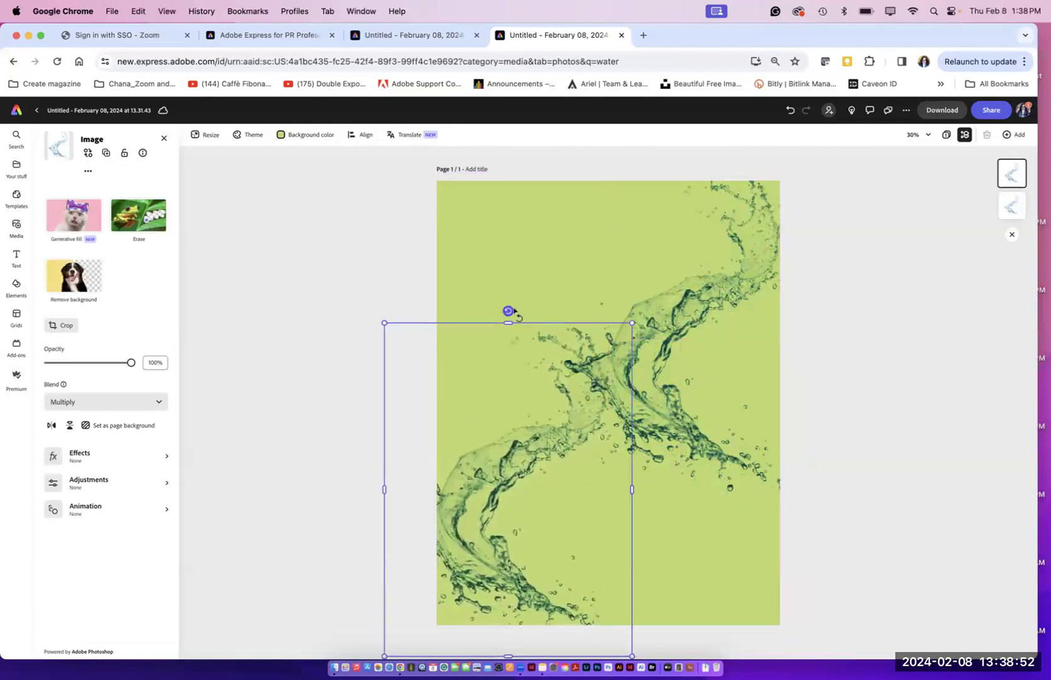
{"action": "left_click_drag", "start_coordinate": [508, 310], "coordinate": [568, 535]}
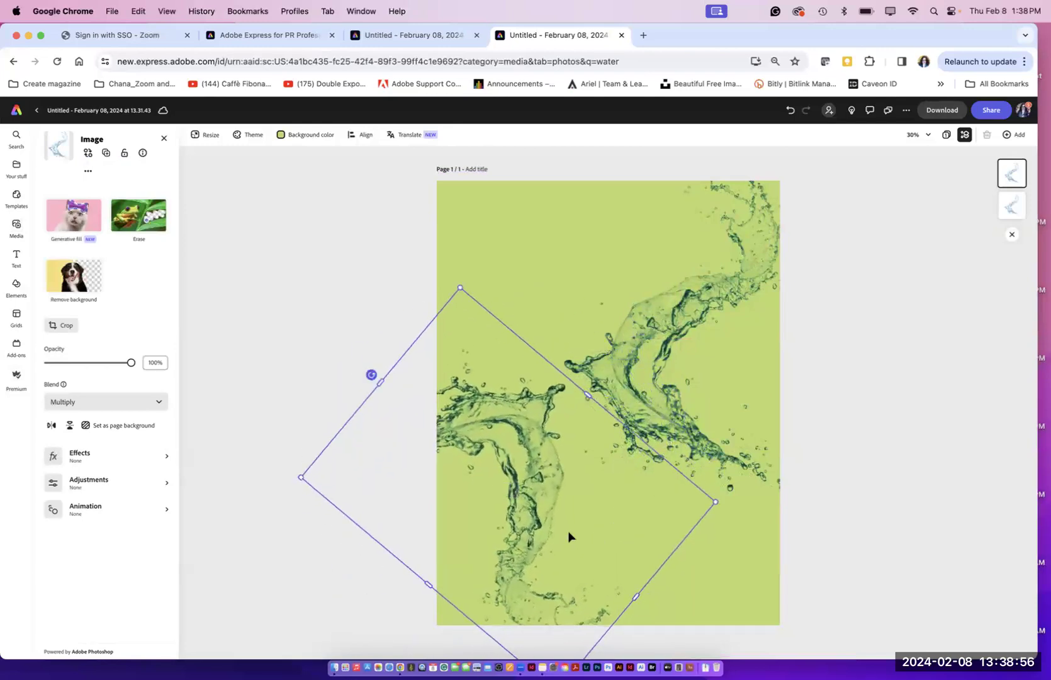
{"action": "left_click", "coordinate": [869, 459]}
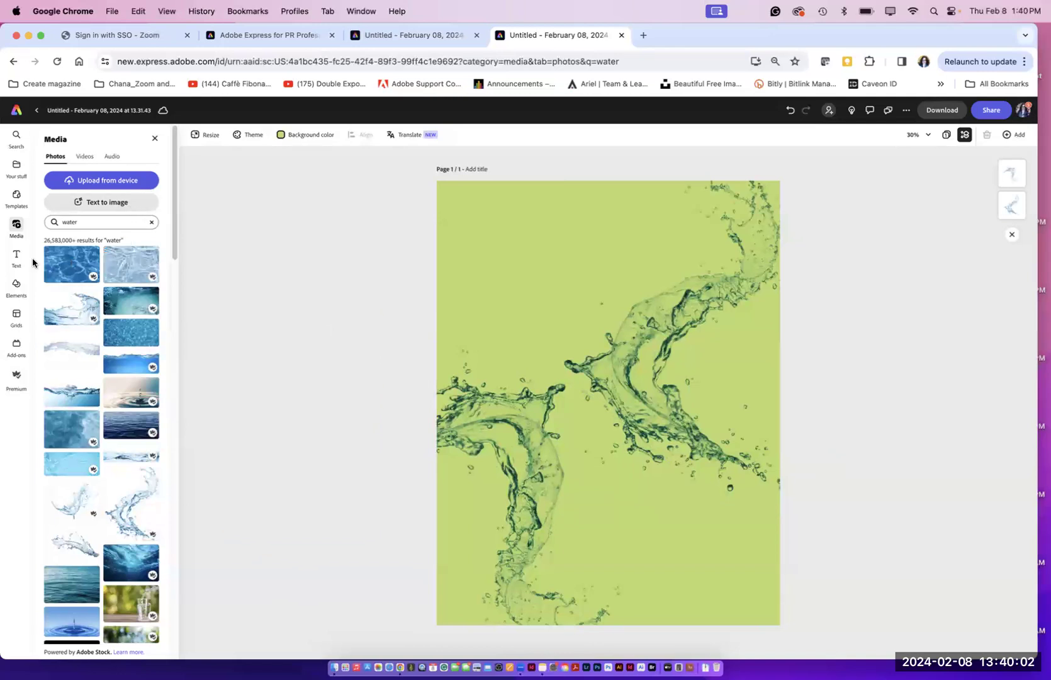
Step: Browse the ready-made text templates, from signs and labels down to paragraphs
{"action": "left_click", "coordinate": [13, 256]}
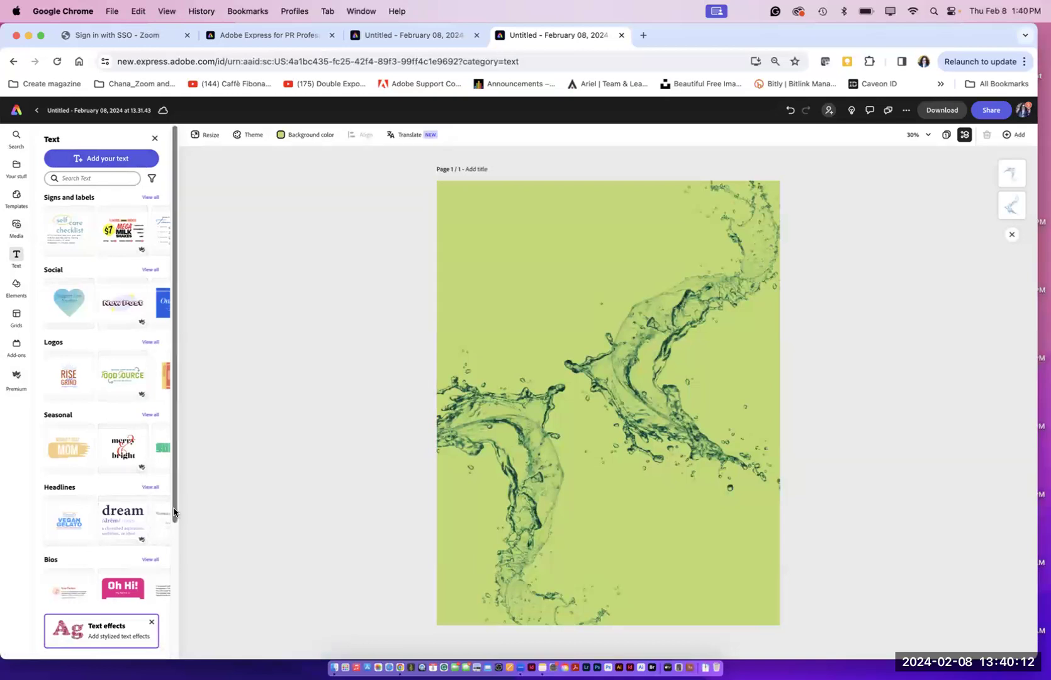
{"action": "left_click_drag", "start_coordinate": [171, 511], "coordinate": [141, 623]}
{"action": "scroll", "coordinate": [140, 623], "scroll_direction": "down", "scroll_amount": 2}
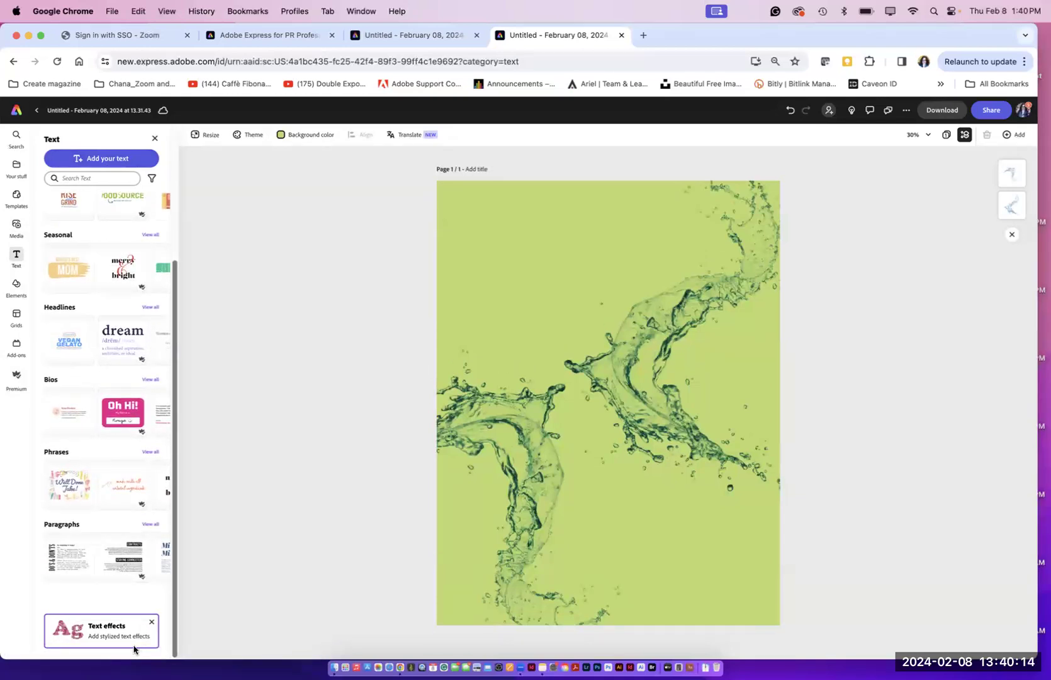
{"action": "scroll", "coordinate": [149, 568], "scroll_direction": "up", "scroll_amount": 4}
{"action": "scroll", "coordinate": [149, 568], "scroll_direction": "up", "scroll_amount": 3}
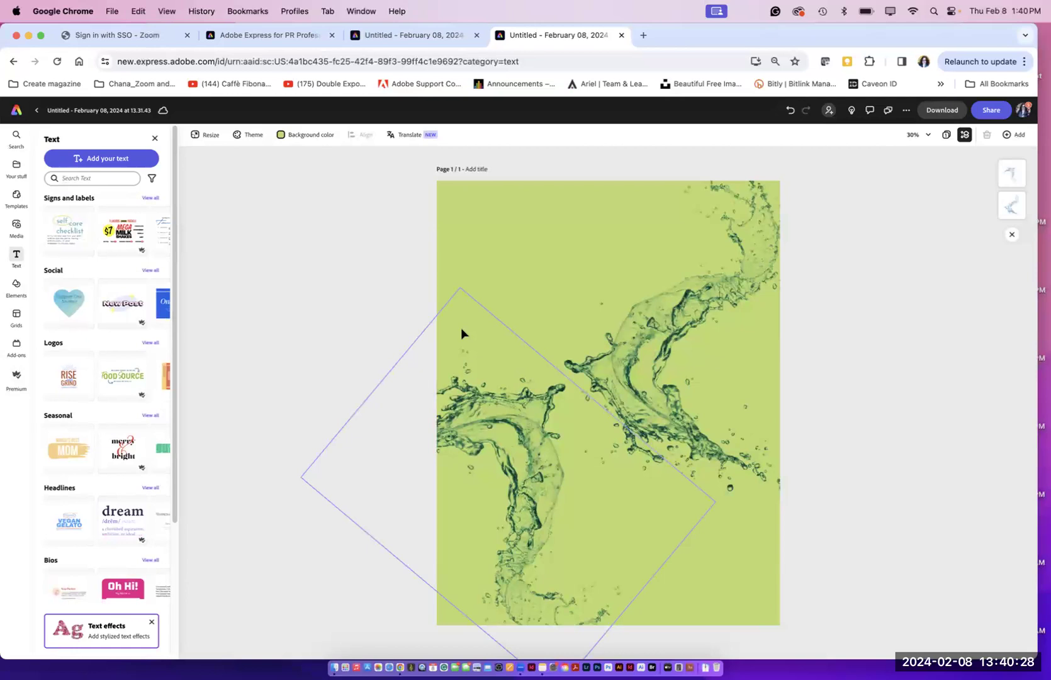
Step: Group the two splash photos and lock the group in place
{"action": "left_click", "coordinate": [683, 334]}
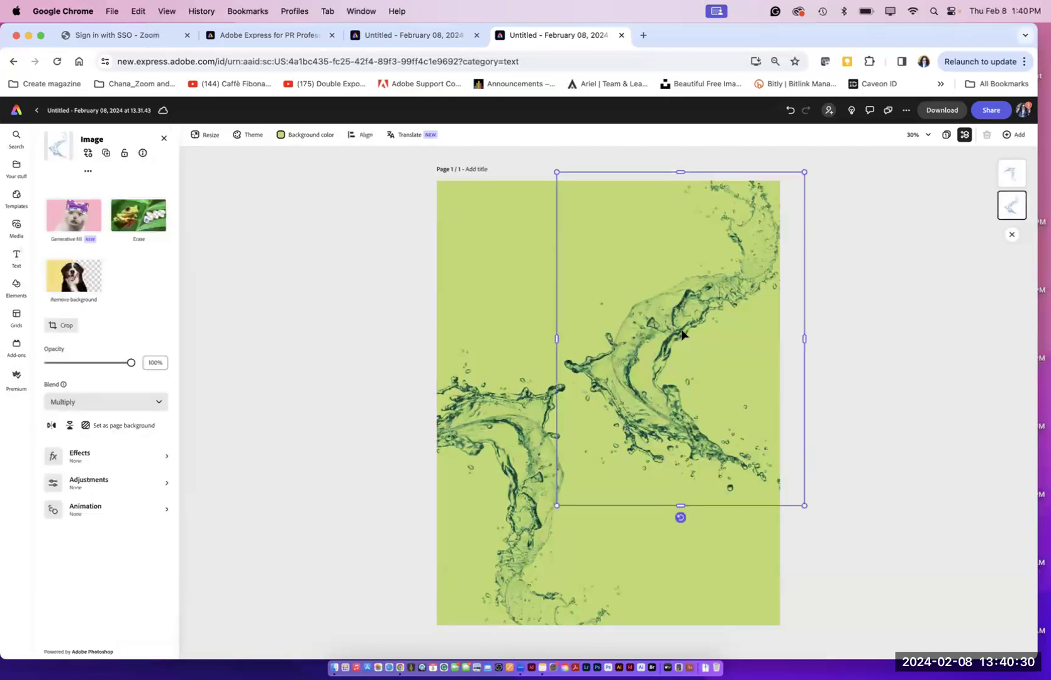
{"action": "left_click", "coordinate": [513, 527], "text": "shift"}
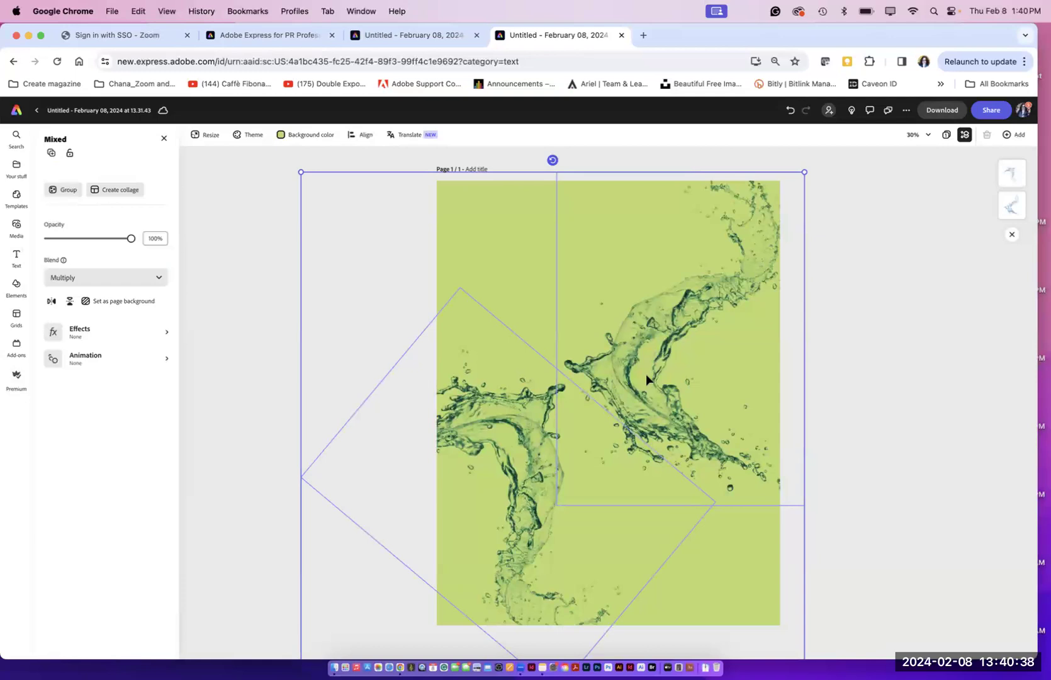
{"action": "key", "text": "super+g"}
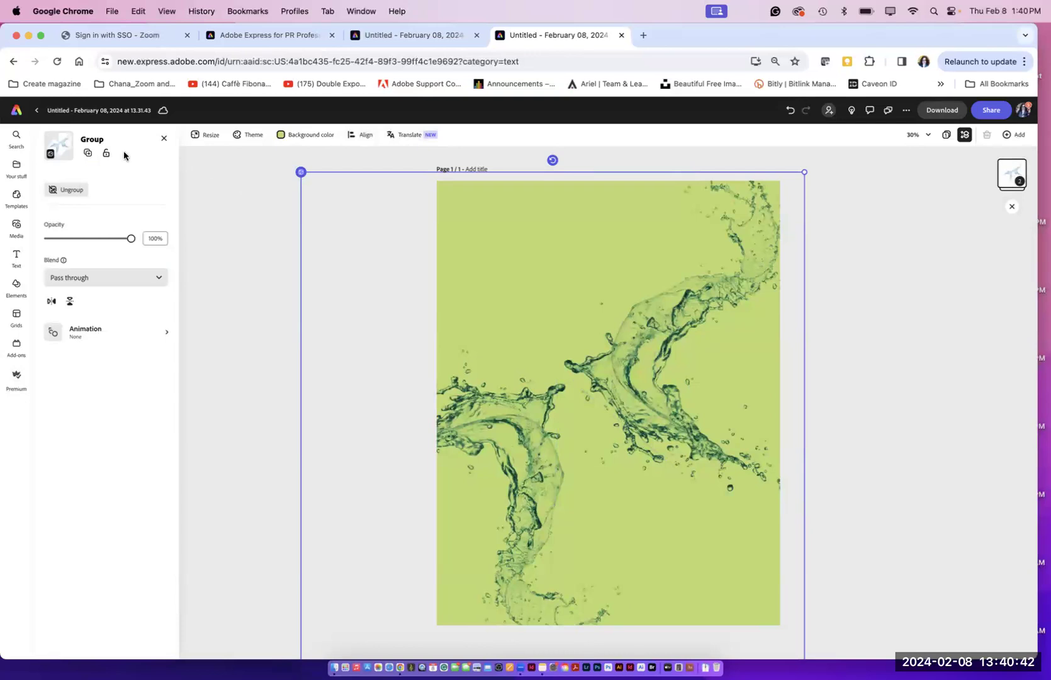
{"action": "left_click", "coordinate": [107, 153]}
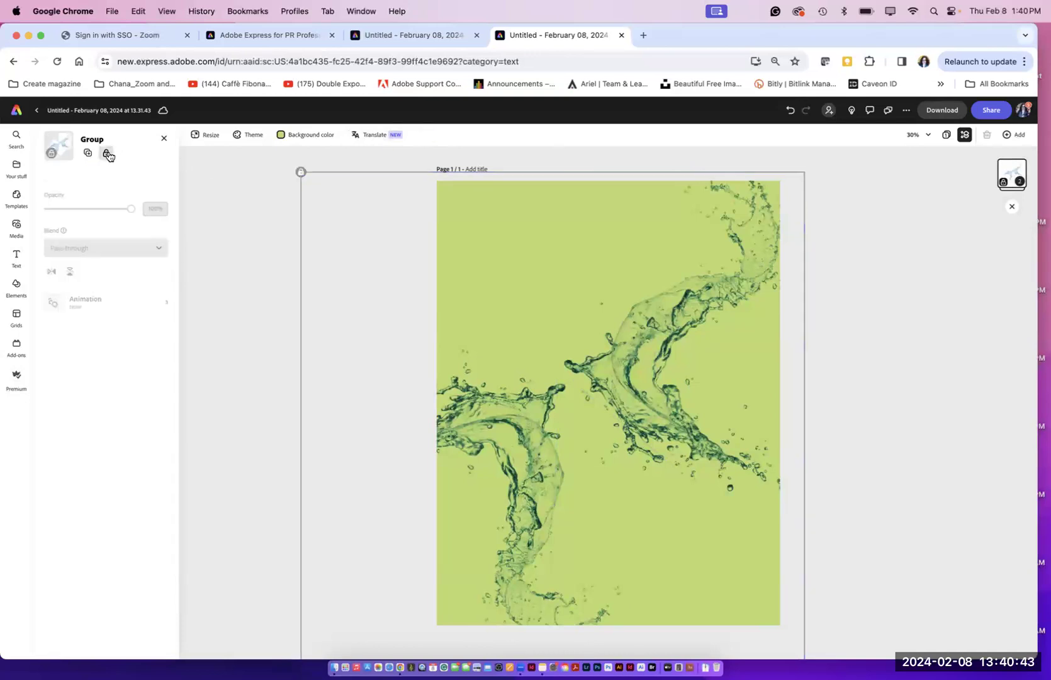
{"action": "left_click", "coordinate": [962, 334]}
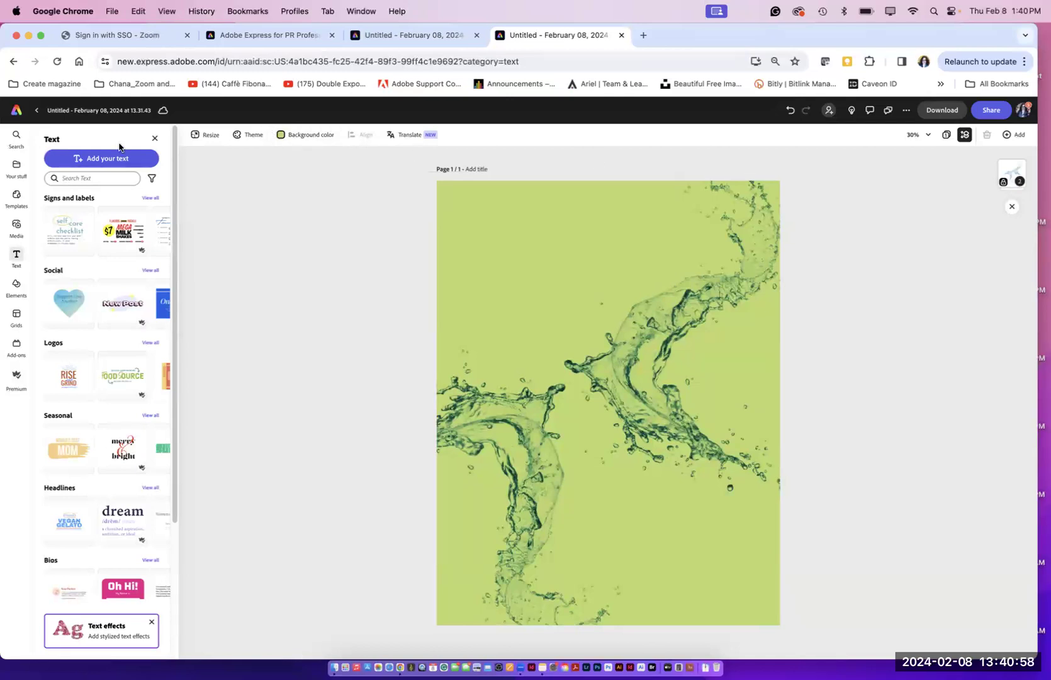
Step: Add a new text box to the middle of the flyer and enlarge it to font size 583
{"action": "left_click", "coordinate": [108, 160]}
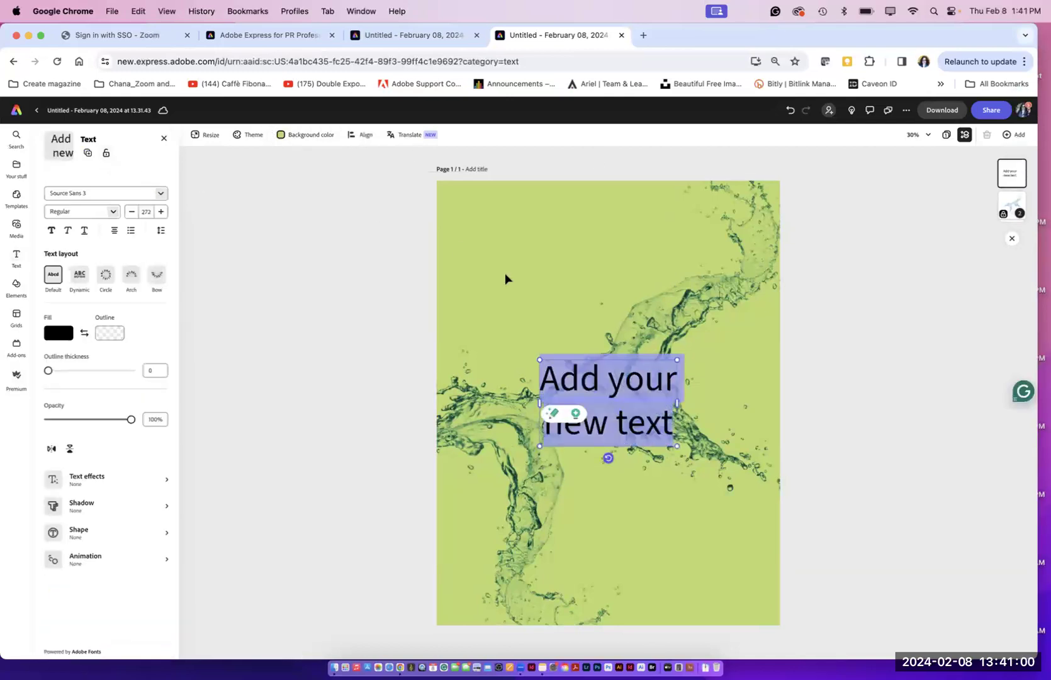
{"action": "left_click_drag", "start_coordinate": [539, 360], "coordinate": [435, 298]}
{"action": "left_click_drag", "start_coordinate": [676, 446], "coordinate": [735, 483]}
Step: Replace the placeholder text with "Grand Opening", one word per line
{"action": "double_click", "coordinate": [646, 366]}
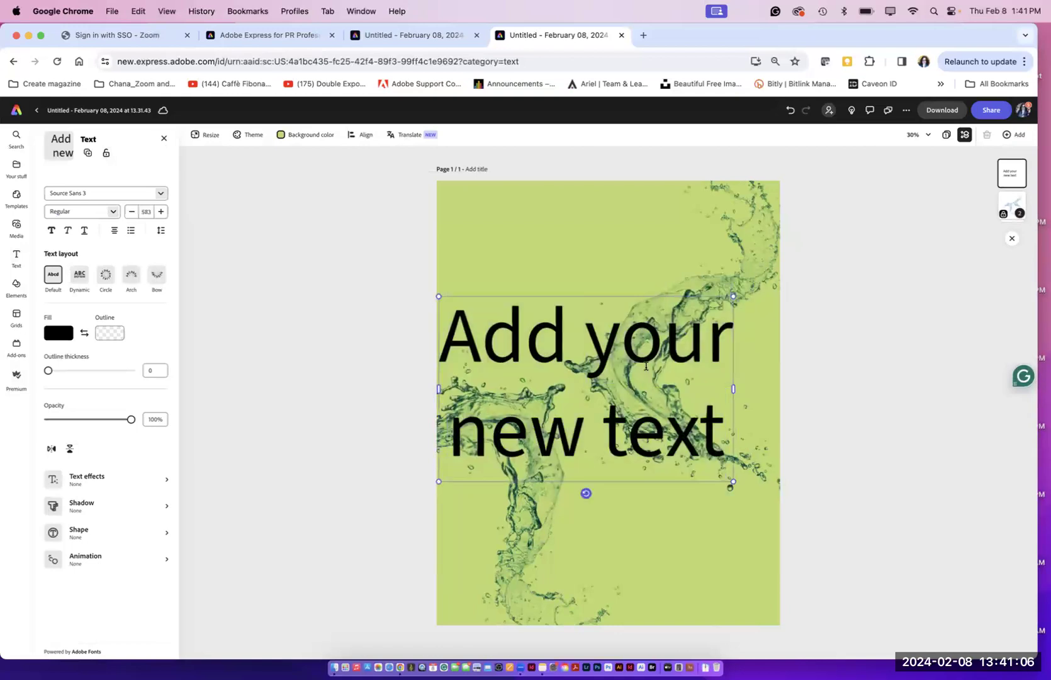
{"action": "double_click", "coordinate": [646, 366]}
{"action": "key", "text": "super+a"}
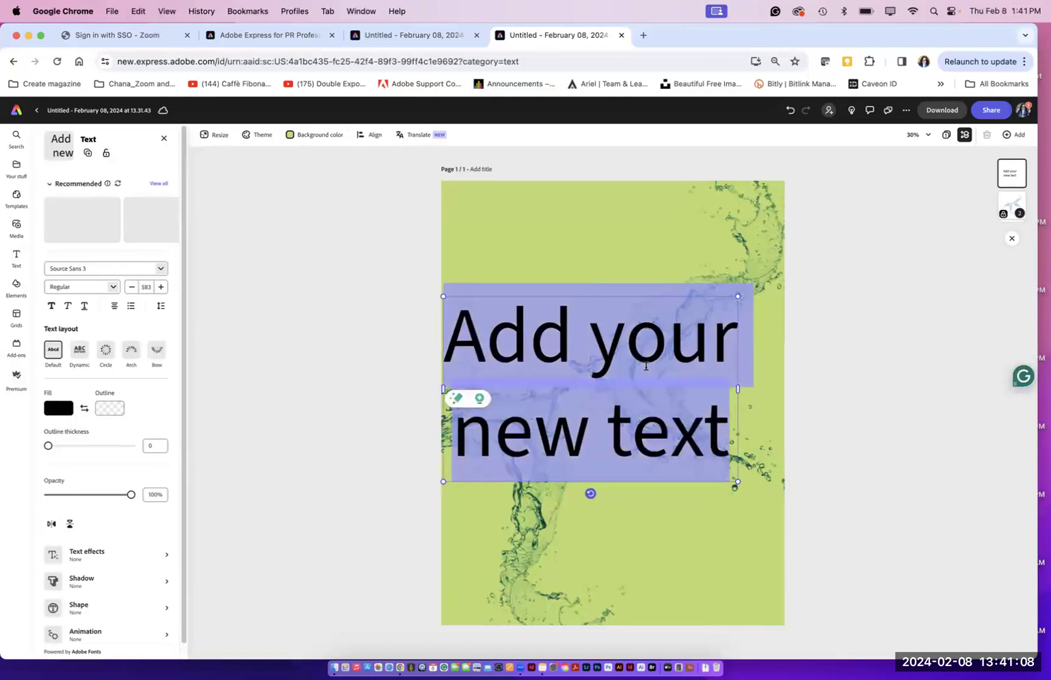
{"action": "type", "text": "Grand"}
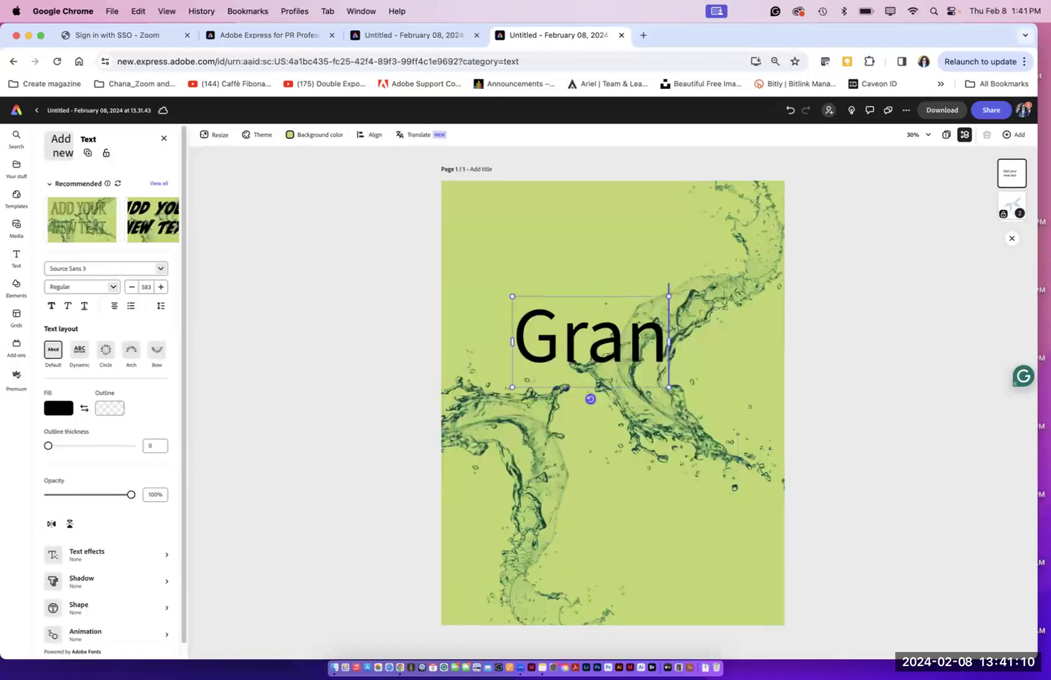
{"action": "key", "text": "Return"}
{"action": "type", "text": "Opening"}
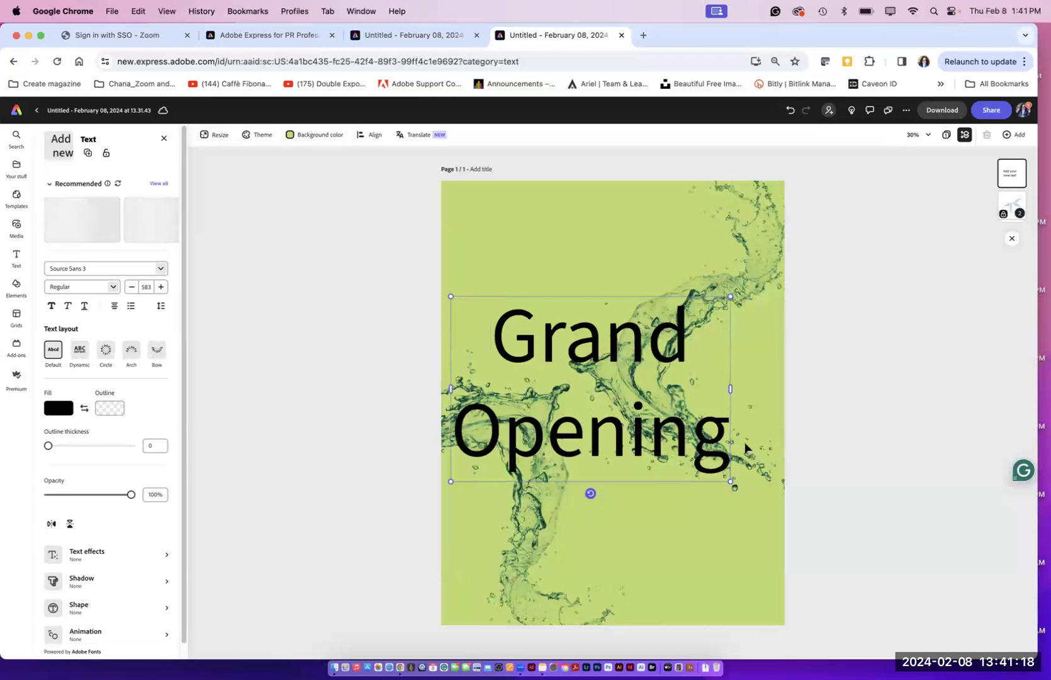
Step: Try the recommended fonts CCBiffBamBoom, Discourse Middle Heavy and DeLittle Chromatic on the "Grand Opening" text
{"action": "key", "text": "super+a"}
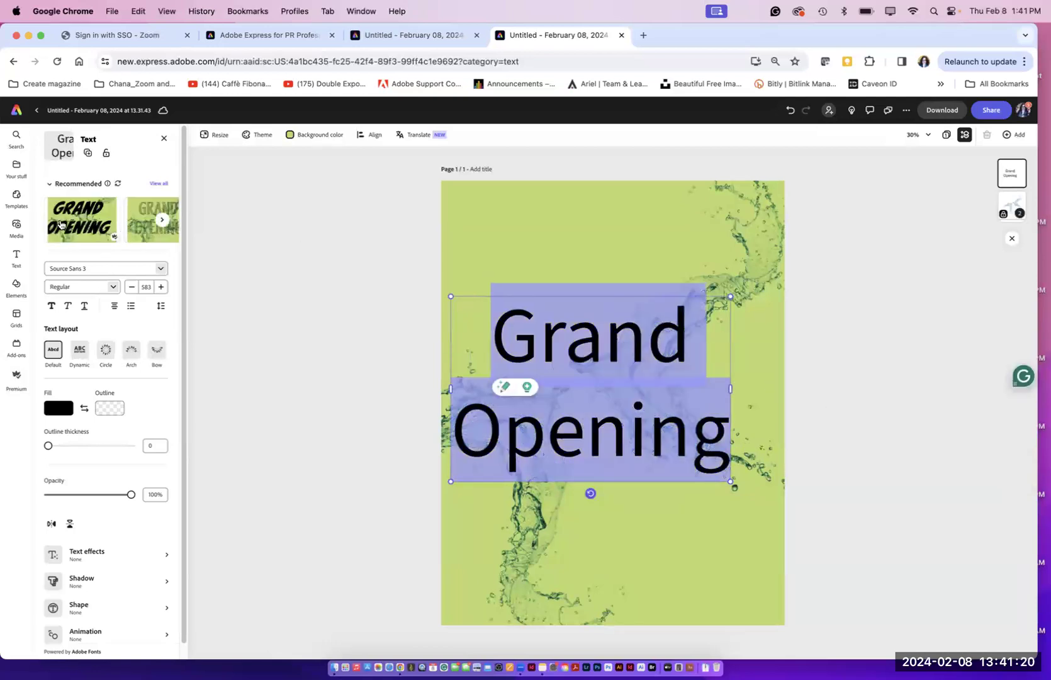
{"action": "left_click", "coordinate": [60, 223]}
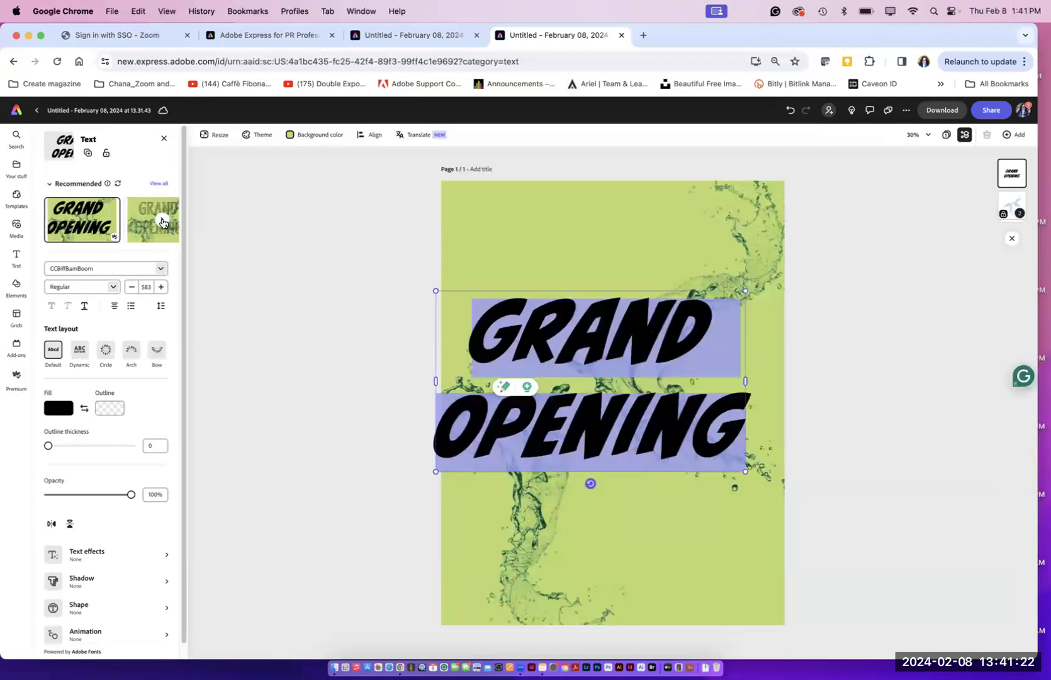
{"action": "left_click", "coordinate": [162, 220]}
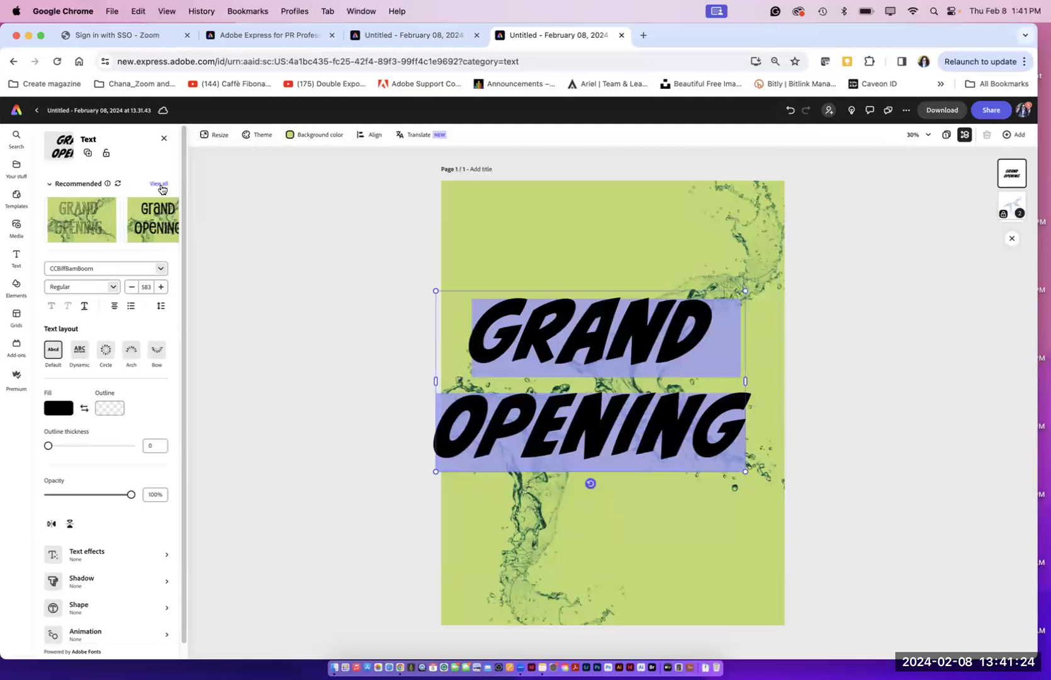
{"action": "left_click", "coordinate": [159, 184]}
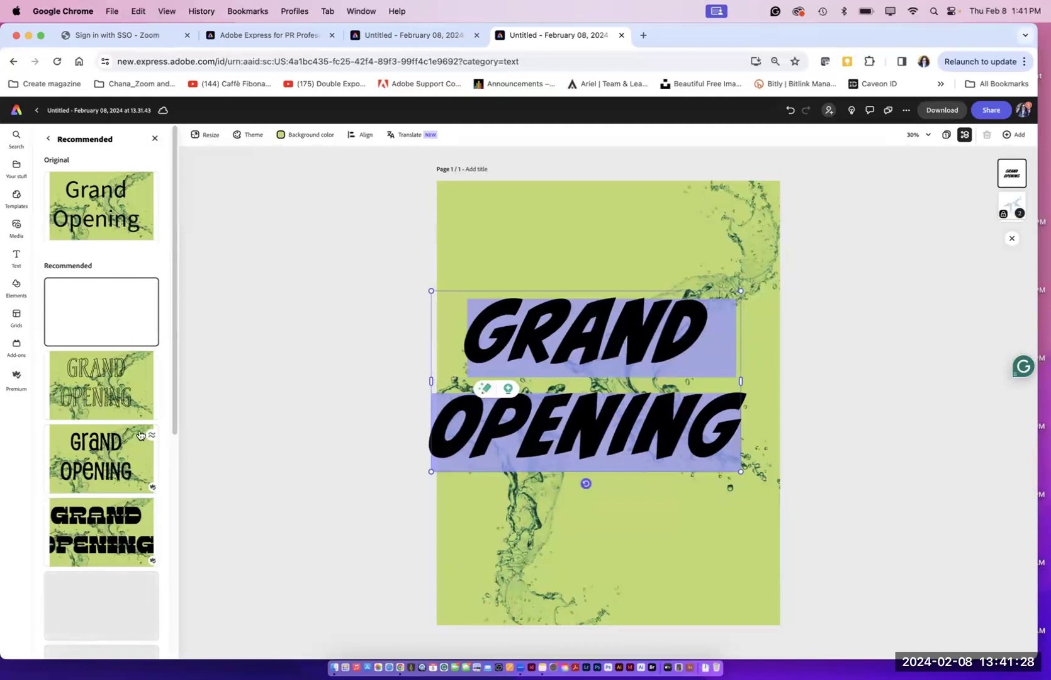
{"action": "left_click_drag", "start_coordinate": [174, 421], "coordinate": [173, 525]}
{"action": "left_click", "coordinate": [101, 368]}
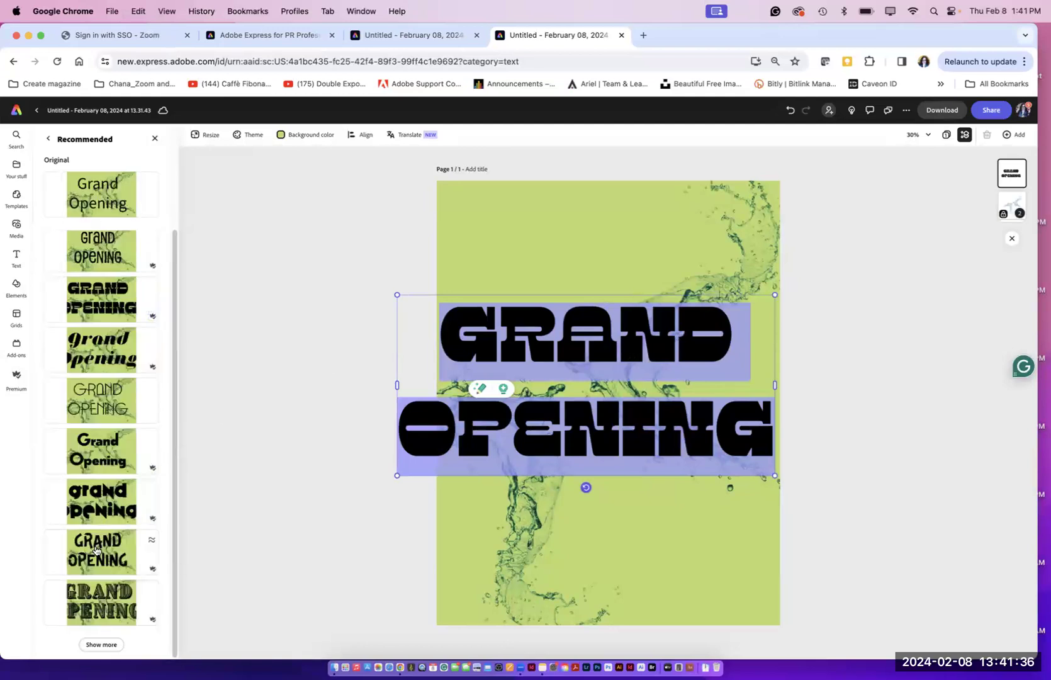
{"action": "left_click", "coordinate": [94, 550]}
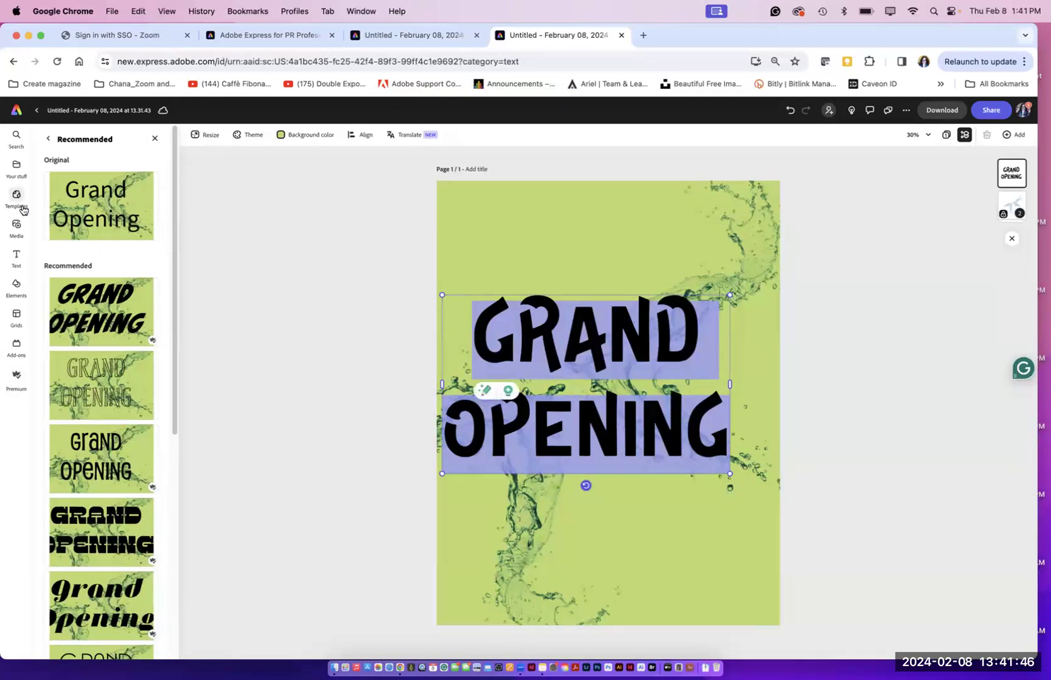
{"action": "mouse_move", "coordinate": [22, 208]}
{"action": "left_click", "coordinate": [155, 143]}
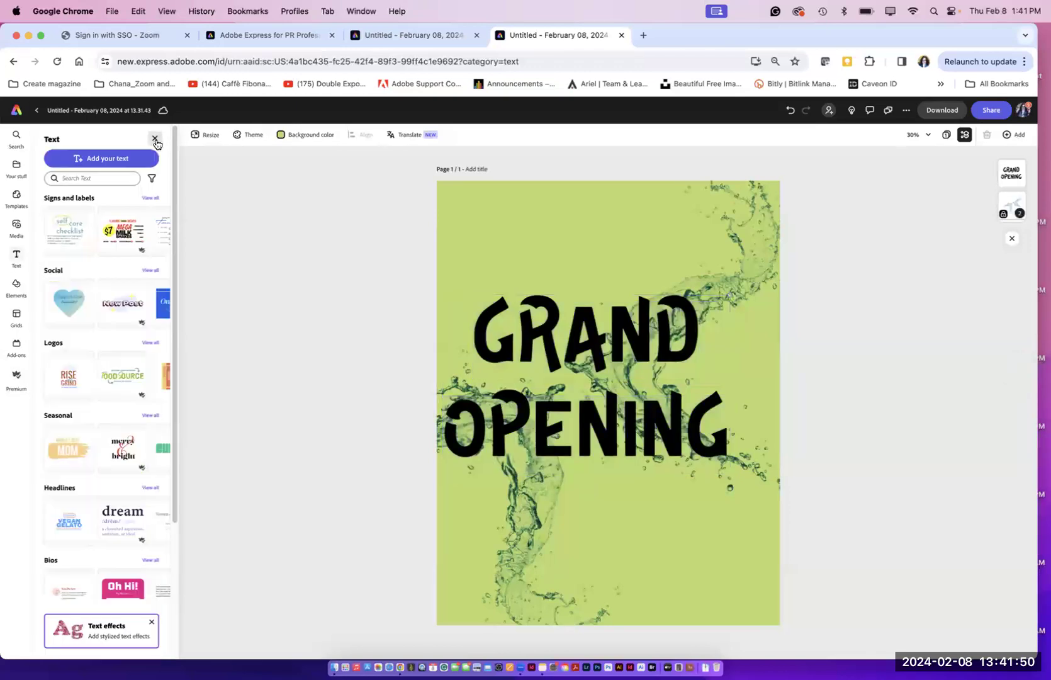
Step: Move the "Grand Opening" text from the middle up to the upper part of the flyer
{"action": "left_click", "coordinate": [532, 353]}
{"action": "left_click_drag", "start_coordinate": [532, 354], "coordinate": [544, 257]}
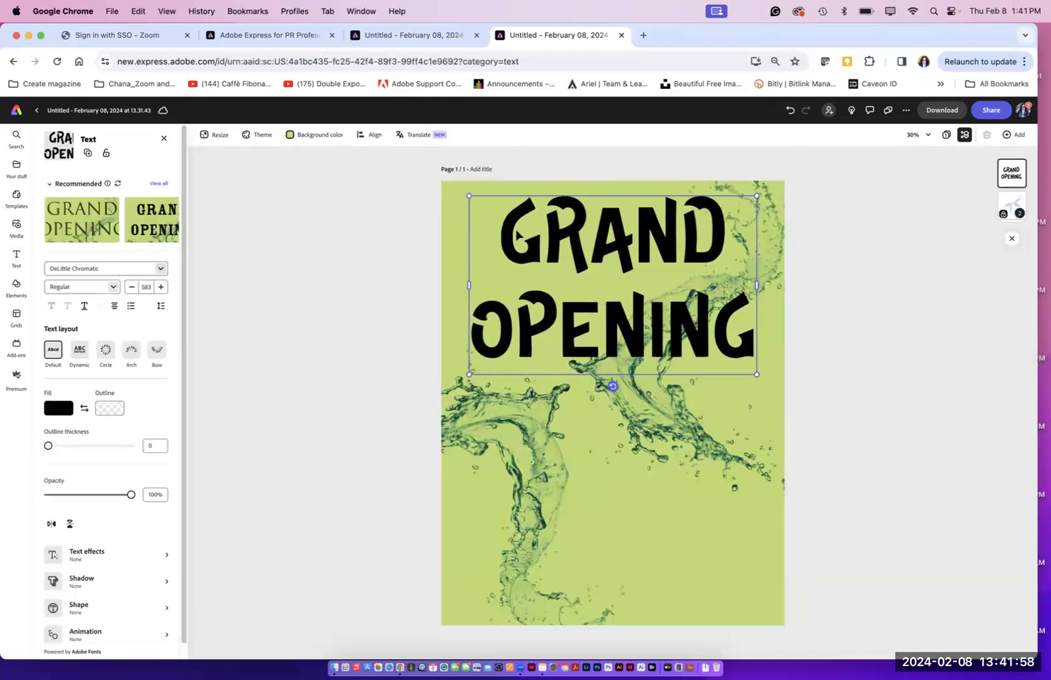
Step: Set the font of the whole "Grand Opening" text to CCBiffBamBoom Regular from the recently used fonts
{"action": "left_click", "coordinate": [516, 234]}
{"action": "double_click", "coordinate": [516, 230]}
{"action": "left_click", "coordinate": [516, 229]}
{"action": "double_click", "coordinate": [516, 229]}
{"action": "key", "text": "super+a"}
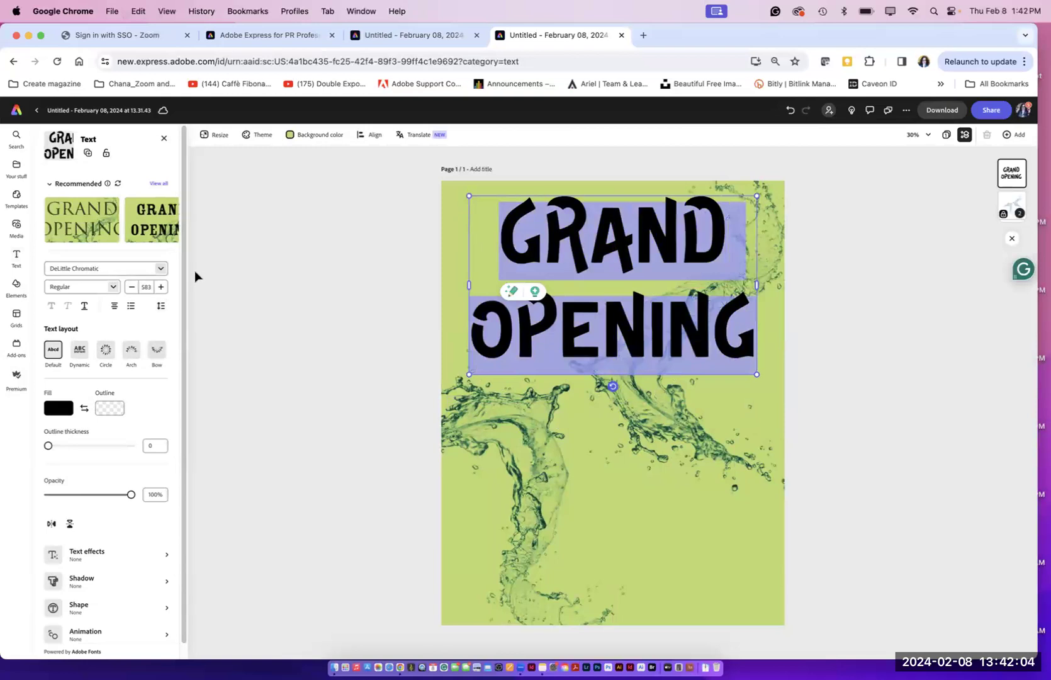
{"action": "left_click", "coordinate": [162, 270]}
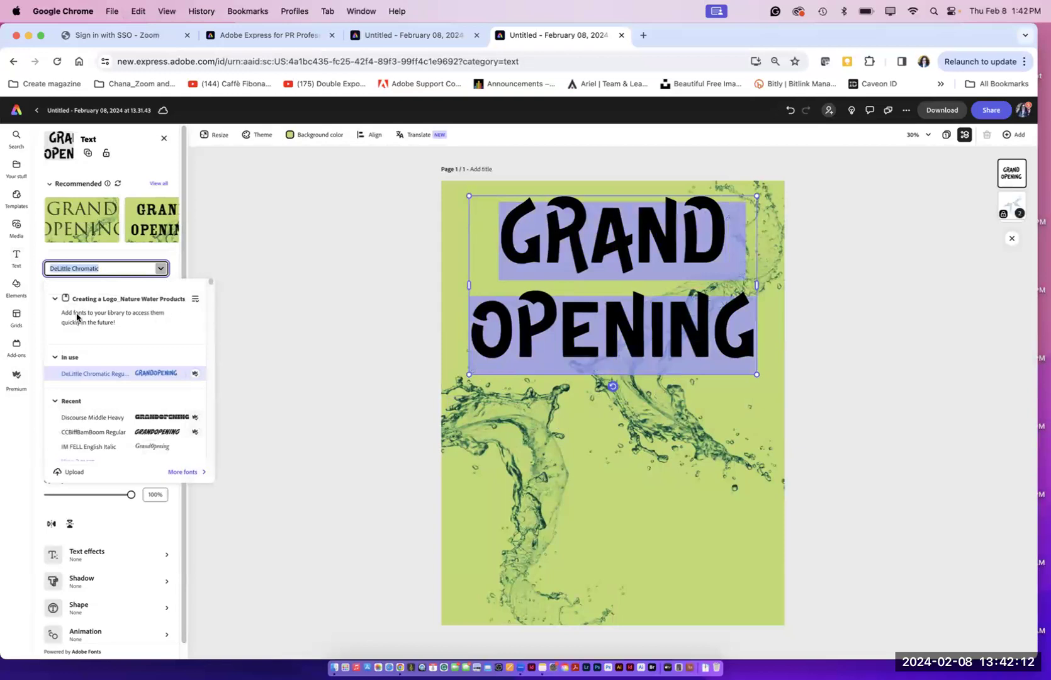
{"action": "left_click", "coordinate": [195, 299]}
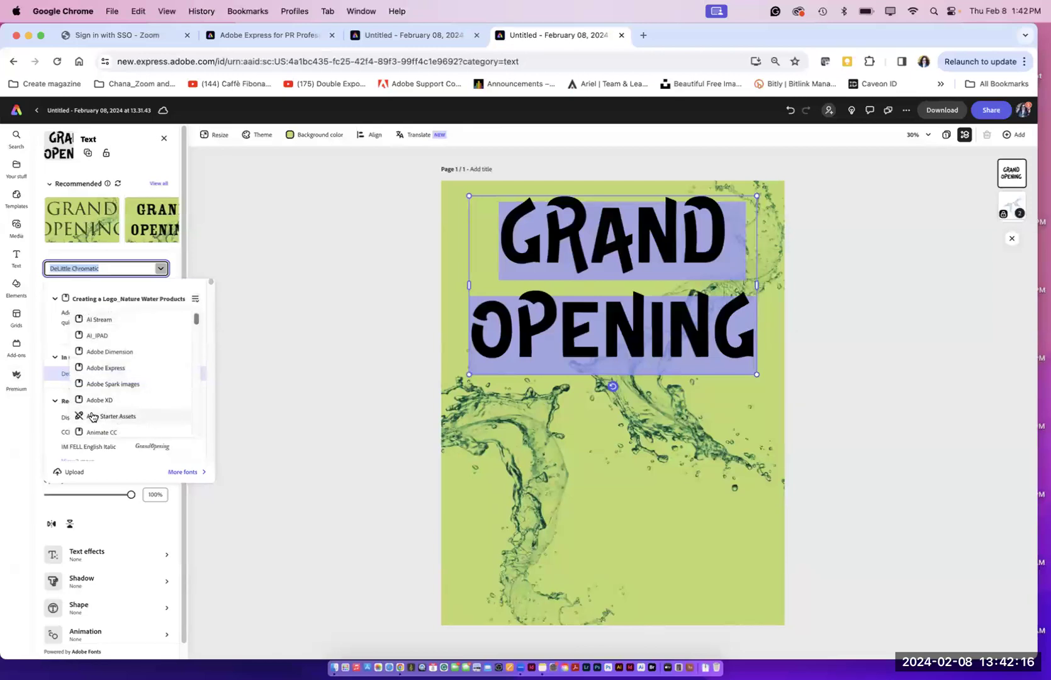
{"action": "left_click", "coordinate": [124, 306]}
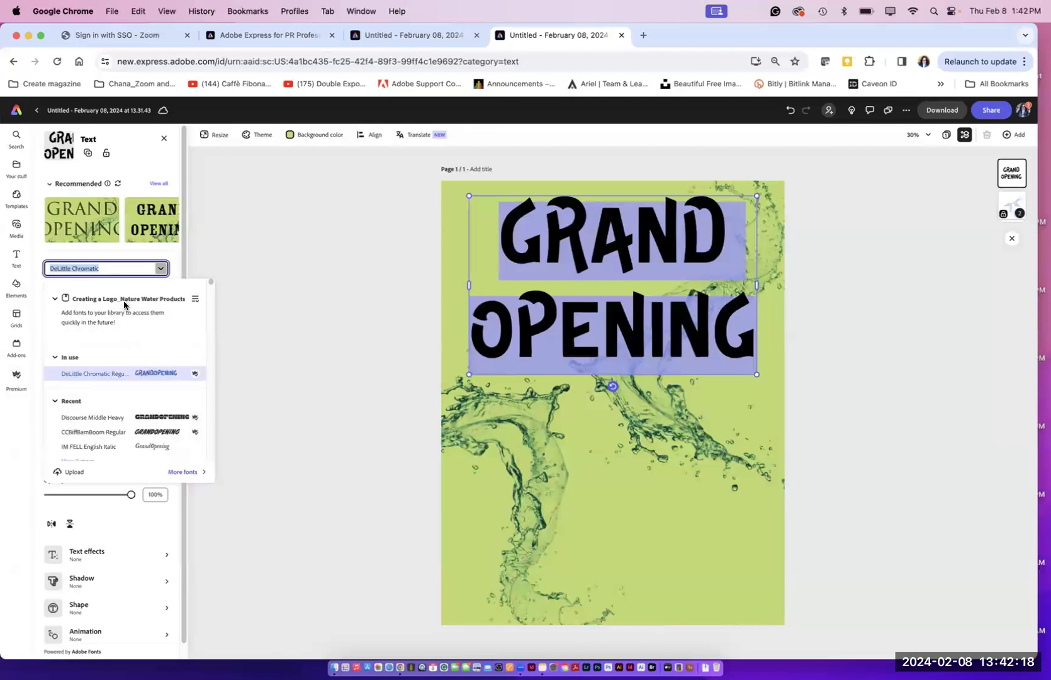
{"action": "scroll", "coordinate": [124, 308], "scroll_direction": "down", "scroll_amount": 1}
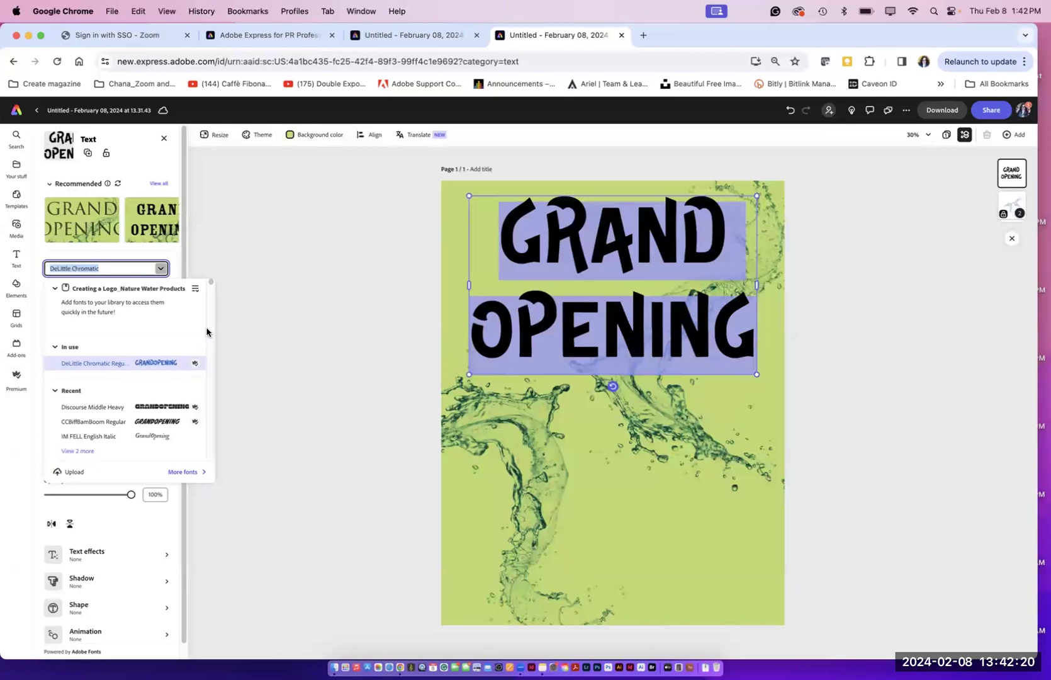
{"action": "left_click", "coordinate": [156, 422]}
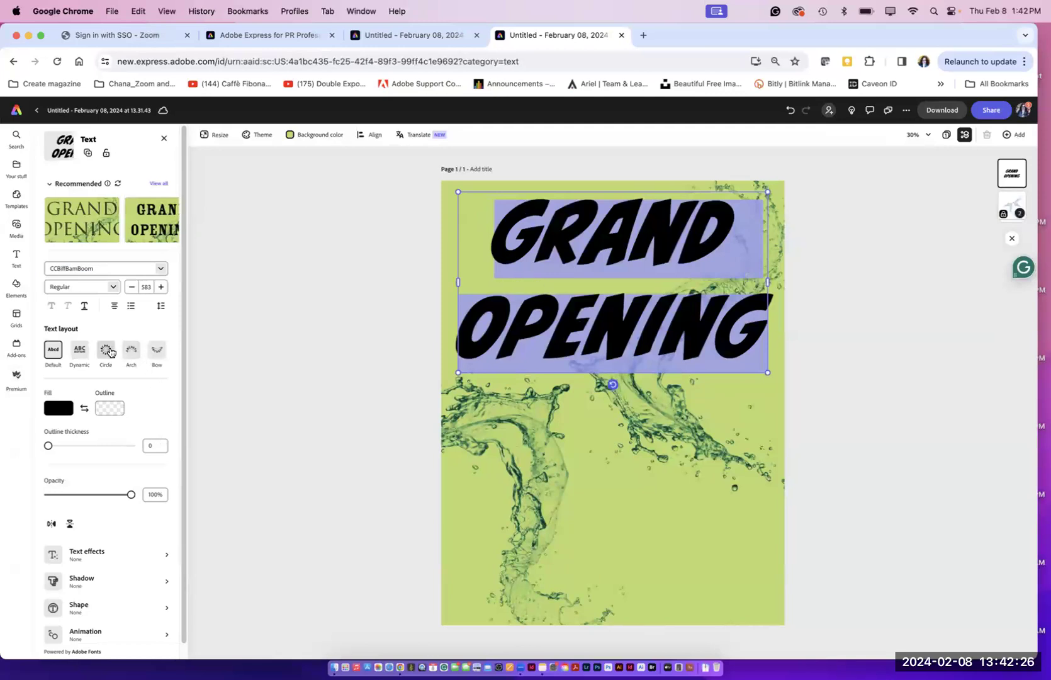
Step: Try the Circle, Arch, Bow and Dynamic text layouts on the title and return it to the Default layout
{"action": "left_click", "coordinate": [107, 350]}
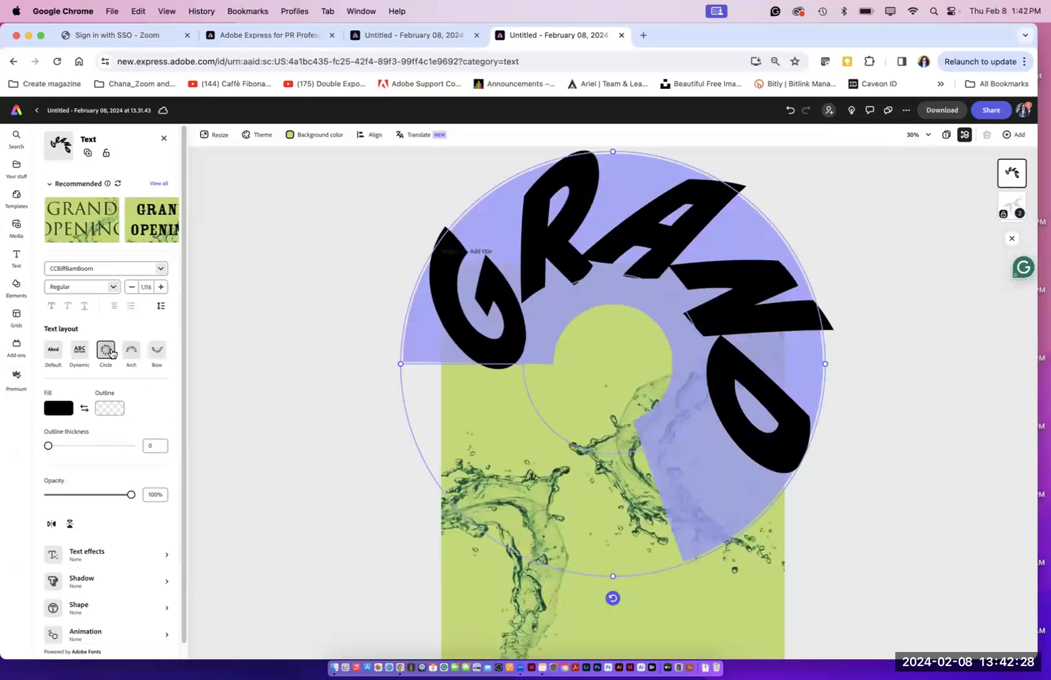
{"action": "left_click", "coordinate": [131, 351]}
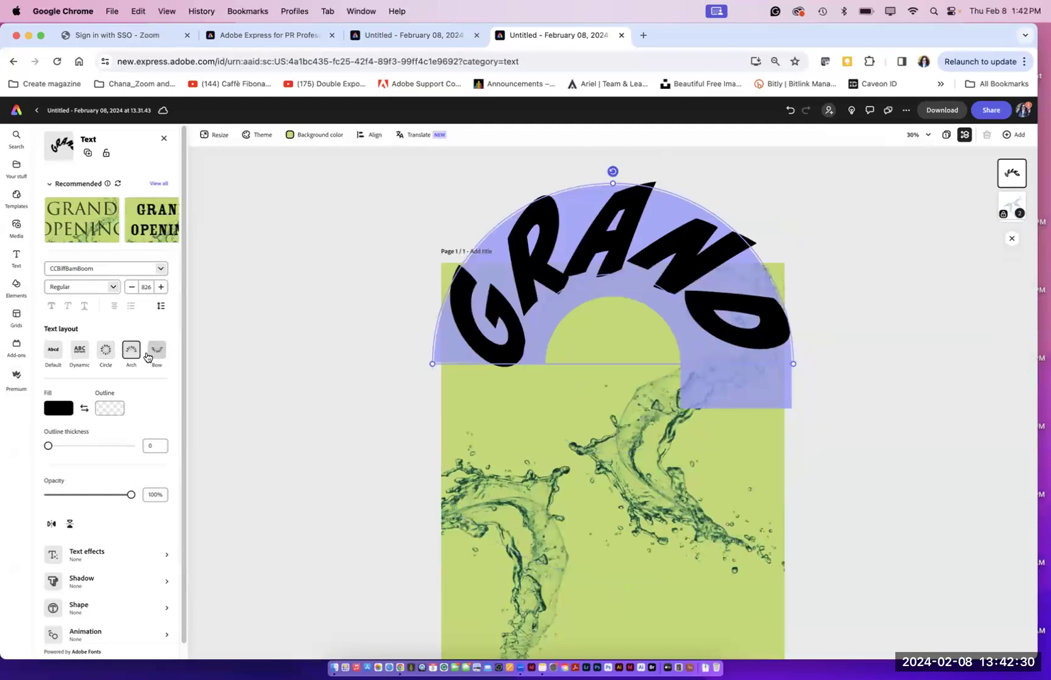
{"action": "left_click", "coordinate": [150, 354]}
{"action": "left_click", "coordinate": [54, 352]}
{"action": "left_click", "coordinate": [79, 352]}
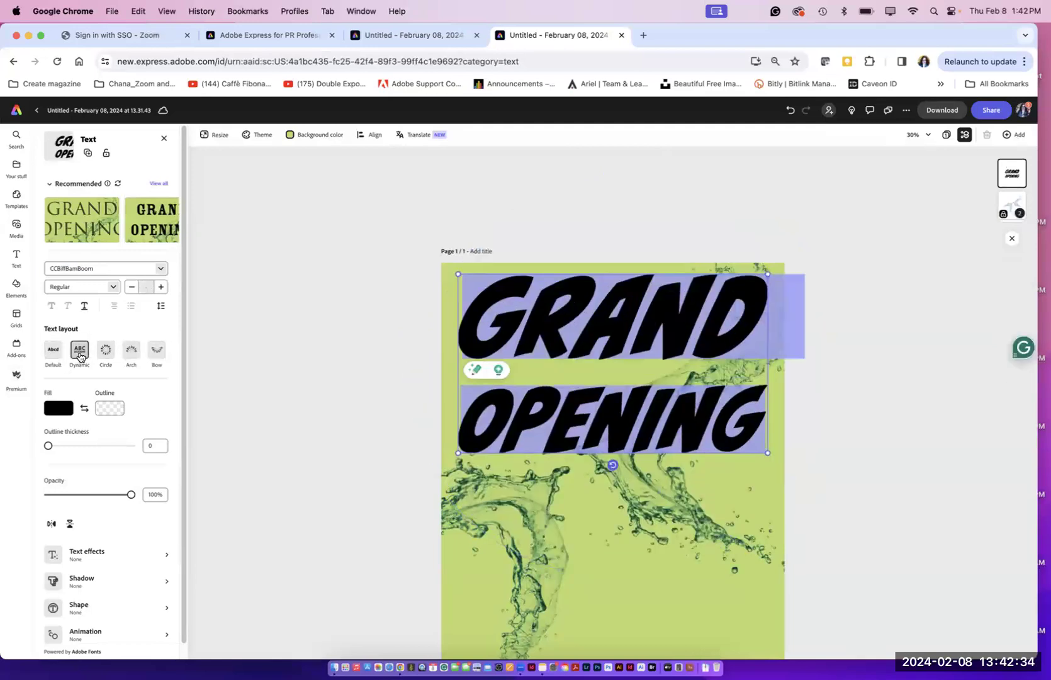
{"action": "left_click", "coordinate": [55, 353]}
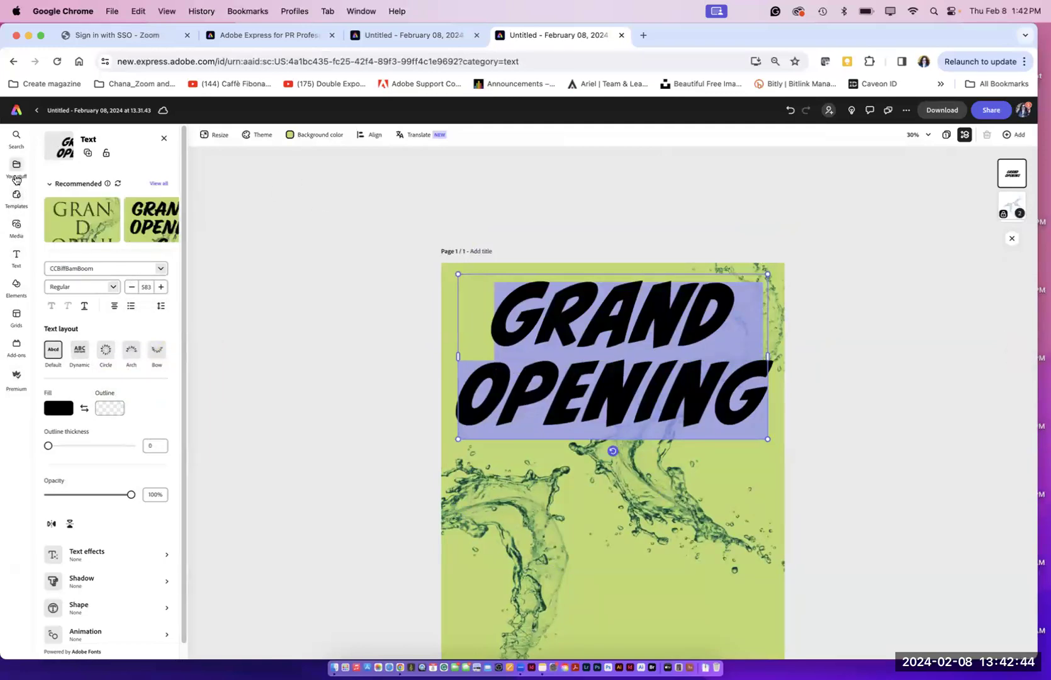
Step: Fill the "Grand Opening" text with the dark green brand color from the Nature Water Products library
{"action": "left_click", "coordinate": [15, 179]}
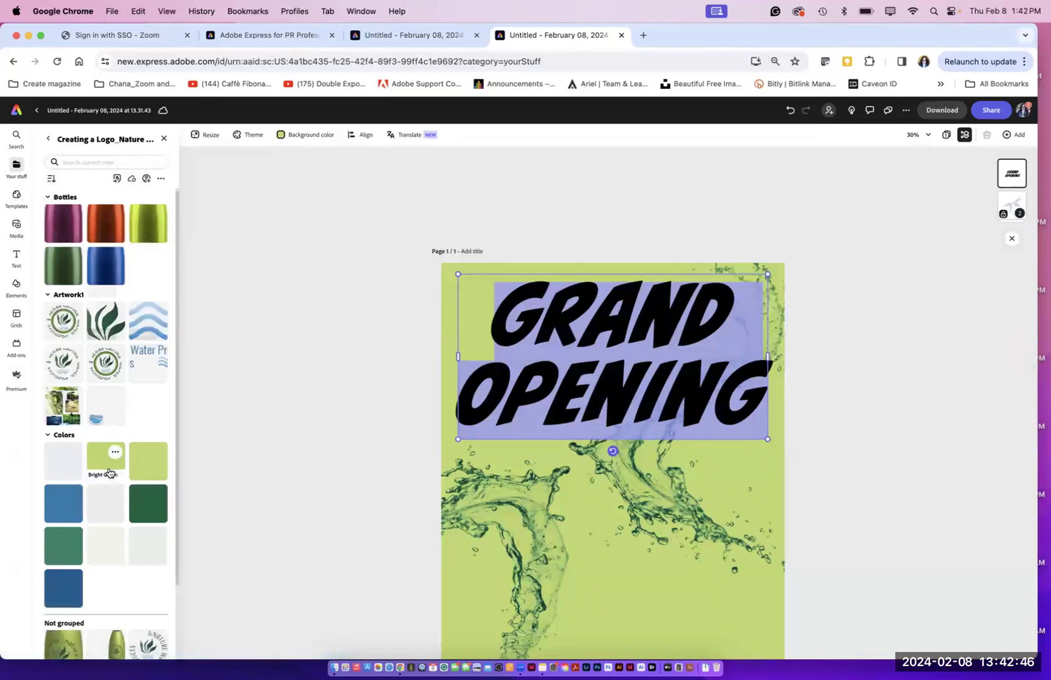
{"action": "left_click", "coordinate": [143, 509]}
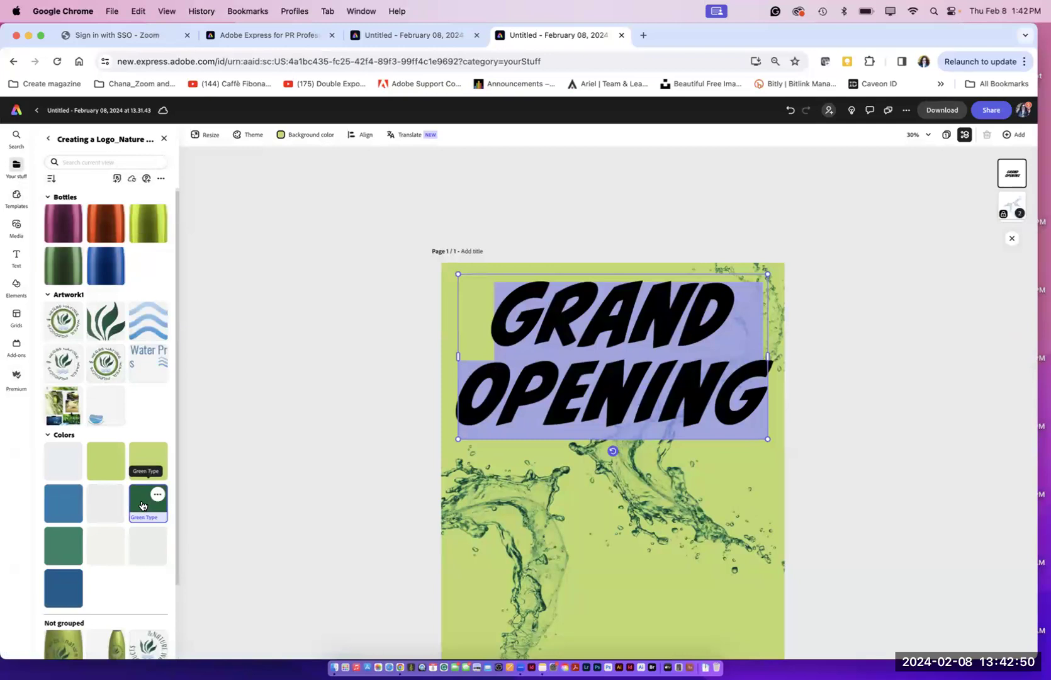
{"action": "left_click", "coordinate": [503, 323]}
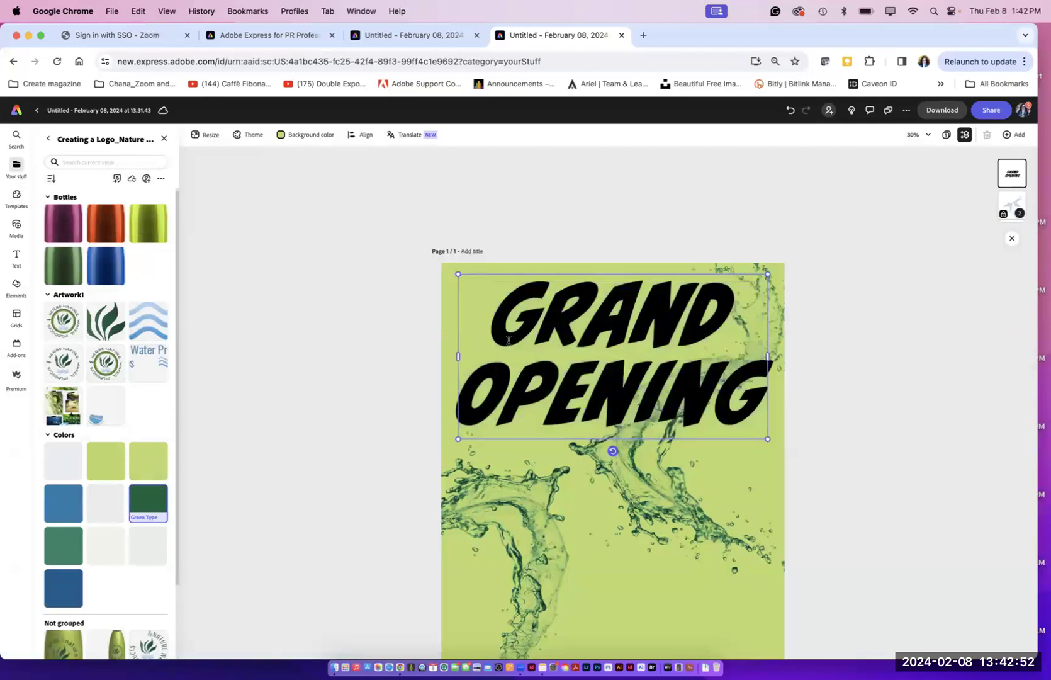
{"action": "left_click_drag", "start_coordinate": [502, 323], "coordinate": [702, 383]}
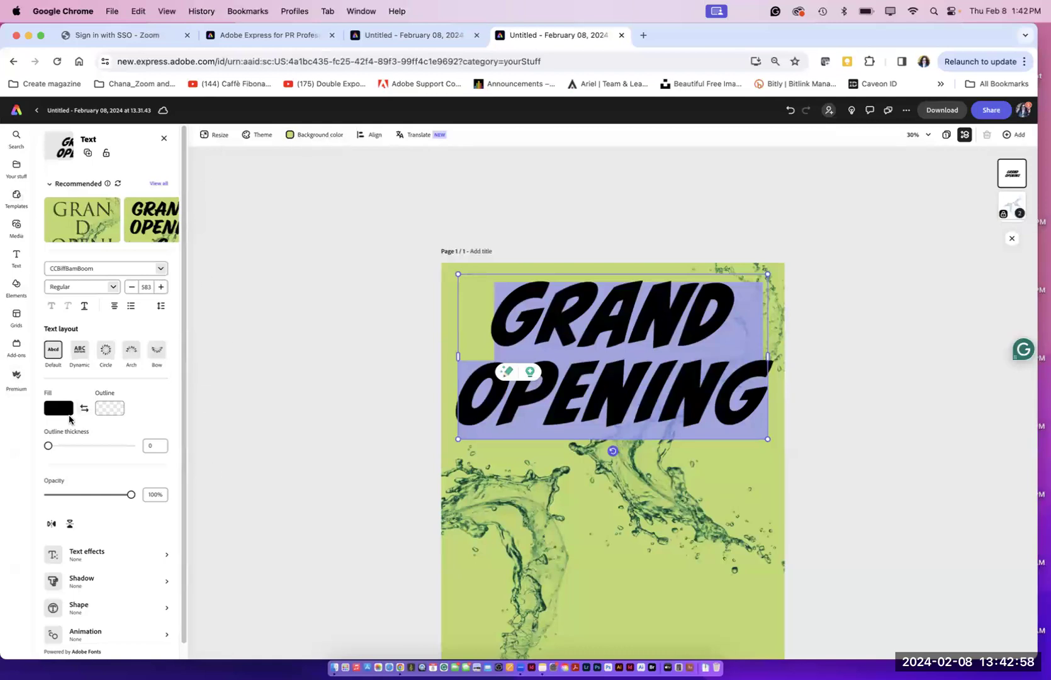
{"action": "left_click", "coordinate": [65, 414]}
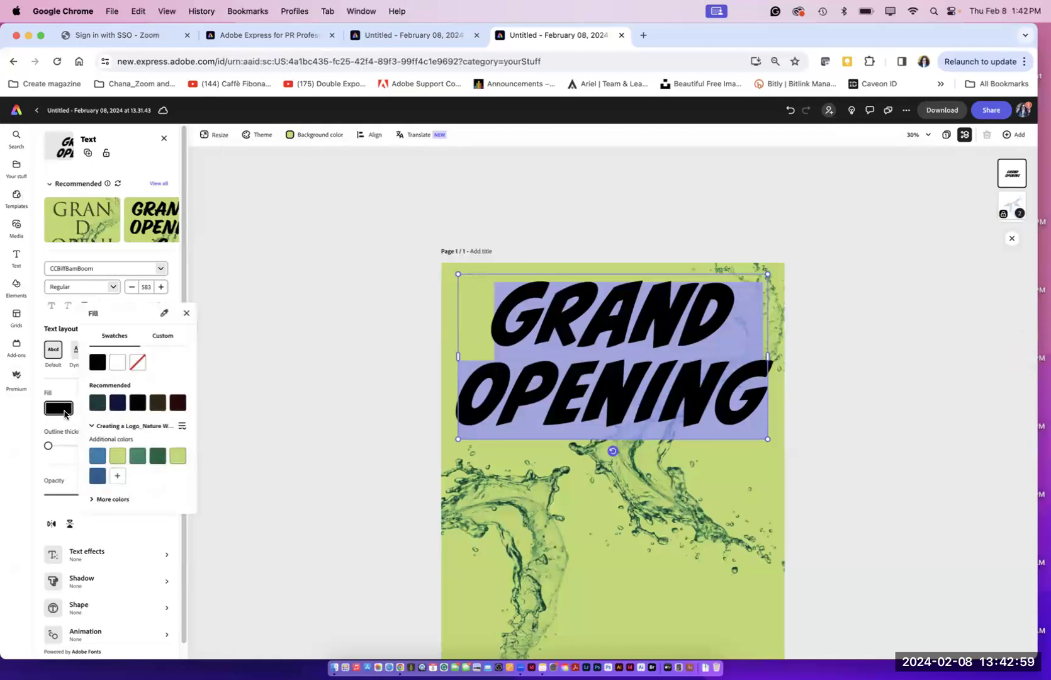
{"action": "left_click", "coordinate": [158, 455]}
{"action": "left_click", "coordinate": [302, 381]}
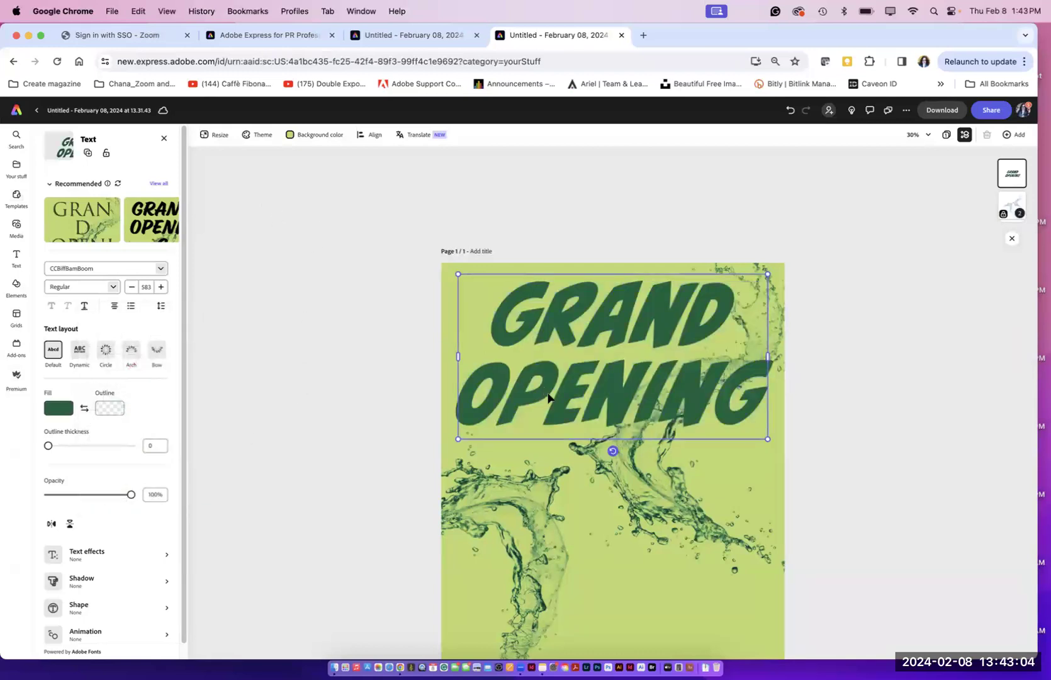
Step: Reduce the "Grand Opening" text to font size 512
{"action": "left_click_drag", "start_coordinate": [567, 400], "coordinate": [566, 398]}
{"action": "left_click", "coordinate": [132, 287]}
{"action": "left_click", "coordinate": [131, 288]}
{"action": "left_click", "coordinate": [132, 287]}
{"action": "left_click", "coordinate": [132, 287]}
{"action": "left_click", "coordinate": [131, 287]}
{"action": "left_click", "coordinate": [131, 287]}
{"action": "left_click", "coordinate": [131, 287]}
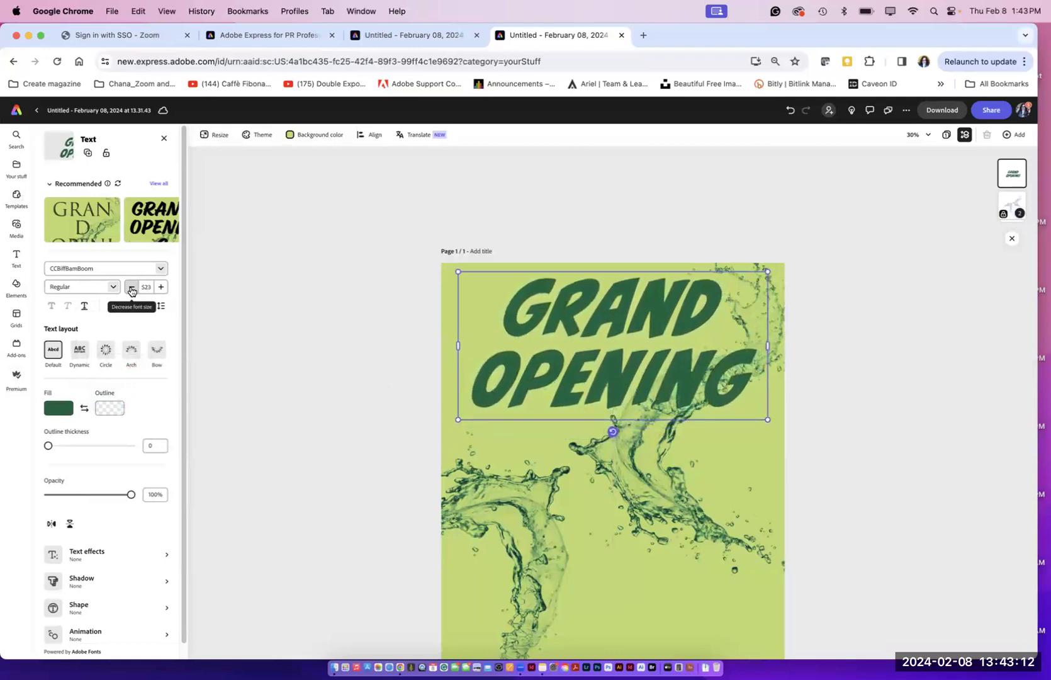
{"action": "left_click", "coordinate": [132, 288]}
{"action": "left_click", "coordinate": [131, 287]}
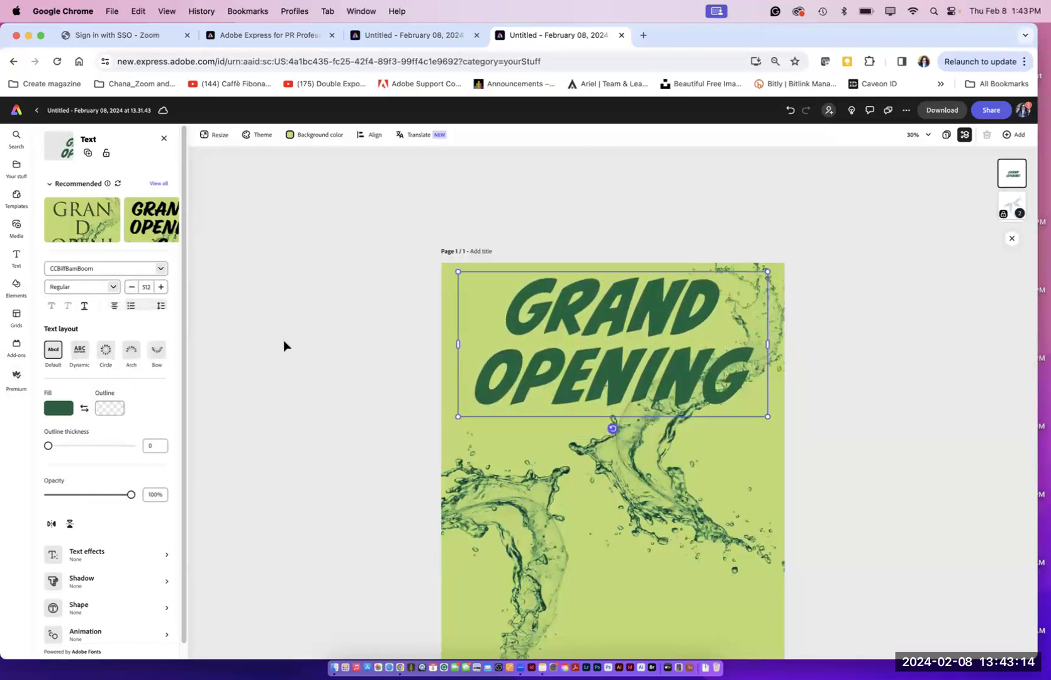
{"action": "left_click", "coordinate": [283, 340]}
Step: Unlock the water splash group and lower its opacity to 36%
{"action": "left_click", "coordinate": [1008, 207]}
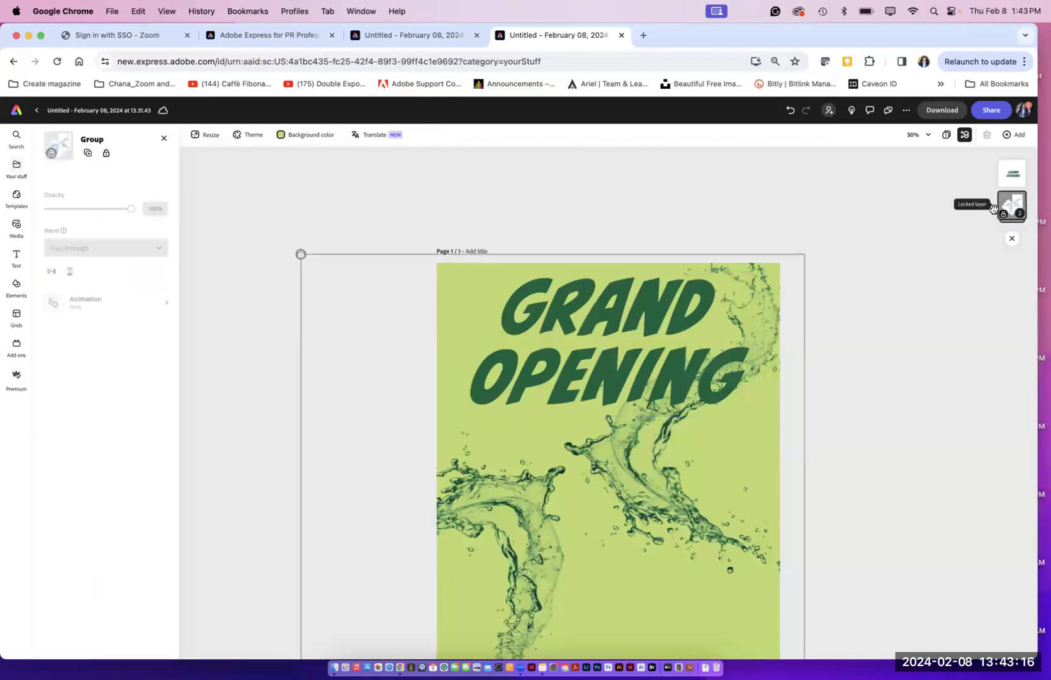
{"action": "left_click", "coordinate": [107, 154]}
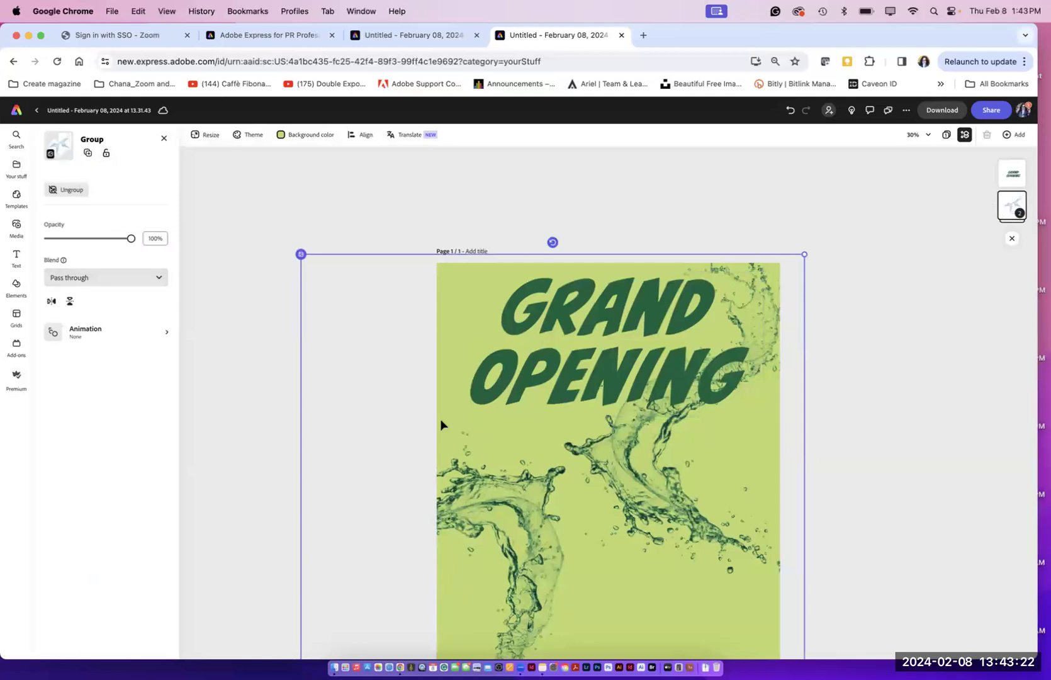
{"action": "left_click_drag", "start_coordinate": [130, 238], "coordinate": [92, 240]}
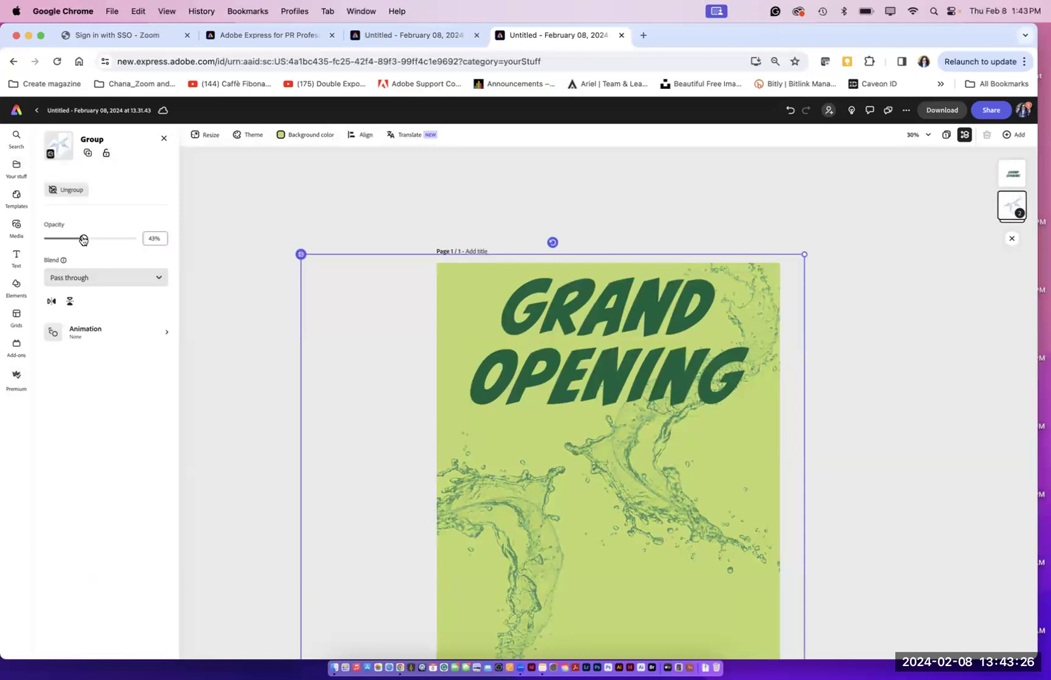
{"action": "left_click", "coordinate": [195, 332]}
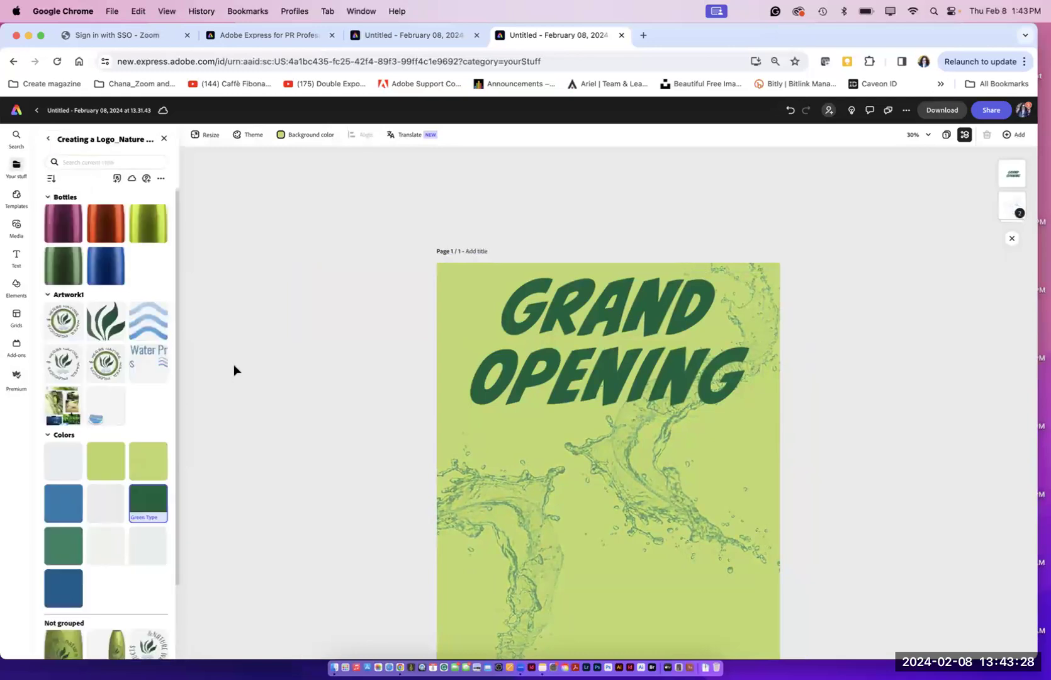
Step: Nudge the "Grand Opening" title slightly down from the flyer's upper edge and deselect it
{"action": "scroll", "coordinate": [755, 513], "scroll_direction": "down", "scroll_amount": 3}
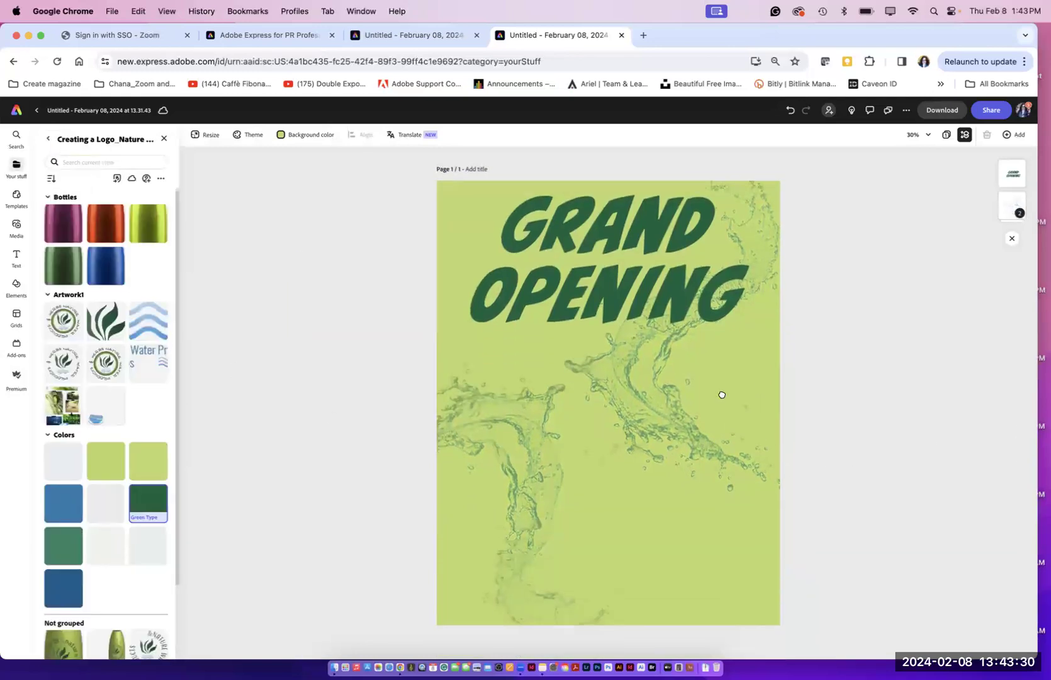
{"action": "left_click", "coordinate": [623, 313]}
{"action": "left_click_drag", "start_coordinate": [623, 313], "coordinate": [625, 319]}
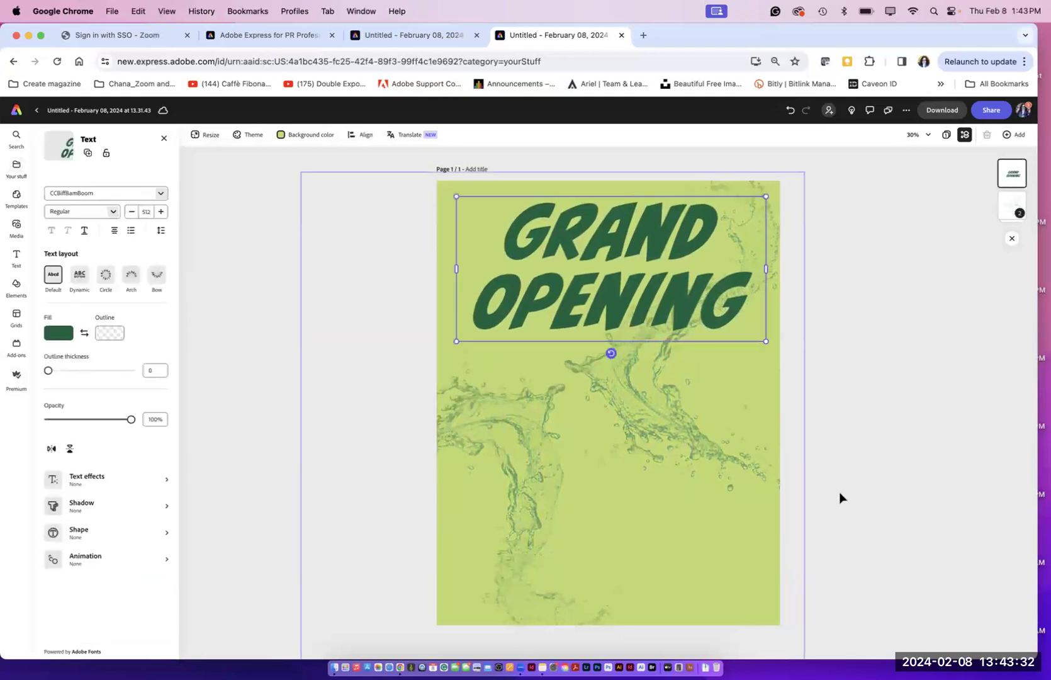
{"action": "left_click", "coordinate": [862, 496]}
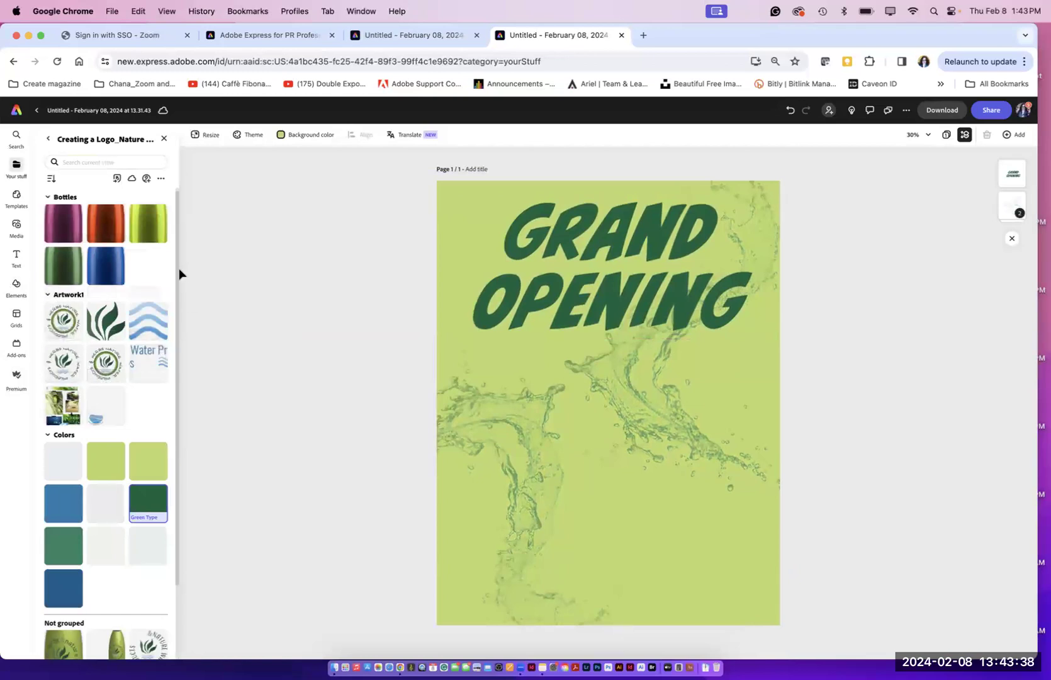
Step: Try to place the green bottle images from the library's ungrouped artwork onto the flyer
{"action": "left_click_drag", "start_coordinate": [176, 219], "coordinate": [179, 355]}
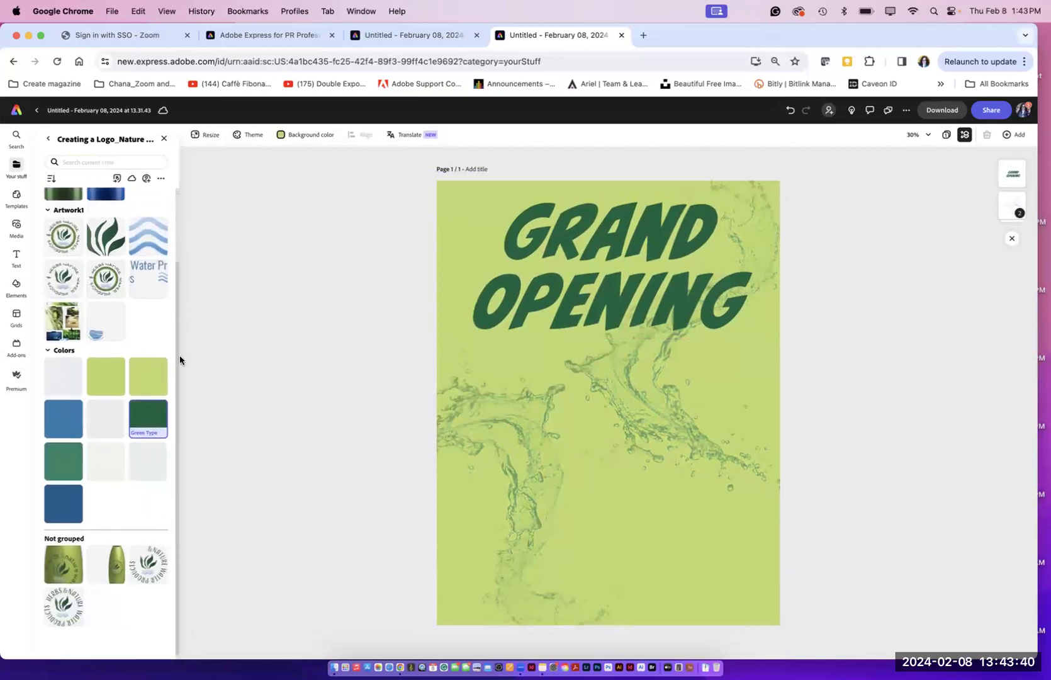
{"action": "left_click_drag", "start_coordinate": [62, 560], "coordinate": [588, 429]}
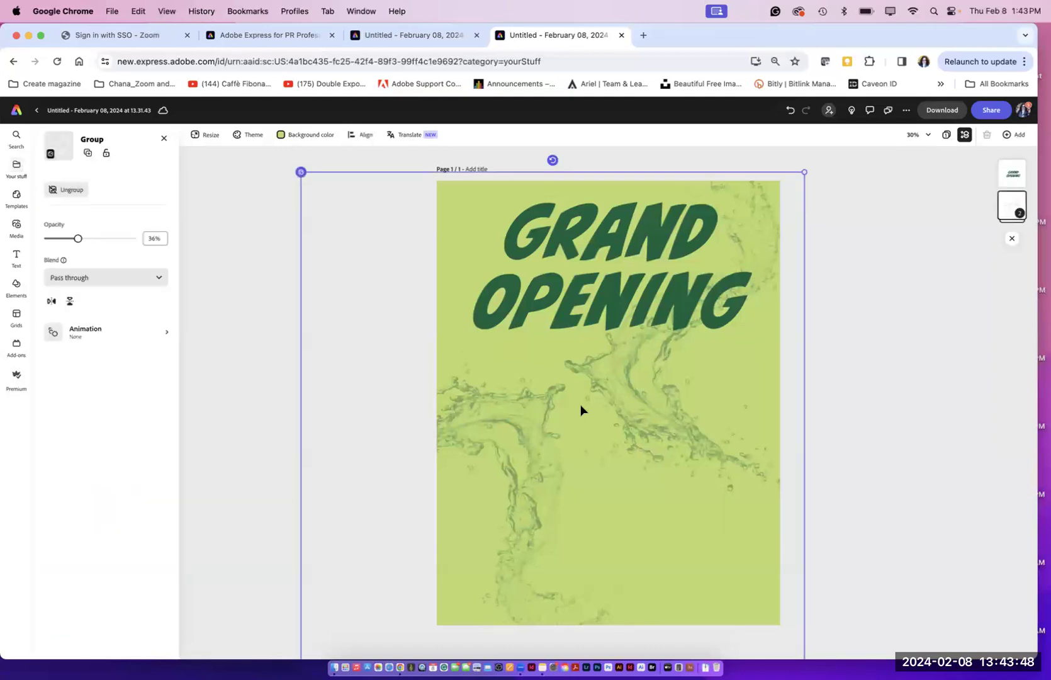
{"action": "left_click", "coordinate": [260, 413]}
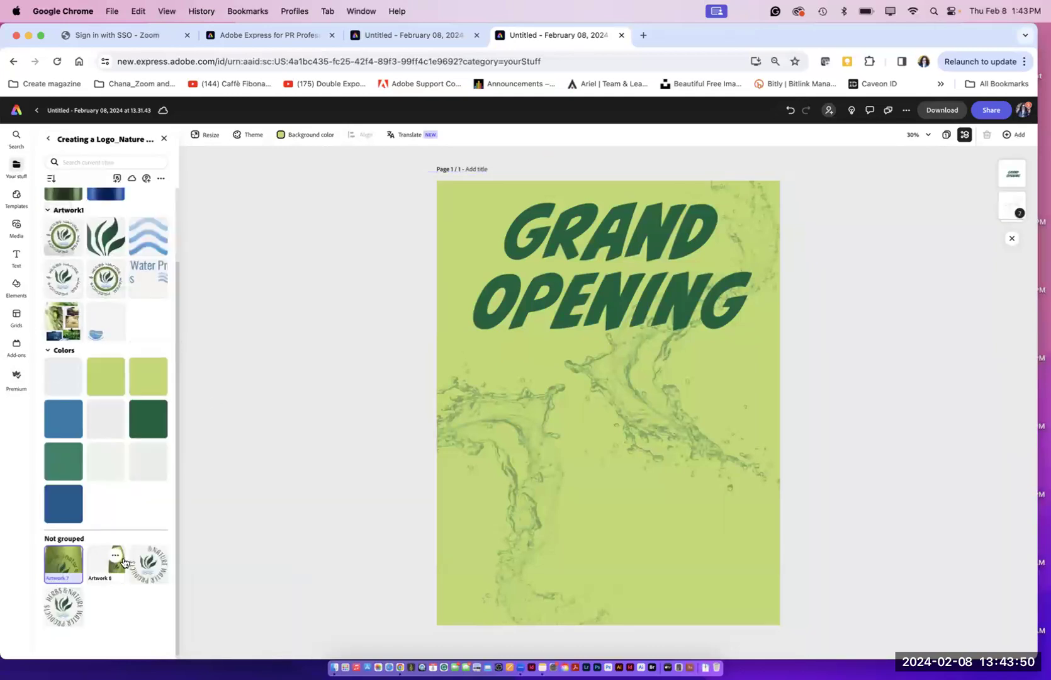
{"action": "left_click_drag", "start_coordinate": [119, 577], "coordinate": [585, 434]}
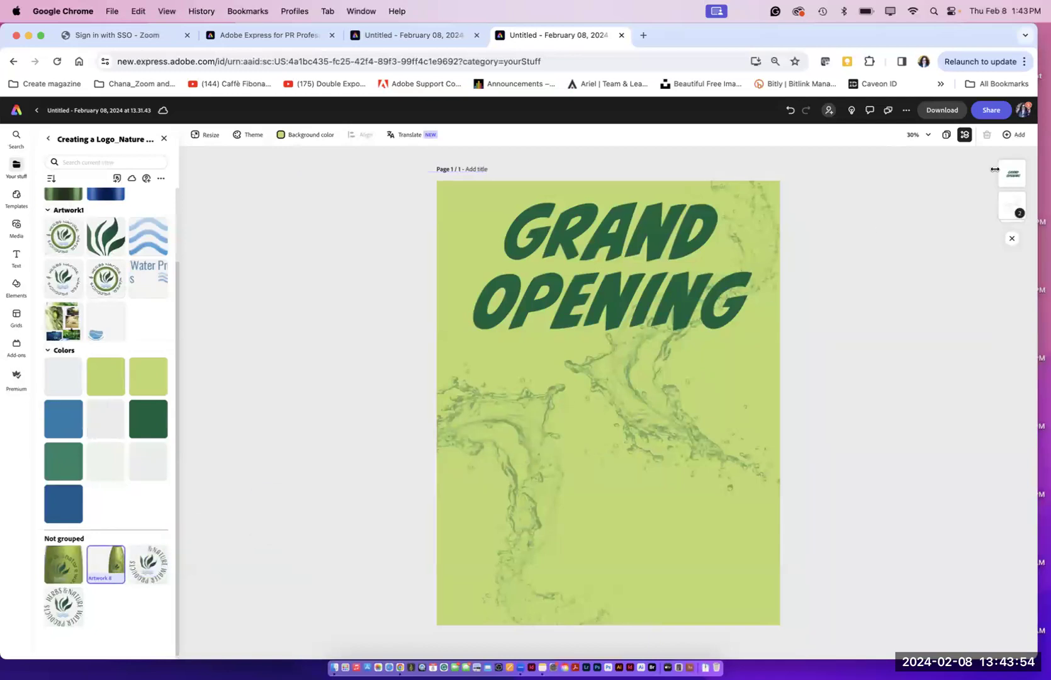
{"action": "left_click", "coordinate": [1012, 179]}
{"action": "left_click", "coordinate": [1011, 204]}
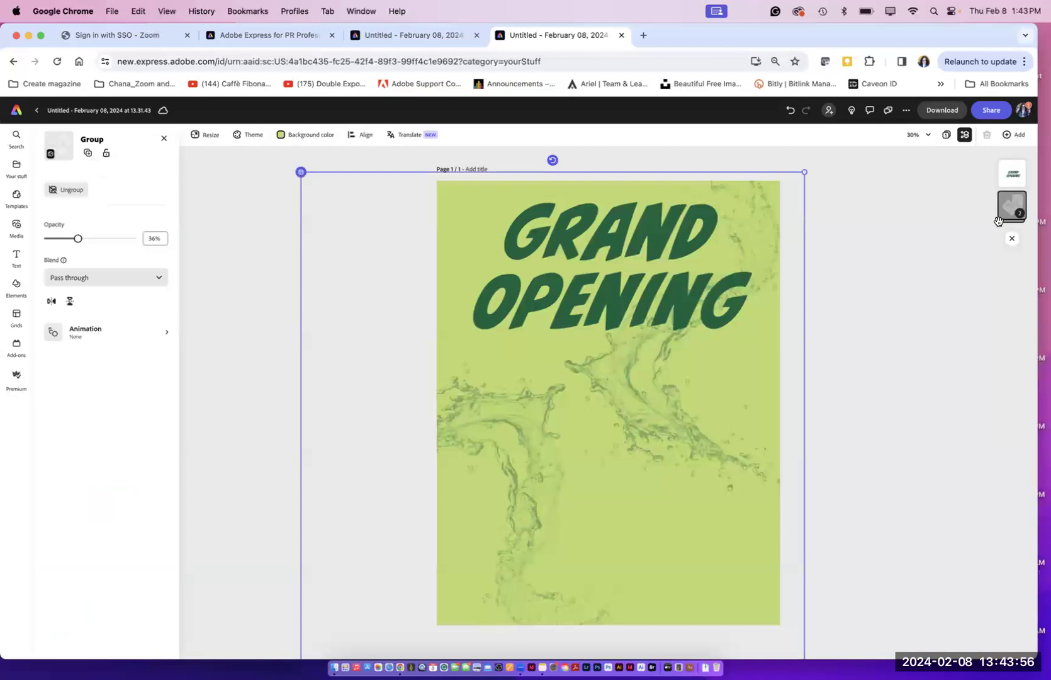
{"action": "left_click", "coordinate": [881, 359]}
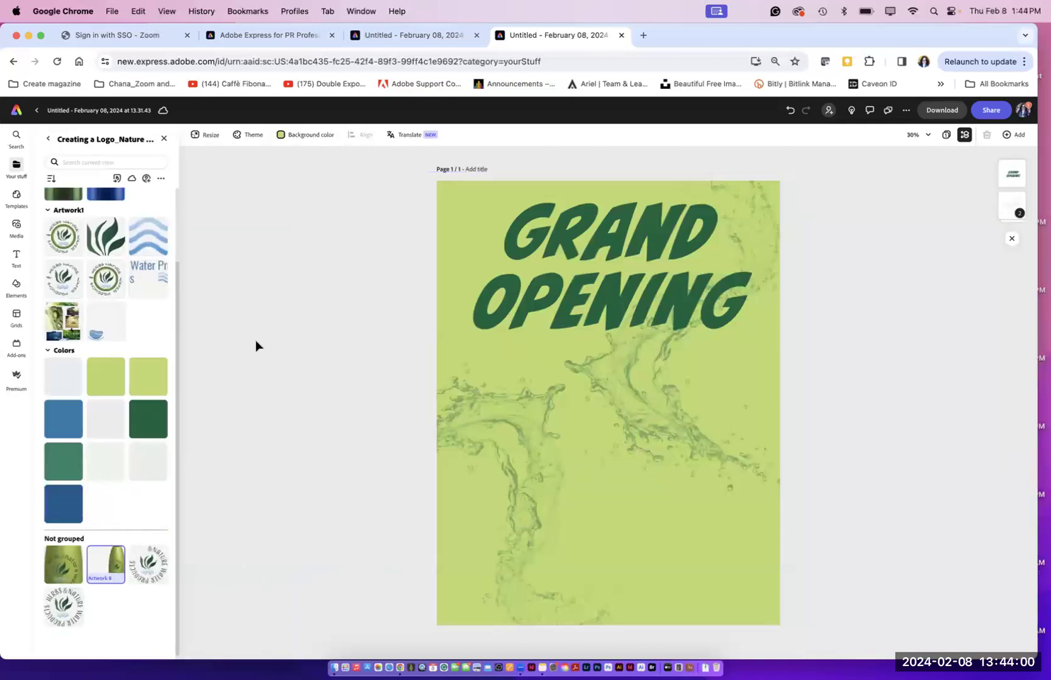
Step: Add the full green bottle artwork from the library, enlarge it and center it below the "Grand Opening" title
{"action": "left_click", "coordinate": [101, 566]}
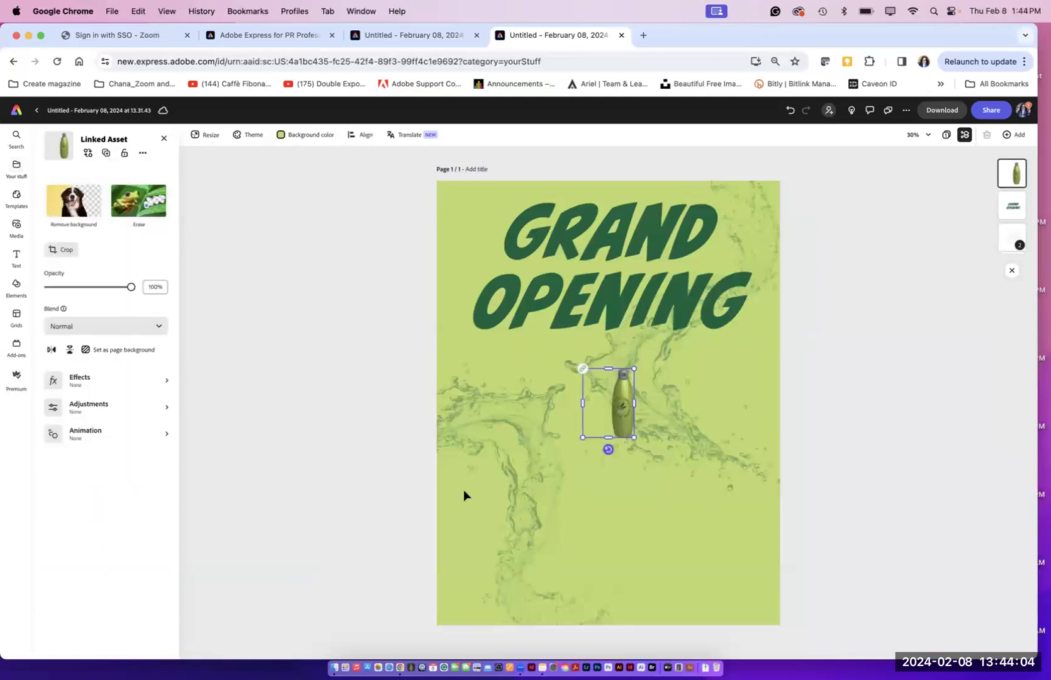
{"action": "left_click_drag", "start_coordinate": [582, 437], "coordinate": [513, 531]}
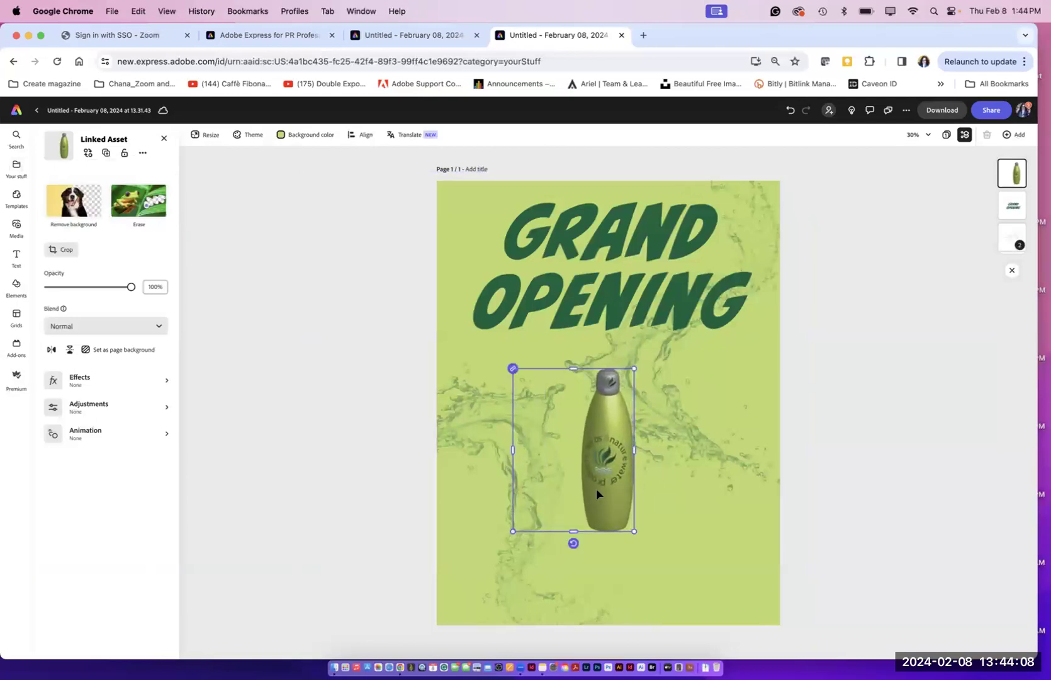
{"action": "left_click_drag", "start_coordinate": [605, 493], "coordinate": [604, 484]}
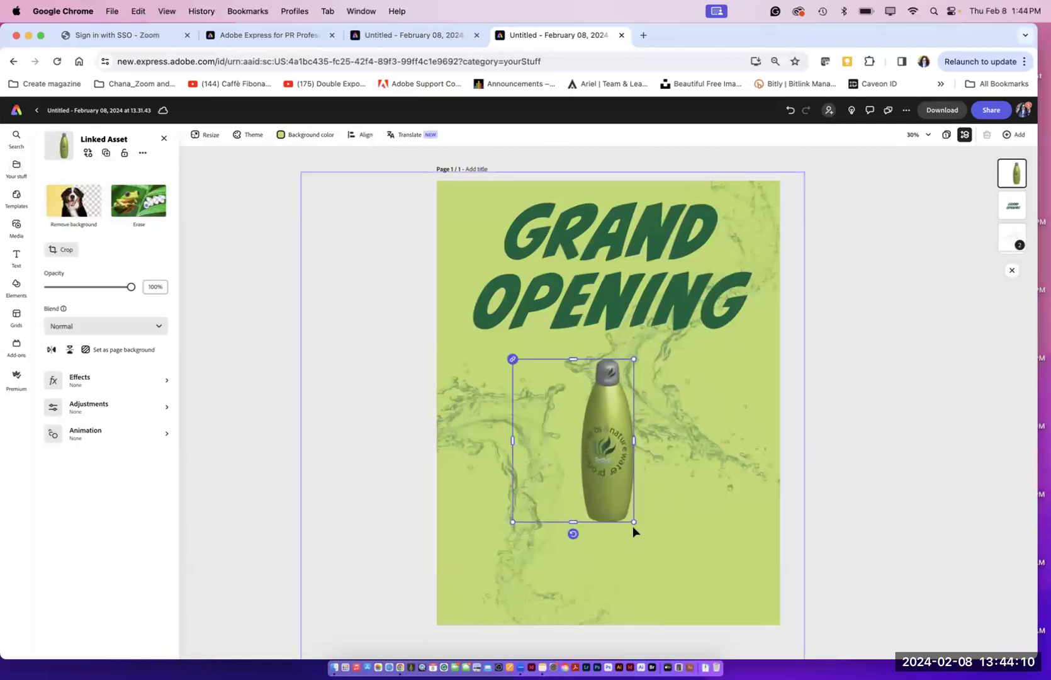
{"action": "left_click_drag", "start_coordinate": [610, 494], "coordinate": [609, 493]}
{"action": "left_click", "coordinate": [316, 520]}
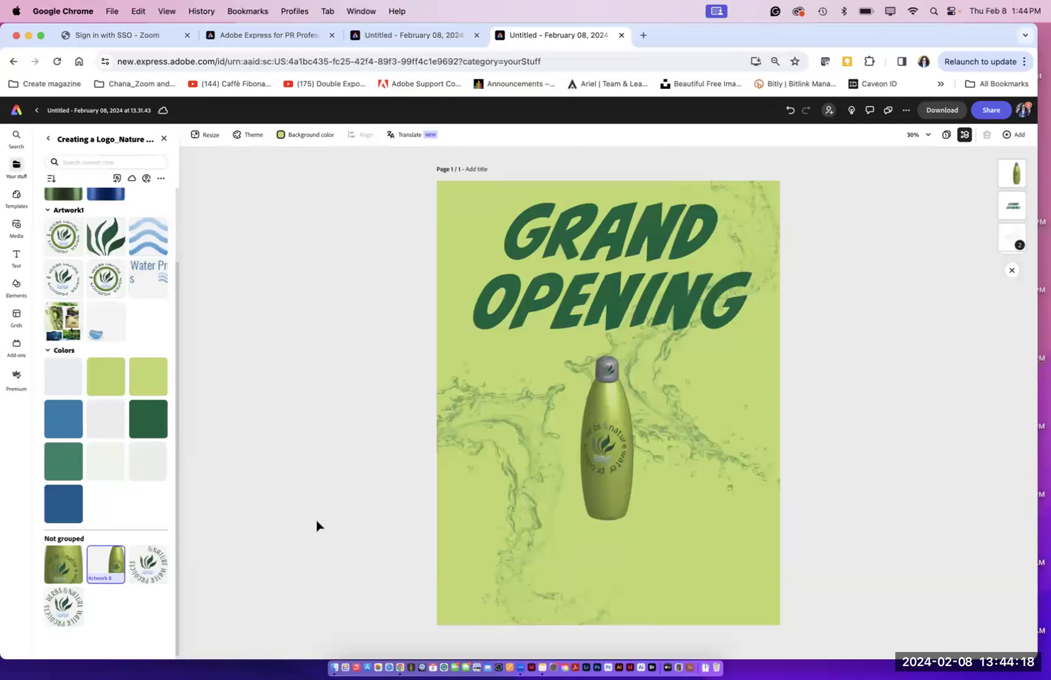
Step: Add the round Herbs & Nature Water Products logo from the library and position it in the flyer's lower-left corner
{"action": "scroll", "coordinate": [106, 378], "scroll_direction": "up", "scroll_amount": 1}
{"action": "left_click_drag", "start_coordinate": [104, 296], "coordinate": [458, 218]}
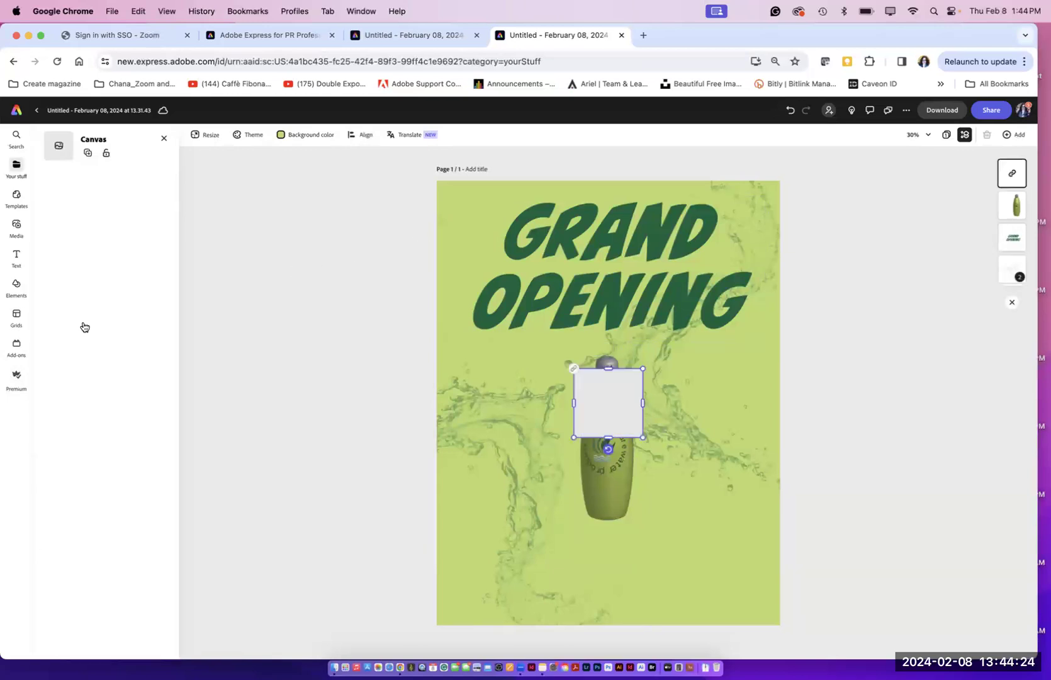
{"action": "left_click_drag", "start_coordinate": [604, 403], "coordinate": [477, 591]}
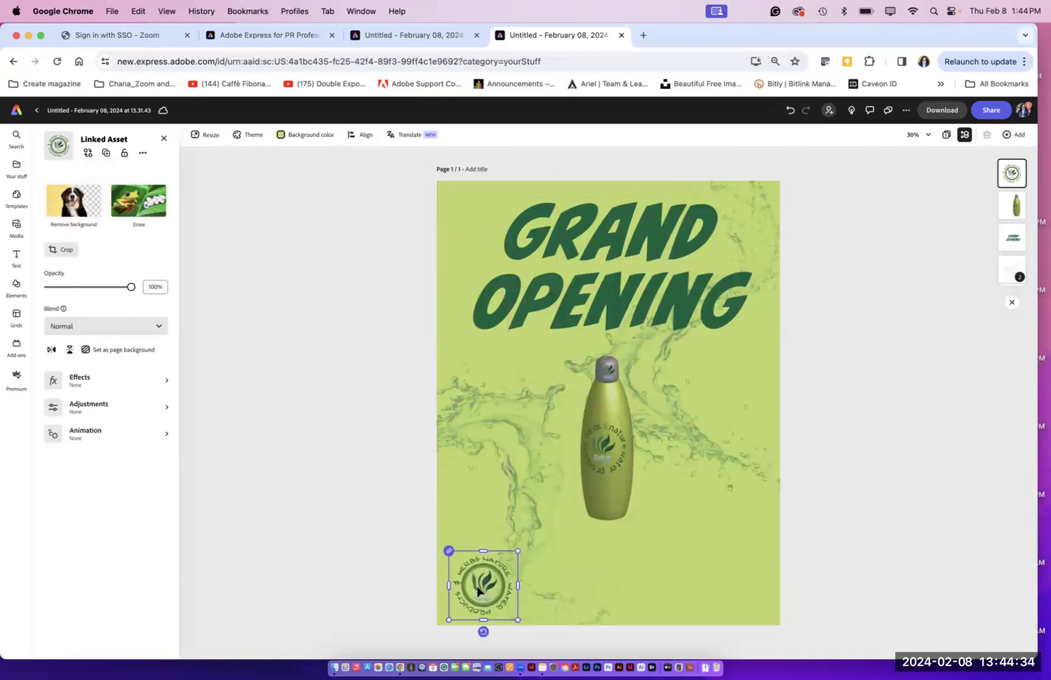
{"action": "left_click", "coordinate": [283, 528]}
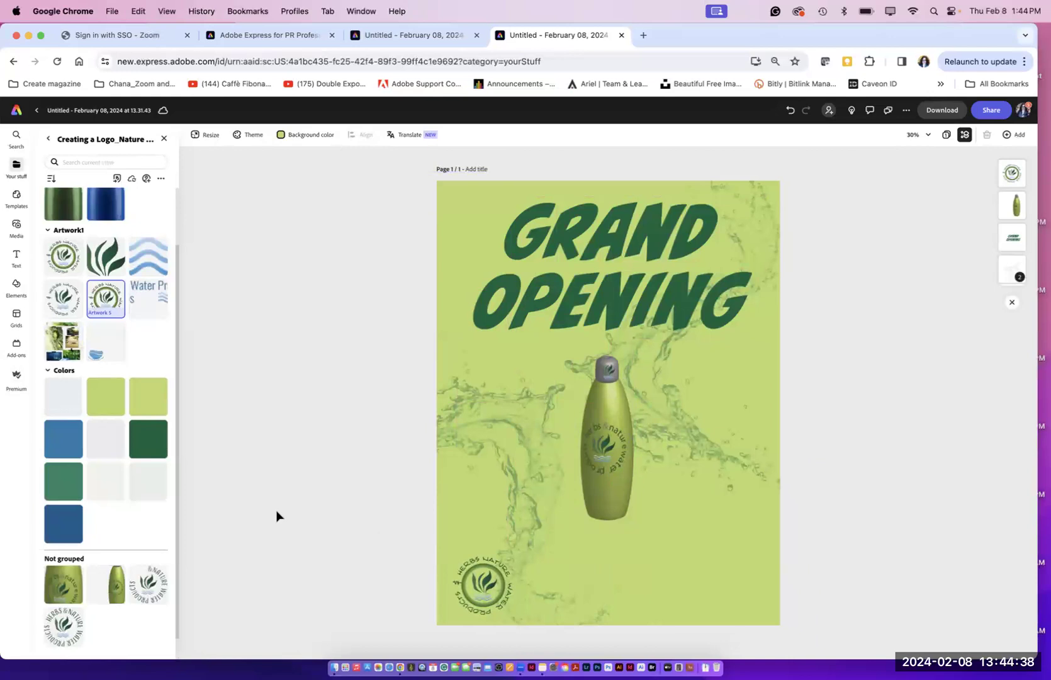
Step: Add the Bios text layout with a paragraph, author and date posted, and position it below the bottle
{"action": "left_click", "coordinate": [16, 254]}
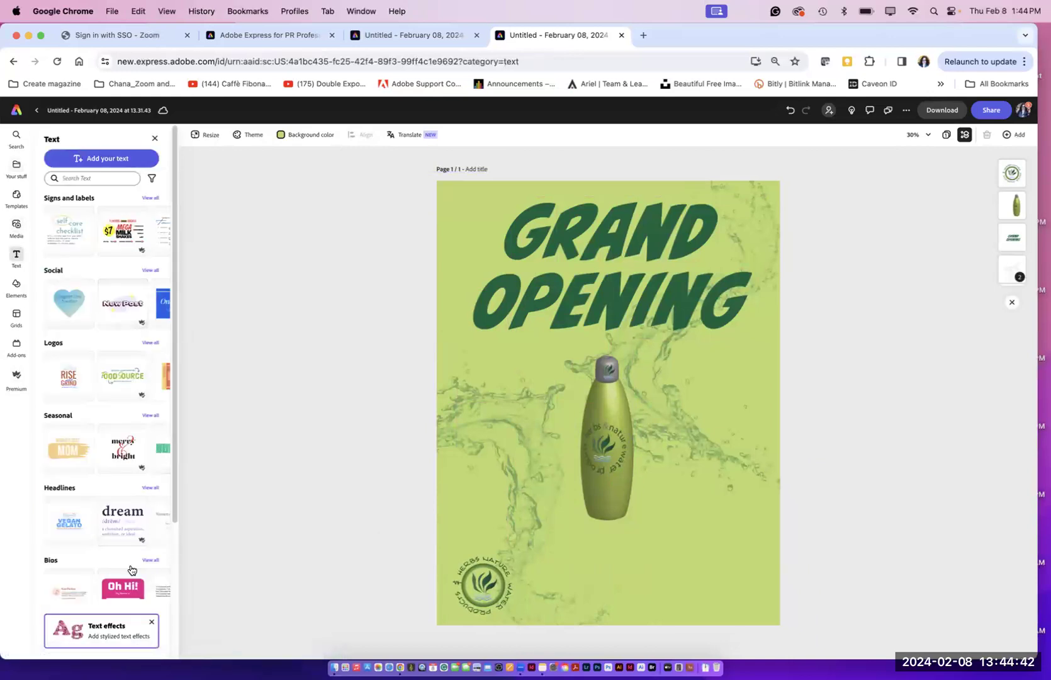
{"action": "scroll", "coordinate": [169, 516], "scroll_direction": "down", "scroll_amount": 2}
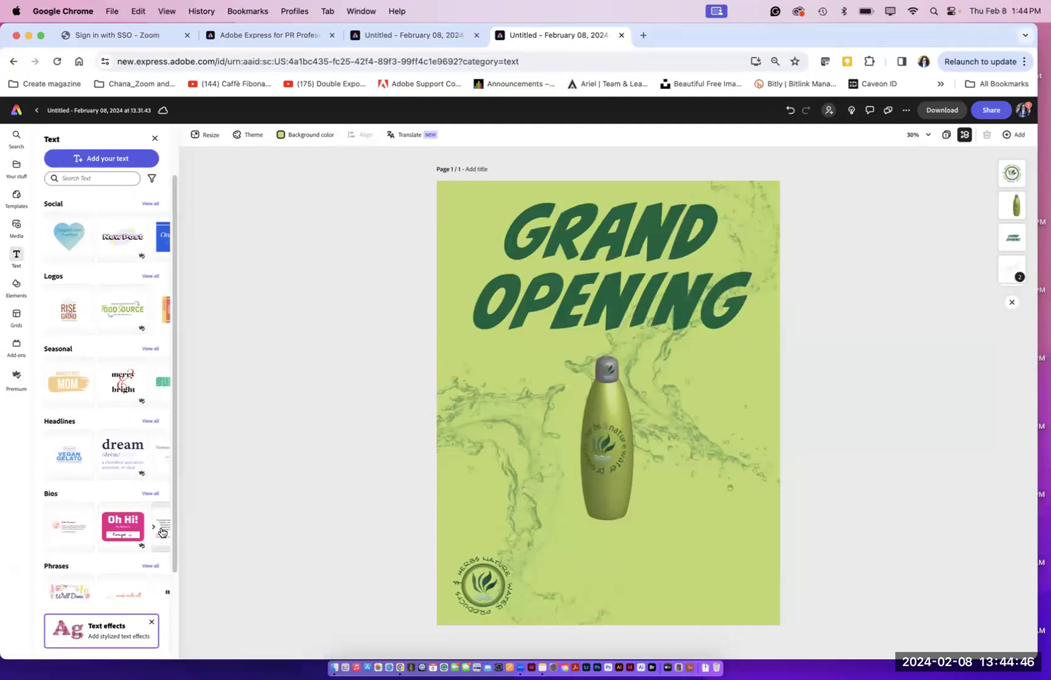
{"action": "left_click", "coordinate": [162, 532]}
{"action": "left_click_drag", "start_coordinate": [521, 403], "coordinate": [539, 557]}
{"action": "scroll", "coordinate": [539, 551], "scroll_direction": "up", "scroll_amount": 10}
{"action": "left_click_drag", "start_coordinate": [539, 510], "coordinate": [459, 119]}
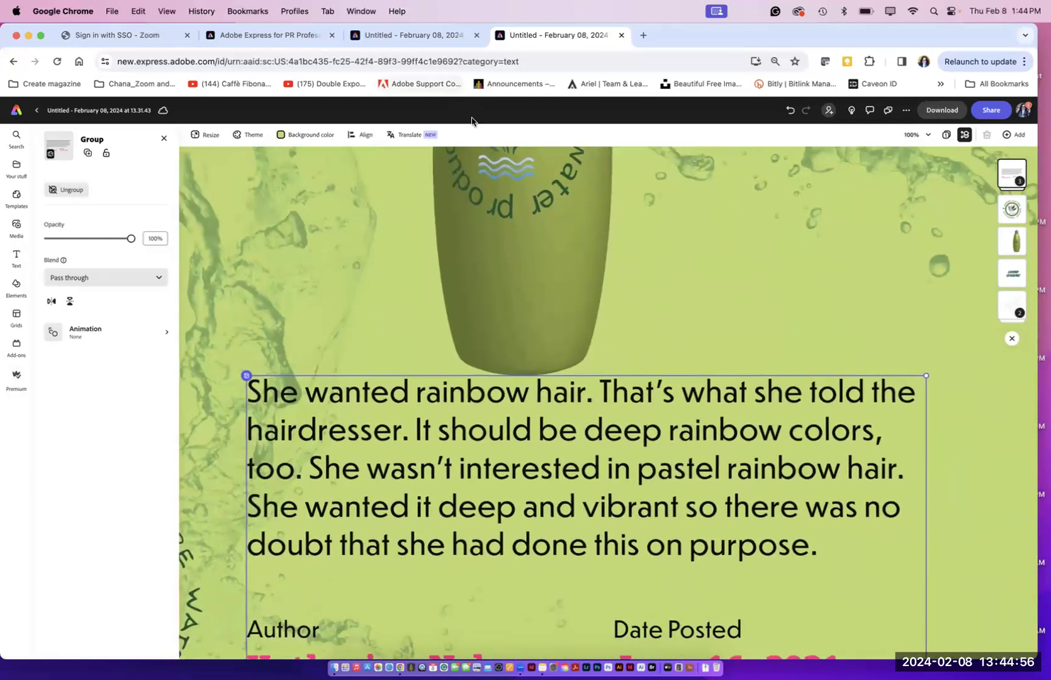
{"action": "scroll", "coordinate": [441, 391], "scroll_direction": "down", "scroll_amount": 3}
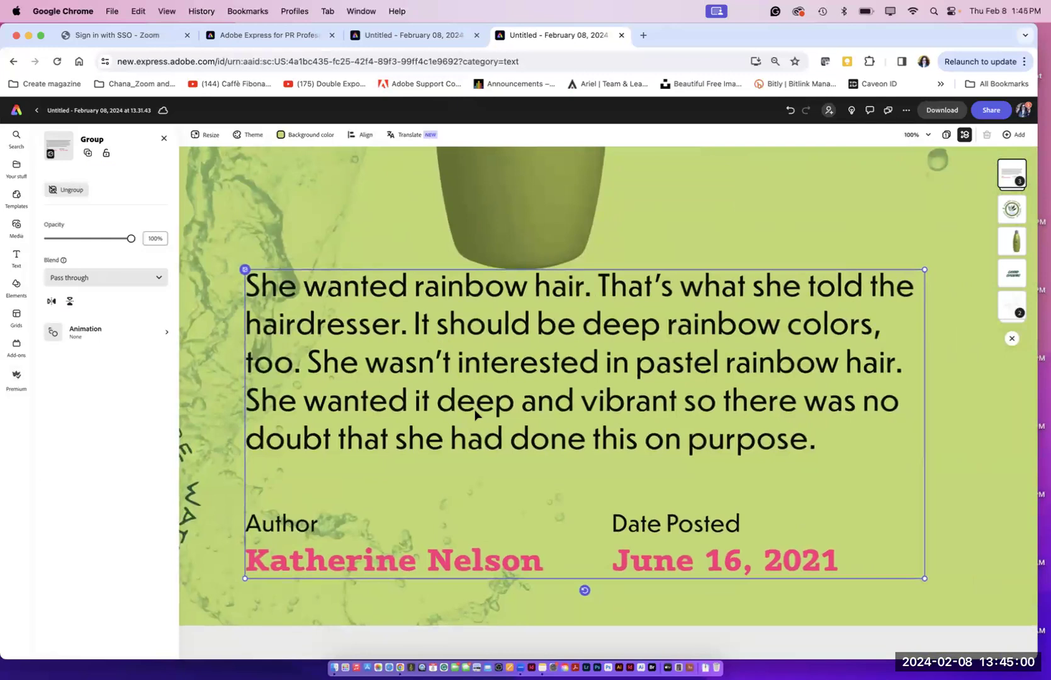
{"action": "left_click", "coordinate": [17, 255]}
{"action": "left_click", "coordinate": [815, 445]}
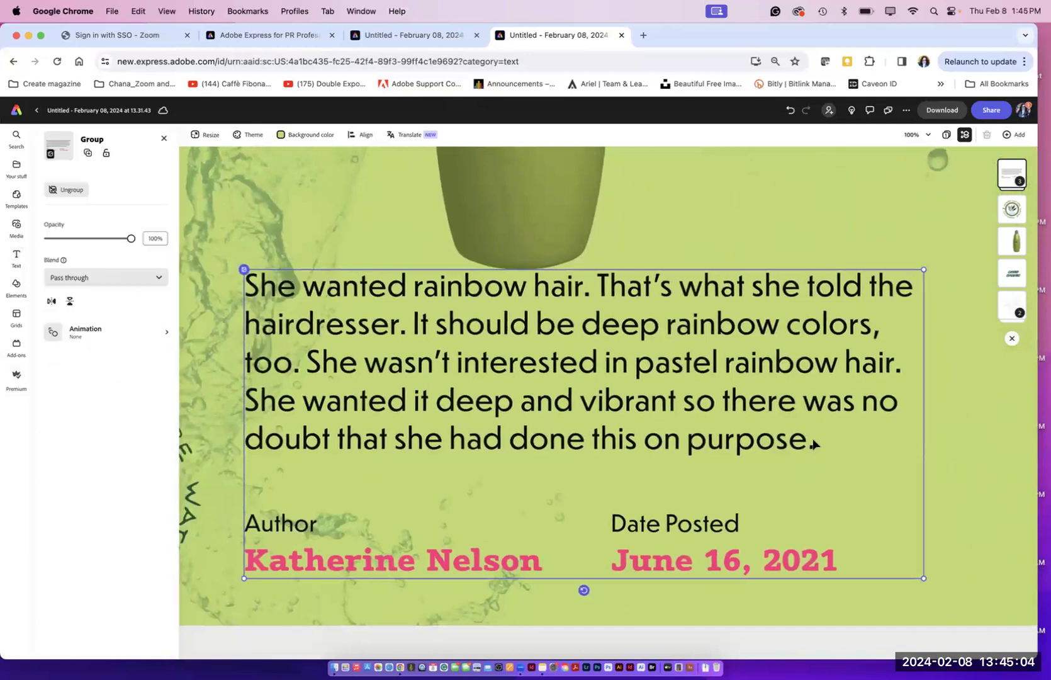
{"action": "left_click", "coordinate": [16, 255]}
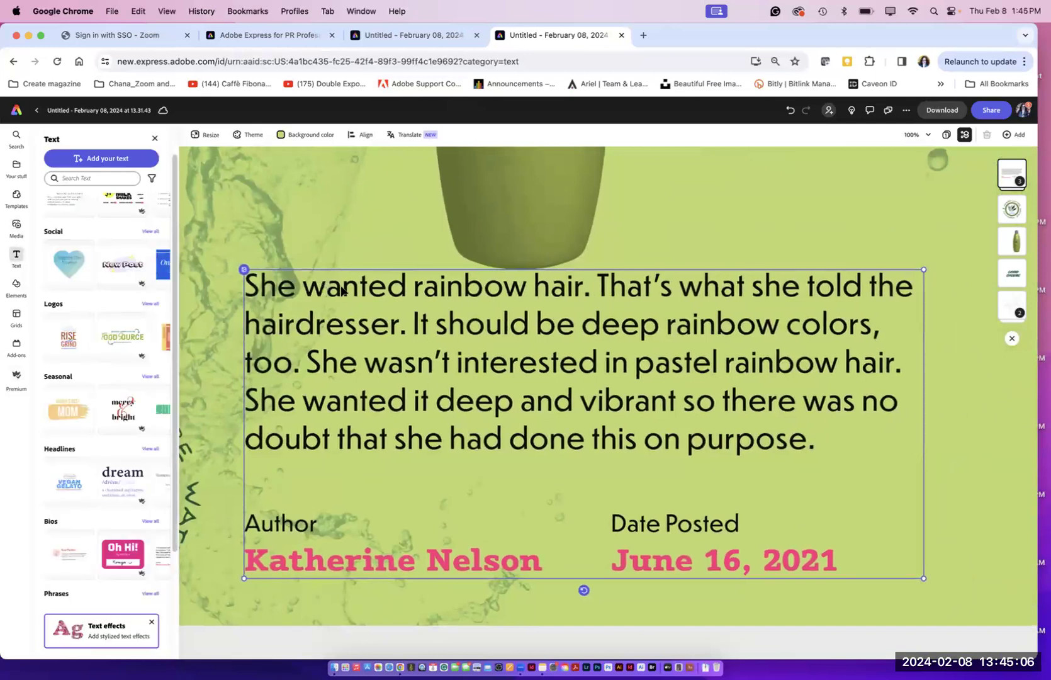
Step: Replace the placeholder paragraph about rainbow hair with "Join us for a festive party to"
{"action": "double_click", "coordinate": [342, 291]}
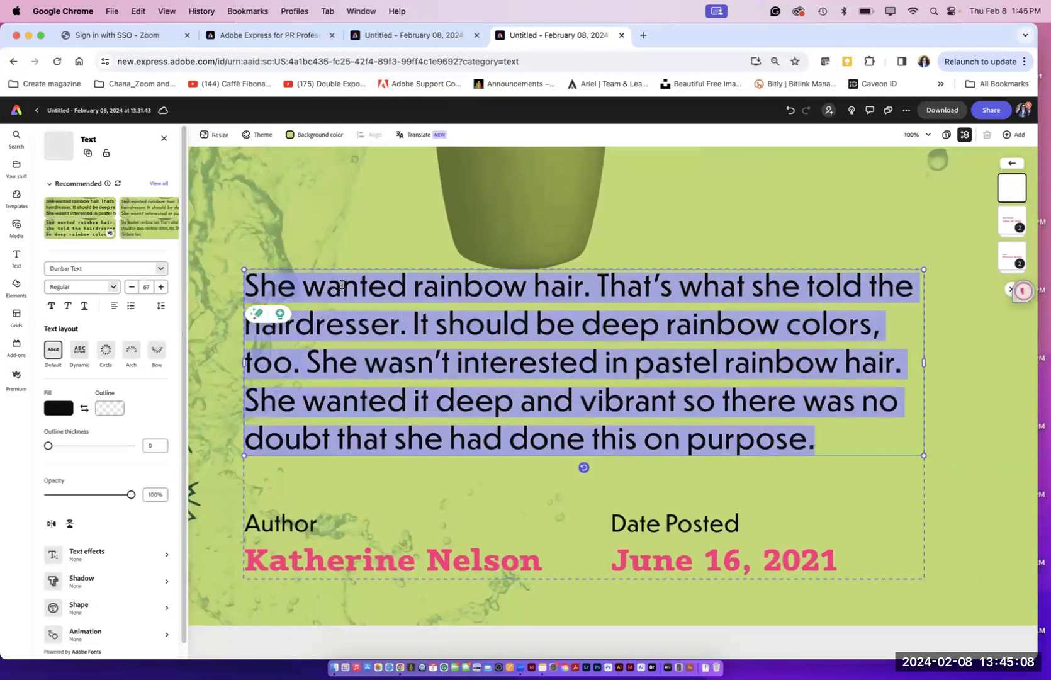
{"action": "type", "text": "Pleas"}
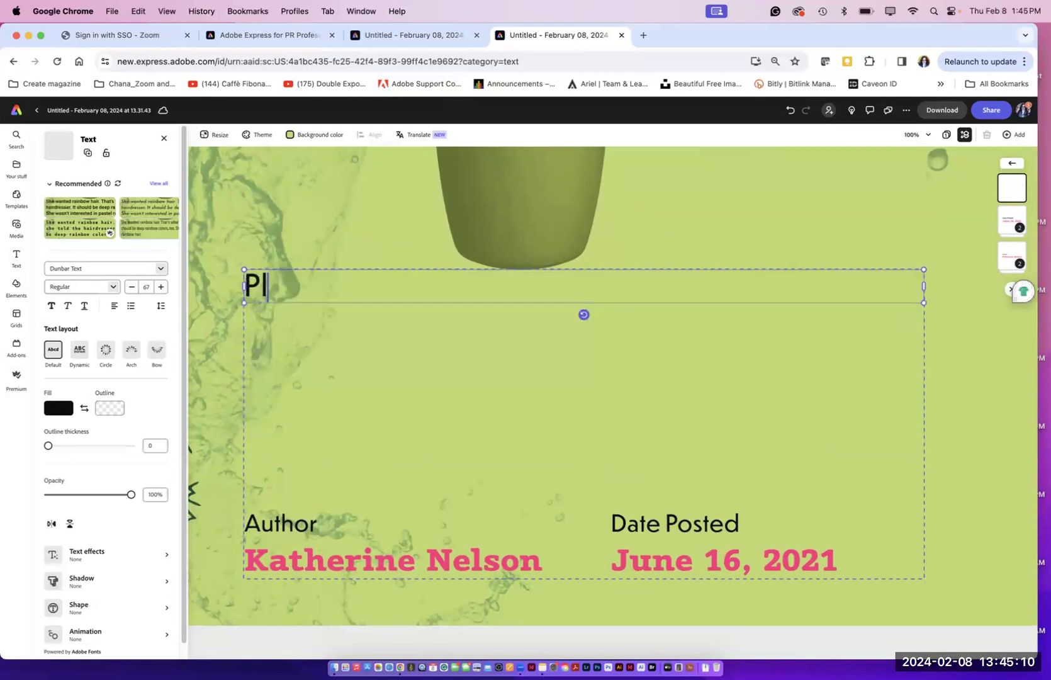
{"action": "key", "text": "BackSpace"}
{"action": "key", "text": "BackSpace"}
{"action": "key", "text": "BackSpace"}
{"action": "key", "text": "BackSpace"}
{"action": "key", "text": "BackSpace"}
{"action": "type", "text": "Jo"}
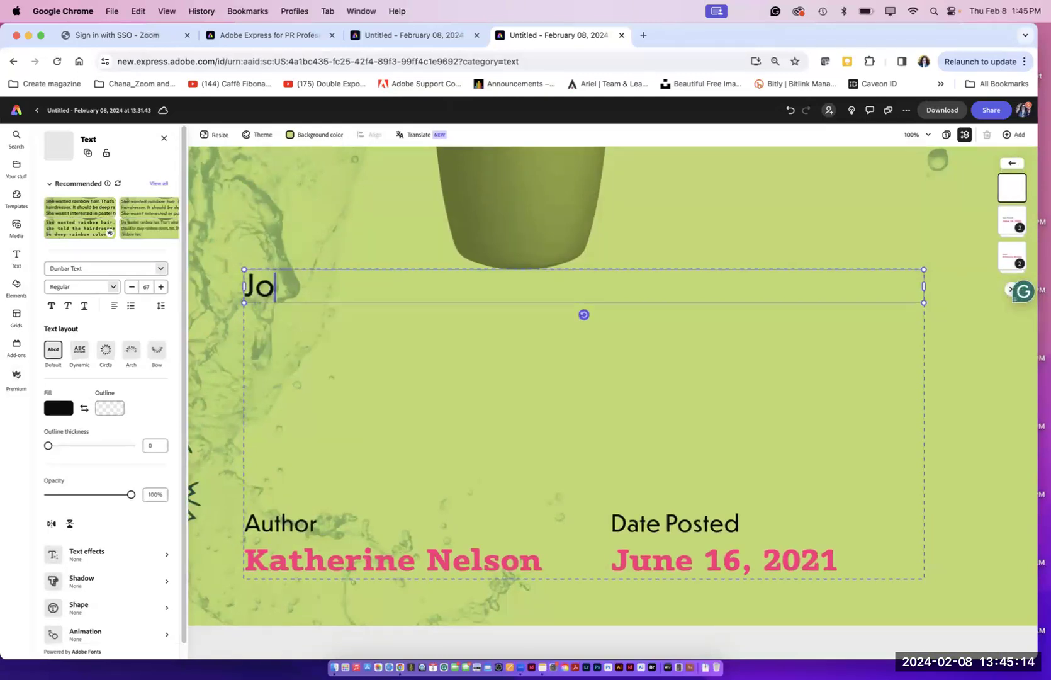
{"action": "type", "text": "in us for"}
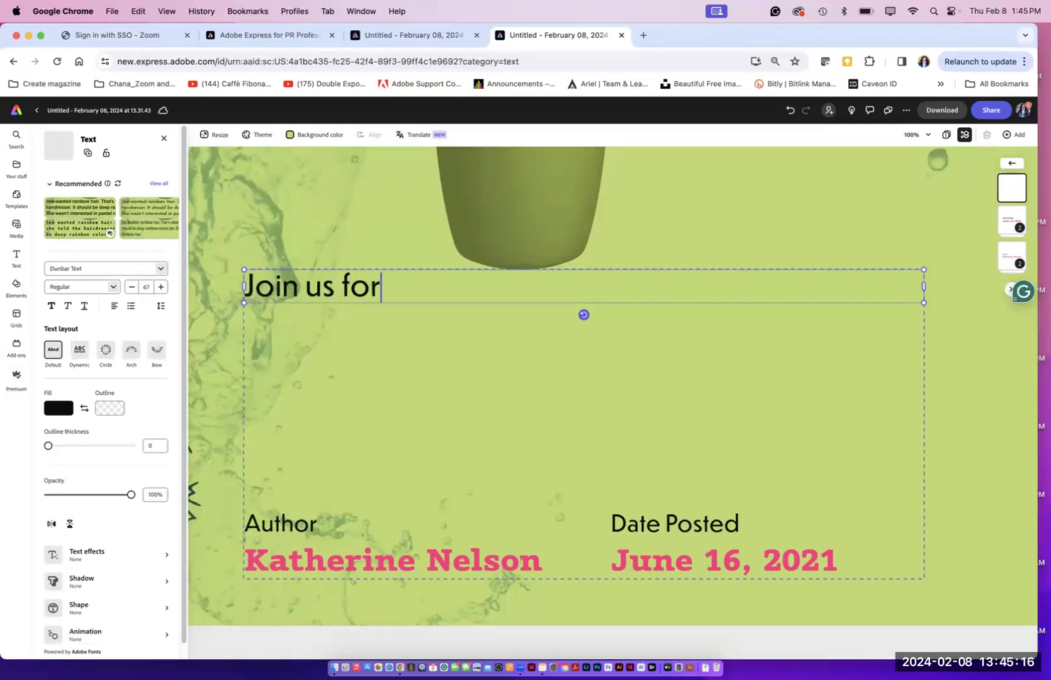
{"action": "type", "text": " a fe"}
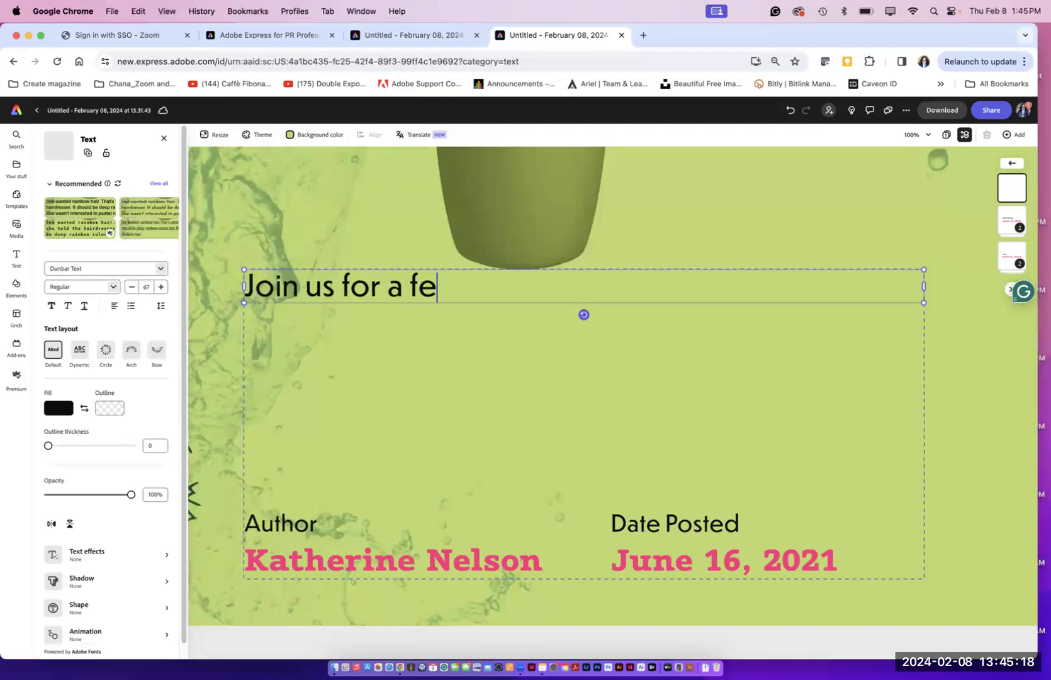
{"action": "type", "text": "stive p"}
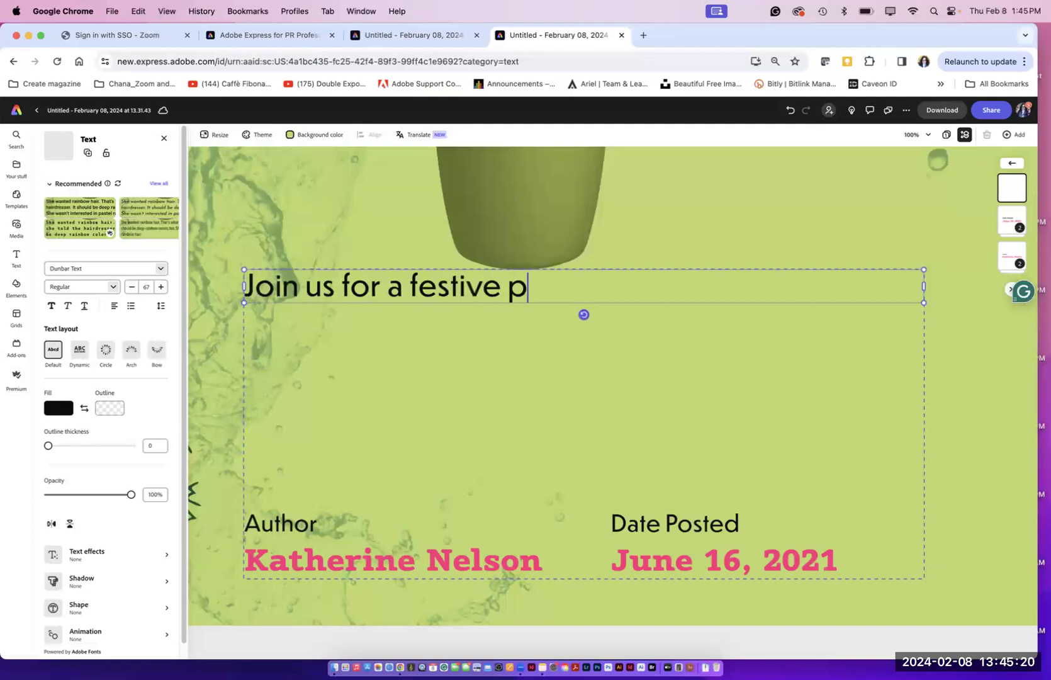
{"action": "type", "text": "arty to"}
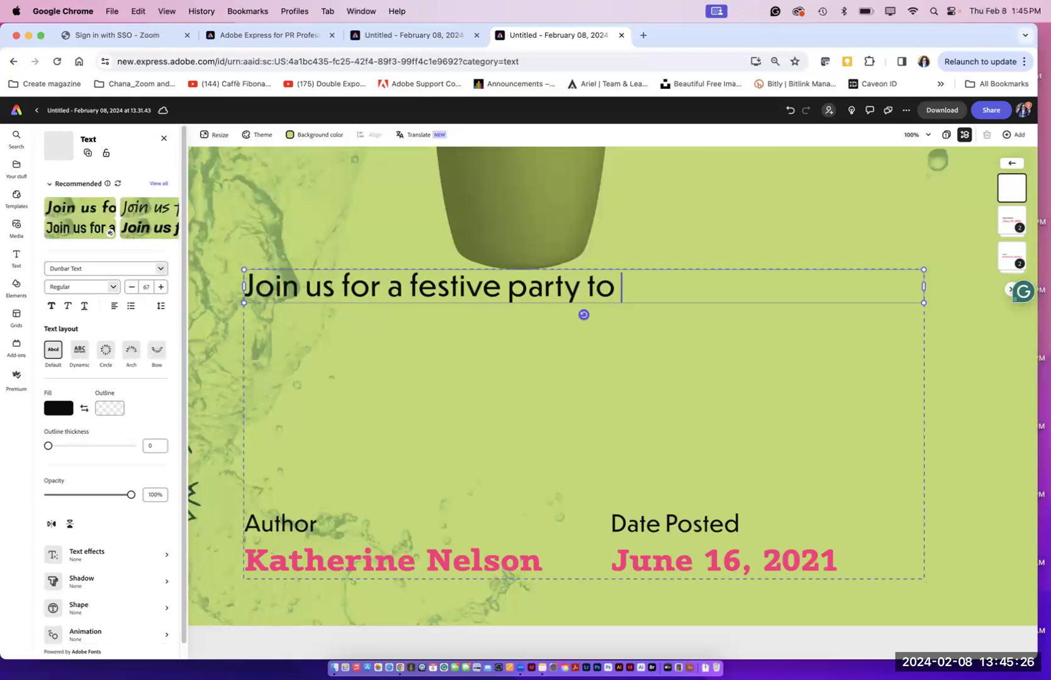
{"action": "type", "text": "b"}
{"action": "key", "text": "BackSpace"}
{"action": "type", "text": "show our"}
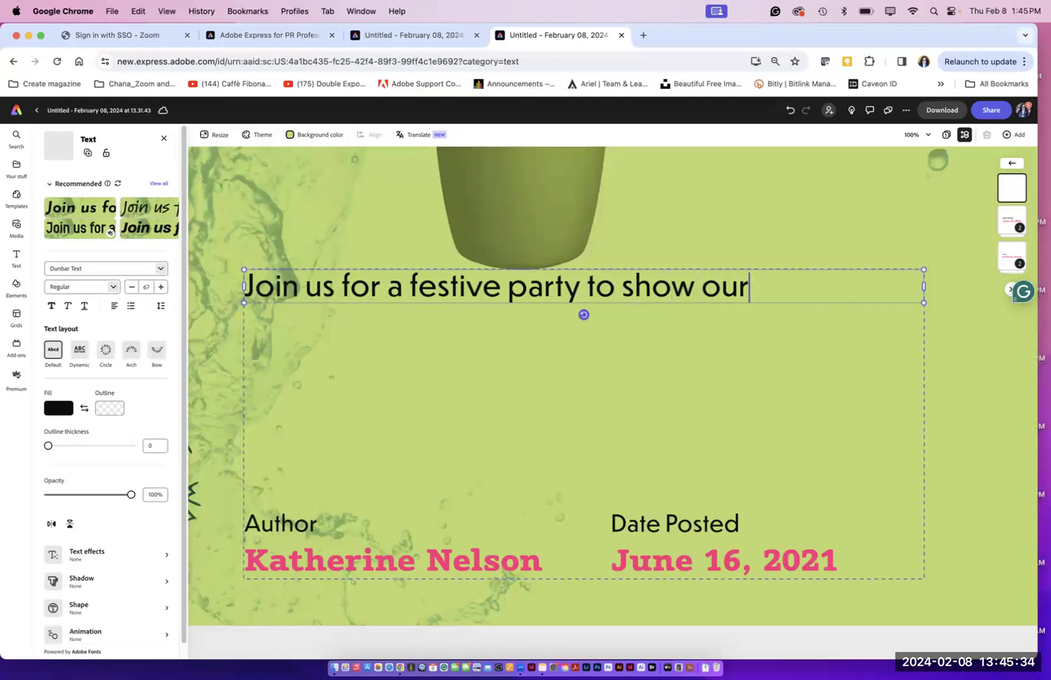
{"action": "key", "text": "BackSpace"}
{"action": "key", "text": "BackSpace"}
{"action": "key", "text": "BackSpace"}
{"action": "key", "text": "BackSpace"}
{"action": "key", "text": "BackSpace"}
{"action": "key", "text": "BackSpace"}
{"action": "key", "text": "BackSpace"}
{"action": "key", "text": "BackSpace"}
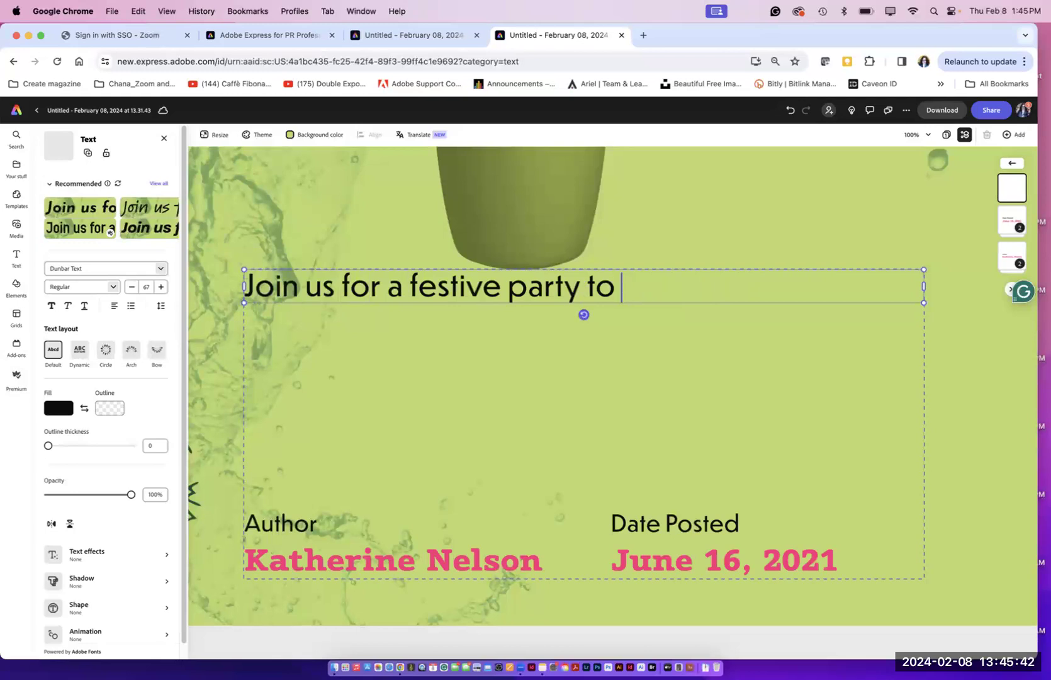
Step: Replace the word "festive" in the invitation sentence with "grand"
{"action": "left_click", "coordinate": [498, 285]}
{"action": "left_click_drag", "start_coordinate": [498, 285], "coordinate": [413, 271]}
{"action": "type", "text": "grand"}
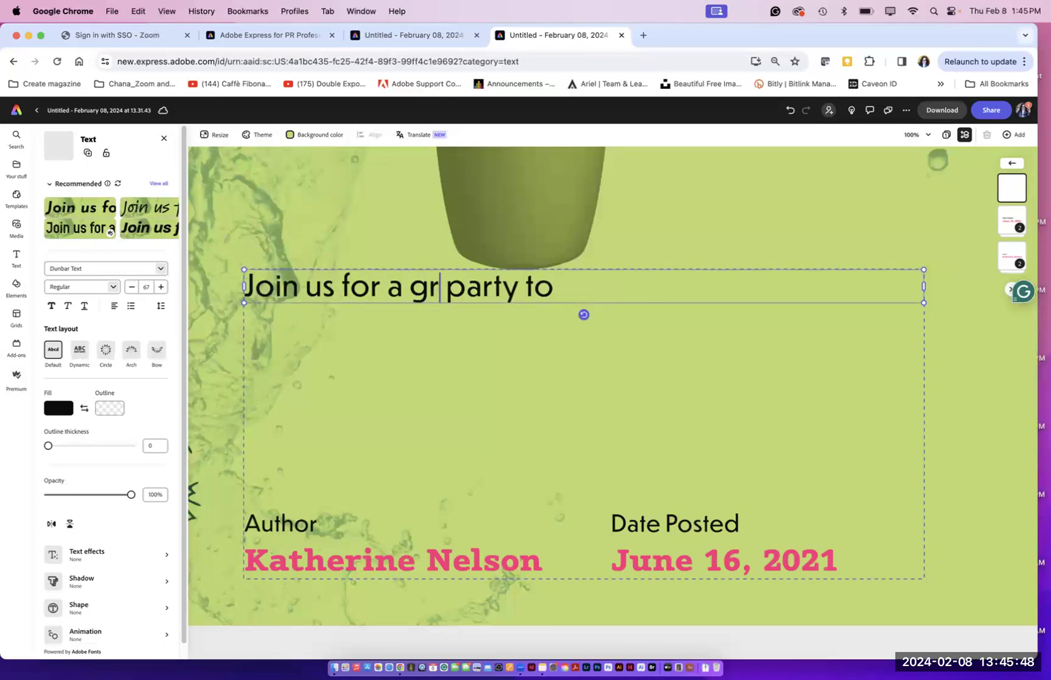
Step: Complete the invitation sentence with "present our" and a second line reading "new water bottle products", without a final period
{"action": "left_click", "coordinate": [608, 281]}
{"action": "type", "text": "pre"}
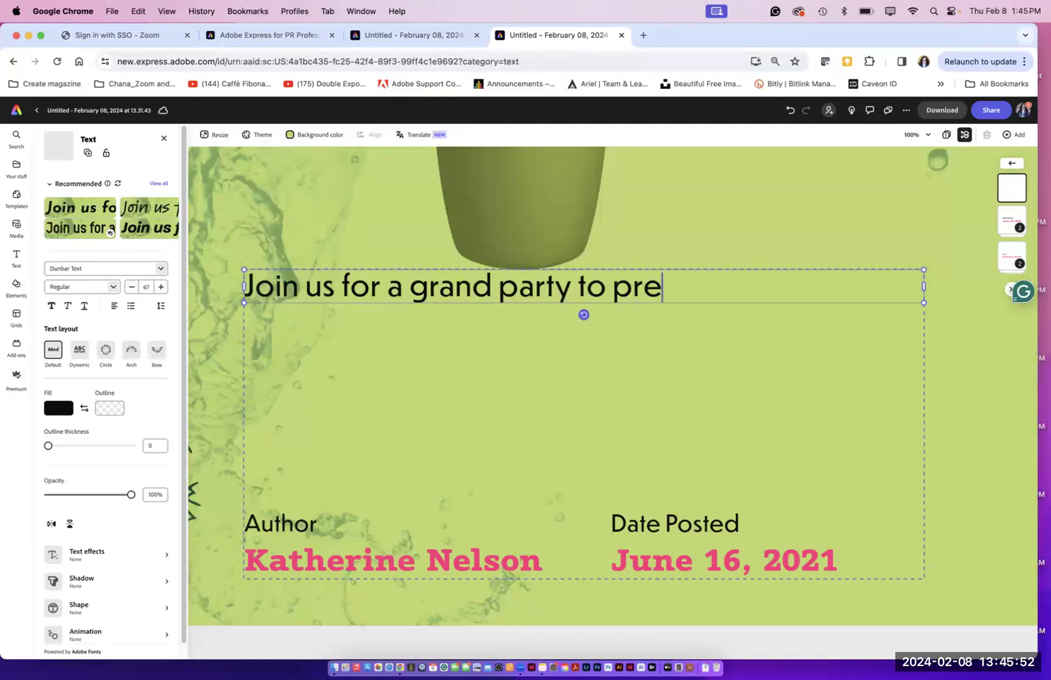
{"action": "type", "text": "sent our"}
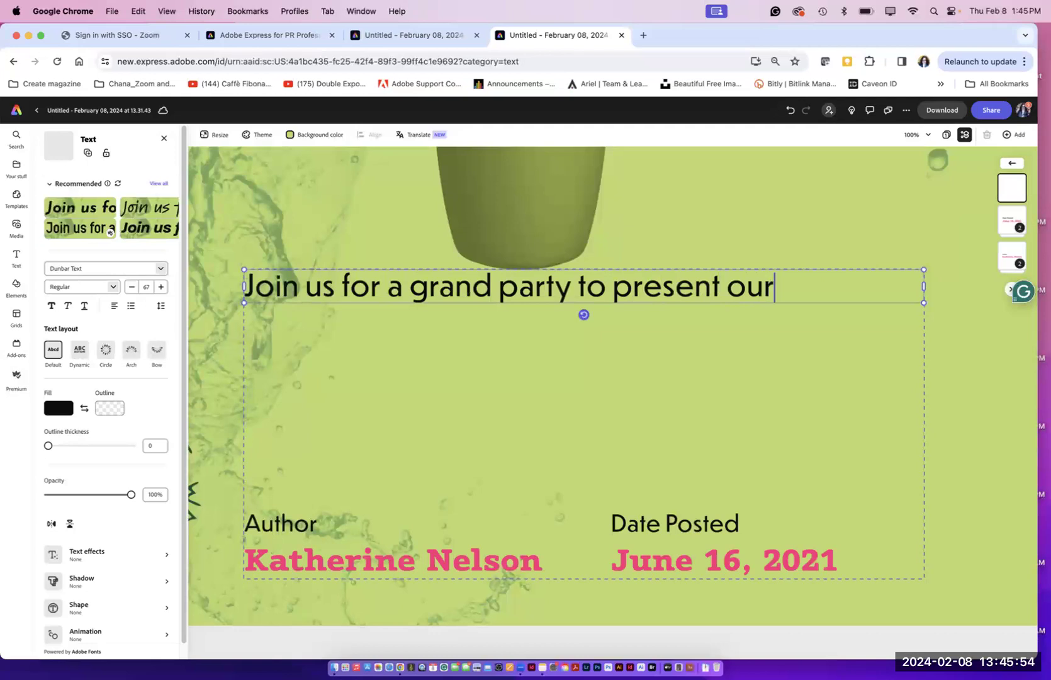
{"action": "key", "text": "Return"}
{"action": "type", "text": "n"}
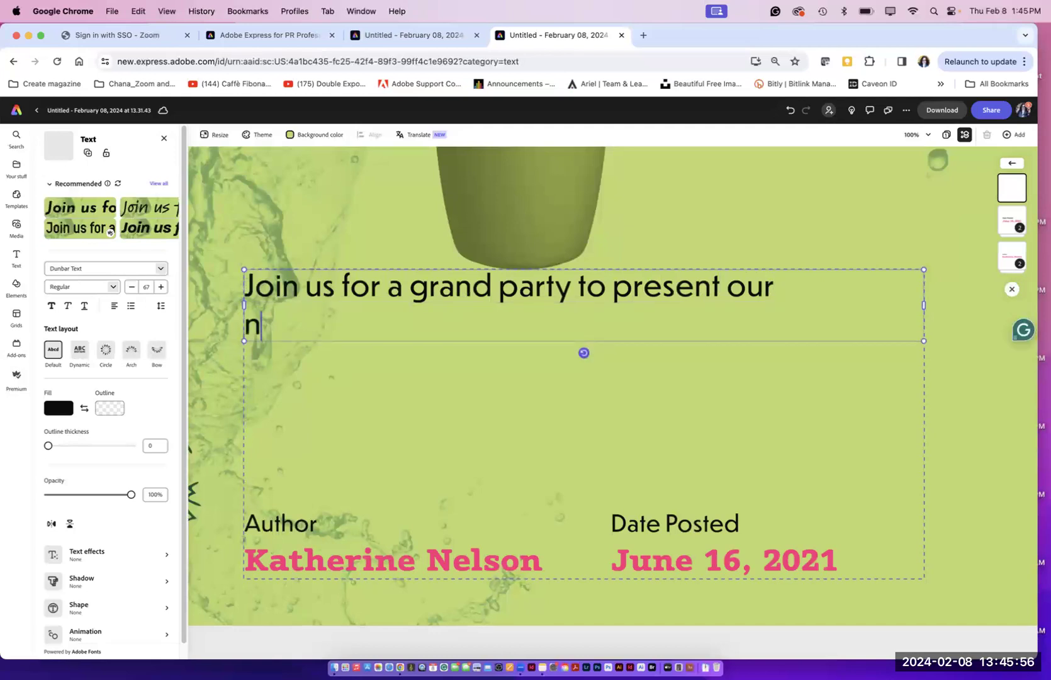
{"action": "type", "text": "ew wa"}
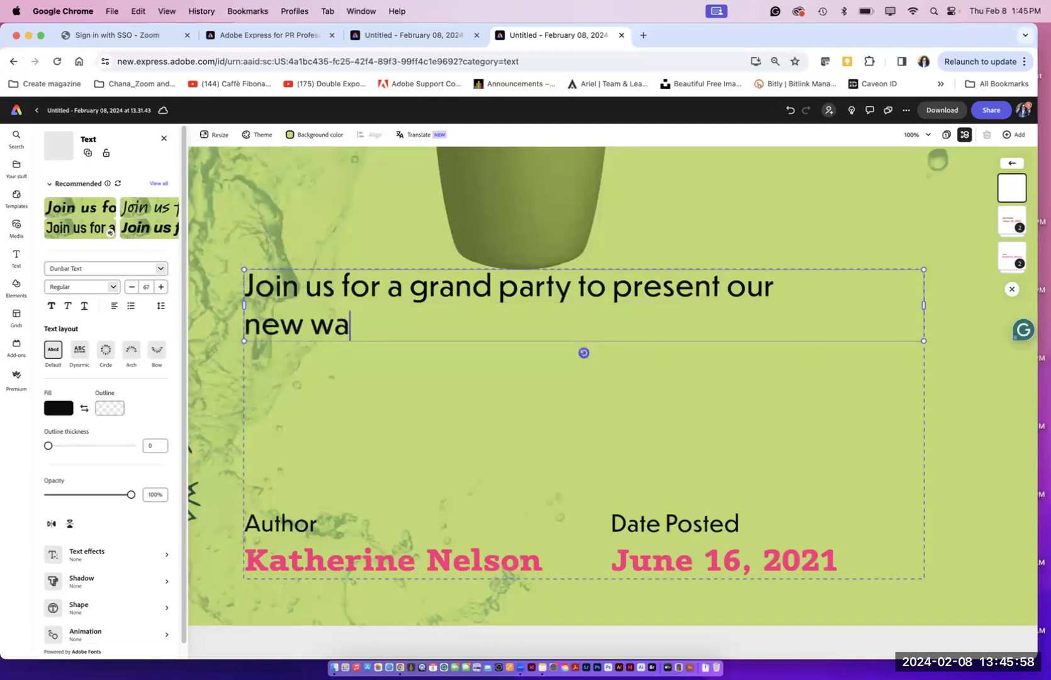
{"action": "type", "text": "ter bottl"}
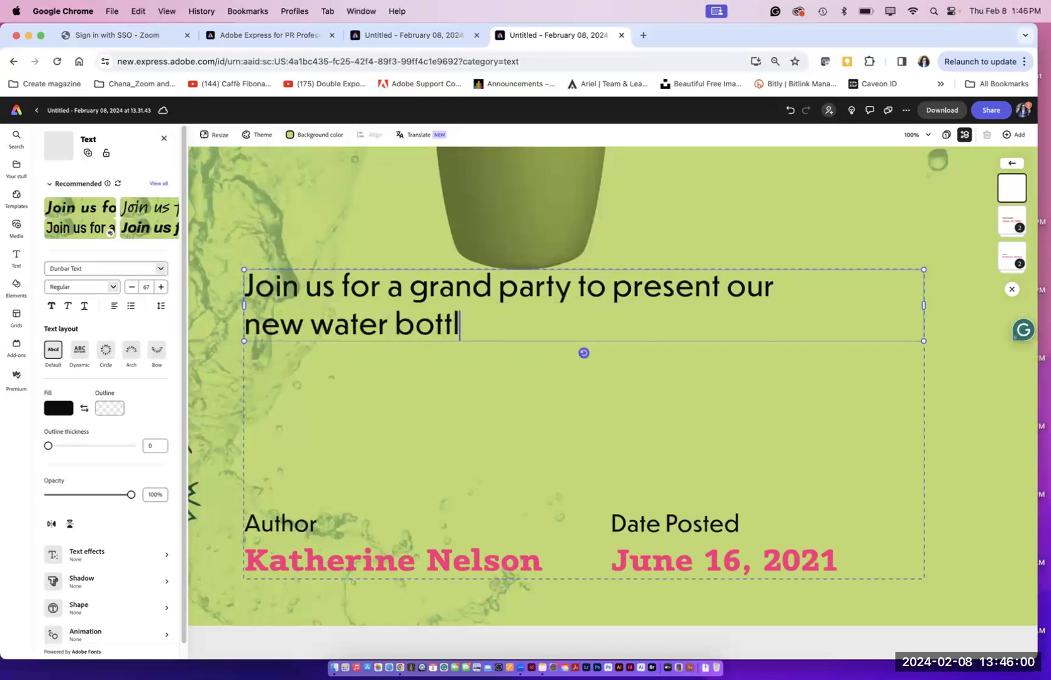
{"action": "type", "text": "e pro"}
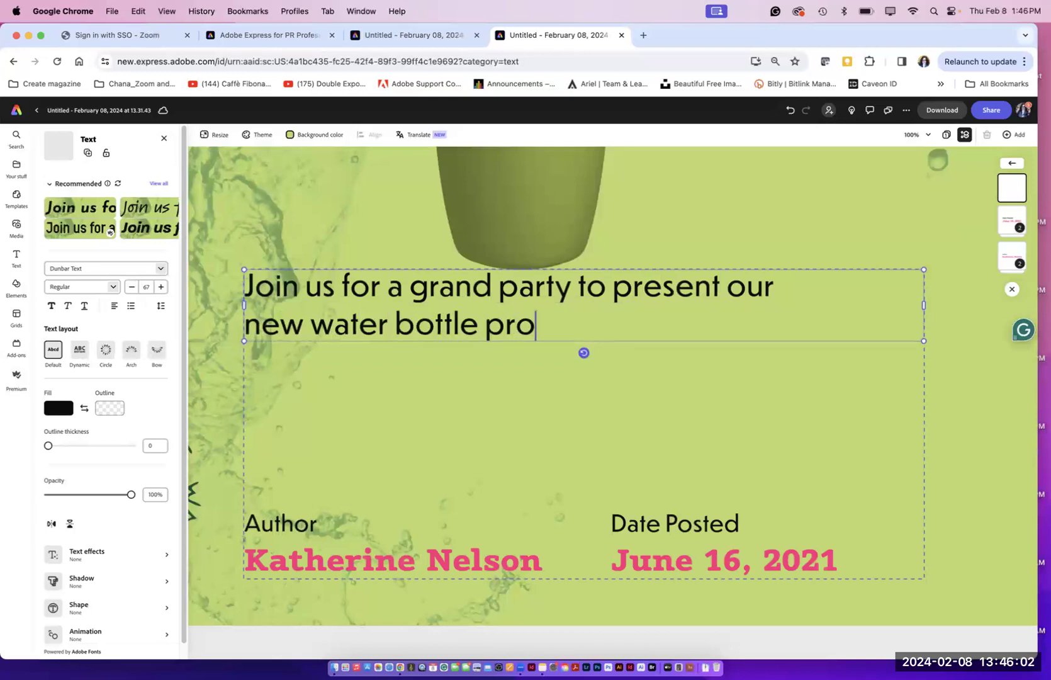
{"action": "type", "text": "ducts."}
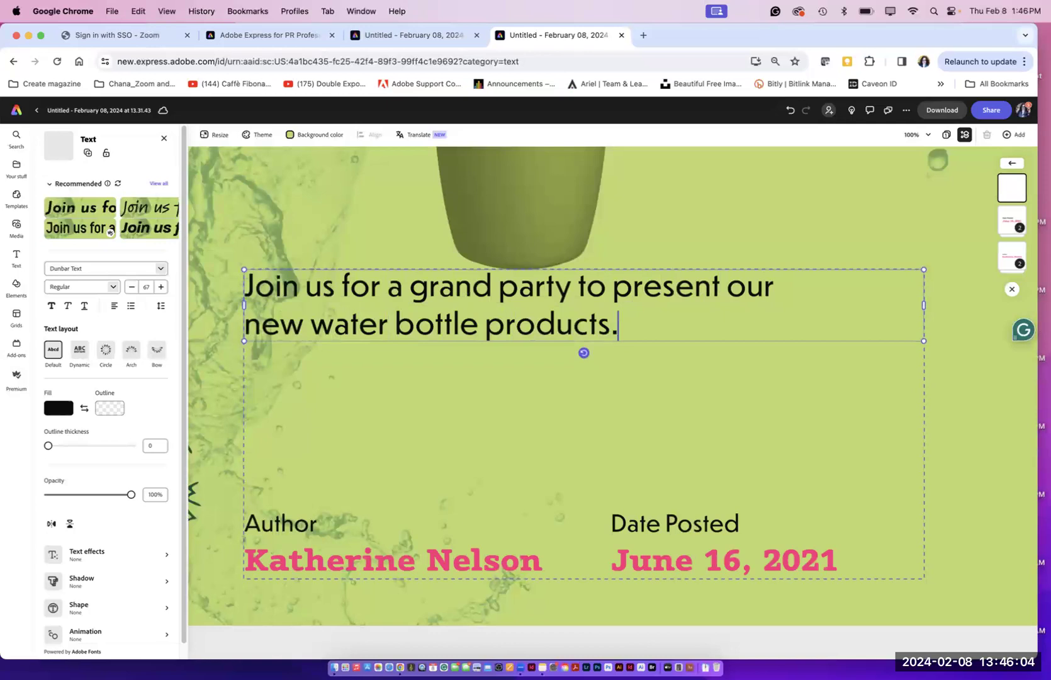
{"action": "type", "text": " \\"}
{"action": "key", "text": "BackSpace"}
{"action": "key", "text": "BackSpace"}
{"action": "key", "text": "BackSpace"}
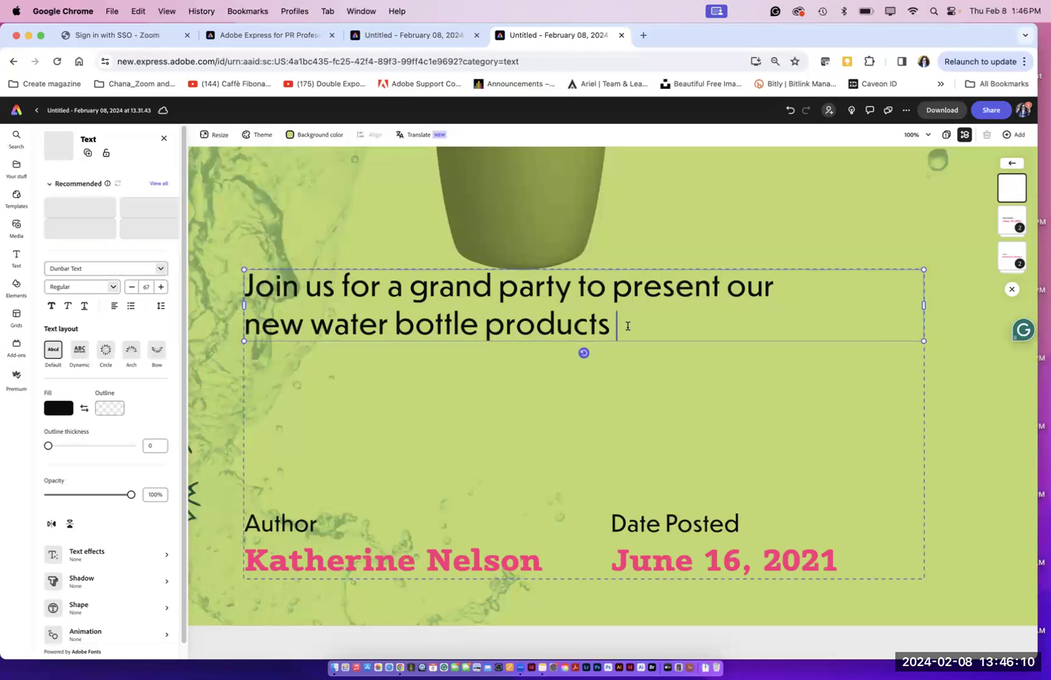
Step: Set the whole invitation text in CCBiffBamBoom Regular at font size 56
{"action": "key", "text": "super+a"}
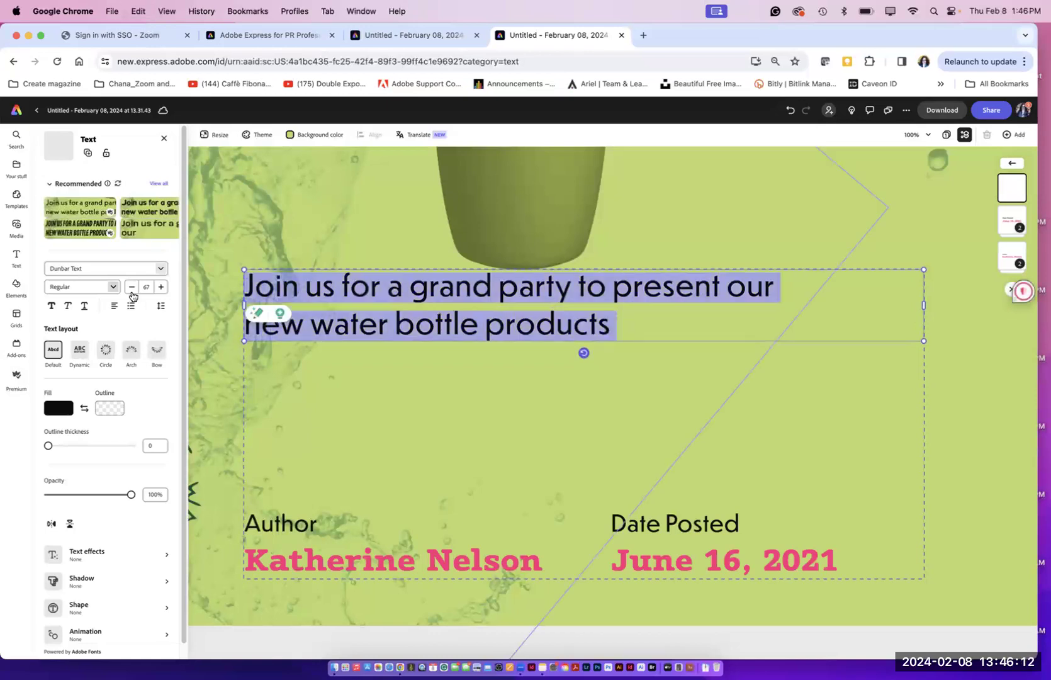
{"action": "left_click", "coordinate": [161, 269]}
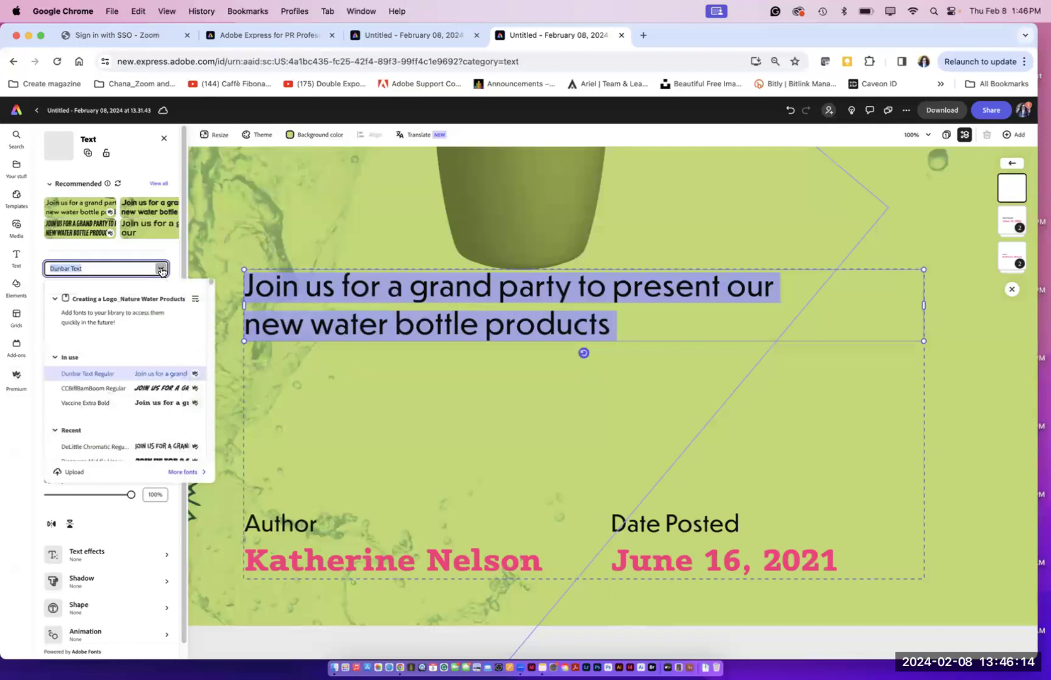
{"action": "left_click", "coordinate": [159, 389]}
{"action": "left_click", "coordinate": [132, 287]}
{"action": "left_click", "coordinate": [132, 287]}
{"action": "left_click", "coordinate": [133, 287]}
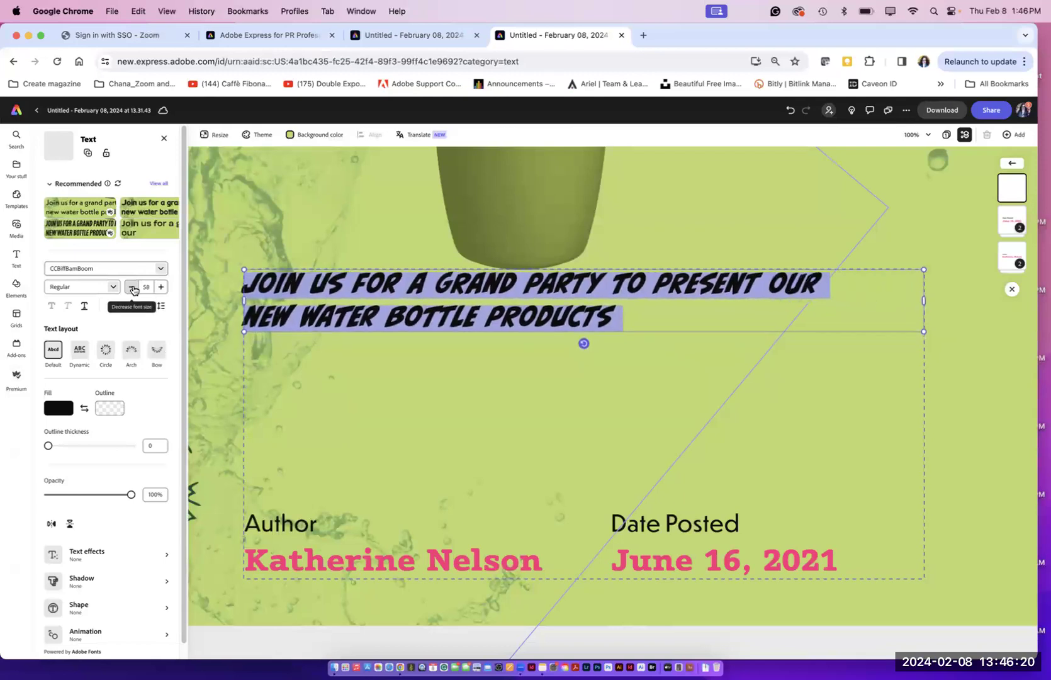
{"action": "left_click", "coordinate": [132, 287]}
Step: Break the invitation's first line after "party" and center-align all three lines
{"action": "left_click", "coordinate": [600, 282]}
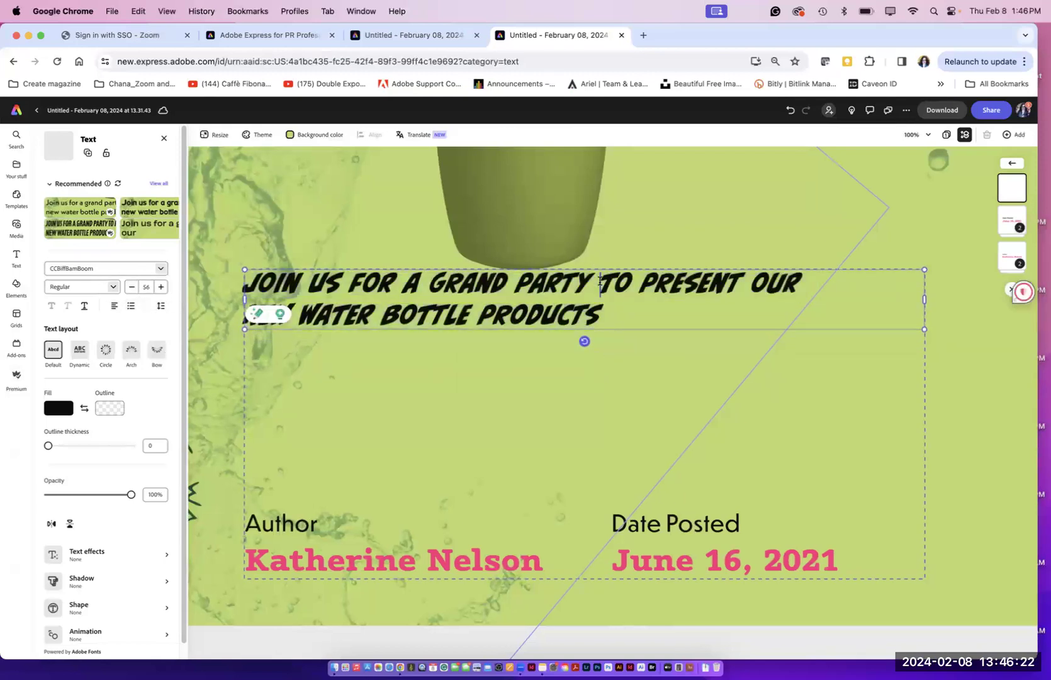
{"action": "key", "text": "Return"}
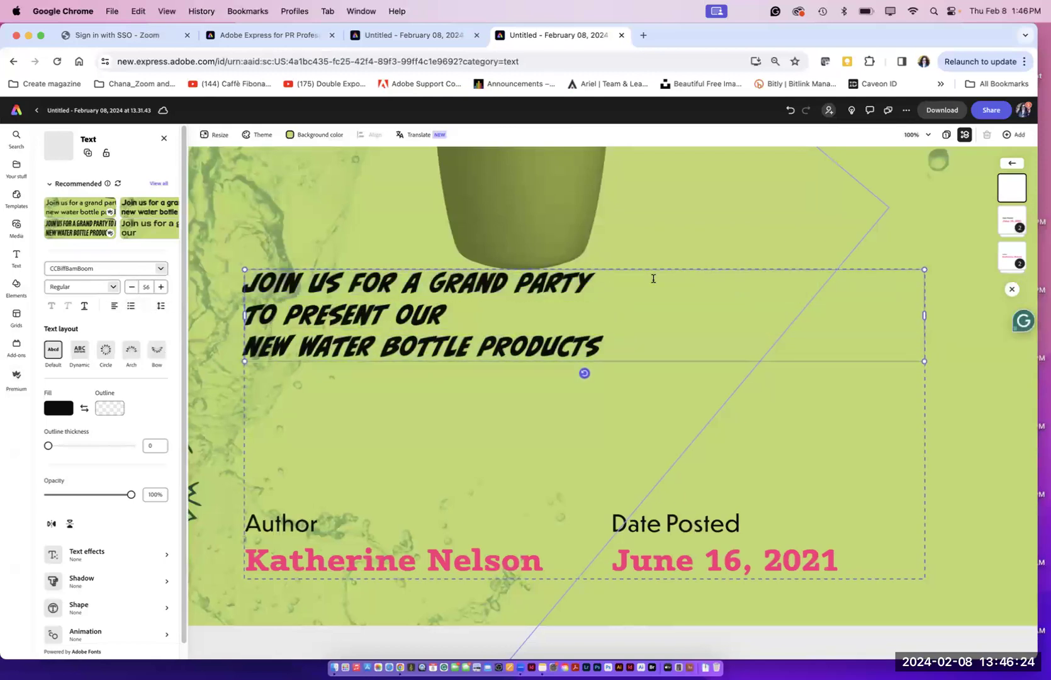
{"action": "left_click_drag", "start_coordinate": [602, 344], "coordinate": [246, 279]}
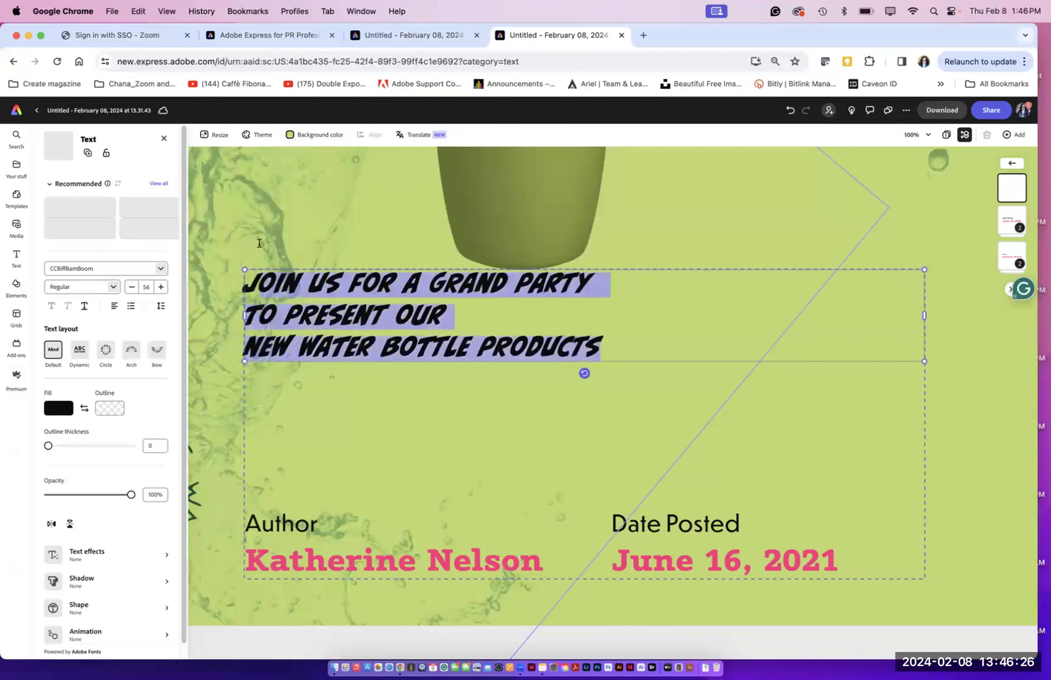
{"action": "left_click", "coordinate": [132, 309]}
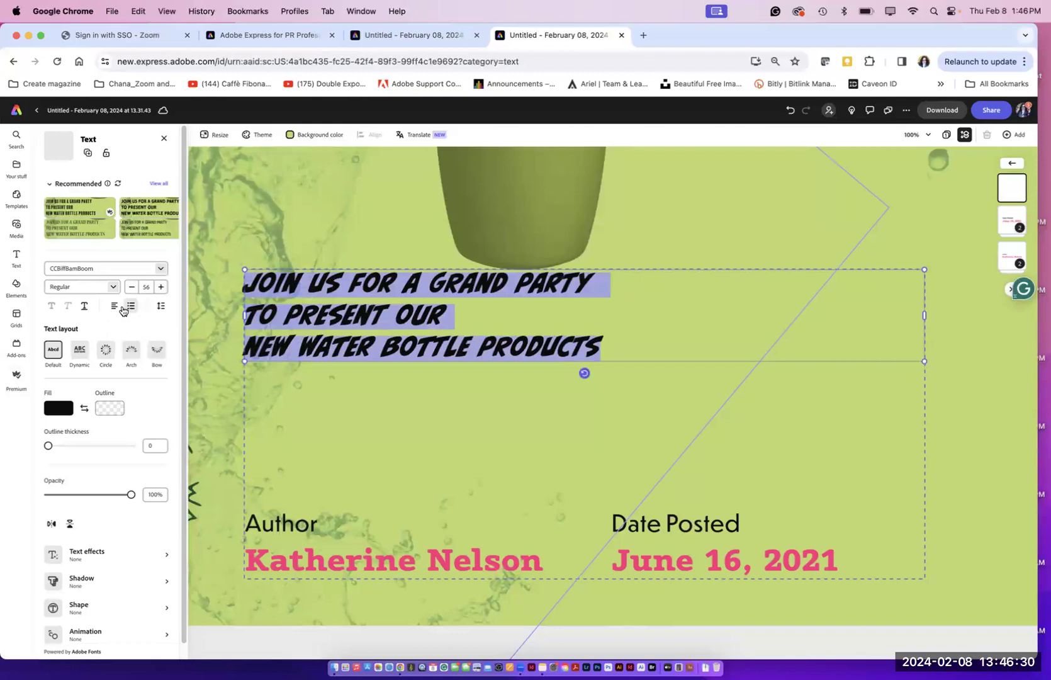
{"action": "left_click", "coordinate": [114, 307]}
{"action": "left_click", "coordinate": [114, 326]}
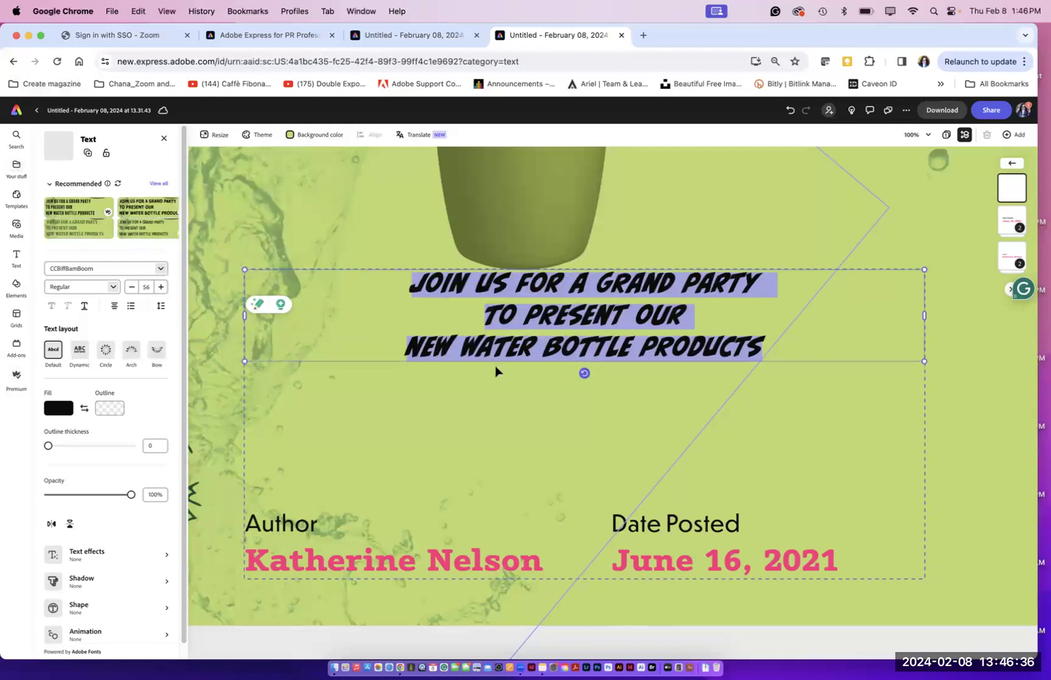
Step: Move the invitation text lower beneath the bottle and delete the Author and Date Posted groups
{"action": "left_click_drag", "start_coordinate": [373, 265], "coordinate": [342, 330]}
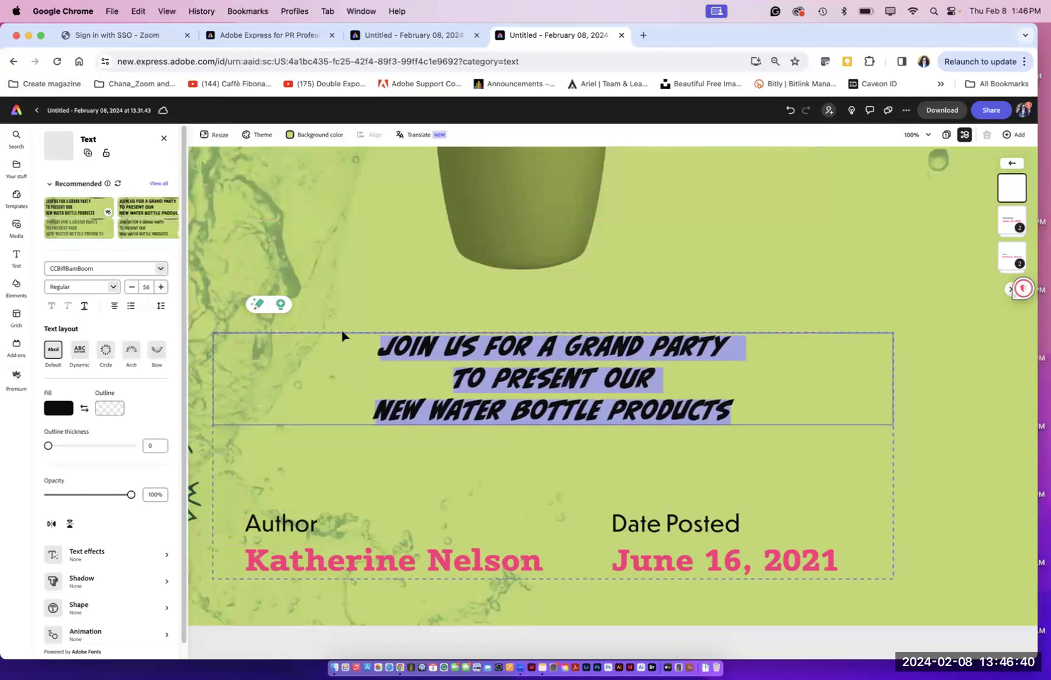
{"action": "left_click", "coordinate": [659, 536]}
{"action": "left_click", "coordinate": [490, 568]}
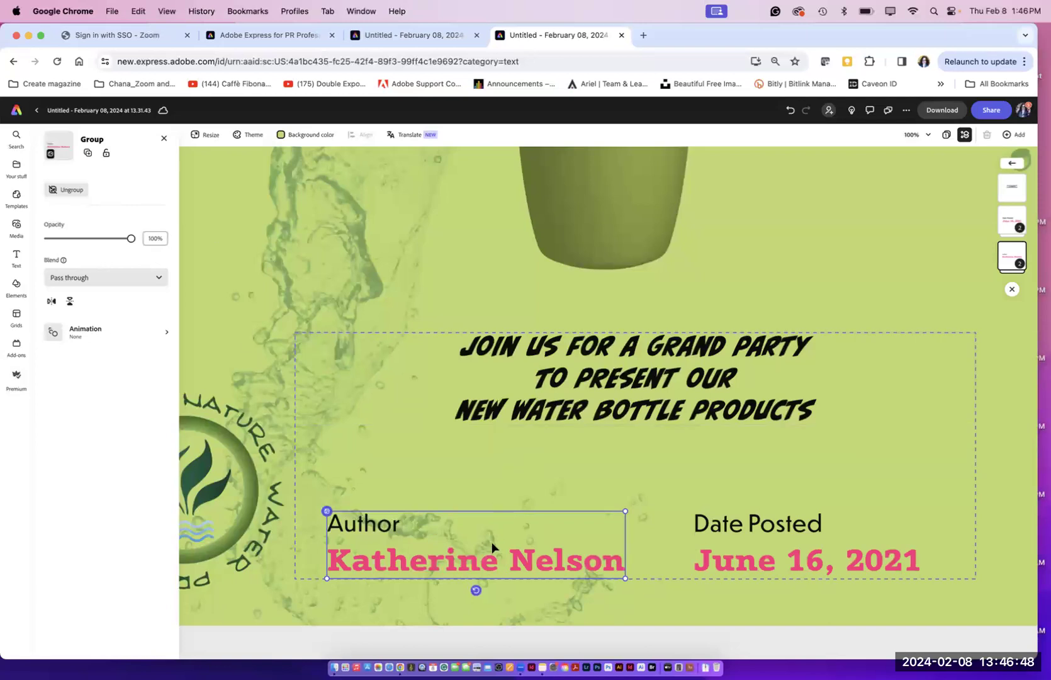
{"action": "key", "text": "Delete"}
{"action": "left_click", "coordinate": [751, 562]}
{"action": "key", "text": "Delete"}
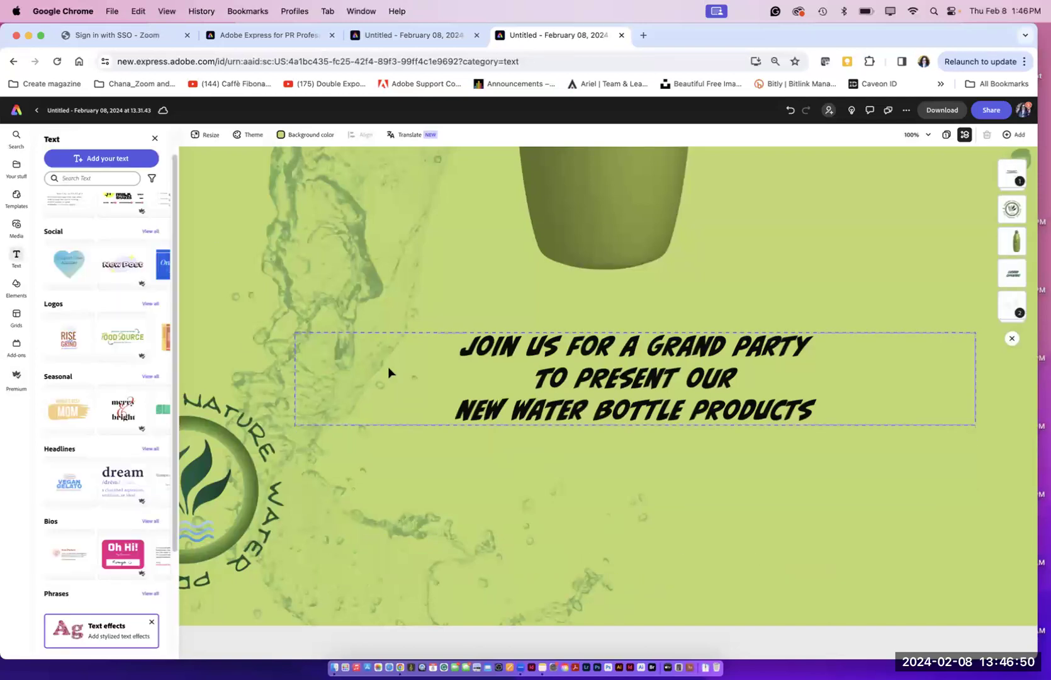
Step: Scale the invitation text box down proportionally to font size 52
{"action": "left_click", "coordinate": [668, 425]}
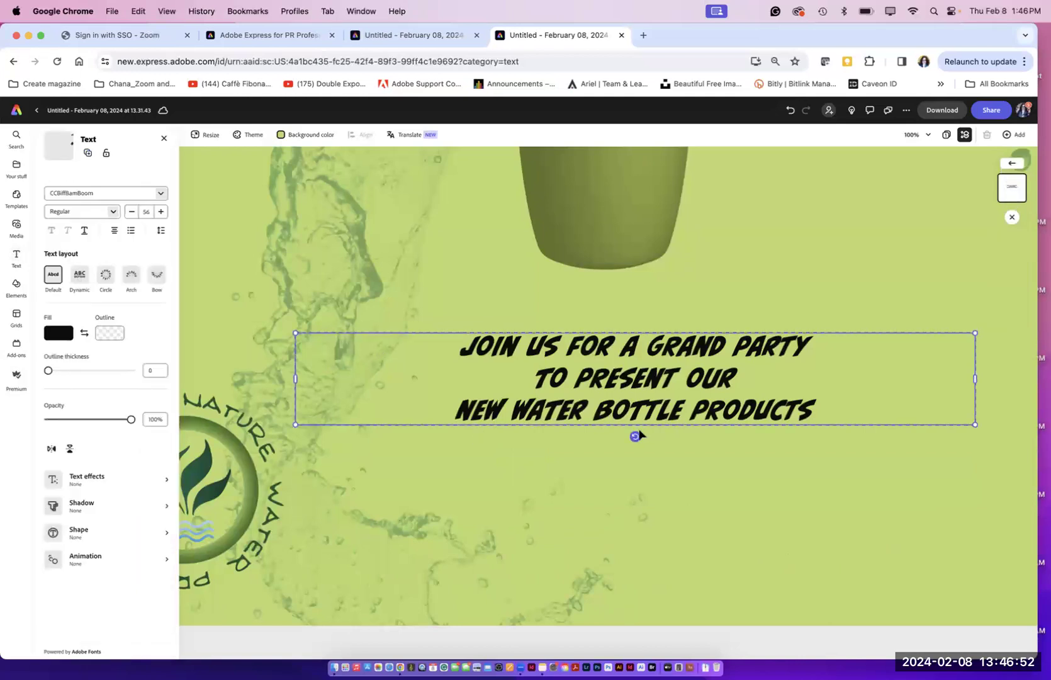
{"action": "left_click_drag", "start_coordinate": [975, 424], "coordinate": [924, 452]}
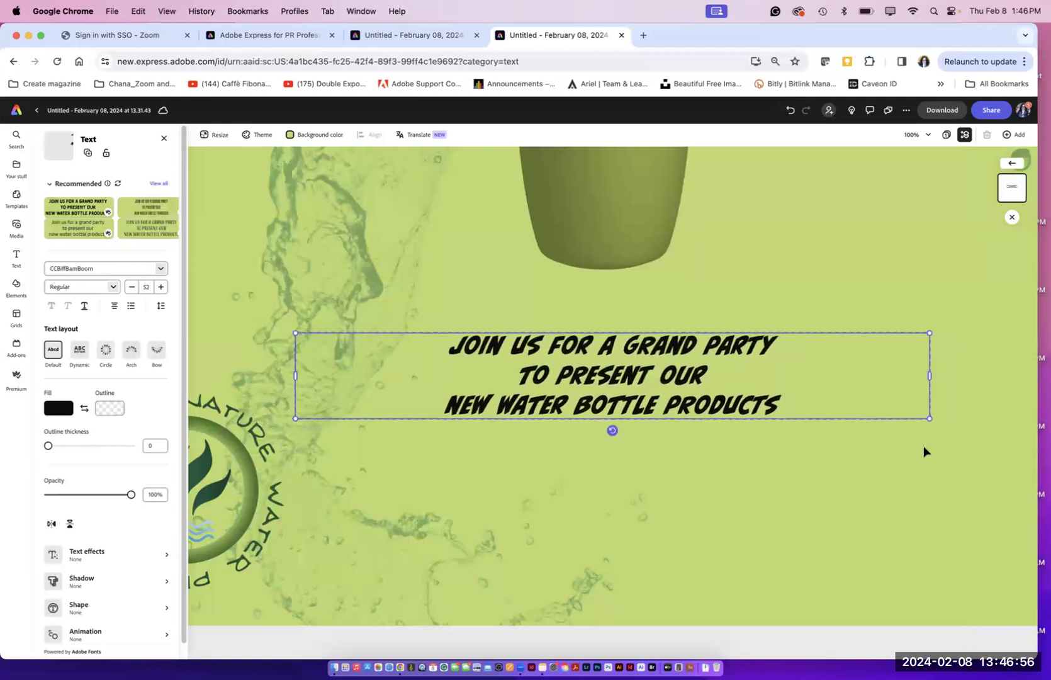
{"action": "left_click", "coordinate": [695, 524]}
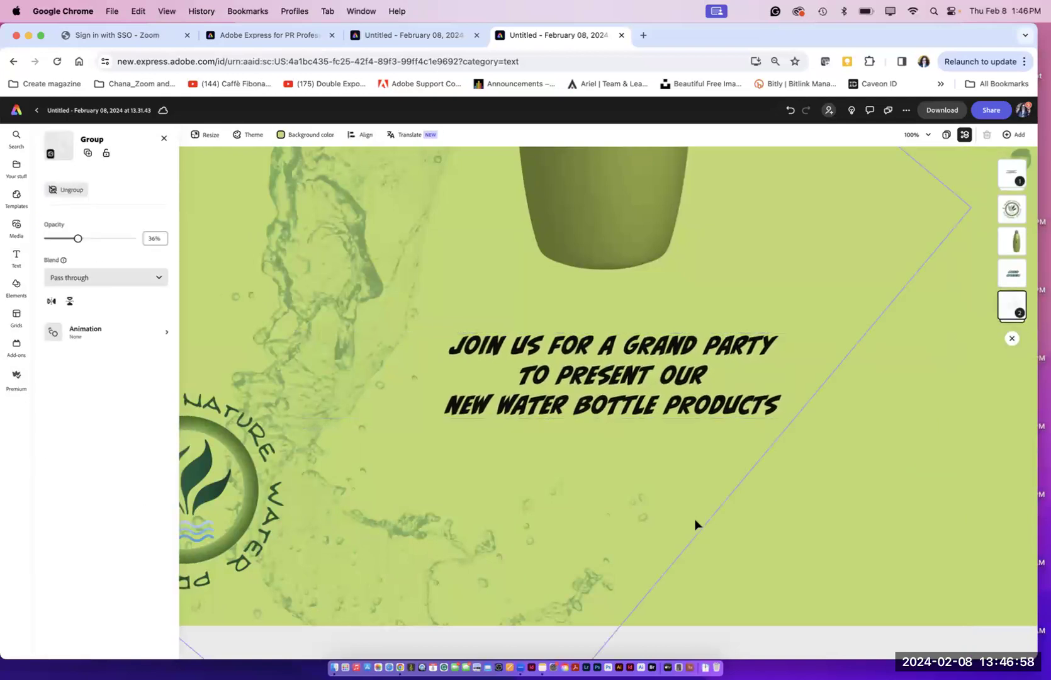
{"action": "key", "text": "super+minus"}
{"action": "key", "text": "super+minus"}
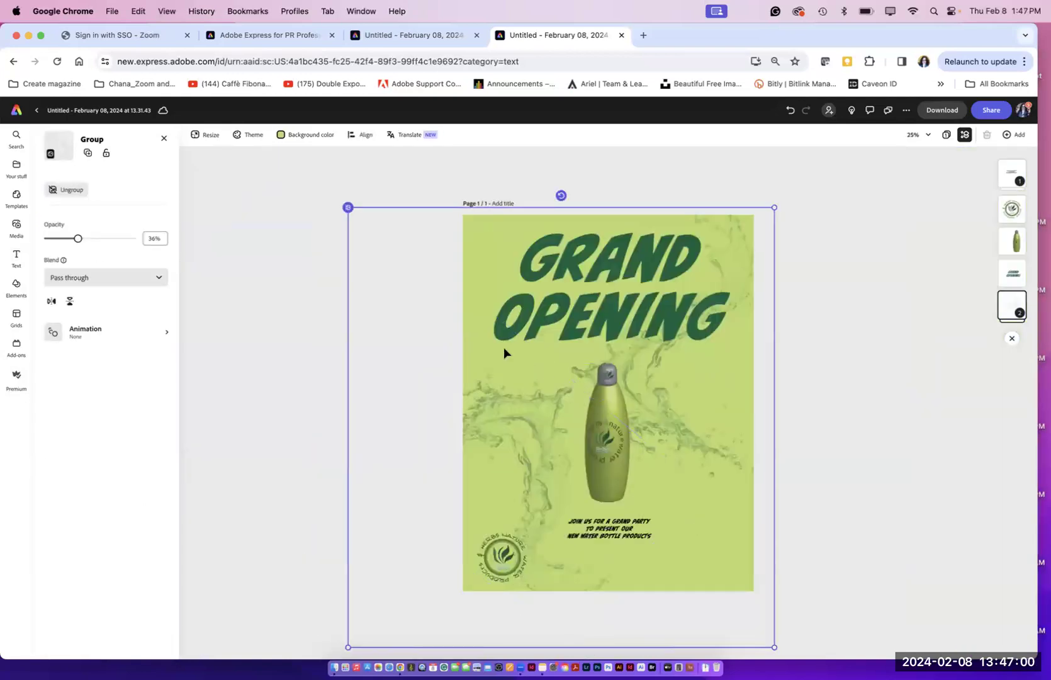
{"action": "left_click", "coordinate": [261, 377]}
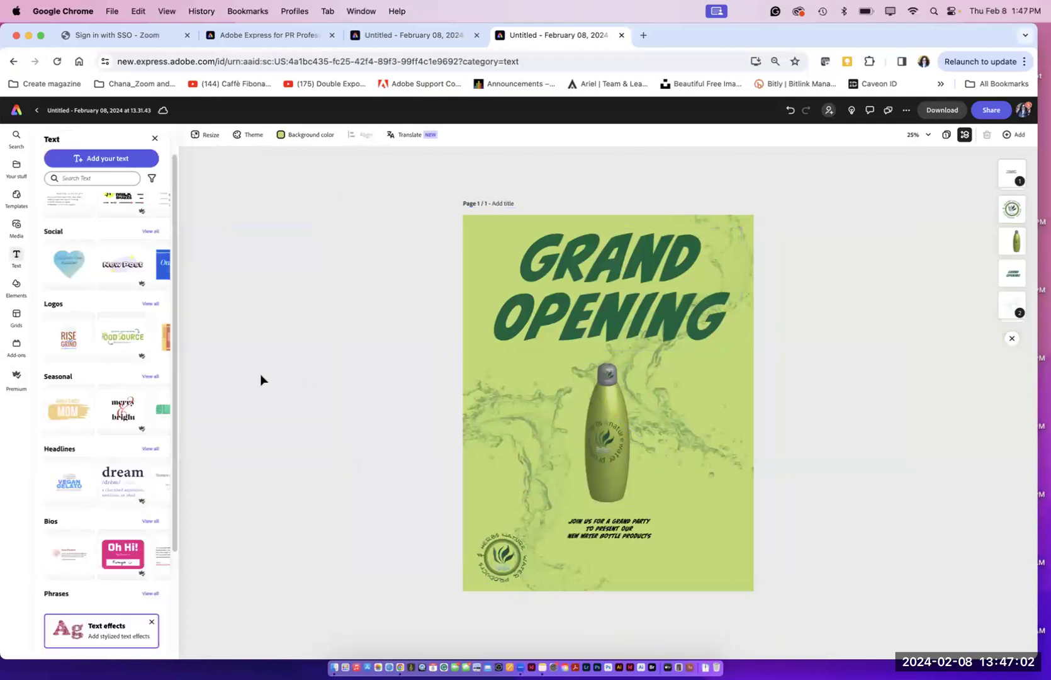
Step: Try duplicating the water splash background group twice, and undo both duplications
{"action": "left_click", "coordinate": [1012, 305]}
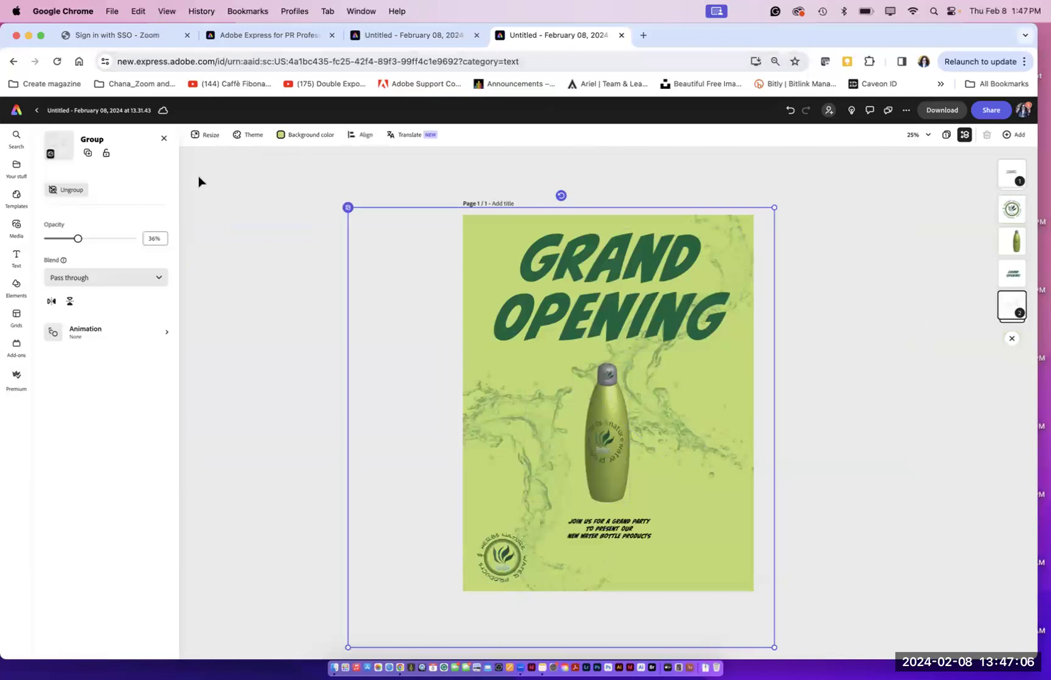
{"action": "double_click", "coordinate": [88, 155]}
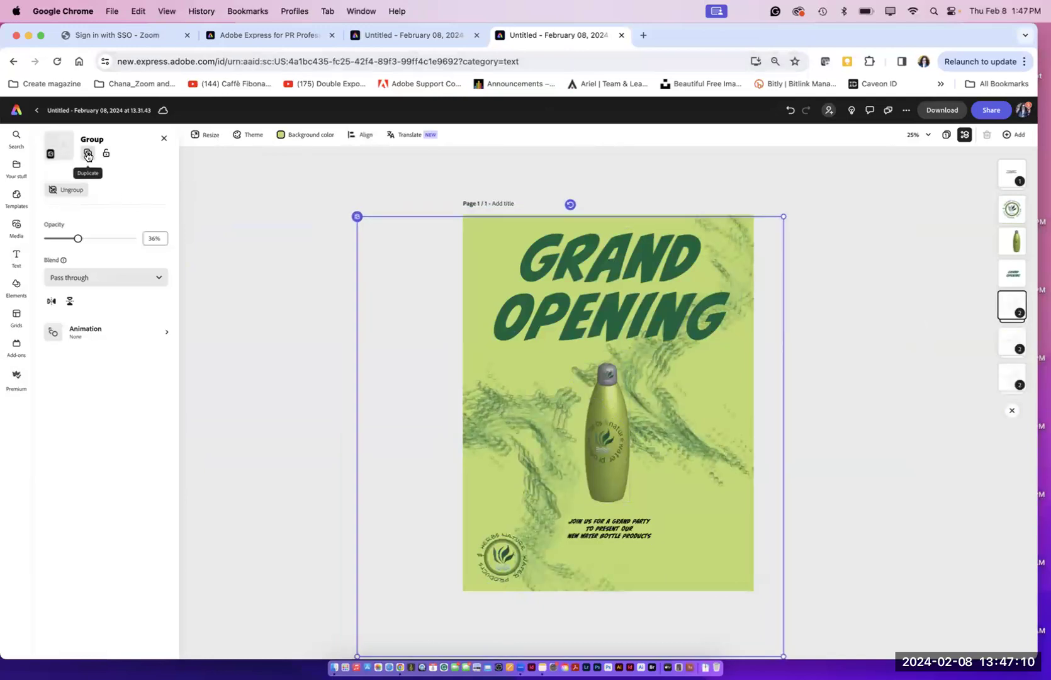
{"action": "key", "text": "super+z"}
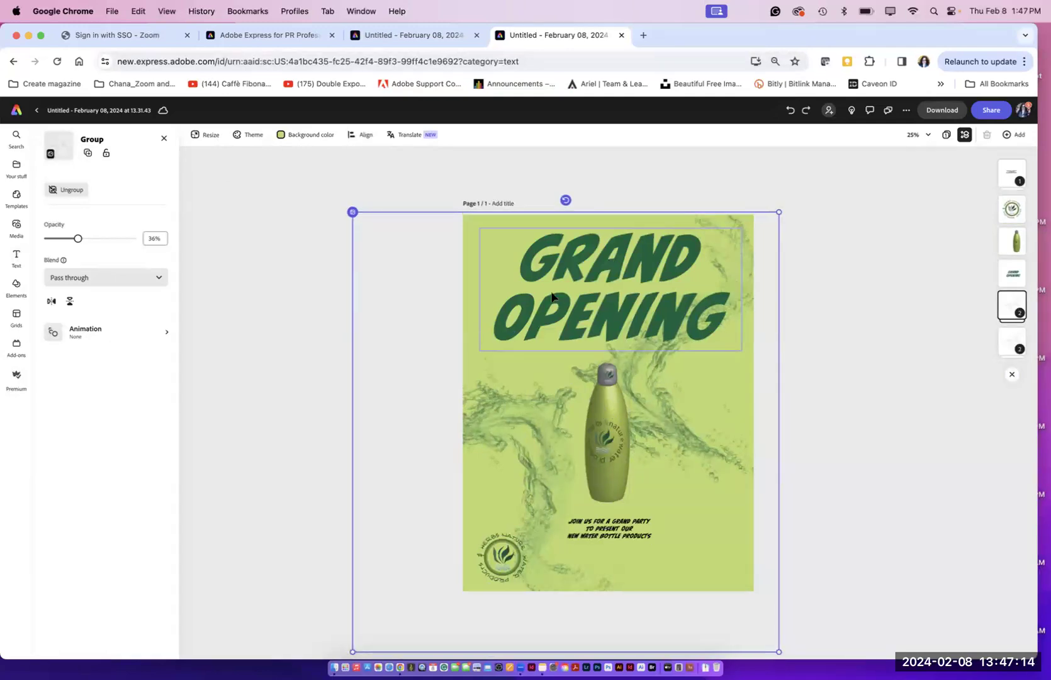
{"action": "key", "text": "super+z"}
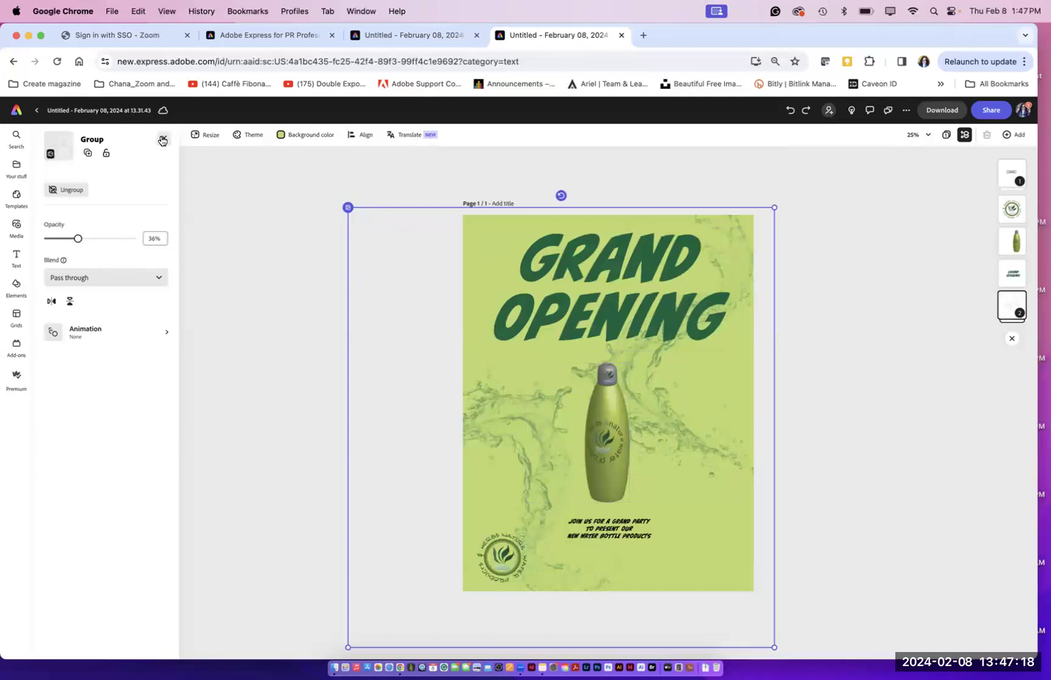
Step: Lock the water splash background group in place
{"action": "left_click", "coordinate": [106, 153]}
{"action": "left_click", "coordinate": [277, 348]}
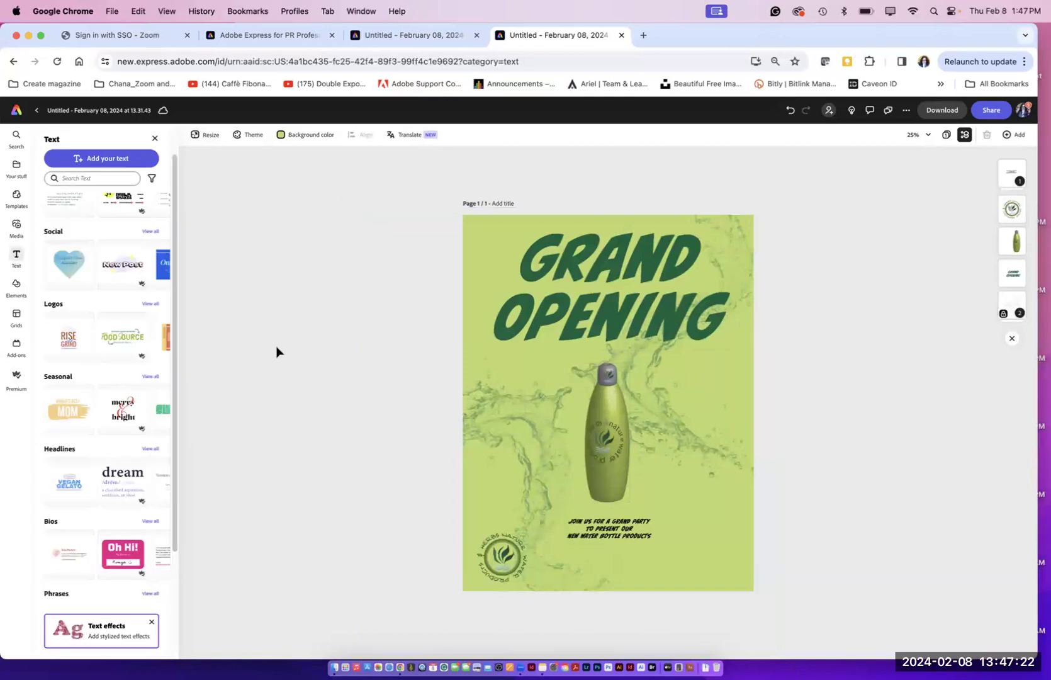
Step: Change the "Grand Opening" title's font to IM FELL English Italic
{"action": "left_click", "coordinate": [588, 336]}
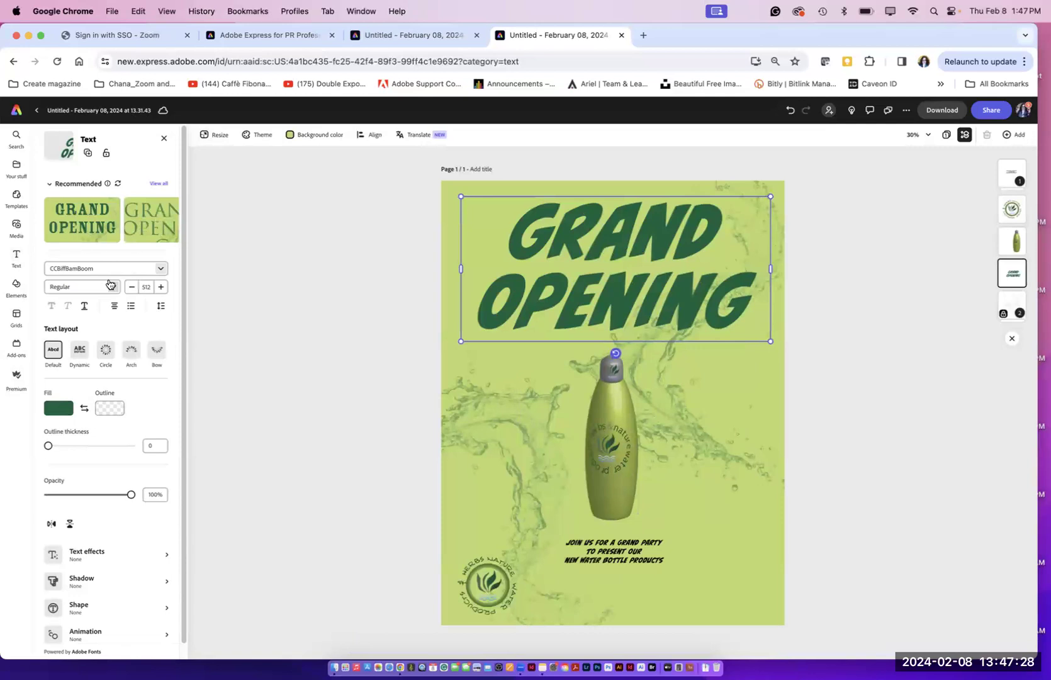
{"action": "left_click", "coordinate": [162, 269]}
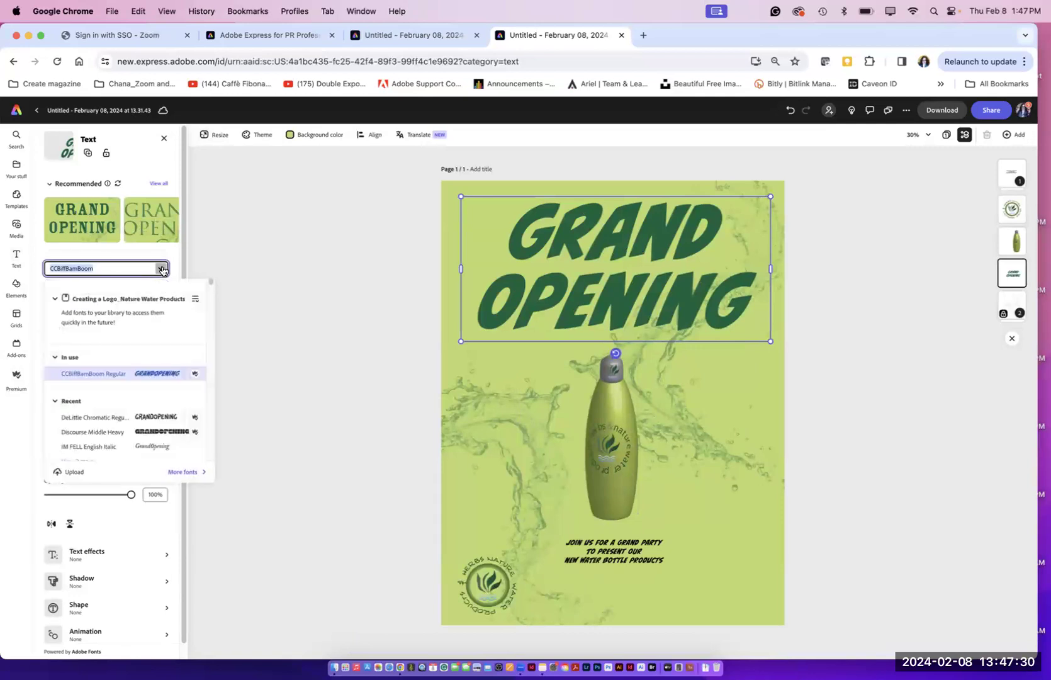
{"action": "left_click", "coordinate": [176, 445]}
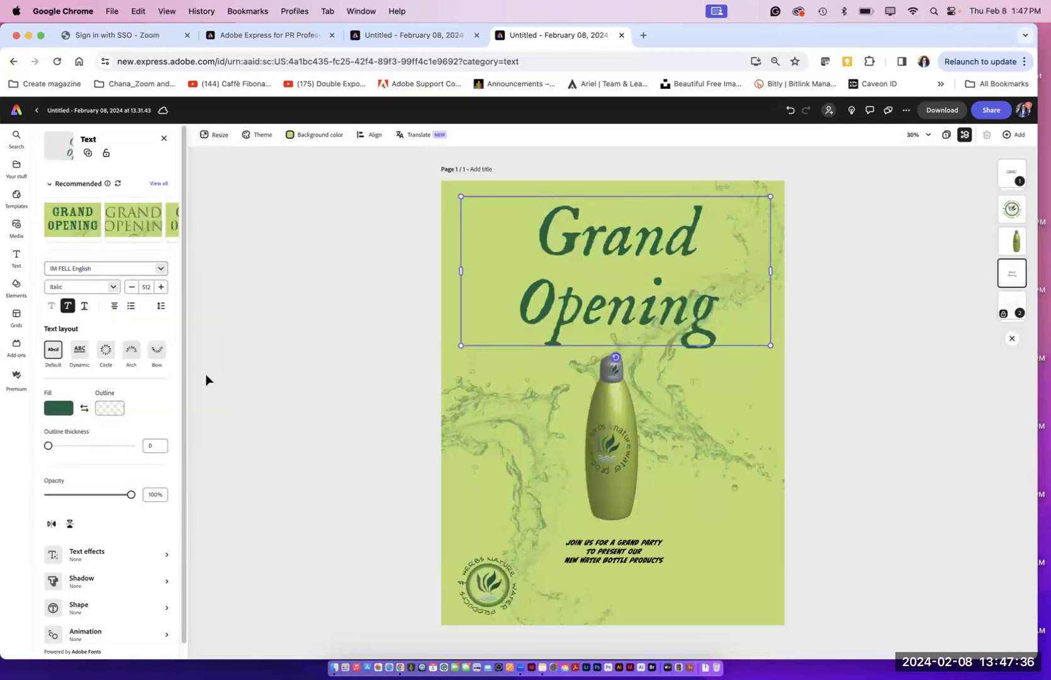
Step: Change the "Grand Opening" title's font to Condor Bold from the Art Deco font category
{"action": "left_click", "coordinate": [162, 269]}
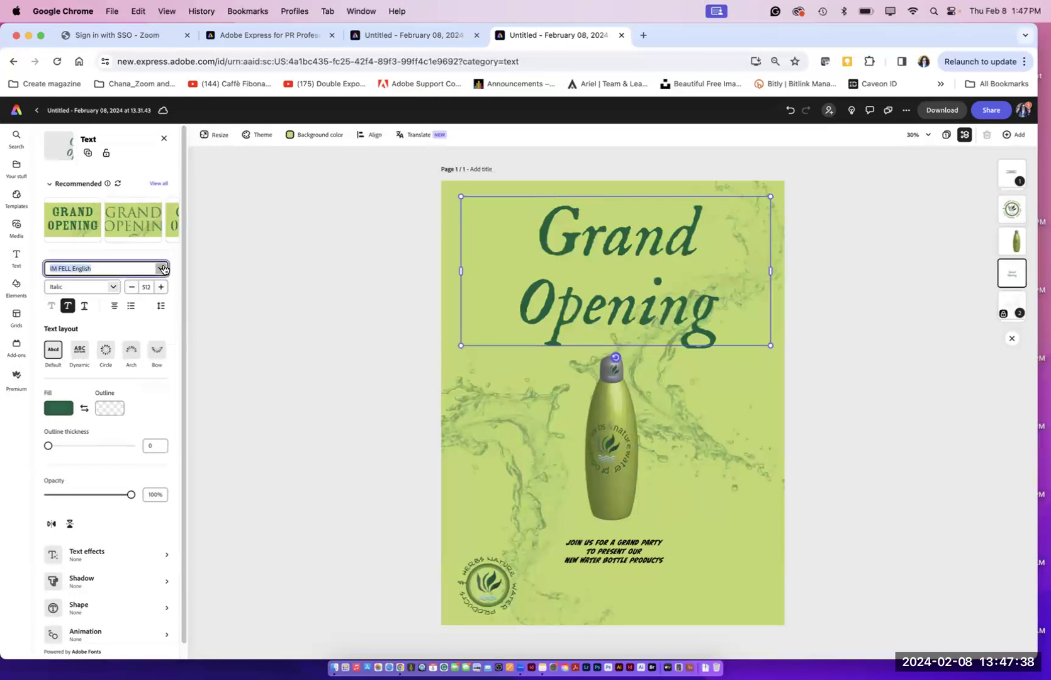
{"action": "left_click", "coordinate": [162, 268]}
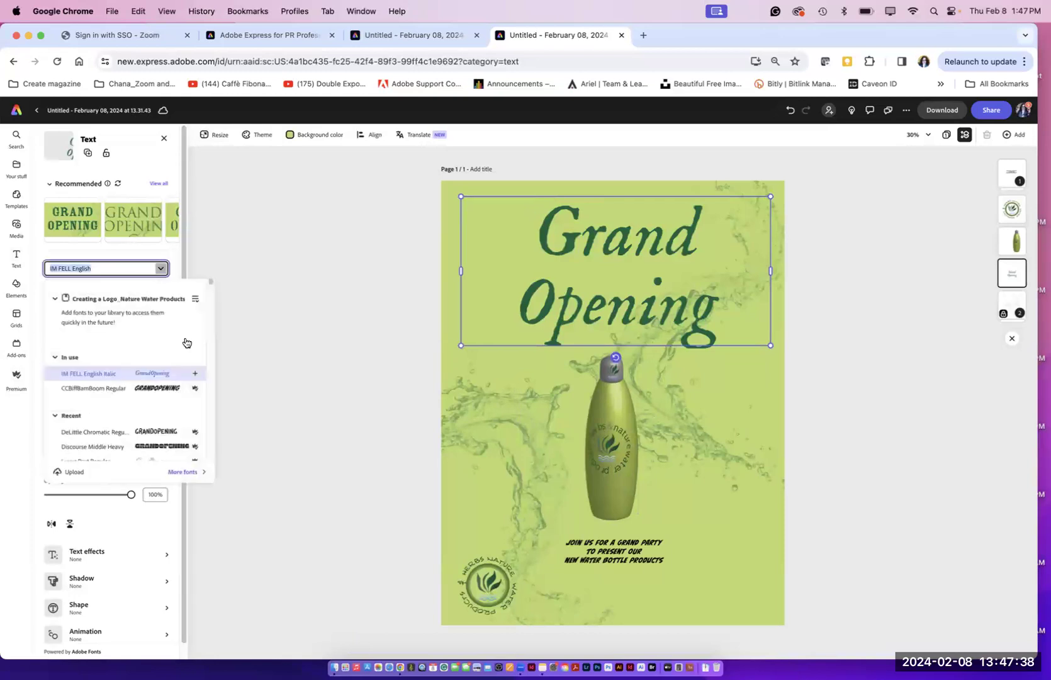
{"action": "left_click", "coordinate": [200, 479]}
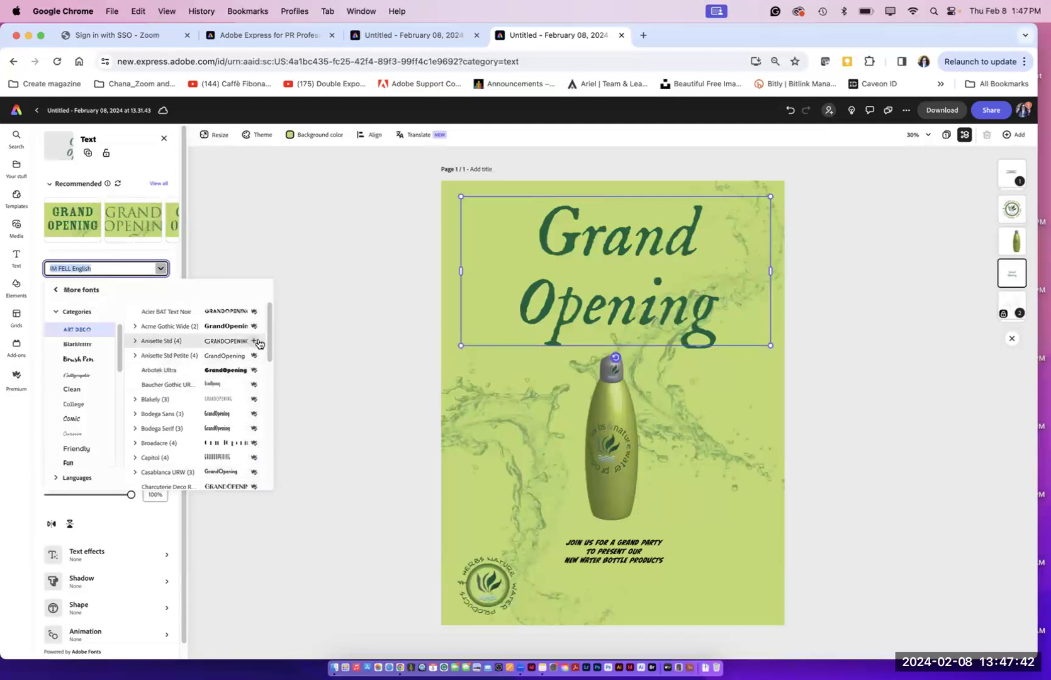
{"action": "scroll", "coordinate": [269, 365], "scroll_direction": "down", "scroll_amount": 5}
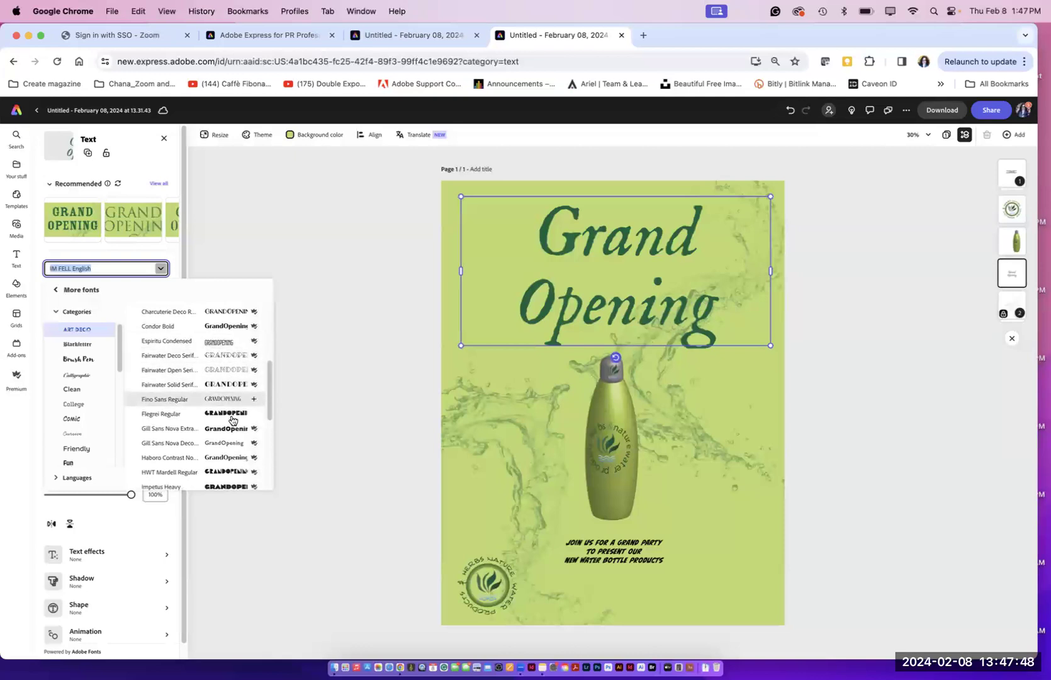
{"action": "left_click", "coordinate": [210, 325]}
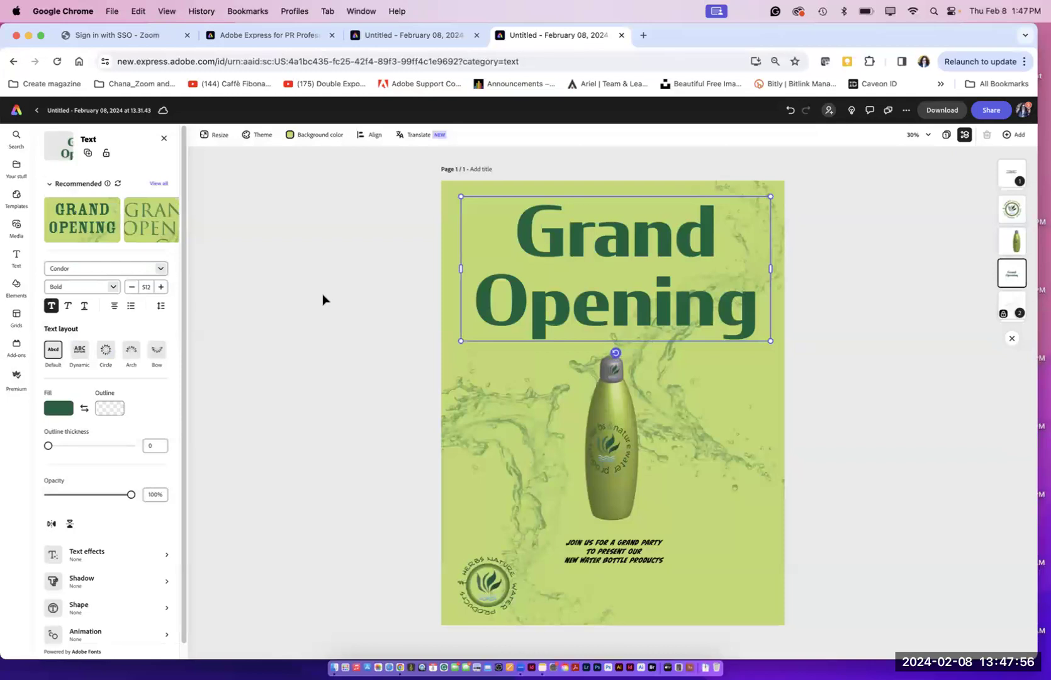
Step: Add an exclamation mark at the end of the title so it reads "Grand Opening!"
{"action": "left_click", "coordinate": [17, 257]}
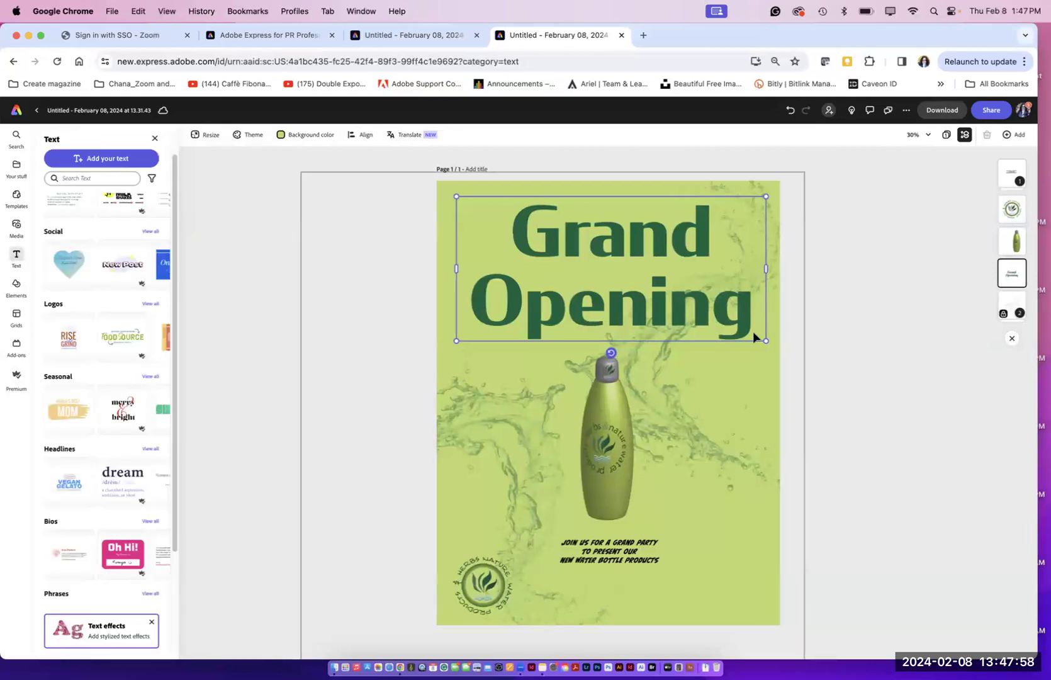
{"action": "double_click", "coordinate": [750, 313]}
{"action": "key", "text": "Right"}
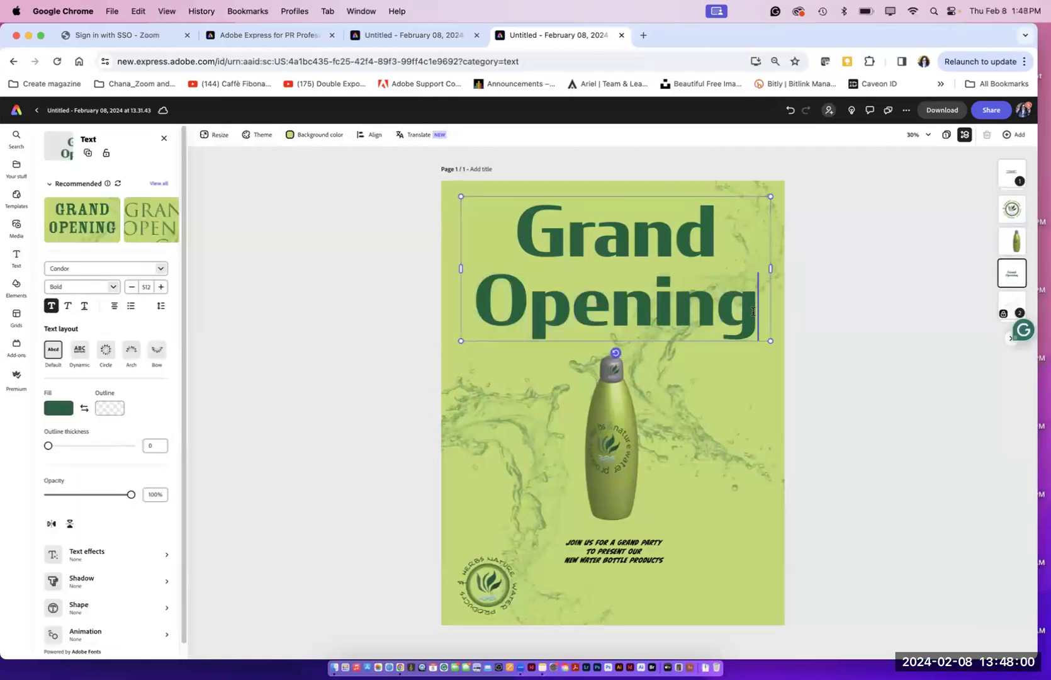
{"action": "type", "text": "!"}
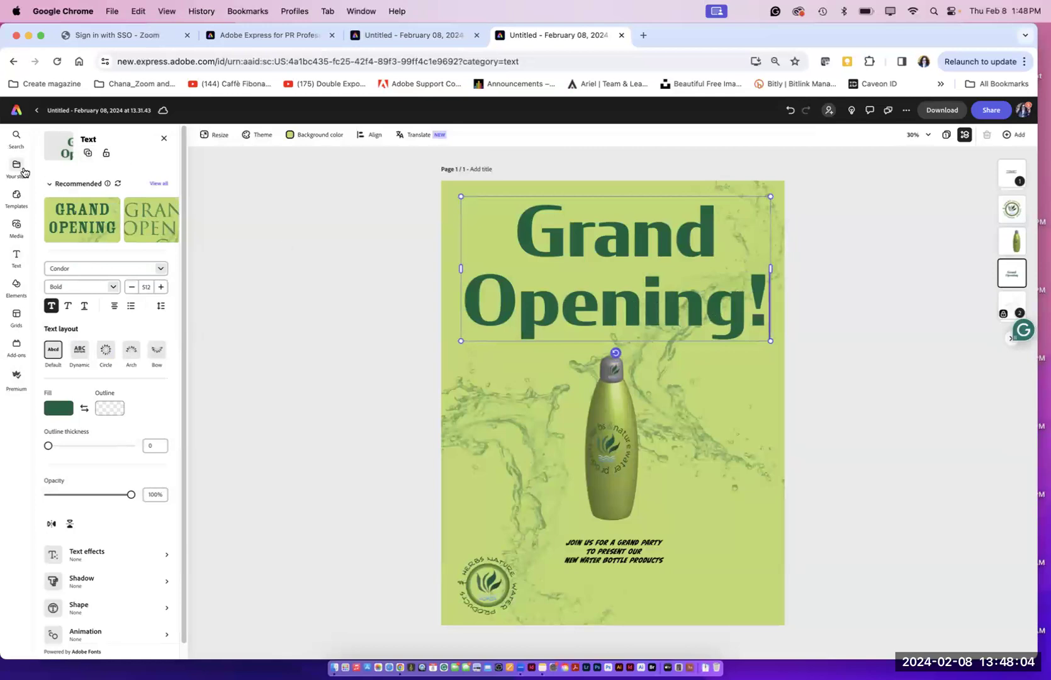
Step: Enlarge the invitation text group to about font size 69 and recenter it beneath the bottle
{"action": "left_click", "coordinate": [683, 557]}
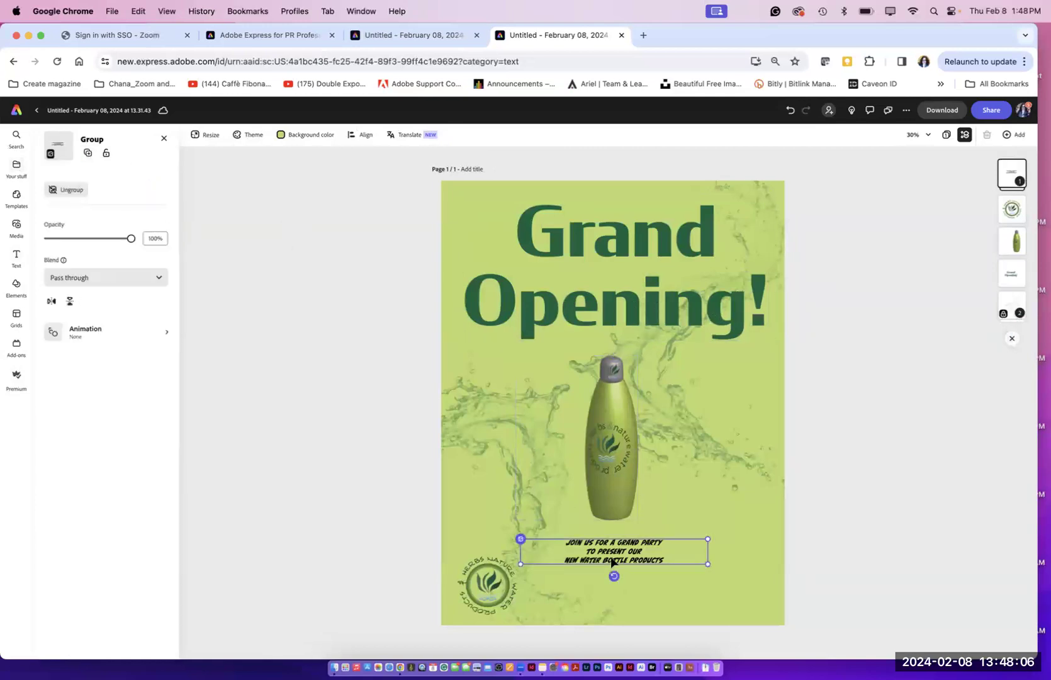
{"action": "left_click_drag", "start_coordinate": [703, 564], "coordinate": [762, 595]}
{"action": "left_click_drag", "start_coordinate": [602, 559], "coordinate": [579, 559]}
Step: Move the round logo from the flyer's lower-left corner to its upper-left corner, beside the word "Grand"
{"action": "left_click", "coordinate": [483, 595]}
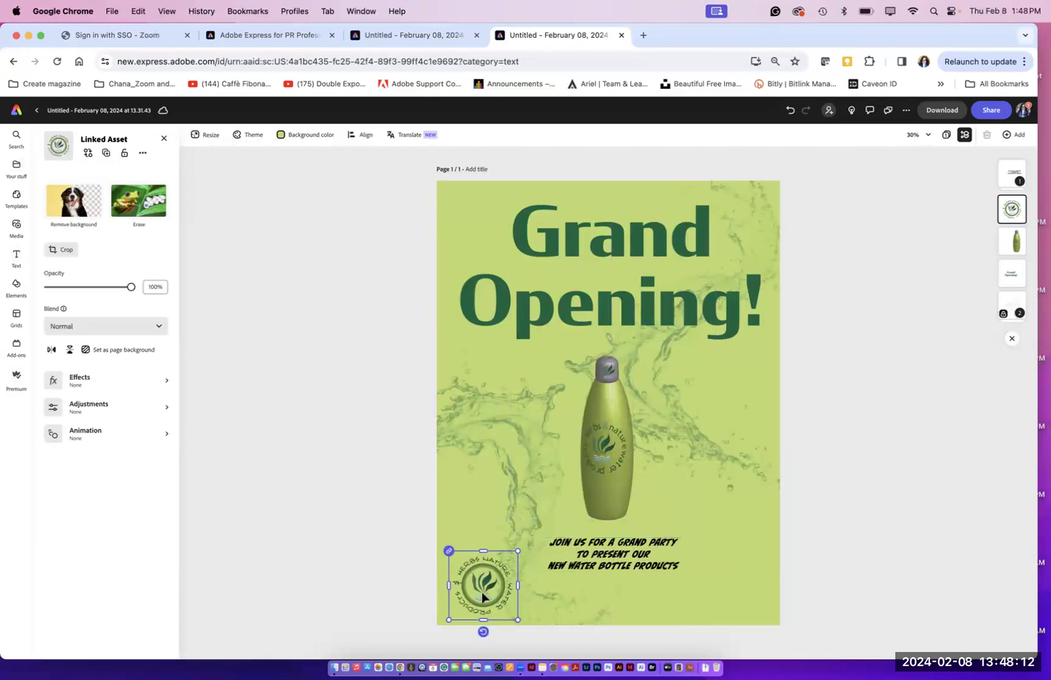
{"action": "left_click_drag", "start_coordinate": [483, 595], "coordinate": [452, 255]}
{"action": "left_click_drag", "start_coordinate": [482, 241], "coordinate": [479, 238]}
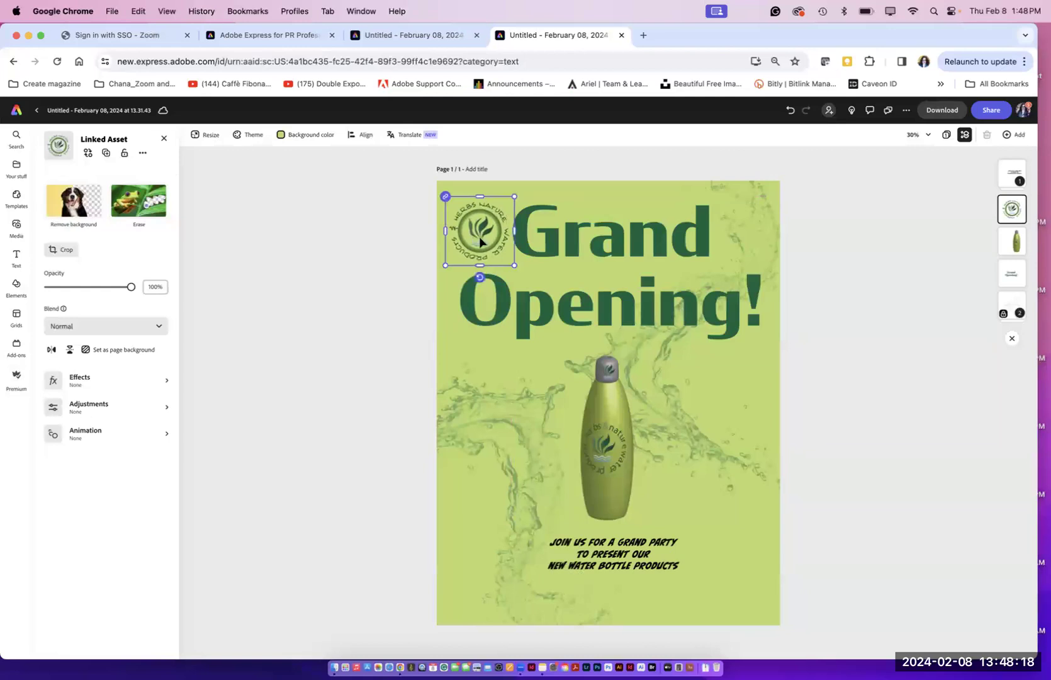
Step: Shift the "Grand Opening!" title slightly to the right and right-align its text
{"action": "left_click_drag", "start_coordinate": [559, 309], "coordinate": [564, 306]}
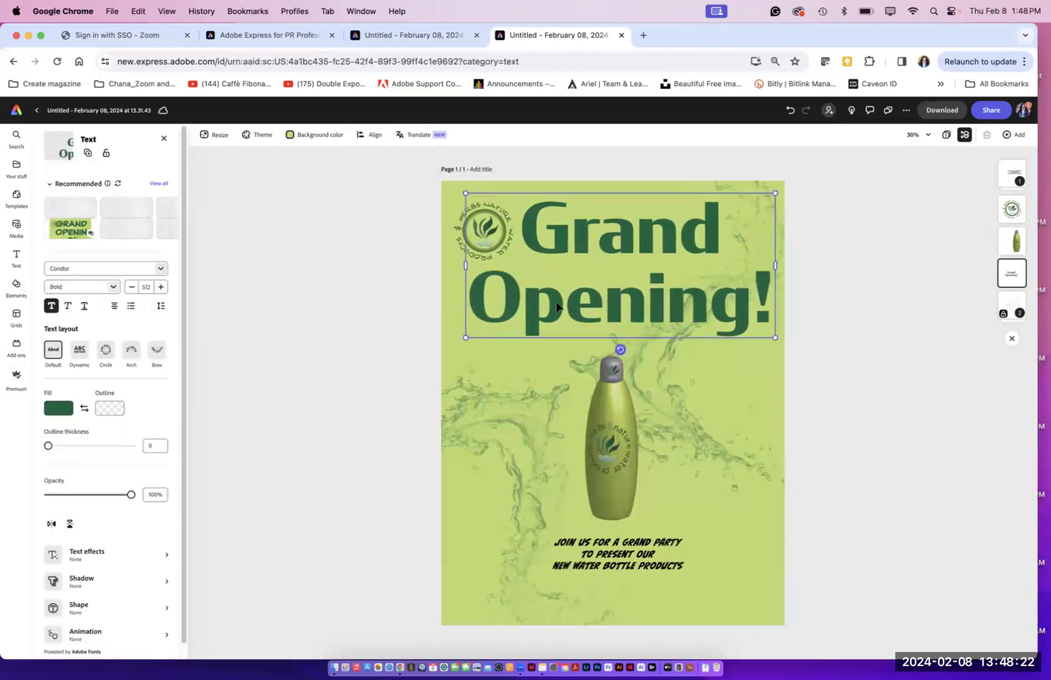
{"action": "double_click", "coordinate": [557, 302]}
{"action": "triple_click", "coordinate": [557, 301]}
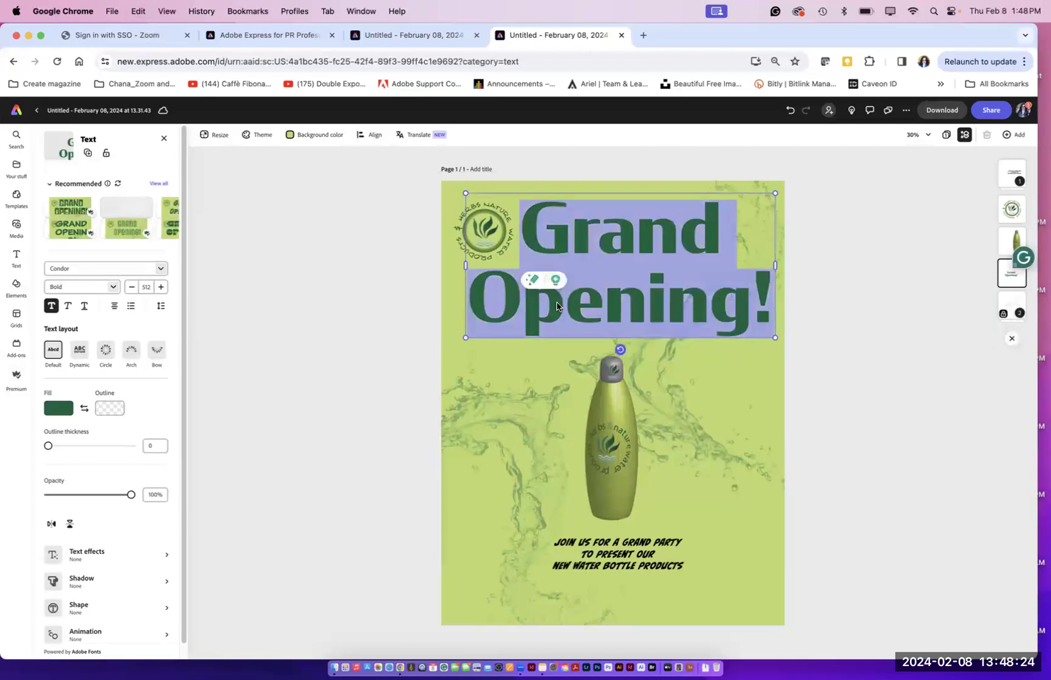
{"action": "left_click", "coordinate": [114, 306]}
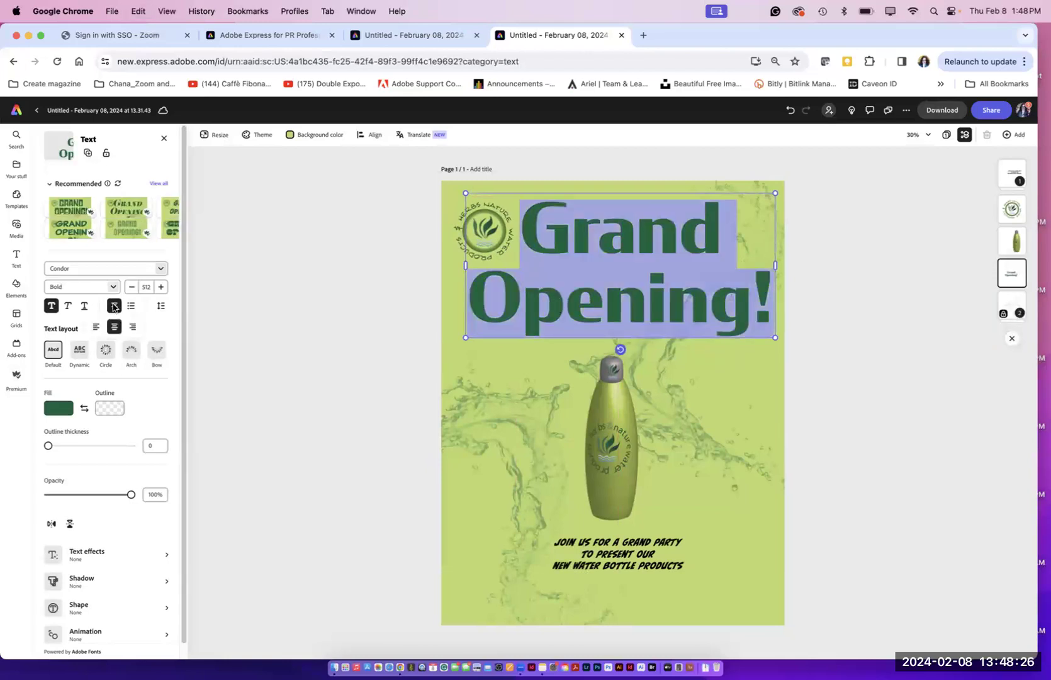
{"action": "left_click", "coordinate": [133, 328]}
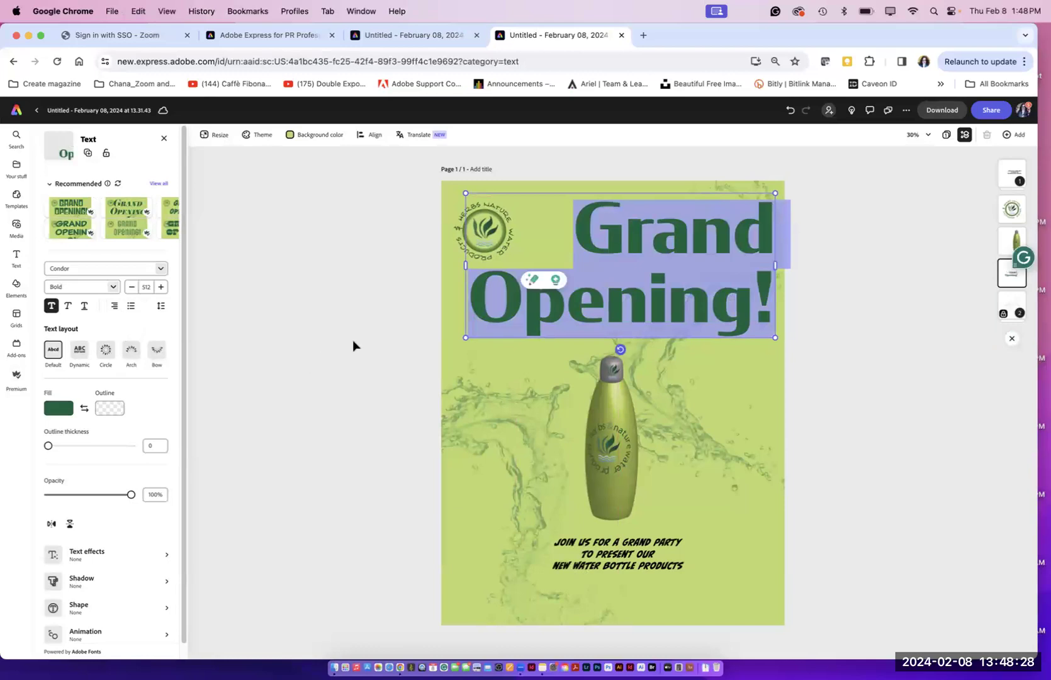
{"action": "key", "text": "Escape"}
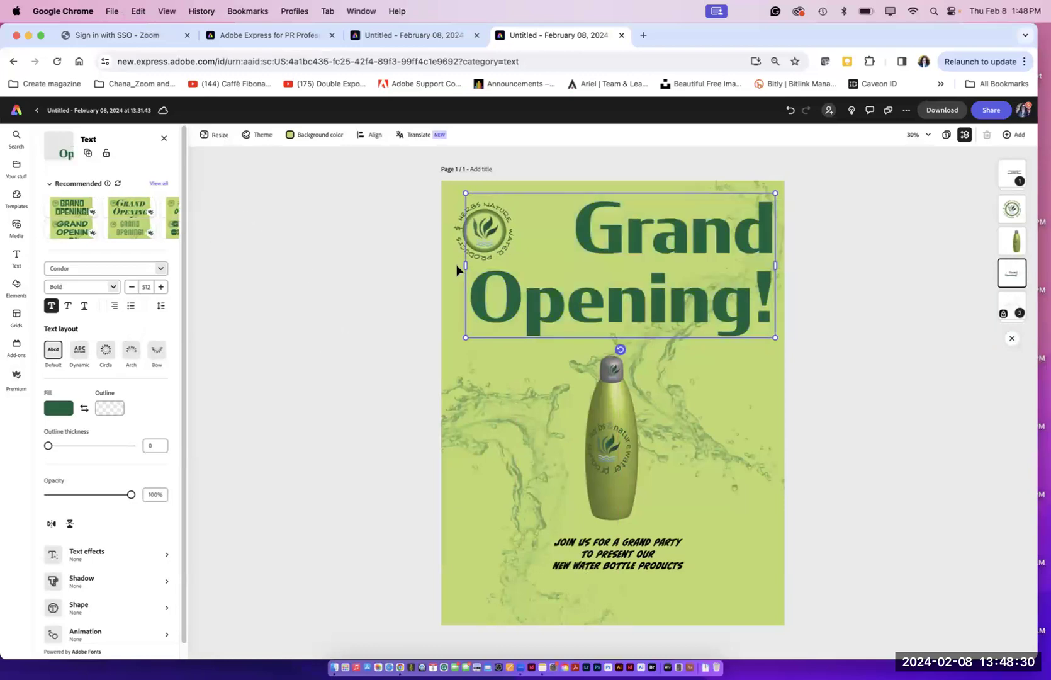
Step: Enlarge the round logo and position it in the gap before "Grand", above the start of "Opening!"
{"action": "left_click", "coordinate": [489, 231]}
{"action": "left_click_drag", "start_coordinate": [489, 231], "coordinate": [563, 274]}
{"action": "mouse_move", "coordinate": [524, 242]}
{"action": "left_mouse_down"}
{"action": "mouse_move", "coordinate": [492, 243]}
{"action": "mouse_move", "coordinate": [523, 244]}
{"action": "left_mouse_up"}
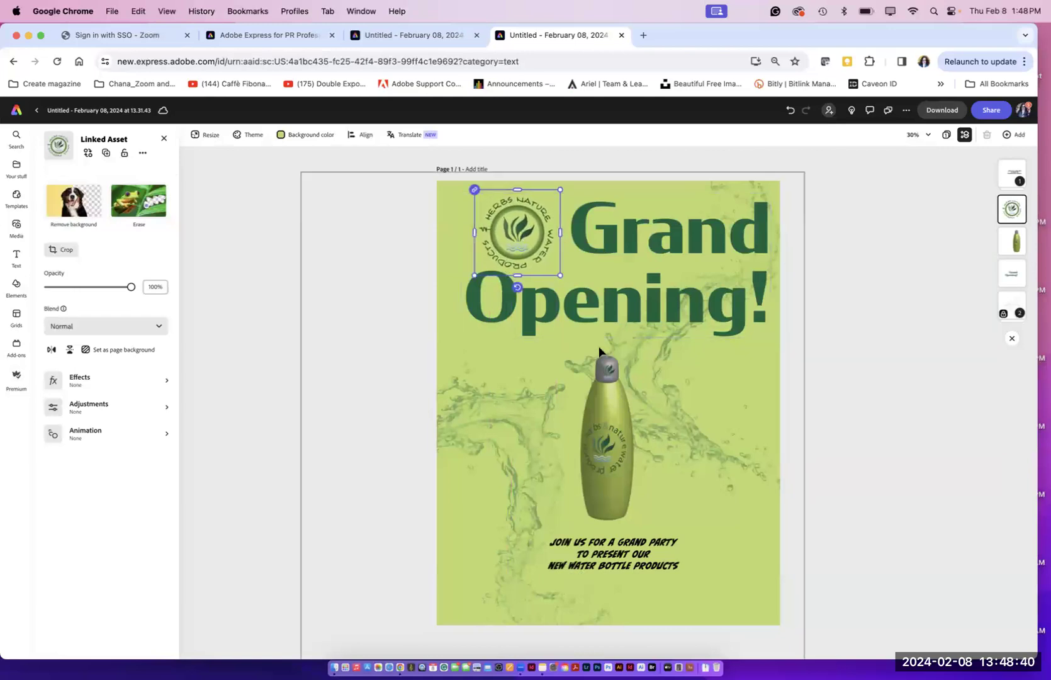
Step: Group the round logo with the "Grand Opening!" title and lock the group in place
{"action": "left_click", "coordinate": [608, 255], "text": "shift"}
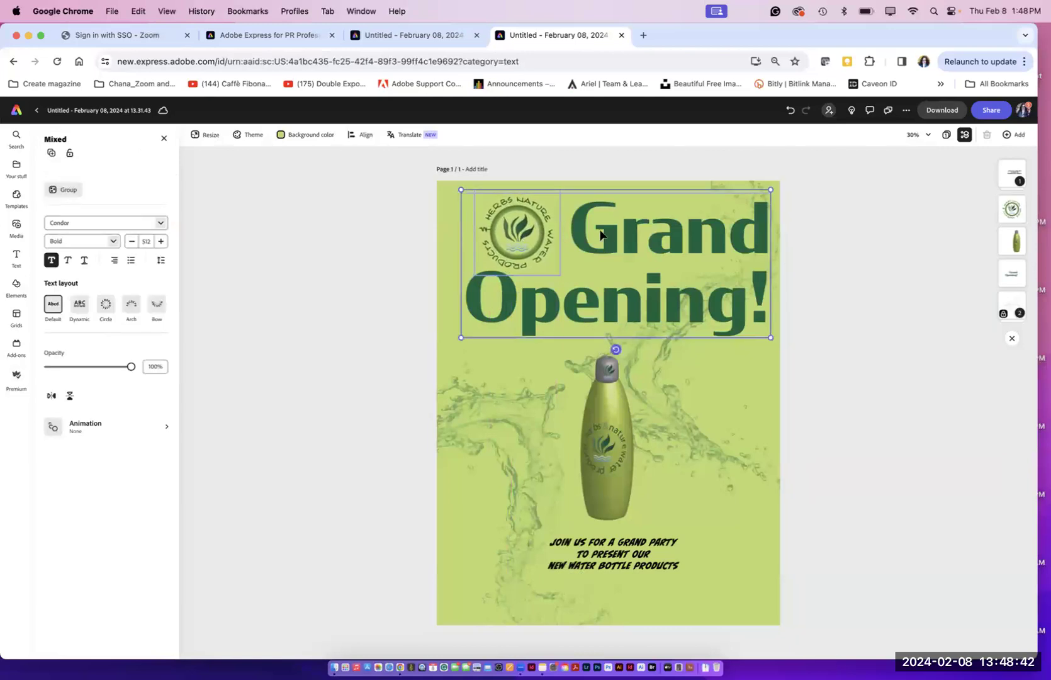
{"action": "left_click", "coordinate": [549, 239], "text": "shift"}
{"action": "left_click", "coordinate": [540, 240], "text": "shift"}
{"action": "key", "text": "Home"}
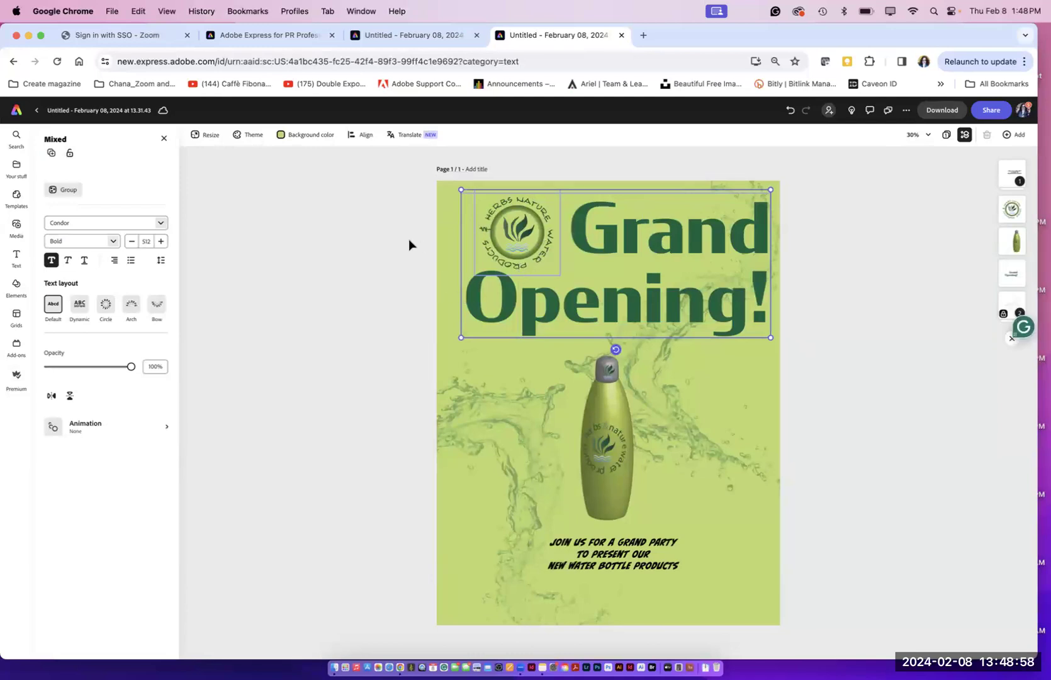
{"action": "left_click_drag", "start_coordinate": [454, 193], "coordinate": [768, 340]}
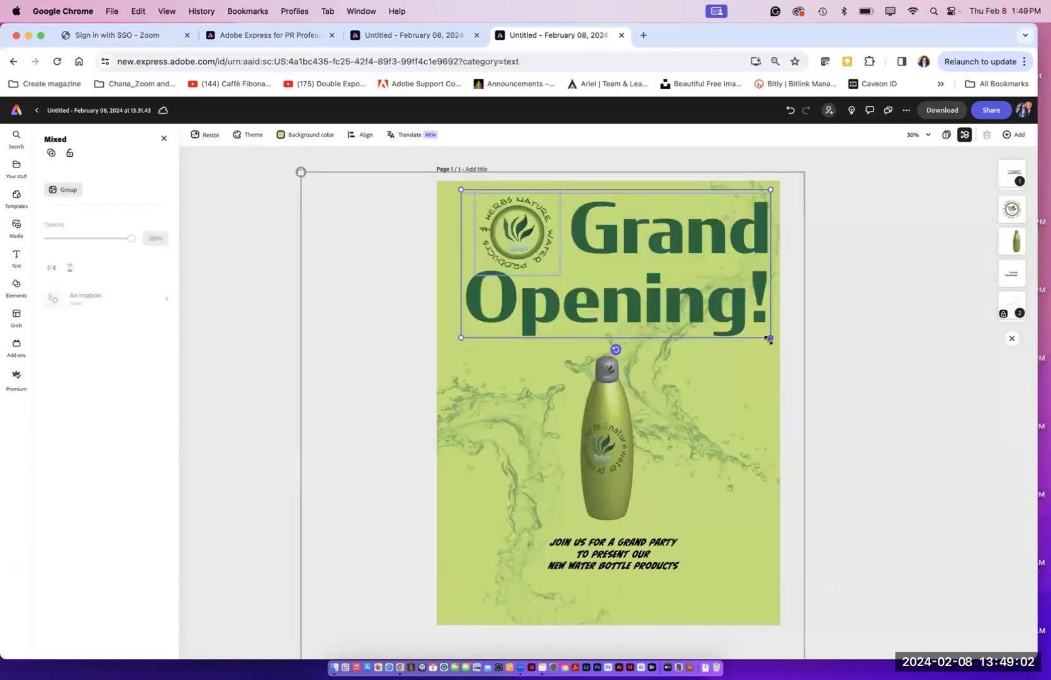
{"action": "key", "text": "super+g"}
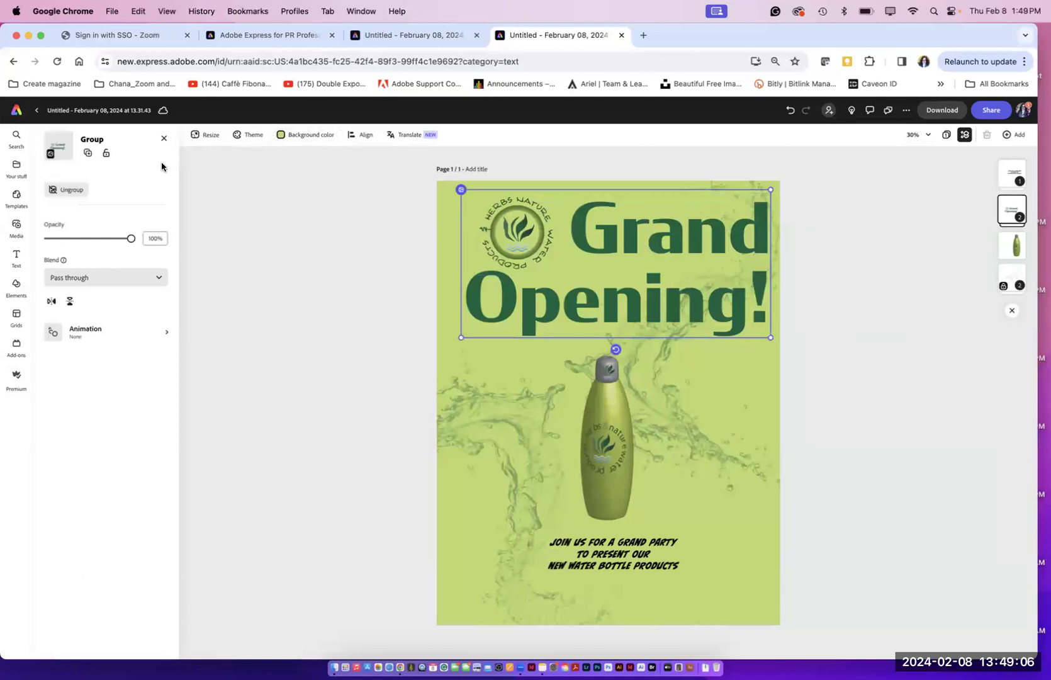
{"action": "left_click", "coordinate": [106, 153]}
{"action": "left_click", "coordinate": [250, 239]}
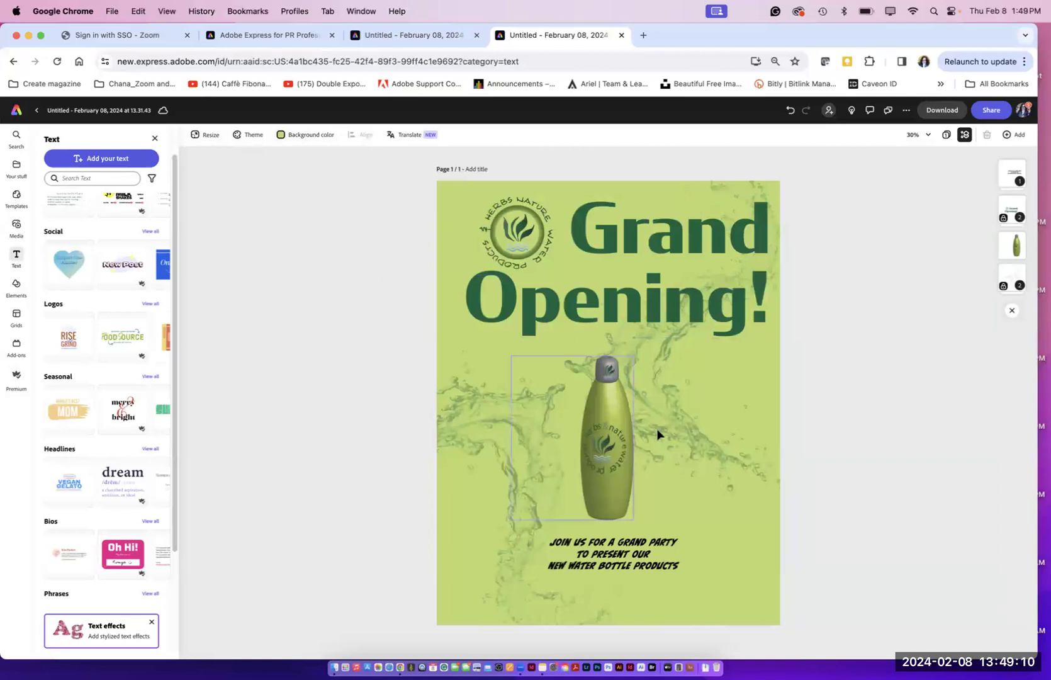
Step: Duplicate the invitation text group and place the copy directly below the original near the flyer's lower edge
{"action": "left_click", "coordinate": [592, 549]}
{"action": "left_click_drag", "start_coordinate": [592, 549], "coordinate": [590, 600]}
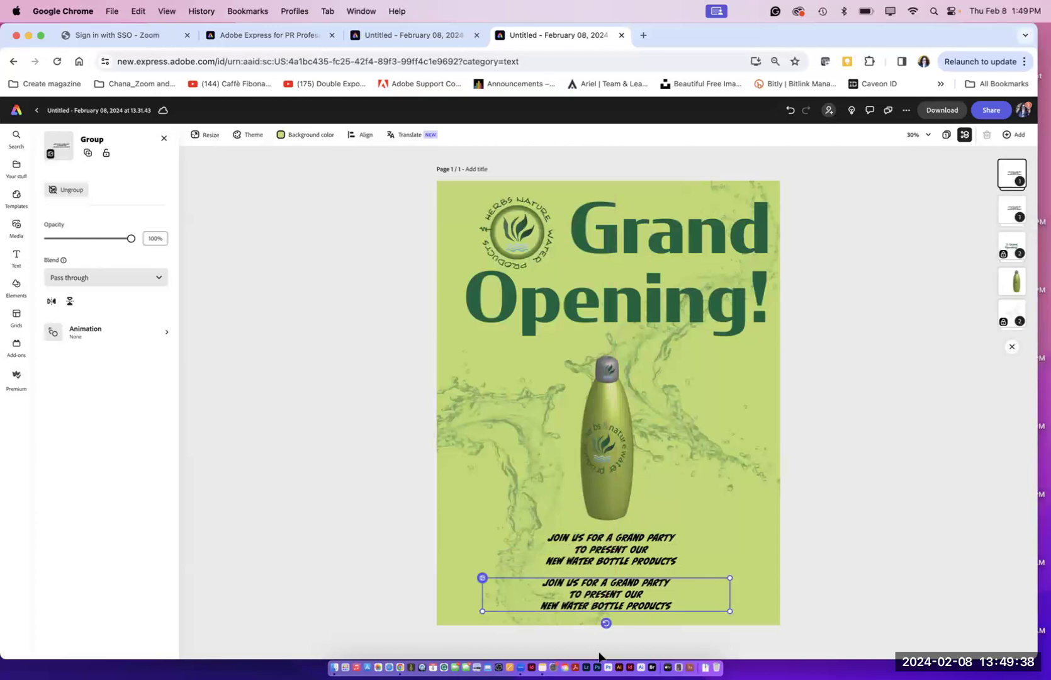
{"action": "key", "text": "super+equal"}
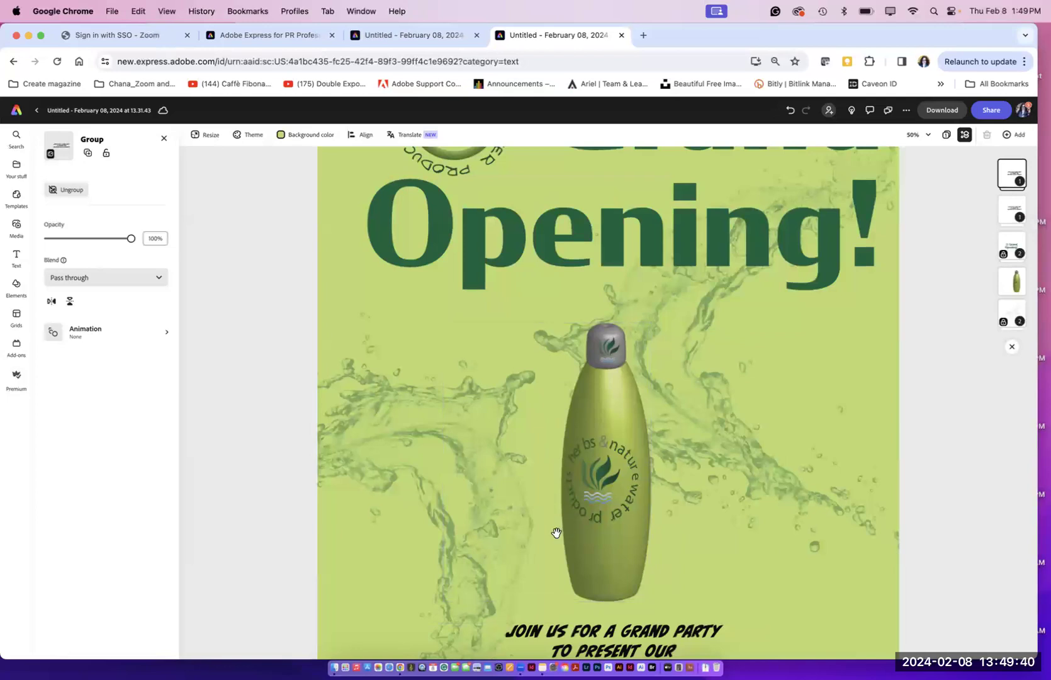
{"action": "key", "text": "super+d"}
Step: Replace the duplicated invitation text with the event date, beginning "SATURDAY, MARC"
{"action": "scroll", "coordinate": [545, 409], "scroll_direction": "down", "scroll_amount": 3}
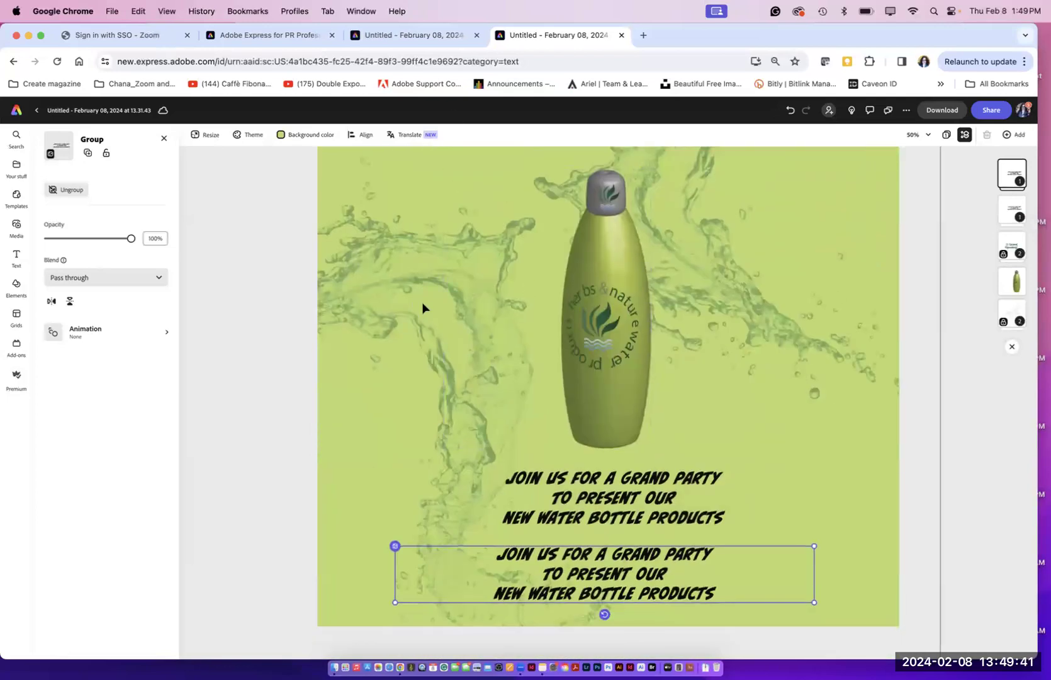
{"action": "left_click", "coordinate": [647, 584]}
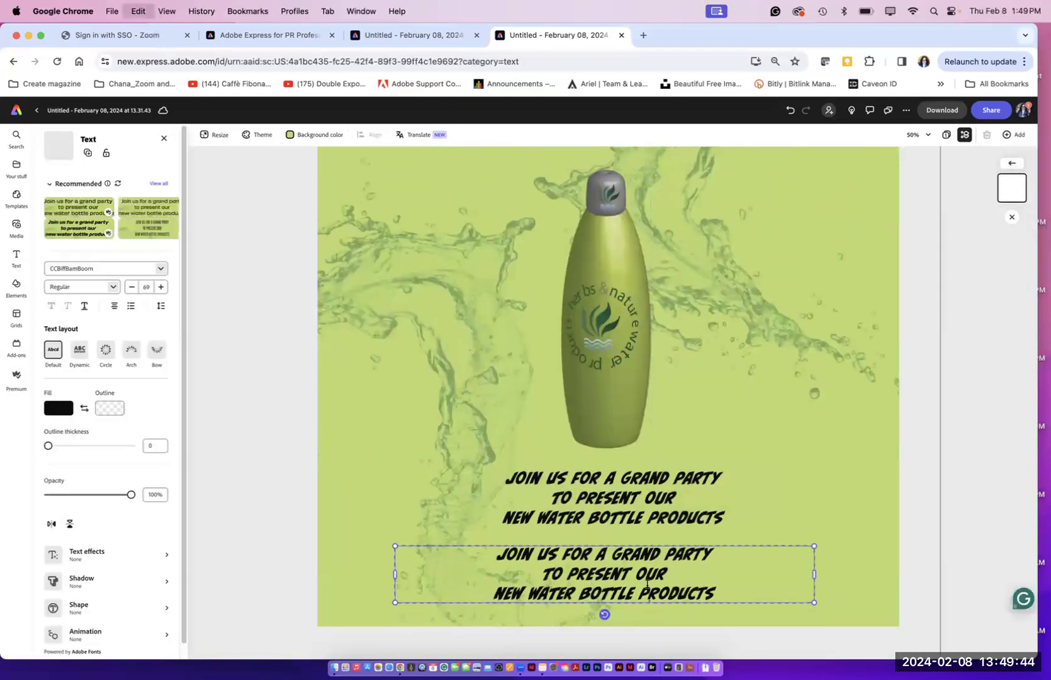
{"action": "double_click", "coordinate": [648, 584]}
{"action": "type", "text": "S"}
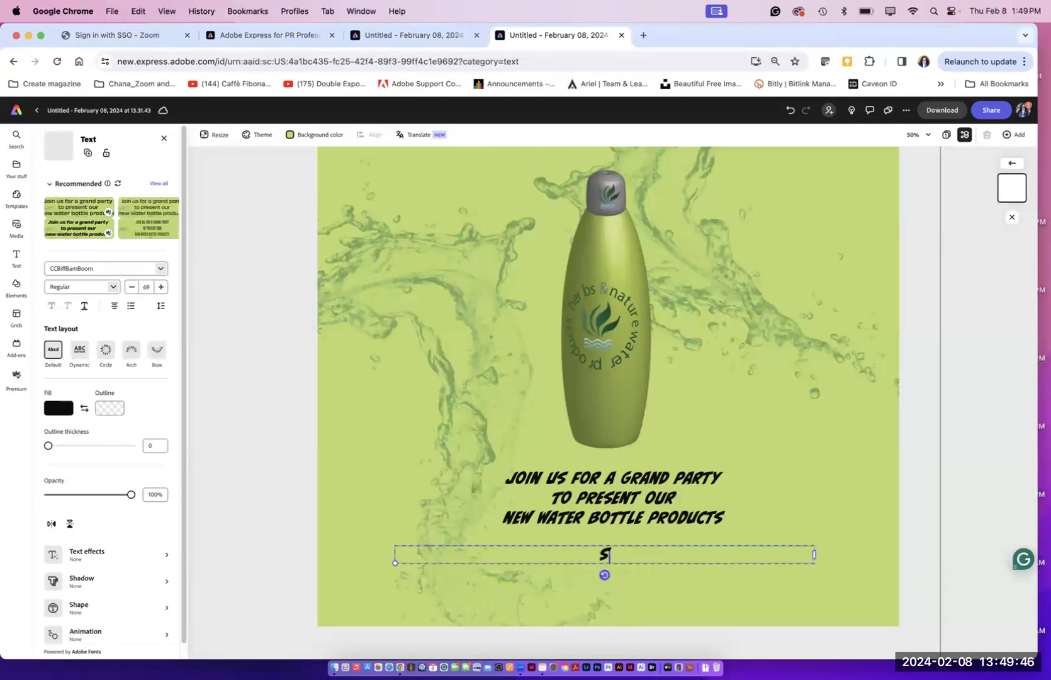
{"action": "type", "text": "ATURDAY"}
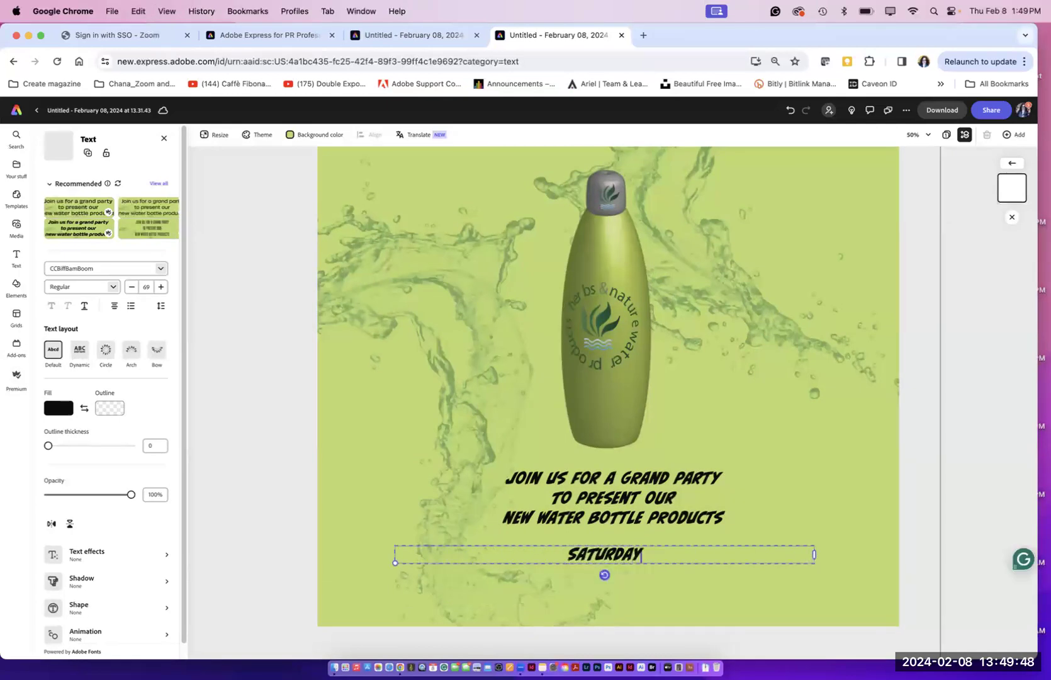
{"action": "type", "text": ", MARC"}
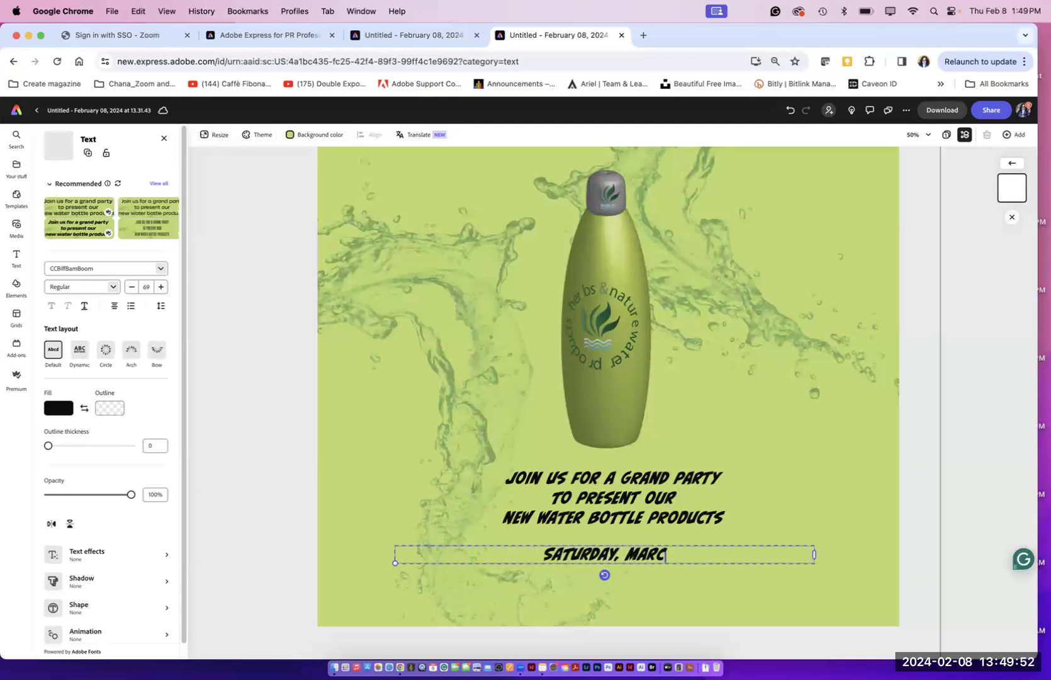
Step: Complete the event date as "March 1st" and add the lines "12 PM" and "Annenberg Digital Lounge" beneath it
{"action": "type", "text": "H 1ST"}
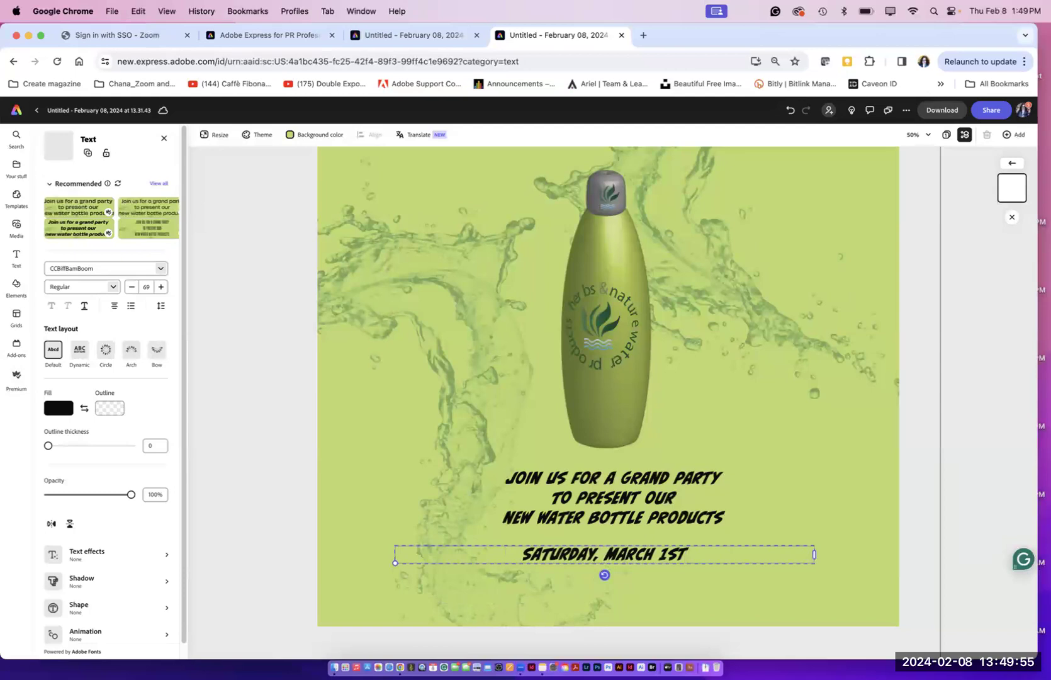
{"action": "key", "text": "Return"}
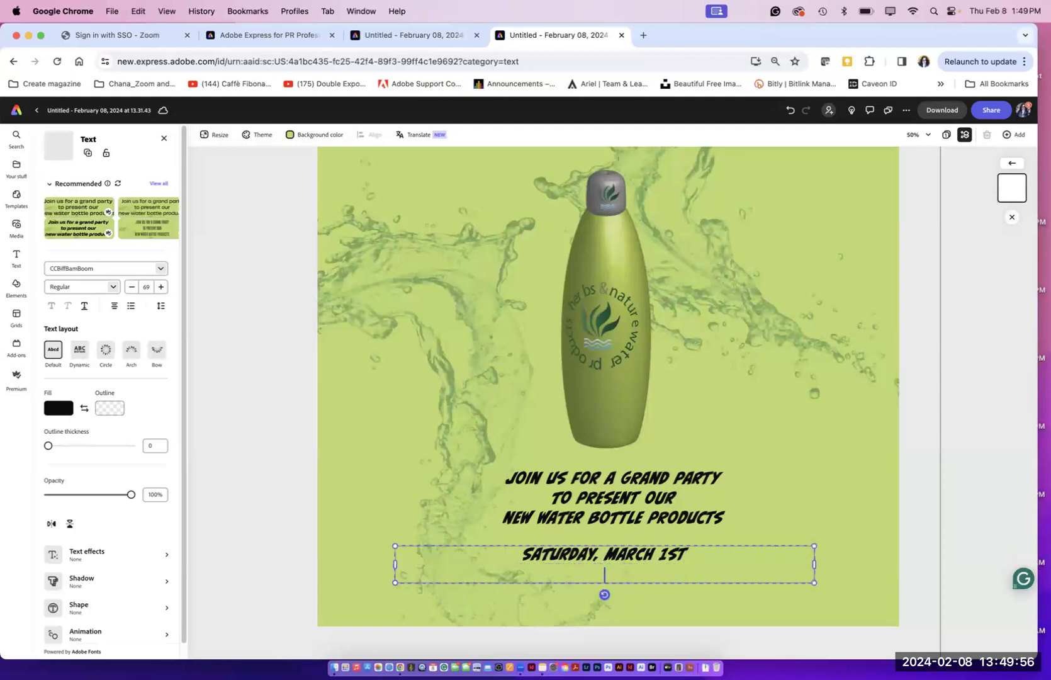
{"action": "type", "text": "12 PM"}
{"action": "key", "text": "Return"}
{"action": "type", "text": "A"}
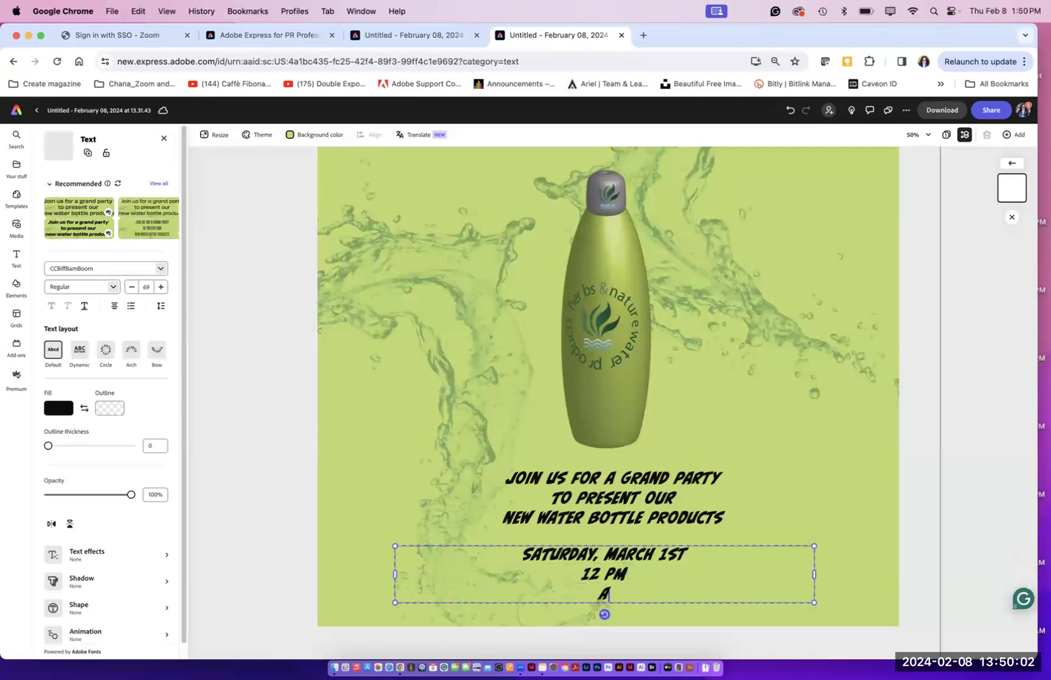
{"action": "type", "text": "NNENB"}
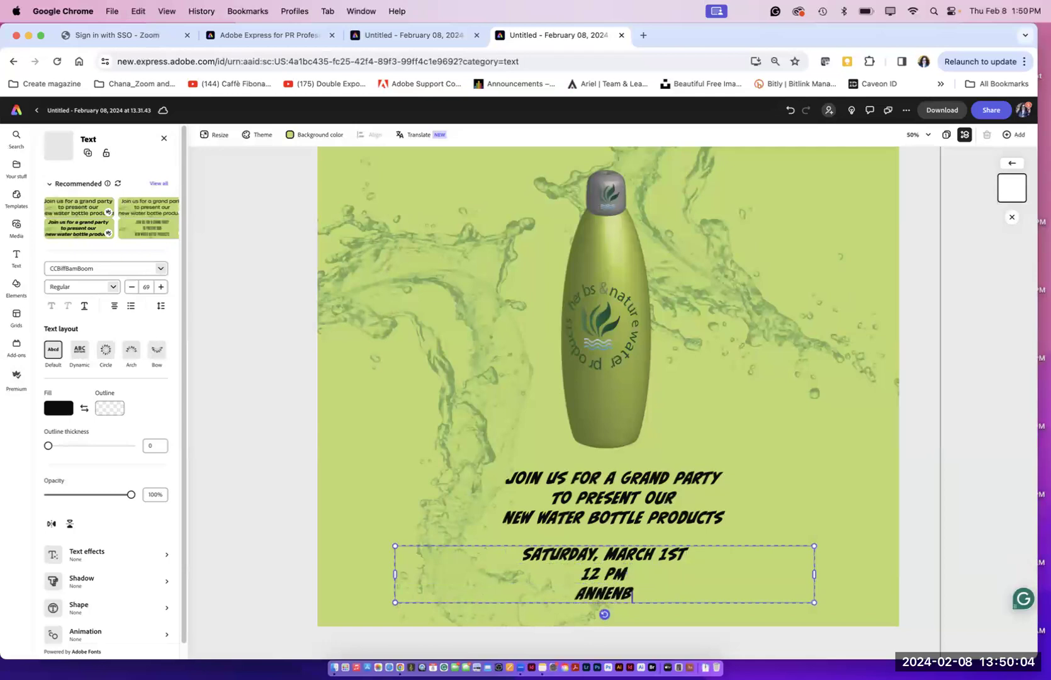
{"action": "type", "text": "ERG DI"}
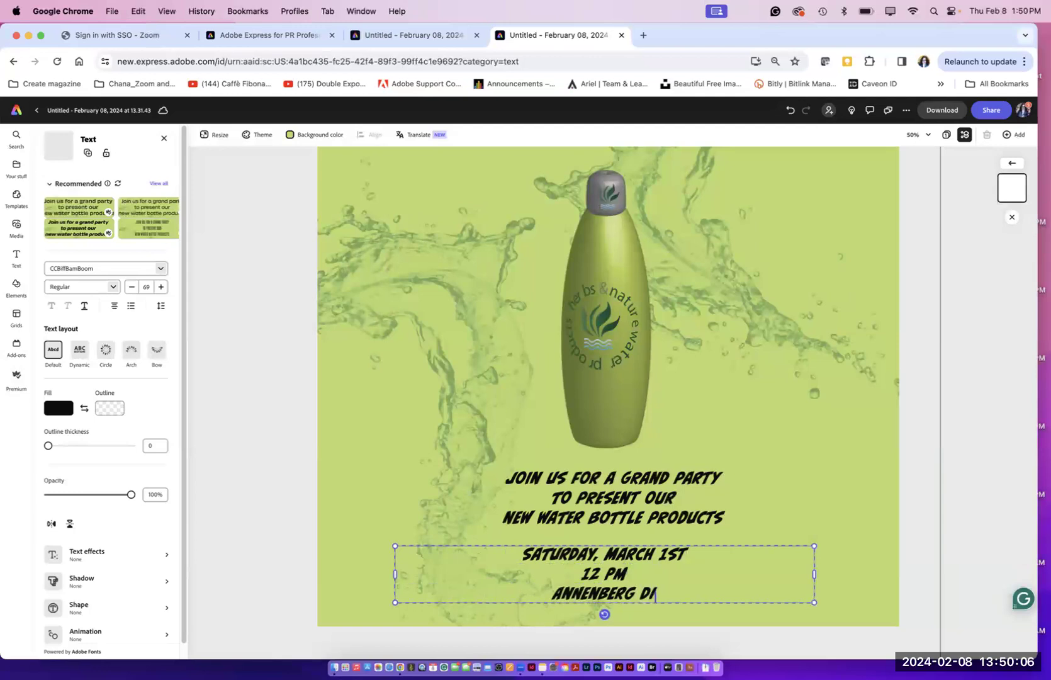
{"action": "type", "text": "GITAL L"}
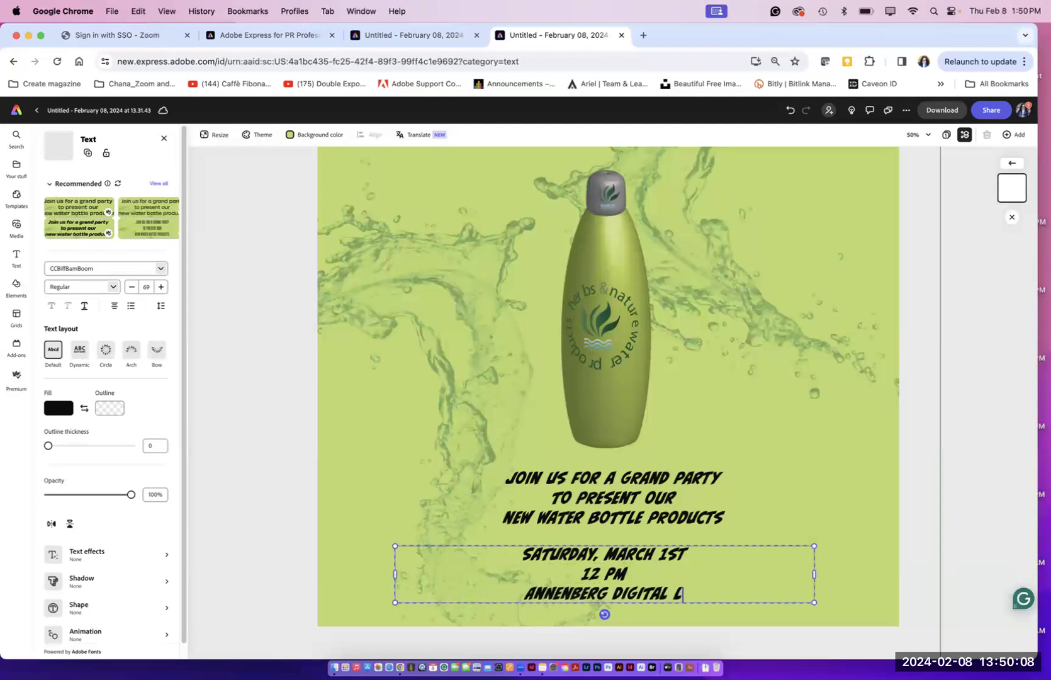
{"action": "type", "text": "OUGE"}
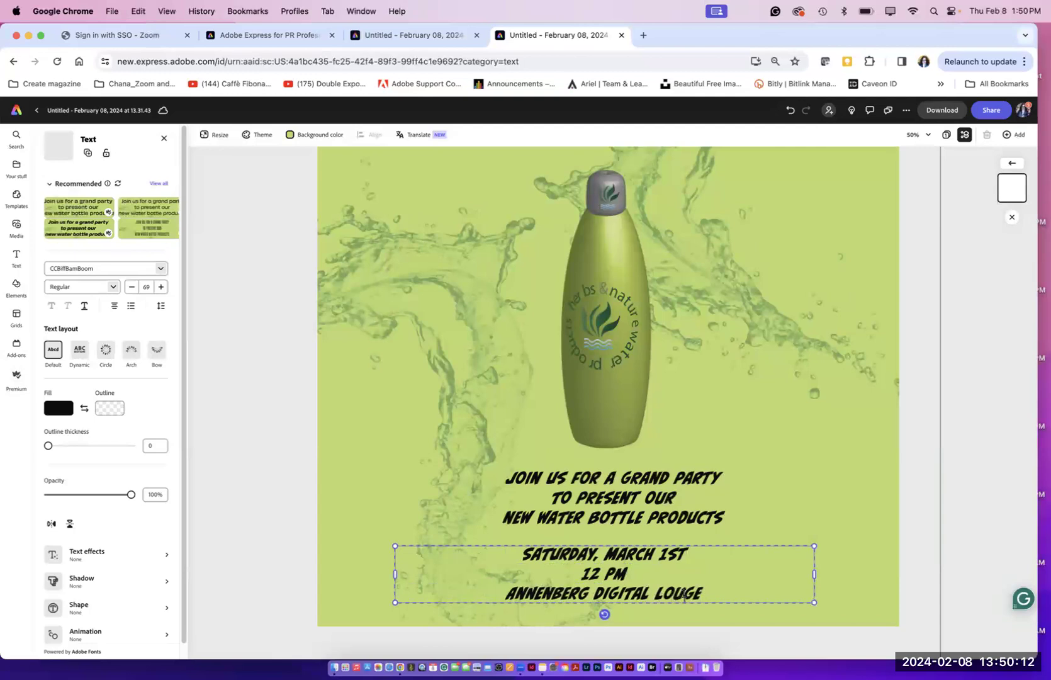
{"action": "left_click", "coordinate": [684, 593]}
{"action": "type", "text": "N"}
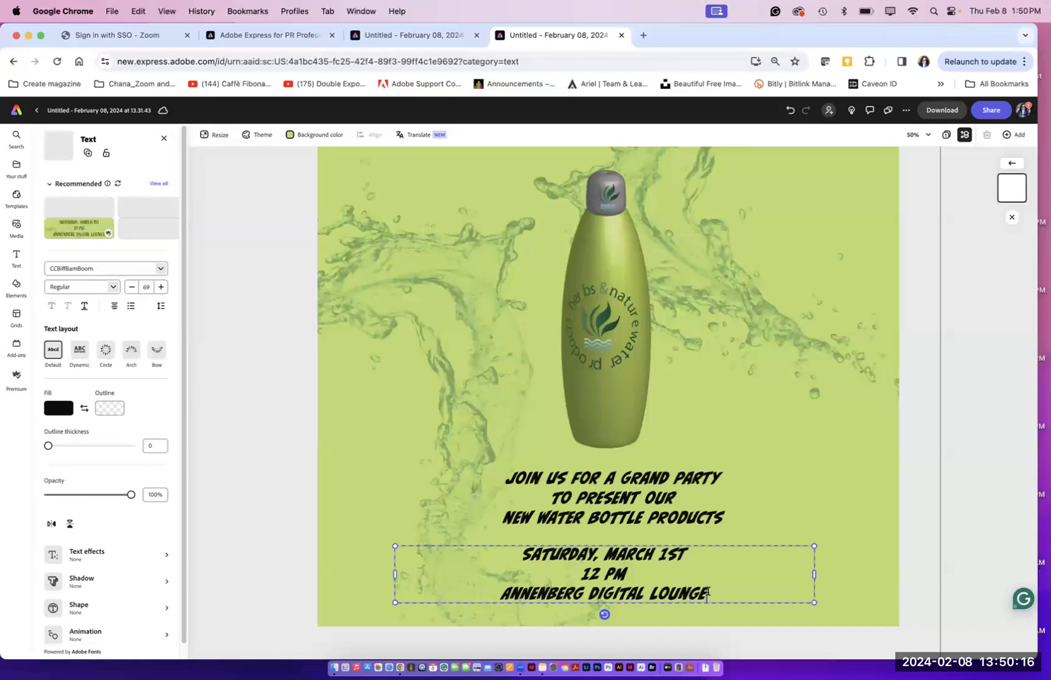
Step: Change the day in the event date line to 2nd
{"action": "left_click_drag", "start_coordinate": [707, 592], "coordinate": [462, 526]}
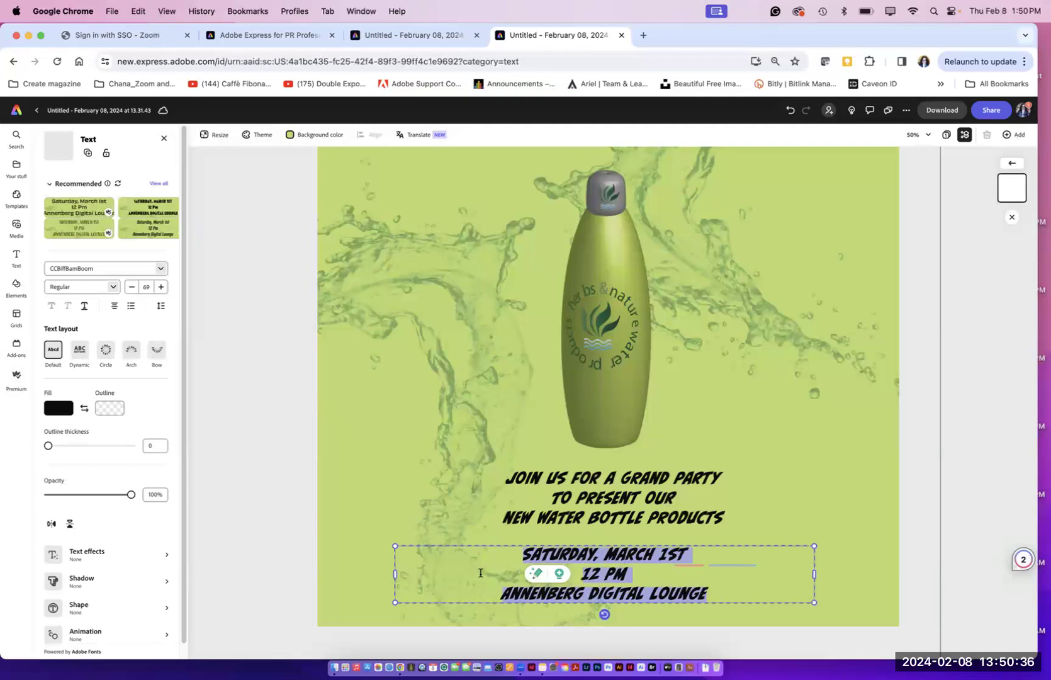
{"action": "left_click", "coordinate": [685, 555]}
{"action": "left_click_drag", "start_coordinate": [684, 555], "coordinate": [664, 556]}
{"action": "type", "text": "2nd"}
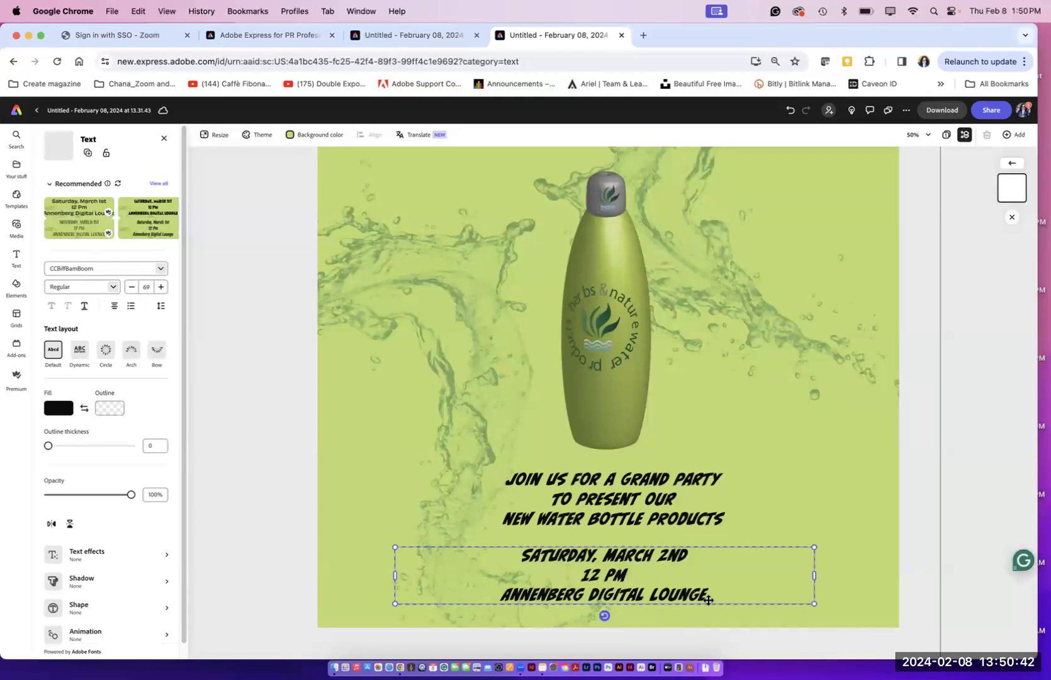
Step: Fill the date, time and venue text, except its last letter, with the dark green logo color swatch
{"action": "left_click_drag", "start_coordinate": [702, 593], "coordinate": [497, 530]}
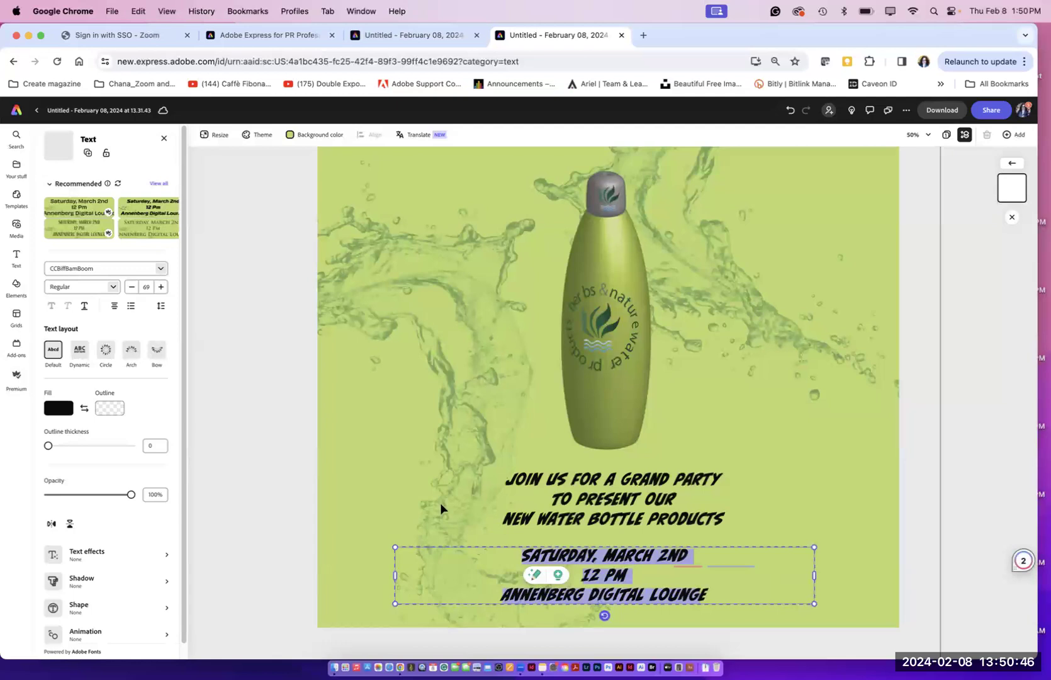
{"action": "left_click", "coordinate": [58, 408]}
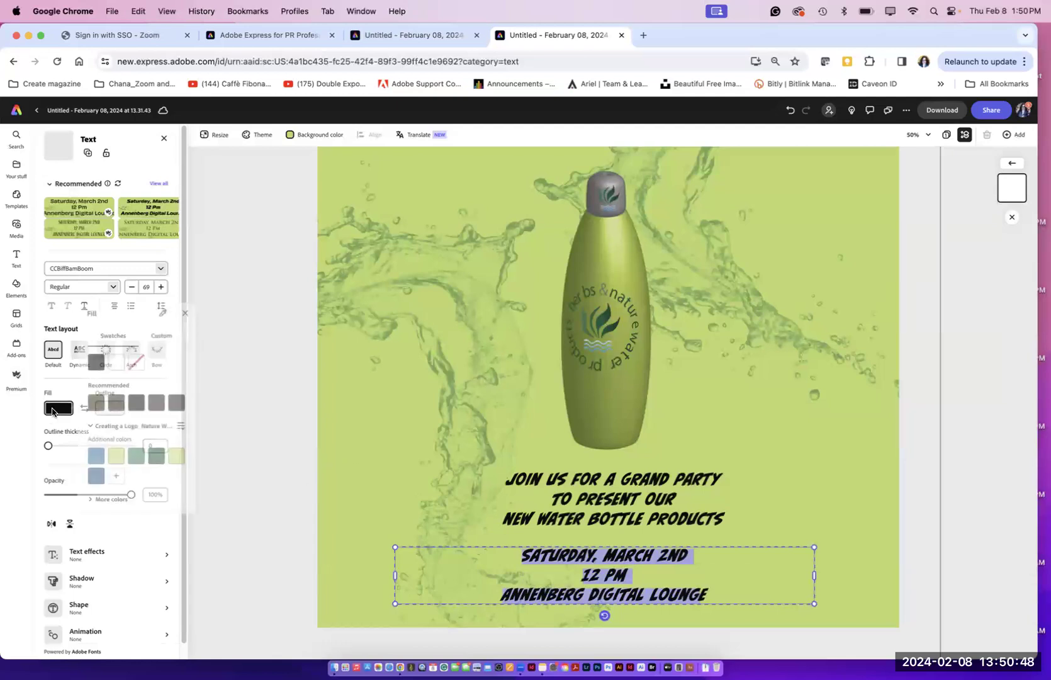
{"action": "left_click", "coordinate": [158, 455]}
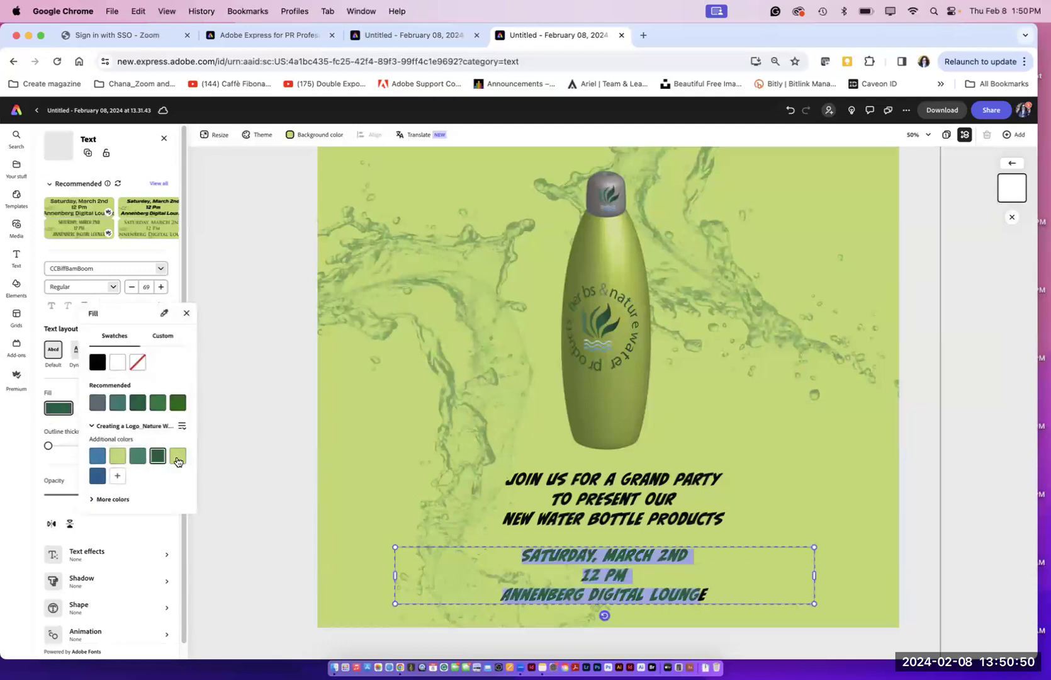
{"action": "key", "text": "Escape"}
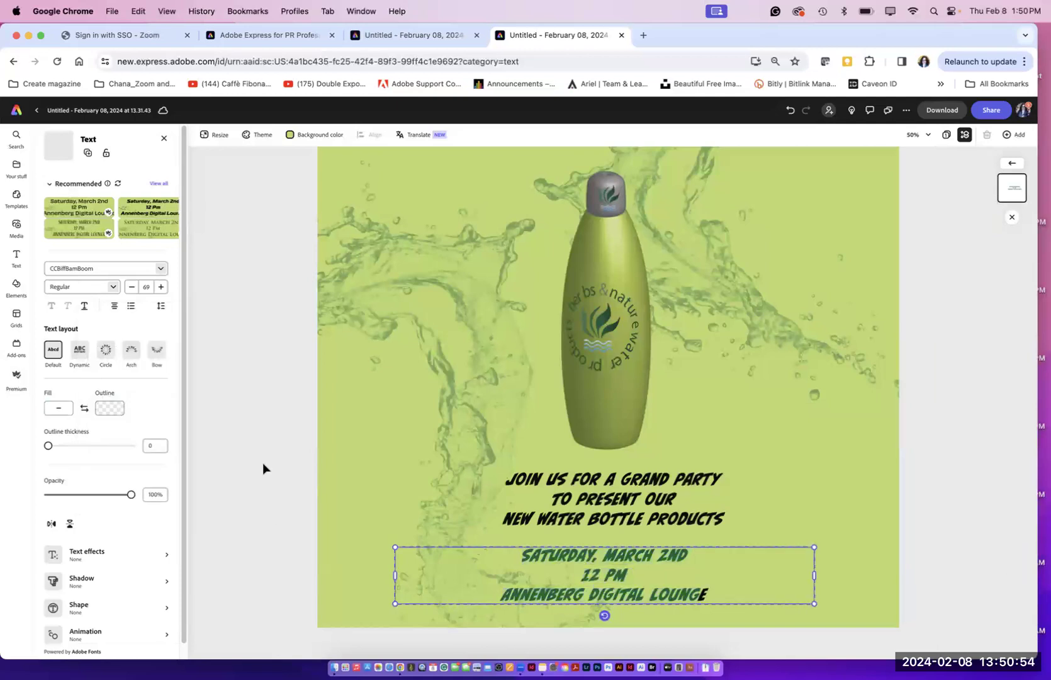
Step: Move the bottle image slightly up on the poster, closer to the Grand Opening heading
{"action": "key", "text": "super+minus"}
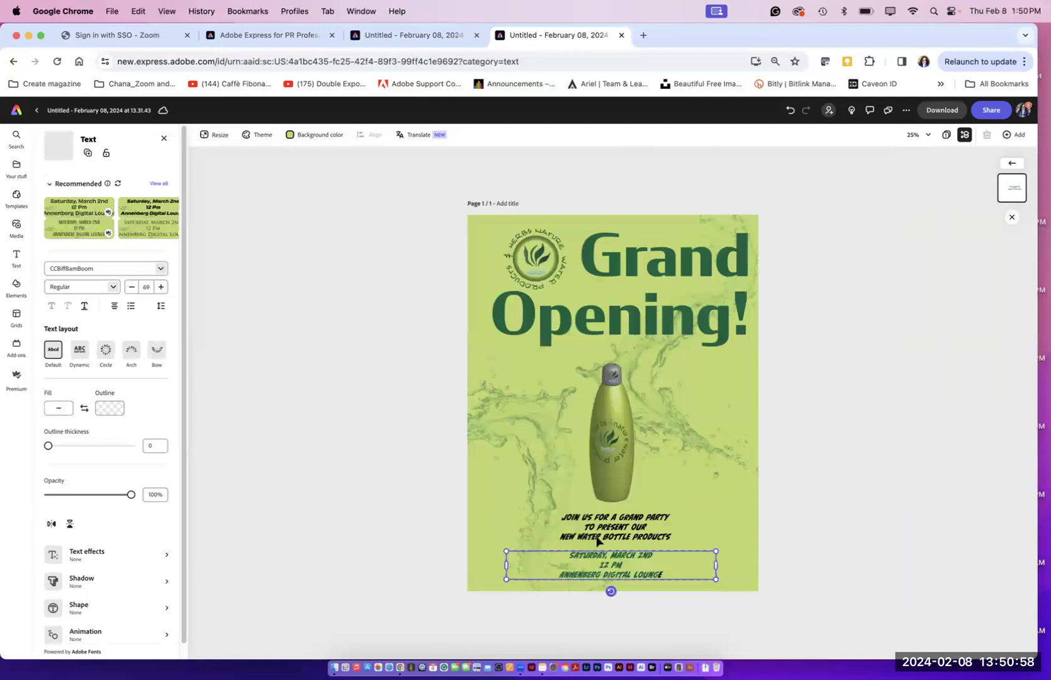
{"action": "left_click", "coordinate": [610, 466]}
{"action": "left_click_drag", "start_coordinate": [610, 468], "coordinate": [614, 461]}
{"action": "left_click", "coordinate": [392, 434]}
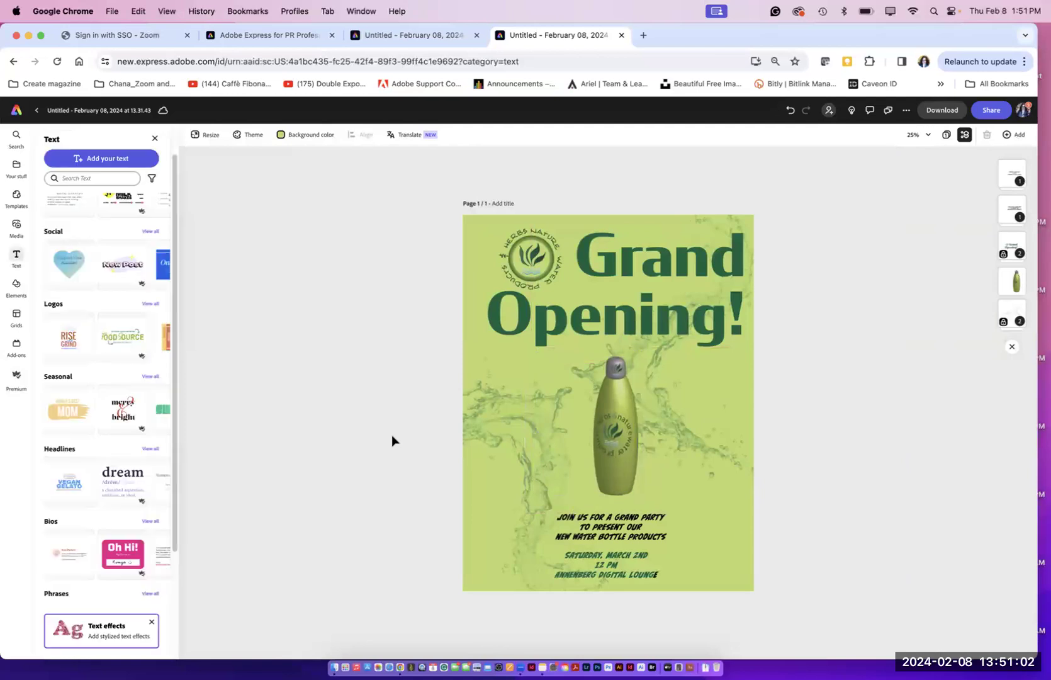
Step: Examine the locked heading group and the available color theme palettes without applying a theme
{"action": "left_click", "coordinate": [528, 325]}
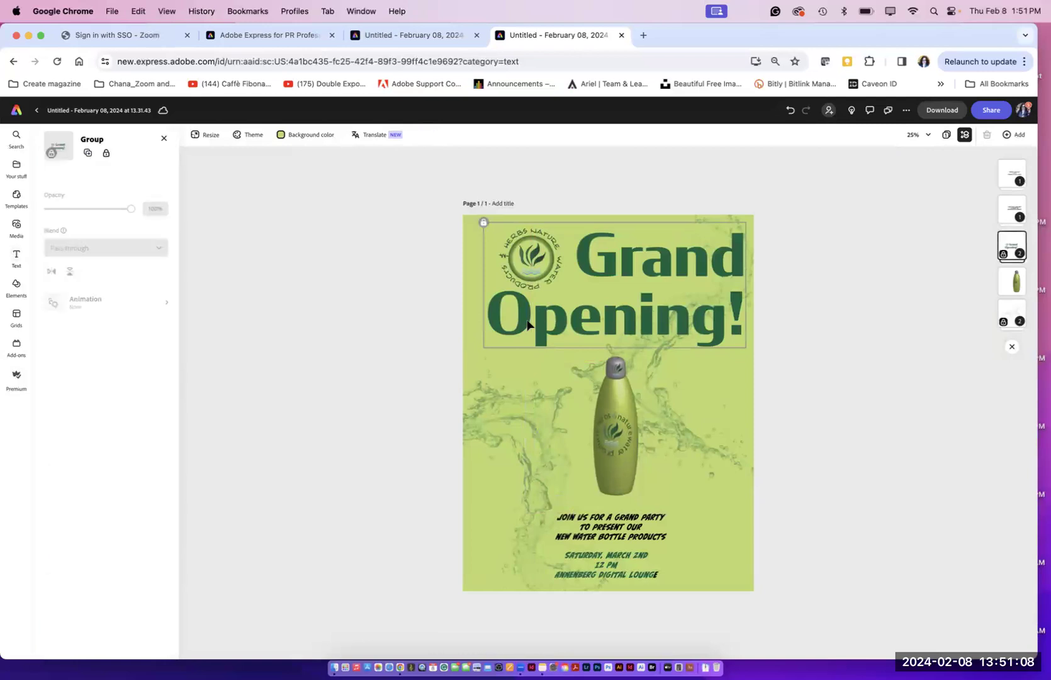
{"action": "left_click", "coordinate": [258, 200]}
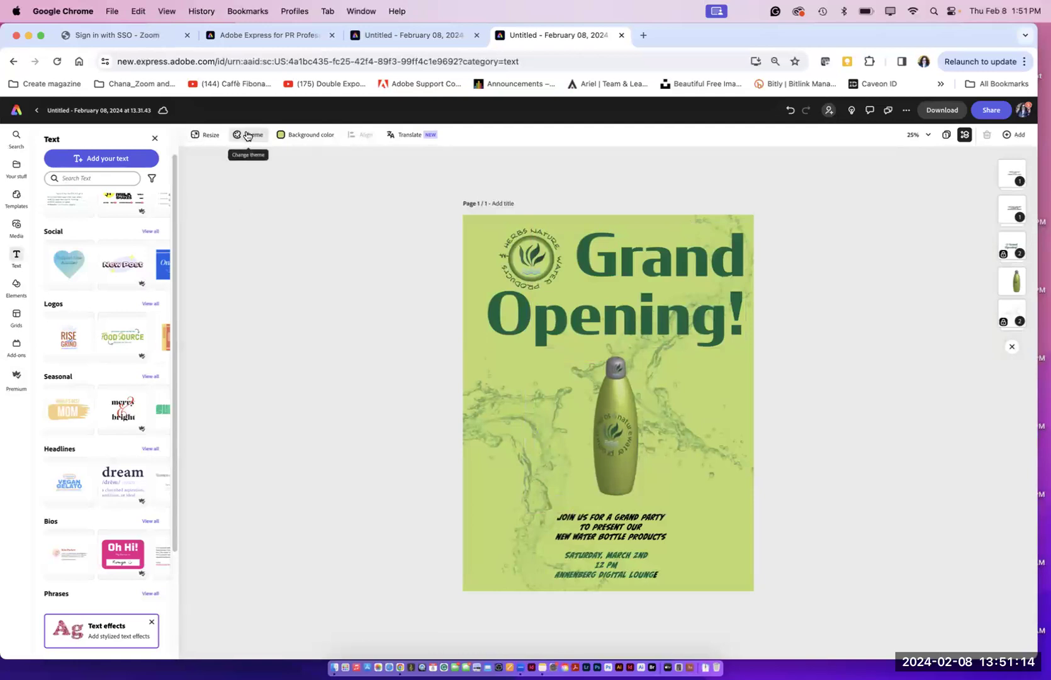
{"action": "left_click", "coordinate": [247, 136]}
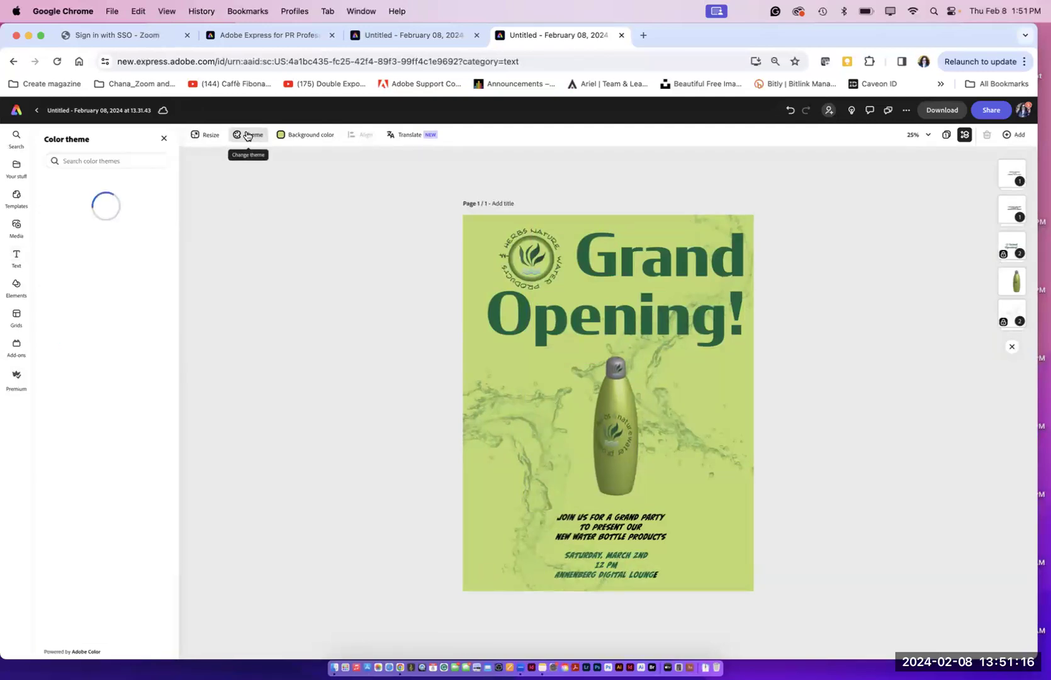
{"action": "left_click_drag", "start_coordinate": [177, 244], "coordinate": [154, 155]}
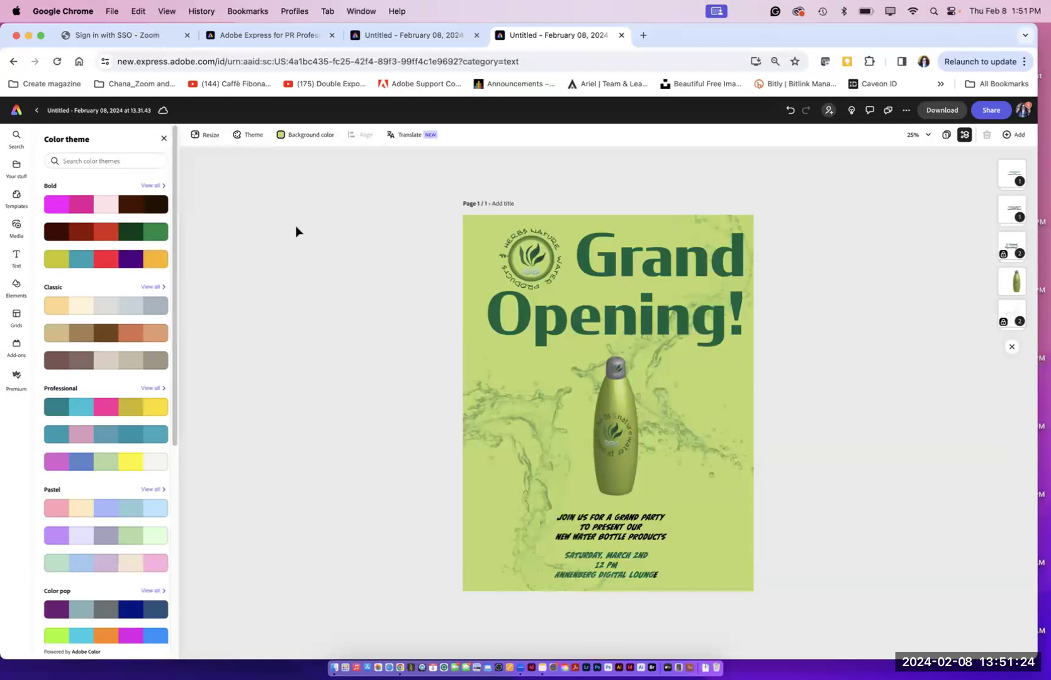
{"action": "left_click", "coordinate": [162, 140]}
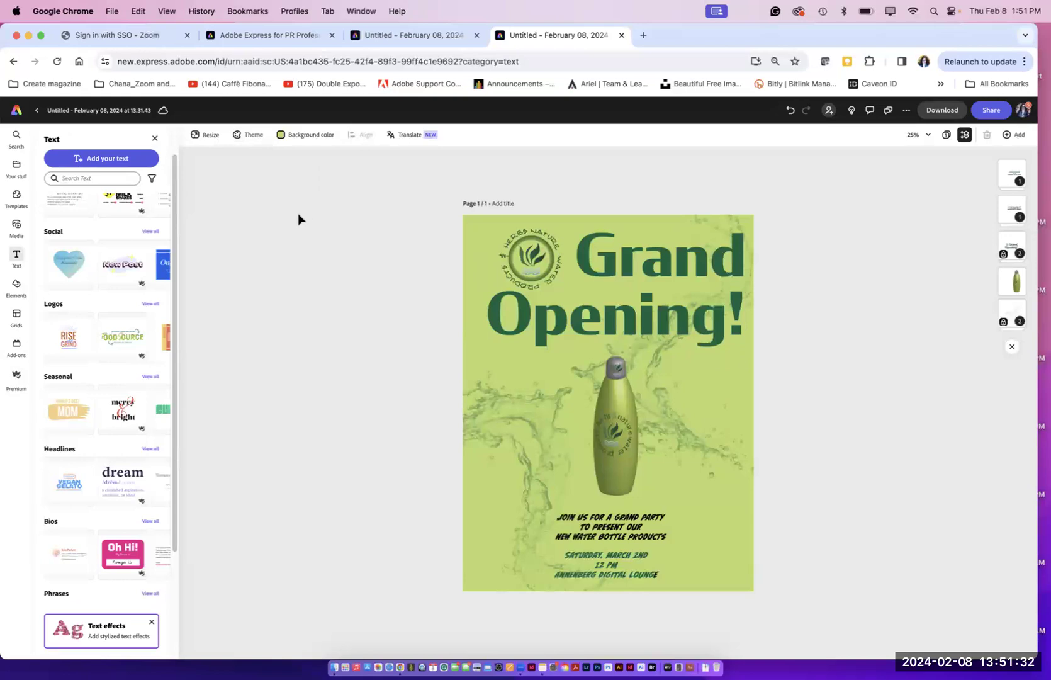
{"action": "left_click", "coordinate": [155, 138]}
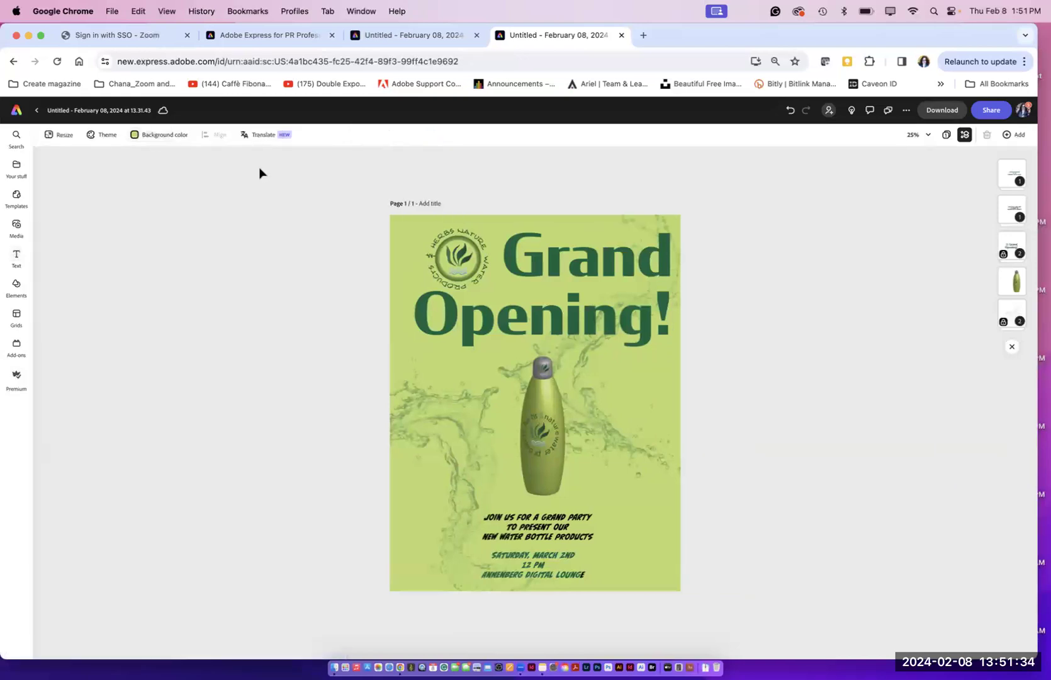
{"action": "left_click", "coordinate": [457, 269]}
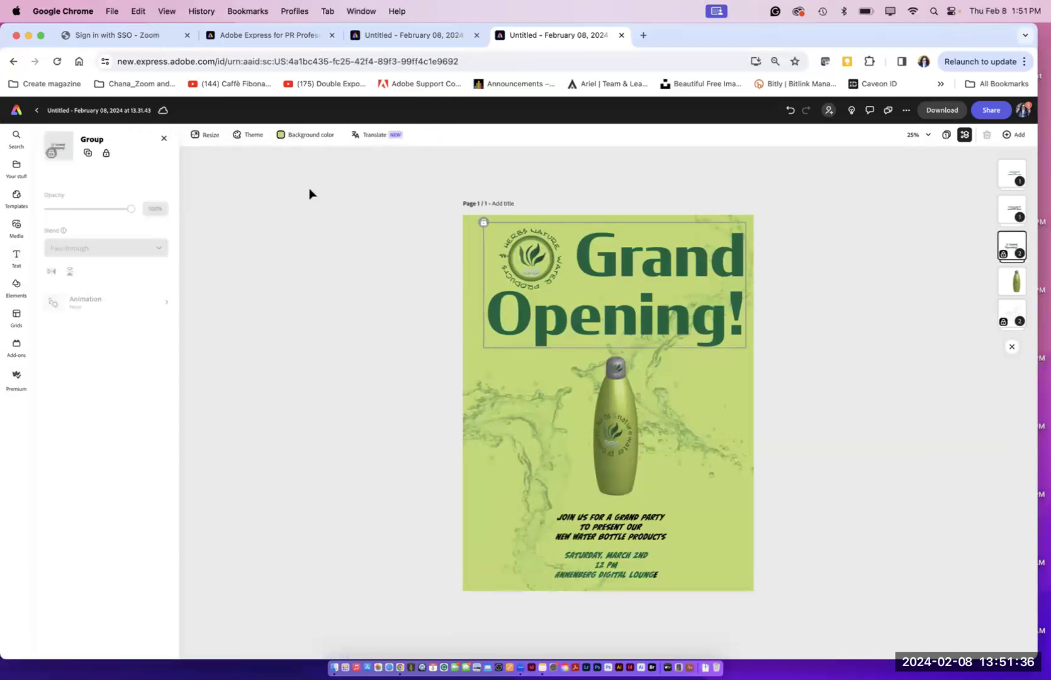
{"action": "left_click", "coordinate": [287, 203]}
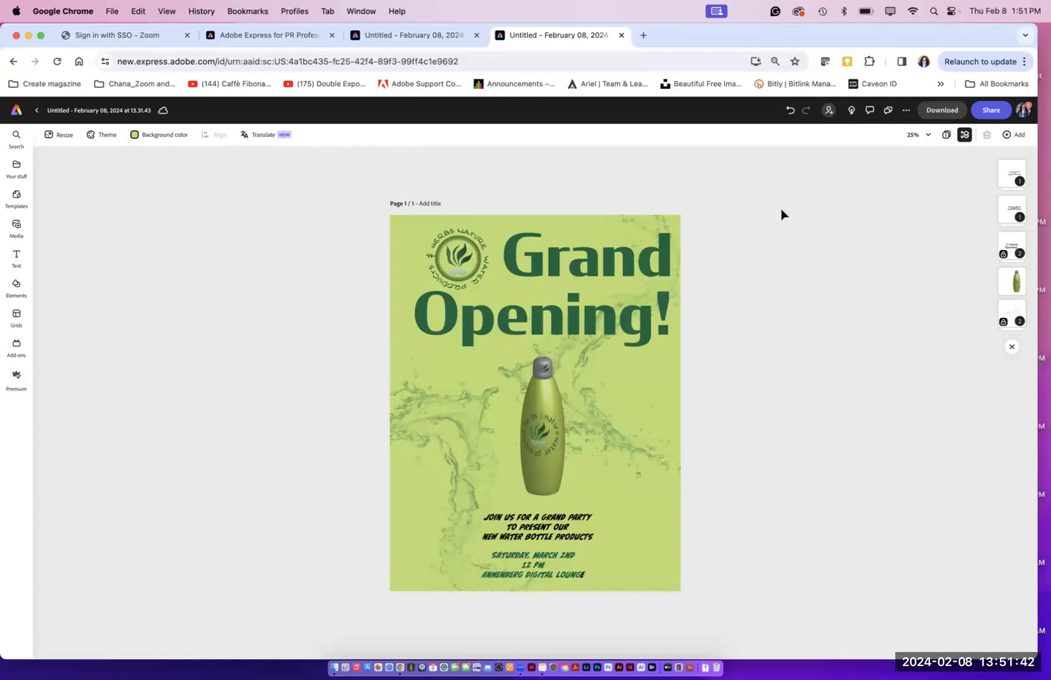
{"action": "left_click", "coordinate": [1010, 136]}
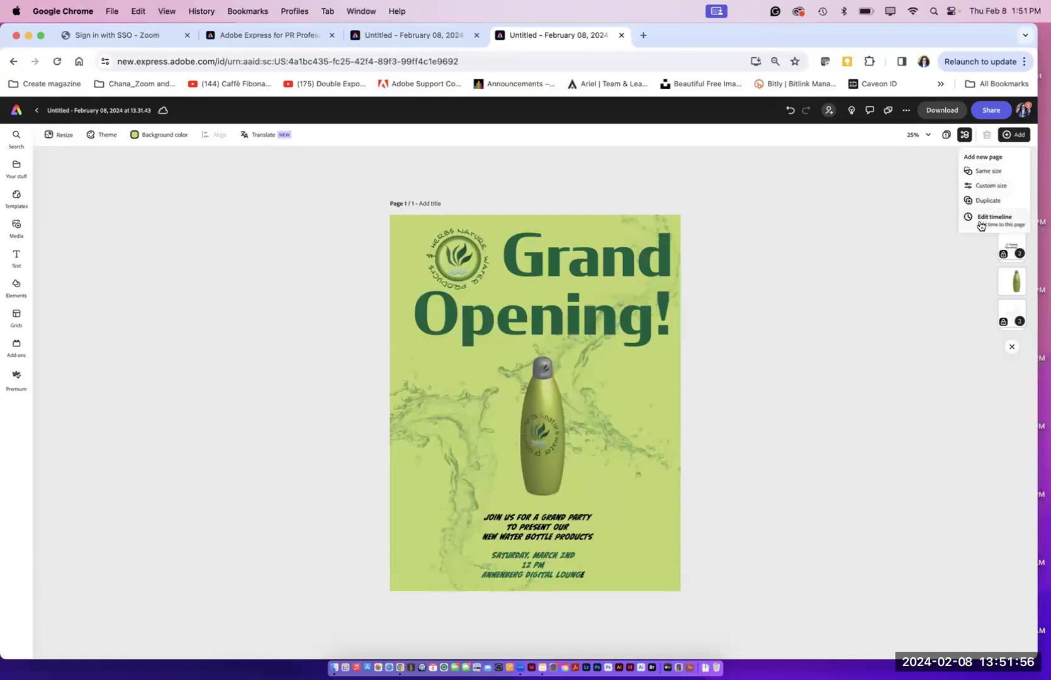
{"action": "left_click", "coordinate": [970, 187]}
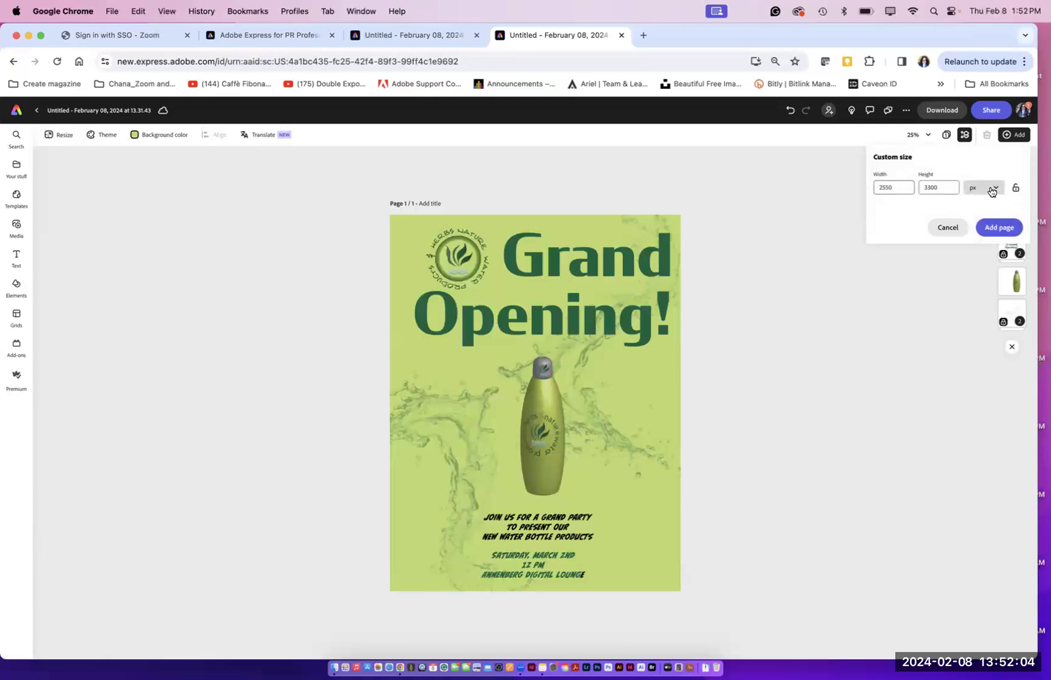
{"action": "left_click", "coordinate": [898, 187]}
{"action": "left_click", "coordinate": [860, 183]}
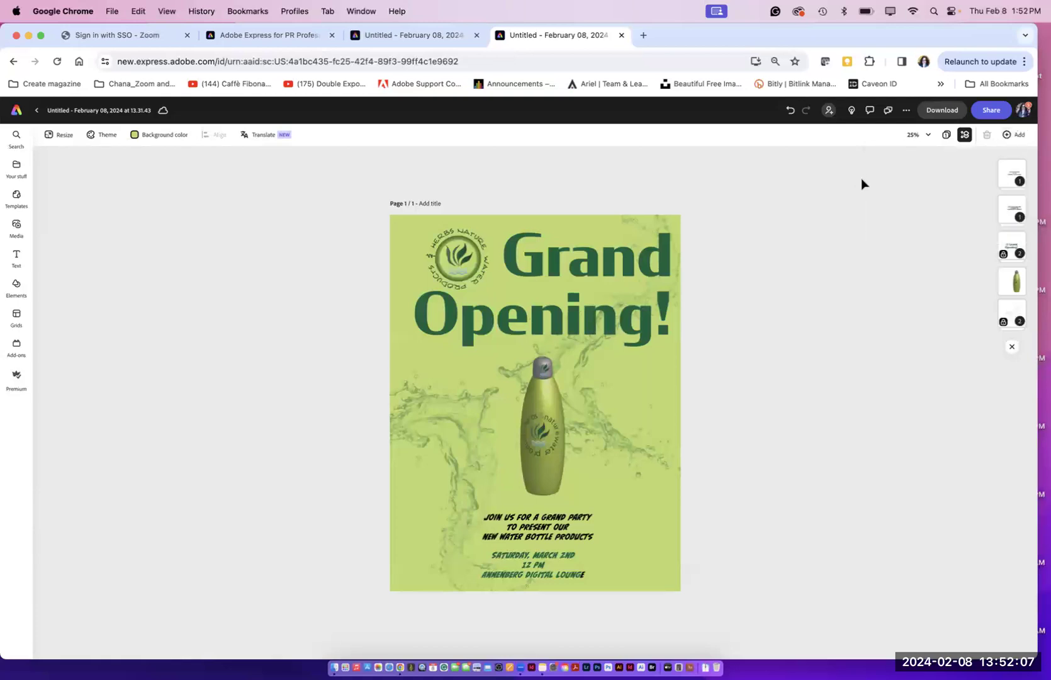
Step: Add a new custom-size page 1080 px wide and 1080 px high
{"action": "left_click", "coordinate": [1014, 135]}
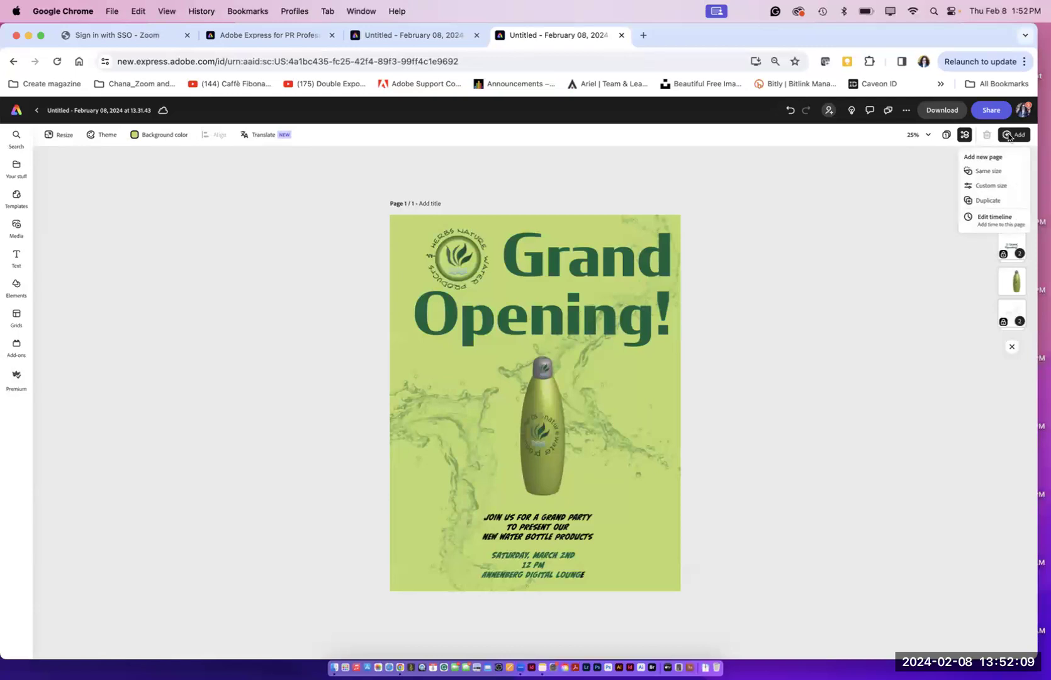
{"action": "left_click", "coordinate": [992, 186]}
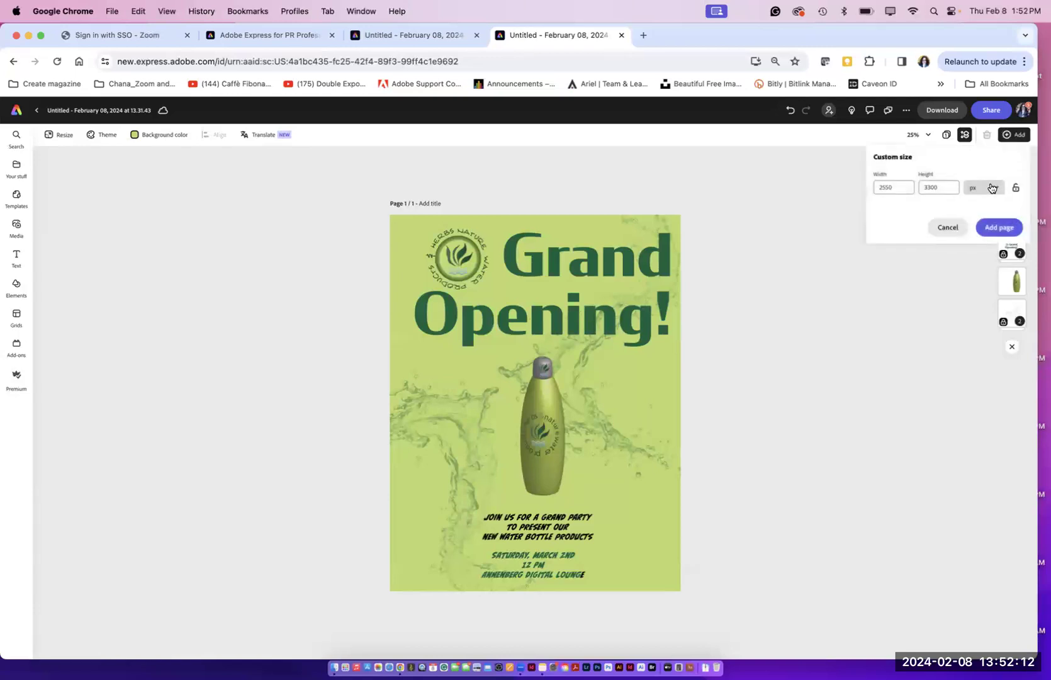
{"action": "left_click_drag", "start_coordinate": [899, 186], "coordinate": [869, 191]}
{"action": "type", "text": "1080"}
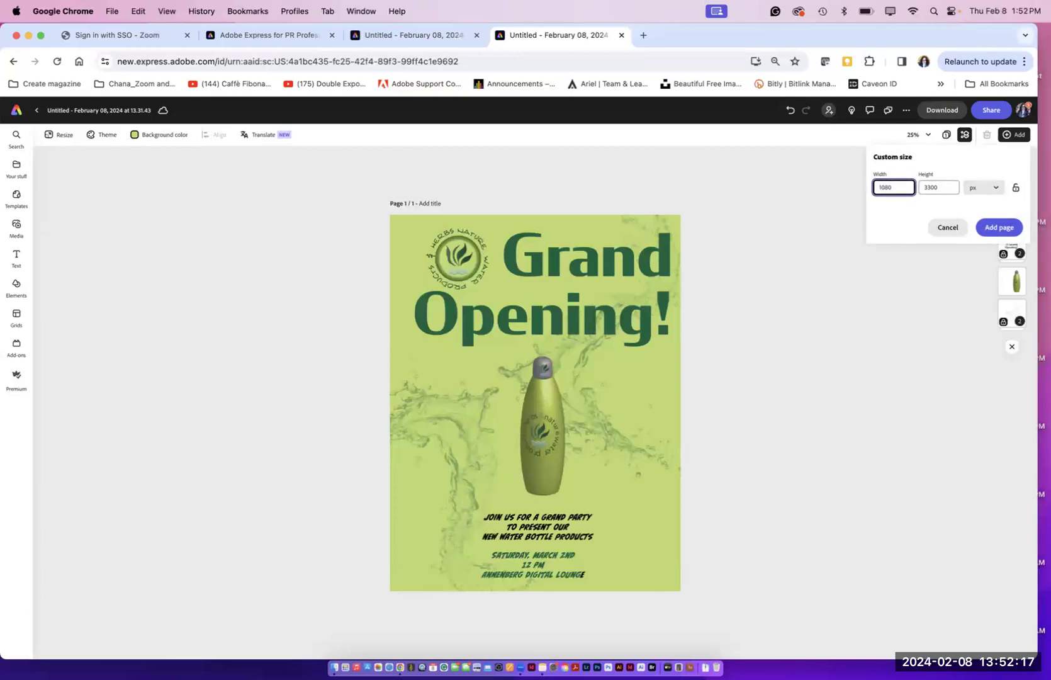
{"action": "key", "text": "Tab"}
{"action": "type", "text": "1080"}
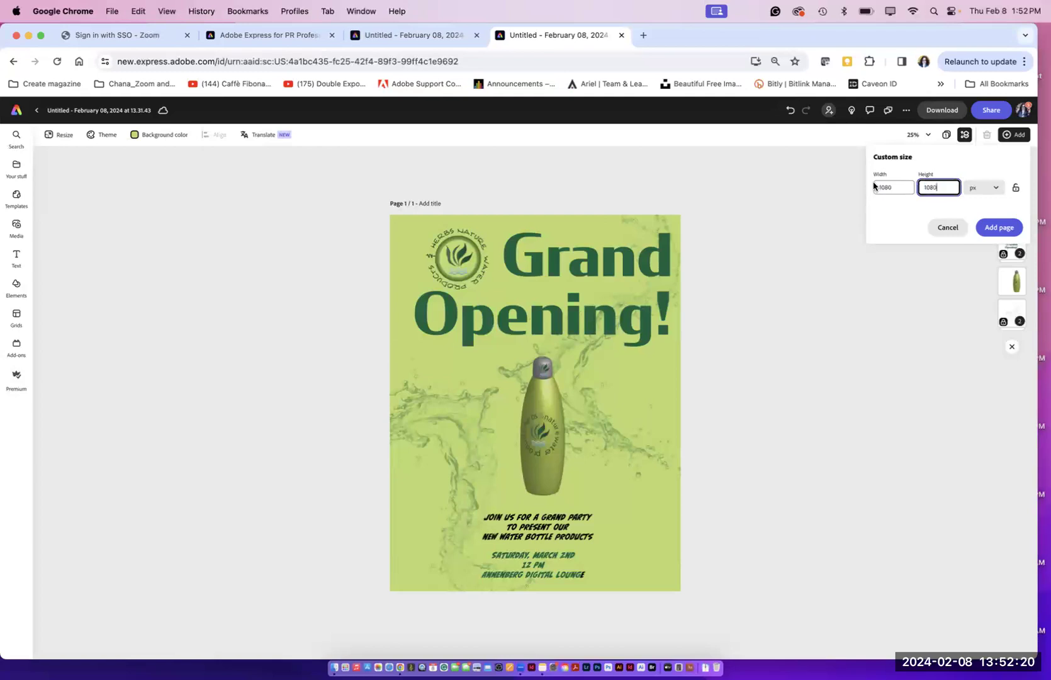
{"action": "left_click", "coordinate": [1001, 227]}
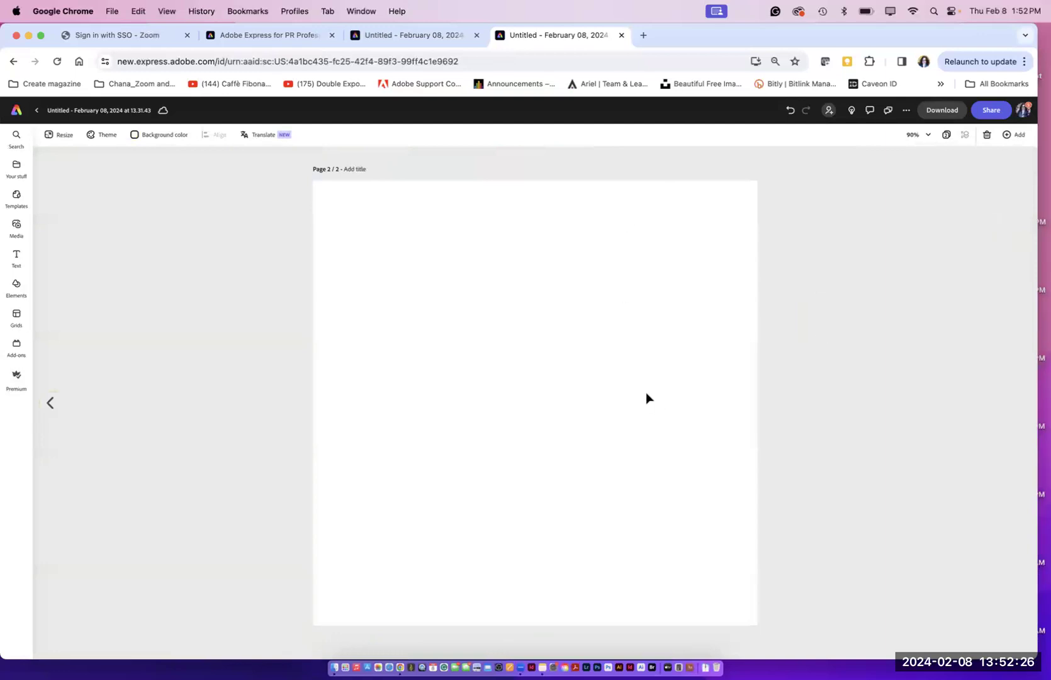
Step: Title the new blank page "Instagram" and set its background to the medium blue swatch from the logo colors
{"action": "key", "text": "super+minus"}
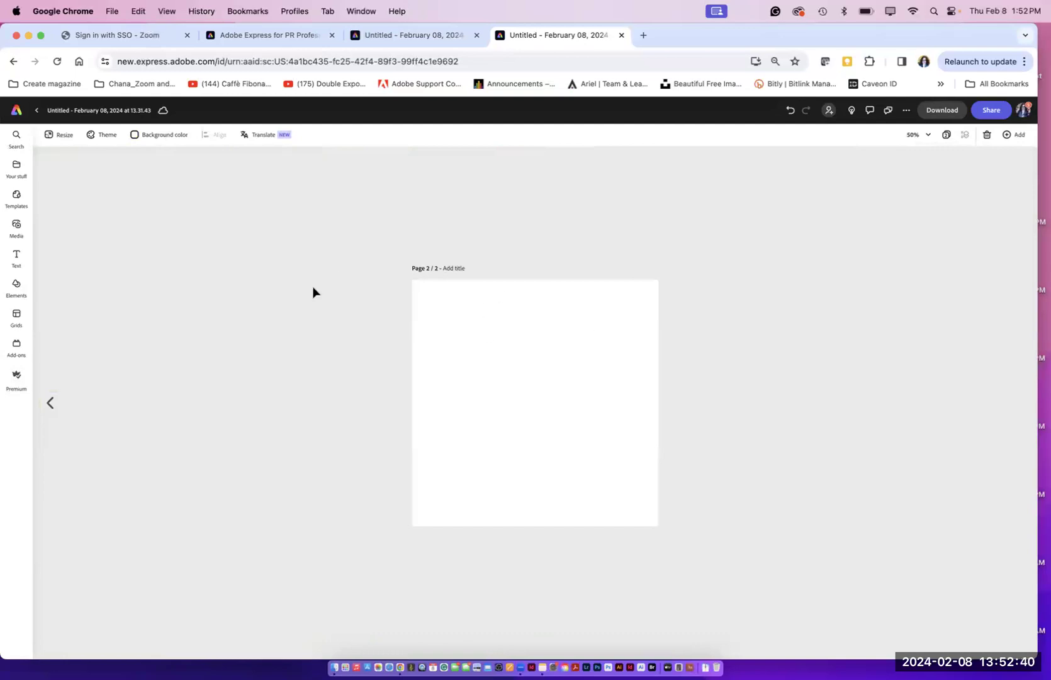
{"action": "left_click", "coordinate": [454, 270]}
{"action": "type", "text": "Instagram"}
{"action": "left_click", "coordinate": [295, 263]}
{"action": "left_click", "coordinate": [148, 135]}
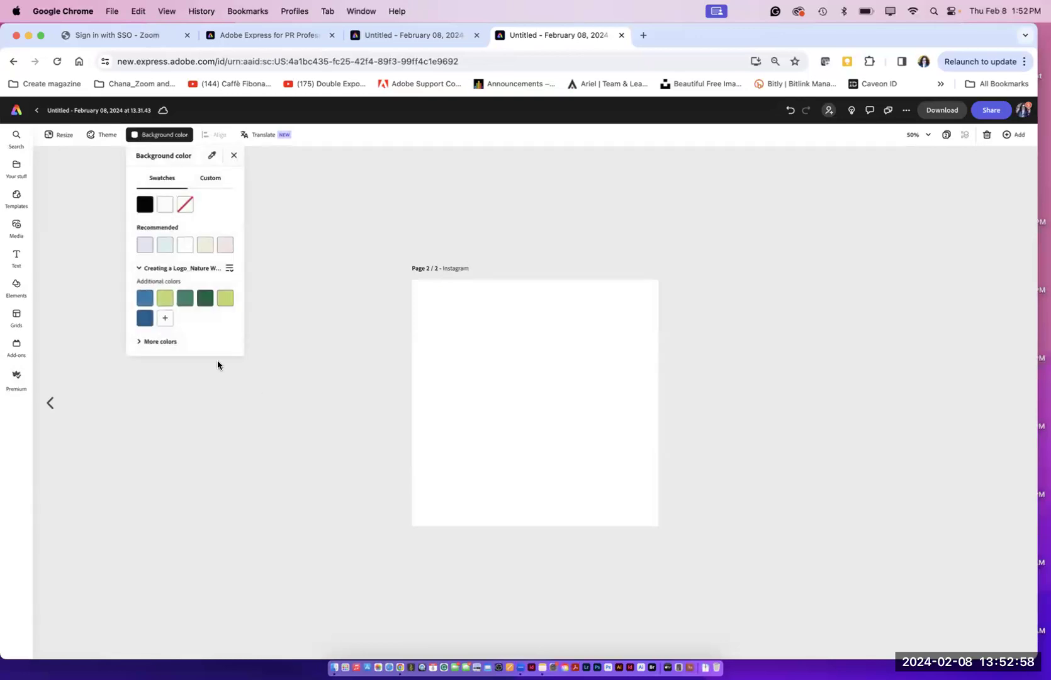
{"action": "left_click", "coordinate": [144, 296]}
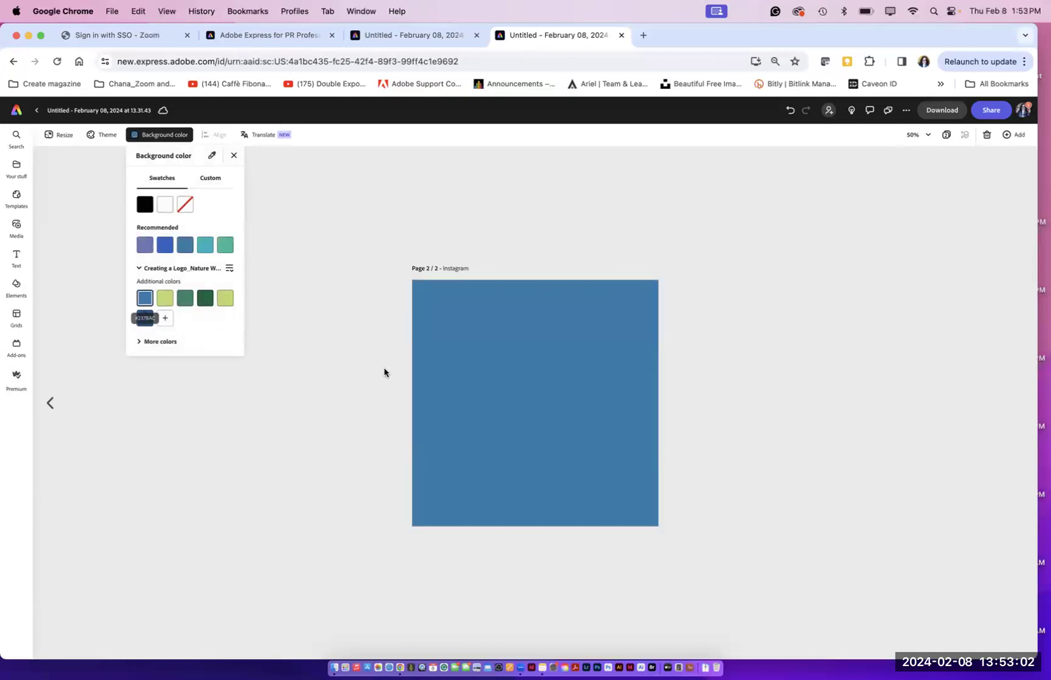
Step: Set the Instagram page's background to the light yellow-green swatch from the logo colors
{"action": "left_click", "coordinate": [226, 298]}
{"action": "left_click", "coordinate": [335, 434]}
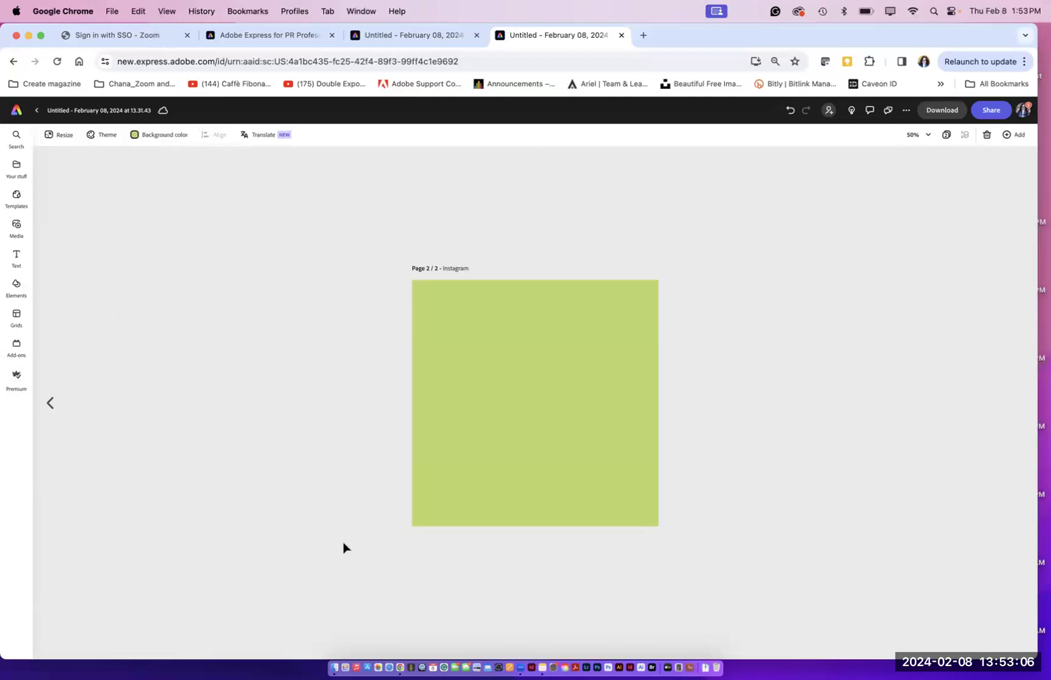
{"action": "left_click_drag", "start_coordinate": [220, 514], "coordinate": [316, 508]}
Step: Unlock the group holding the logo and Grand Opening heading on the poster page
{"action": "left_click", "coordinate": [948, 136]}
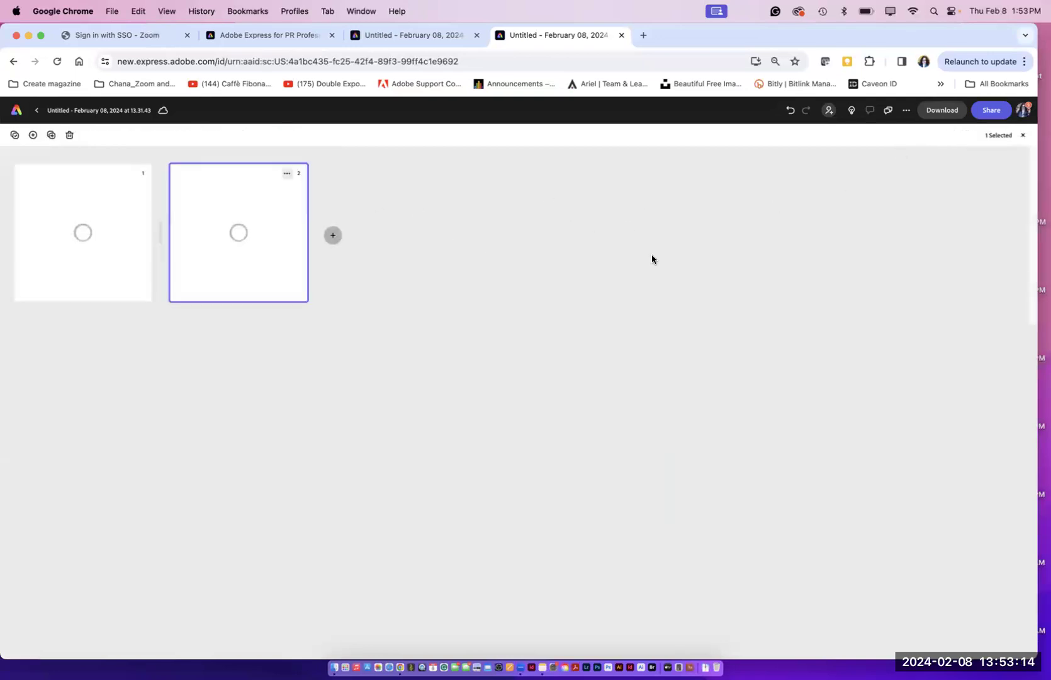
{"action": "double_click", "coordinate": [73, 267]}
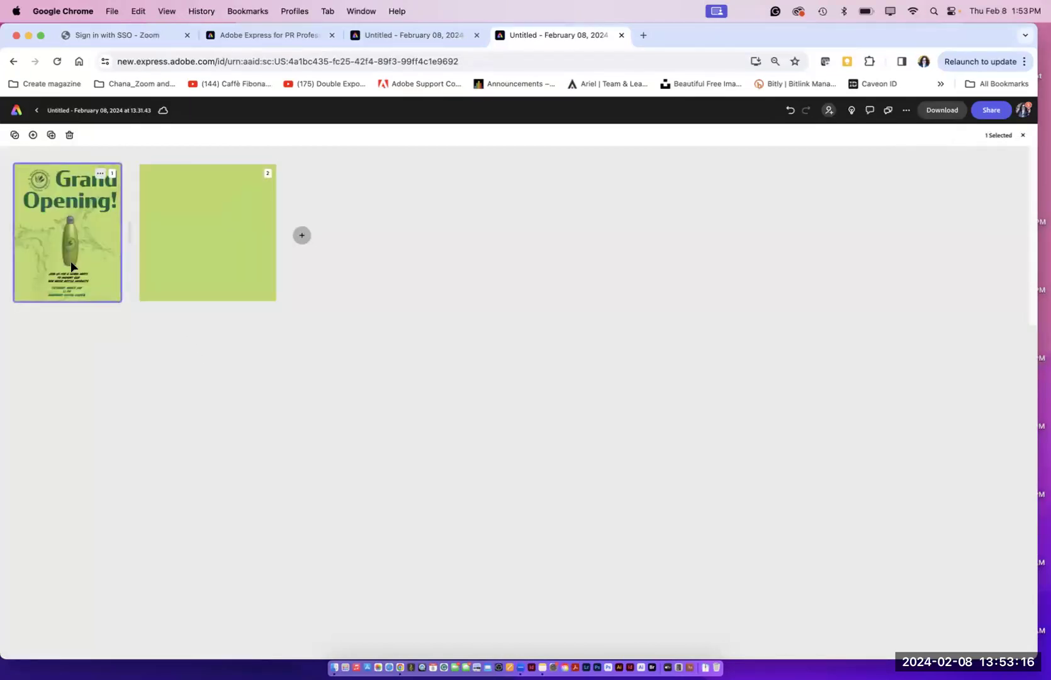
{"action": "left_click", "coordinate": [500, 327]}
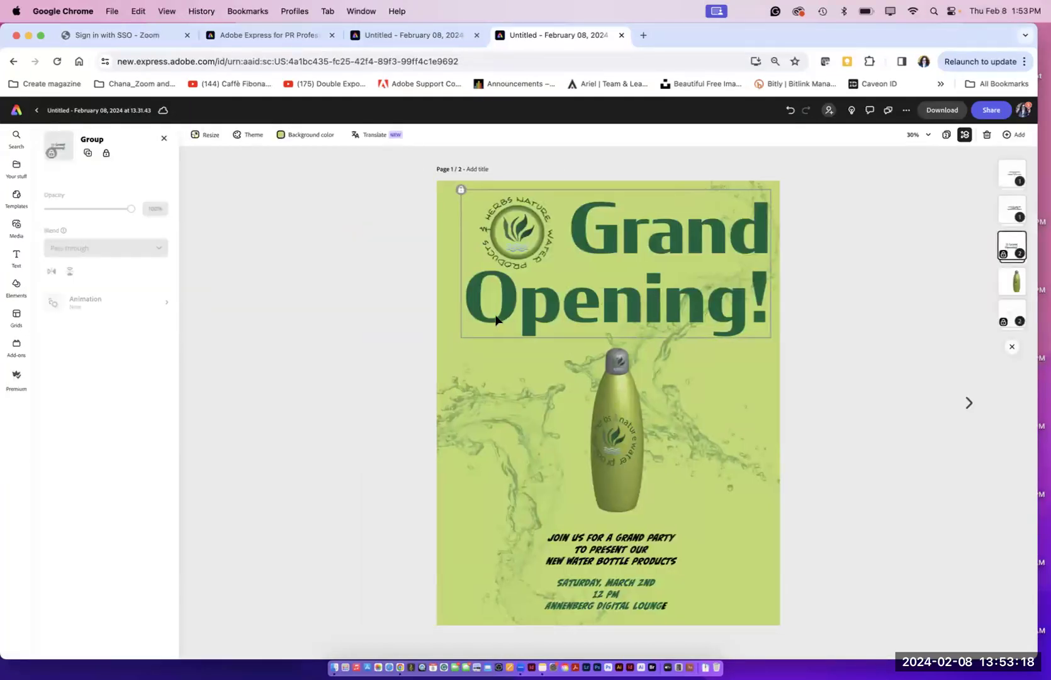
{"action": "left_click", "coordinate": [106, 153]}
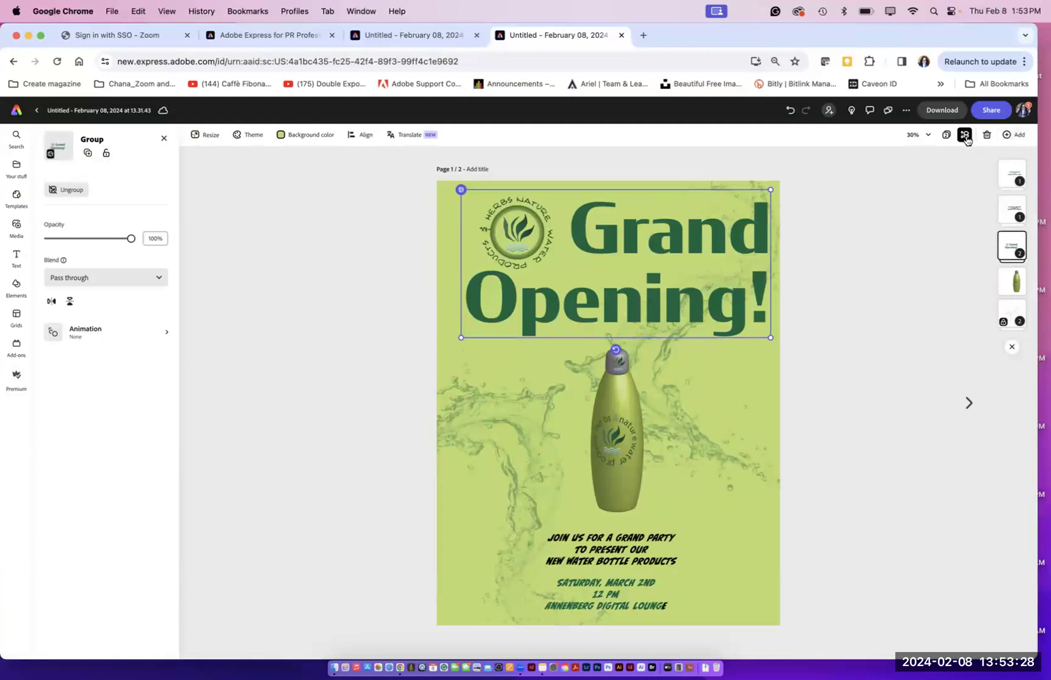
Step: Try to copy the poster's Grand Opening heading group to the Instagram page, allowing the site access to the clipboard
{"action": "left_click", "coordinate": [947, 136]}
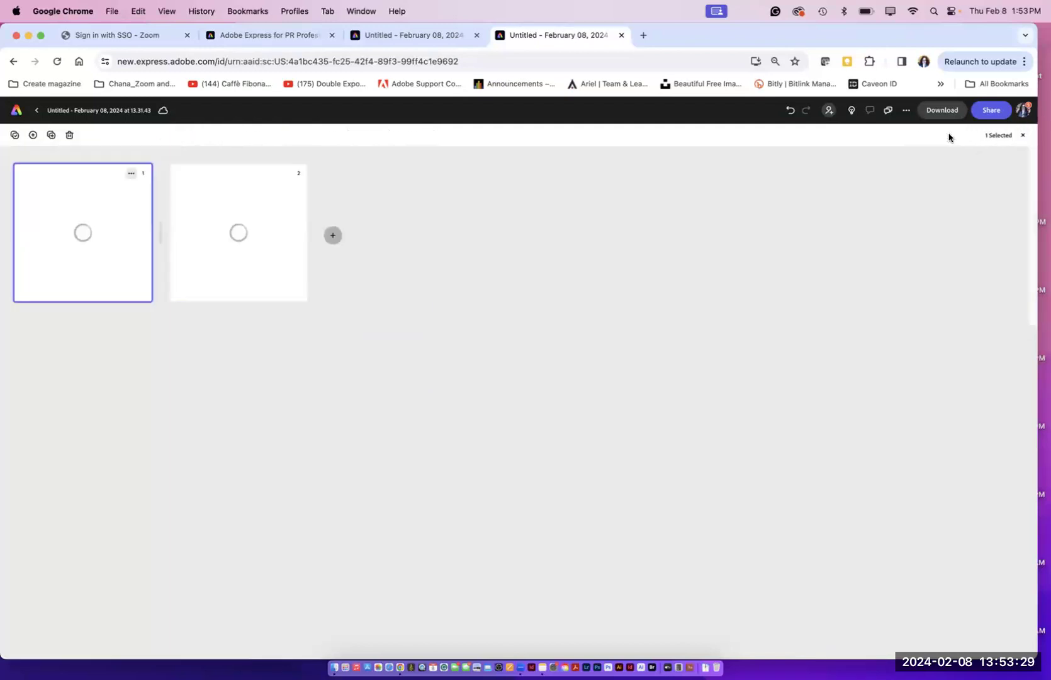
{"action": "double_click", "coordinate": [242, 274]}
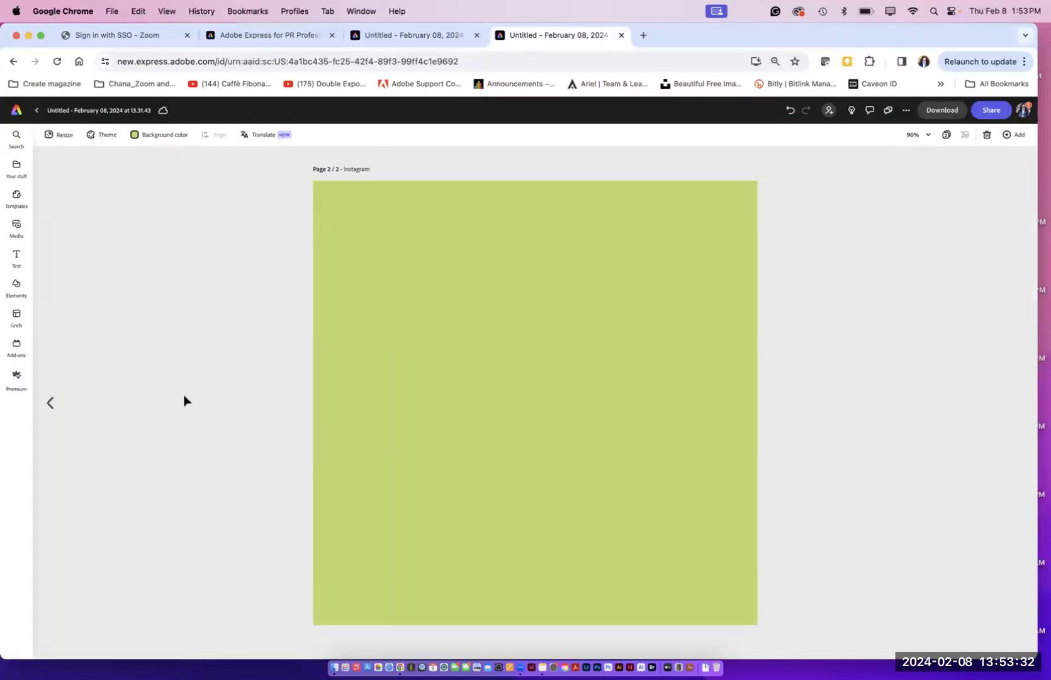
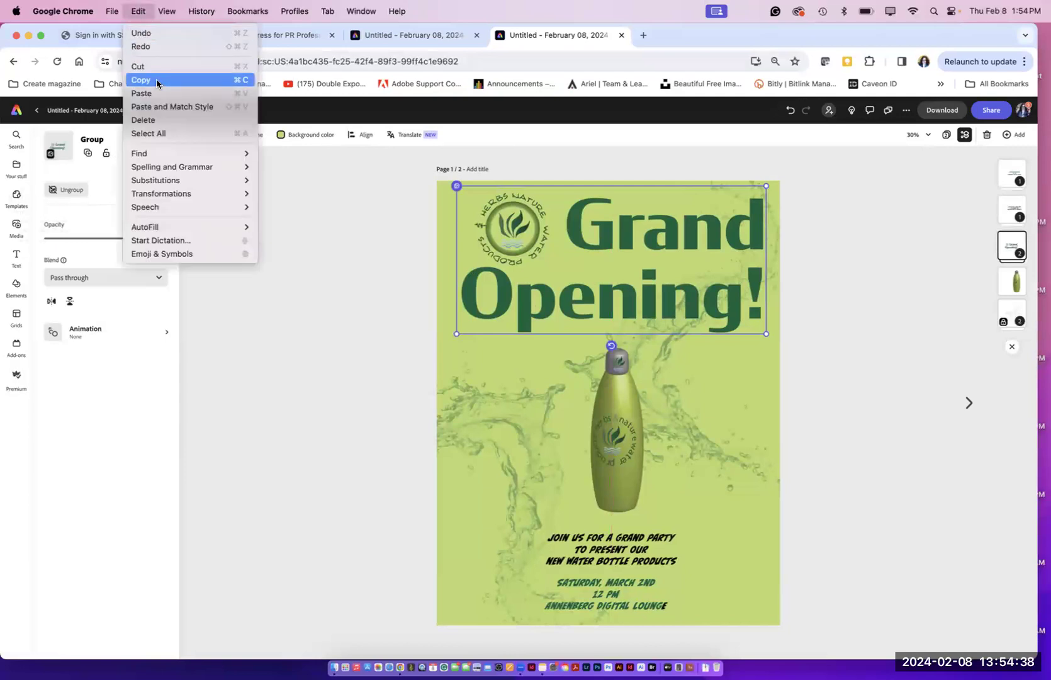
{"action": "left_click", "coordinate": [157, 80]}
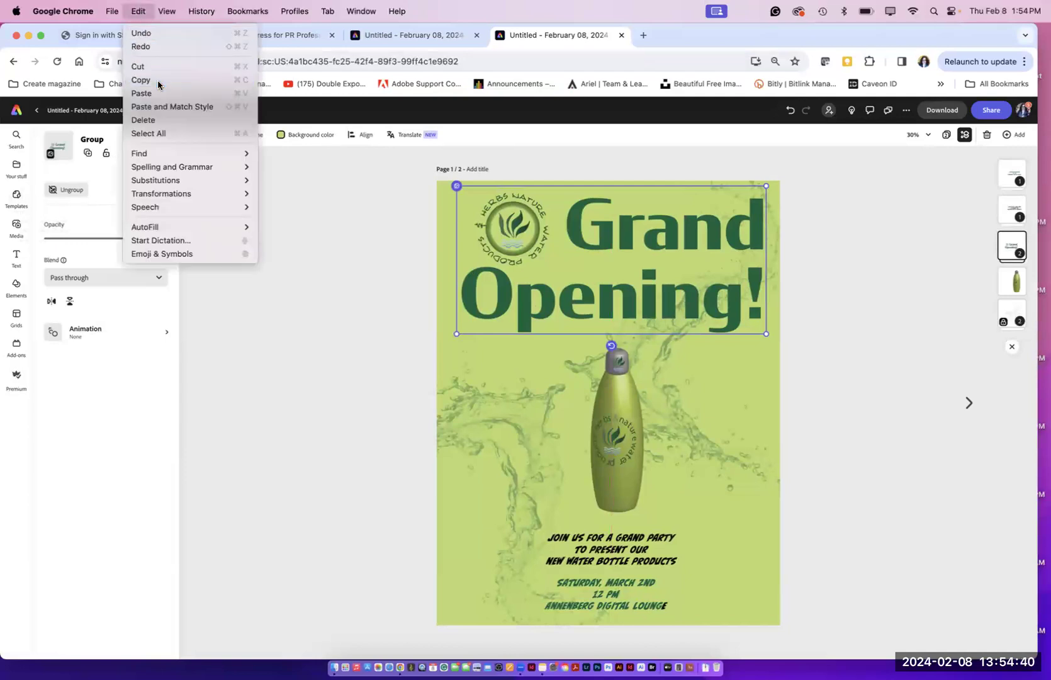
{"action": "left_click", "coordinate": [944, 134]}
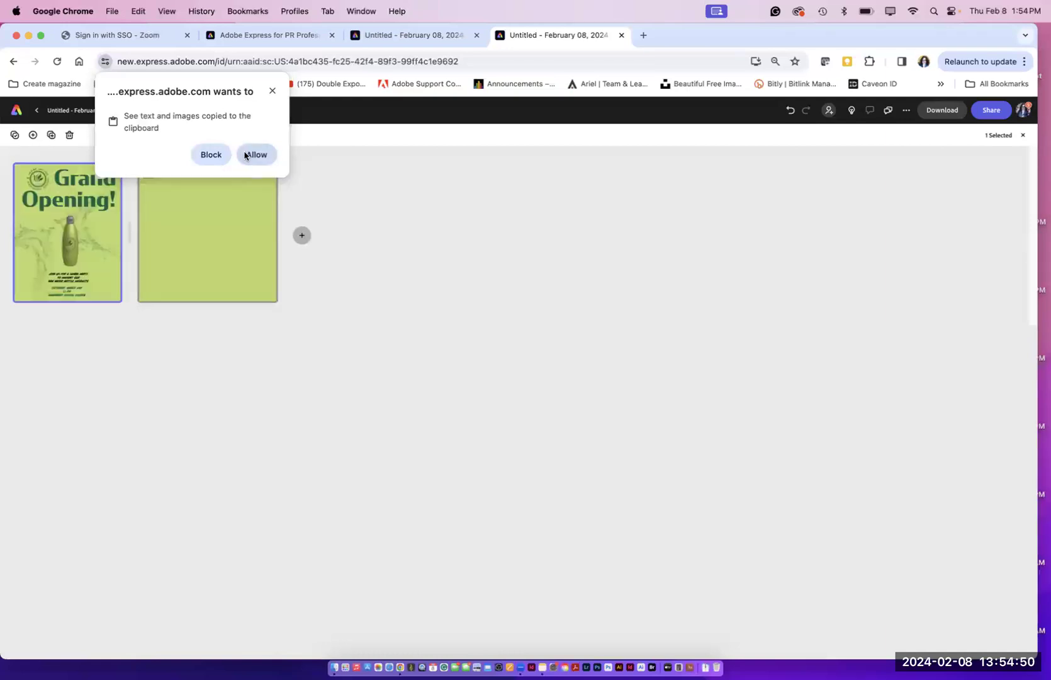
{"action": "left_click", "coordinate": [245, 156]}
{"action": "left_click", "coordinate": [232, 211]}
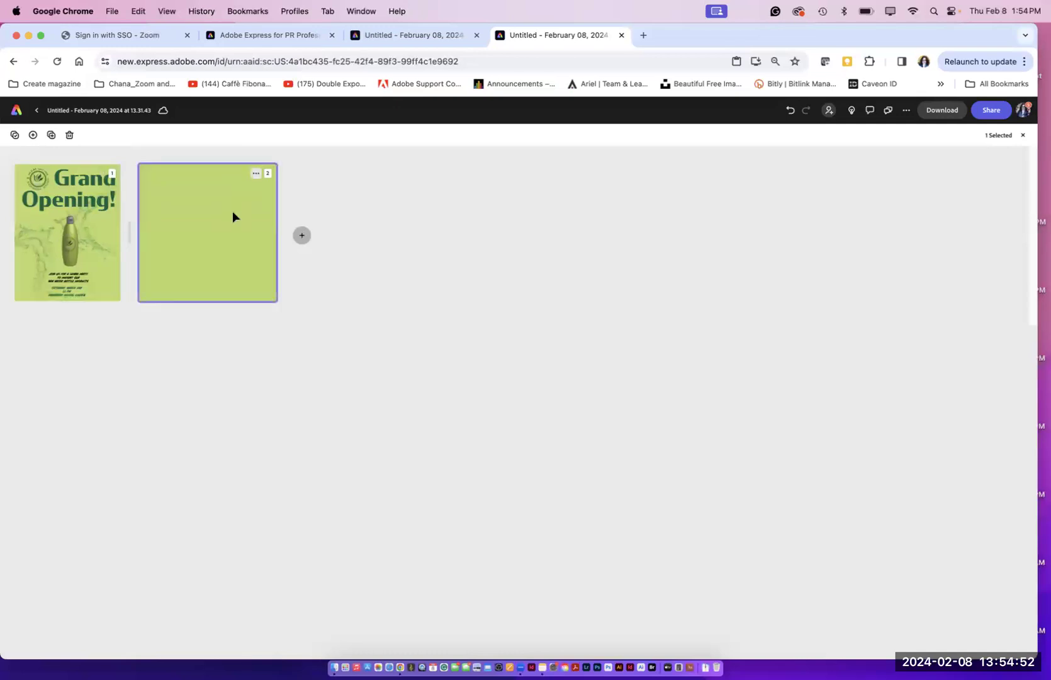
{"action": "left_click", "coordinate": [232, 212]}
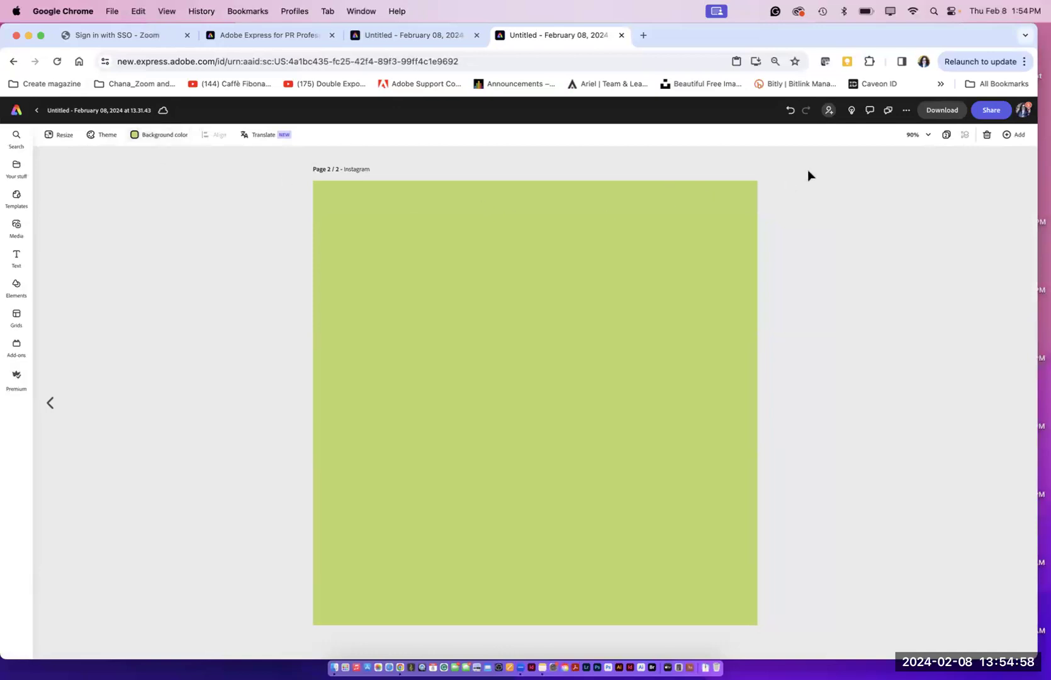
Step: Try duplicating the Grand Opening text inside the poster's heading group and moving the copy past the page edge, then delete the copy
{"action": "left_click", "coordinate": [946, 134]}
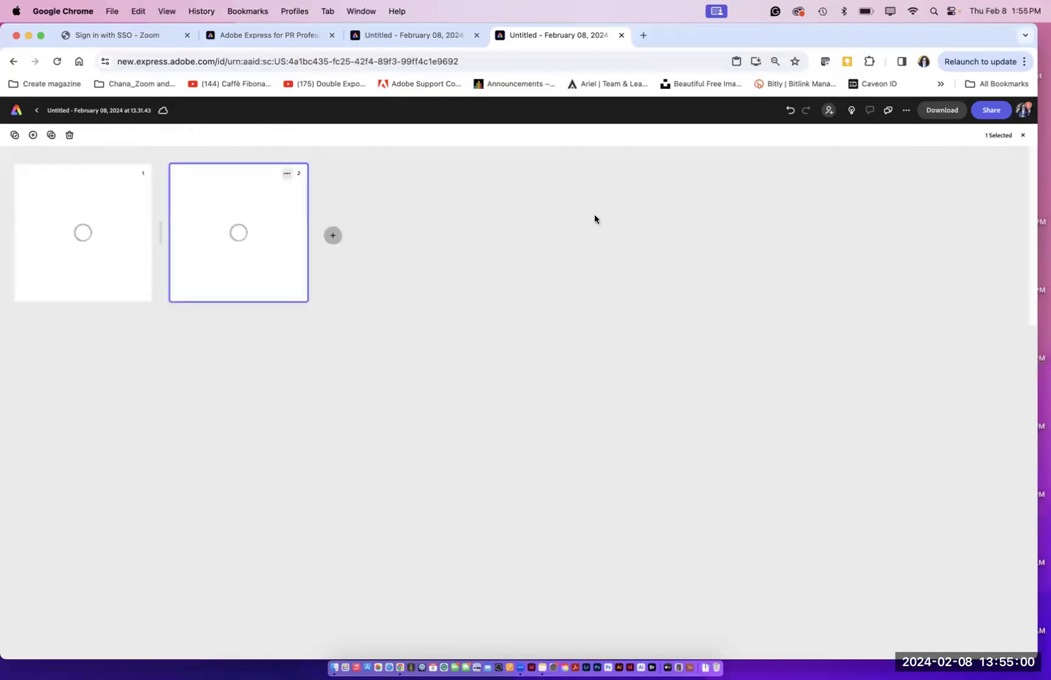
{"action": "double_click", "coordinate": [106, 225]}
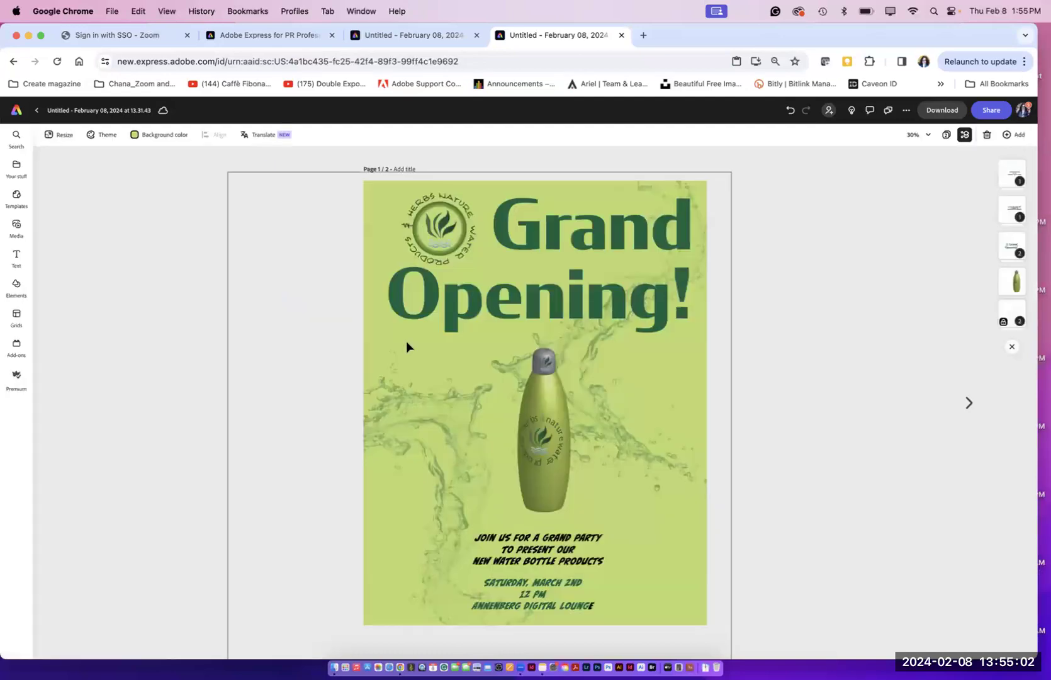
{"action": "left_click", "coordinate": [427, 308]}
{"action": "left_click", "coordinate": [428, 303]}
{"action": "left_click", "coordinate": [428, 303]}
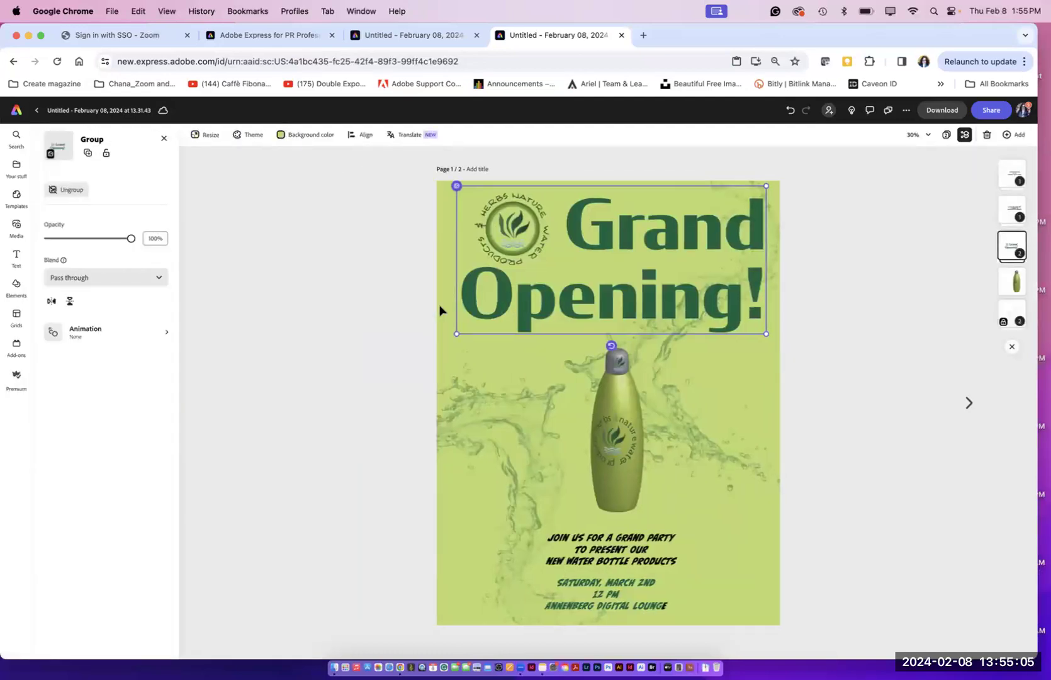
{"action": "left_click", "coordinate": [483, 308]}
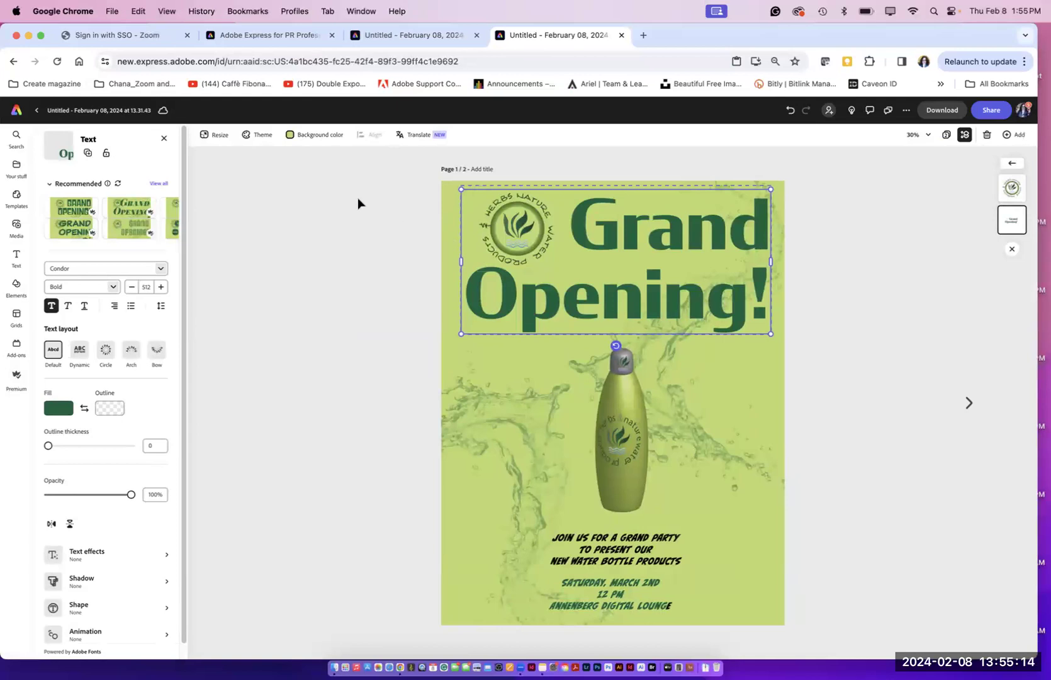
{"action": "left_click", "coordinate": [86, 154]}
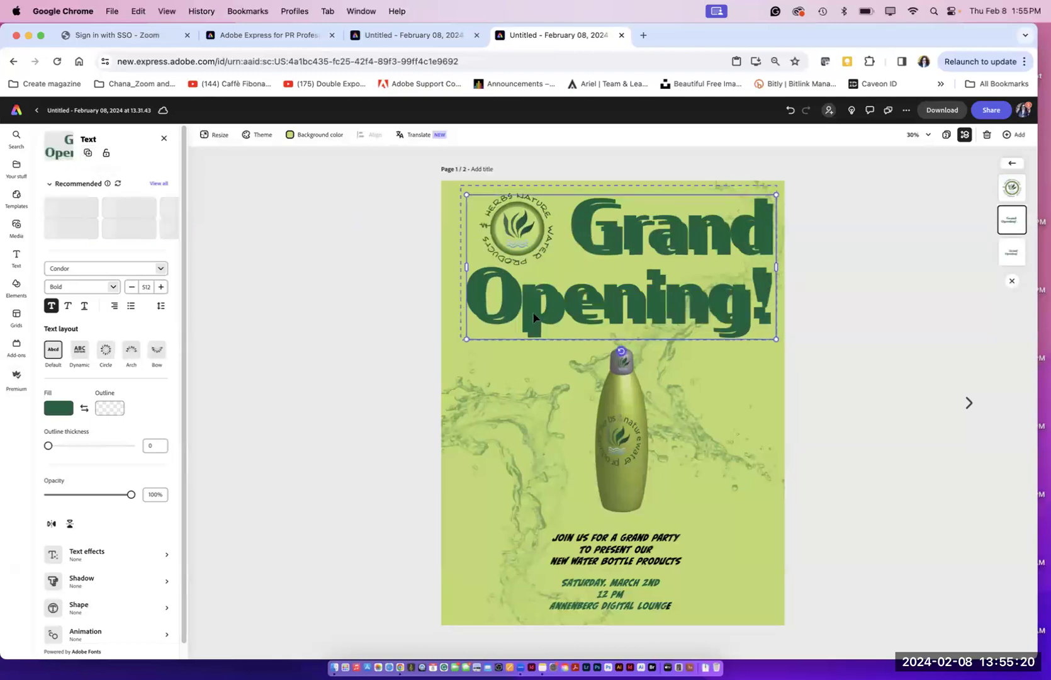
{"action": "left_click_drag", "start_coordinate": [533, 316], "coordinate": [288, 329]}
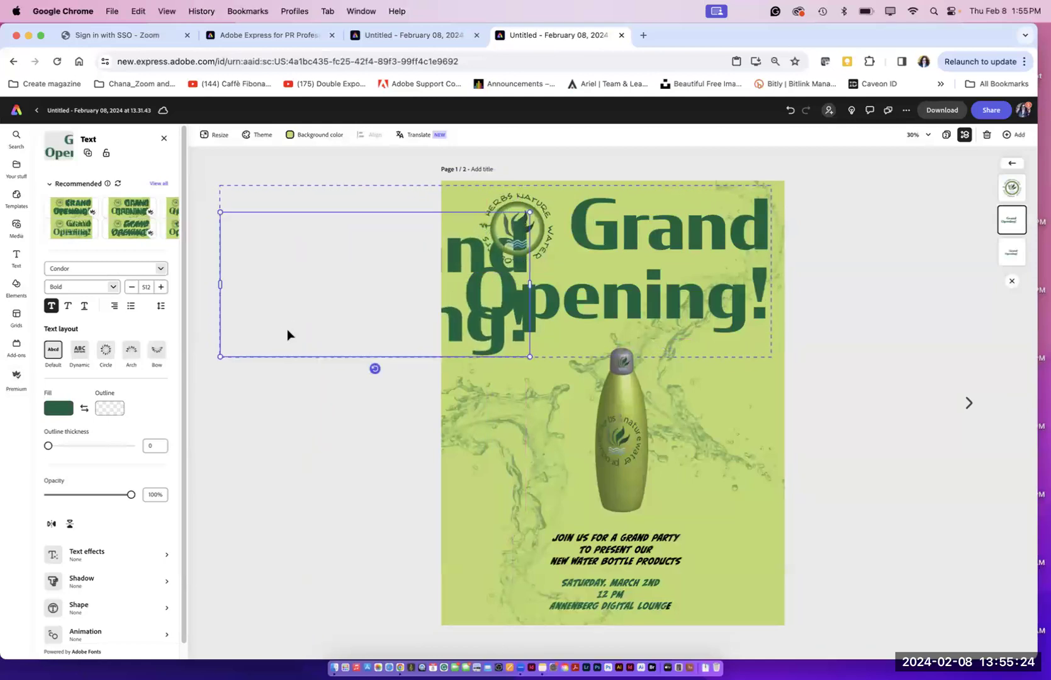
{"action": "key", "text": "Delete"}
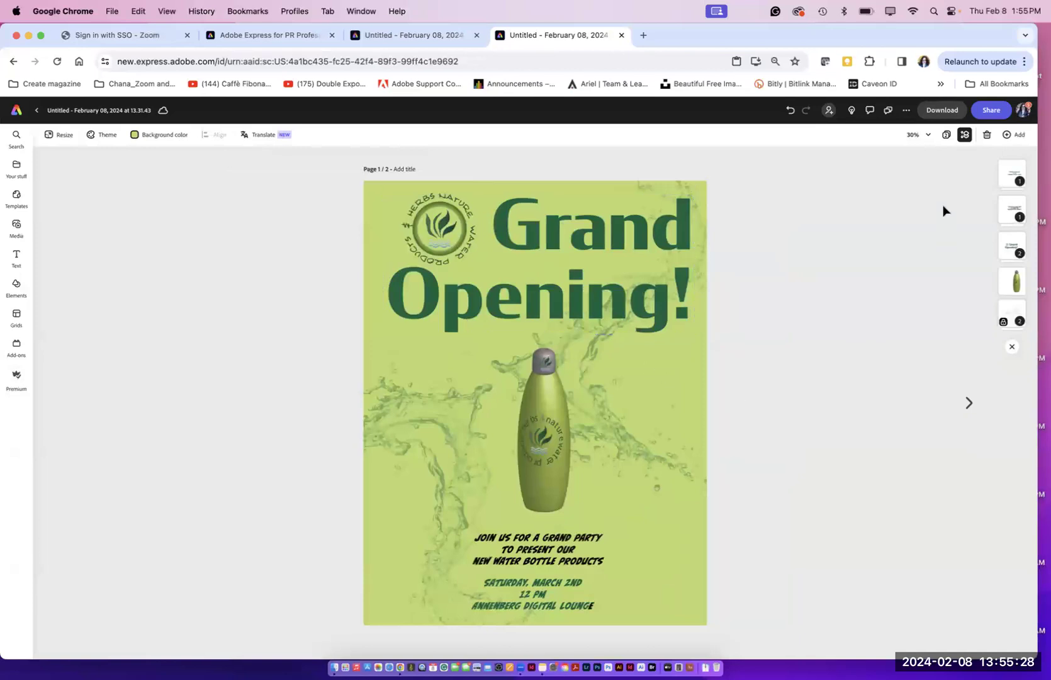
{"action": "left_click", "coordinate": [947, 135]}
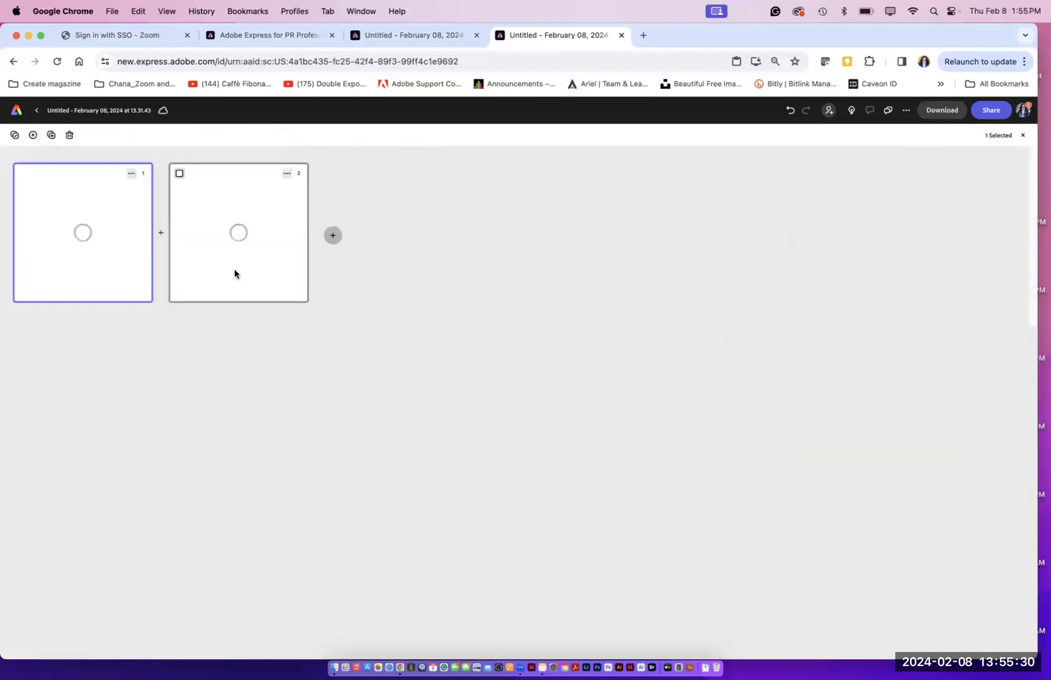
{"action": "left_click", "coordinate": [235, 274]}
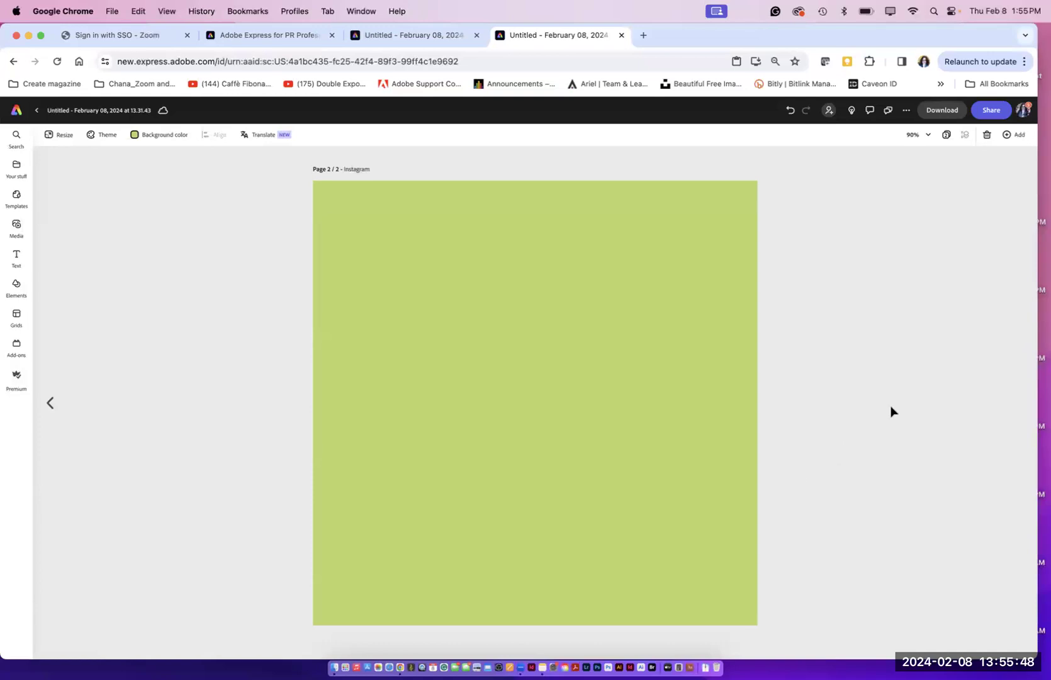
{"action": "left_click", "coordinate": [1006, 136]}
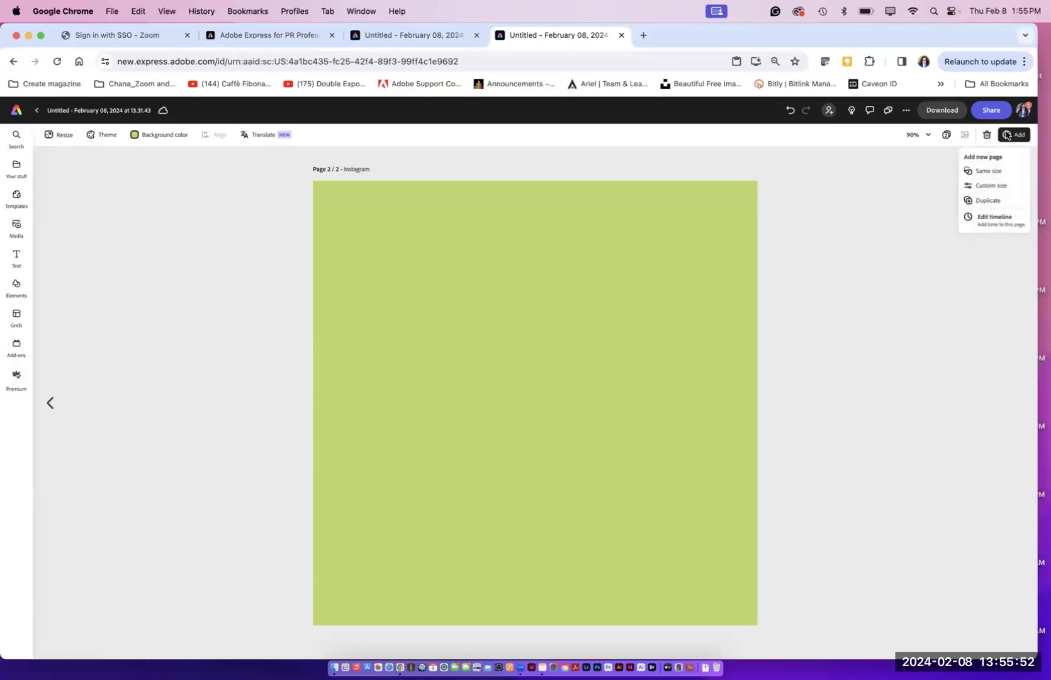
{"action": "left_click", "coordinate": [927, 137]}
{"action": "left_click", "coordinate": [928, 136]}
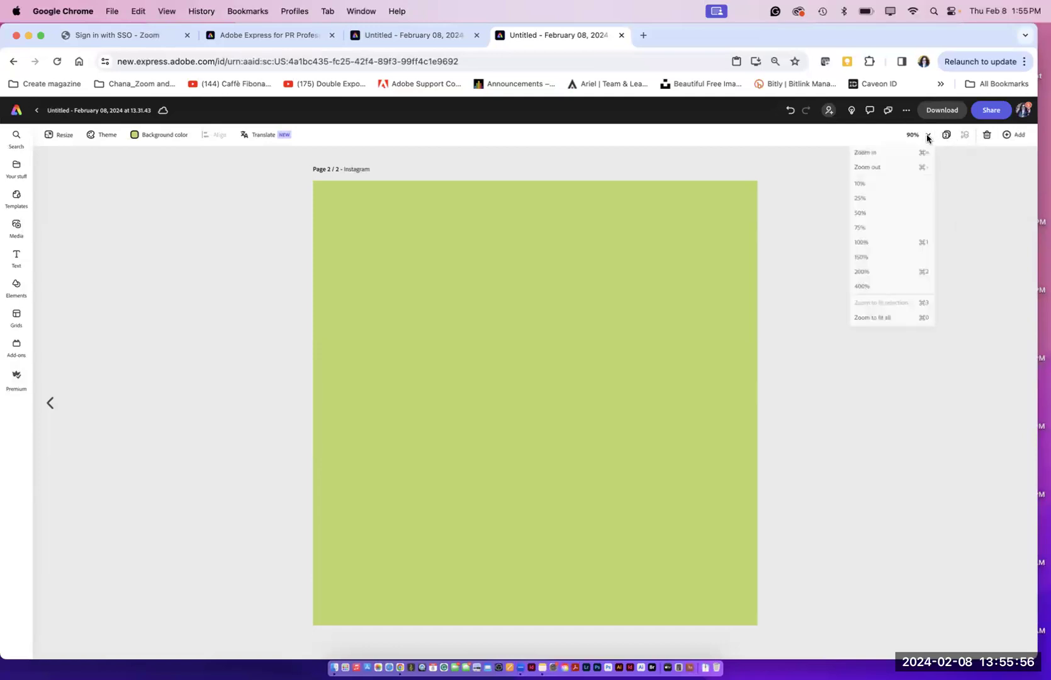
{"action": "left_click", "coordinate": [928, 137]}
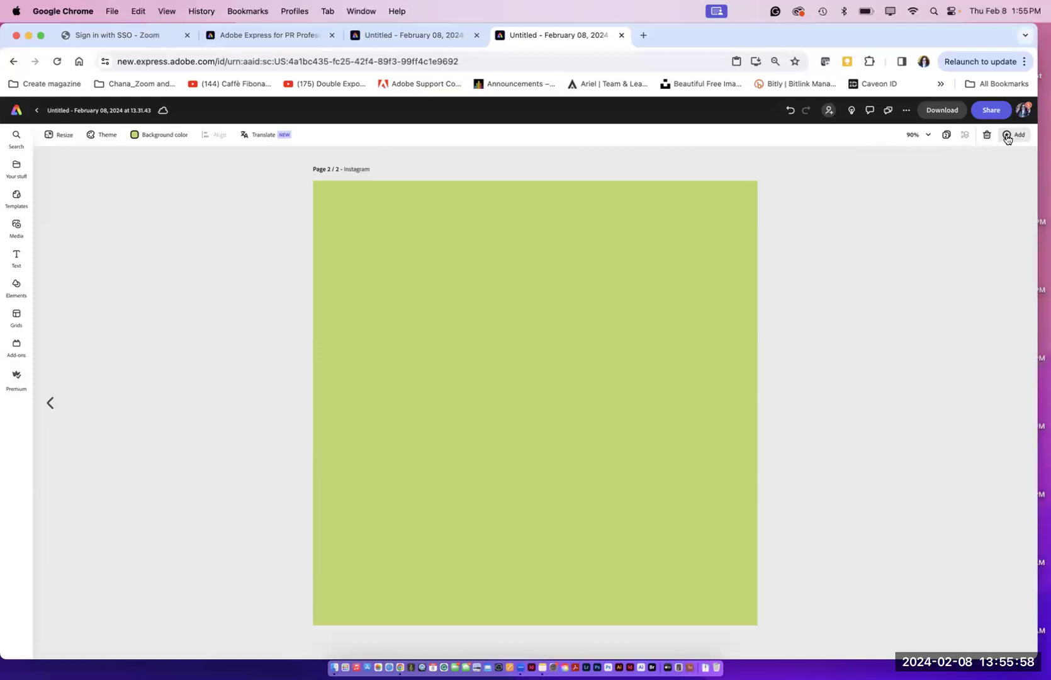
{"action": "left_click", "coordinate": [1007, 136]}
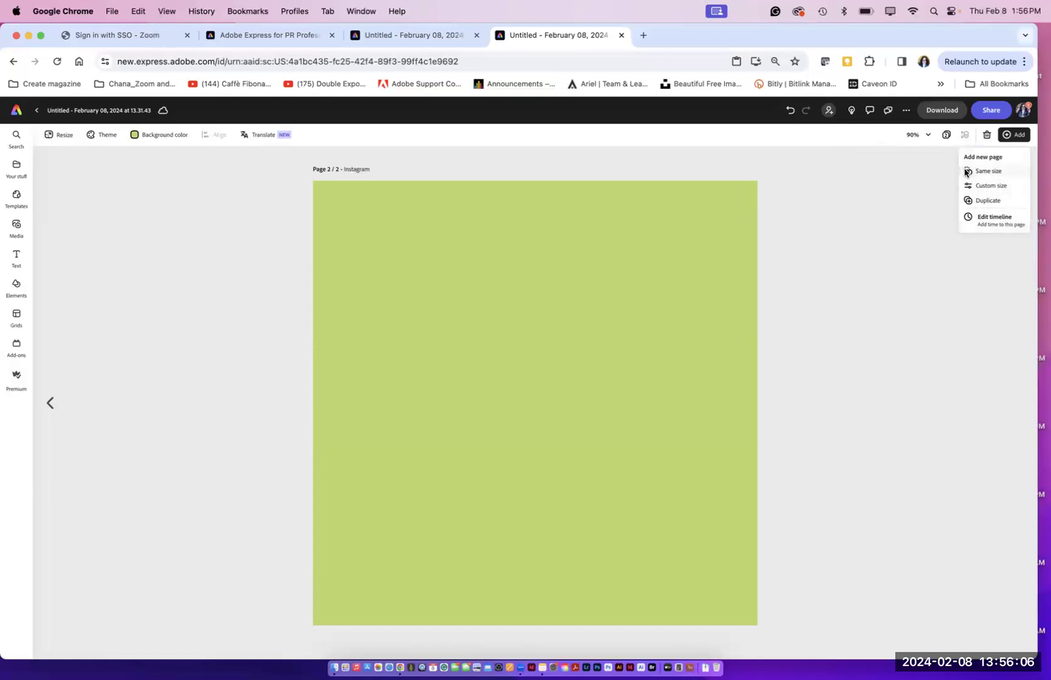
{"action": "left_click", "coordinate": [914, 197]}
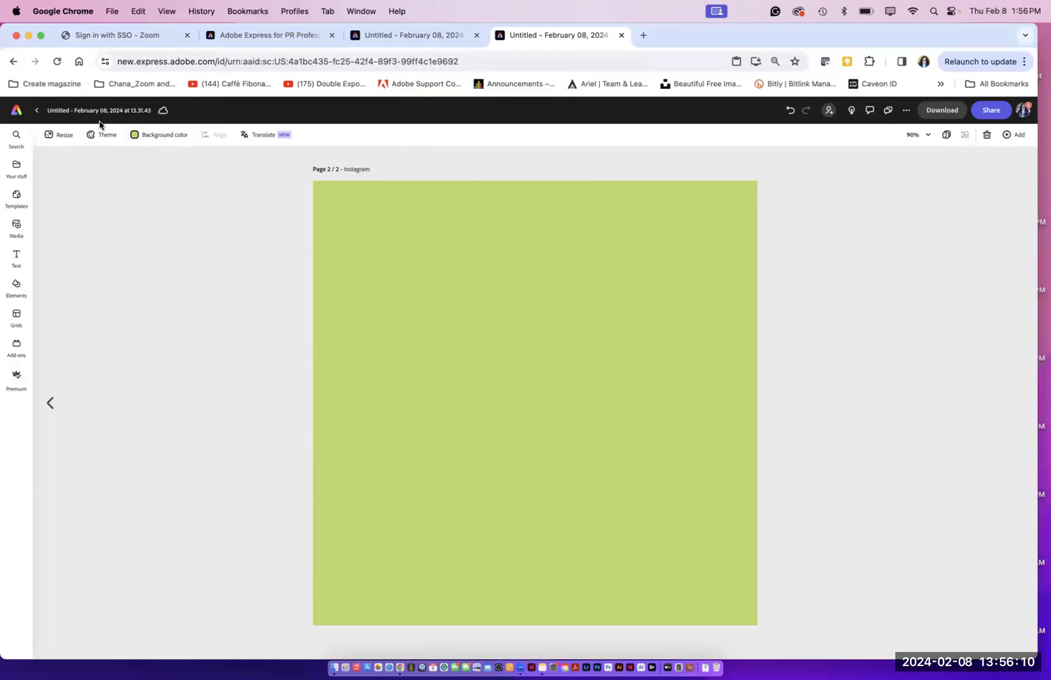
Step: Reopen the design from the recent projects and duplicate the Grand Opening poster page
{"action": "left_click", "coordinate": [13, 61]}
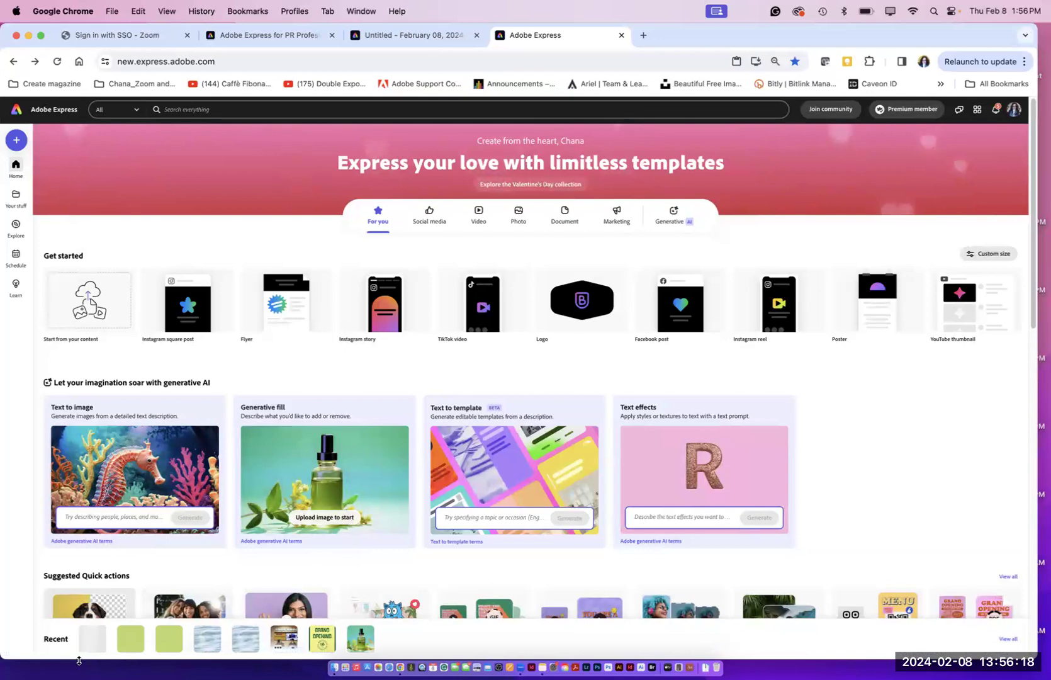
{"action": "left_click", "coordinate": [92, 638]}
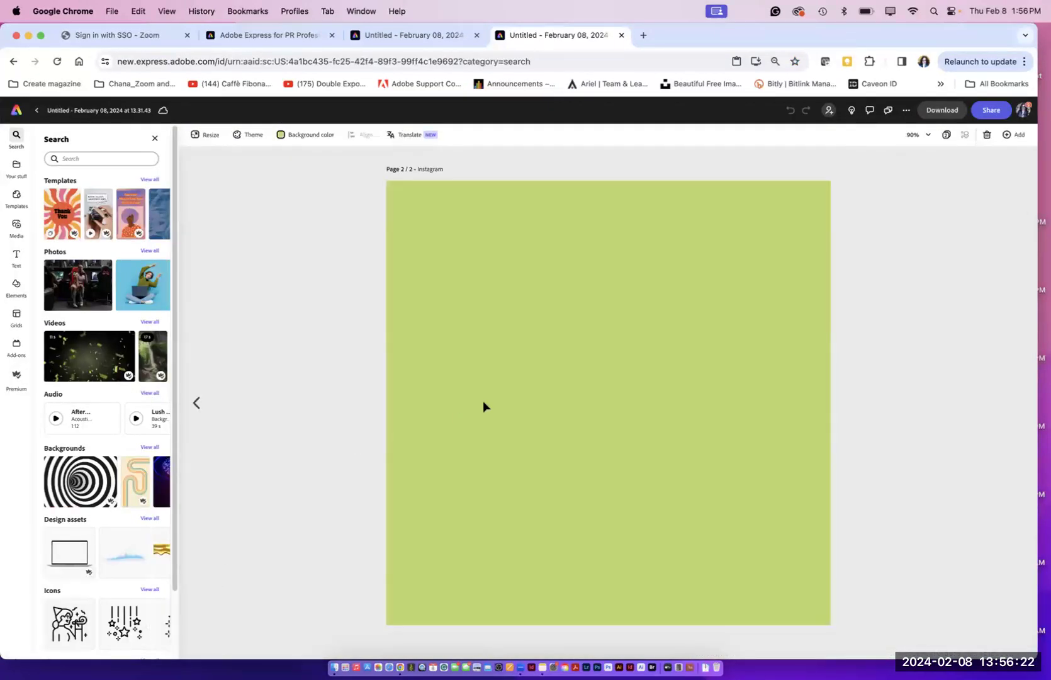
{"action": "left_click", "coordinate": [946, 134]}
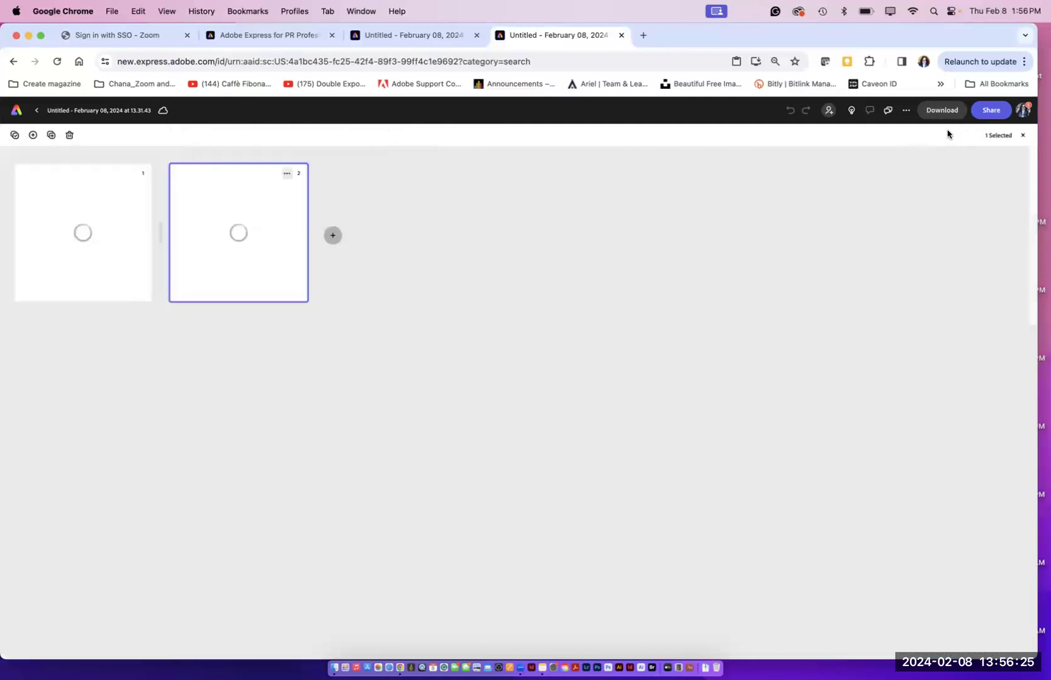
{"action": "left_click", "coordinate": [286, 174]}
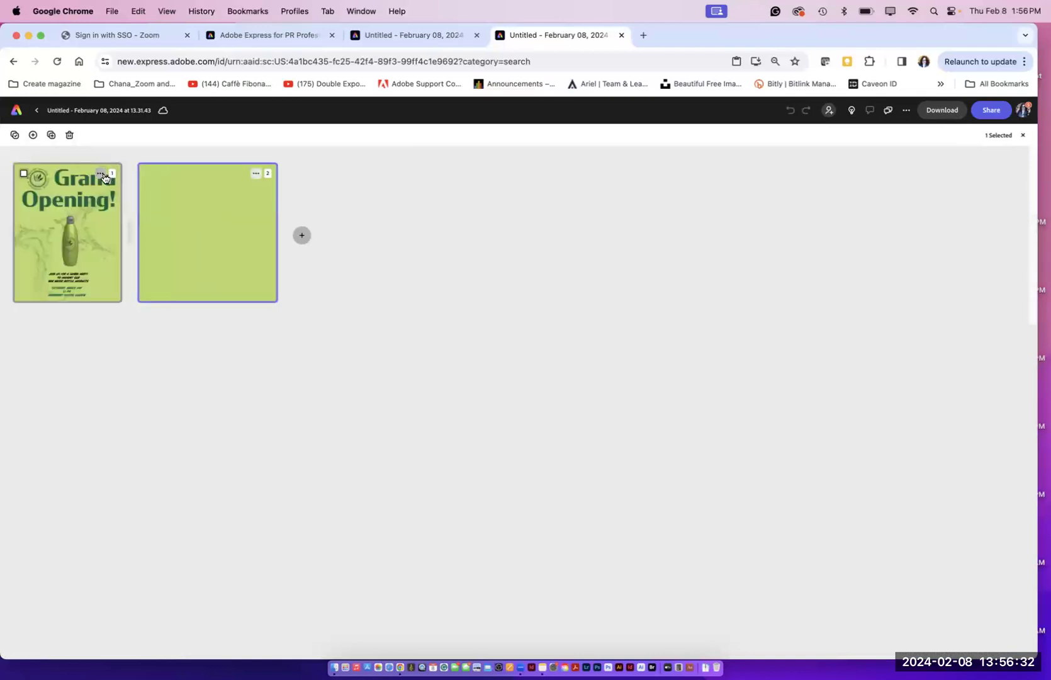
{"action": "left_click", "coordinate": [101, 174]}
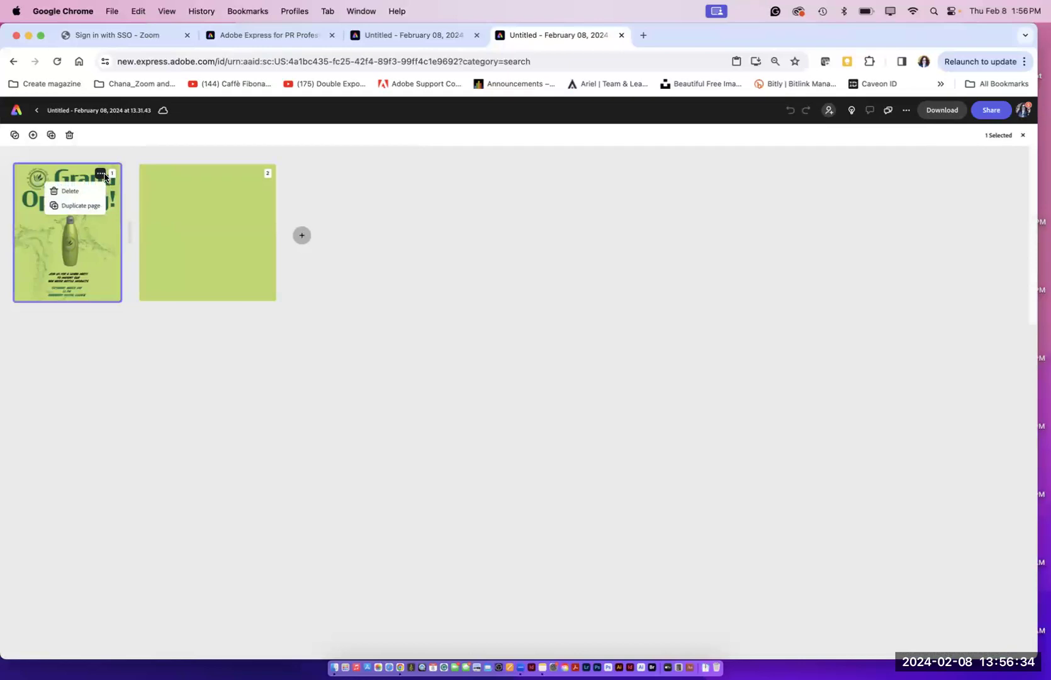
{"action": "left_click", "coordinate": [88, 206]}
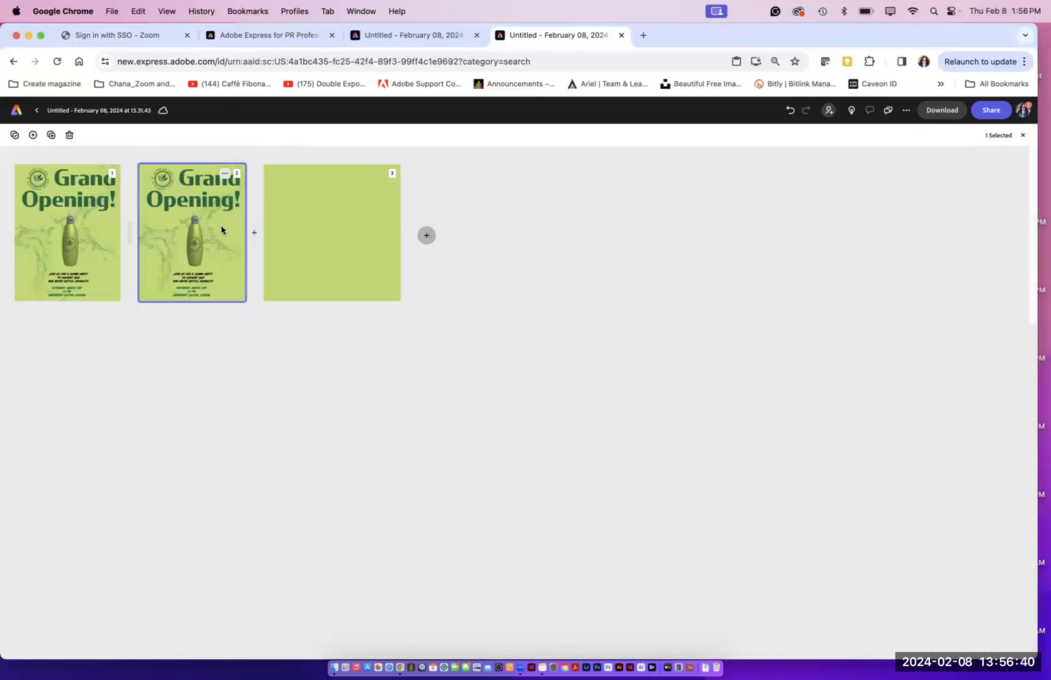
Step: Open the duplicated poster page and change the Grand Opening heading's fill to the dark blue swatch
{"action": "double_click", "coordinate": [220, 227]}
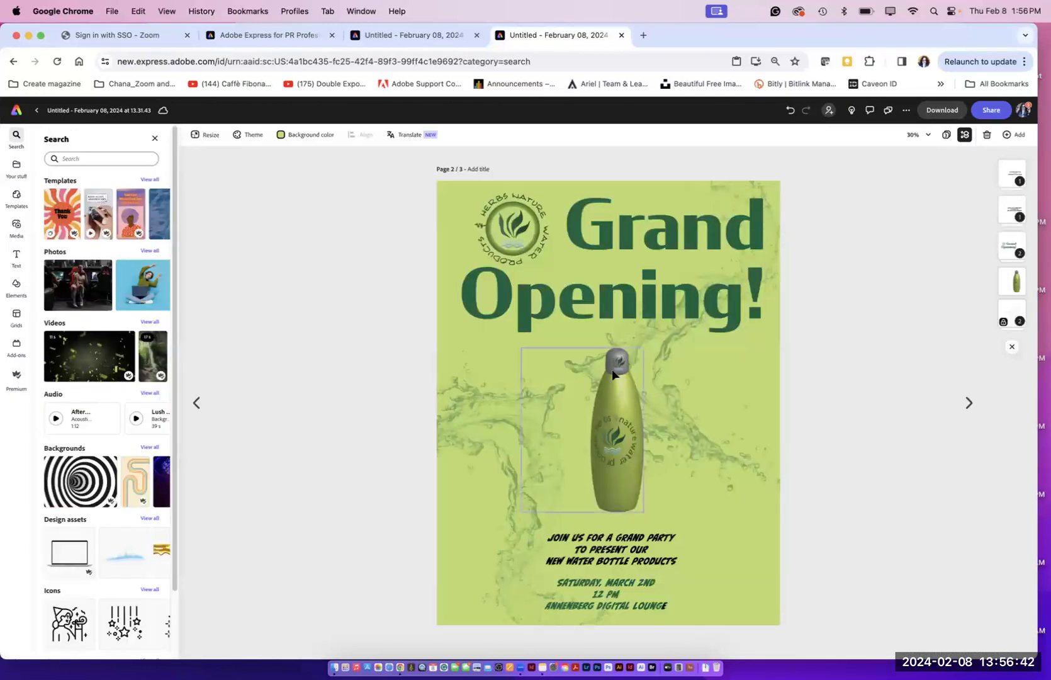
{"action": "left_click", "coordinate": [692, 432]}
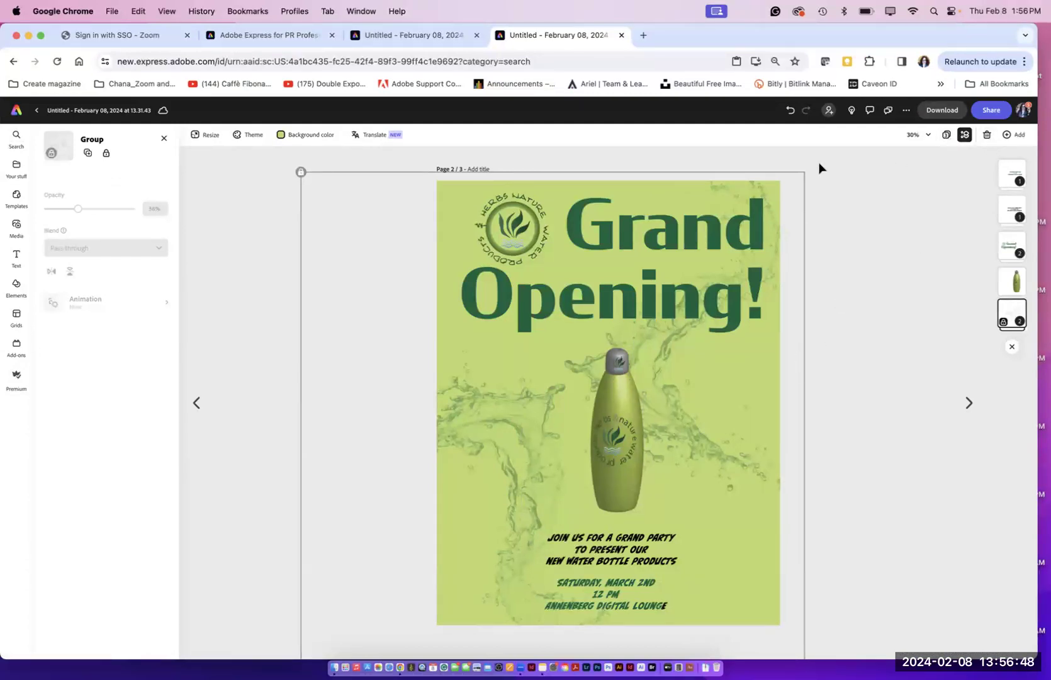
{"action": "left_click", "coordinate": [700, 272]}
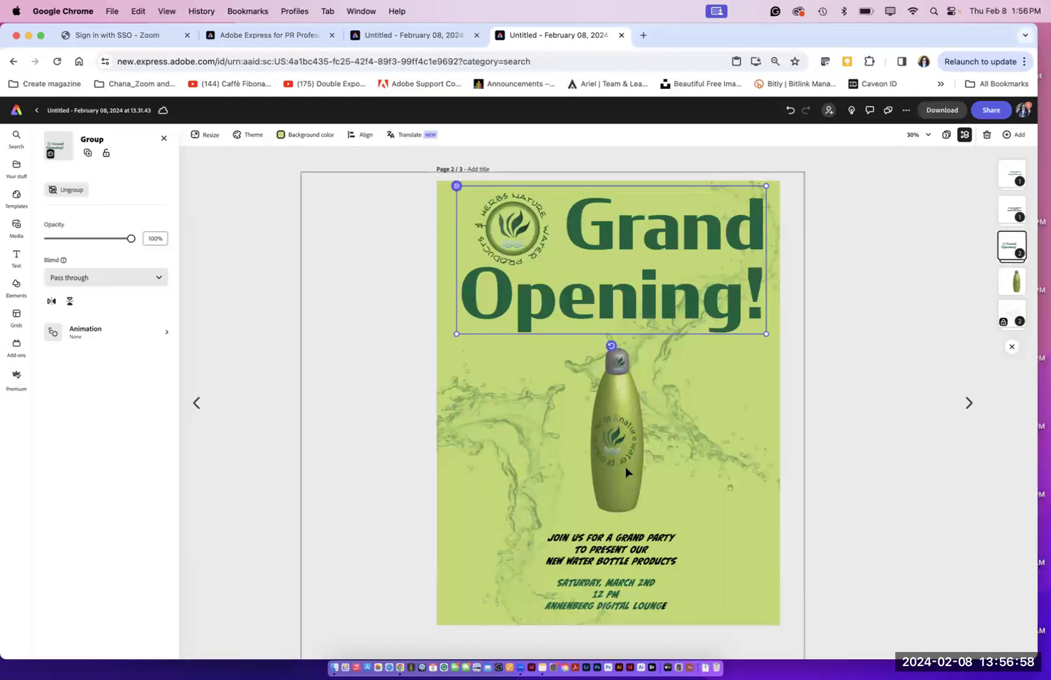
{"action": "double_click", "coordinate": [633, 315]}
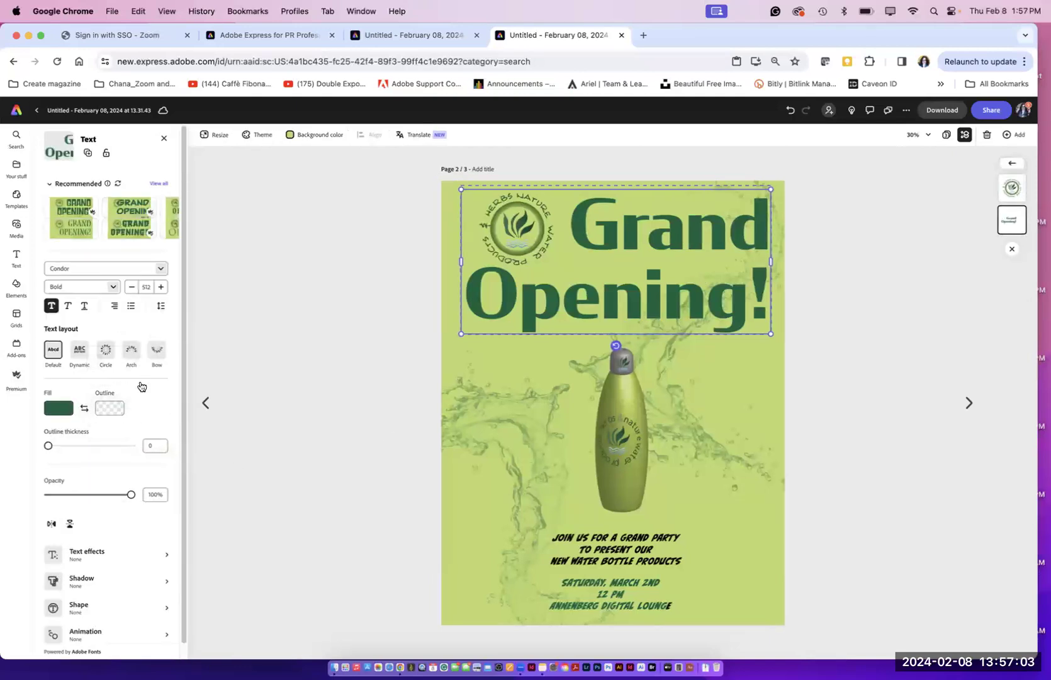
{"action": "left_click", "coordinate": [58, 408]}
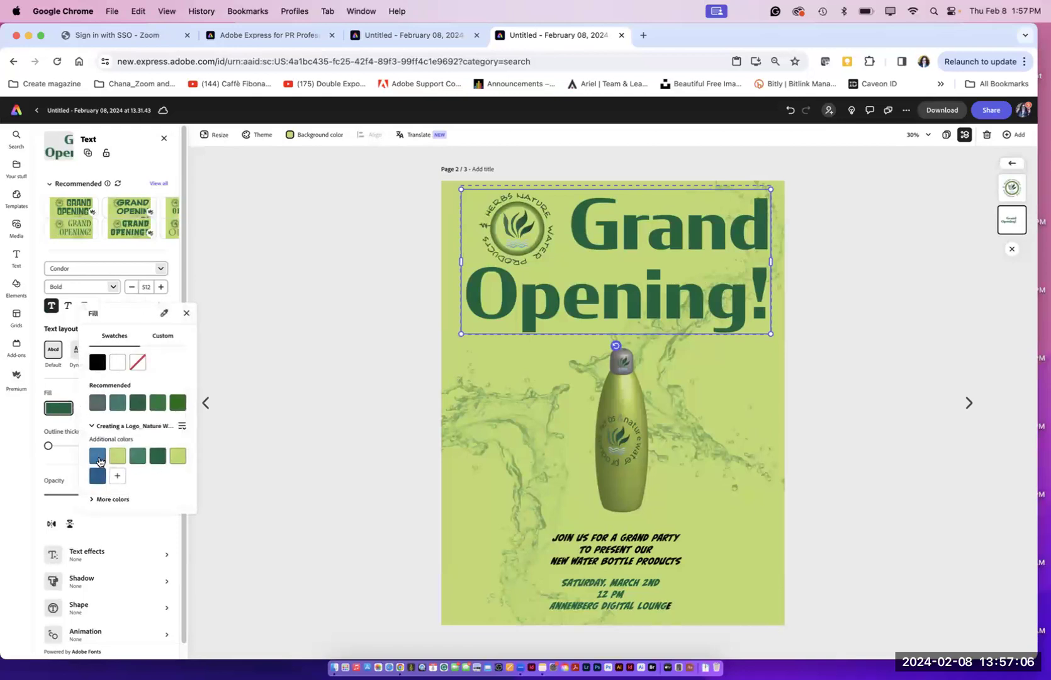
{"action": "left_click", "coordinate": [97, 477]}
{"action": "left_click", "coordinate": [261, 451]}
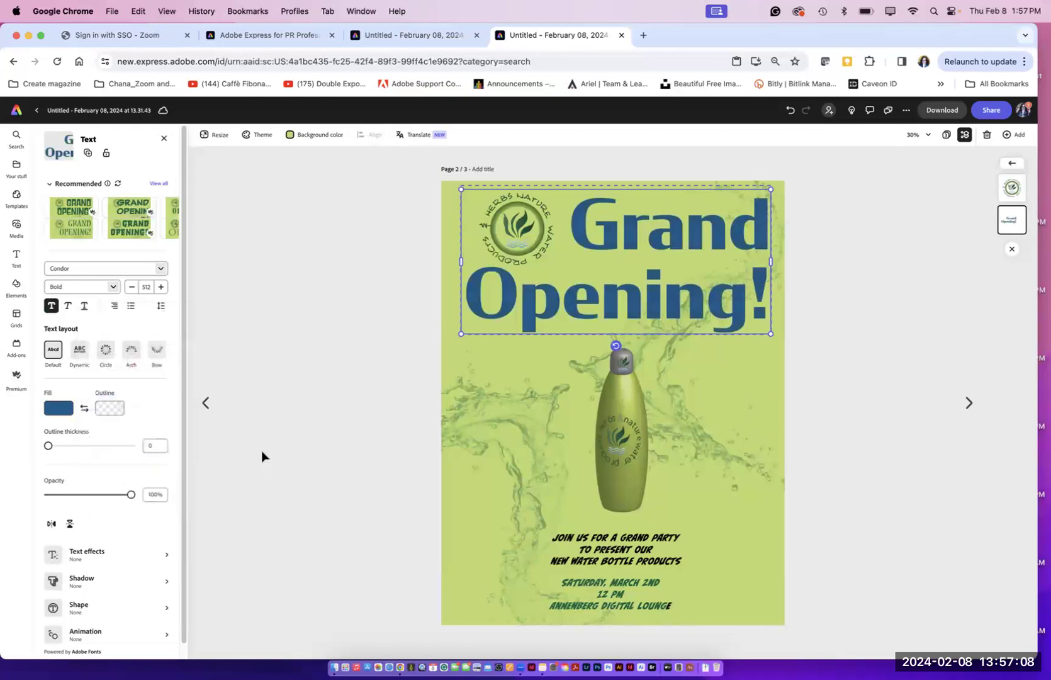
{"action": "left_click", "coordinate": [259, 438]}
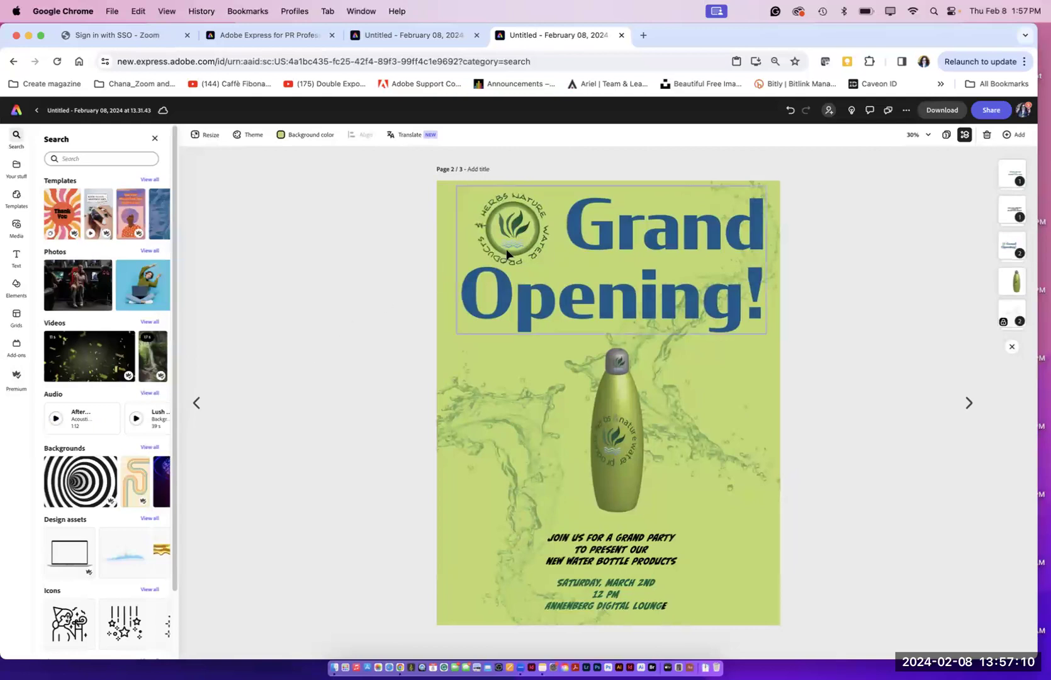
Step: Duplicate the bottle twice to form a row of three and apply the orange-purple duotone effect to the rightmost bottle
{"action": "left_click_drag", "start_coordinate": [614, 463], "coordinate": [672, 459]}
{"action": "left_click", "coordinate": [553, 455]}
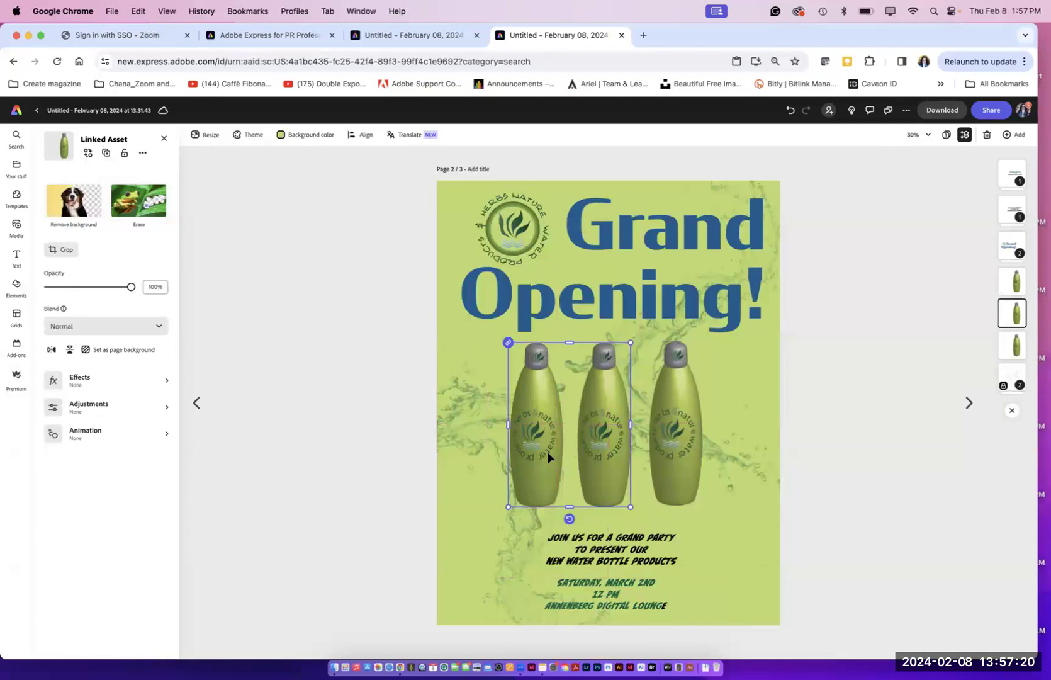
{"action": "left_click", "coordinate": [590, 458]}
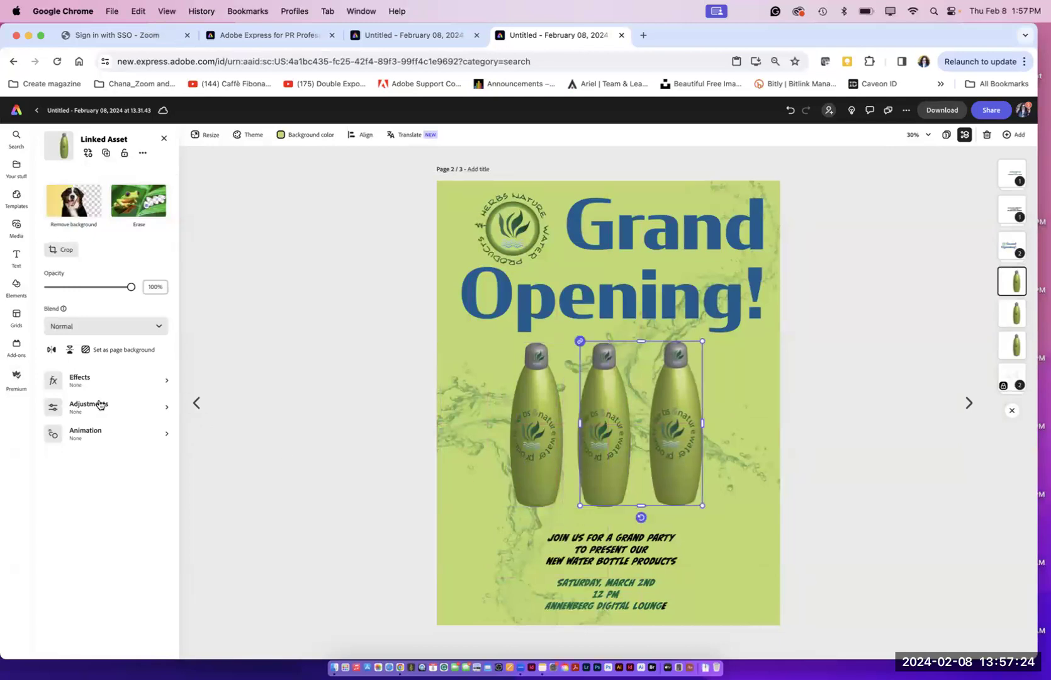
{"action": "left_click", "coordinate": [166, 381]}
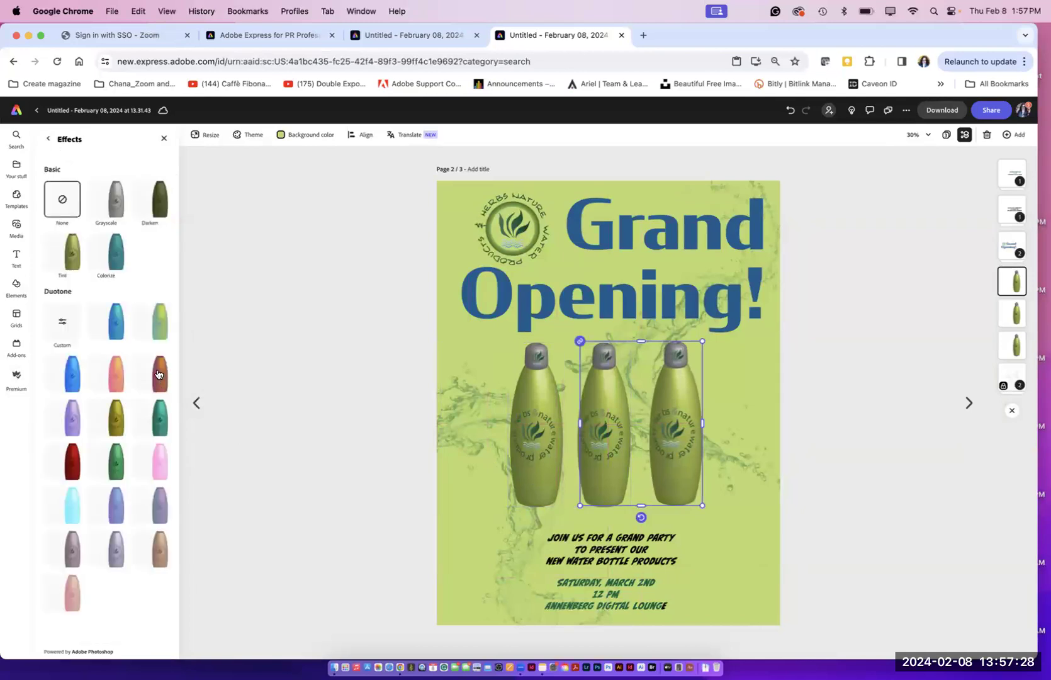
{"action": "left_click", "coordinate": [158, 375]}
{"action": "left_click", "coordinate": [328, 495]}
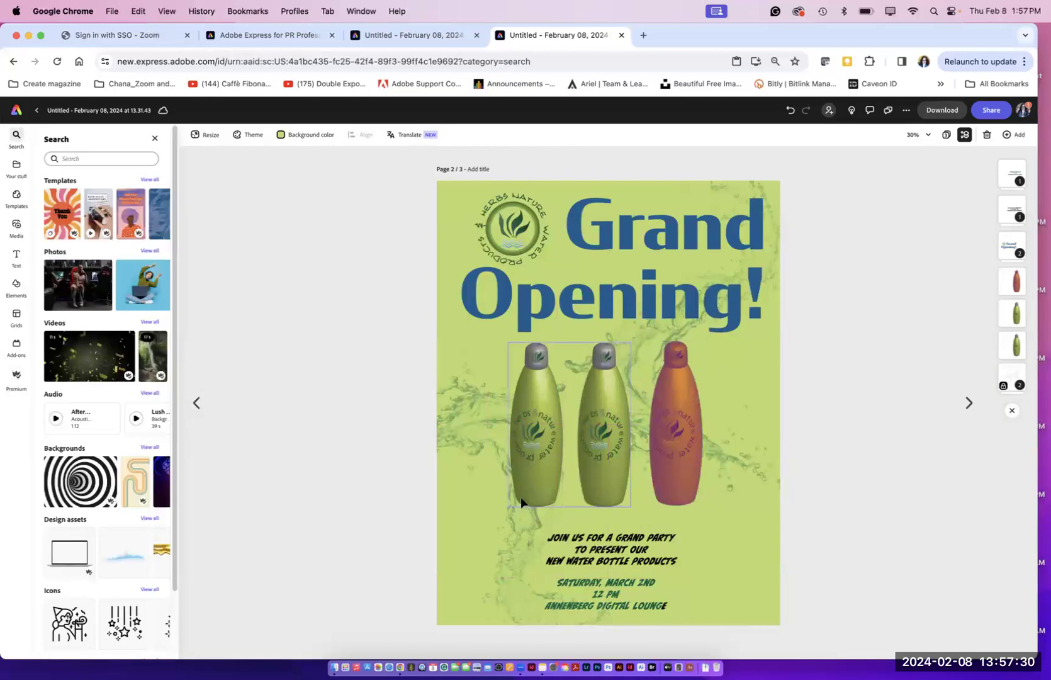
{"action": "double_click", "coordinate": [600, 478]}
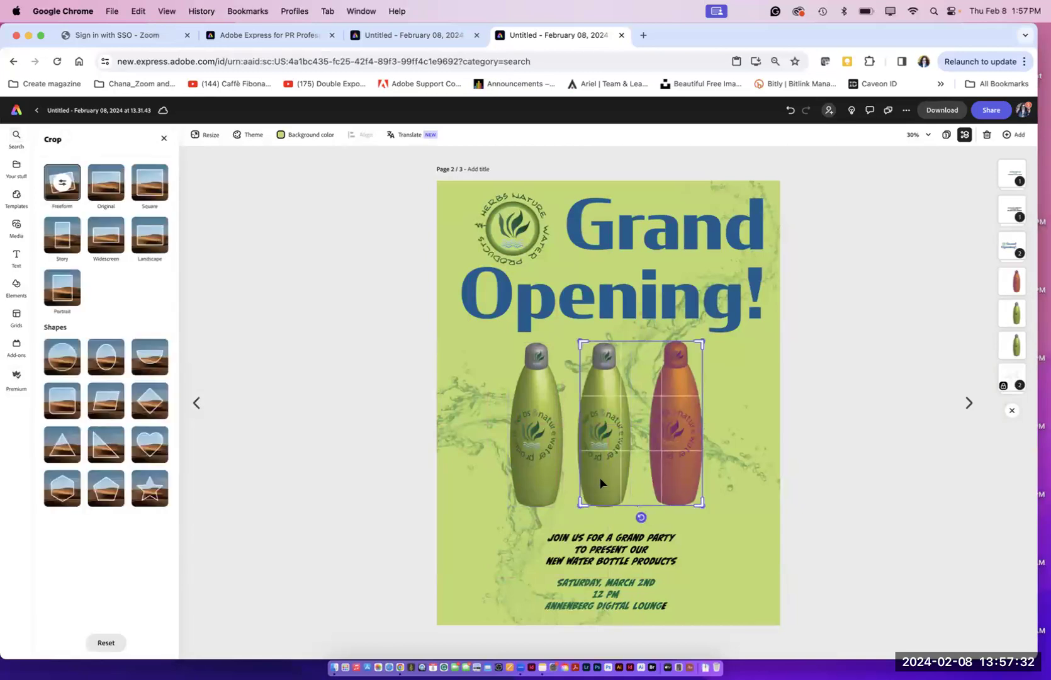
{"action": "left_click", "coordinate": [196, 402]}
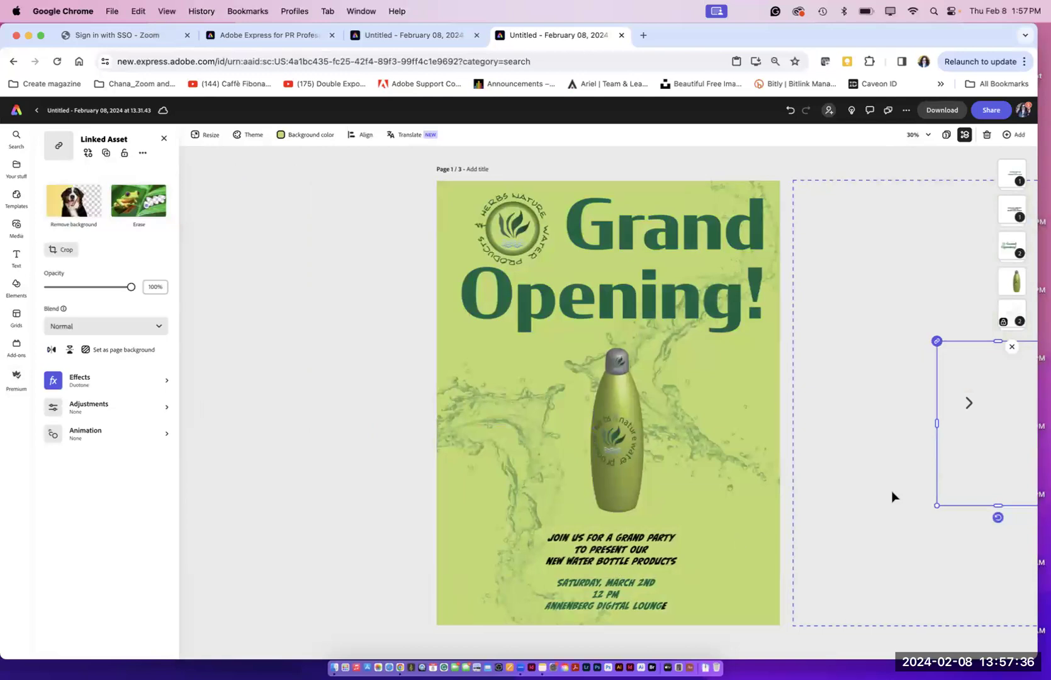
{"action": "left_click", "coordinate": [968, 402]}
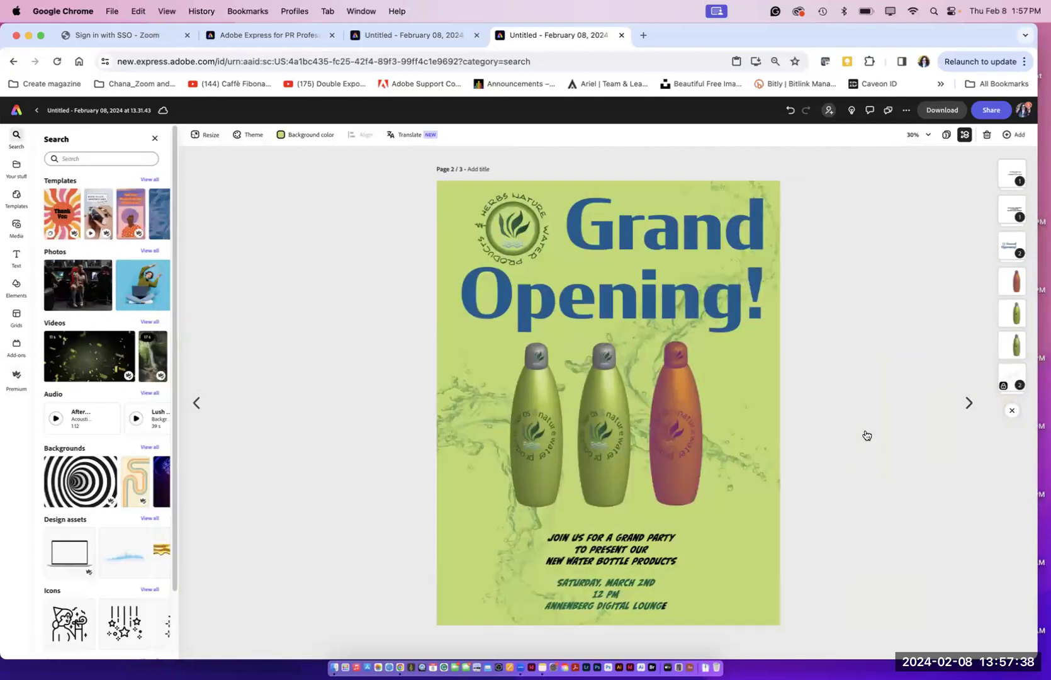
Step: Space the orange and middle bottles farther to the right, and apply the bright blue duotone effect to the middle bottle
{"action": "left_click", "coordinate": [594, 444]}
{"action": "left_click_drag", "start_coordinate": [665, 444], "coordinate": [689, 440]}
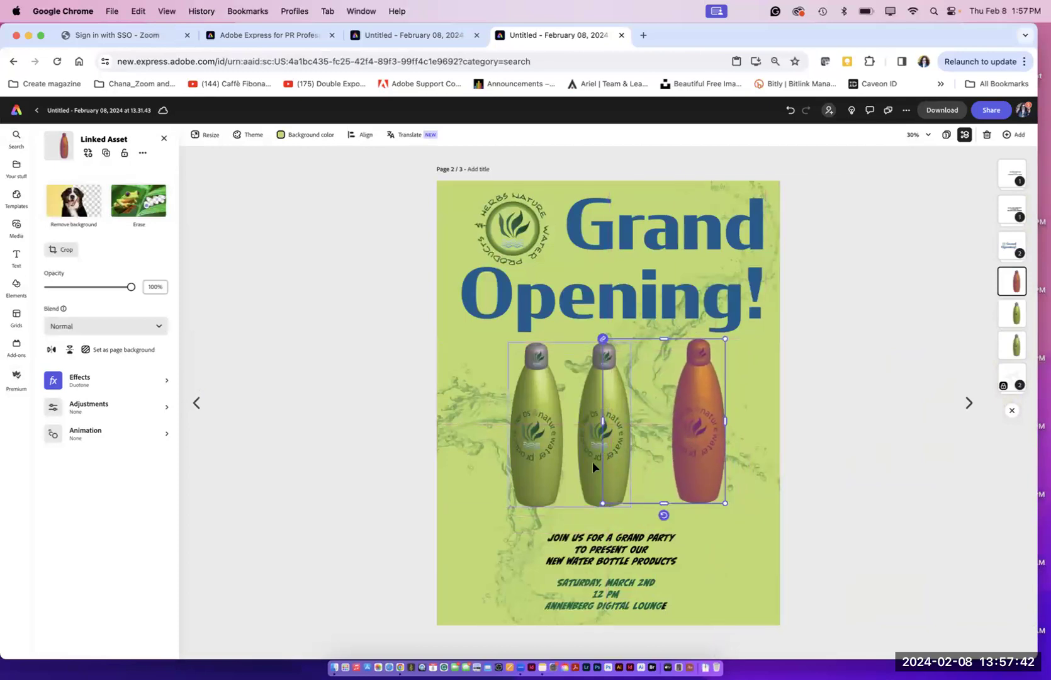
{"action": "left_click", "coordinate": [589, 461]}
{"action": "left_click_drag", "start_coordinate": [590, 462], "coordinate": [547, 439]}
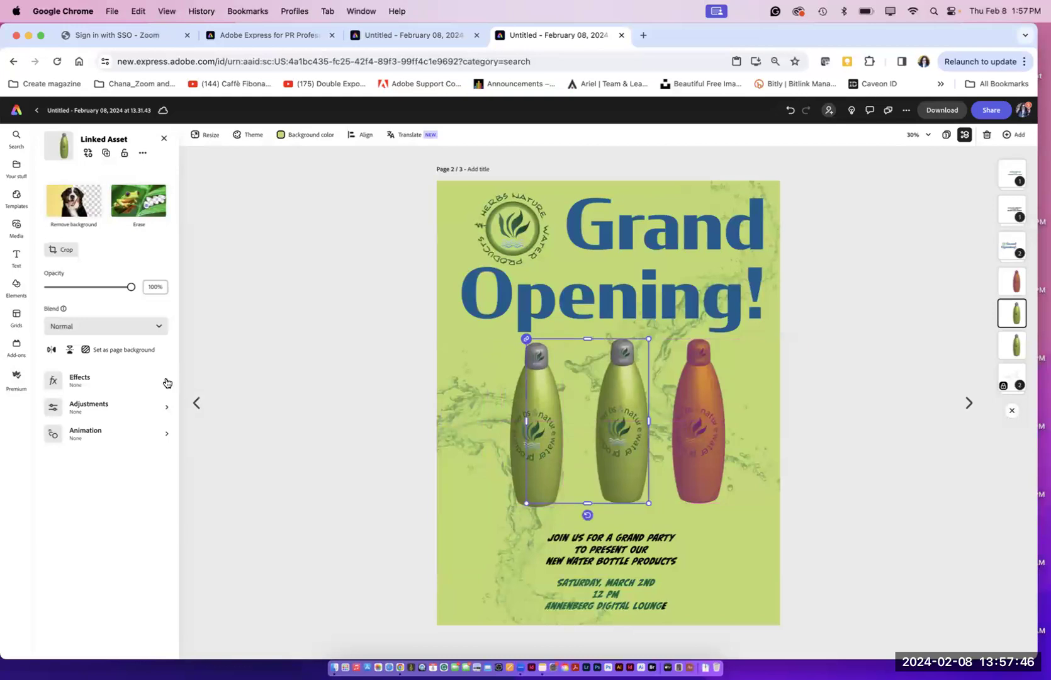
{"action": "left_click", "coordinate": [165, 380]}
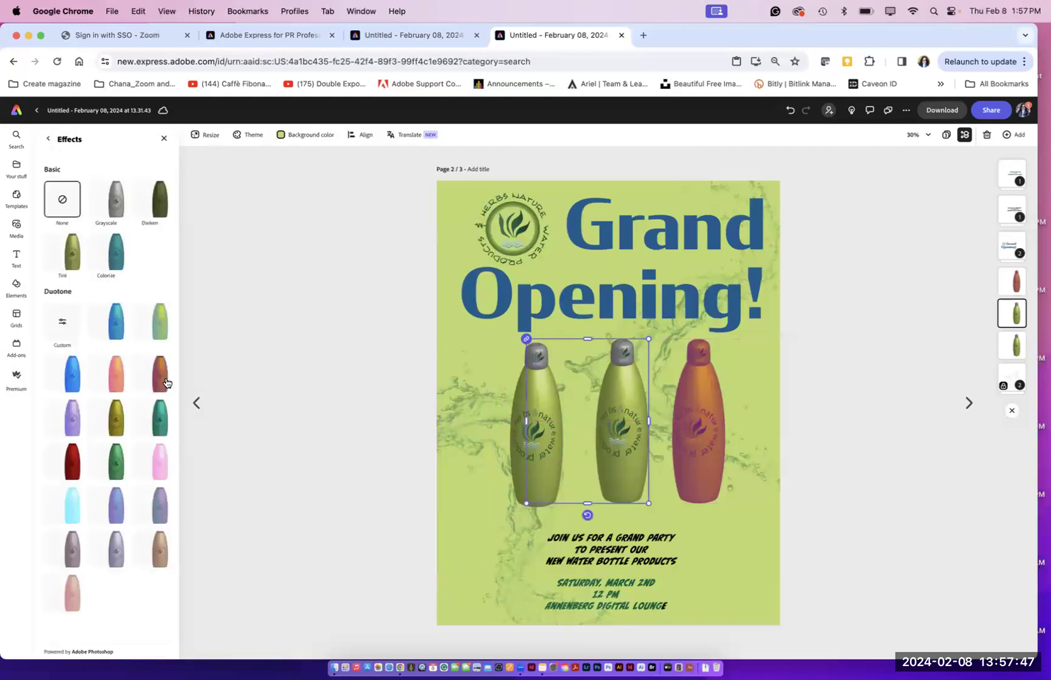
{"action": "left_click", "coordinate": [74, 379]}
{"action": "left_click", "coordinate": [332, 439]}
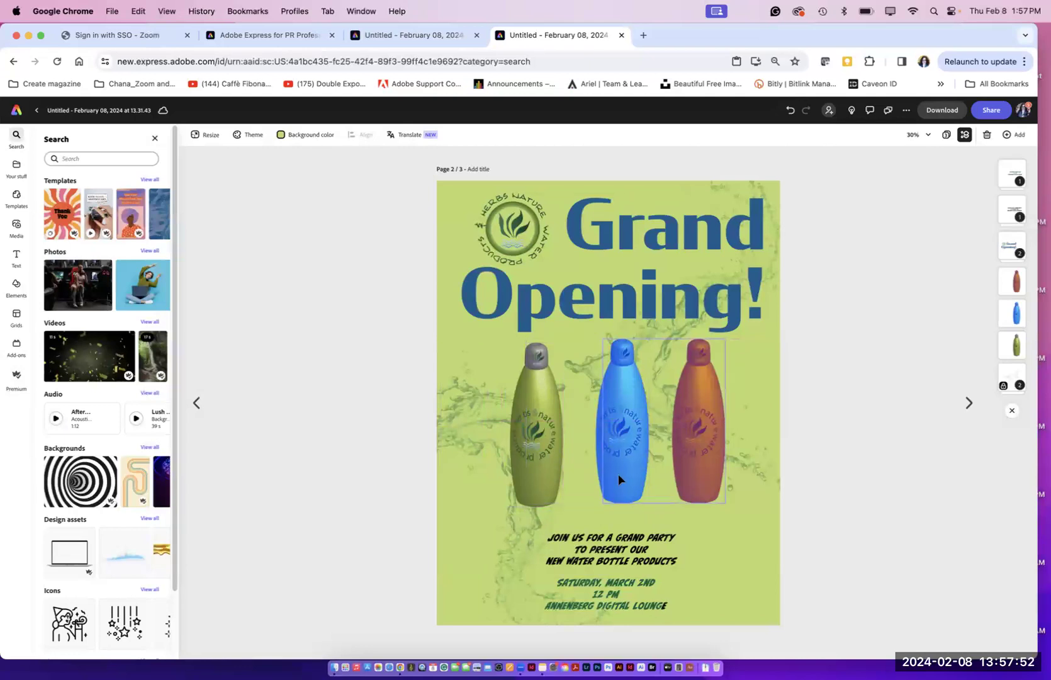
Step: Nudge the orange bottle slightly right and apply the blue-yellow duotone effect to the leftmost bottle
{"action": "right_click", "coordinate": [688, 481]}
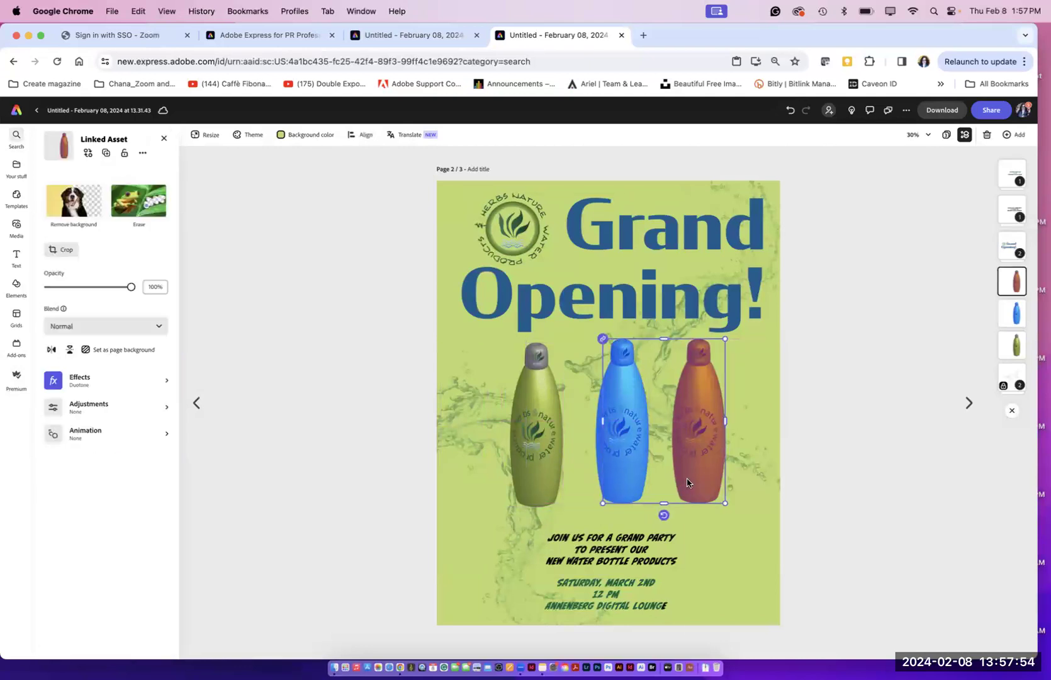
{"action": "left_click", "coordinate": [536, 456]}
{"action": "mouse_move", "coordinate": [623, 458]}
{"action": "left_mouse_down"}
{"action": "mouse_move", "coordinate": [613, 459]}
{"action": "mouse_move", "coordinate": [628, 458]}
{"action": "left_mouse_up"}
{"action": "left_click", "coordinate": [599, 448]}
{"action": "left_click", "coordinate": [514, 446]}
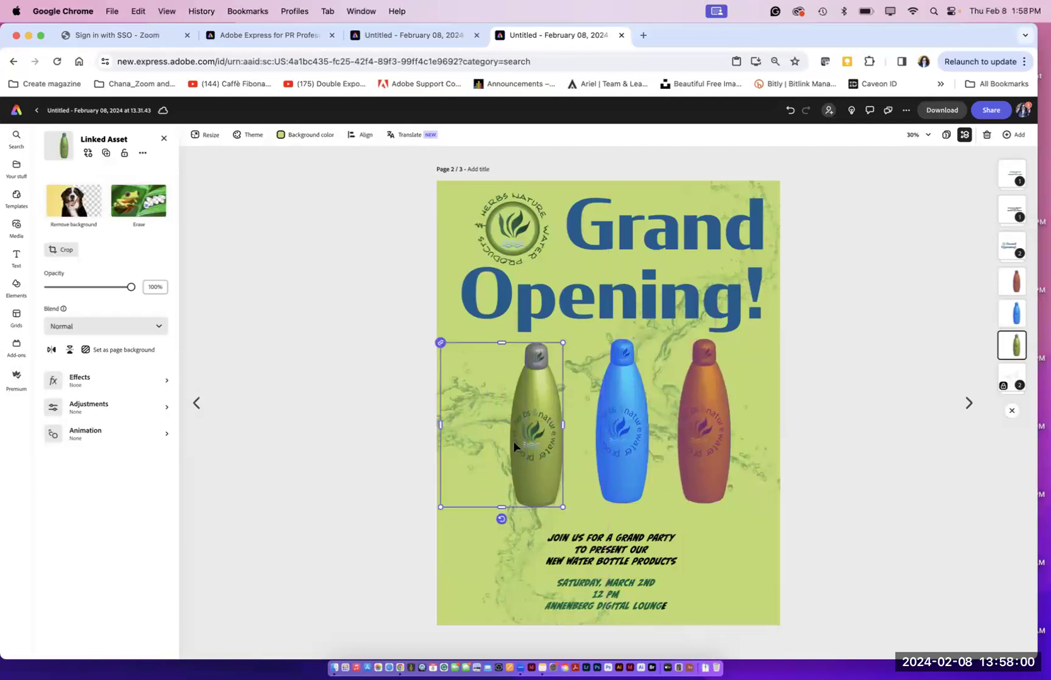
{"action": "left_click", "coordinate": [102, 378]}
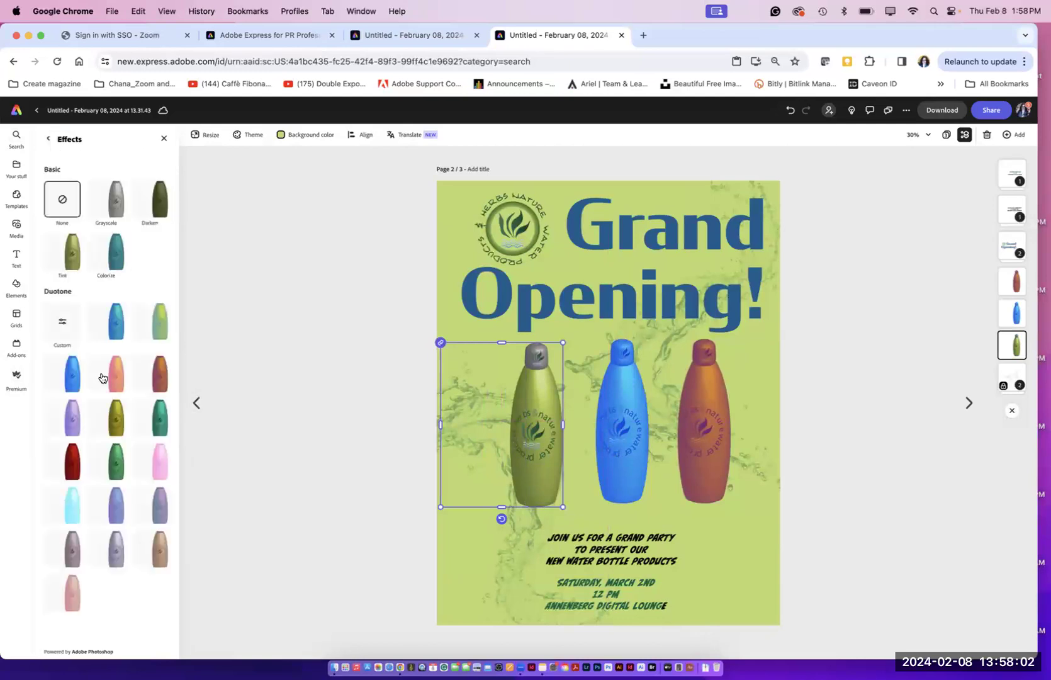
{"action": "left_click", "coordinate": [161, 332]}
{"action": "left_click", "coordinate": [292, 414]}
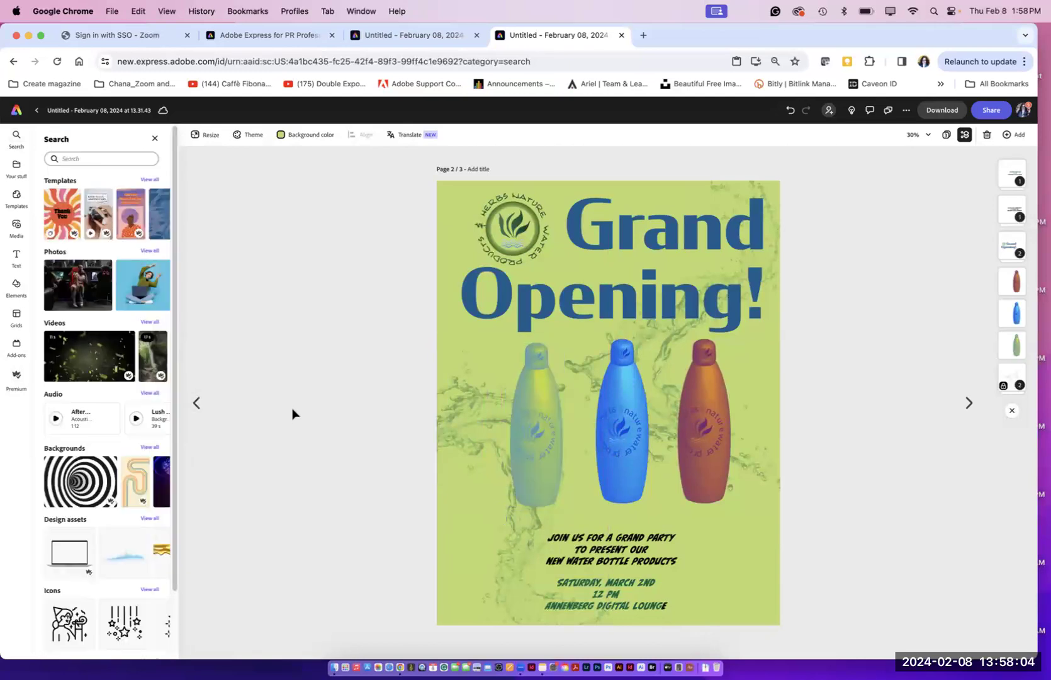
Step: Try to align the bottles with Align Bottom, then reposition the leftmost bottle slightly farther left in the row
{"action": "left_click", "coordinate": [530, 449]}
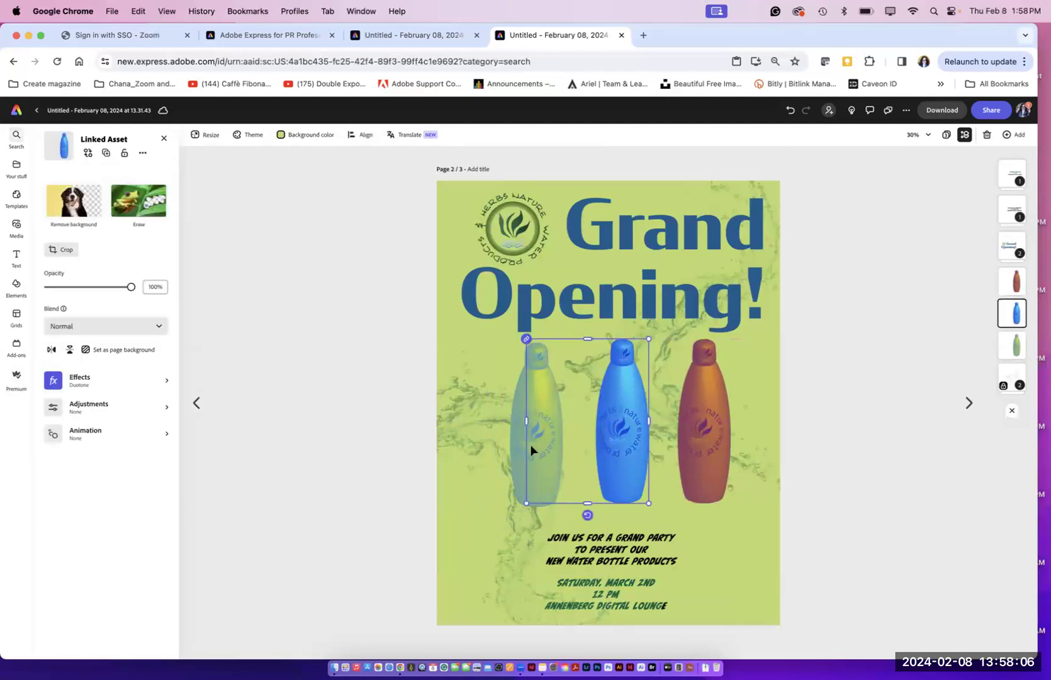
{"action": "left_click", "coordinate": [525, 376]}
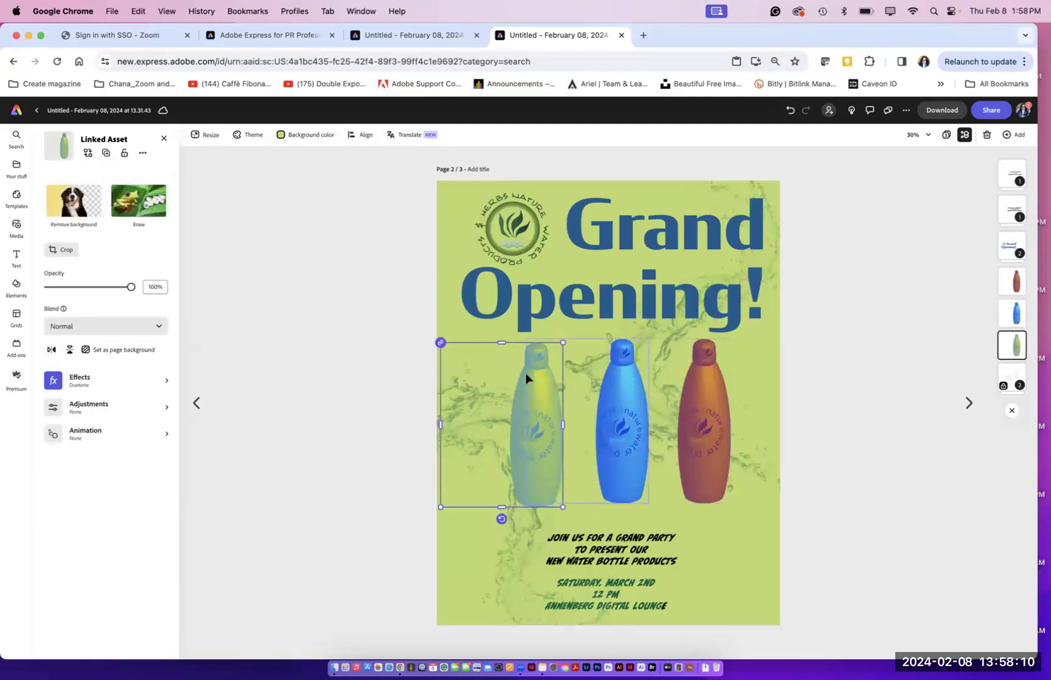
{"action": "left_click", "coordinate": [619, 397], "text": "shift"}
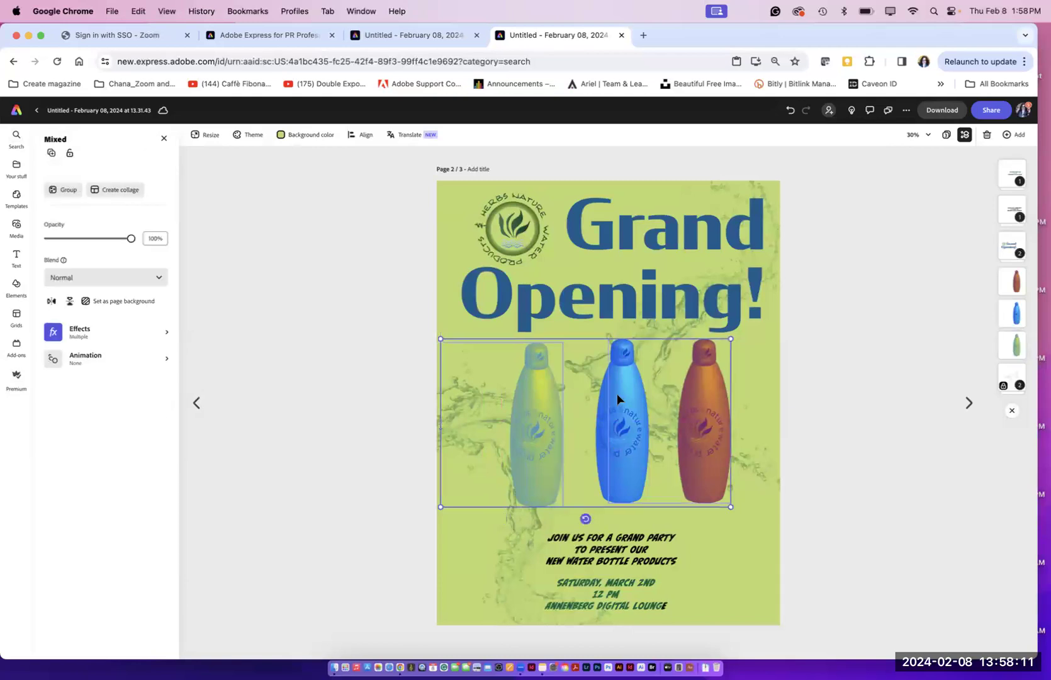
{"action": "left_click", "coordinate": [704, 412], "text": "shift"}
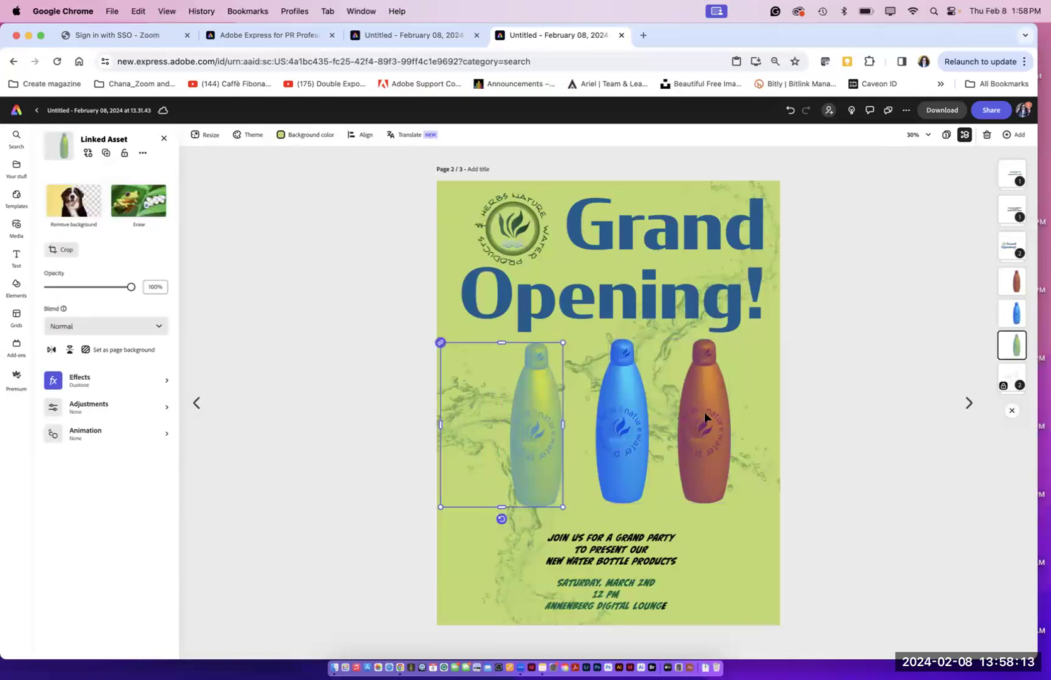
{"action": "left_click", "coordinate": [364, 137]}
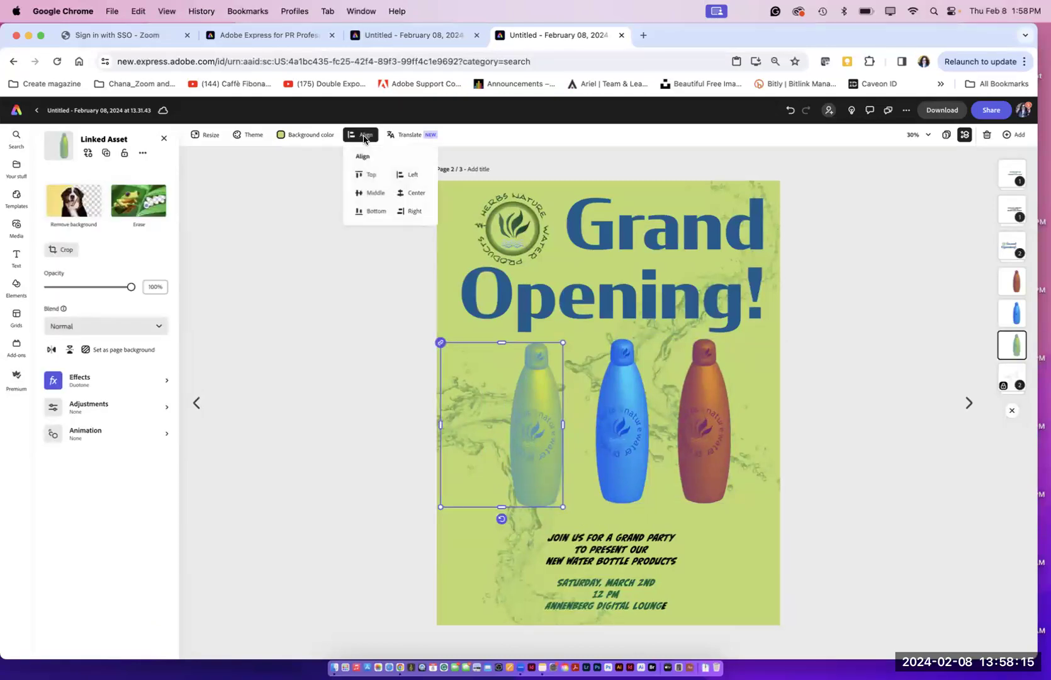
{"action": "left_click", "coordinate": [369, 212]}
{"action": "left_click_drag", "start_coordinate": [543, 514], "coordinate": [523, 399]}
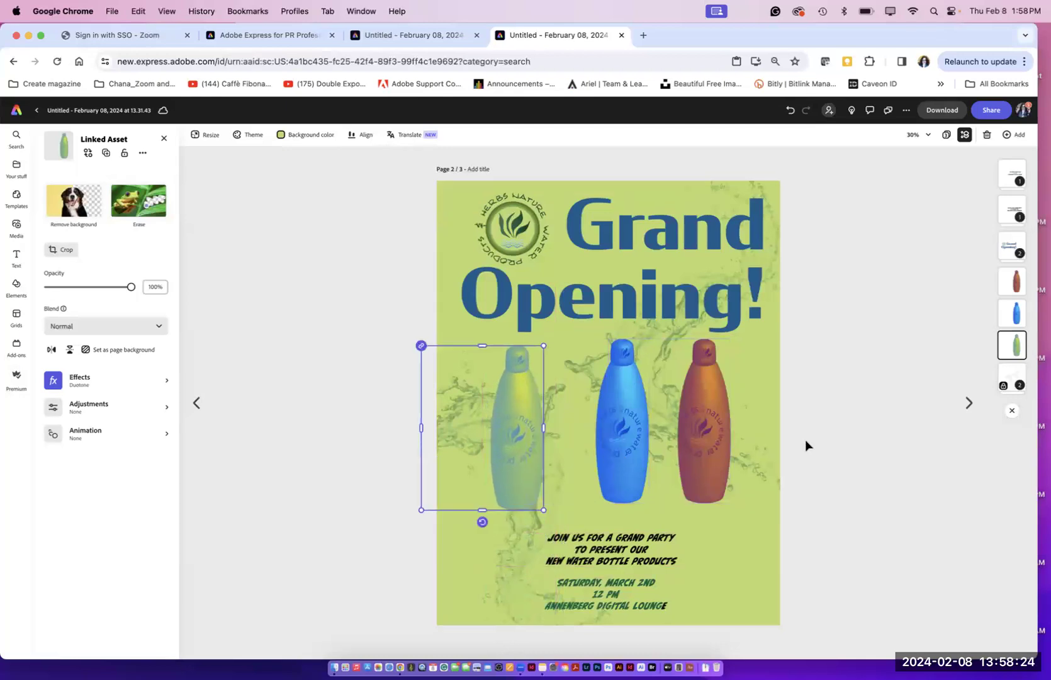
Step: Select all three bottles together and align them along their bottom edges
{"action": "left_click", "coordinate": [1019, 311]}
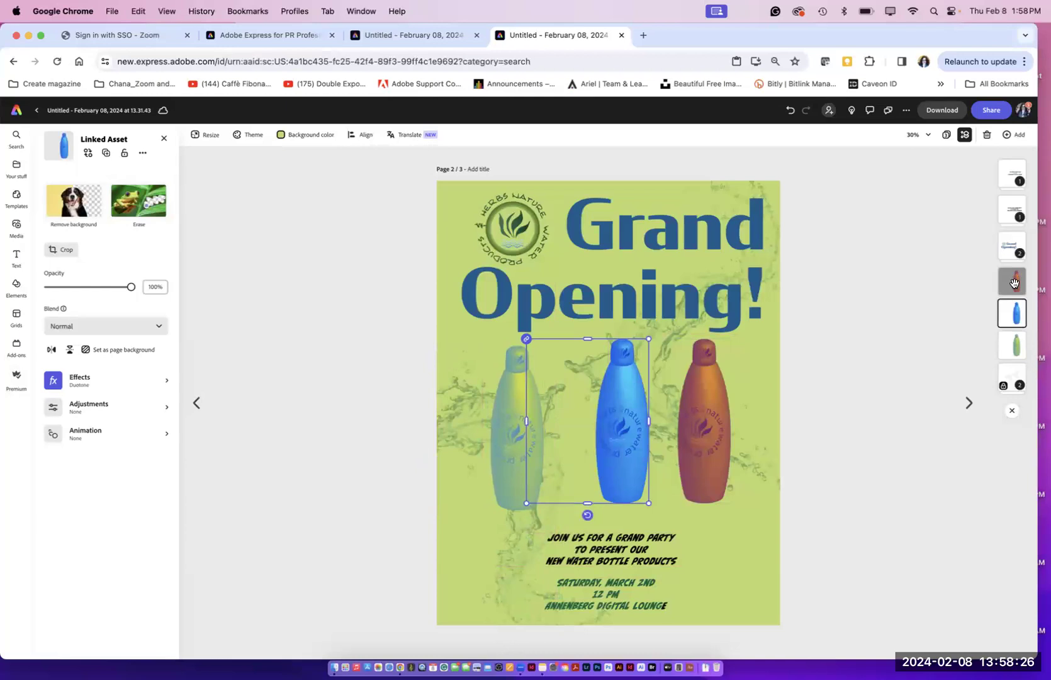
{"action": "left_click", "coordinate": [1010, 281]}
{"action": "left_click", "coordinate": [1011, 311]}
{"action": "left_click", "coordinate": [703, 413]}
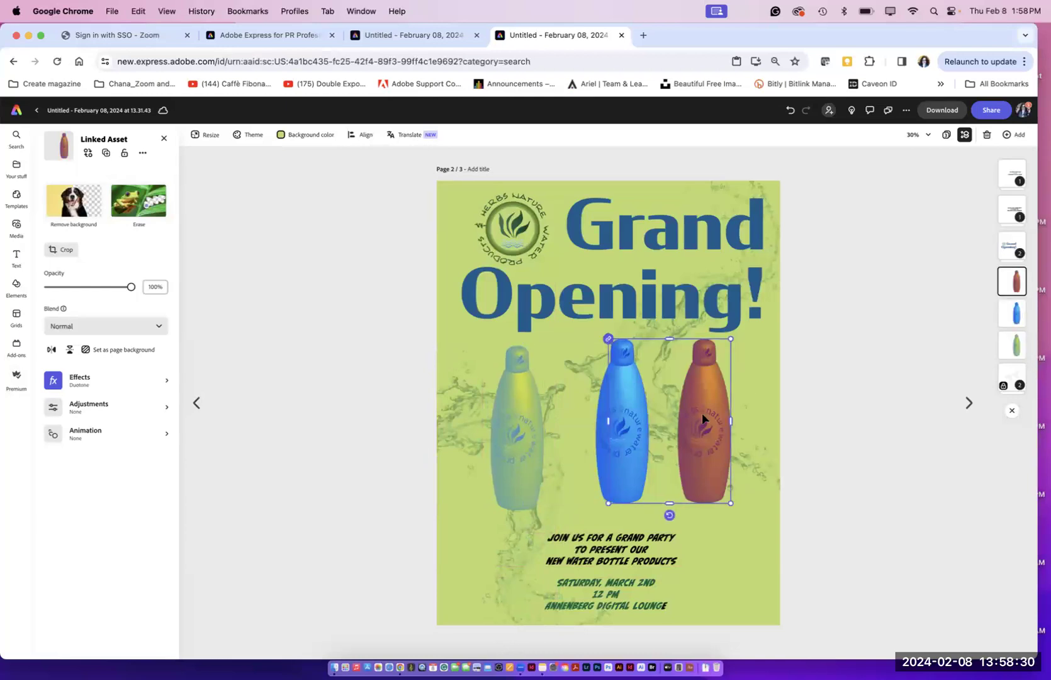
{"action": "left_click", "coordinate": [517, 408]}
{"action": "left_click", "coordinate": [479, 340]}
{"action": "left_click_drag", "start_coordinate": [474, 341], "coordinate": [756, 513]}
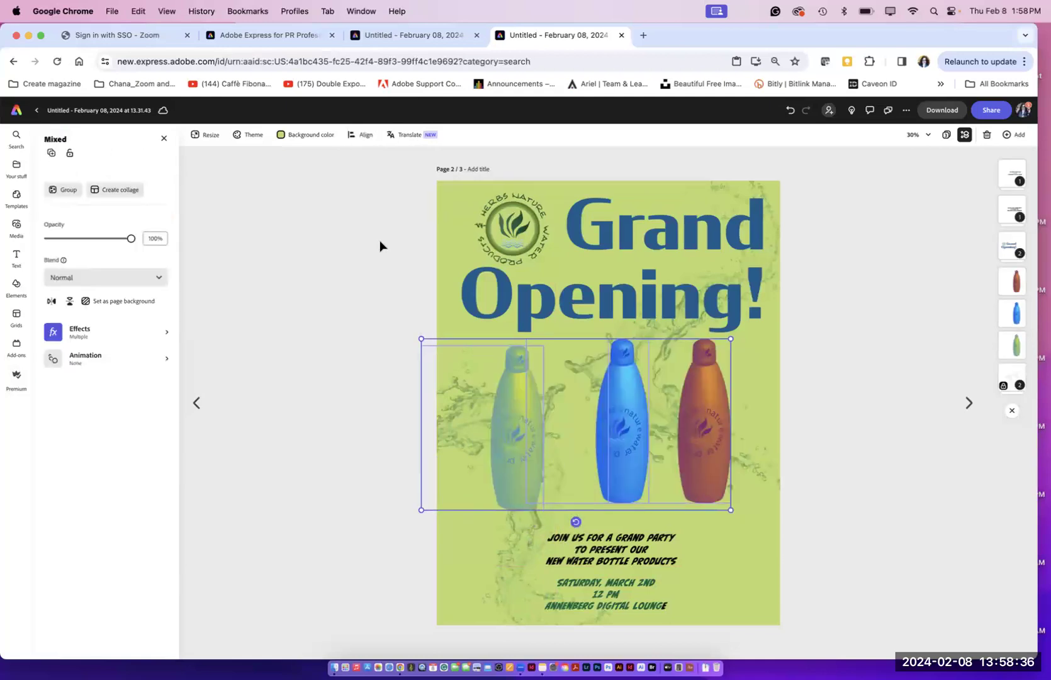
{"action": "left_click", "coordinate": [361, 134]}
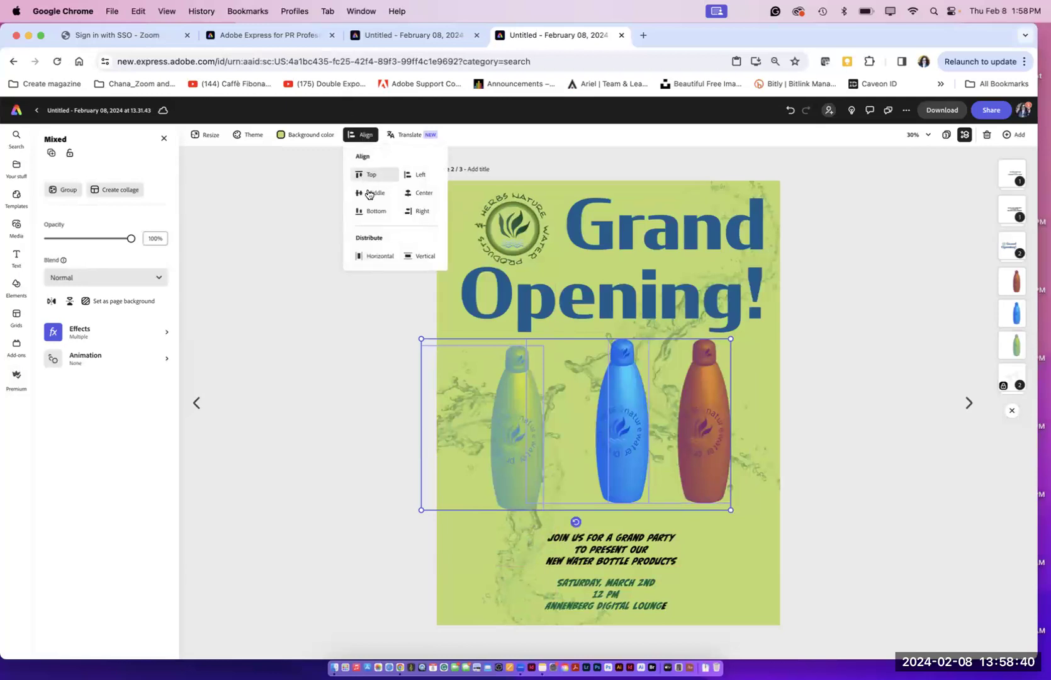
{"action": "left_click", "coordinate": [368, 213]}
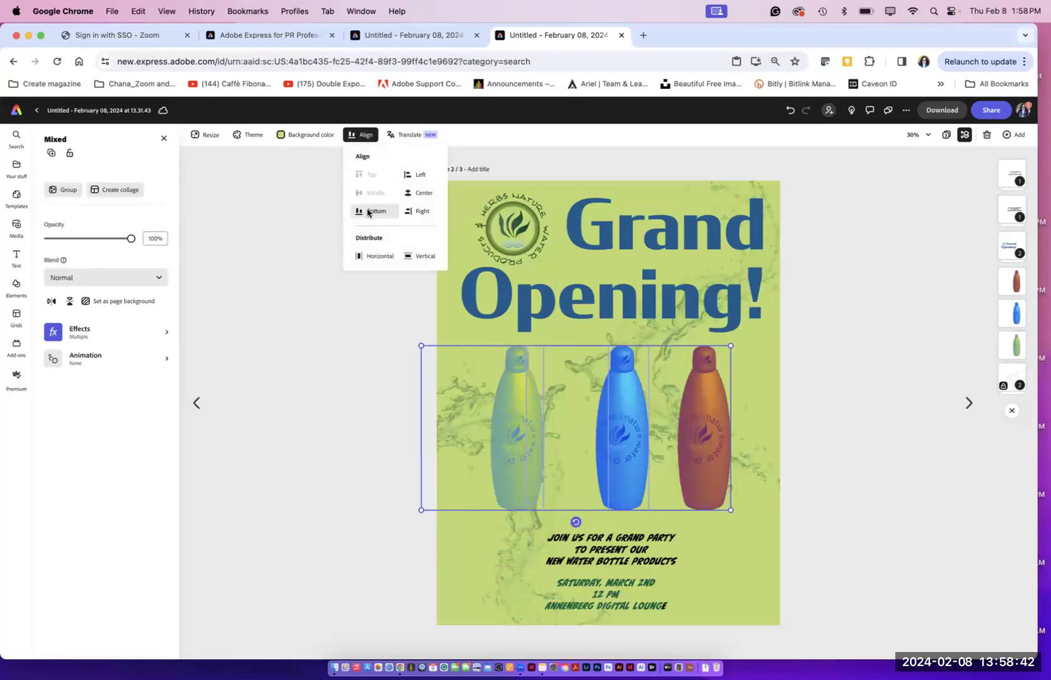
Step: Distribute the three bottles horizontally and shift the whole row slightly to the right on the page
{"action": "left_click", "coordinate": [374, 259]}
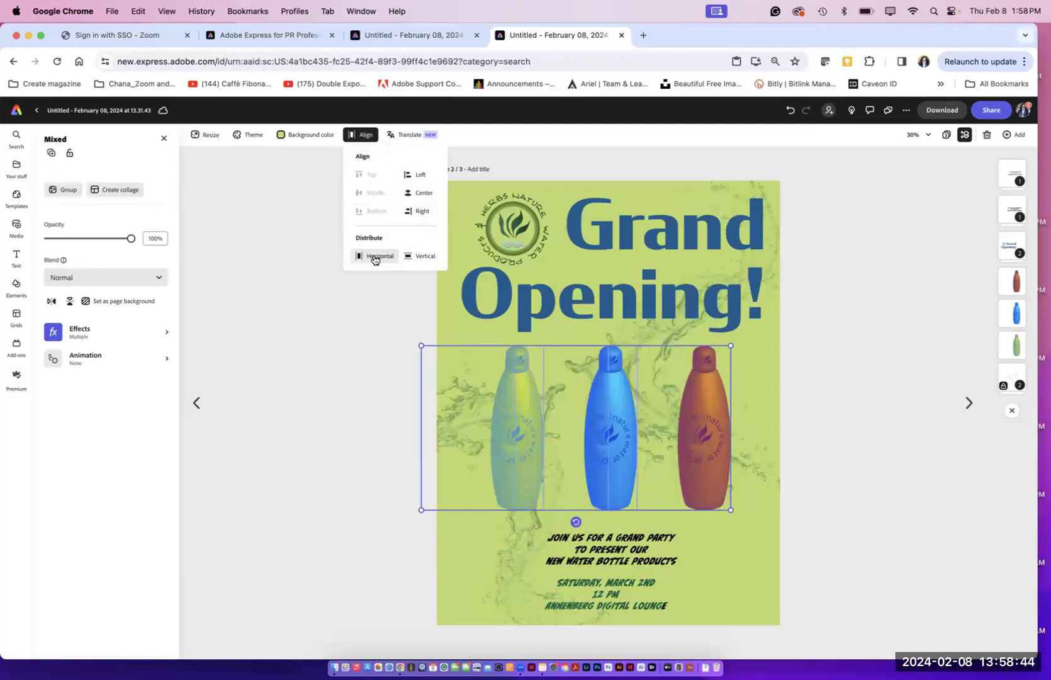
{"action": "left_click", "coordinate": [624, 448]}
{"action": "mouse_move", "coordinate": [616, 446]}
{"action": "left_mouse_down"}
{"action": "mouse_move", "coordinate": [632, 437]}
{"action": "mouse_move", "coordinate": [634, 446]}
{"action": "left_mouse_up"}
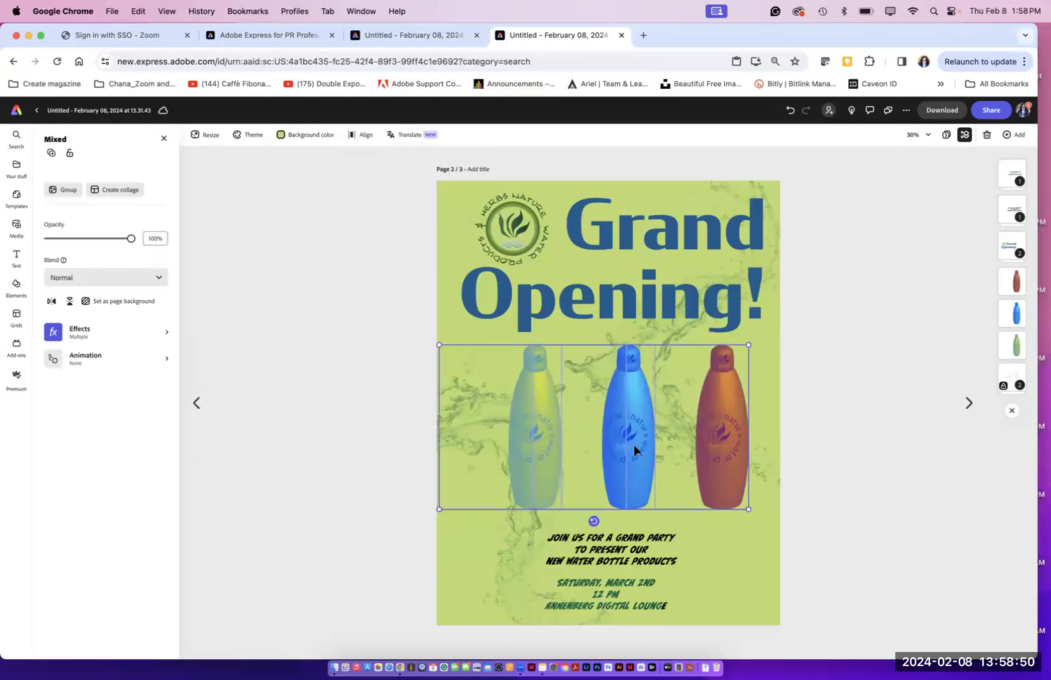
Step: Group the three coloured bottles into one object
{"action": "key", "text": "super+g"}
{"action": "left_click", "coordinate": [334, 466]}
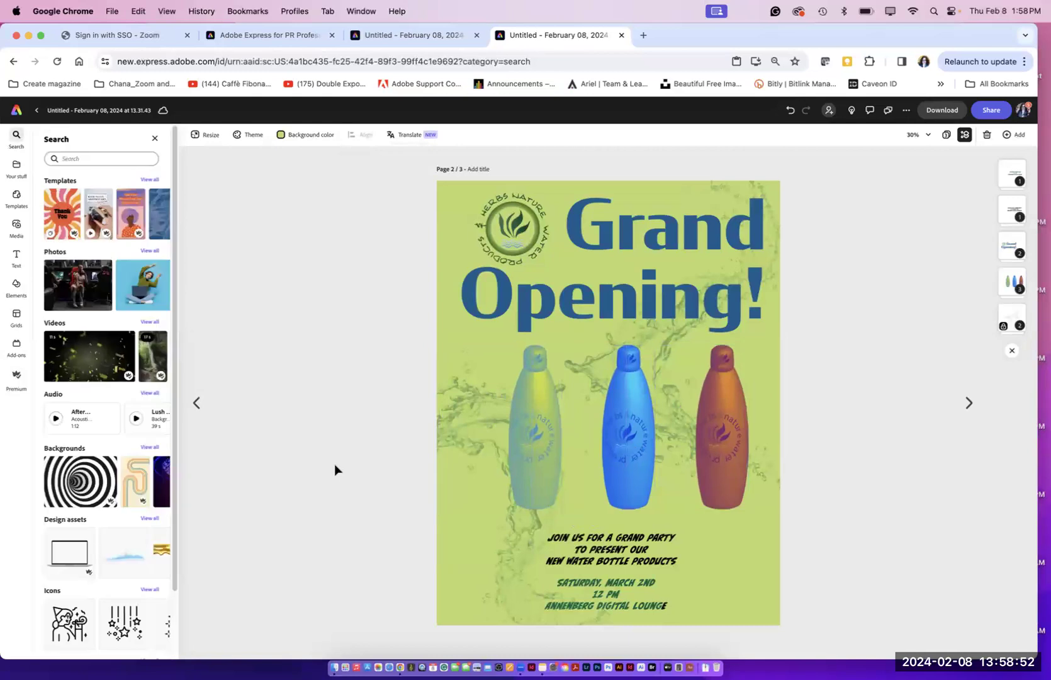
Step: Change the font of the whole "Grand Opening!" heading to CCBiffBamBoom Regular
{"action": "left_click", "coordinate": [605, 303]}
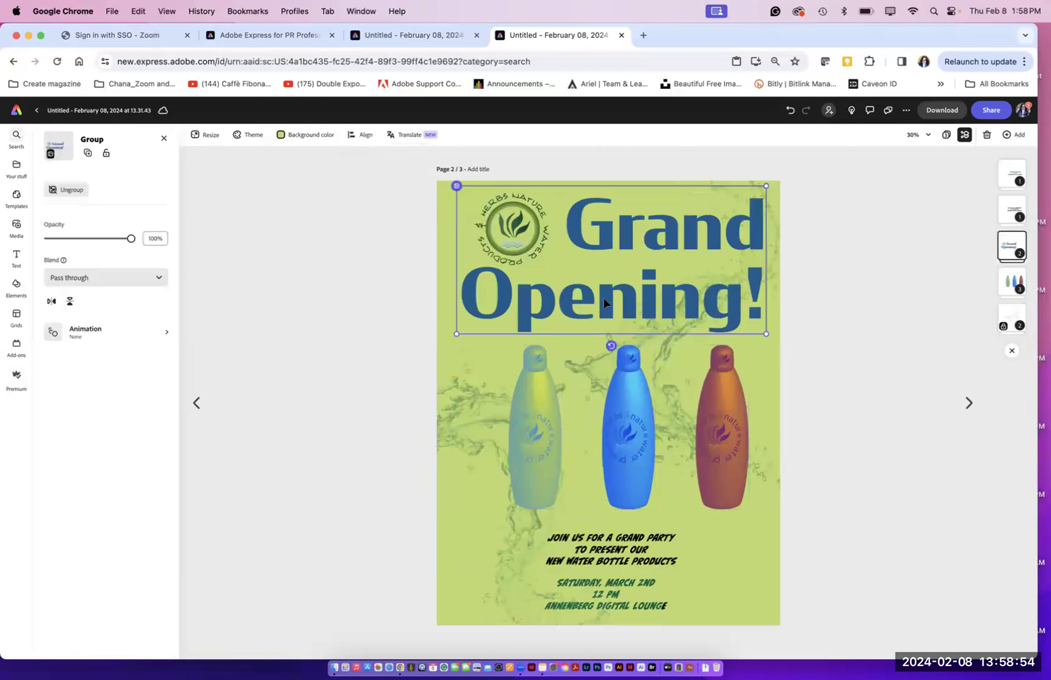
{"action": "left_click", "coordinate": [605, 303]}
{"action": "double_click", "coordinate": [587, 231]}
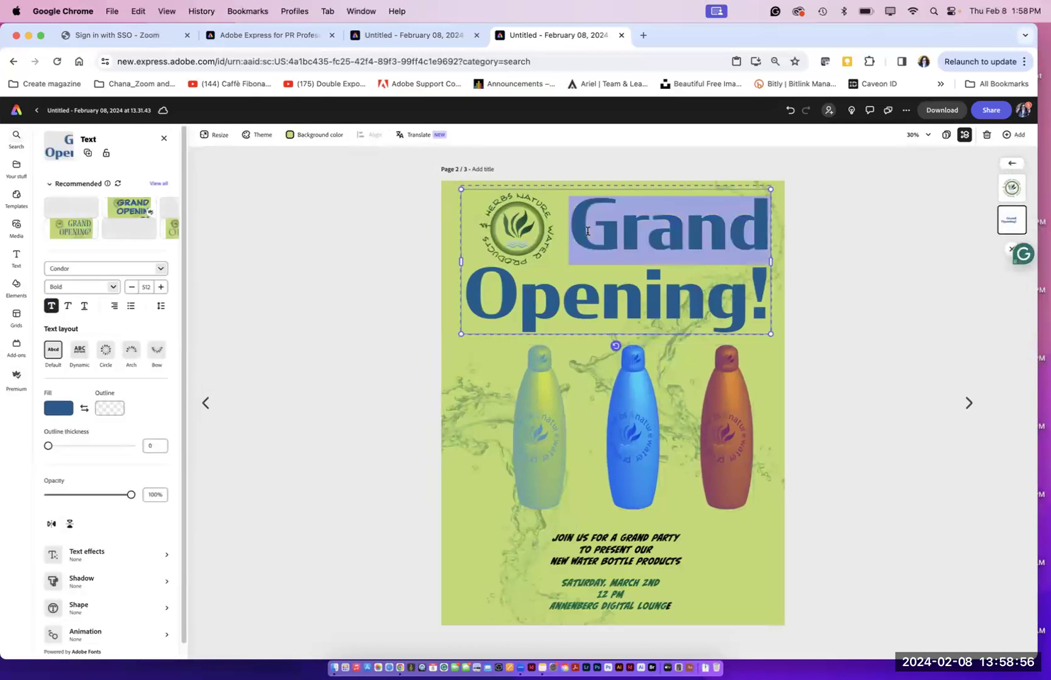
{"action": "left_click", "coordinate": [585, 229]}
{"action": "left_click_drag", "start_coordinate": [585, 228], "coordinate": [771, 334]}
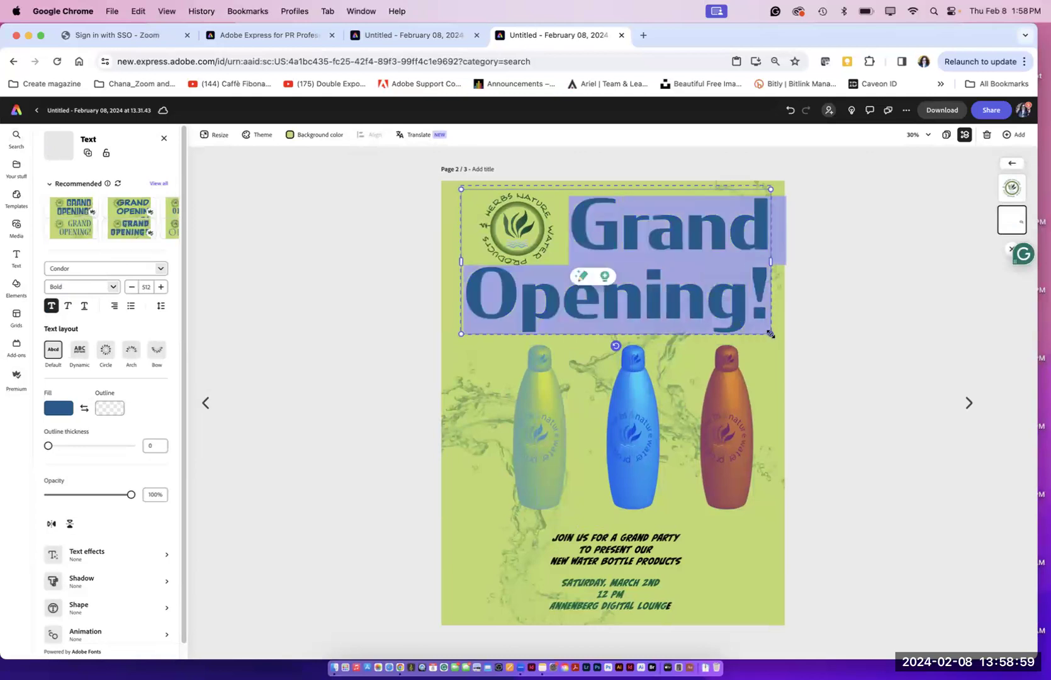
{"action": "left_click", "coordinate": [162, 268]}
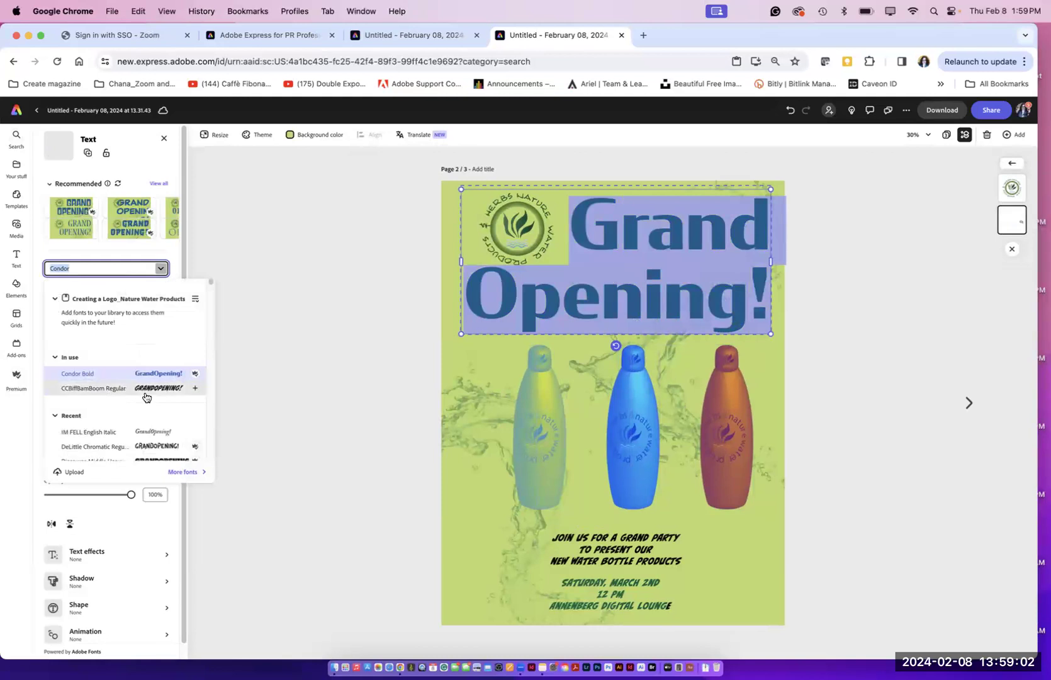
{"action": "left_click", "coordinate": [140, 391]}
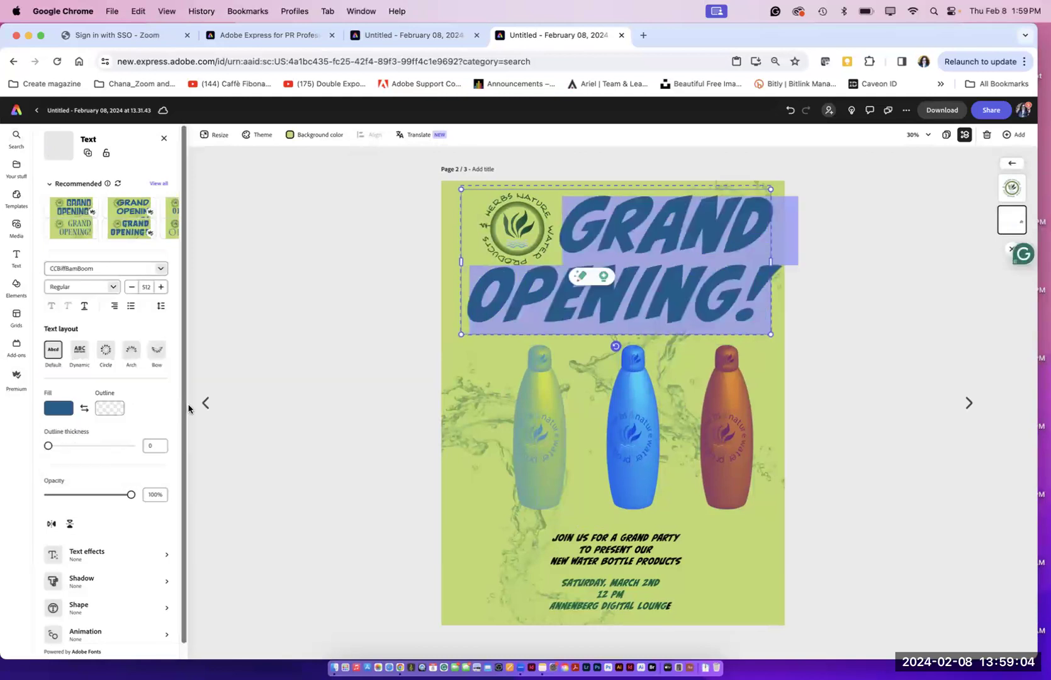
Step: Reduce the font size of the "Grand Opening!" heading to 498
{"action": "left_click", "coordinate": [132, 288]}
{"action": "left_click", "coordinate": [131, 287]}
{"action": "left_click", "coordinate": [132, 287]}
{"action": "left_click", "coordinate": [132, 287]}
{"action": "left_click", "coordinate": [132, 287]}
{"action": "left_click", "coordinate": [132, 287]}
{"action": "left_click", "coordinate": [131, 287]}
{"action": "left_click", "coordinate": [132, 287]}
{"action": "left_click", "coordinate": [131, 287]}
{"action": "left_click", "coordinate": [132, 287]}
{"action": "left_click", "coordinate": [132, 287]}
{"action": "left_click", "coordinate": [131, 287]}
{"action": "left_click", "coordinate": [252, 367]}
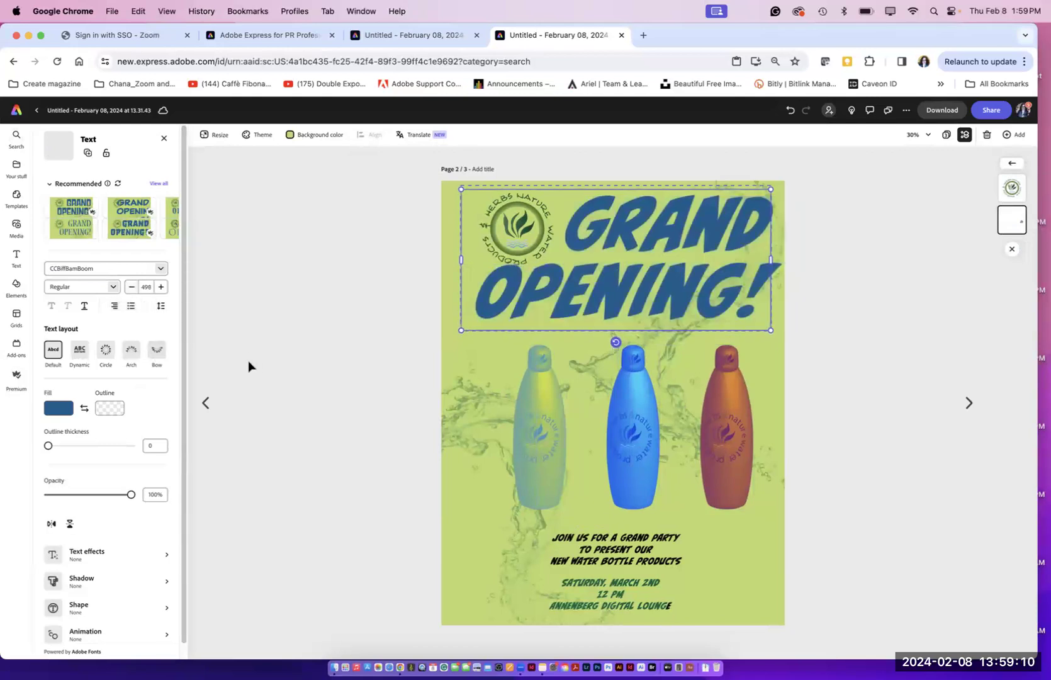
{"action": "left_click", "coordinate": [315, 452]}
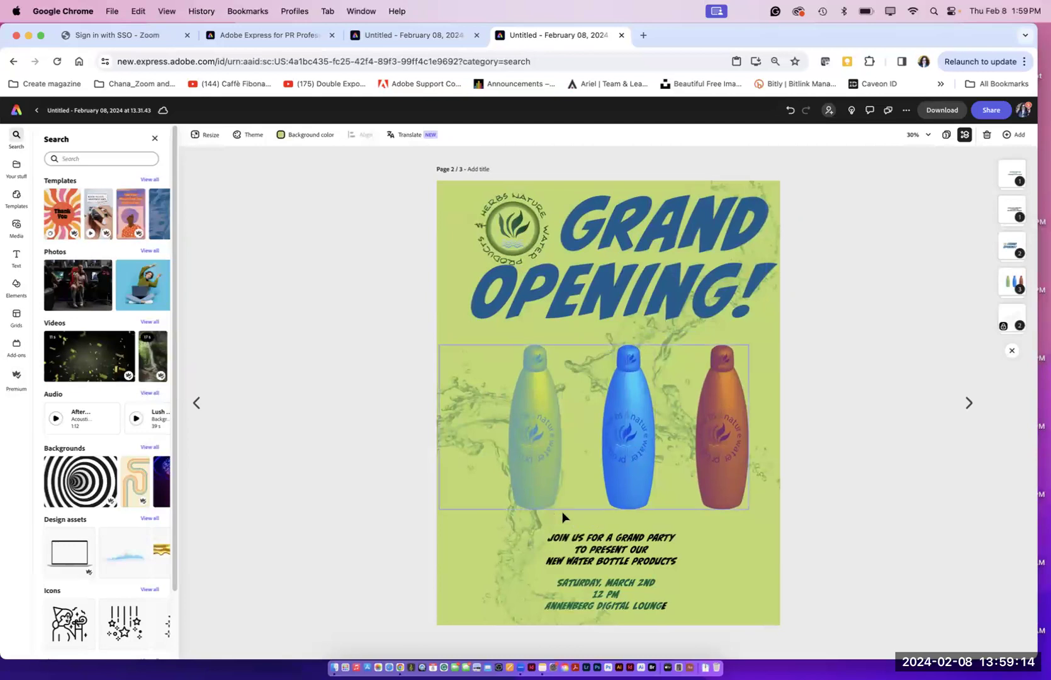
Step: Shift the bottle group slightly left and up, and nudge the invitation text and the date text beneath it into place
{"action": "left_click_drag", "start_coordinate": [540, 480], "coordinate": [526, 479]}
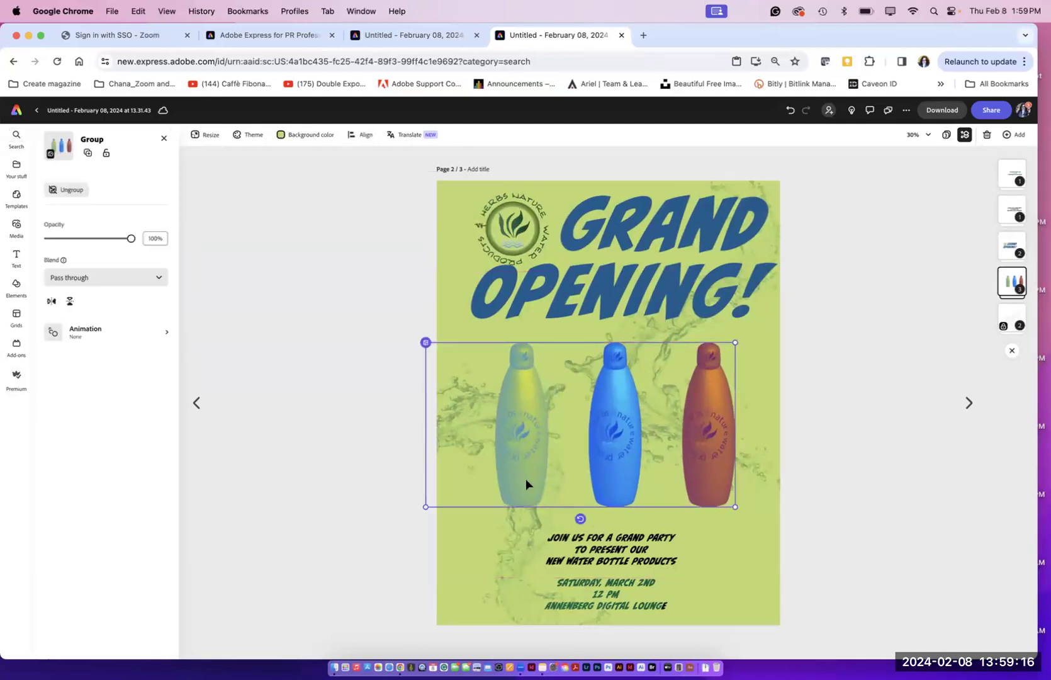
{"action": "left_click", "coordinate": [586, 552]}
{"action": "mouse_move", "coordinate": [587, 553]}
{"action": "left_mouse_down"}
{"action": "mouse_move", "coordinate": [497, 545]}
{"action": "mouse_move", "coordinate": [575, 544]}
{"action": "left_mouse_up"}
{"action": "left_click_drag", "start_coordinate": [588, 585], "coordinate": [594, 581]}
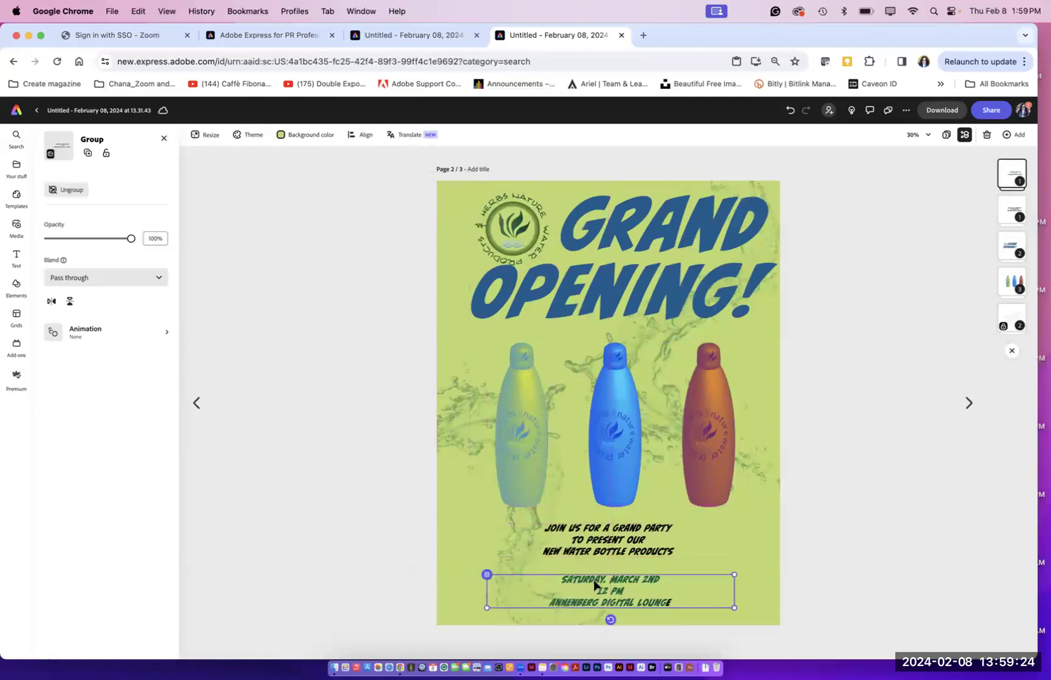
{"action": "left_click", "coordinate": [374, 502]}
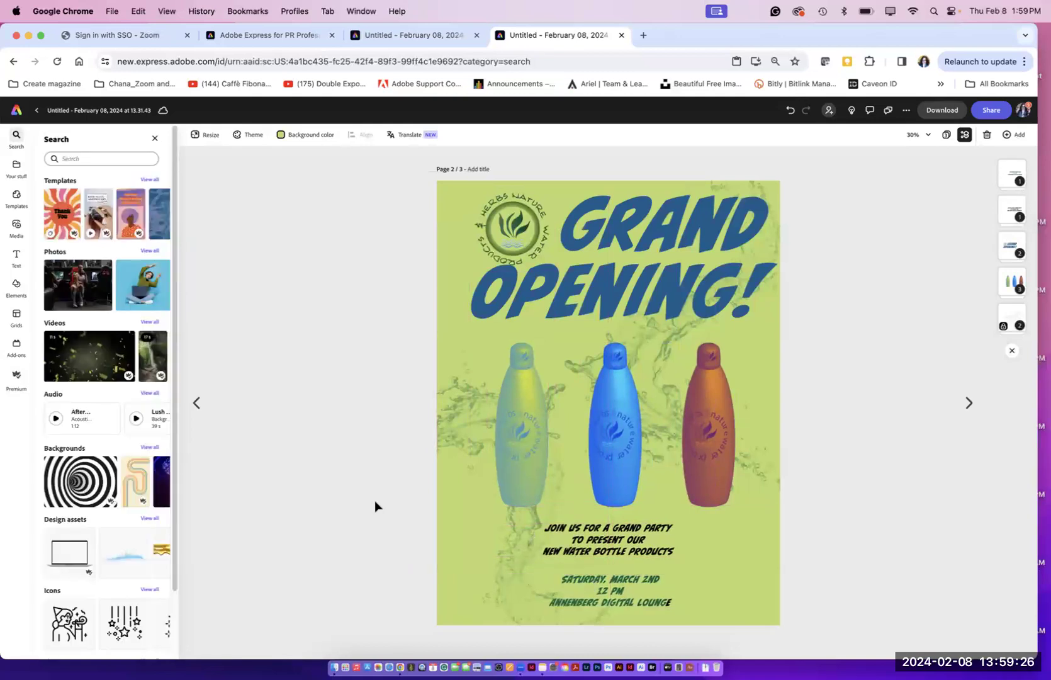
Step: Review the first poster page and compare it with the second in the overview of all pages
{"action": "left_click", "coordinate": [946, 135]}
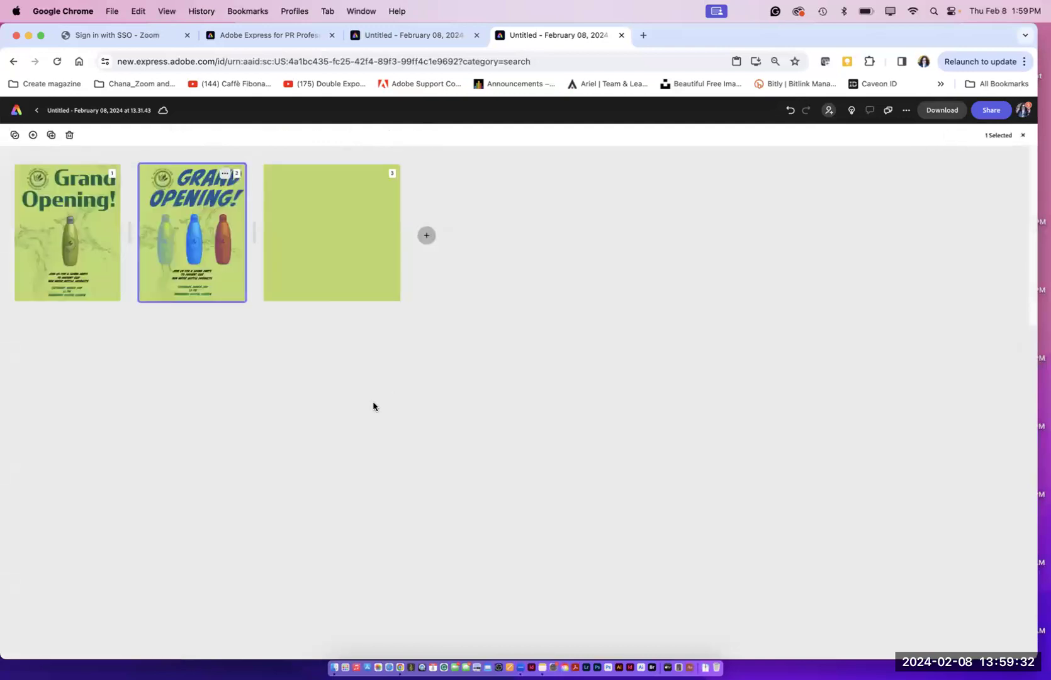
{"action": "double_click", "coordinate": [74, 248]}
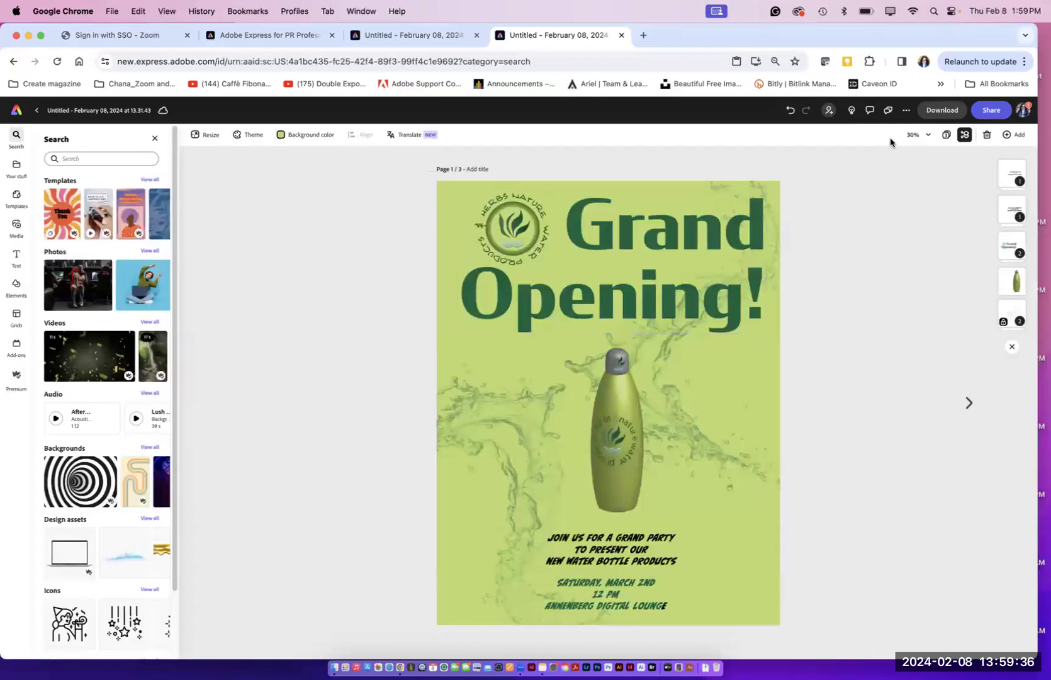
{"action": "left_click", "coordinate": [946, 135]}
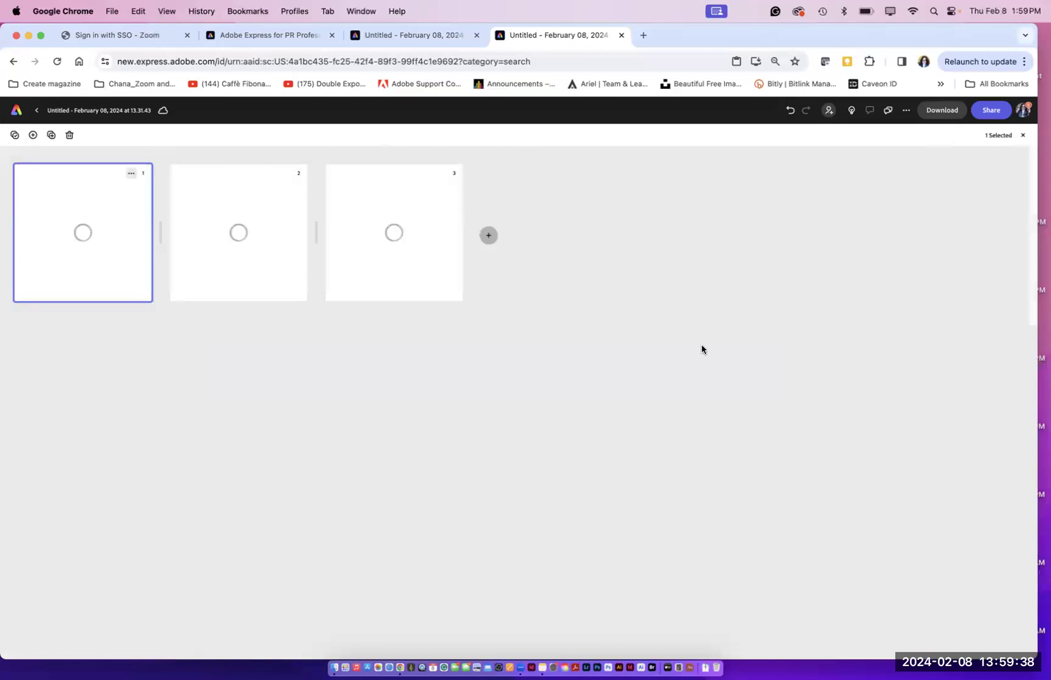
{"action": "left_click", "coordinate": [289, 228]}
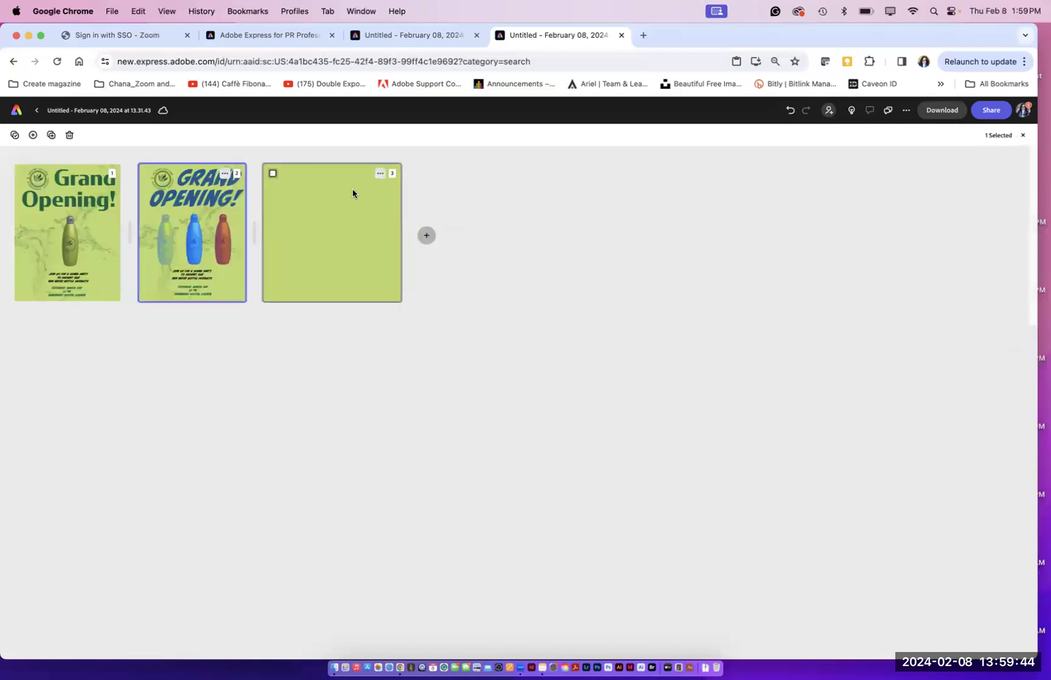
Step: Select the blank green Instagram page, page 3, in the page overview and open it for editing
{"action": "left_click", "coordinate": [272, 174]}
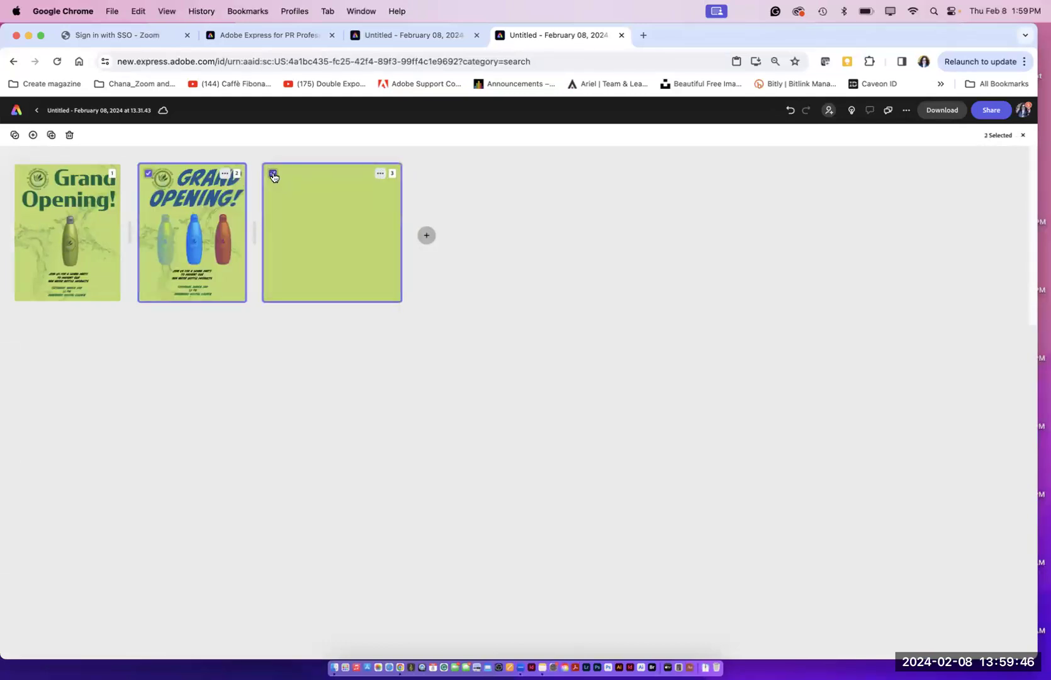
{"action": "left_click", "coordinate": [273, 174]}
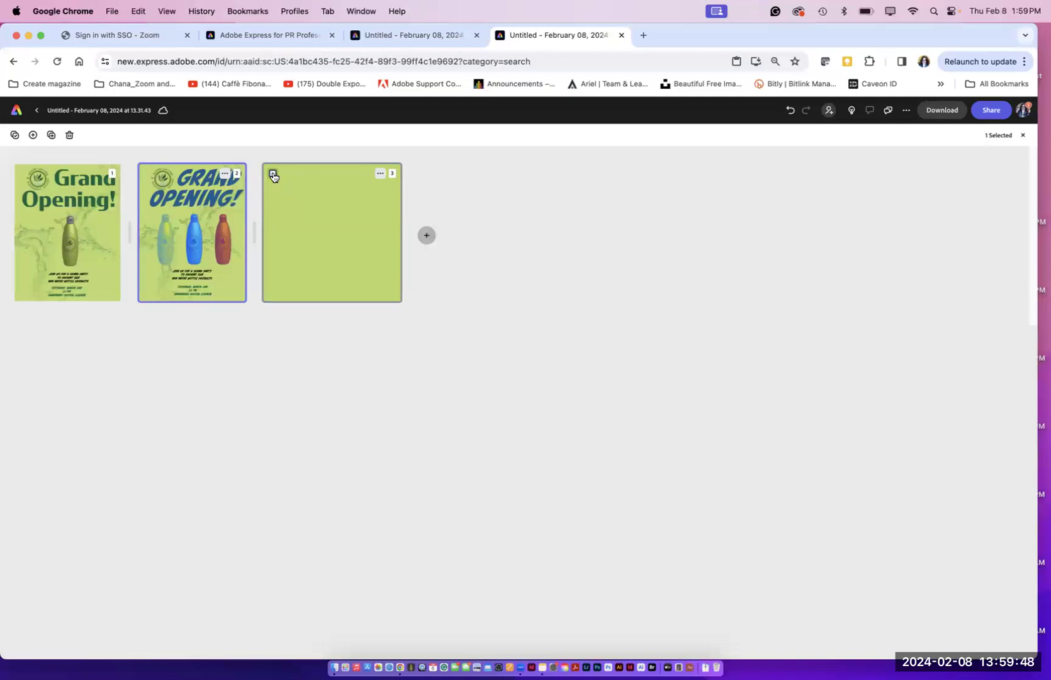
{"action": "left_click", "coordinate": [273, 175]}
{"action": "left_click", "coordinate": [307, 229]}
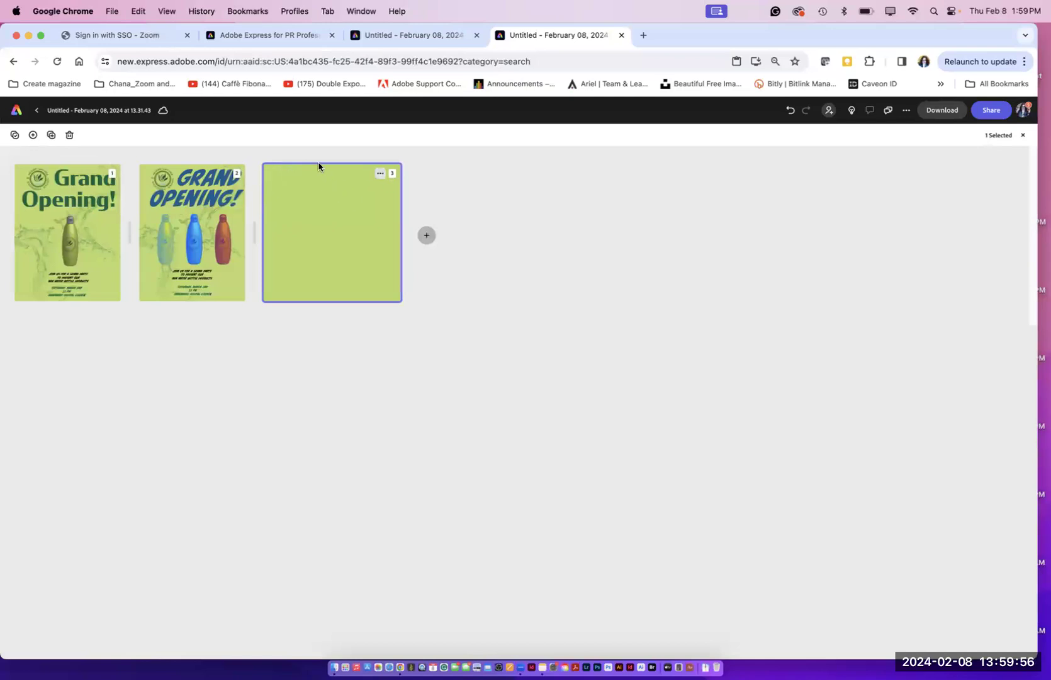
{"action": "double_click", "coordinate": [321, 215]}
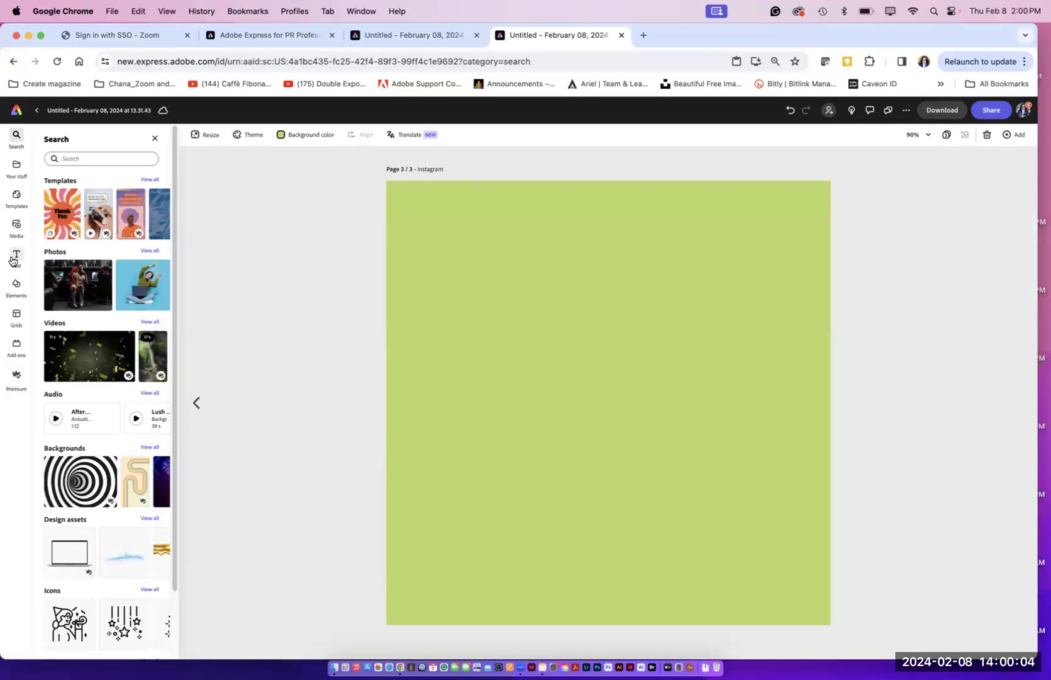
Step: Place the leaf artwork from the nature logo library on the page and duplicate it into a row of four along the upper edge
{"action": "left_click", "coordinate": [11, 177]}
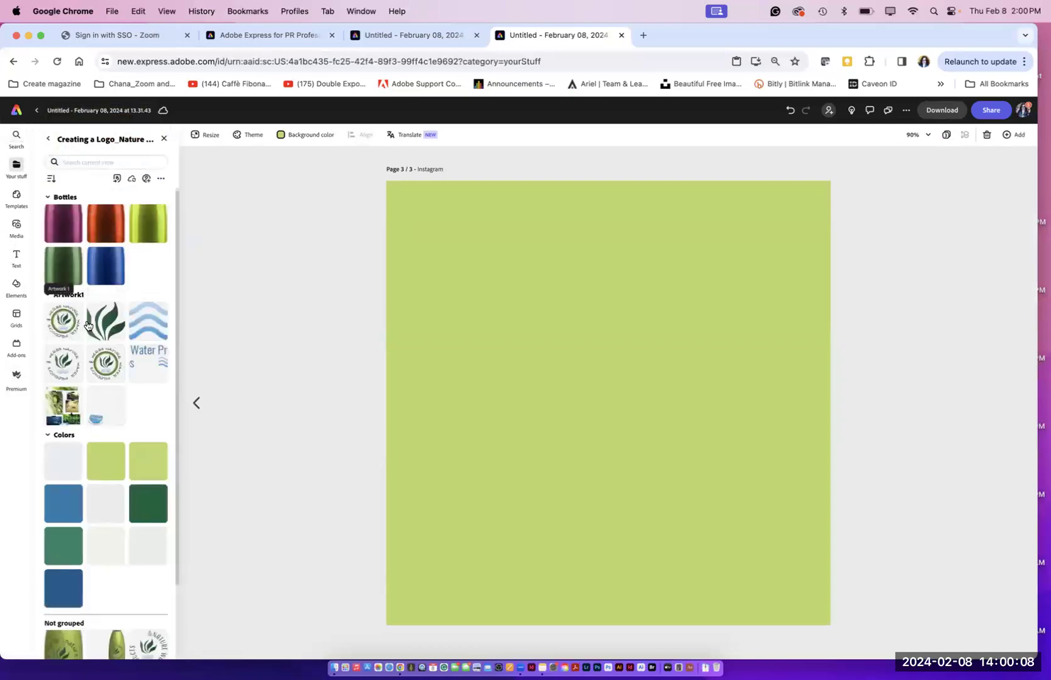
{"action": "left_click_drag", "start_coordinate": [101, 326], "coordinate": [570, 397]}
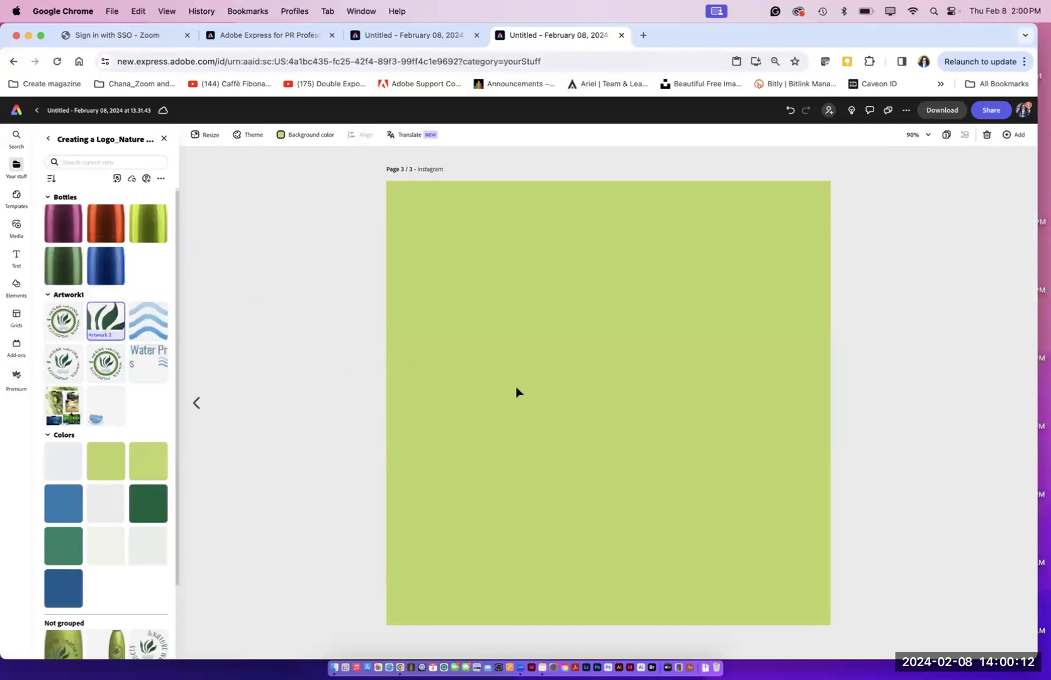
{"action": "left_click_drag", "start_coordinate": [104, 327], "coordinate": [617, 389]}
{"action": "left_click", "coordinate": [104, 320]}
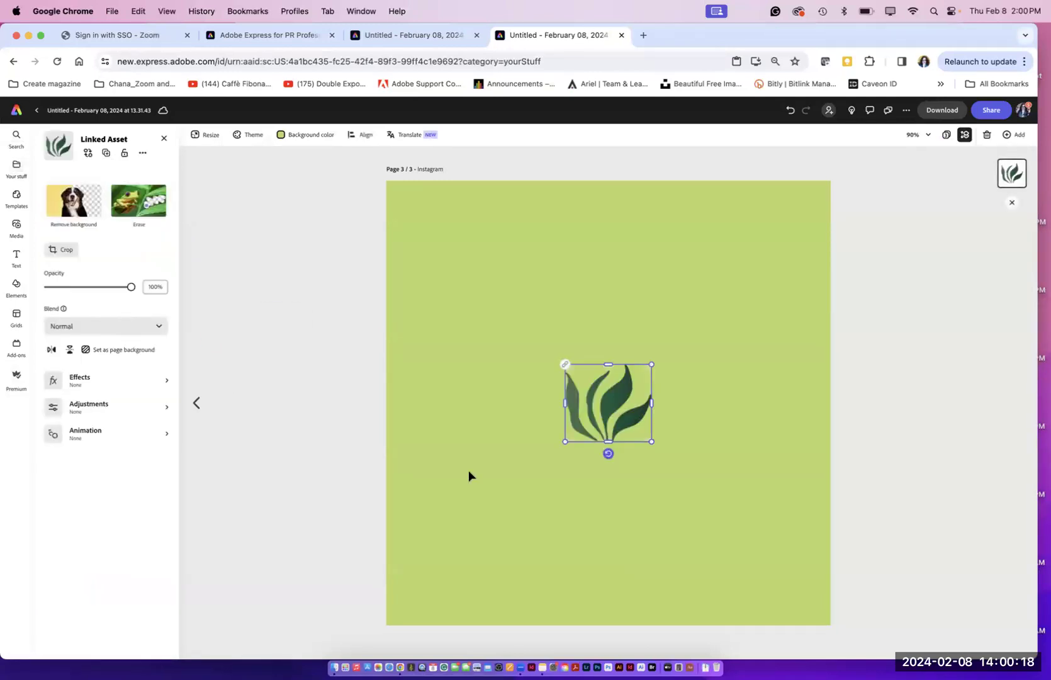
{"action": "left_click_drag", "start_coordinate": [600, 428], "coordinate": [796, 253]}
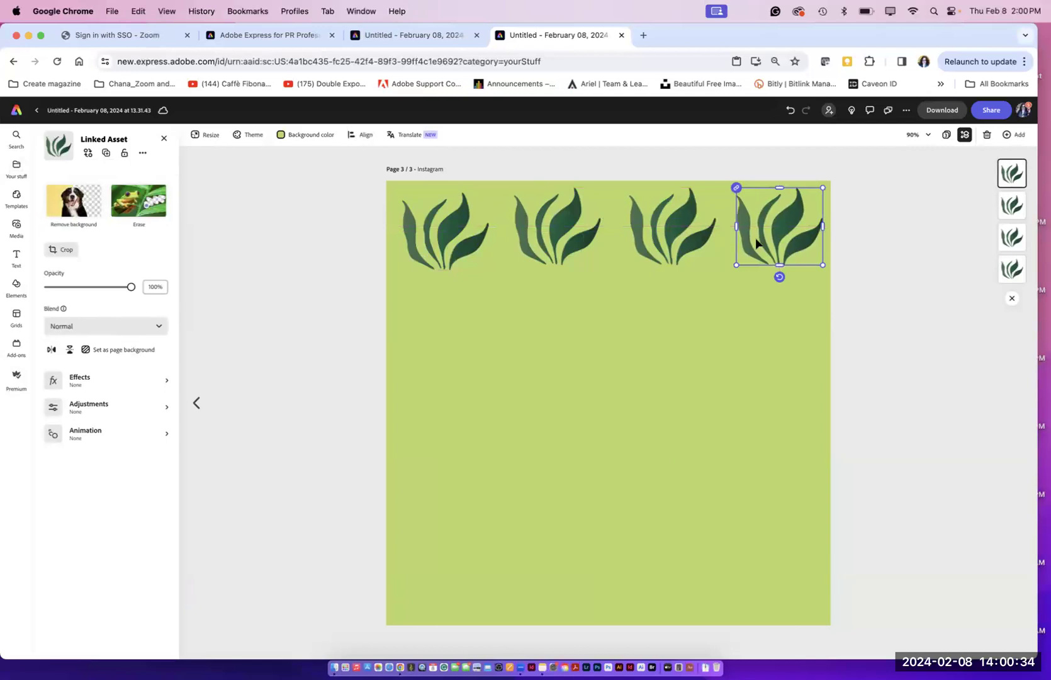
Step: Select all four leaves, align them along their bottom edges and distribute them horizontally
{"action": "left_click", "coordinate": [666, 247], "text": "shift"}
{"action": "left_click", "coordinate": [564, 243], "text": "shift"}
{"action": "left_click", "coordinate": [447, 240], "text": "shift"}
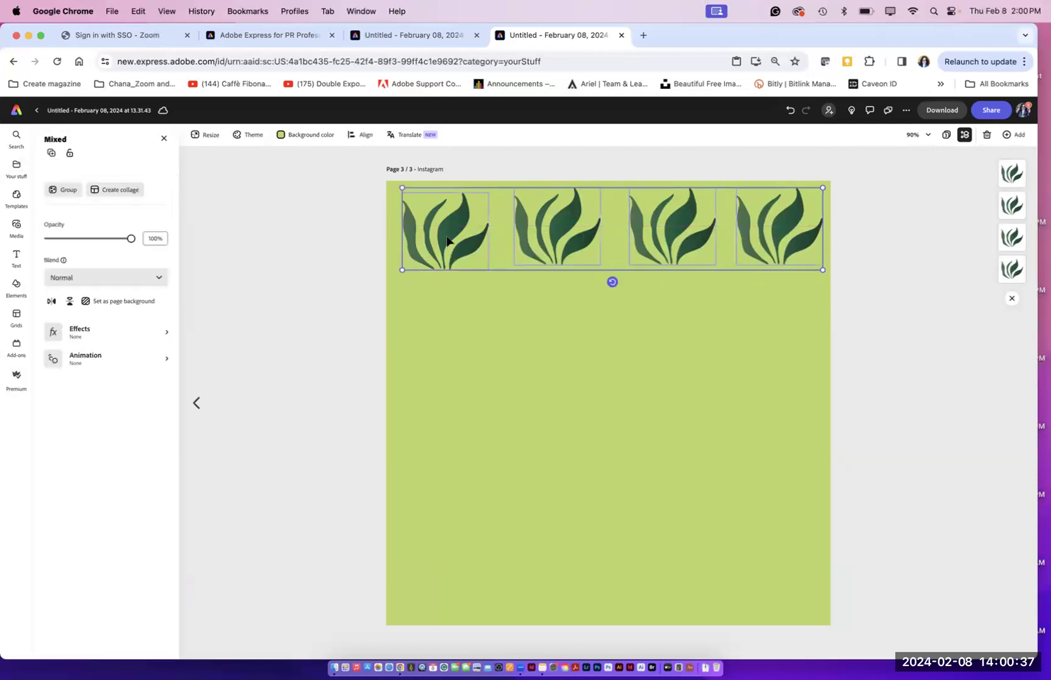
{"action": "left_click", "coordinate": [351, 138]}
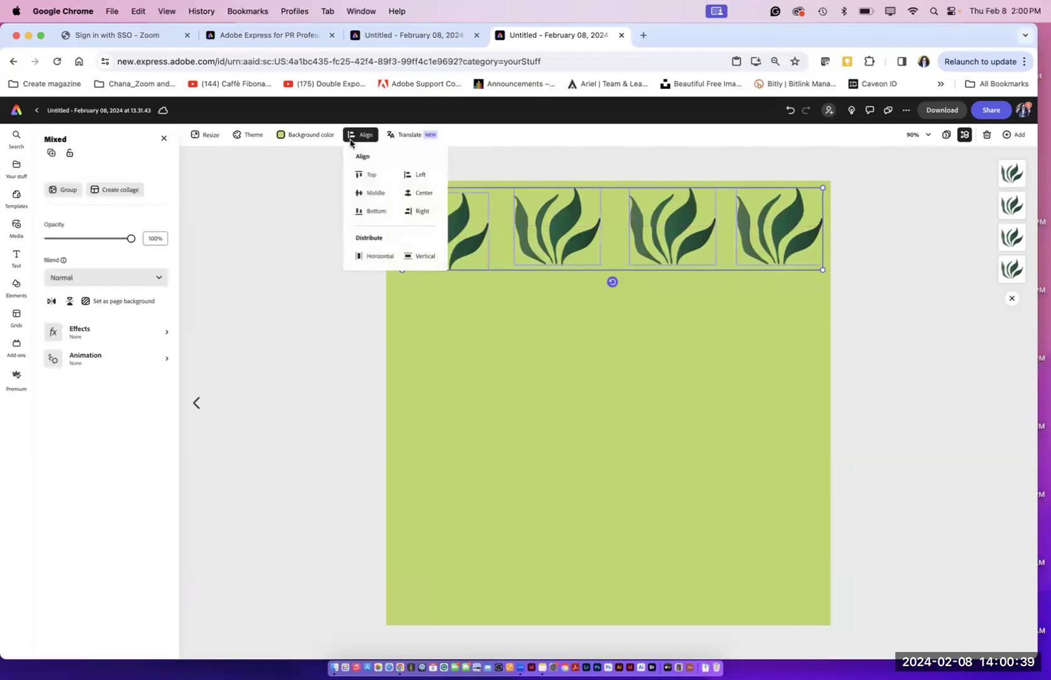
{"action": "left_click", "coordinate": [360, 212]}
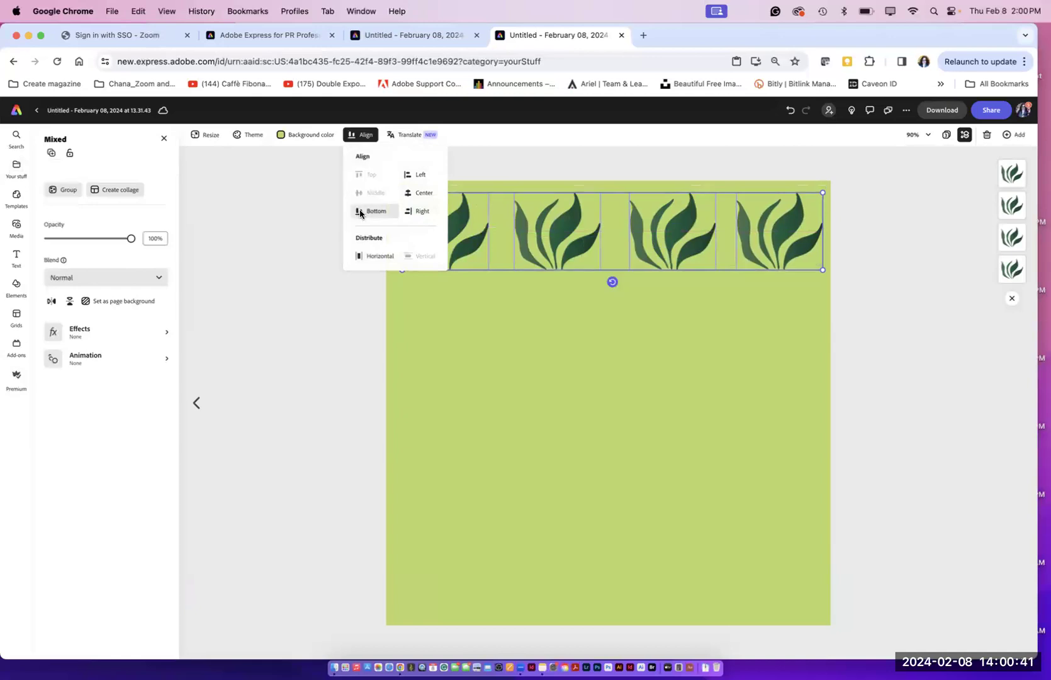
{"action": "left_click", "coordinate": [374, 256]}
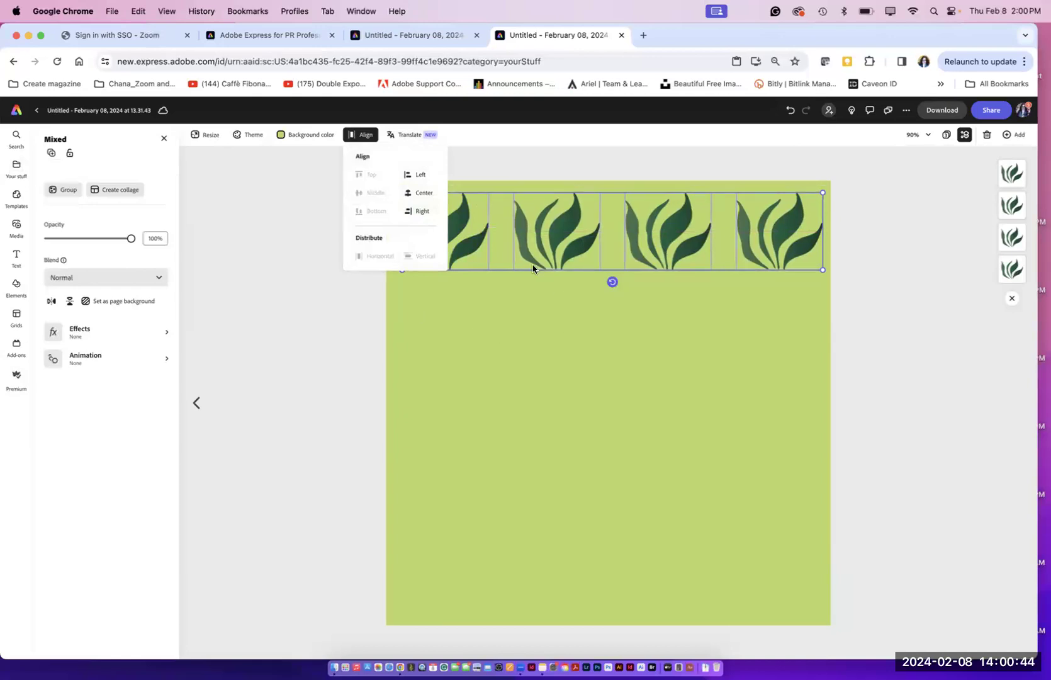
Step: Group the four leaves and set the group's opacity to 25%
{"action": "key", "text": "super+g"}
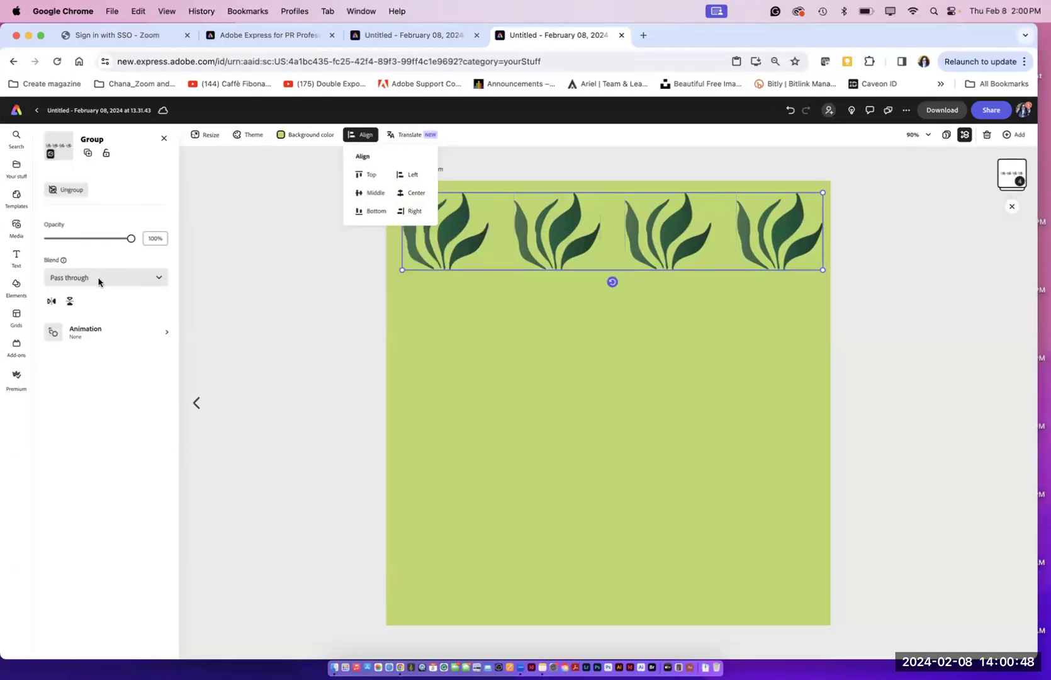
{"action": "left_click_drag", "start_coordinate": [130, 238], "coordinate": [67, 243]}
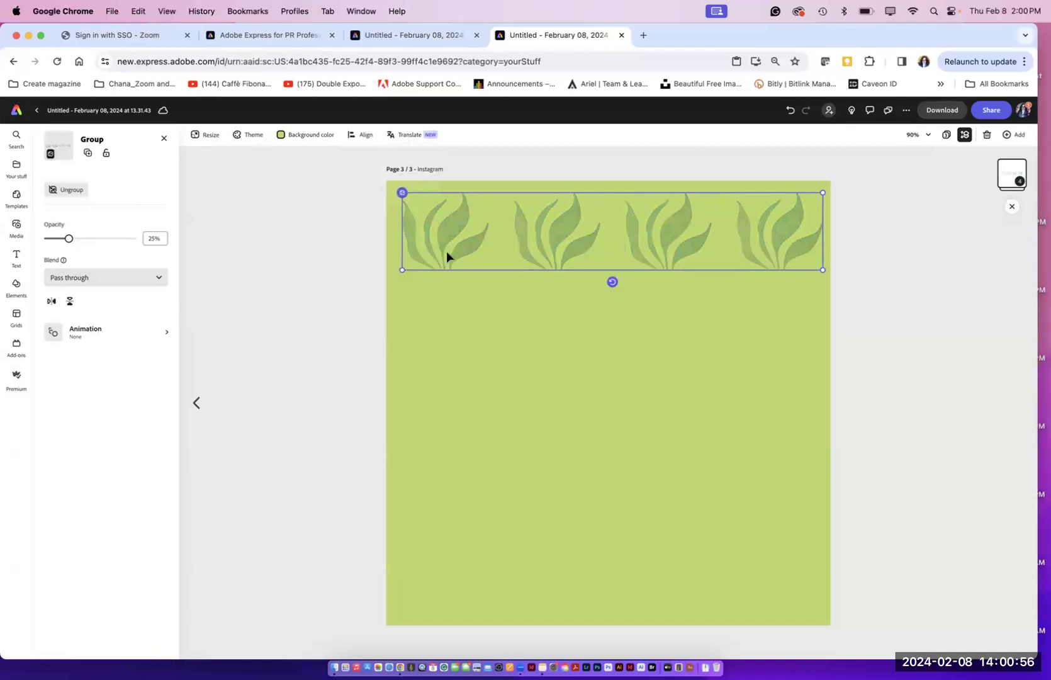
Step: Duplicate the leaf row three times down the page to make a pattern of four rows
{"action": "left_click_drag", "start_coordinate": [446, 255], "coordinate": [446, 563]}
{"action": "left_click", "coordinate": [267, 439]}
Step: Lower the opacity of the top leaf row and set the second row's opacity to 16%
{"action": "left_click", "coordinate": [425, 252]}
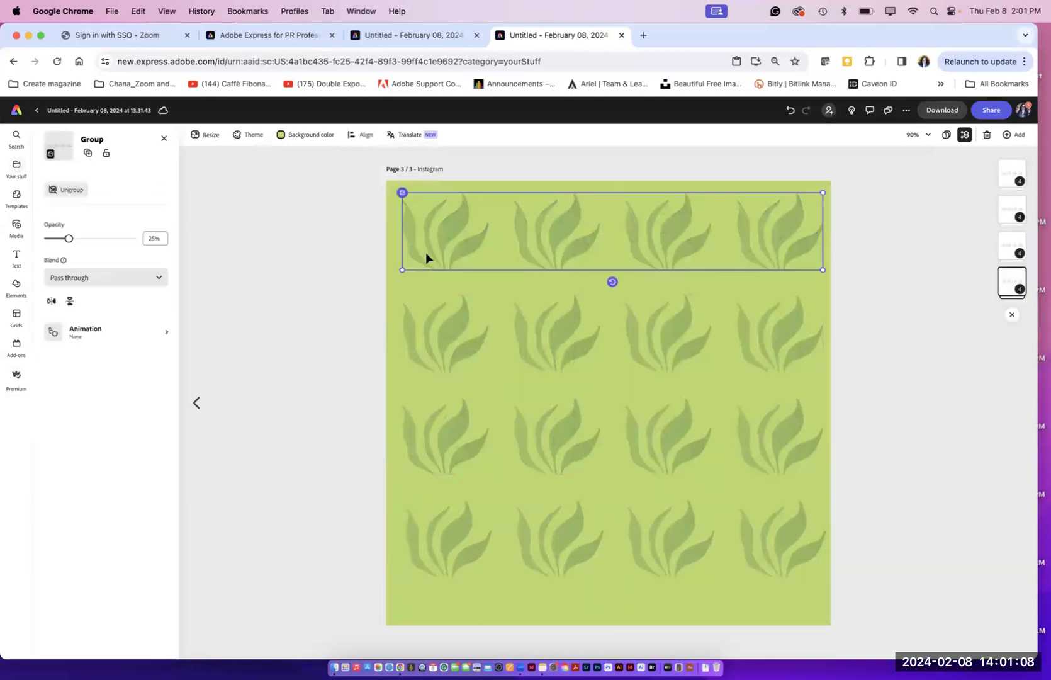
{"action": "left_click_drag", "start_coordinate": [70, 240], "coordinate": [60, 242]}
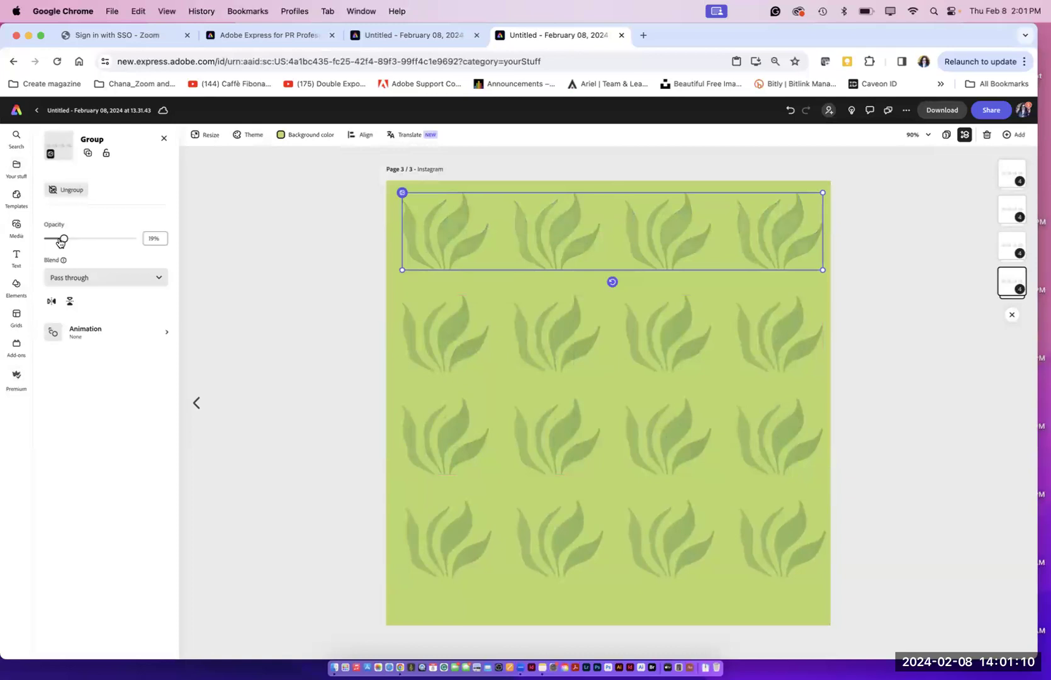
{"action": "left_click", "coordinate": [475, 345]}
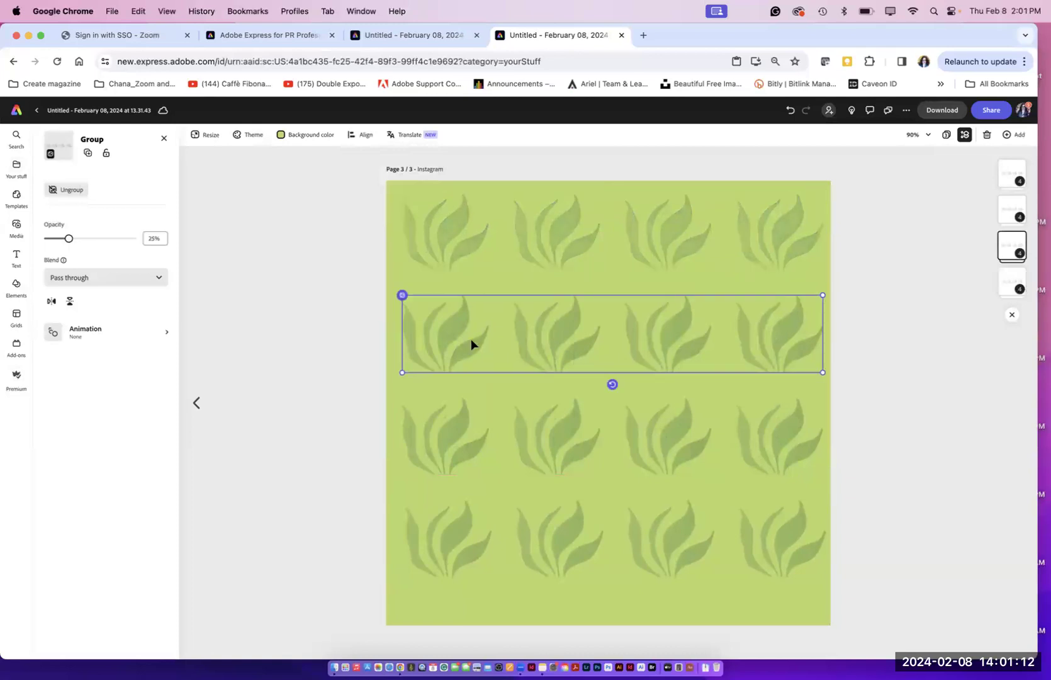
{"action": "left_click", "coordinate": [163, 239]}
{"action": "type", "text": "16"}
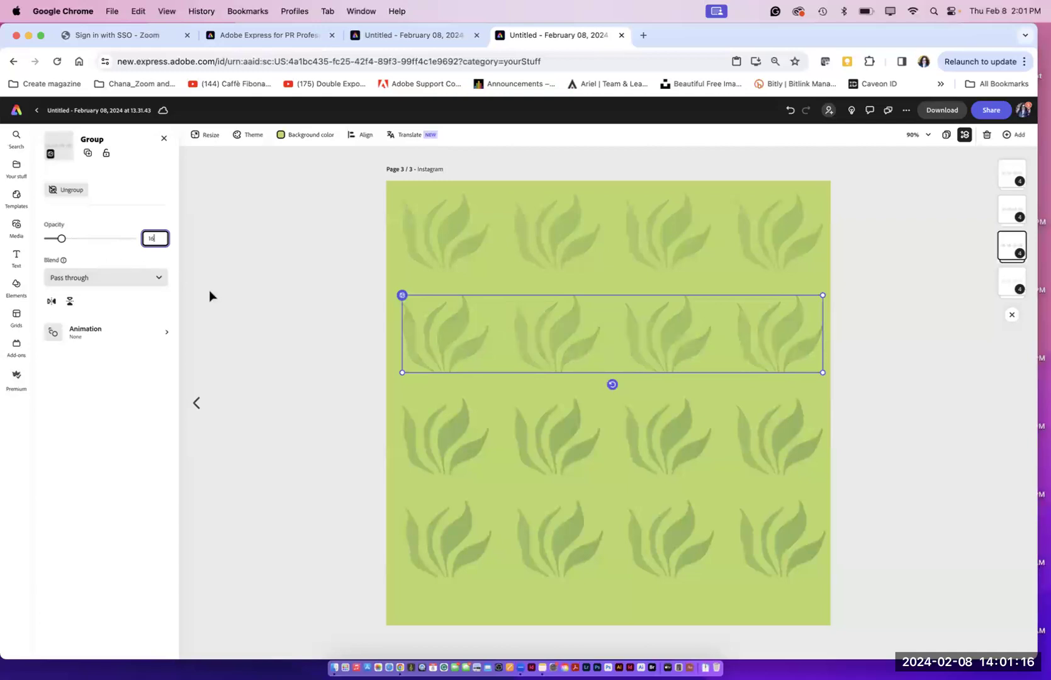
Step: Set the opacity of the third and fourth leaf rows to 16% each
{"action": "left_click", "coordinate": [415, 436]}
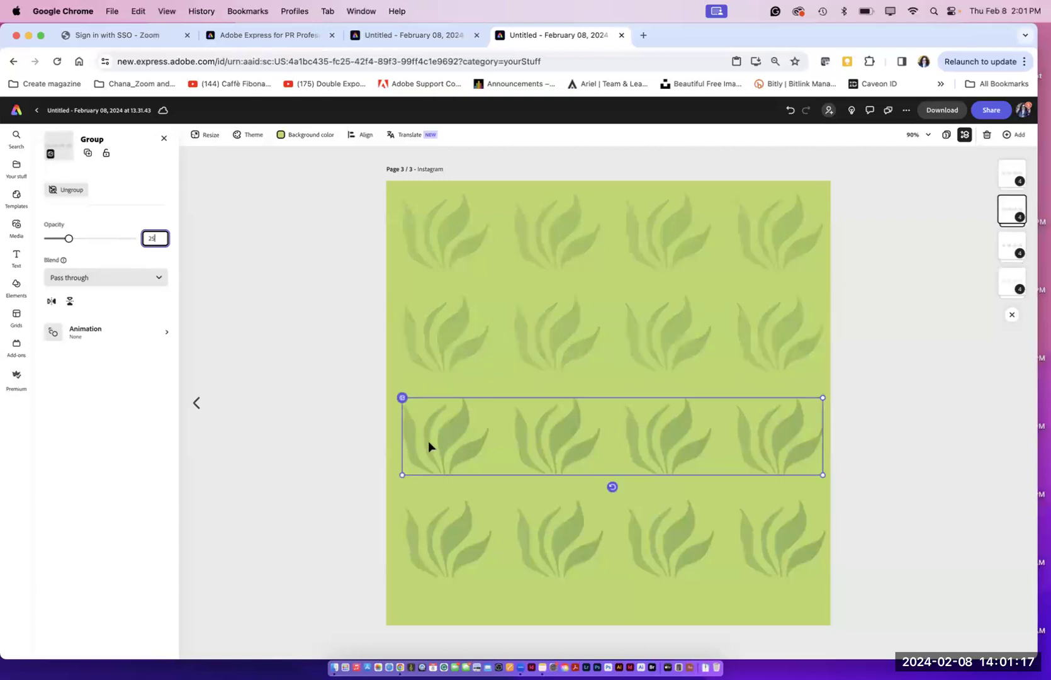
{"action": "left_click", "coordinate": [152, 238]}
{"action": "type", "text": "16"}
{"action": "key", "text": "Return"}
{"action": "left_click", "coordinate": [423, 553]}
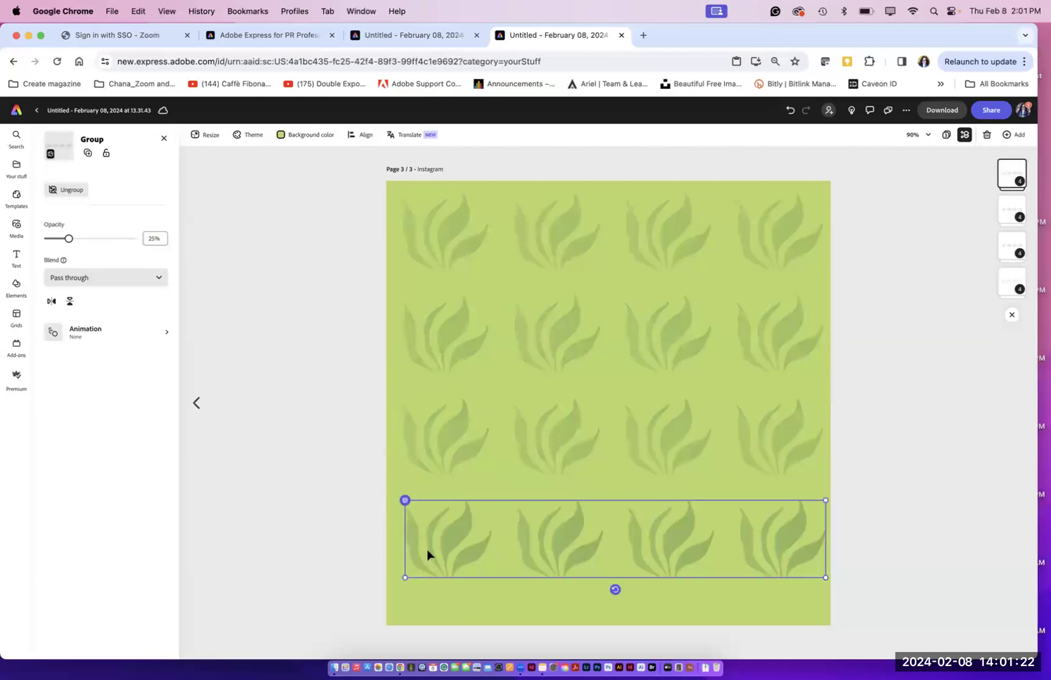
{"action": "left_click", "coordinate": [143, 239]}
{"action": "type", "text": "16"}
{"action": "key", "text": "Return"}
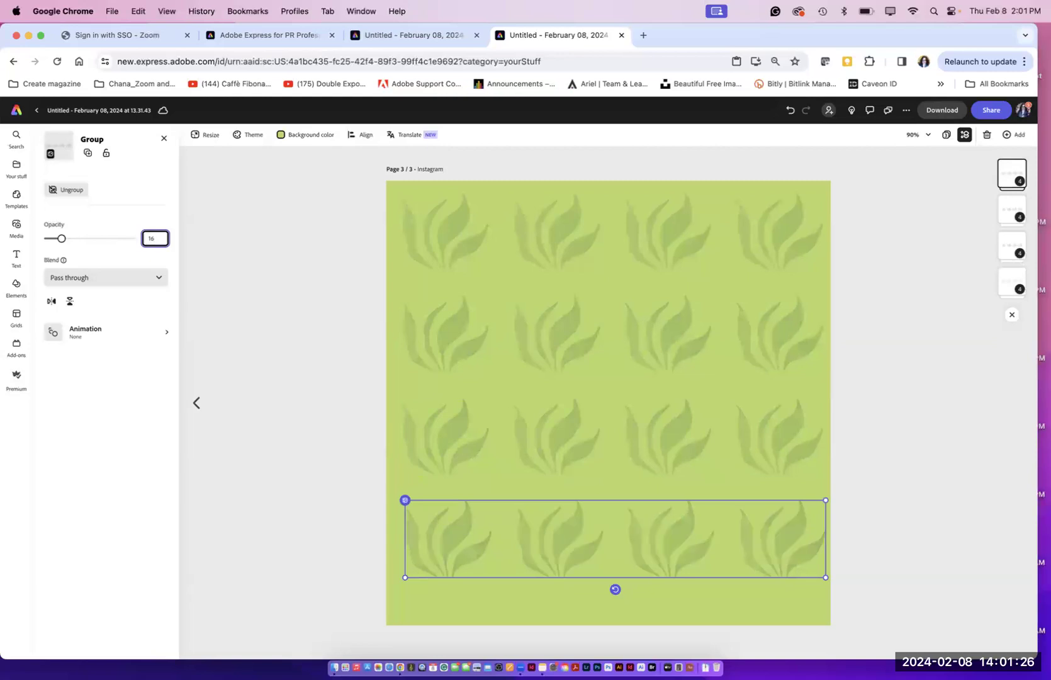
{"action": "left_click", "coordinate": [238, 317]}
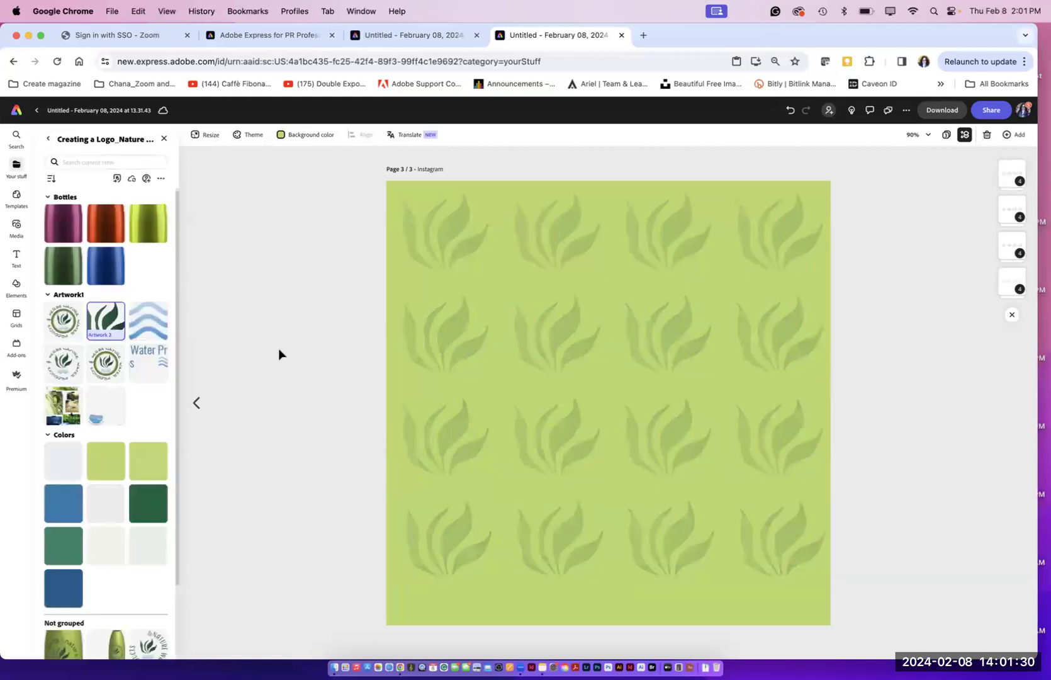
Step: Select all four leaf rows and group them into a single pattern
{"action": "left_click", "coordinate": [431, 231]}
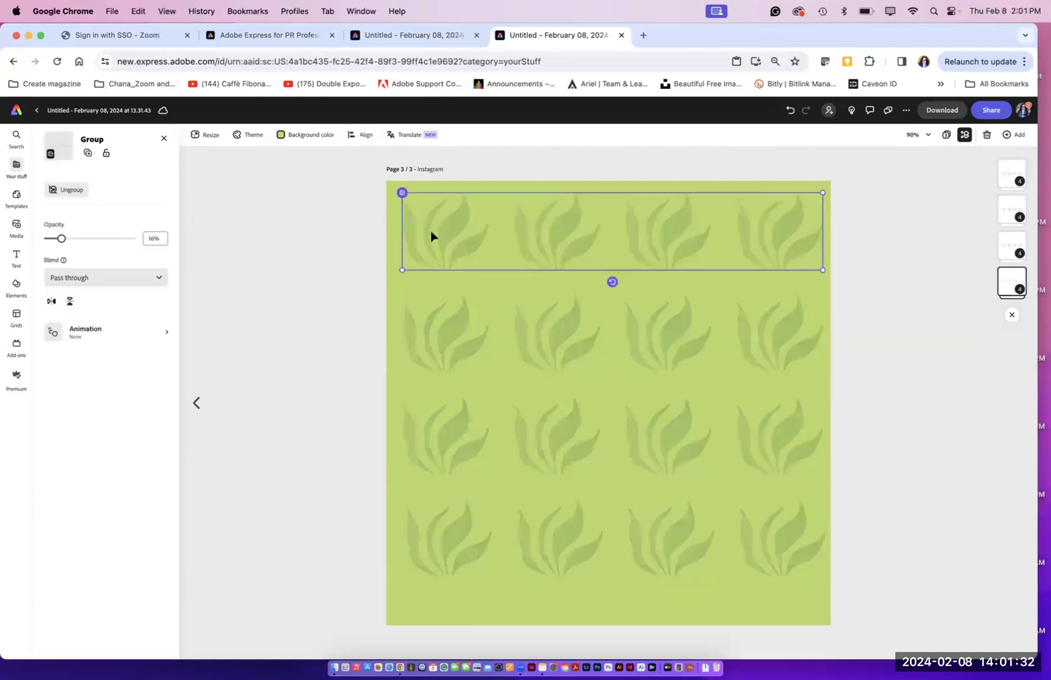
{"action": "left_click", "coordinate": [456, 354], "text": "shift"}
{"action": "left_click", "coordinate": [458, 441], "text": "shift"}
{"action": "left_click", "coordinate": [466, 537], "text": "shift"}
{"action": "key", "text": "super+g"}
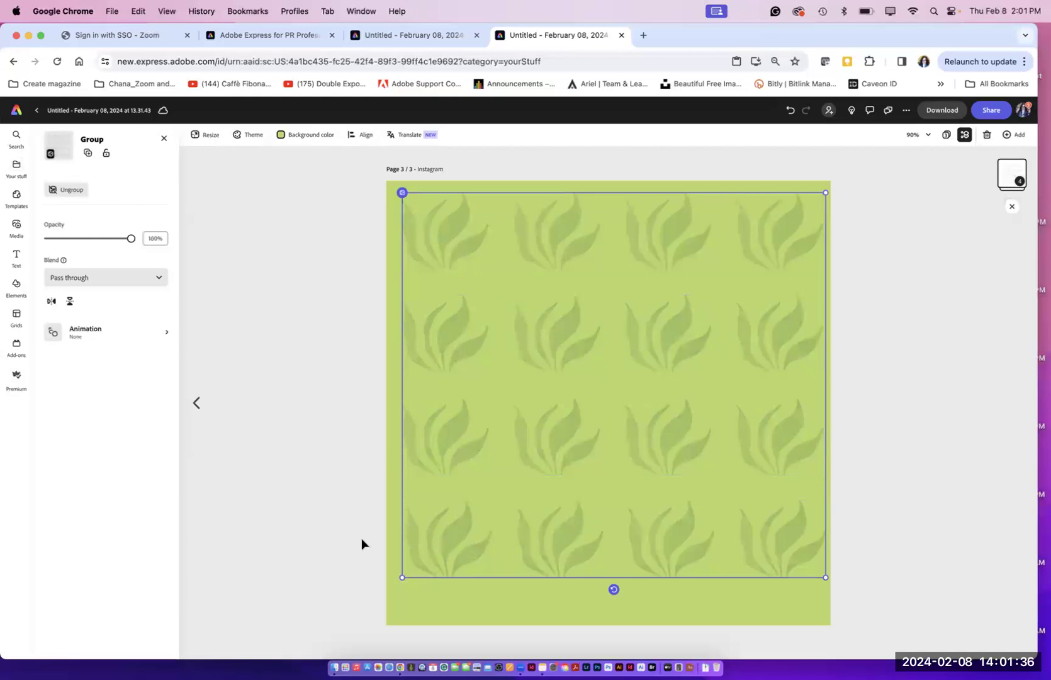
Step: Lower the pattern group's opacity to 62% and try the Normal, Multiply and Screen blend modes on it
{"action": "left_click_drag", "start_coordinate": [129, 237], "coordinate": [100, 239]}
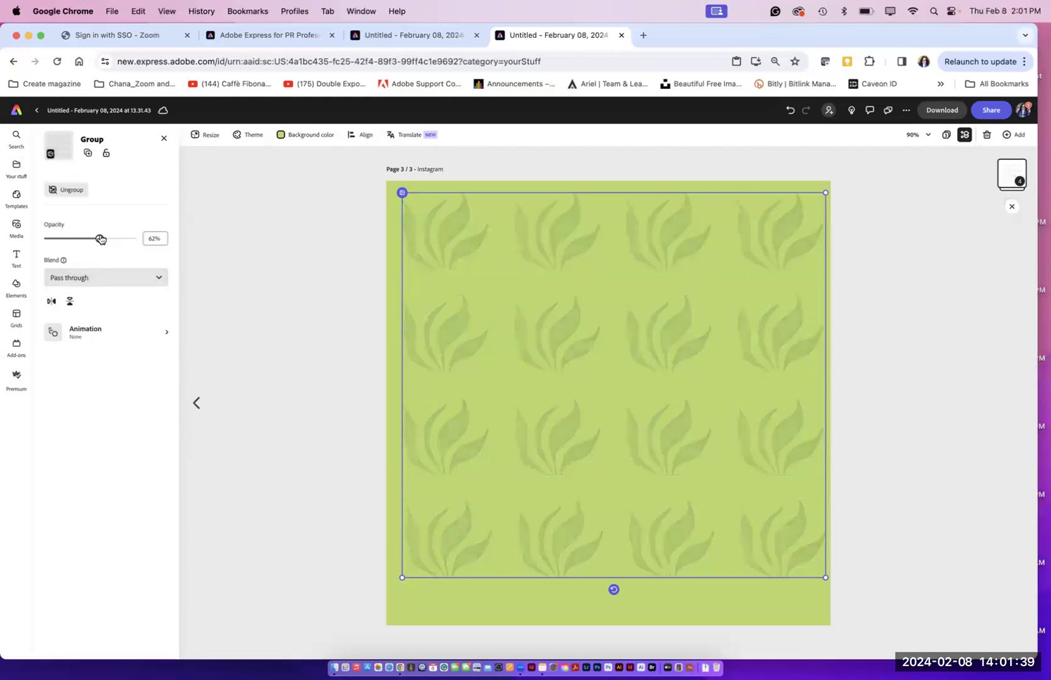
{"action": "left_click", "coordinate": [113, 279]}
{"action": "left_click", "coordinate": [117, 362]}
{"action": "left_click", "coordinate": [93, 277]}
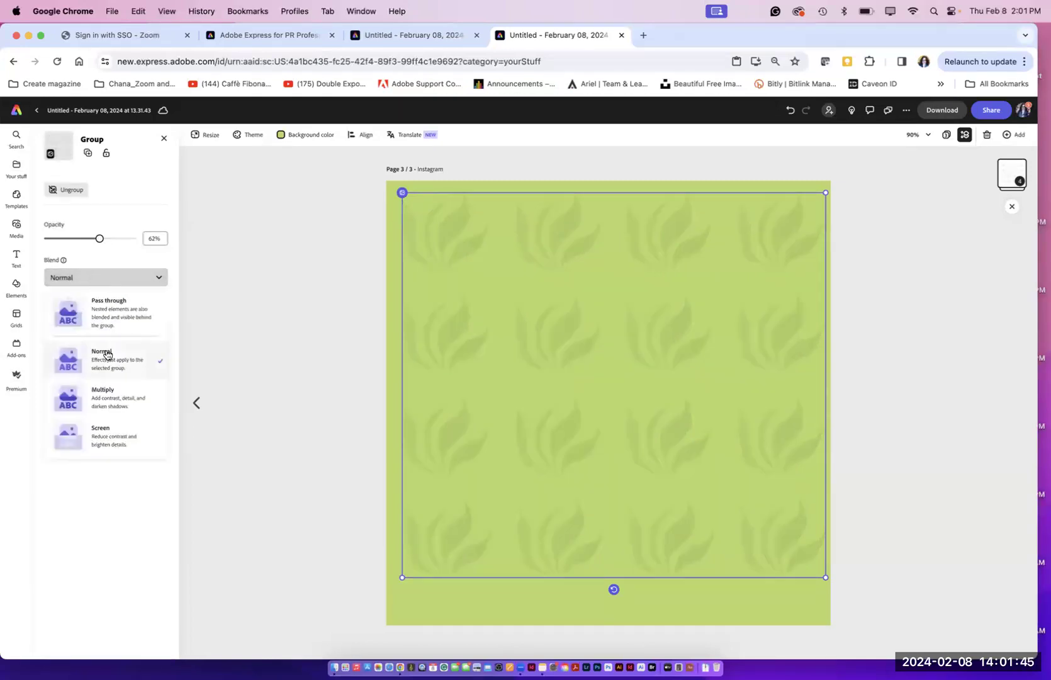
{"action": "left_click", "coordinate": [107, 402]}
{"action": "left_click", "coordinate": [91, 273]}
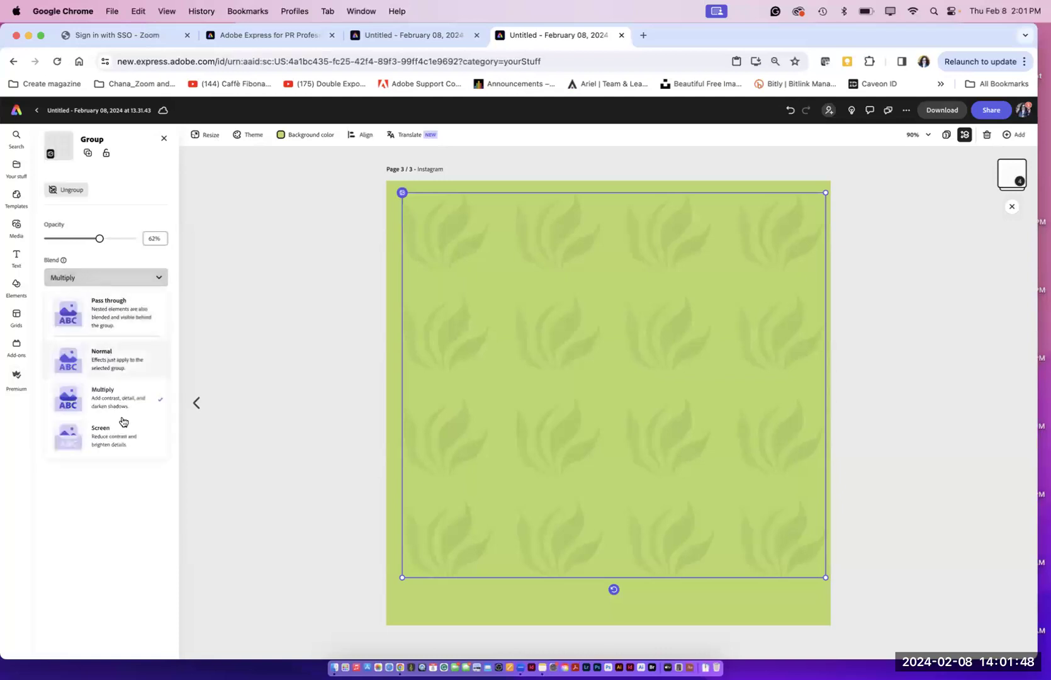
{"action": "left_click", "coordinate": [121, 433]}
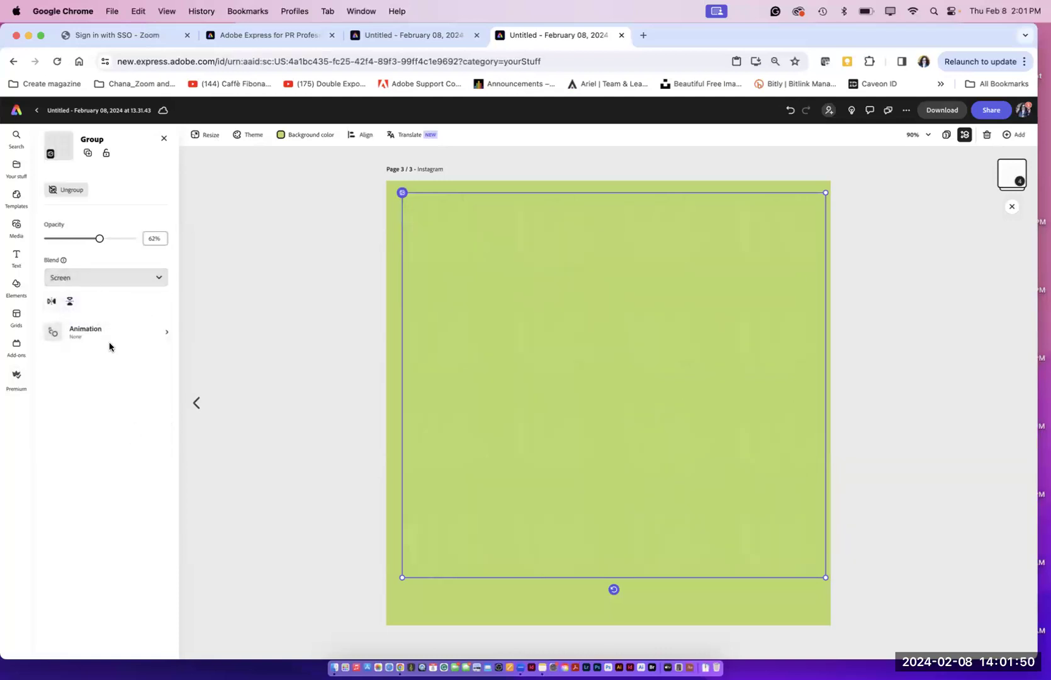
Step: Set the pattern group to 59% opacity with Normal blending and shift it down to center it vertically on the page
{"action": "mouse_move", "coordinate": [101, 238]}
{"action": "left_mouse_down"}
{"action": "mouse_move", "coordinate": [139, 238]}
{"action": "mouse_move", "coordinate": [97, 238]}
{"action": "left_mouse_up"}
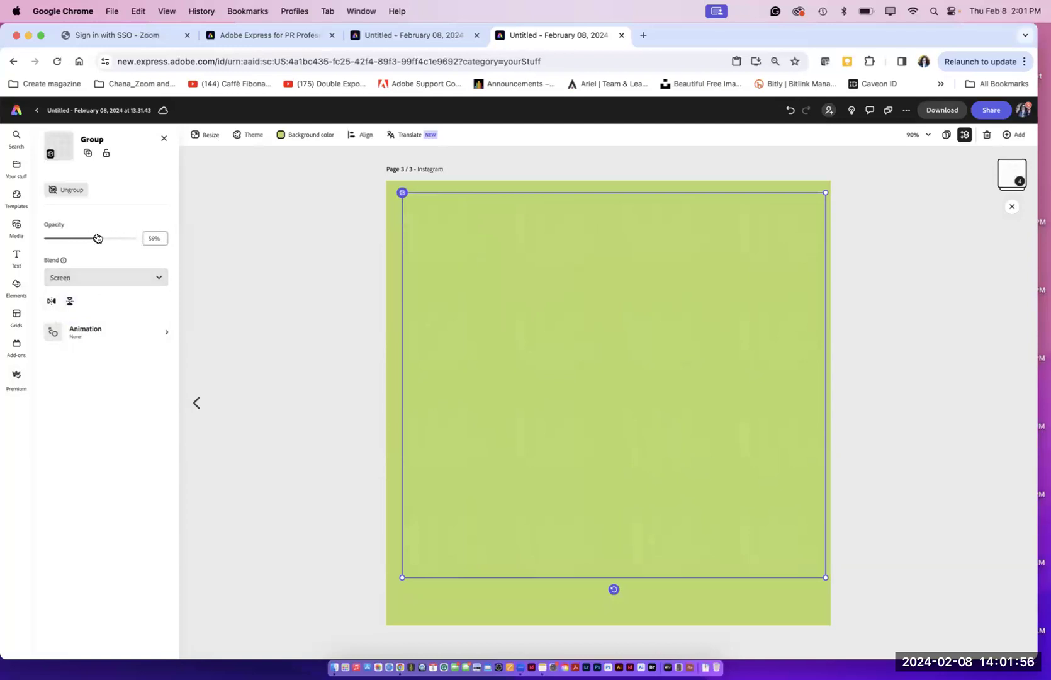
{"action": "left_click", "coordinate": [95, 278]}
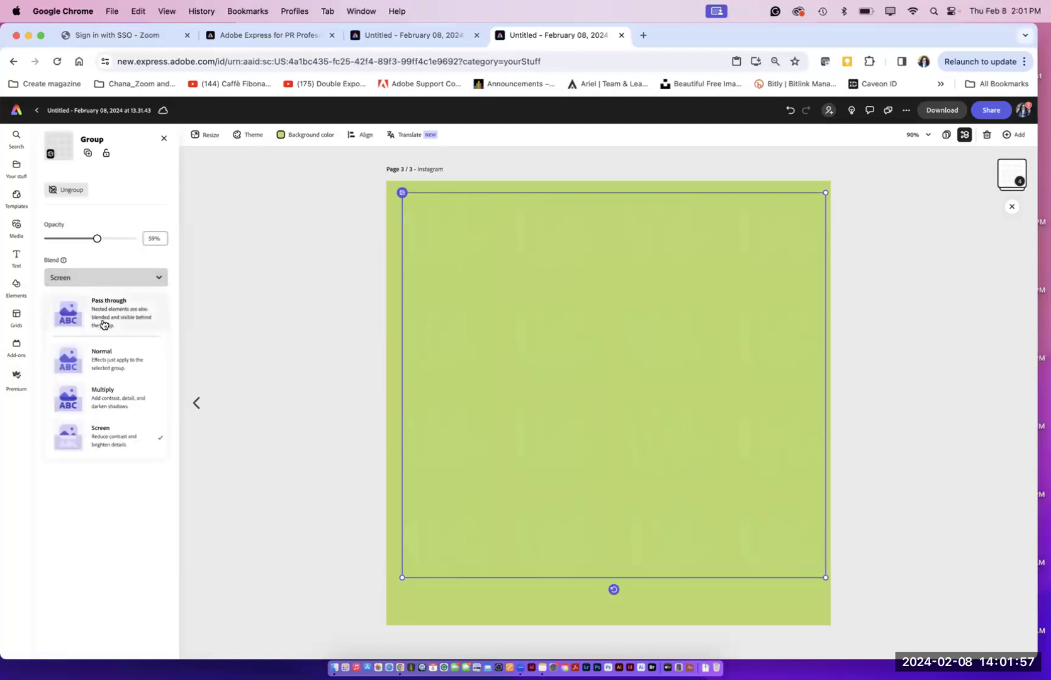
{"action": "left_click", "coordinate": [112, 362]}
{"action": "left_click", "coordinate": [303, 384]}
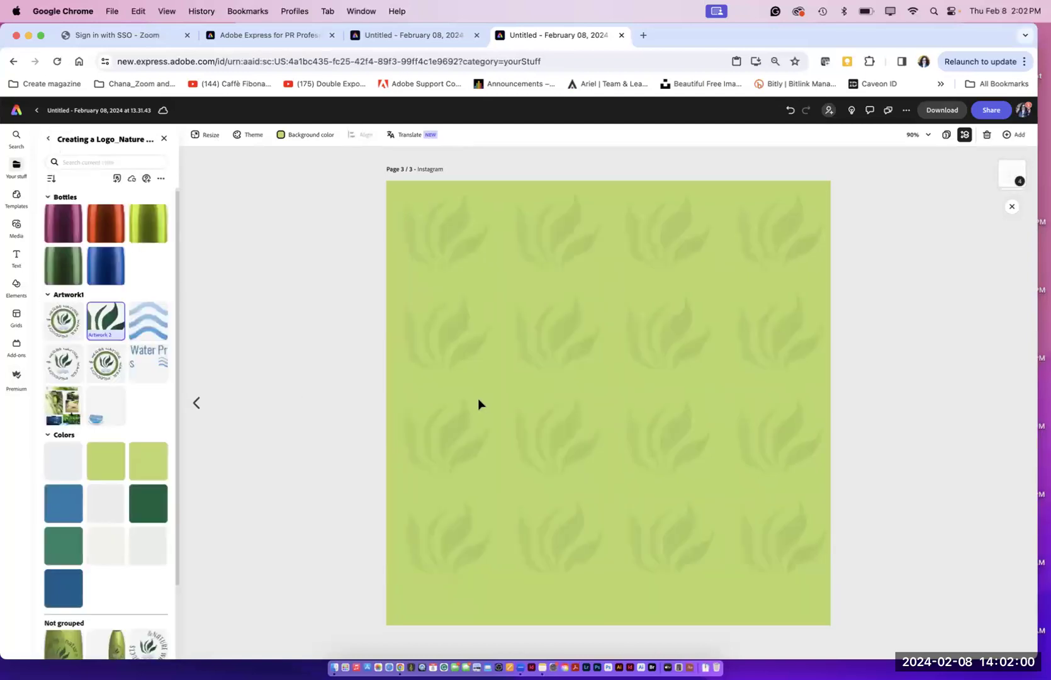
{"action": "left_click_drag", "start_coordinate": [457, 451], "coordinate": [451, 466]}
{"action": "left_click", "coordinate": [333, 417]}
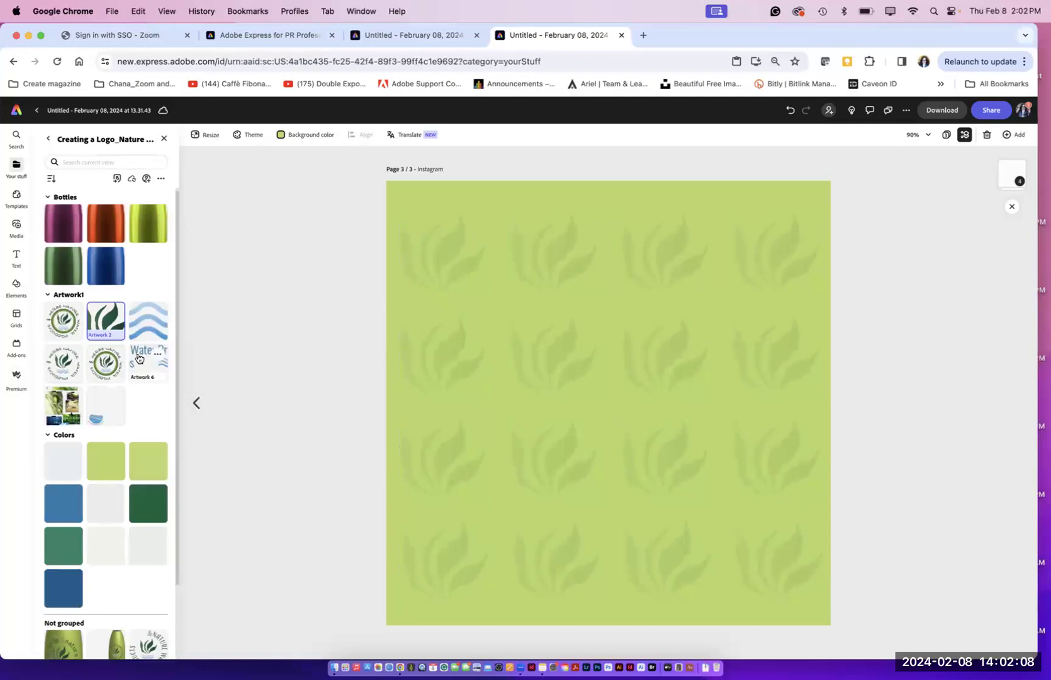
Step: Add a square shape with a border and enlarge it to cover the whole Instagram page
{"action": "left_click", "coordinate": [15, 255]}
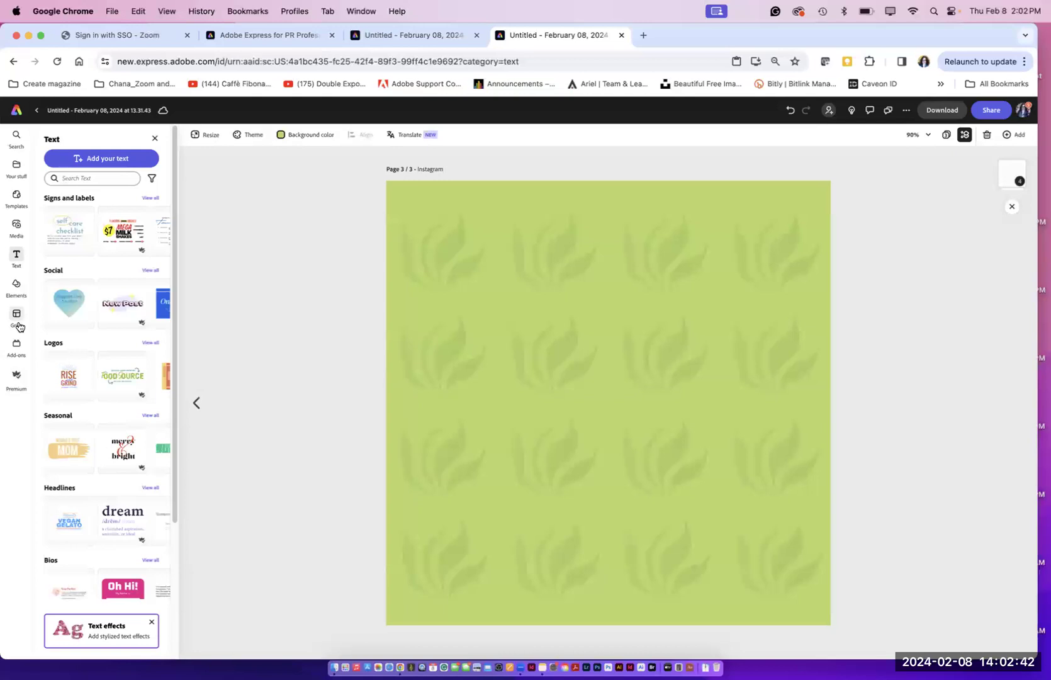
{"action": "left_click", "coordinate": [17, 288]}
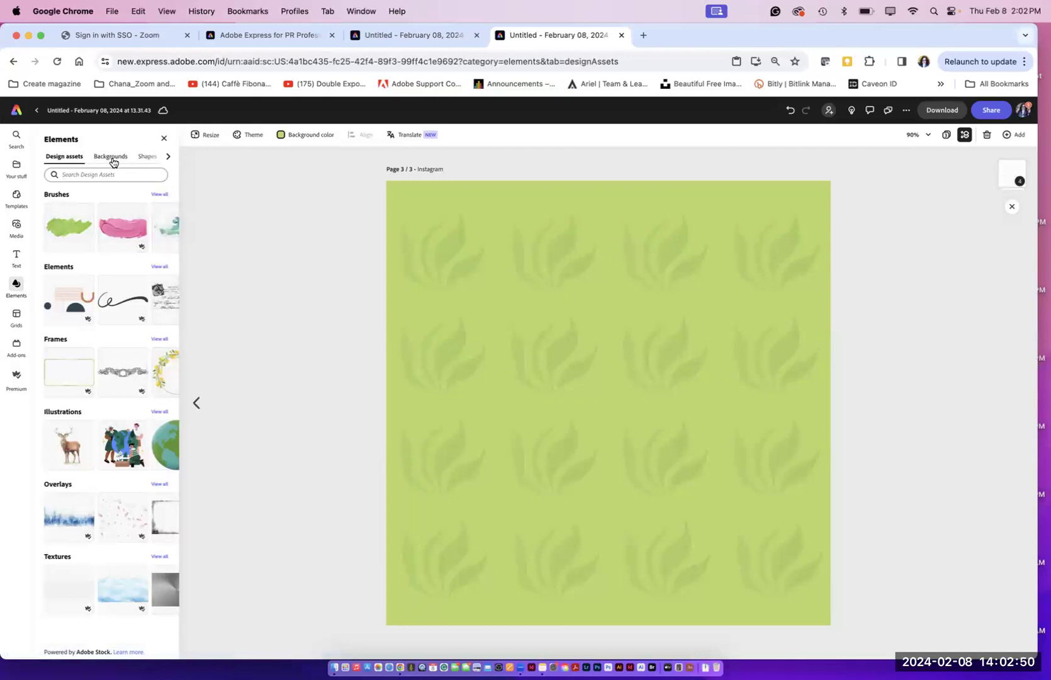
{"action": "left_click", "coordinate": [148, 159]}
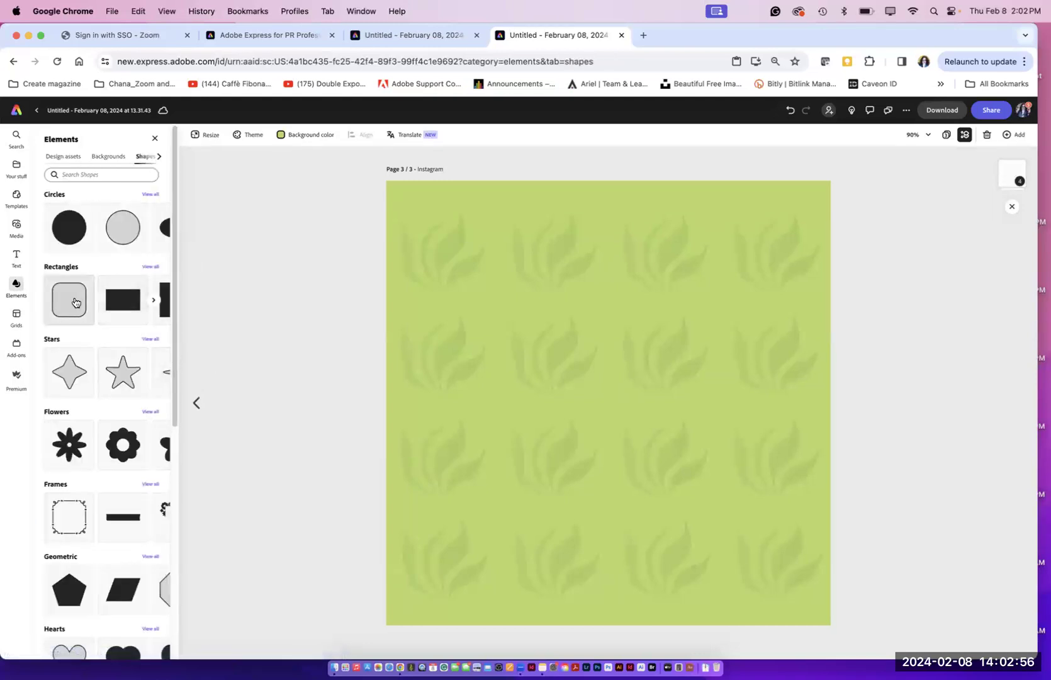
{"action": "left_click", "coordinate": [153, 300]}
{"action": "left_click", "coordinate": [129, 314]}
{"action": "left_click", "coordinate": [586, 362]}
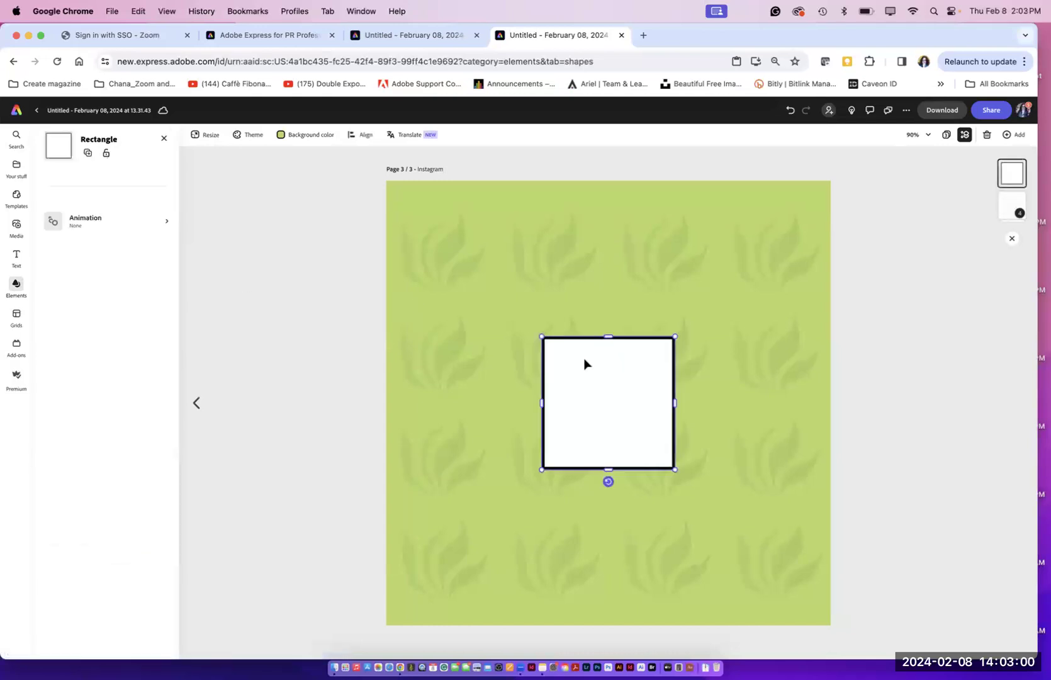
{"action": "left_click_drag", "start_coordinate": [541, 336], "coordinate": [387, 181]}
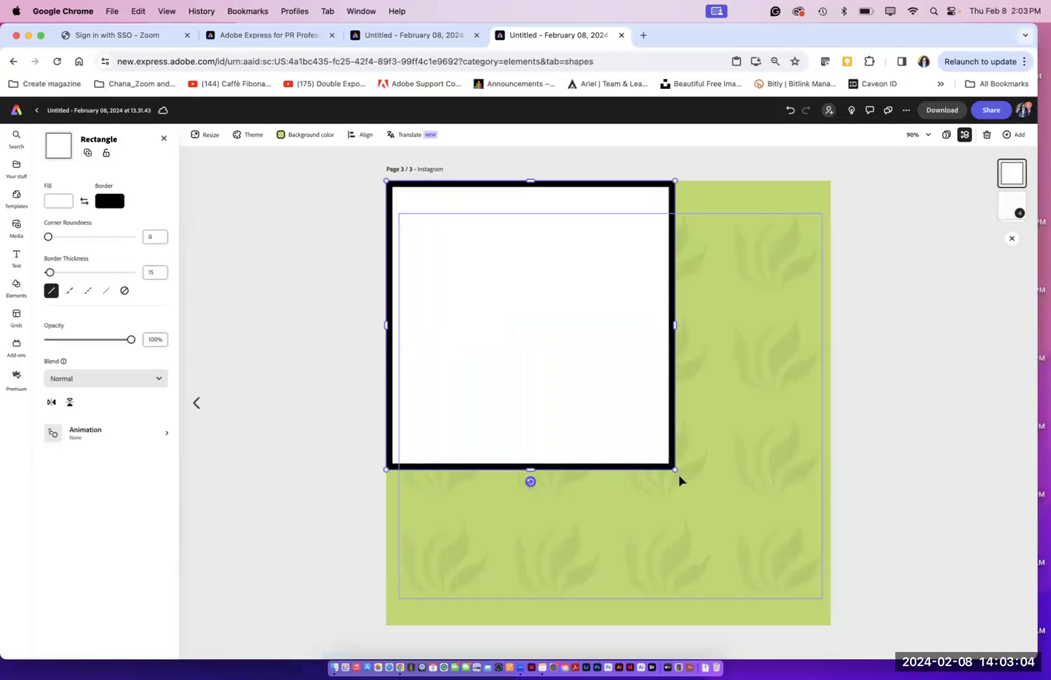
{"action": "left_click_drag", "start_coordinate": [675, 469], "coordinate": [852, 601]}
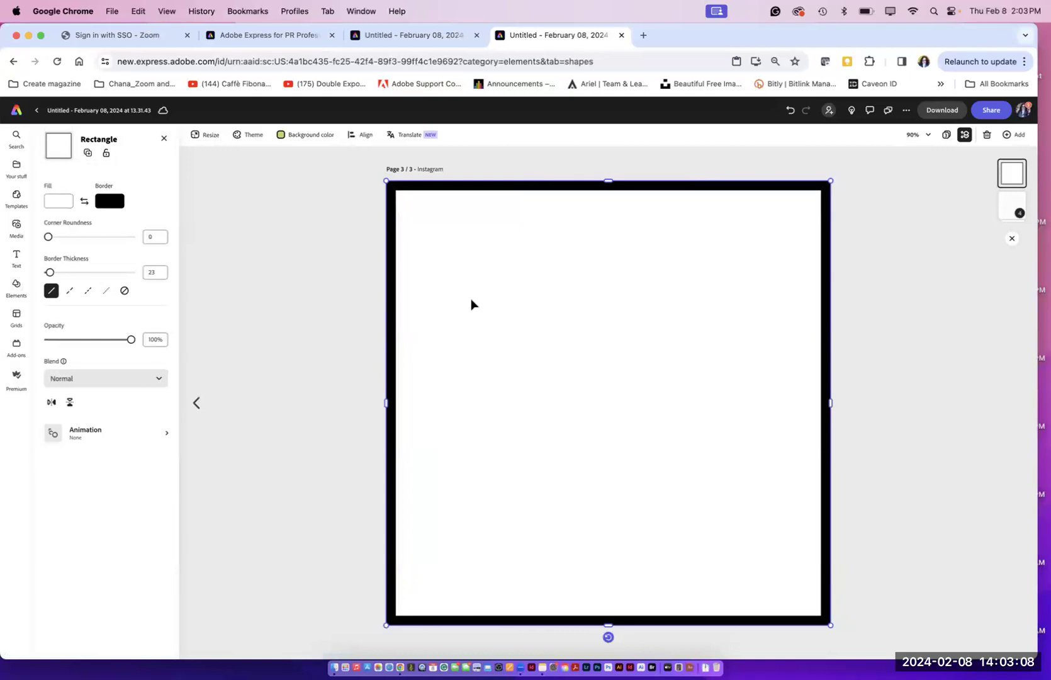
Step: Remove the square's fill and change its border to the dark green from the logo library colors
{"action": "left_click", "coordinate": [71, 199]}
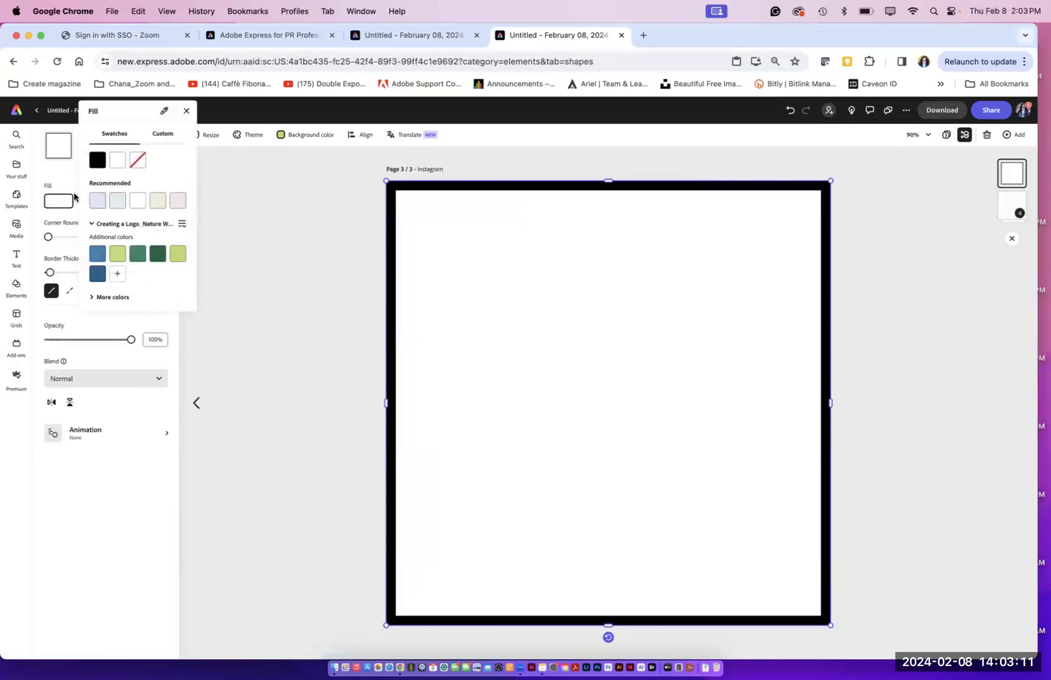
{"action": "left_click", "coordinate": [137, 162]}
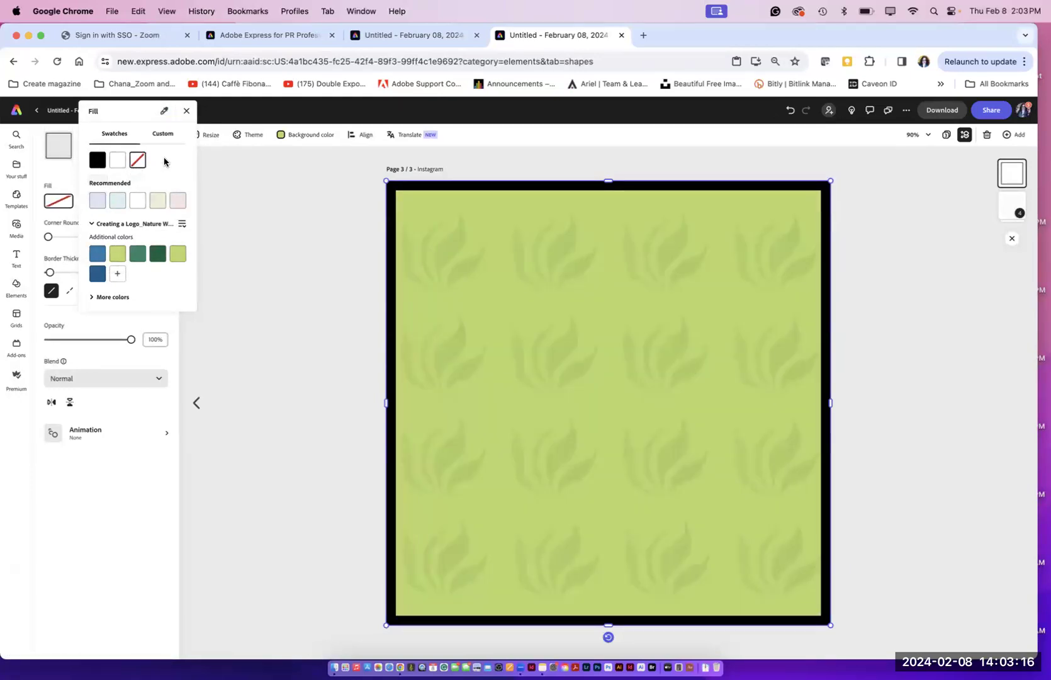
{"action": "left_click", "coordinate": [65, 184]}
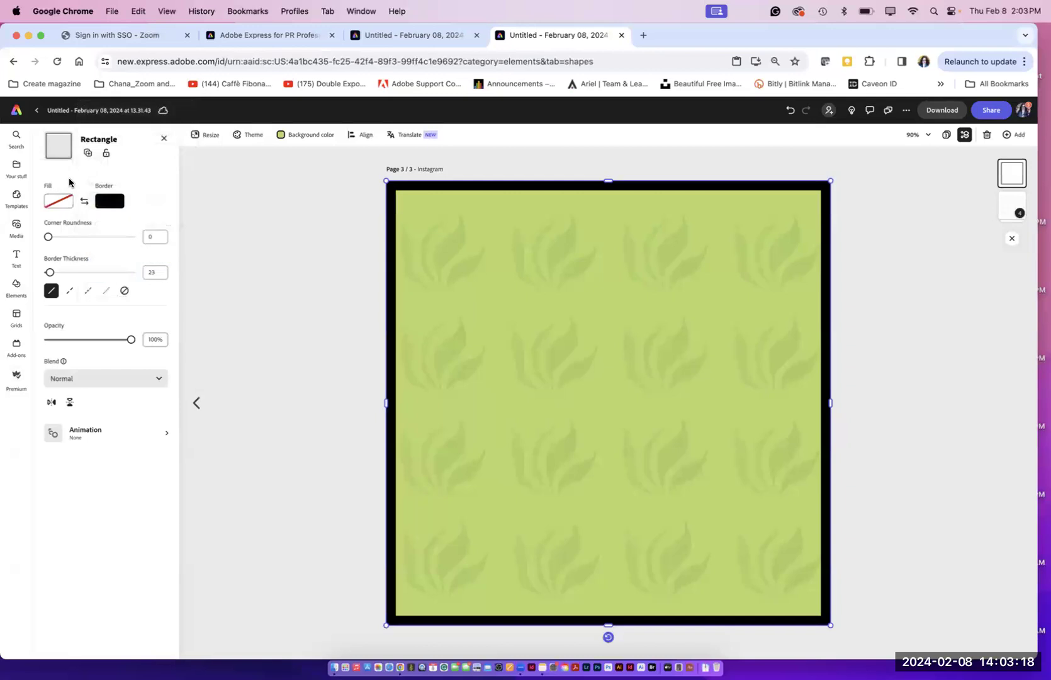
{"action": "left_click", "coordinate": [108, 201]}
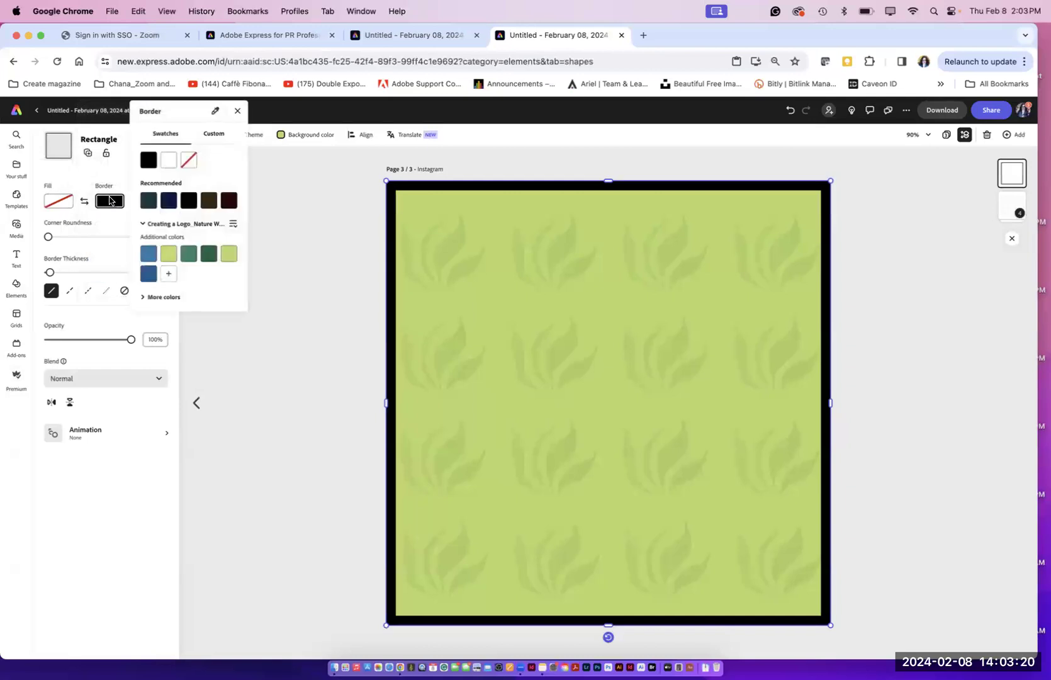
{"action": "left_click", "coordinate": [209, 254]}
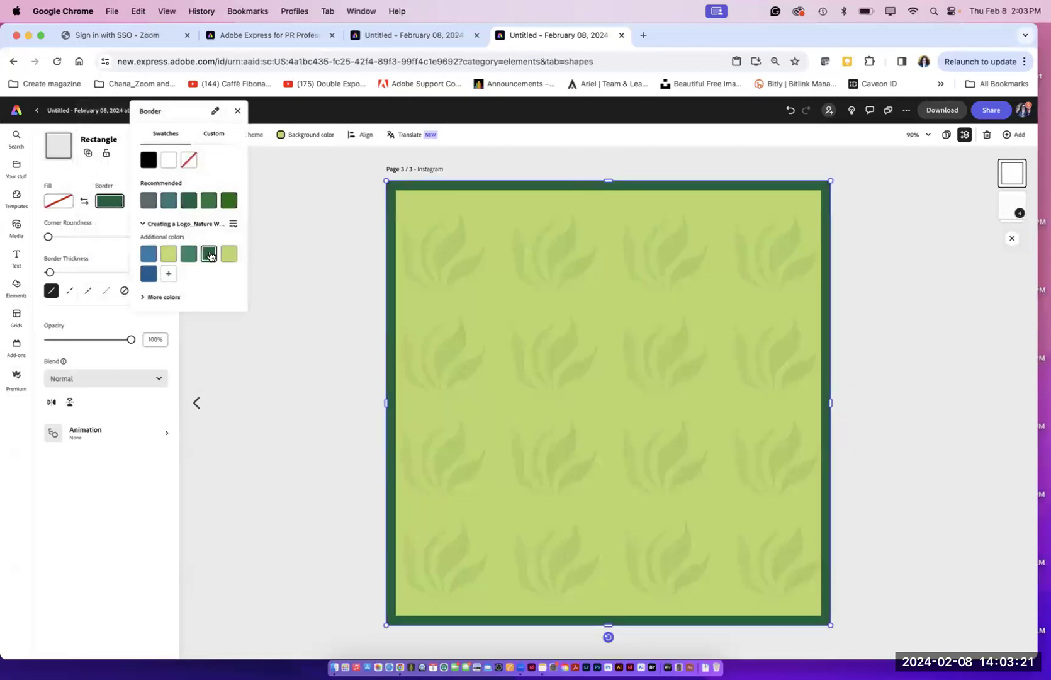
{"action": "left_click", "coordinate": [315, 260]}
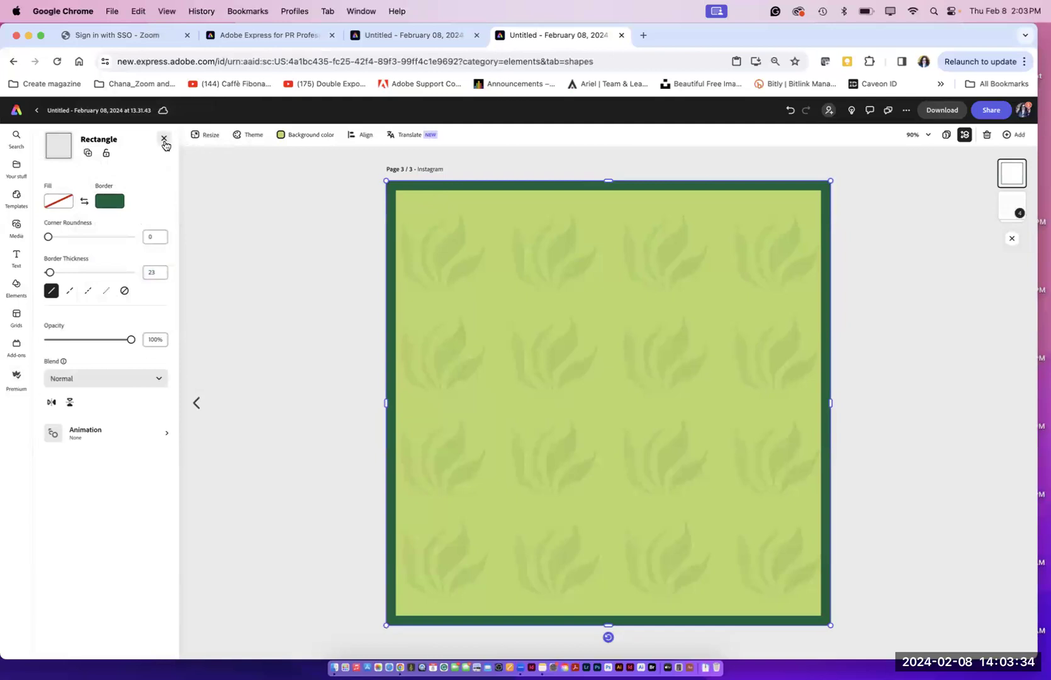
Step: Lock the green border frame in place on the page
{"action": "left_click", "coordinate": [164, 140]}
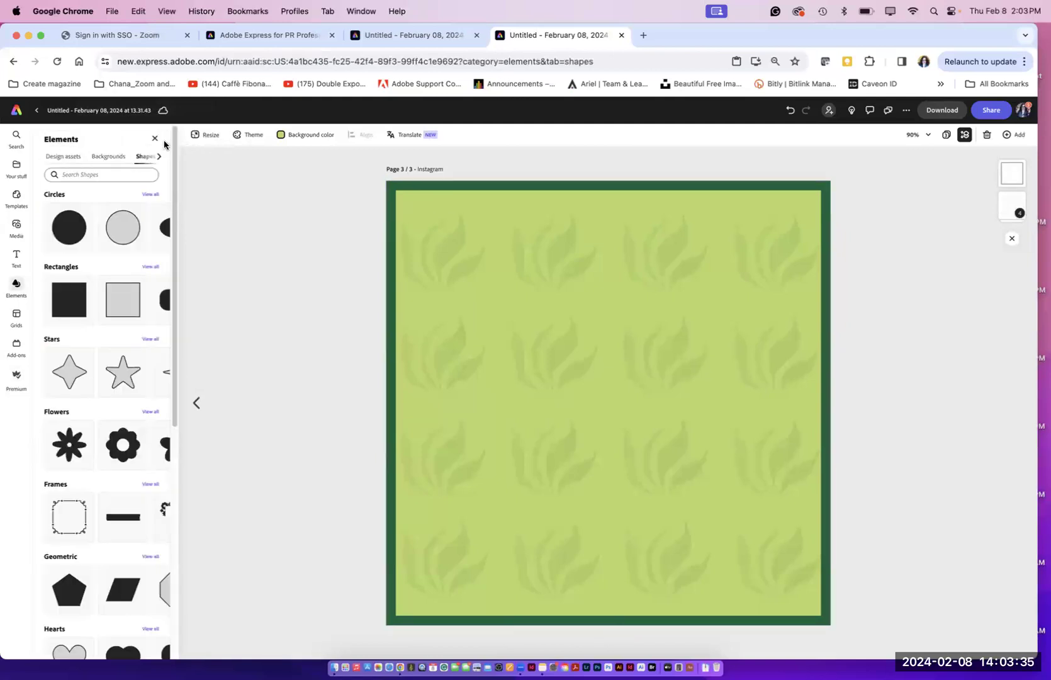
{"action": "left_click", "coordinate": [423, 194]}
{"action": "left_click", "coordinate": [106, 153]}
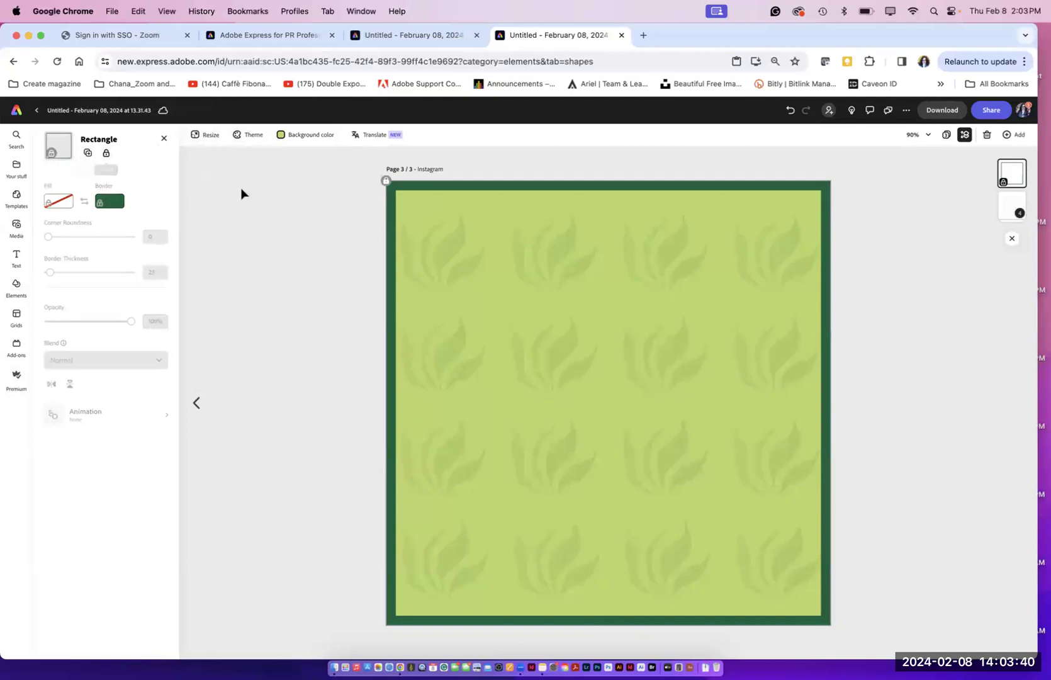
{"action": "left_click", "coordinate": [267, 207]}
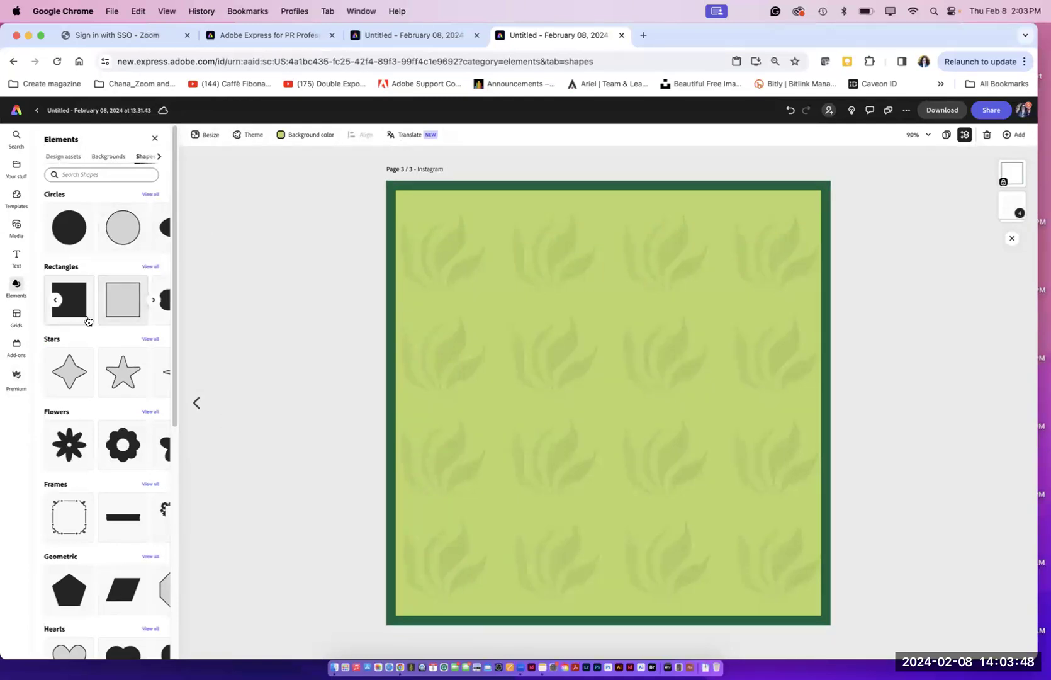
Step: Place the round Herbs Nature Water Products logo, Artwork 5 from the library, at the center of the page
{"action": "left_click", "coordinate": [19, 171]}
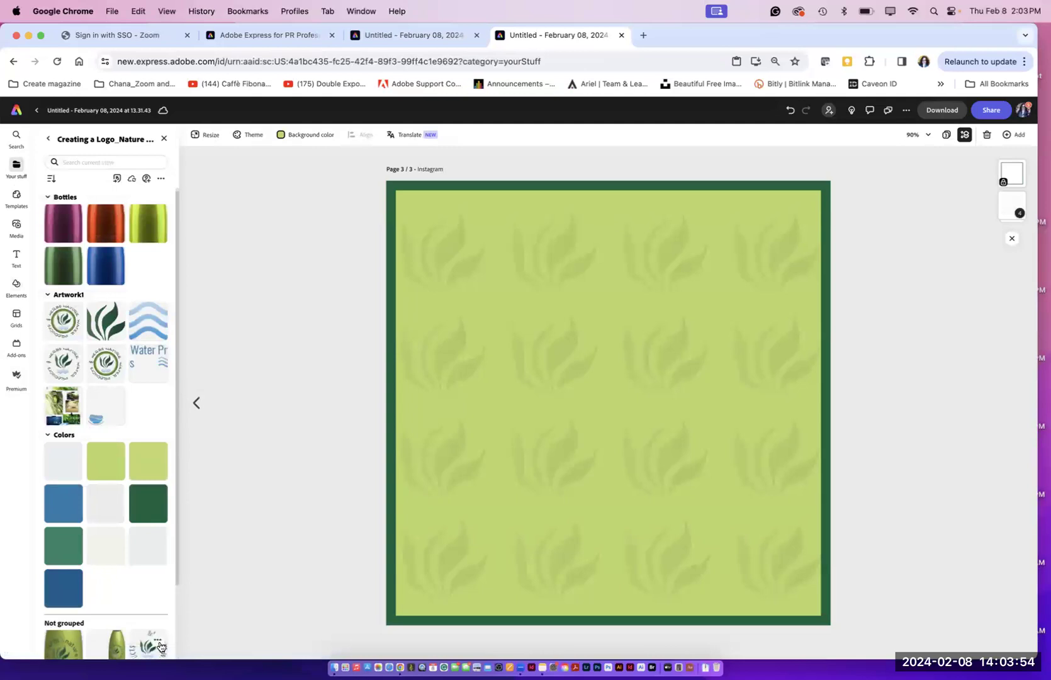
{"action": "left_click_drag", "start_coordinate": [105, 364], "coordinate": [590, 374]}
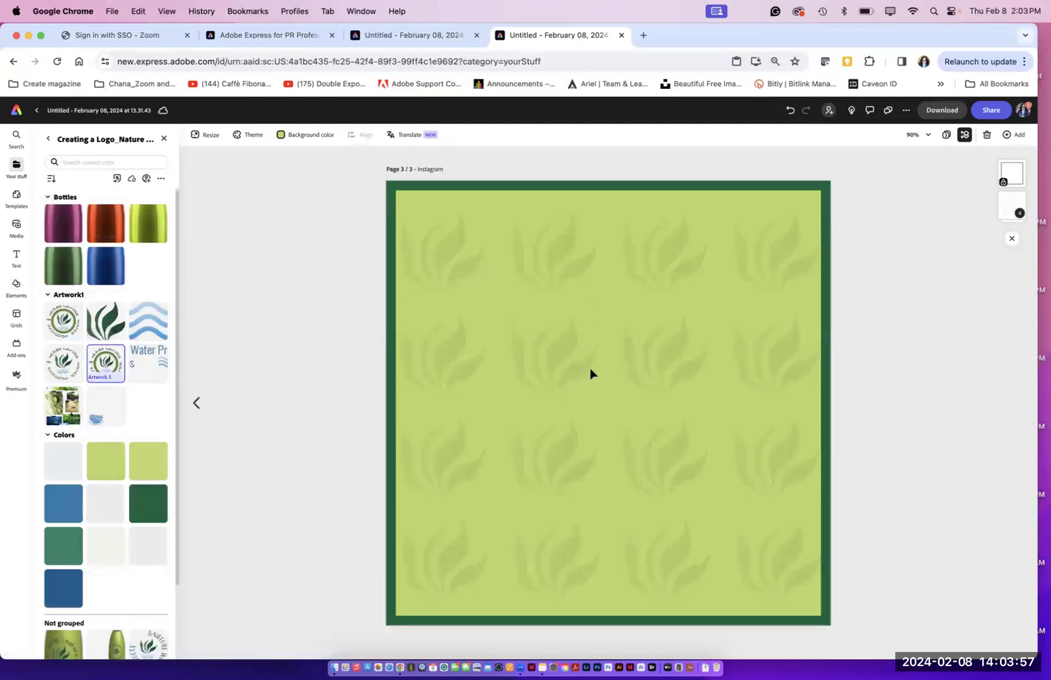
{"action": "left_click", "coordinate": [549, 359]}
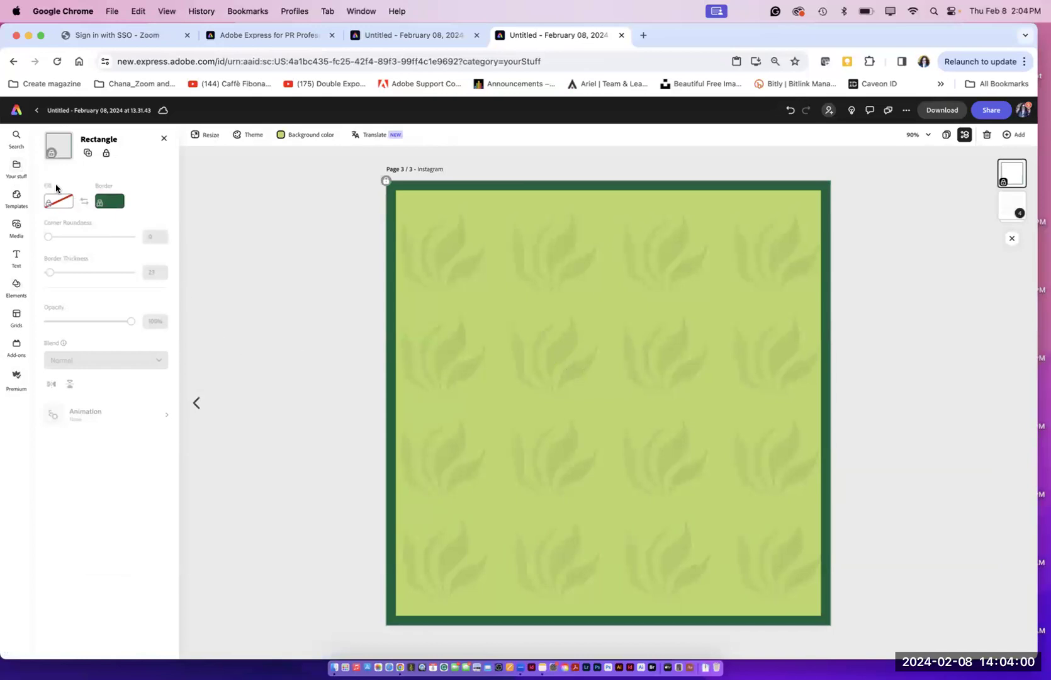
{"action": "left_click", "coordinate": [16, 166]}
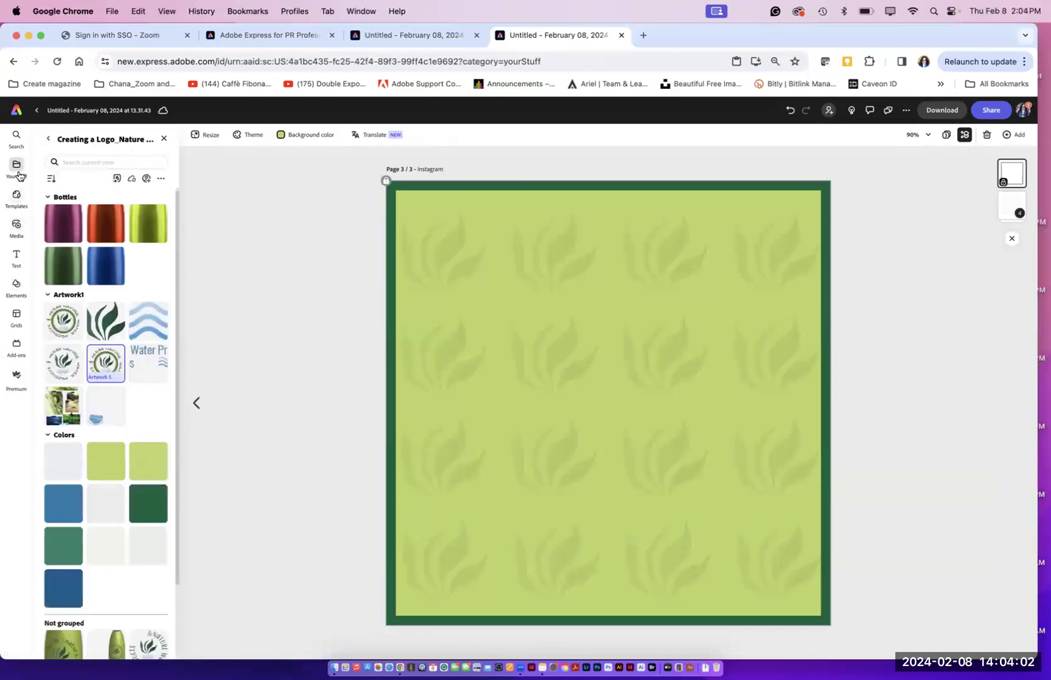
{"action": "left_click", "coordinate": [105, 362]}
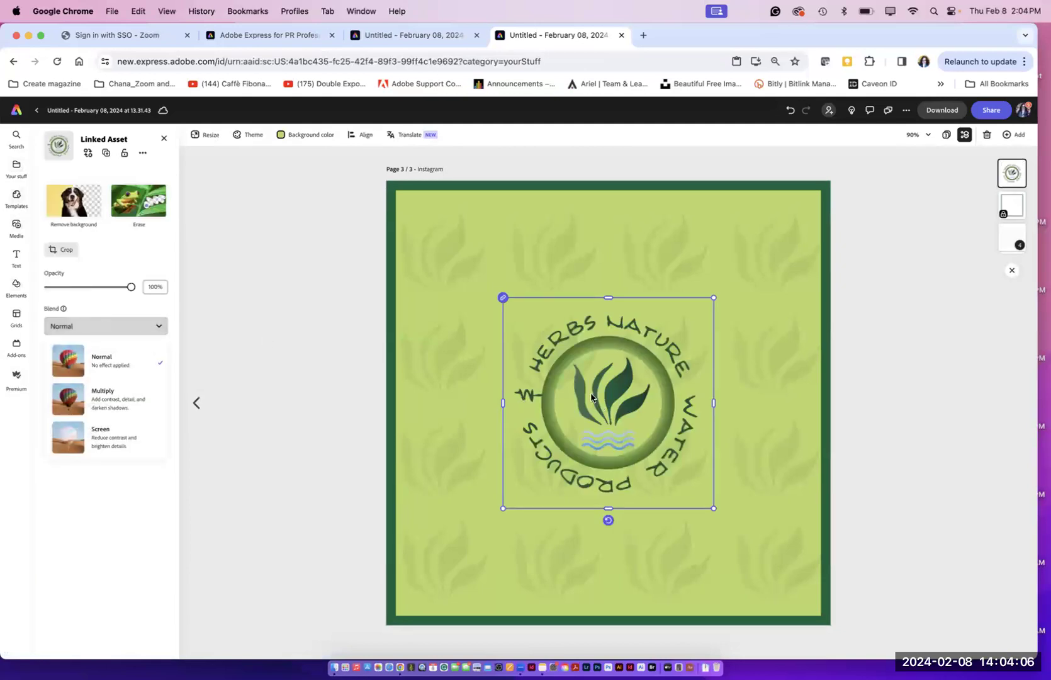
{"action": "left_click", "coordinate": [593, 372]}
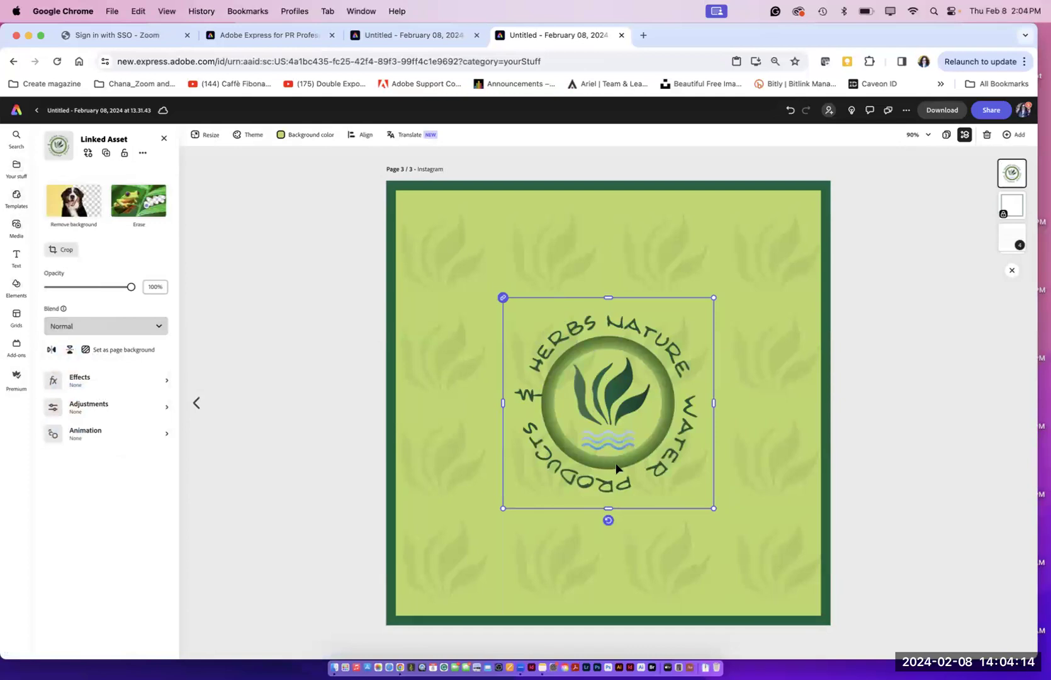
Step: Add the blue waves graphic, Artwork 3, from the logo library to the Instagram page
{"action": "left_click", "coordinate": [280, 452]}
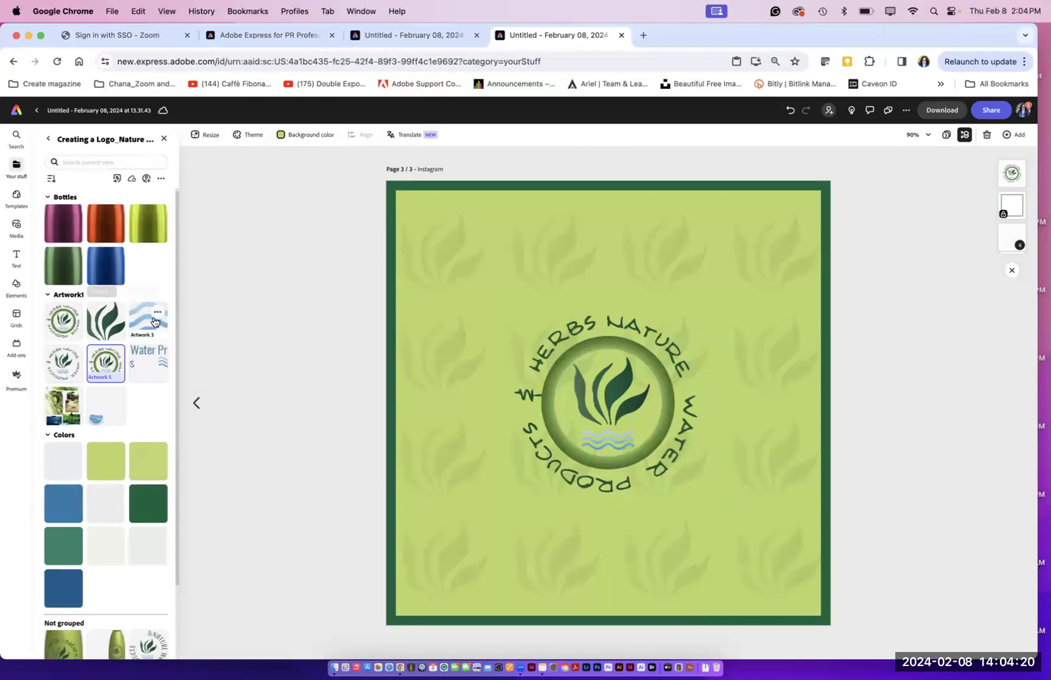
{"action": "left_click_drag", "start_coordinate": [156, 325], "coordinate": [611, 542]}
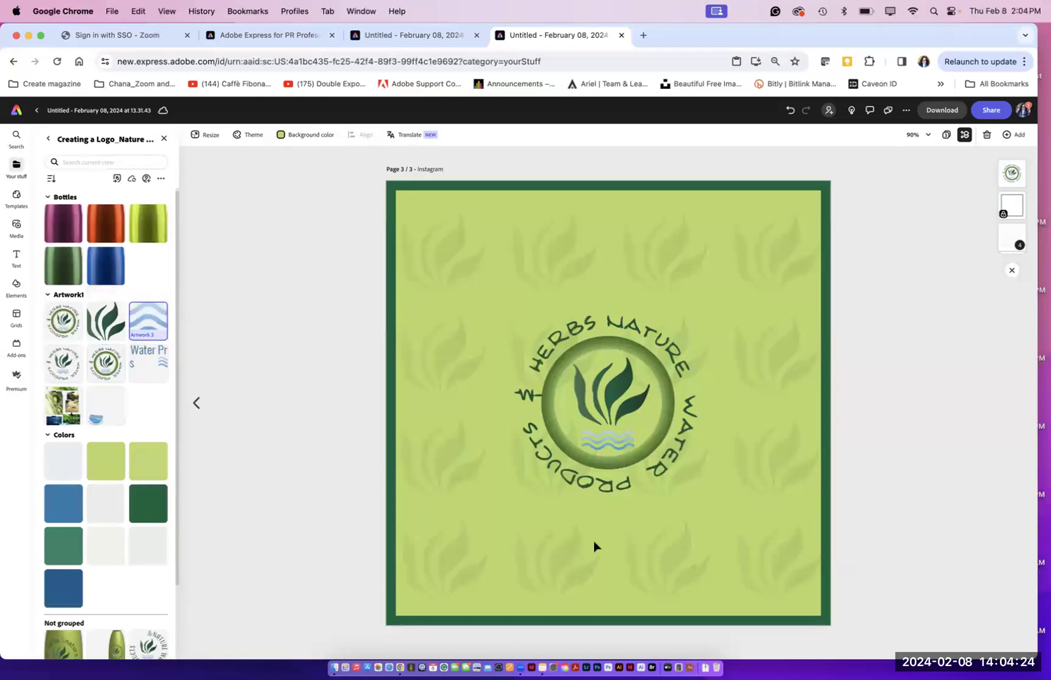
{"action": "left_click", "coordinate": [594, 541]}
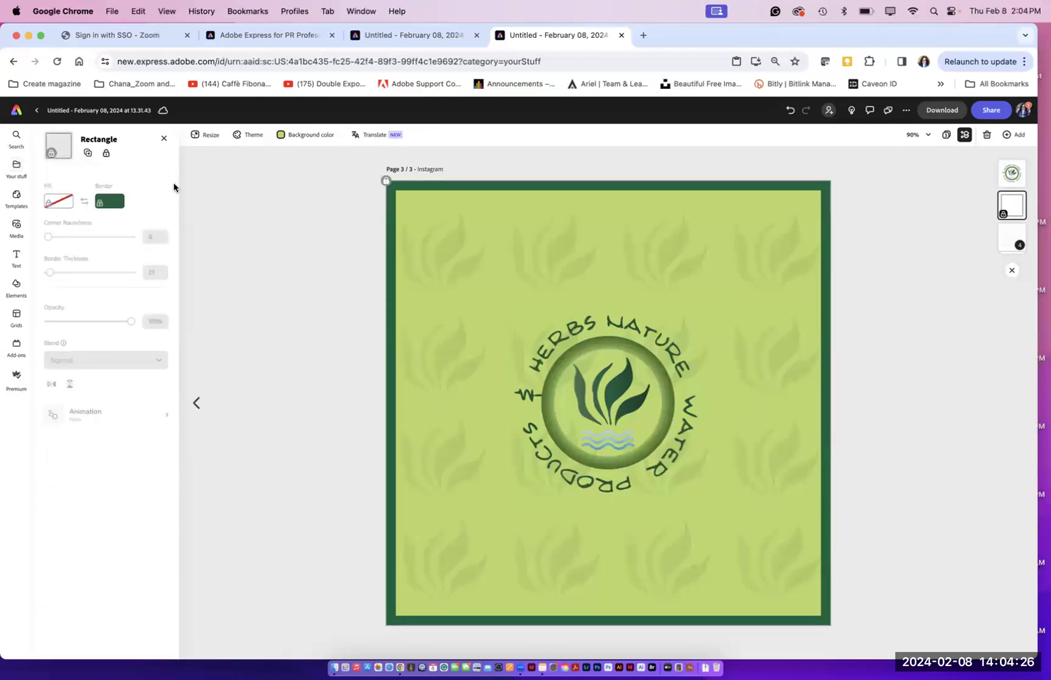
{"action": "left_click", "coordinate": [16, 167]}
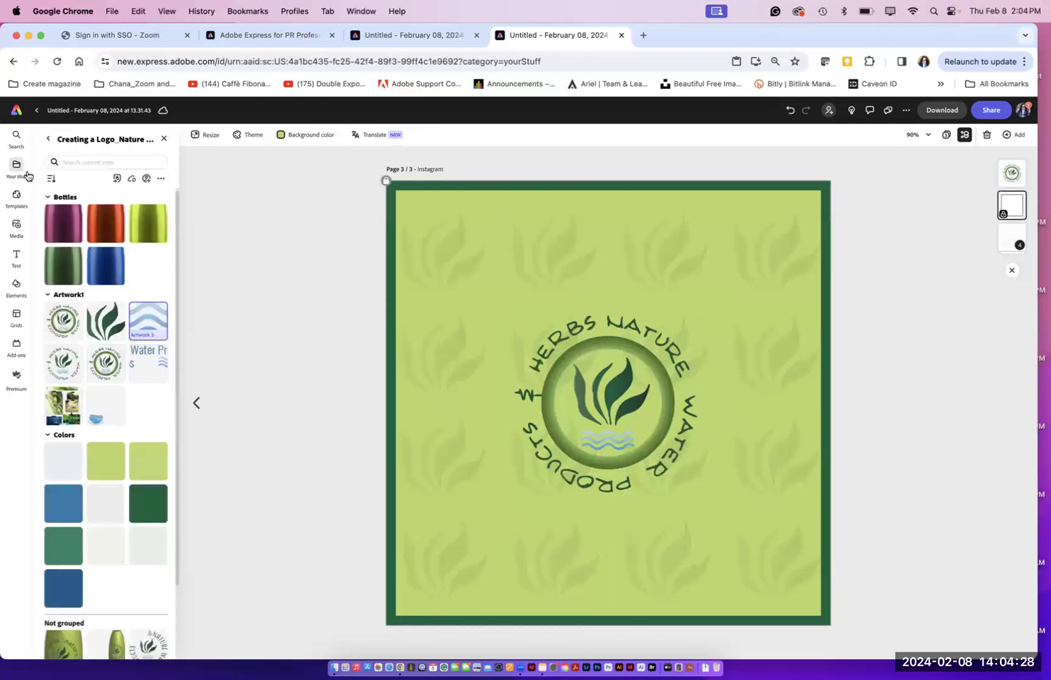
{"action": "left_click", "coordinate": [142, 315]}
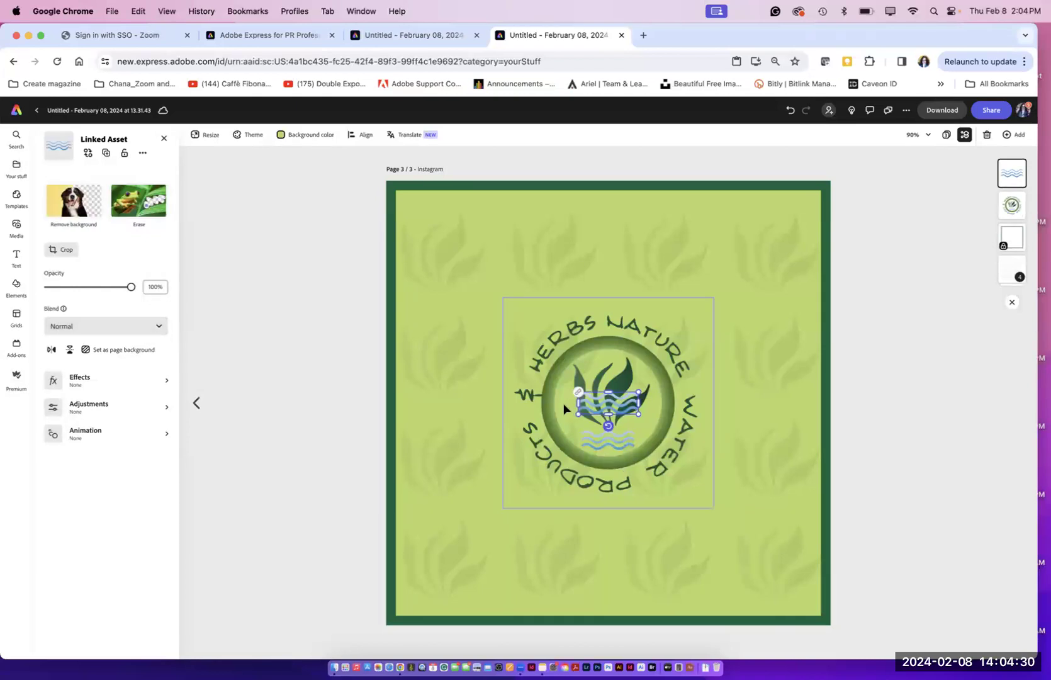
Step: Enlarge the waves below the logo and duplicate them to form a row of three across the page
{"action": "left_click_drag", "start_coordinate": [591, 410], "coordinate": [495, 528]}
{"action": "left_click_drag", "start_coordinate": [565, 563], "coordinate": [592, 559]}
{"action": "left_click_drag", "start_coordinate": [603, 564], "coordinate": [594, 274]}
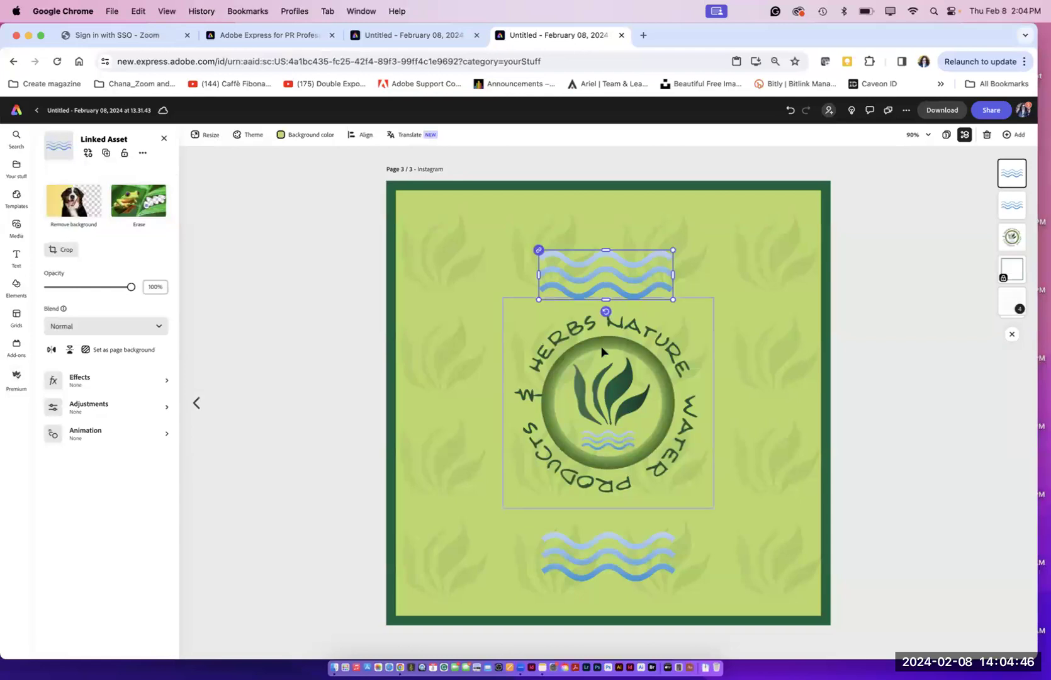
{"action": "left_click_drag", "start_coordinate": [592, 282], "coordinate": [749, 548]}
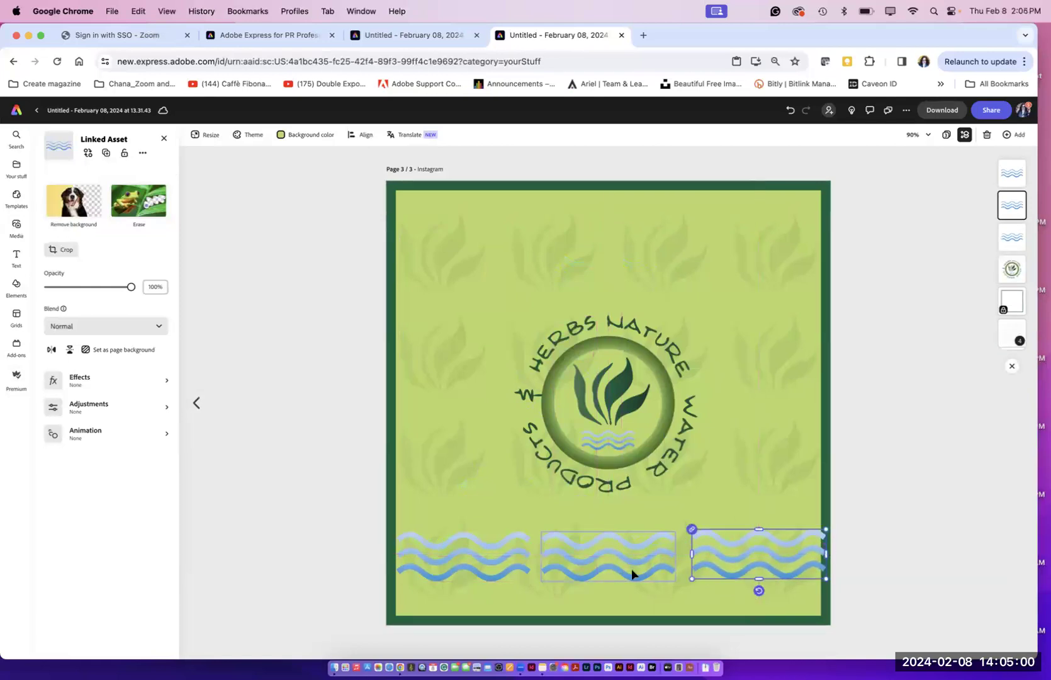
Step: Align the three wave graphics by their middles and distribute them horizontally
{"action": "left_click", "coordinate": [628, 569], "text": "shift"}
{"action": "left_click", "coordinate": [512, 569], "text": "shift"}
{"action": "left_click", "coordinate": [362, 136]}
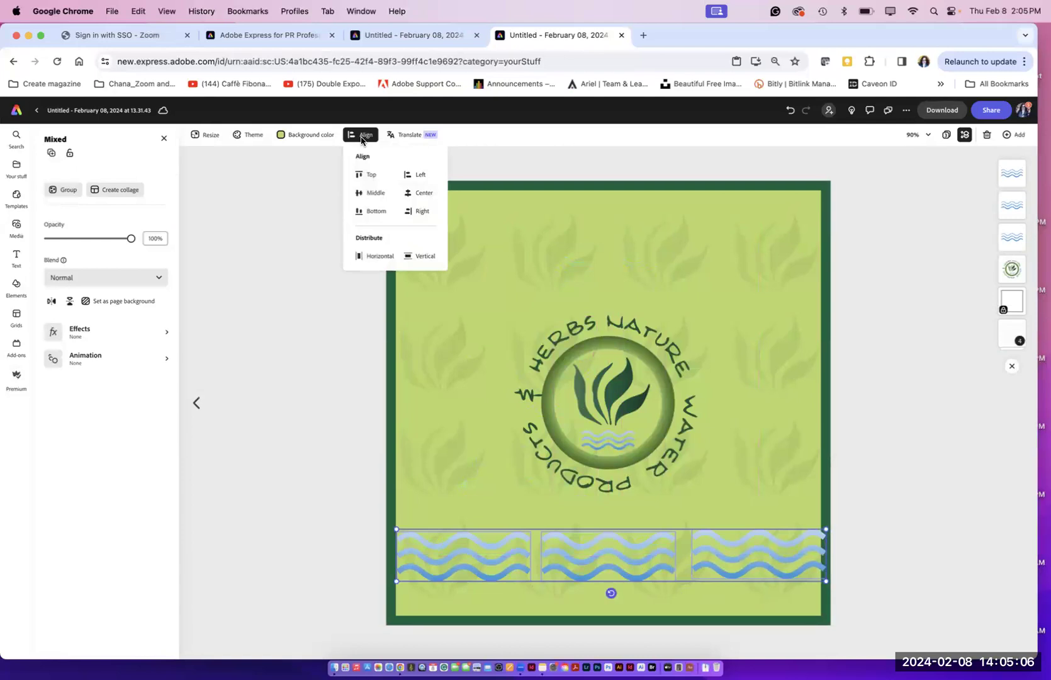
{"action": "left_click", "coordinate": [373, 193]}
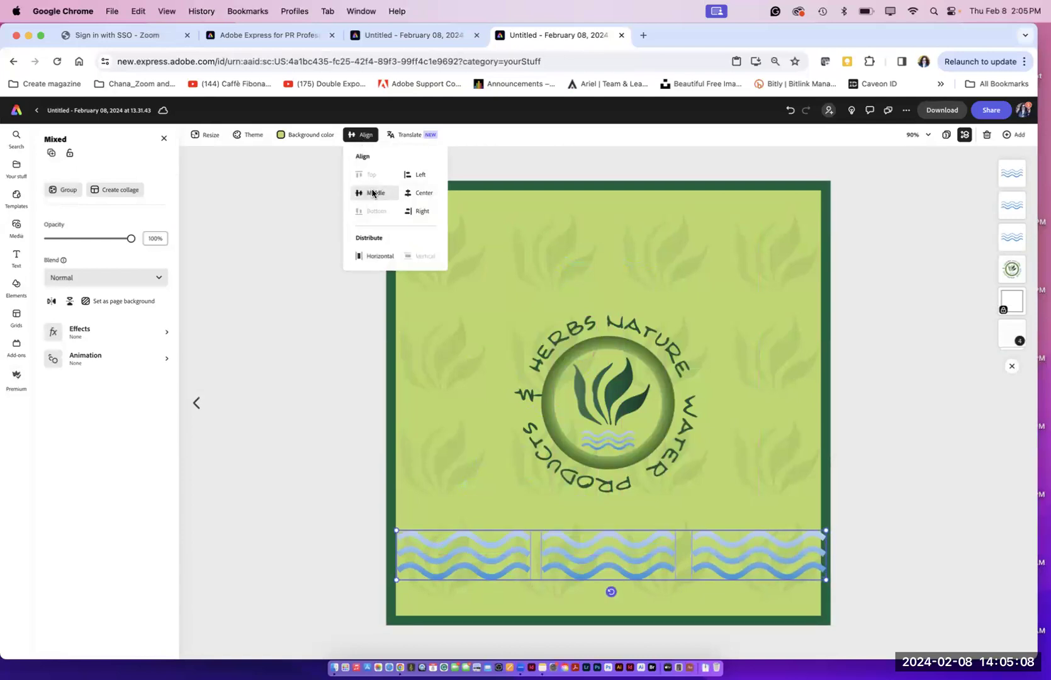
{"action": "left_click", "coordinate": [379, 256]}
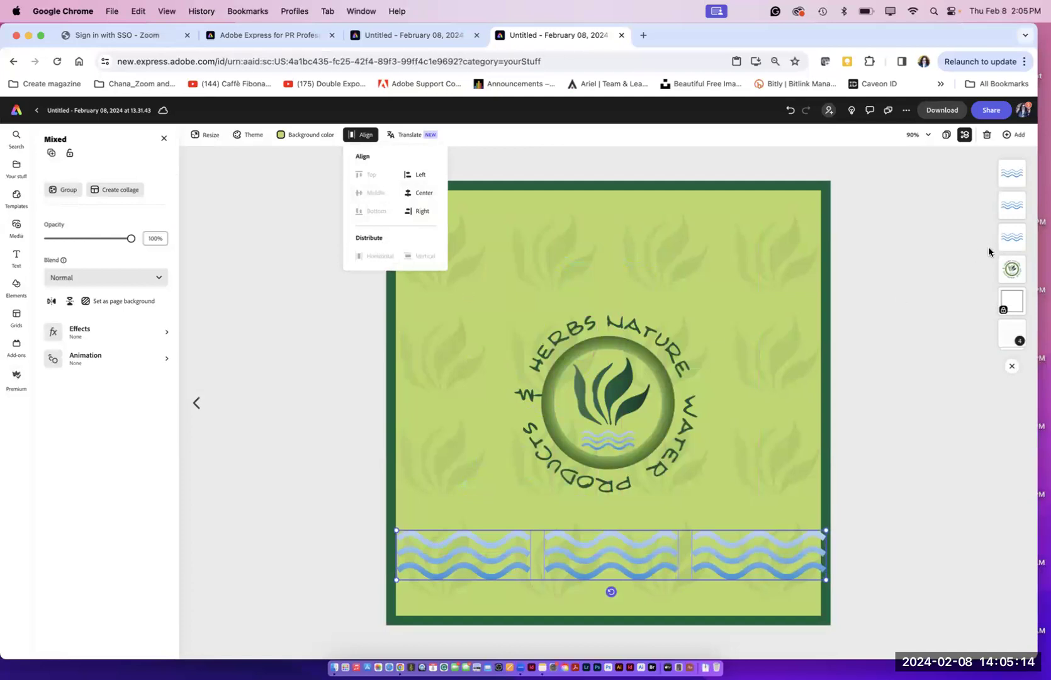
Step: Group the three waves and move the group beneath the green border frame in the layer order
{"action": "key", "text": "super+g"}
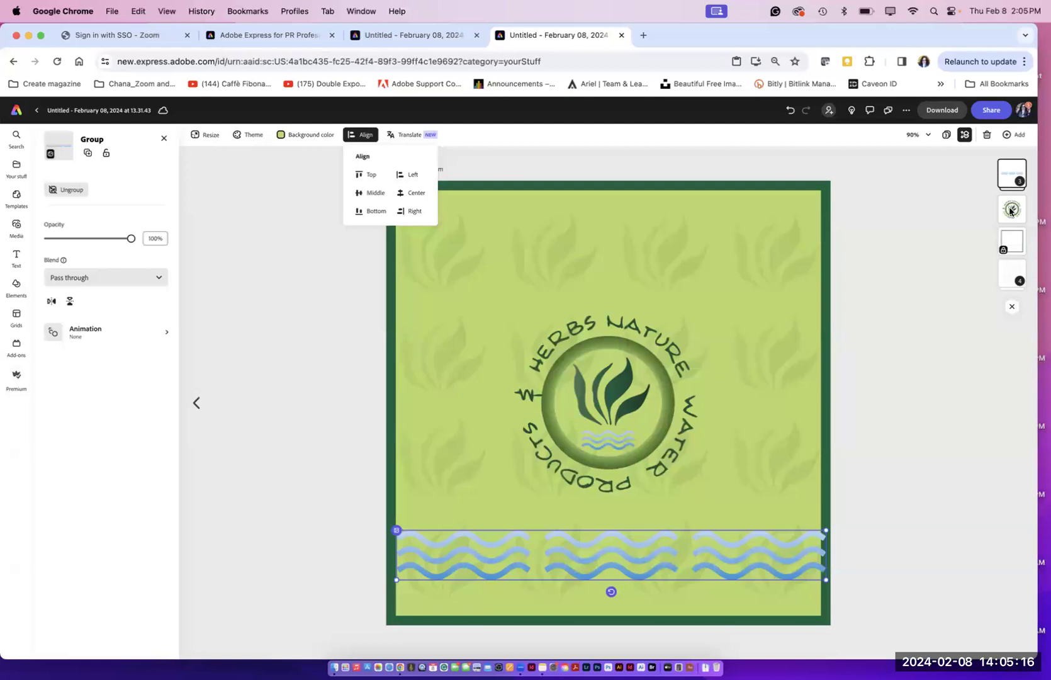
{"action": "left_click_drag", "start_coordinate": [1013, 175], "coordinate": [1006, 256]}
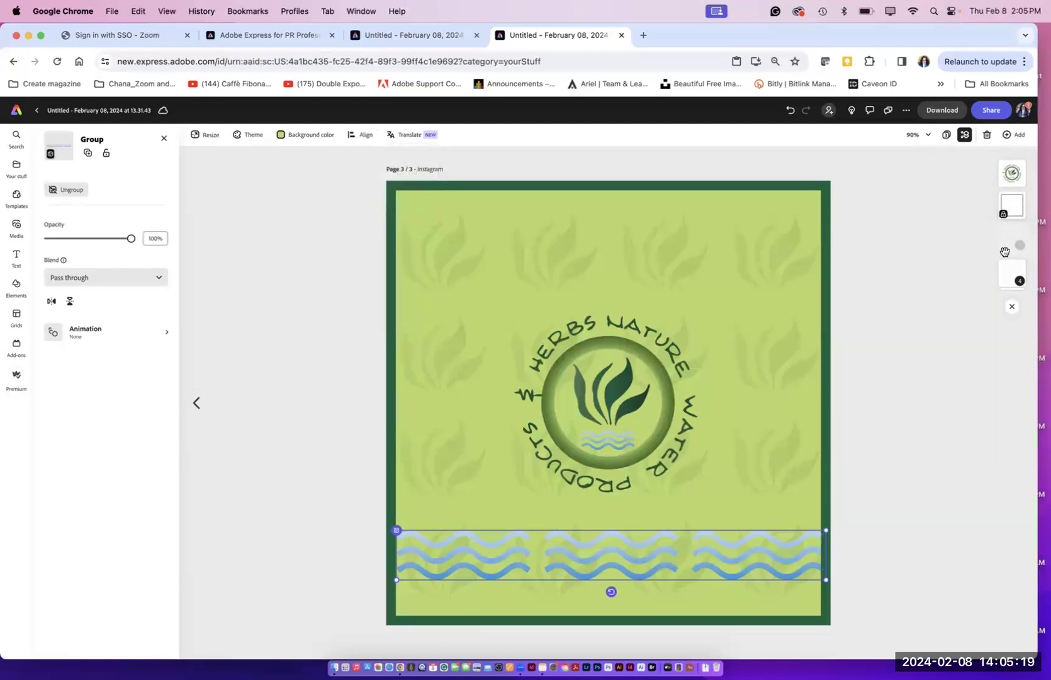
{"action": "left_click", "coordinate": [931, 313]}
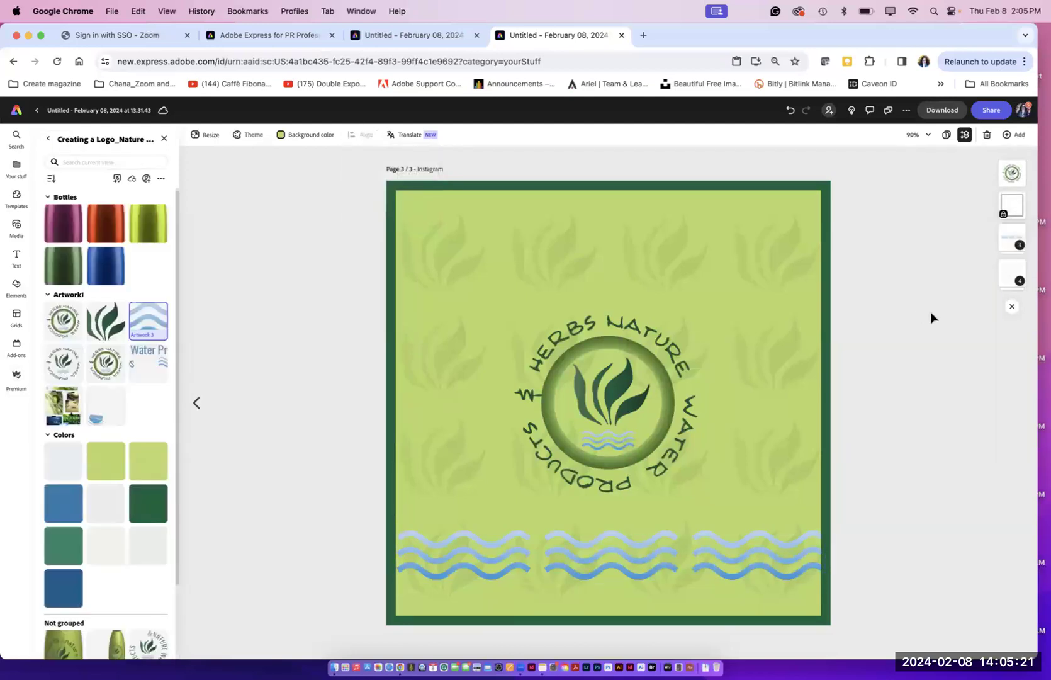
Step: Enlarge the wave group slightly so its left end tucks under the green frame
{"action": "left_click", "coordinate": [512, 570]}
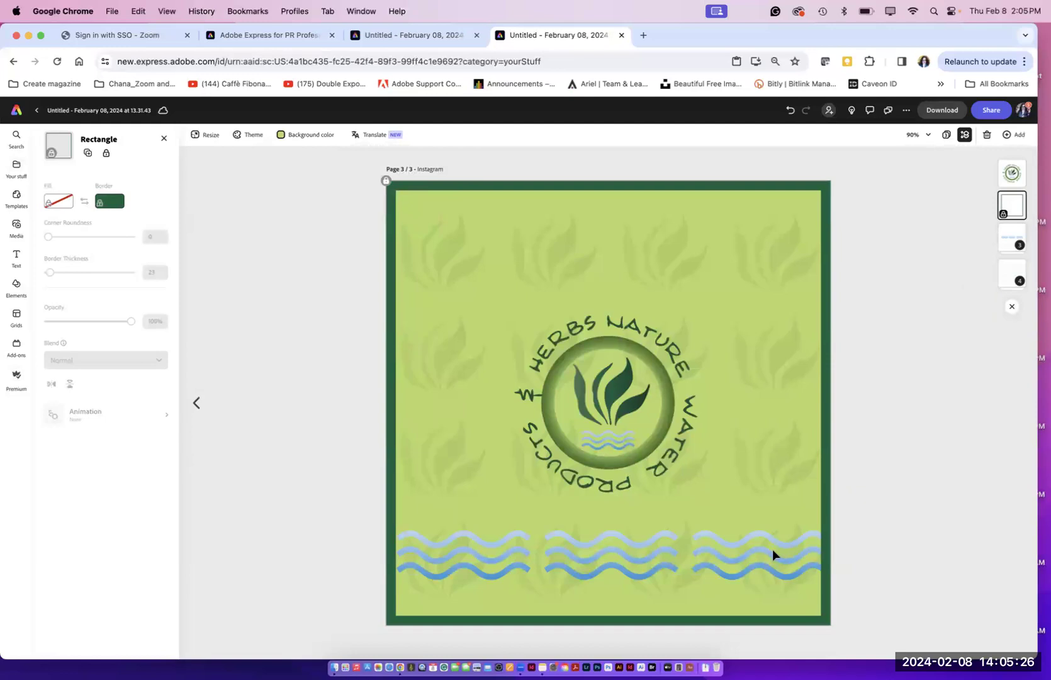
{"action": "left_click", "coordinate": [1009, 243]}
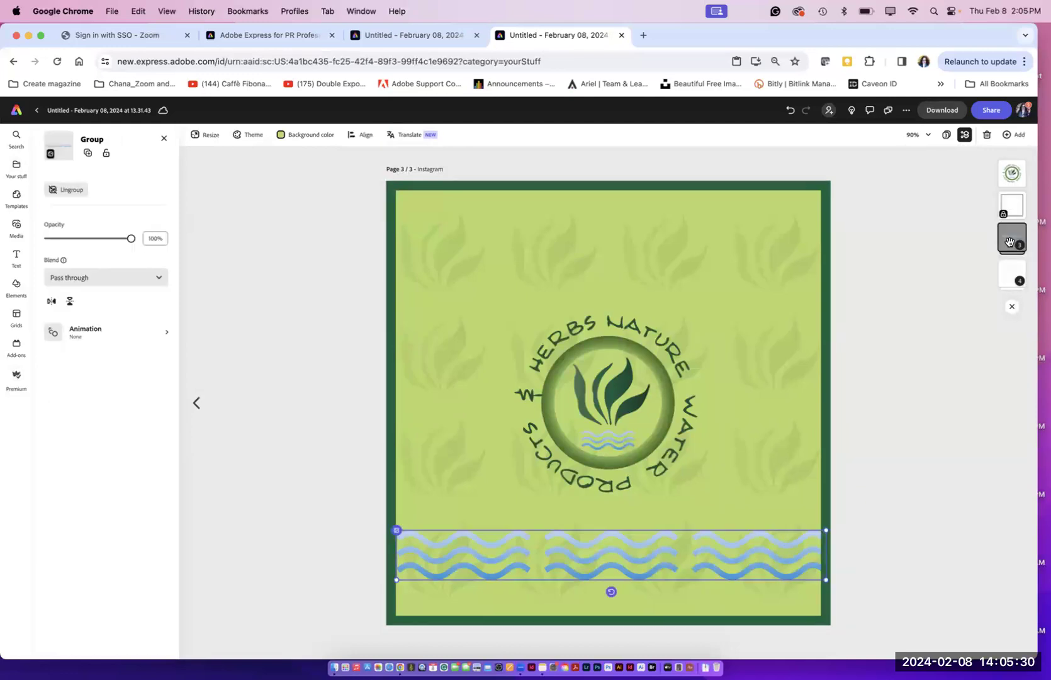
{"action": "left_click_drag", "start_coordinate": [395, 579], "coordinate": [391, 579]}
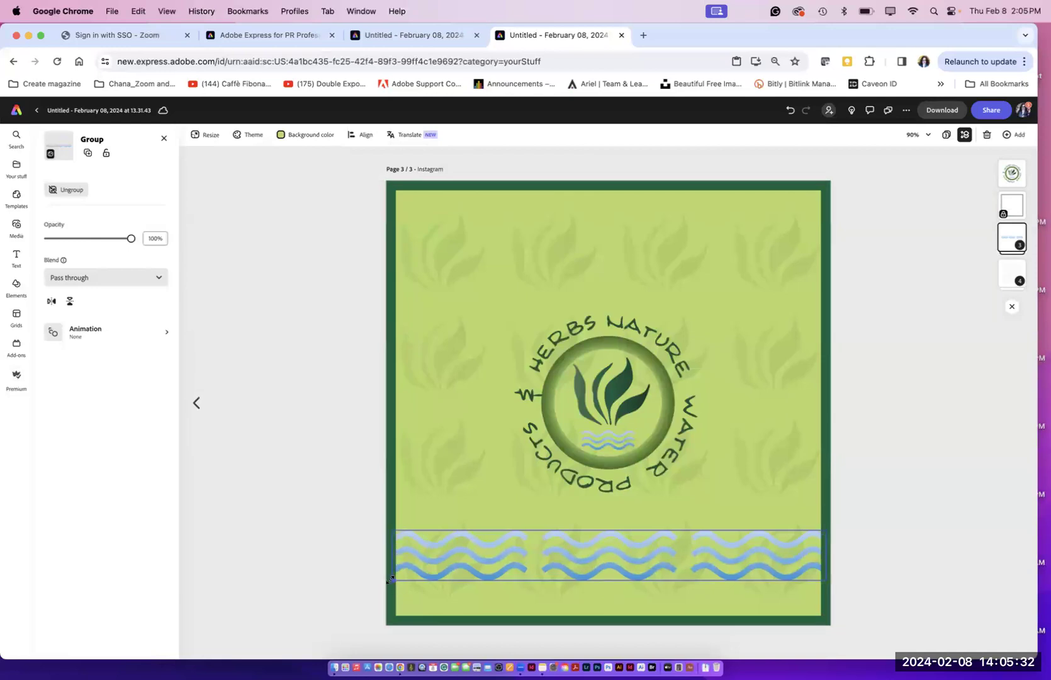
{"action": "left_click", "coordinate": [312, 553]}
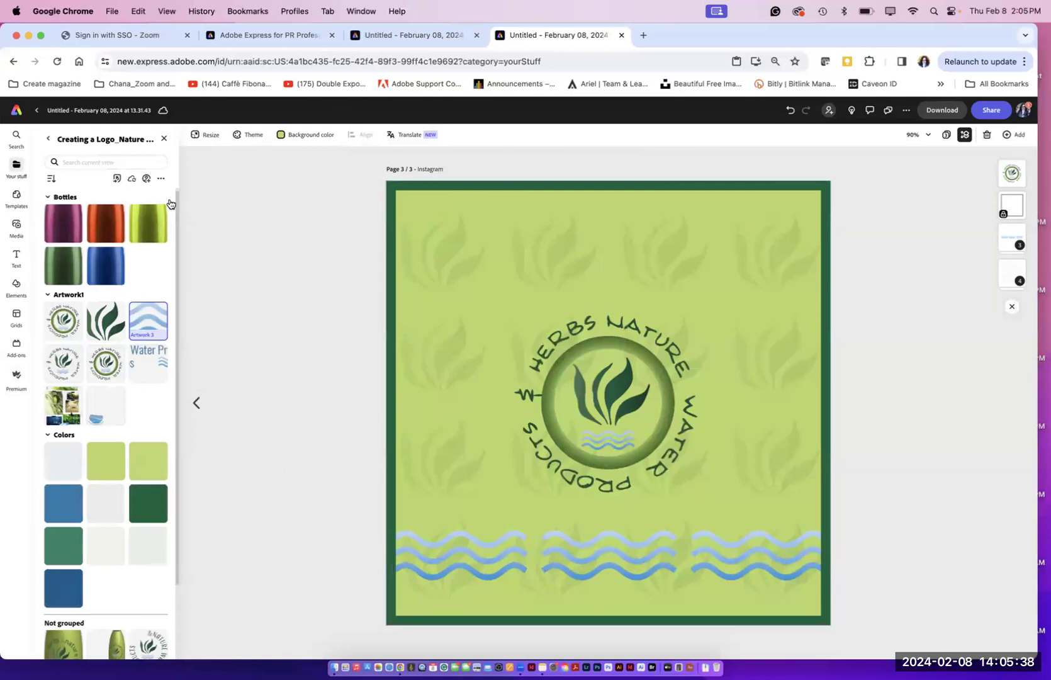
Step: Add the text "GRAND OPENING" in the Discourse Middle Heavy font
{"action": "left_click", "coordinate": [17, 257]}
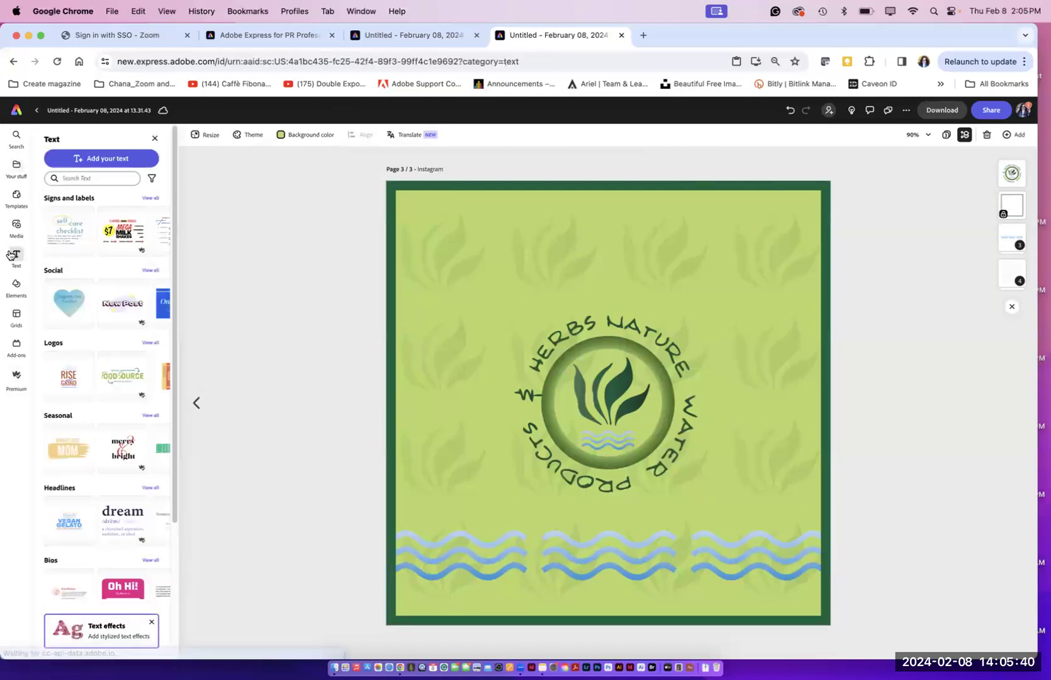
{"action": "left_click", "coordinate": [107, 158]}
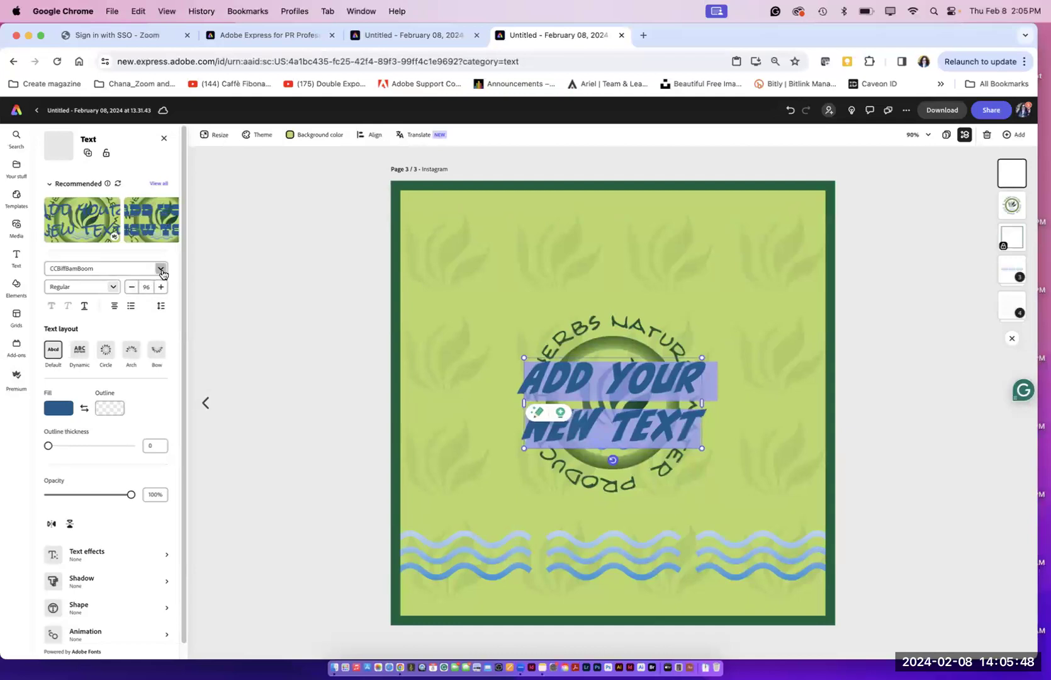
{"action": "left_click", "coordinate": [142, 228]}
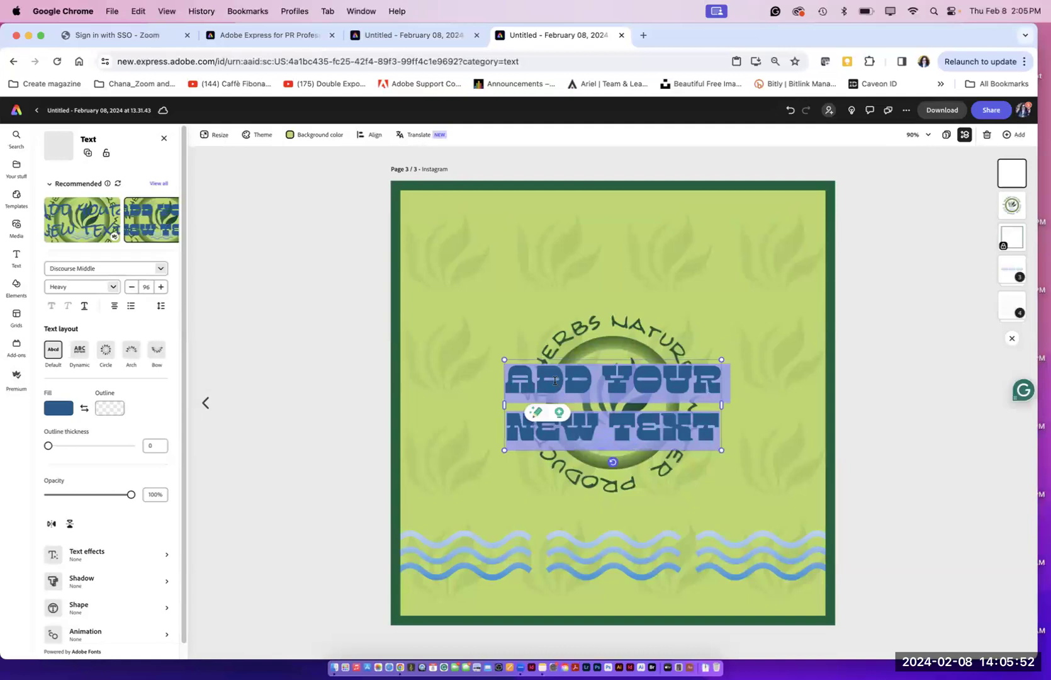
{"action": "type", "text": "GRAND OPENIN"}
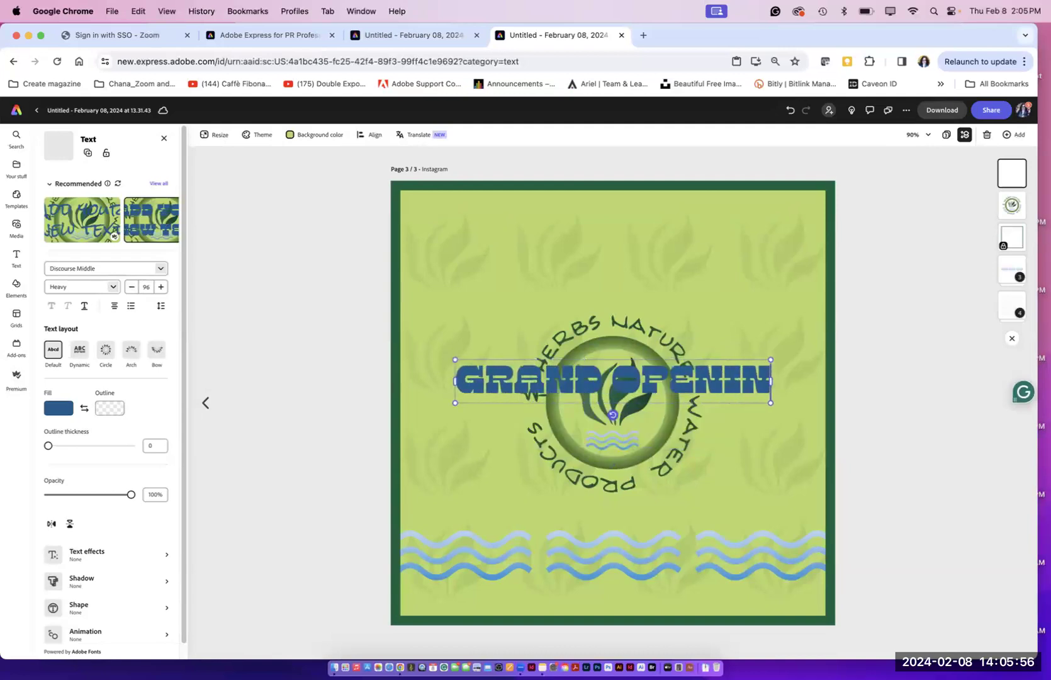
{"action": "type", "text": "G"}
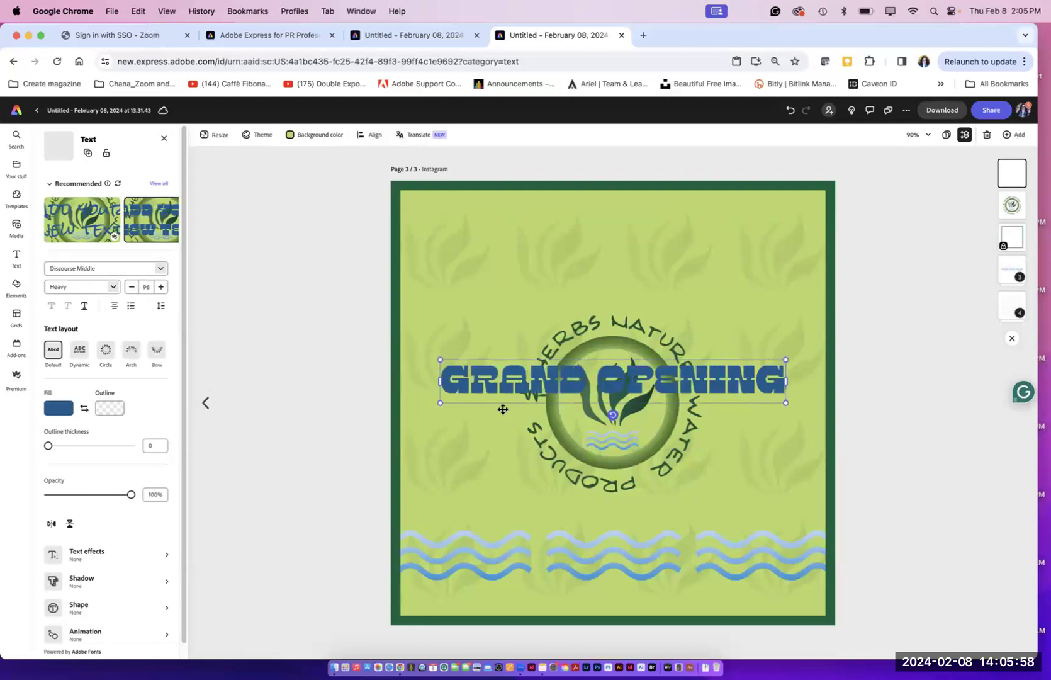
Step: Move the GRAND OPENING heading above the logo and enlarge it to size 112, nearly spanning the frame
{"action": "left_click_drag", "start_coordinate": [491, 357], "coordinate": [494, 230]}
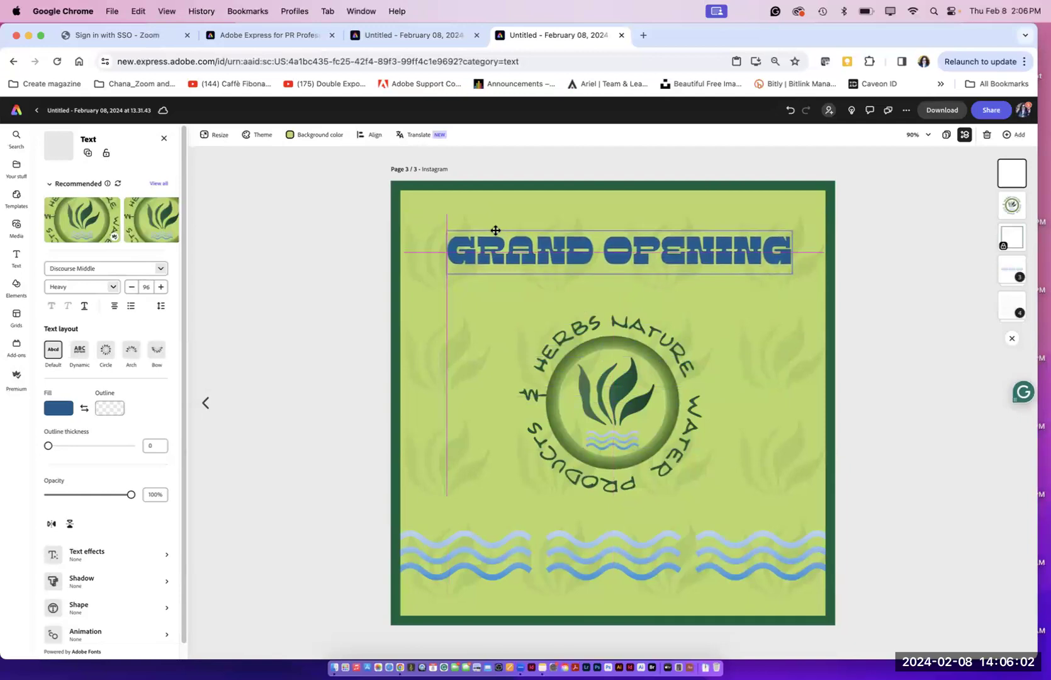
{"action": "left_click_drag", "start_coordinate": [447, 273], "coordinate": [410, 278]}
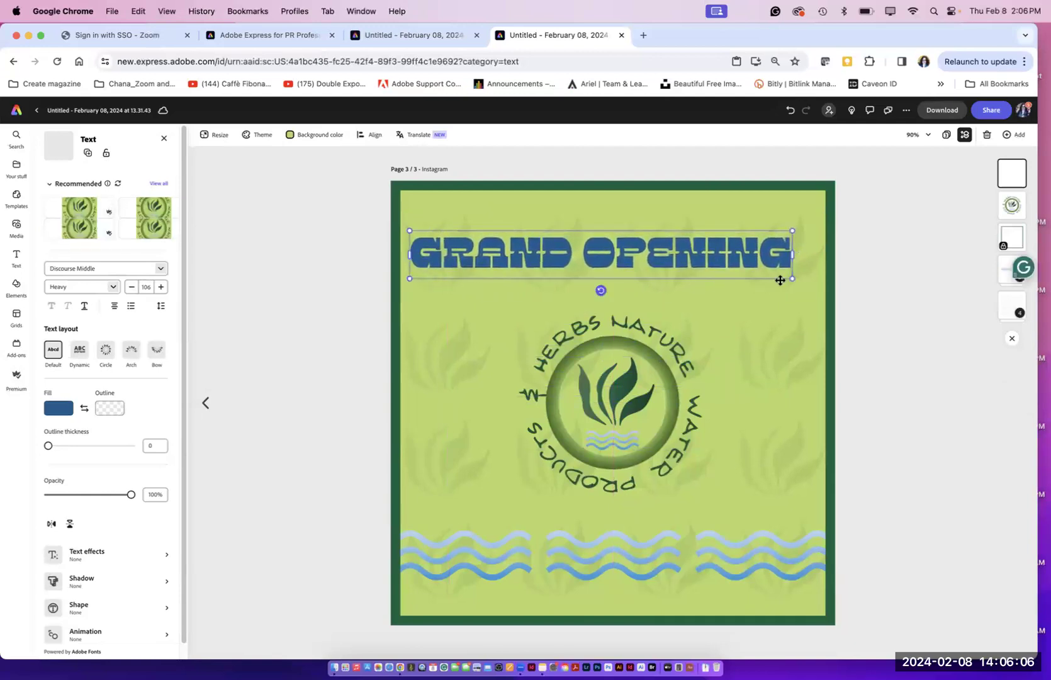
{"action": "left_click_drag", "start_coordinate": [792, 277], "coordinate": [815, 281]}
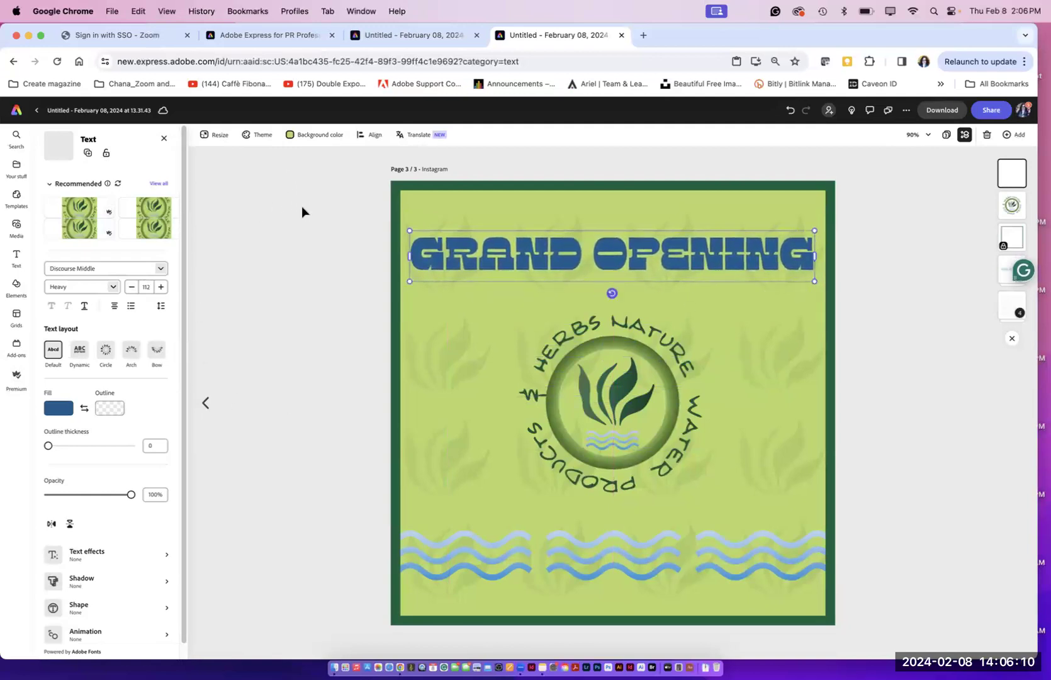
Step: Change the heading's fill to the dark green of the frame
{"action": "left_click", "coordinate": [53, 413]}
{"action": "left_click", "coordinate": [152, 457]}
{"action": "left_click", "coordinate": [290, 350]}
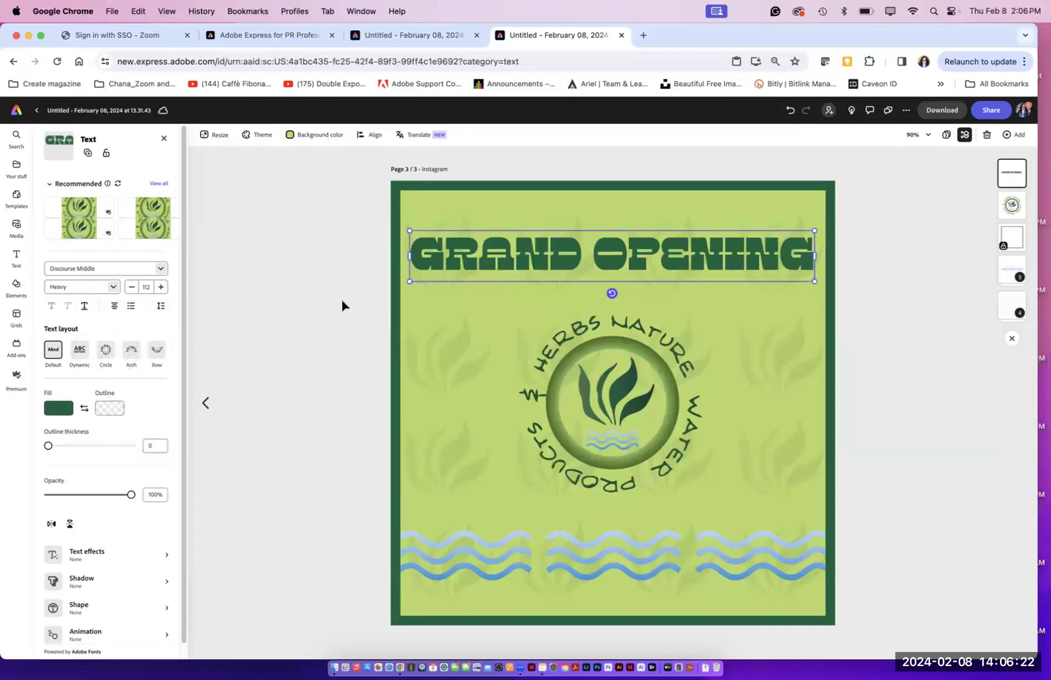
Step: Apply the Grow in-animation to the GRAND OPENING heading and preview the page's playback
{"action": "left_click", "coordinate": [510, 270]}
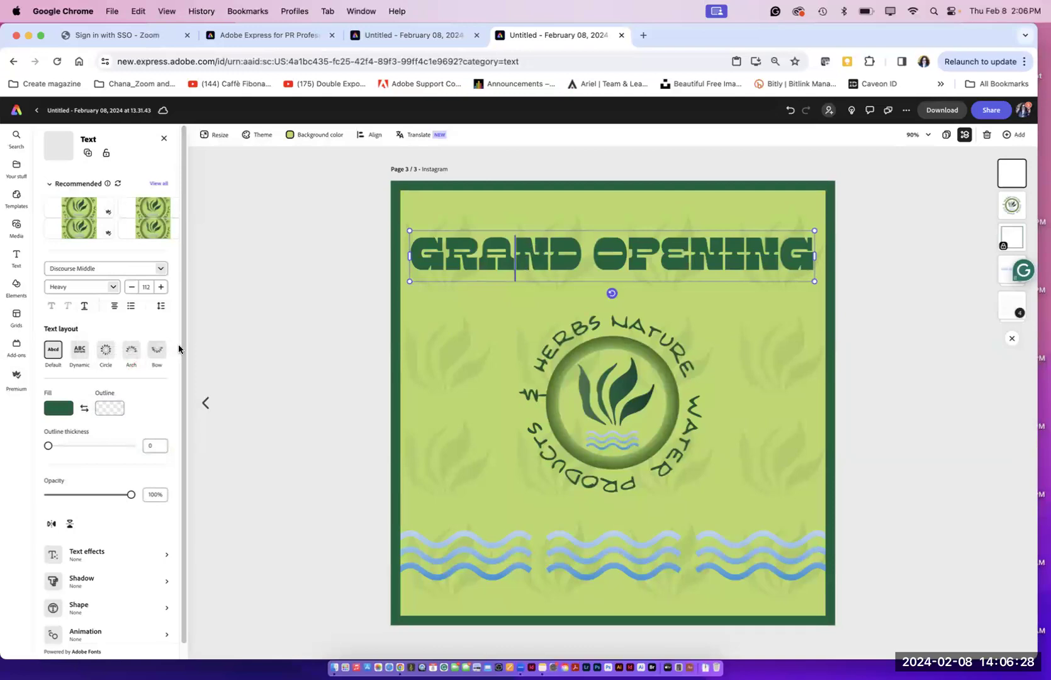
{"action": "left_click", "coordinate": [445, 264]}
{"action": "scroll", "coordinate": [185, 497], "scroll_direction": "down", "scroll_amount": 1}
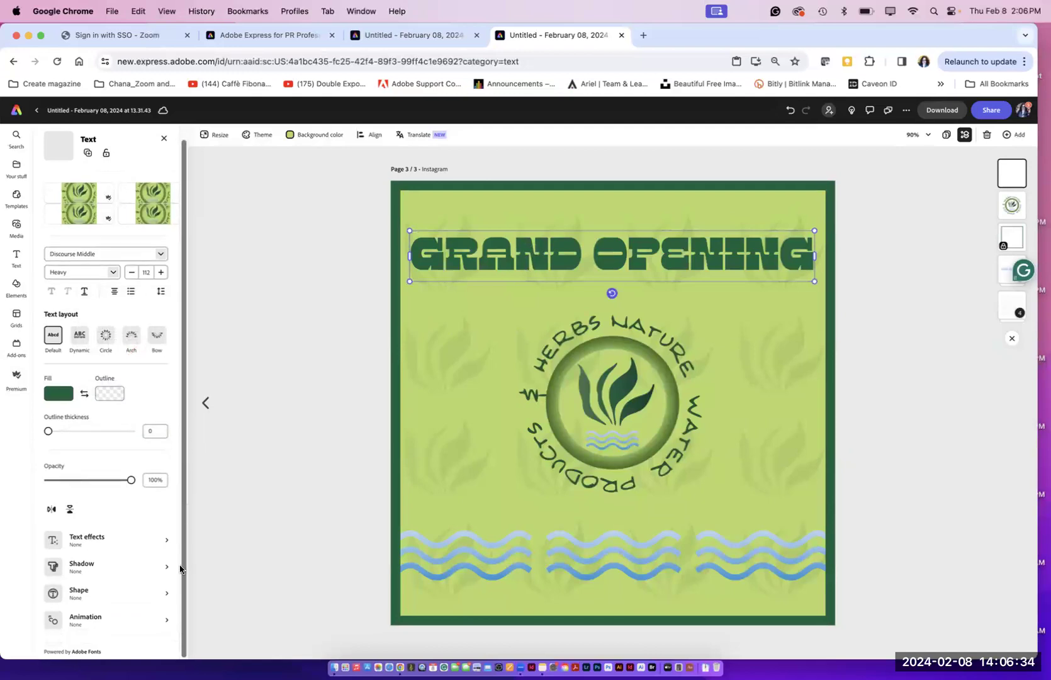
{"action": "left_click", "coordinate": [79, 620]}
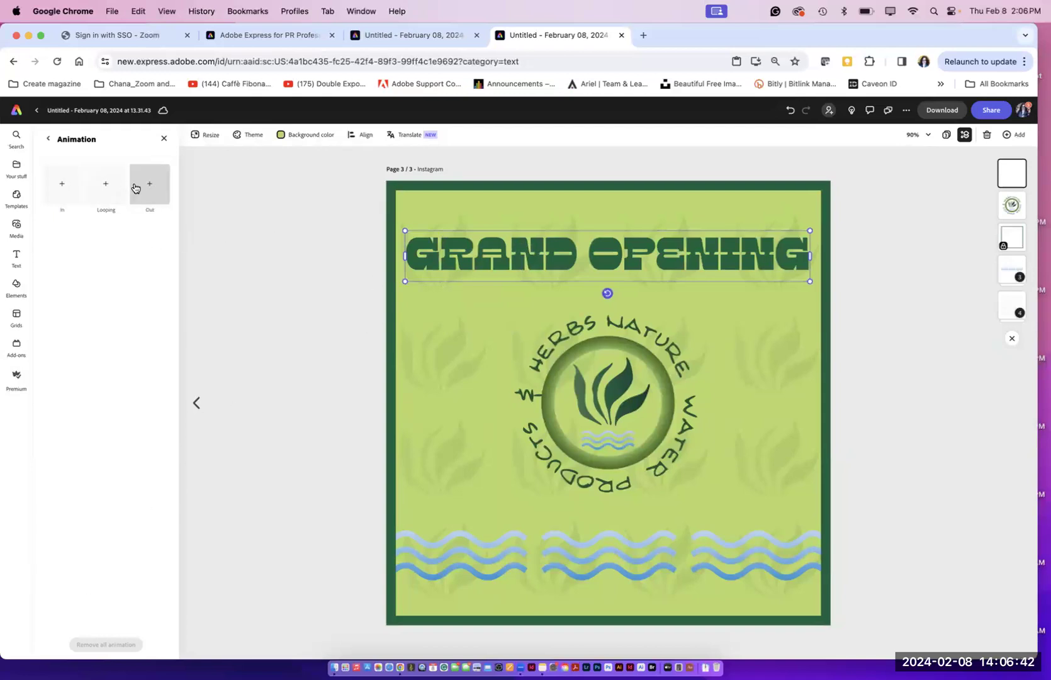
{"action": "left_click", "coordinate": [59, 180]}
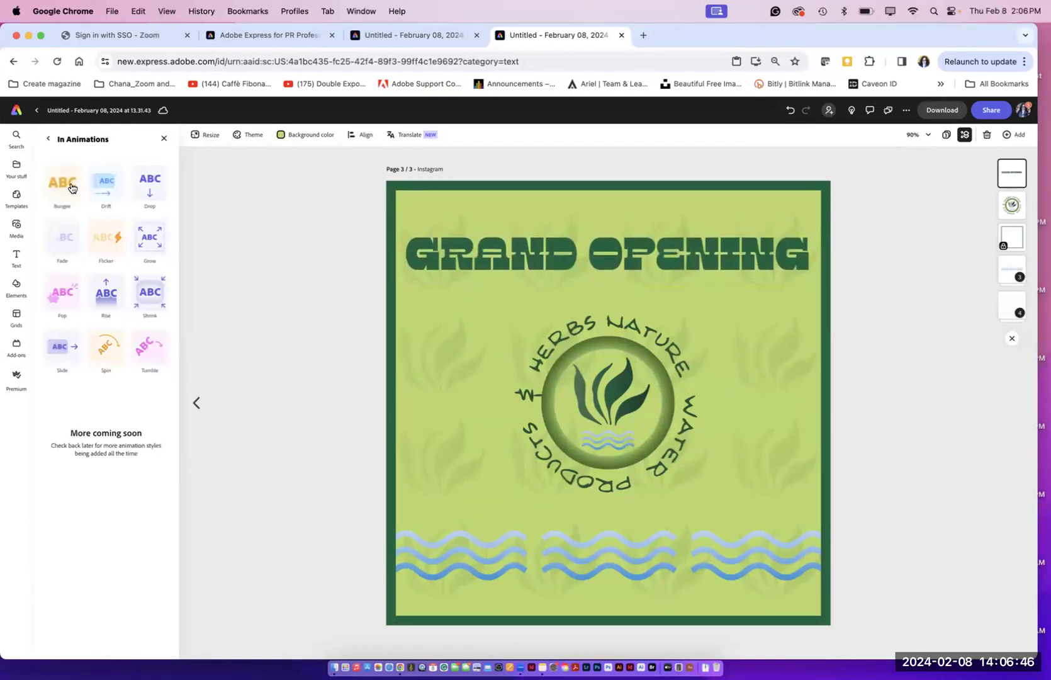
{"action": "left_click", "coordinate": [148, 245]}
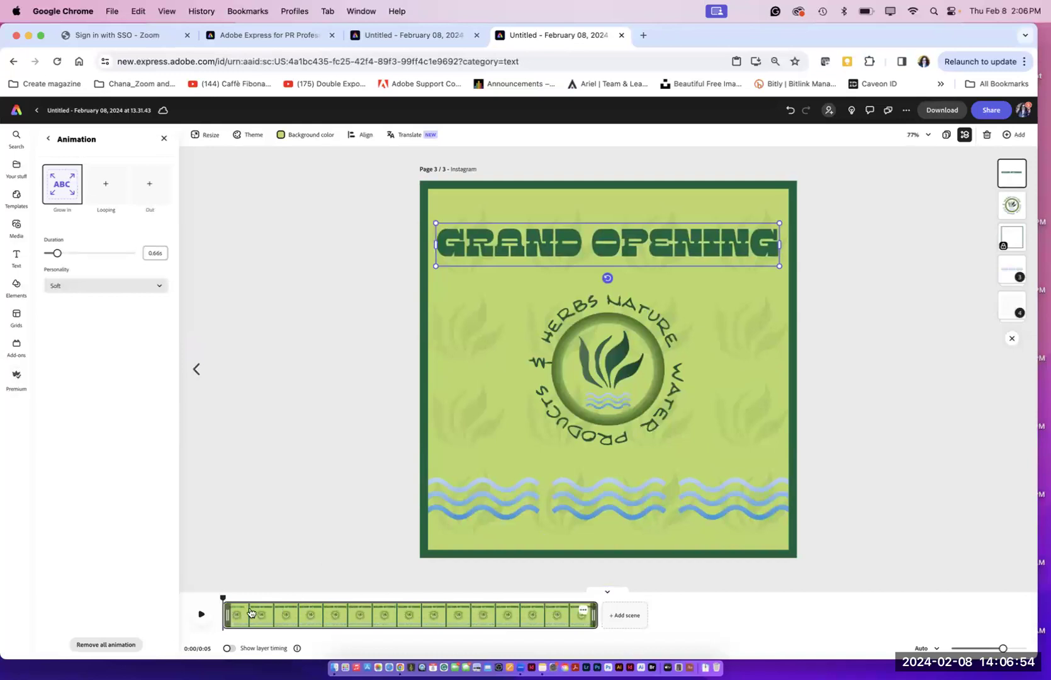
{"action": "left_click", "coordinate": [202, 616]}
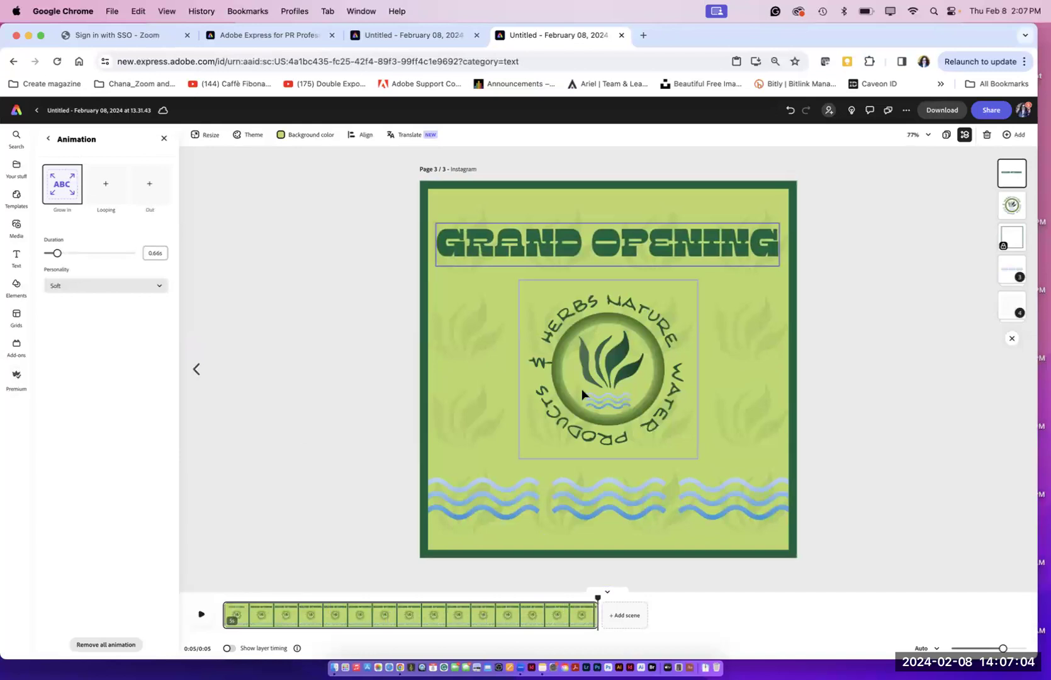
Step: Show the layer timing for the round logo and trim its start to about 2 seconds into the scene
{"action": "left_click", "coordinate": [582, 390]}
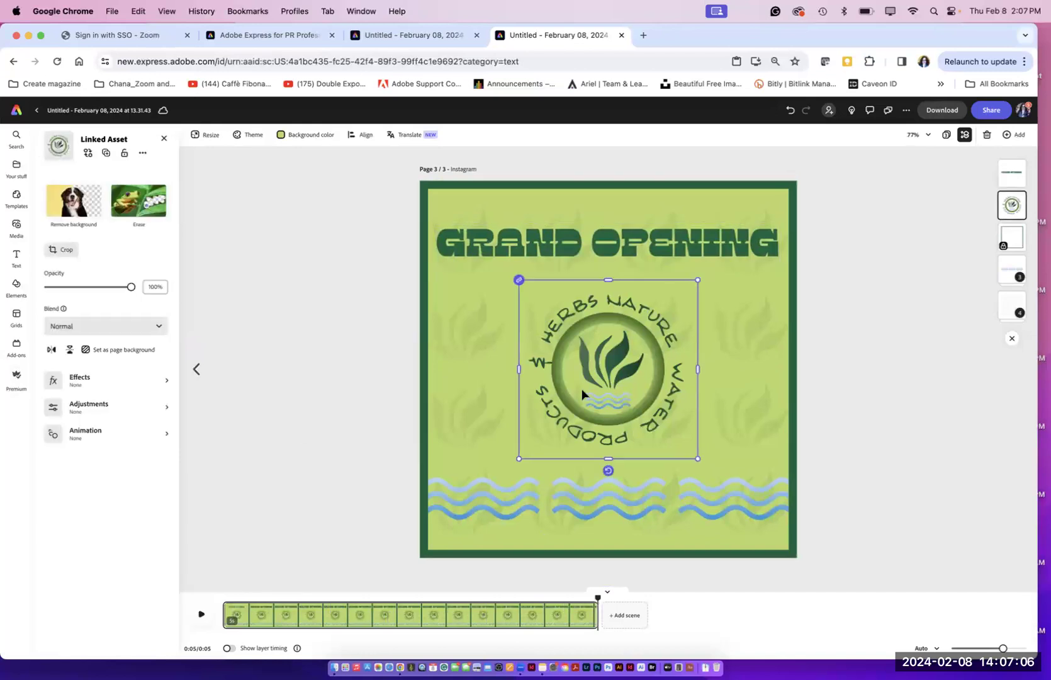
{"action": "left_click", "coordinate": [229, 649]}
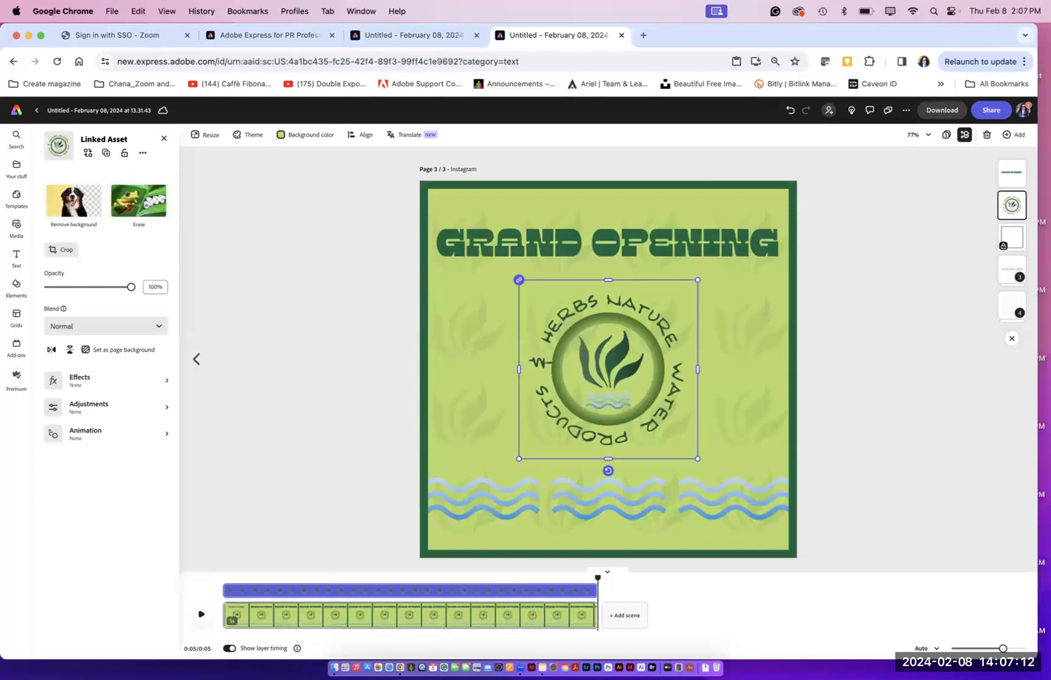
{"action": "mouse_move", "coordinate": [224, 594]}
{"action": "left_click", "coordinate": [223, 591]}
{"action": "left_click_drag", "start_coordinate": [227, 588], "coordinate": [394, 589]}
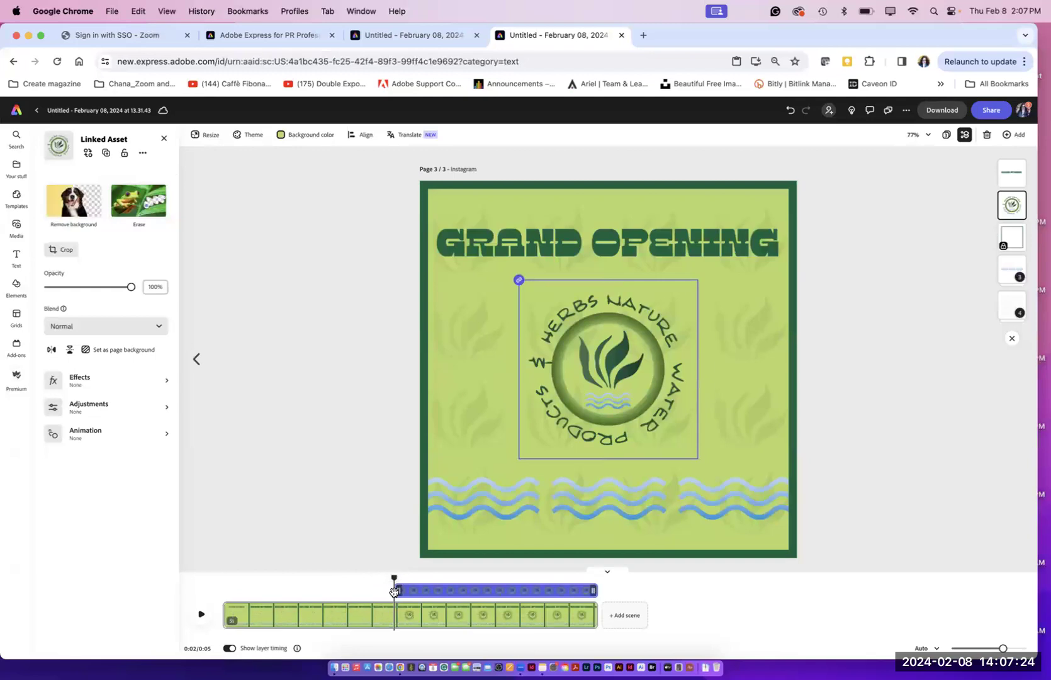
Step: Apply the Spin in-animation to the round logo and preview the page's playback from the start
{"action": "left_click", "coordinate": [105, 434]}
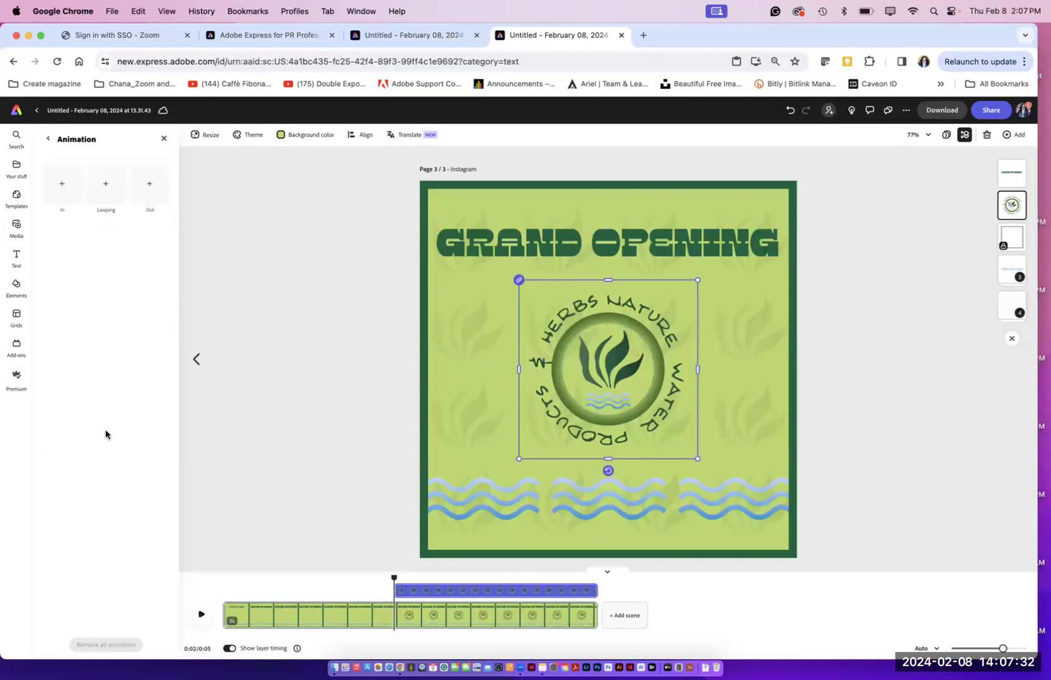
{"action": "left_click", "coordinate": [64, 188]}
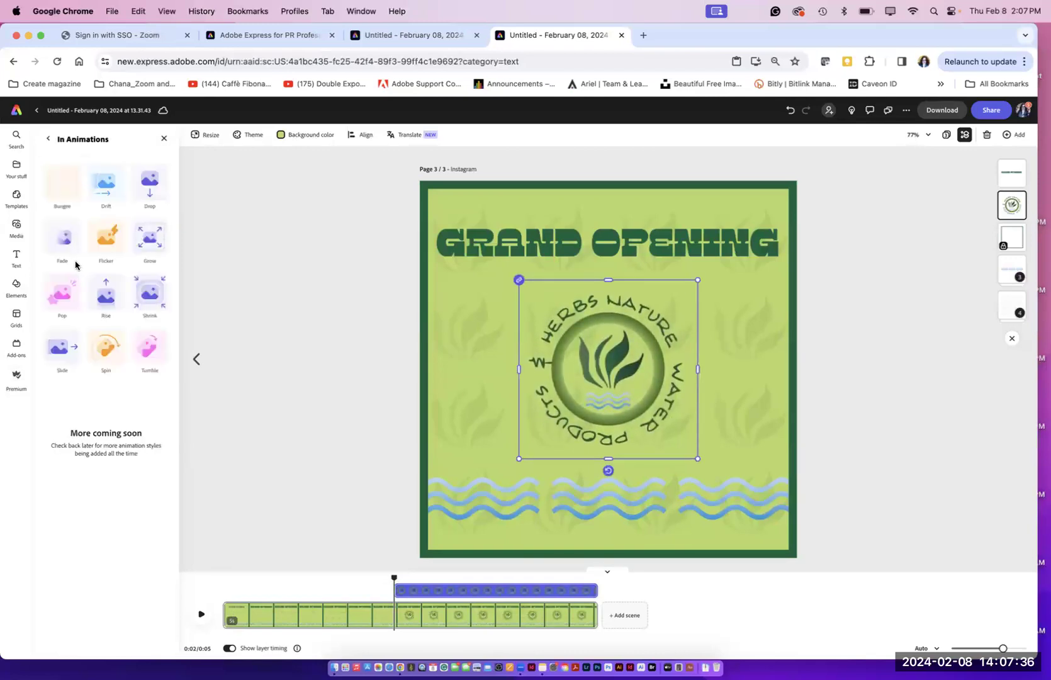
{"action": "left_click", "coordinate": [101, 350]}
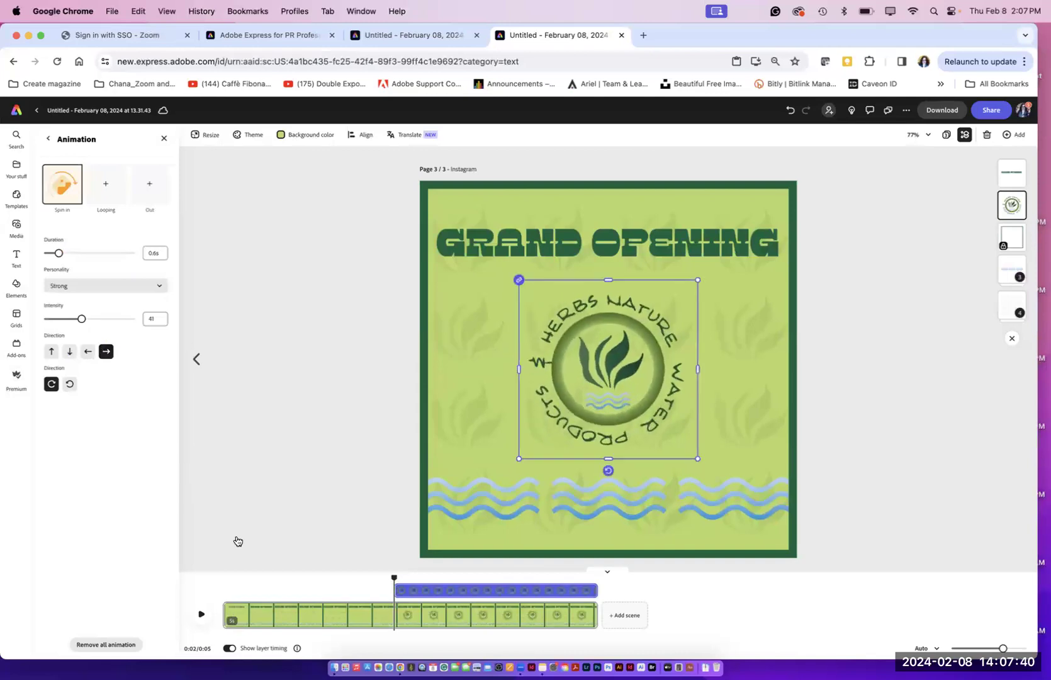
{"action": "left_click", "coordinate": [200, 615]}
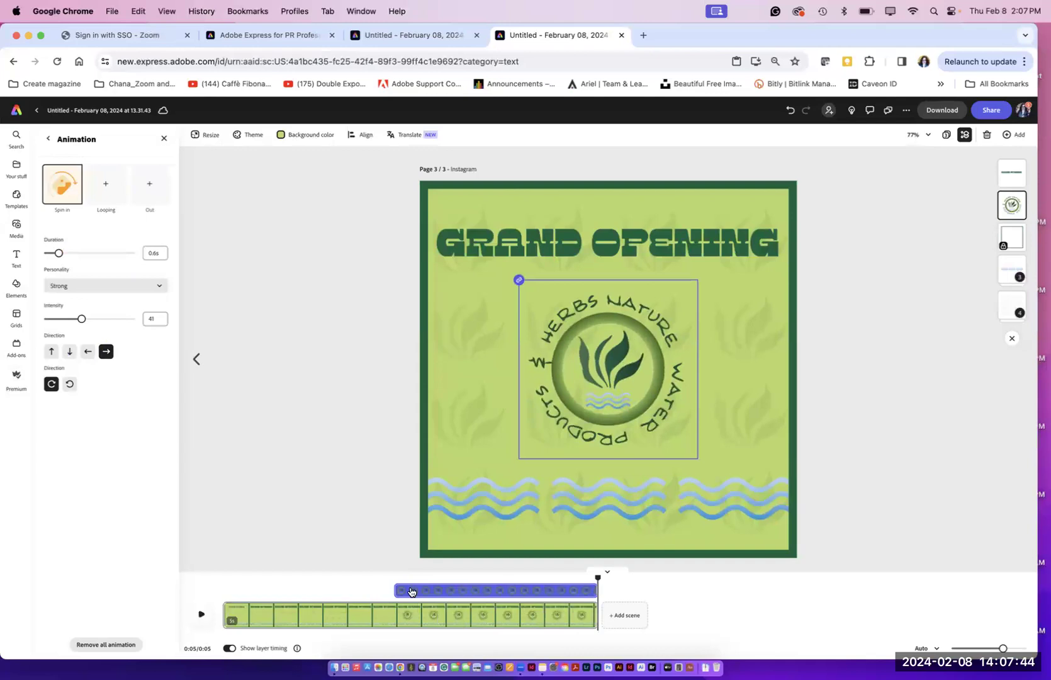
{"action": "left_click_drag", "start_coordinate": [598, 578], "coordinate": [222, 577]}
{"action": "left_click", "coordinate": [199, 615]}
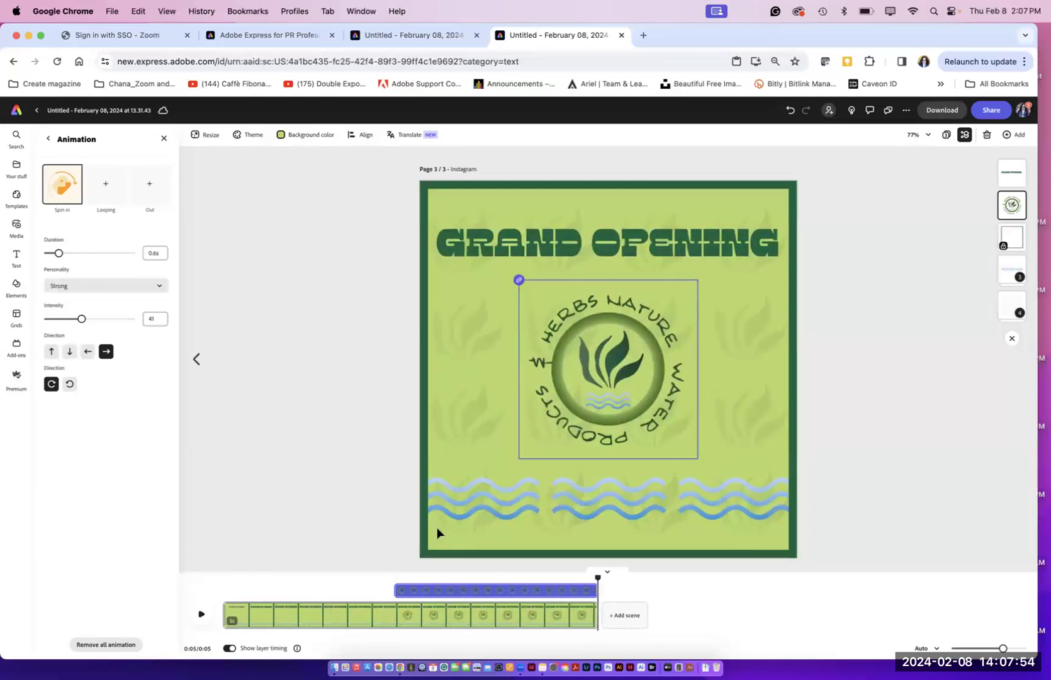
Step: Unlock the dark green frame rectangle and lock the background leaf pattern group instead
{"action": "left_click", "coordinate": [460, 515]}
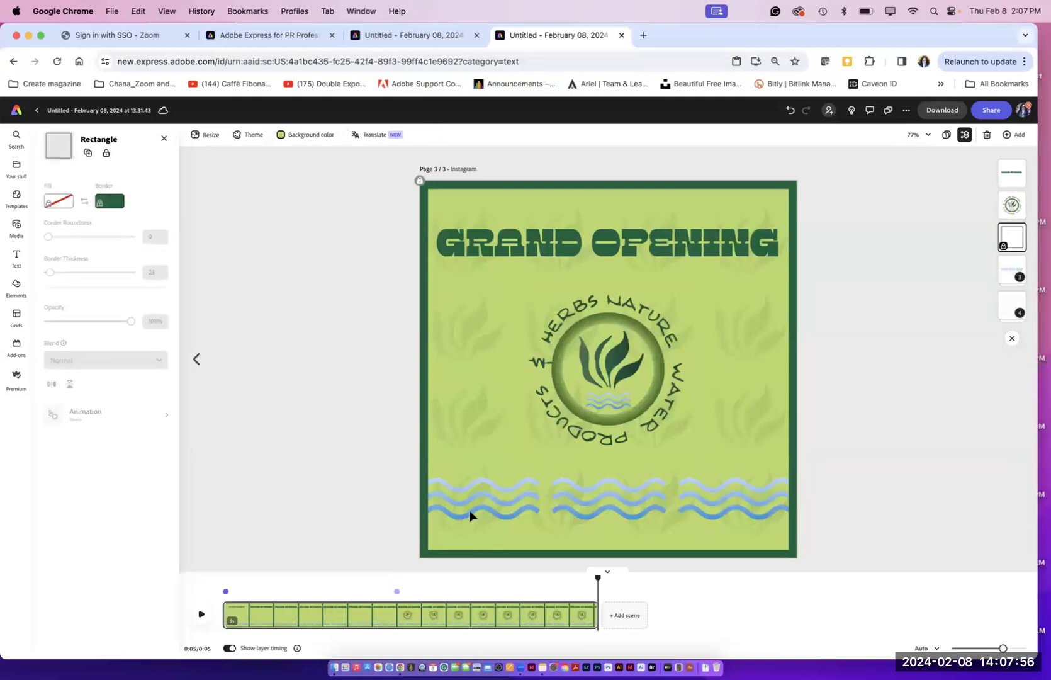
{"action": "left_click", "coordinate": [106, 153]}
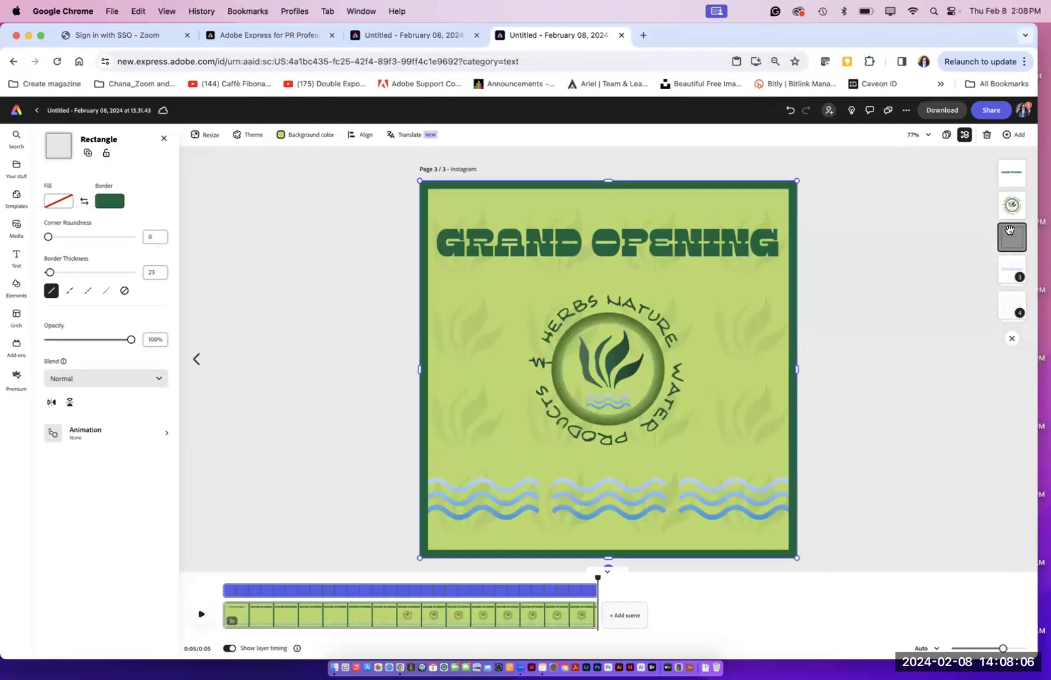
{"action": "left_click", "coordinate": [1008, 306]}
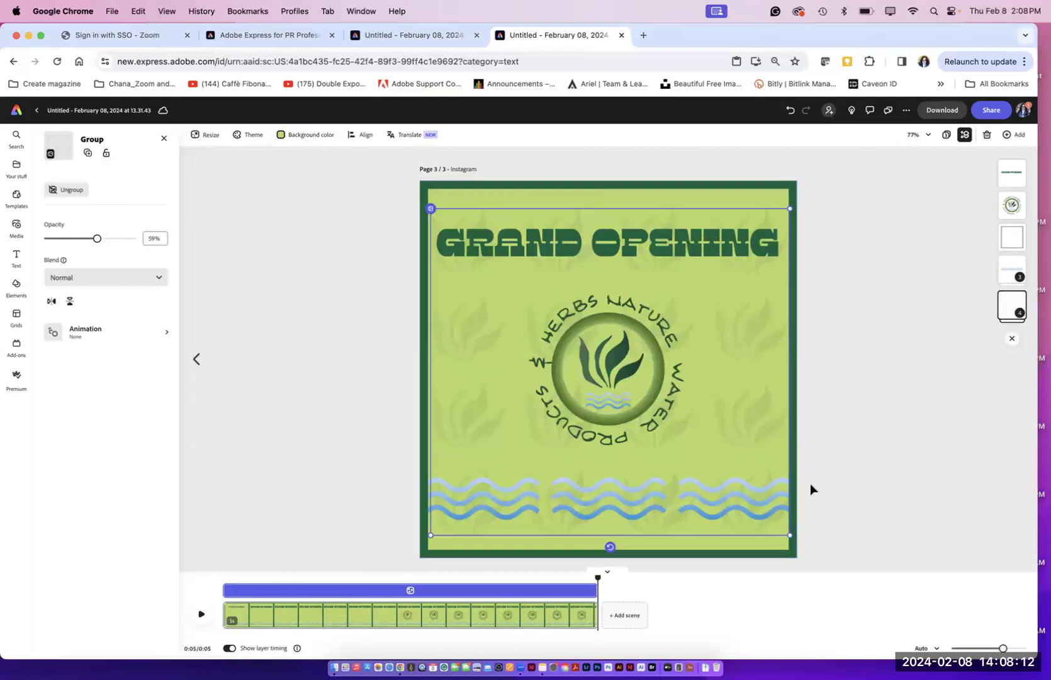
{"action": "left_click", "coordinate": [1008, 309]}
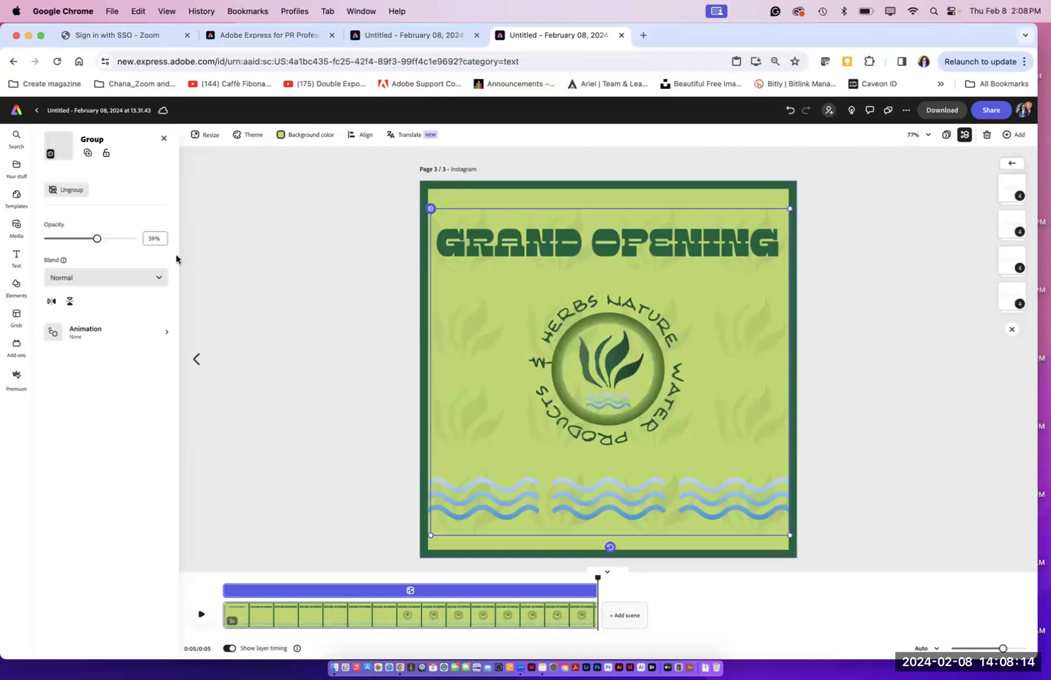
{"action": "left_click", "coordinate": [106, 153]}
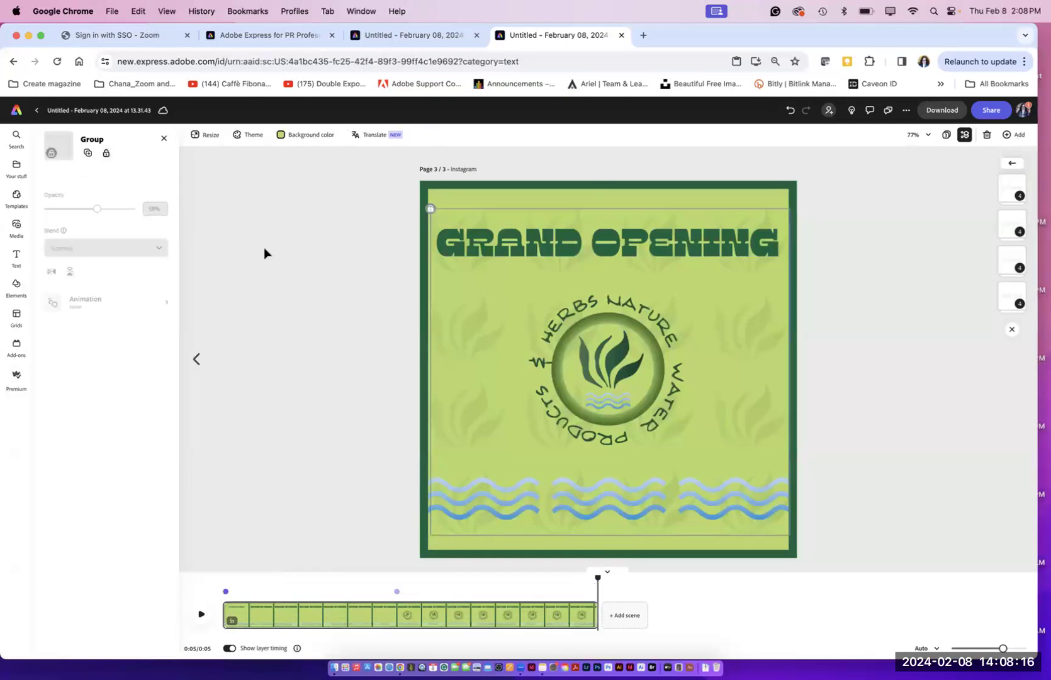
{"action": "left_click", "coordinate": [291, 343]}
Step: Check the frame and GRAND OPENING heading layers, then play the page's animation
{"action": "left_click", "coordinate": [535, 507]}
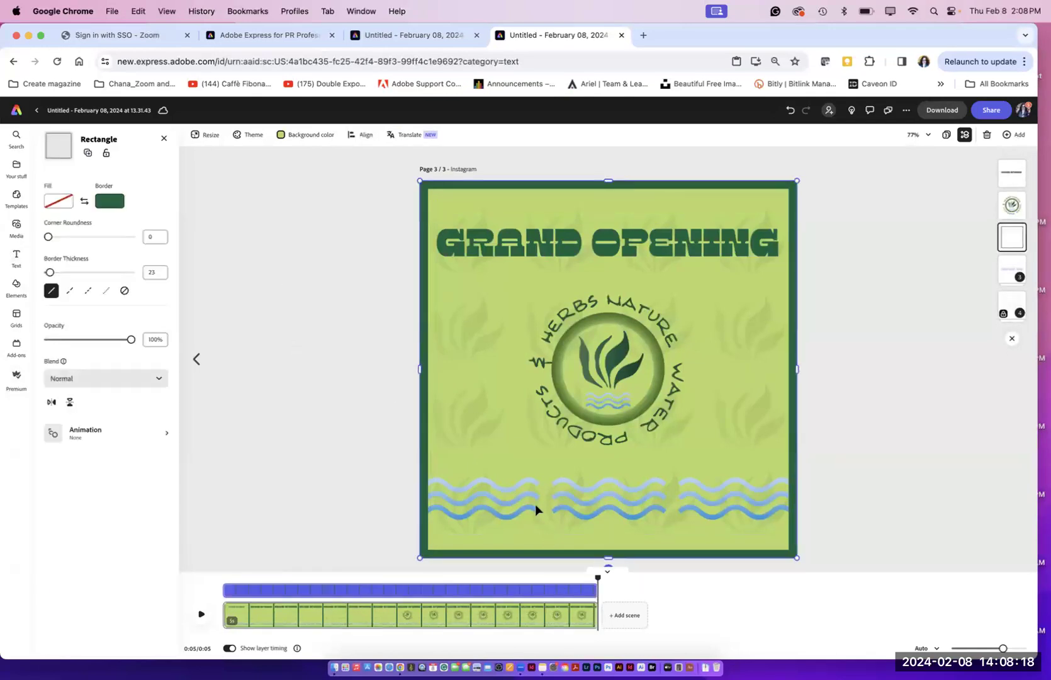
{"action": "left_click", "coordinate": [844, 240]}
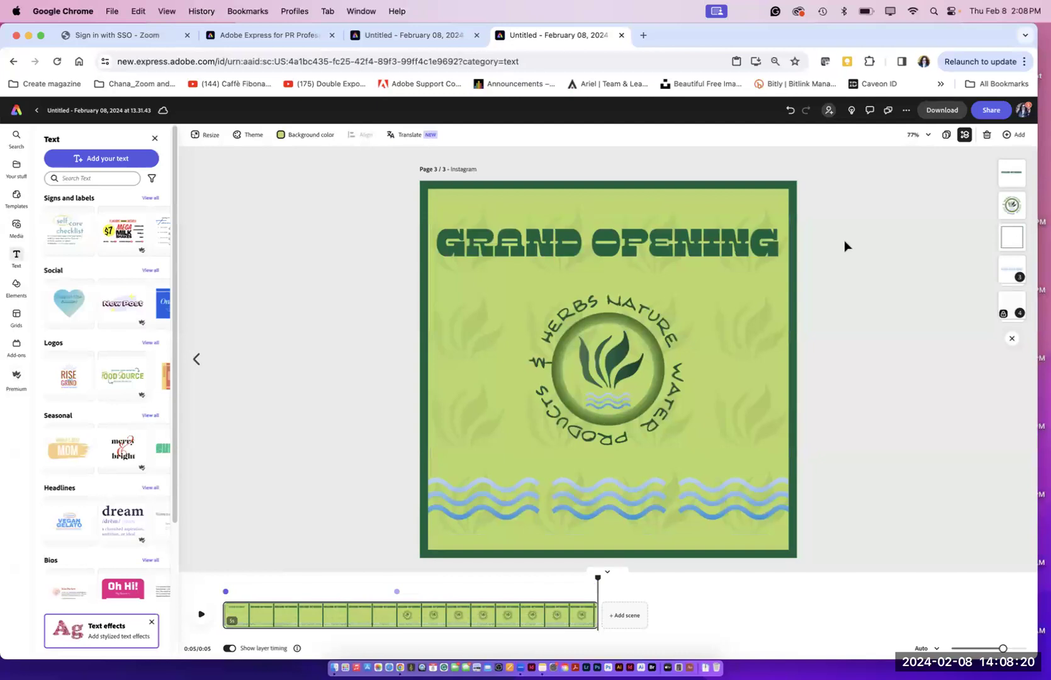
{"action": "left_click", "coordinate": [1012, 237]}
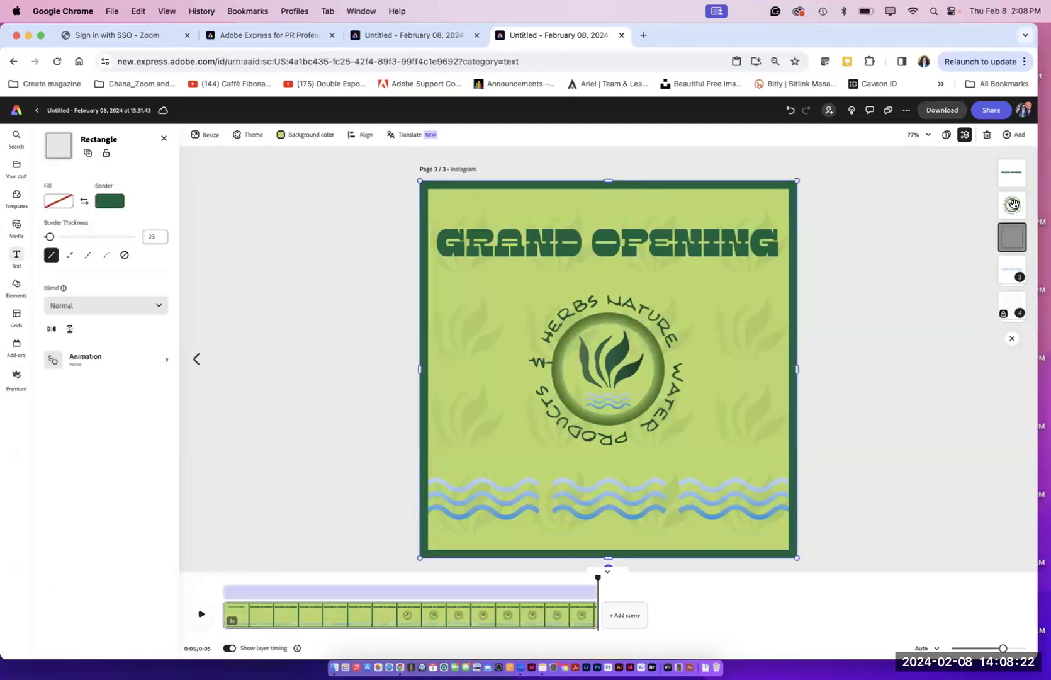
{"action": "left_click", "coordinate": [1012, 177]}
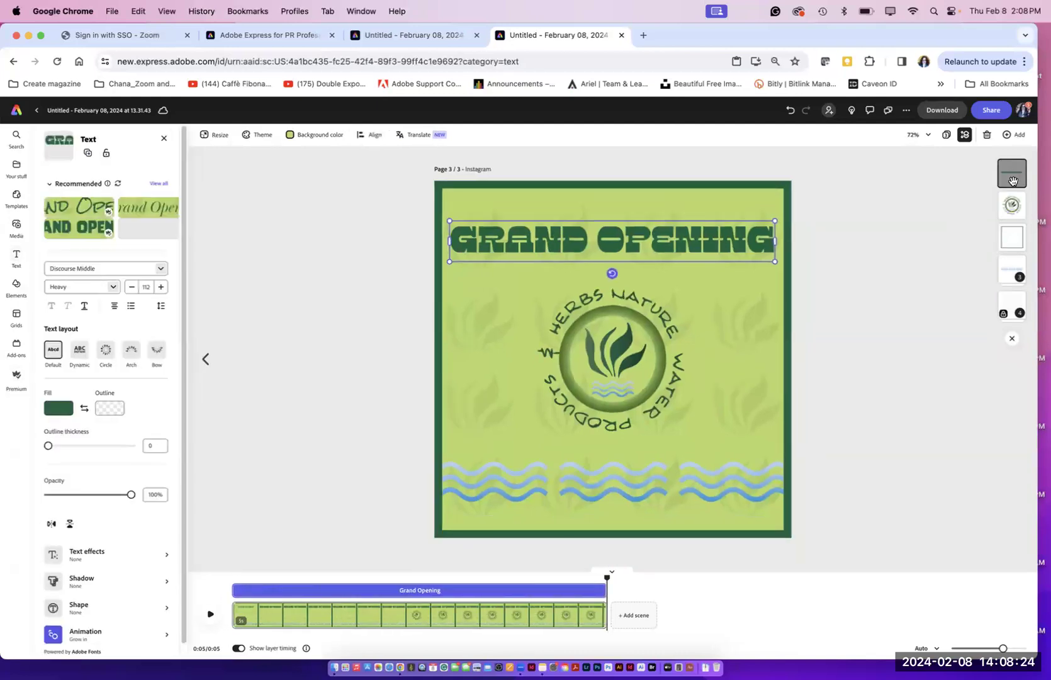
{"action": "left_click", "coordinate": [968, 401]}
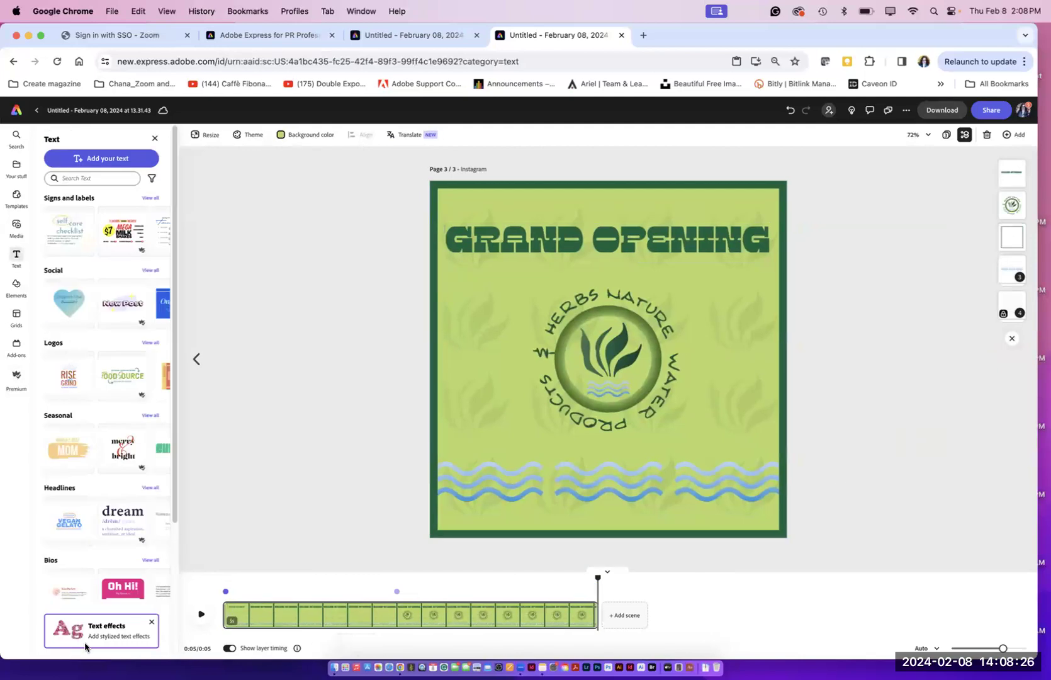
{"action": "left_click", "coordinate": [200, 618]}
Step: Apply the Fade in-animation to the wave group and trim its start to about 4 seconds into the scene
{"action": "left_click", "coordinate": [1010, 281]}
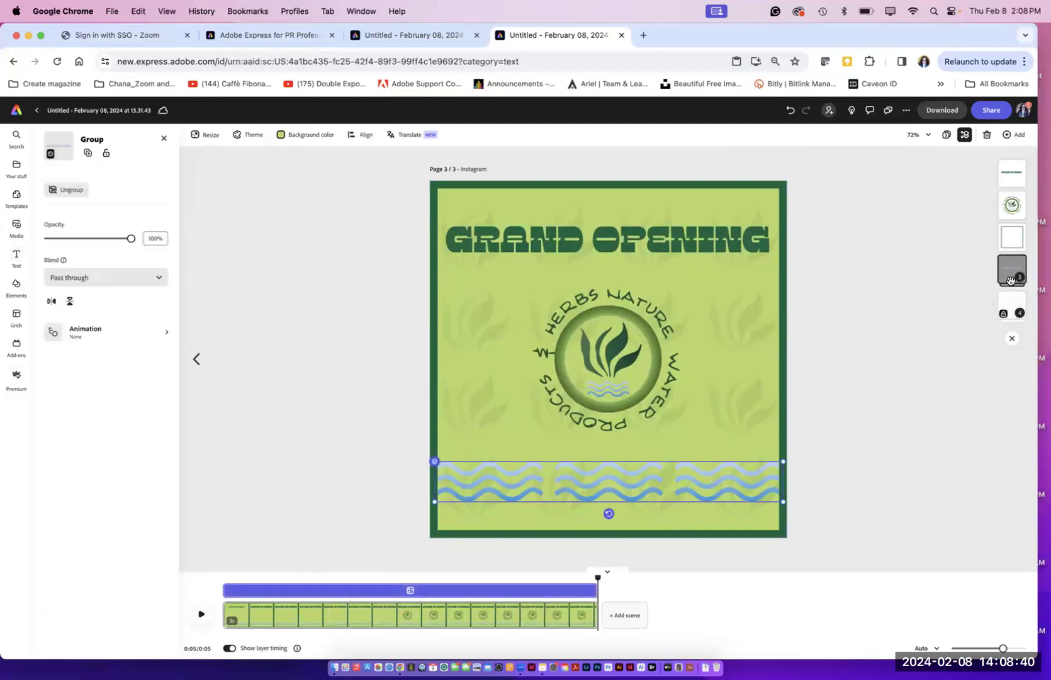
{"action": "left_click", "coordinate": [1011, 280]}
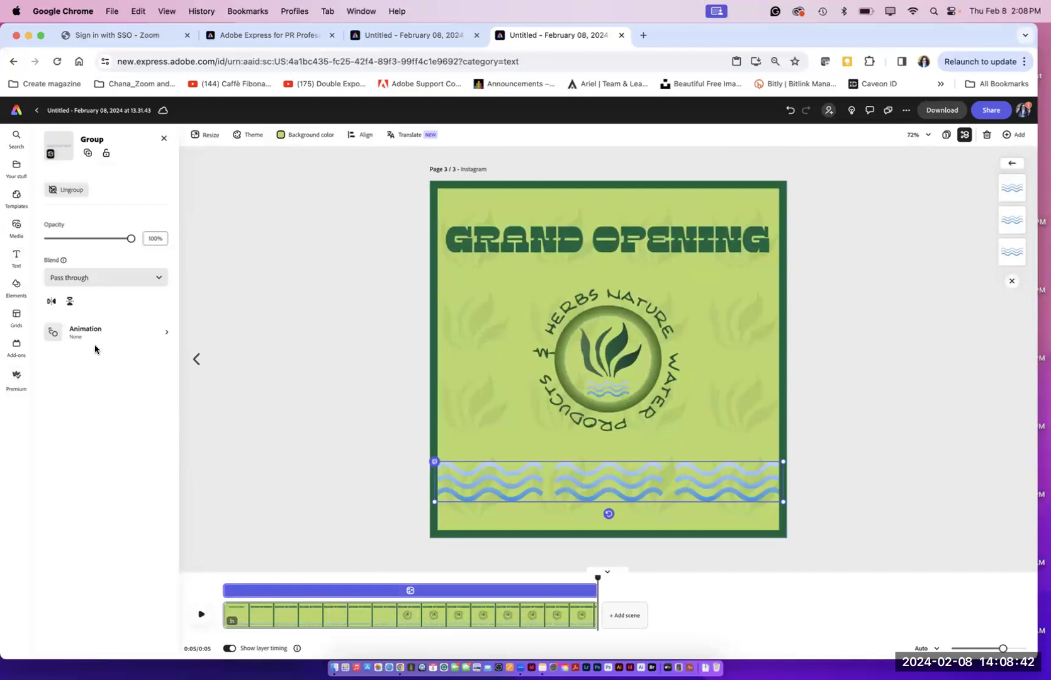
{"action": "left_click", "coordinate": [163, 335]}
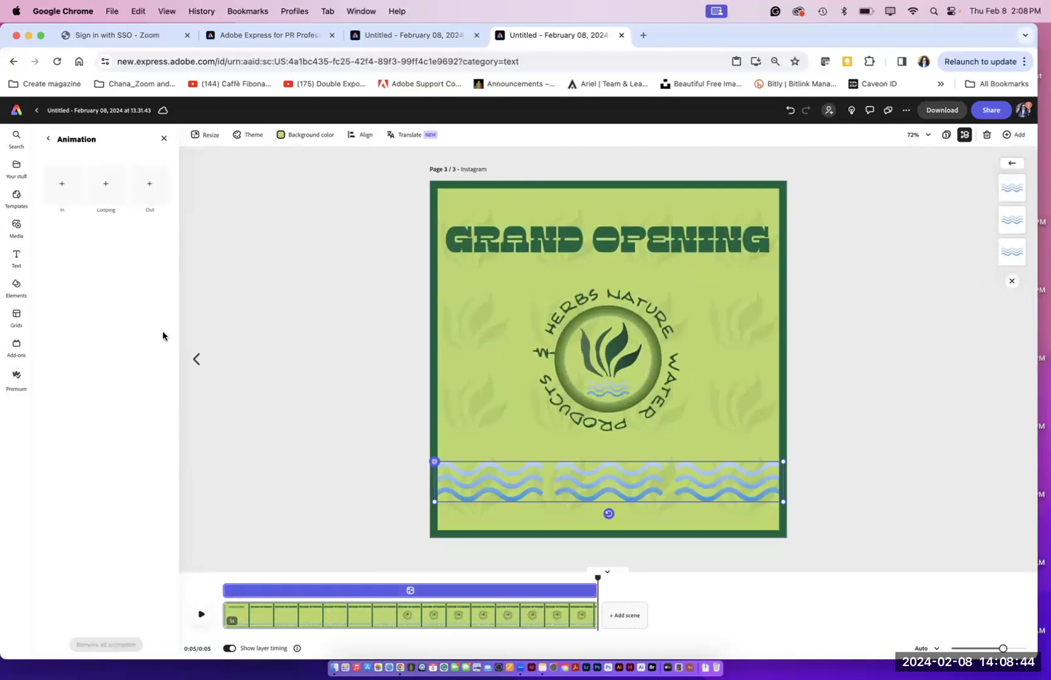
{"action": "left_click", "coordinate": [62, 187]}
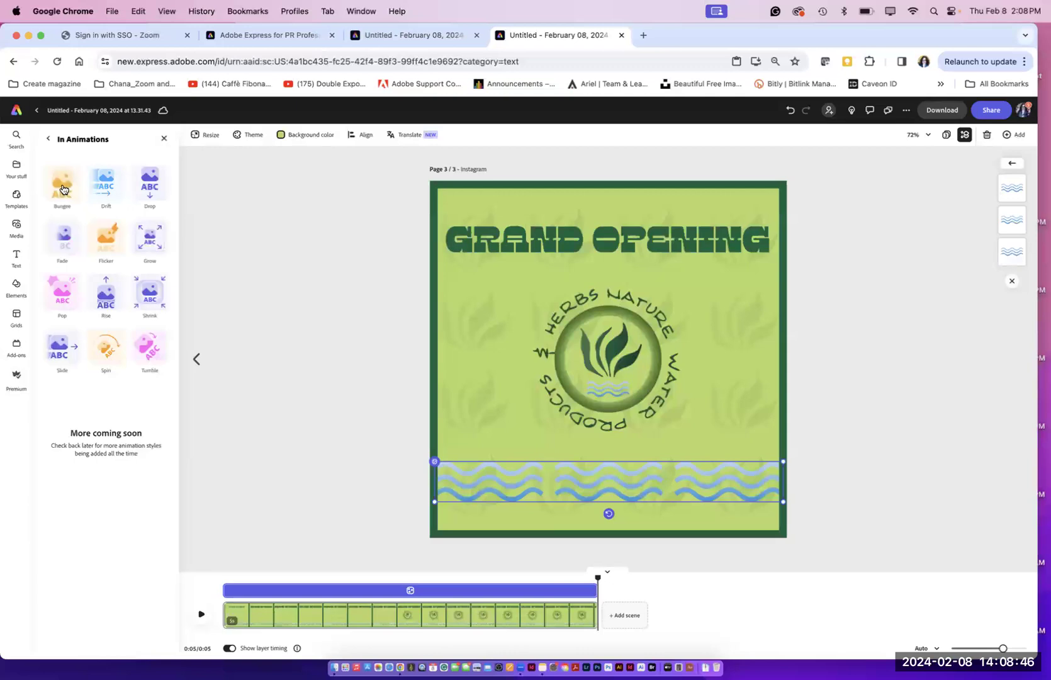
{"action": "left_click", "coordinate": [62, 245]}
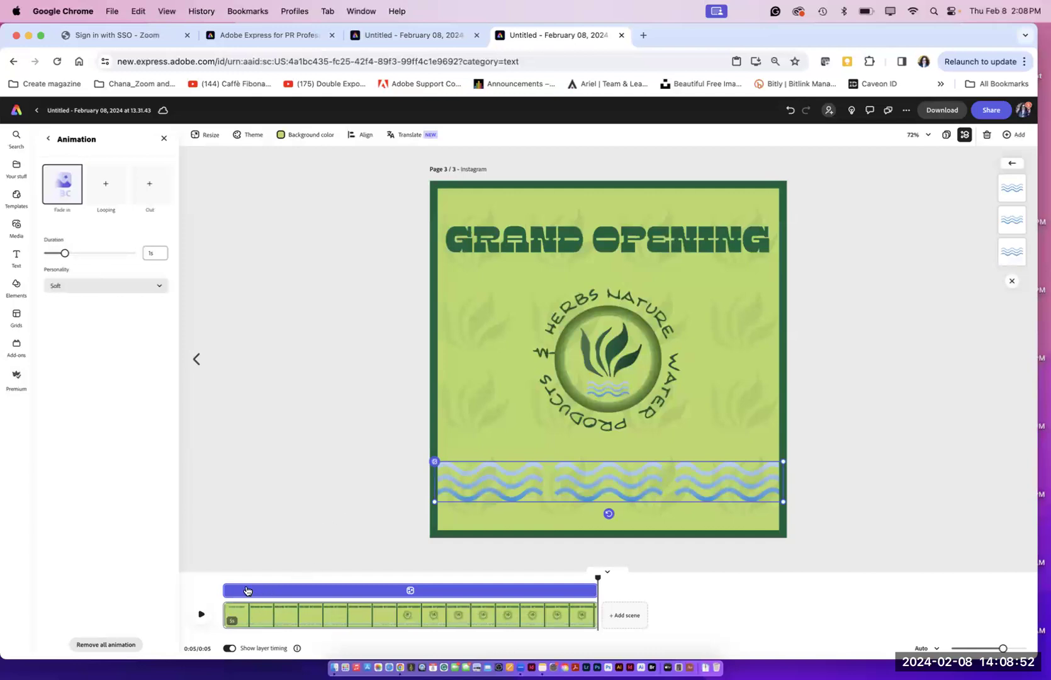
{"action": "left_click_drag", "start_coordinate": [221, 591], "coordinate": [544, 606]}
Step: Preview the full animation of heading, logo and waves from the start of the scene, with the layer stack closed and nothing selected
{"action": "left_click", "coordinate": [202, 614]}
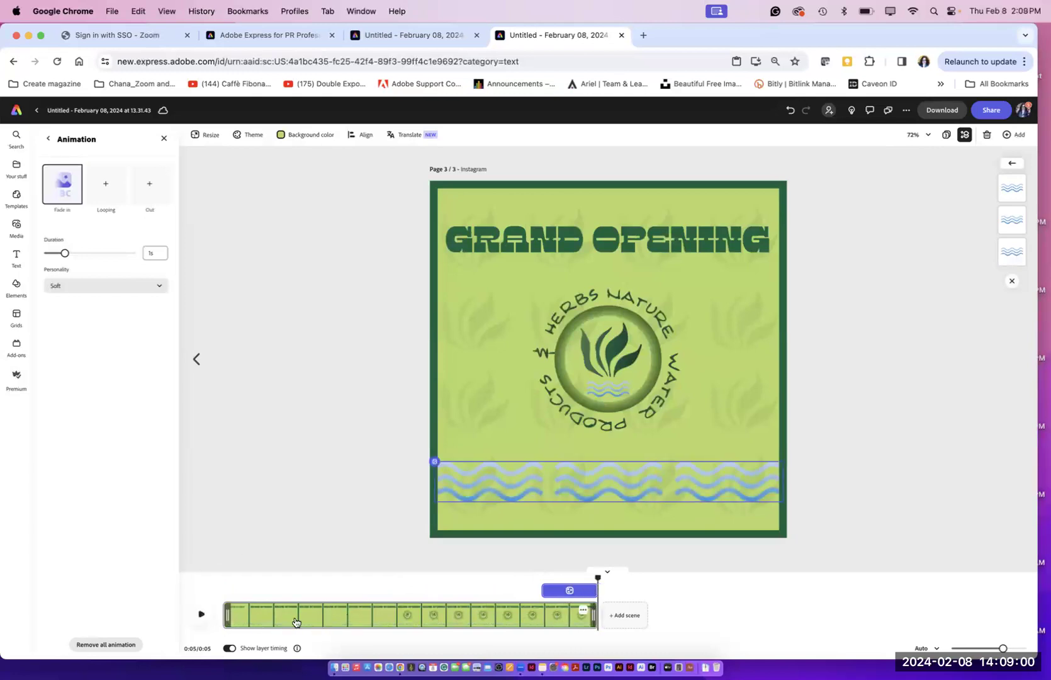
{"action": "left_click_drag", "start_coordinate": [595, 581], "coordinate": [208, 592]}
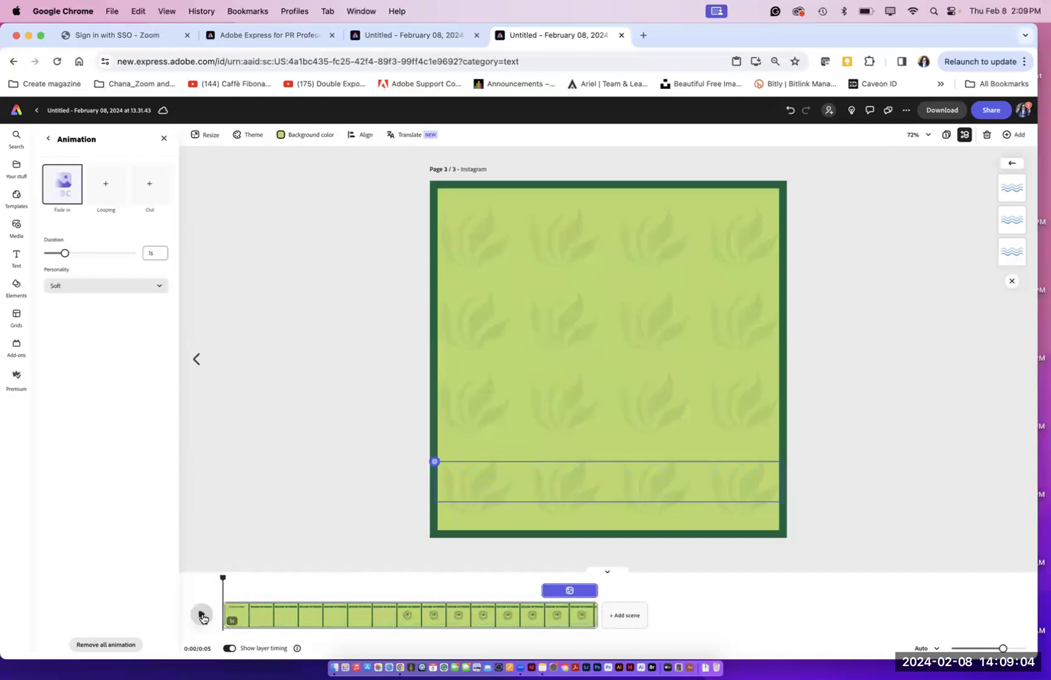
{"action": "left_click", "coordinate": [325, 583]}
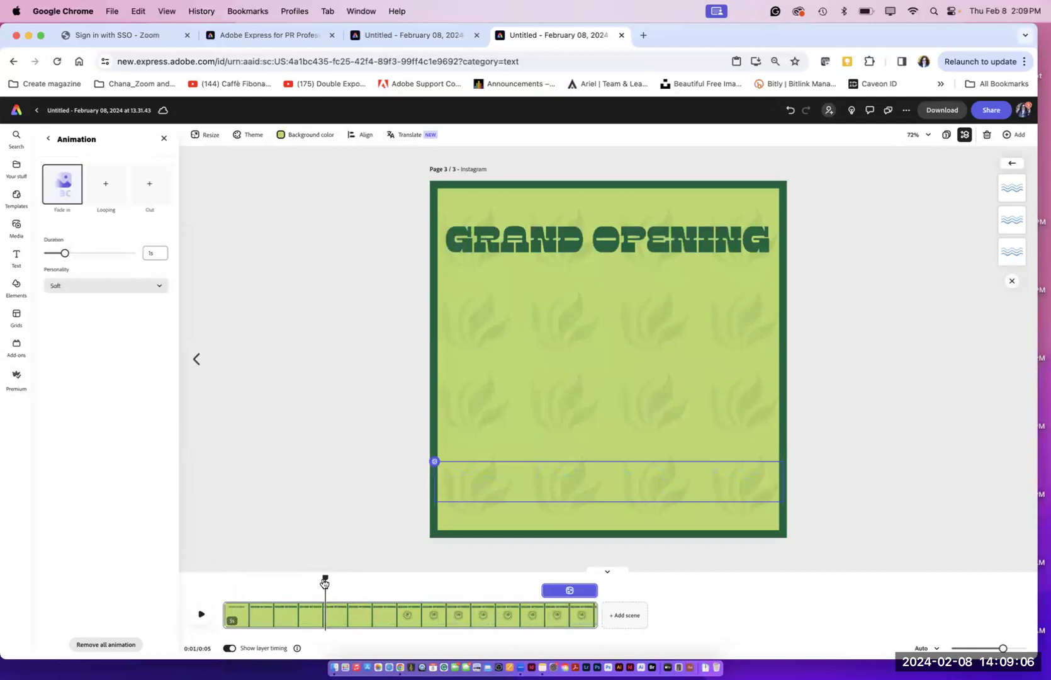
{"action": "left_click", "coordinate": [202, 615]}
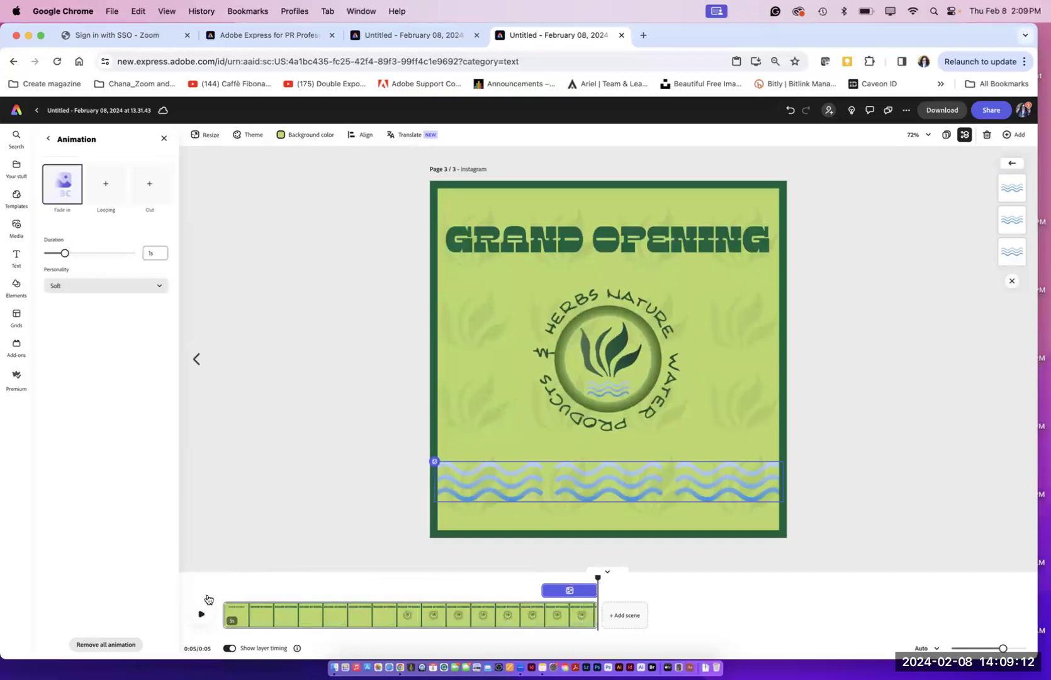
{"action": "left_click", "coordinate": [202, 615]}
{"action": "left_click", "coordinate": [1010, 281]}
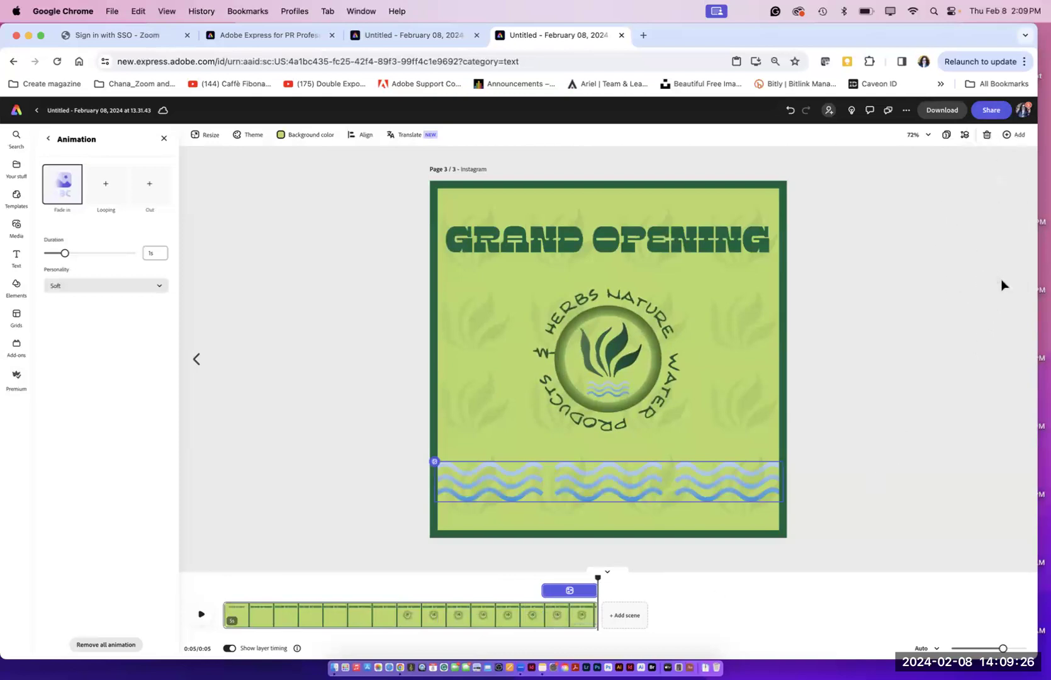
{"action": "left_click", "coordinate": [900, 427]}
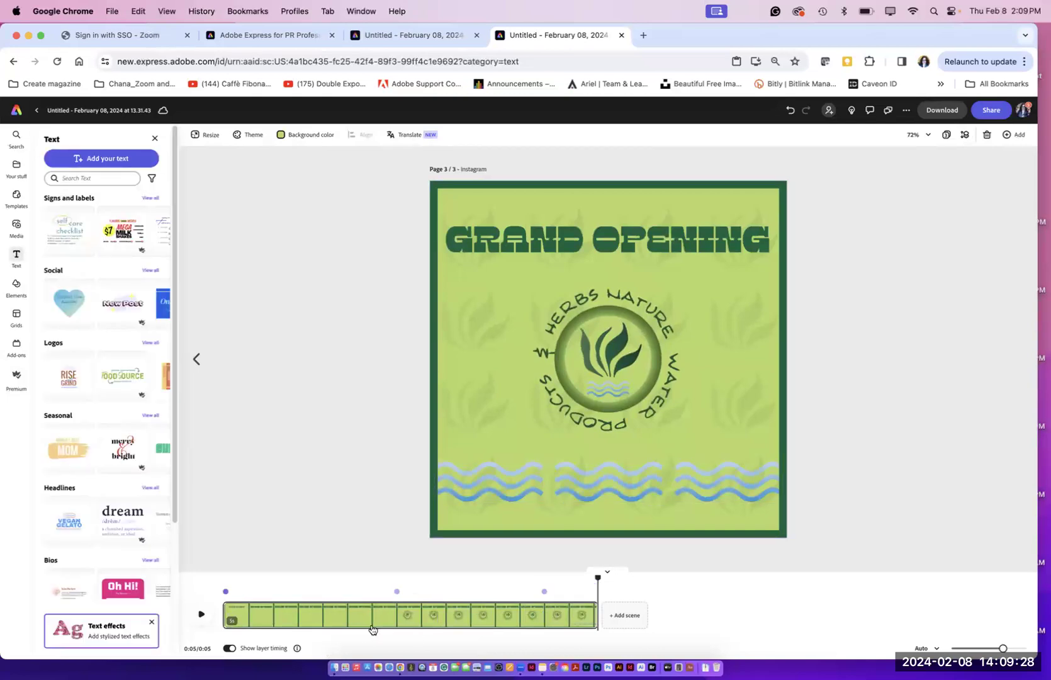
{"action": "left_click_drag", "start_coordinate": [598, 577], "coordinate": [324, 577]}
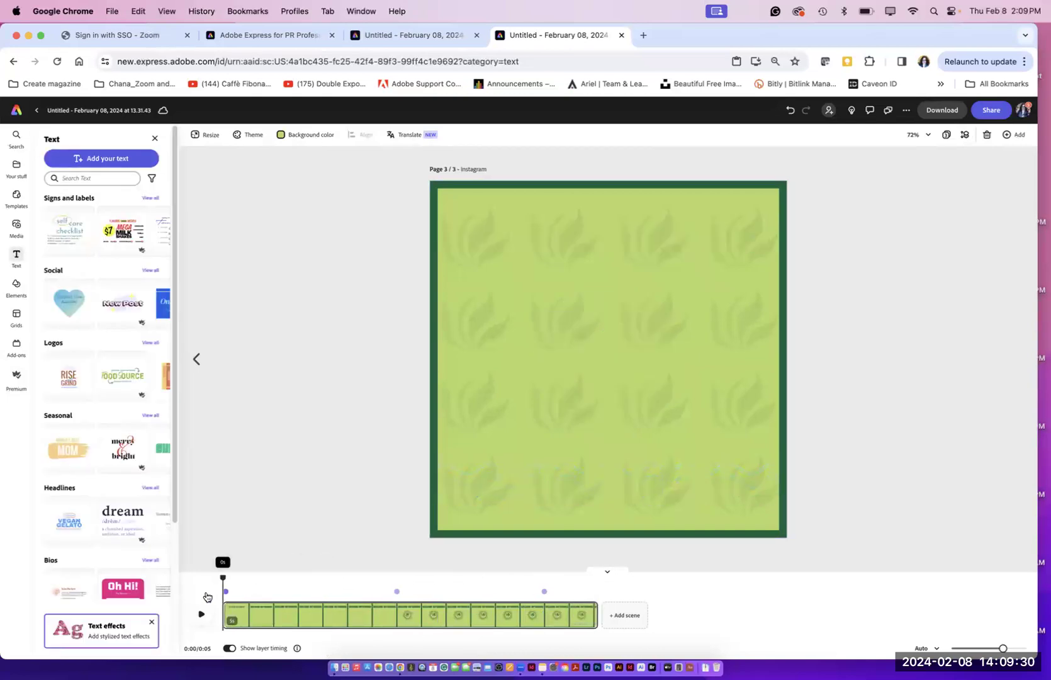
{"action": "left_click", "coordinate": [201, 614]}
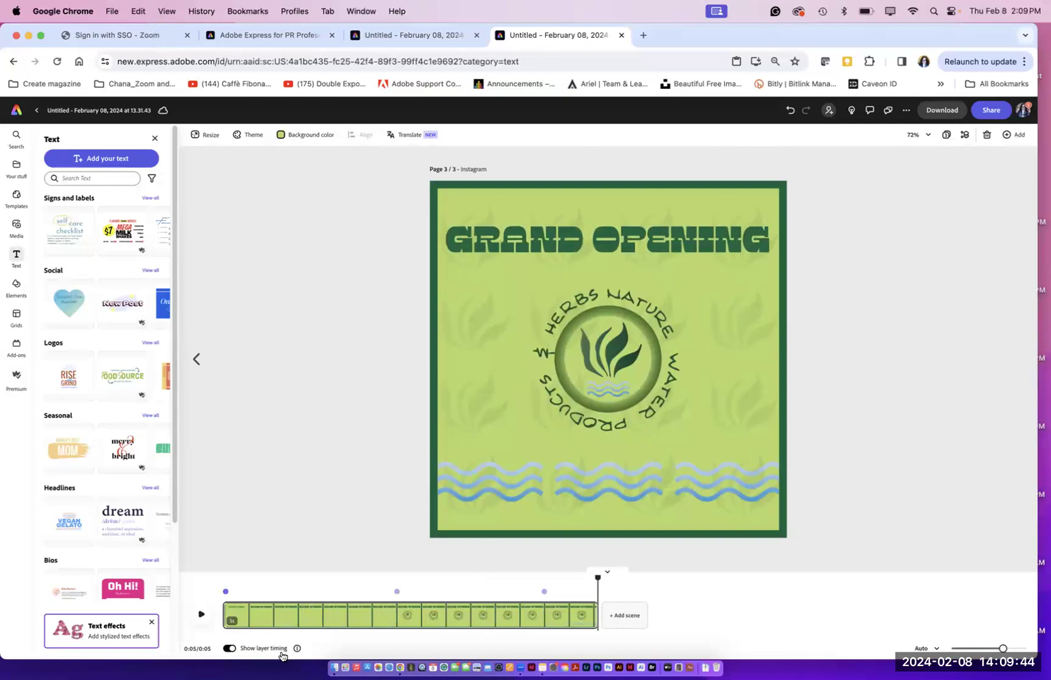
Step: Download the selected Instagram page as an MP4 at its original size
{"action": "left_click", "coordinate": [938, 111]}
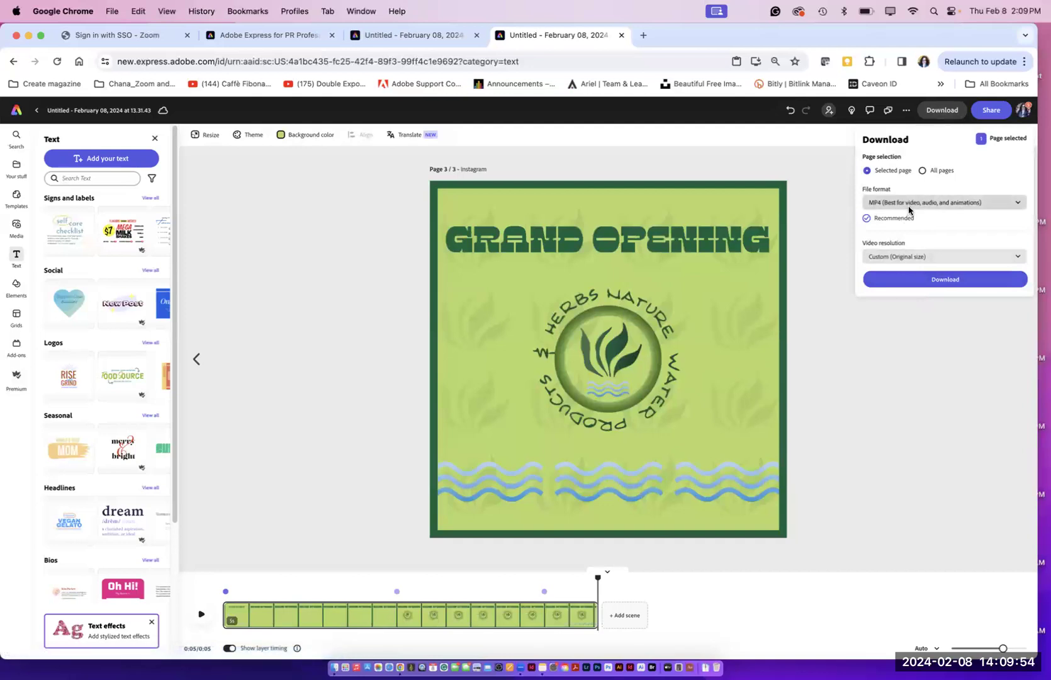
{"action": "left_click", "coordinate": [937, 281]}
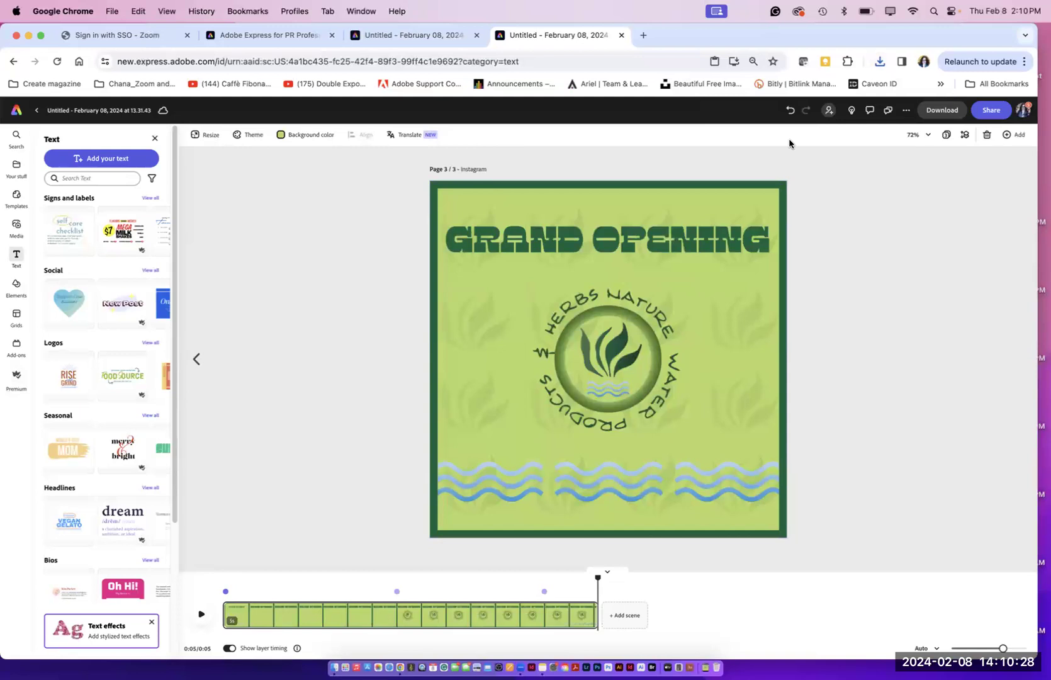
Step: Try adding a blank page after the Instagram page in the all-pages view, undo it and reopen the Instagram page
{"action": "left_click", "coordinate": [946, 136]}
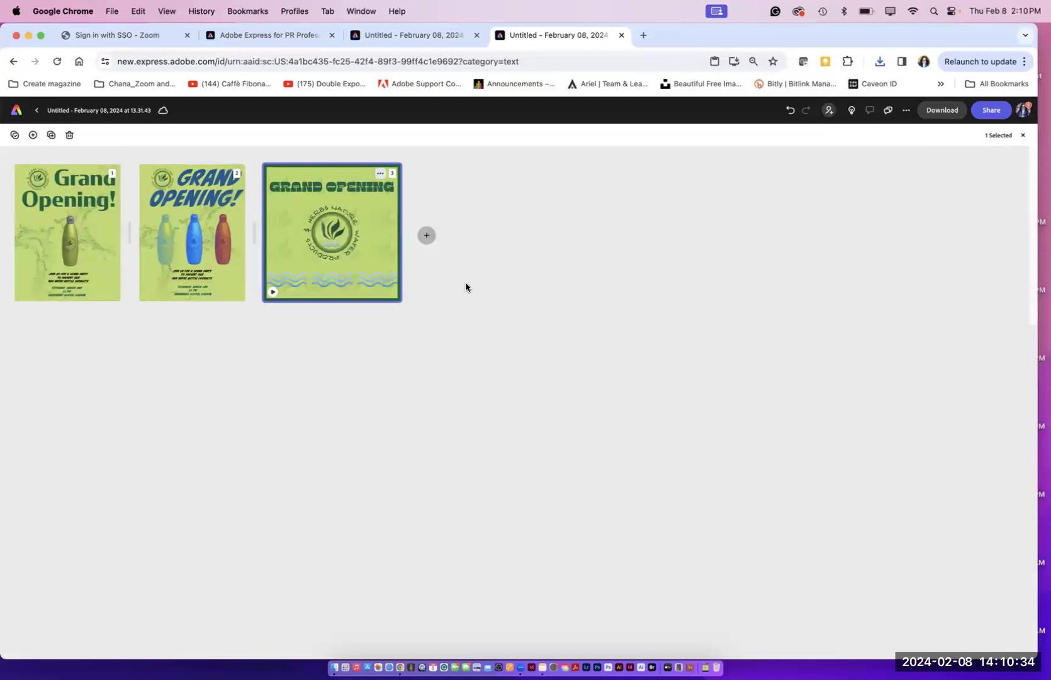
{"action": "left_click", "coordinate": [427, 237]}
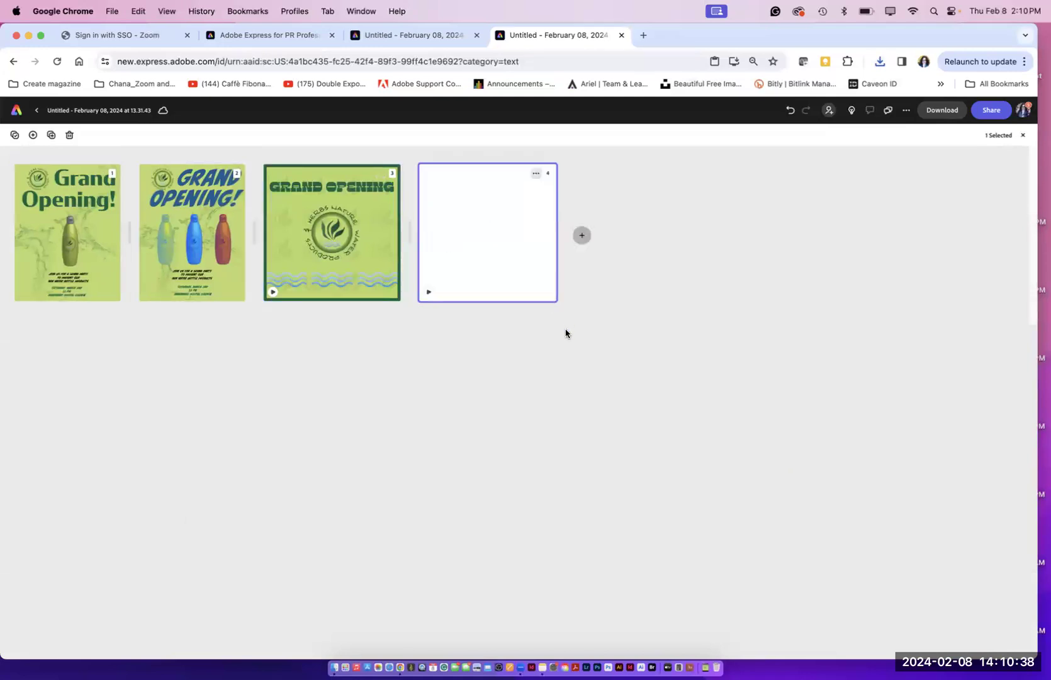
{"action": "left_click", "coordinate": [536, 174]}
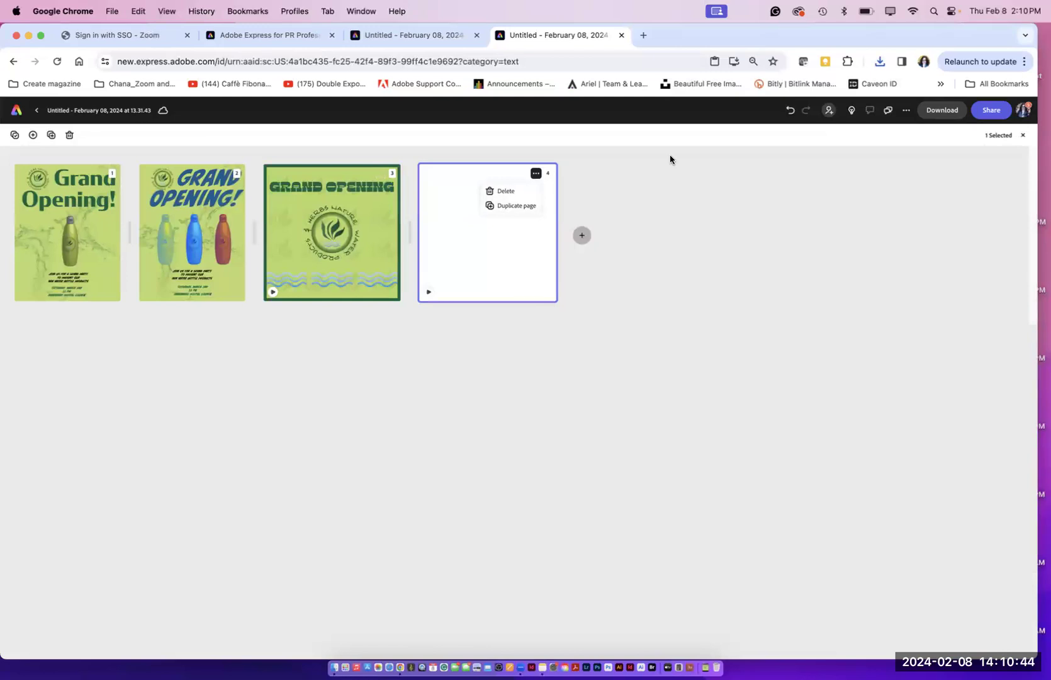
{"action": "key", "text": "super+z"}
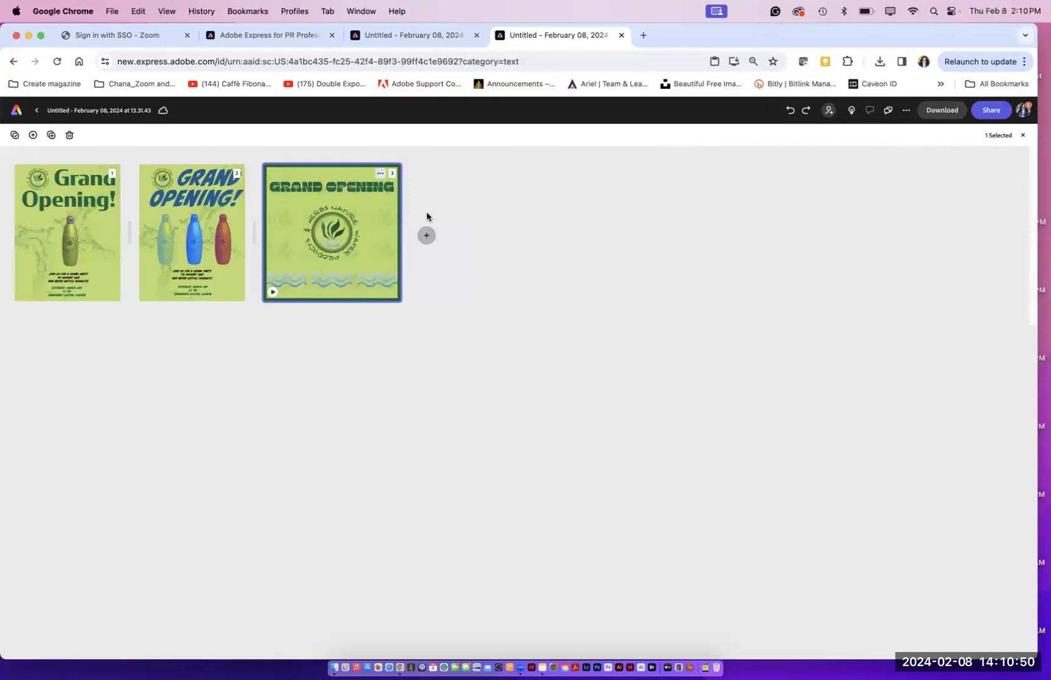
{"action": "double_click", "coordinate": [387, 216]}
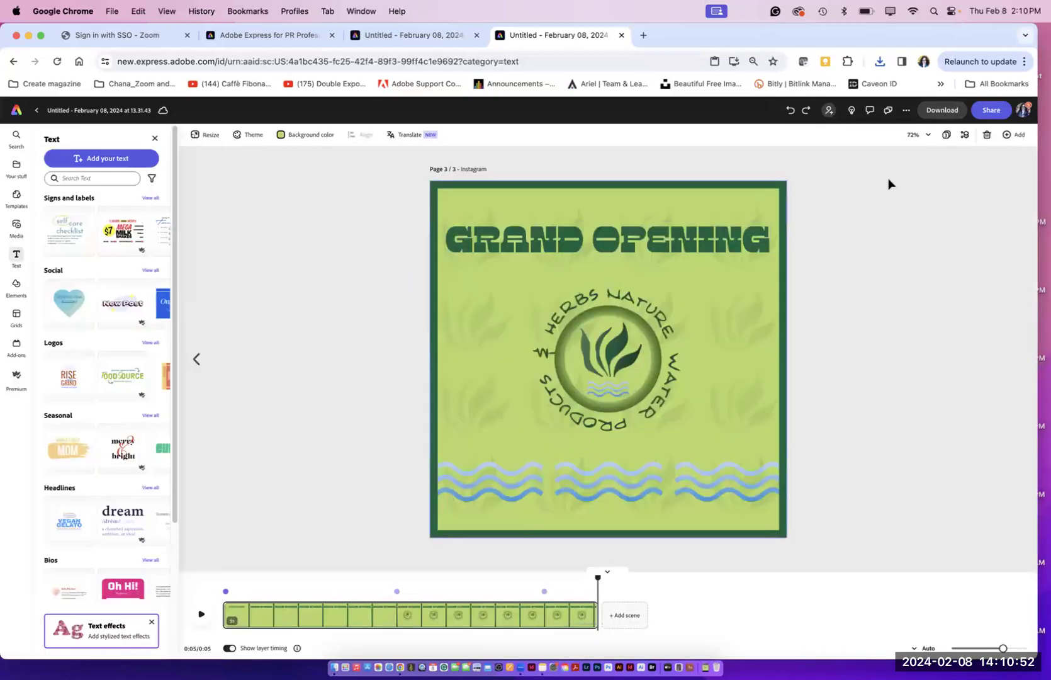
Step: Duplicate the animated Instagram page and play the duplicate's animation from the start
{"action": "left_click", "coordinate": [1008, 136]}
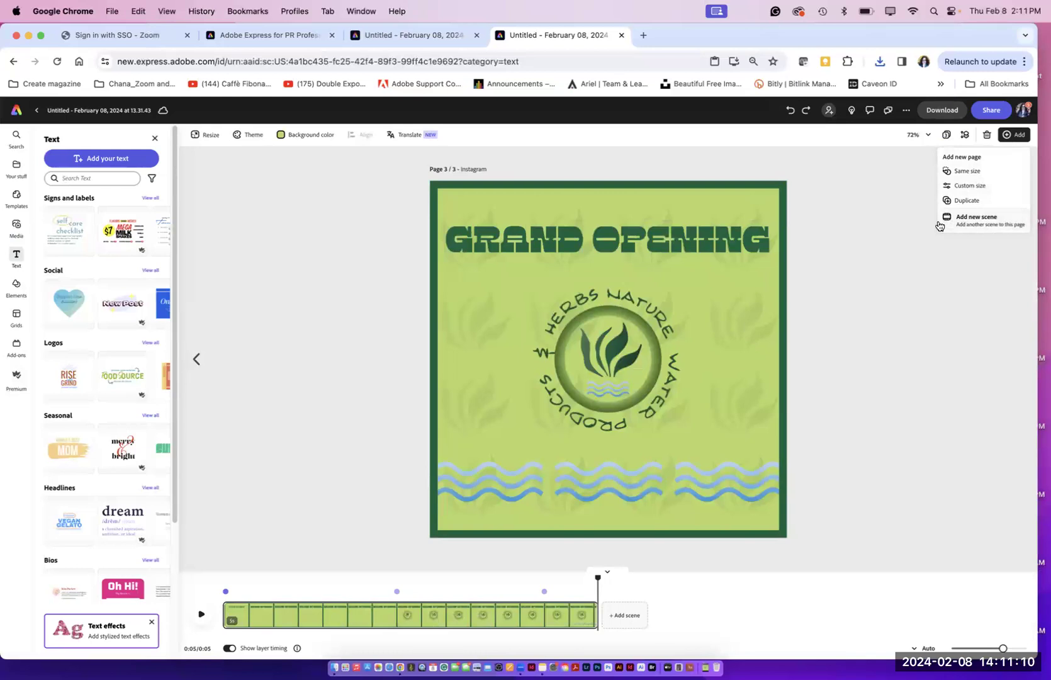
{"action": "left_click", "coordinate": [952, 201]}
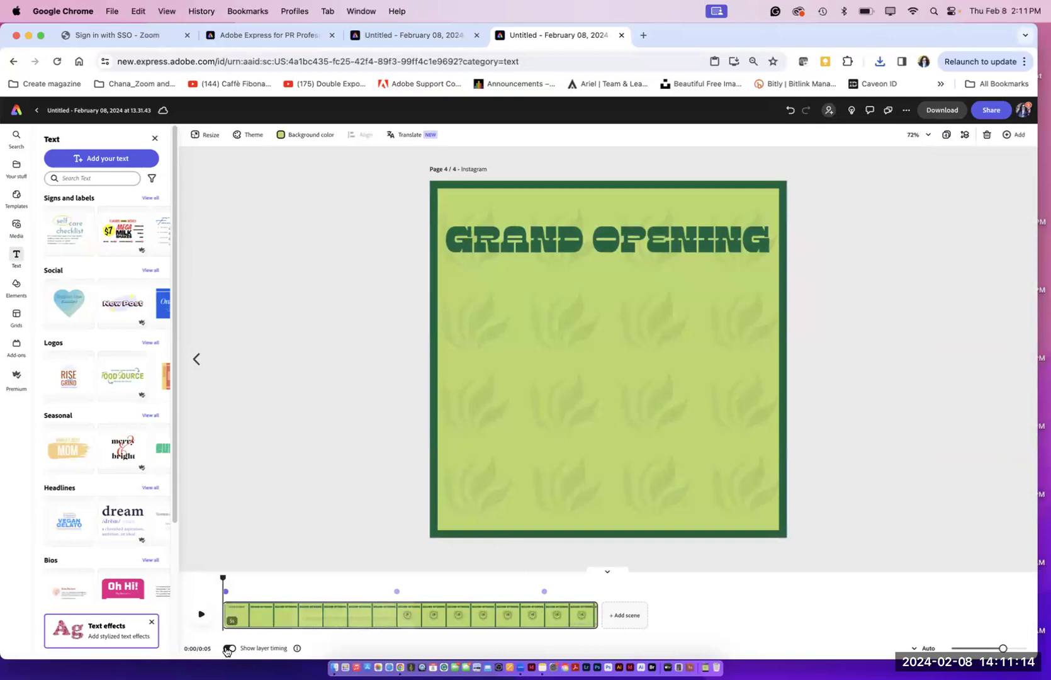
{"action": "left_click", "coordinate": [202, 614]}
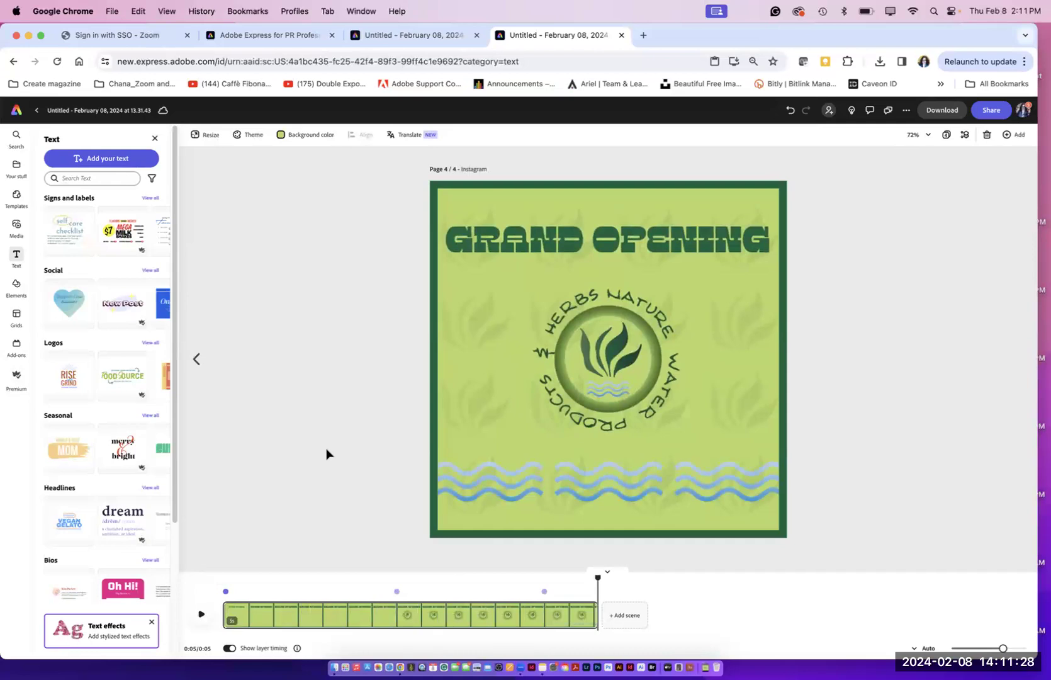
Step: Recolour the circular logo on the duplicated page with the purple-and-orange Duotone effect
{"action": "left_click", "coordinate": [607, 355]}
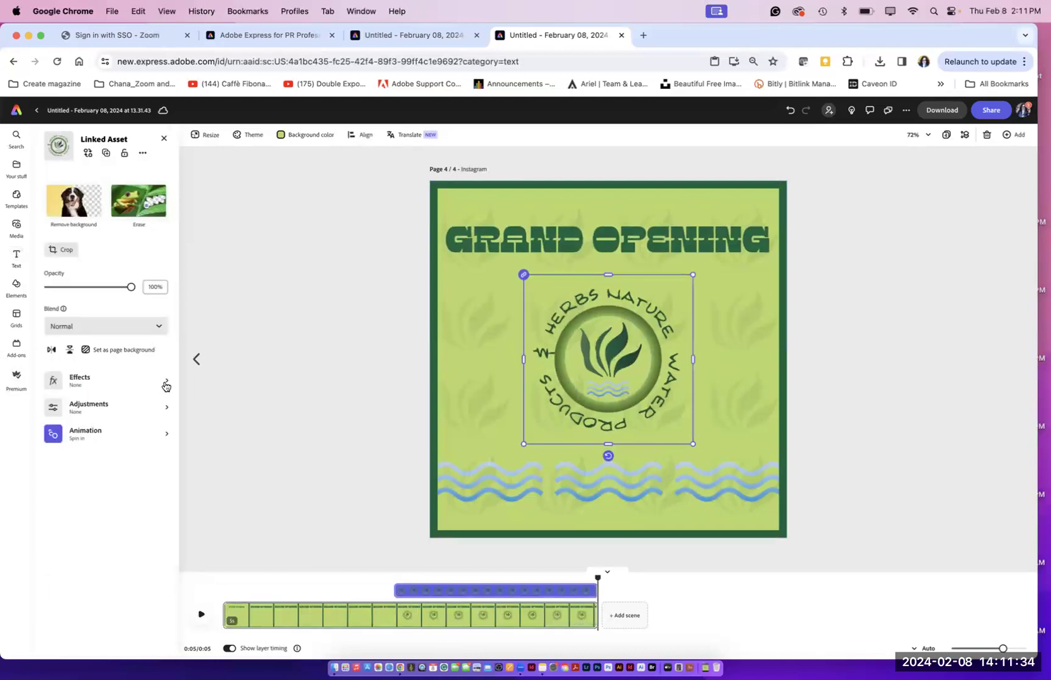
{"action": "left_click", "coordinate": [166, 385]}
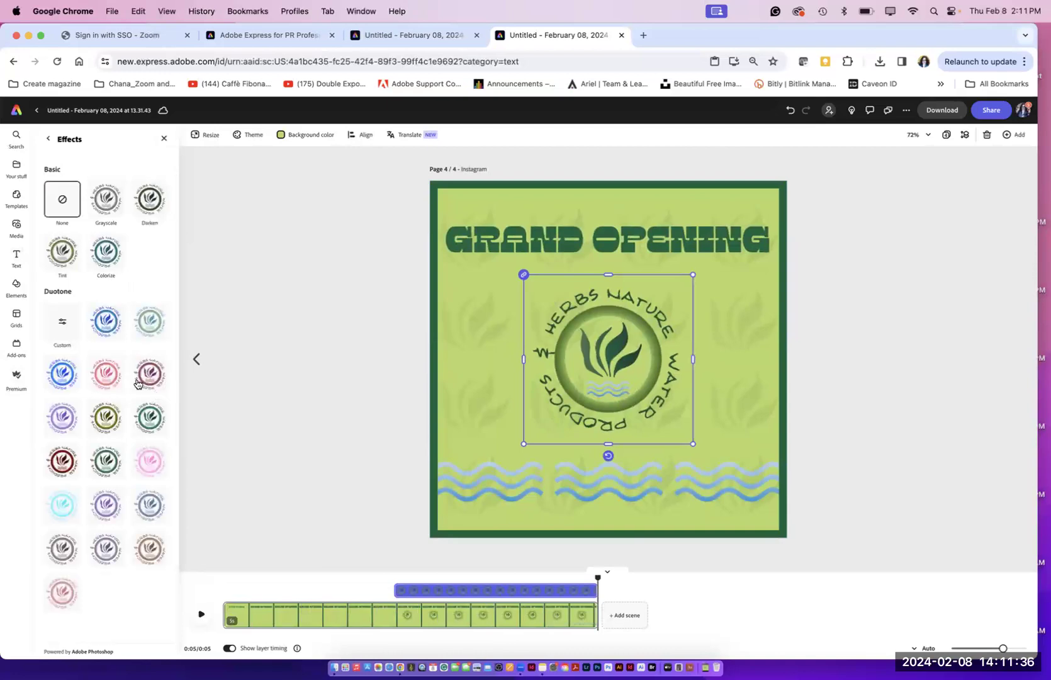
{"action": "left_click", "coordinate": [140, 381]}
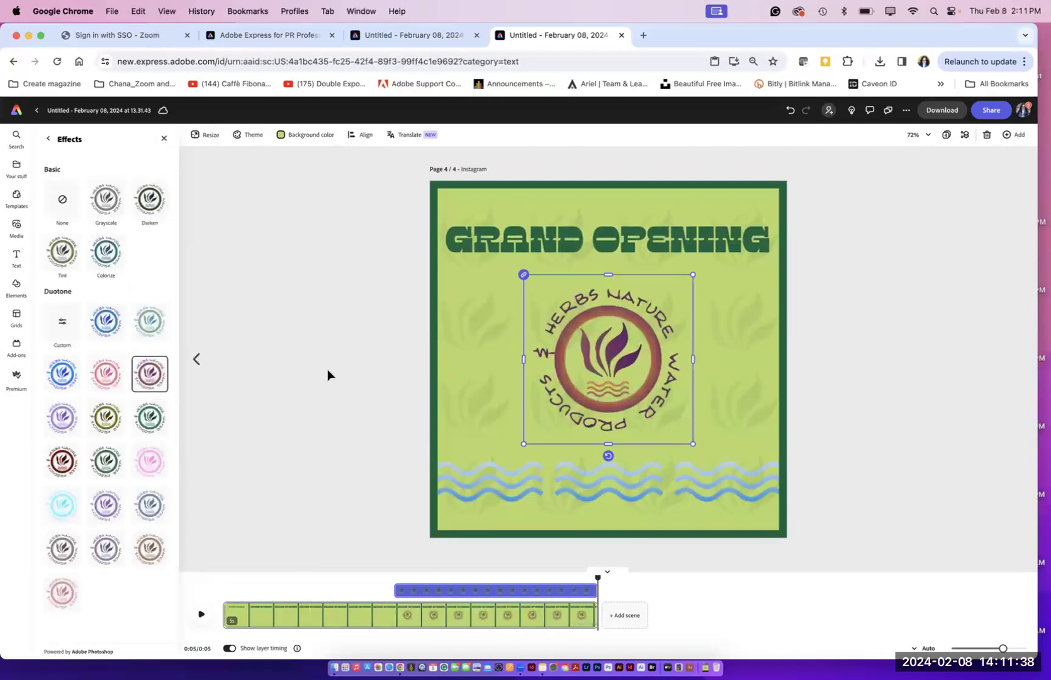
{"action": "left_click", "coordinate": [328, 371]}
Step: Try the Lift and Strong shadows on the Grand Opening heading, and set a custom shadow with angle -180 and distance 0
{"action": "left_click", "coordinate": [502, 250]}
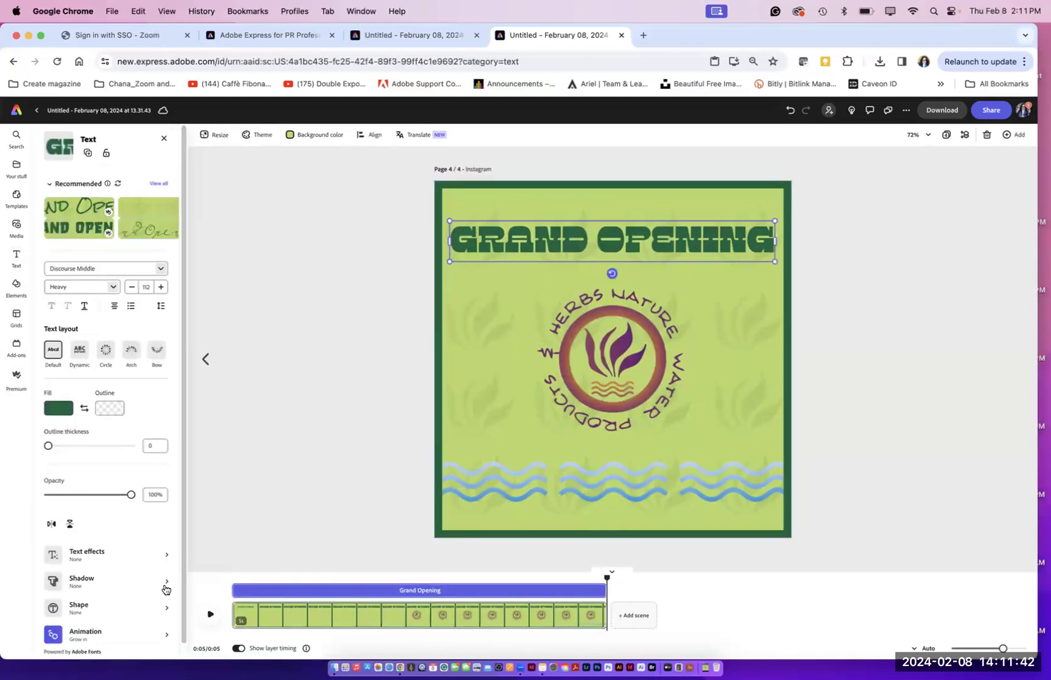
{"action": "left_click", "coordinate": [167, 583]}
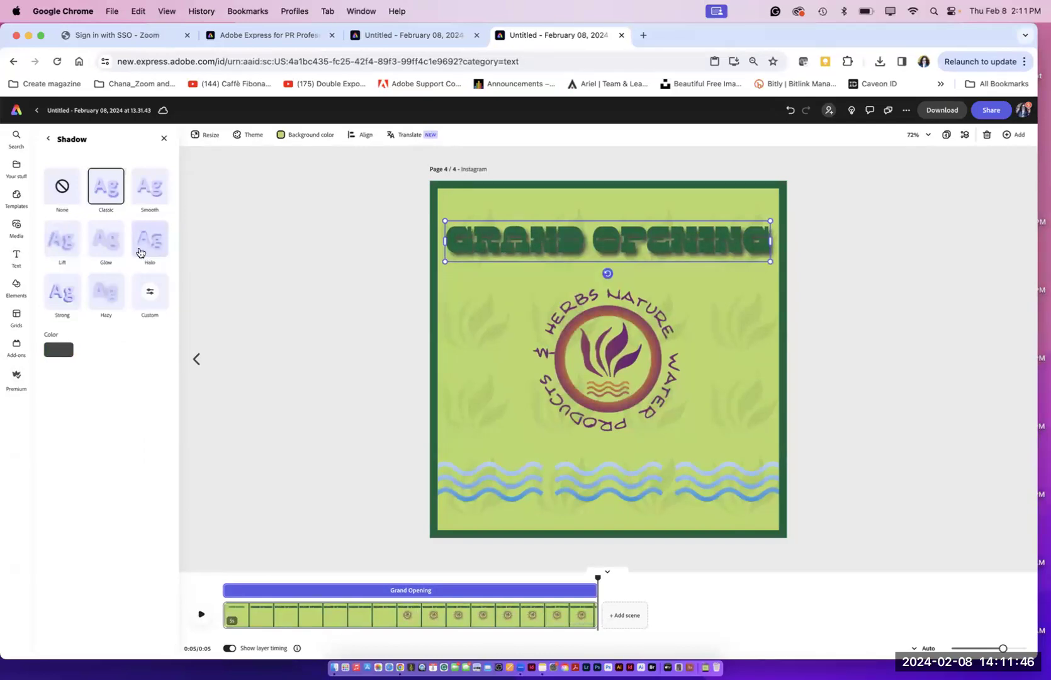
{"action": "left_click", "coordinate": [60, 242]}
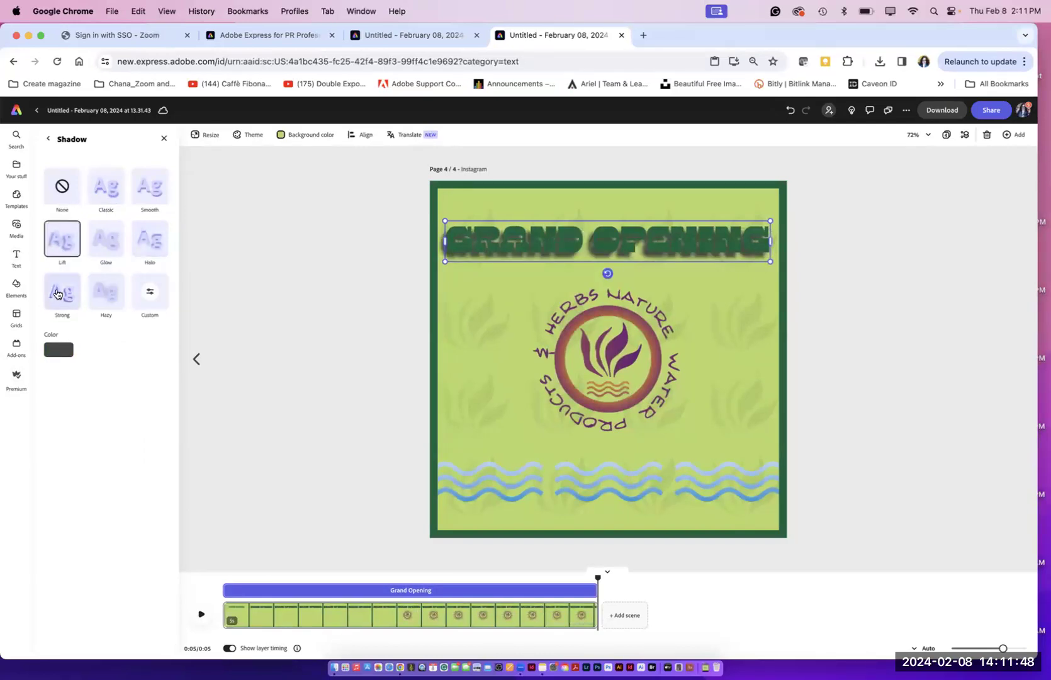
{"action": "left_click", "coordinate": [62, 291]}
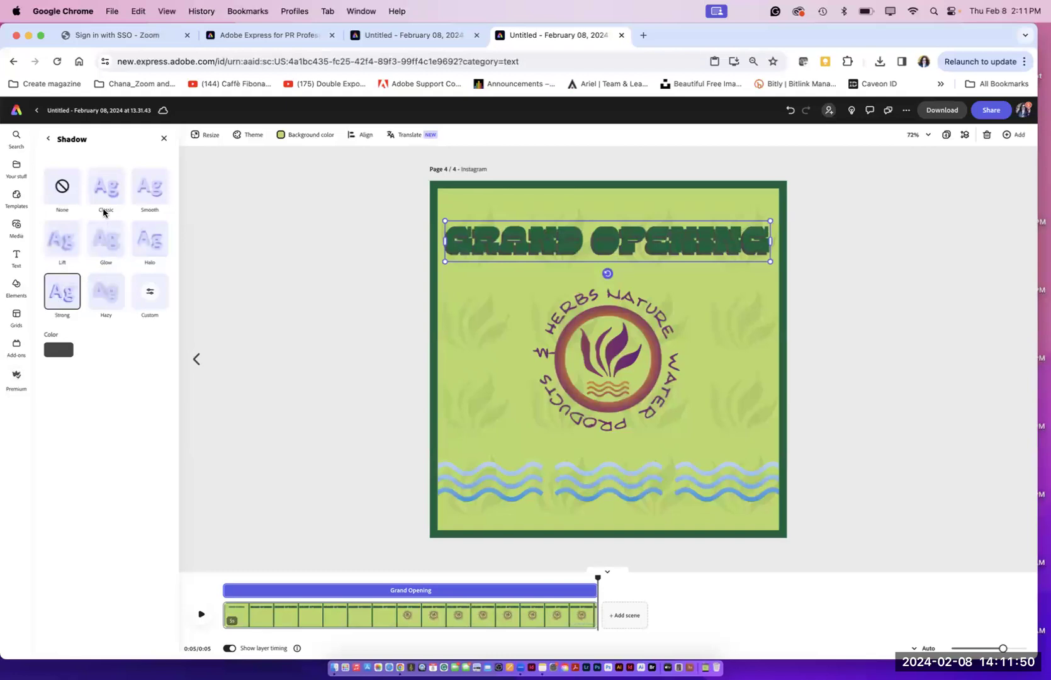
{"action": "left_click", "coordinate": [143, 288]}
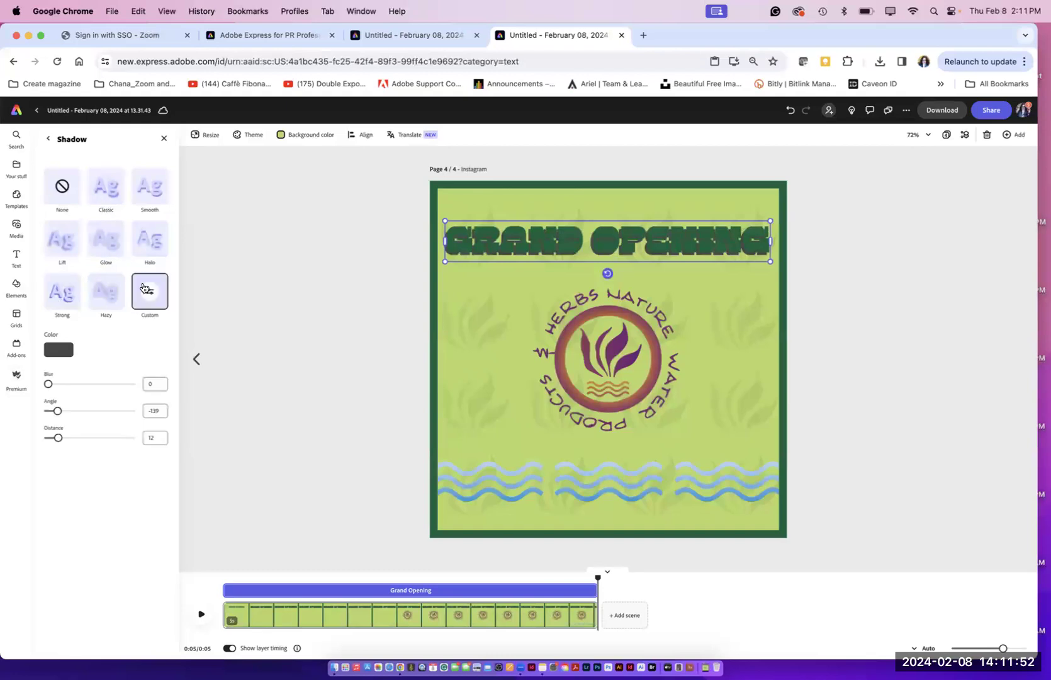
{"action": "left_click_drag", "start_coordinate": [53, 411], "coordinate": [46, 438]}
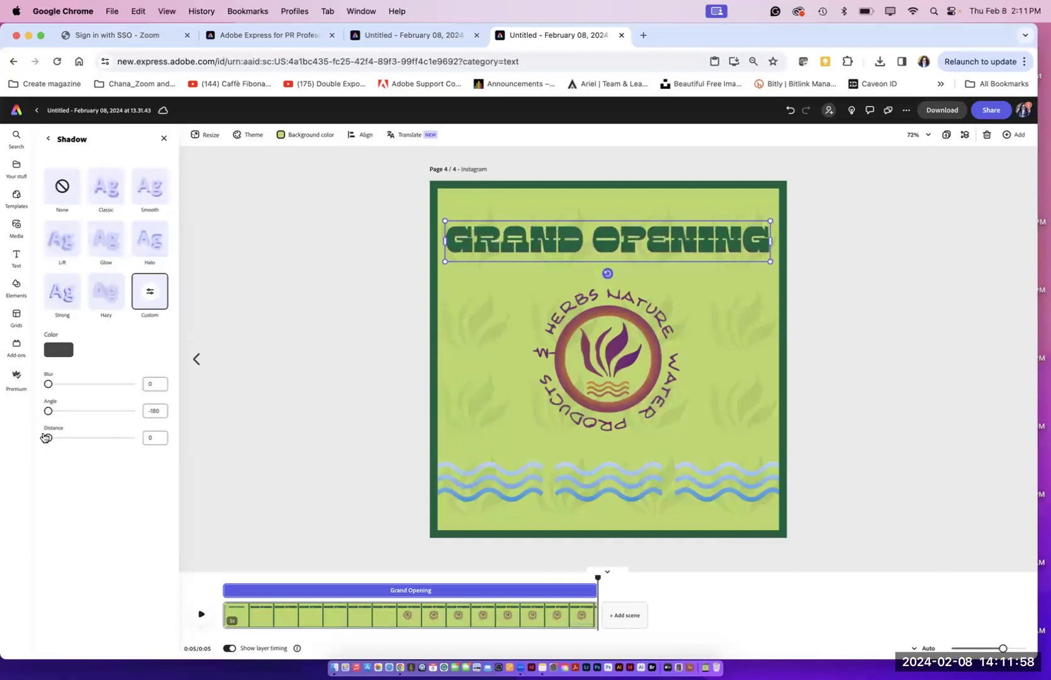
{"action": "left_click", "coordinate": [283, 392]}
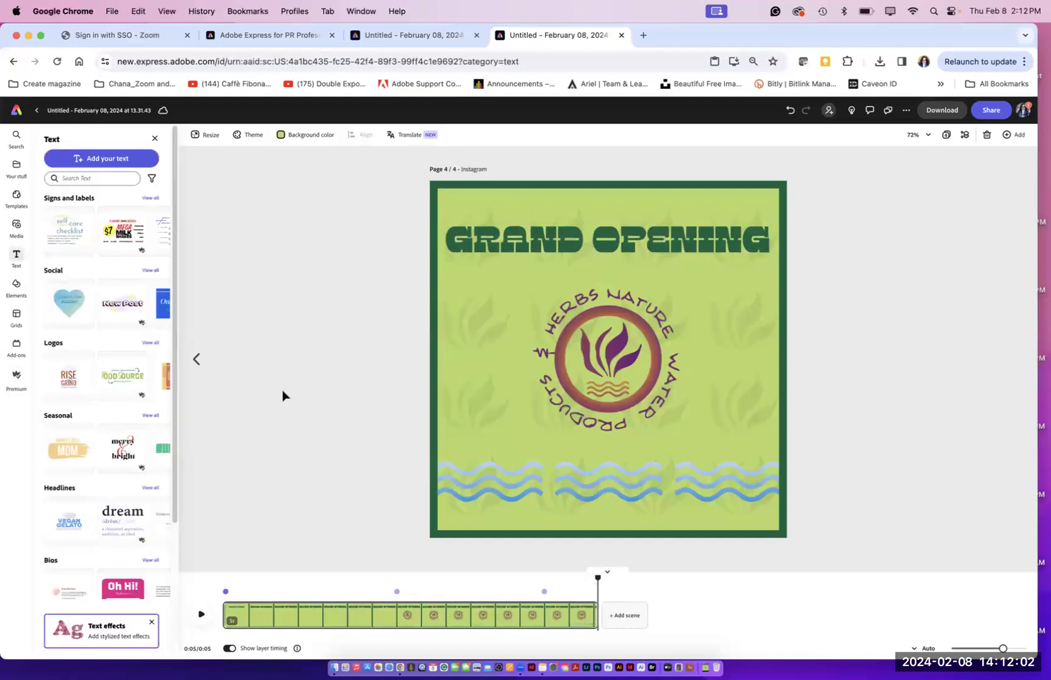
Step: Select the leftmost wave graphic within the wave group and apply the bright blue Duotone effect to it
{"action": "left_click", "coordinate": [522, 495]}
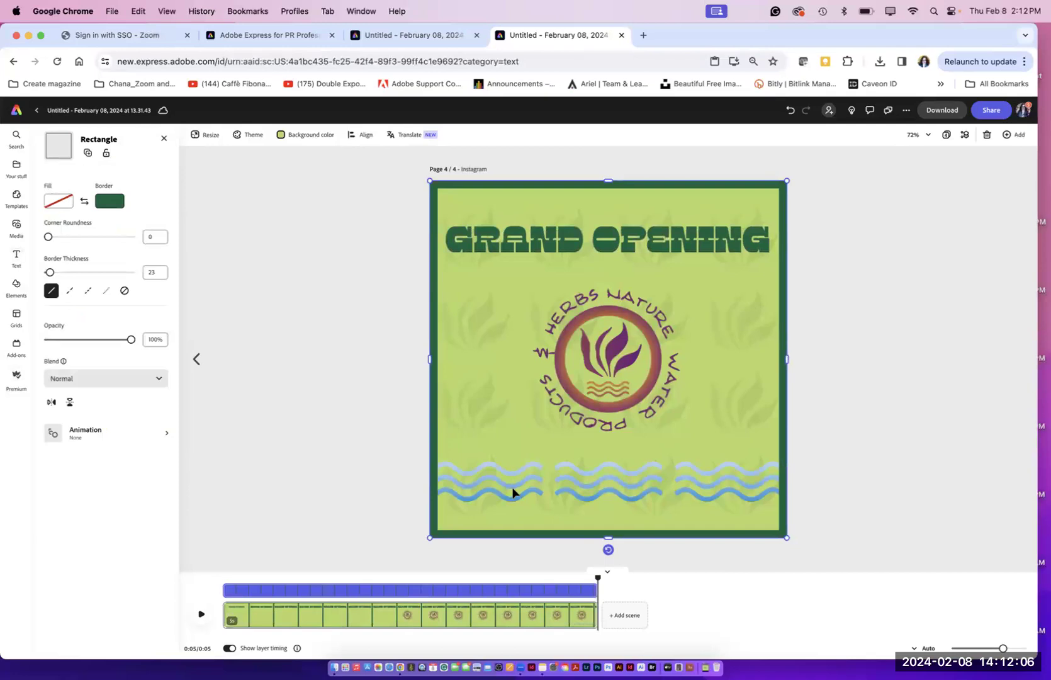
{"action": "left_click", "coordinate": [513, 491]}
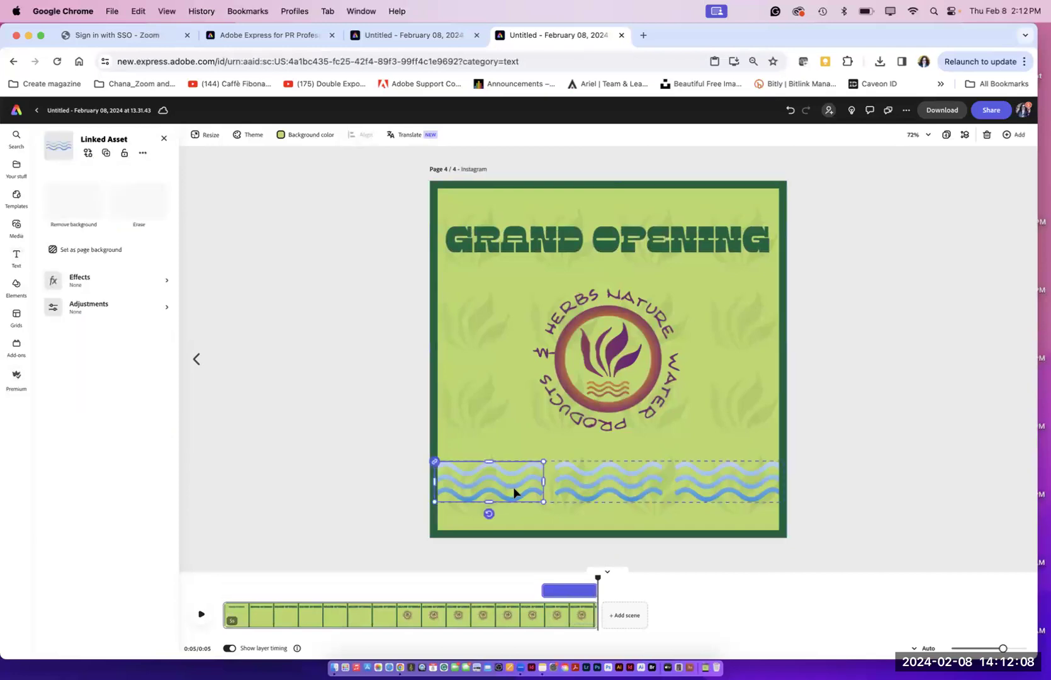
{"action": "left_click", "coordinate": [580, 490]}
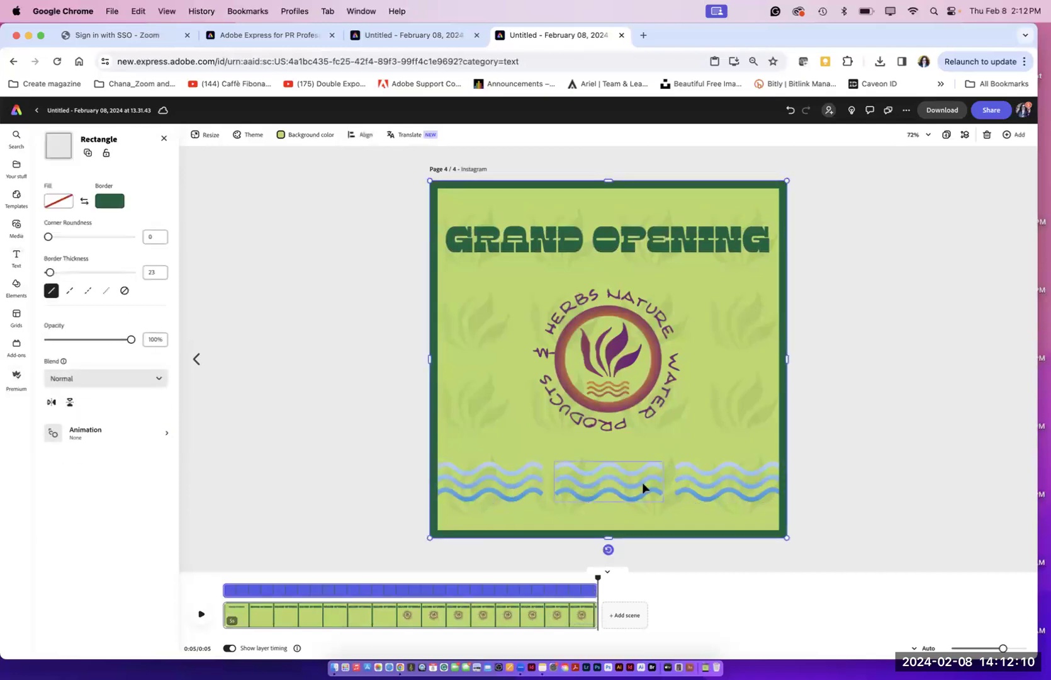
{"action": "left_click", "coordinate": [705, 480]}
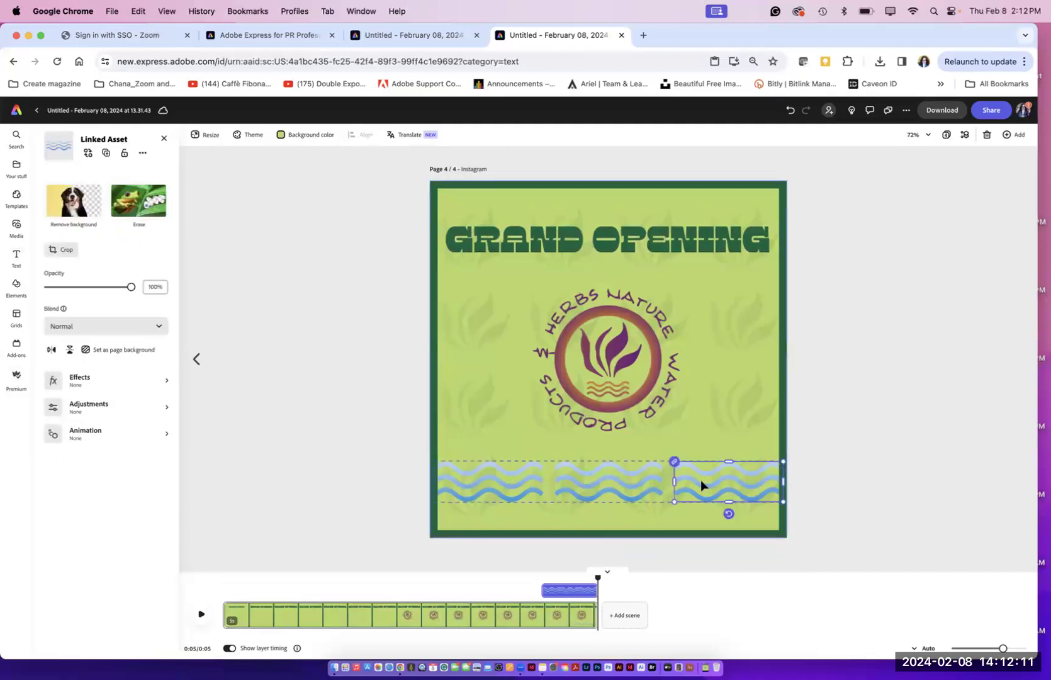
{"action": "left_click", "coordinate": [485, 500]}
{"action": "left_click", "coordinate": [486, 490]}
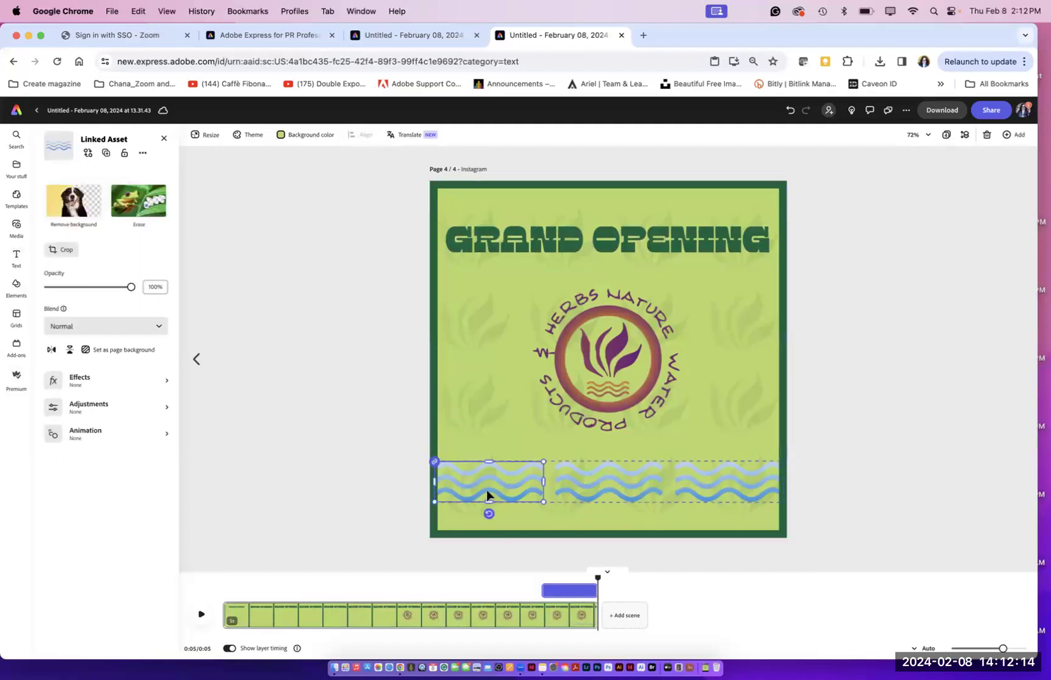
{"action": "left_click", "coordinate": [163, 382]}
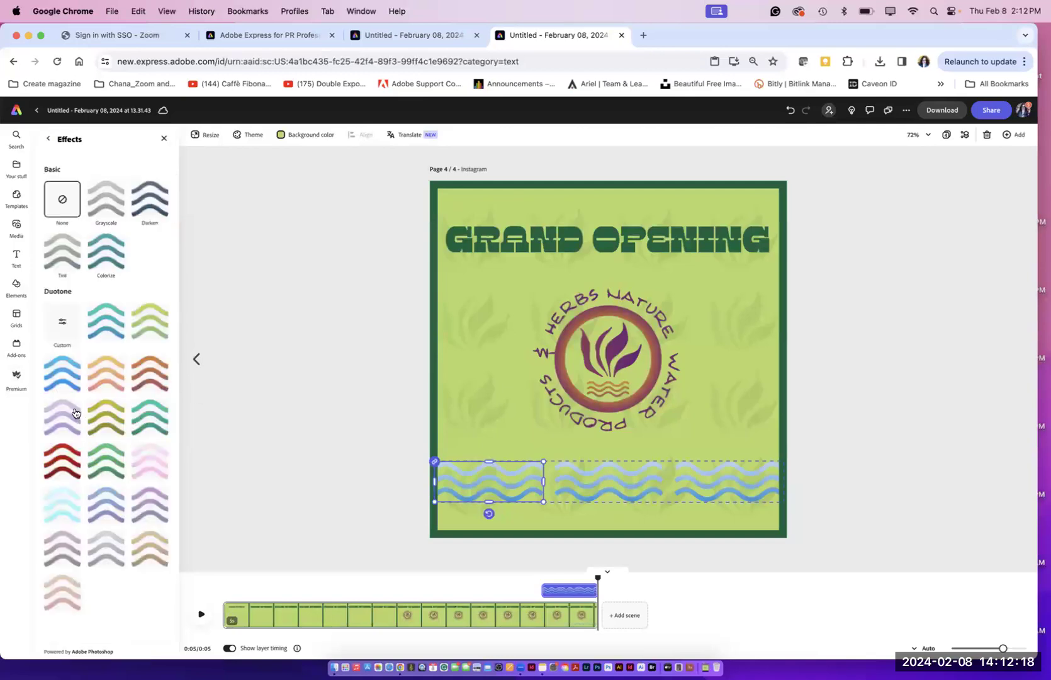
{"action": "left_click", "coordinate": [65, 389]}
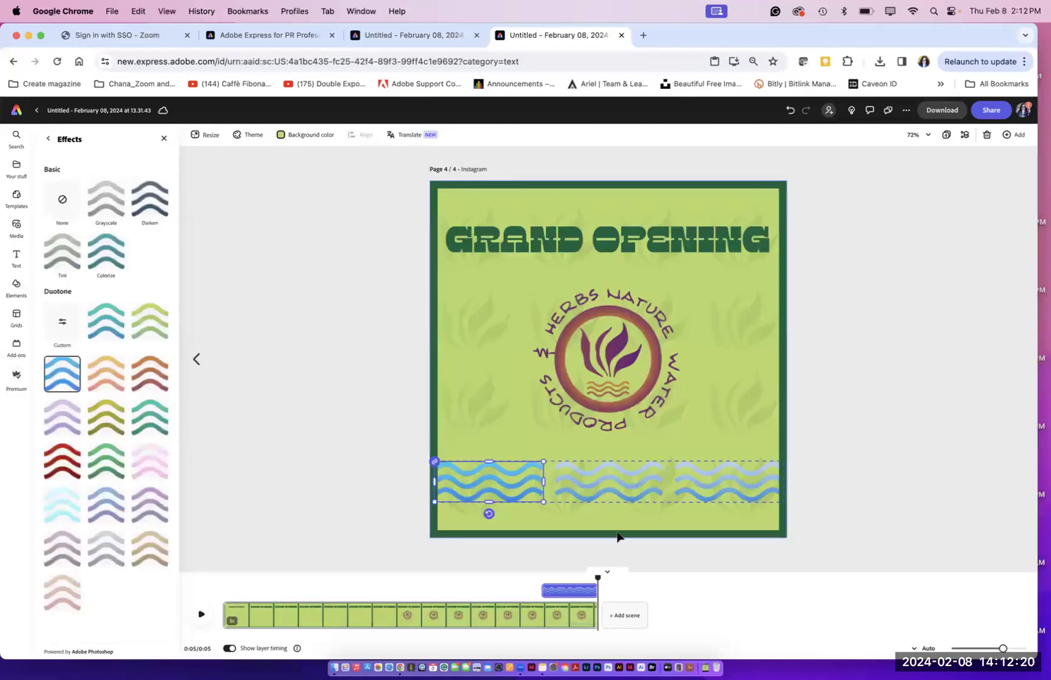
Step: Apply the same bright blue Duotone effect to the middle wave graphic
{"action": "left_click", "coordinate": [617, 498]}
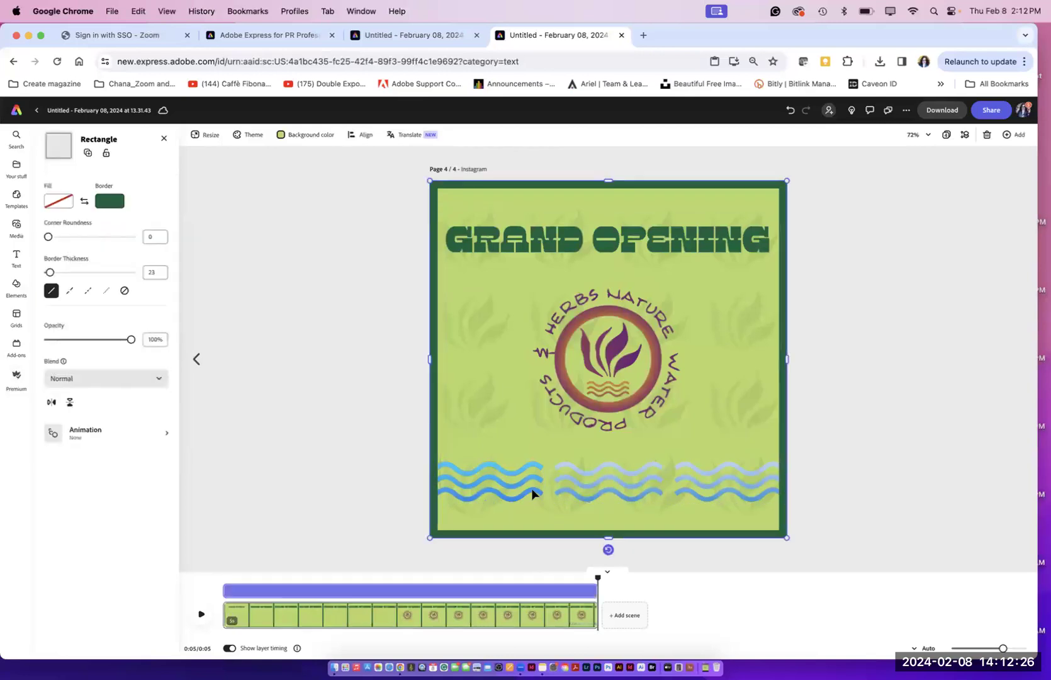
{"action": "left_click", "coordinate": [558, 490]}
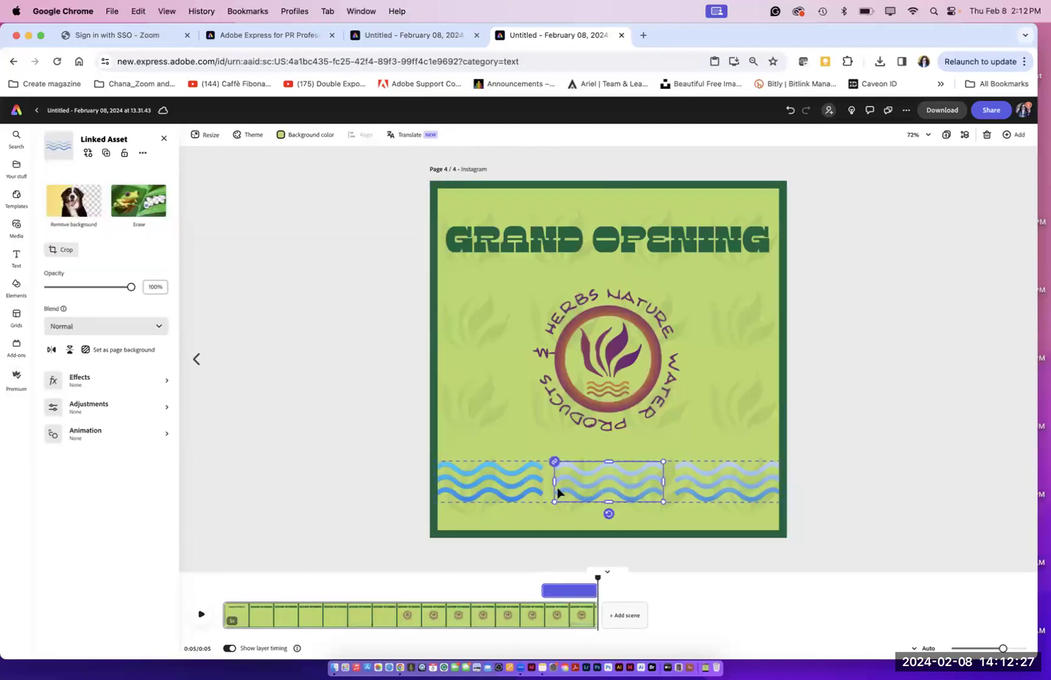
{"action": "left_click", "coordinate": [167, 380]}
{"action": "left_click", "coordinate": [71, 376]}
{"action": "left_click", "coordinate": [305, 387]}
Step: Recolour the rightmost wave graphic with the matching bright blue Duotone effect
{"action": "left_click", "coordinate": [700, 479]}
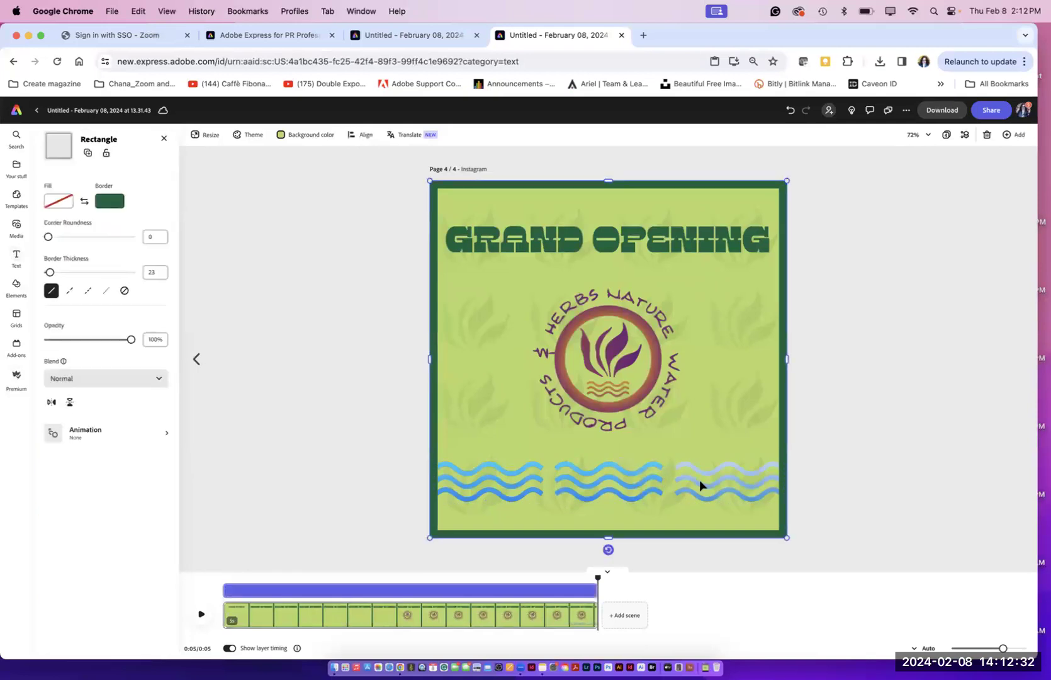
{"action": "left_click", "coordinate": [703, 482]}
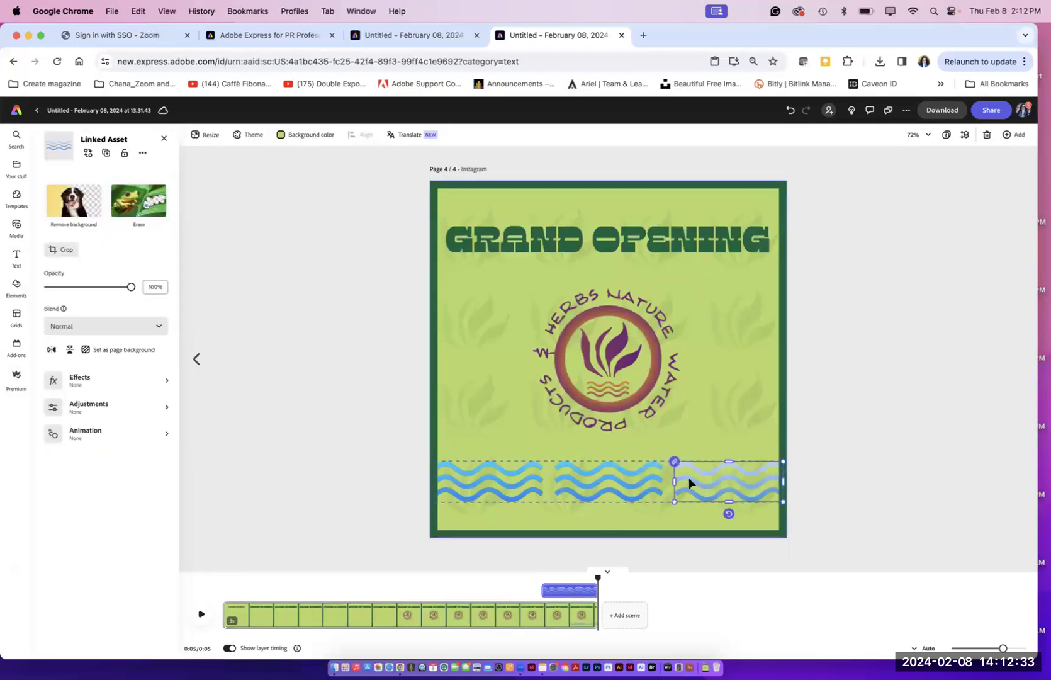
{"action": "left_click", "coordinate": [167, 382]}
{"action": "left_click", "coordinate": [67, 391]}
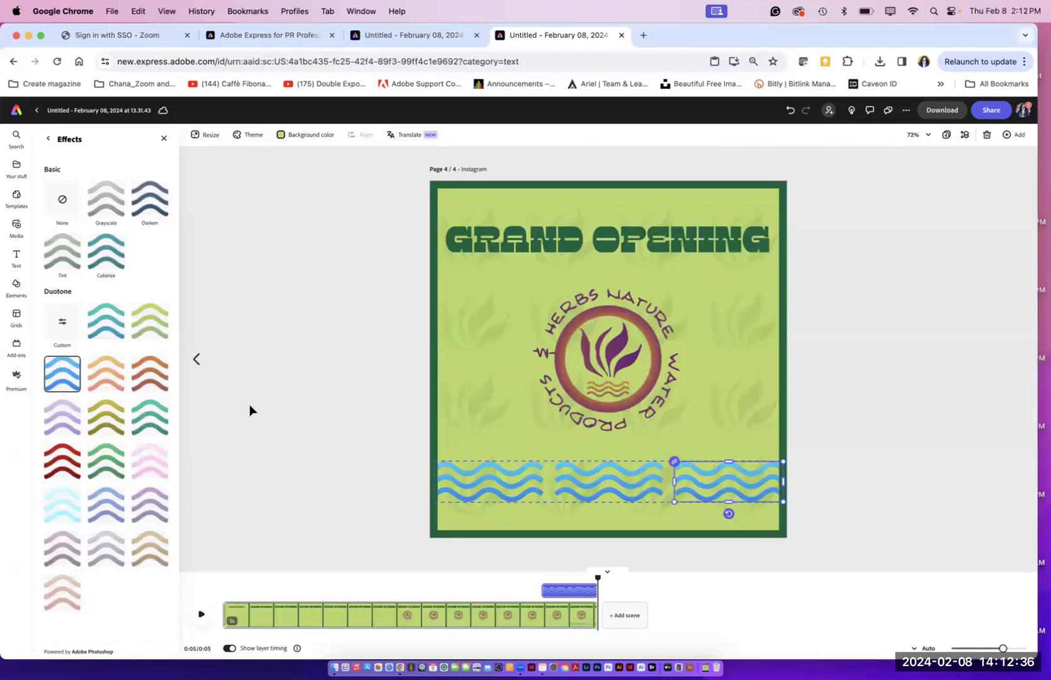
{"action": "left_click", "coordinate": [255, 410]}
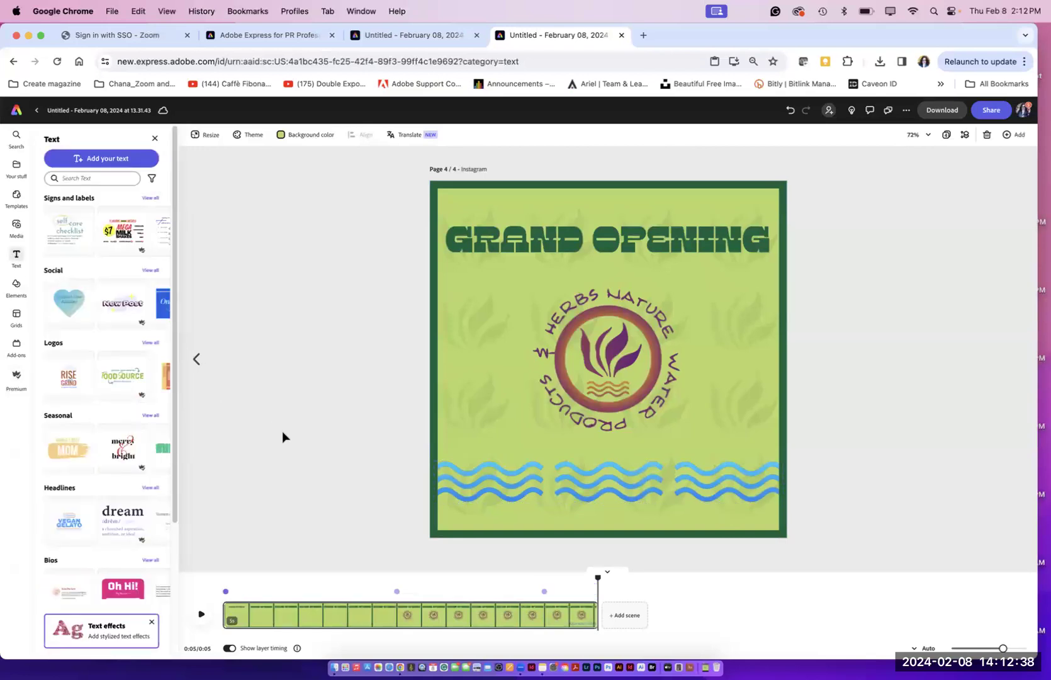
Step: Give the Grand Opening heading the narrower wavy recommended font, enlarge and raise it above the logo, and preview the page's animation
{"action": "left_click", "coordinate": [505, 241]}
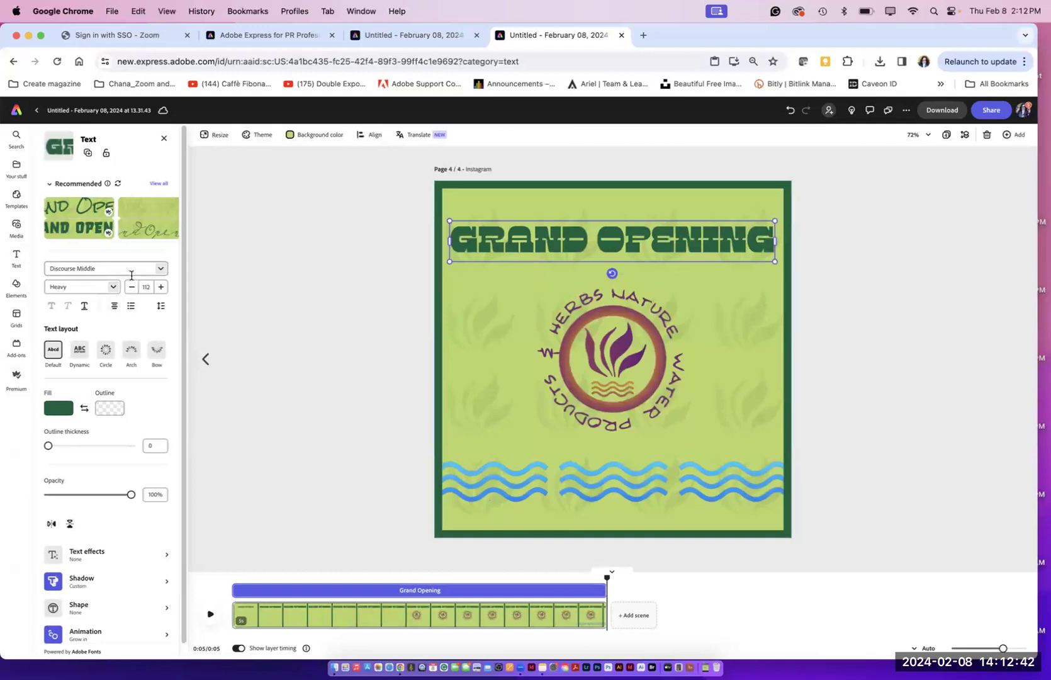
{"action": "left_click", "coordinate": [158, 184]}
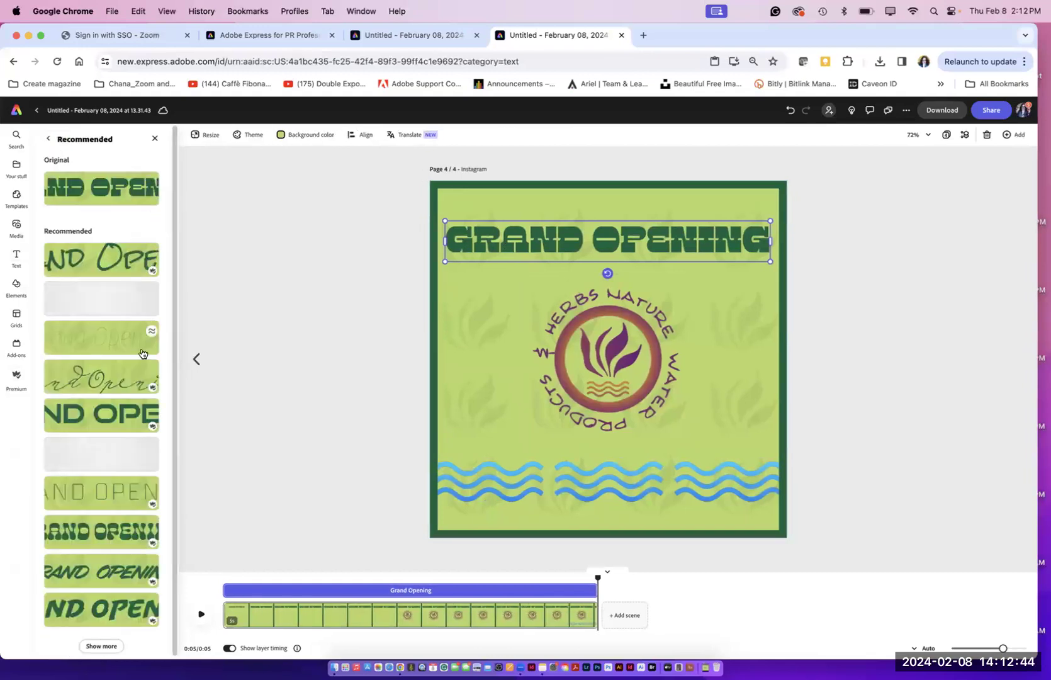
{"action": "left_click", "coordinate": [81, 540]}
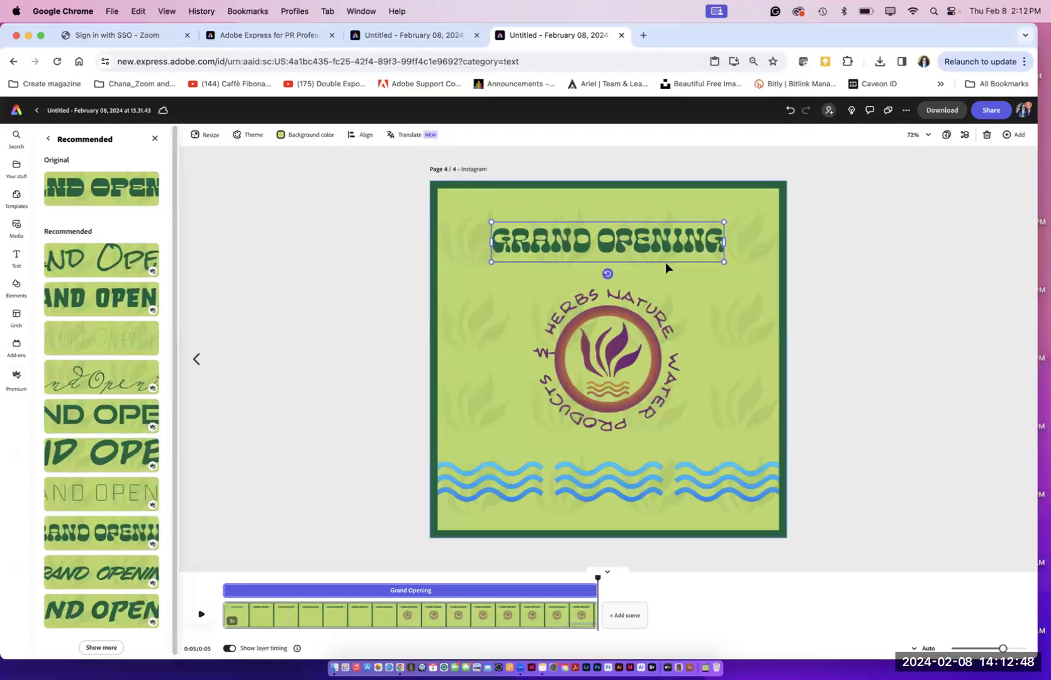
{"action": "left_click_drag", "start_coordinate": [491, 262], "coordinate": [449, 269]}
{"action": "left_click_drag", "start_coordinate": [531, 255], "coordinate": [549, 233]}
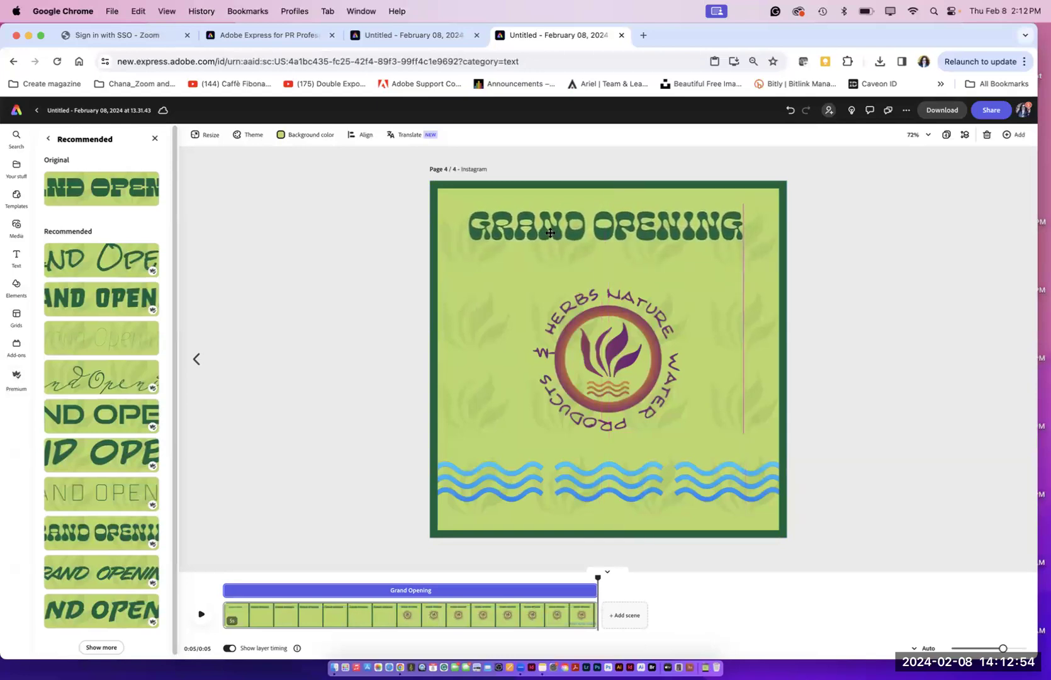
{"action": "left_click", "coordinate": [344, 314]}
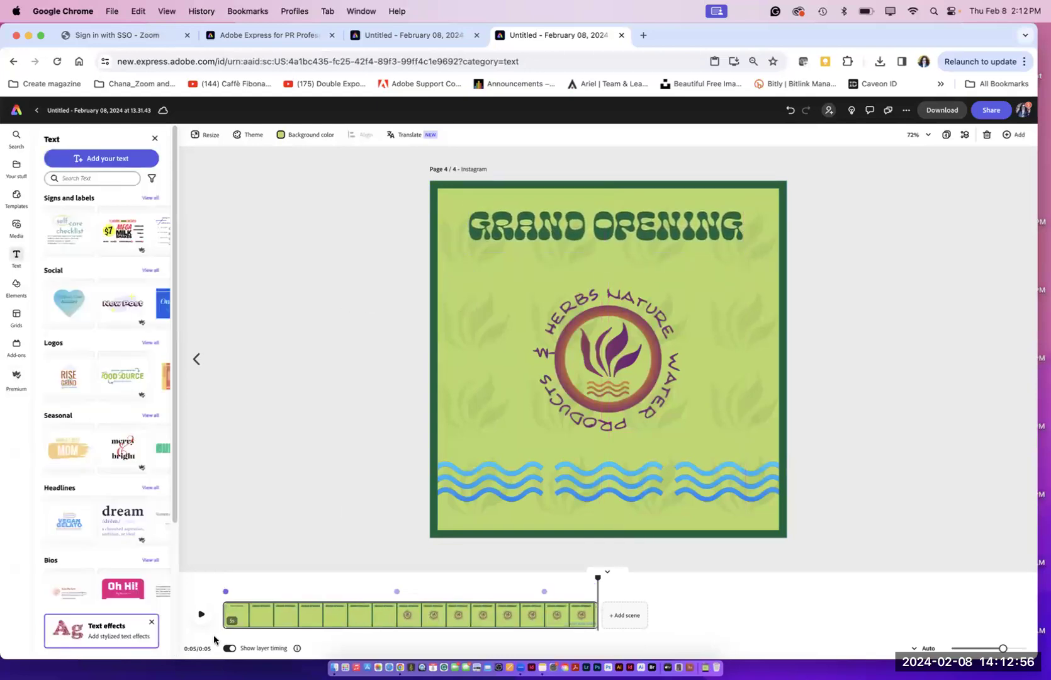
{"action": "left_click", "coordinate": [202, 617]}
{"action": "left_click", "coordinate": [152, 139]}
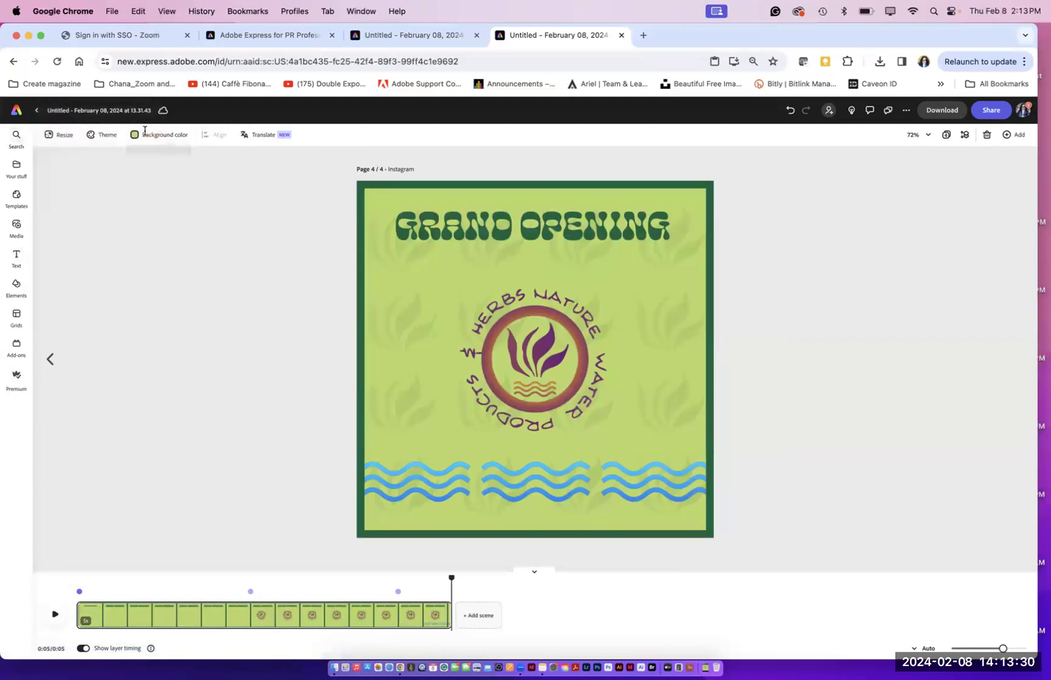
Step: Leave the current design for the home page and search for the Presentation template category
{"action": "left_click", "coordinate": [36, 110]}
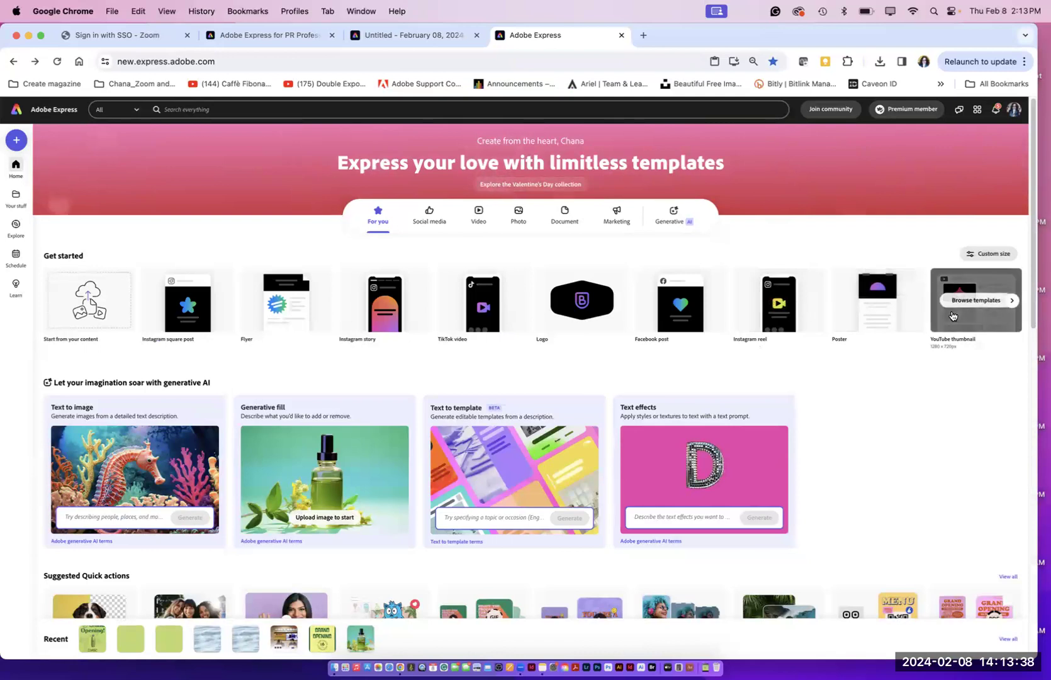
{"action": "left_click", "coordinate": [1013, 301]}
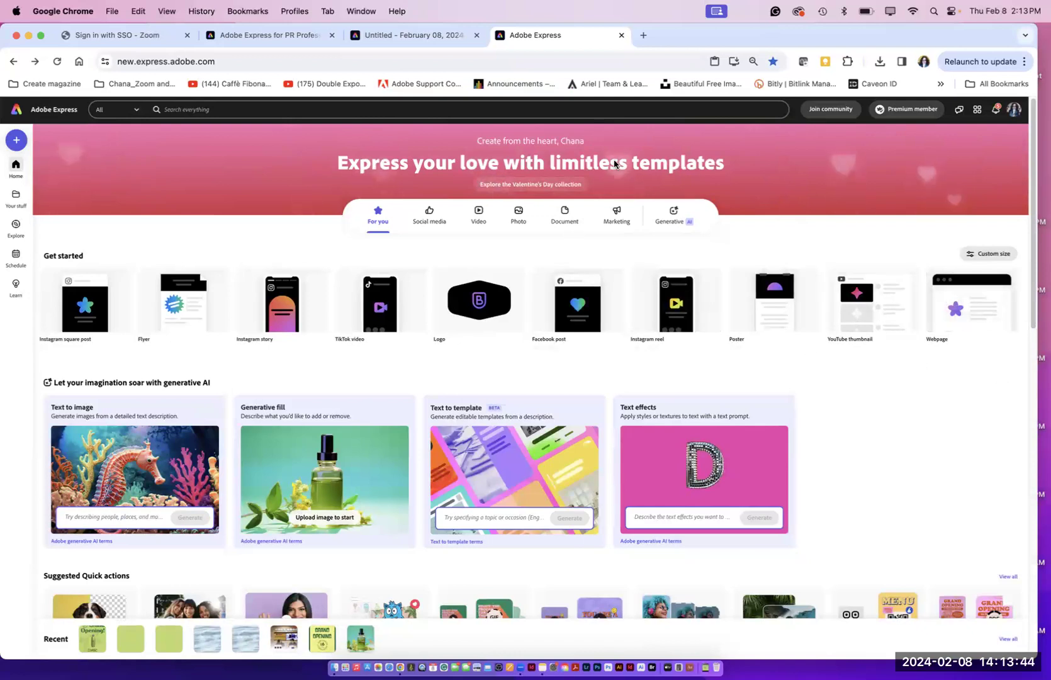
{"action": "left_click", "coordinate": [229, 110]}
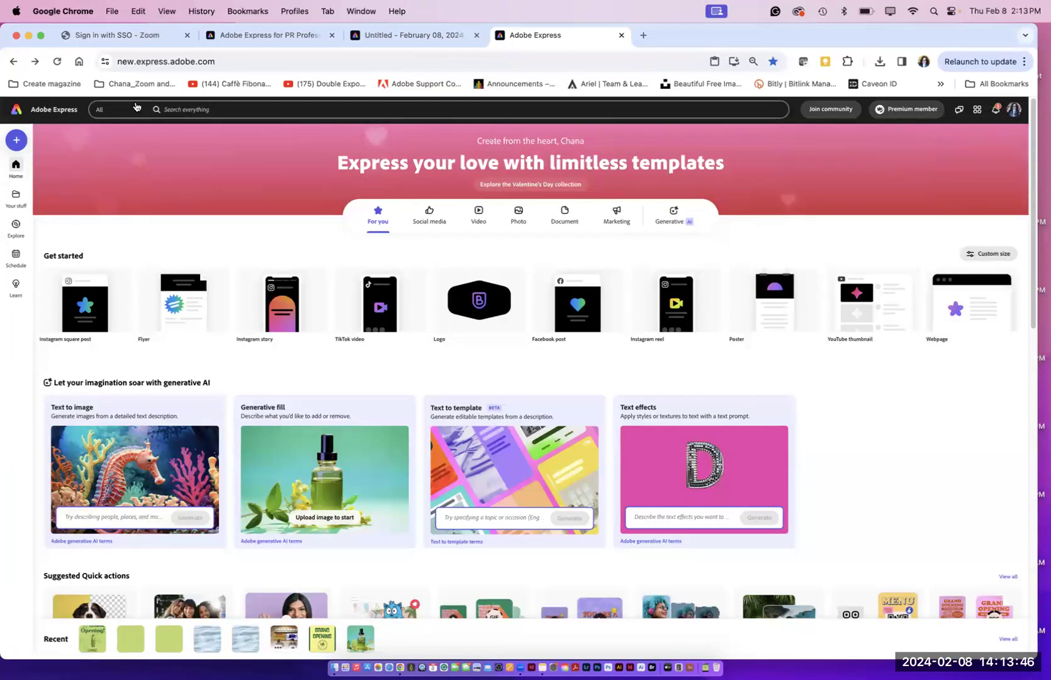
{"action": "type", "text": "presentation"}
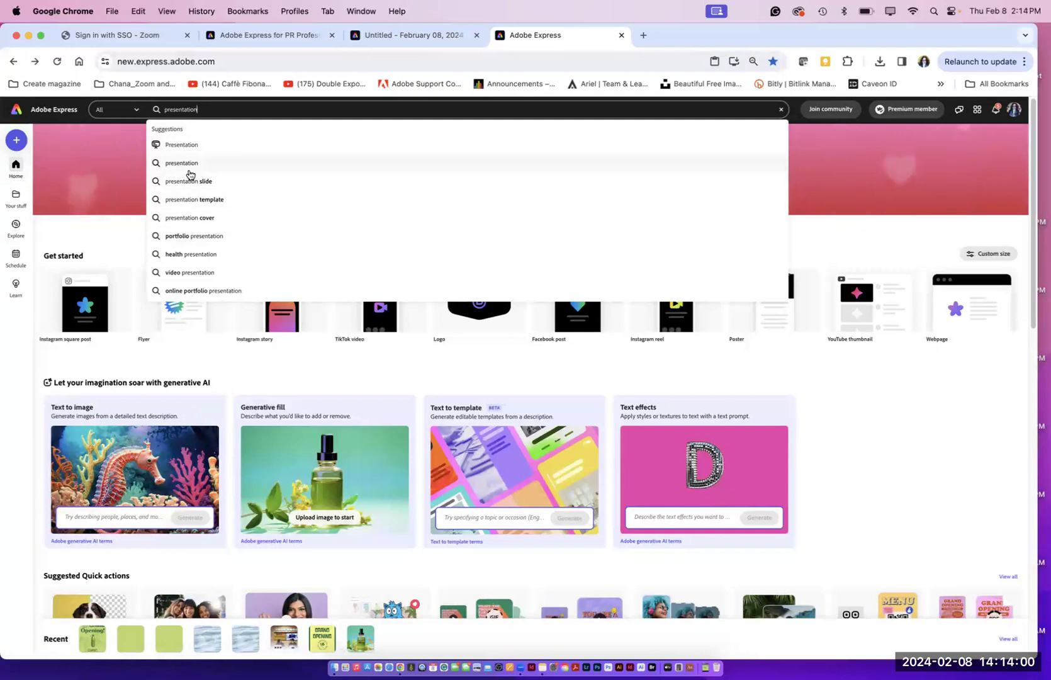
{"action": "left_click", "coordinate": [183, 144]}
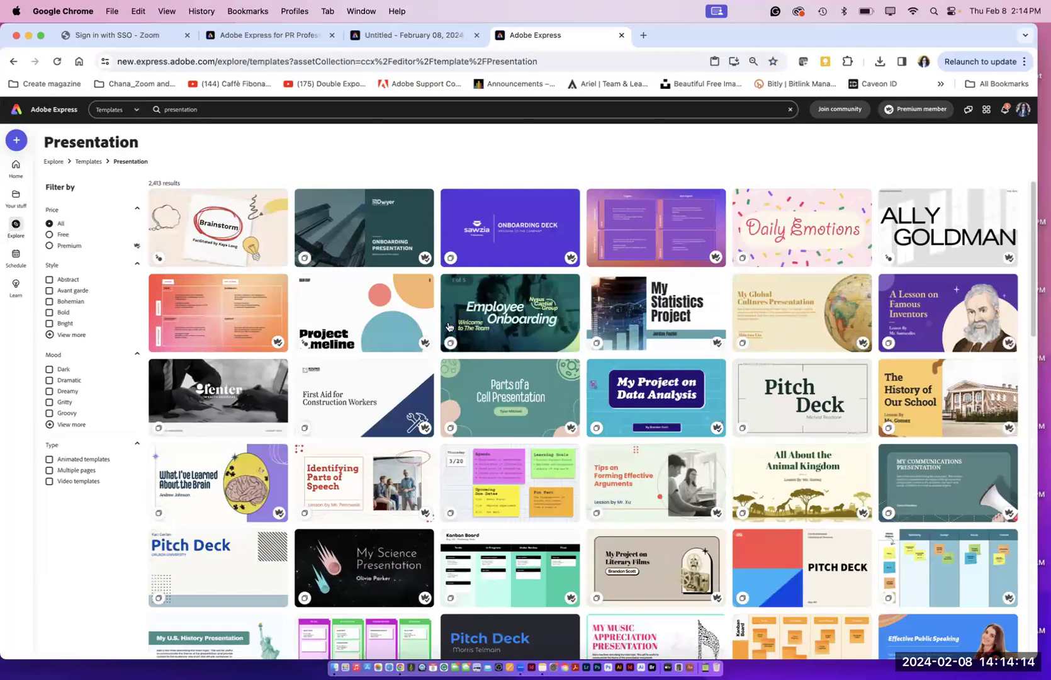
Step: Filter the presentation templates by Abstract style and Multiple pages, and start customizing the Beige and Green Pitch Presentation
{"action": "left_click", "coordinate": [51, 280]}
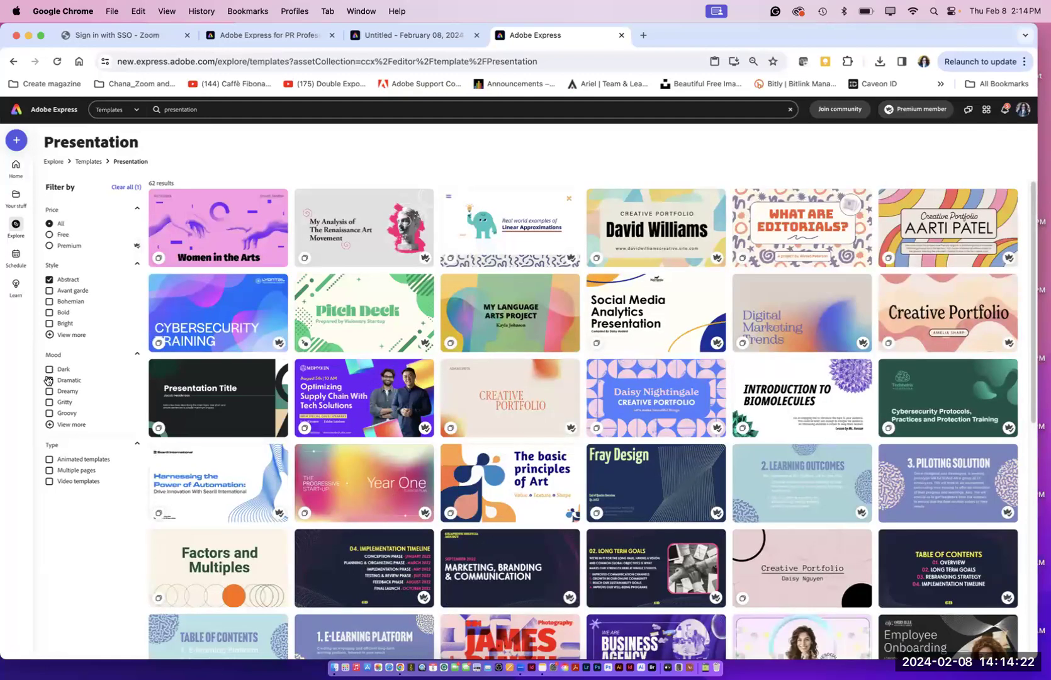
{"action": "left_click", "coordinate": [50, 472]}
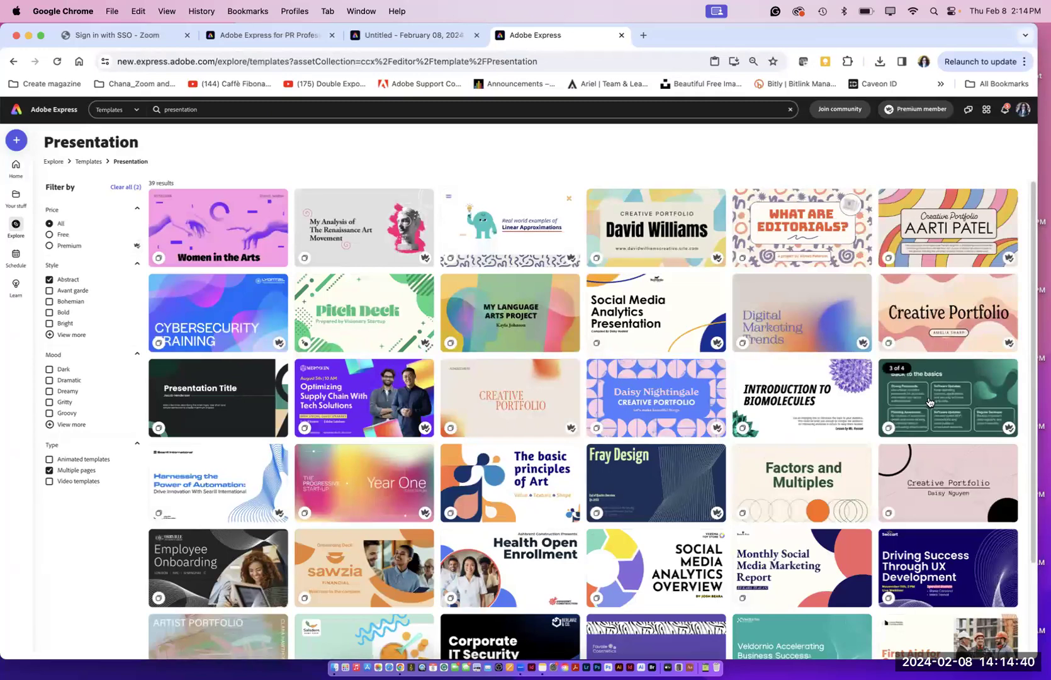
{"action": "left_click", "coordinate": [379, 322]}
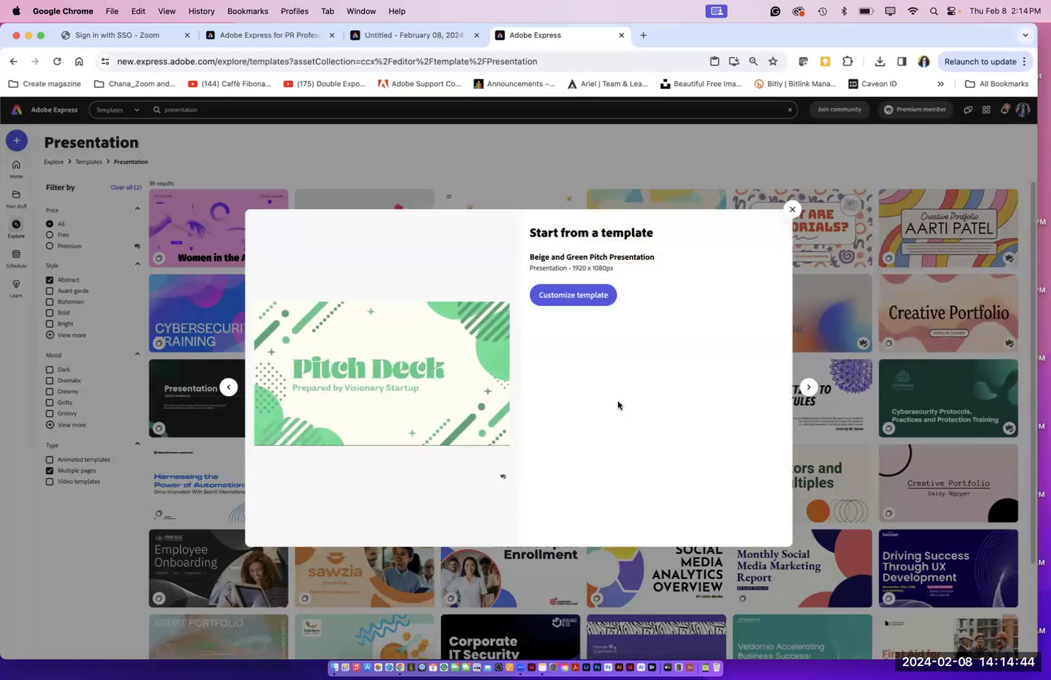
{"action": "left_click", "coordinate": [579, 297]}
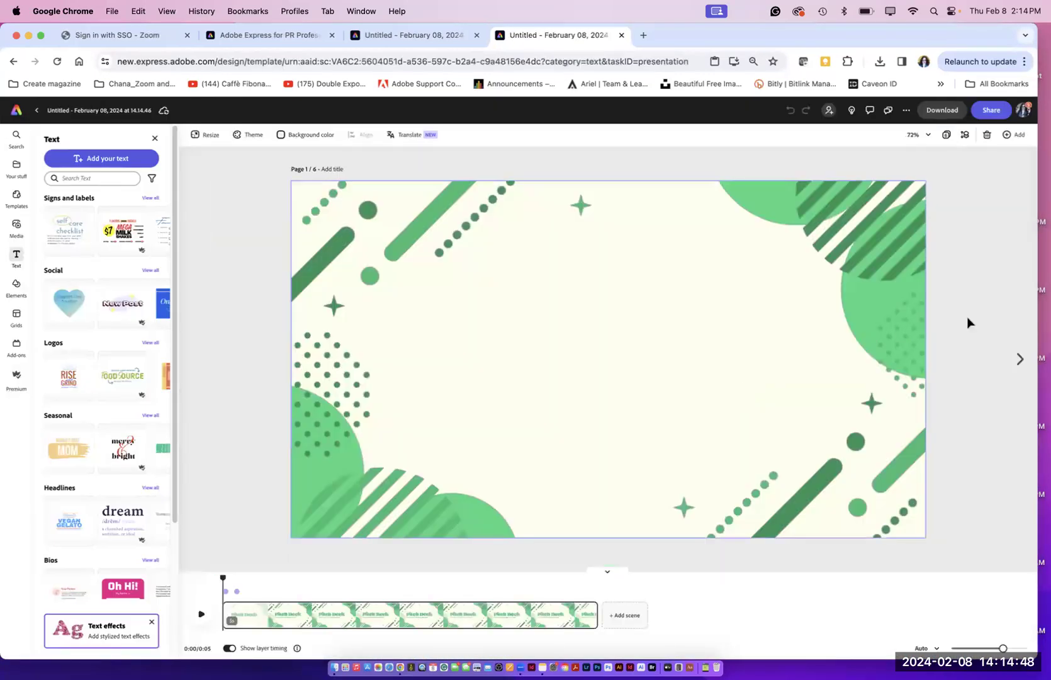
Step: Look through all six pages of the pitch presentation template and return to the first page
{"action": "left_click", "coordinate": [1020, 360]}
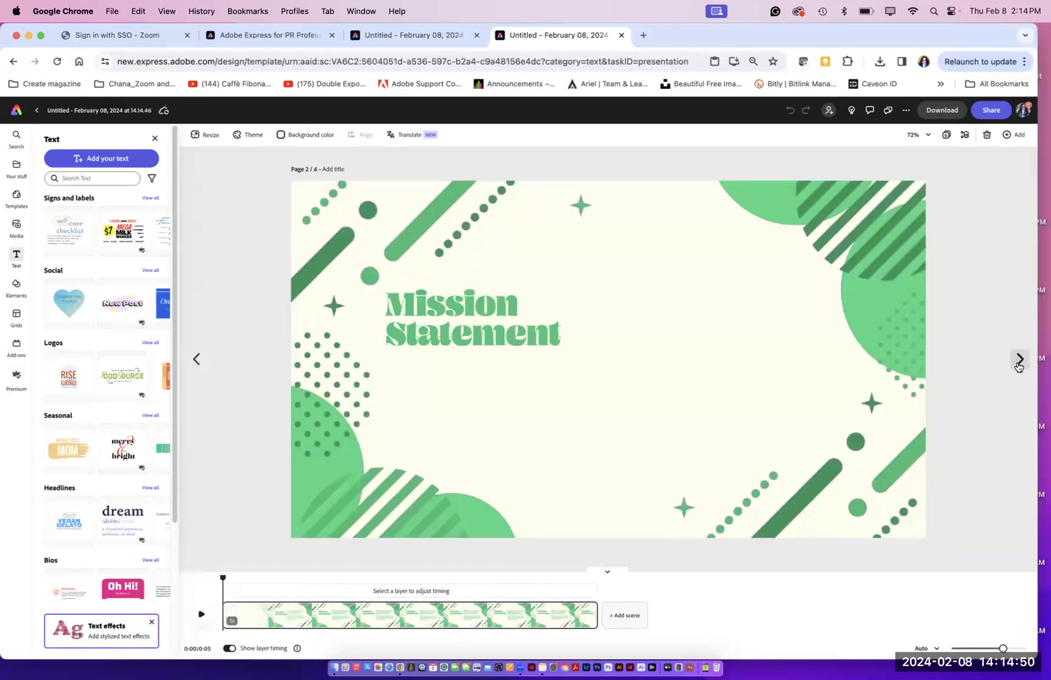
{"action": "left_click", "coordinate": [1018, 365]}
{"action": "left_click", "coordinate": [1018, 361]}
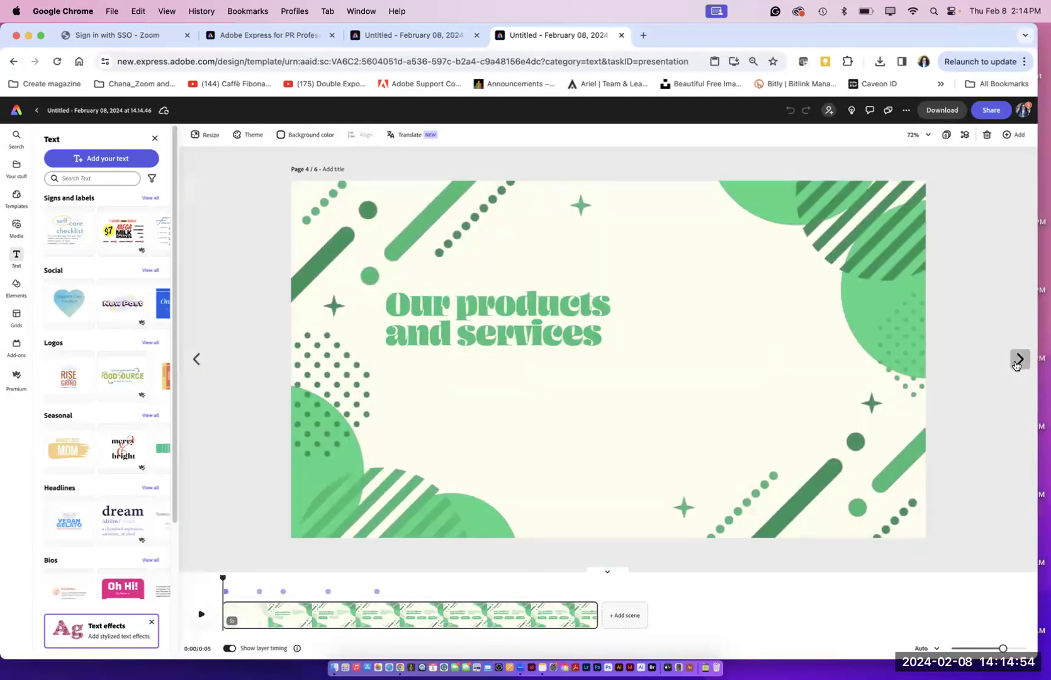
{"action": "left_click", "coordinate": [1018, 361]}
{"action": "left_click", "coordinate": [1017, 362]}
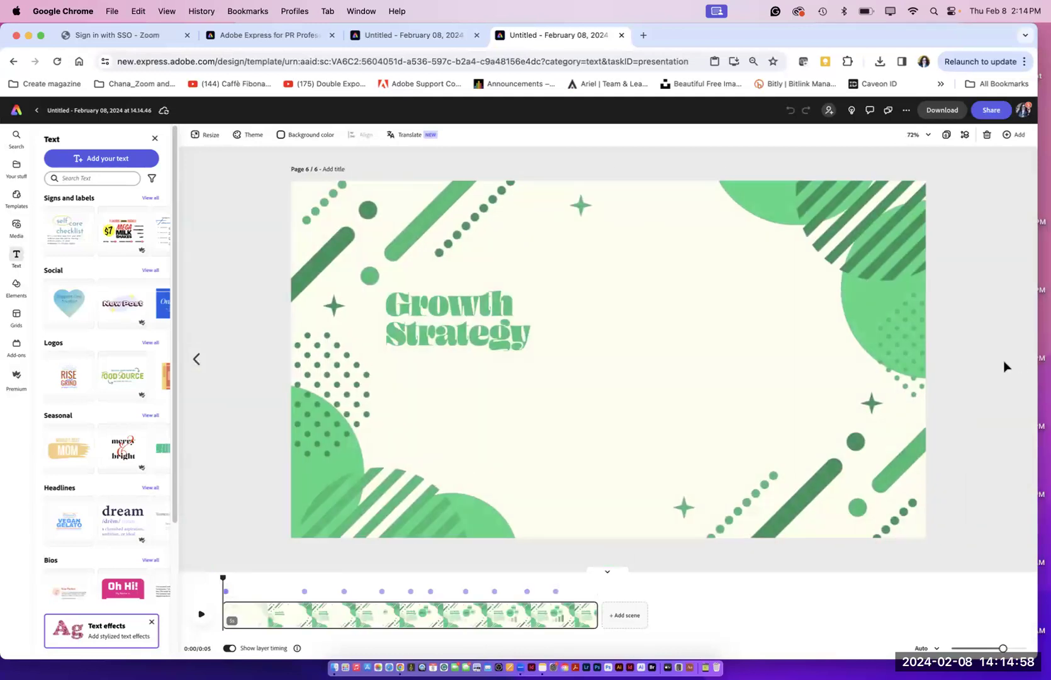
{"action": "left_click", "coordinate": [196, 360]}
{"action": "left_click", "coordinate": [196, 361]}
{"action": "left_click", "coordinate": [197, 360]}
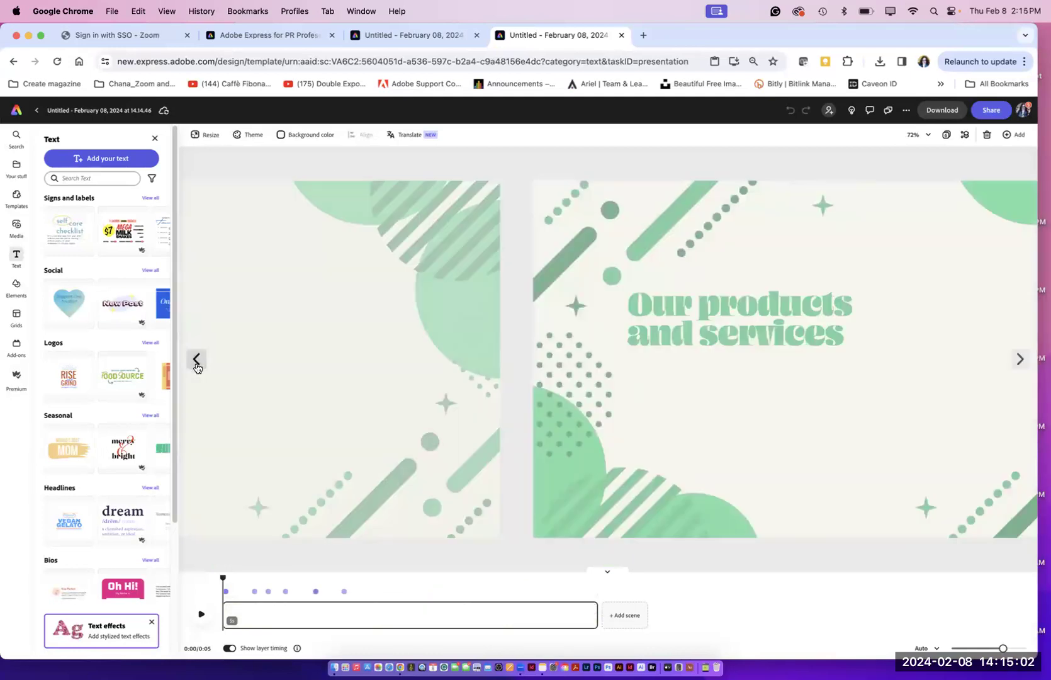
{"action": "left_click", "coordinate": [196, 360]}
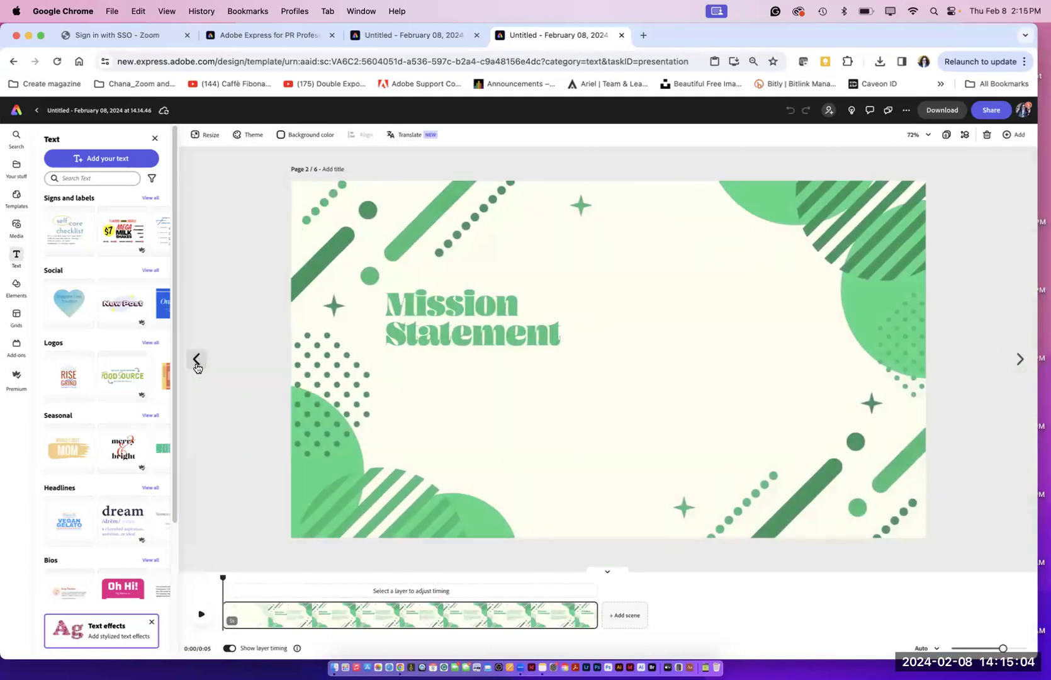
{"action": "left_click", "coordinate": [197, 361]}
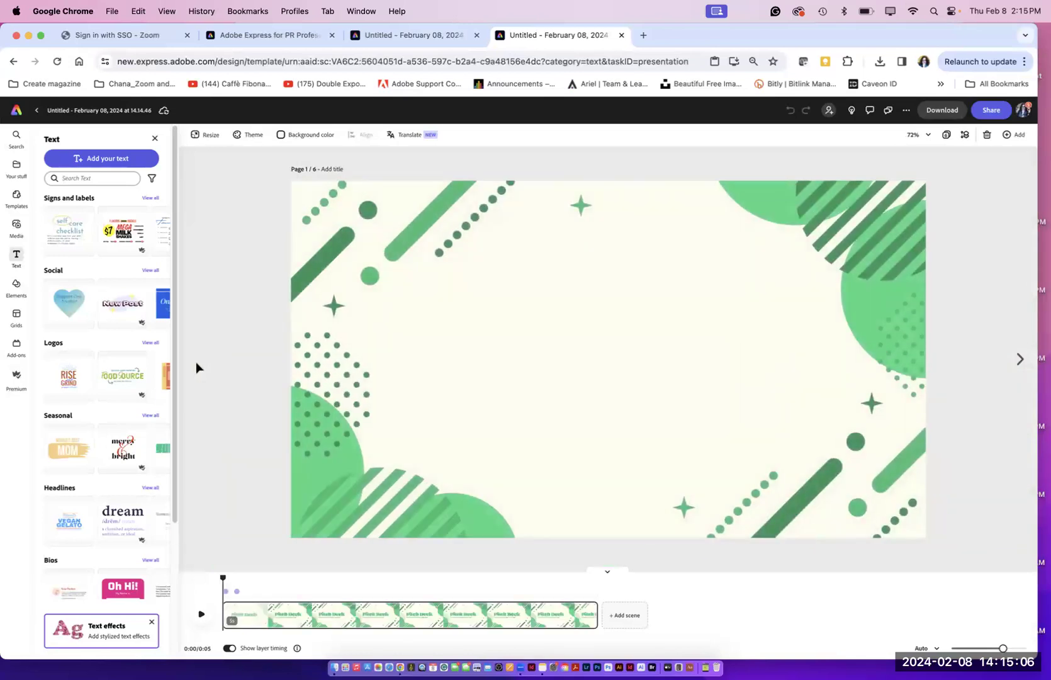
Step: Try contrast 47 and brightness -51 on the first page's background image, and reset all its adjustments
{"action": "left_click", "coordinate": [870, 304]}
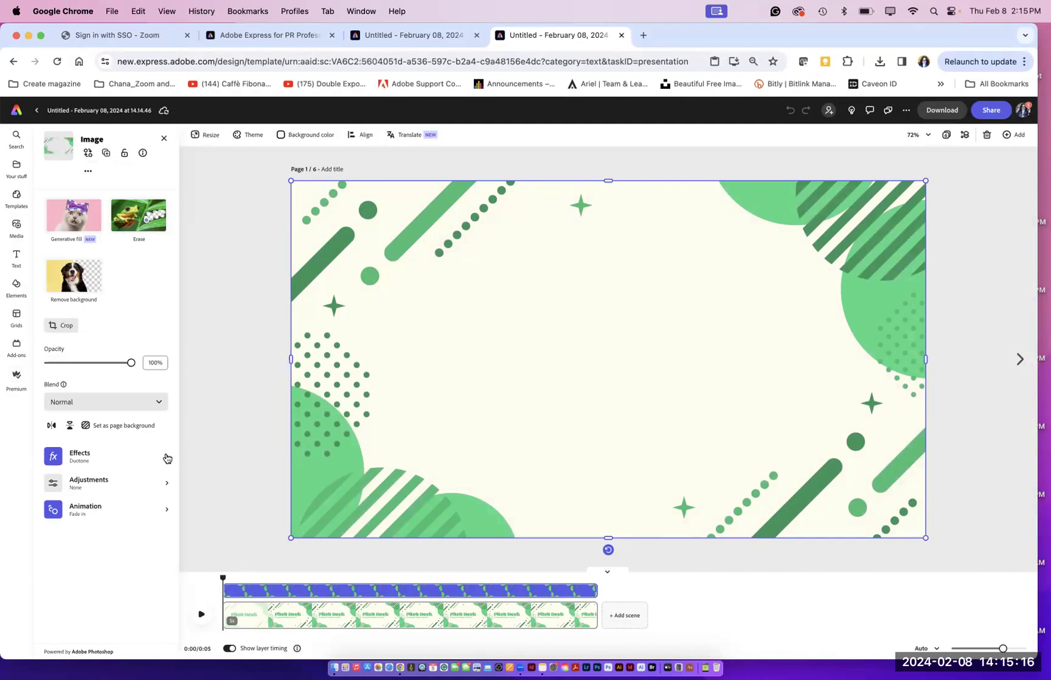
{"action": "left_click", "coordinate": [163, 486]}
{"action": "left_click_drag", "start_coordinate": [90, 232], "coordinate": [111, 202]}
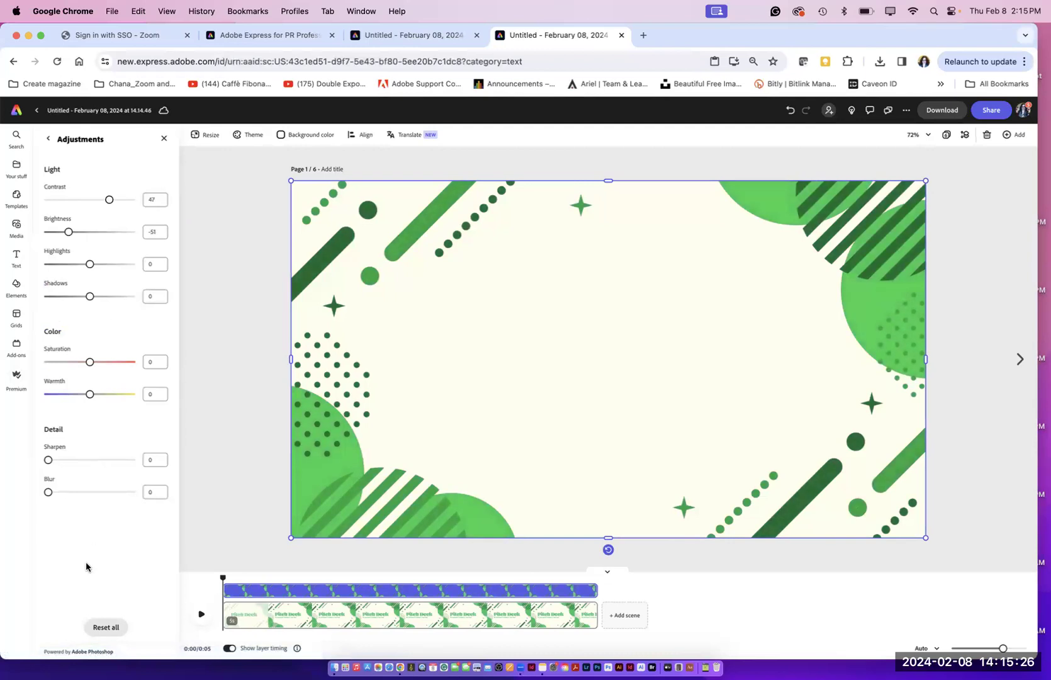
{"action": "left_click", "coordinate": [106, 627]}
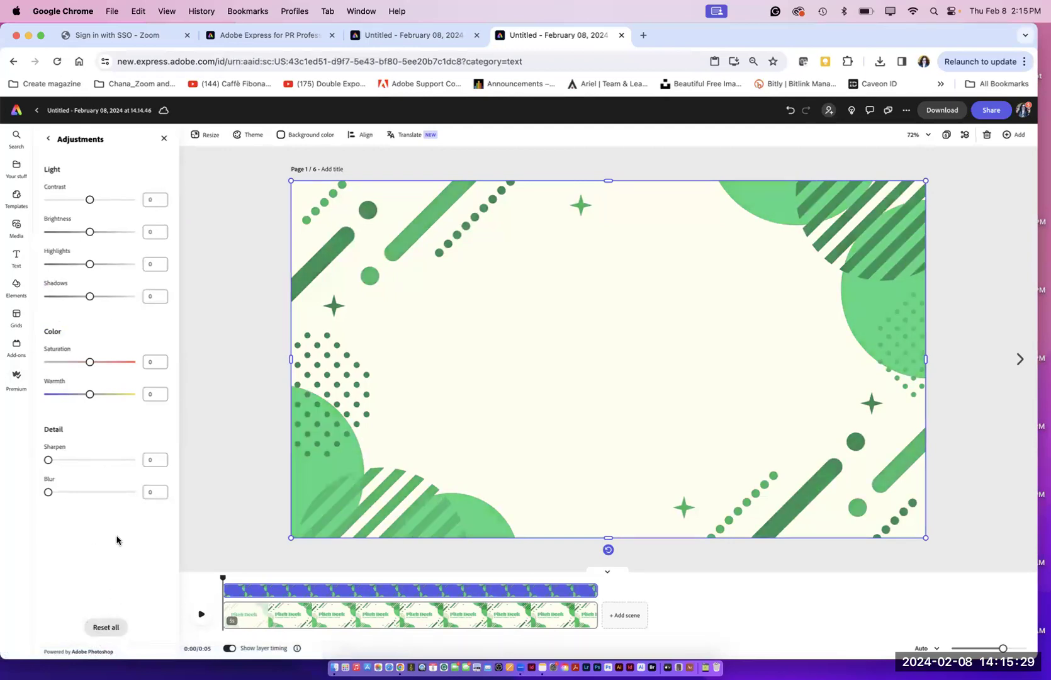
{"action": "left_click", "coordinate": [164, 137]}
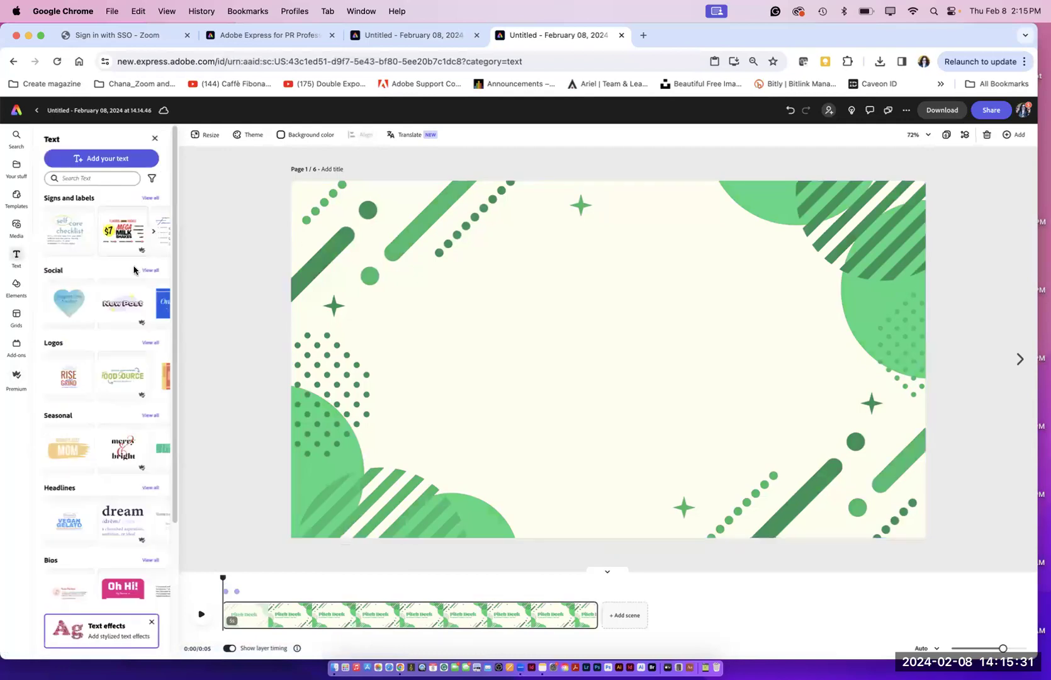
Step: Try the Widescreen crop on the first page's background image and leave cropping
{"action": "double_click", "coordinate": [439, 246]}
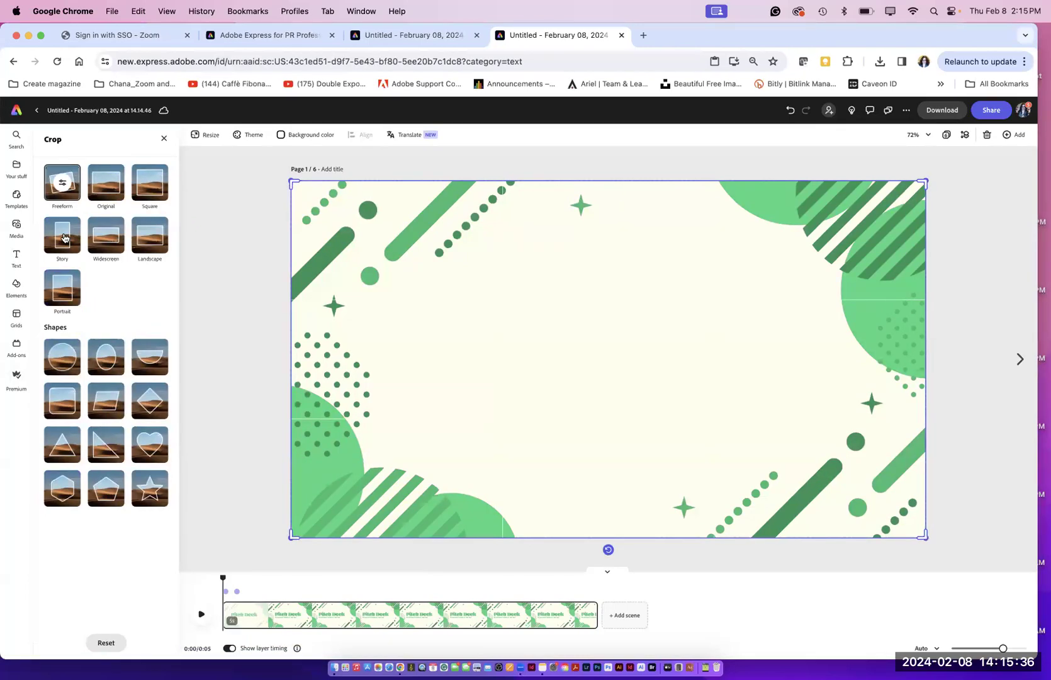
{"action": "left_click", "coordinate": [99, 237]}
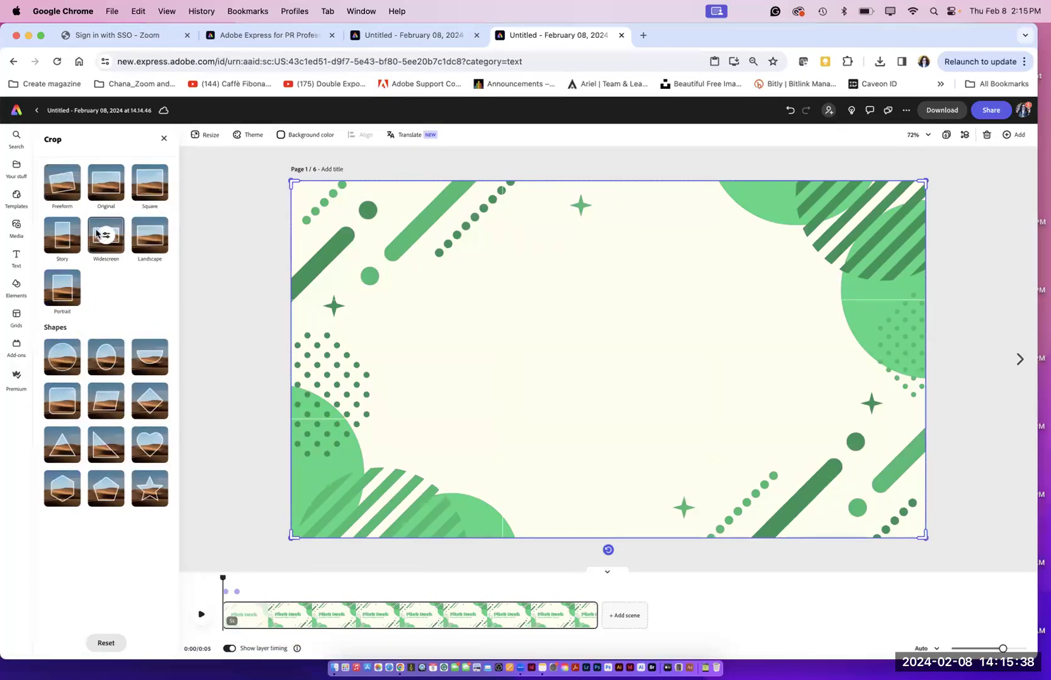
{"action": "left_click", "coordinate": [164, 138]}
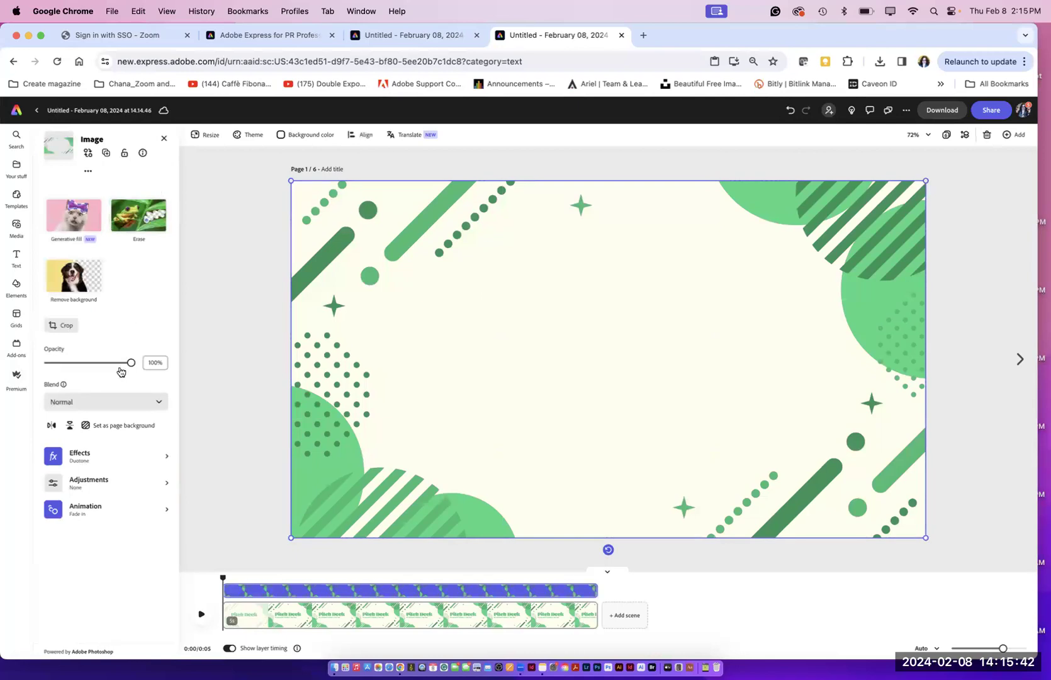
Step: Try teal, mustard and pale lavender-grey Duotone effects on the background image, and preview the page's animation with the lavender-grey one
{"action": "left_click", "coordinate": [163, 458]}
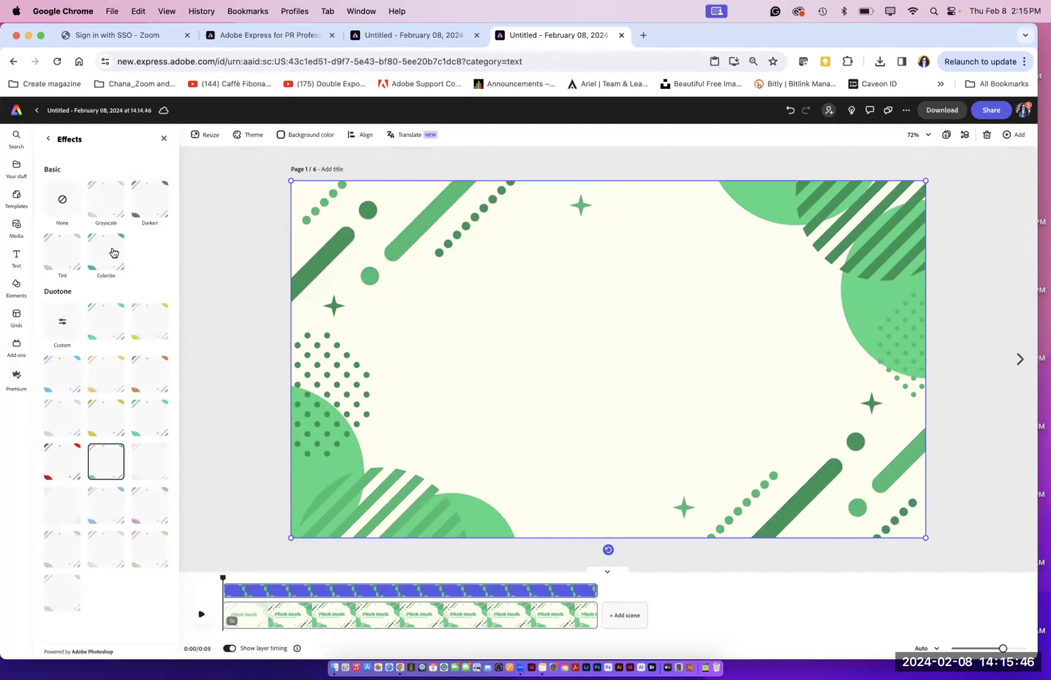
{"action": "left_click", "coordinate": [104, 331]}
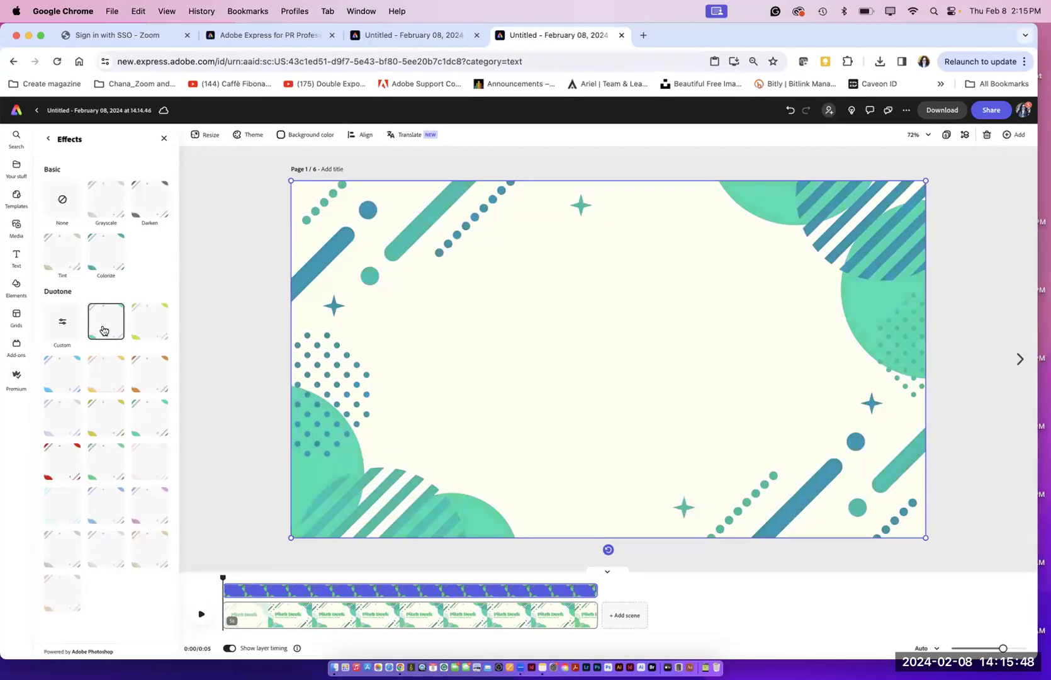
{"action": "left_click", "coordinate": [100, 428]}
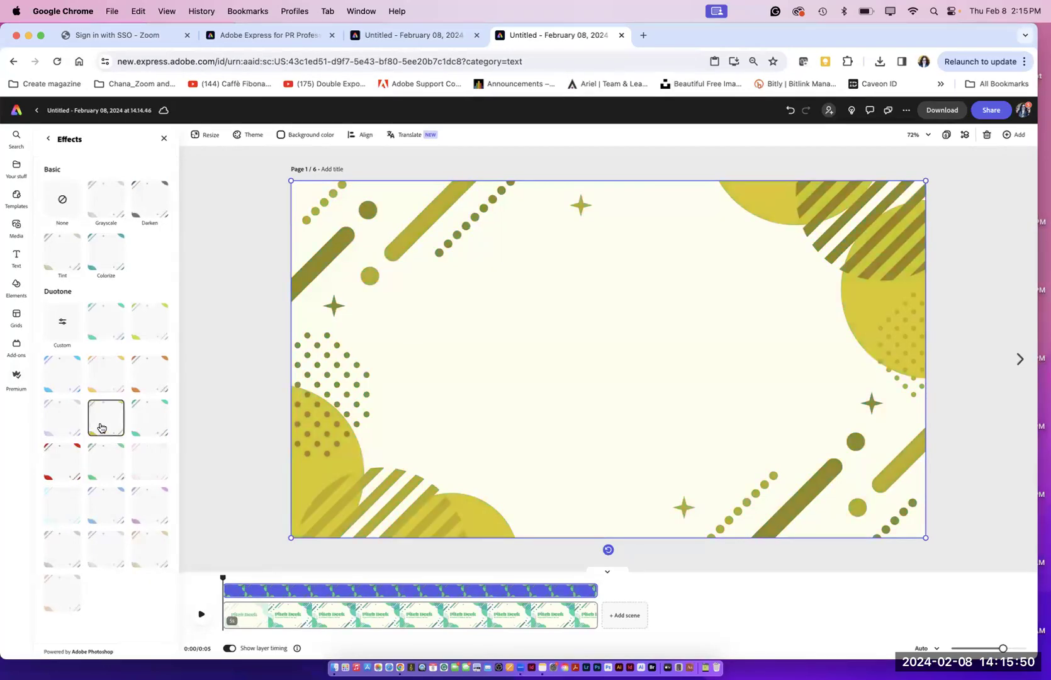
{"action": "left_click", "coordinate": [100, 557]}
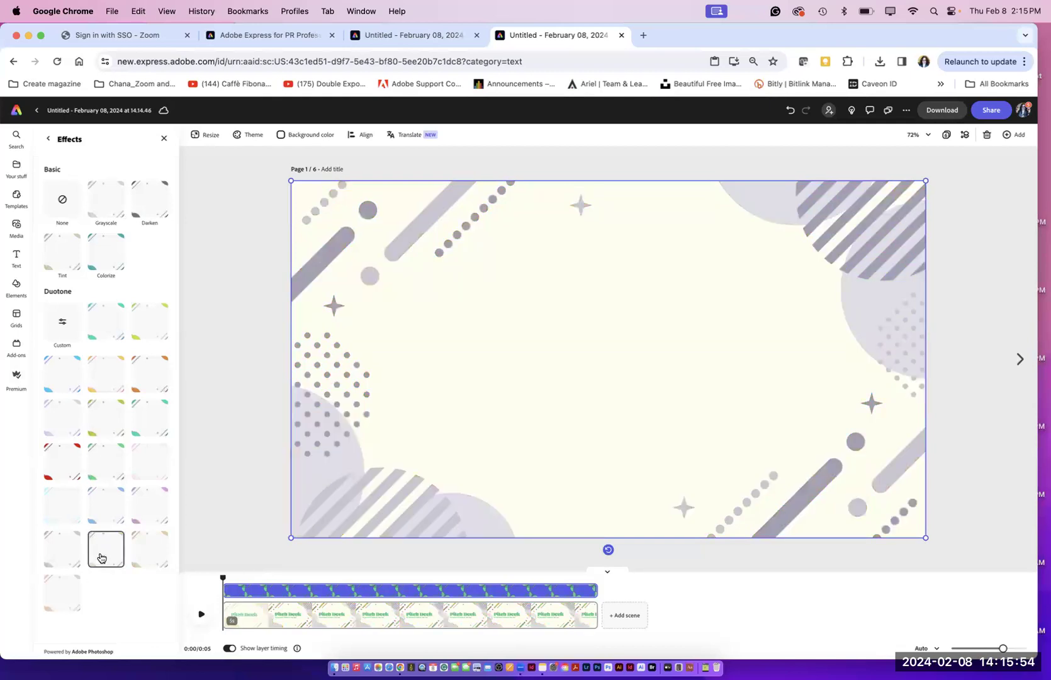
{"action": "left_click", "coordinate": [201, 614]}
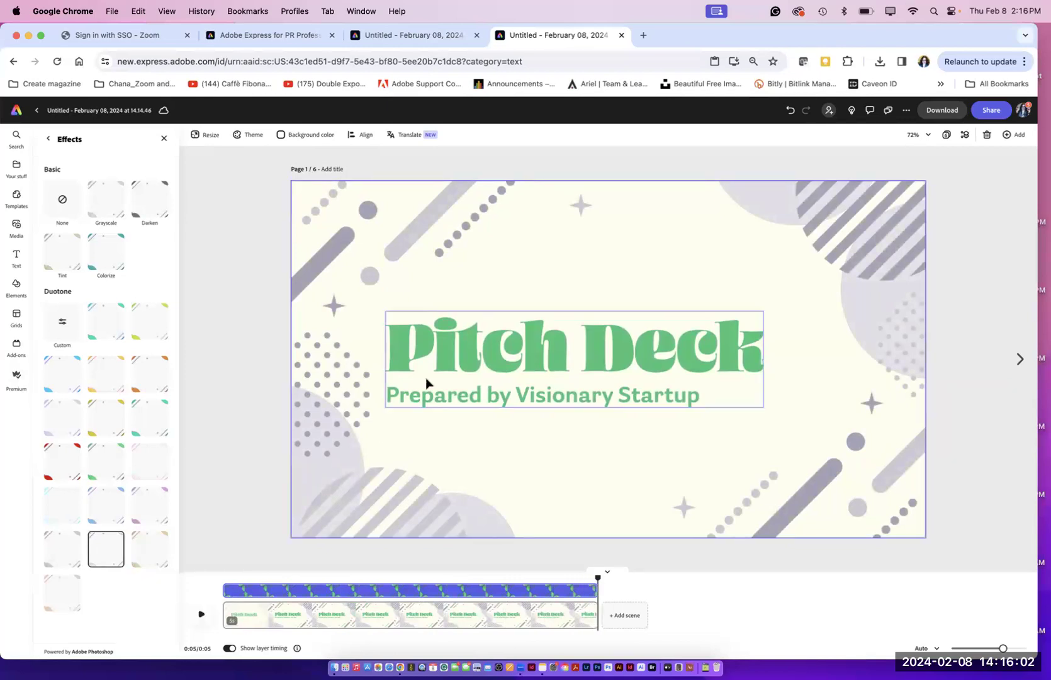
Step: Change the fill of the Pitch Deck title to the dark green swatch from the logo library colours
{"action": "left_click", "coordinate": [480, 366]}
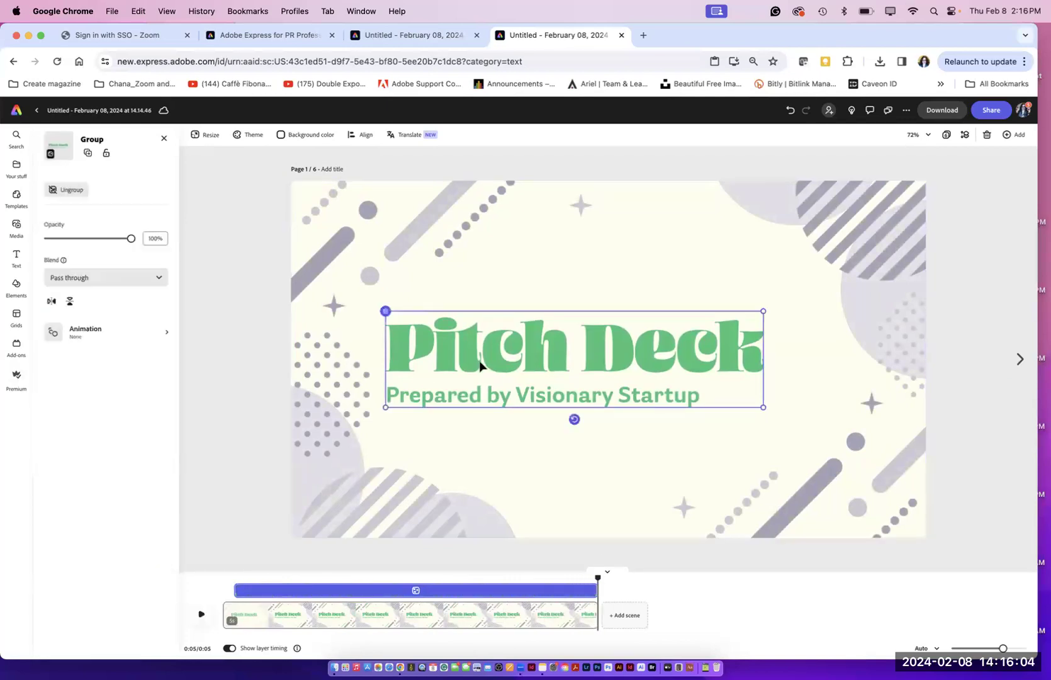
{"action": "left_click", "coordinate": [480, 366]}
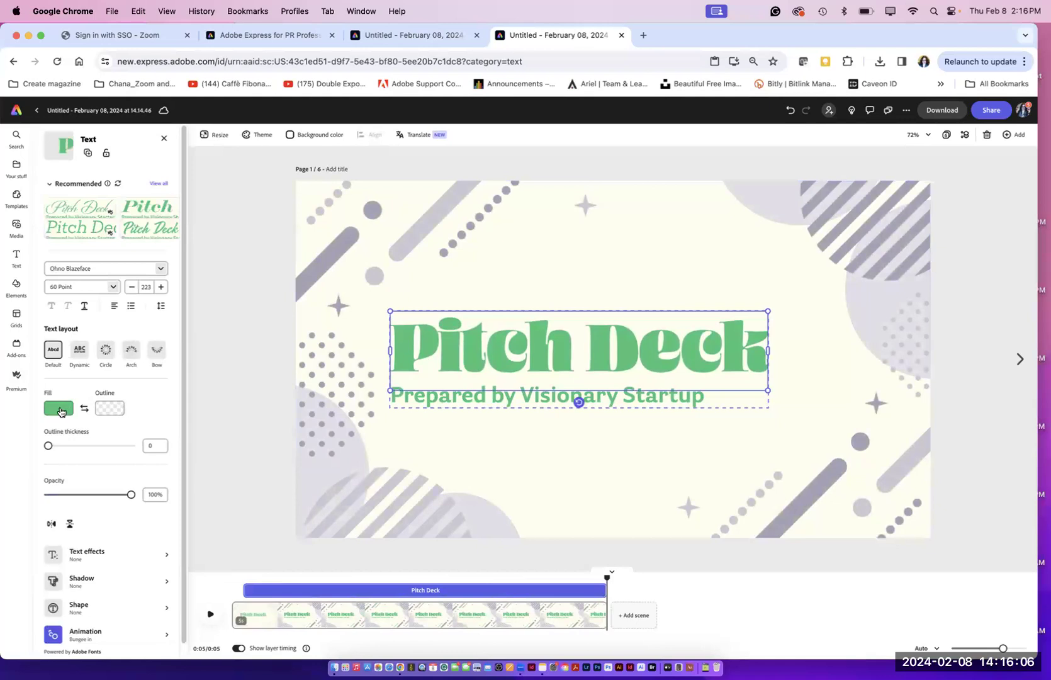
{"action": "left_click", "coordinate": [59, 409]}
{"action": "left_click", "coordinate": [158, 461]}
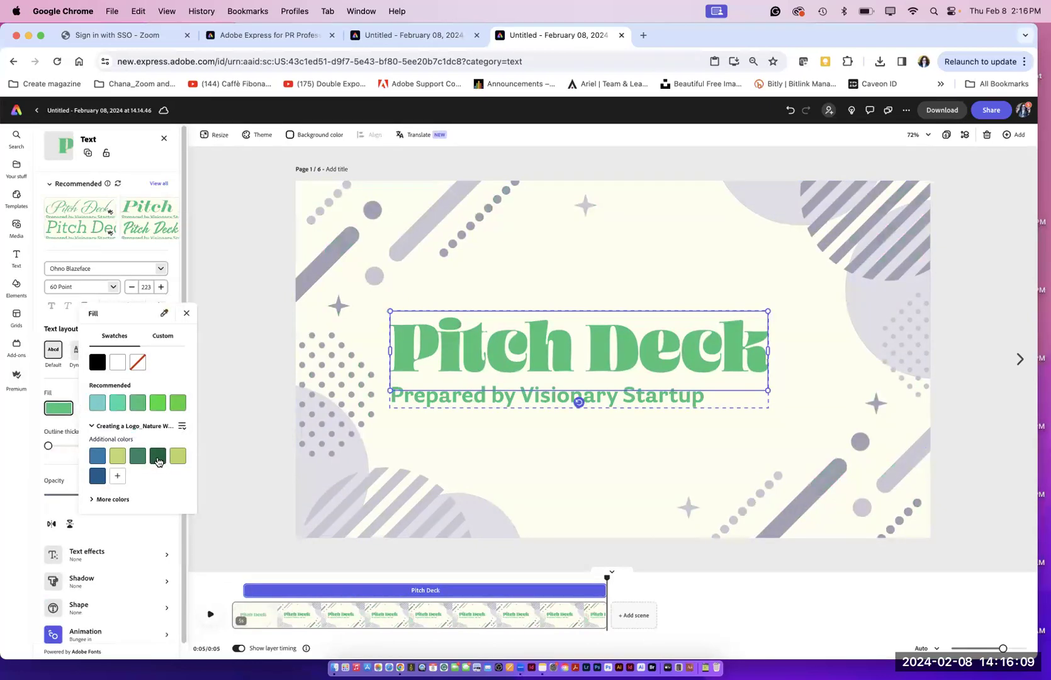
{"action": "left_click", "coordinate": [532, 434]}
Step: Try to retype the "Prepared by Visionary Startup" line under the Pitch Deck title
{"action": "left_click", "coordinate": [509, 400]}
{"action": "left_click", "coordinate": [506, 399]}
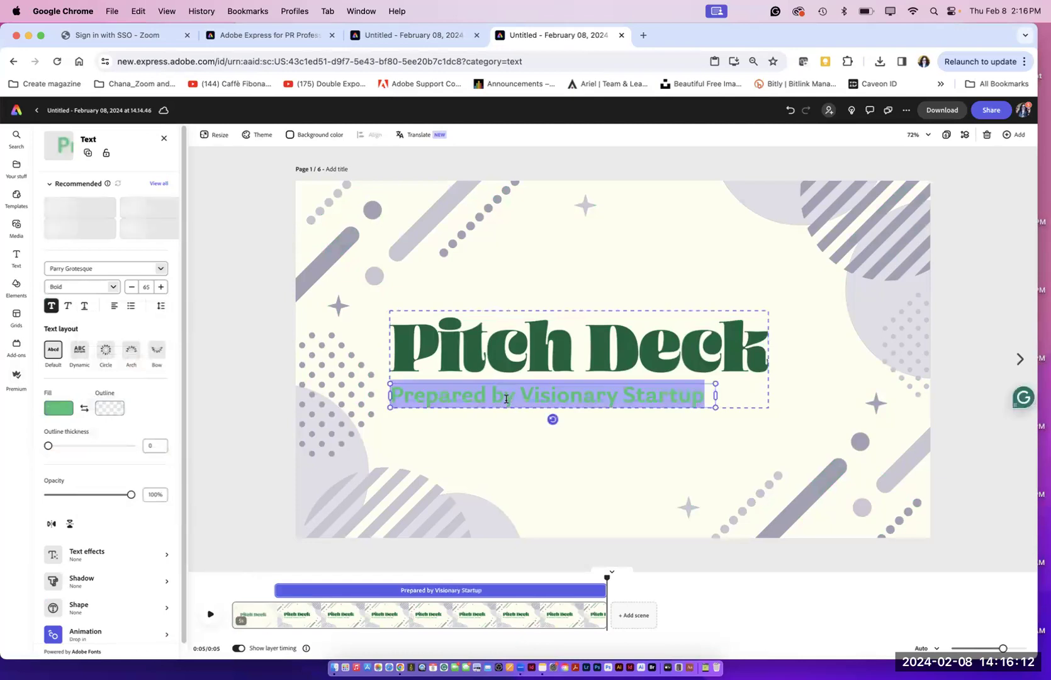
{"action": "type", "text": "P"}
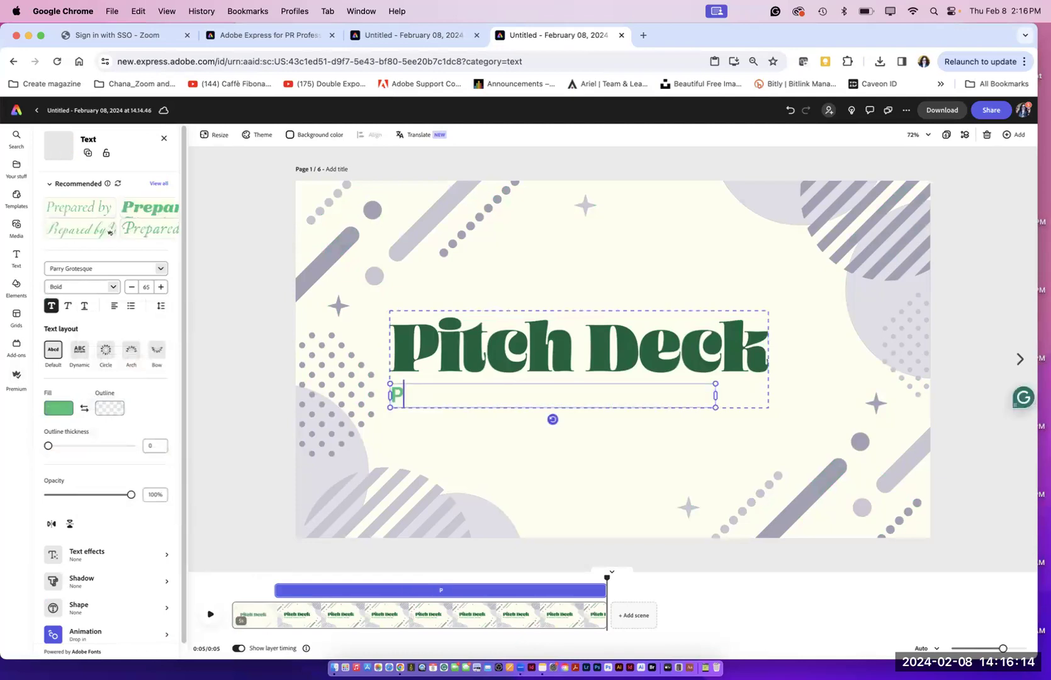
{"action": "type", "text": "repe"}
Step: Undo the subtitle, title colour and Duotone changes on the first page, and deselect the background image
{"action": "key", "text": "super+z"}
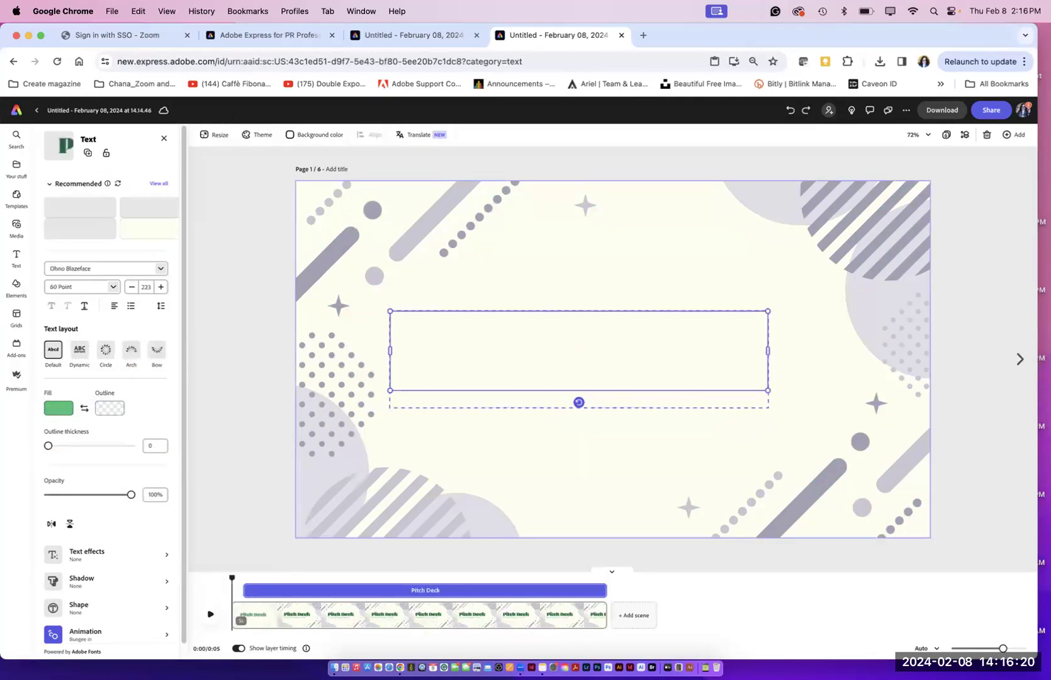
{"action": "key", "text": "super+z"}
{"action": "key", "text": "super+z"}
{"action": "key", "text": "super+z"}
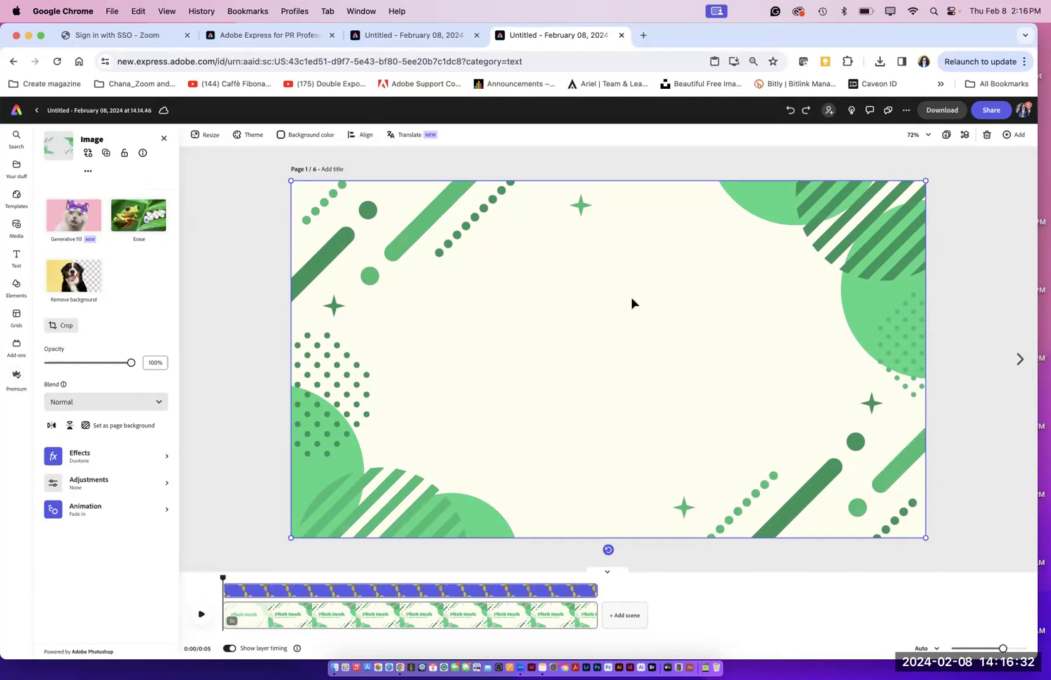
{"action": "left_click", "coordinate": [164, 138]}
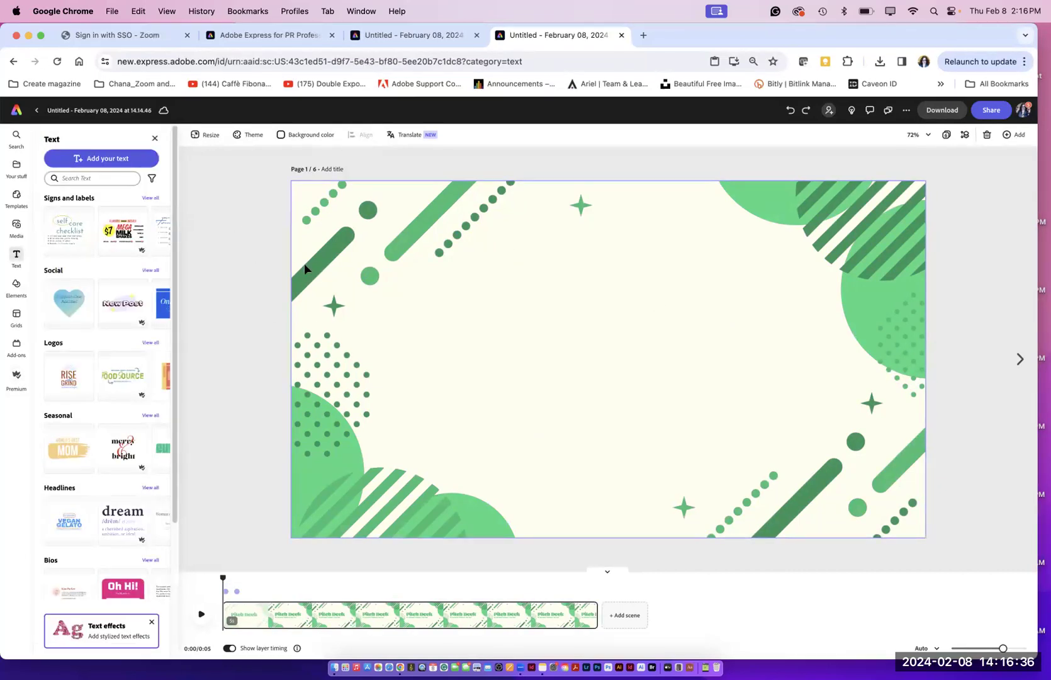
Step: Close the text options, page through the pitch presentation to its fourth page, and open the sharing options
{"action": "left_click", "coordinate": [155, 138]}
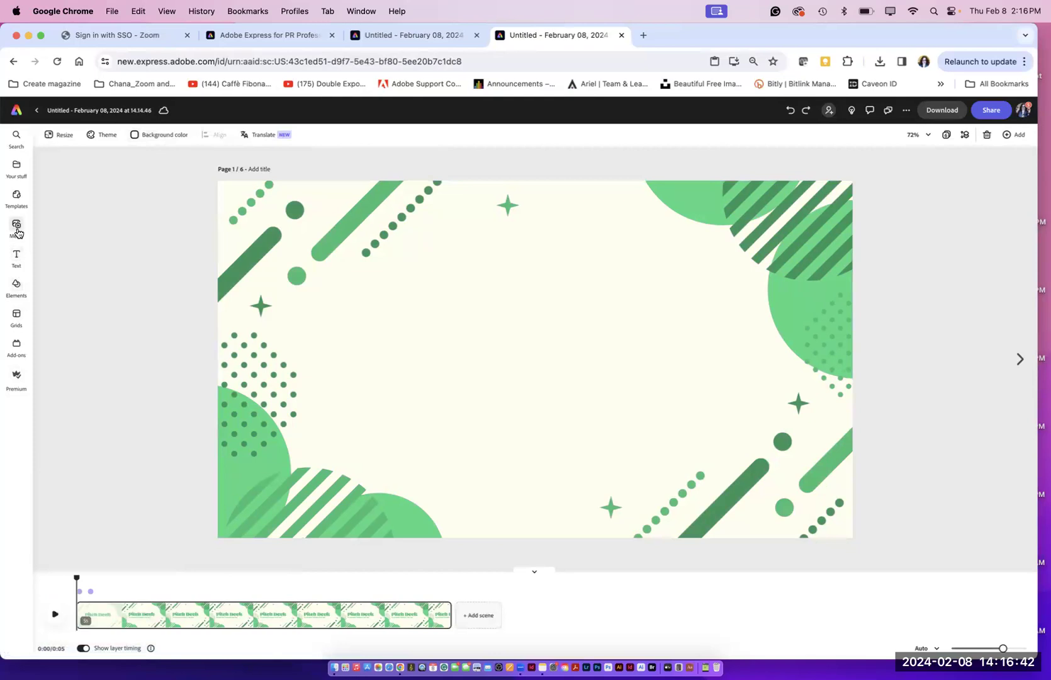
{"action": "left_click", "coordinate": [1020, 357]}
{"action": "left_click", "coordinate": [1021, 357]}
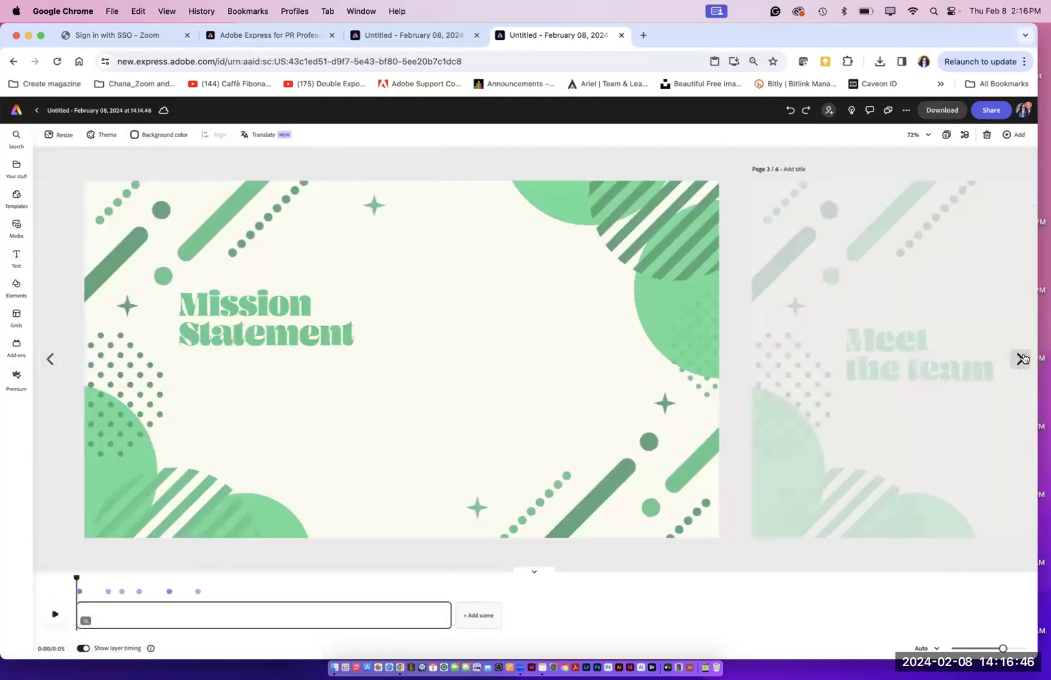
{"action": "left_click", "coordinate": [1022, 358]}
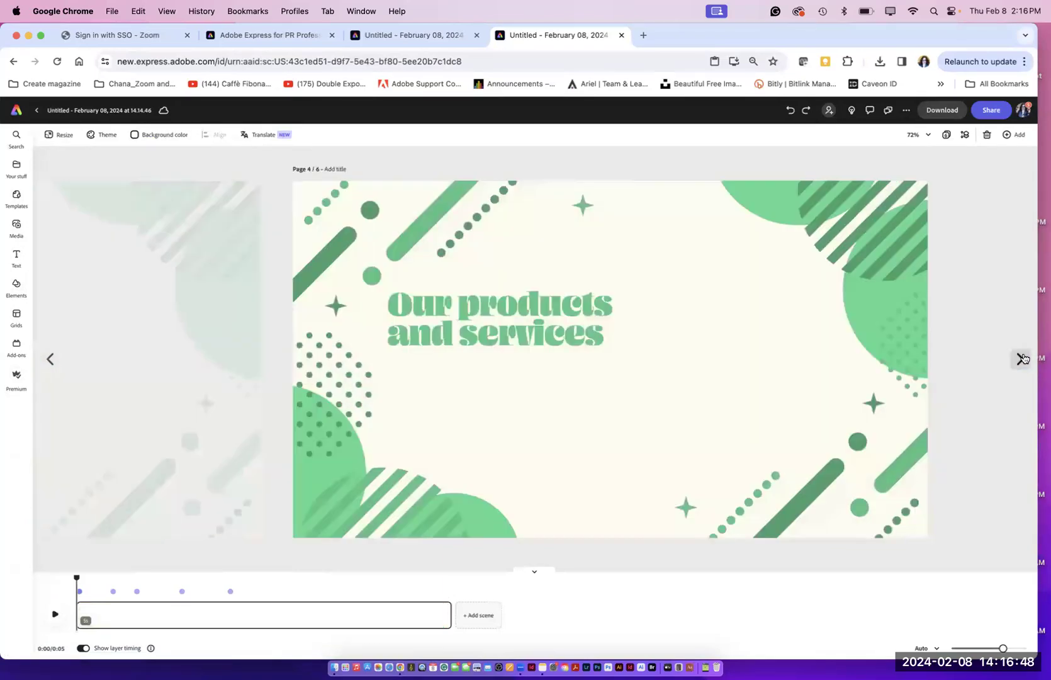
{"action": "left_click", "coordinate": [991, 110]}
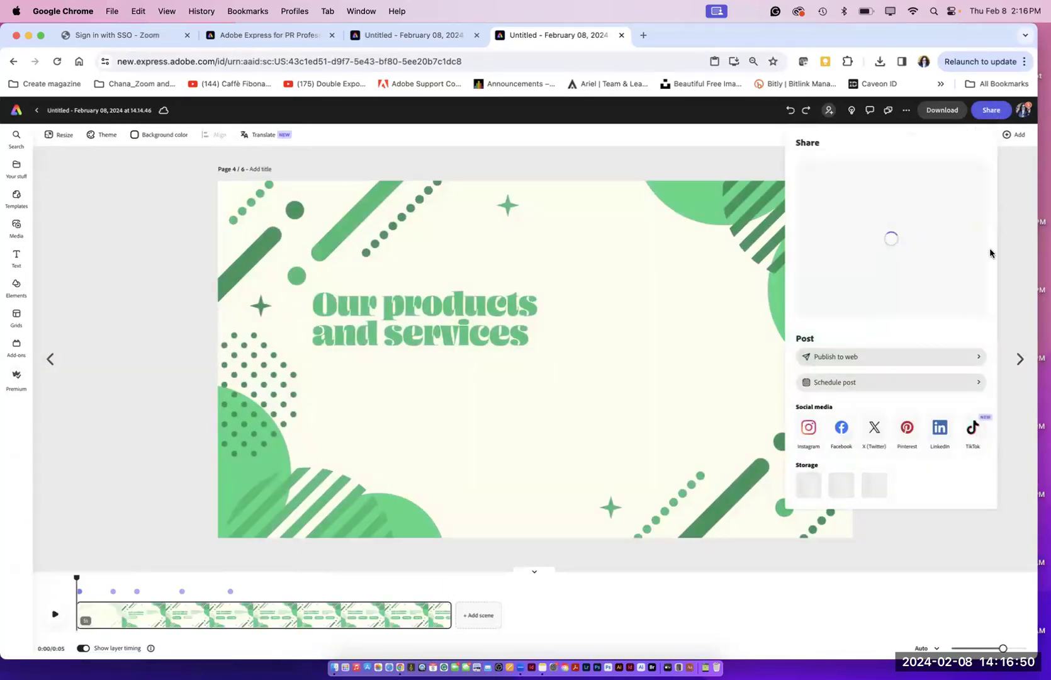
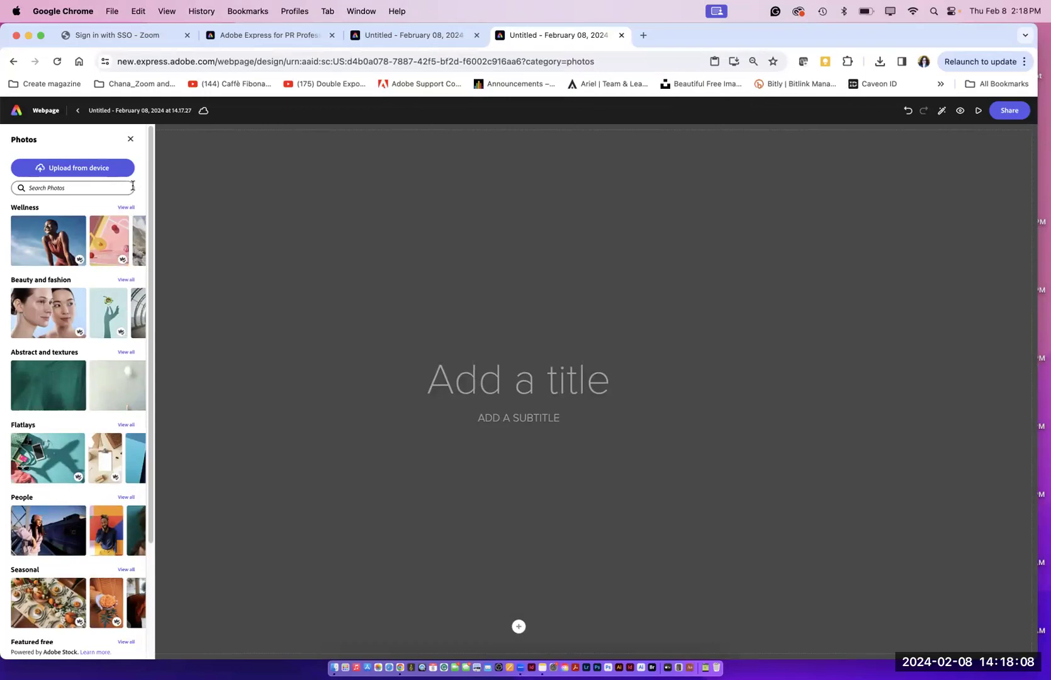
Step: Preview background.psd, background.png and water.png from the Images folder, and upload water.png as the webpage's title background
{"action": "left_click", "coordinate": [65, 170]}
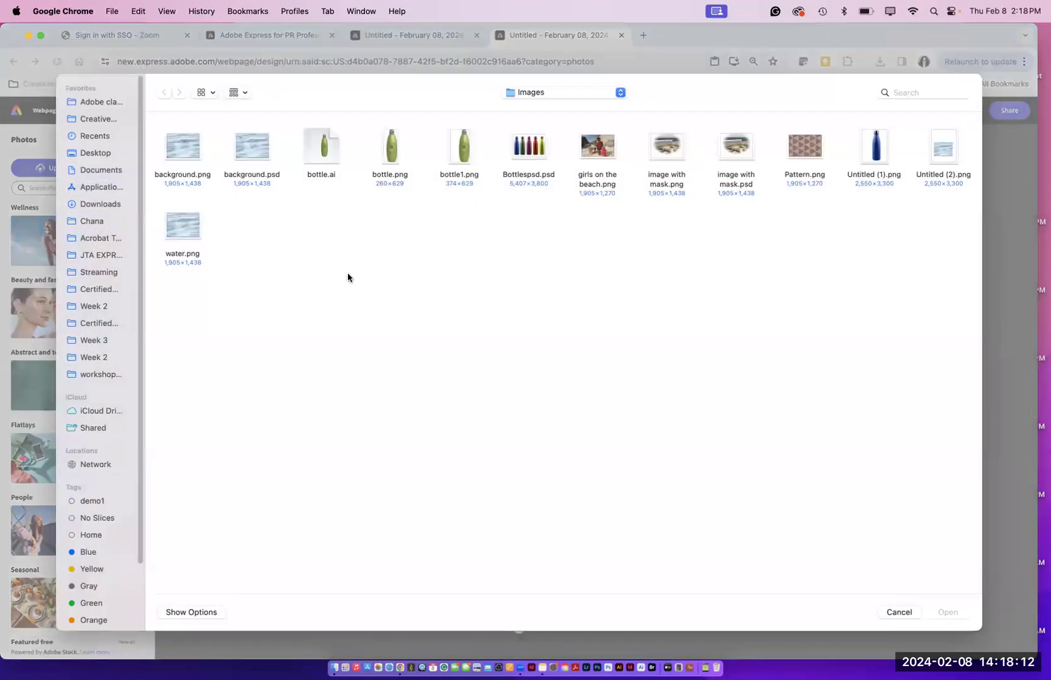
{"action": "left_click", "coordinate": [246, 158]}
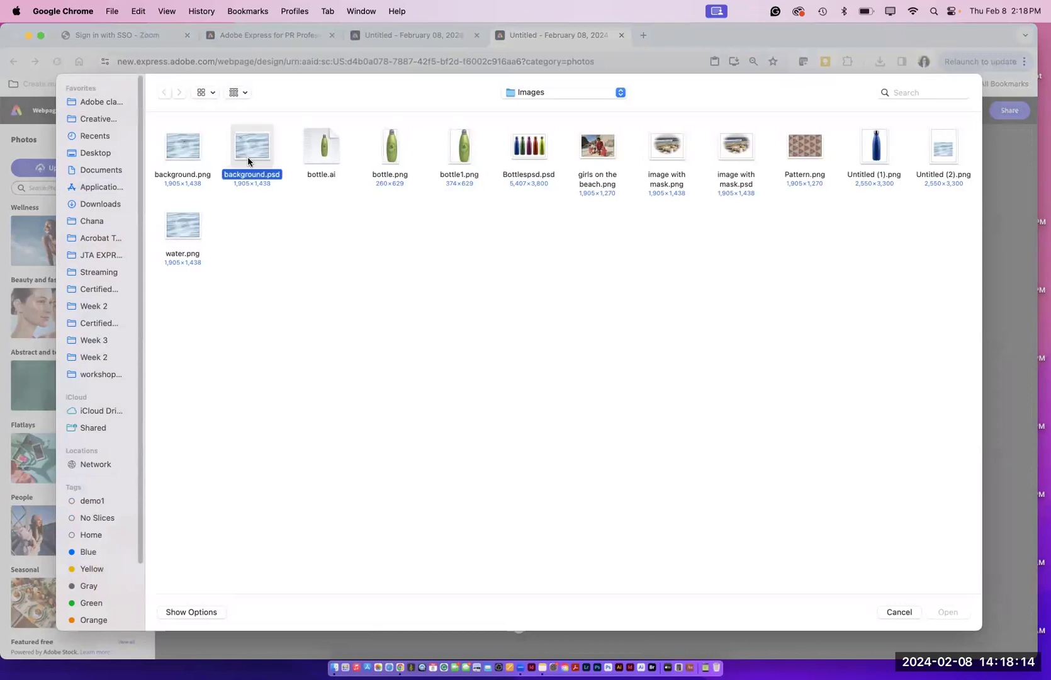
{"action": "key", "text": "space"}
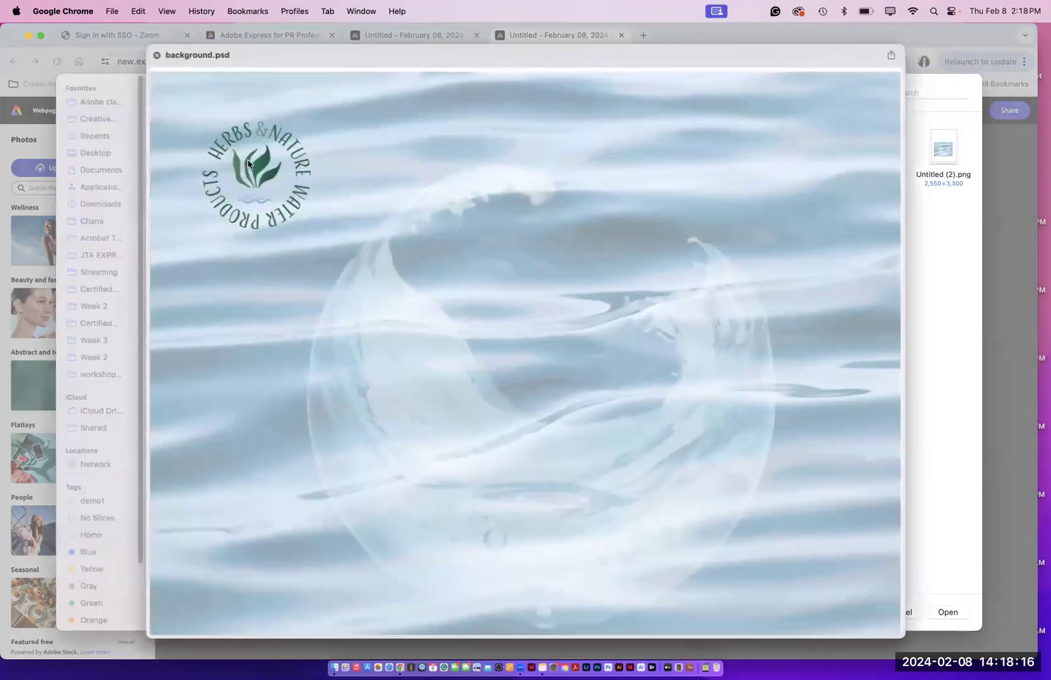
{"action": "key", "text": "space"}
{"action": "left_click", "coordinate": [185, 151]}
{"action": "key", "text": "space"}
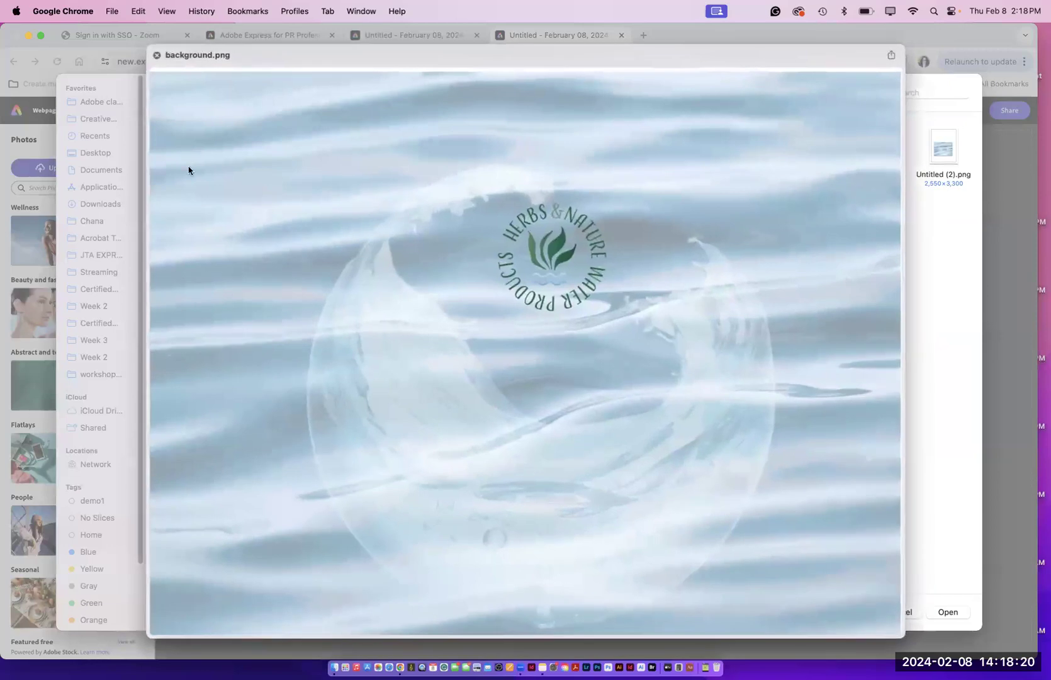
{"action": "key", "text": "space"}
{"action": "left_click", "coordinate": [183, 223]}
{"action": "key", "text": "space"}
{"action": "key", "text": "space"}
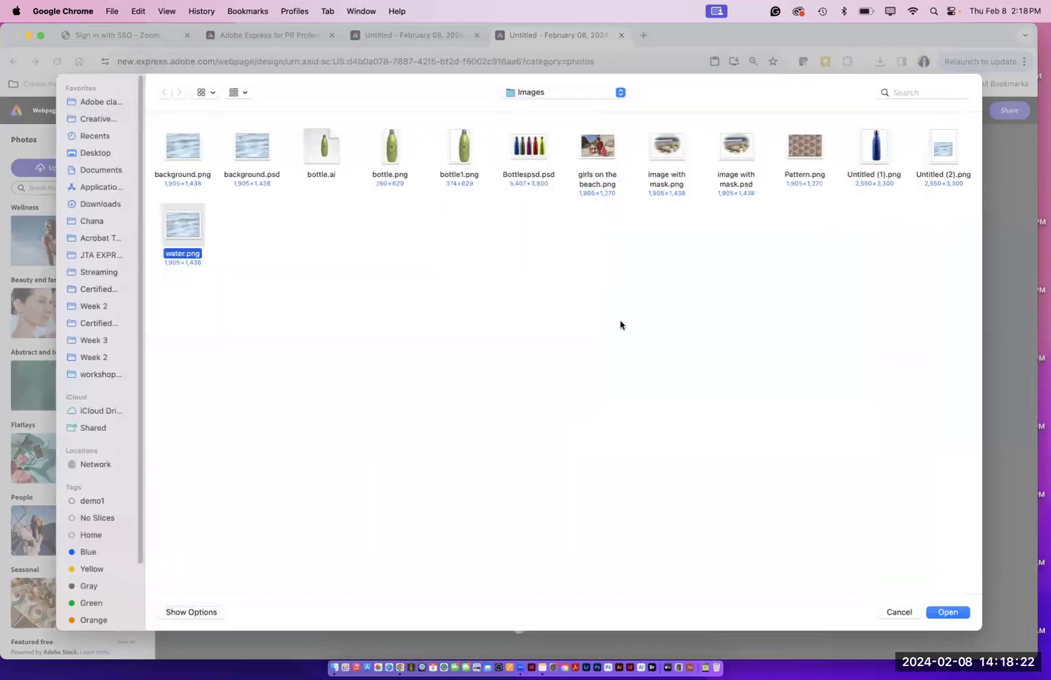
{"action": "left_click", "coordinate": [948, 612]}
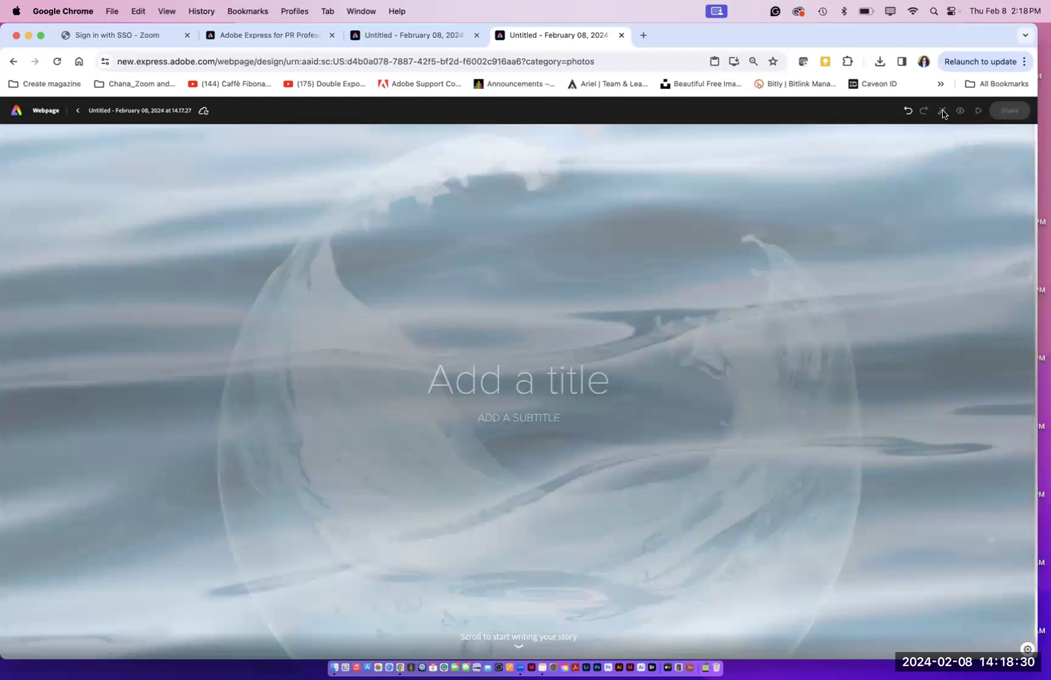
Step: Try the Storybook and Trek themes on the webpage, and apply the first saved custom theme
{"action": "left_click", "coordinate": [553, 381]}
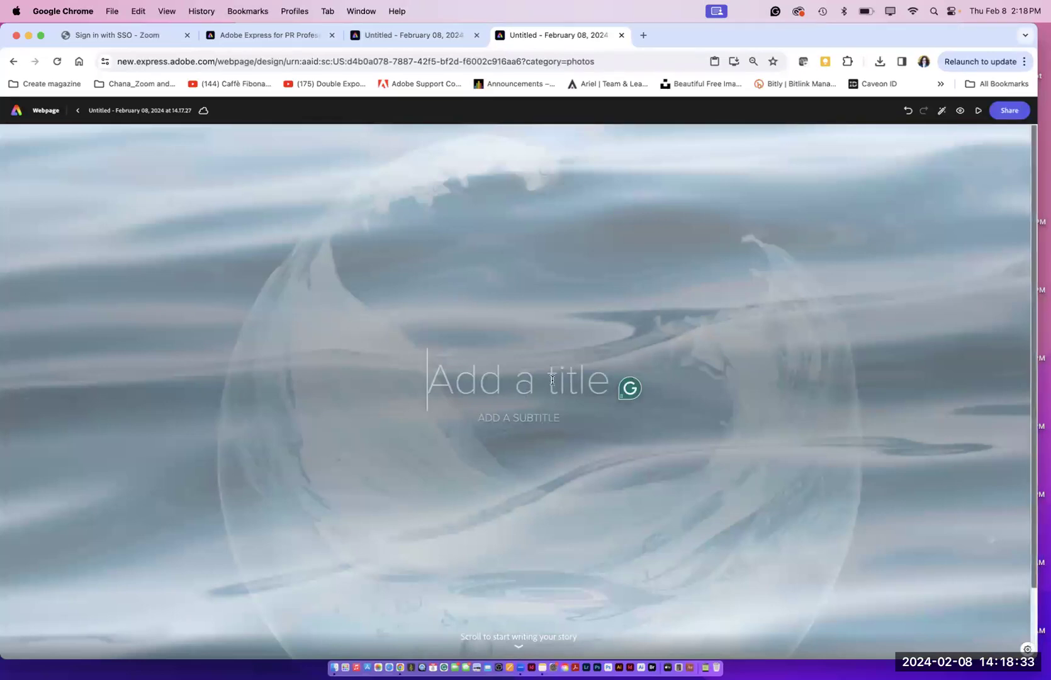
{"action": "left_click", "coordinate": [943, 113]}
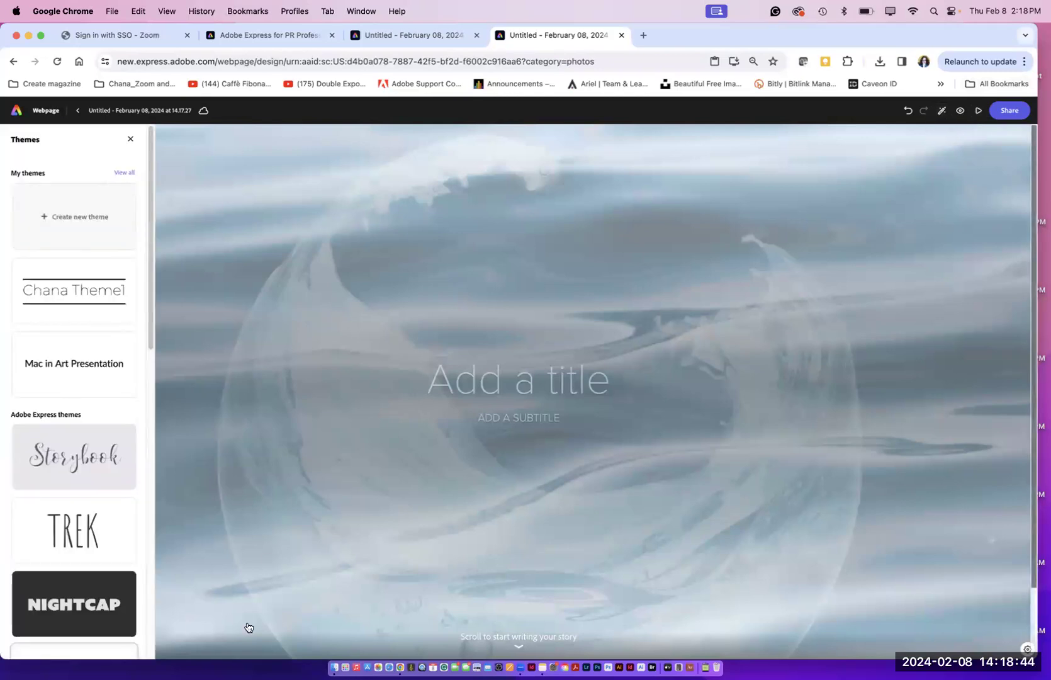
{"action": "left_click", "coordinate": [81, 473]}
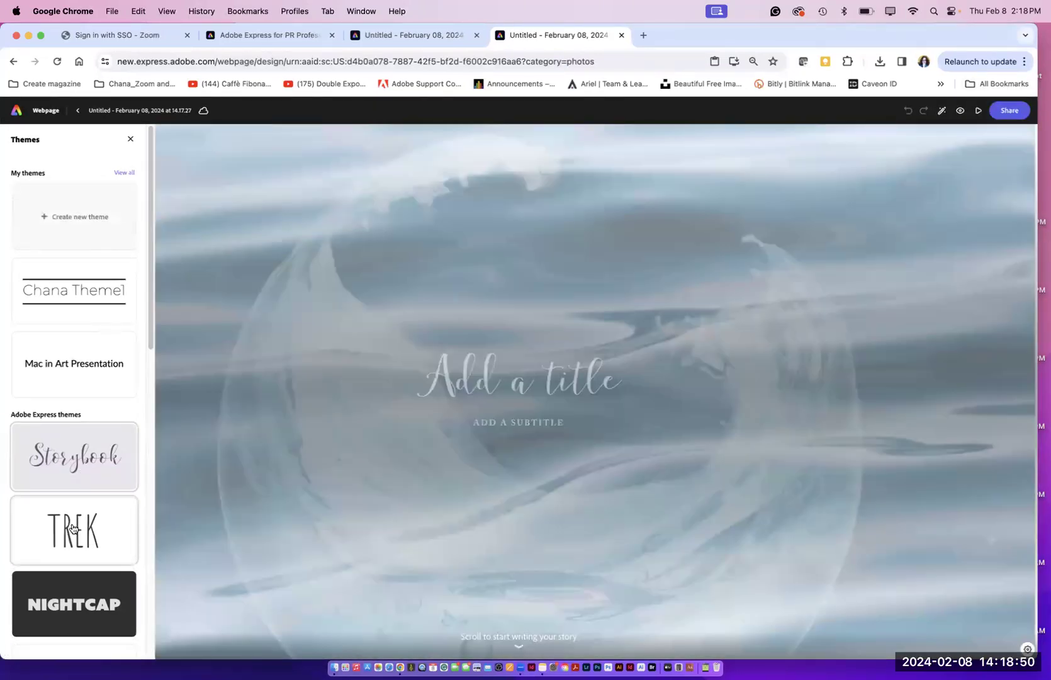
{"action": "left_click", "coordinate": [73, 528]}
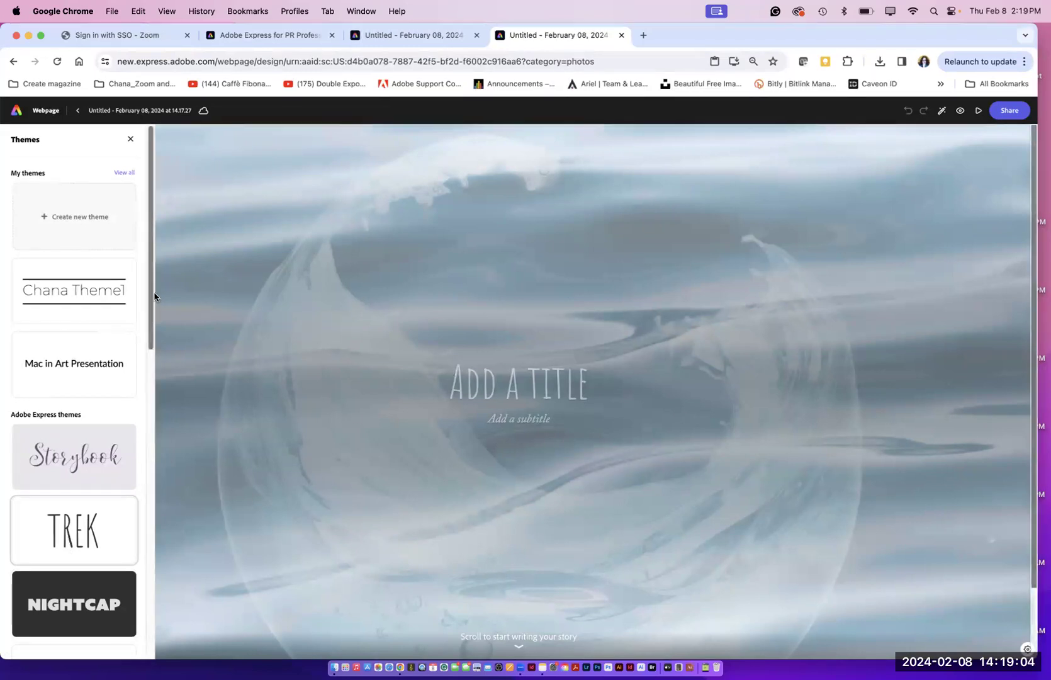
{"action": "left_click", "coordinate": [97, 291]}
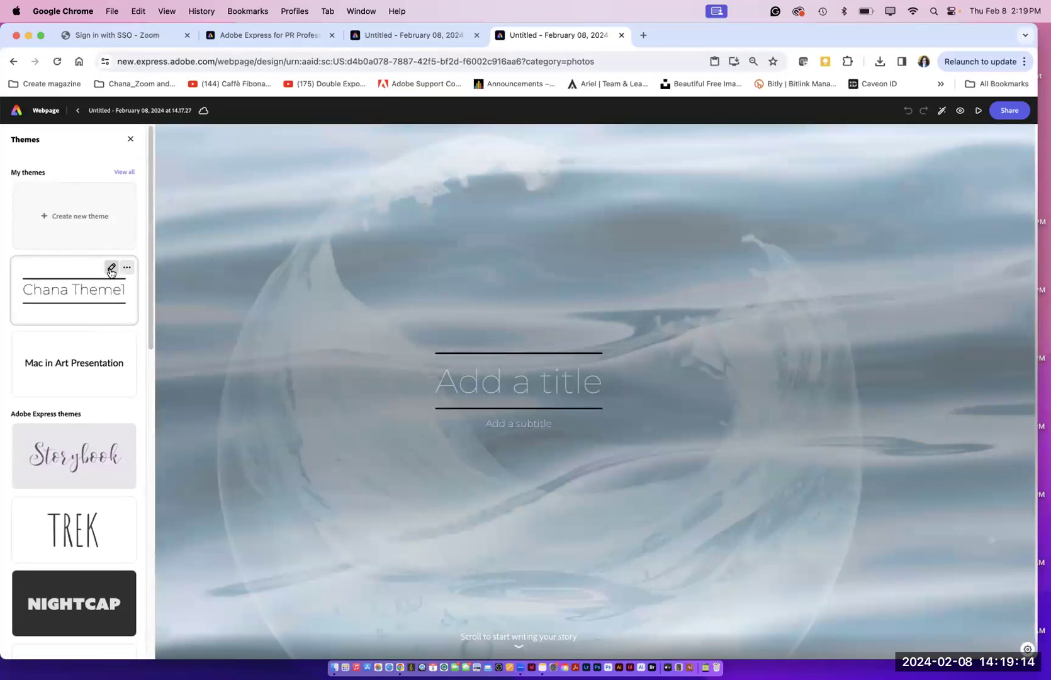
Step: Open the applied custom theme for editing and examine its Background, Heading 1 and Button style settings
{"action": "left_click", "coordinate": [110, 270]}
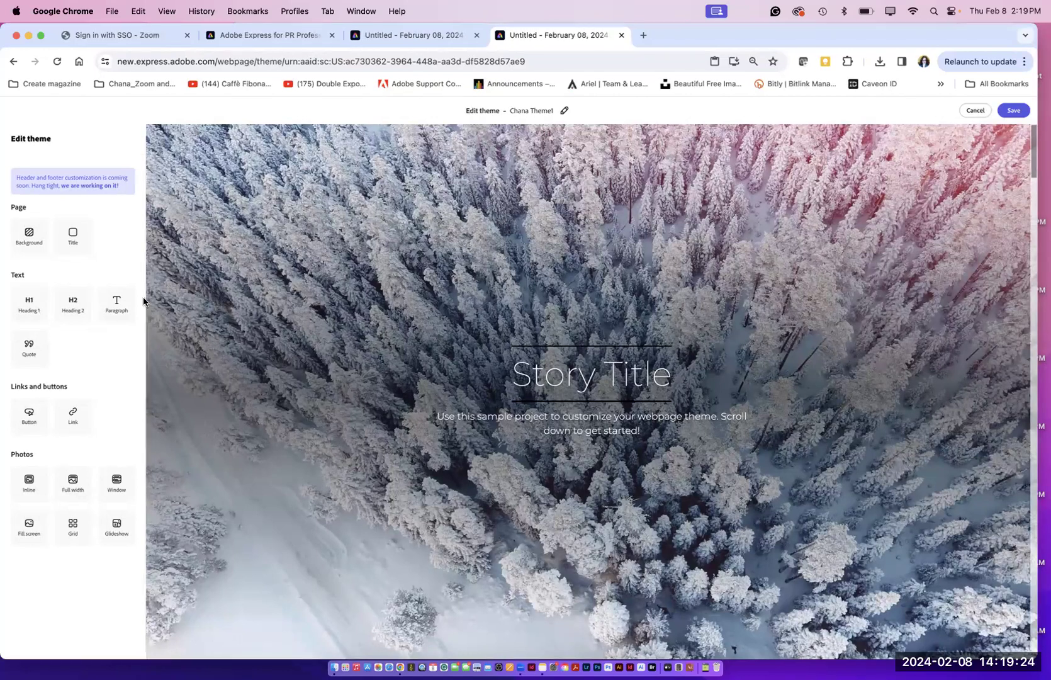
{"action": "left_click", "coordinate": [30, 234]}
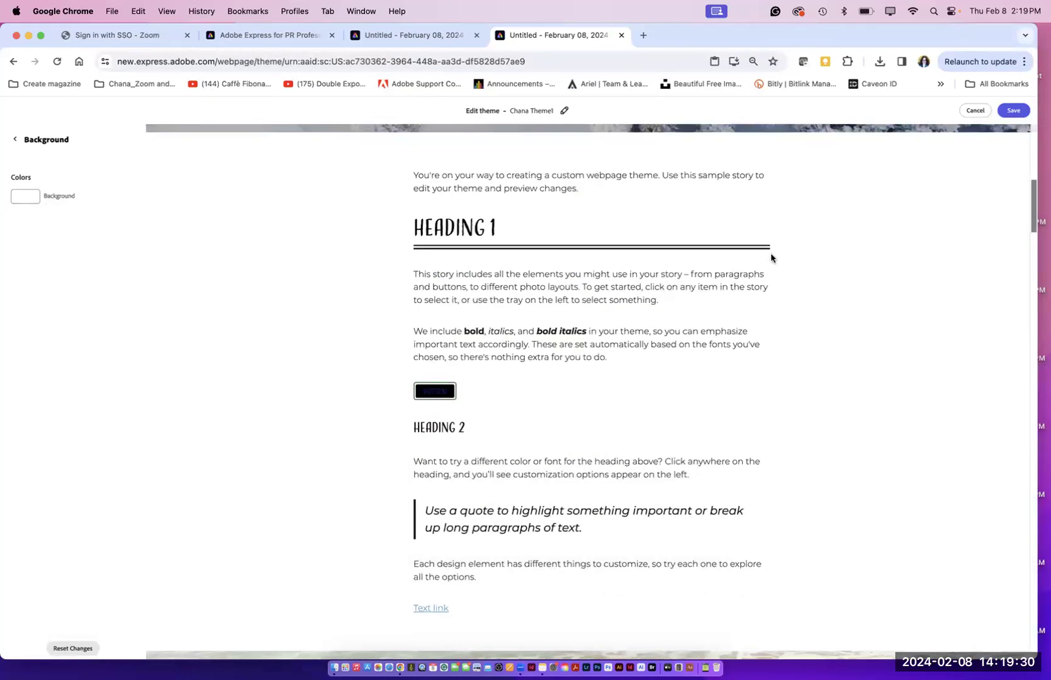
{"action": "mouse_move", "coordinate": [1030, 215]}
{"action": "left_mouse_down"}
{"action": "mouse_move", "coordinate": [1032, 160]}
{"action": "mouse_move", "coordinate": [1031, 213]}
{"action": "left_mouse_up"}
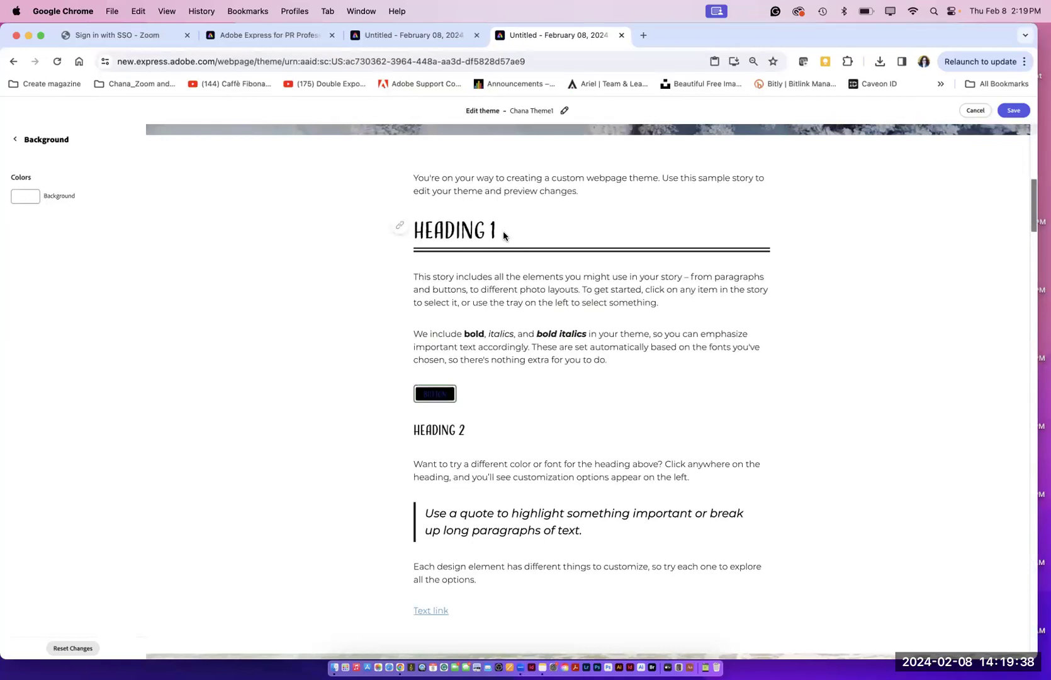
{"action": "left_click_drag", "start_coordinate": [493, 230], "coordinate": [426, 234]}
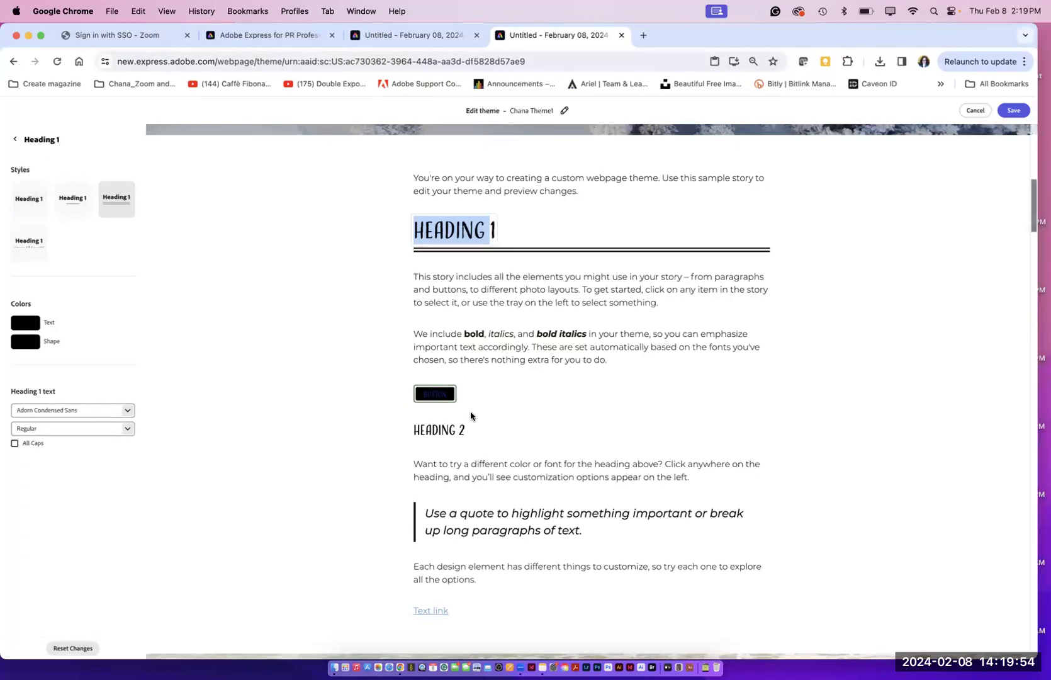
{"action": "scroll", "coordinate": [441, 398], "scroll_direction": "down", "scroll_amount": 1}
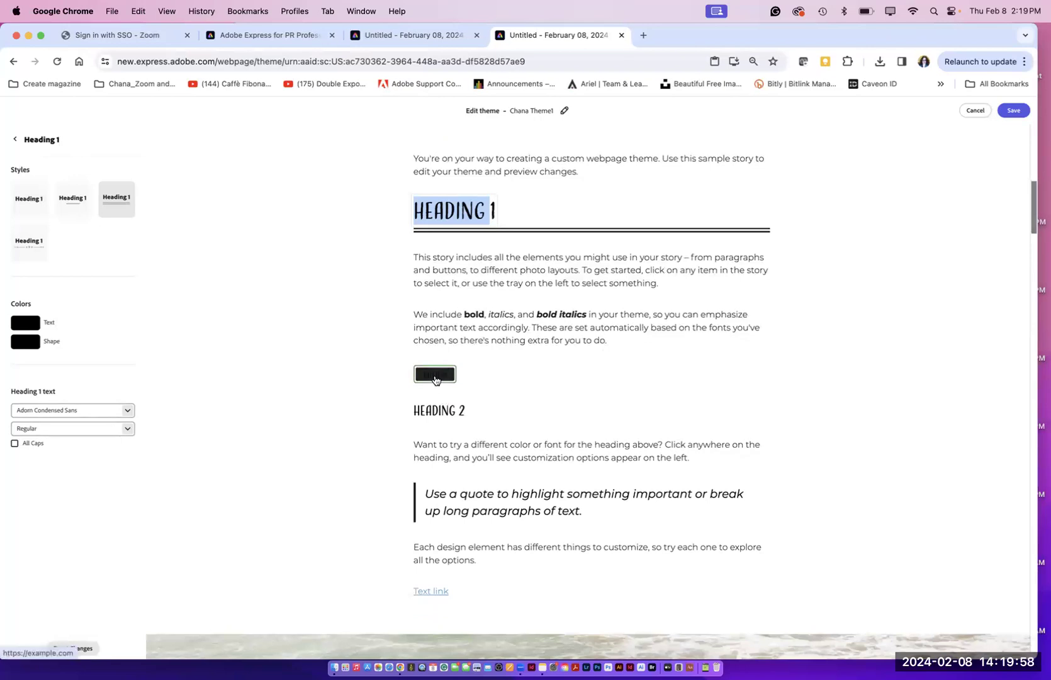
{"action": "left_click", "coordinate": [434, 376]}
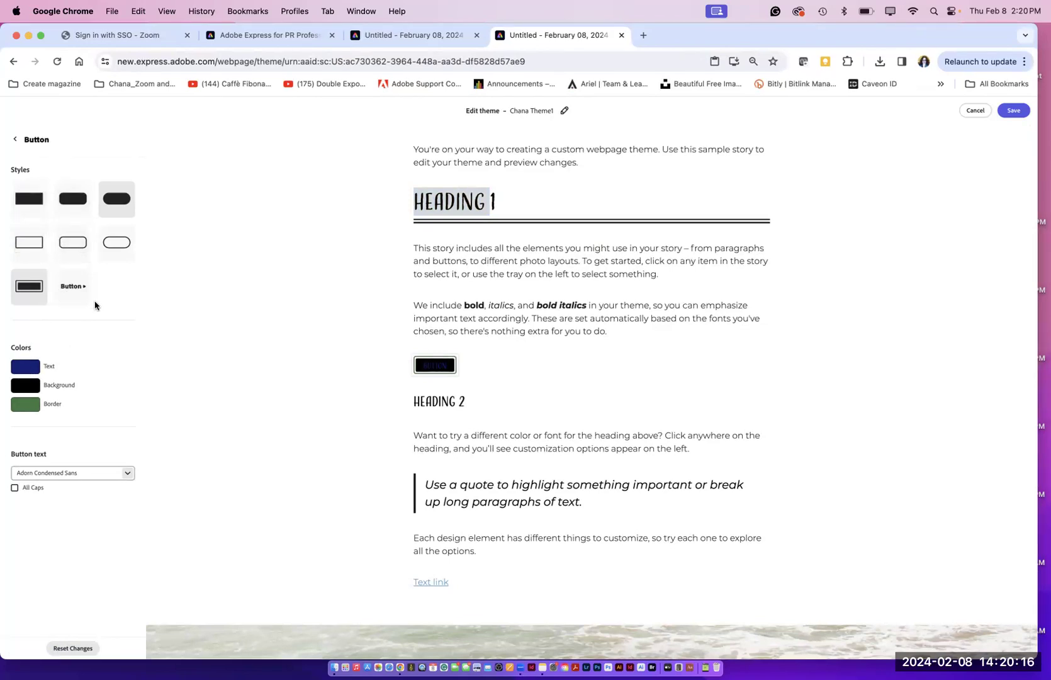
{"action": "left_click", "coordinate": [15, 141]}
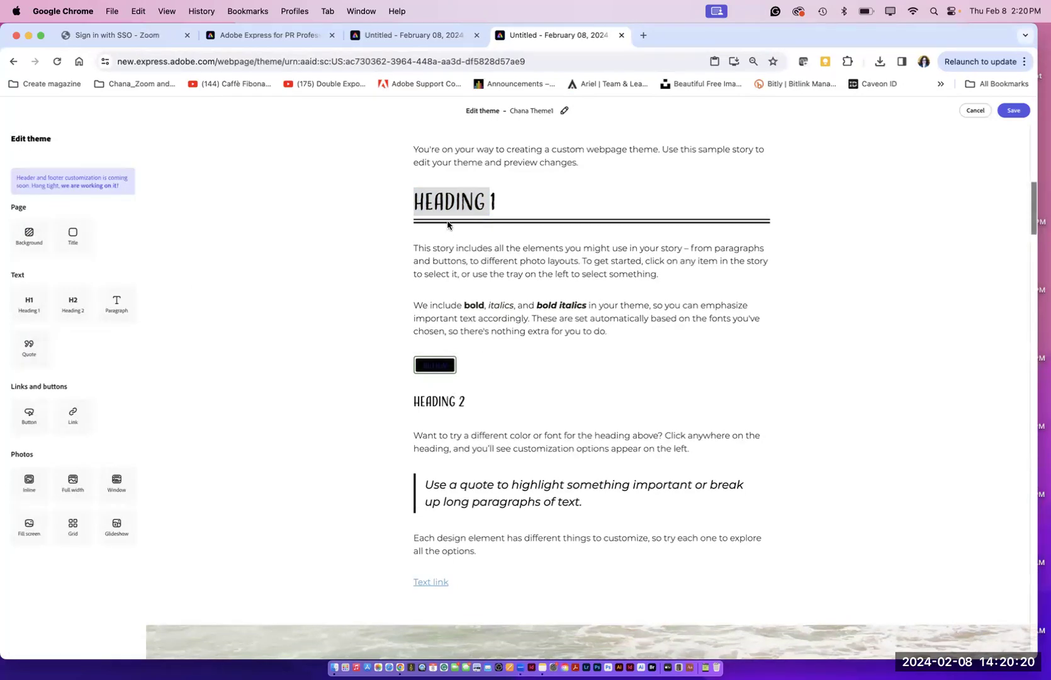
Step: Change the theme's Heading 1 text colour to a medium green from the extended swatches
{"action": "left_click", "coordinate": [446, 200]}
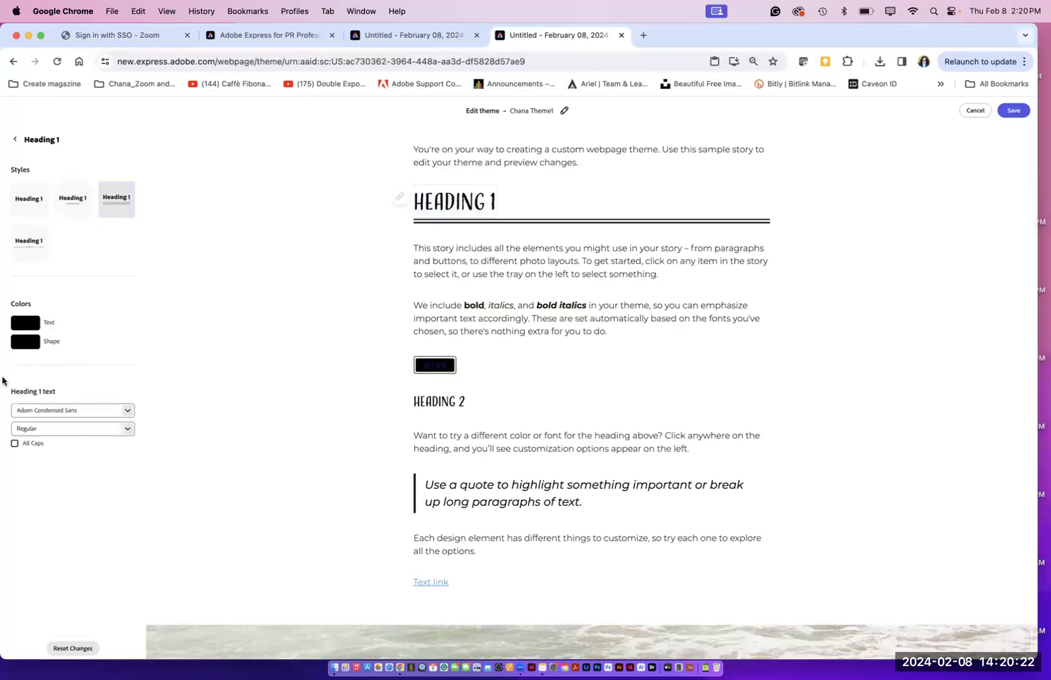
{"action": "left_click", "coordinate": [26, 328]}
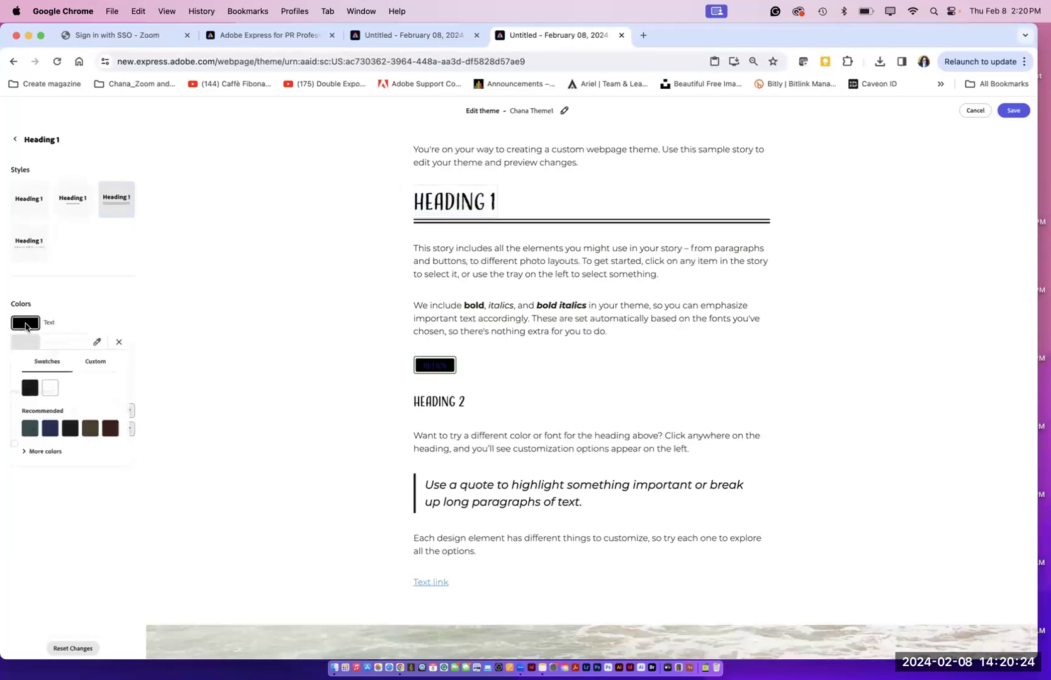
{"action": "left_click", "coordinate": [22, 453]}
{"action": "scroll", "coordinate": [117, 604], "scroll_direction": "down", "scroll_amount": 5}
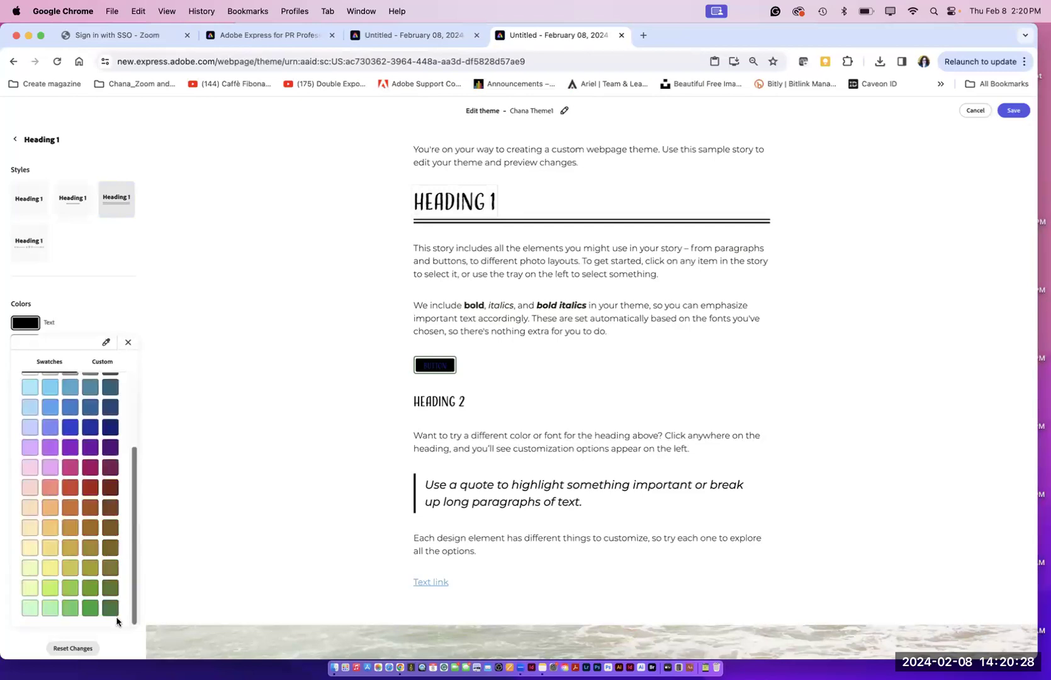
{"action": "scroll", "coordinate": [117, 548], "scroll_direction": "up", "scroll_amount": 6}
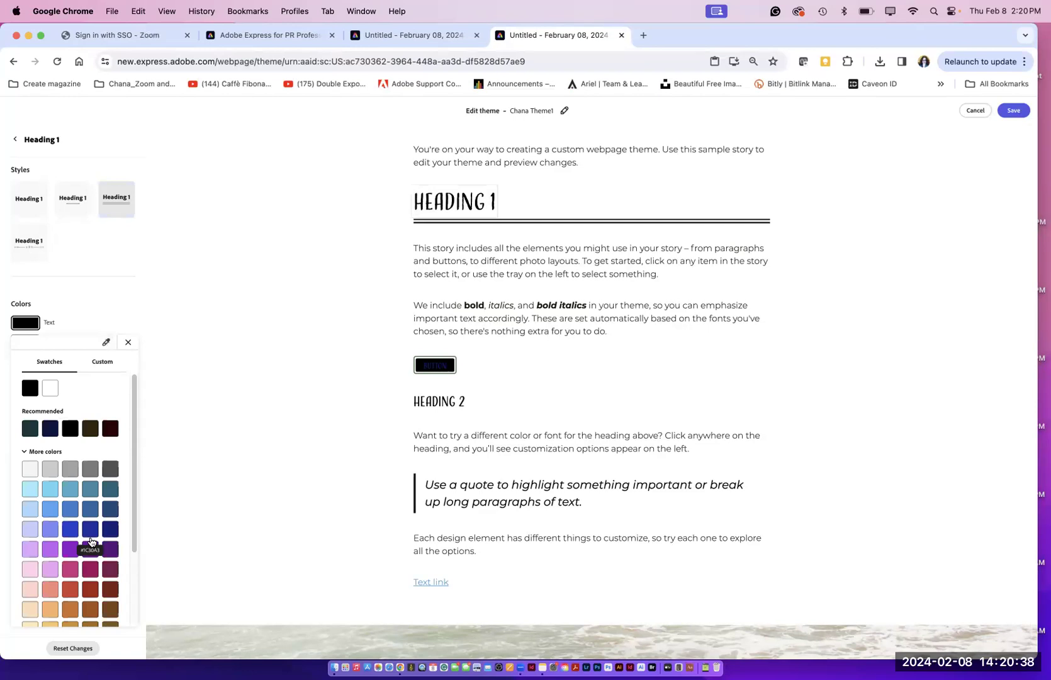
{"action": "left_click_drag", "start_coordinate": [137, 549], "coordinate": [102, 617]}
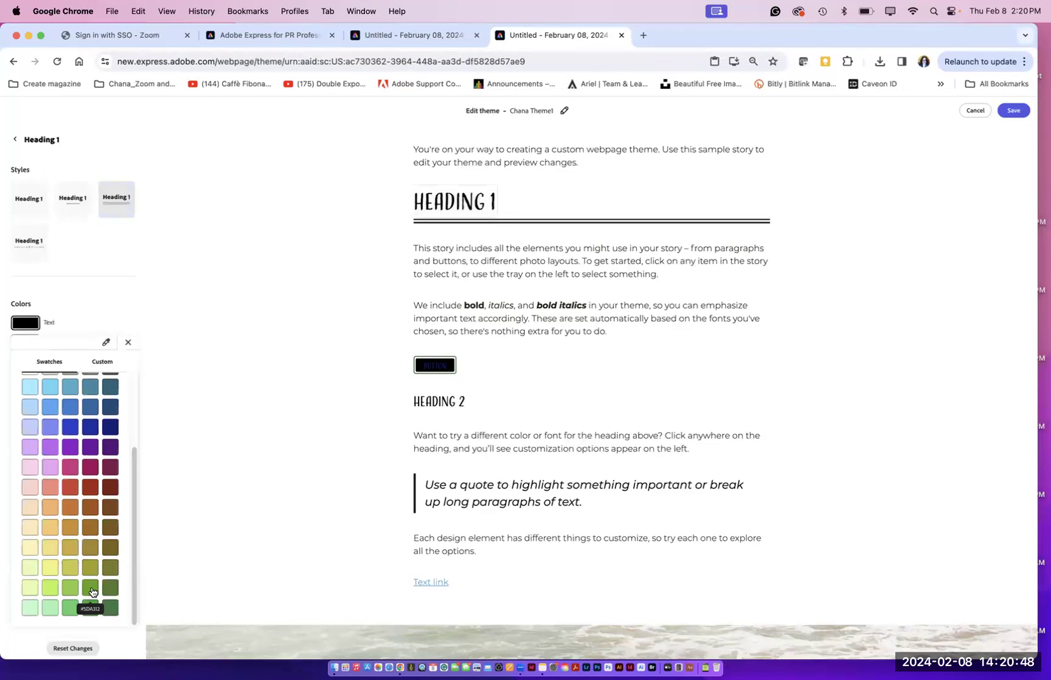
{"action": "left_click", "coordinate": [92, 591]}
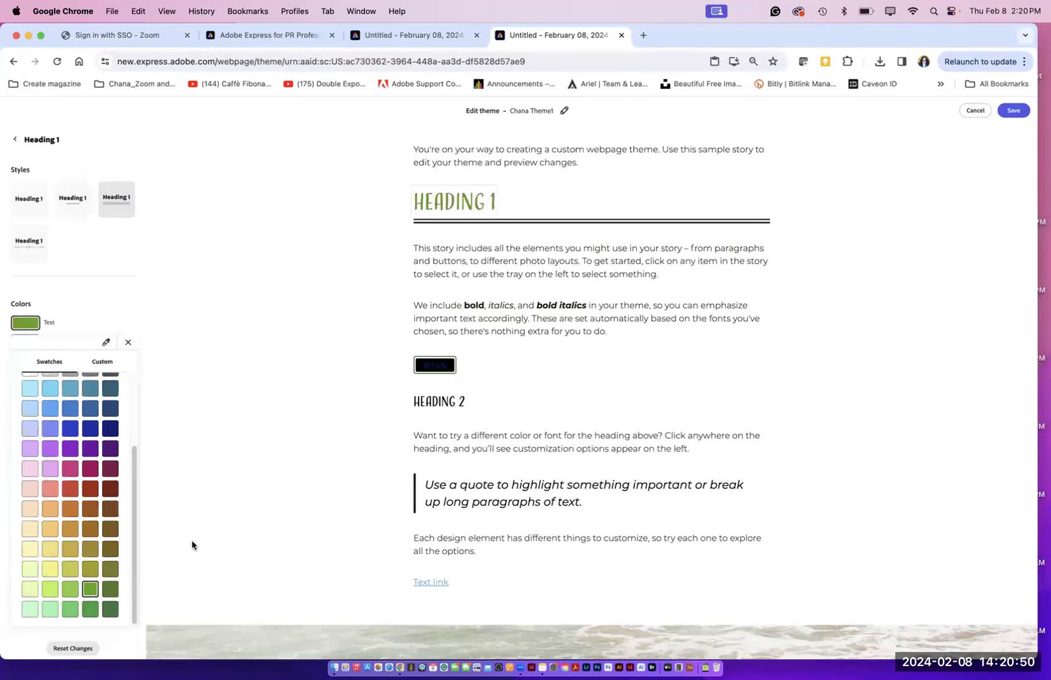
{"action": "left_click", "coordinate": [359, 430]}
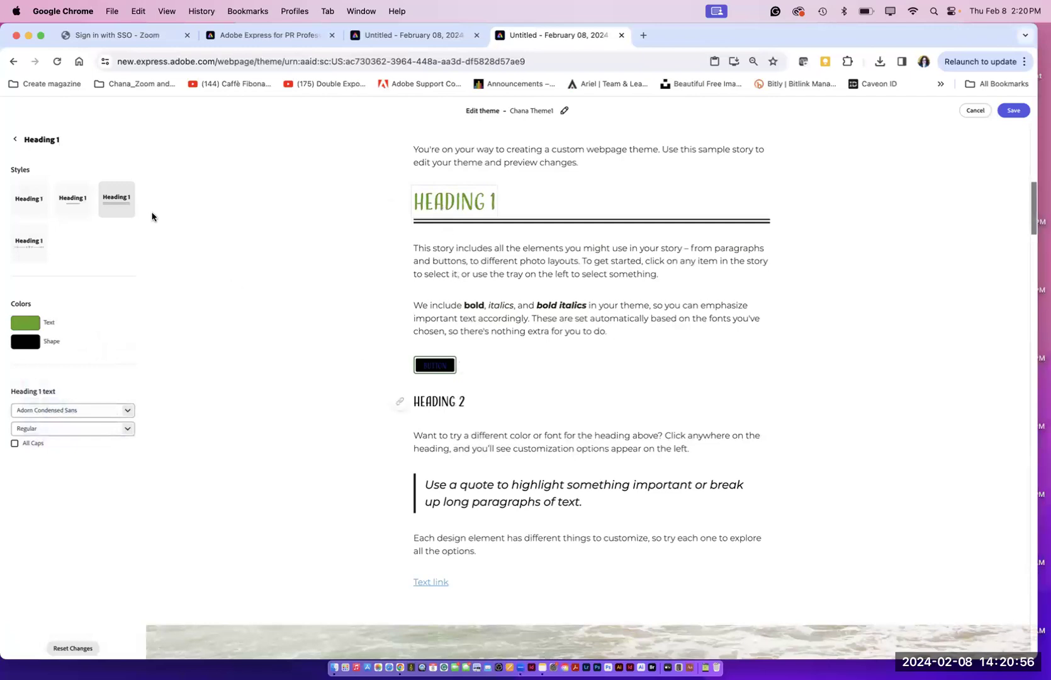
Step: Give Heading 1 the centred style with a short underline, and set its text to the recommended olive-gold swatch
{"action": "left_click", "coordinate": [82, 200]}
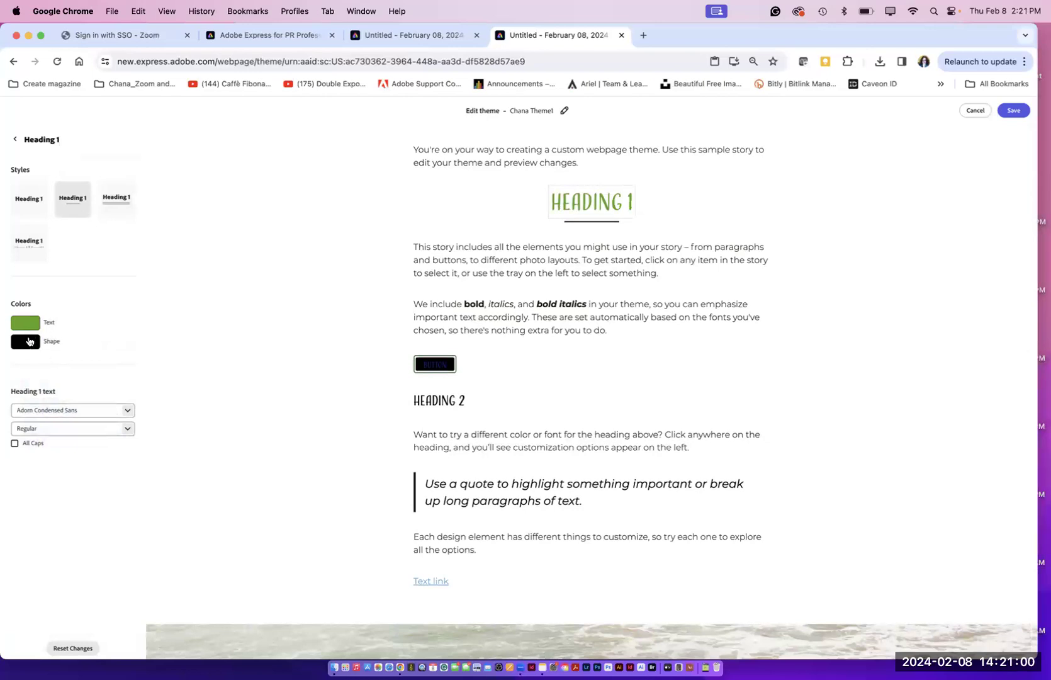
{"action": "left_click", "coordinate": [26, 325]}
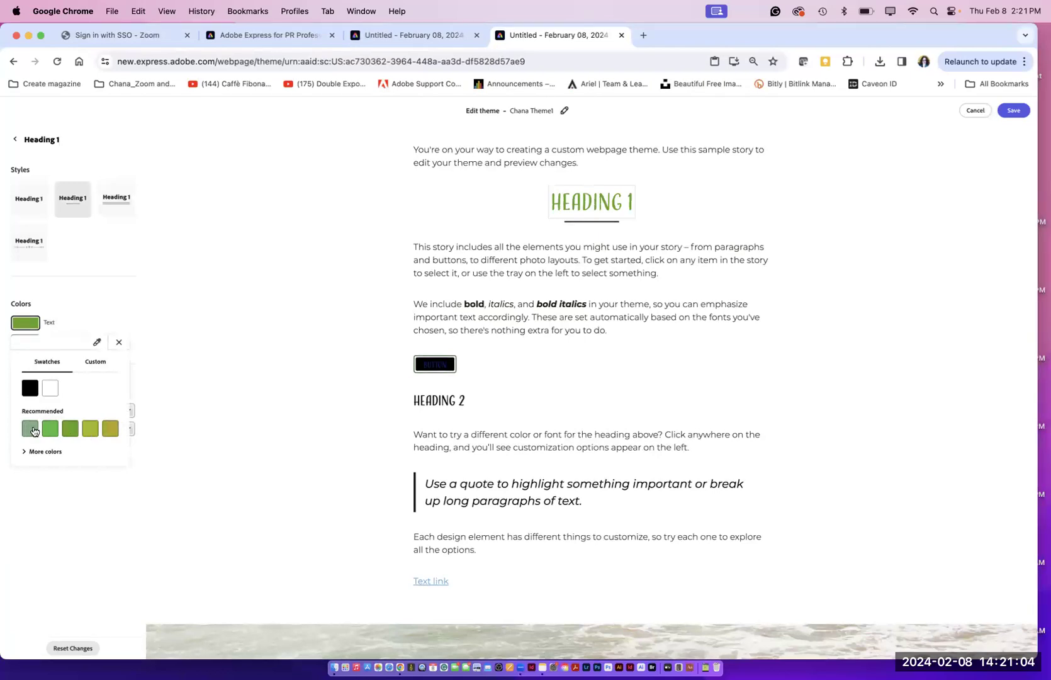
{"action": "left_click", "coordinate": [109, 433]}
{"action": "left_click", "coordinate": [233, 408]}
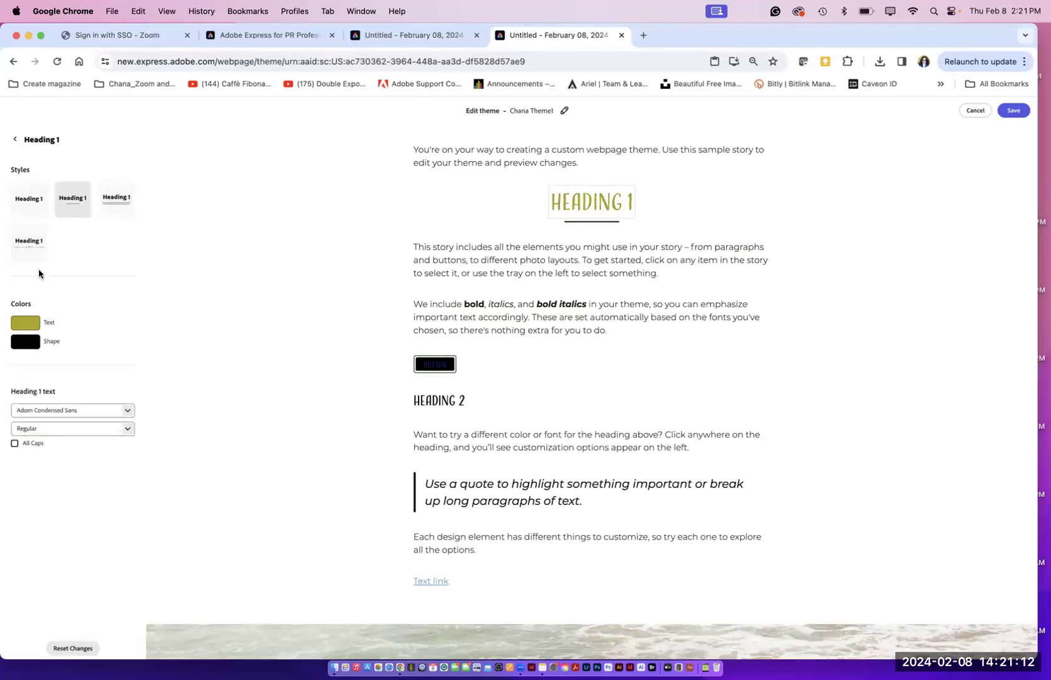
Step: Try the Whimsy style on Heading 1 and choose the None style for it
{"action": "left_click", "coordinate": [29, 246]}
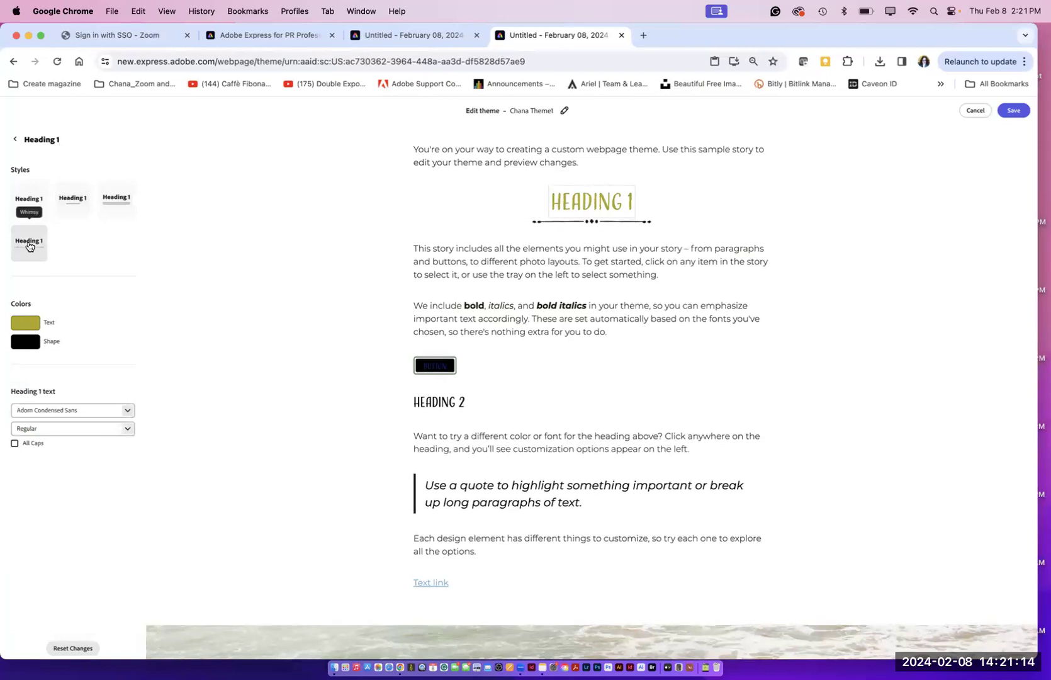
{"action": "left_click", "coordinate": [31, 205]}
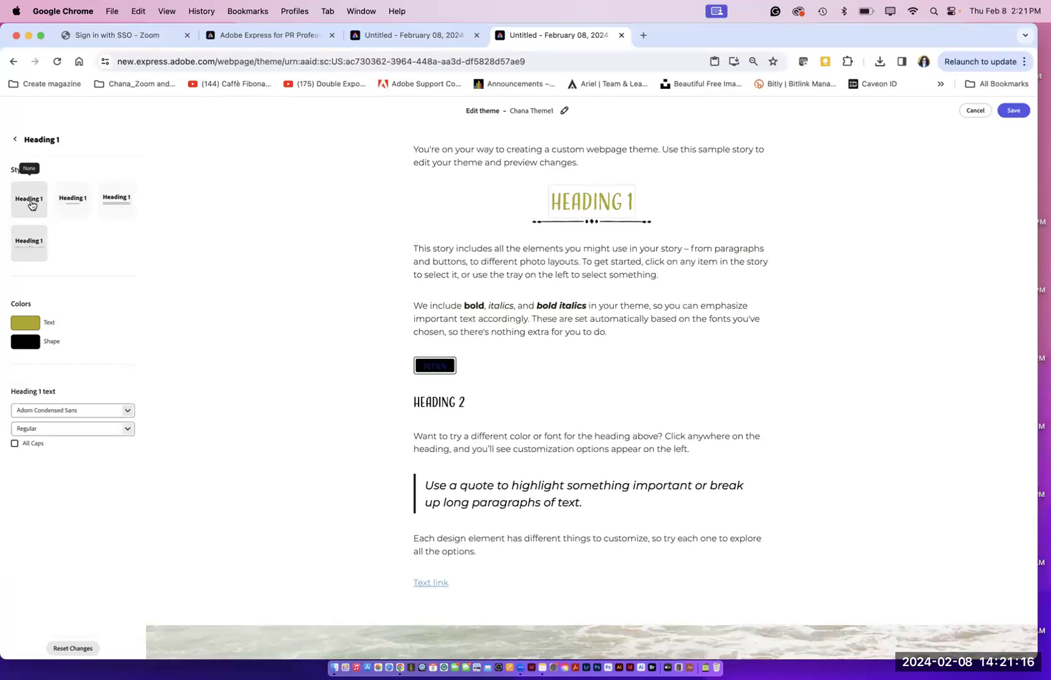
Step: Try the Single rule and Double rule styles on Heading 1 and settle on the Whimsy style
{"action": "left_click", "coordinate": [69, 204]}
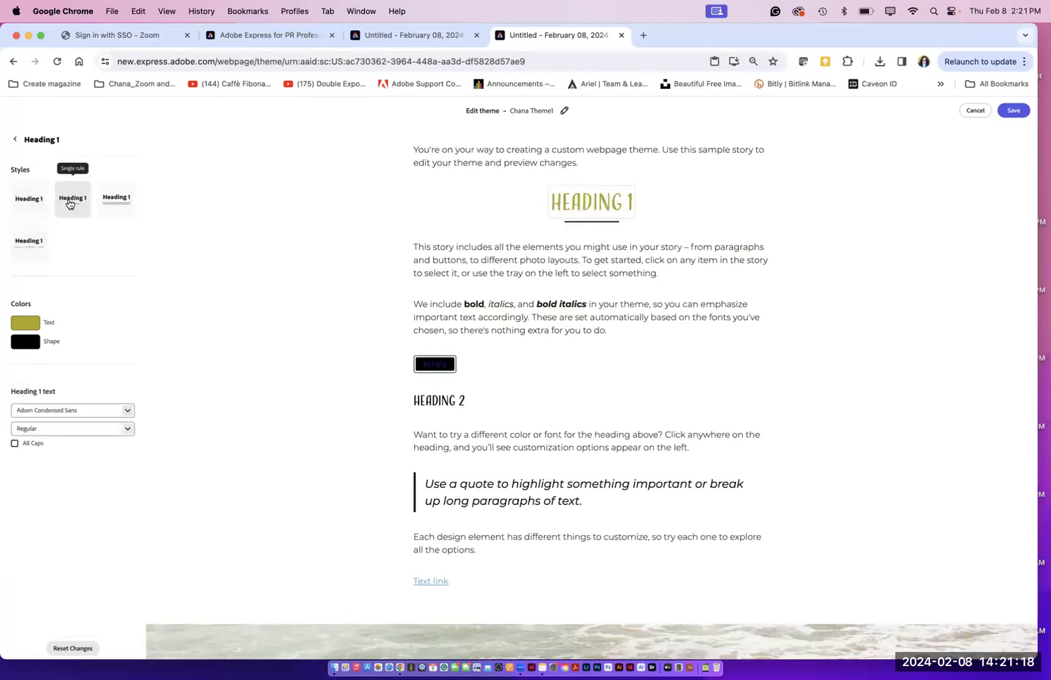
{"action": "left_click", "coordinate": [110, 204]}
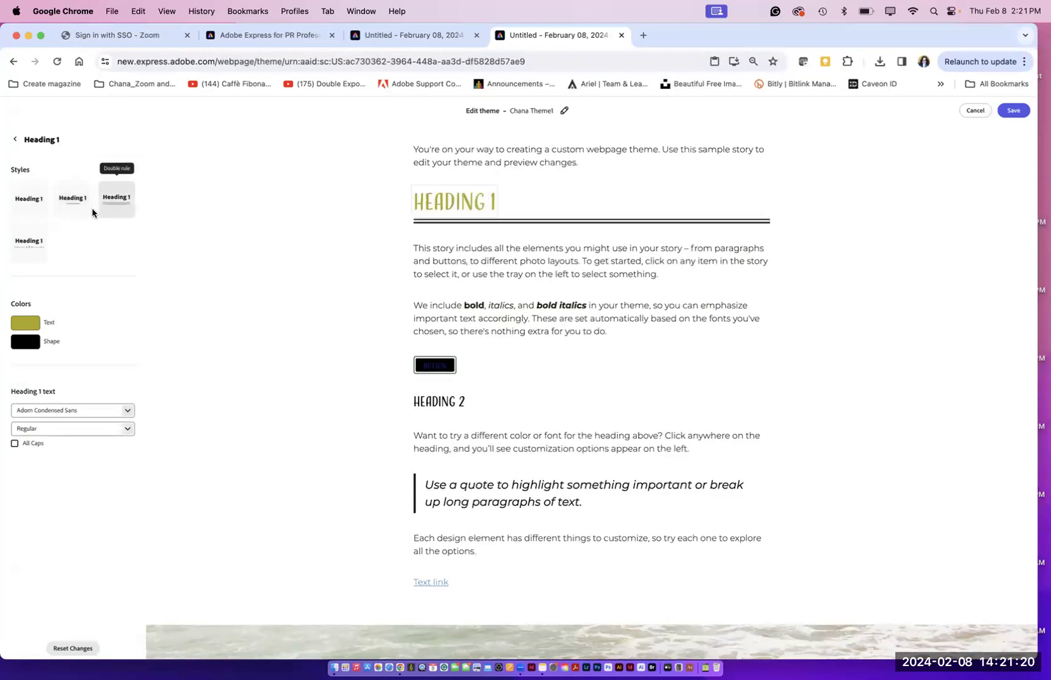
{"action": "left_click", "coordinate": [28, 243]}
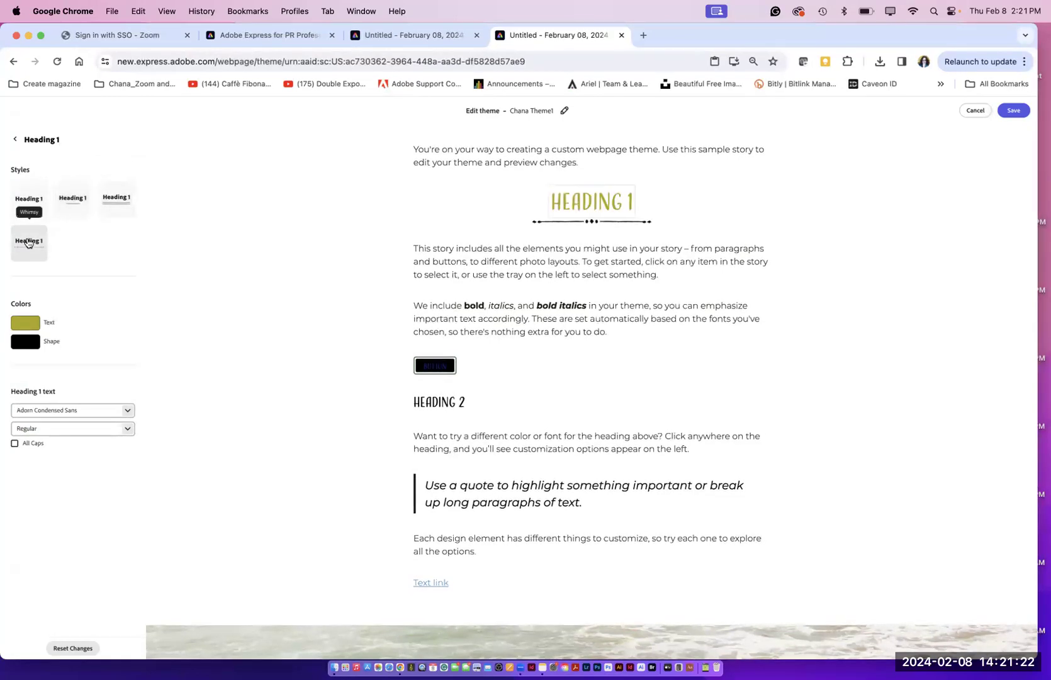
{"action": "left_click", "coordinate": [13, 141]}
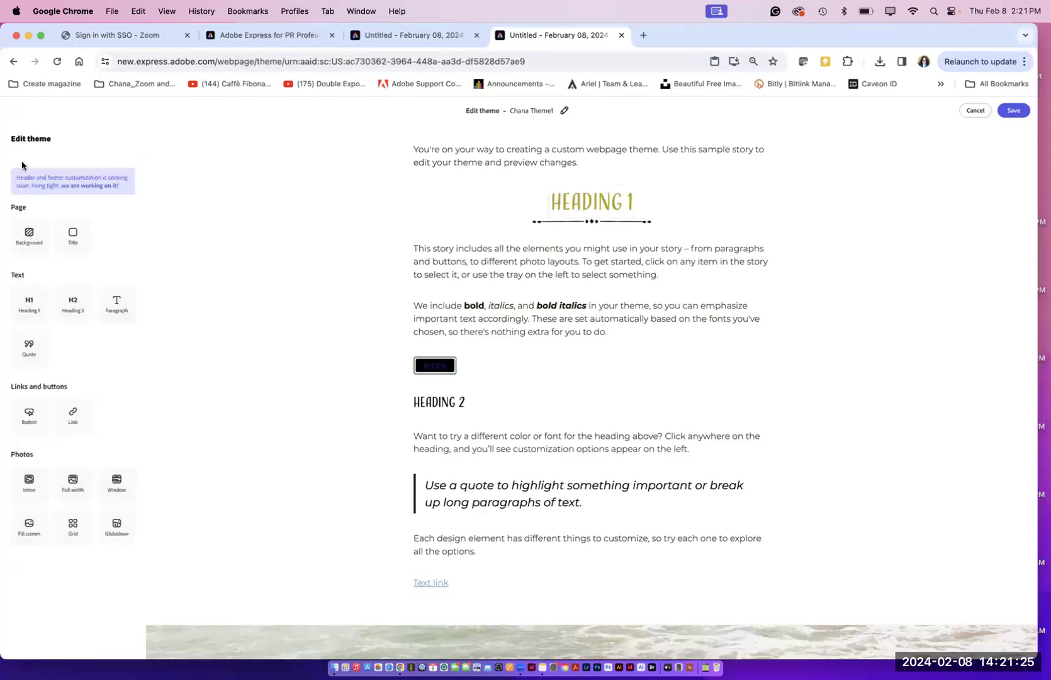
Step: Set the theme's Heading 2 text colour to the darkest green in the extended swatches
{"action": "left_click", "coordinate": [73, 305]}
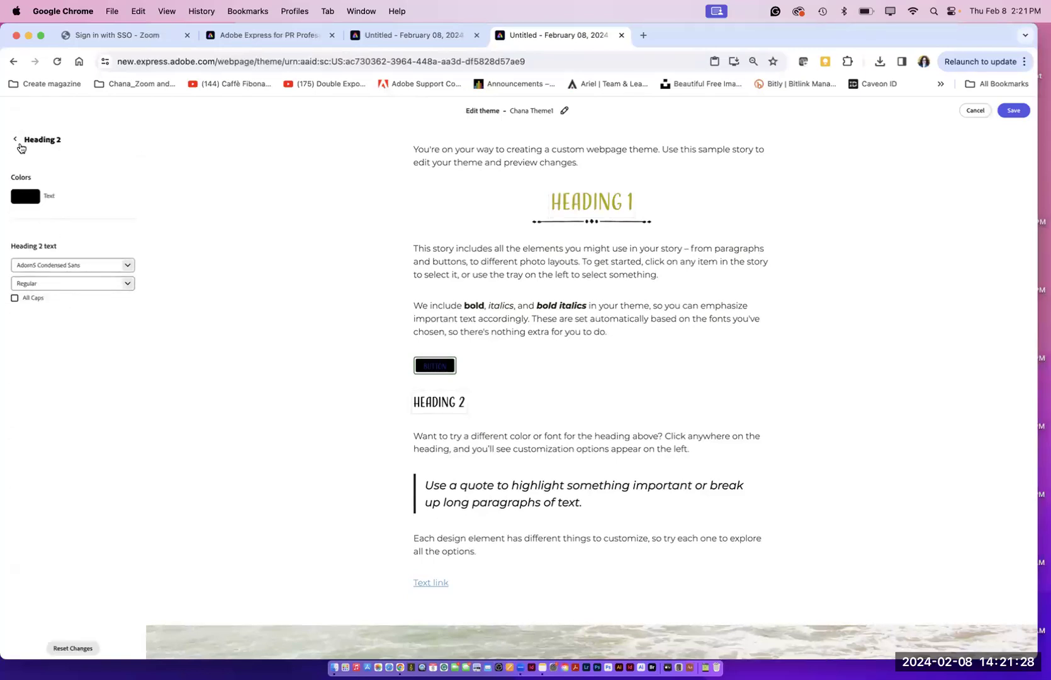
{"action": "left_click", "coordinate": [16, 141]}
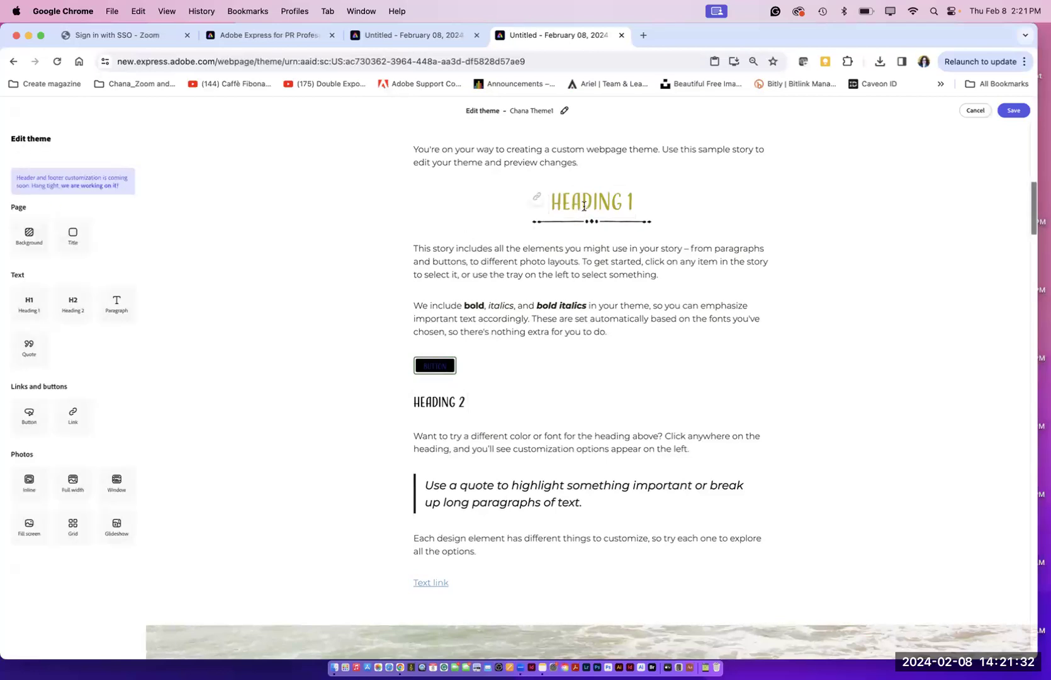
{"action": "scroll", "coordinate": [1020, 144], "scroll_direction": "up", "scroll_amount": 3}
{"action": "scroll", "coordinate": [1020, 144], "scroll_direction": "up", "scroll_amount": 5}
{"action": "scroll", "coordinate": [1022, 189], "scroll_direction": "down", "scroll_amount": 8}
{"action": "scroll", "coordinate": [1020, 195], "scroll_direction": "up", "scroll_amount": 3}
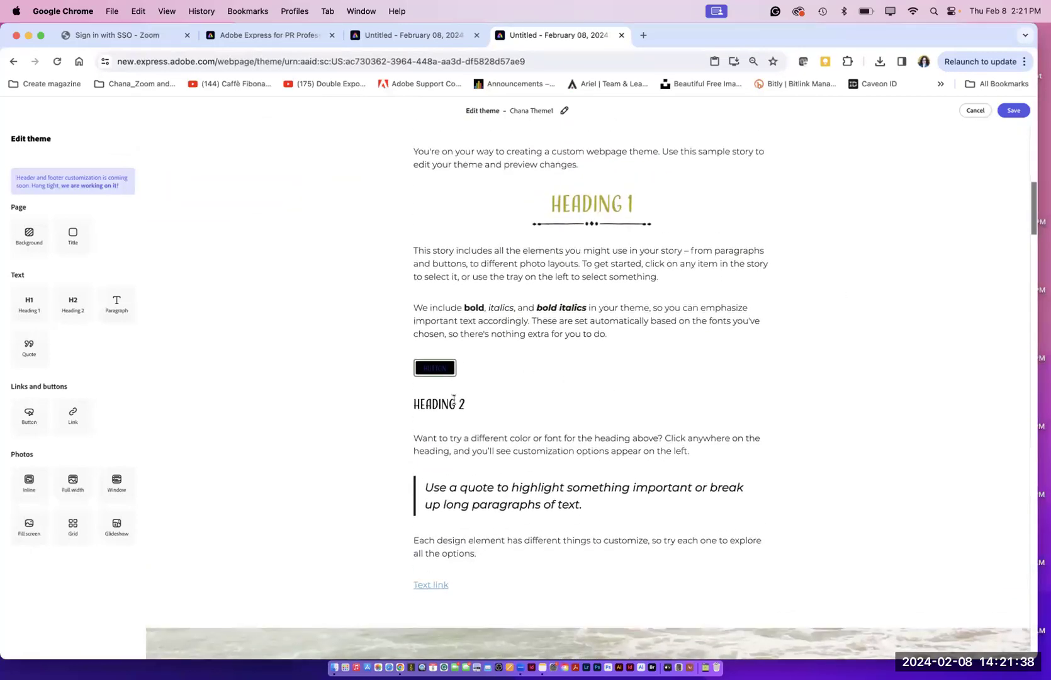
{"action": "left_click", "coordinate": [454, 402]}
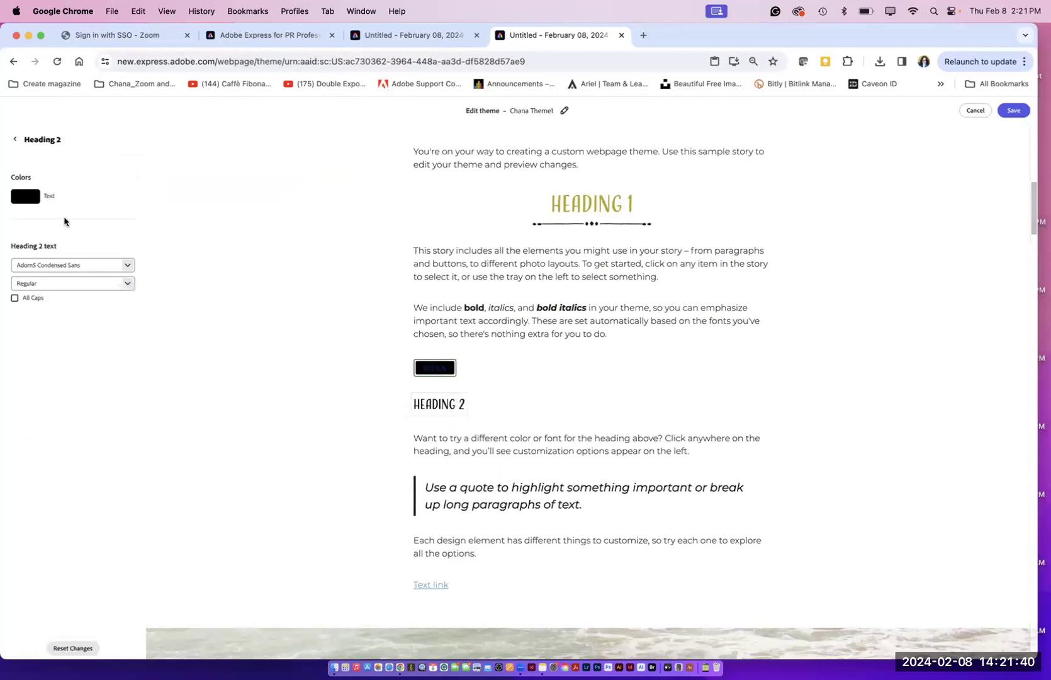
{"action": "left_click", "coordinate": [24, 197]}
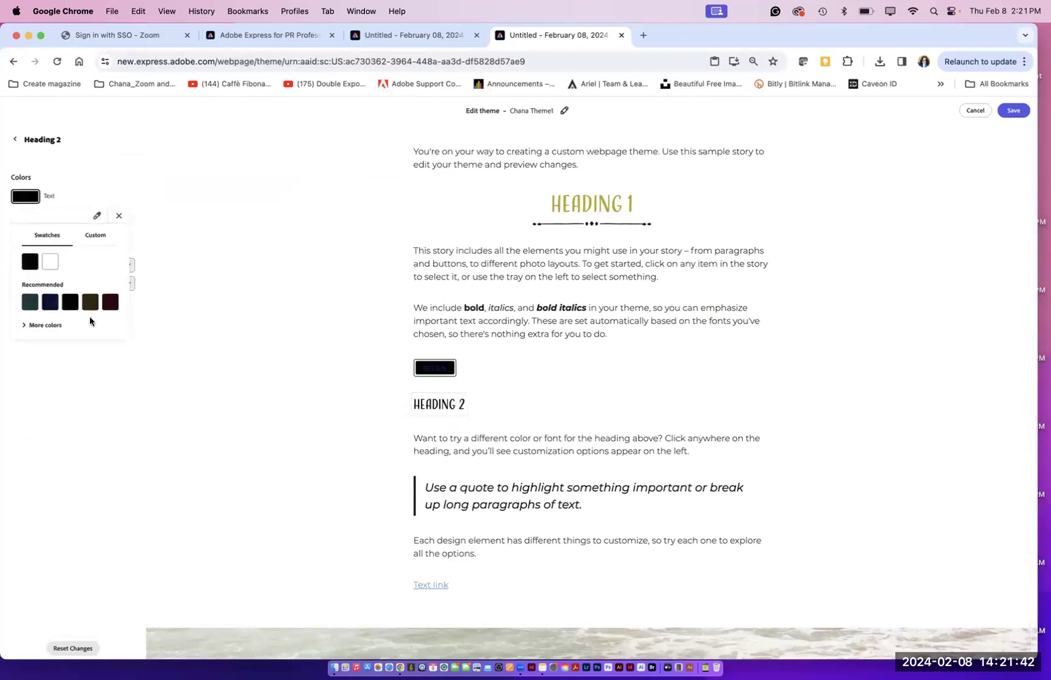
{"action": "left_click", "coordinate": [26, 325]}
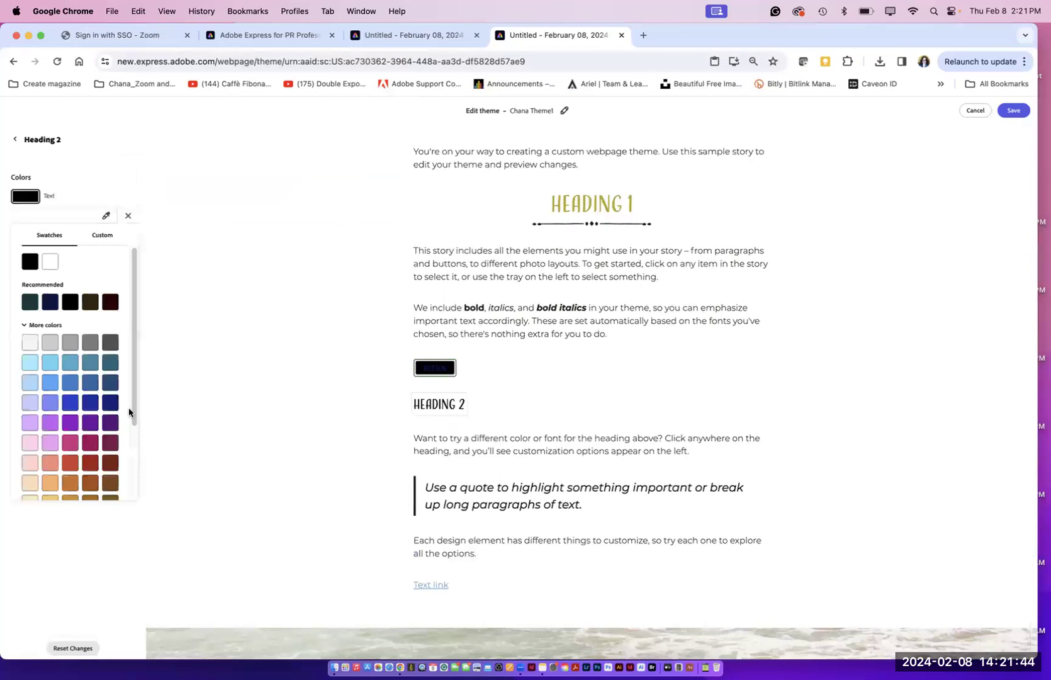
{"action": "scroll", "coordinate": [130, 413], "scroll_direction": "down", "scroll_amount": 3}
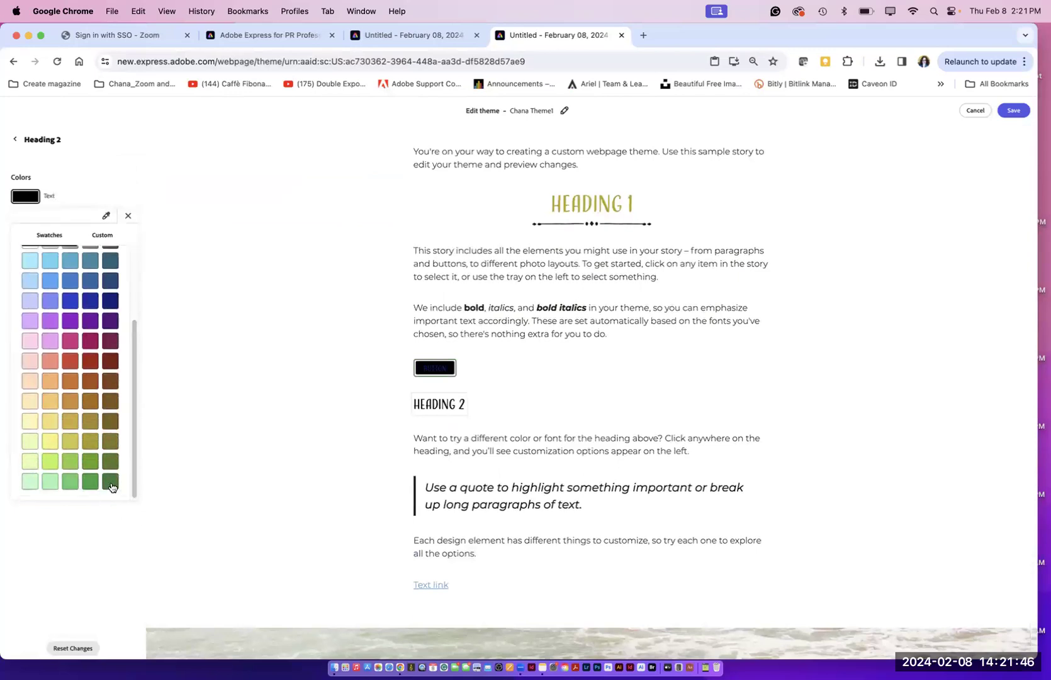
{"action": "left_click", "coordinate": [111, 484]}
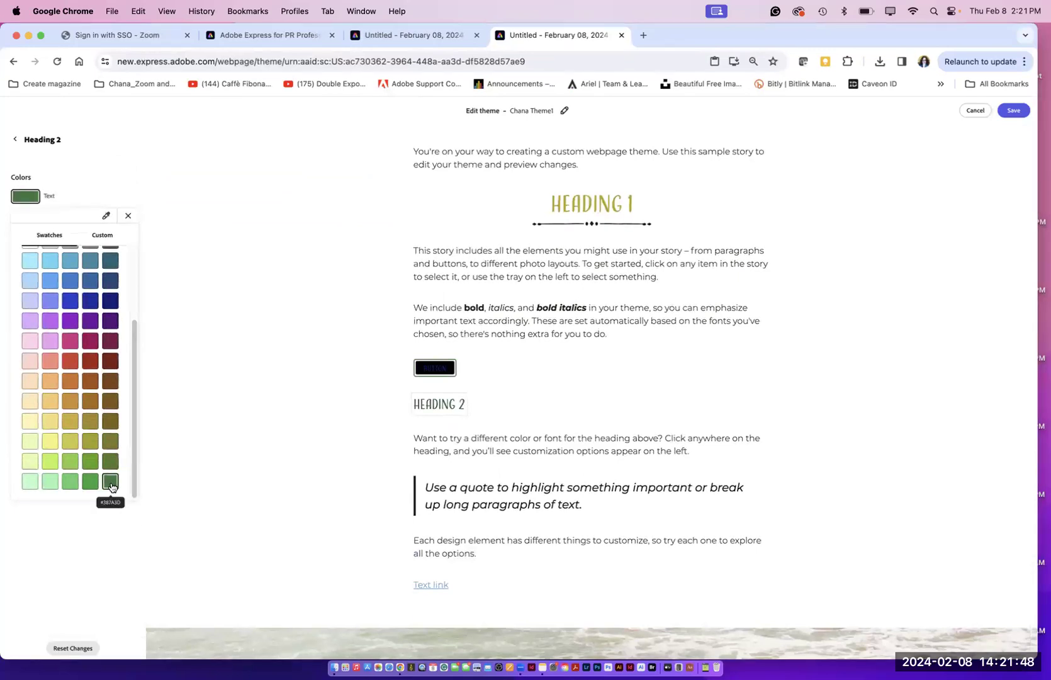
{"action": "left_click", "coordinate": [238, 426]}
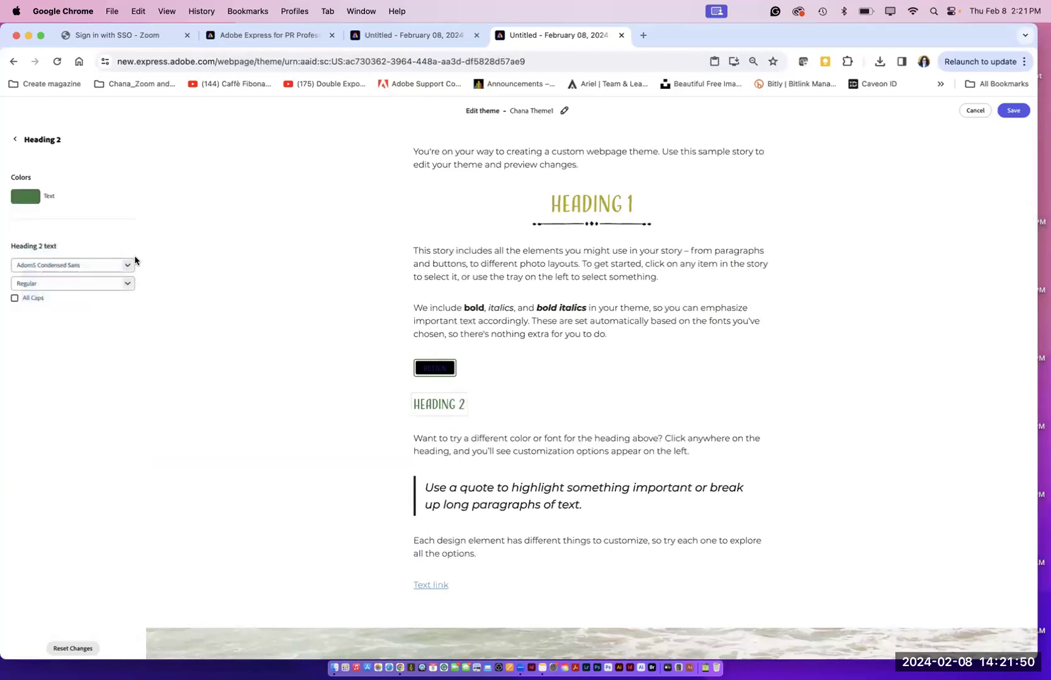
{"action": "left_click", "coordinate": [16, 140]}
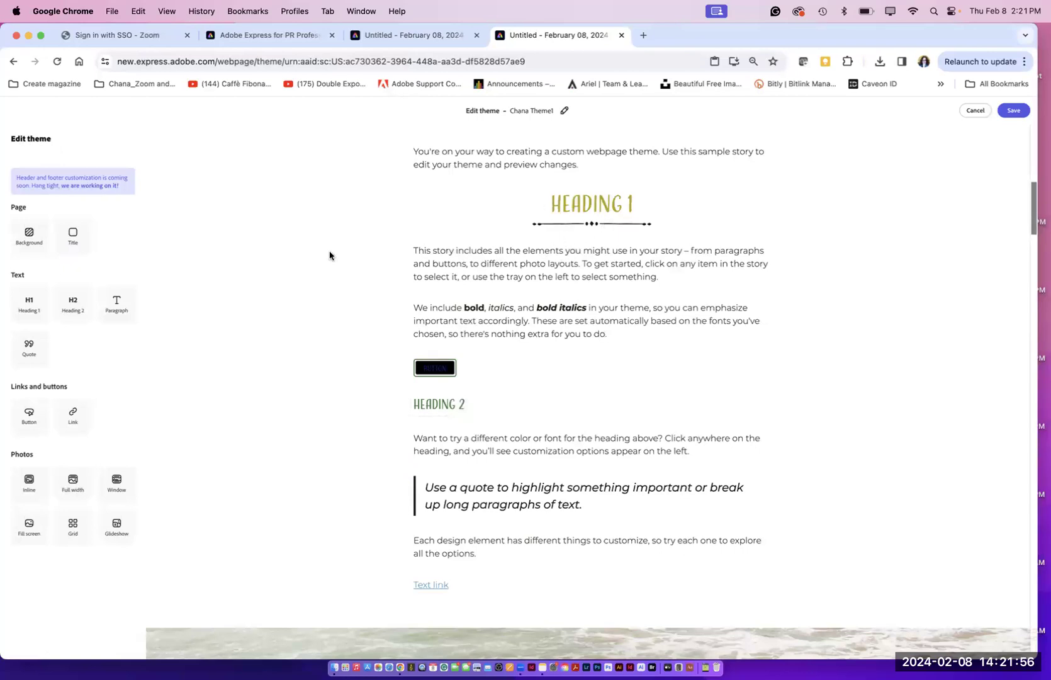
Step: Change the theme's page background to the recommended pale cream swatch
{"action": "left_click", "coordinate": [24, 243]}
{"action": "left_click", "coordinate": [20, 198]}
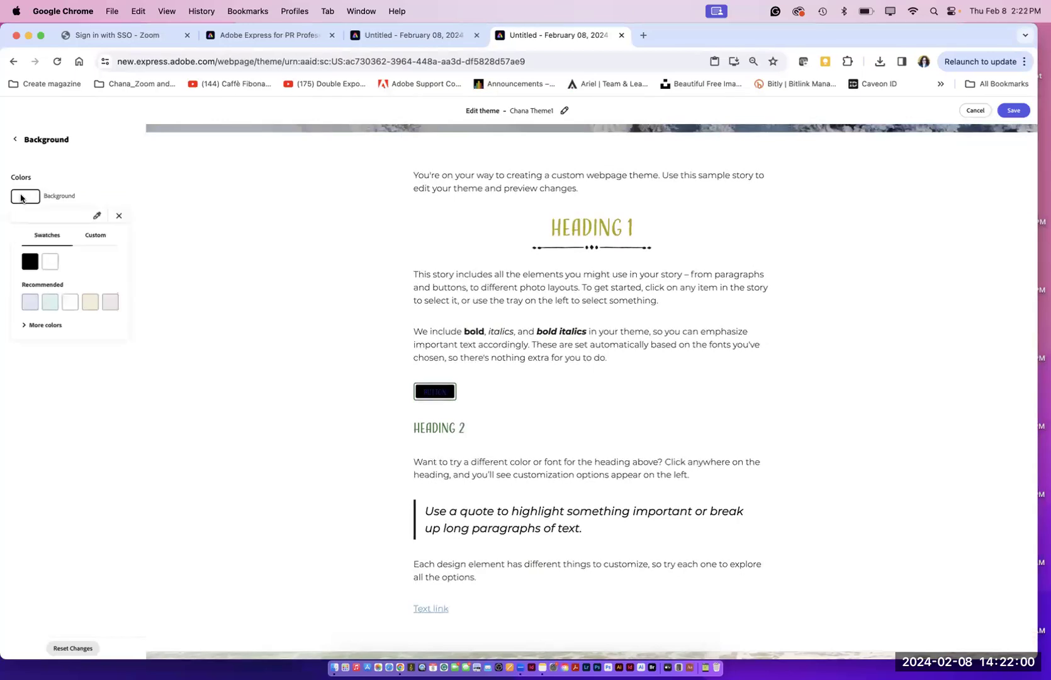
{"action": "left_click", "coordinate": [24, 325]}
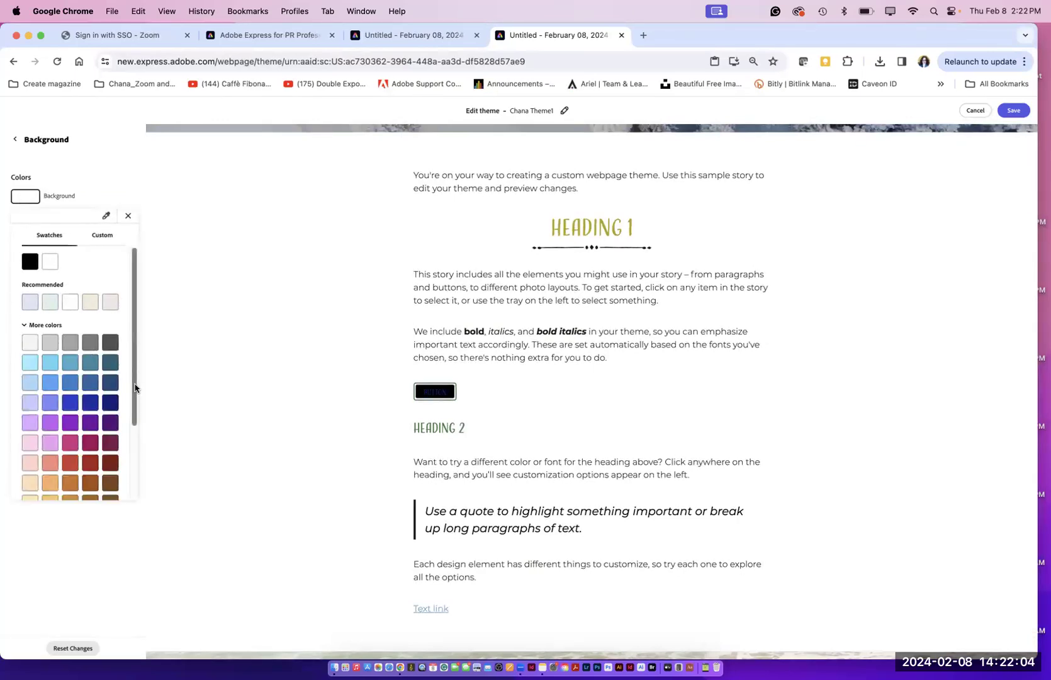
{"action": "left_click", "coordinate": [90, 305]}
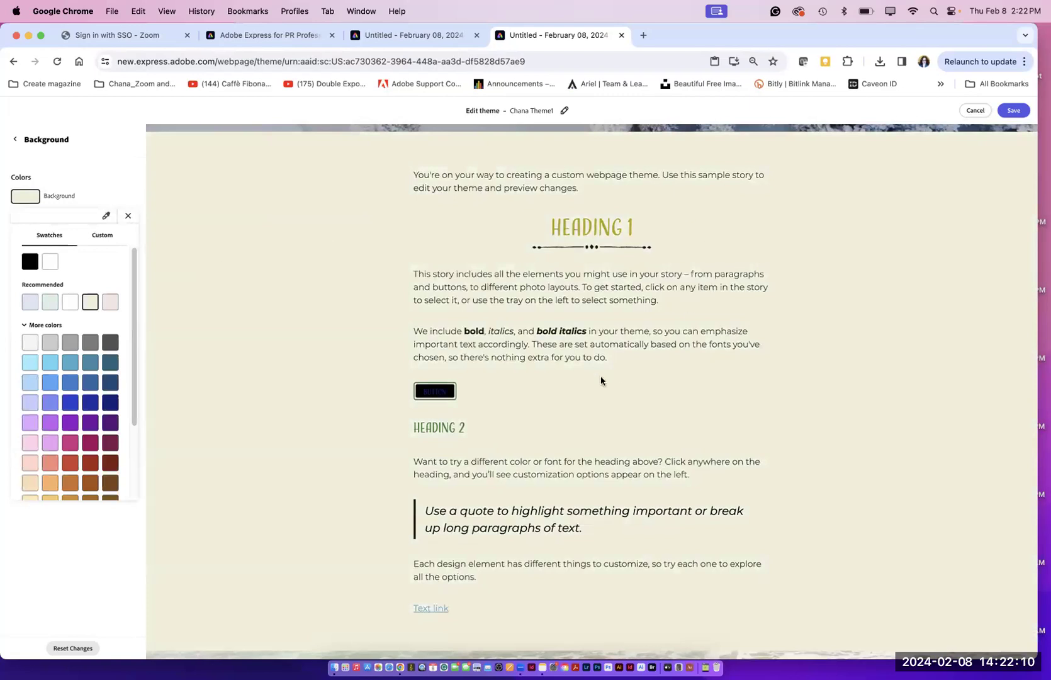
{"action": "left_click", "coordinate": [14, 142]}
{"action": "left_click", "coordinate": [14, 143]}
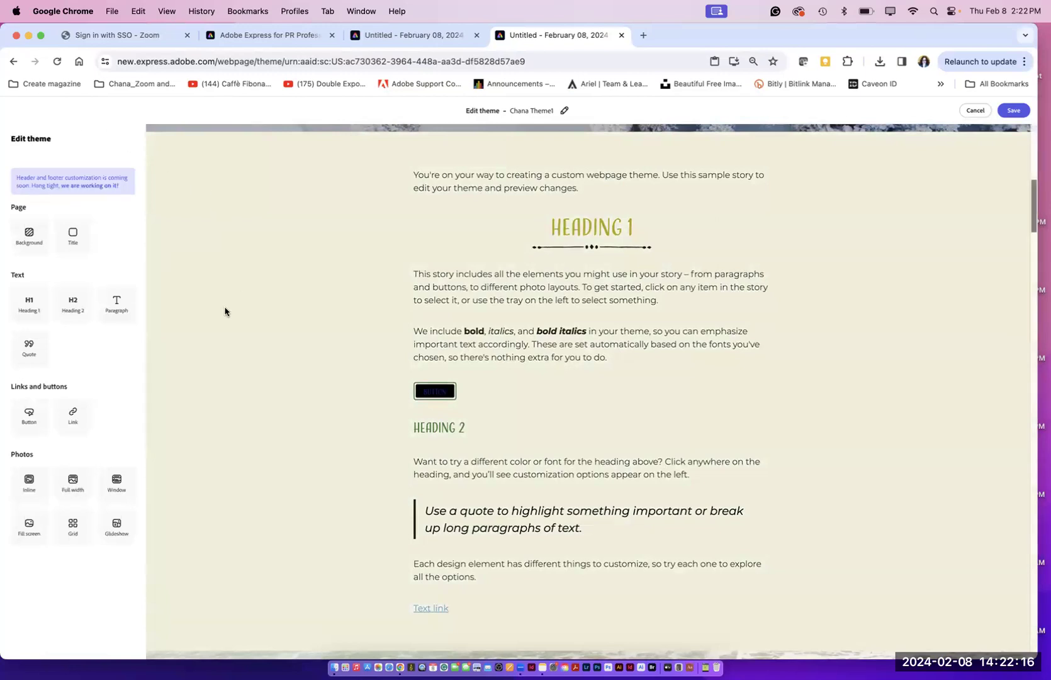
Step: Open the font choices for the theme's Paragraph text
{"action": "left_click", "coordinate": [117, 305]}
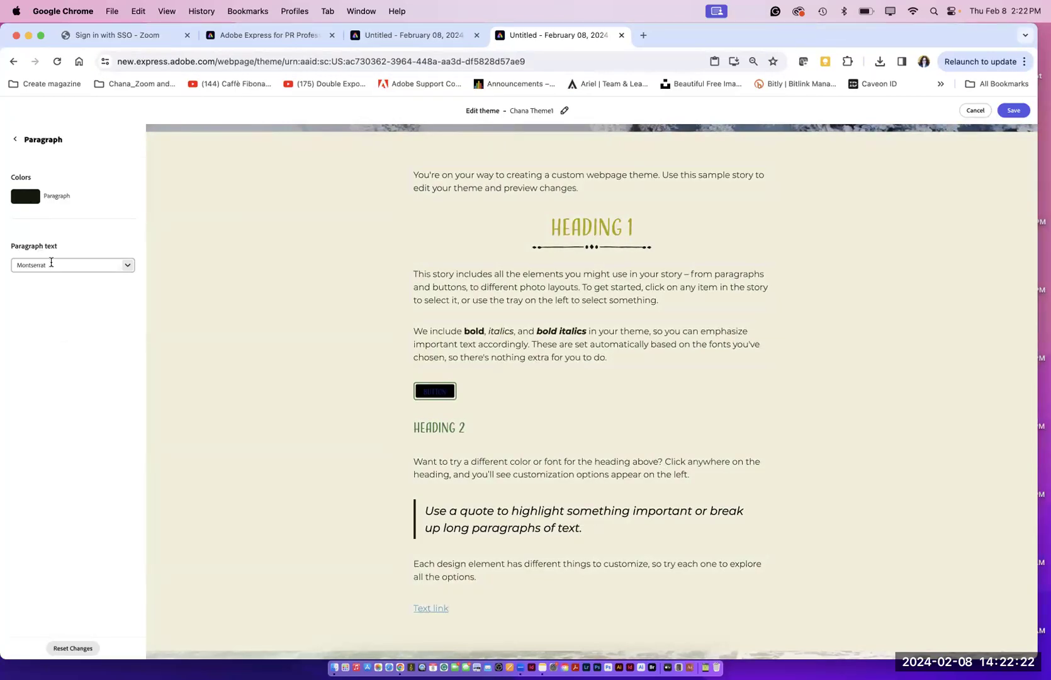
{"action": "left_click", "coordinate": [121, 270]}
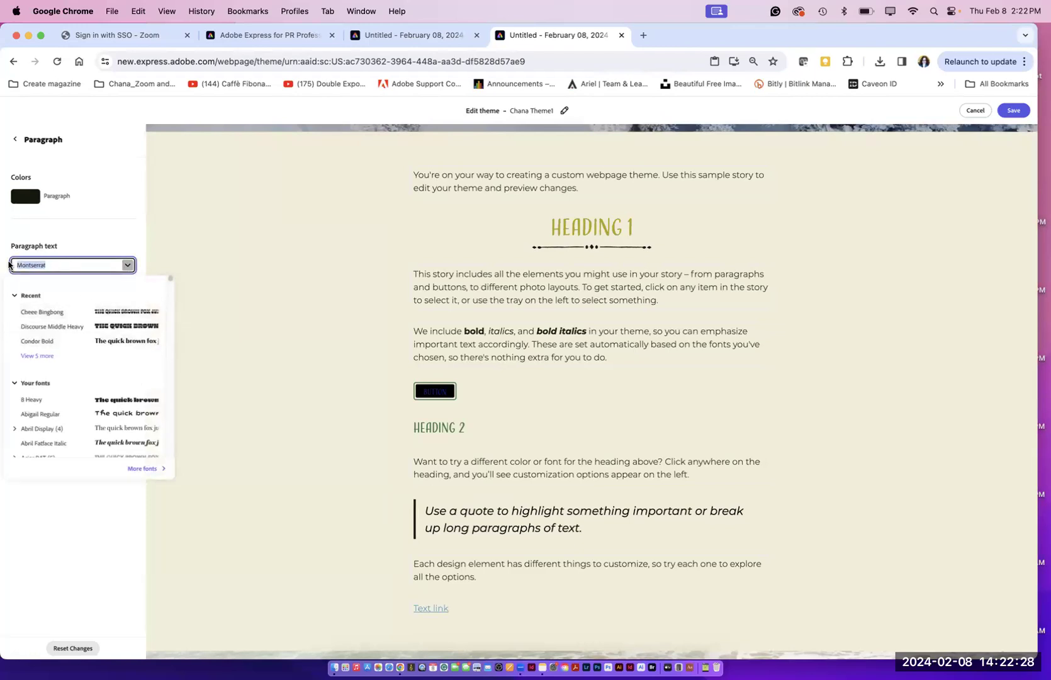
Step: Try to find a new paragraph font by searching for "my" and "hel"
{"action": "key", "text": "Escape"}
{"action": "type", "text": "my"}
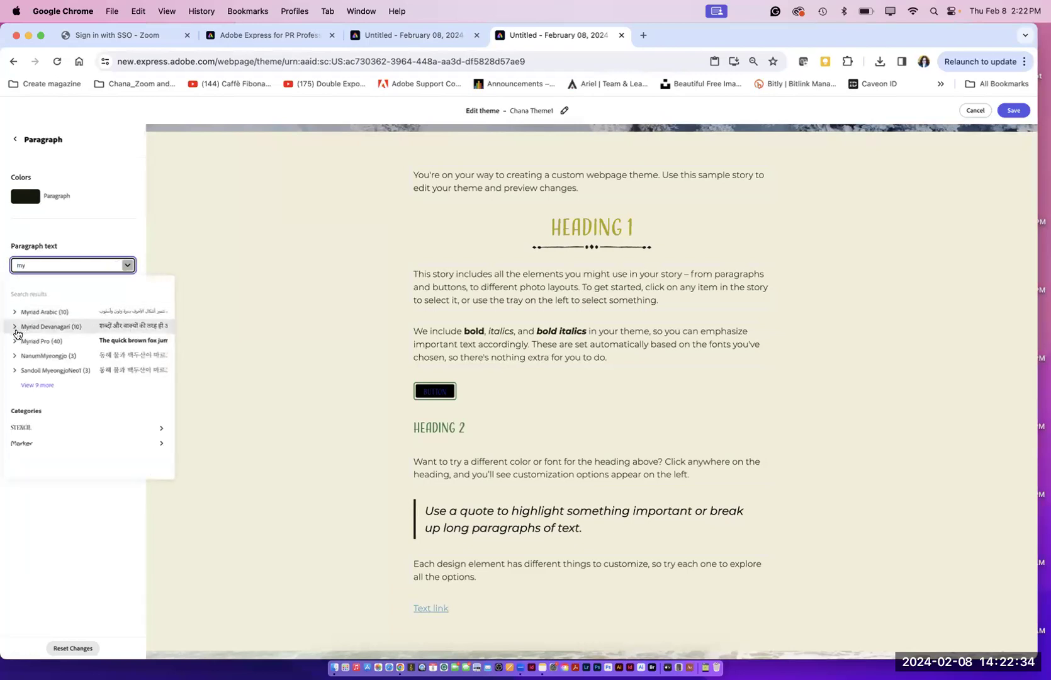
{"action": "left_click", "coordinate": [24, 385]}
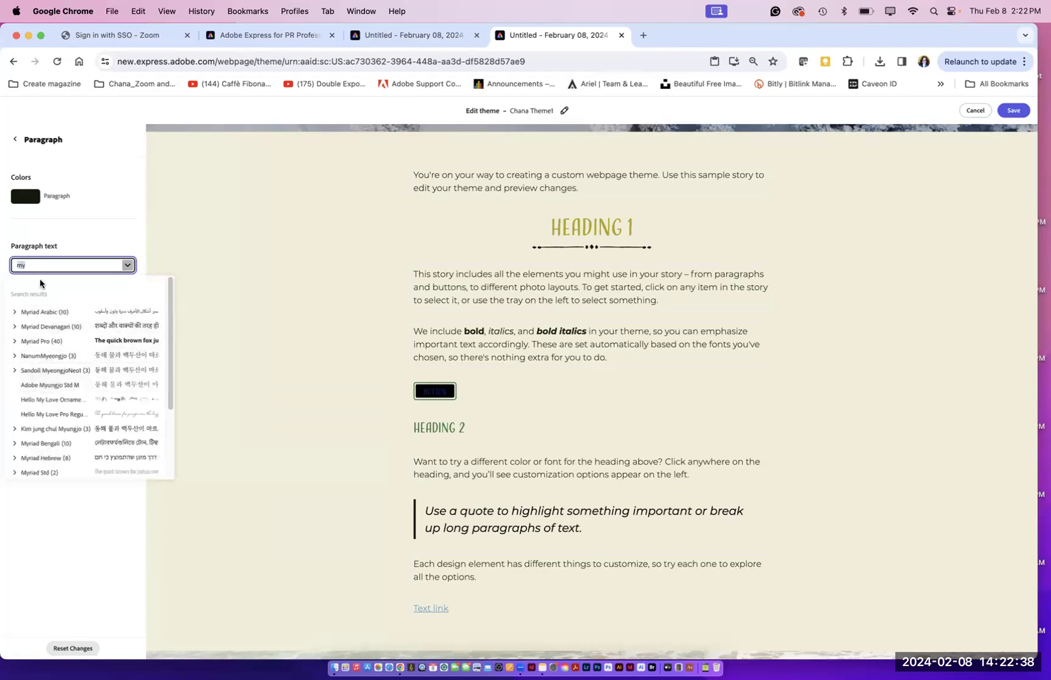
{"action": "key", "text": "Escape"}
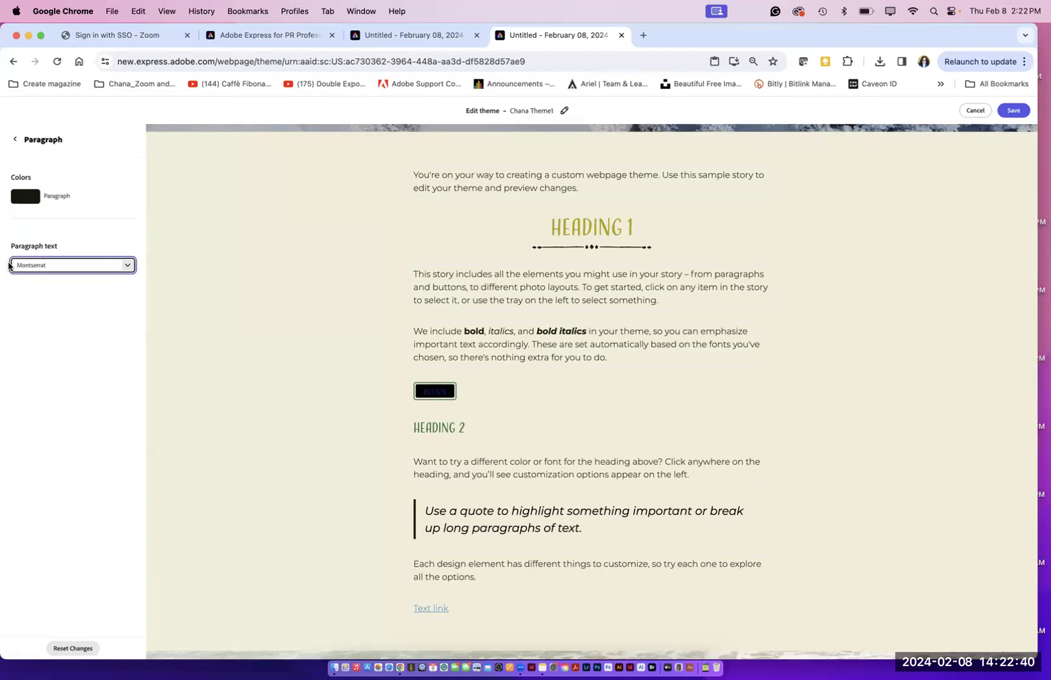
{"action": "type", "text": "hel"}
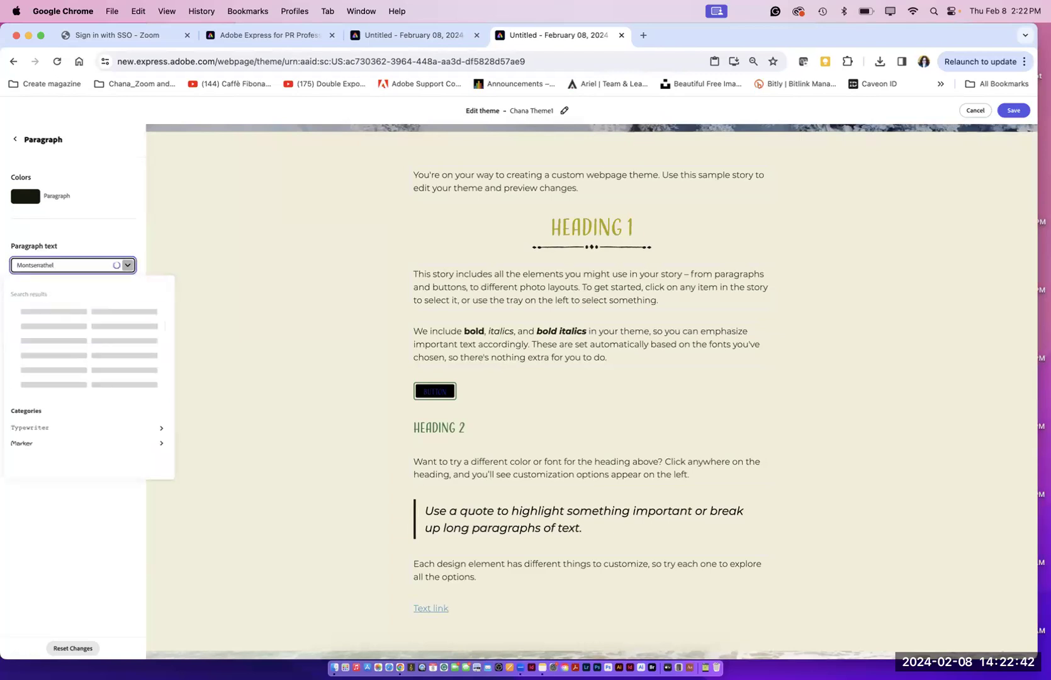
{"action": "left_click_drag", "start_coordinate": [57, 265], "coordinate": [8, 264]}
{"action": "type", "text": "hel"}
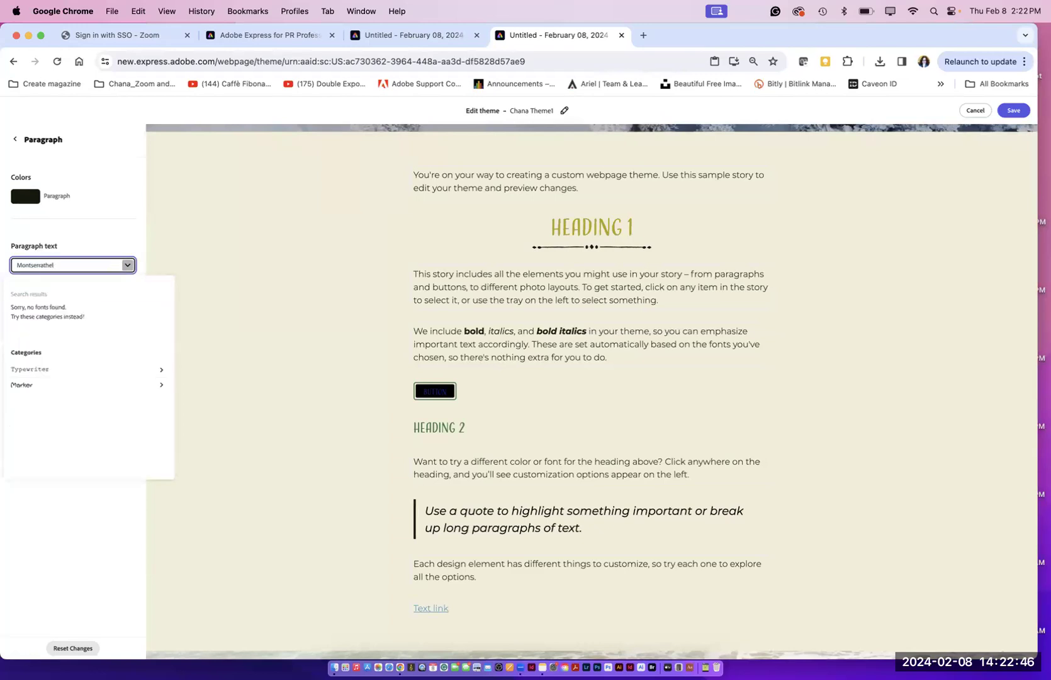
Step: Set the theme's paragraph font to American Typewriter ITC Pro from the Typewriter font category
{"action": "left_click", "coordinate": [26, 371]}
{"action": "scroll", "coordinate": [205, 379], "scroll_direction": "down", "scroll_amount": 5}
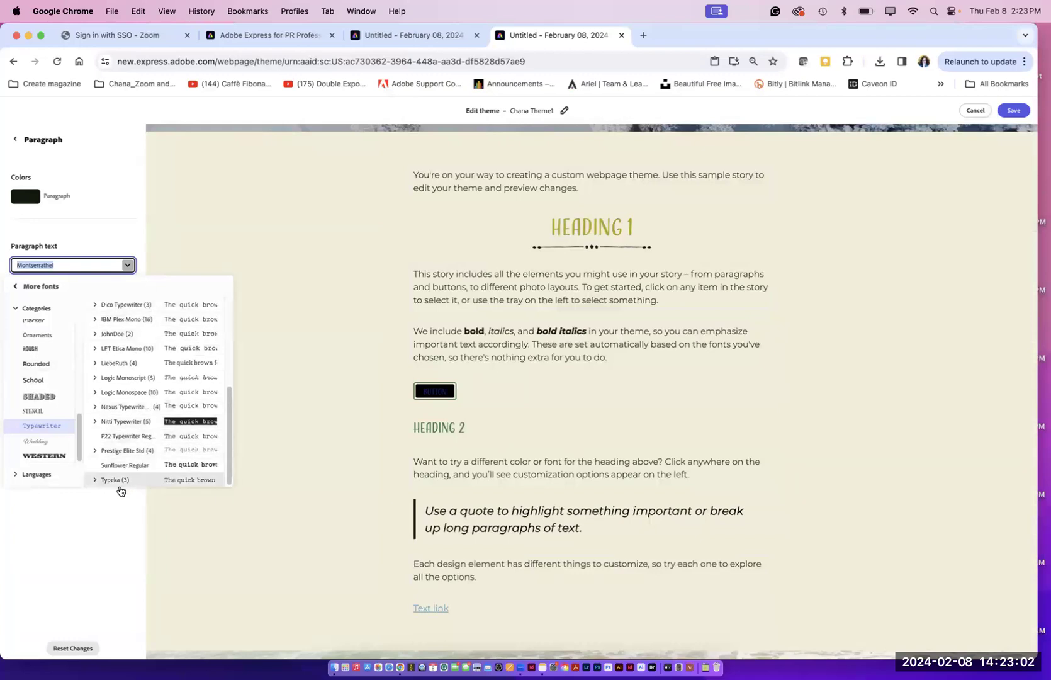
{"action": "scroll", "coordinate": [217, 441], "scroll_direction": "up", "scroll_amount": 5}
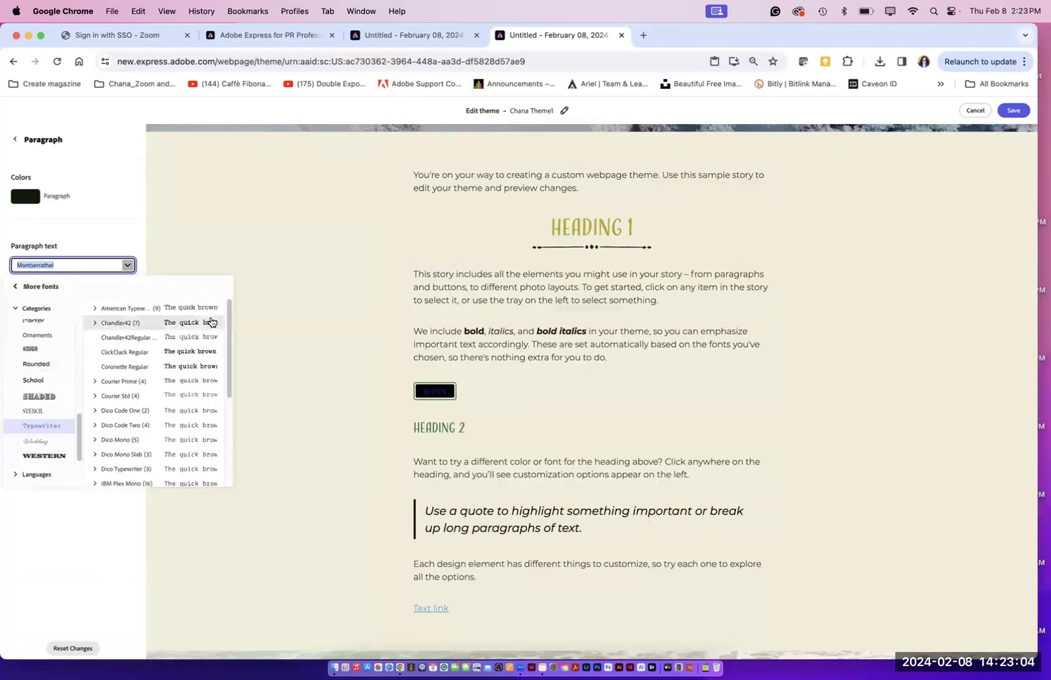
{"action": "left_click", "coordinate": [126, 308]}
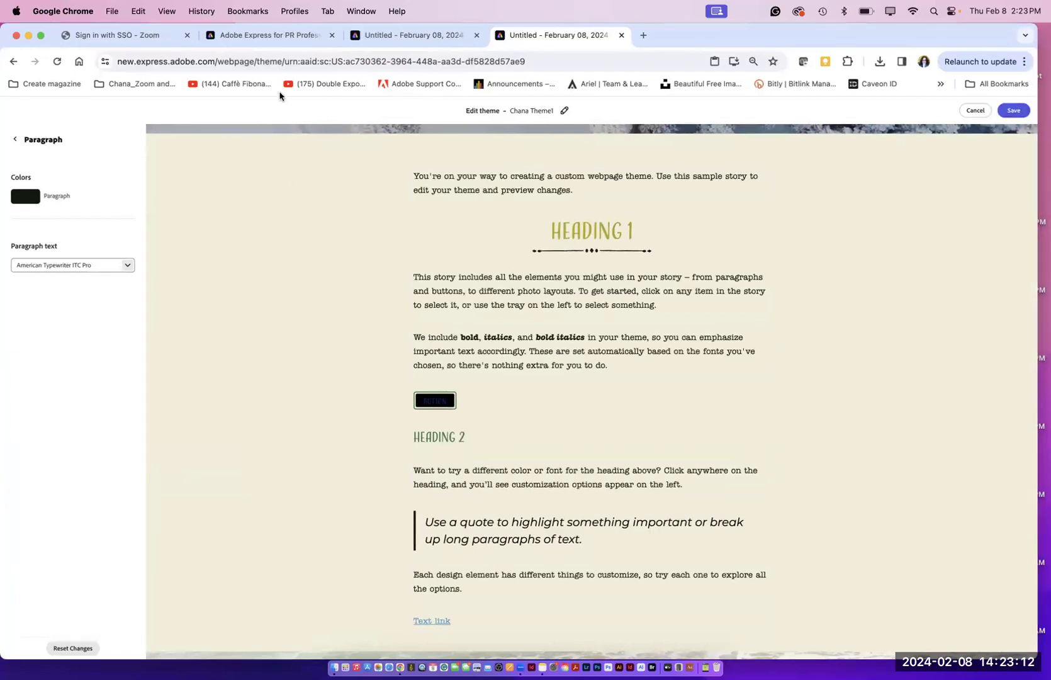
Step: Apply the Pill border style to the theme's buttons
{"action": "left_click", "coordinate": [16, 140]}
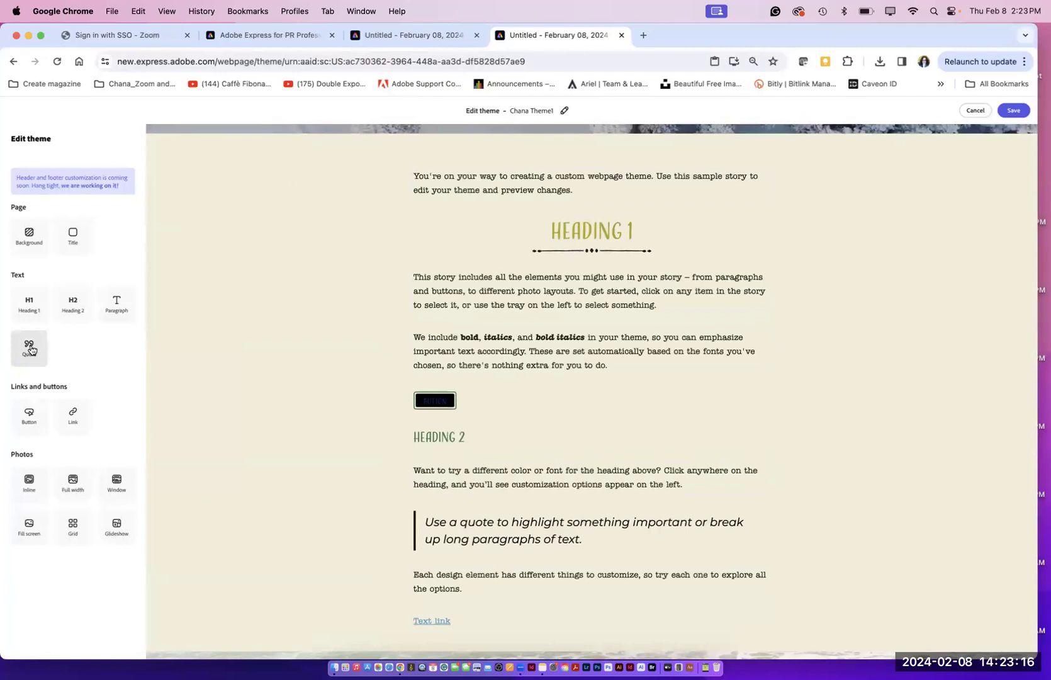
{"action": "left_click", "coordinate": [31, 419]}
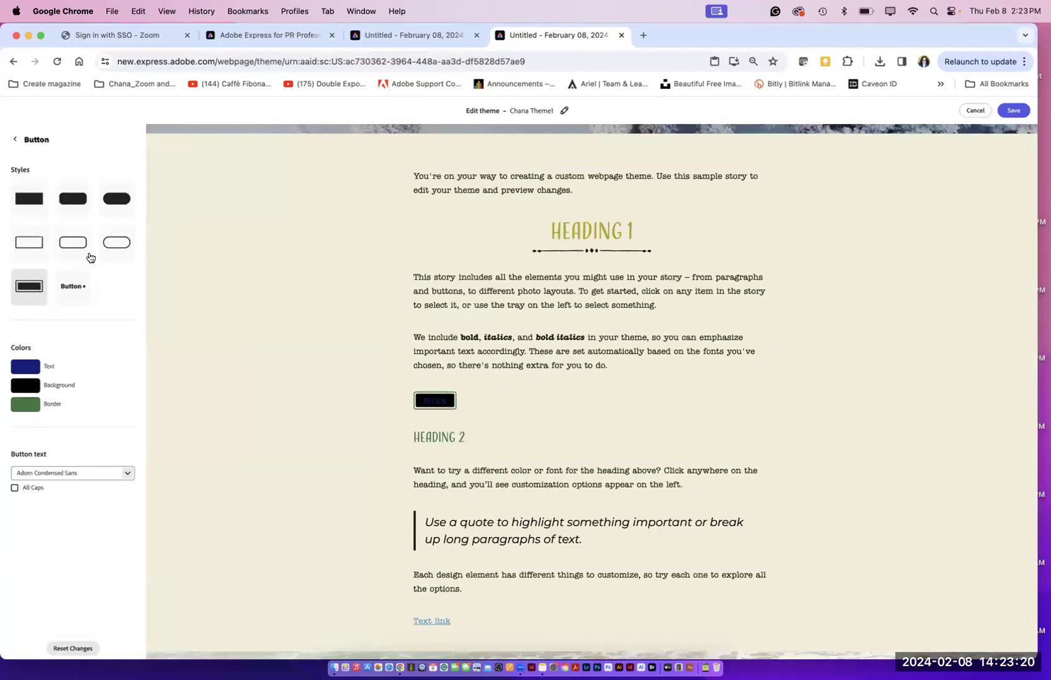
{"action": "left_click", "coordinate": [115, 244]}
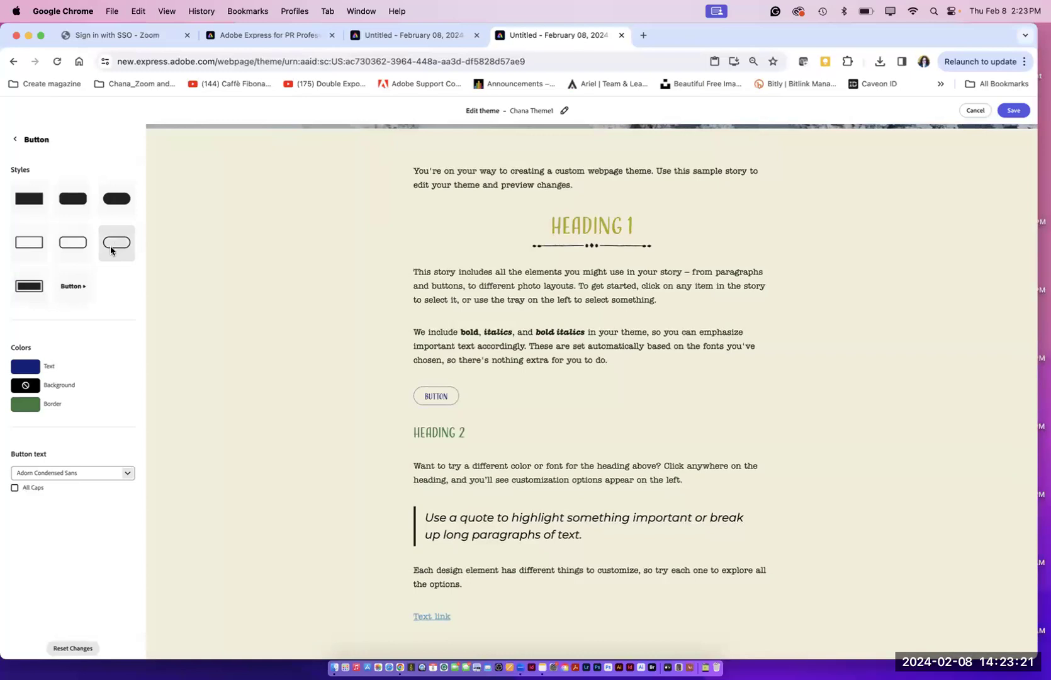
Step: Try the double-outlined, Triangle and solid rectangle, rounded and pill button styles, and return to Pill border
{"action": "left_click", "coordinate": [31, 289]}
{"action": "left_click", "coordinate": [73, 286]}
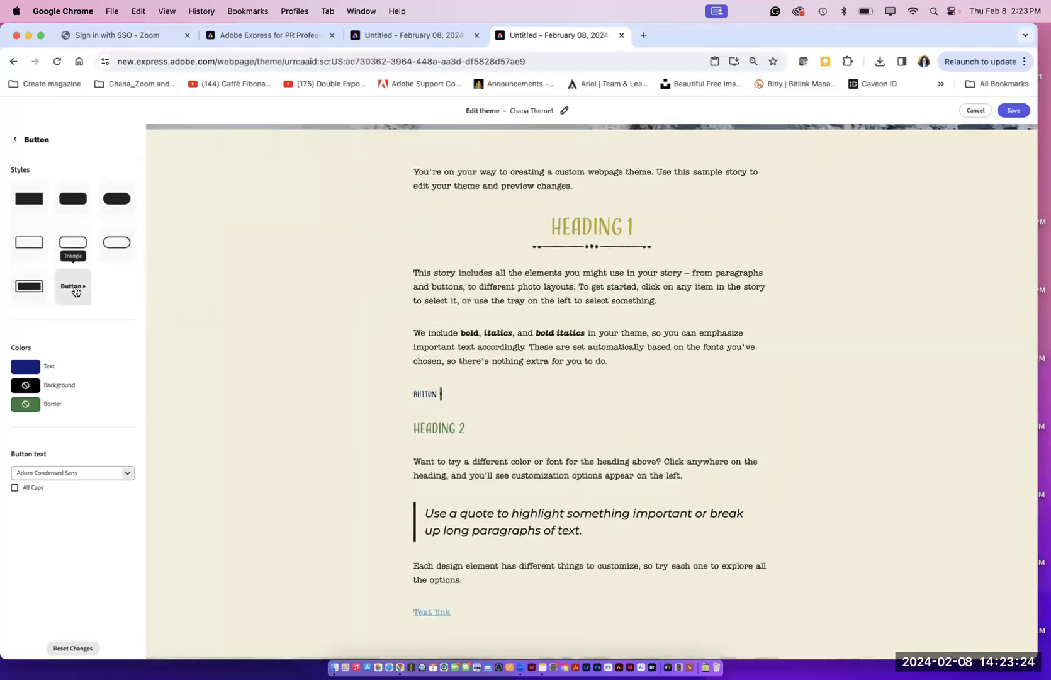
{"action": "left_click", "coordinate": [25, 404]}
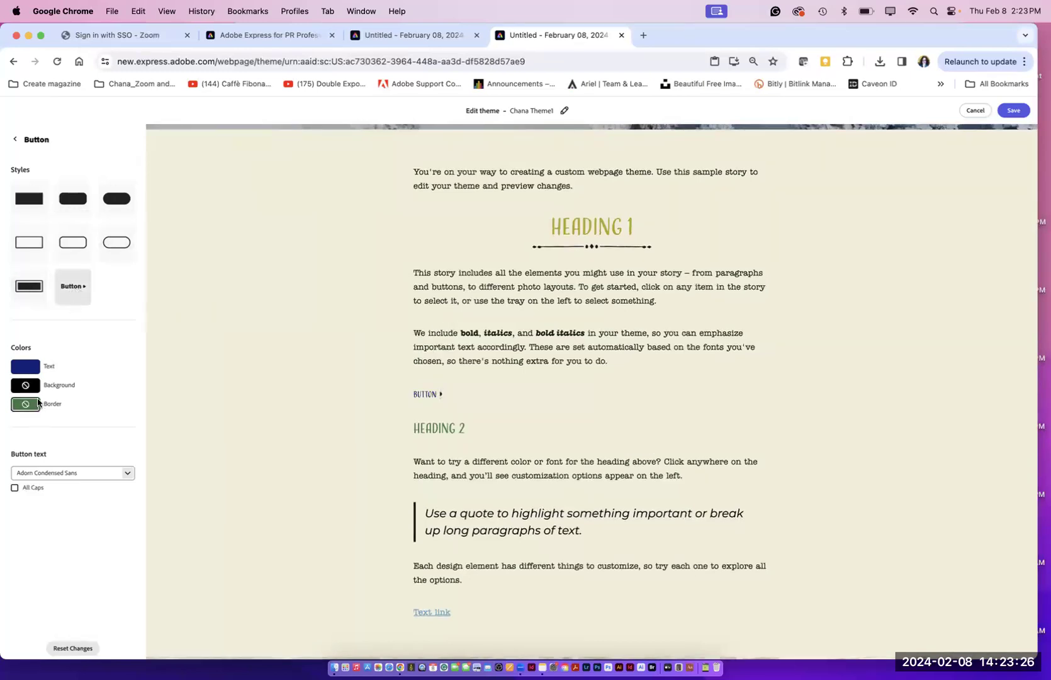
{"action": "left_click", "coordinate": [36, 290]}
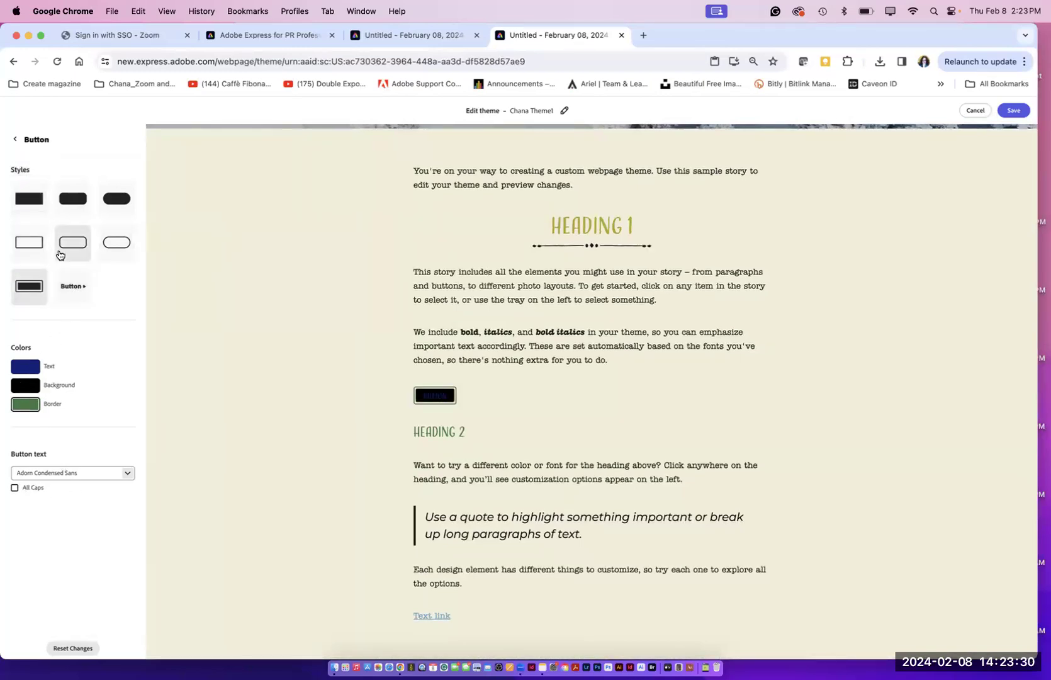
{"action": "left_click", "coordinate": [31, 200]}
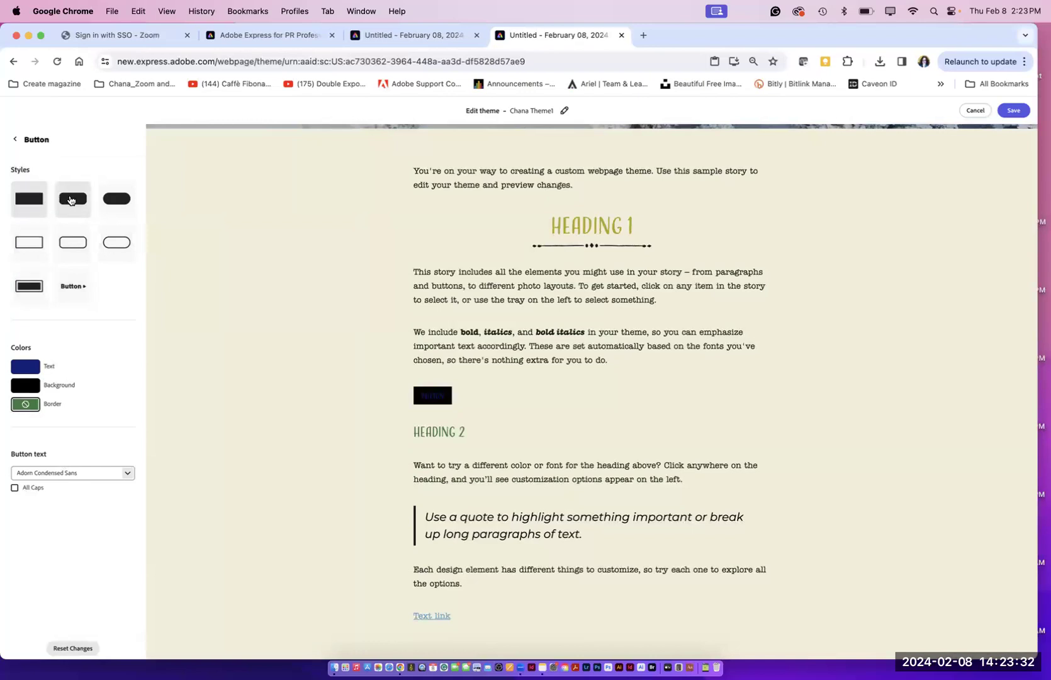
{"action": "left_click", "coordinate": [72, 200]}
{"action": "left_click", "coordinate": [114, 201]}
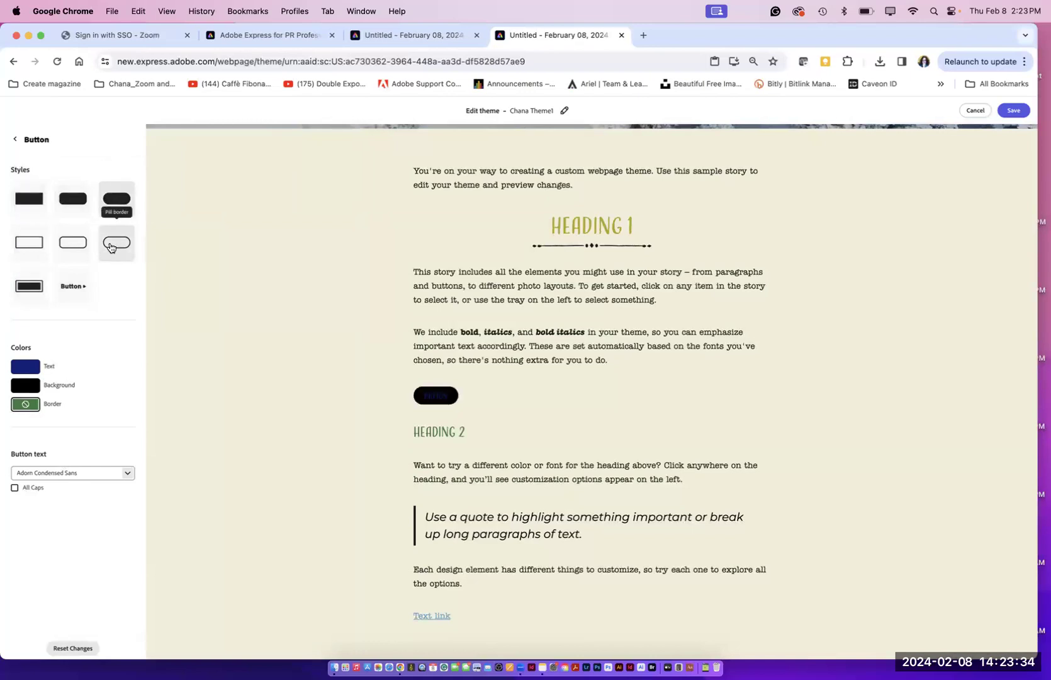
{"action": "left_click", "coordinate": [110, 247]}
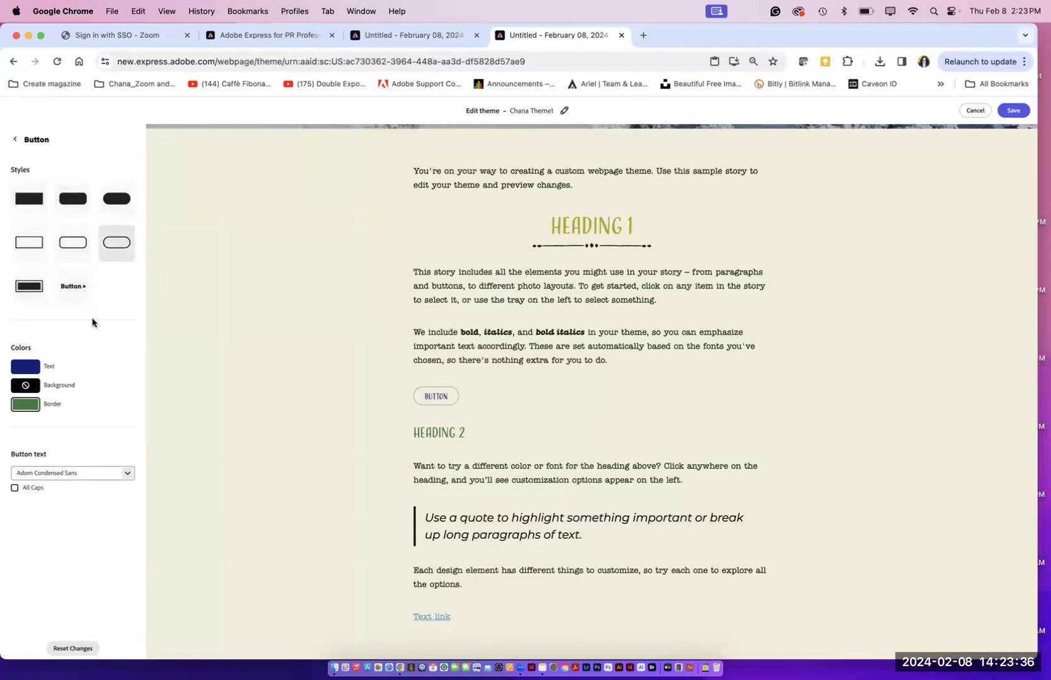
Step: Set the button text colour to a dark olive green from the extended swatches and save the theme
{"action": "left_click", "coordinate": [22, 372]}
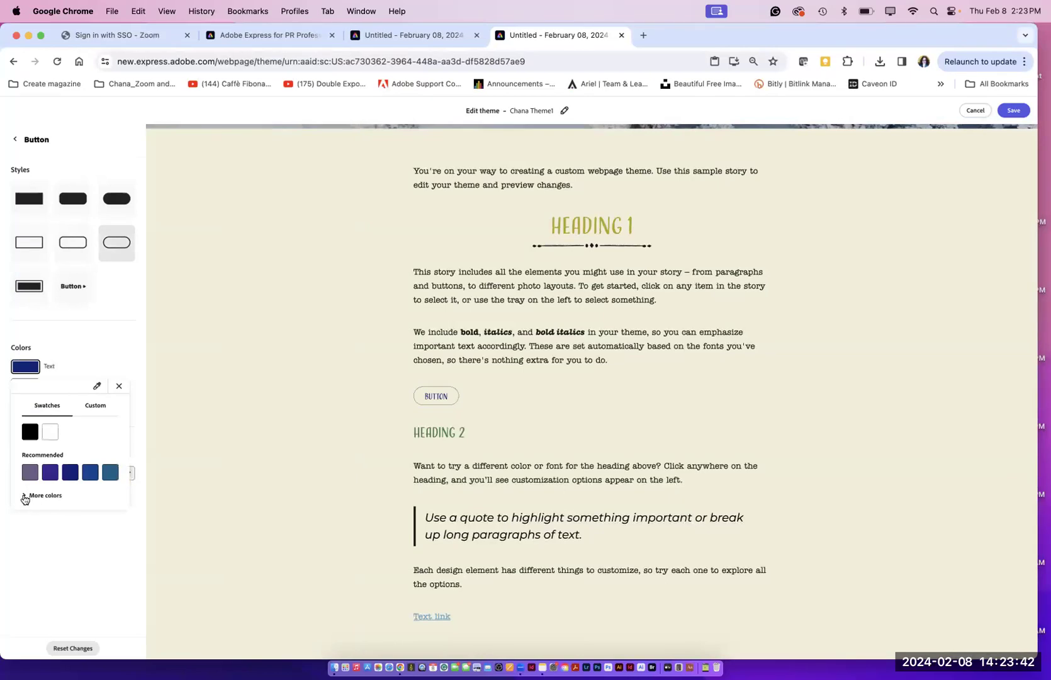
{"action": "left_click", "coordinate": [28, 495]}
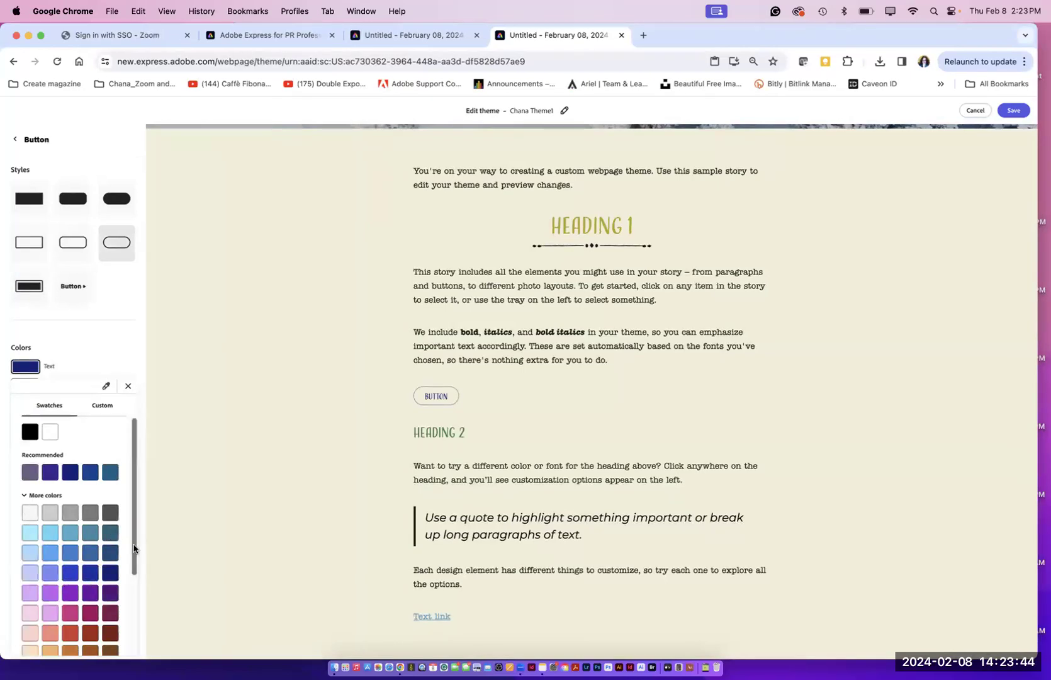
{"action": "left_click_drag", "start_coordinate": [133, 551], "coordinate": [126, 621]}
{"action": "scroll", "coordinate": [127, 621], "scroll_direction": "down", "scroll_amount": 2}
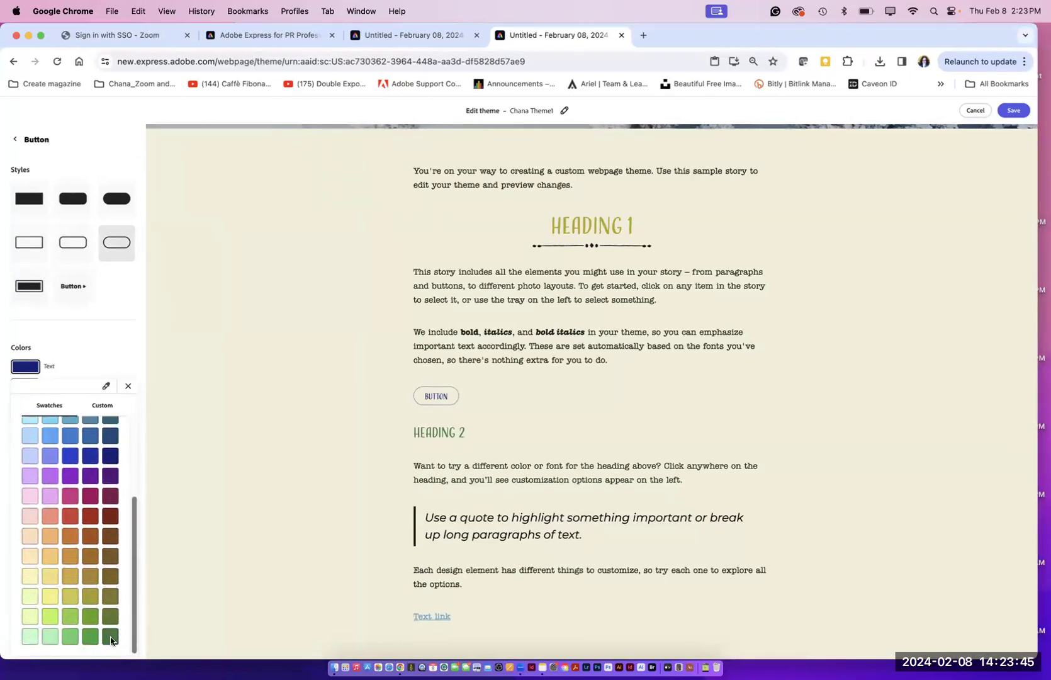
{"action": "left_click", "coordinate": [30, 577]}
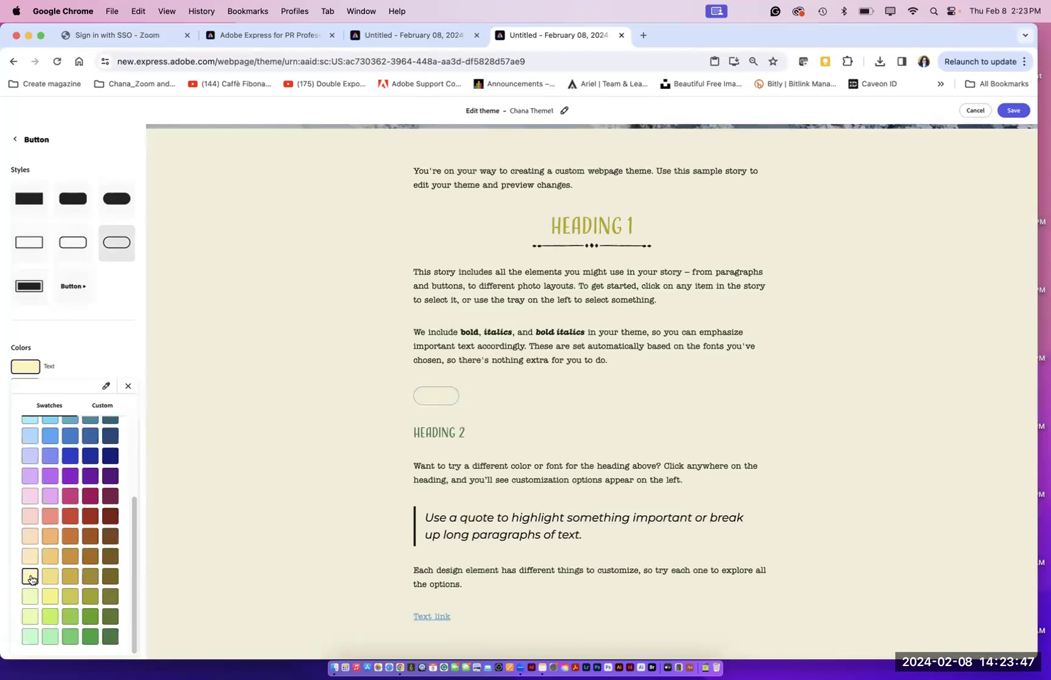
{"action": "left_click", "coordinate": [108, 616]}
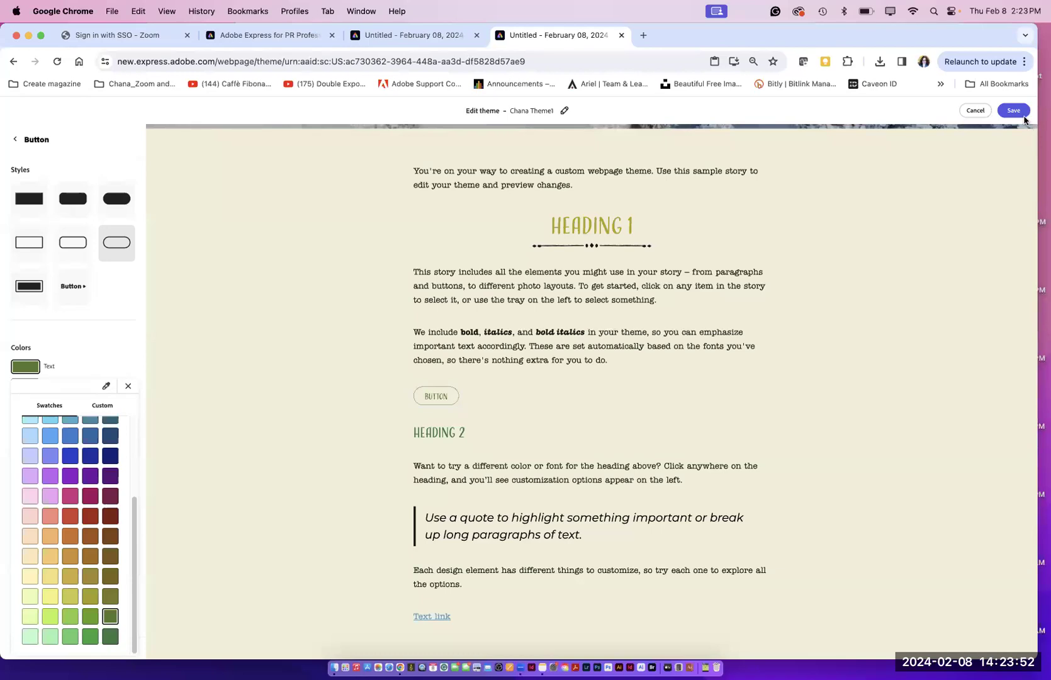
{"action": "left_click", "coordinate": [964, 181]}
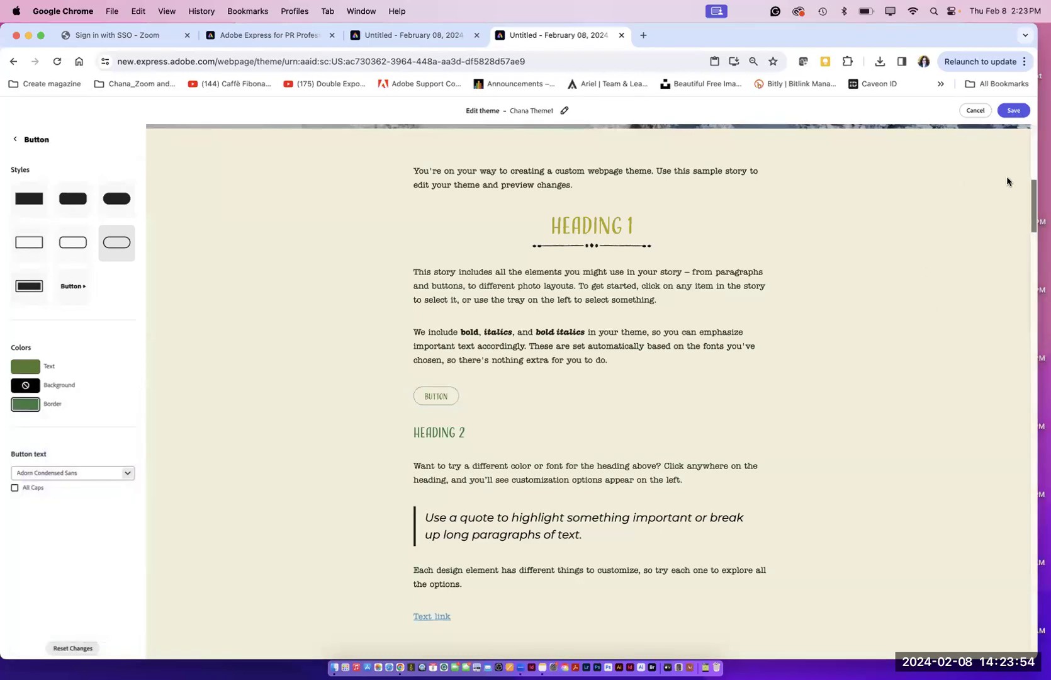
{"action": "left_click", "coordinate": [1014, 110]}
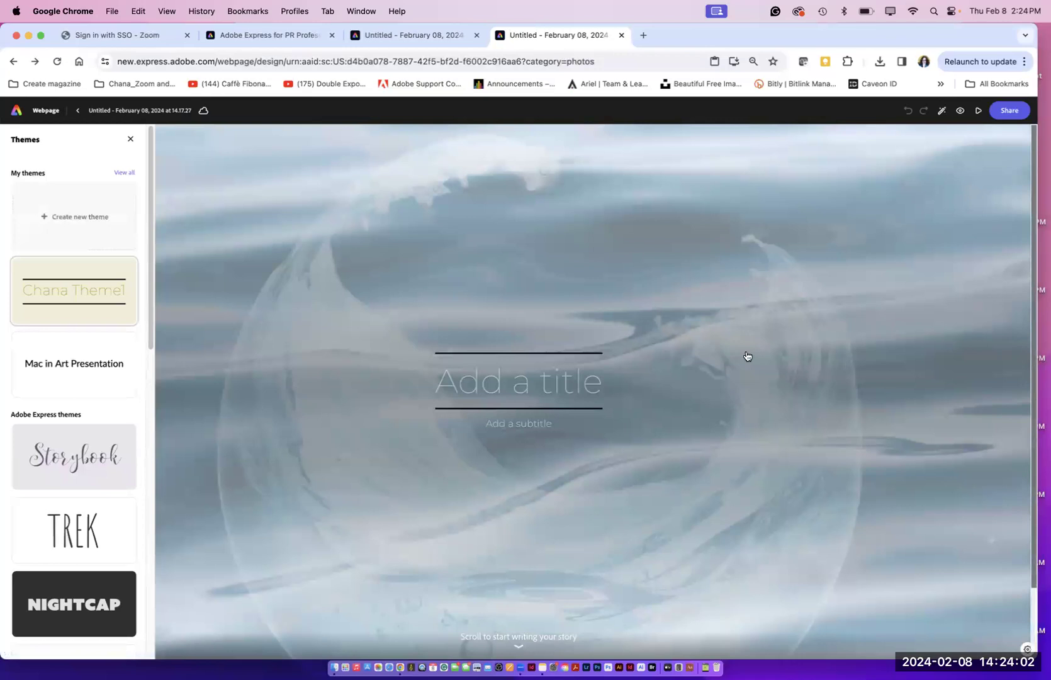
{"action": "mouse_move", "coordinate": [83, 289]}
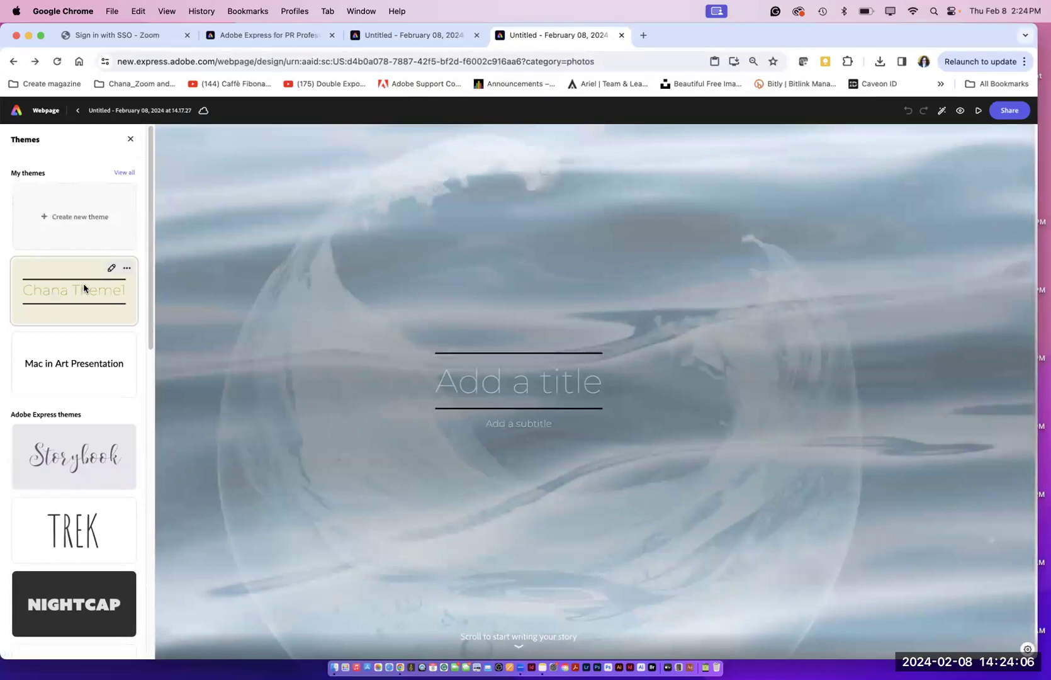
Step: Enter "Water Product" as the webpage title on the cover
{"action": "left_click", "coordinate": [557, 386]}
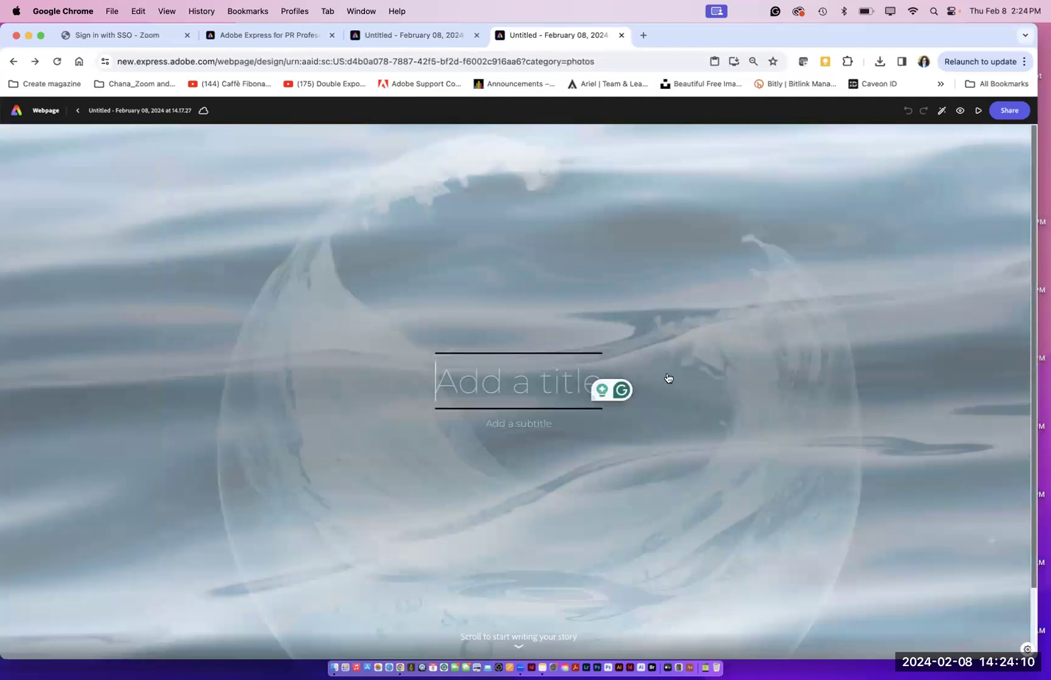
{"action": "type", "text": "Wate"}
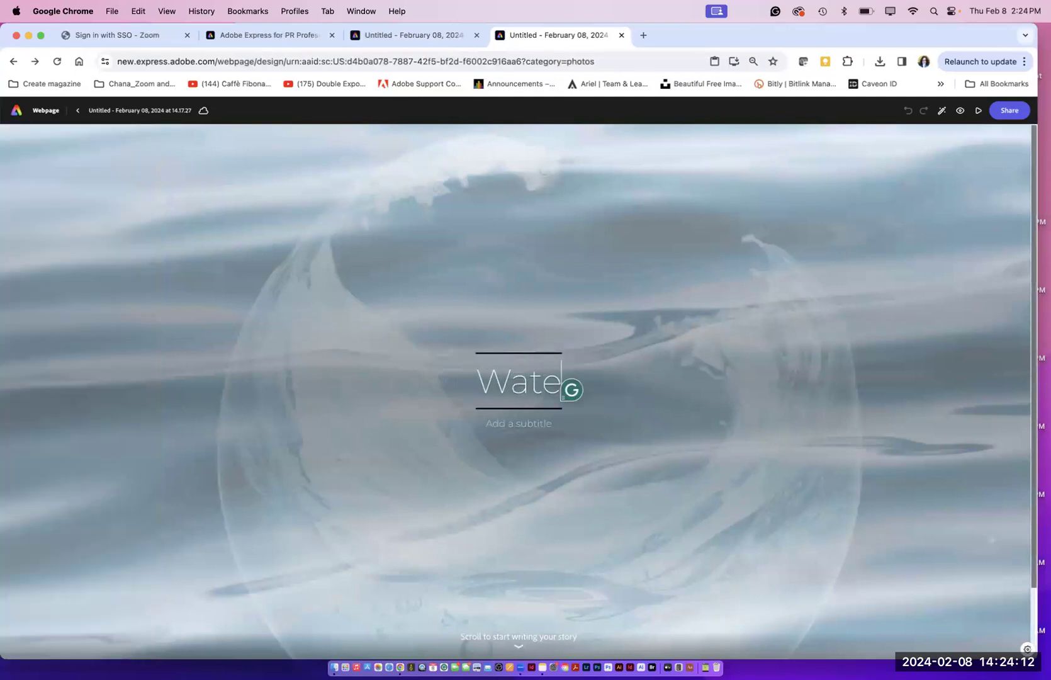
{"action": "type", "text": "r Product"}
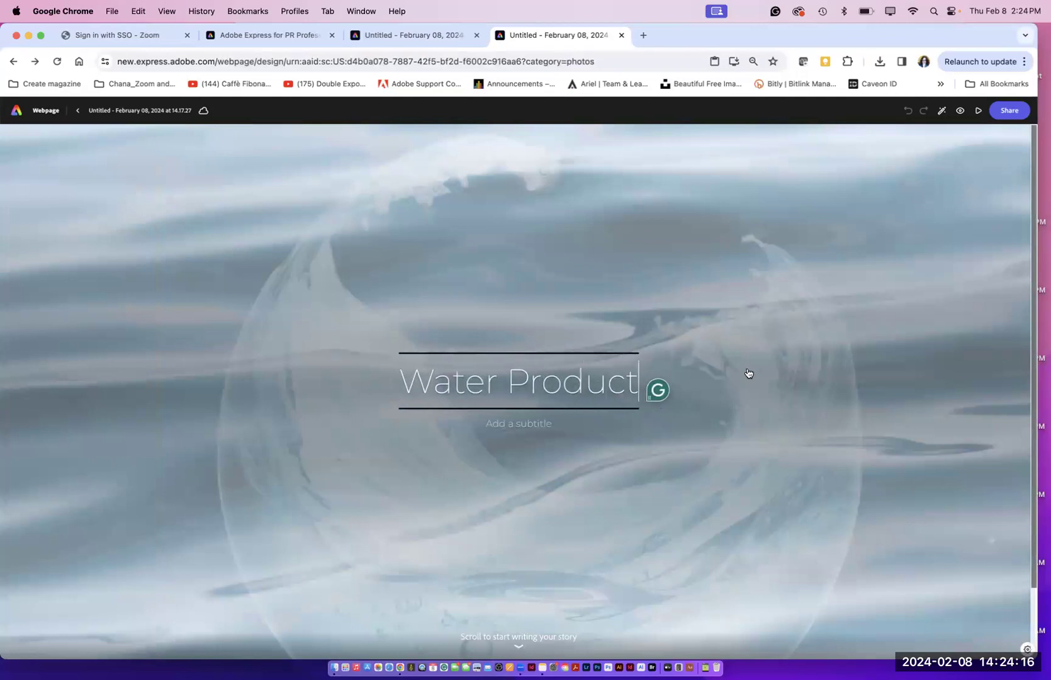
Step: Change the webpage's cover image to the Short Cover layout
{"action": "left_click", "coordinate": [965, 362]}
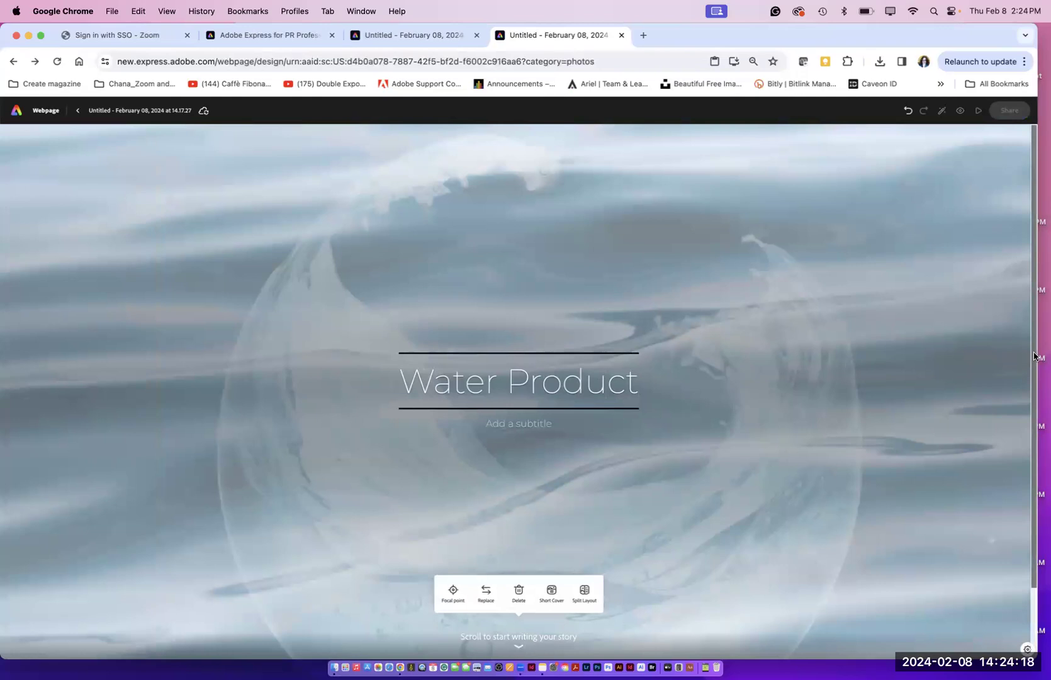
{"action": "scroll", "coordinate": [1033, 356], "scroll_direction": "down", "scroll_amount": 3}
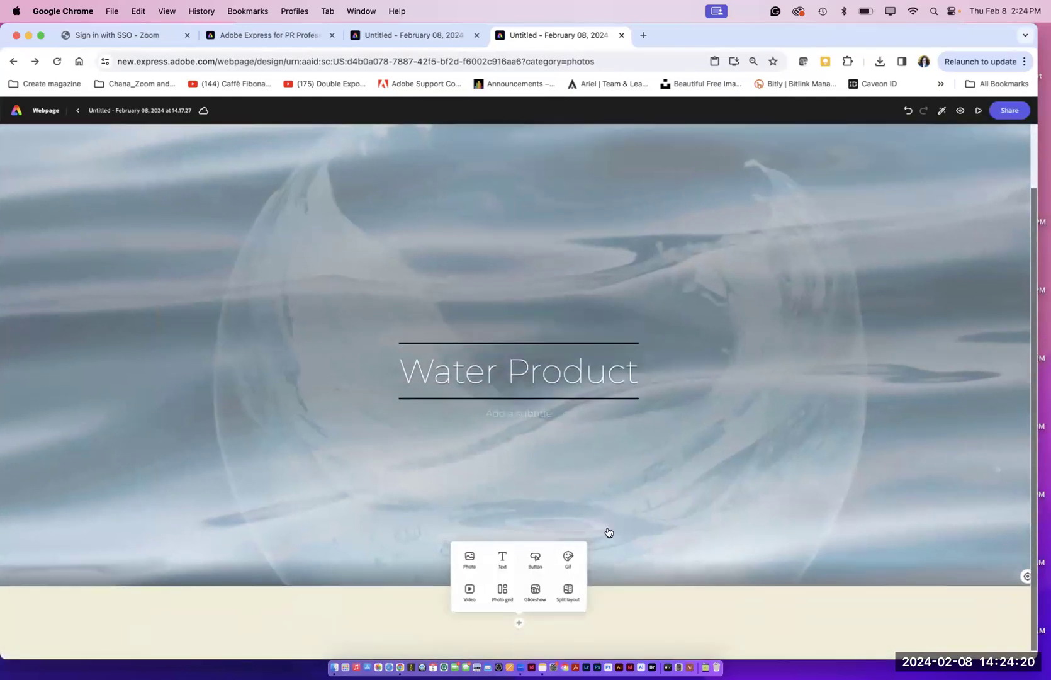
{"action": "scroll", "coordinate": [542, 458], "scroll_direction": "up", "scroll_amount": 2}
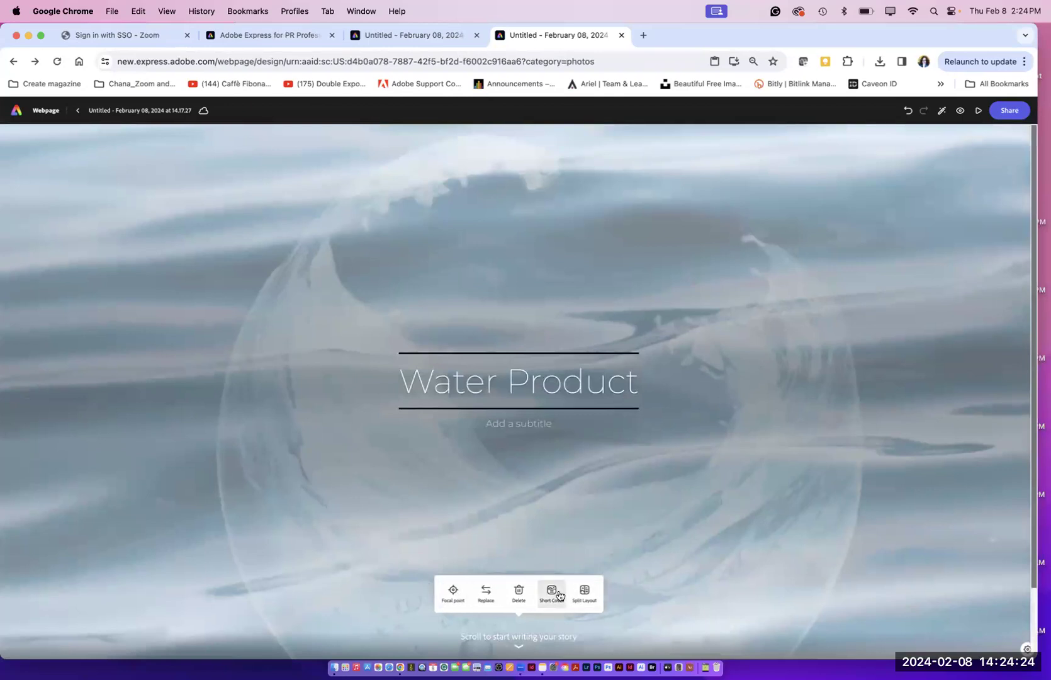
{"action": "left_click", "coordinate": [552, 591]}
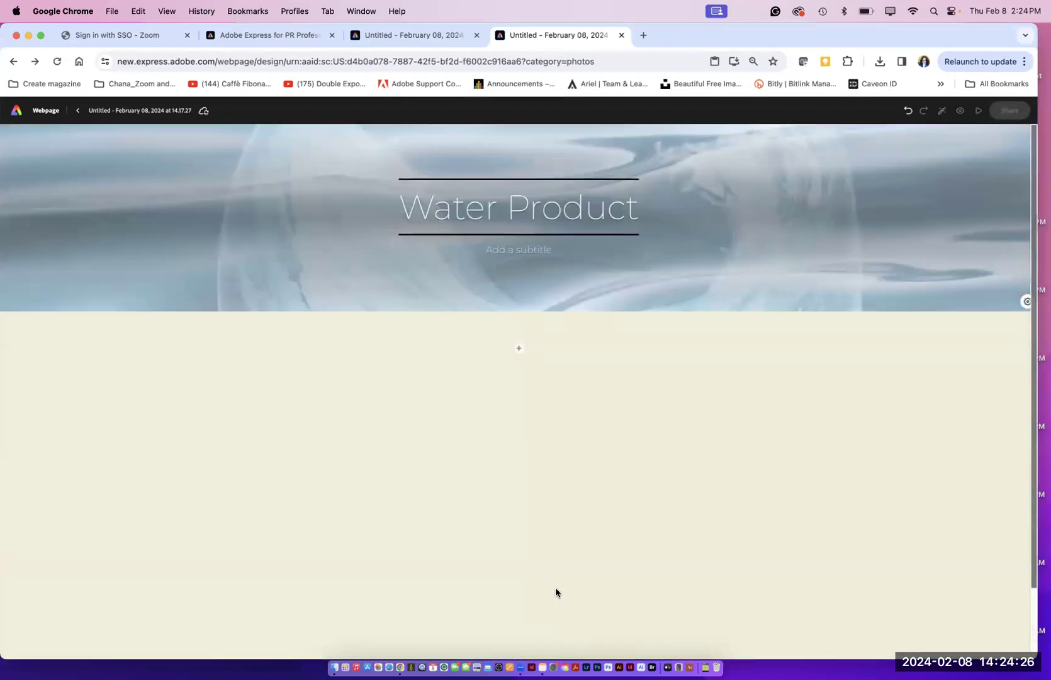
Step: Open the Text for FPA document from the workshop For marketing folder and copy the line "This is the title"
{"action": "left_click", "coordinate": [522, 269]}
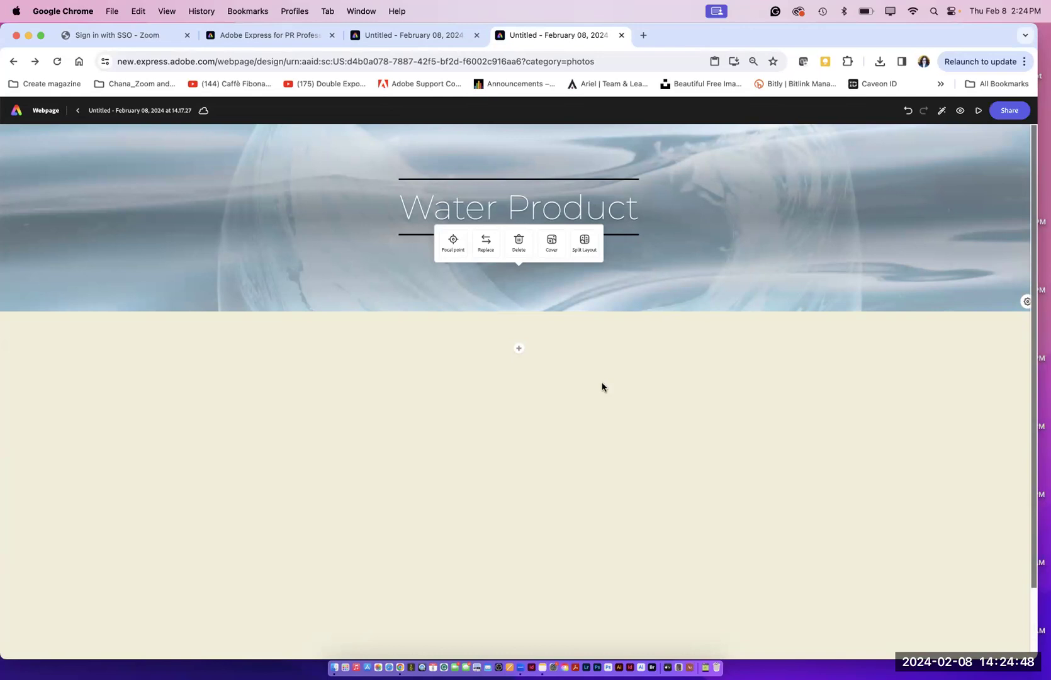
{"action": "left_click", "coordinate": [334, 668]}
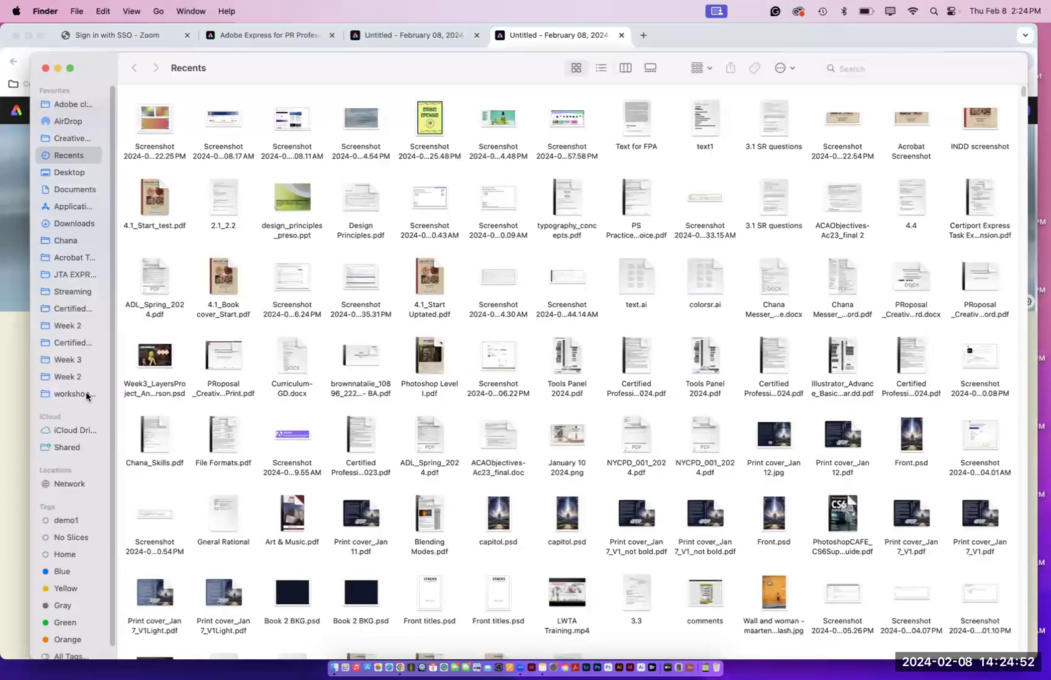
{"action": "left_click", "coordinate": [75, 394]}
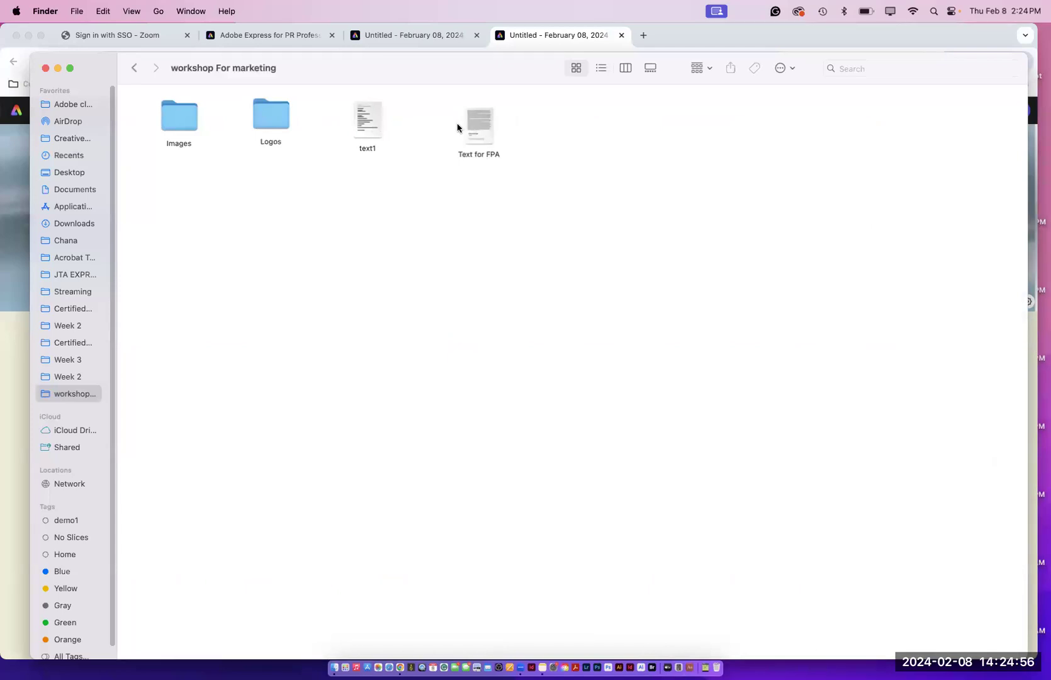
{"action": "double_click", "coordinate": [477, 129]}
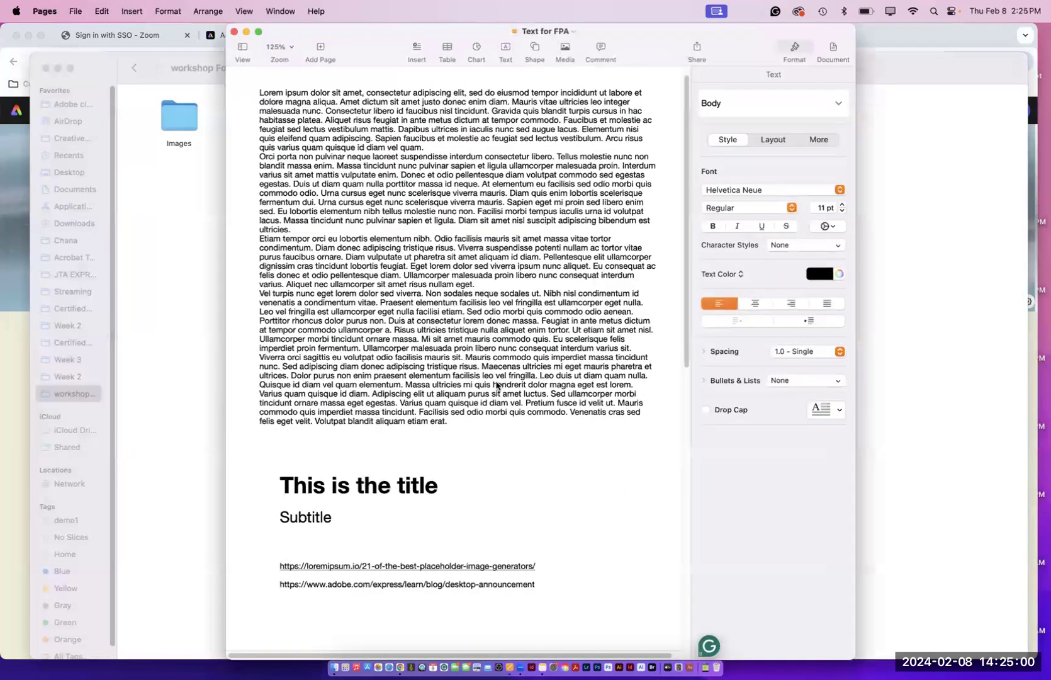
{"action": "left_click_drag", "start_coordinate": [441, 486], "coordinate": [280, 480]}
{"action": "key", "text": "super+c"}
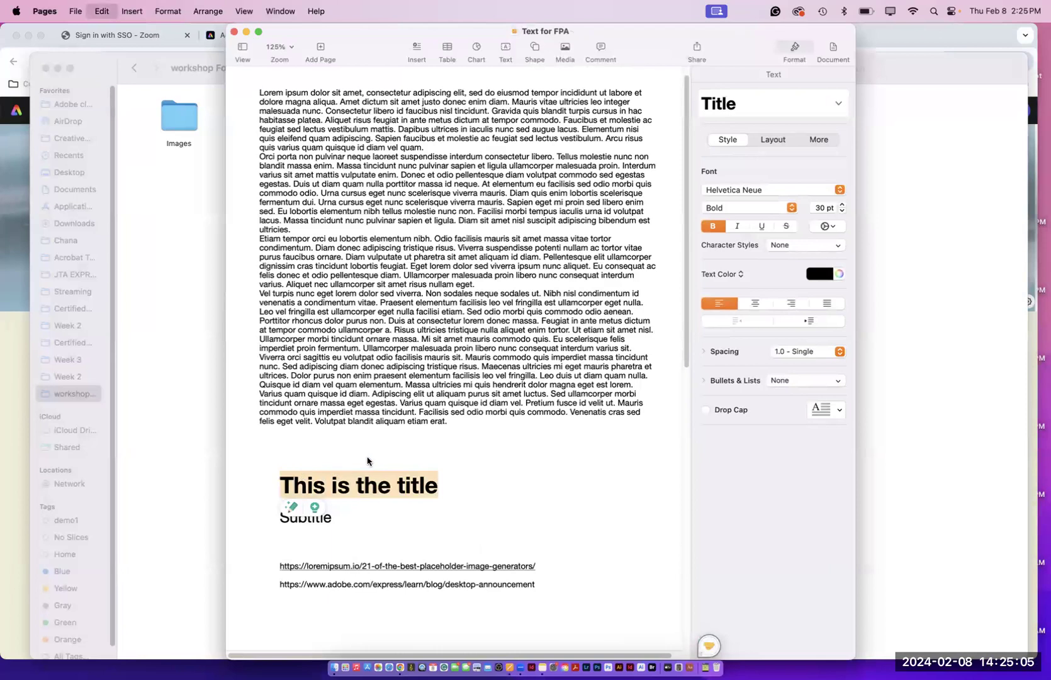
Step: Back on the webpage, add a text block below the cover reading "This is the title"
{"action": "left_click", "coordinate": [17, 341]}
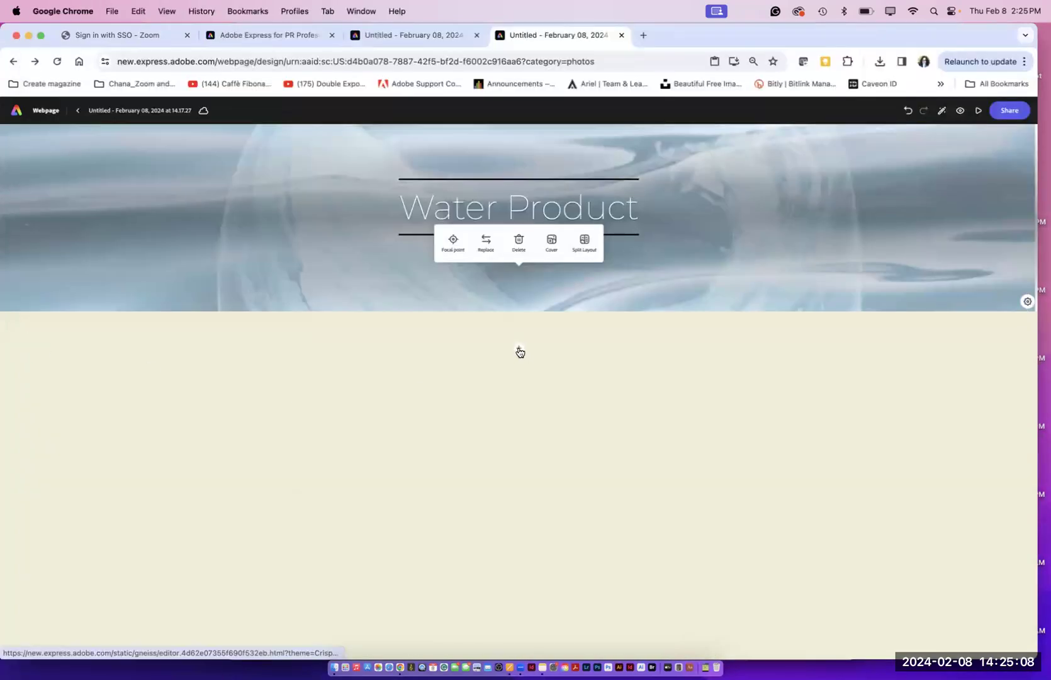
{"action": "left_click", "coordinate": [519, 351]}
{"action": "left_click", "coordinate": [504, 292]}
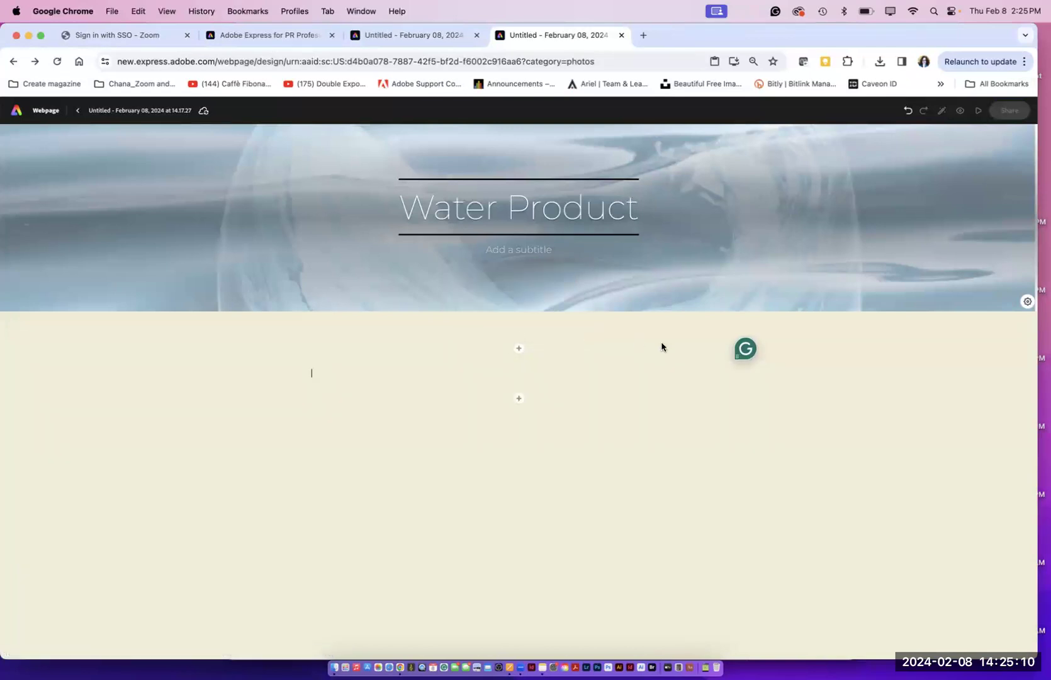
{"action": "left_click", "coordinate": [519, 351]}
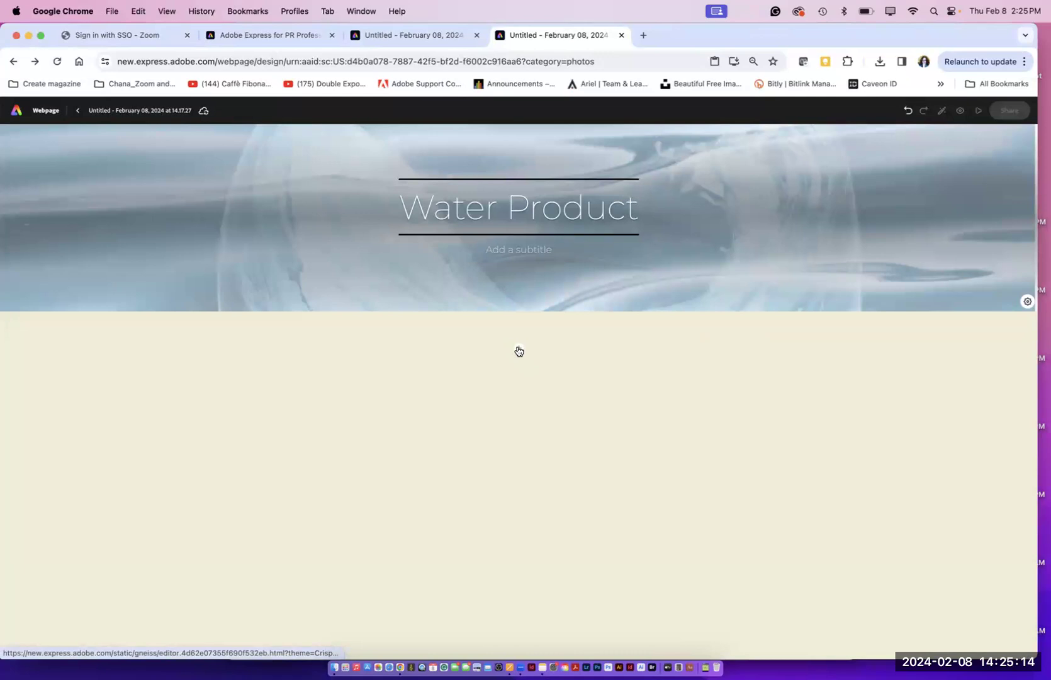
{"action": "left_click", "coordinate": [519, 351]}
{"action": "left_click", "coordinate": [498, 296]}
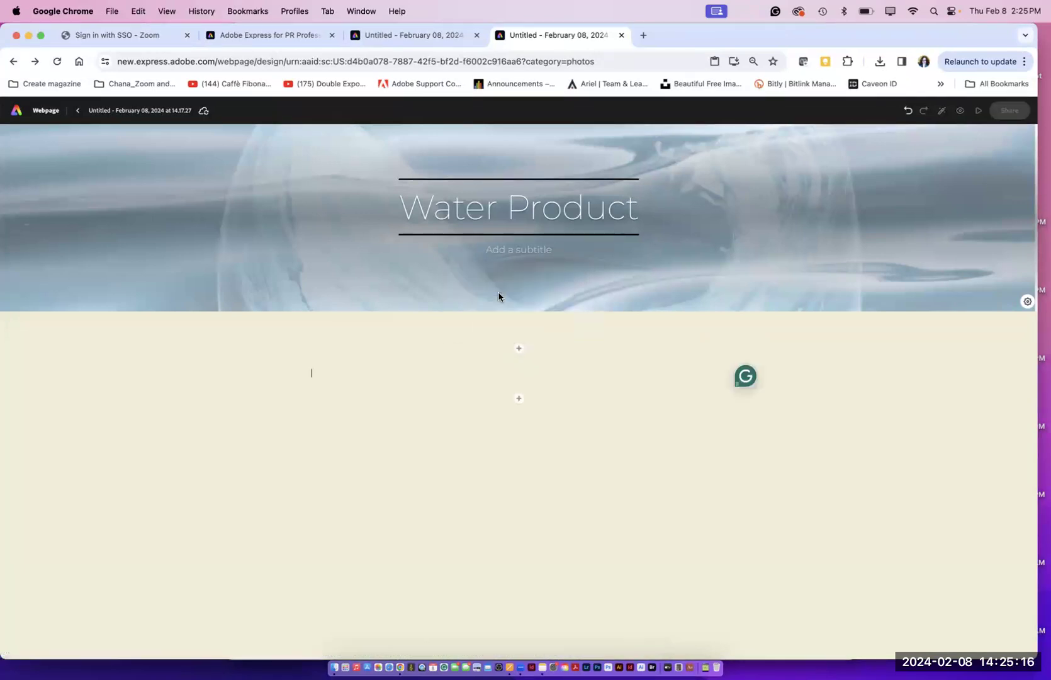
{"action": "type", "text": "This is the title"}
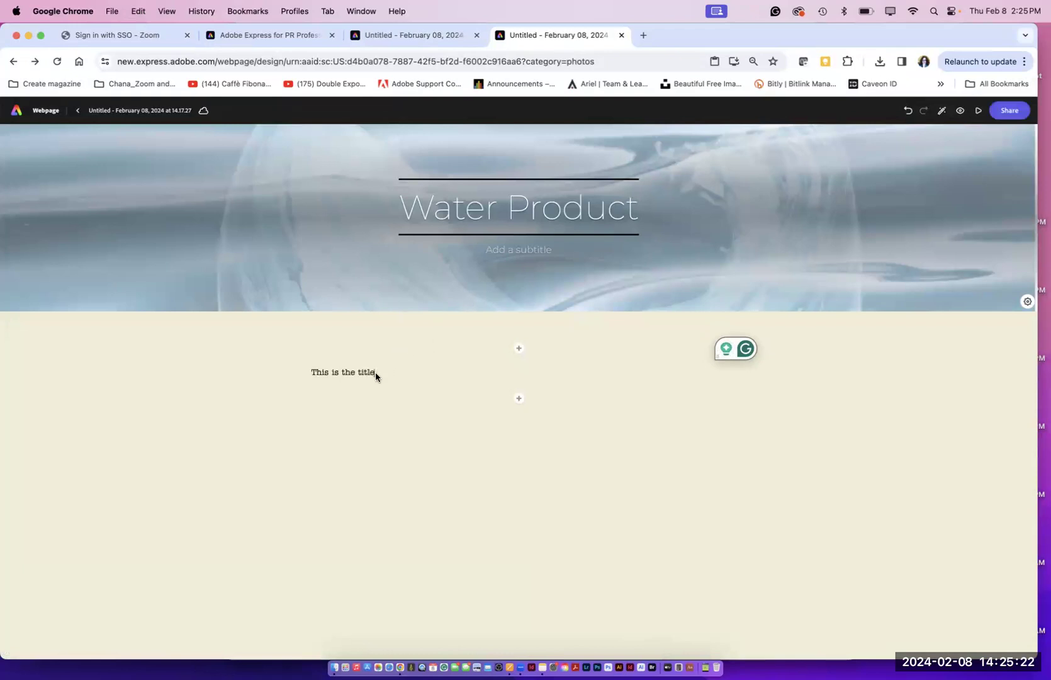
Step: Centre the "This is the title" text, trying Heading 2 and settling on Heading 1
{"action": "left_click", "coordinate": [297, 372]}
{"action": "left_click", "coordinate": [311, 372]}
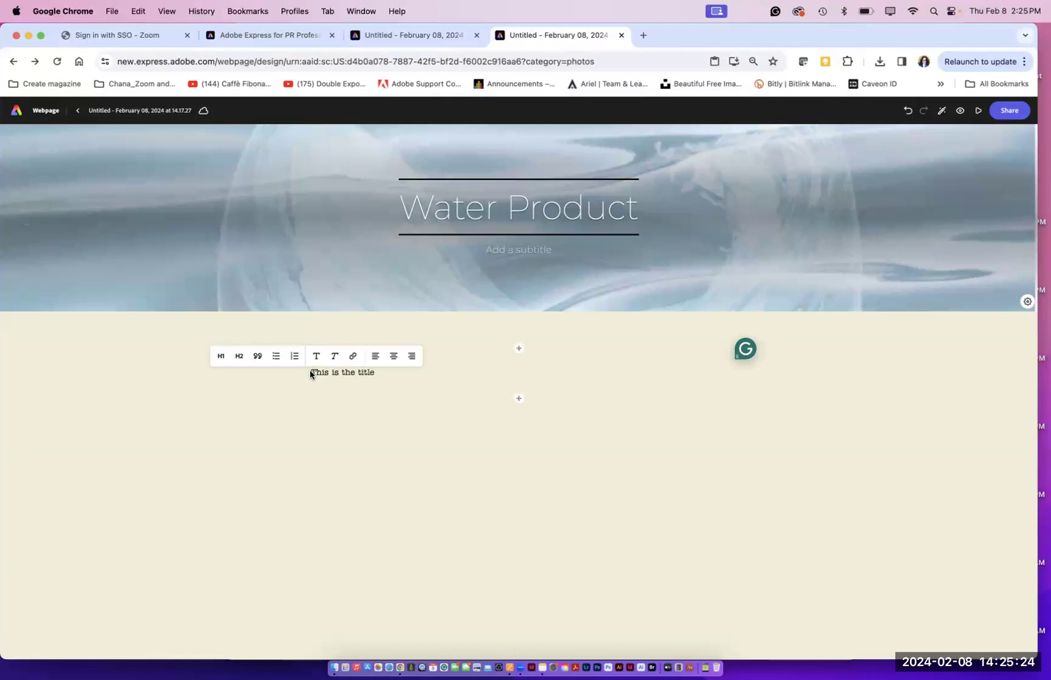
{"action": "triple_click", "coordinate": [311, 373]}
{"action": "left_click", "coordinate": [239, 357]}
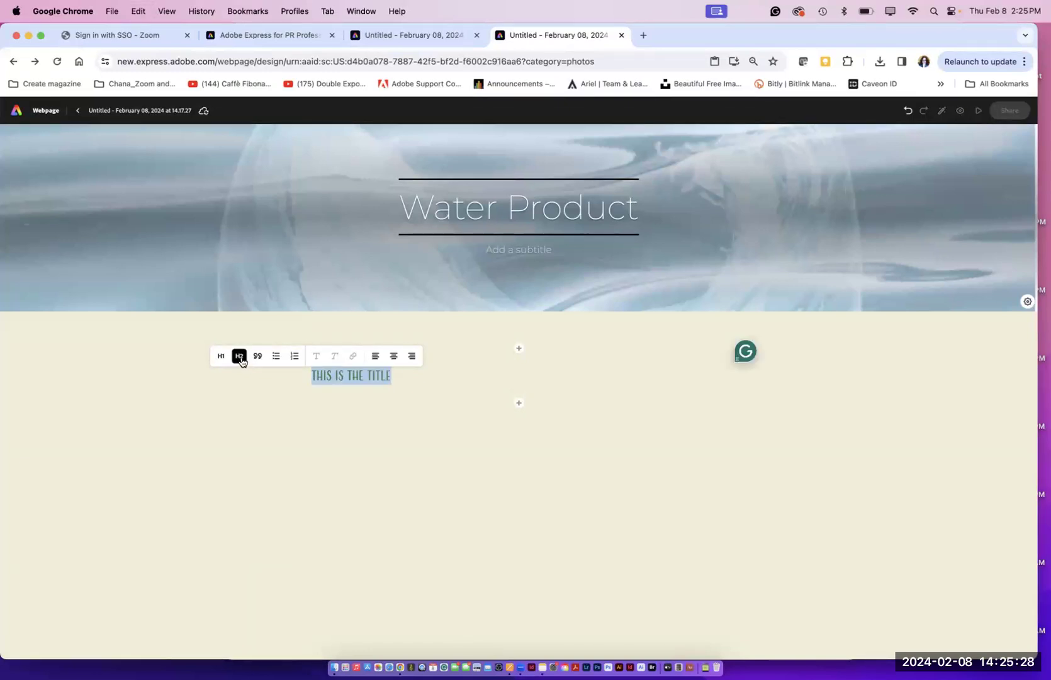
{"action": "left_click", "coordinate": [393, 357]}
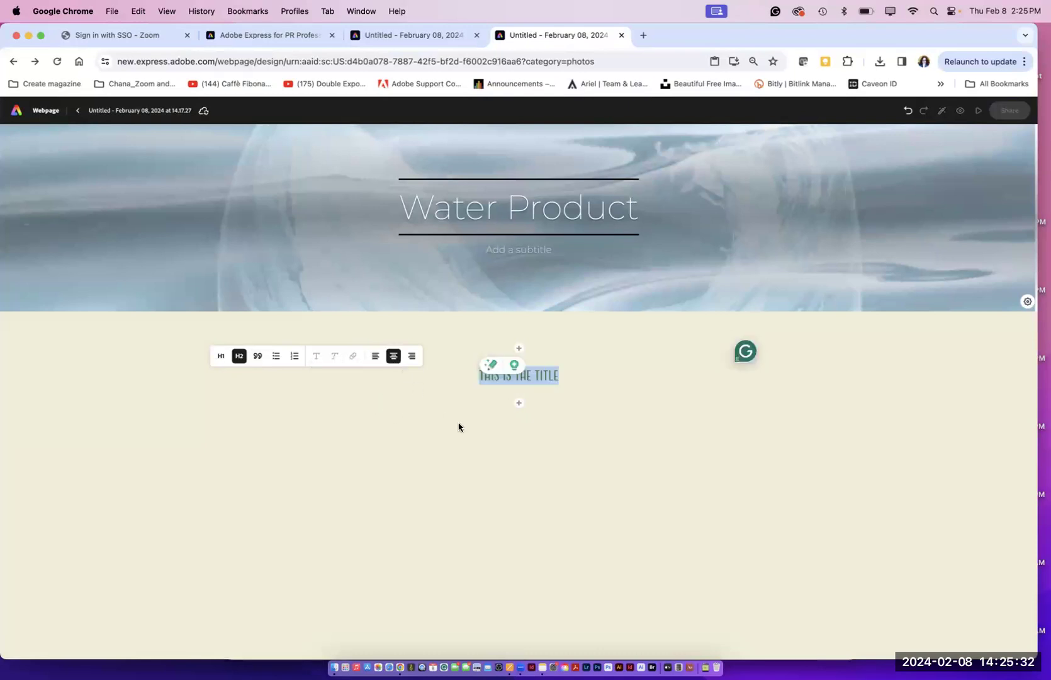
{"action": "left_click", "coordinate": [221, 357]}
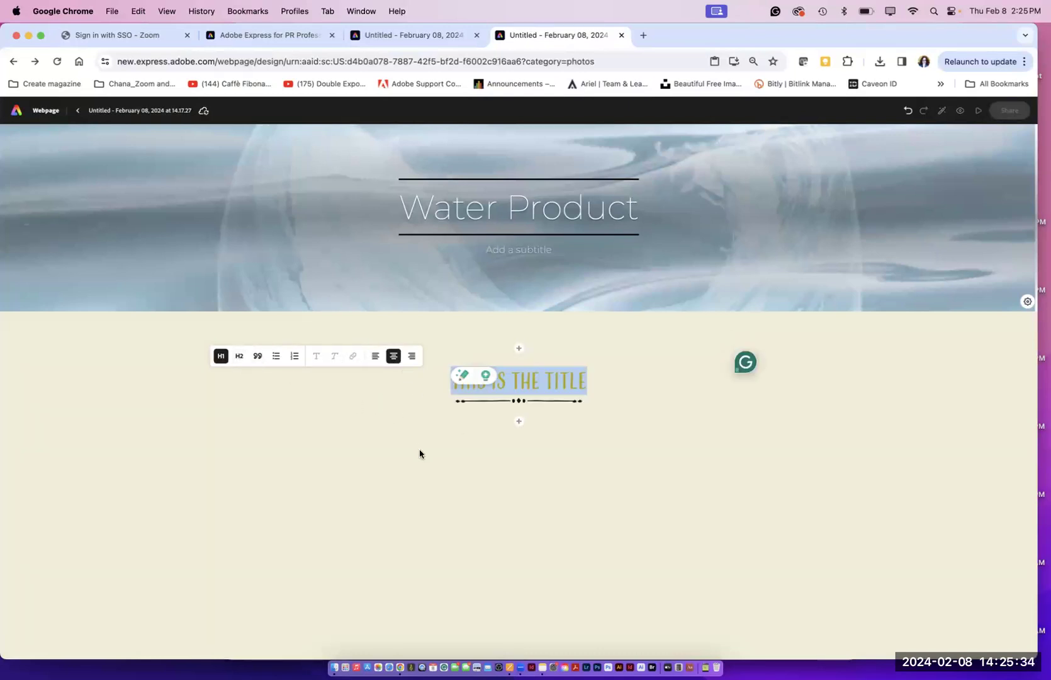
{"action": "left_click", "coordinate": [613, 452]}
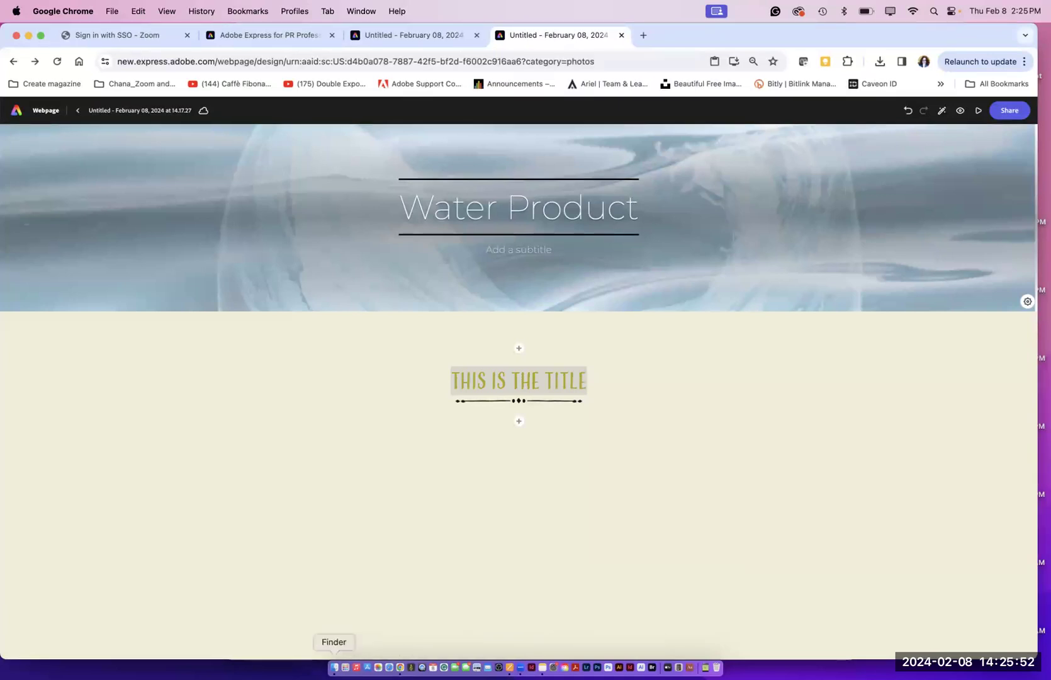
Step: Return to the Text for FPA document and copy its first Lorem ipsum paragraph
{"action": "left_click", "coordinate": [334, 667]}
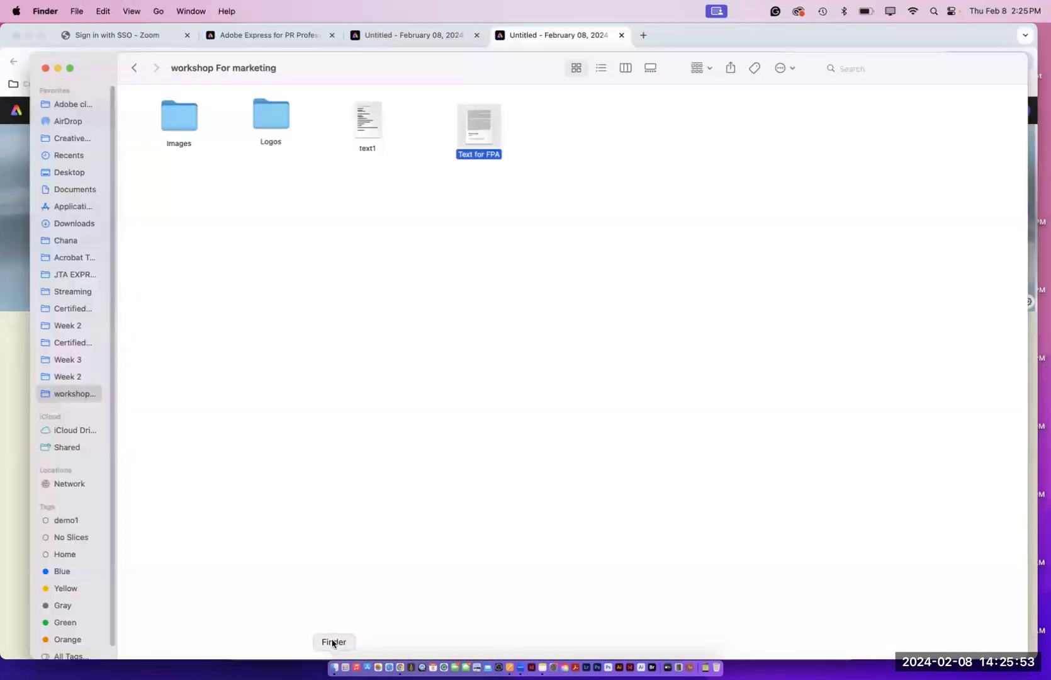
{"action": "double_click", "coordinate": [478, 126]}
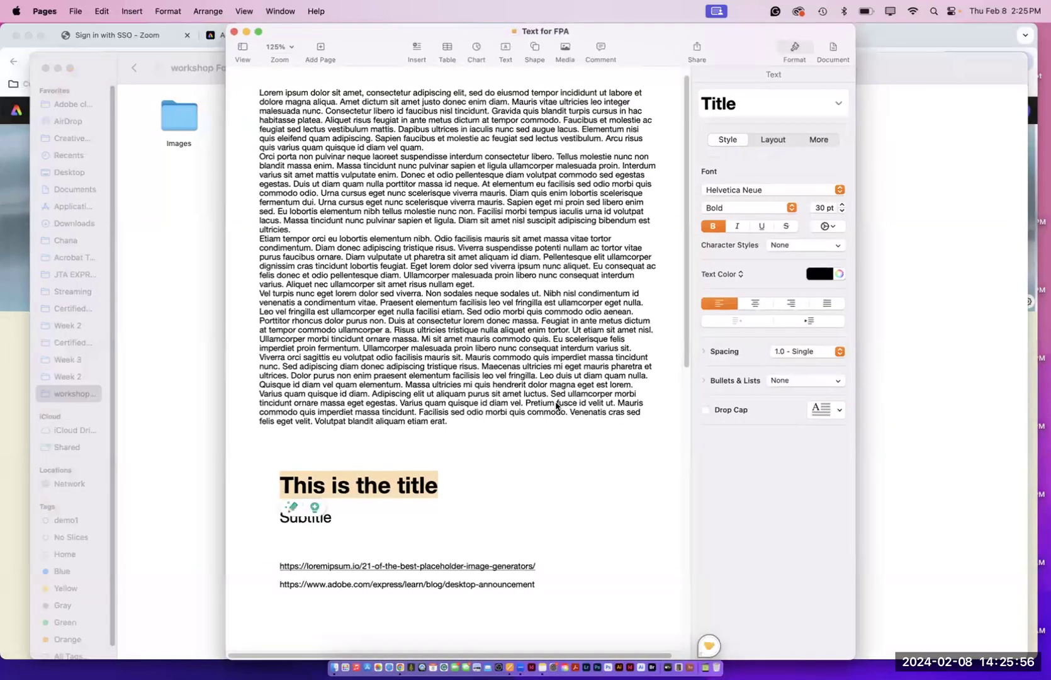
{"action": "left_click_drag", "start_coordinate": [408, 143], "coordinate": [439, 153]}
{"action": "left_click", "coordinate": [430, 146]}
{"action": "left_click", "coordinate": [308, 118]}
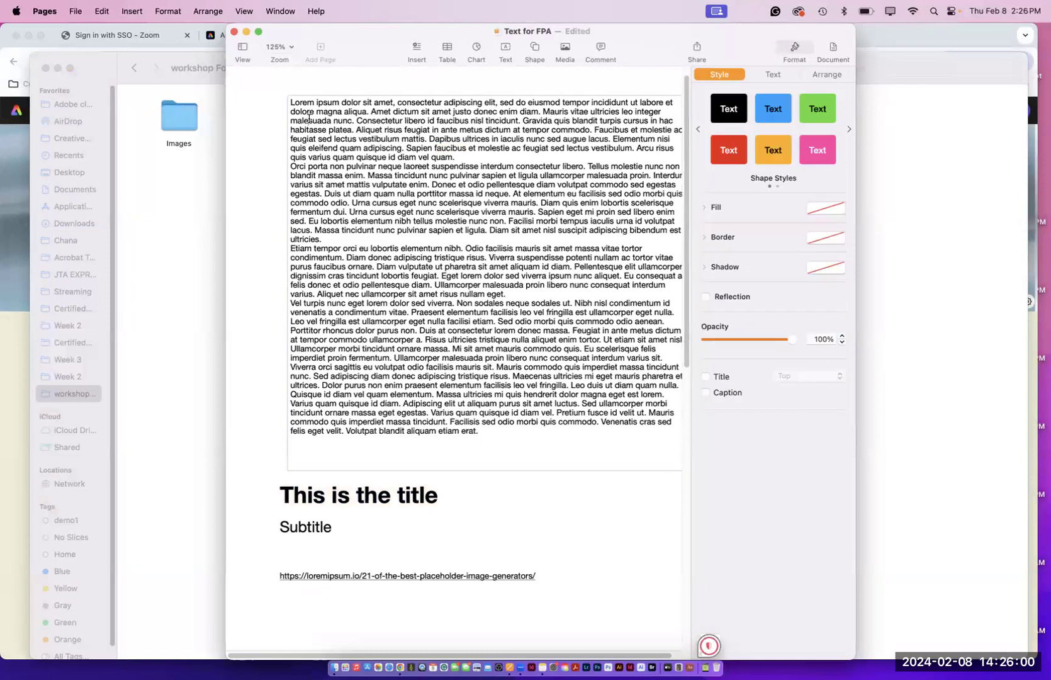
{"action": "left_click_drag", "start_coordinate": [289, 103], "coordinate": [460, 154]}
{"action": "key", "text": "super+c"}
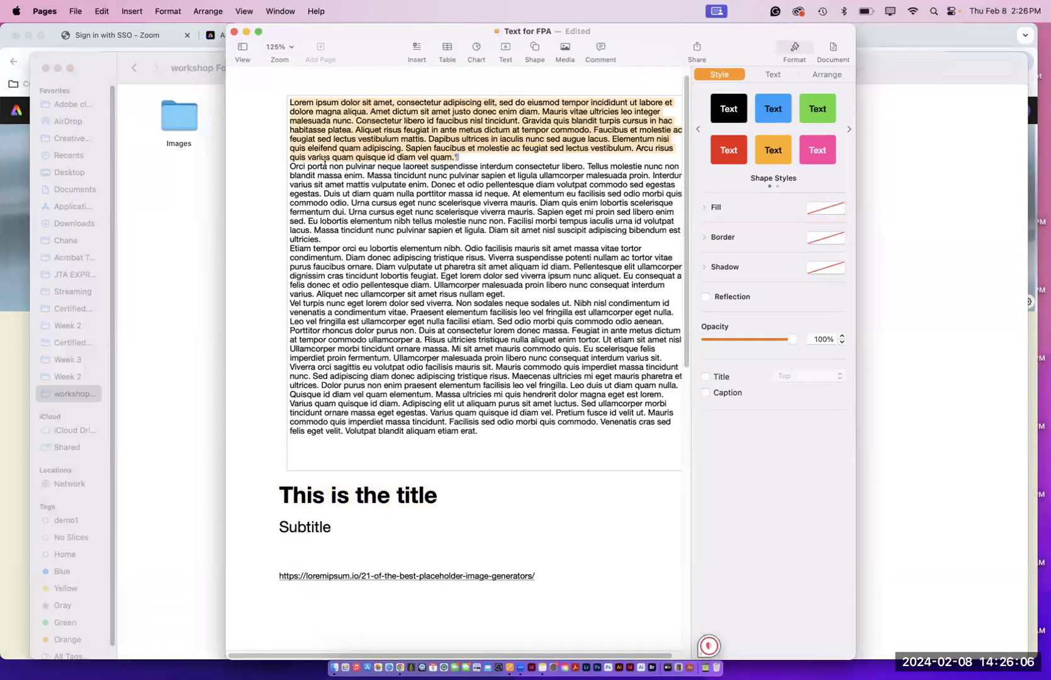
Step: Add a text block below the webpage's heading, paste the copied Lorem ipsum paragraph into it and centre it
{"action": "left_click", "coordinate": [12, 226]}
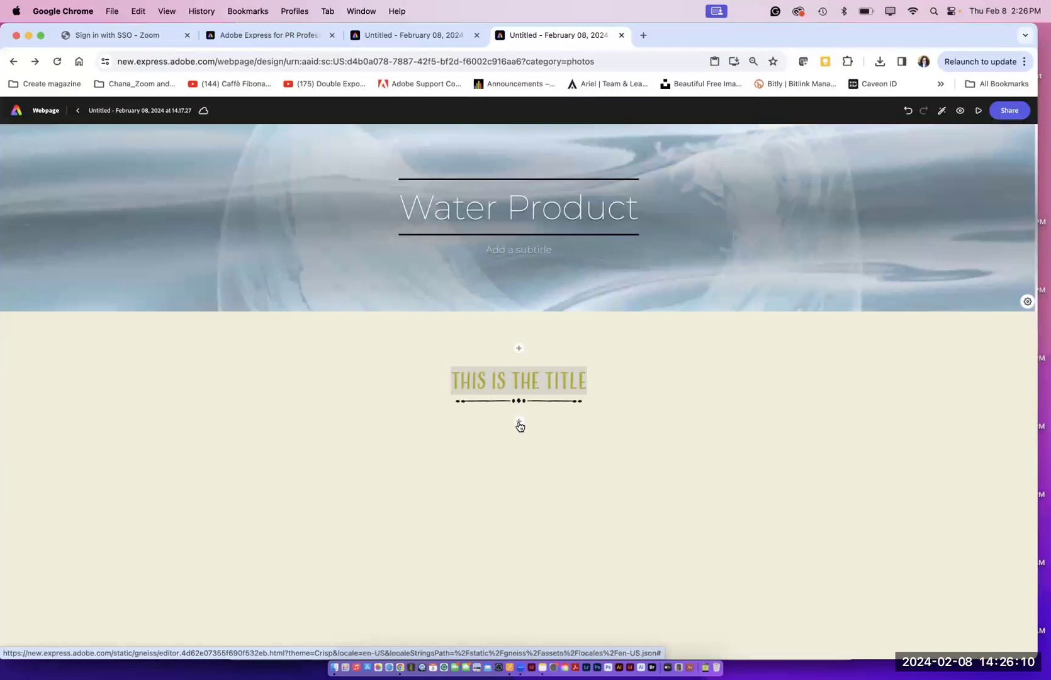
{"action": "left_click", "coordinate": [519, 423]}
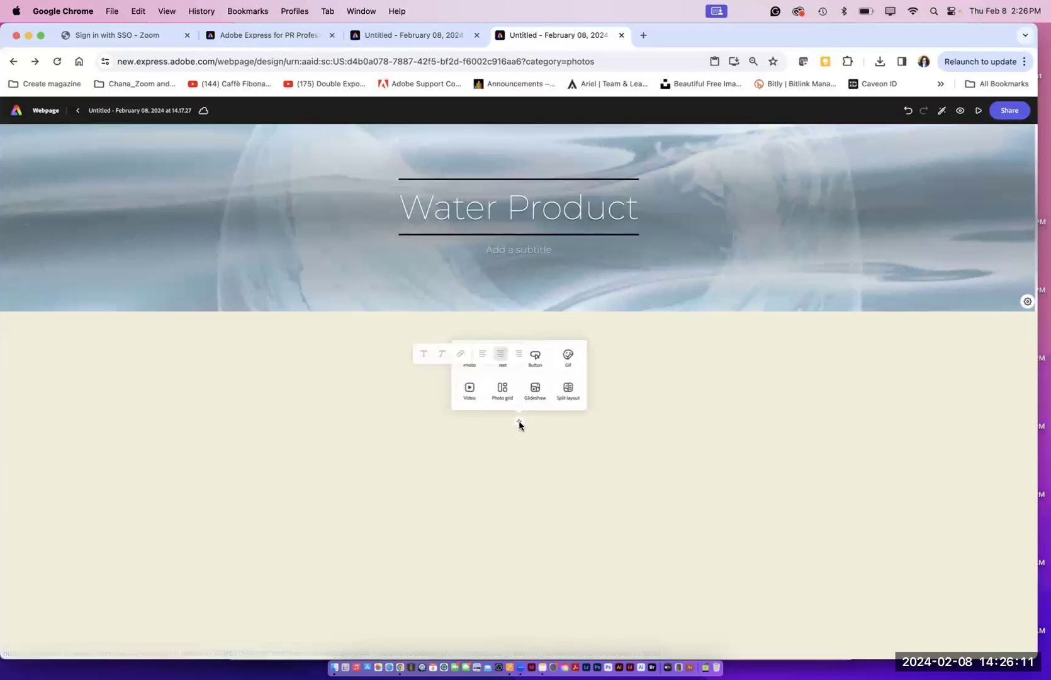
{"action": "left_click", "coordinate": [502, 364]}
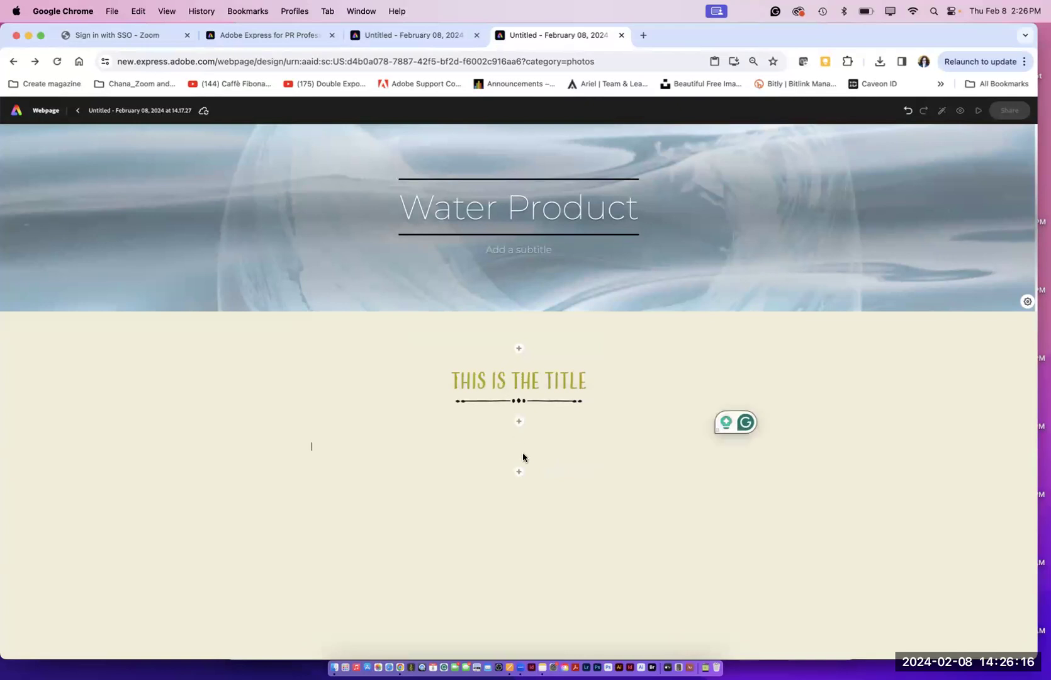
{"action": "key", "text": "super+v"}
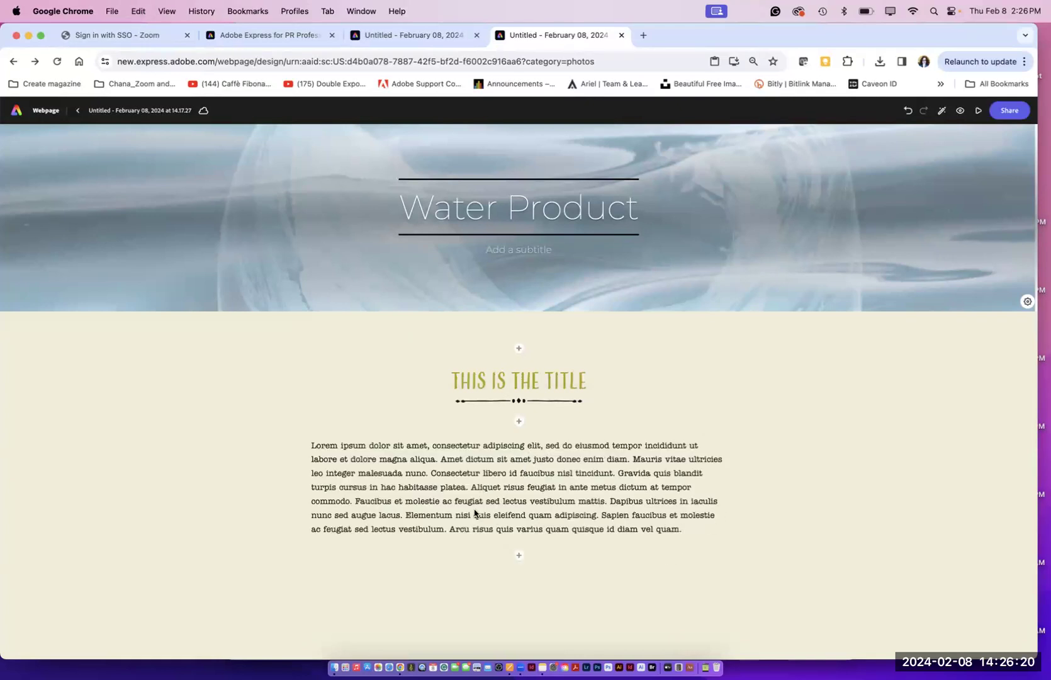
{"action": "left_click", "coordinate": [394, 459]}
{"action": "key", "text": "super+a"}
{"action": "left_click", "coordinate": [469, 444]}
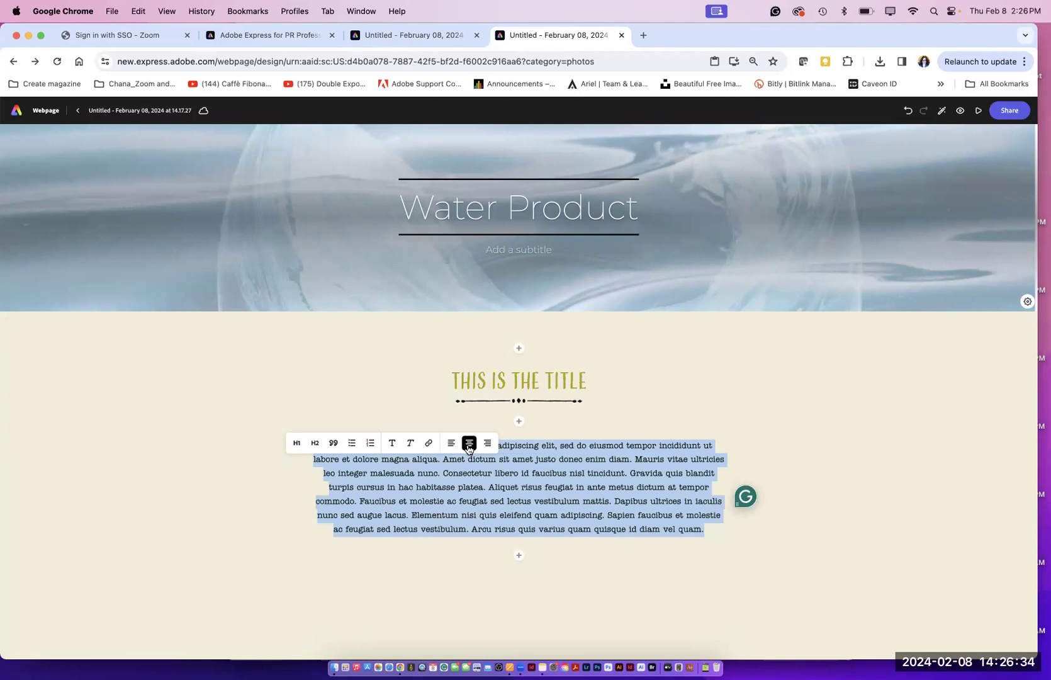
Step: Insert a text block reading "Subtitle" between the heading and the paragraph, styled as centred Heading 2
{"action": "left_click", "coordinate": [520, 423]}
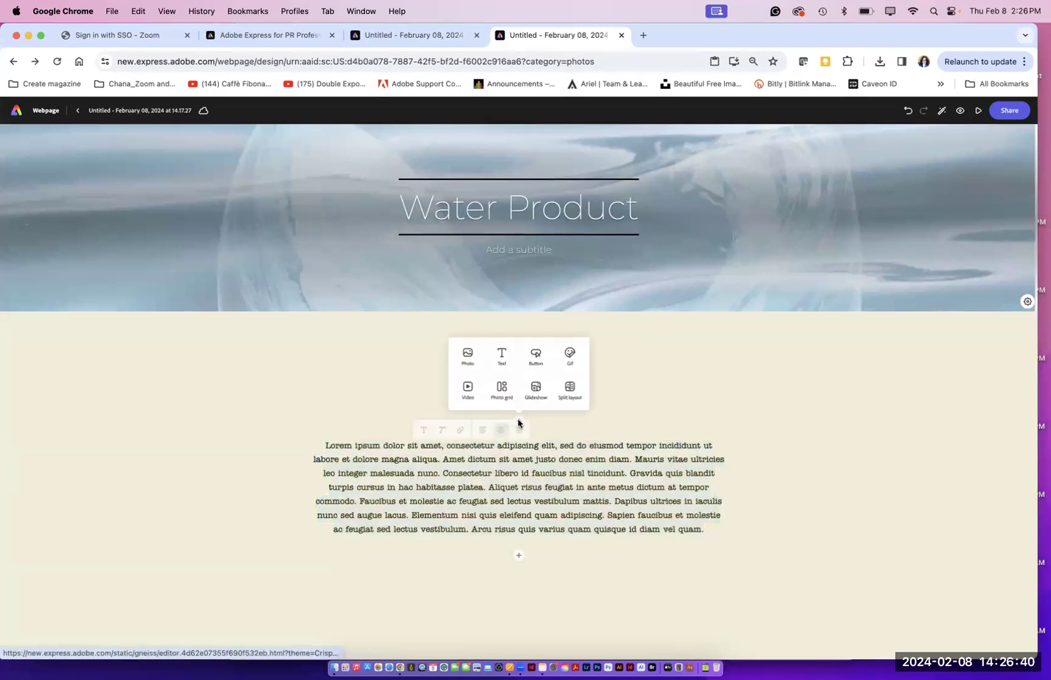
{"action": "left_click", "coordinate": [502, 363]}
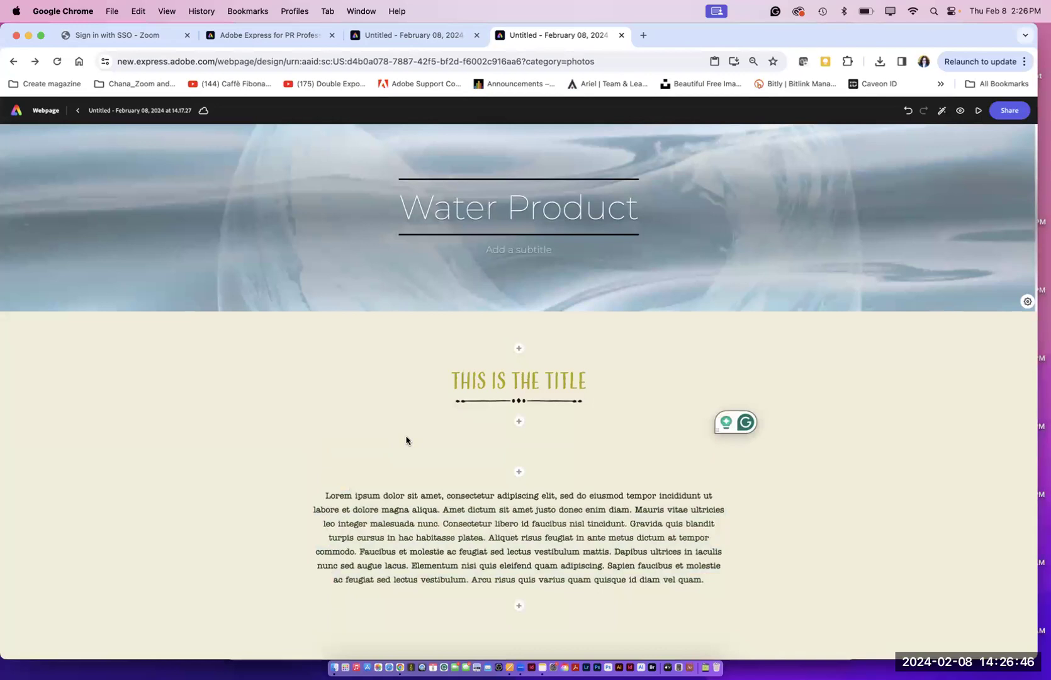
{"action": "type", "text": "Subtitle"}
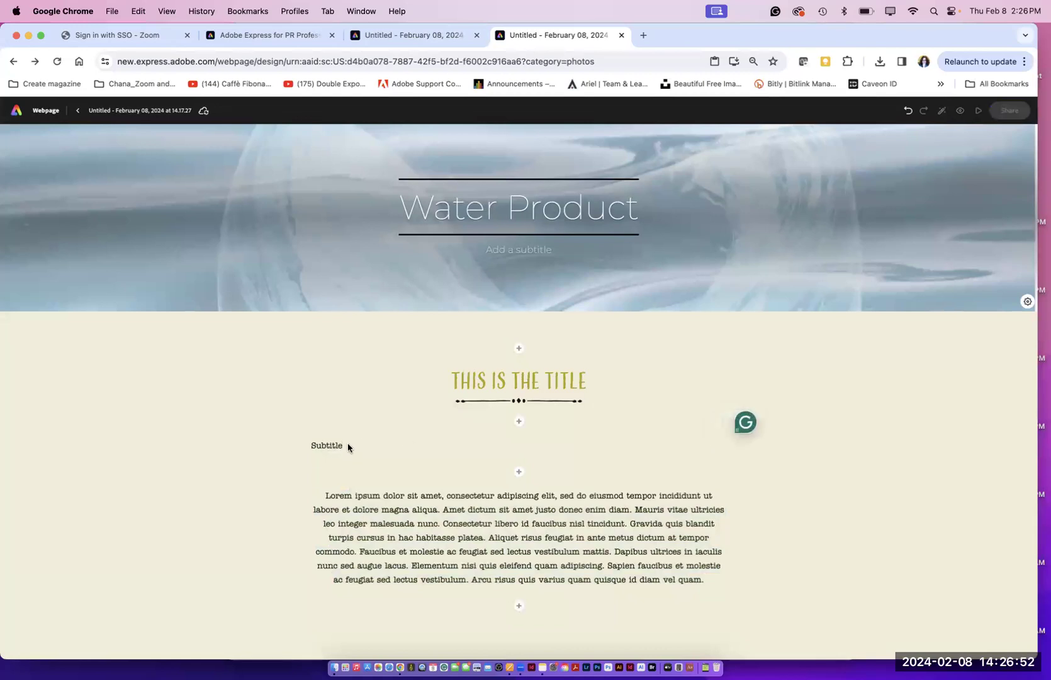
{"action": "double_click", "coordinate": [316, 445]}
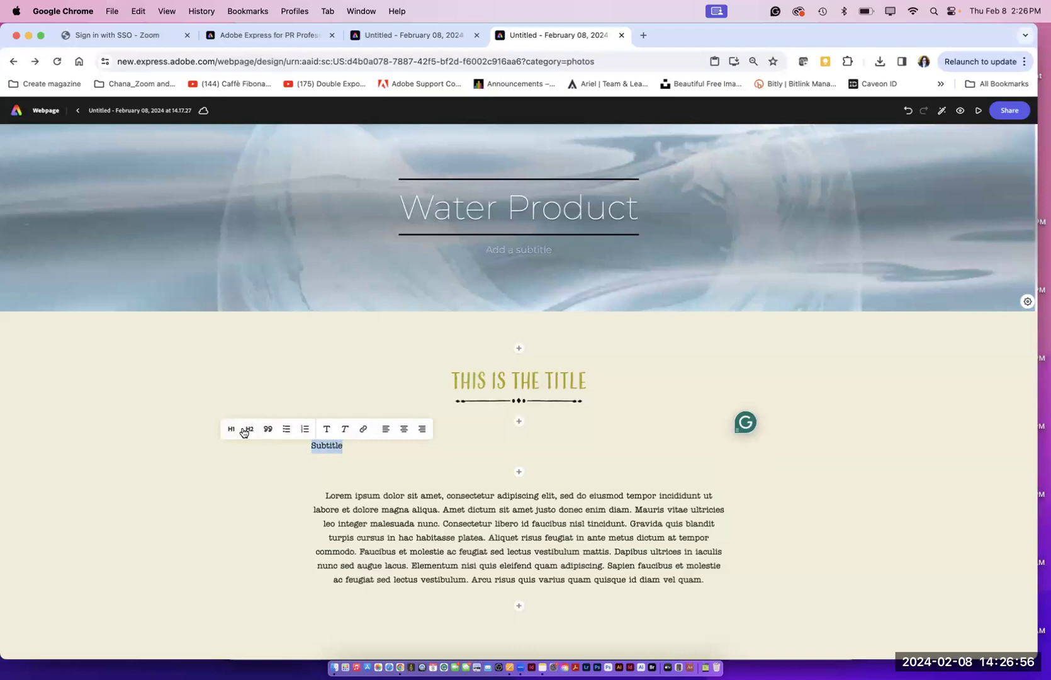
{"action": "left_click", "coordinate": [245, 431]}
{"action": "left_click", "coordinate": [402, 430]}
{"action": "left_click", "coordinate": [311, 408]}
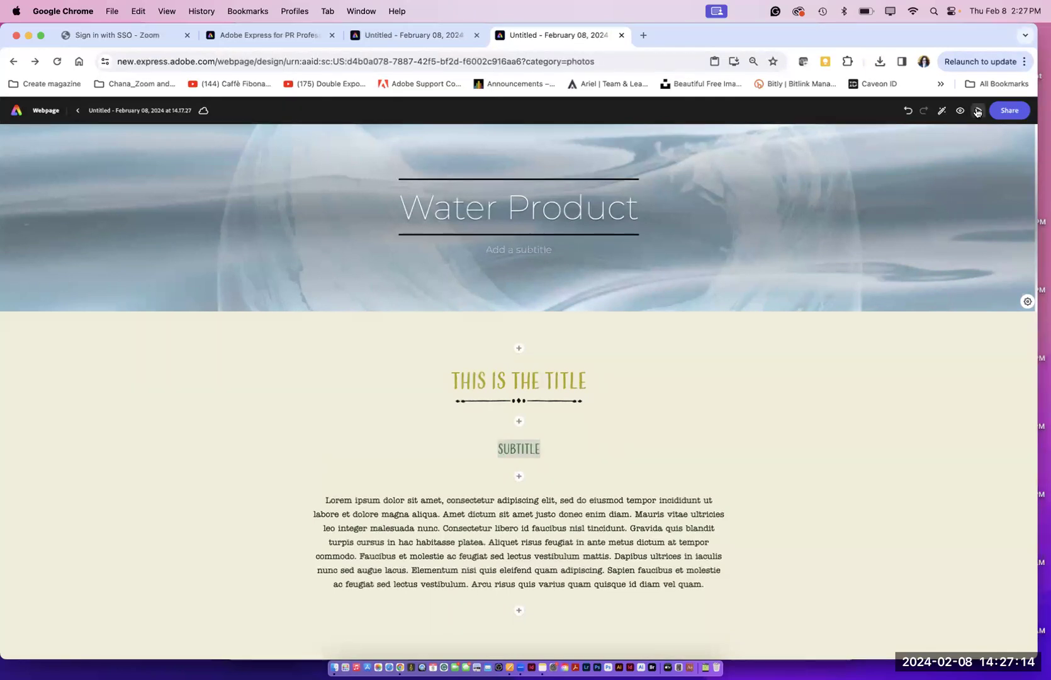
Step: Apply the saved Mac in Art Presentation theme to the webpage
{"action": "left_click", "coordinate": [943, 111]}
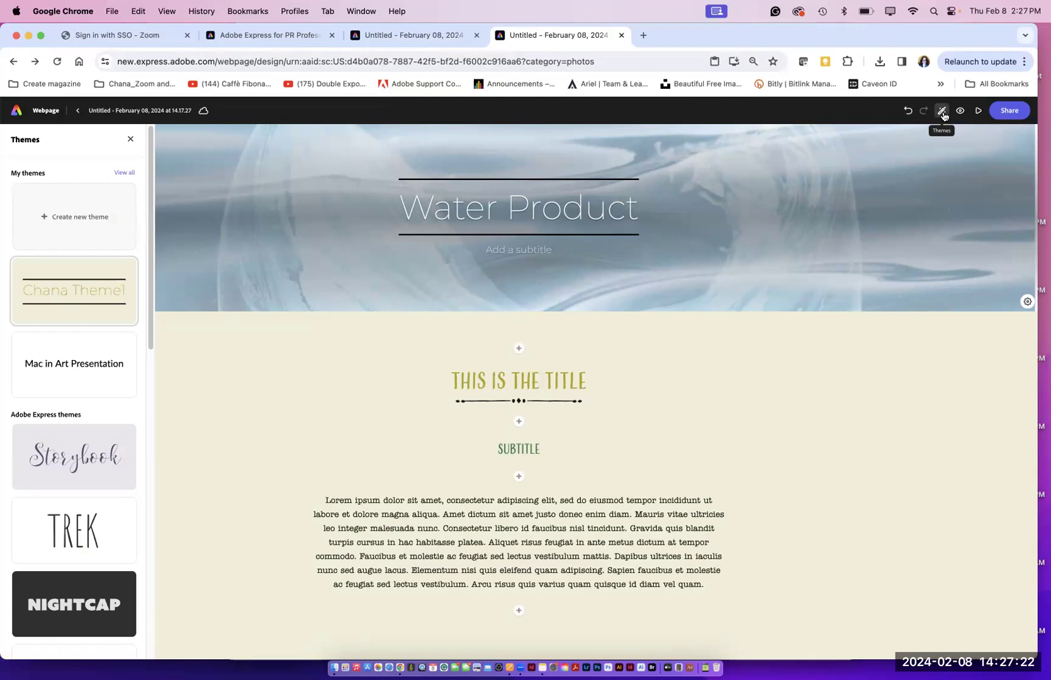
{"action": "left_click", "coordinate": [92, 366]}
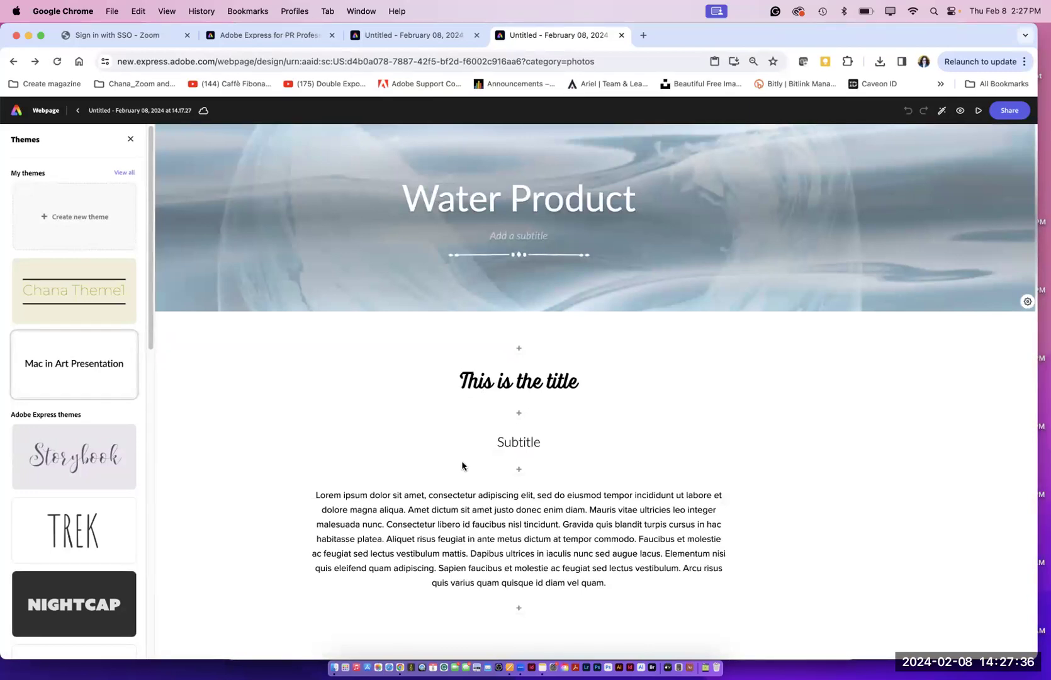
Step: Create a new custom theme and name it "USc Colors and design"
{"action": "left_click", "coordinate": [44, 219]}
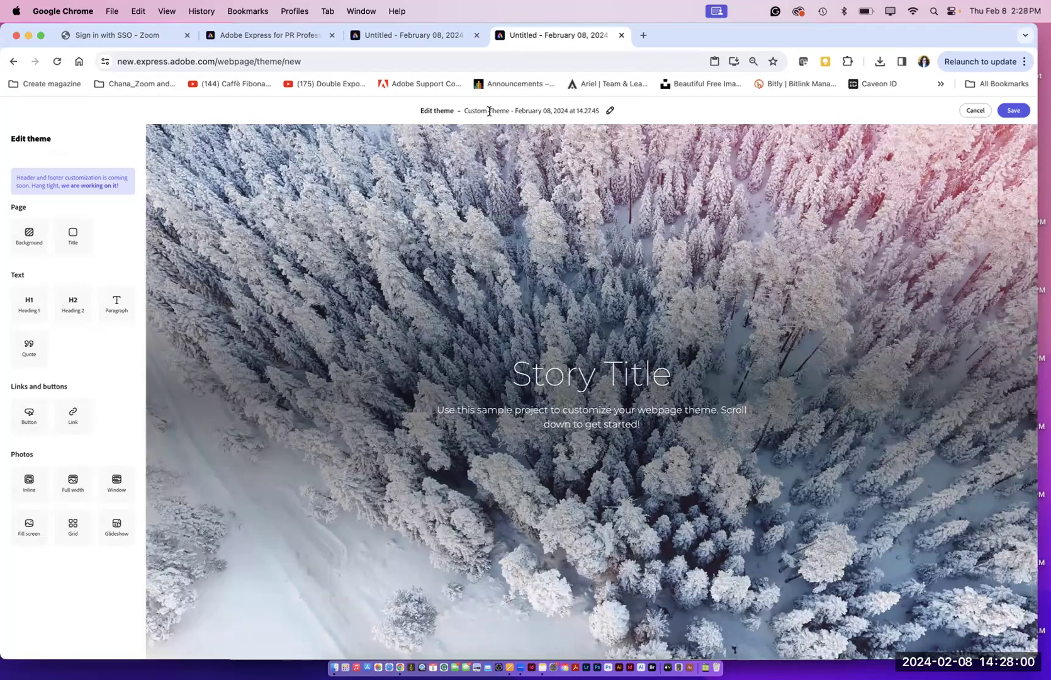
{"action": "left_click", "coordinate": [611, 111]}
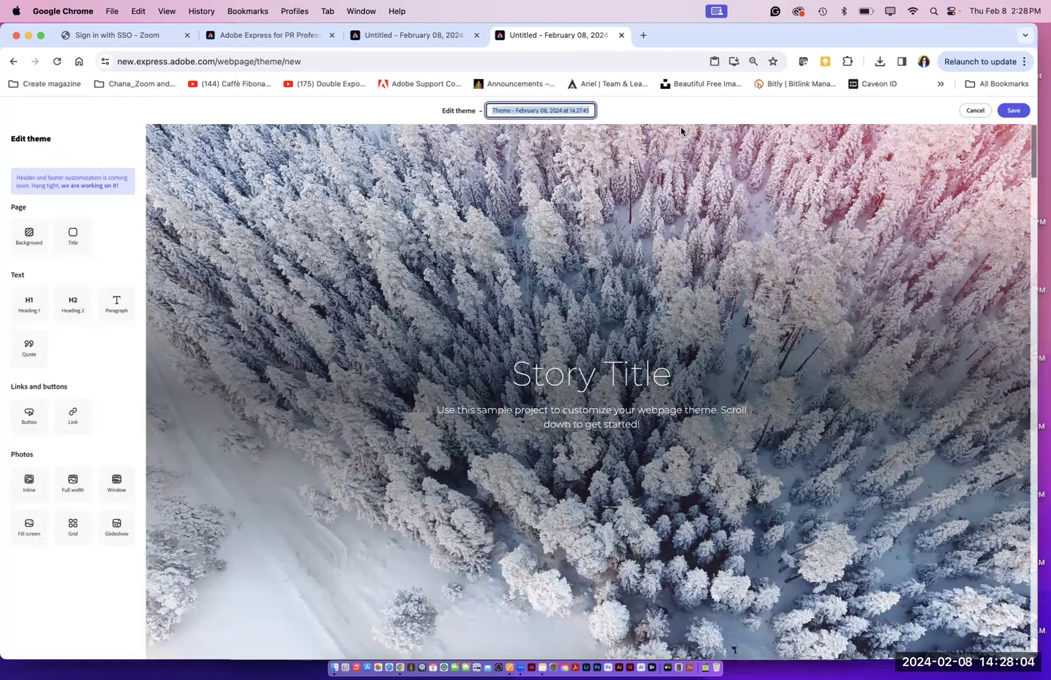
{"action": "type", "text": "USc Col"}
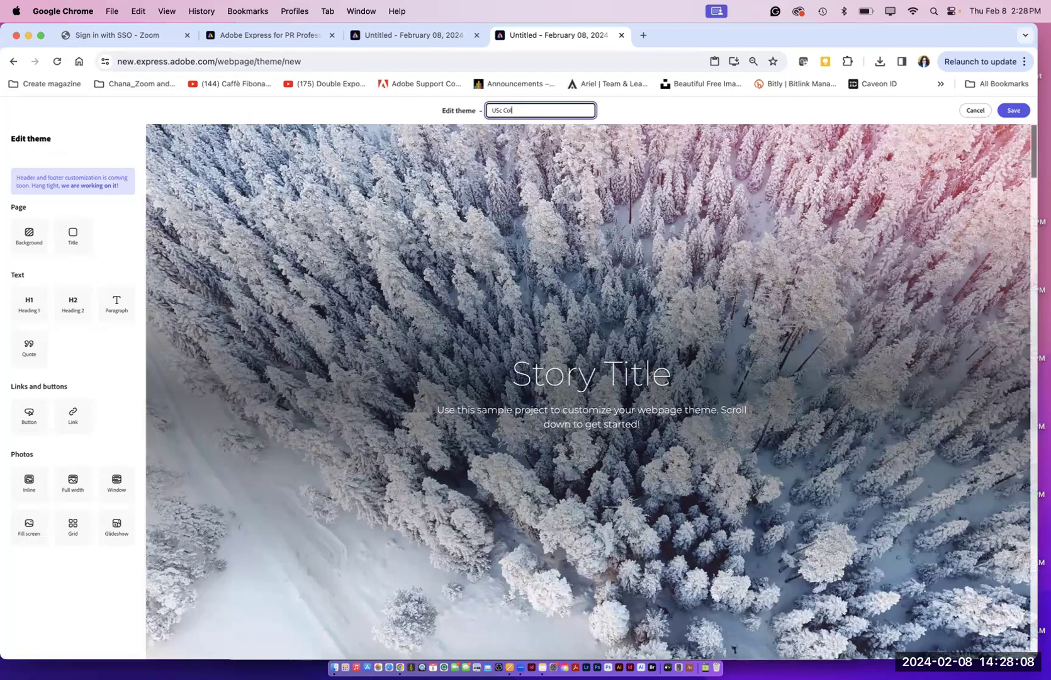
{"action": "type", "text": "ors and design"}
{"action": "key", "text": "Return"}
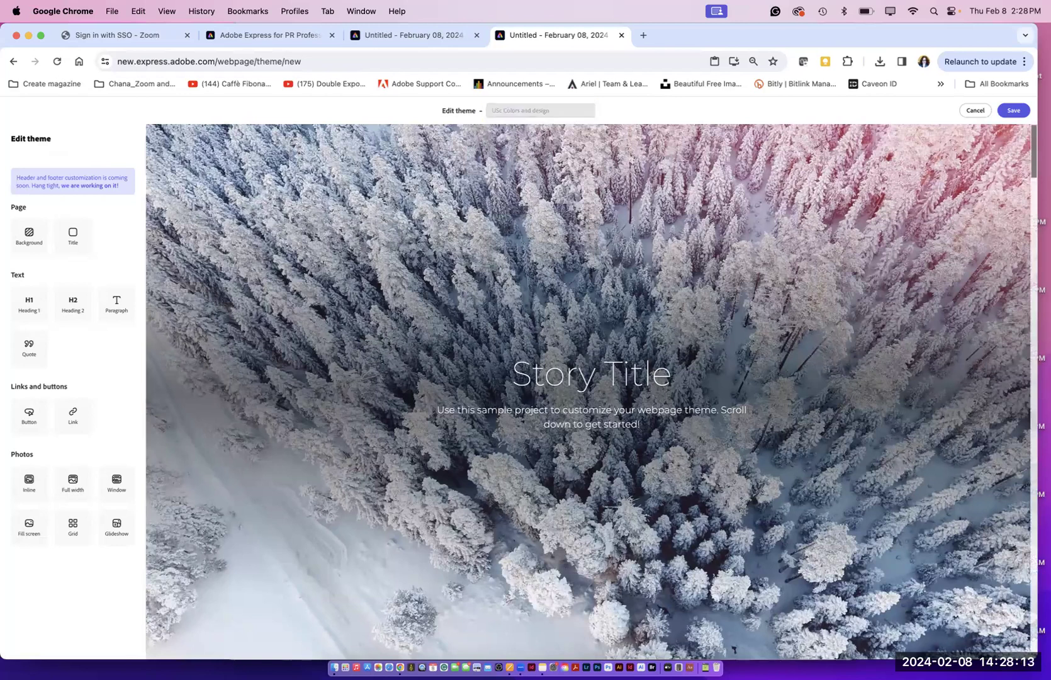
{"action": "left_click", "coordinate": [458, 263]}
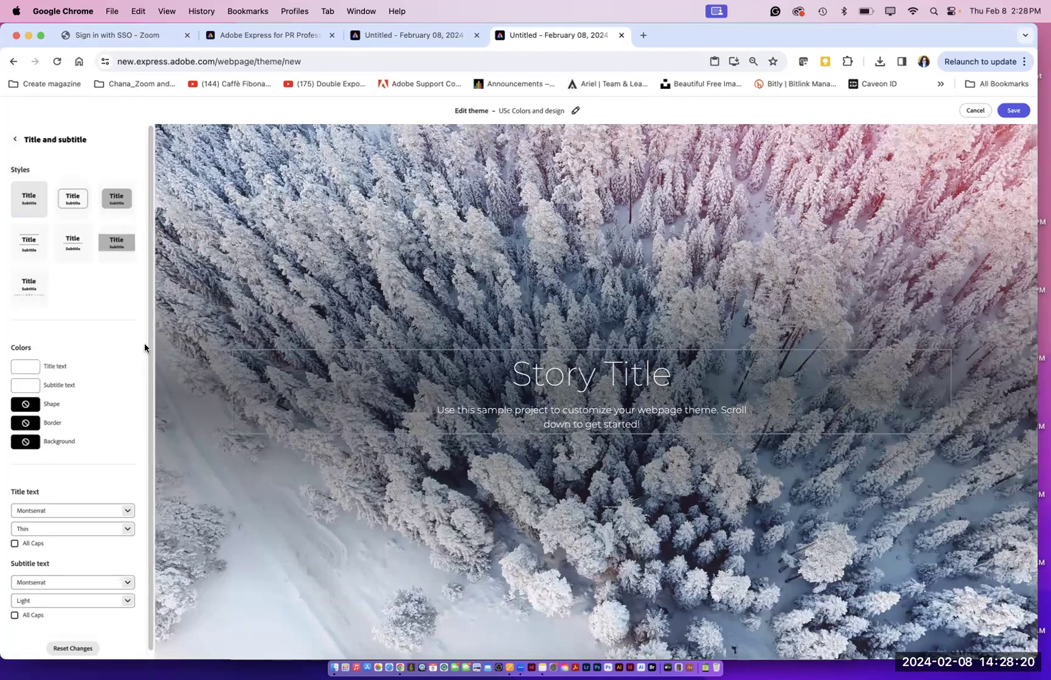
{"action": "scroll", "coordinate": [144, 390], "scroll_direction": "down", "scroll_amount": 1}
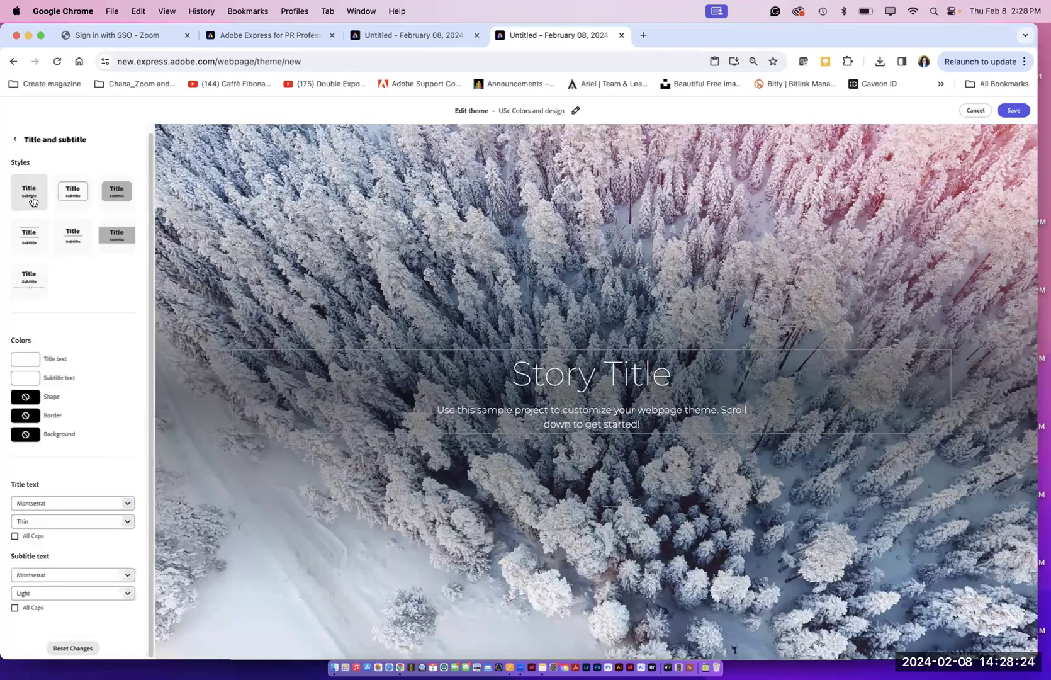
{"action": "left_click", "coordinate": [15, 139]}
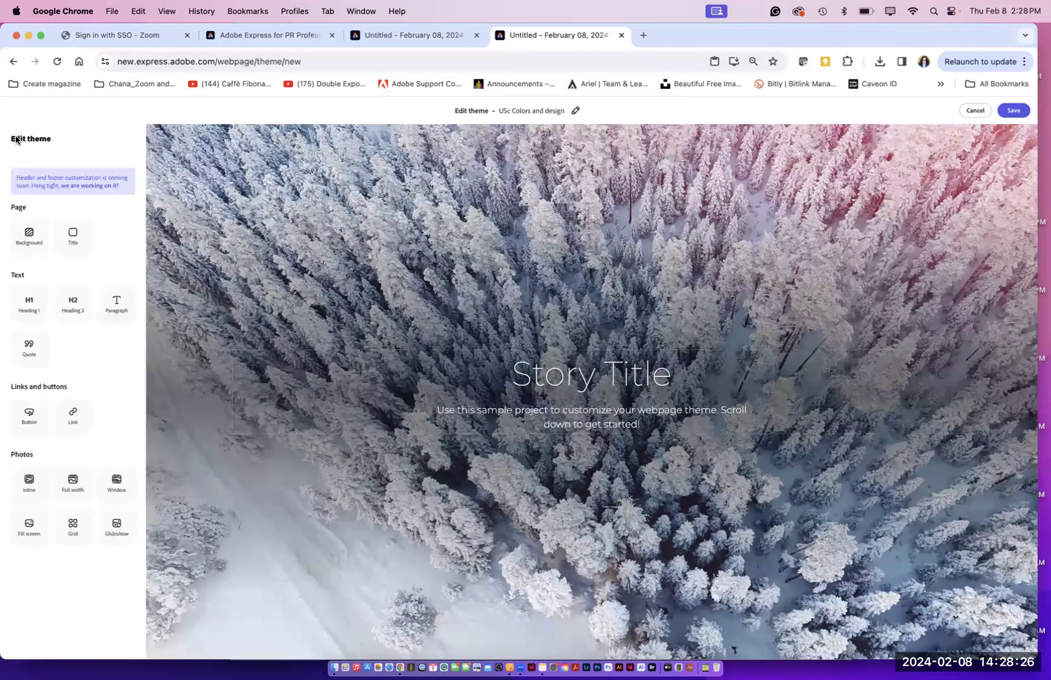
Step: Set the theme's page background to a dark slate blue sampled from the forest photo
{"action": "left_click", "coordinate": [29, 235]}
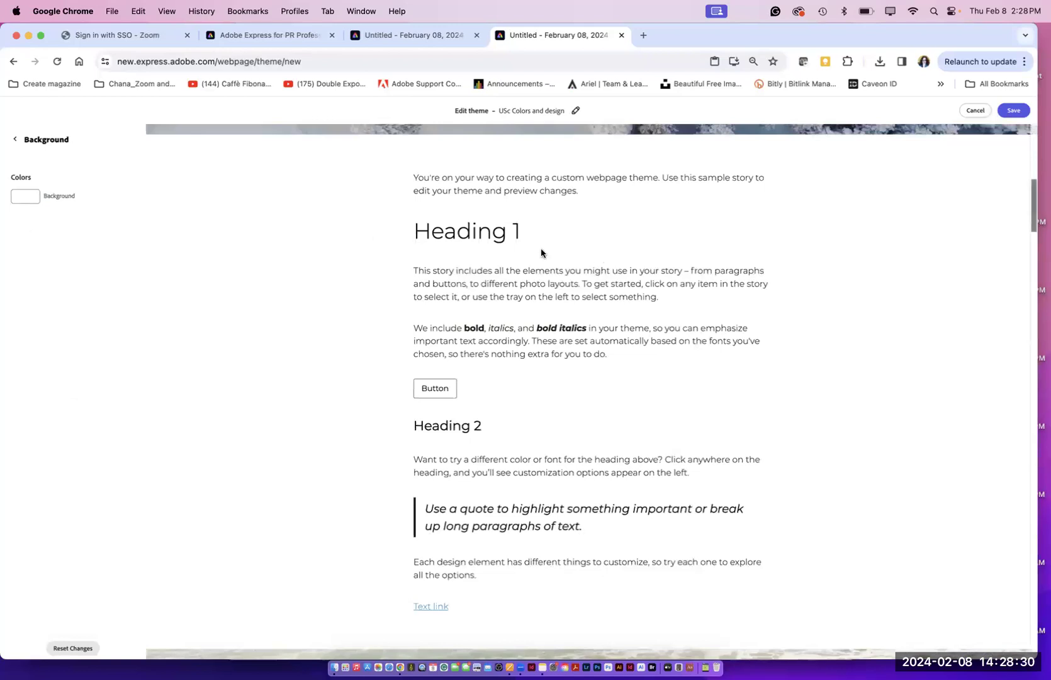
{"action": "left_click", "coordinate": [24, 199]}
{"action": "left_click", "coordinate": [24, 198]}
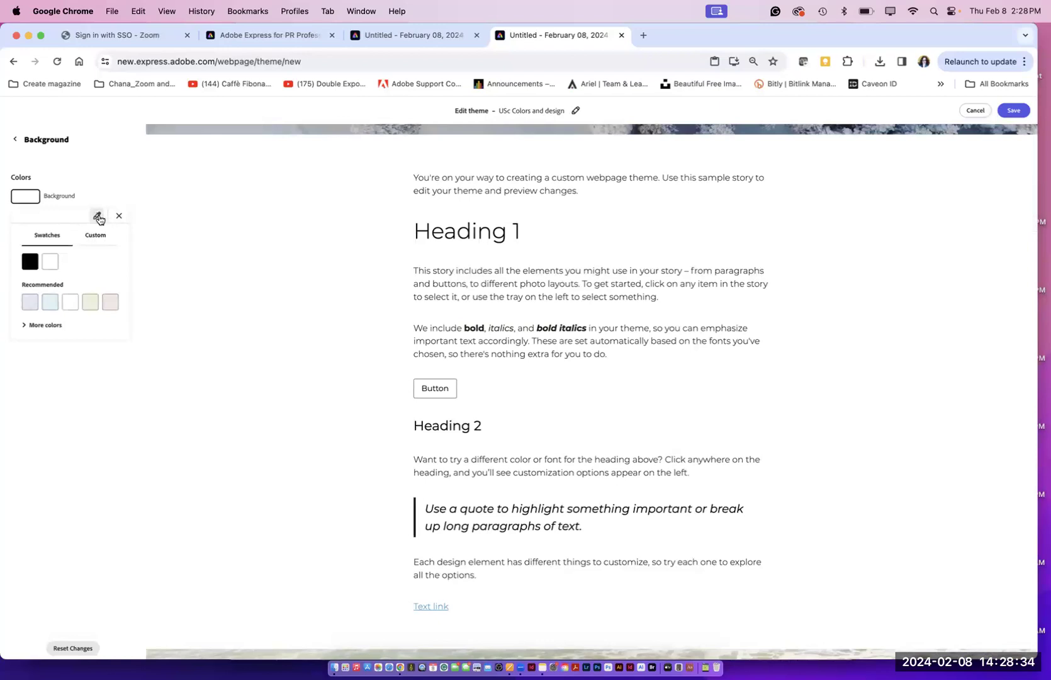
{"action": "left_click", "coordinate": [98, 217]}
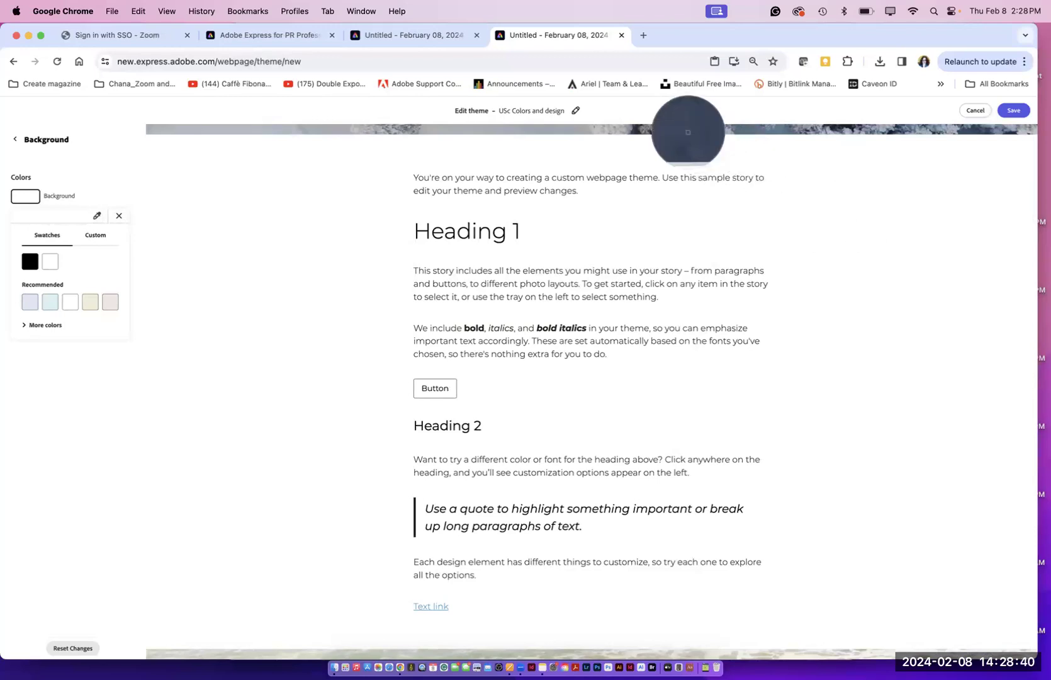
{"action": "left_click", "coordinate": [688, 132]}
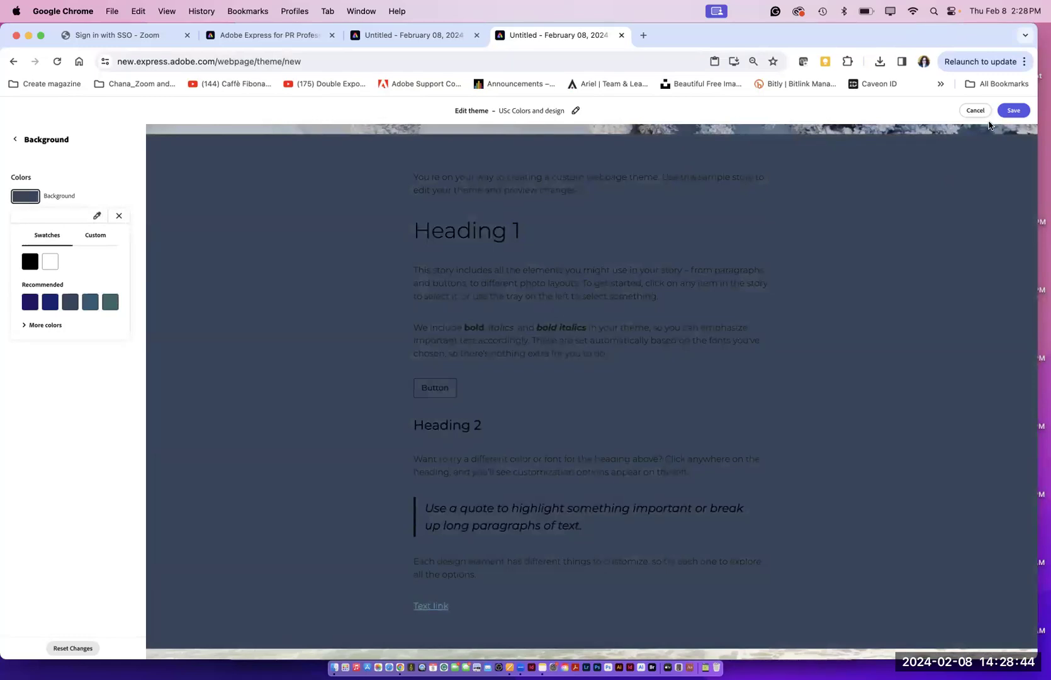
{"action": "left_click", "coordinate": [1012, 112]}
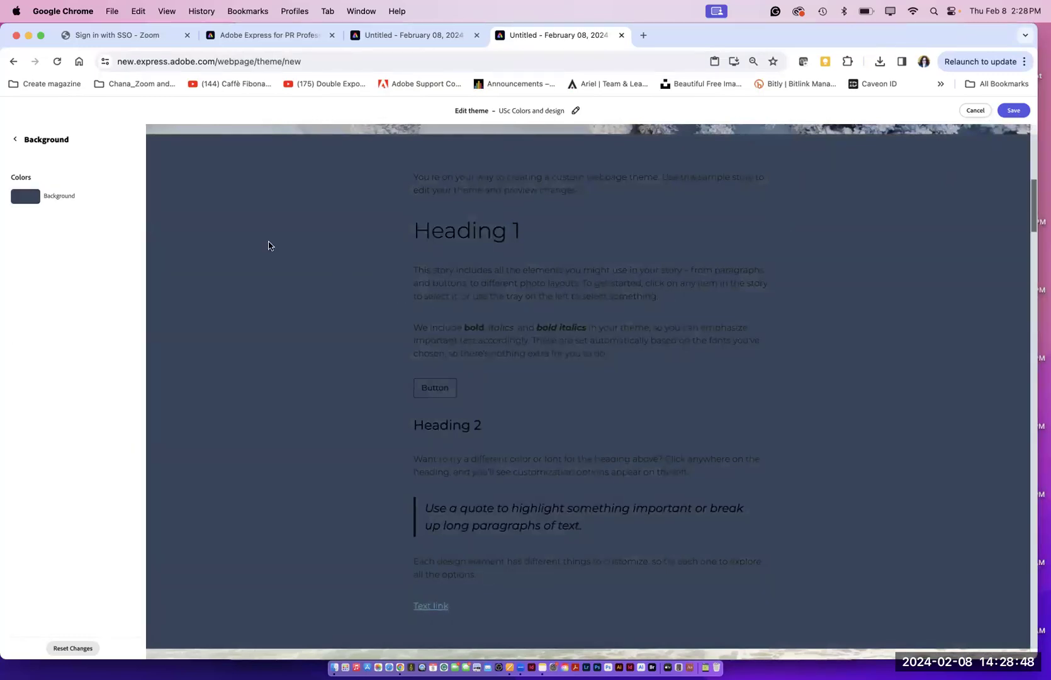
Step: Examine the sample story's title, text and photo sections against the page background, with the title and subtitle options open
{"action": "left_click", "coordinate": [15, 139]}
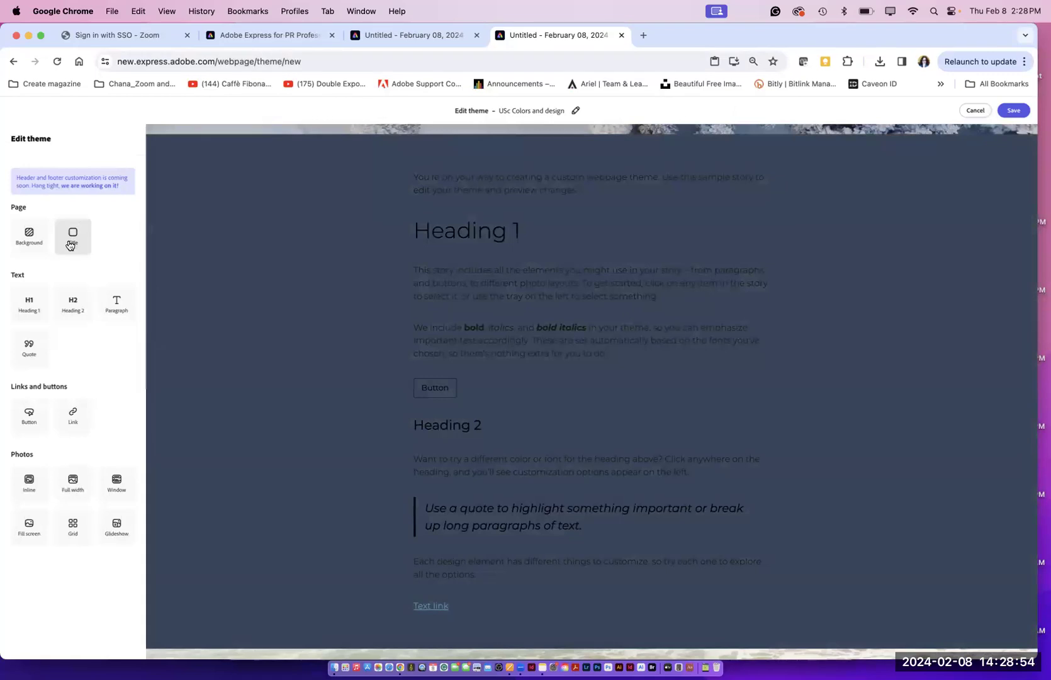
{"action": "left_click", "coordinate": [308, 232]}
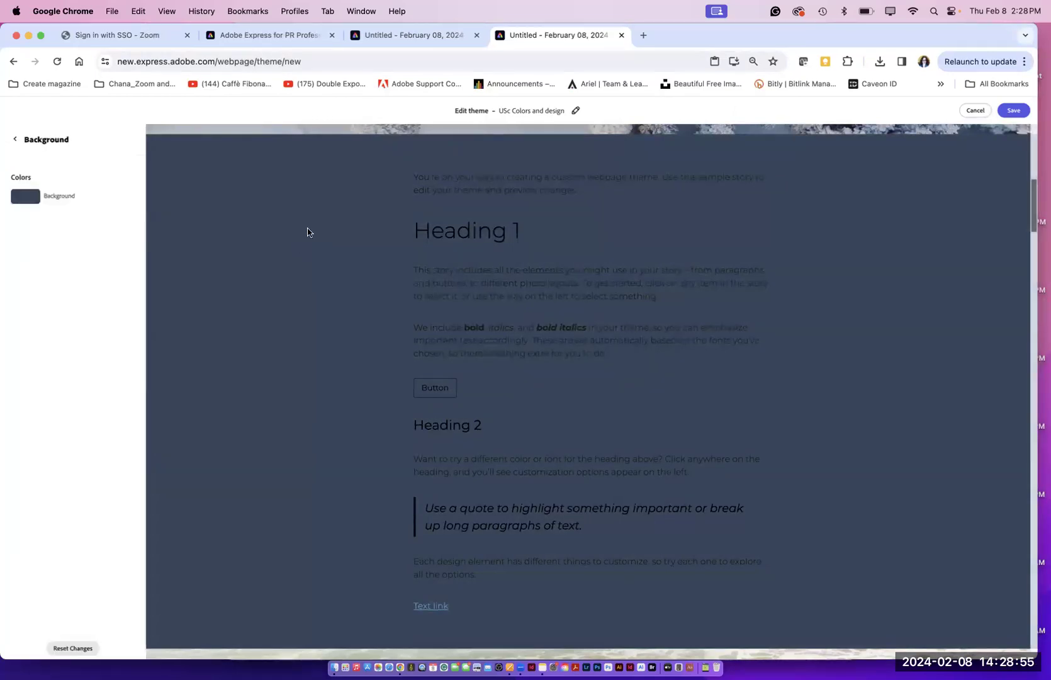
{"action": "left_click", "coordinate": [323, 133]}
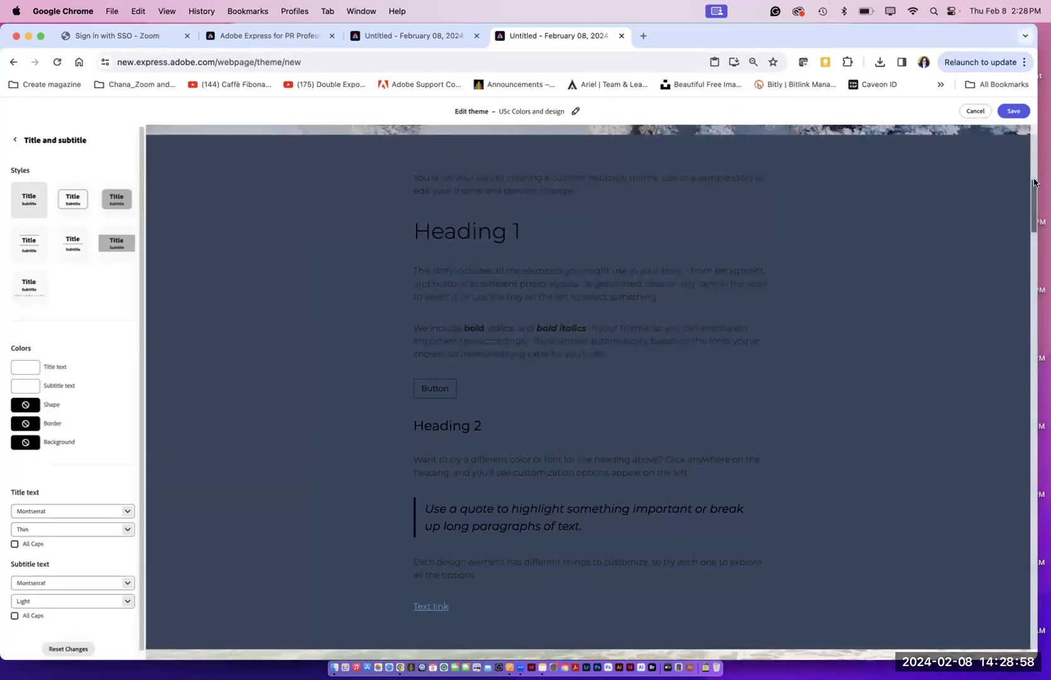
{"action": "scroll", "coordinate": [660, 313], "scroll_direction": "up", "scroll_amount": 6}
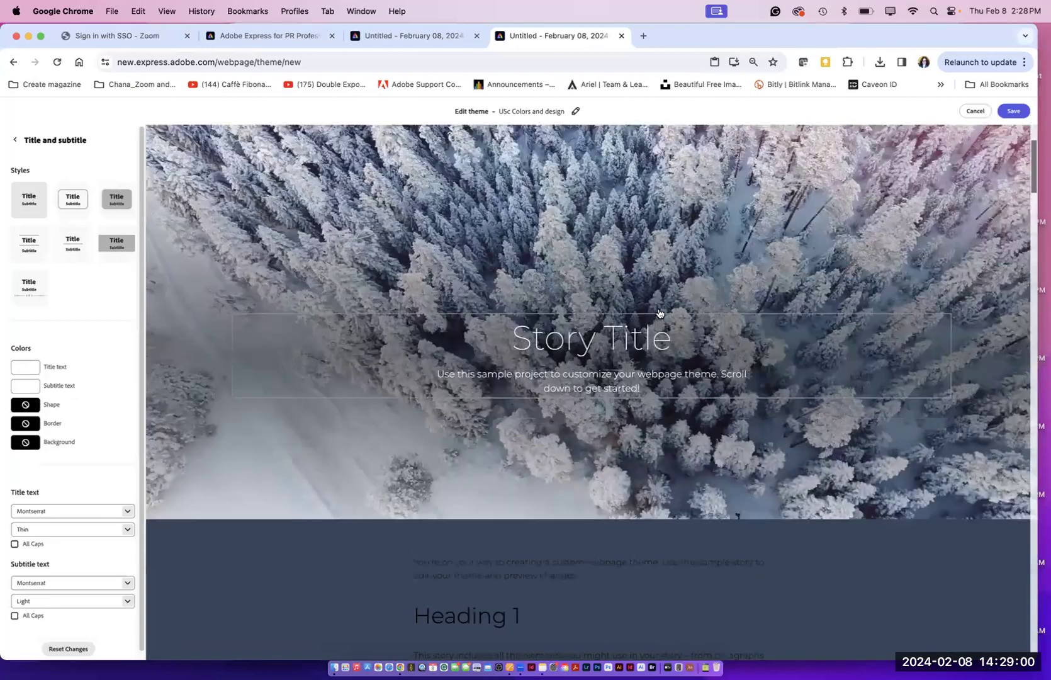
{"action": "scroll", "coordinate": [659, 313], "scroll_direction": "down", "scroll_amount": 15}
{"action": "scroll", "coordinate": [695, 279], "scroll_direction": "up", "scroll_amount": 10}
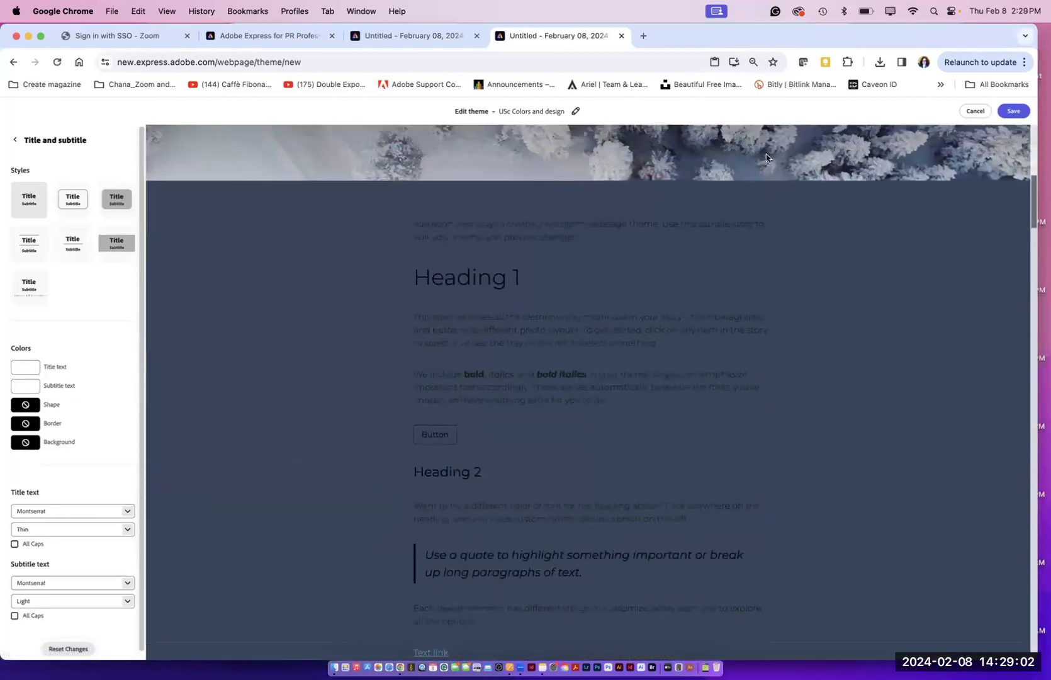
{"action": "scroll", "coordinate": [767, 158], "scroll_direction": "up", "scroll_amount": 4}
{"action": "scroll", "coordinate": [793, 343], "scroll_direction": "down", "scroll_amount": 15}
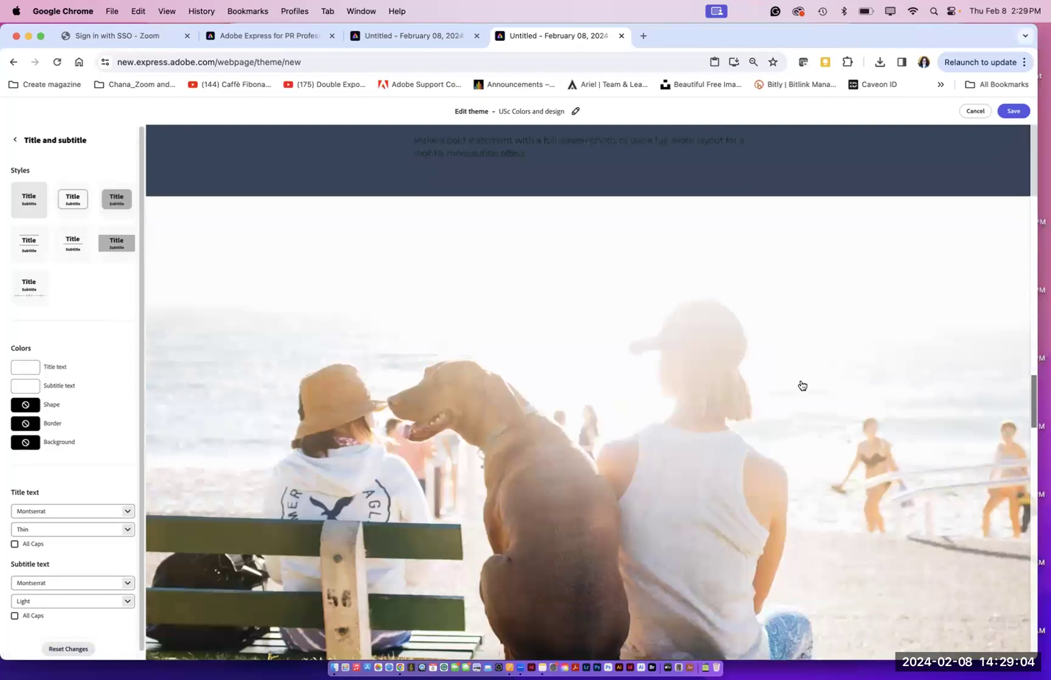
{"action": "scroll", "coordinate": [802, 385], "scroll_direction": "down", "scroll_amount": 20}
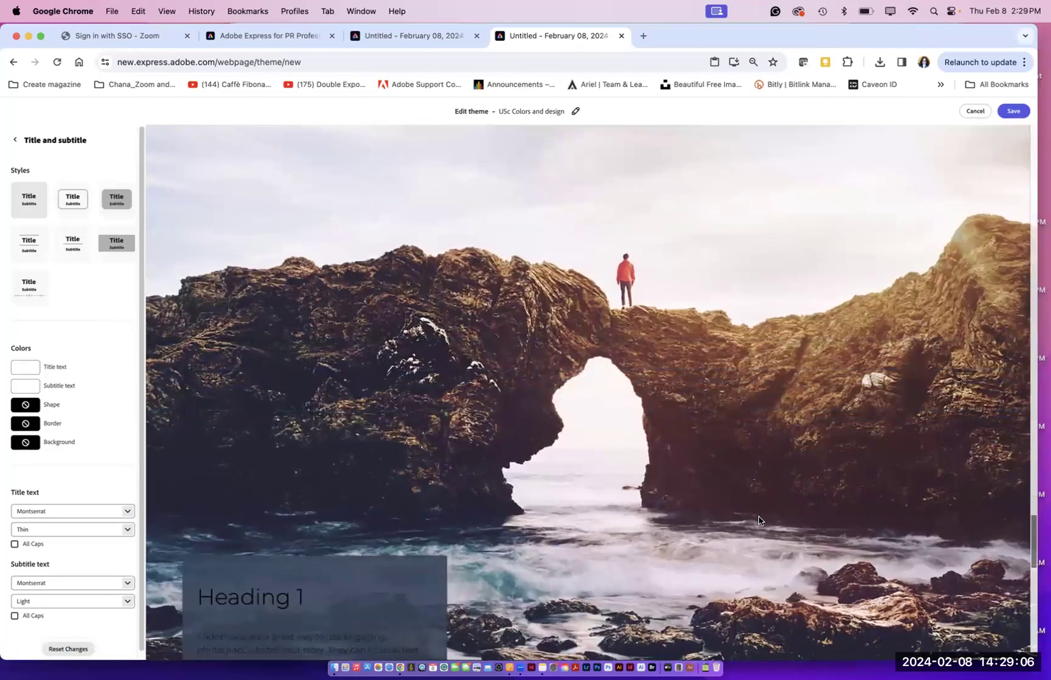
{"action": "scroll", "coordinate": [759, 520], "scroll_direction": "down", "scroll_amount": 10}
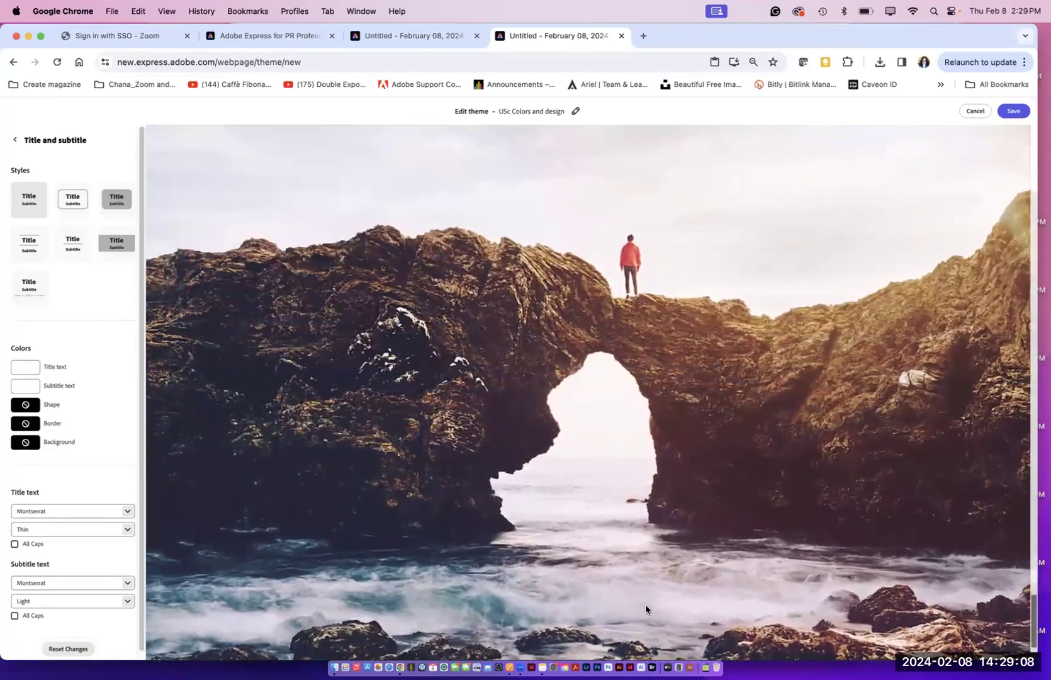
{"action": "scroll", "coordinate": [646, 609], "scroll_direction": "up", "scroll_amount": 20}
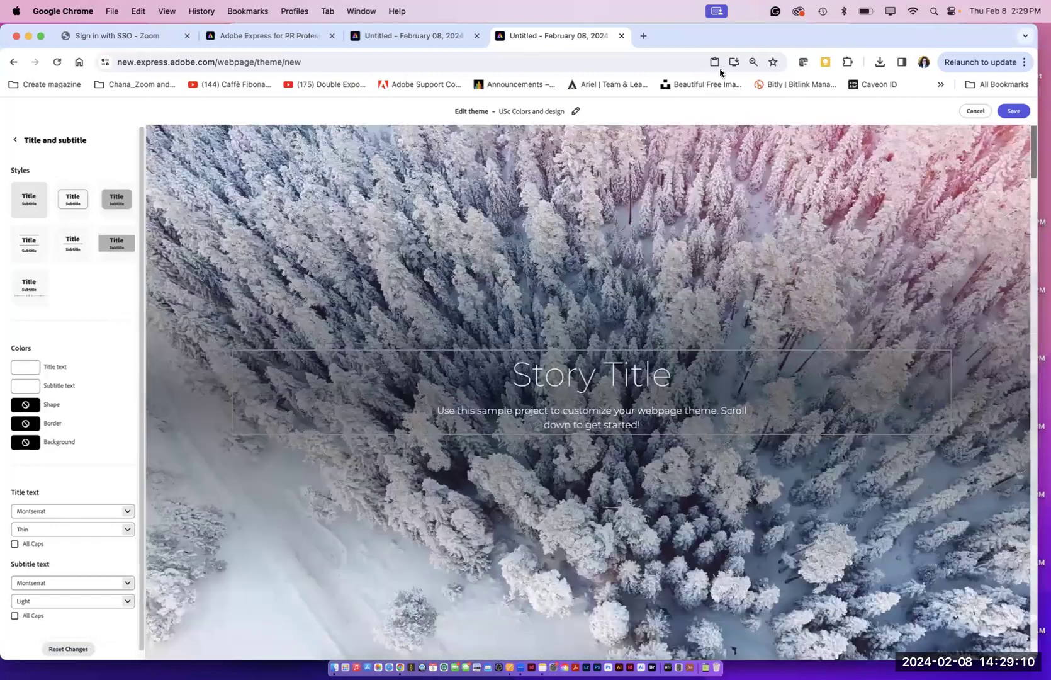
{"action": "scroll", "coordinate": [724, 159], "scroll_direction": "down", "scroll_amount": 5}
{"action": "scroll", "coordinate": [724, 159], "scroll_direction": "up", "scroll_amount": 2}
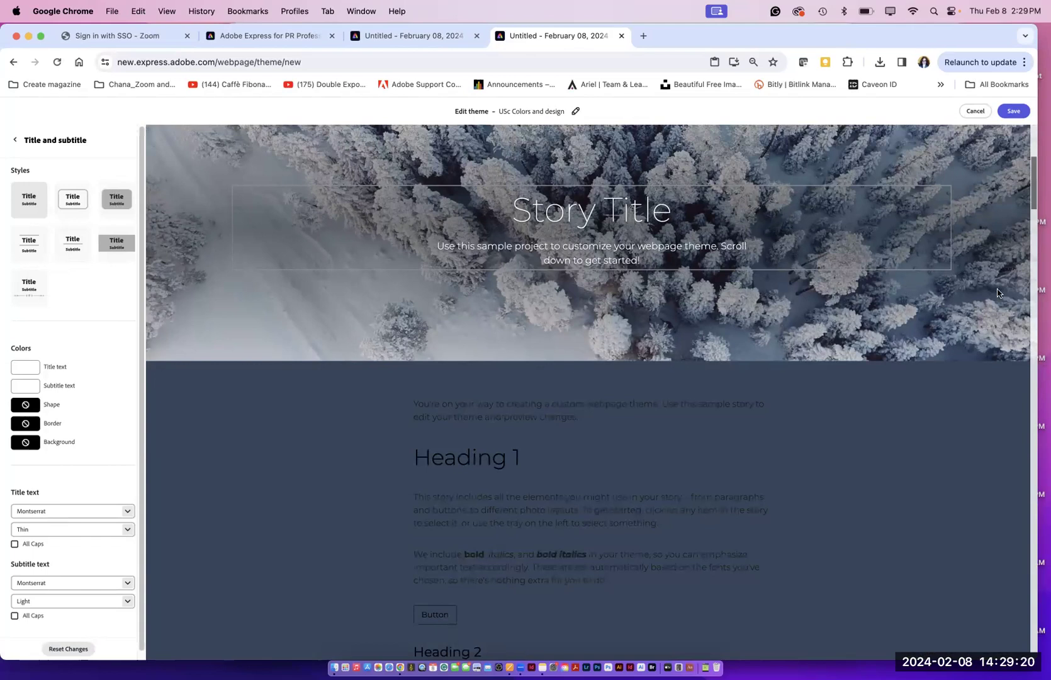
{"action": "scroll", "coordinate": [1031, 189], "scroll_direction": "up", "scroll_amount": 3}
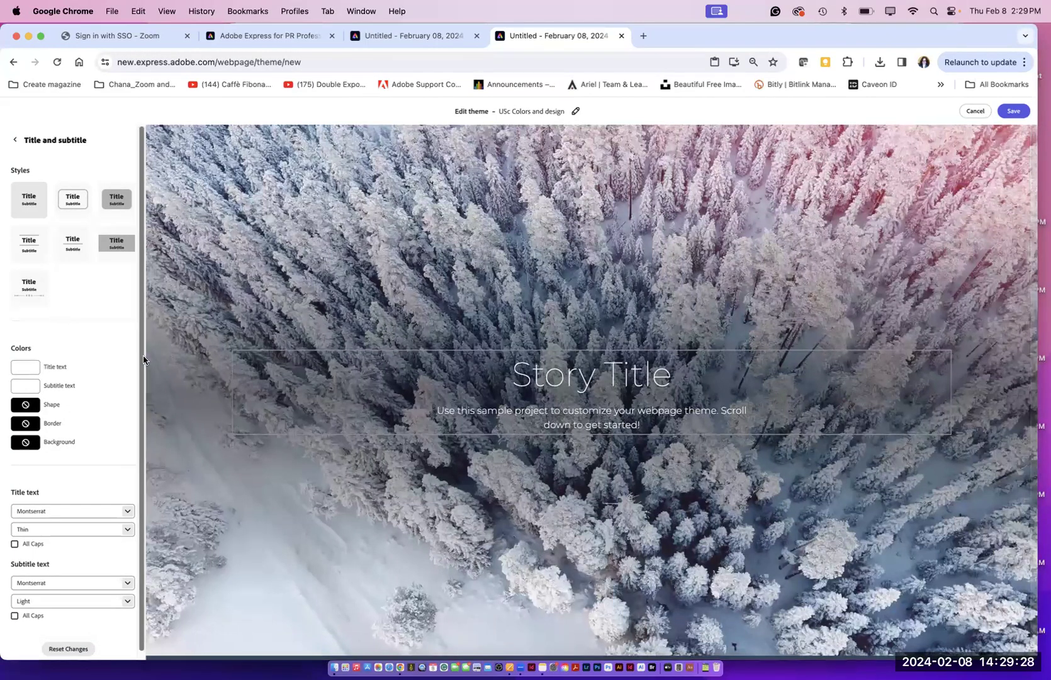
{"action": "scroll", "coordinate": [143, 378], "scroll_direction": "down", "scroll_amount": 1}
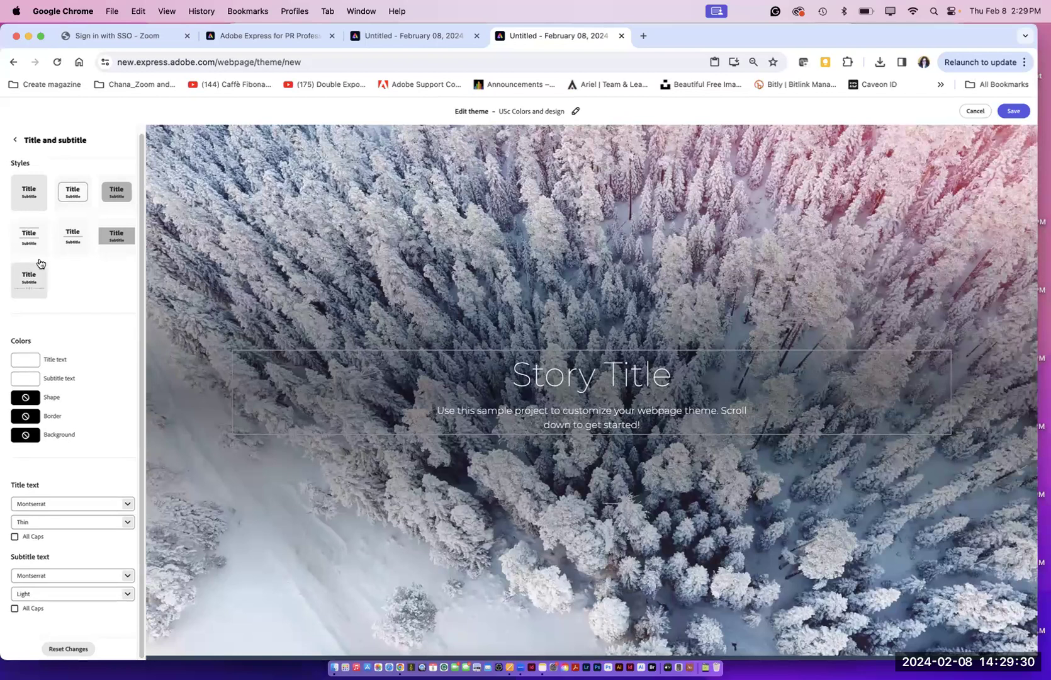
Step: Change the theme's page background to the custom light peach colour #F2DCBF
{"action": "left_click", "coordinate": [14, 141]}
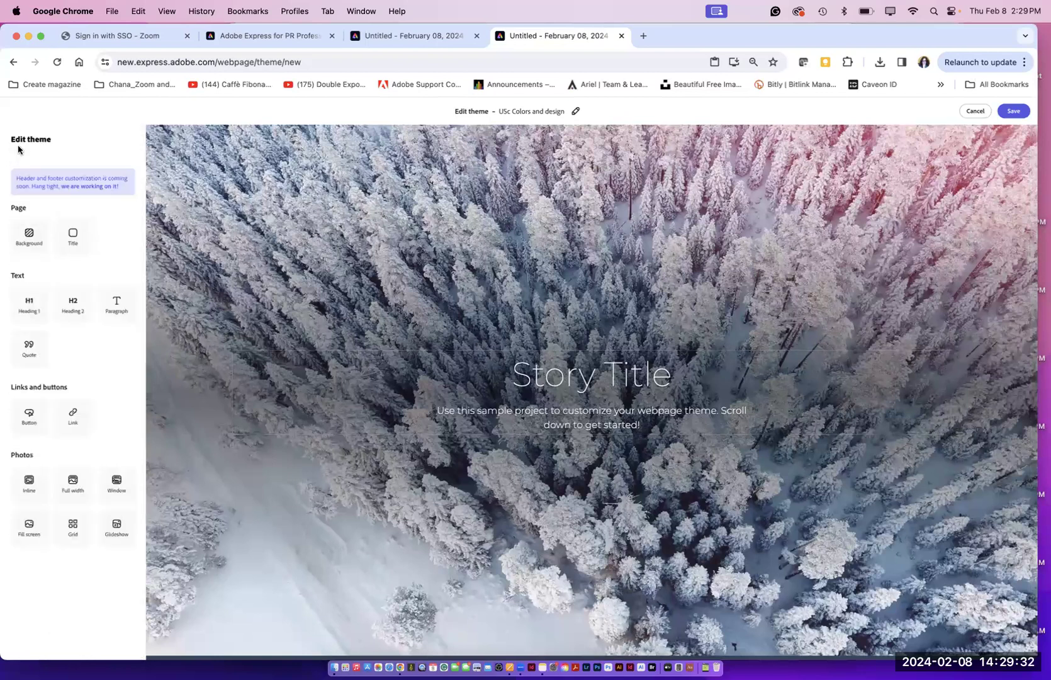
{"action": "left_click", "coordinate": [34, 243]}
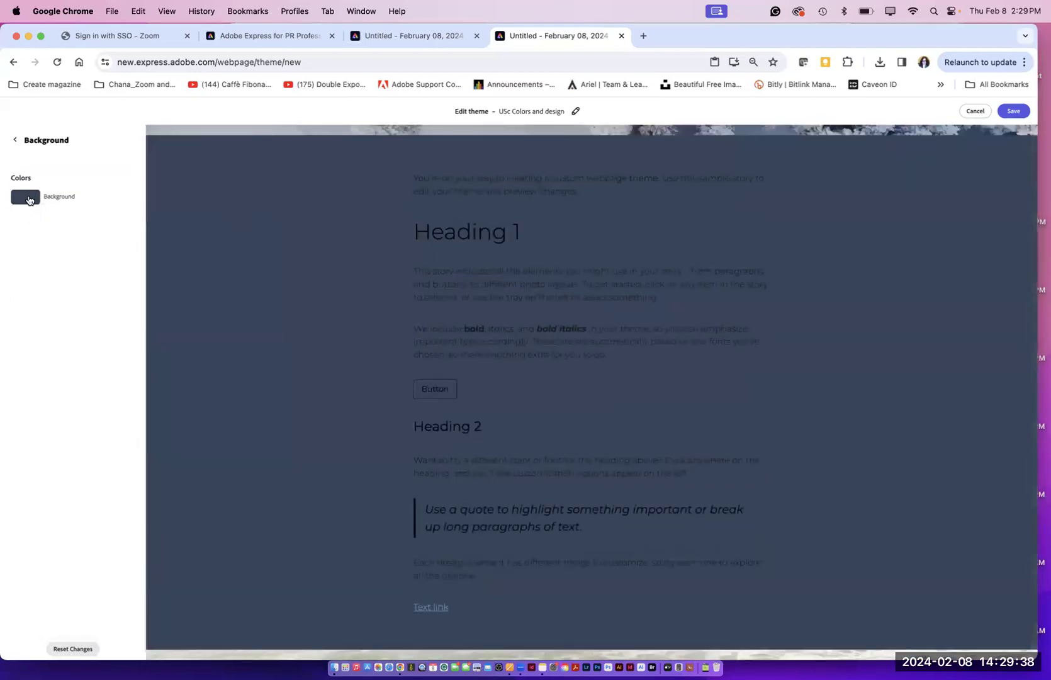
{"action": "left_click", "coordinate": [29, 199]}
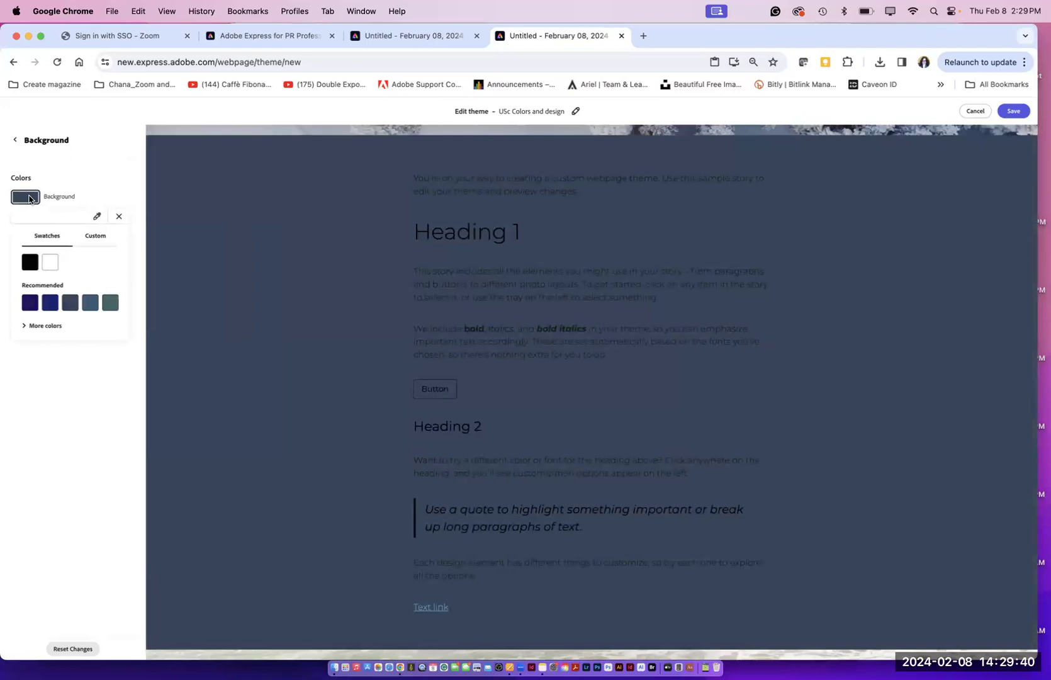
{"action": "left_click", "coordinate": [94, 237]}
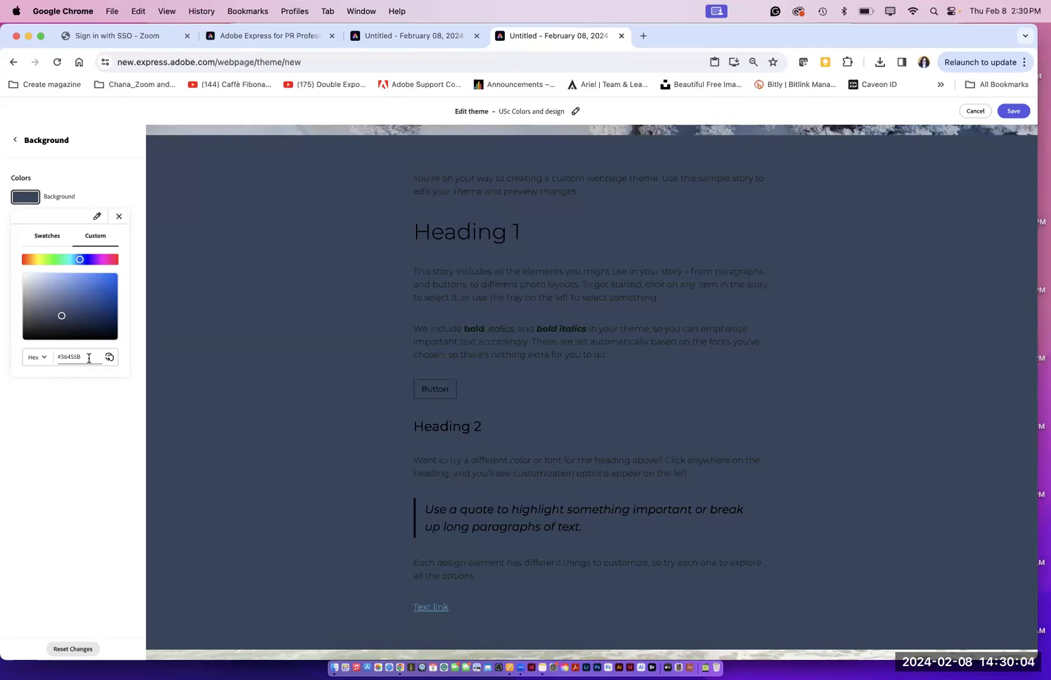
{"action": "triple_click", "coordinate": [63, 357]}
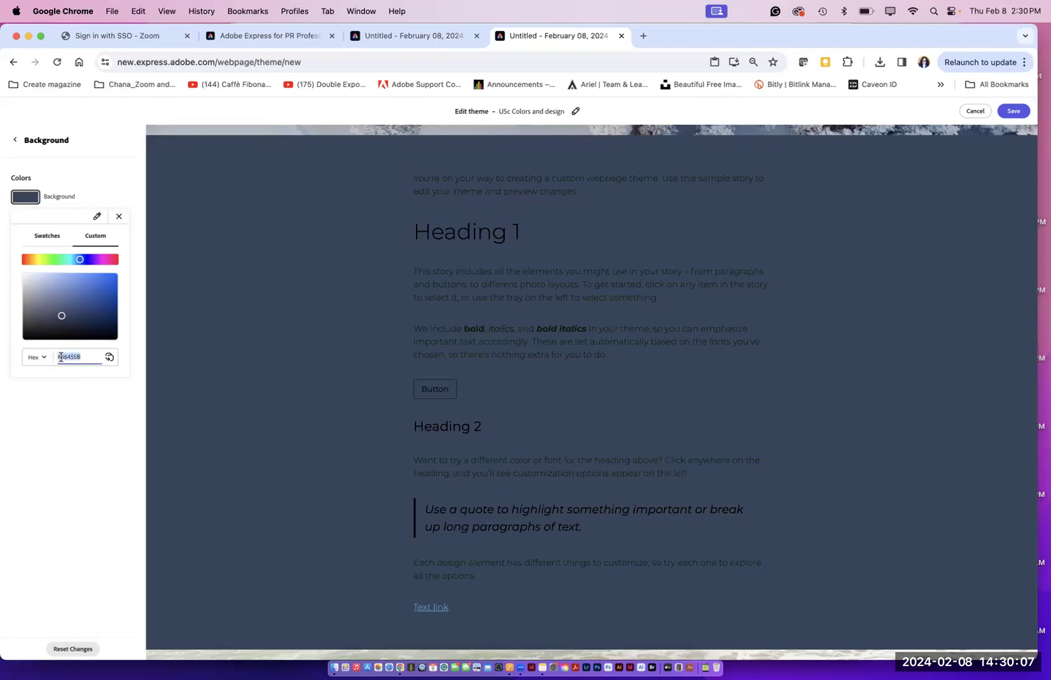
{"action": "left_click", "coordinate": [30, 257]}
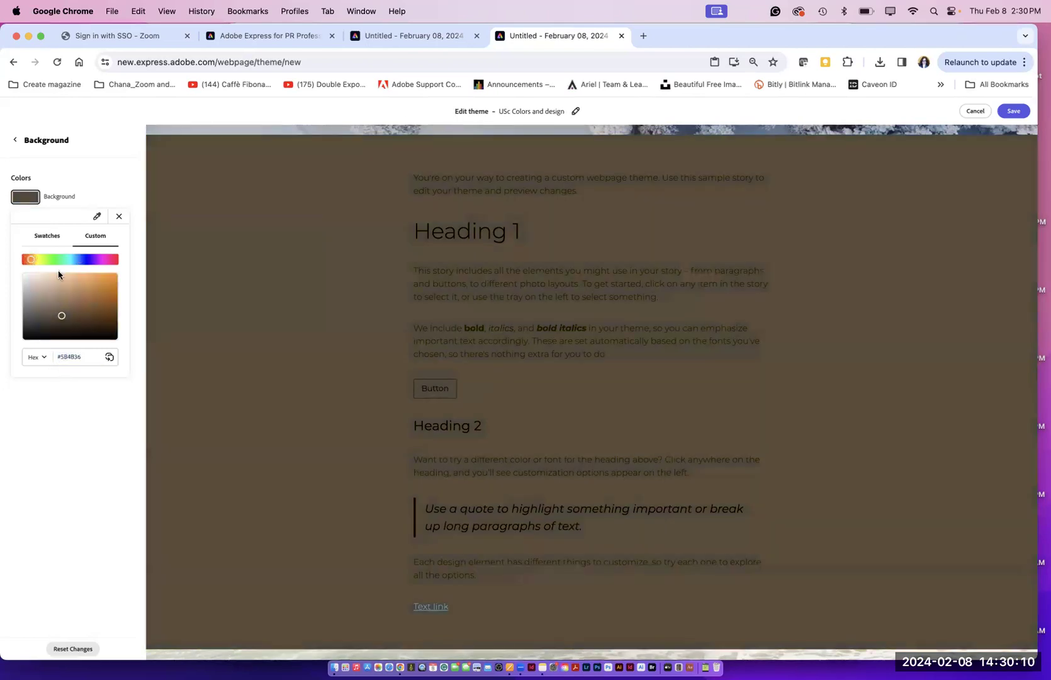
{"action": "left_click", "coordinate": [52, 275]}
{"action": "left_click", "coordinate": [42, 277]}
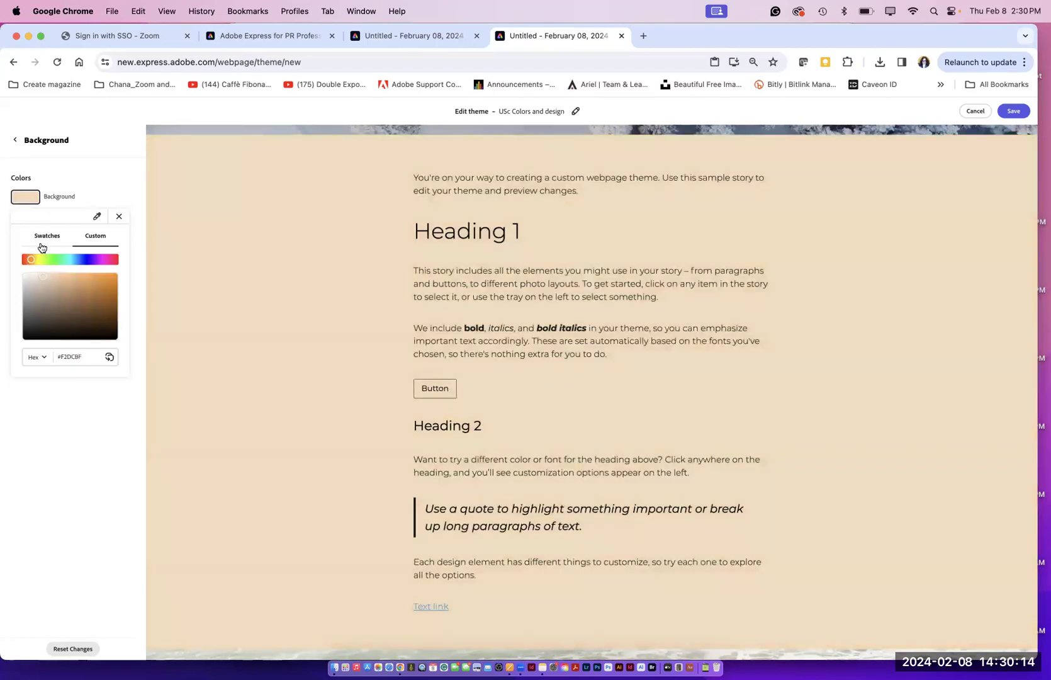
{"action": "left_click", "coordinate": [113, 197]}
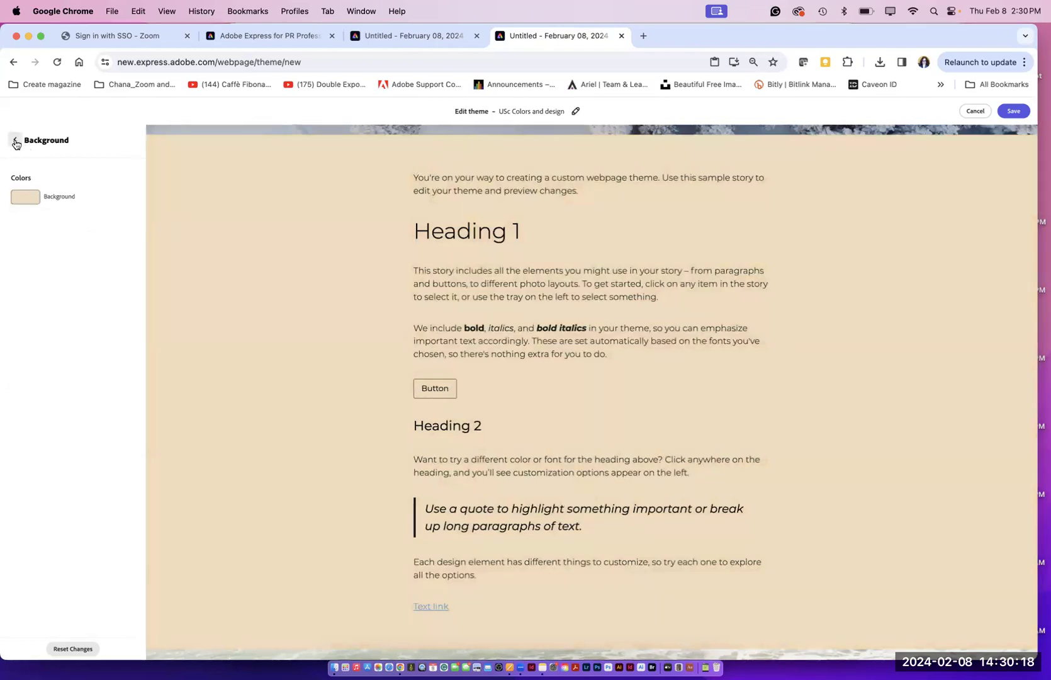
Step: Open the theme's title and subtitle options, try the Border box style, and apply the Solid box style
{"action": "left_click", "coordinate": [16, 142]}
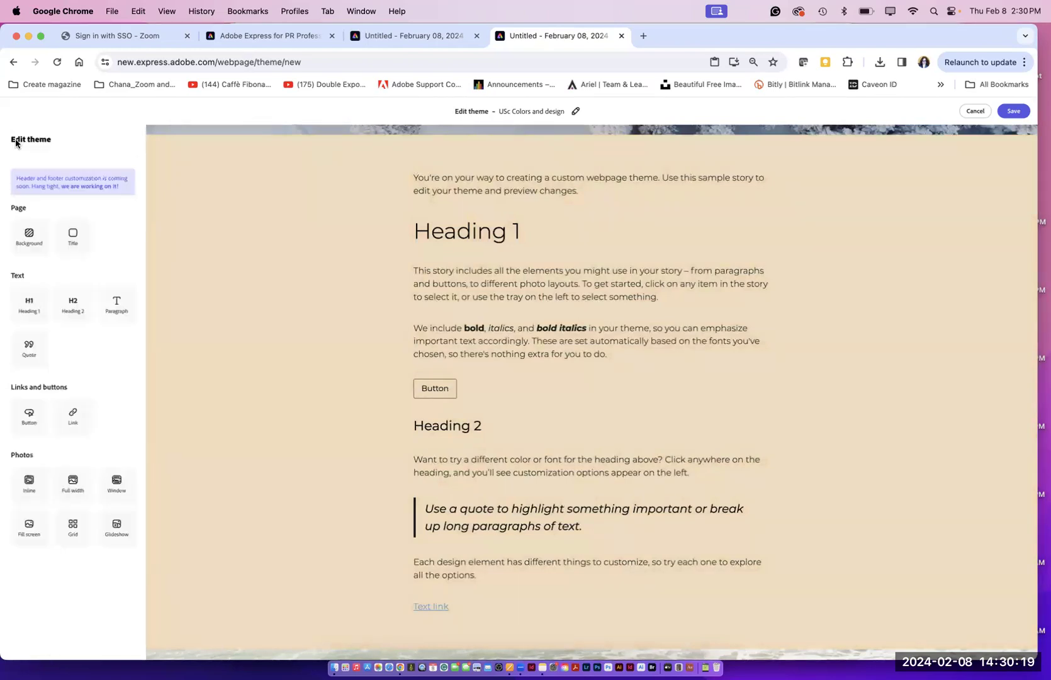
{"action": "left_click", "coordinate": [73, 240]}
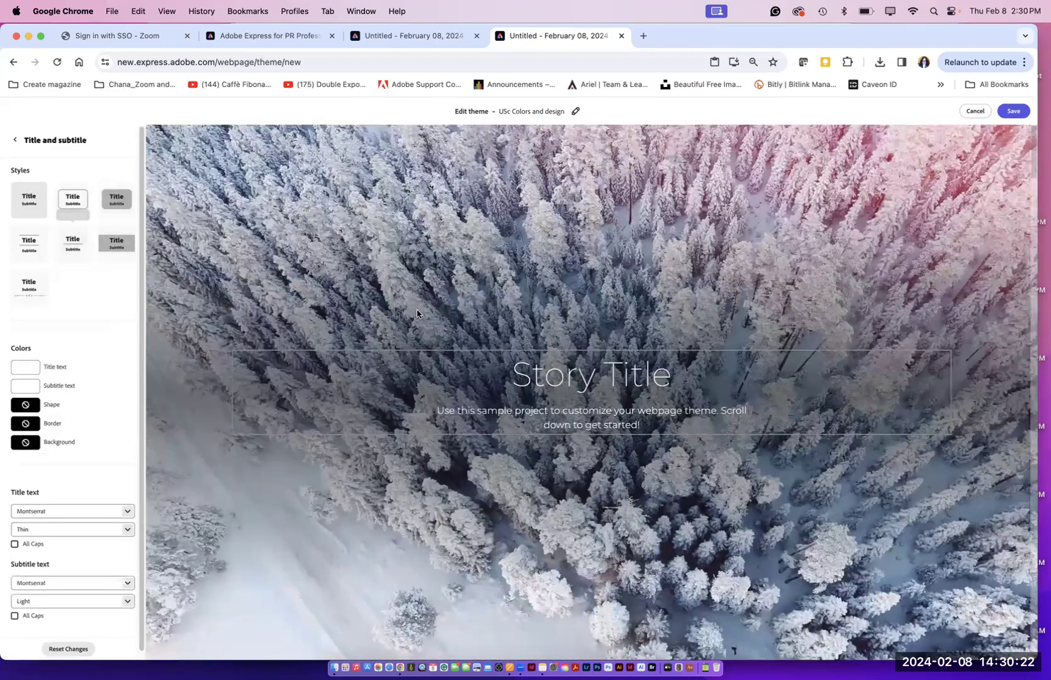
{"action": "left_click", "coordinate": [74, 208]}
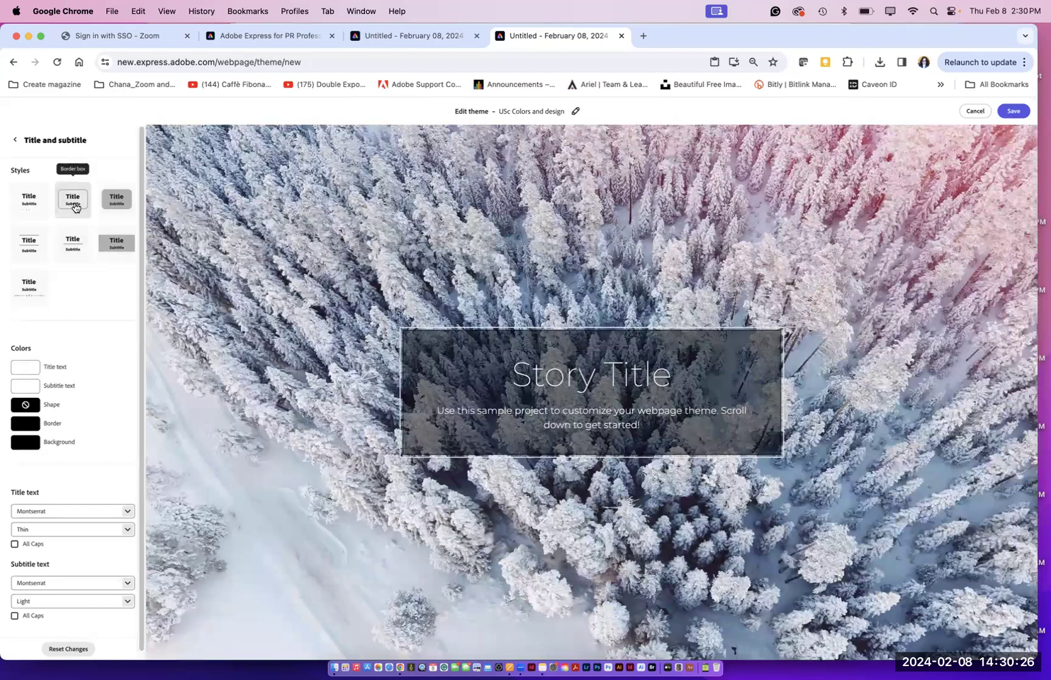
{"action": "scroll", "coordinate": [119, 195], "scroll_direction": "down", "scroll_amount": 1}
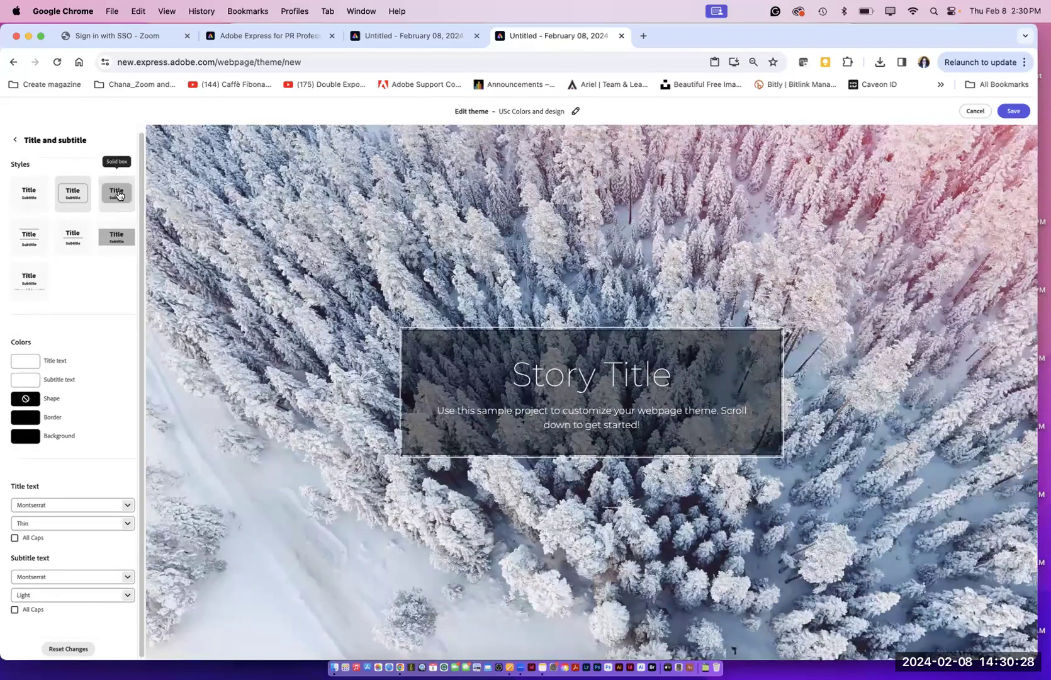
{"action": "left_click", "coordinate": [119, 195]}
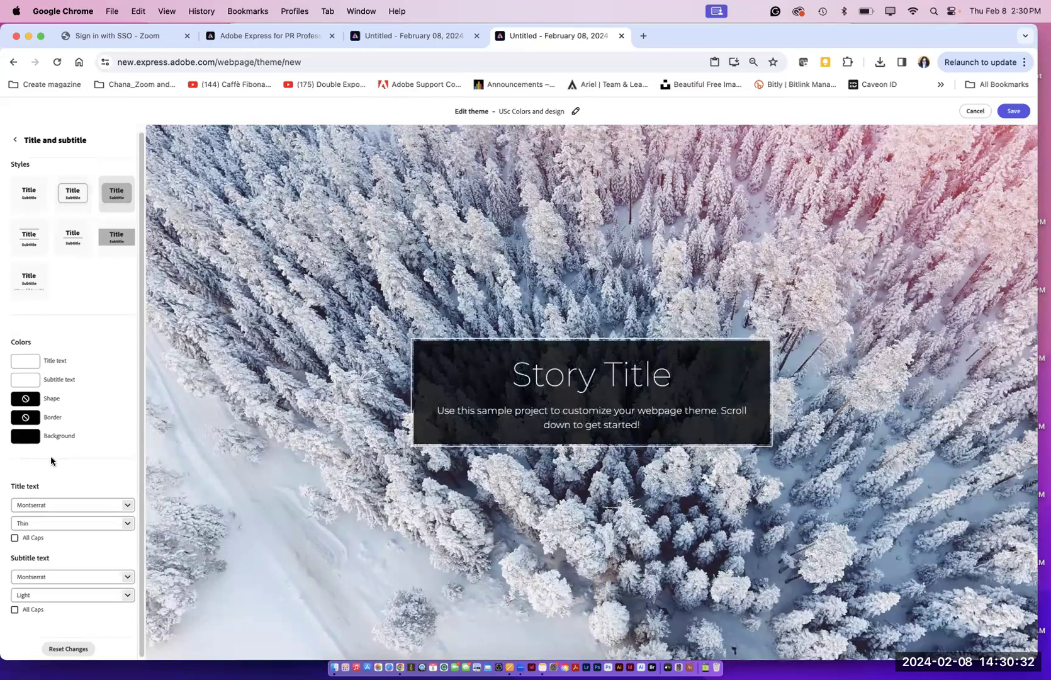
Step: Set the title box's background to the custom golden yellow #E6C660
{"action": "left_click", "coordinate": [28, 439]}
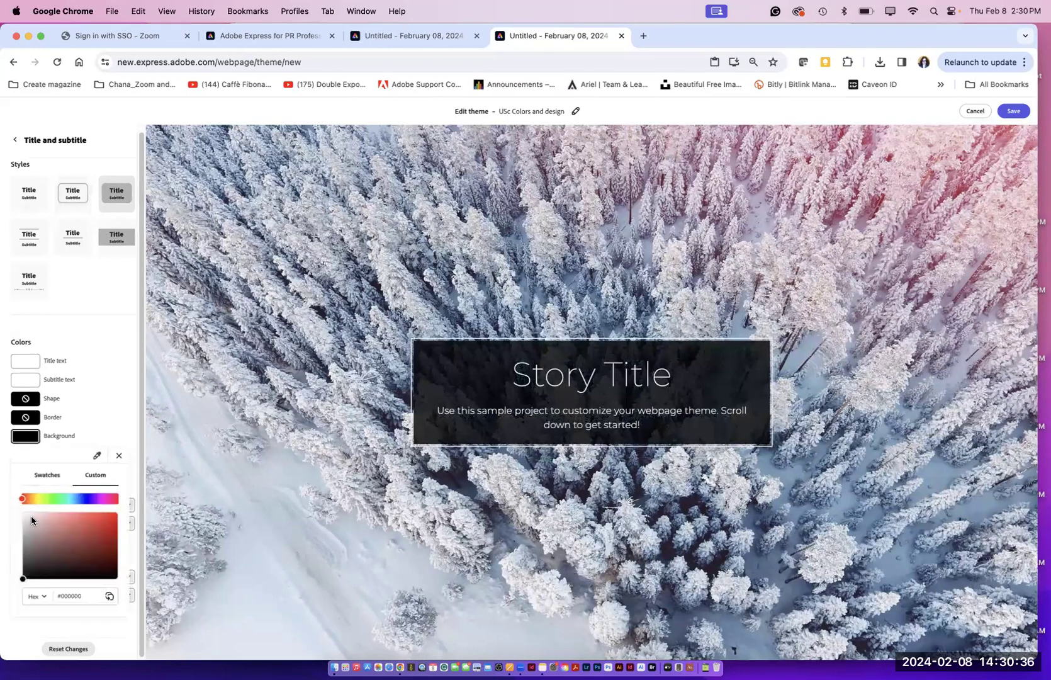
{"action": "left_click", "coordinate": [30, 520]}
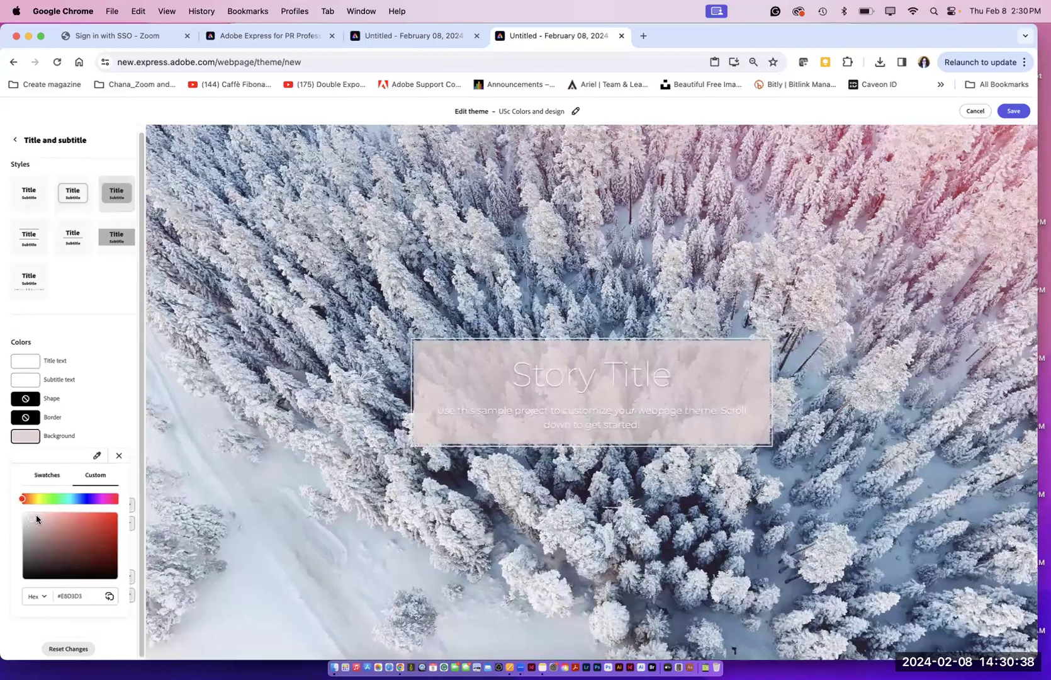
{"action": "left_click", "coordinate": [33, 498]}
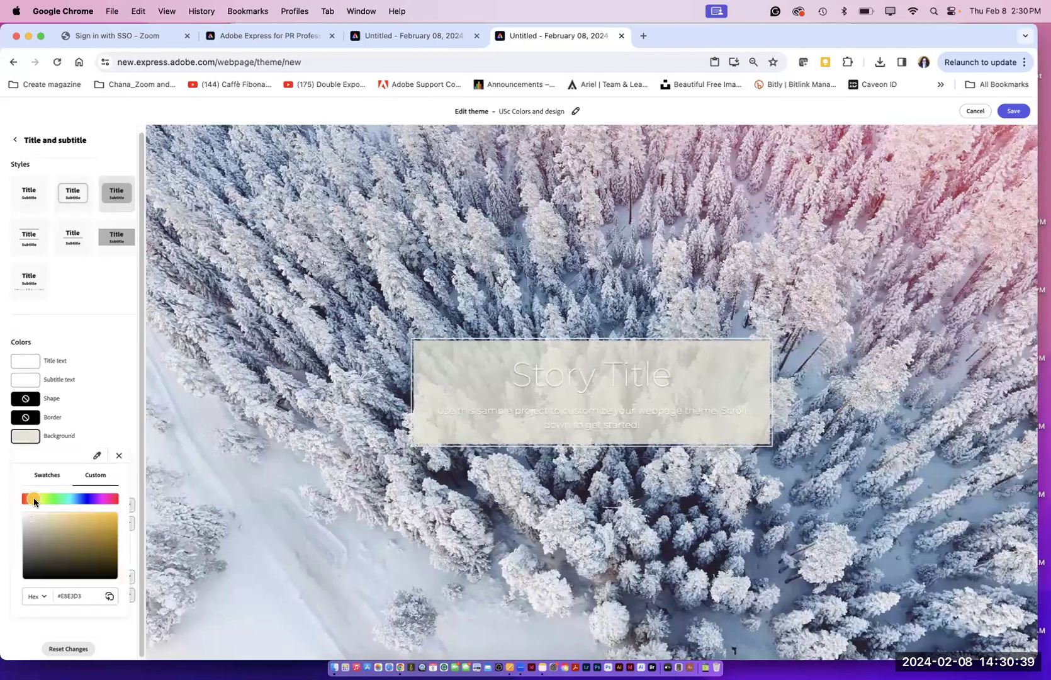
{"action": "left_click", "coordinate": [79, 520]}
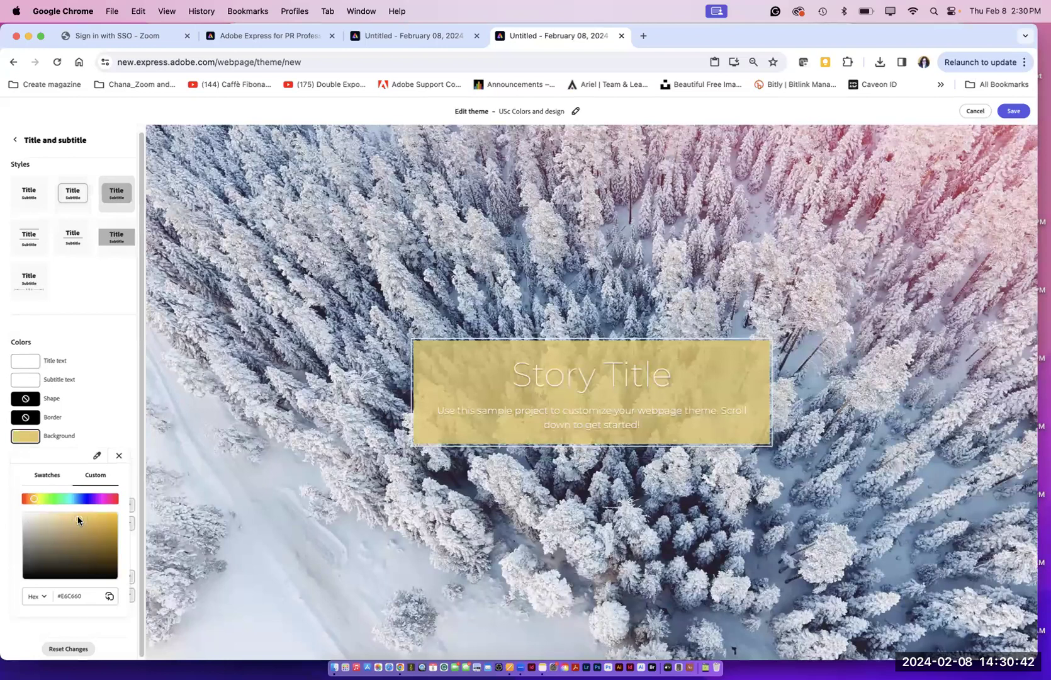
{"action": "left_click", "coordinate": [116, 411]}
Step: Set the theme's title text to the near-black colour #140101 and its font to 8 Heavy
{"action": "left_click", "coordinate": [29, 364]}
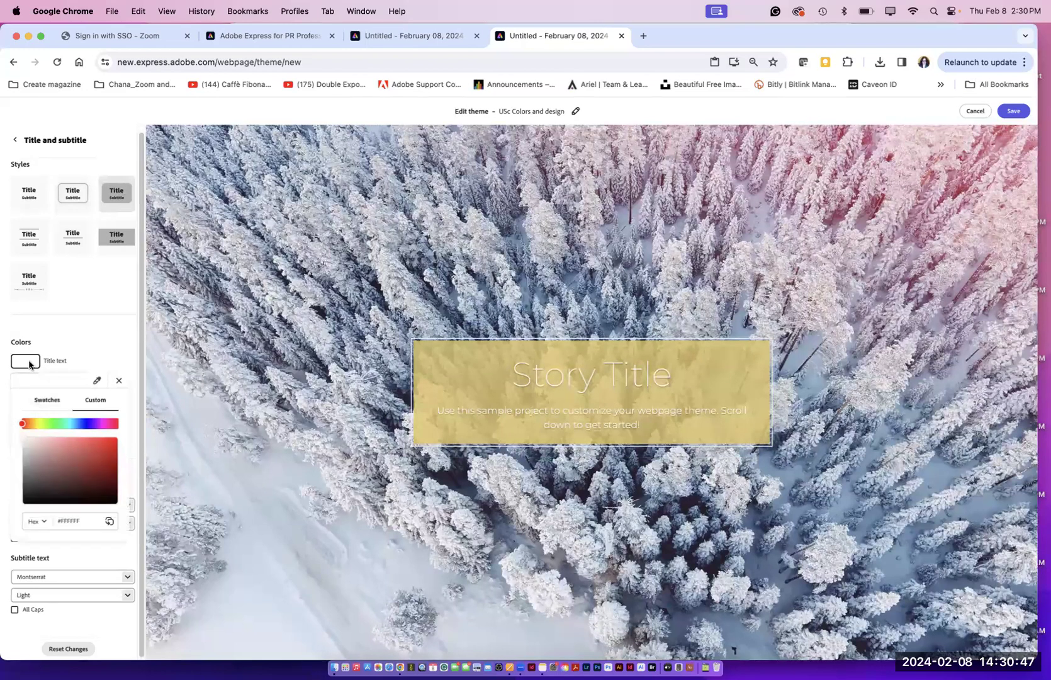
{"action": "left_click", "coordinate": [115, 502]}
{"action": "left_click_drag", "start_coordinate": [115, 501], "coordinate": [115, 500]}
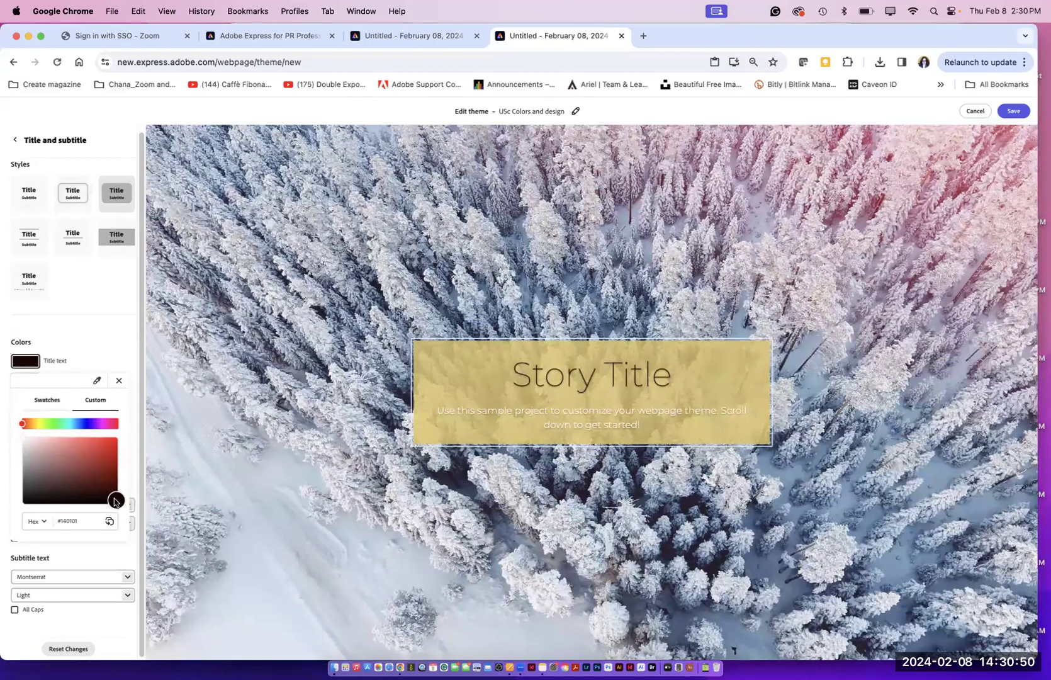
{"action": "left_click", "coordinate": [107, 345]}
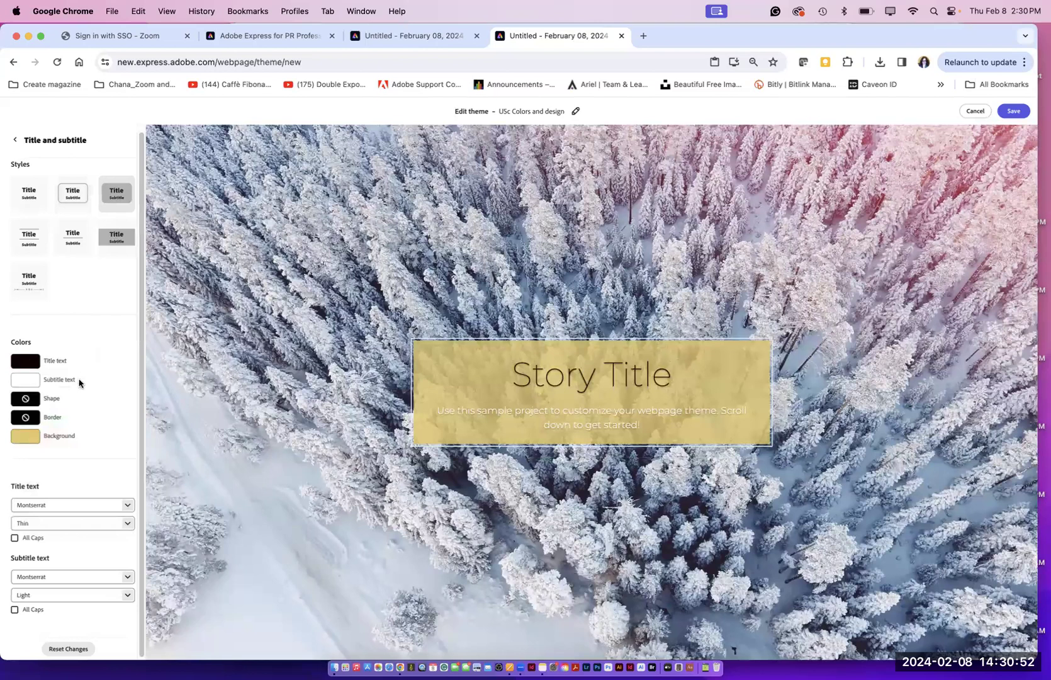
{"action": "left_click", "coordinate": [127, 504]}
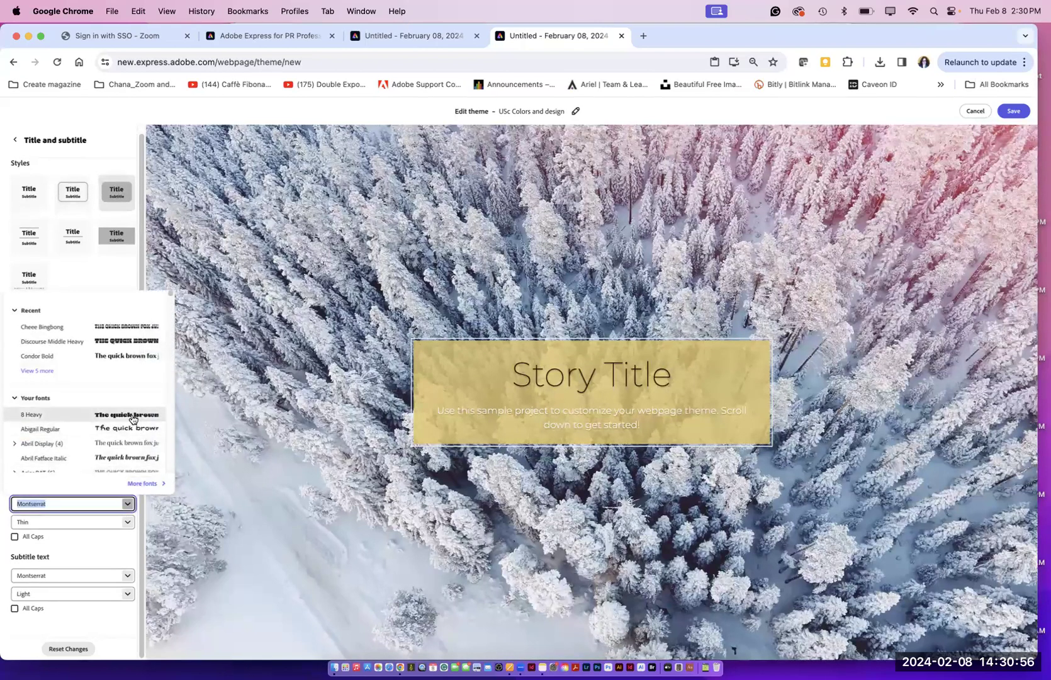
{"action": "left_click", "coordinate": [133, 416]}
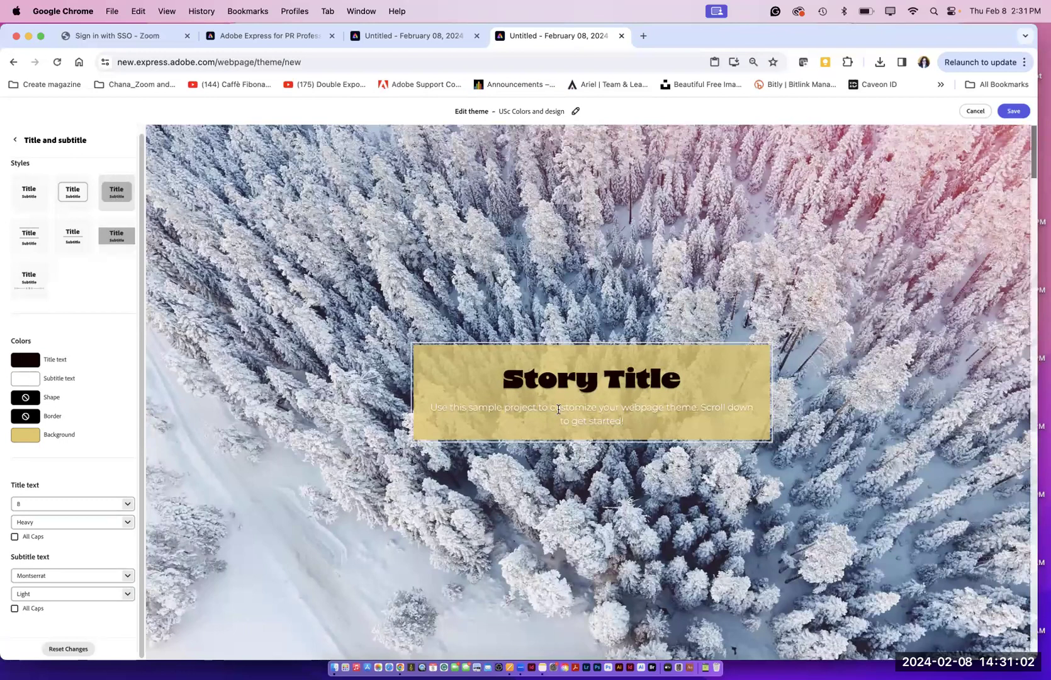
Step: Apply the Whimsy style to the theme's title and subtitle, and check the title and subtitle colour options
{"action": "left_click", "coordinate": [29, 289]}
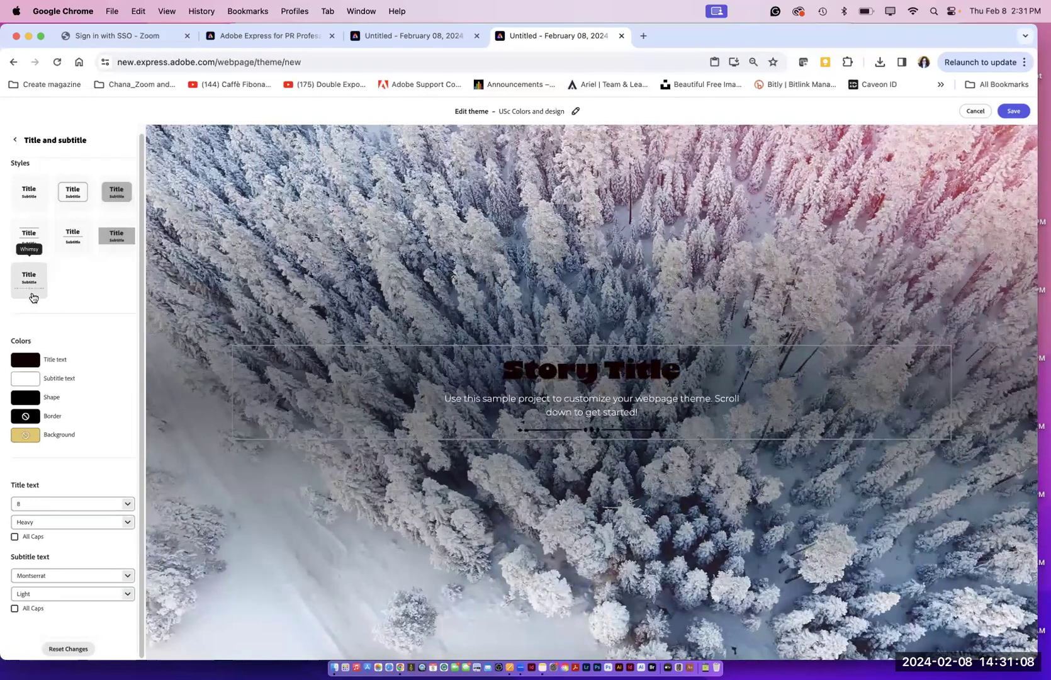
{"action": "left_click", "coordinate": [28, 365]}
{"action": "left_click", "coordinate": [28, 363]}
{"action": "left_click", "coordinate": [26, 378]}
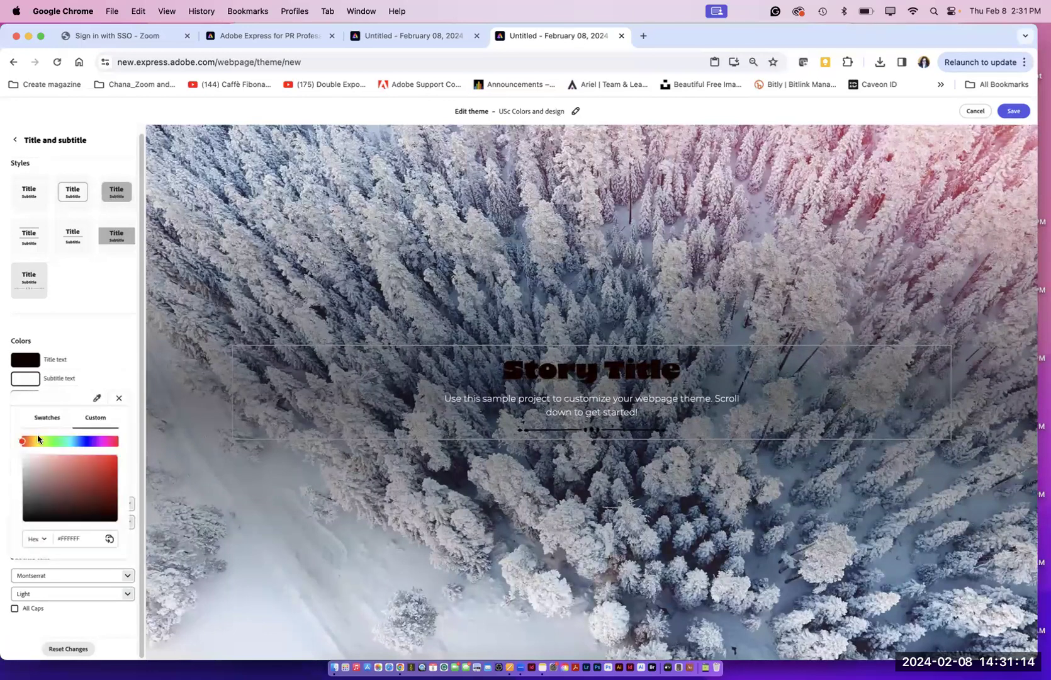
{"action": "left_click", "coordinate": [126, 575]}
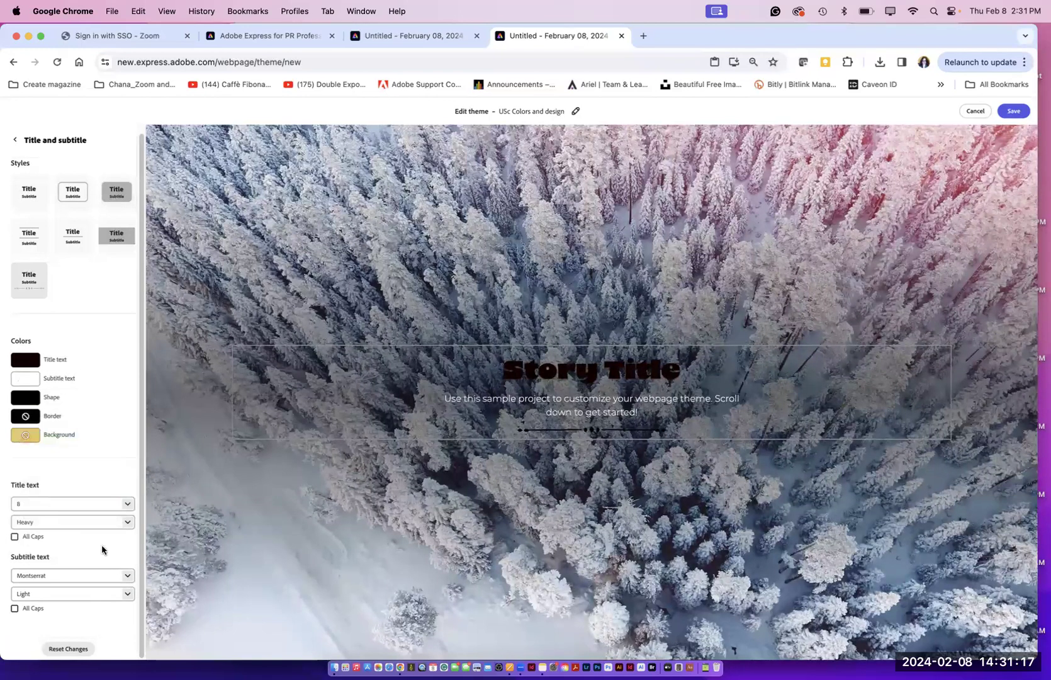
Step: Set the subtitle font to Abigail Regular and save the custom theme
{"action": "left_click", "coordinate": [127, 576]}
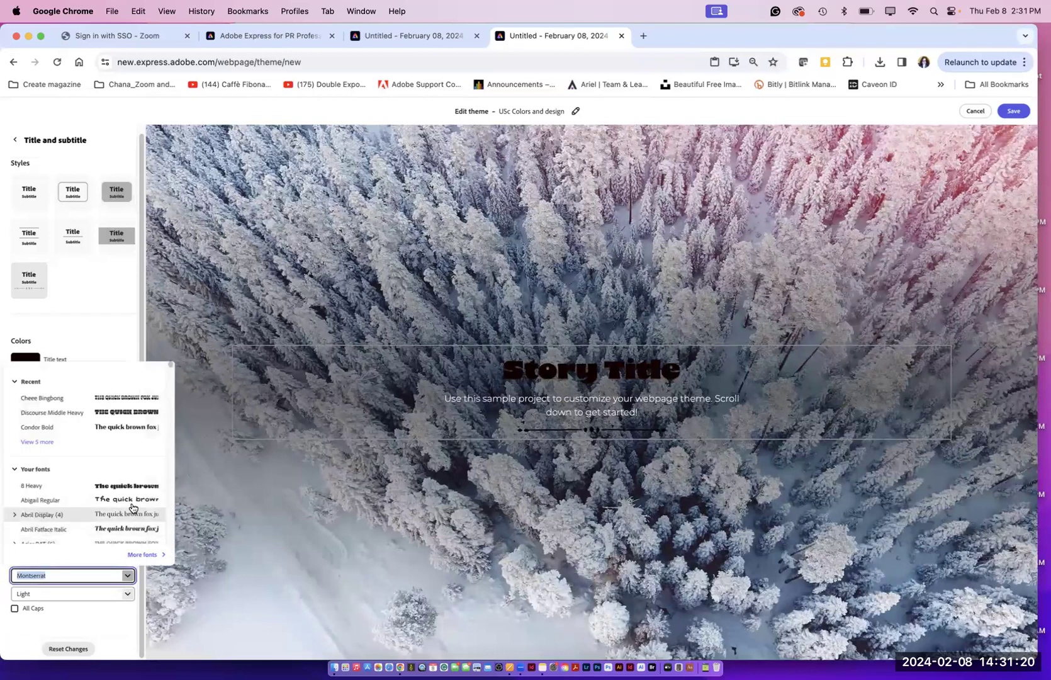
{"action": "left_click", "coordinate": [124, 500]}
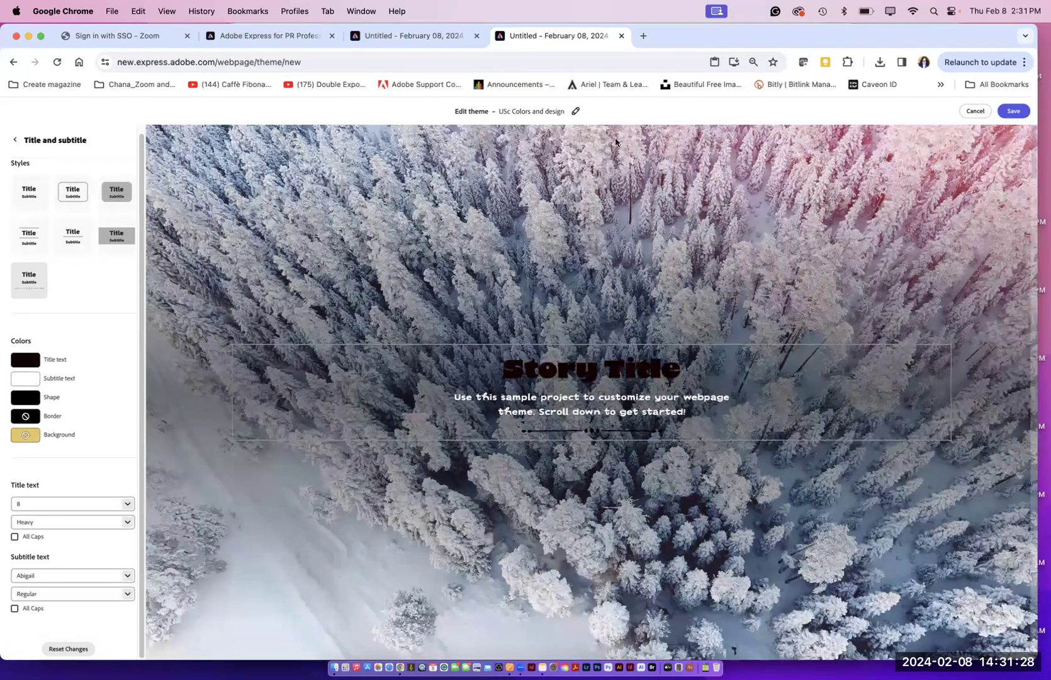
{"action": "left_click", "coordinate": [1014, 111]}
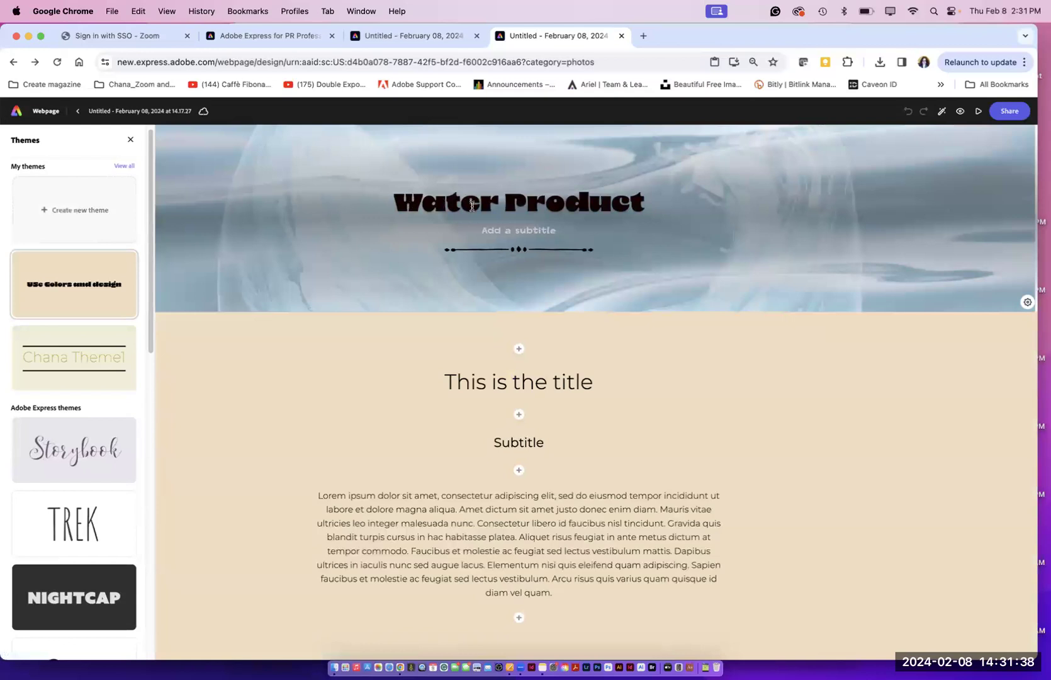
Step: Try the Trek theme on the Water Product page, and settle on the cream custom theme with lines around the title
{"action": "left_click", "coordinate": [521, 231]}
{"action": "left_click", "coordinate": [208, 251]}
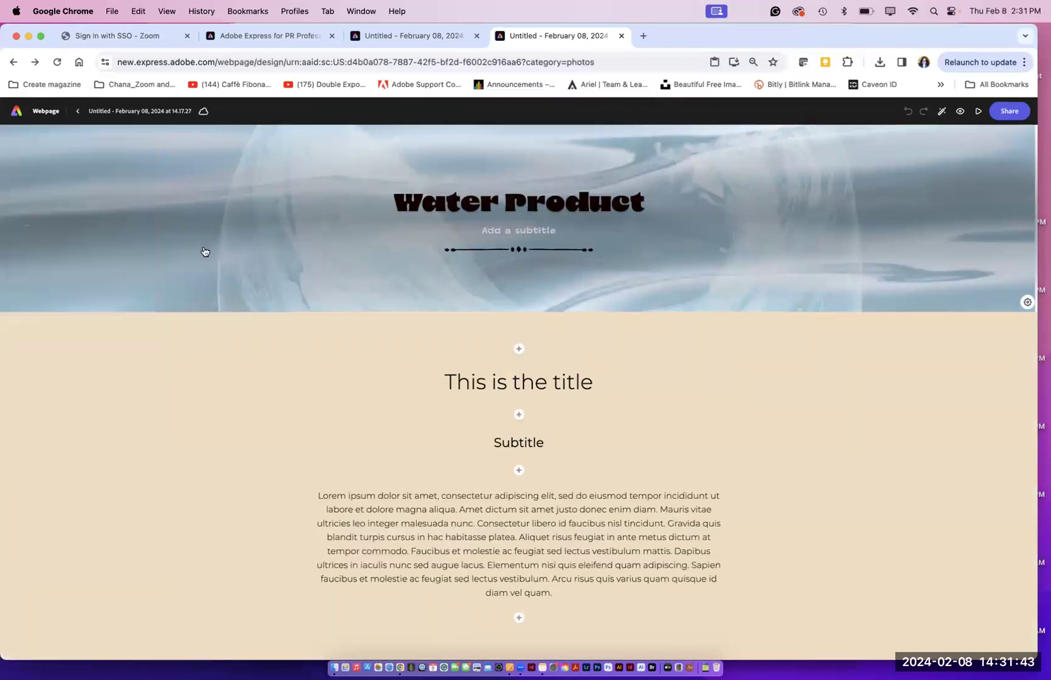
{"action": "left_click", "coordinate": [942, 111]}
{"action": "mouse_move", "coordinate": [55, 312]}
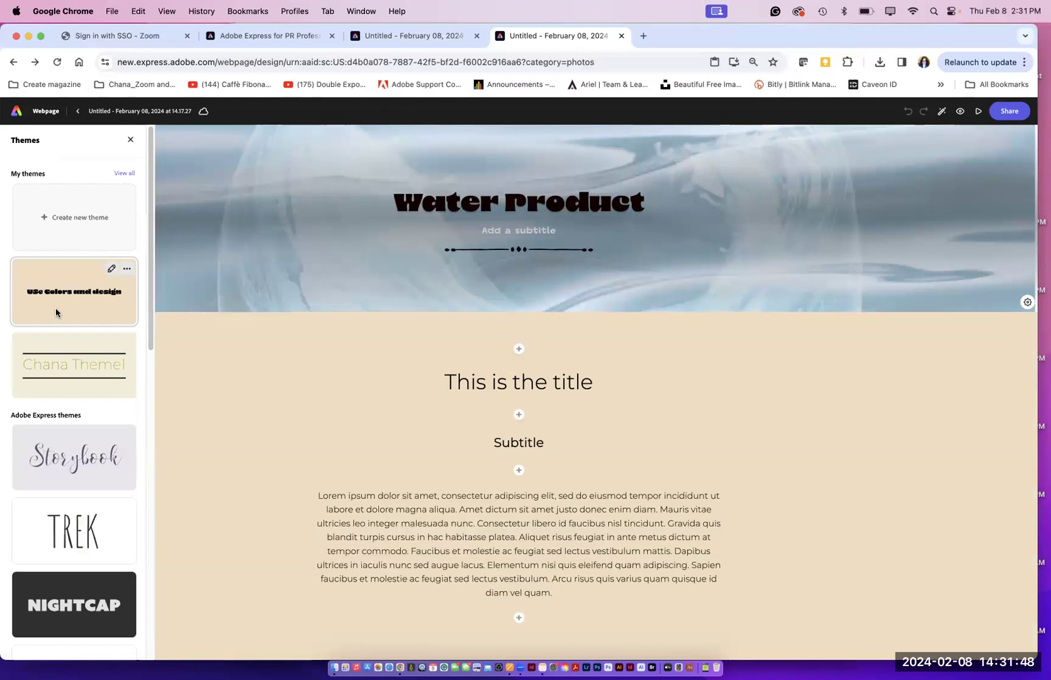
{"action": "left_click", "coordinate": [54, 365]}
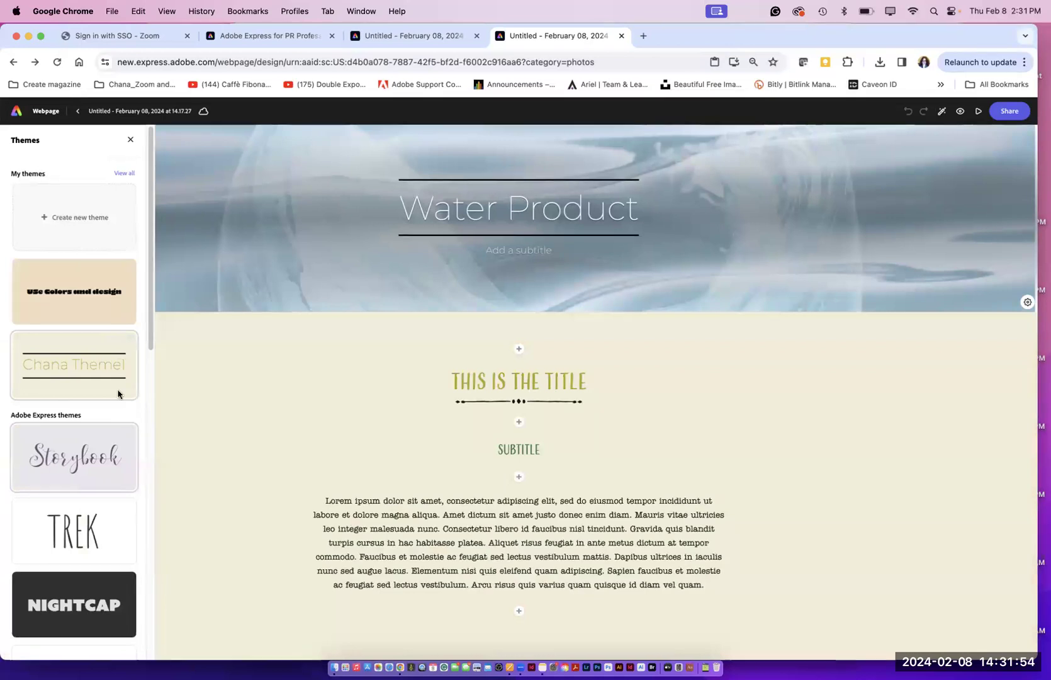
{"action": "left_click_drag", "start_coordinate": [148, 347], "coordinate": [159, 447]}
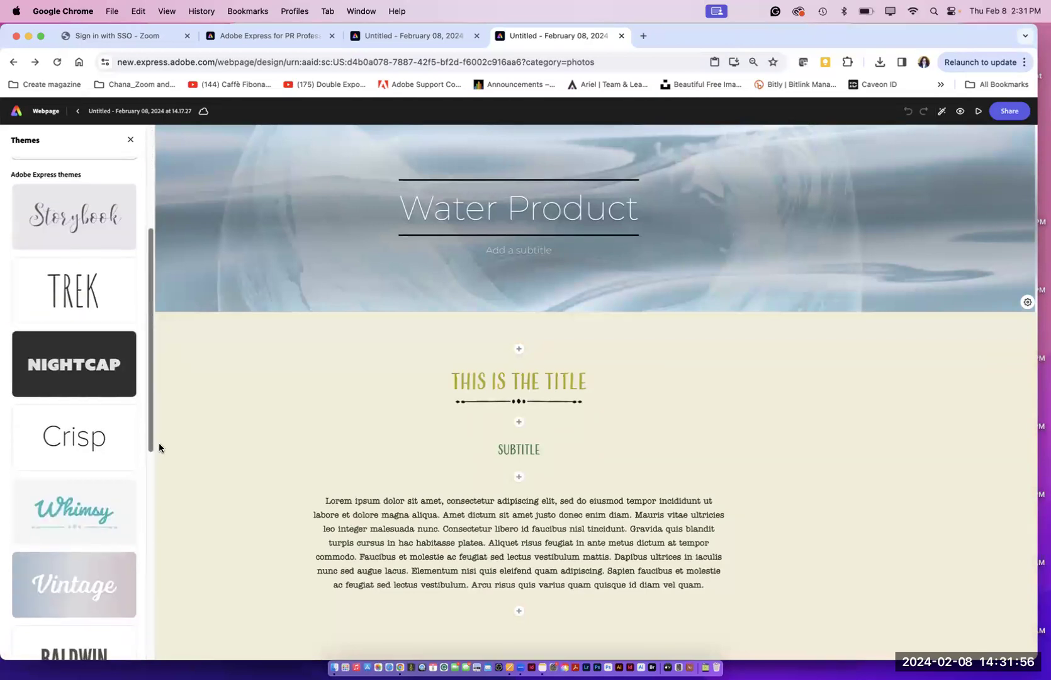
{"action": "left_click", "coordinate": [86, 300]}
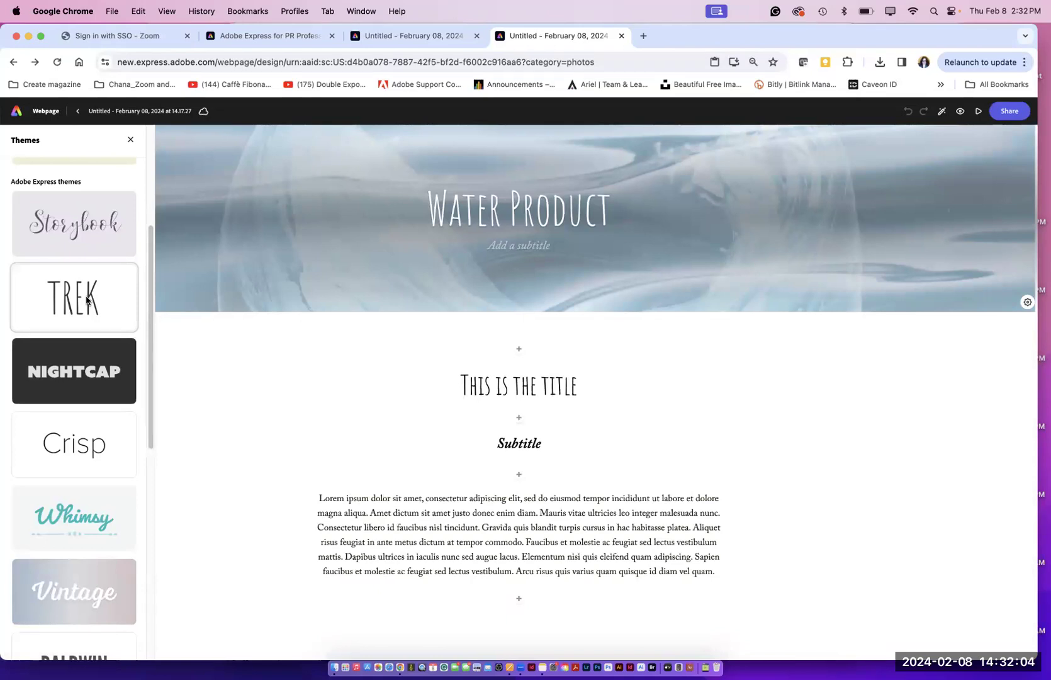
{"action": "scroll", "coordinate": [133, 201], "scroll_direction": "up", "scroll_amount": 5}
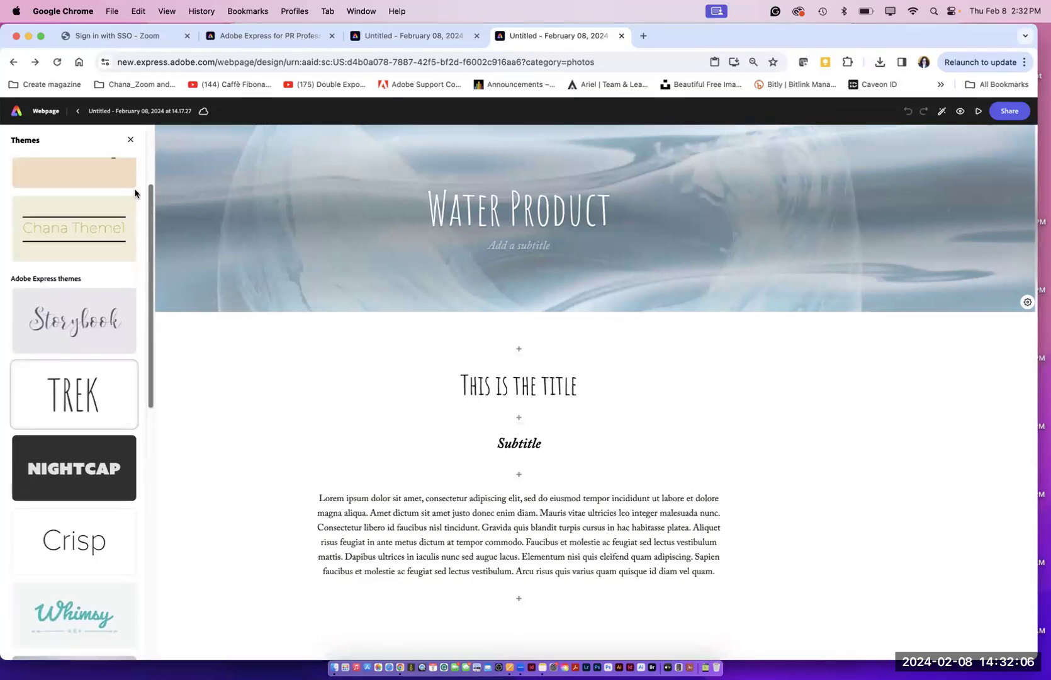
{"action": "left_click", "coordinate": [63, 366]}
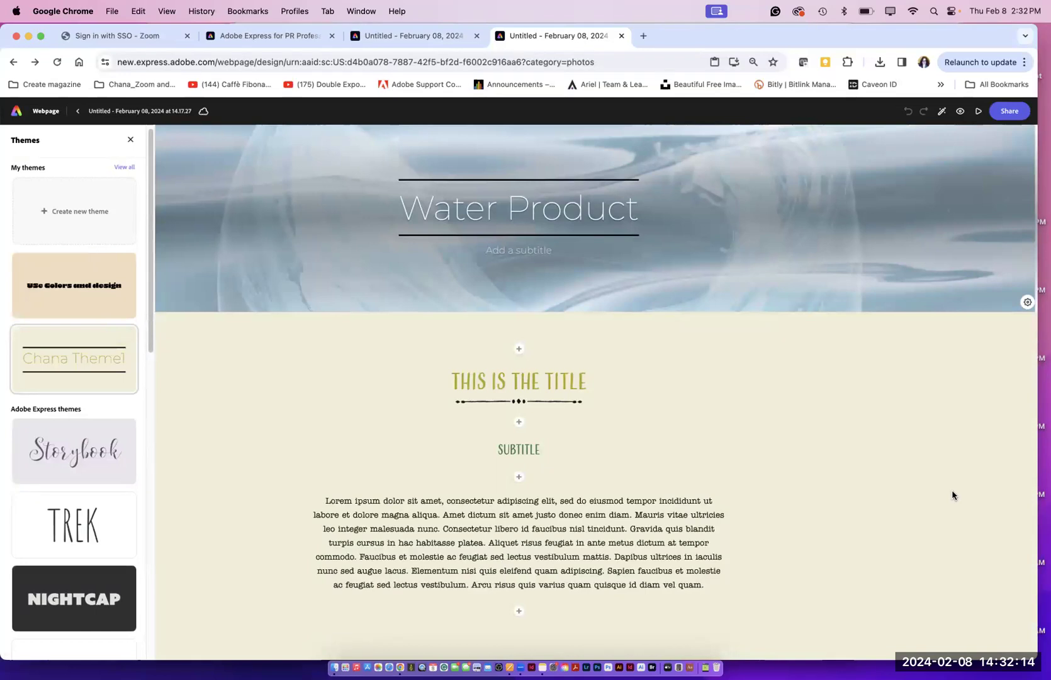
{"action": "key", "text": "Escape"}
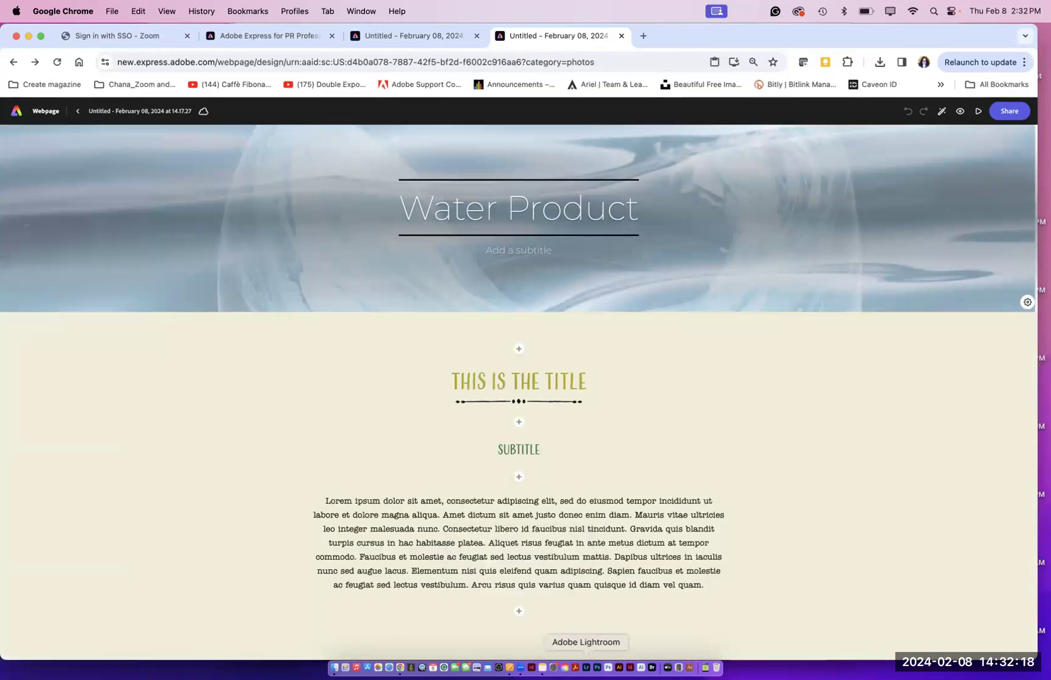
Step: Add a split layout below the lorem ipsum paragraph and open the photo options for its image half
{"action": "left_click", "coordinate": [520, 612]}
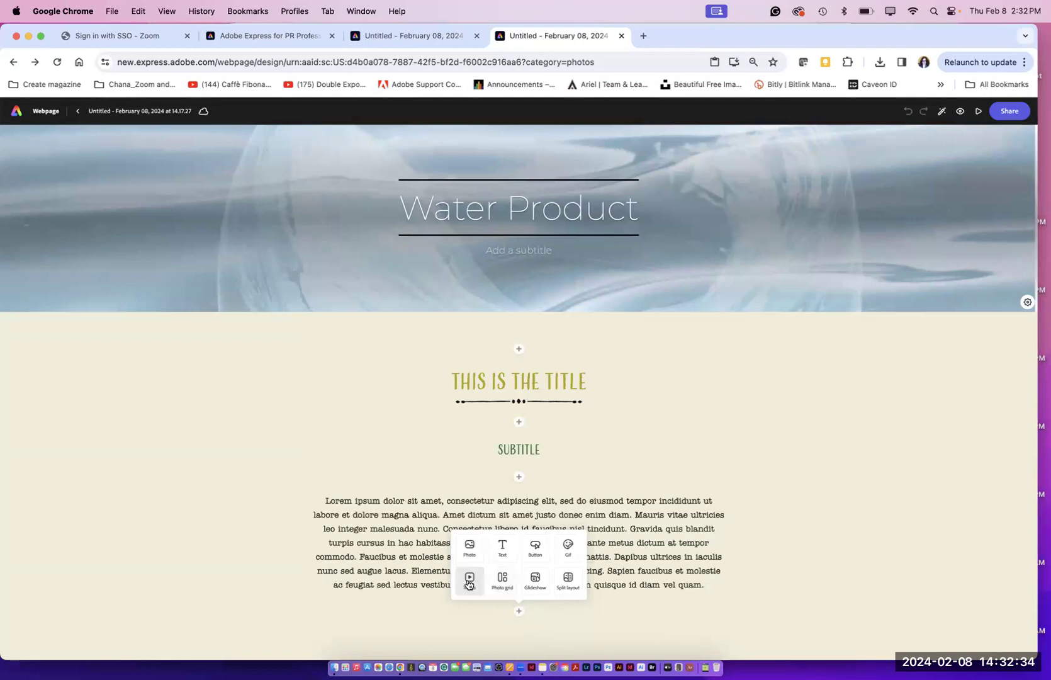
{"action": "left_click", "coordinate": [568, 584]}
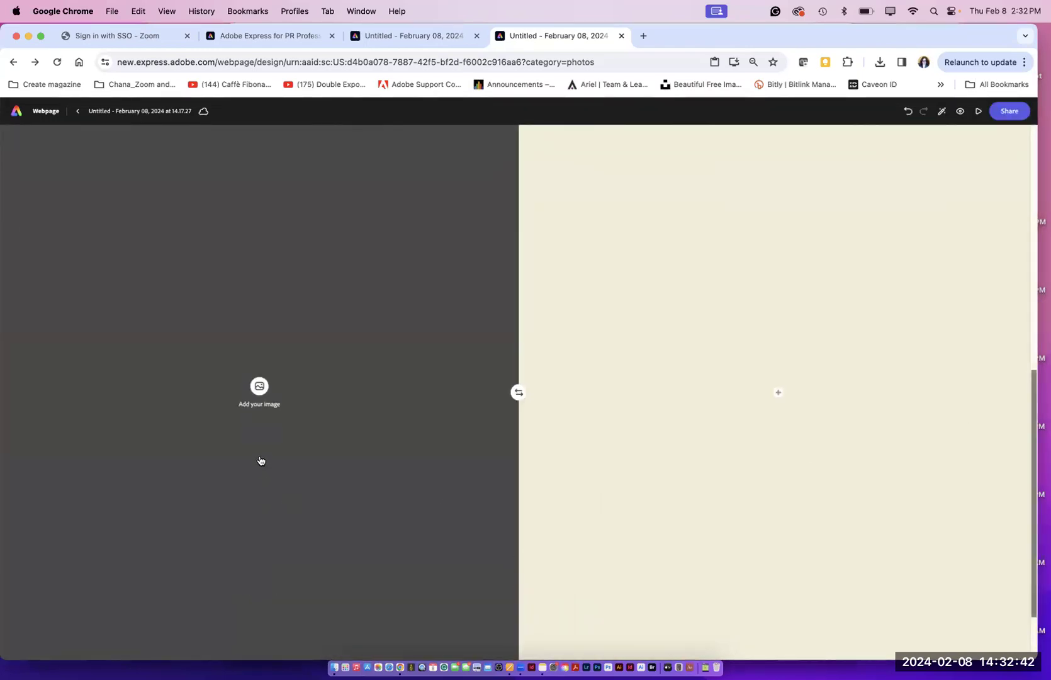
{"action": "left_click", "coordinate": [260, 386]}
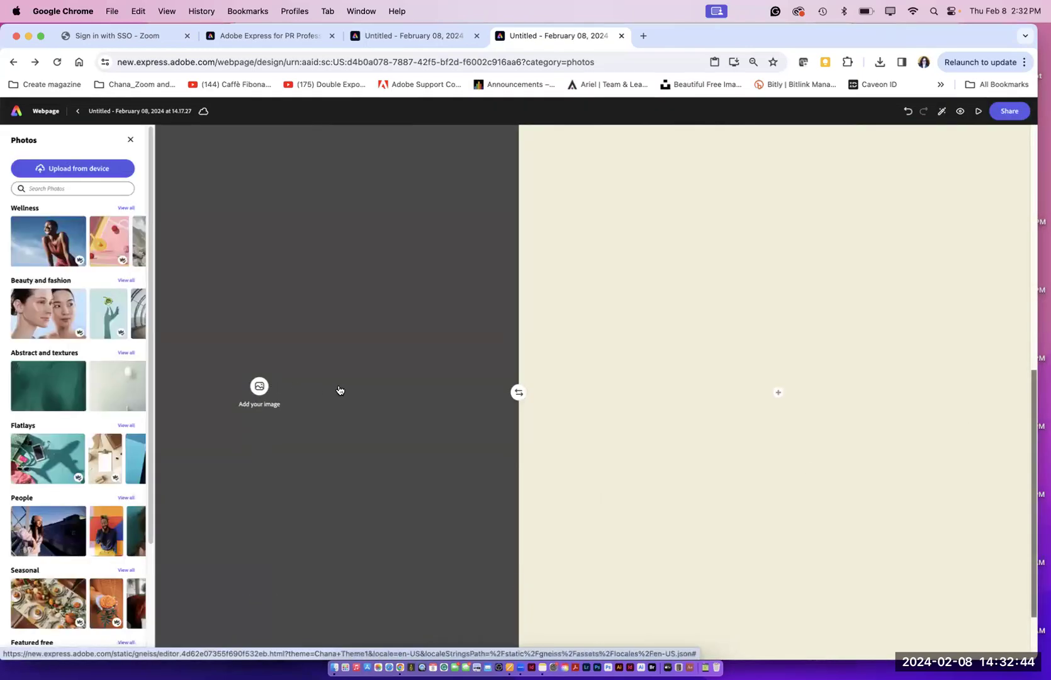
Step: Try to upload Bottlespsd.psd from the Images folder as the split layout's image
{"action": "left_click", "coordinate": [76, 170]}
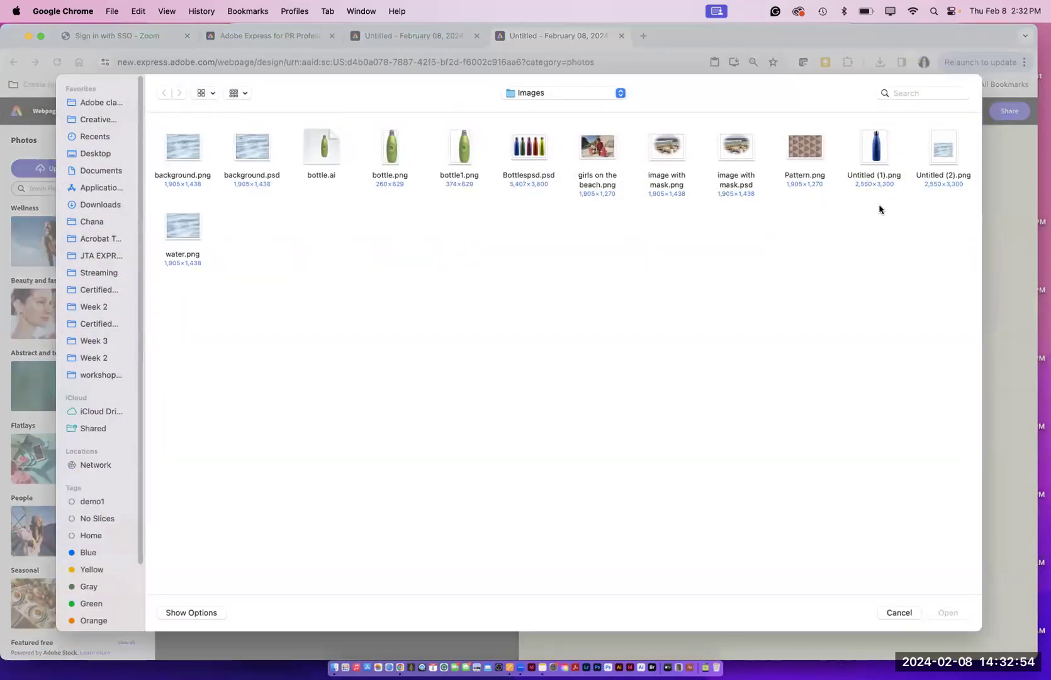
{"action": "left_click", "coordinate": [533, 153]}
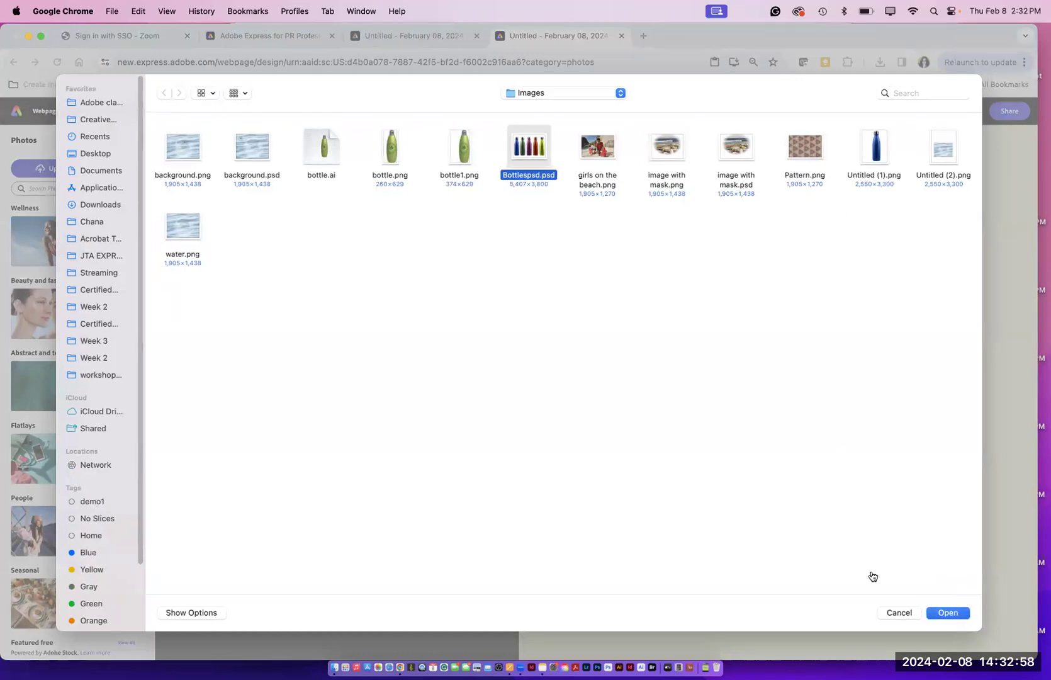
{"action": "key", "text": "Return"}
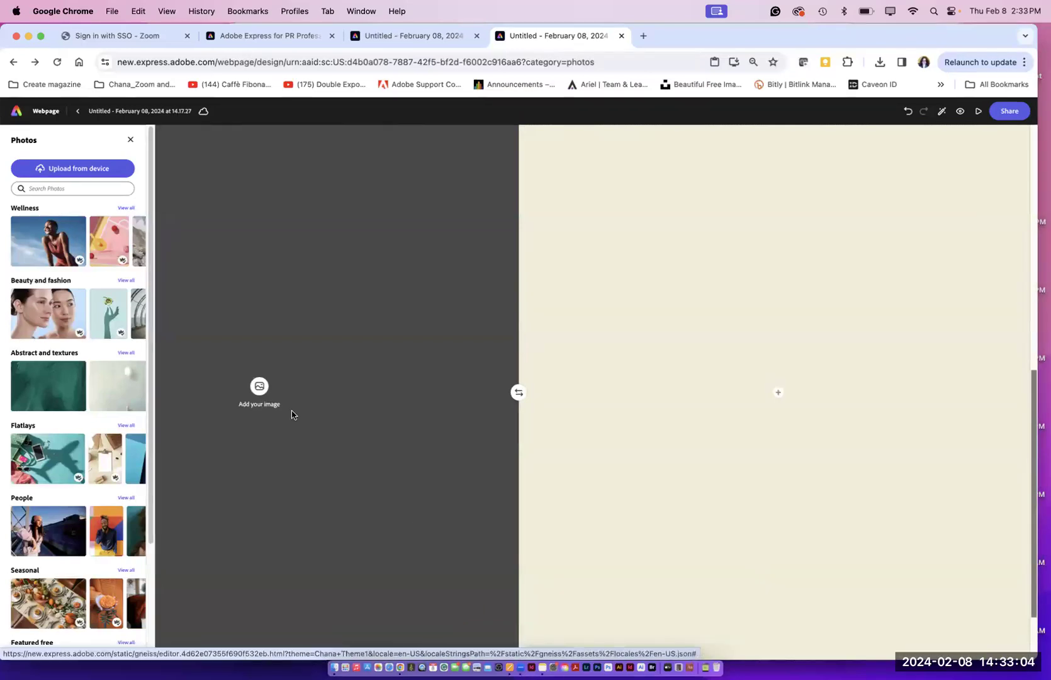
Step: Upload background.png from the Images folder as the image half of the split layout
{"action": "left_click", "coordinate": [111, 171]}
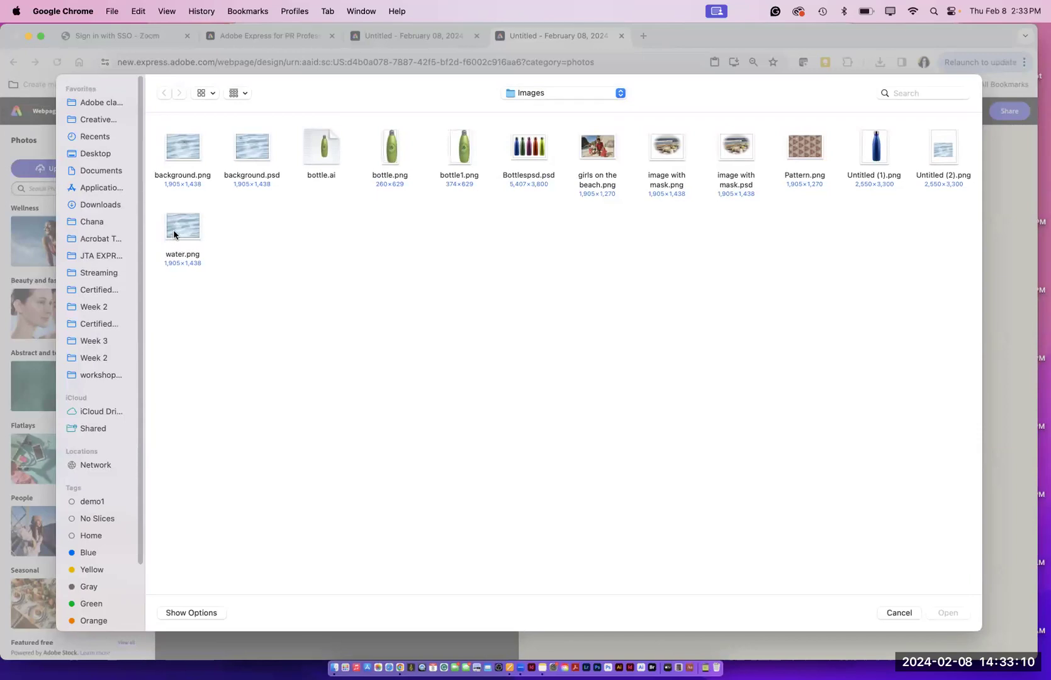
{"action": "left_click", "coordinate": [185, 147]}
{"action": "left_click", "coordinate": [951, 613]}
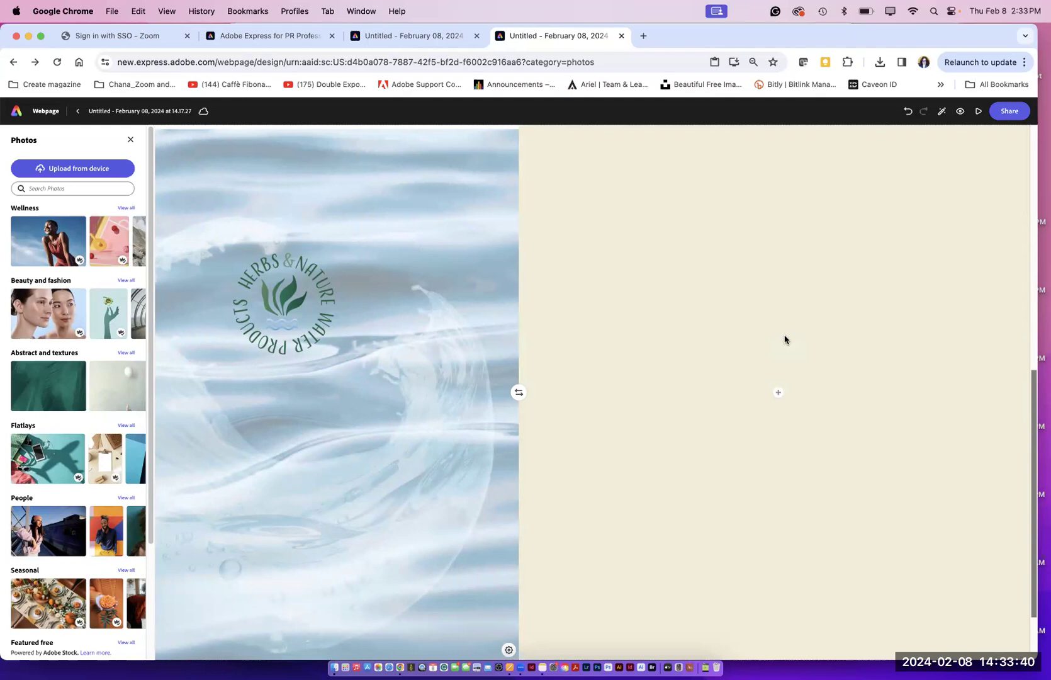
Step: Add a text block to the empty half of the split layout and paste the lorem ipsum paragraph into it
{"action": "left_click", "coordinate": [777, 395]}
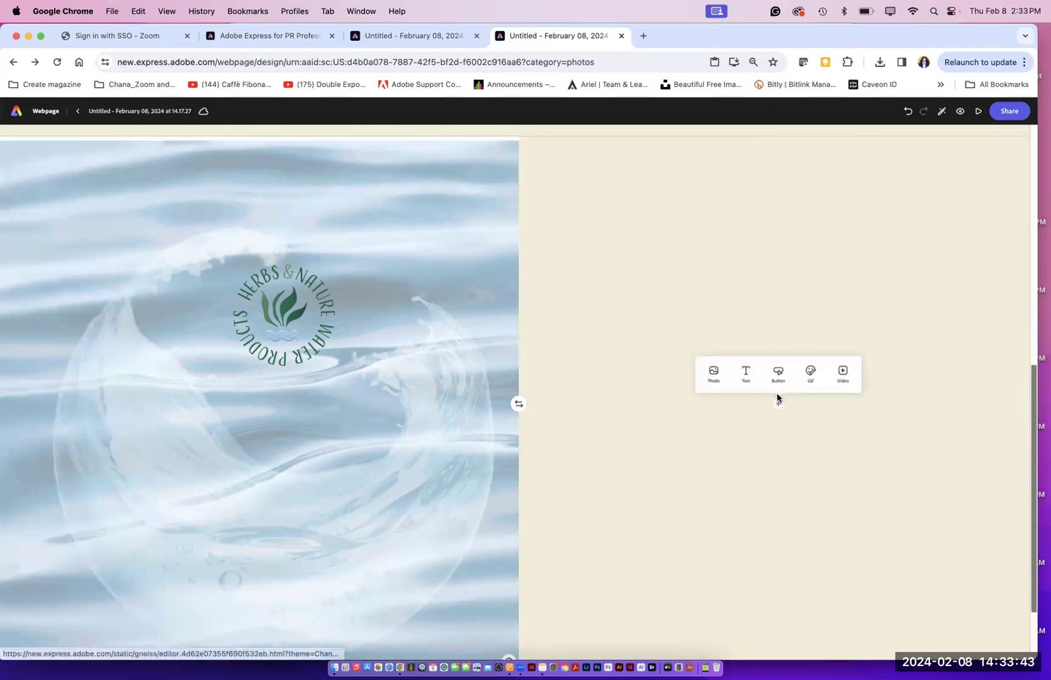
{"action": "left_click", "coordinate": [746, 377]}
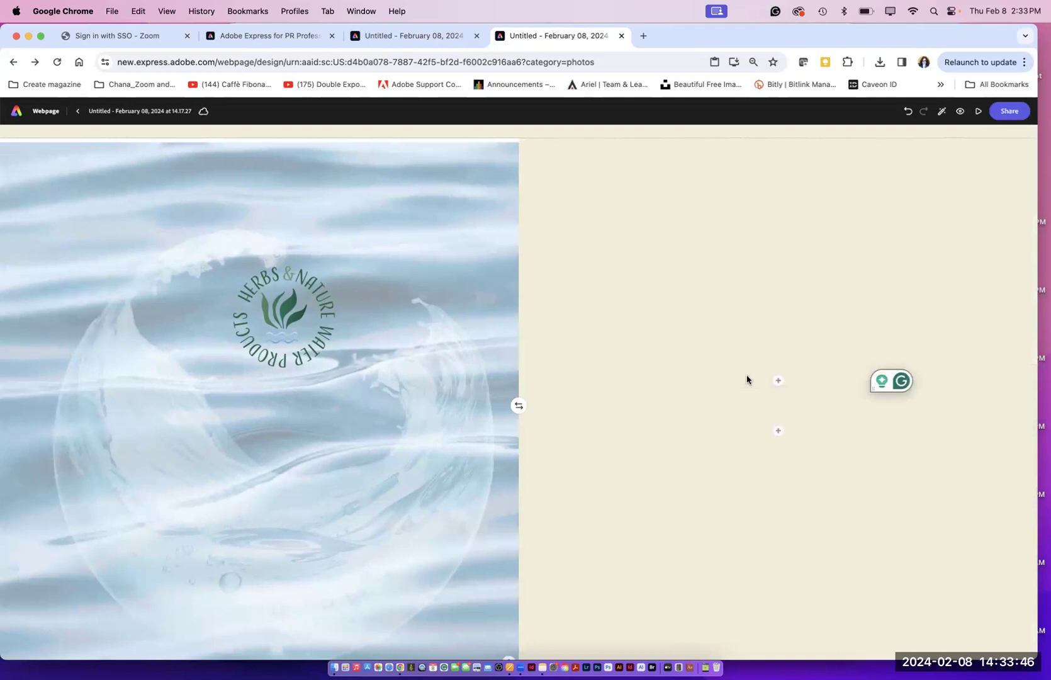
{"action": "key", "text": "super+v"}
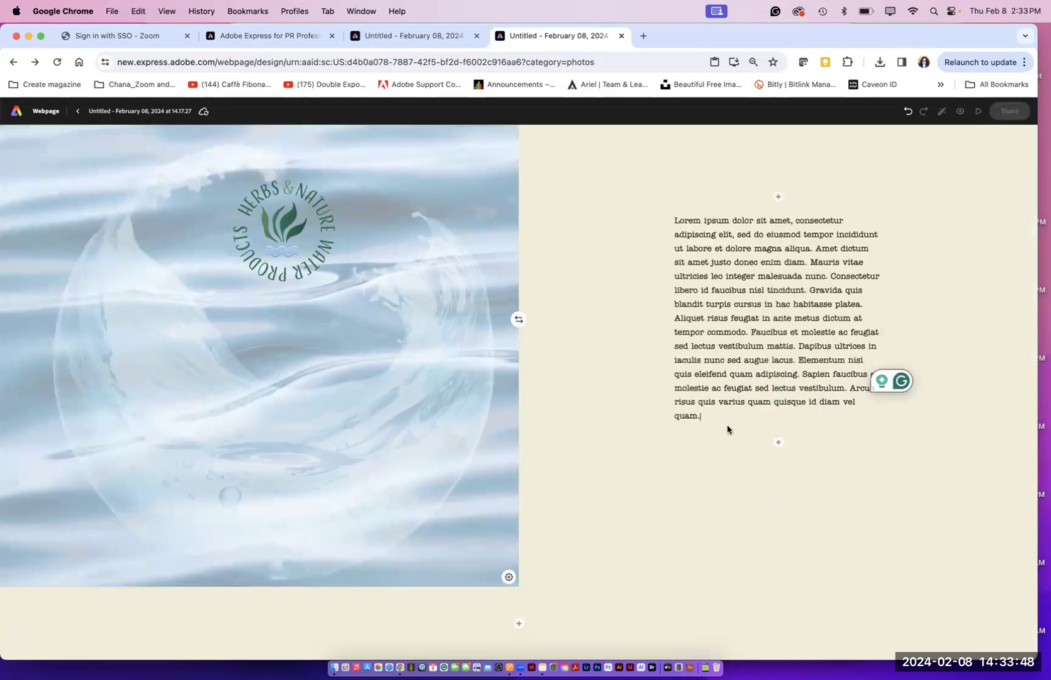
Step: Center-align the split layout's lorem ipsum paragraph, and try the quote style on it before switching it back off
{"action": "left_click_drag", "start_coordinate": [706, 415], "coordinate": [666, 221]}
{"action": "left_click_drag", "start_coordinate": [704, 476], "coordinate": [670, 279]}
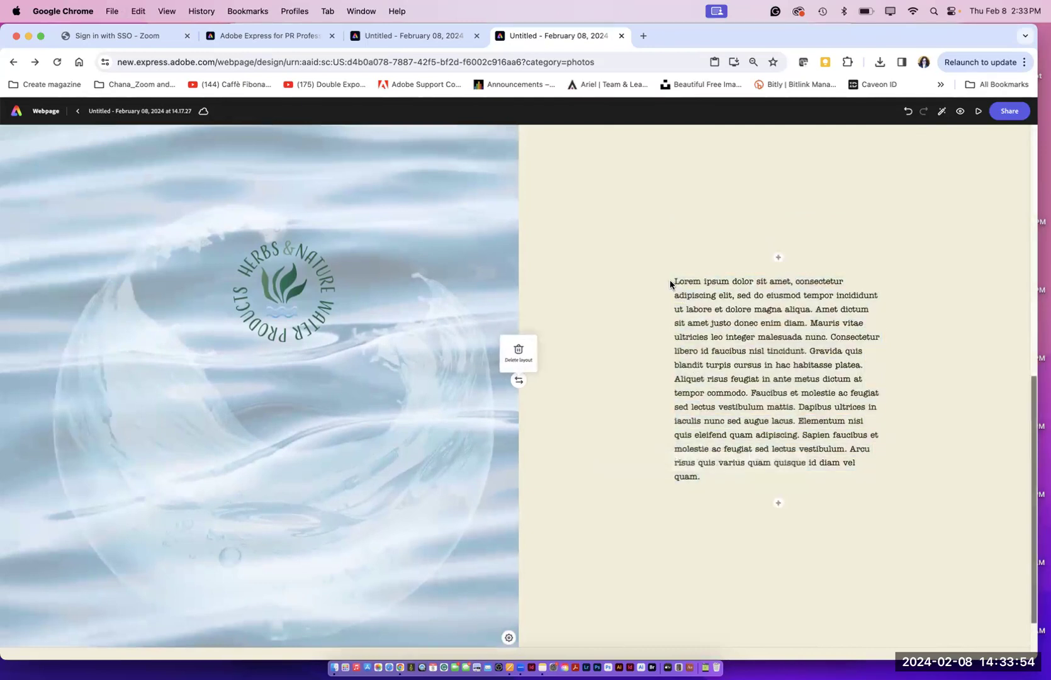
{"action": "left_click", "coordinate": [681, 281]}
{"action": "left_click_drag", "start_coordinate": [722, 486], "coordinate": [677, 282]}
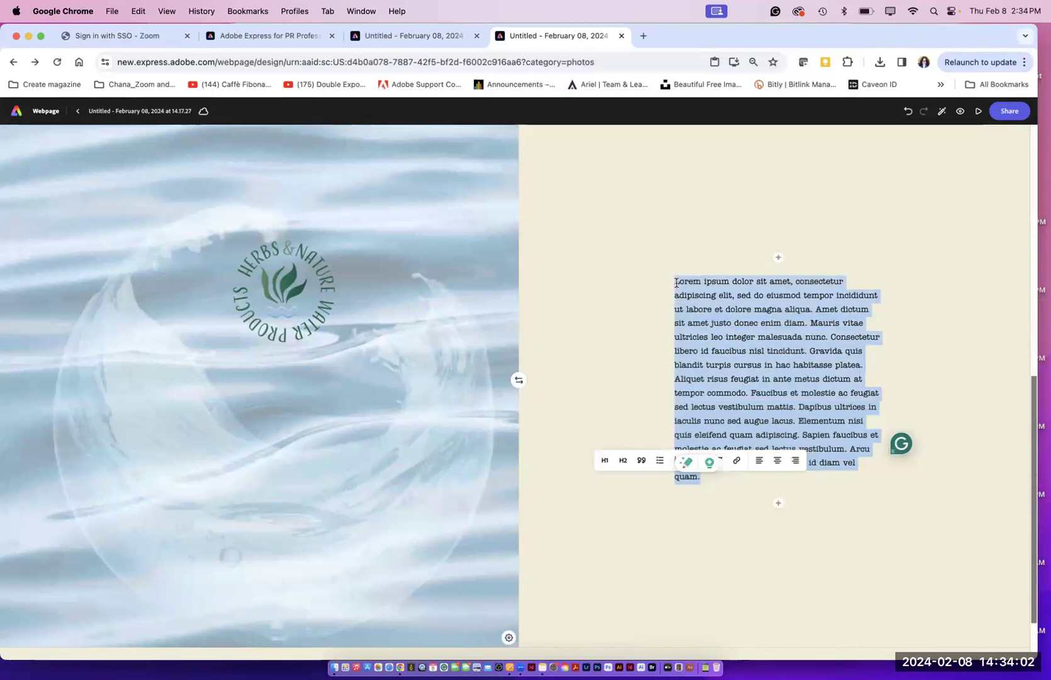
{"action": "left_click", "coordinate": [776, 462]}
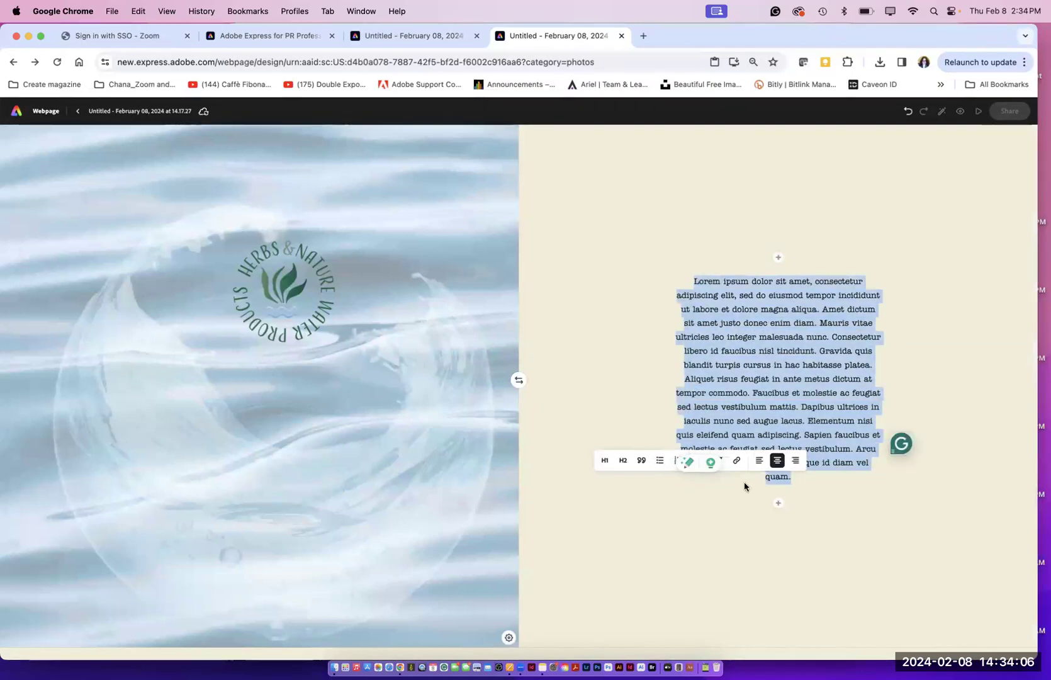
{"action": "left_click", "coordinate": [641, 461]}
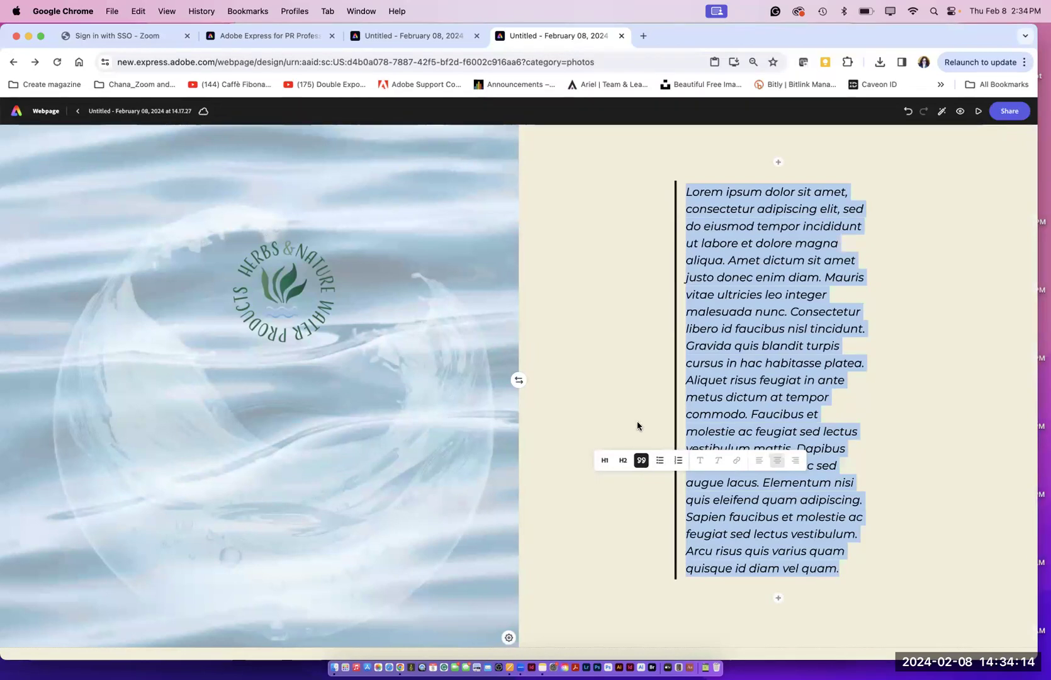
{"action": "left_click", "coordinate": [642, 461]}
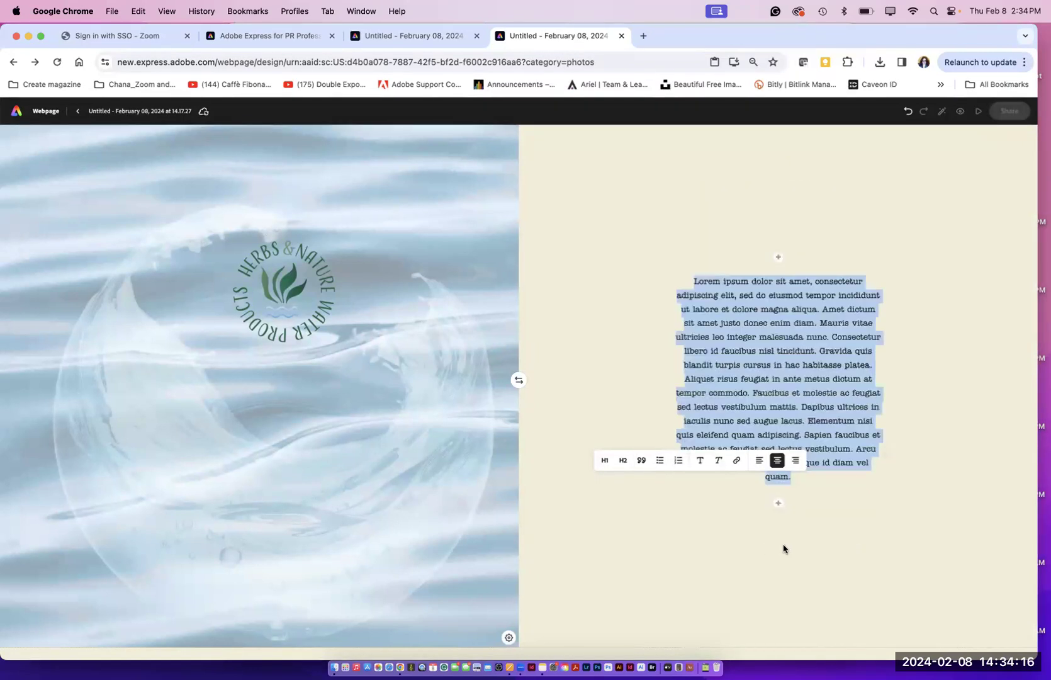
{"action": "left_click", "coordinate": [779, 504]}
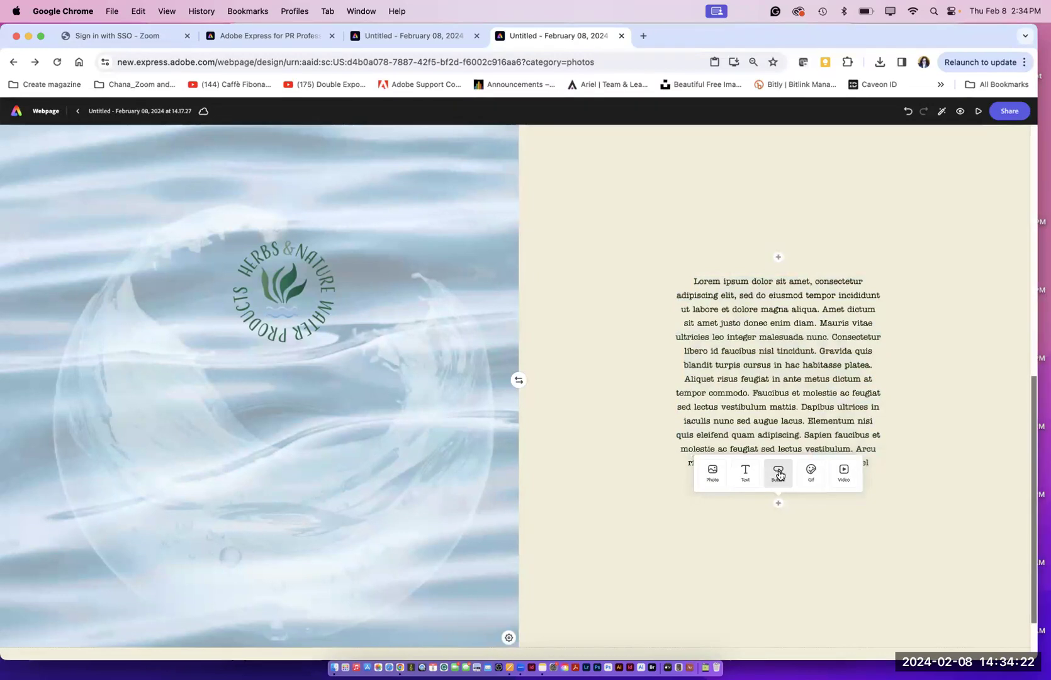
{"action": "left_click", "coordinate": [779, 473]}
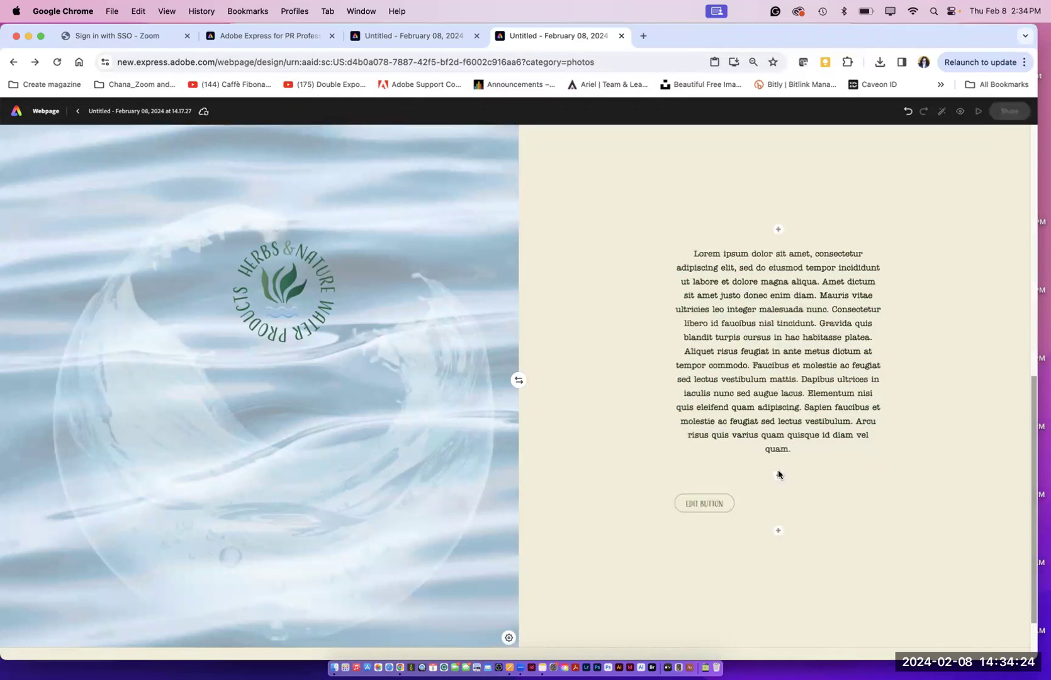
{"action": "left_click", "coordinate": [678, 392]}
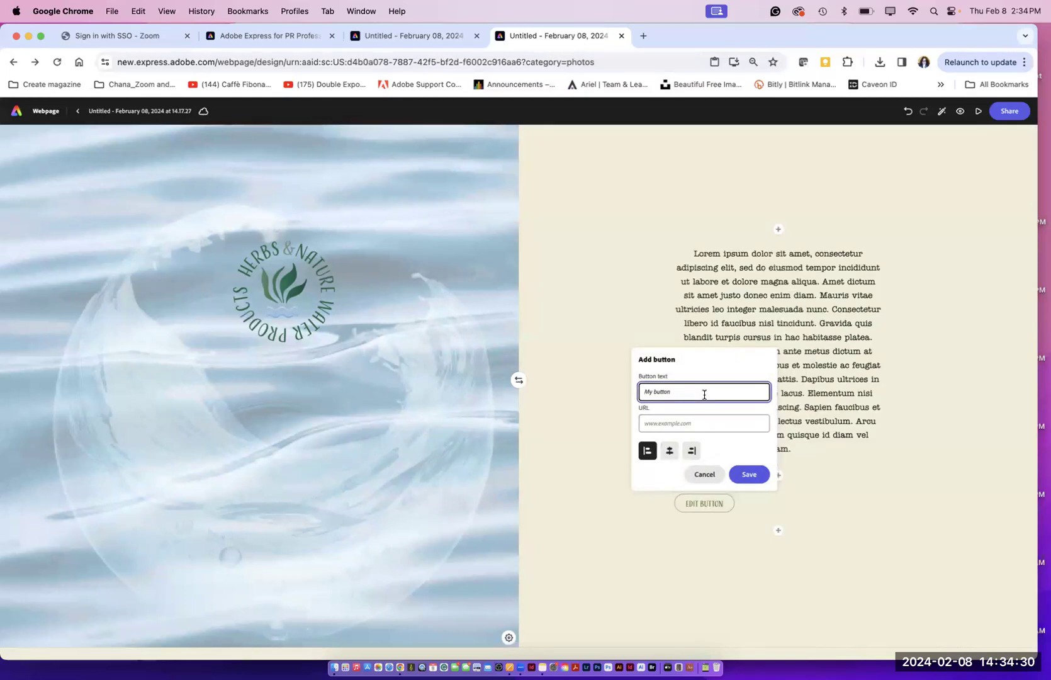
{"action": "type", "text": "www.Herbs&nature.net"}
{"action": "left_click_drag", "start_coordinate": [705, 394], "coordinate": [636, 396]}
{"action": "key", "text": "super+c"}
{"action": "key", "text": "BackSpace"}
{"action": "left_click", "coordinate": [657, 429]}
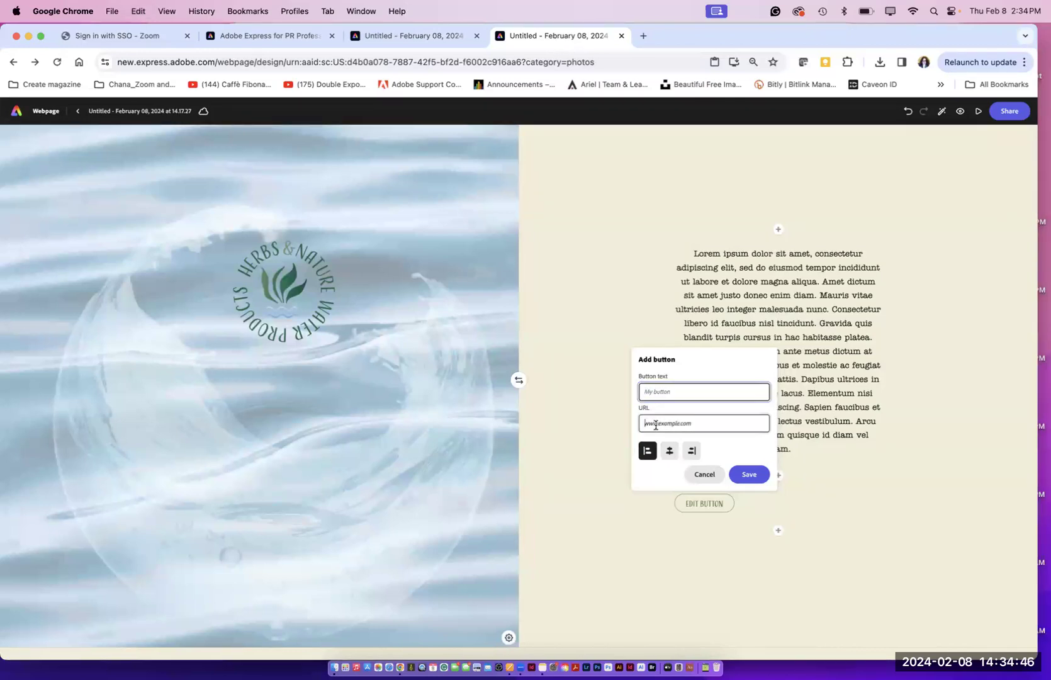
{"action": "key", "text": "super+v"}
Step: Label the button "Herbs & Nature Wedsite", center-align it and save it
{"action": "left_click", "coordinate": [673, 395]}
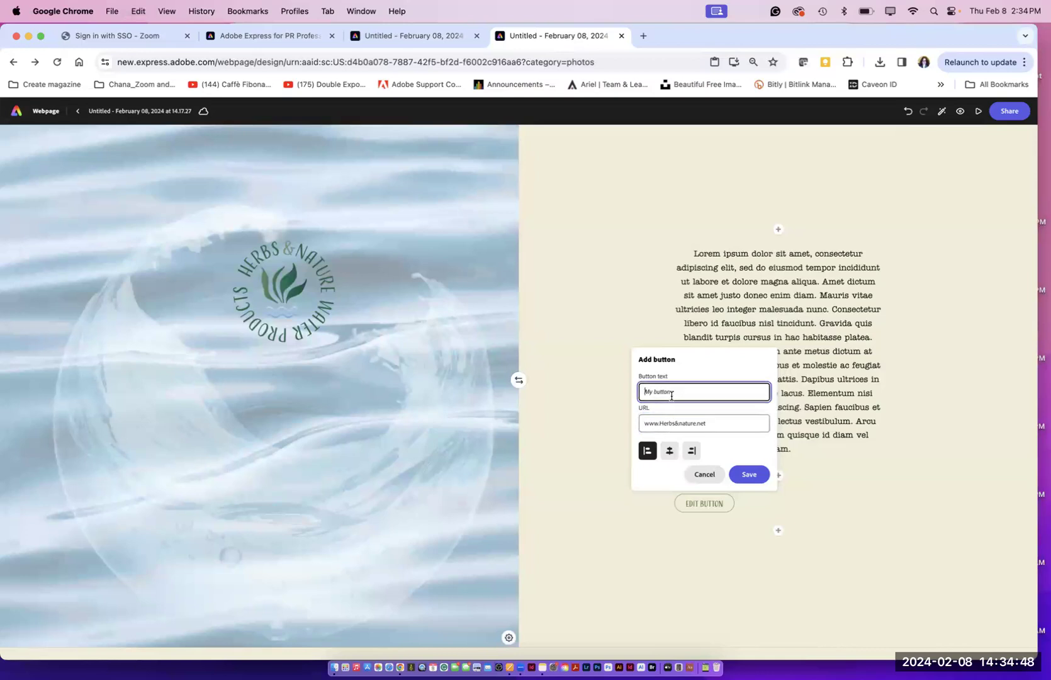
{"action": "type", "text": "Herbs & Nature Wedsite"}
{"action": "left_click", "coordinate": [671, 454]}
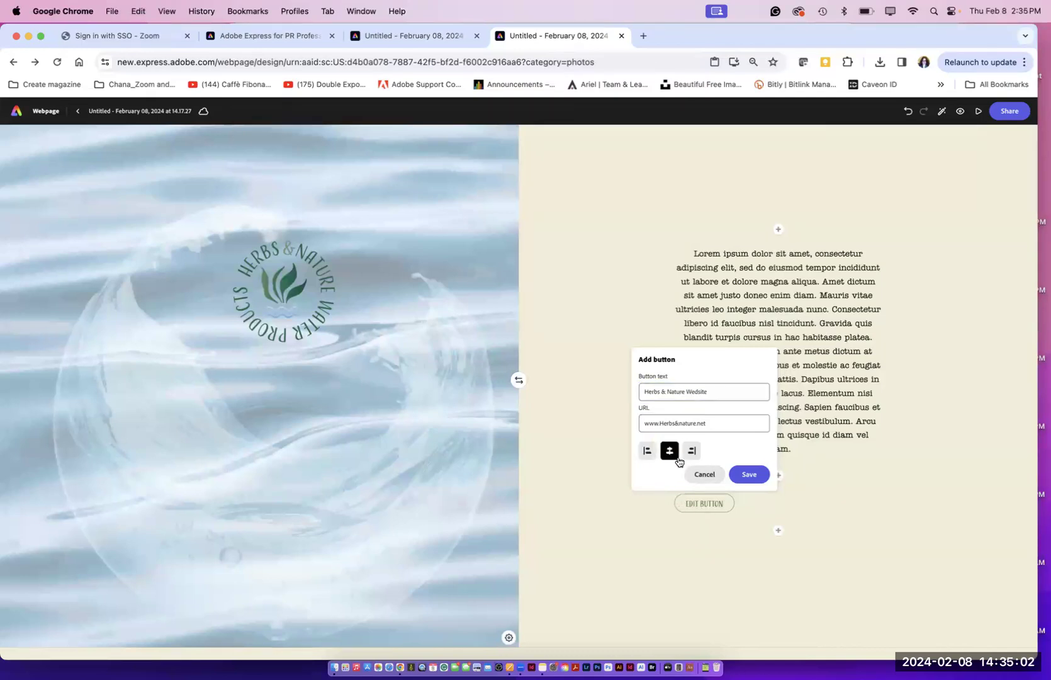
{"action": "left_click", "coordinate": [748, 481]}
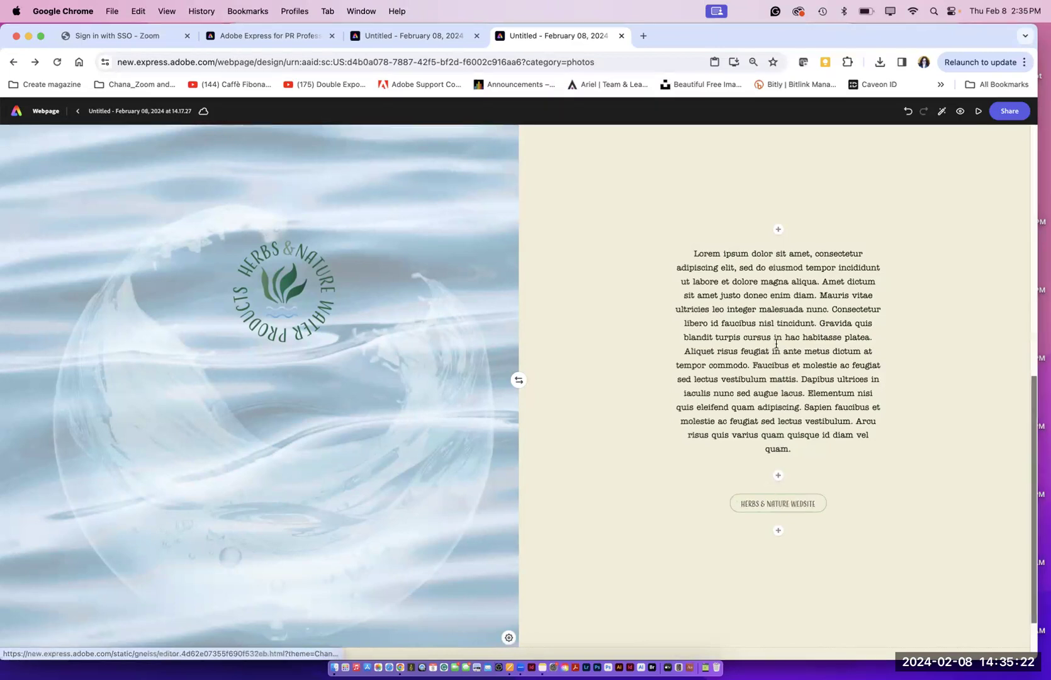
Step: Add a photo above the split layout's paragraph, uploading bottle1.png from the Images folder
{"action": "left_click", "coordinate": [779, 229]}
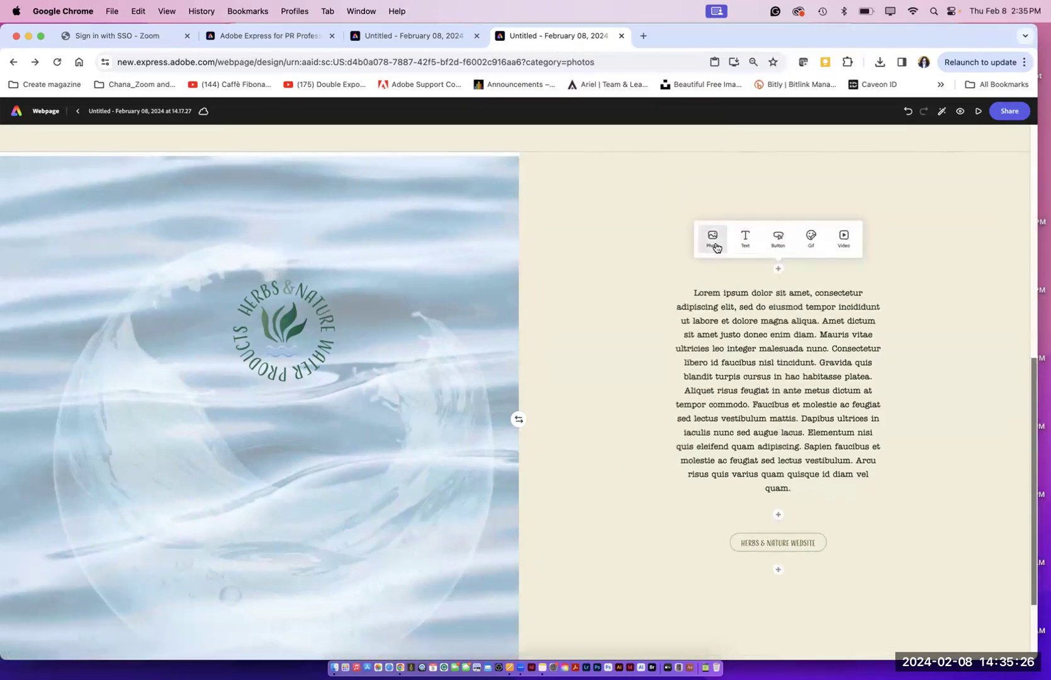
{"action": "left_click", "coordinate": [714, 243]}
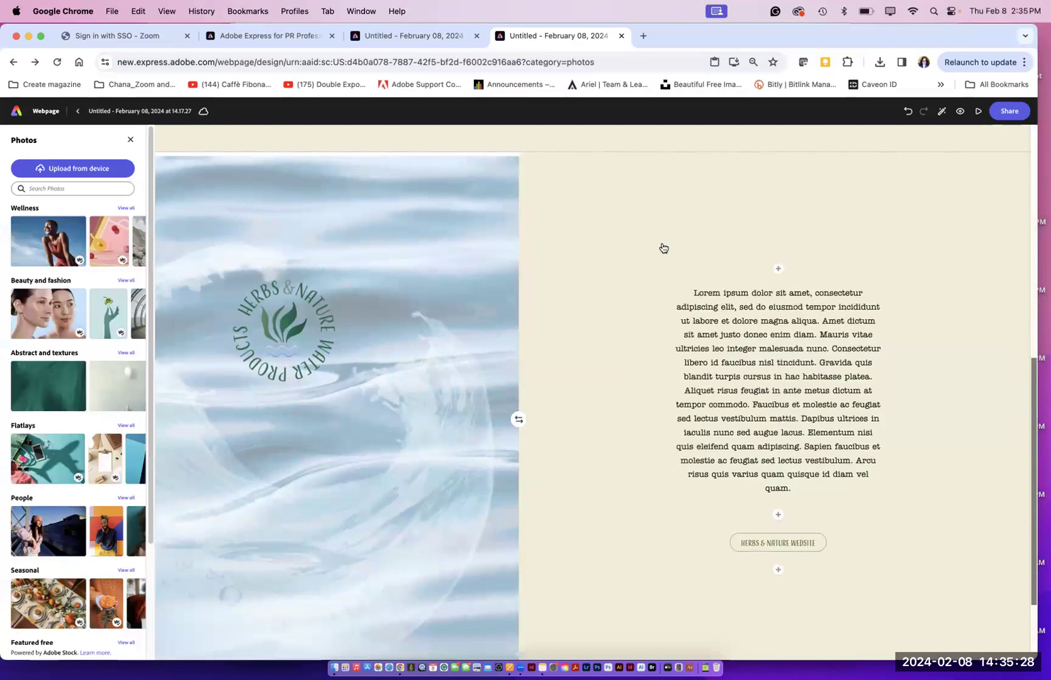
{"action": "left_click", "coordinate": [58, 170]}
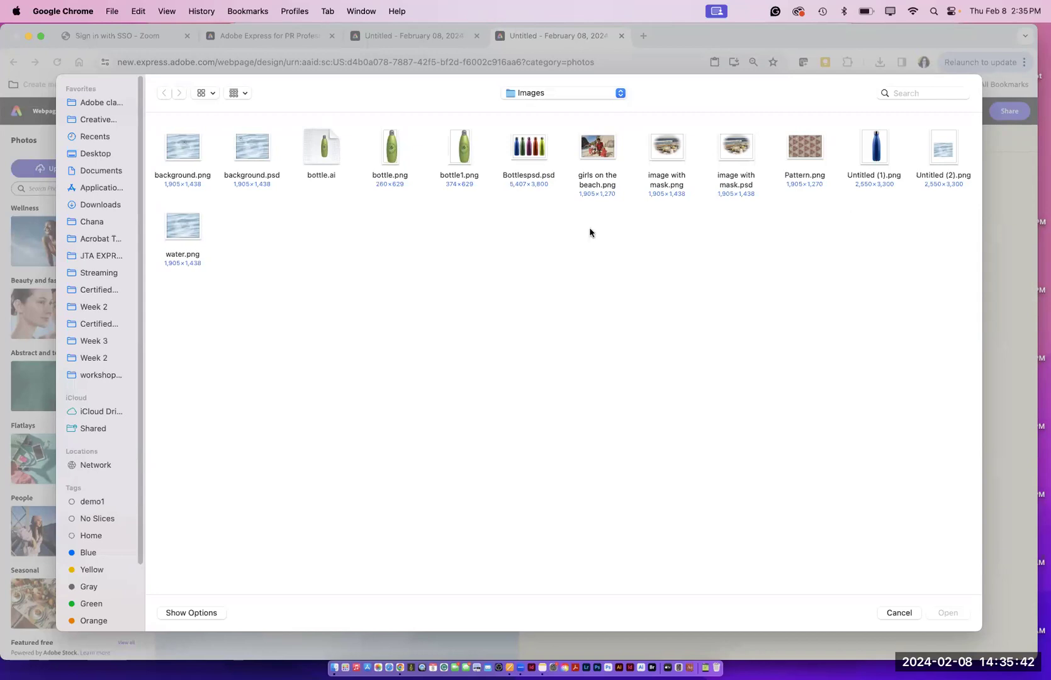
{"action": "left_click", "coordinate": [460, 156]}
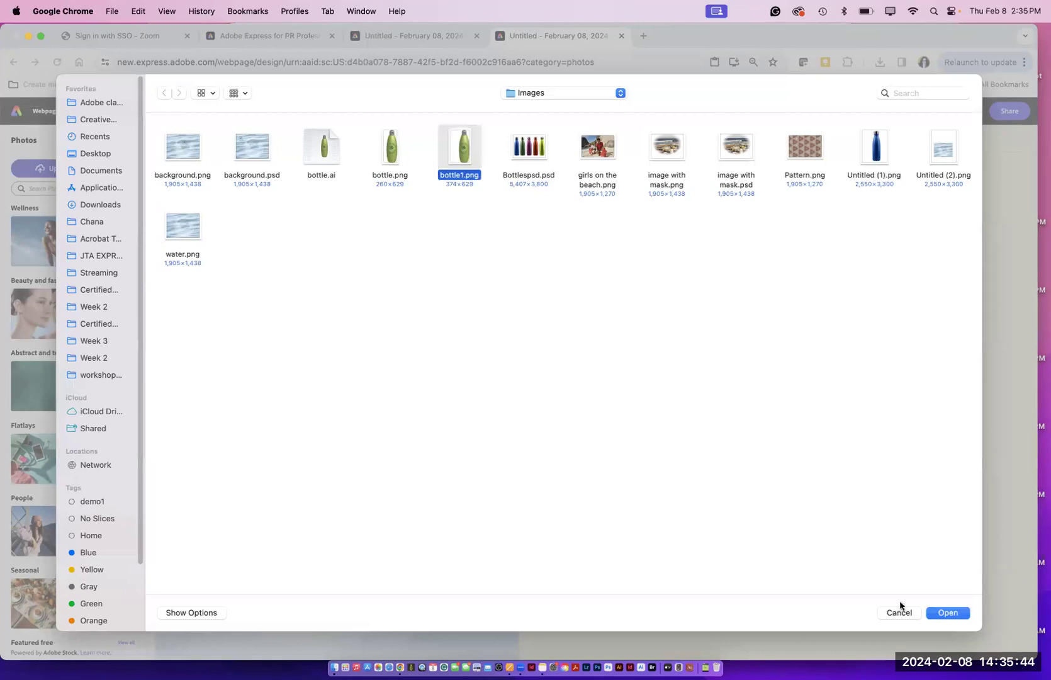
{"action": "left_click", "coordinate": [945, 613]}
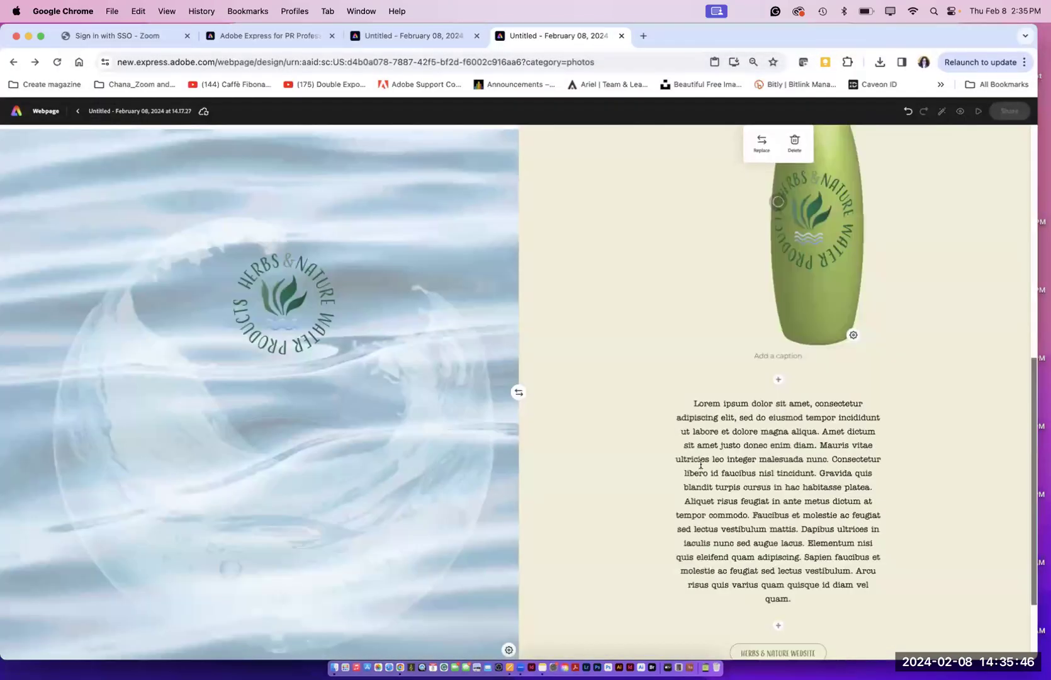
{"action": "left_click", "coordinate": [666, 347]}
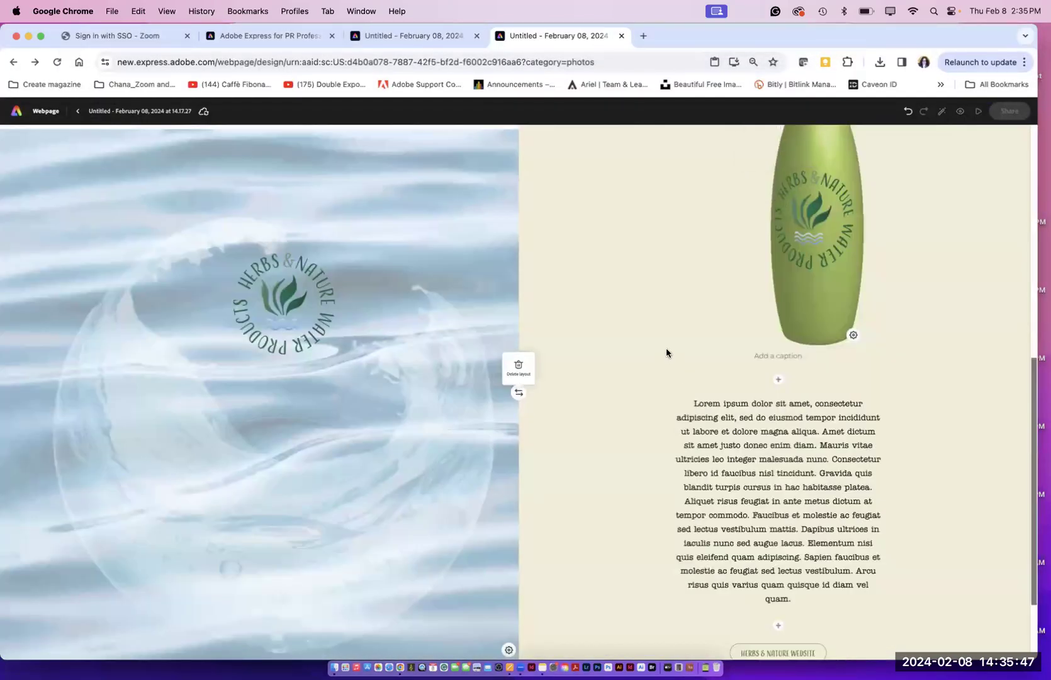
Step: Replace the bottle photo above the paragraph with bottle.png from the Images folder and close the photo options
{"action": "left_click", "coordinate": [809, 326]}
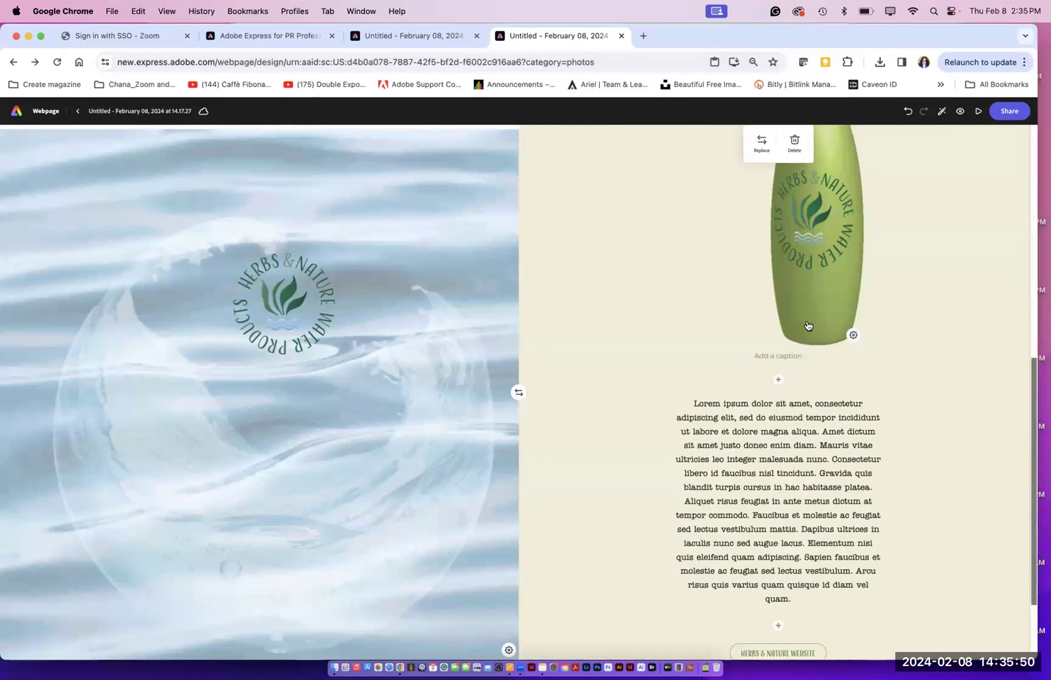
{"action": "left_click", "coordinate": [762, 154]}
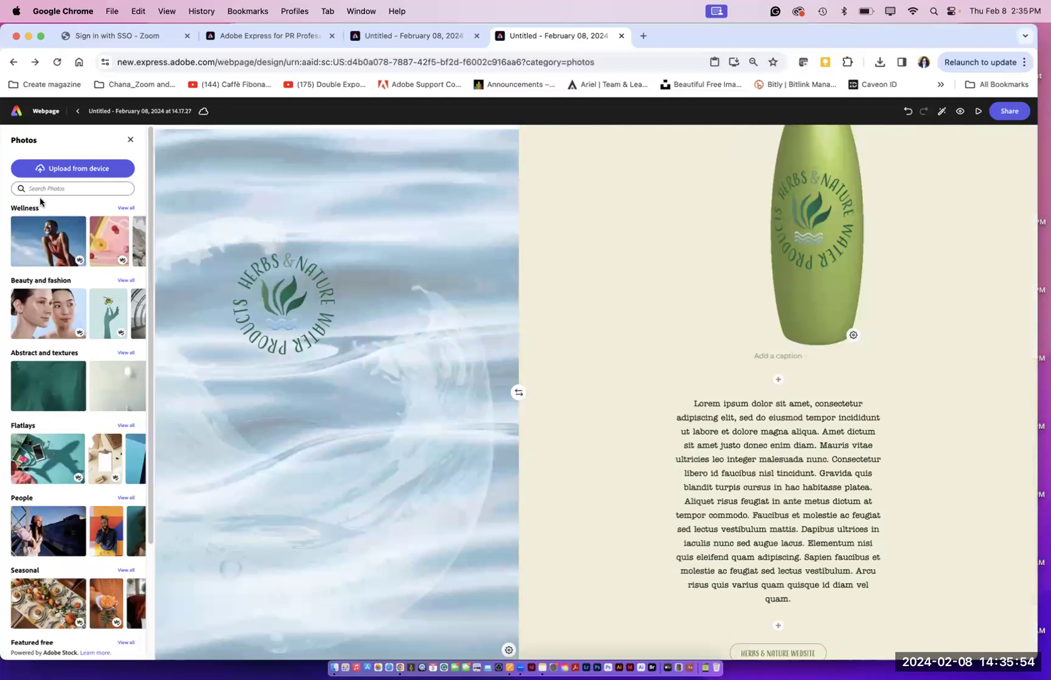
{"action": "left_click", "coordinate": [51, 169]}
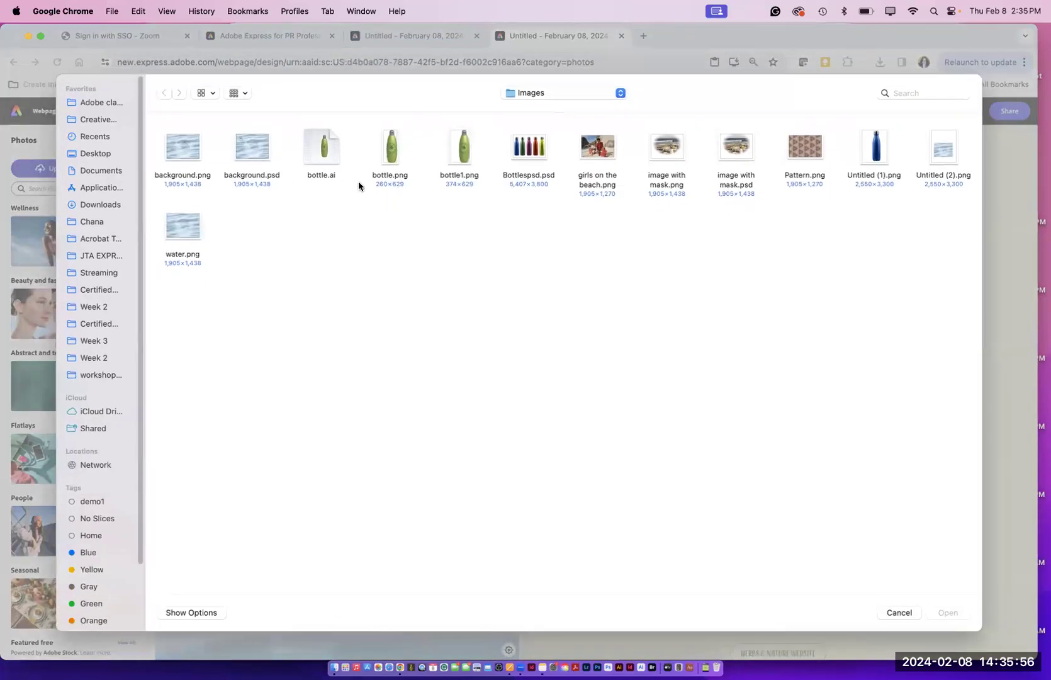
{"action": "left_click", "coordinate": [389, 154]}
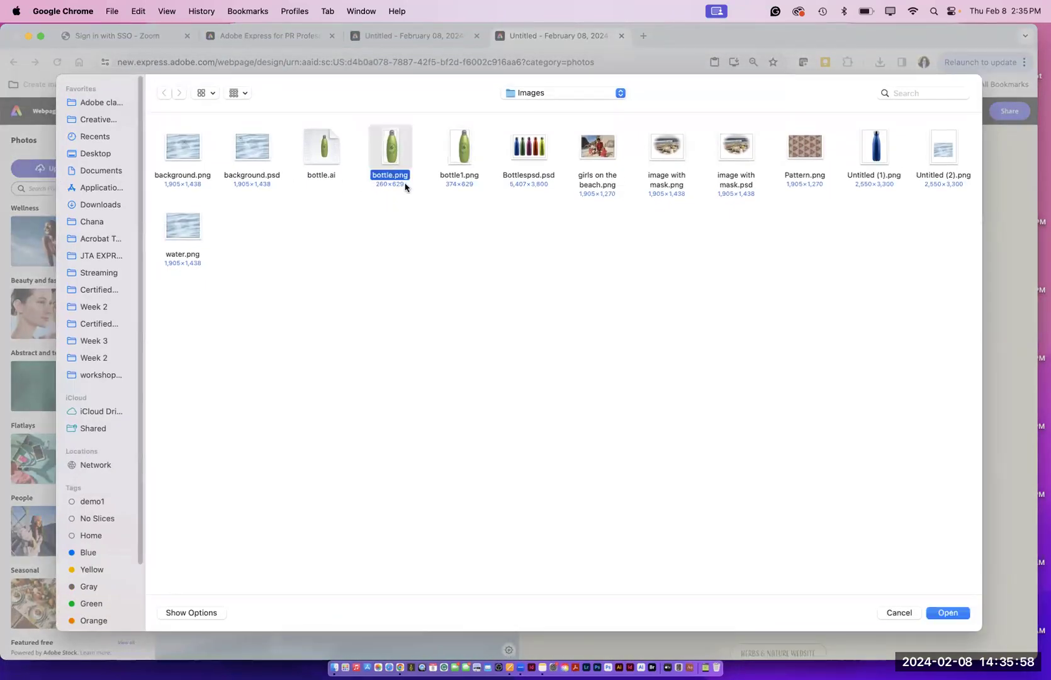
{"action": "left_click", "coordinate": [948, 612]}
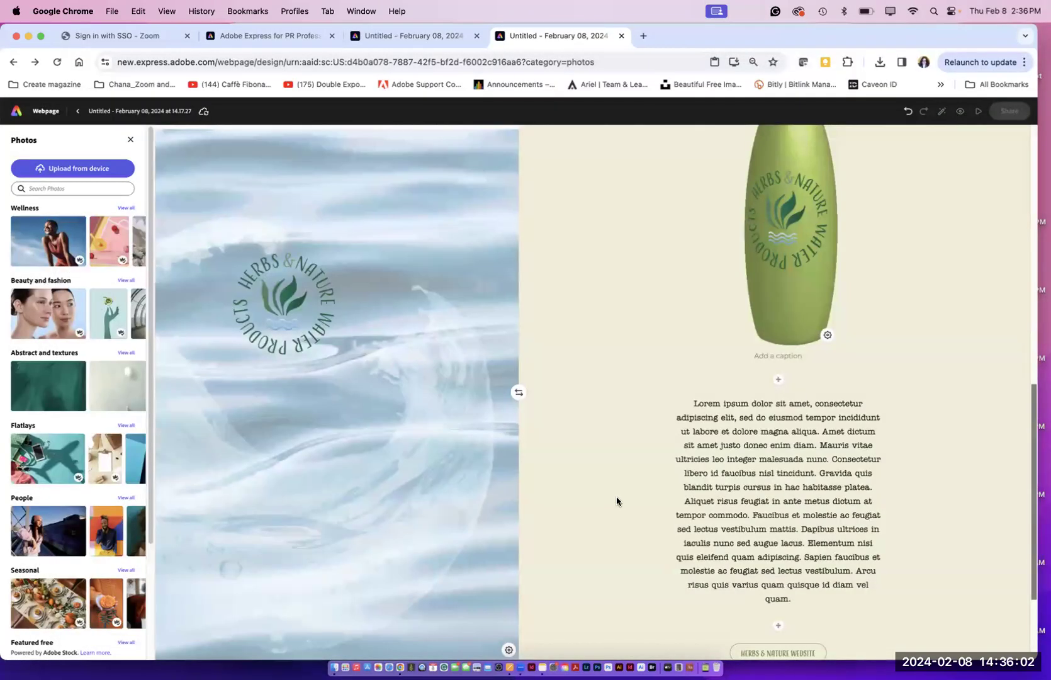
{"action": "left_click", "coordinate": [131, 140]}
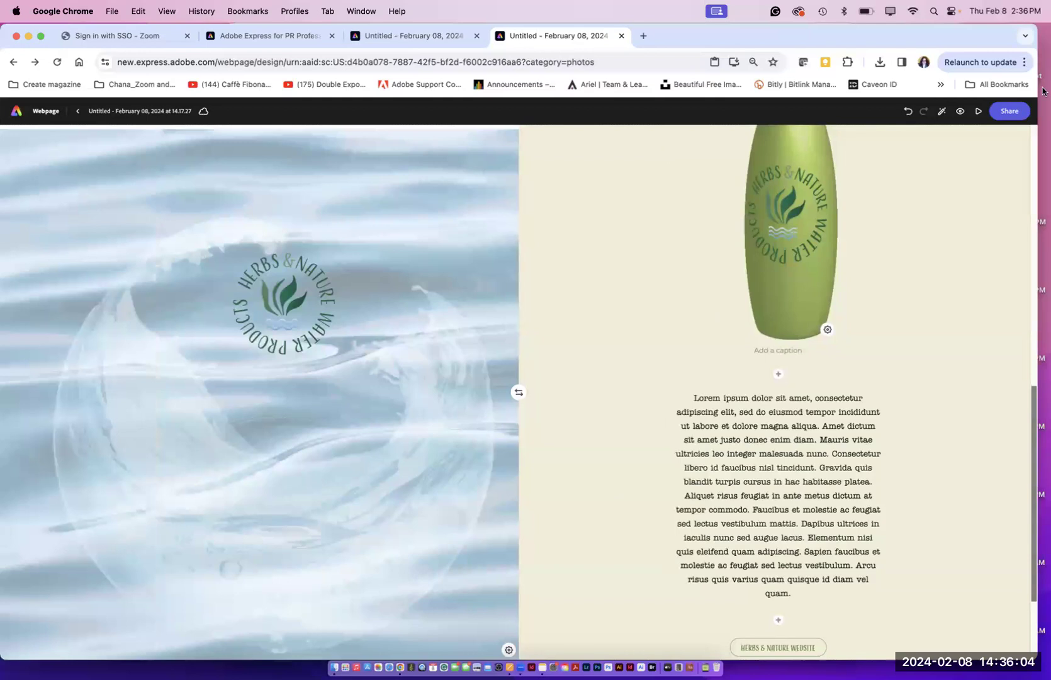
Step: Preview the webpage and examine it from the title header down to the split layout's bottle photo, text and button
{"action": "left_click", "coordinate": [961, 112]}
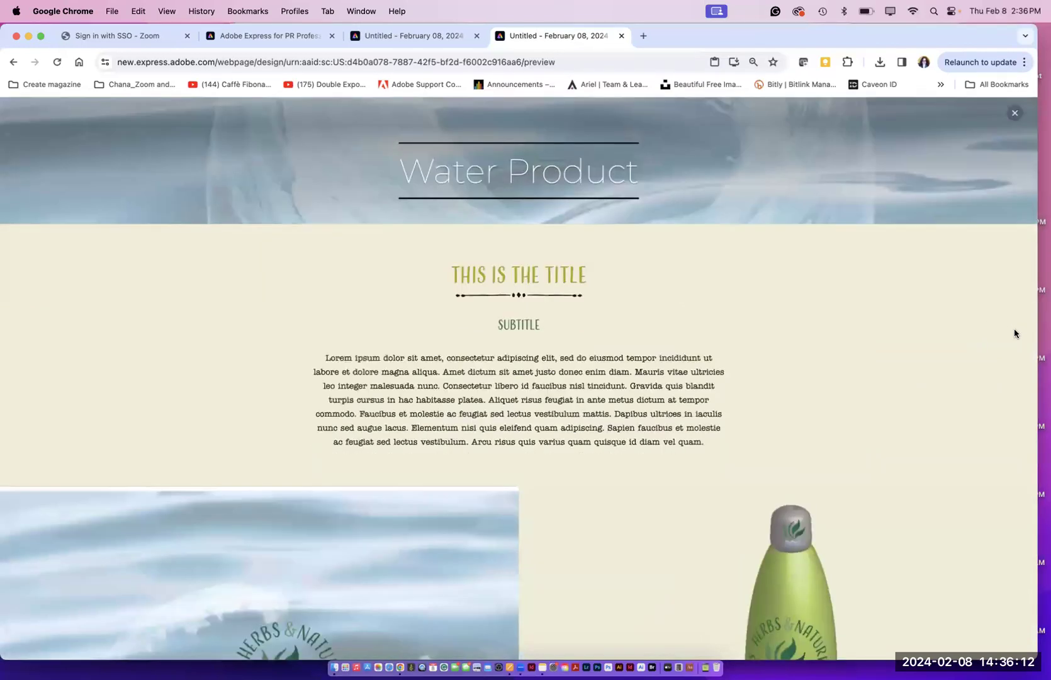
{"action": "scroll", "coordinate": [1015, 332], "scroll_direction": "down", "scroll_amount": 4}
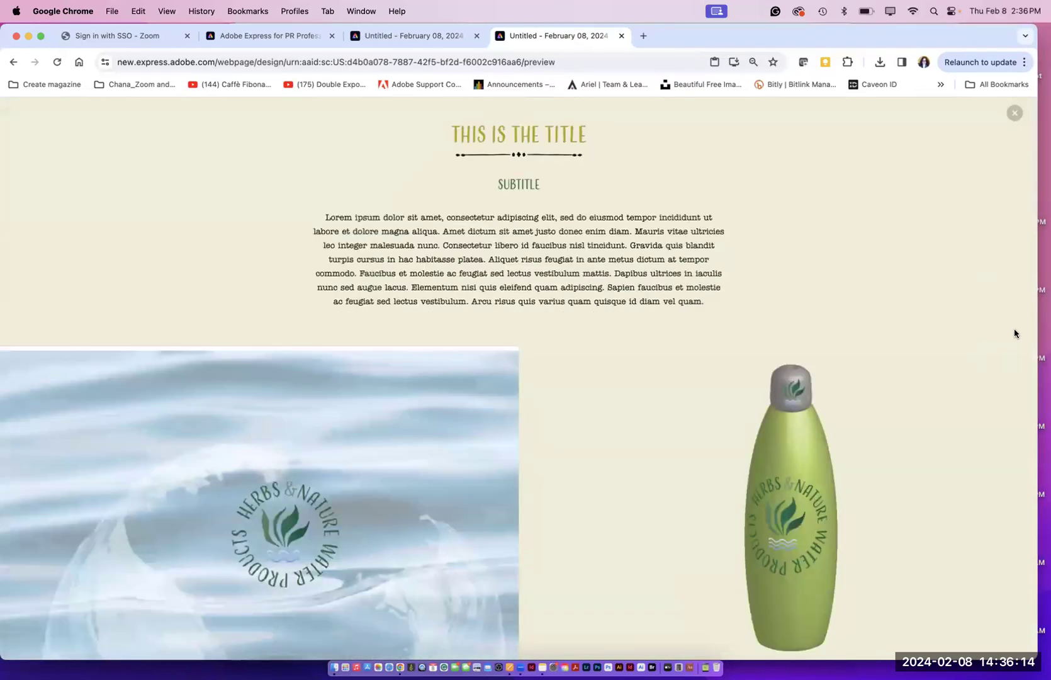
{"action": "scroll", "coordinate": [1014, 332], "scroll_direction": "down", "scroll_amount": 3}
{"action": "scroll", "coordinate": [1015, 333], "scroll_direction": "up", "scroll_amount": 7}
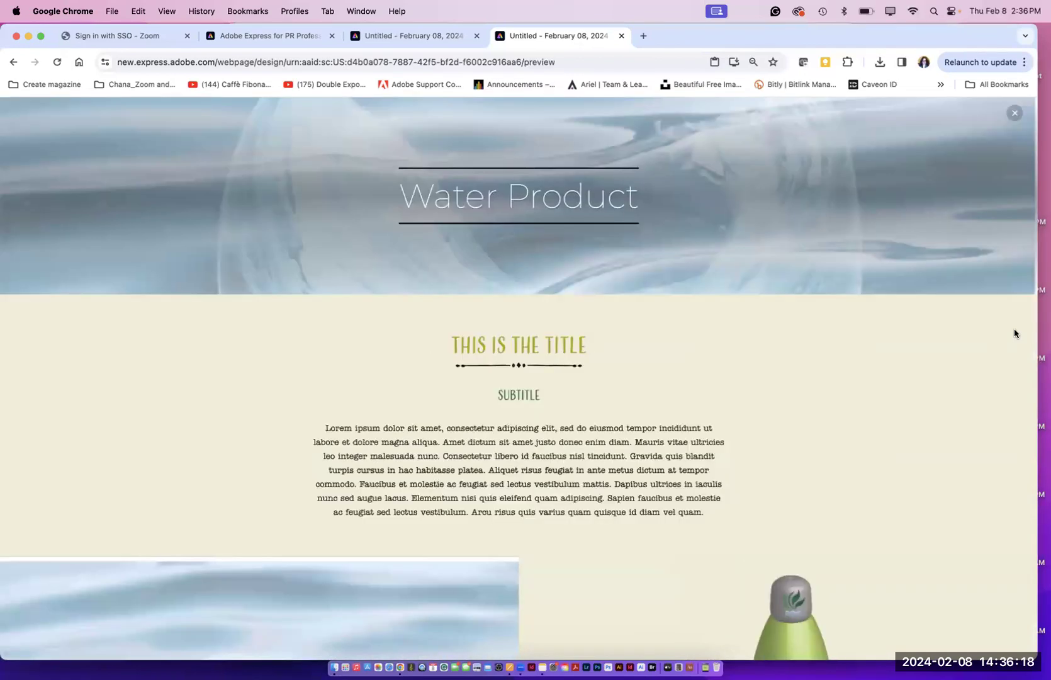
{"action": "scroll", "coordinate": [1015, 330], "scroll_direction": "down", "scroll_amount": 1}
{"action": "scroll", "coordinate": [1015, 330], "scroll_direction": "down", "scroll_amount": 1}
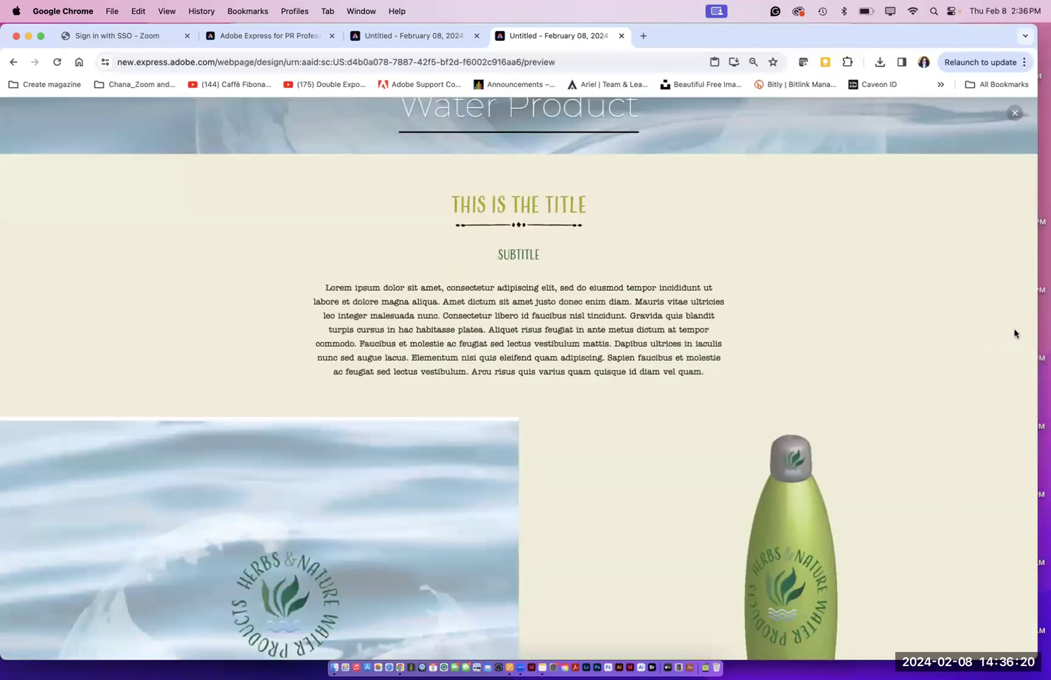
{"action": "scroll", "coordinate": [1014, 334], "scroll_direction": "down", "scroll_amount": 1}
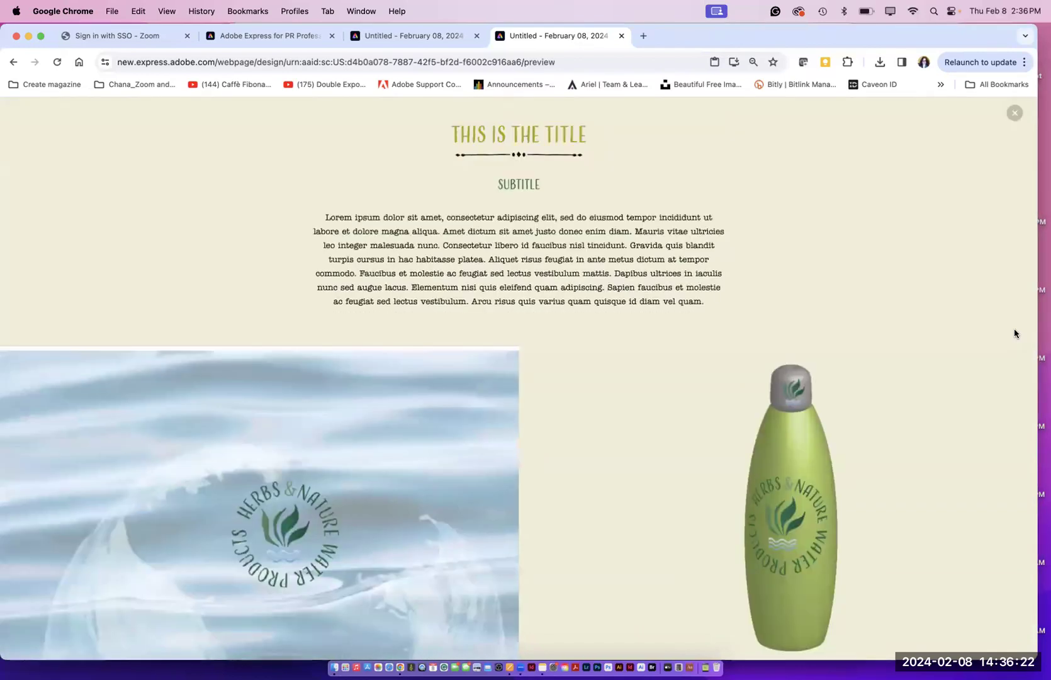
{"action": "scroll", "coordinate": [1014, 333], "scroll_direction": "down", "scroll_amount": 1}
{"action": "scroll", "coordinate": [1014, 333], "scroll_direction": "down", "scroll_amount": 3}
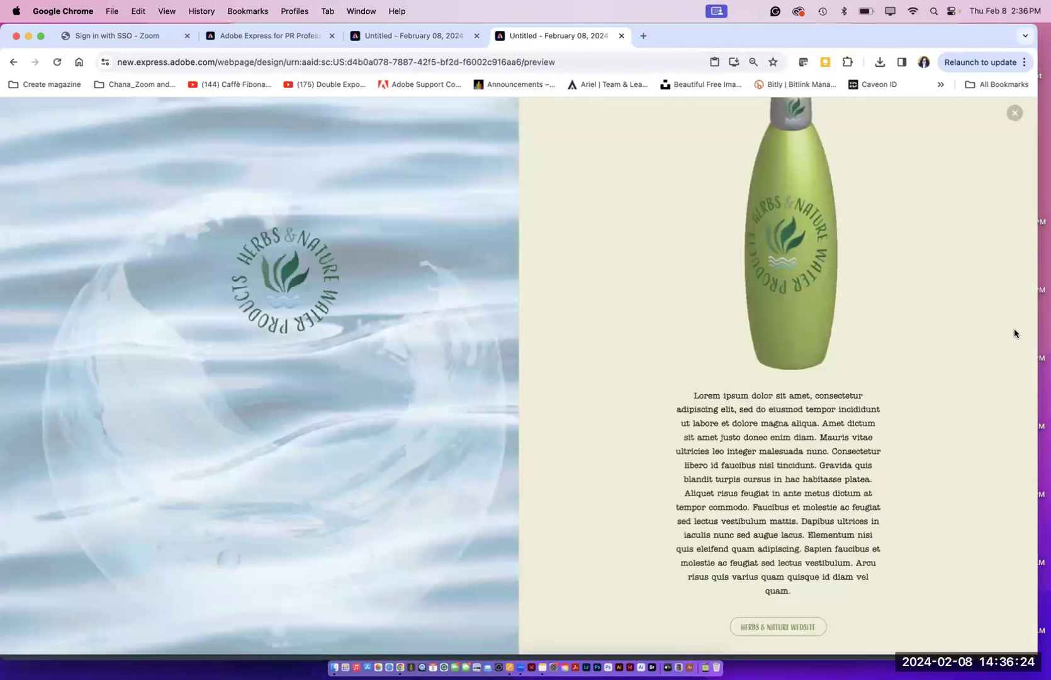
Step: Examine the end of the preview, test the website button, return to the webpage and exit the preview
{"action": "scroll", "coordinate": [1014, 334], "scroll_direction": "down", "scroll_amount": 1}
{"action": "scroll", "coordinate": [1015, 333], "scroll_direction": "up", "scroll_amount": 1}
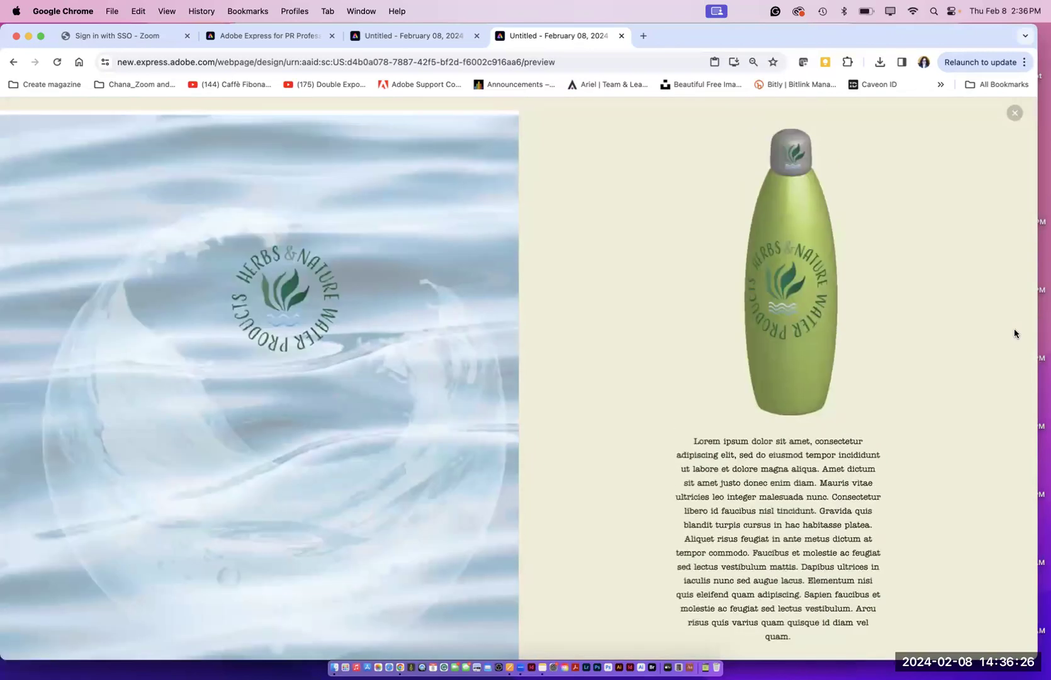
{"action": "scroll", "coordinate": [1014, 333], "scroll_direction": "down", "scroll_amount": 1}
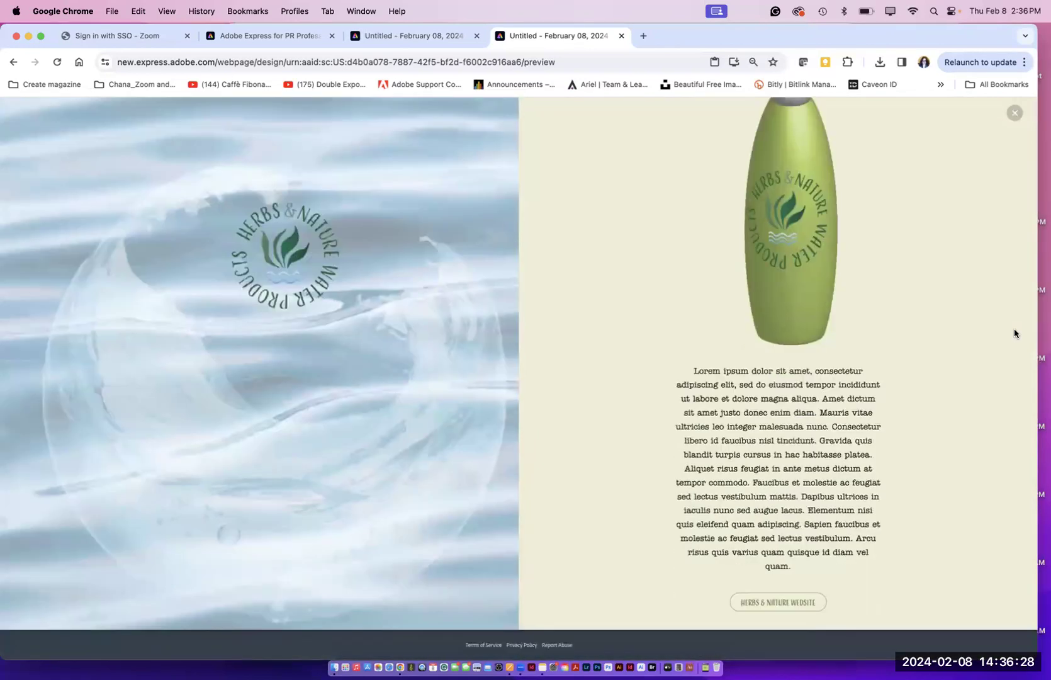
{"action": "scroll", "coordinate": [1007, 325], "scroll_direction": "up", "scroll_amount": 1}
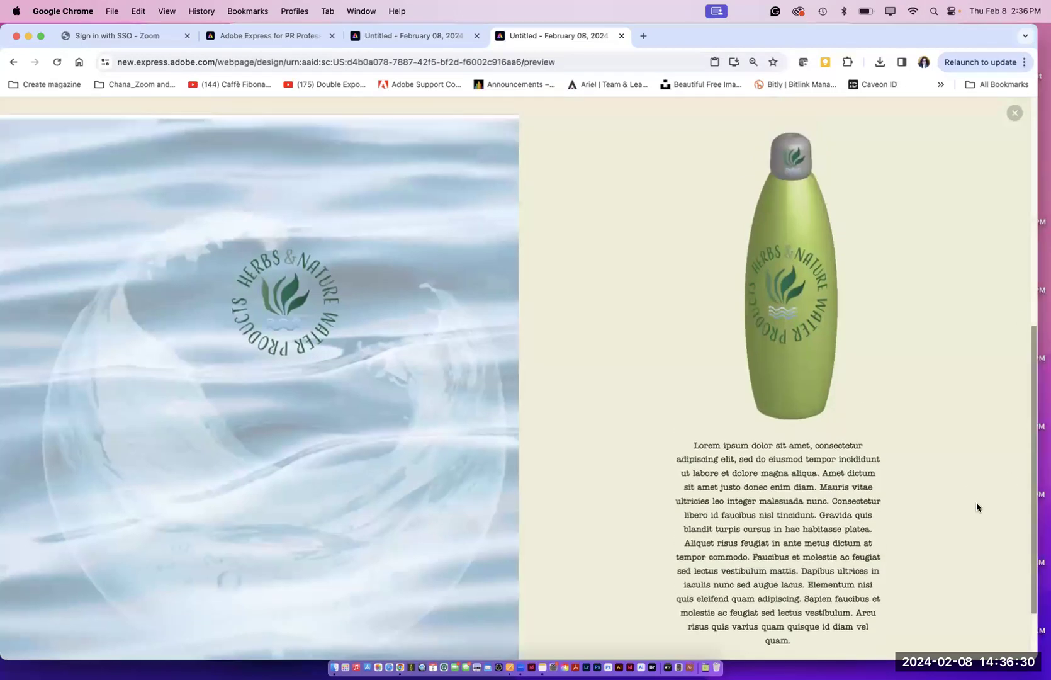
{"action": "scroll", "coordinate": [1033, 552], "scroll_direction": "down", "scroll_amount": 1}
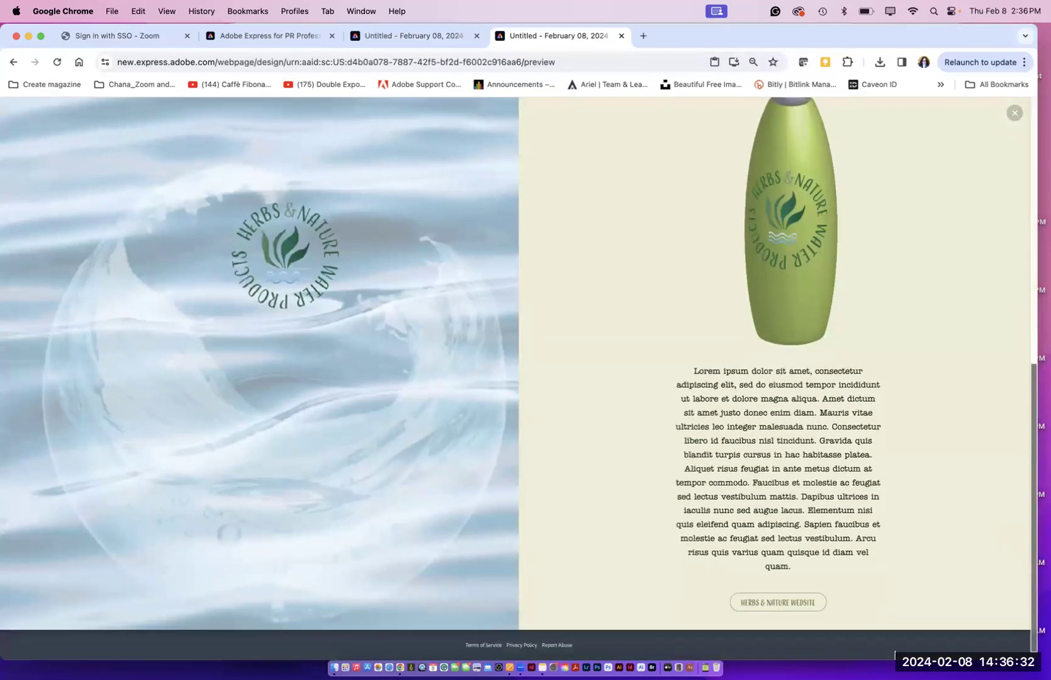
{"action": "left_click", "coordinate": [780, 603]}
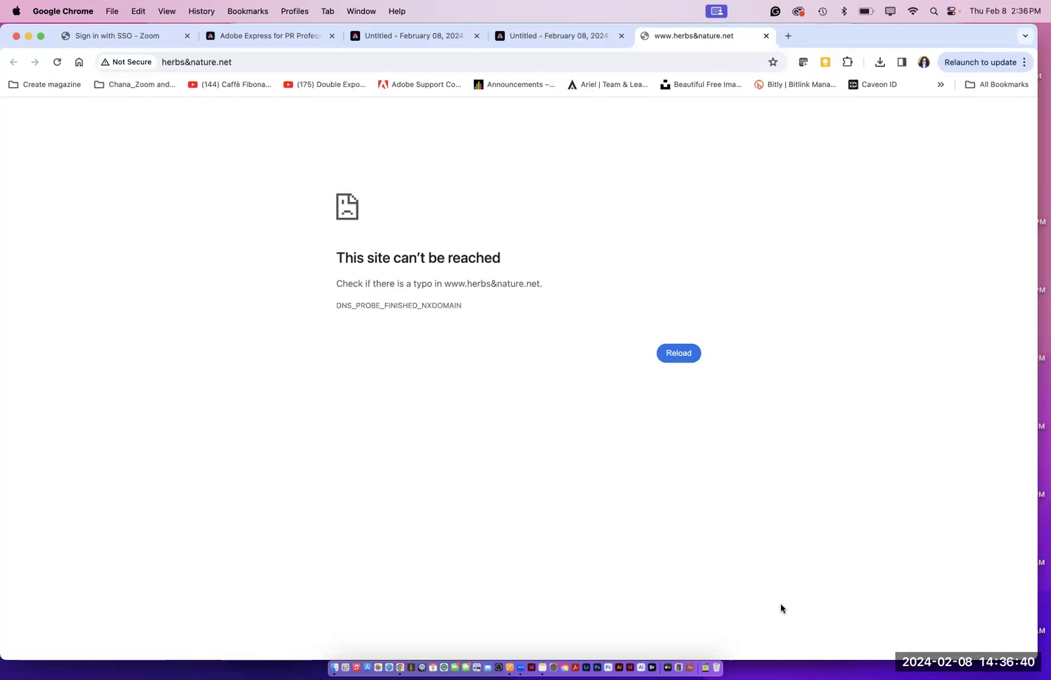
{"action": "left_click", "coordinate": [547, 37]}
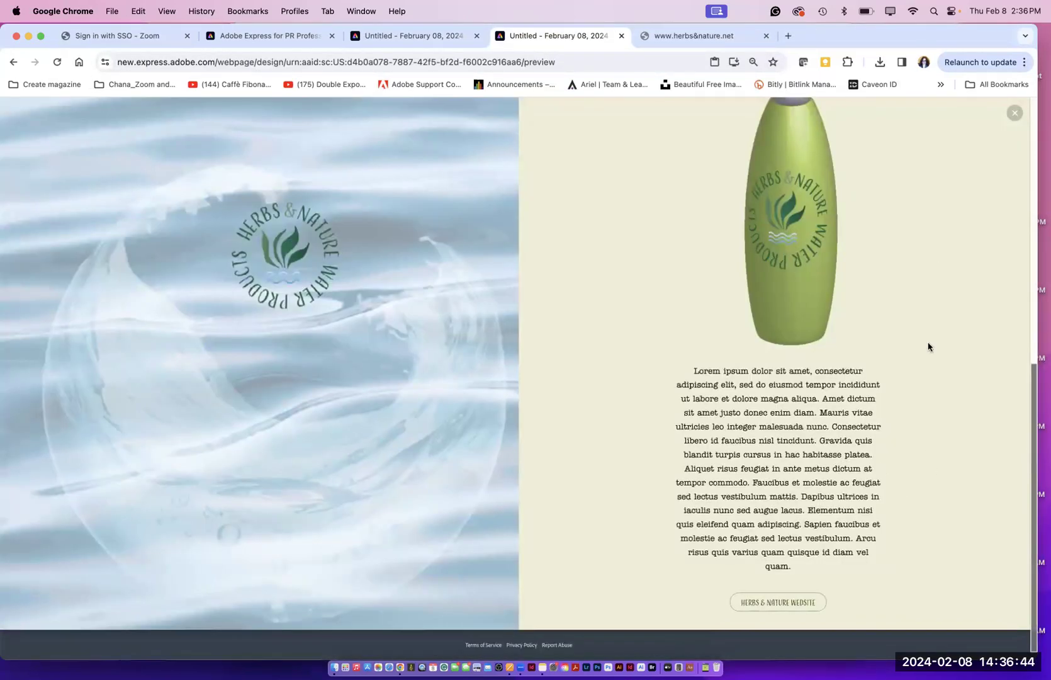
{"action": "left_click", "coordinate": [1015, 112]}
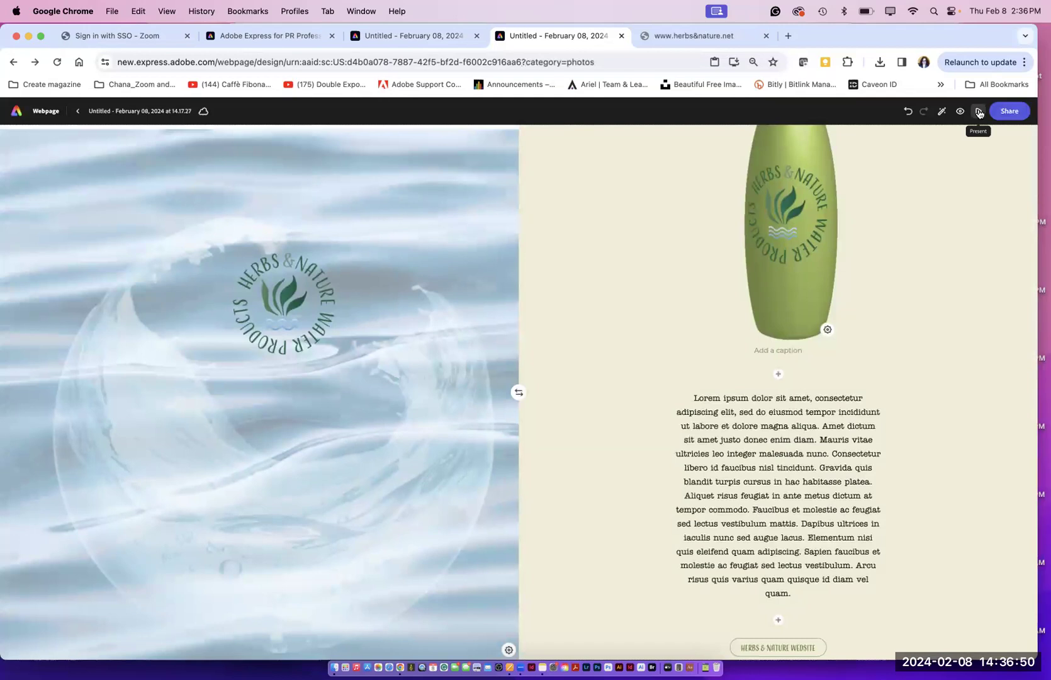
Step: Add a photo below the split layout, searching for "student drinking water" and choosing the woman in a lilac sweater drinking from a bottle
{"action": "mouse_move", "coordinate": [865, 374]}
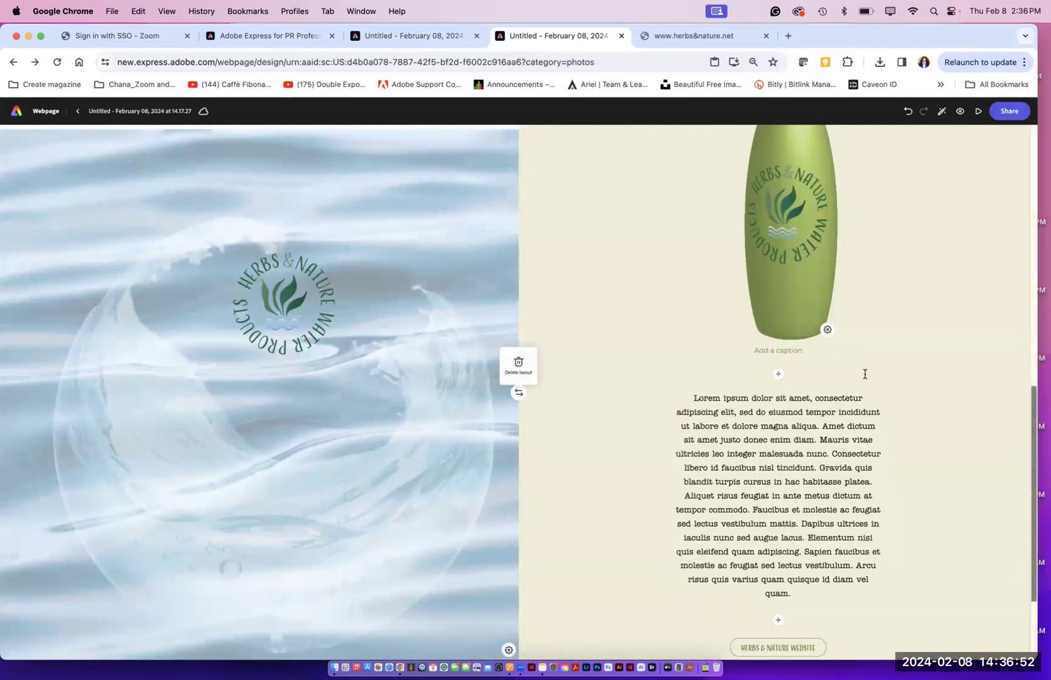
{"action": "scroll", "coordinate": [1033, 471], "scroll_direction": "down", "scroll_amount": 1}
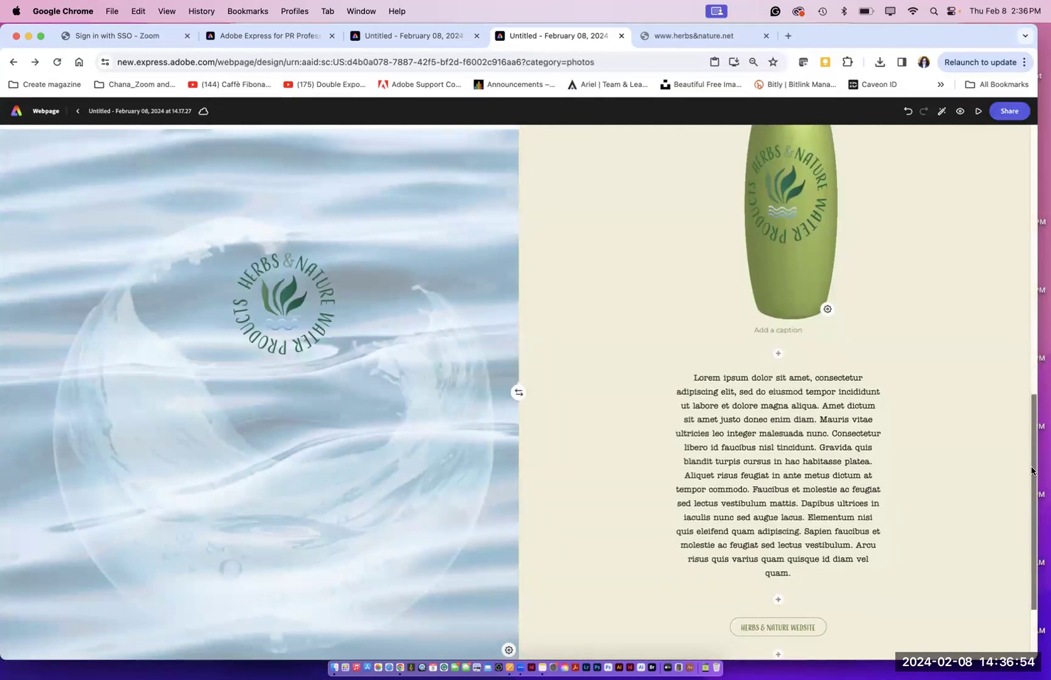
{"action": "scroll", "coordinate": [1027, 523], "scroll_direction": "down", "scroll_amount": 5}
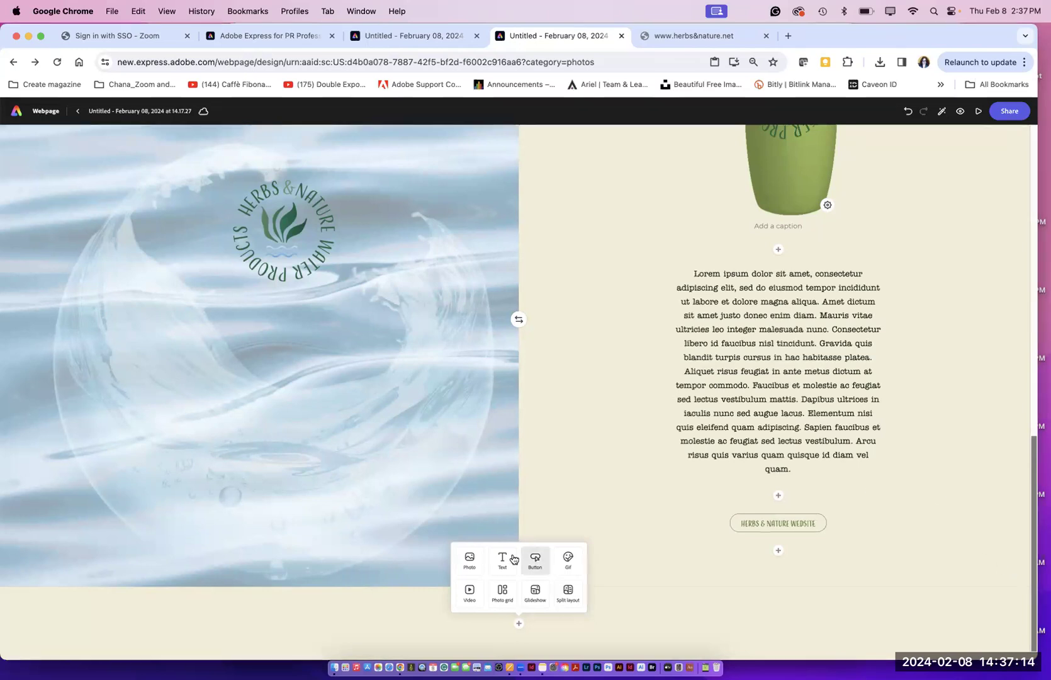
{"action": "left_click", "coordinate": [470, 561]}
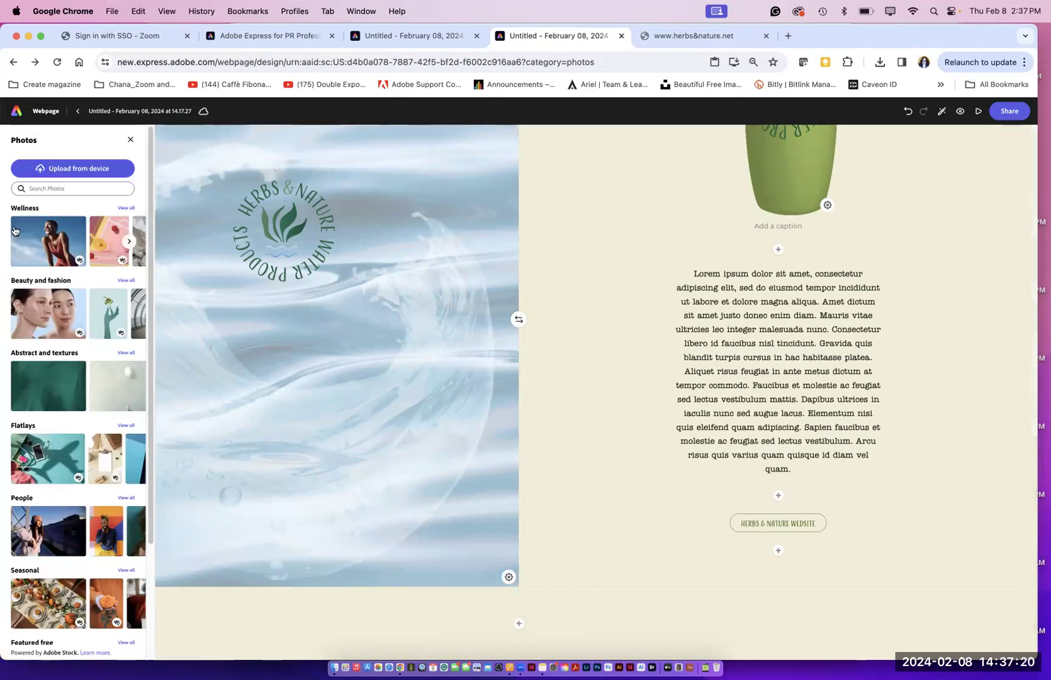
{"action": "left_click", "coordinate": [44, 189]}
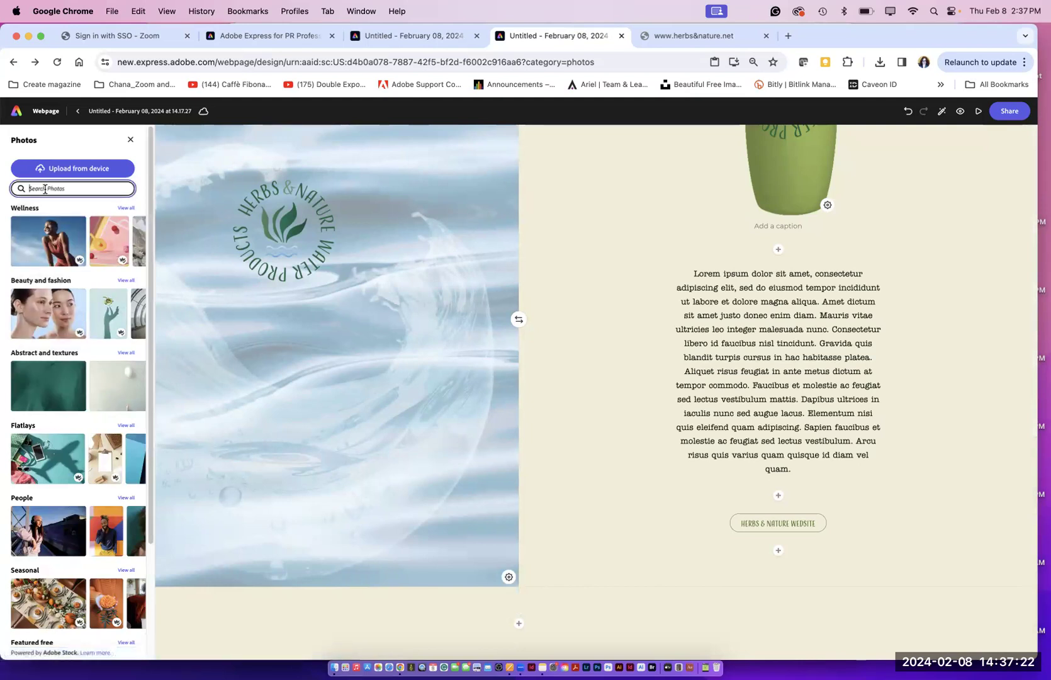
{"action": "type", "text": "student d"}
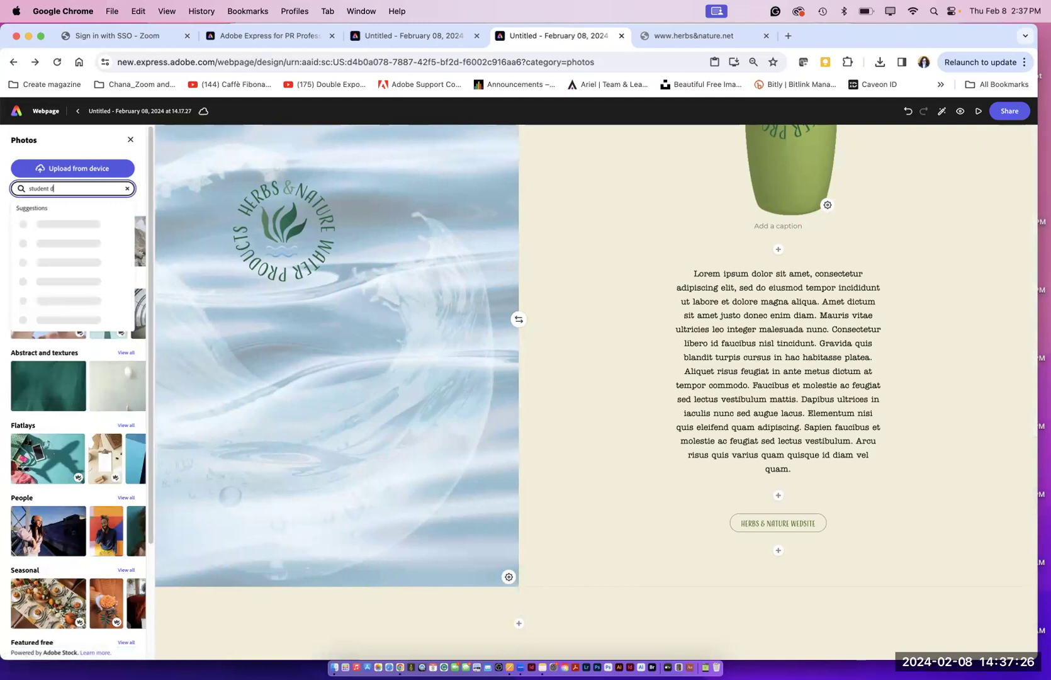
{"action": "type", "text": "rinking water"}
{"action": "key", "text": "Return"}
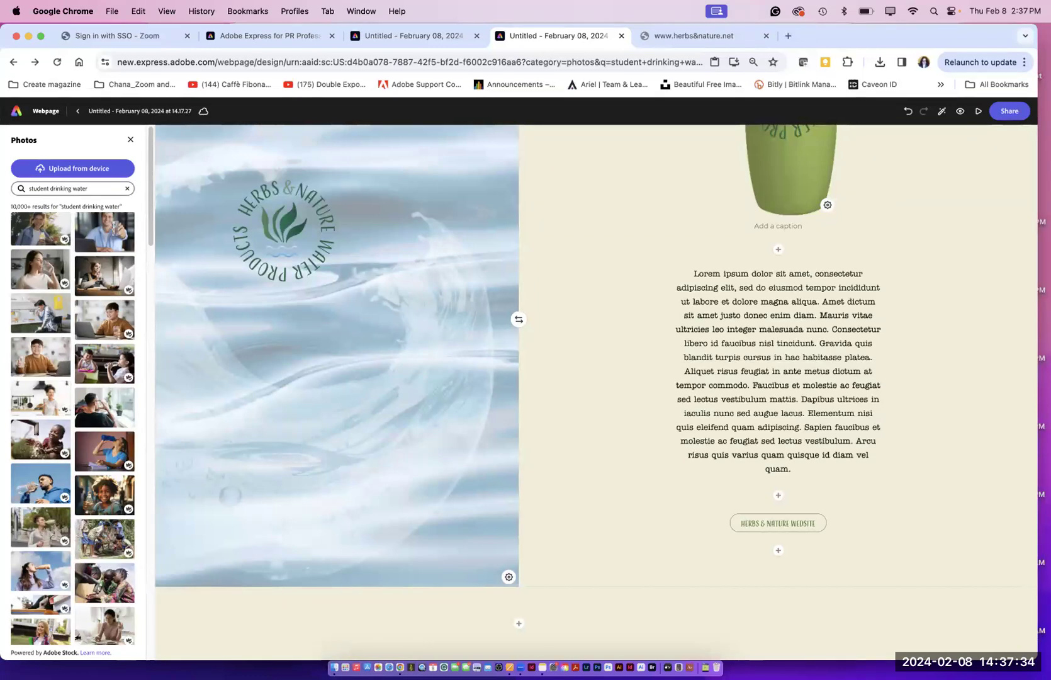
{"action": "left_click", "coordinate": [44, 565]}
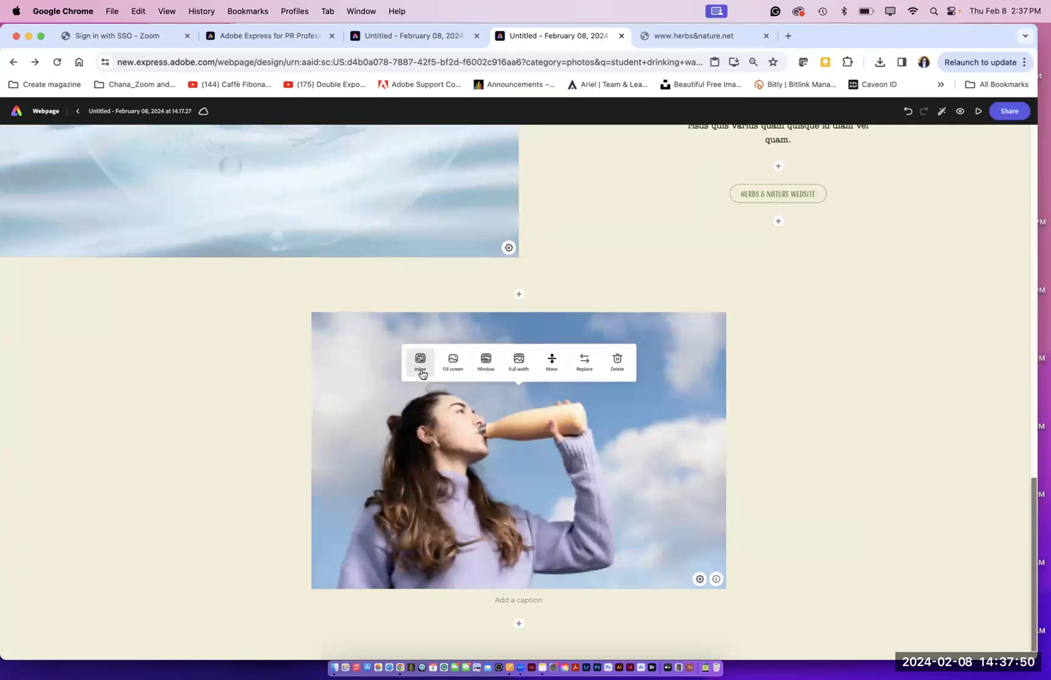
Step: Try the Fill screen display on the photo of the woman drinking, and restore the Inline display
{"action": "left_click", "coordinate": [452, 361]}
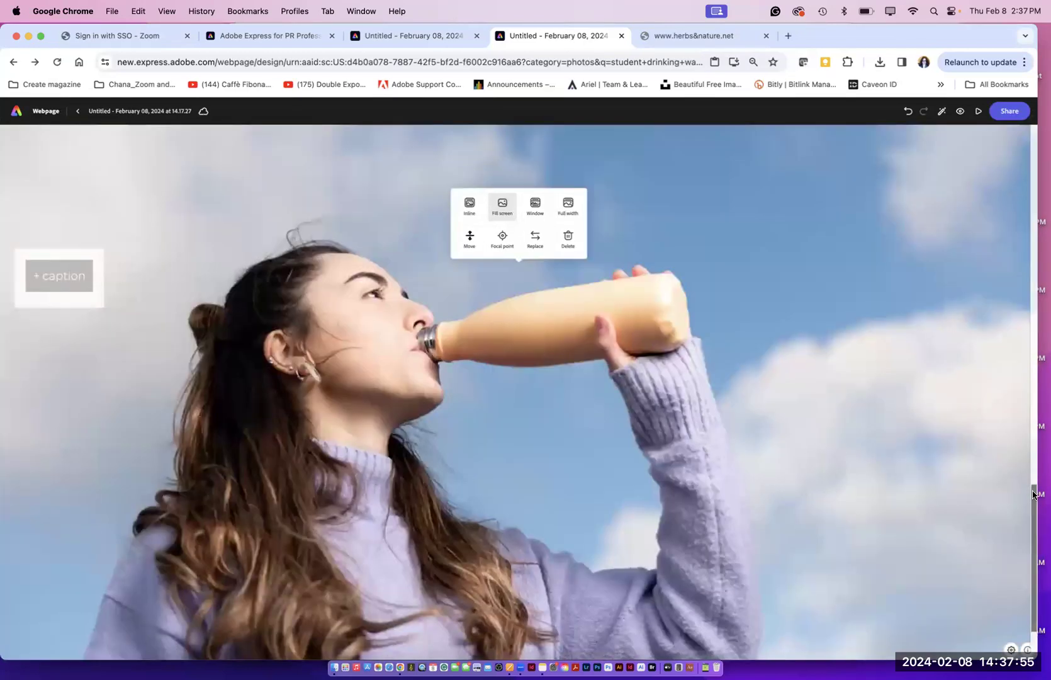
{"action": "mouse_move", "coordinate": [1022, 484]}
{"action": "left_mouse_down"}
{"action": "mouse_move", "coordinate": [1021, 444]}
{"action": "mouse_move", "coordinate": [1025, 494]}
{"action": "left_mouse_up"}
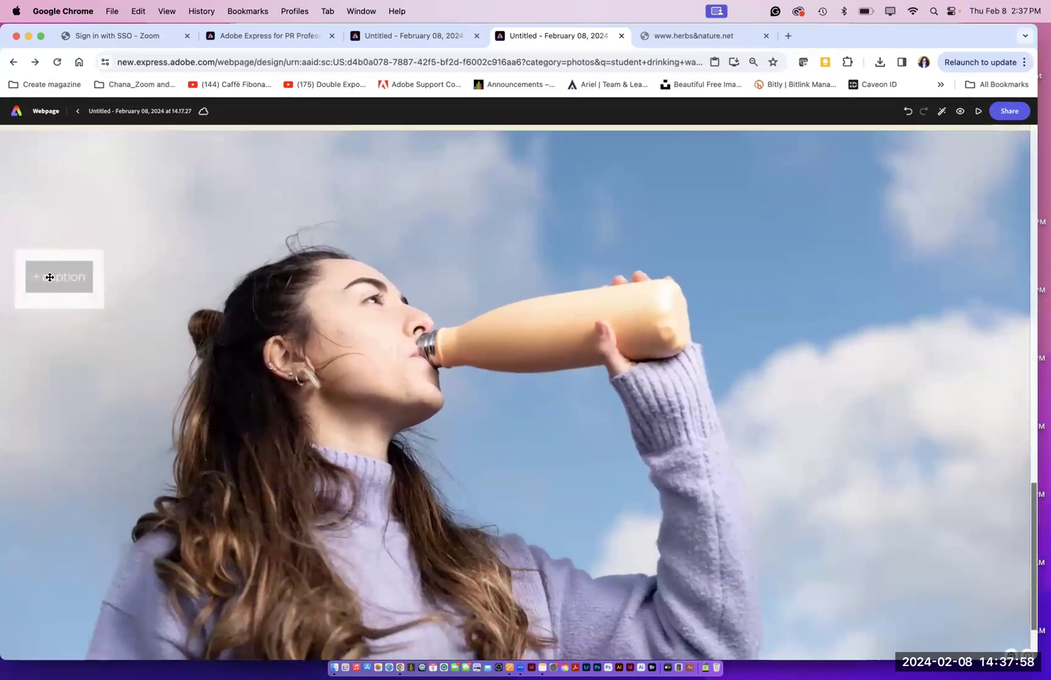
{"action": "left_click_drag", "start_coordinate": [35, 277], "coordinate": [57, 284]}
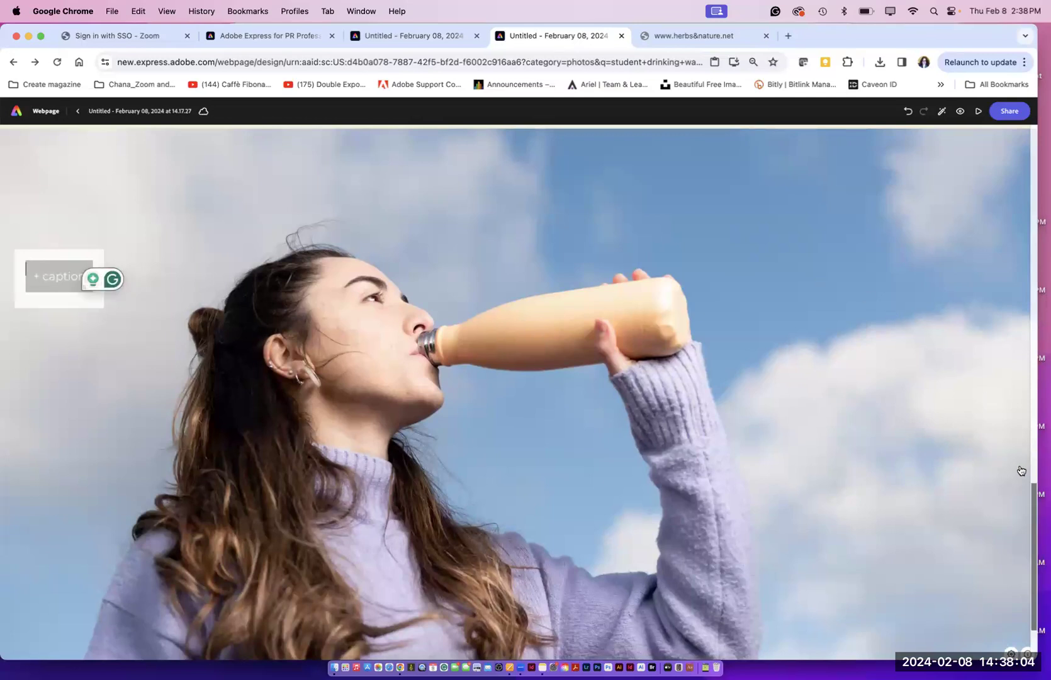
{"action": "left_click", "coordinate": [836, 444]}
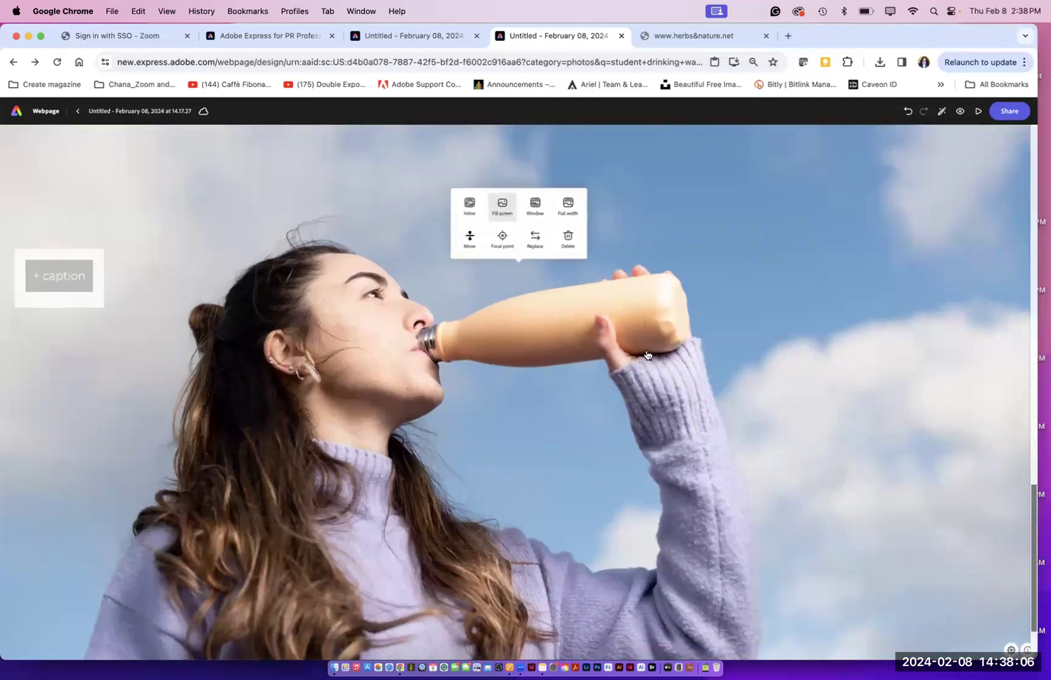
{"action": "left_click", "coordinate": [469, 209]}
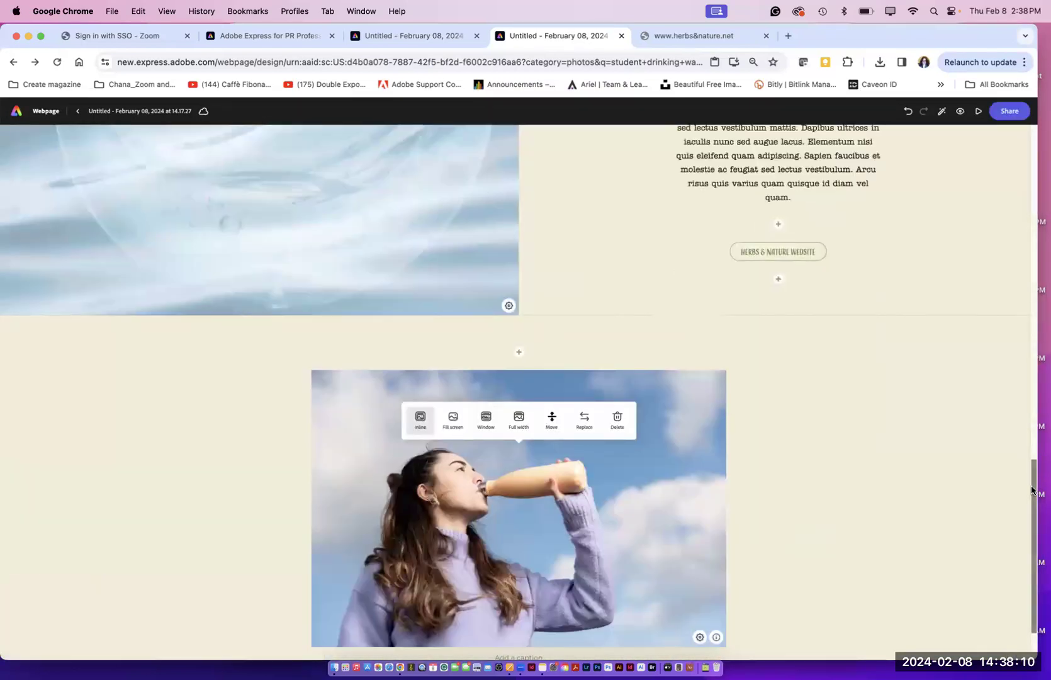
Step: Caption the photo of the woman drinking "The first bottle that we created"
{"action": "left_click_drag", "start_coordinate": [1033, 503], "coordinate": [1033, 528]}
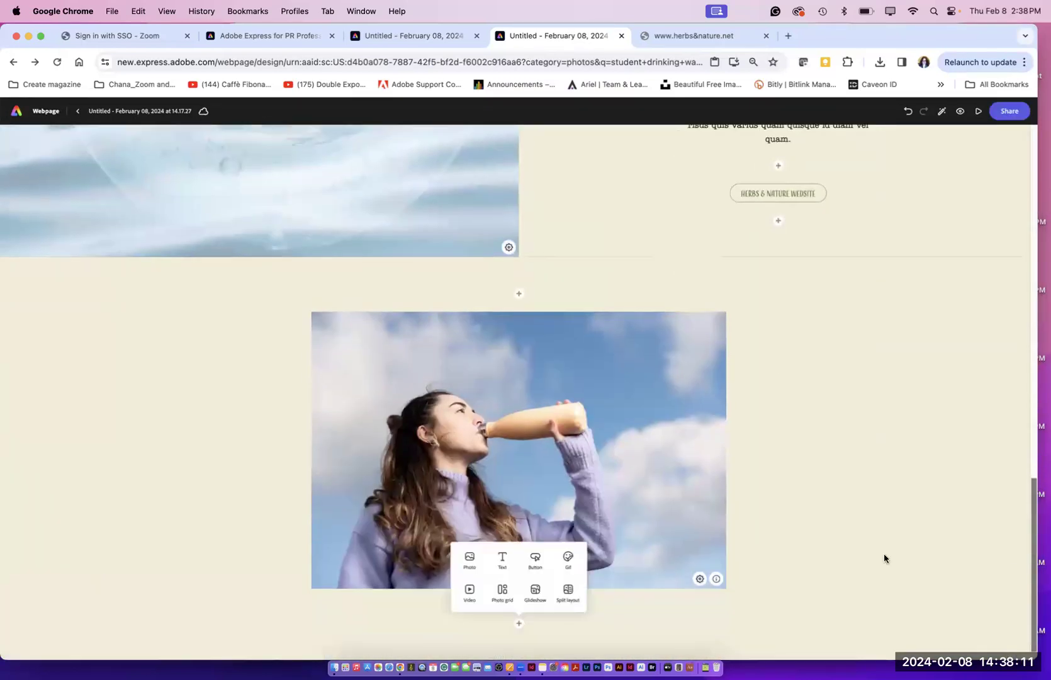
{"action": "left_click", "coordinate": [518, 623]}
{"action": "left_click", "coordinate": [514, 599]}
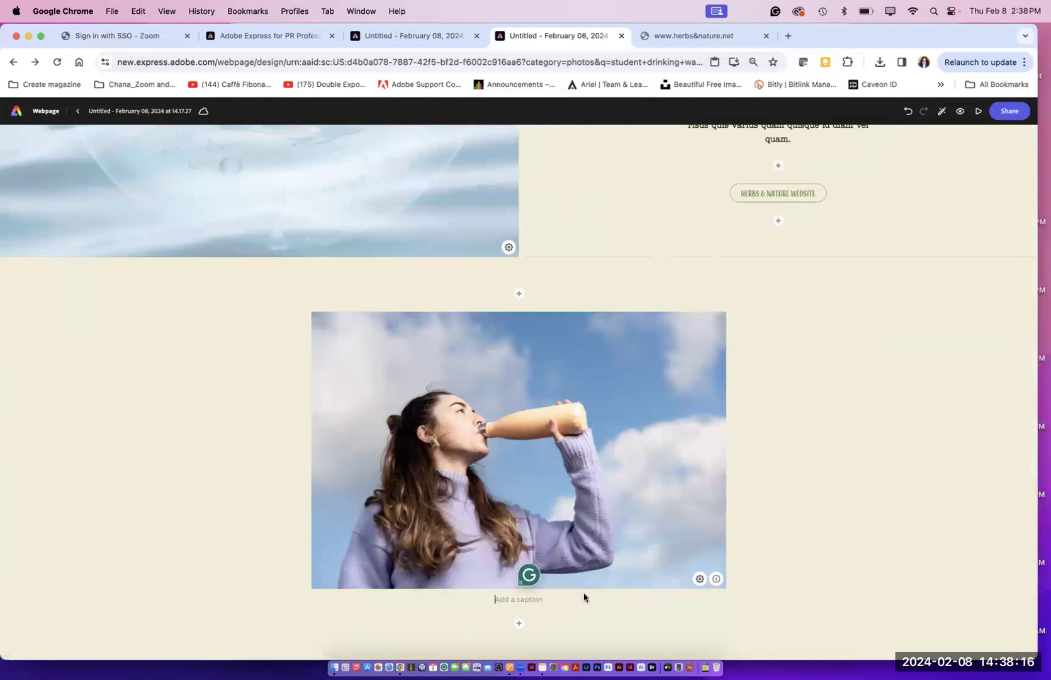
{"action": "type", "text": "The first bottle that we create"}
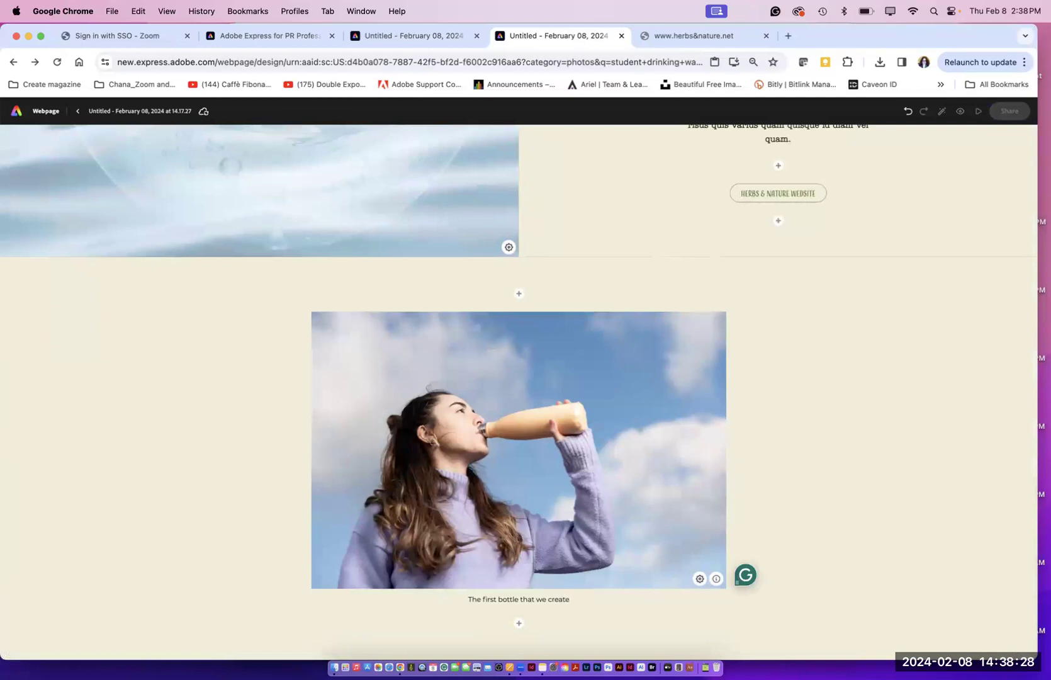
{"action": "type", "text": "d"}
{"action": "left_click", "coordinate": [939, 522]}
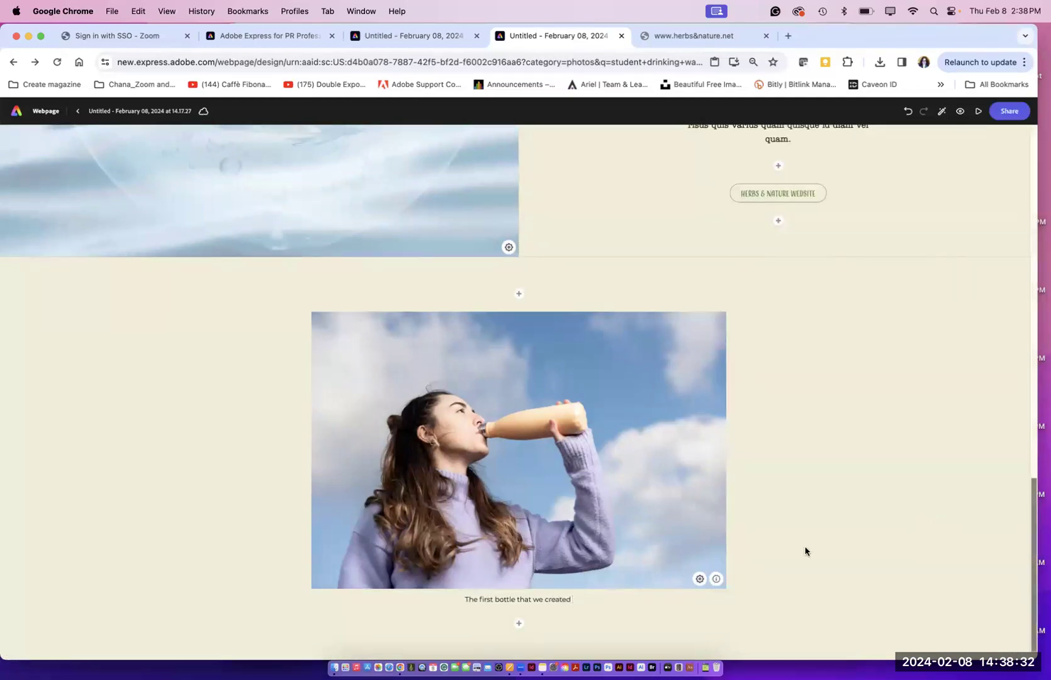
{"action": "left_click", "coordinate": [519, 623]}
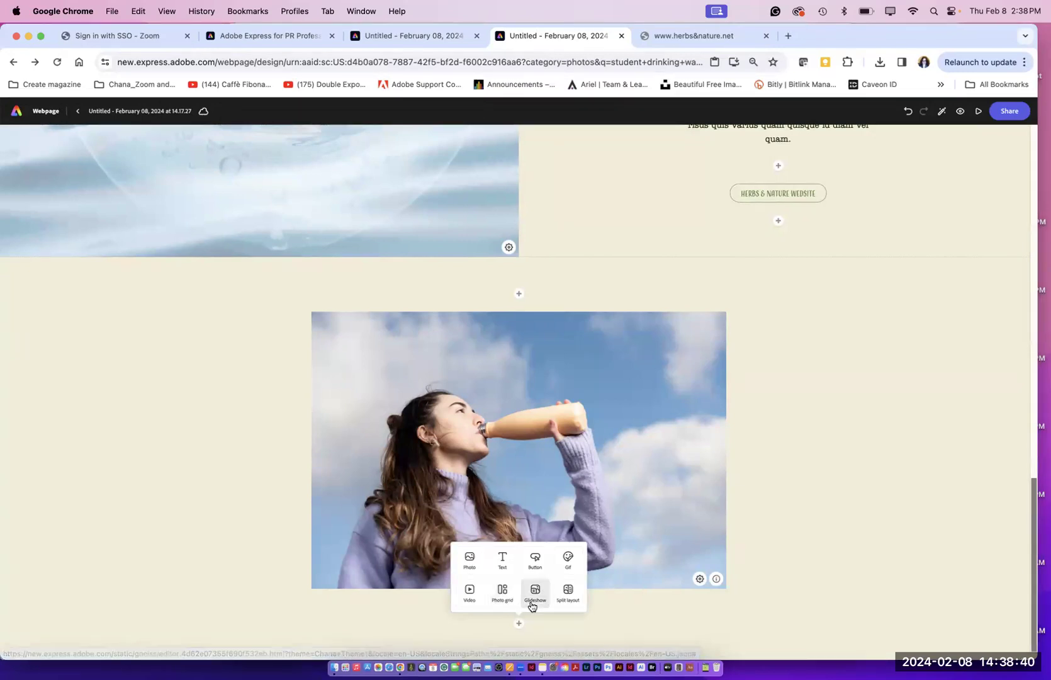
{"action": "left_click", "coordinate": [502, 565]}
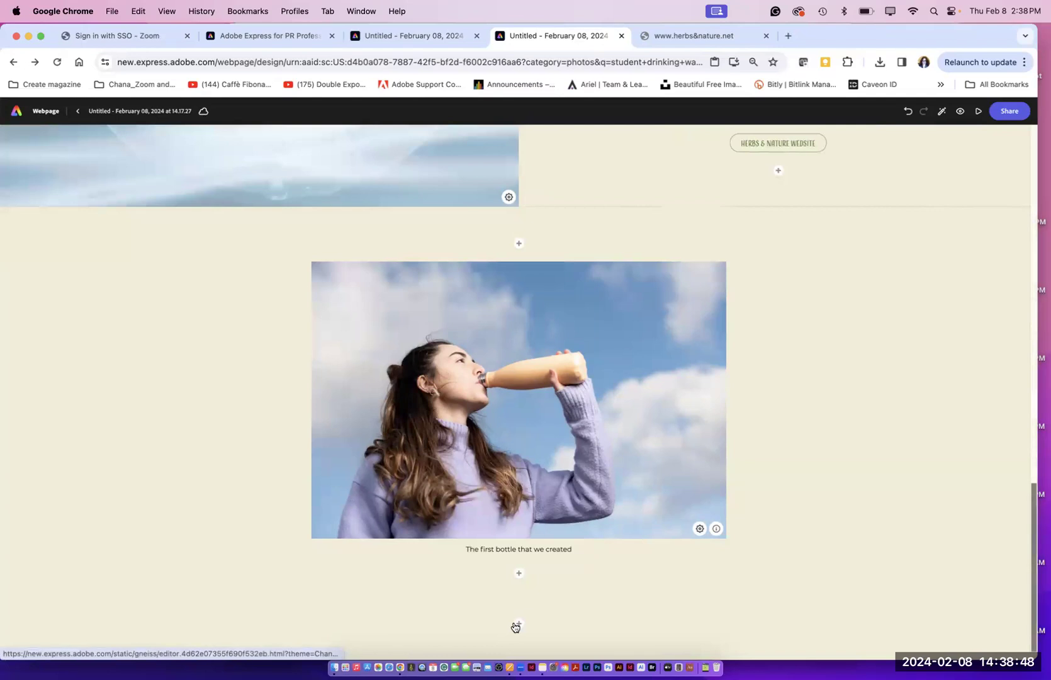
{"action": "scroll", "coordinate": [515, 627], "scroll_direction": "up", "scroll_amount": 1}
{"action": "left_click", "coordinate": [515, 625]}
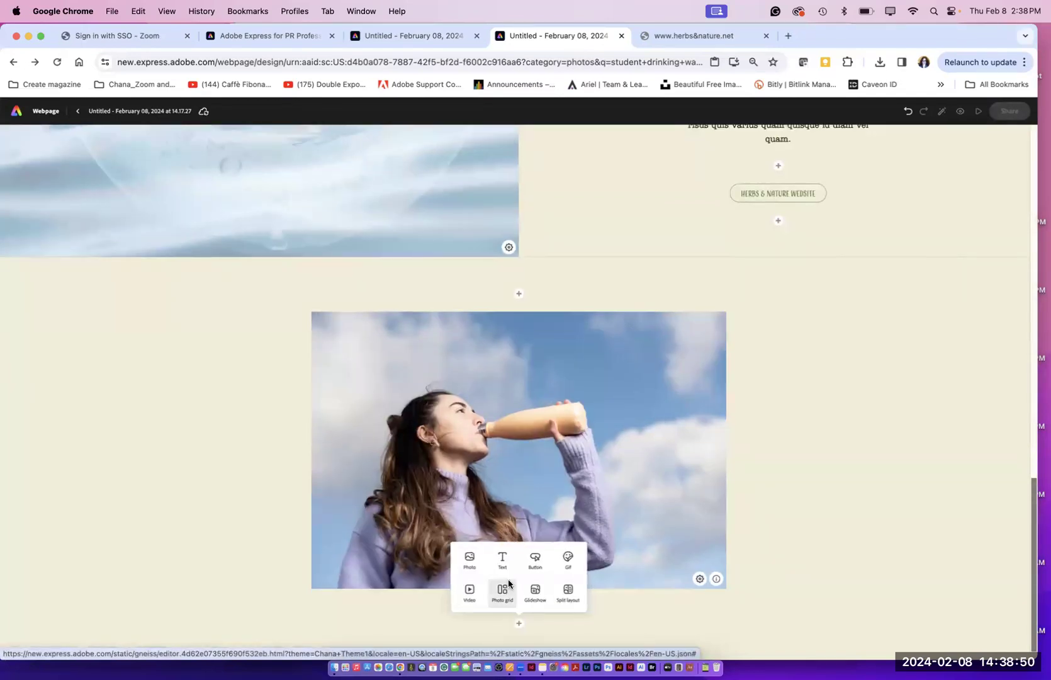
{"action": "left_click", "coordinate": [503, 563]}
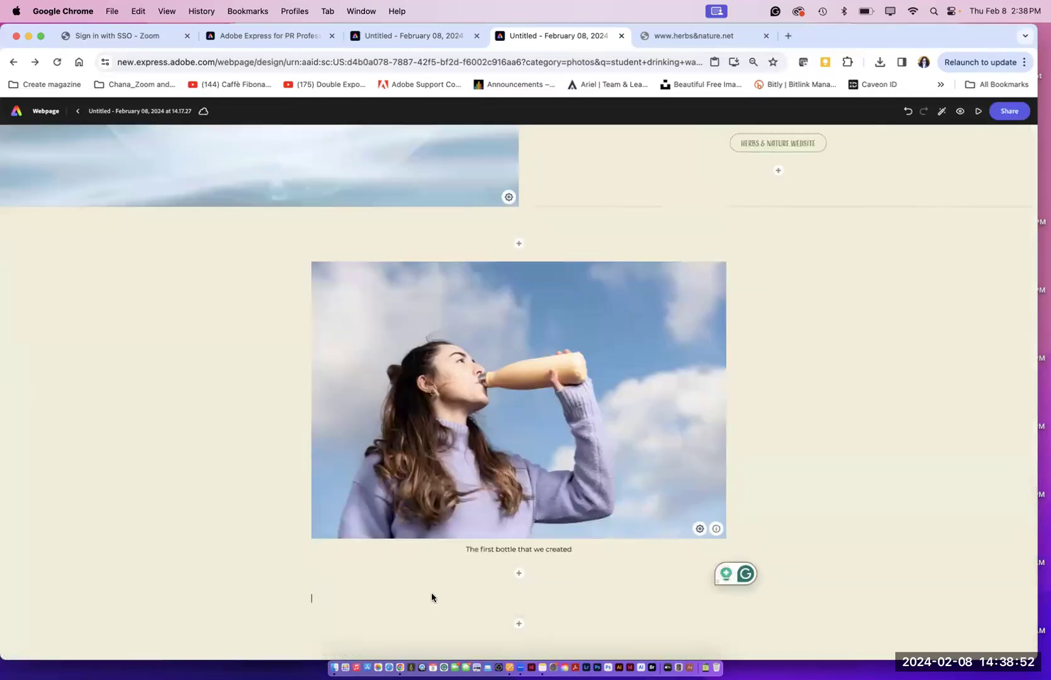
{"action": "type", "text": "www.Herbs&nature.net"}
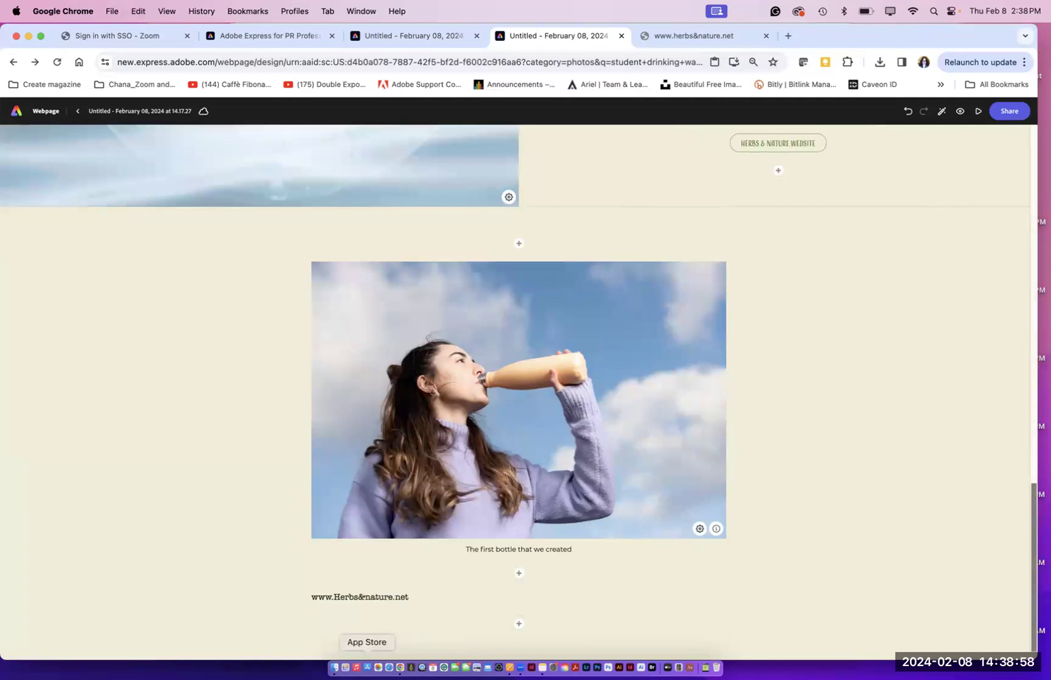
Step: Replace the web address below the photo with the passage from "rci sagittis" to "etiam erat." copied from the Text for FPA document in Pages
{"action": "left_click", "coordinate": [334, 667]}
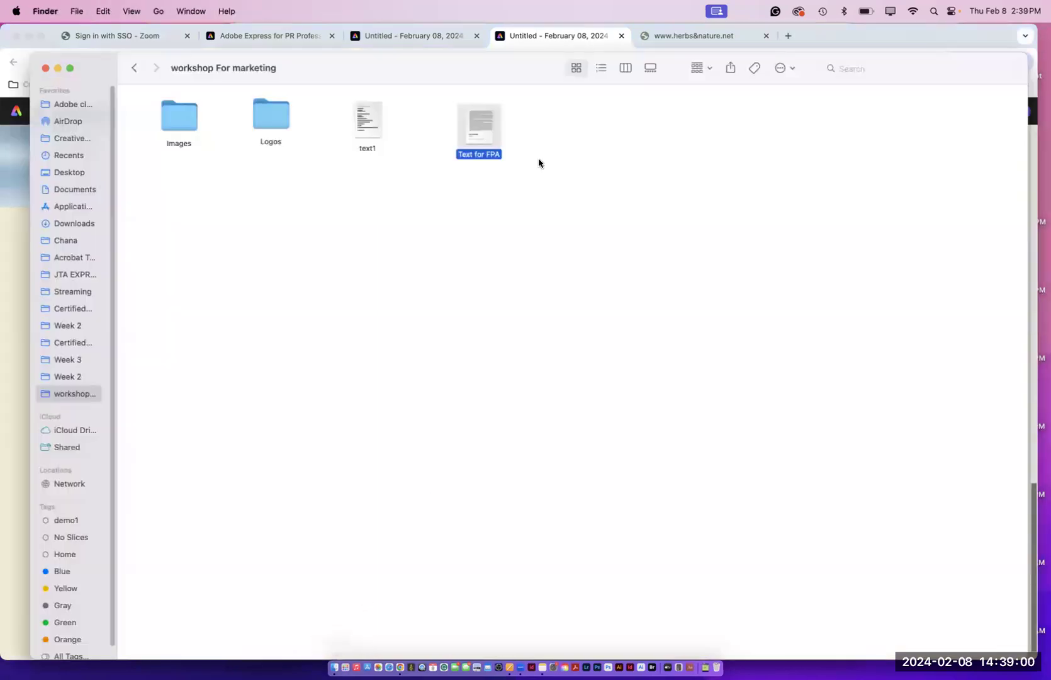
{"action": "double_click", "coordinate": [489, 121]}
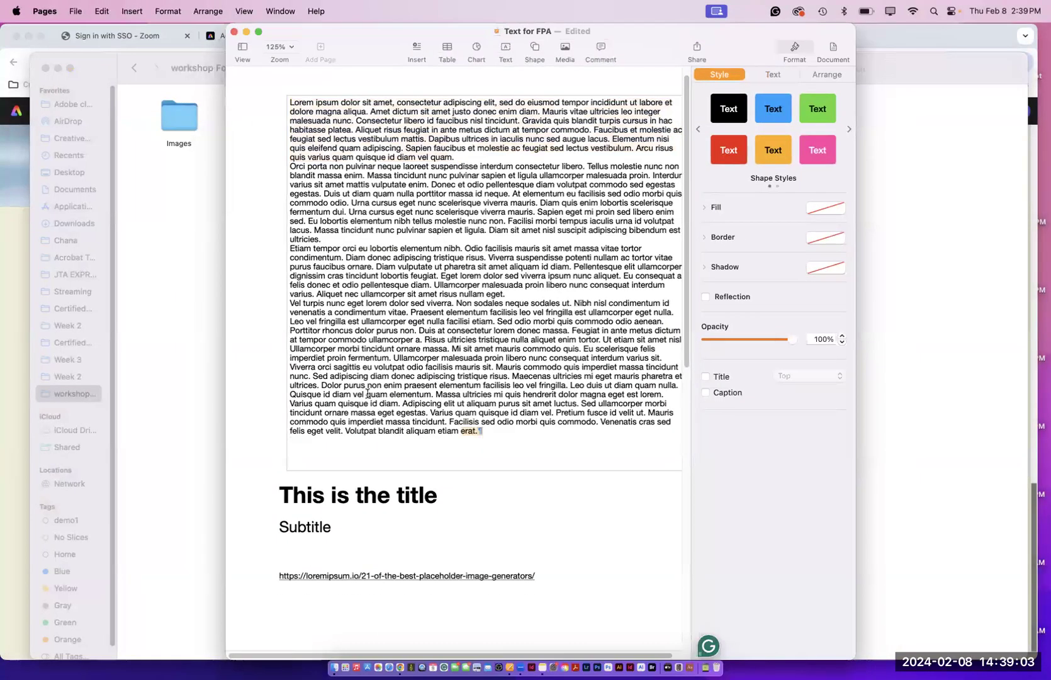
{"action": "left_click_drag", "start_coordinate": [478, 430], "coordinate": [318, 368]}
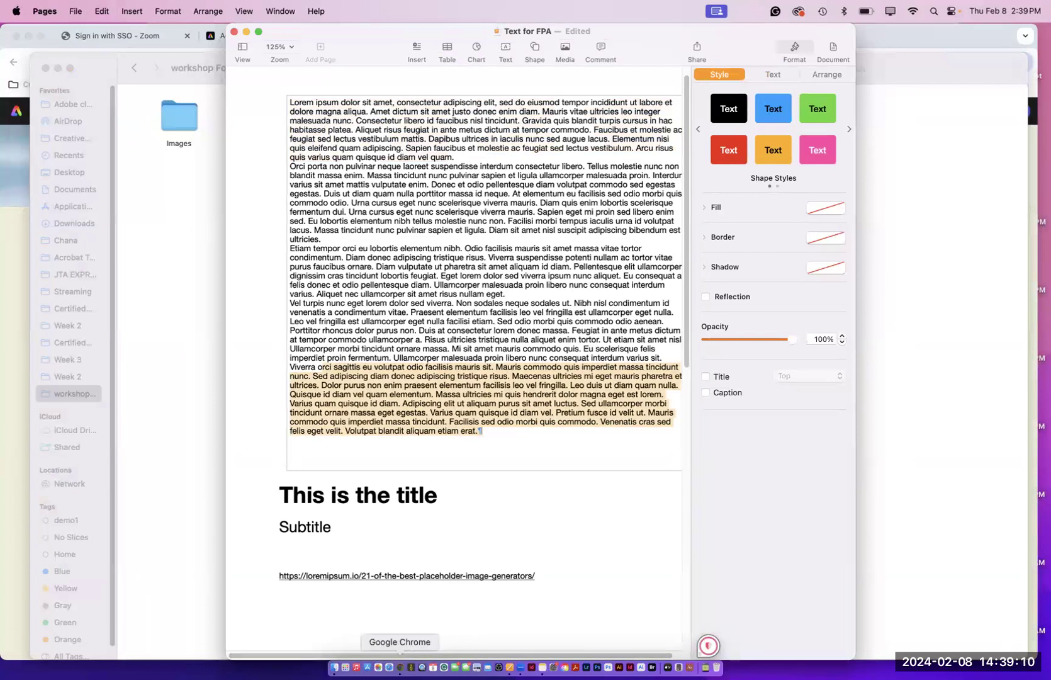
{"action": "left_click", "coordinate": [400, 666]}
{"action": "left_click", "coordinate": [410, 597]}
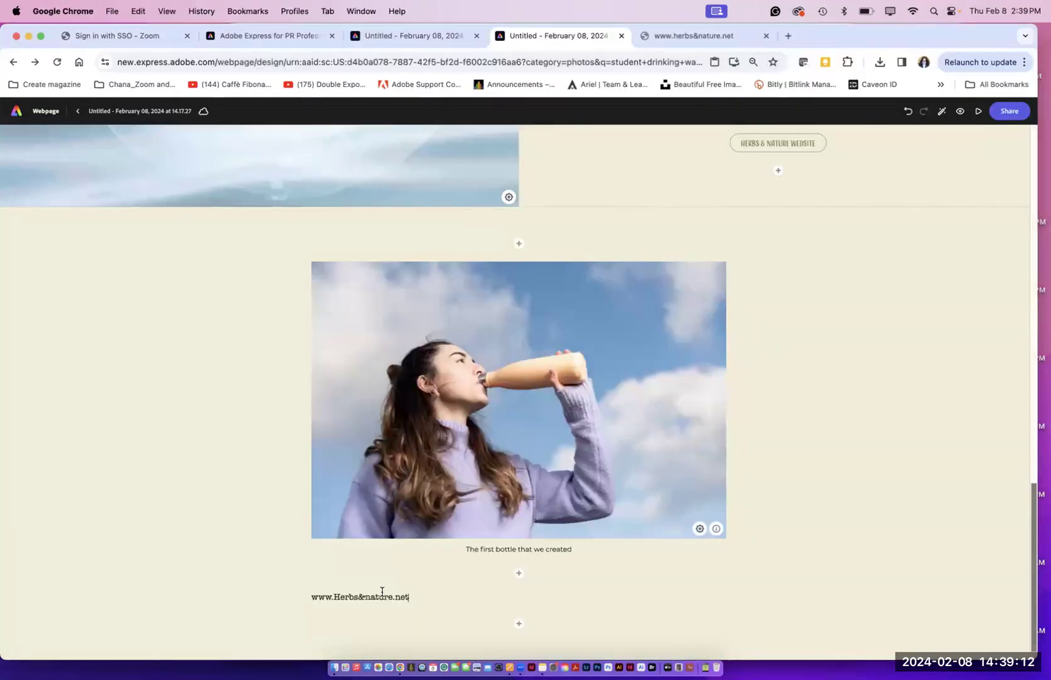
{"action": "left_click_drag", "start_coordinate": [410, 597], "coordinate": [305, 597]}
{"action": "key", "text": "super+v"}
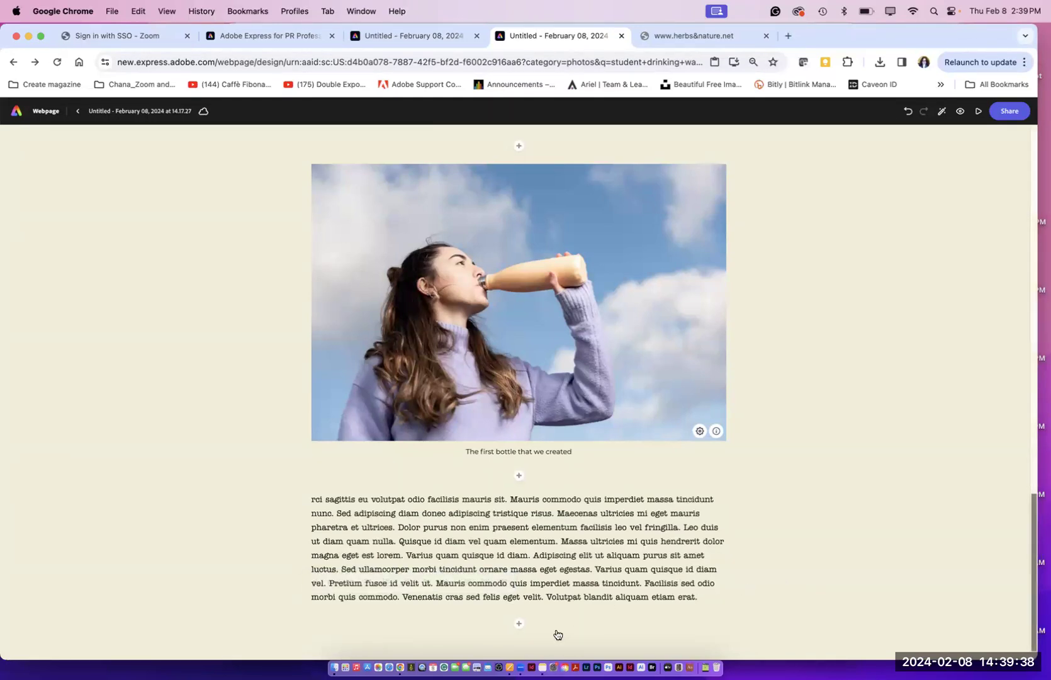
{"action": "left_click", "coordinate": [519, 624]}
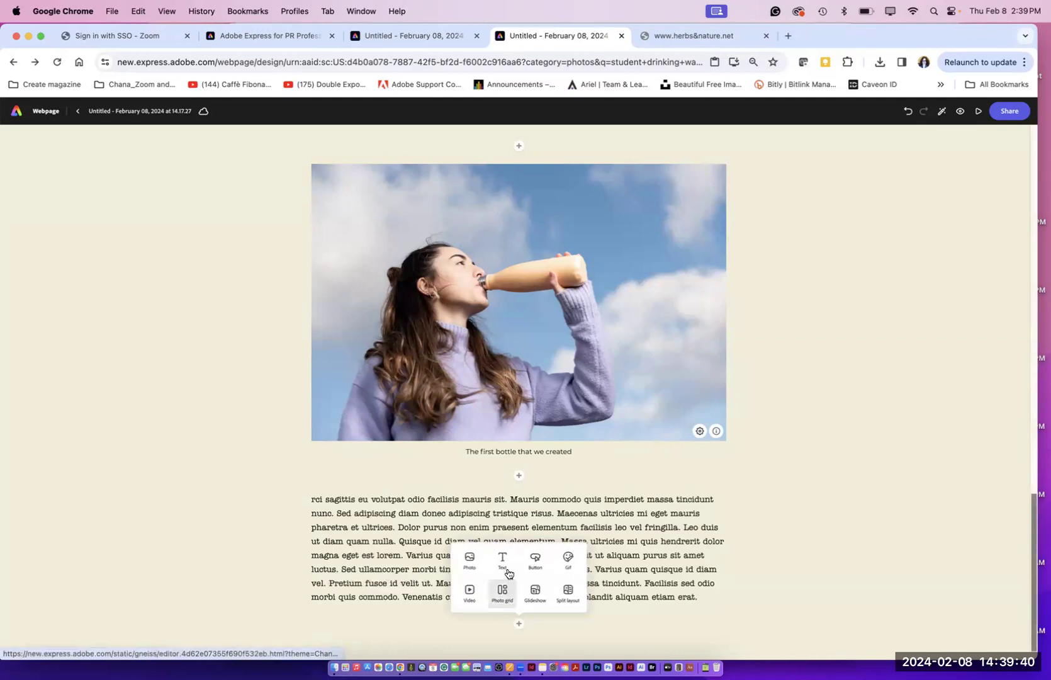
{"action": "left_click", "coordinate": [502, 566]}
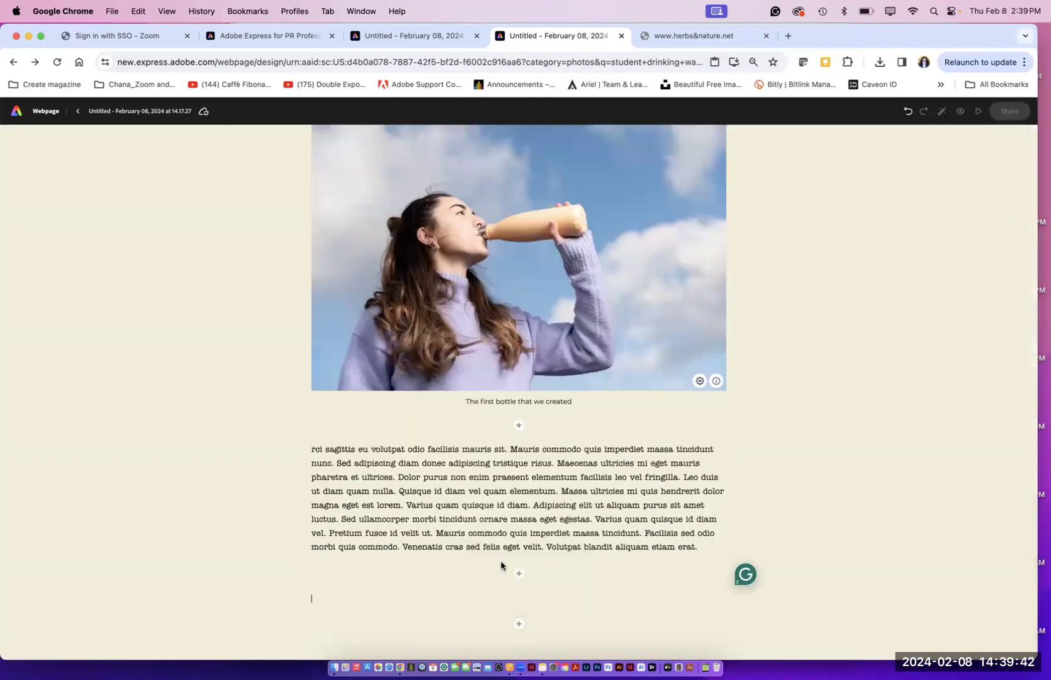
{"action": "type", "text": "w"}
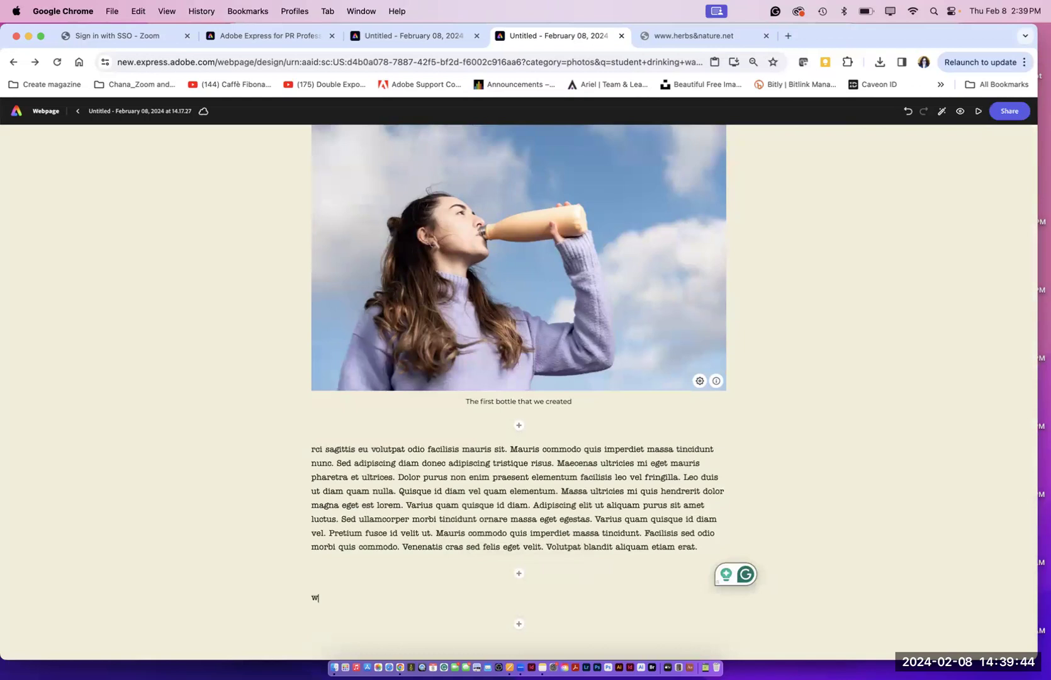
{"action": "type", "text": "ww.waterproduct.net"}
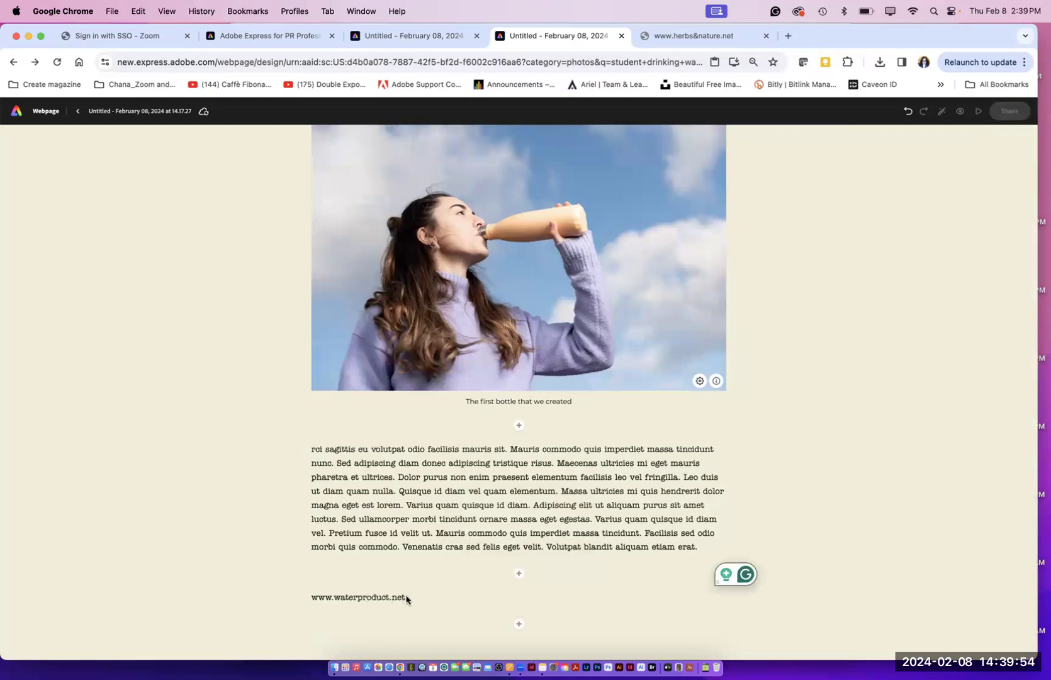
{"action": "left_click_drag", "start_coordinate": [406, 598], "coordinate": [300, 598]}
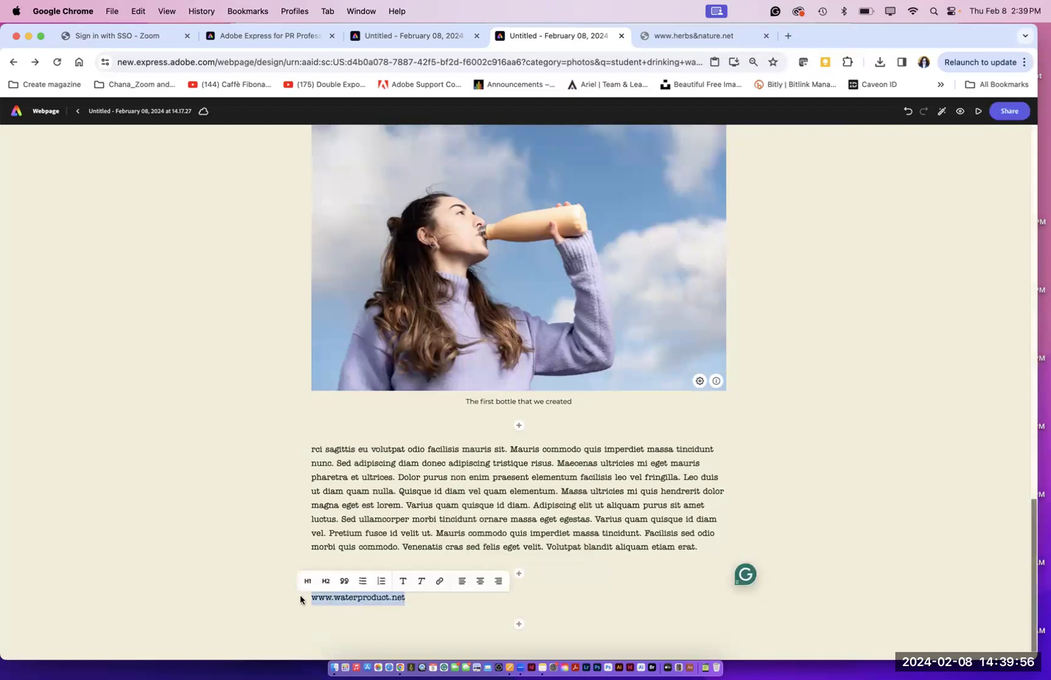
{"action": "left_click", "coordinate": [440, 582]}
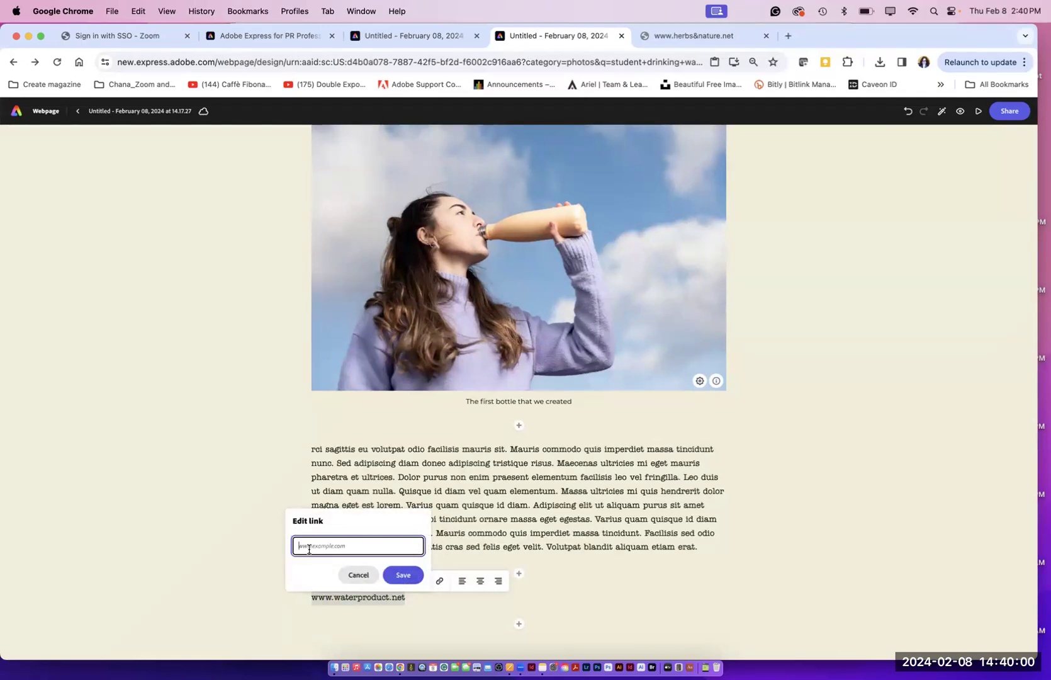
{"action": "key", "text": "super+v"}
{"action": "left_click", "coordinate": [403, 575]}
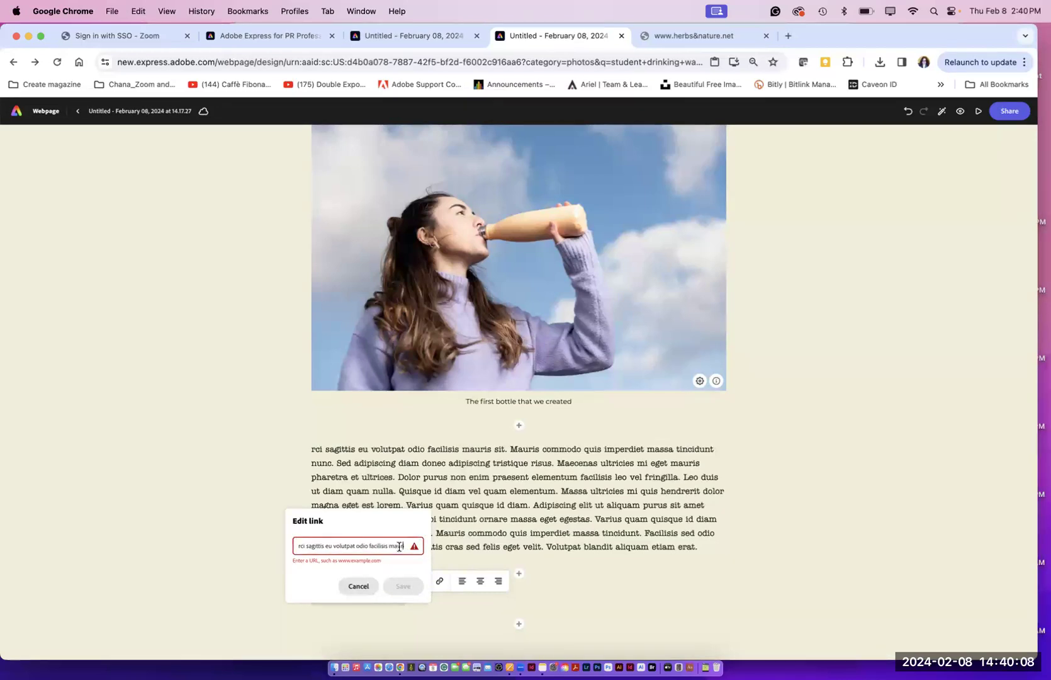
{"action": "left_click", "coordinate": [273, 551]}
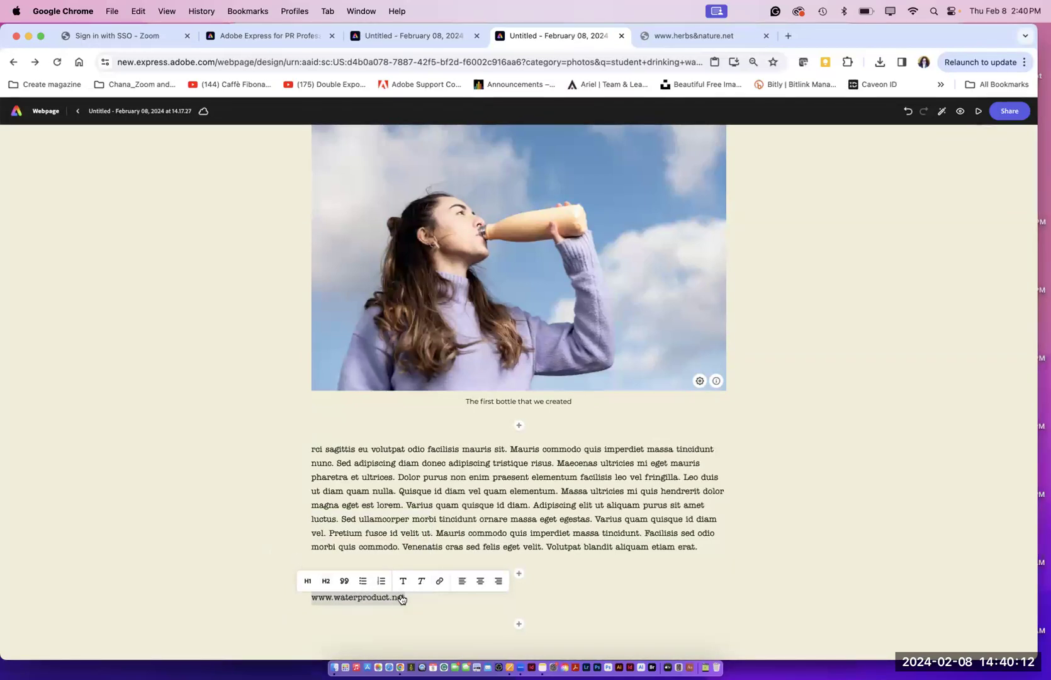
{"action": "left_click", "coordinate": [440, 581]}
{"action": "type", "text": "www.ad"}
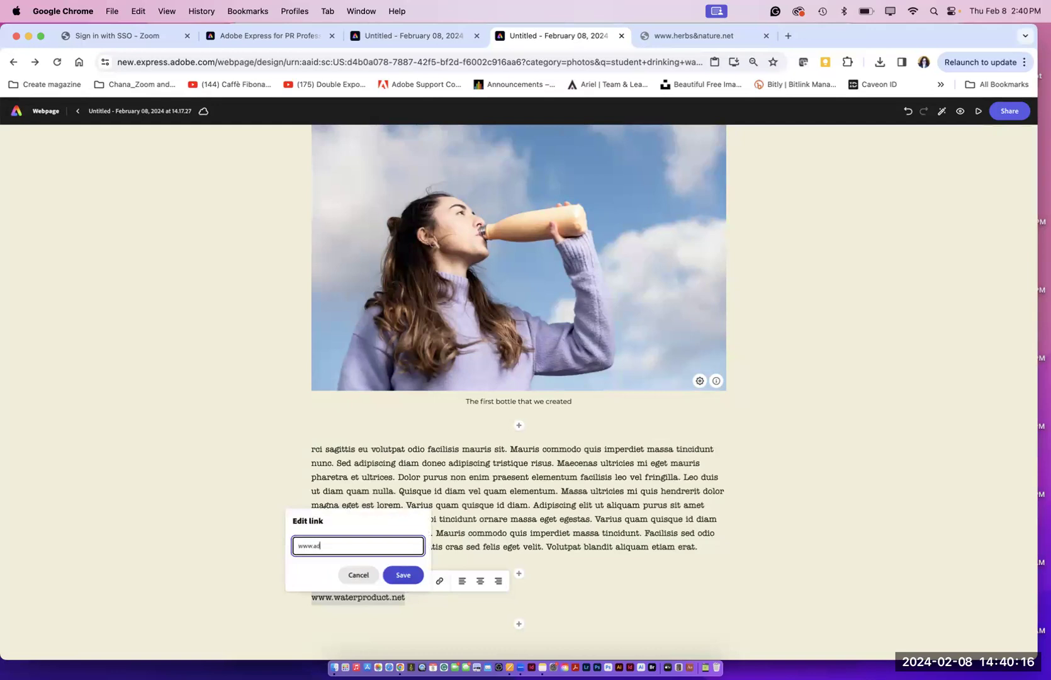
{"action": "type", "text": "obe.com"}
{"action": "left_click", "coordinate": [401, 576]}
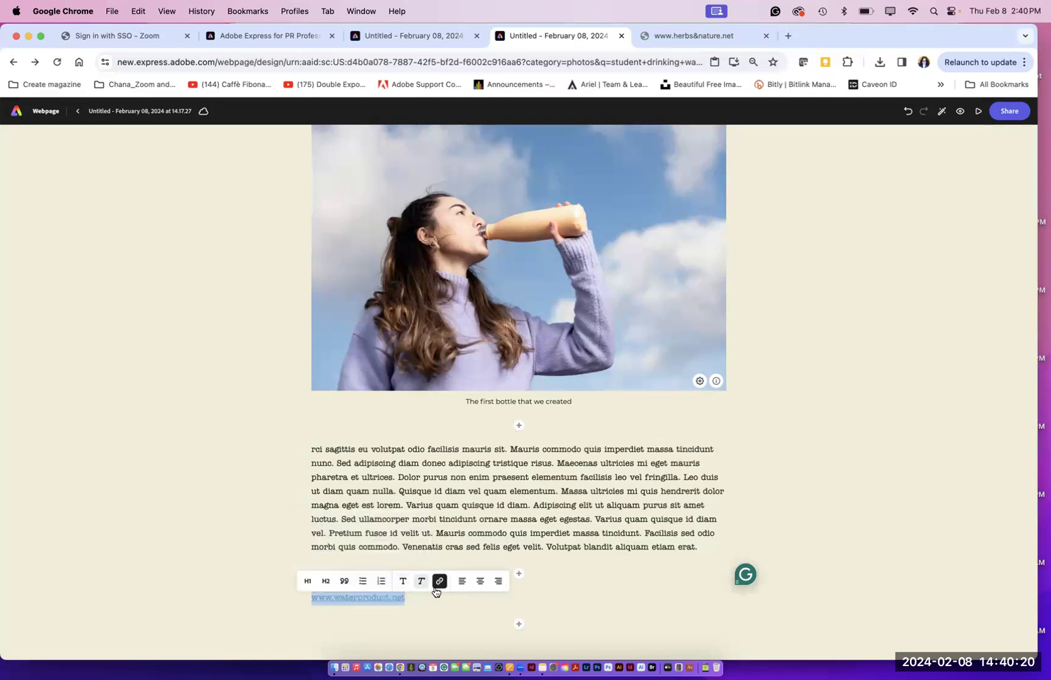
{"action": "left_click", "coordinate": [479, 581]}
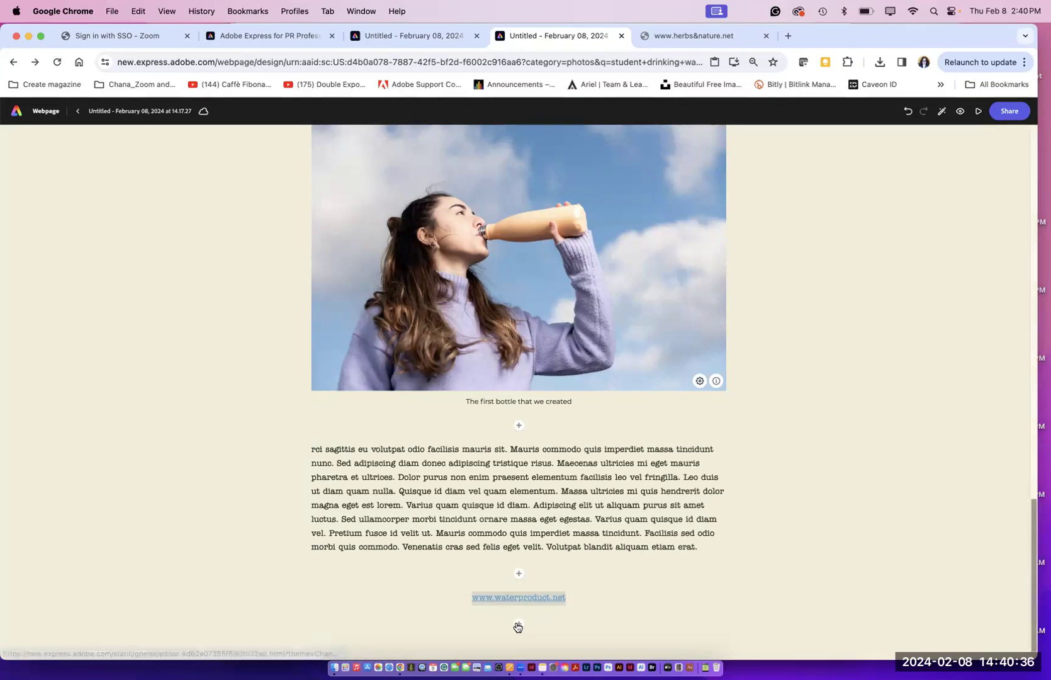
Step: Add a video block below the linked web address, ready for its link
{"action": "left_click", "coordinate": [518, 625]}
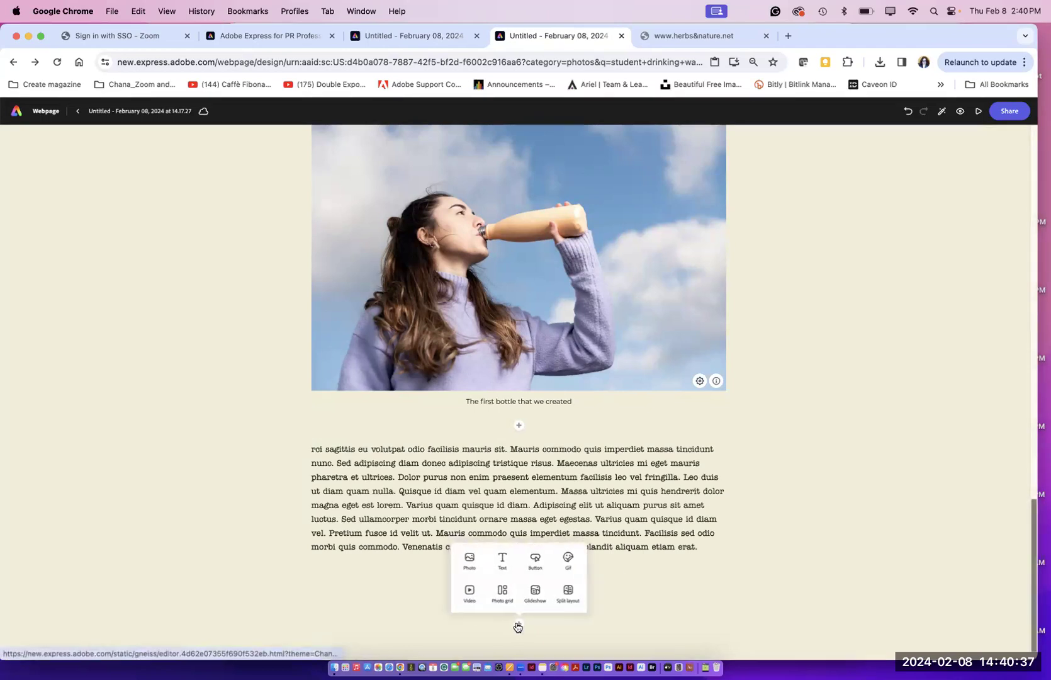
{"action": "left_click", "coordinate": [470, 597]}
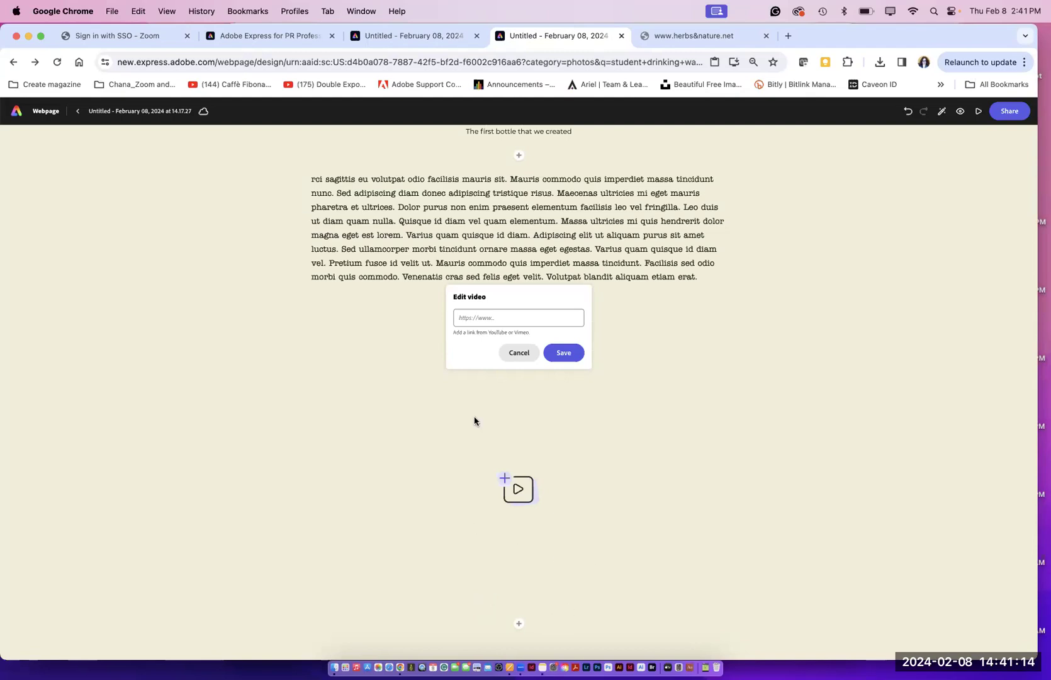
{"action": "left_click", "coordinate": [463, 317]}
Step: Switch to Notes and search for the note holding the soup video link
{"action": "left_click", "coordinate": [543, 667]}
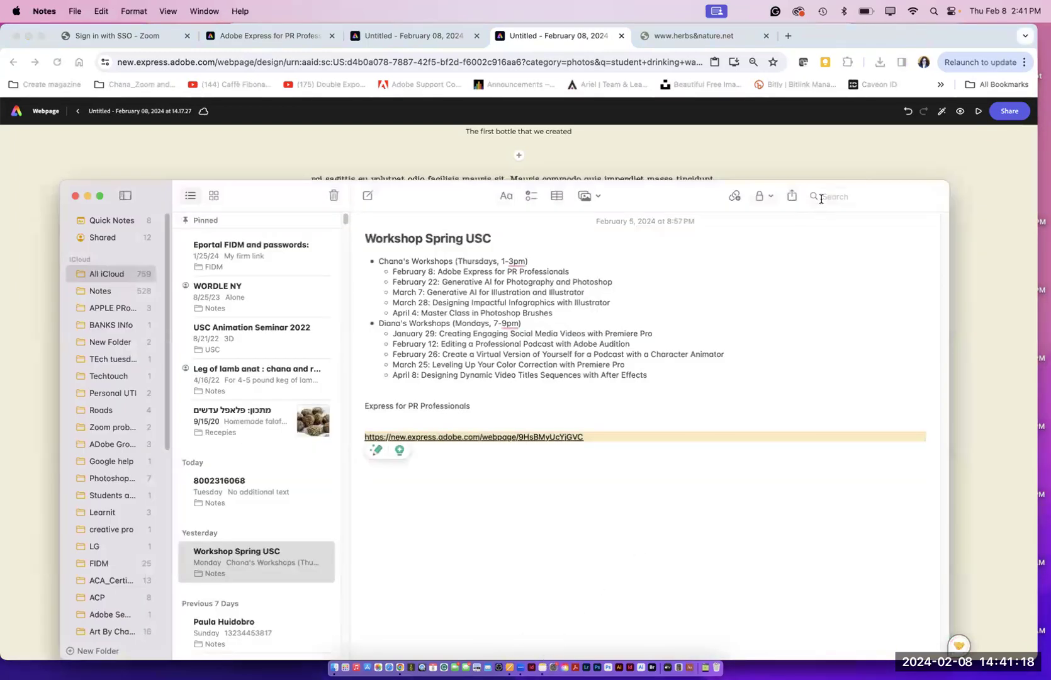
{"action": "left_click", "coordinate": [822, 196]}
{"action": "type", "text": "cha"}
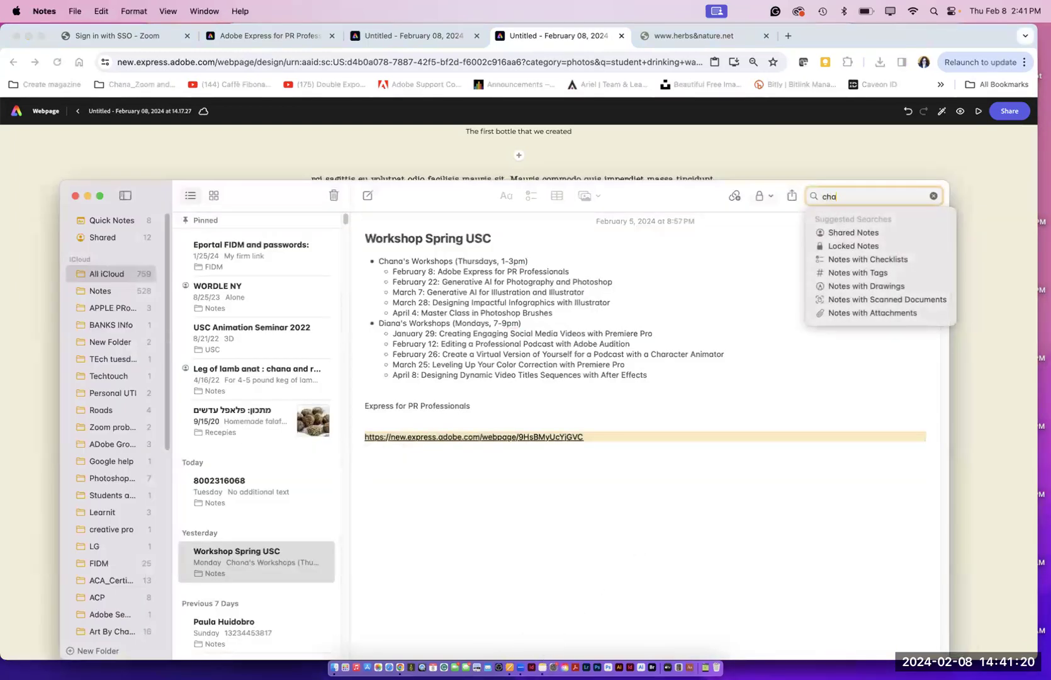
{"action": "type", "text": "na soup"}
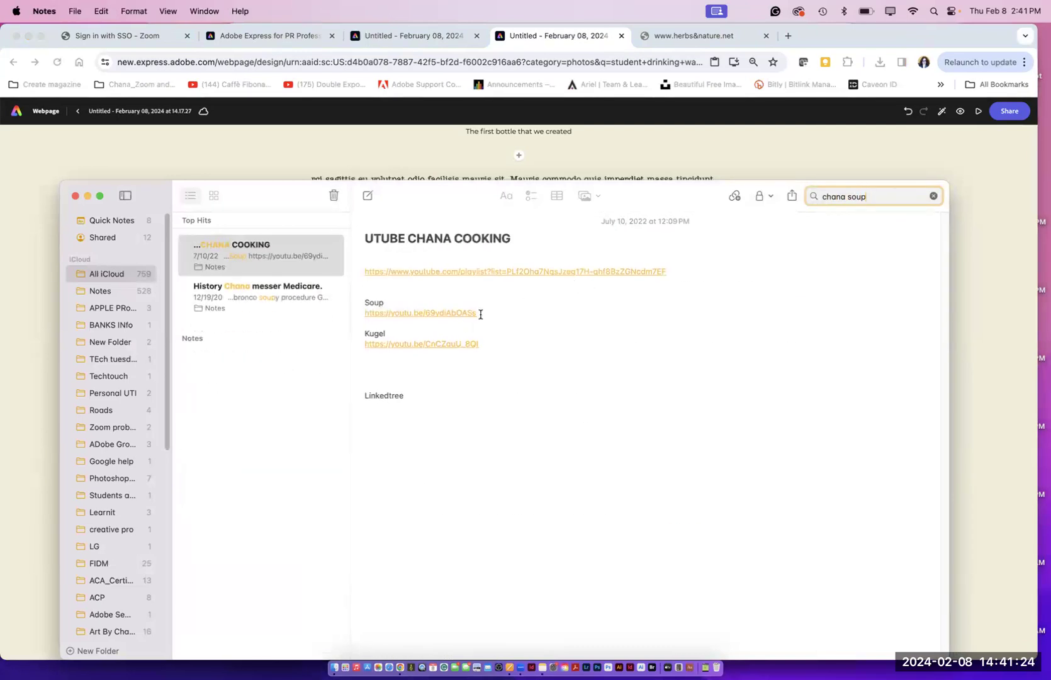
Step: Copy the Soup YouTube link from the note and embed that video in the webpage's video block
{"action": "left_click_drag", "start_coordinate": [679, 273], "coordinate": [364, 275]}
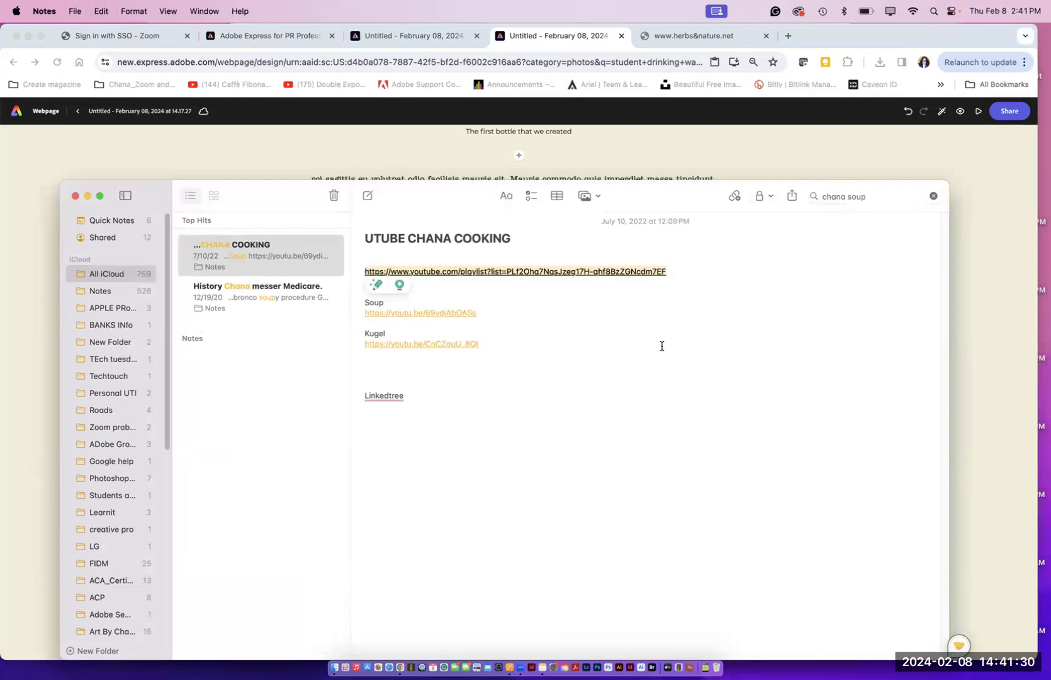
{"action": "left_click", "coordinate": [418, 326]}
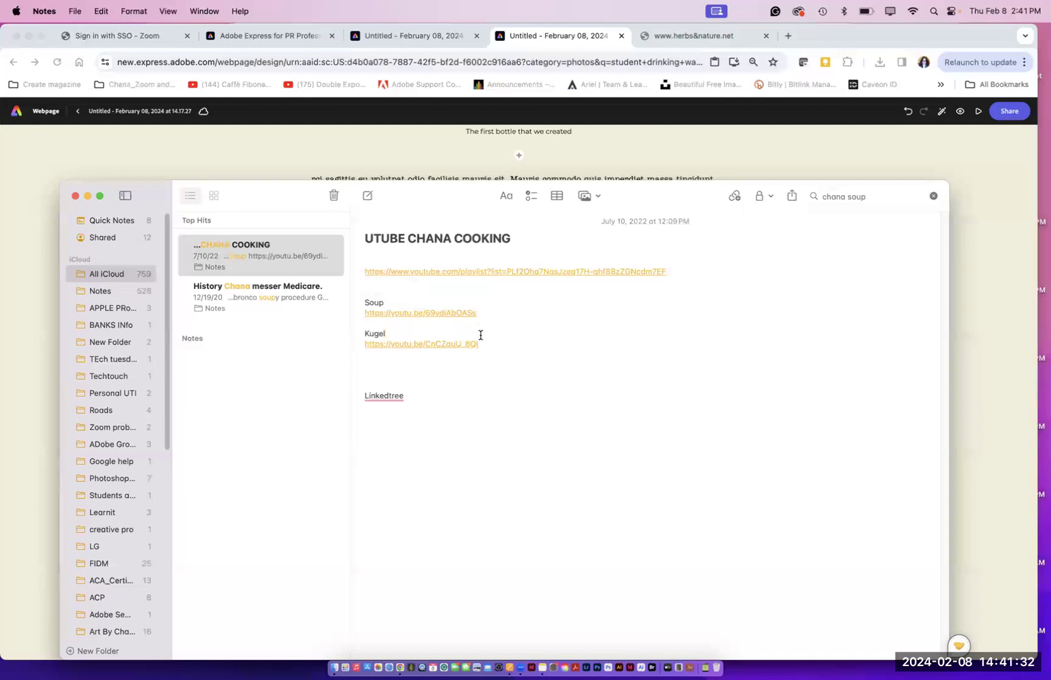
{"action": "left_click_drag", "start_coordinate": [473, 315], "coordinate": [400, 317]}
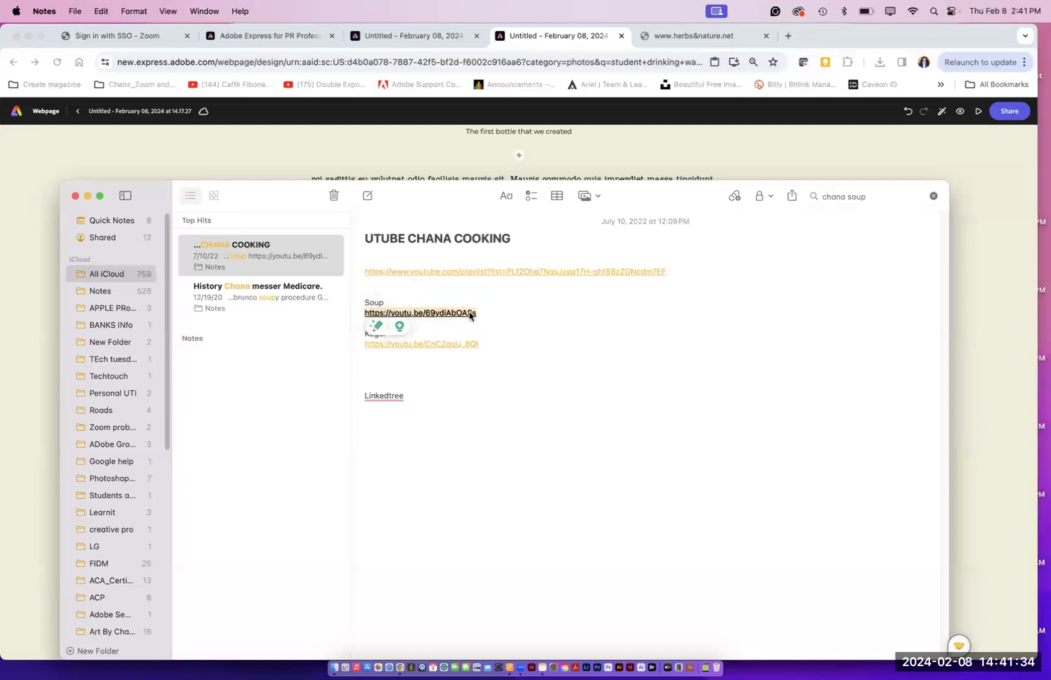
{"action": "left_click_drag", "start_coordinate": [481, 312], "coordinate": [357, 313]}
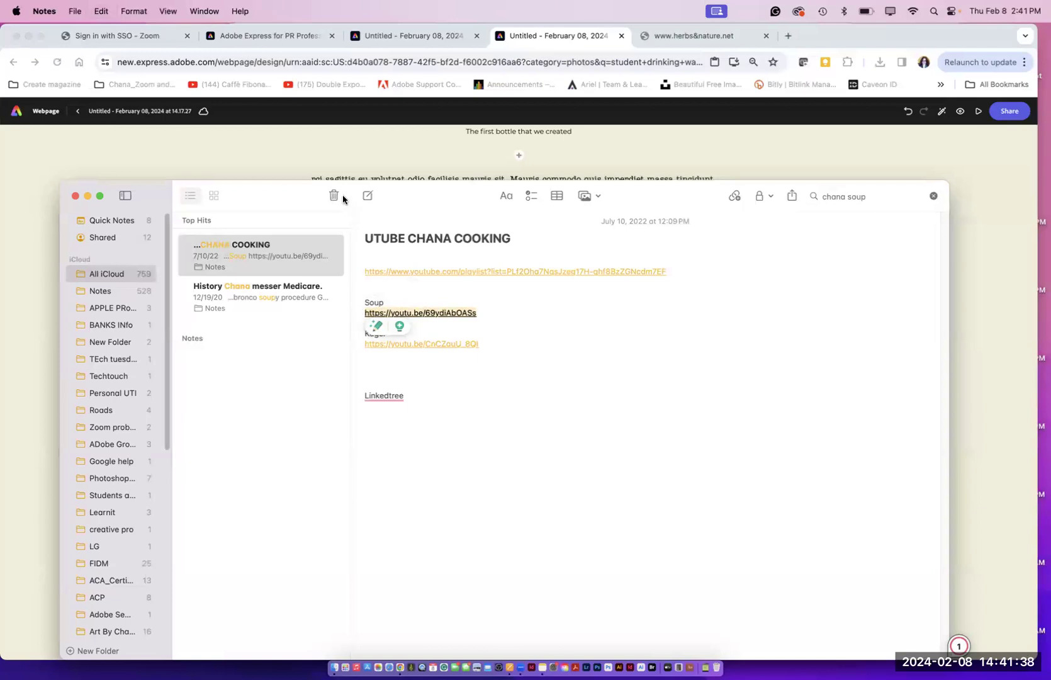
{"action": "left_click", "coordinate": [149, 159]}
{"action": "key", "text": "super+v"}
{"action": "left_click", "coordinate": [564, 353]}
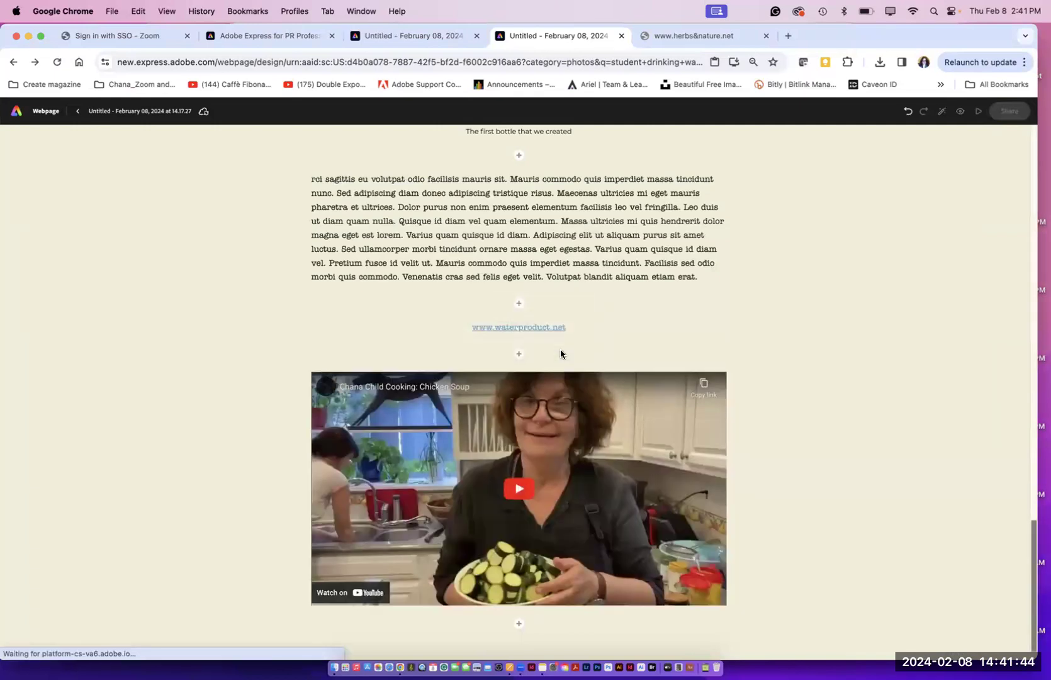
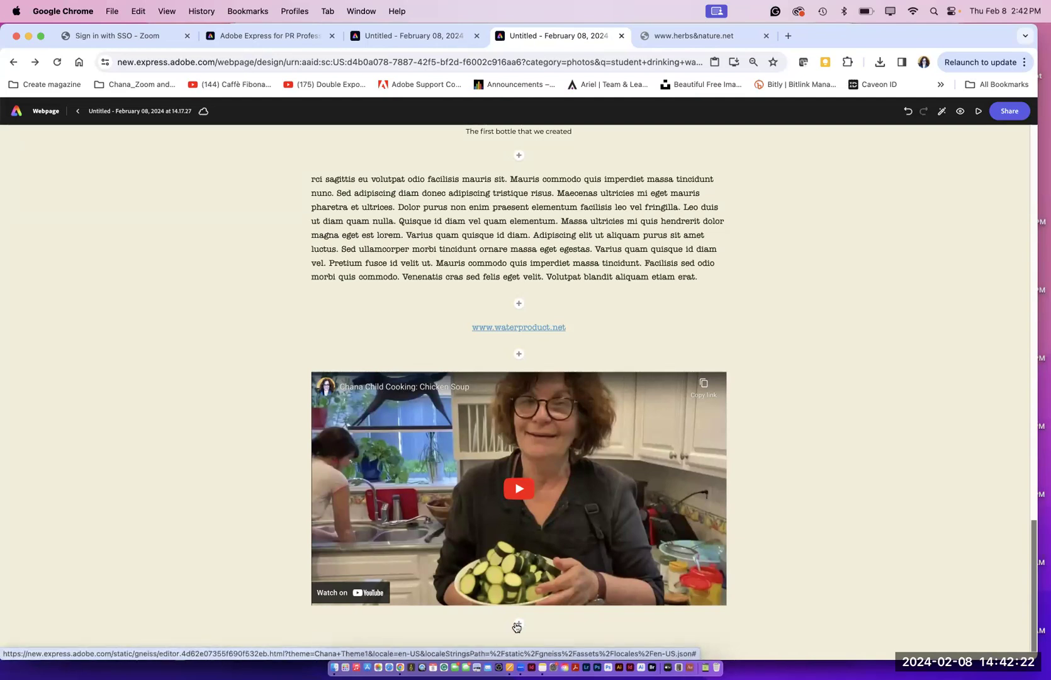
{"action": "left_click", "coordinate": [518, 624]}
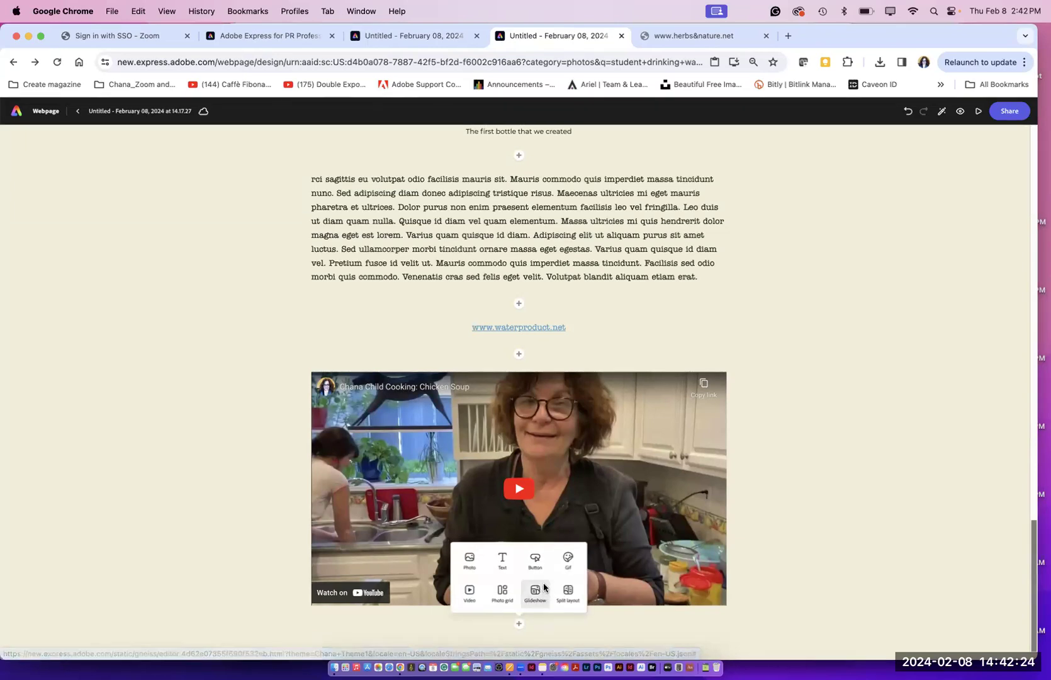
{"action": "left_click", "coordinate": [569, 560]}
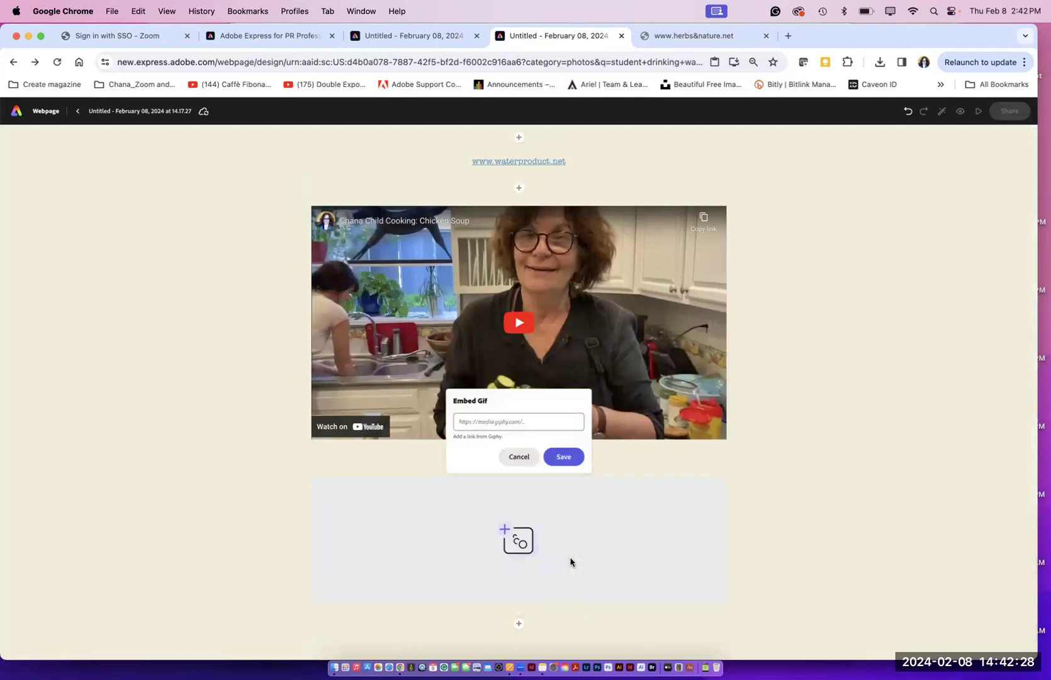
{"action": "left_click", "coordinate": [518, 423]}
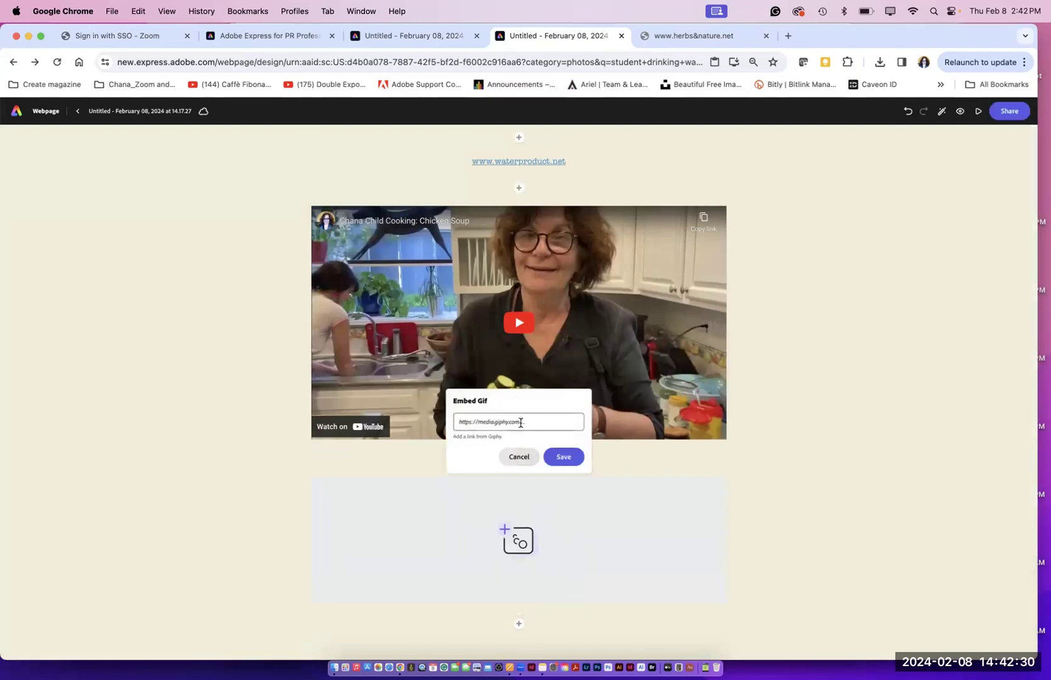
{"action": "left_click", "coordinate": [516, 459]}
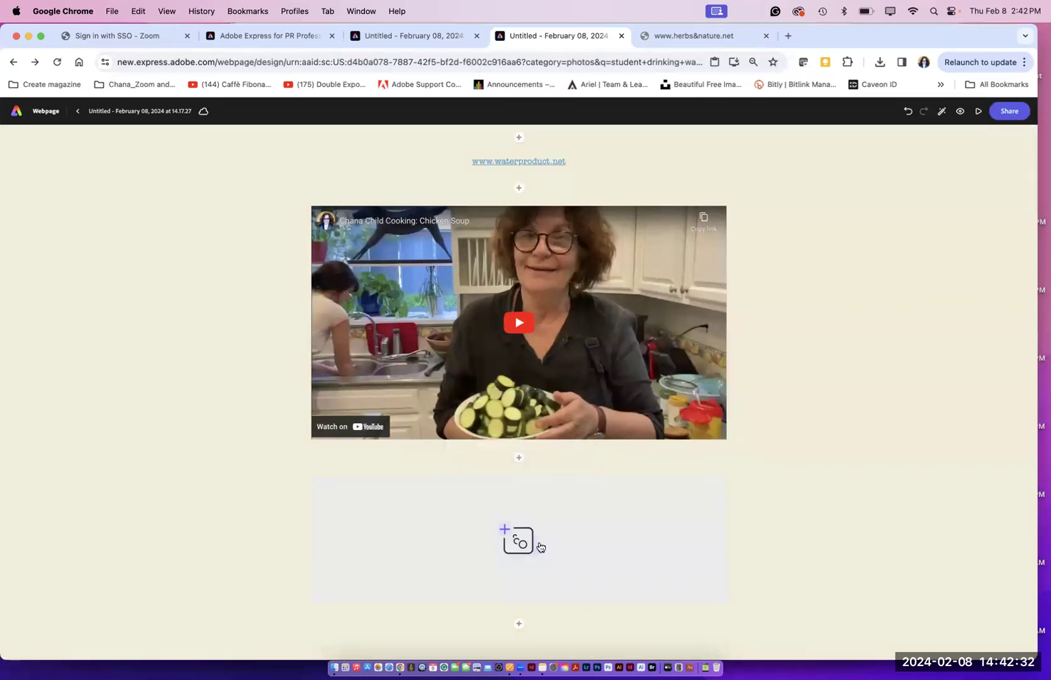
Step: Add a photo grid below the video with the first five "student drinking water" stock photos, and save the grid
{"action": "left_click", "coordinate": [520, 625]}
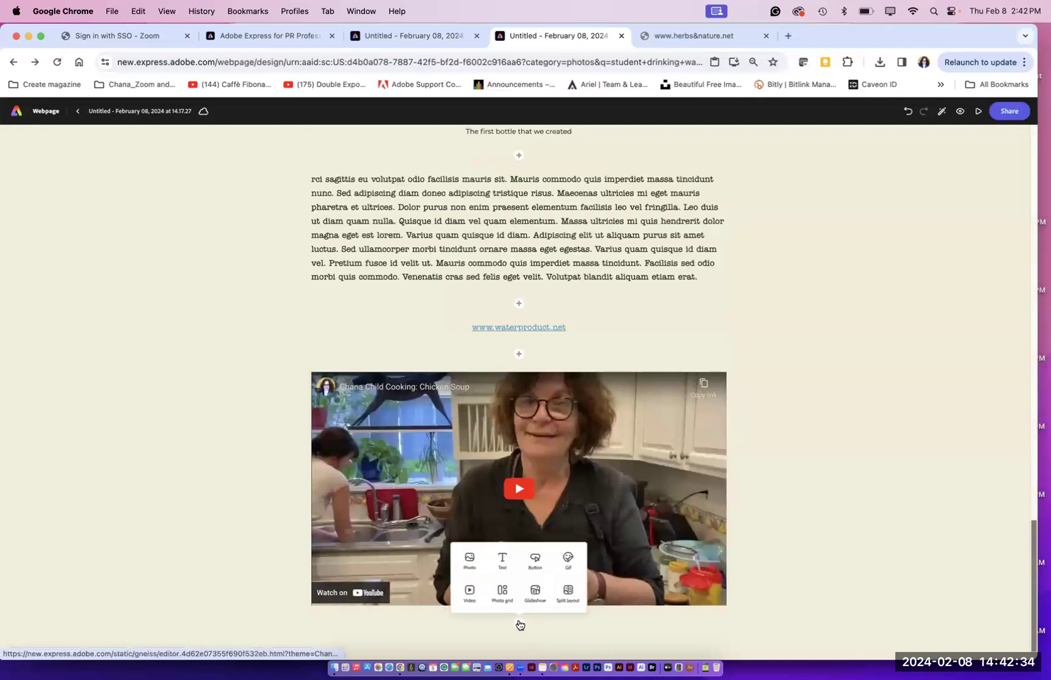
{"action": "left_click", "coordinate": [502, 591]}
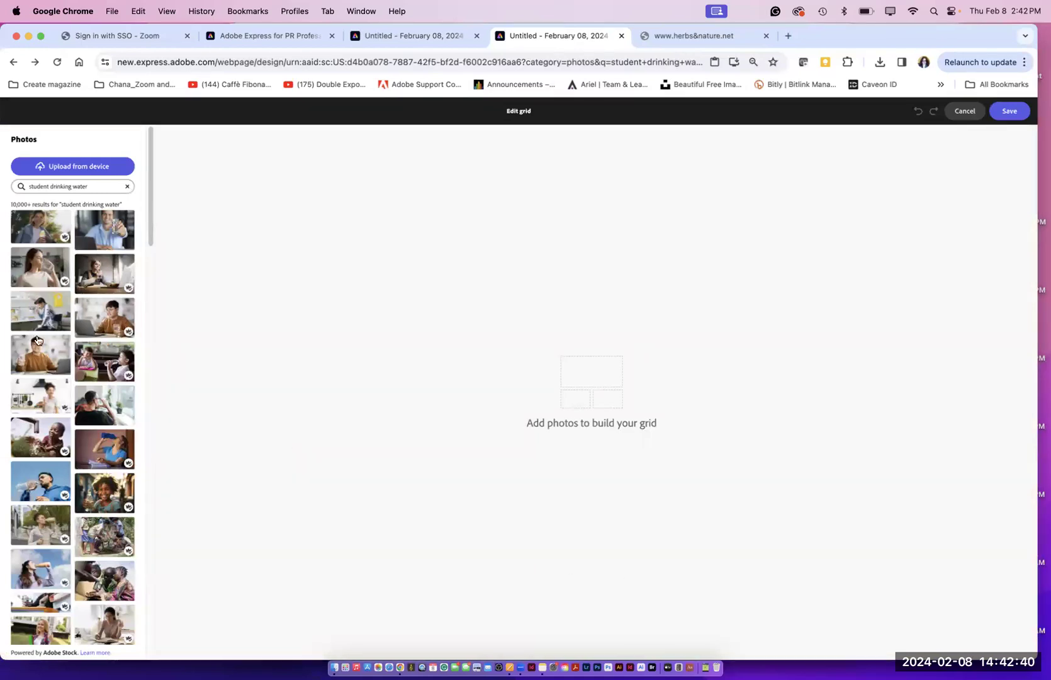
{"action": "left_click", "coordinate": [43, 236]}
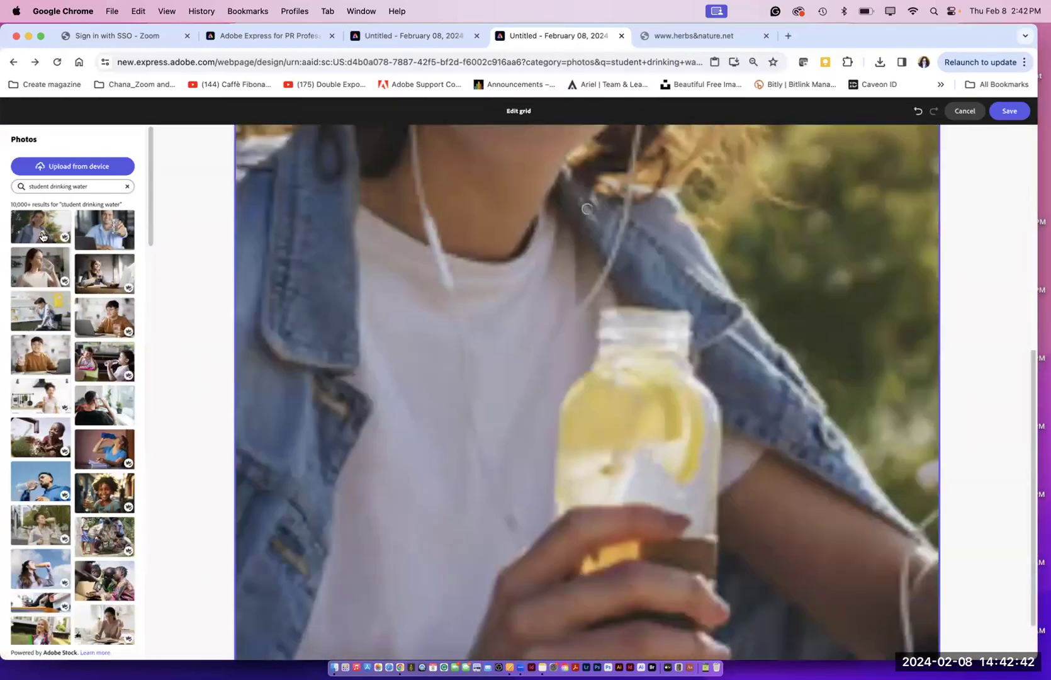
{"action": "left_click", "coordinate": [97, 234]}
{"action": "left_click", "coordinate": [54, 276]}
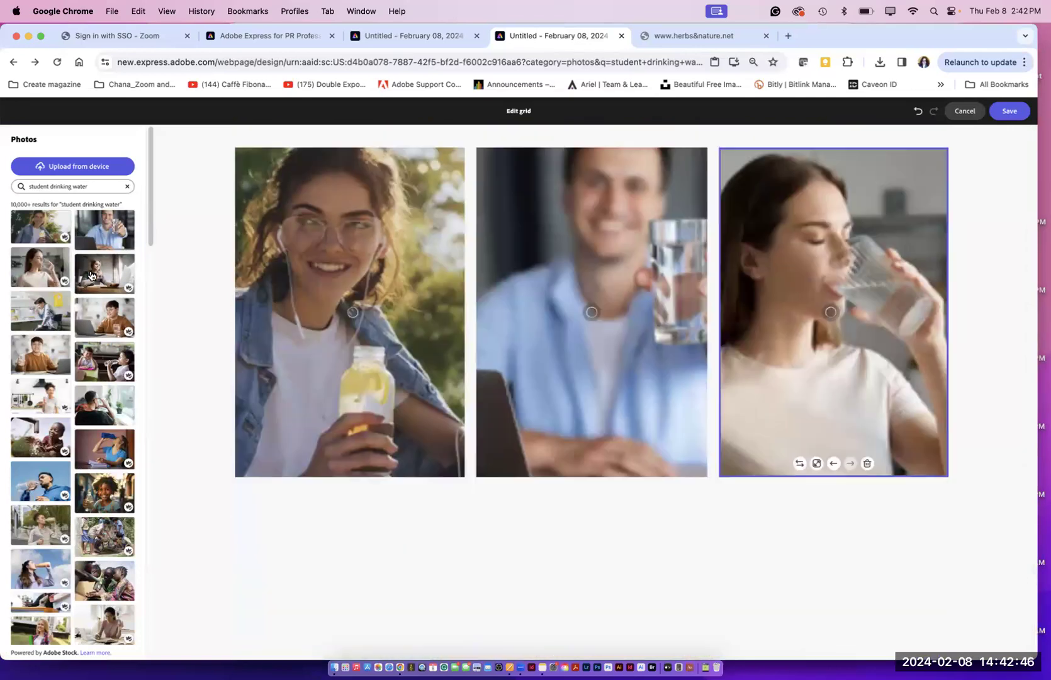
{"action": "left_click", "coordinate": [97, 278]}
{"action": "left_click", "coordinate": [46, 313]}
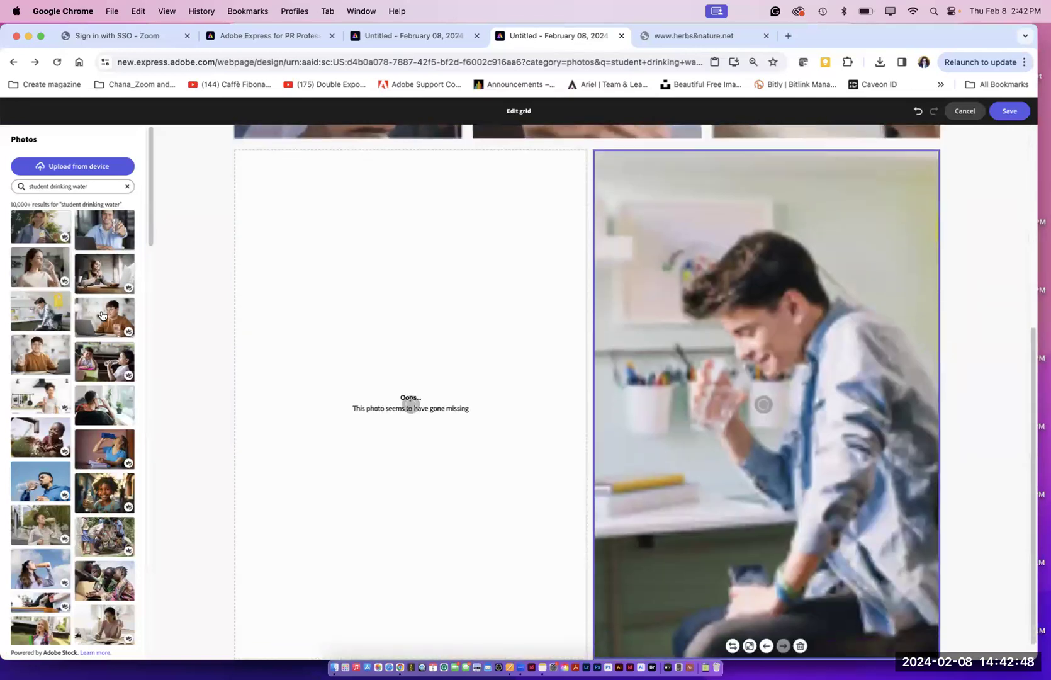
{"action": "left_click", "coordinate": [284, 353]}
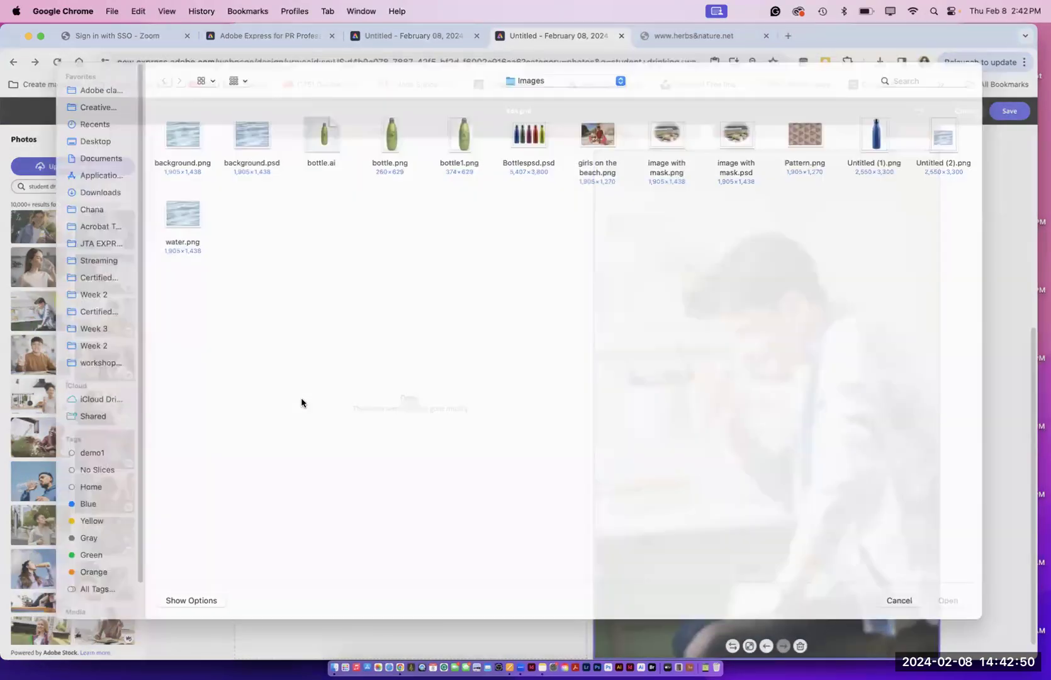
{"action": "left_click", "coordinate": [906, 613]}
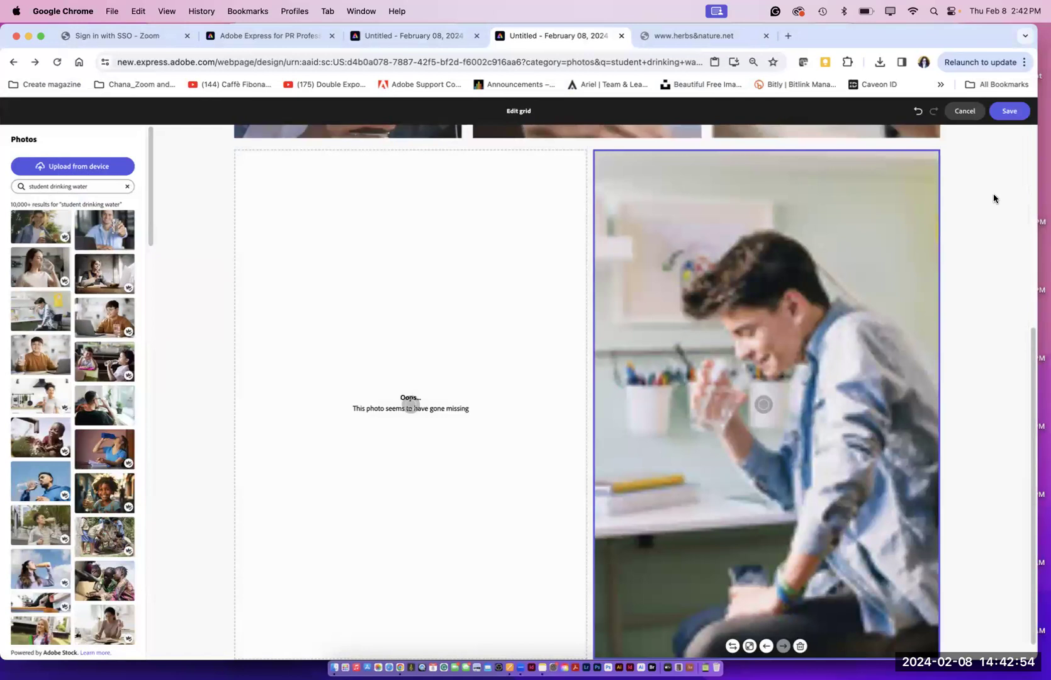
{"action": "left_click", "coordinate": [1008, 114]}
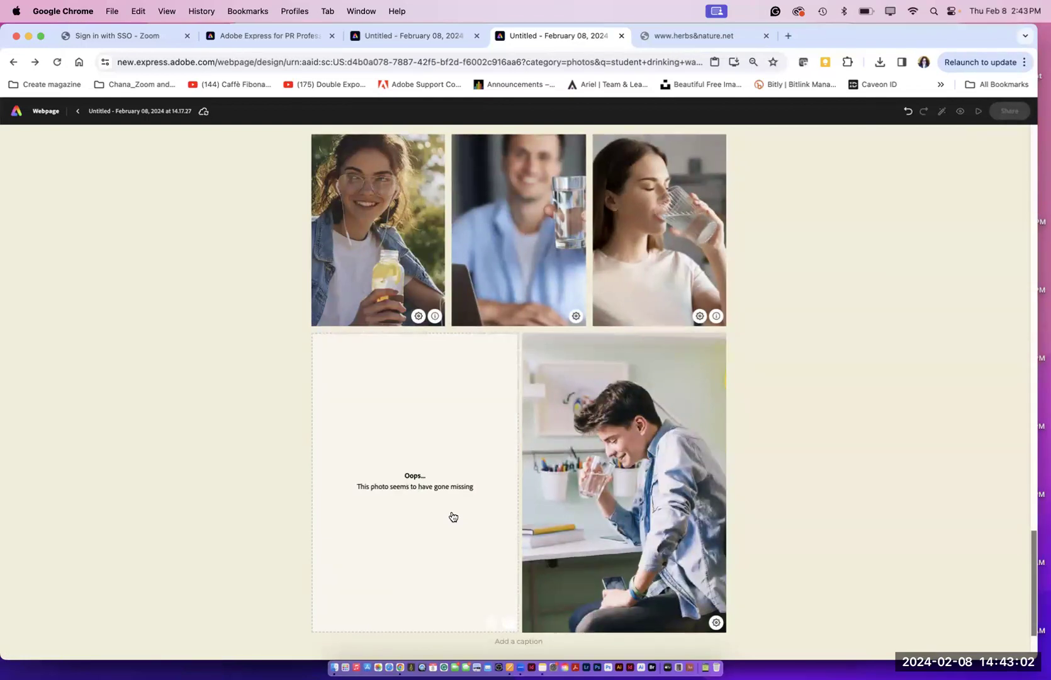
Step: Check the saved photo grid's options and review the webpage from the embedded video down to the end
{"action": "left_click", "coordinate": [430, 502]}
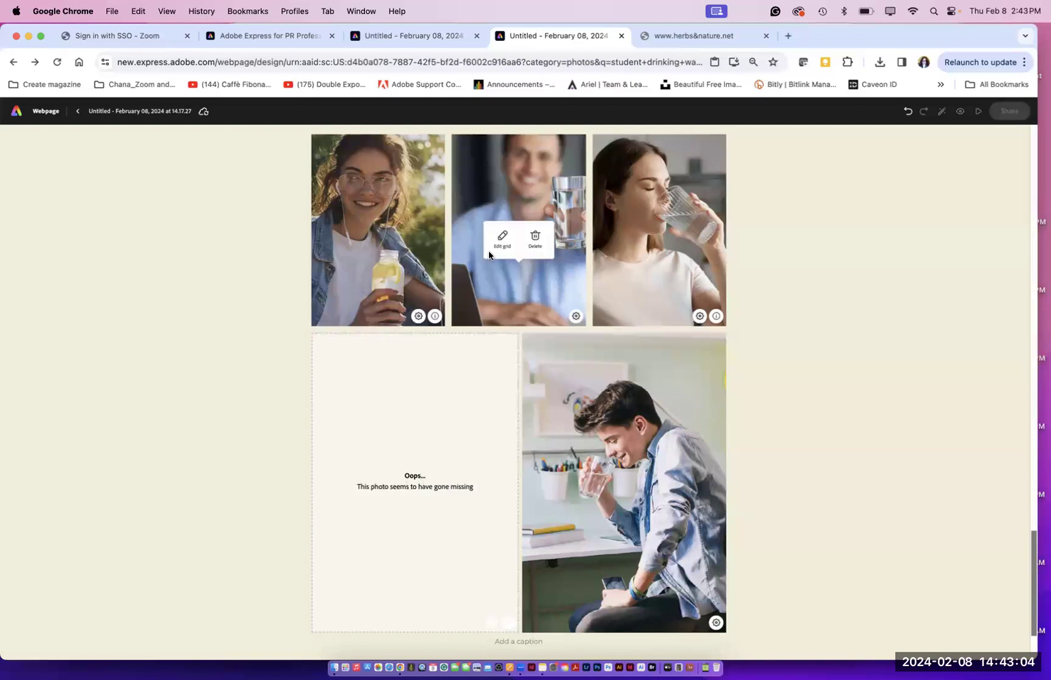
{"action": "left_click", "coordinate": [535, 243]}
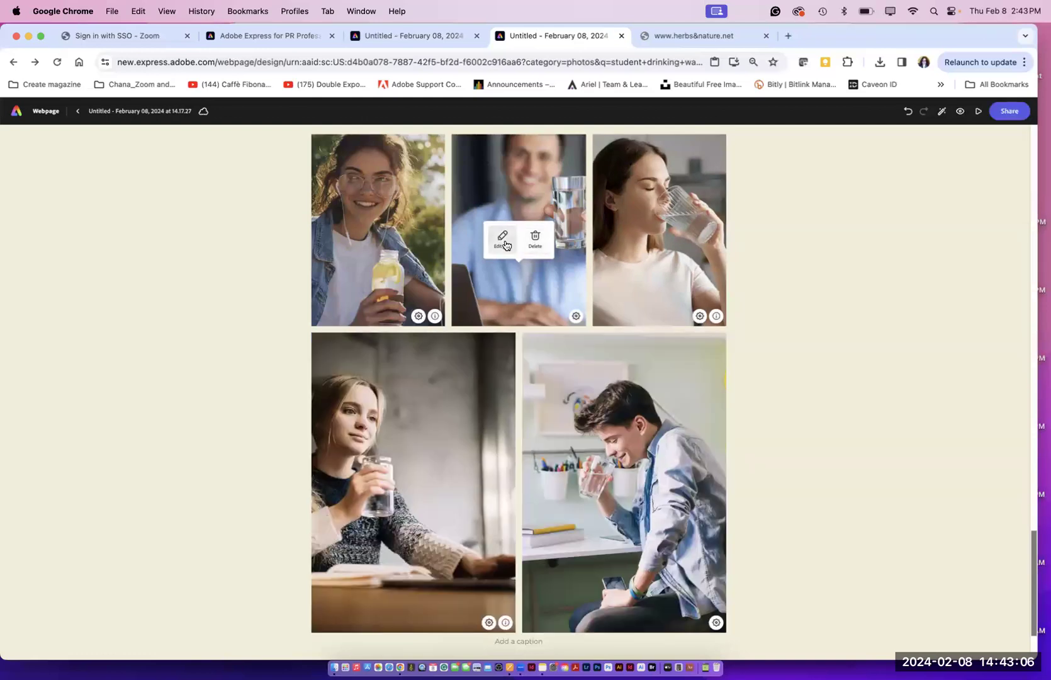
{"action": "left_click", "coordinate": [243, 354]}
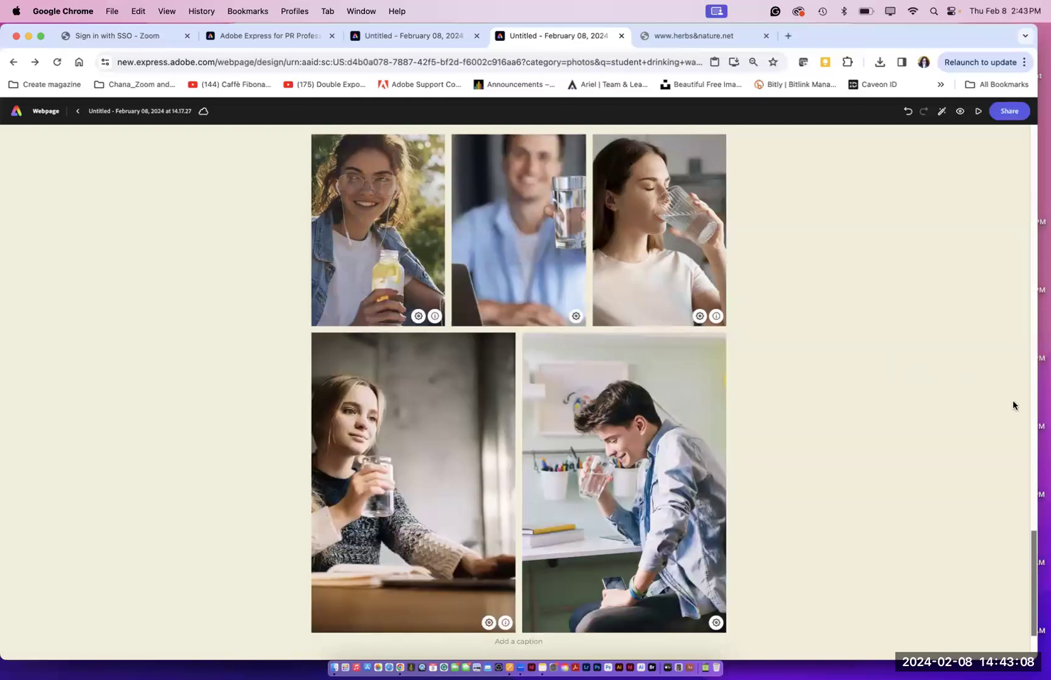
{"action": "scroll", "coordinate": [1031, 547], "scroll_direction": "up", "scroll_amount": 6}
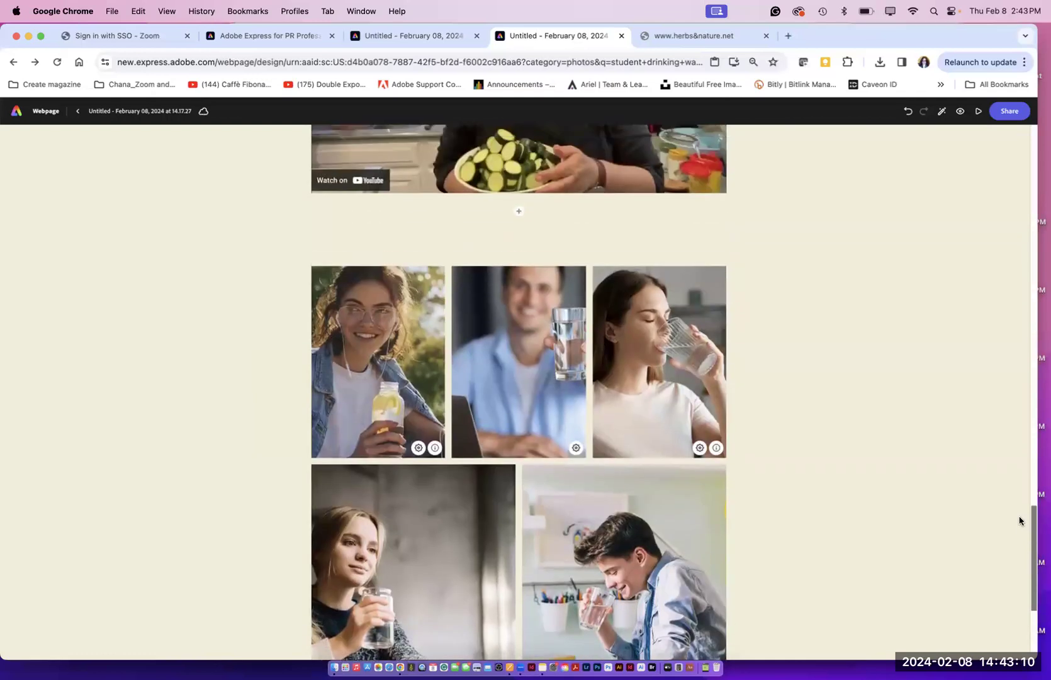
{"action": "scroll", "coordinate": [1016, 501], "scroll_direction": "down", "scroll_amount": 7}
{"action": "scroll", "coordinate": [1012, 549], "scroll_direction": "up", "scroll_amount": 8}
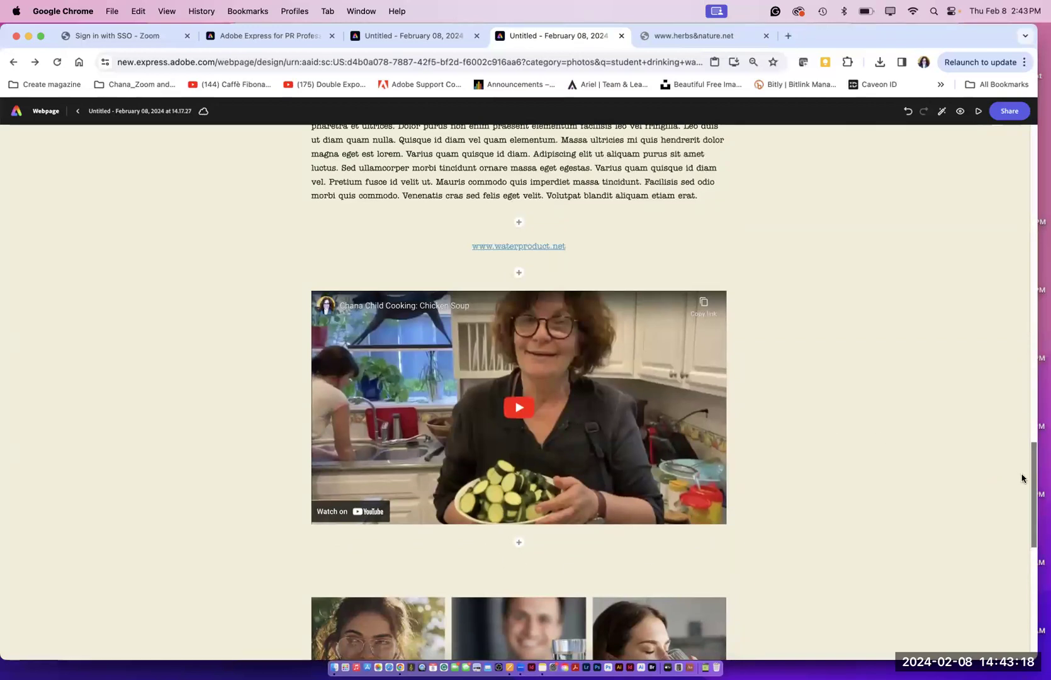
{"action": "left_click", "coordinate": [1033, 553]}
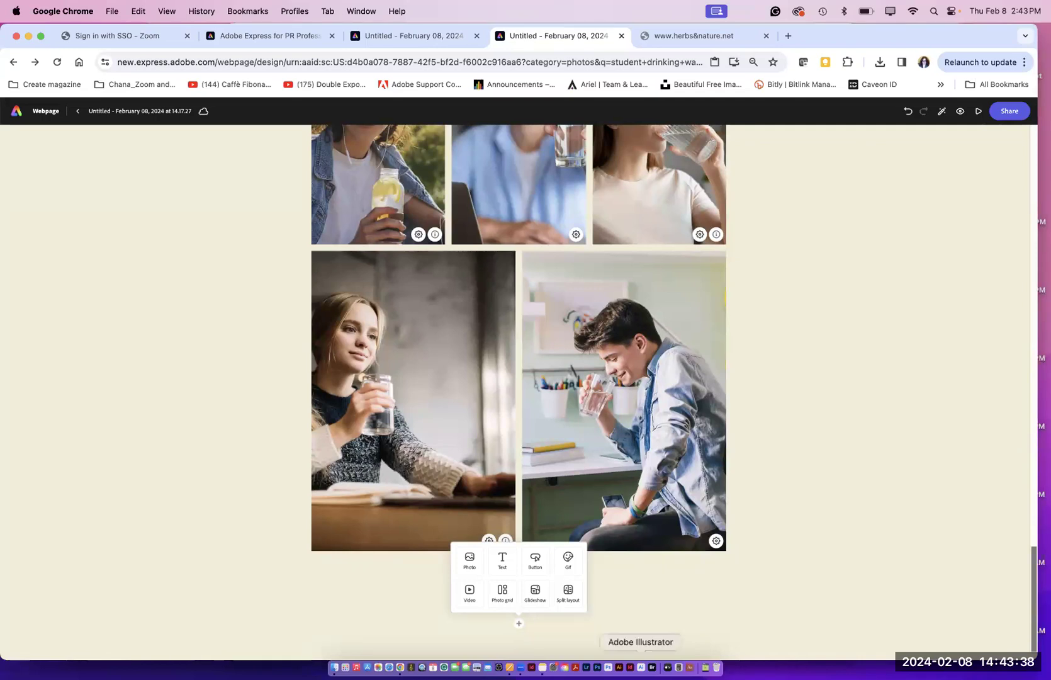
{"action": "scroll", "coordinate": [558, 591], "scroll_direction": "up", "scroll_amount": 5}
{"action": "scroll", "coordinate": [1012, 623], "scroll_direction": "down", "scroll_amount": 5}
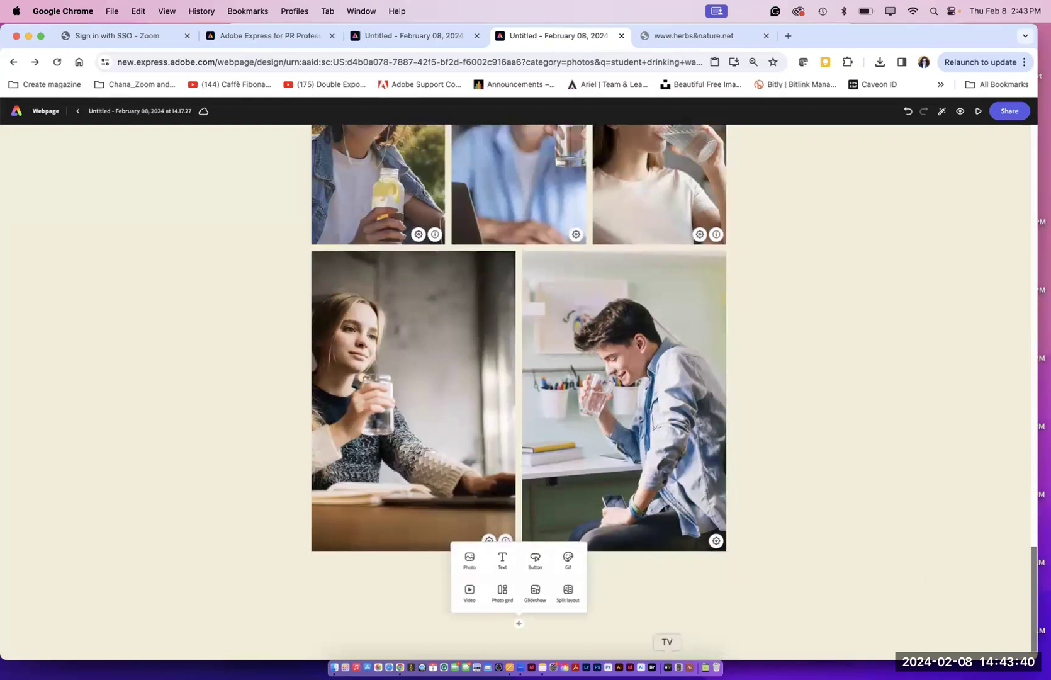
{"action": "scroll", "coordinate": [664, 637], "scroll_direction": "up", "scroll_amount": 3}
{"action": "scroll", "coordinate": [545, 645], "scroll_direction": "down", "scroll_amount": 3}
{"action": "scroll", "coordinate": [544, 645], "scroll_direction": "up", "scroll_amount": 1}
{"action": "scroll", "coordinate": [541, 646], "scroll_direction": "down", "scroll_amount": 1}
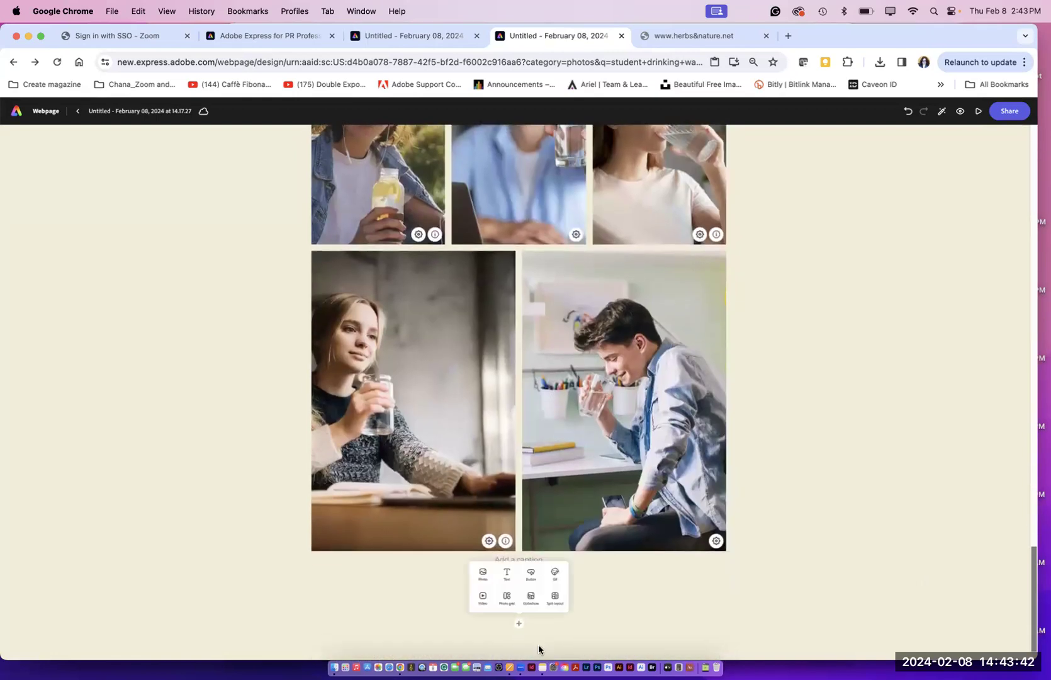
{"action": "scroll", "coordinate": [529, 646], "scroll_direction": "up", "scroll_amount": 1}
{"action": "scroll", "coordinate": [531, 645], "scroll_direction": "down", "scroll_amount": 1}
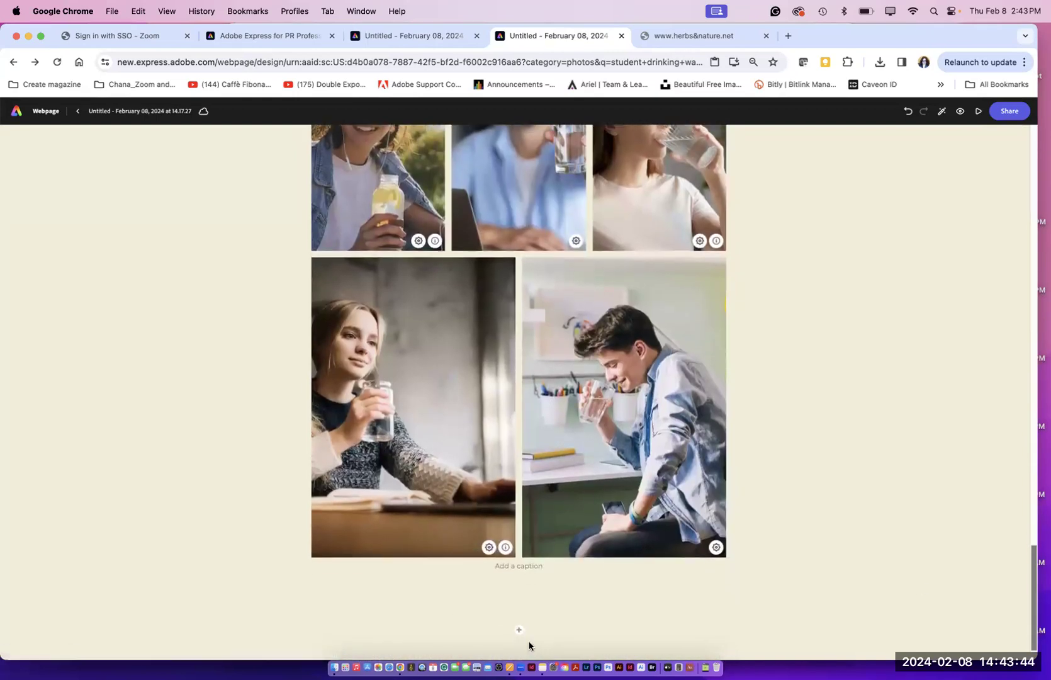
Step: Add a glideshow below the photo grid with water.png uploaded from the device as its background photo, and save it
{"action": "mouse_move", "coordinate": [519, 630]}
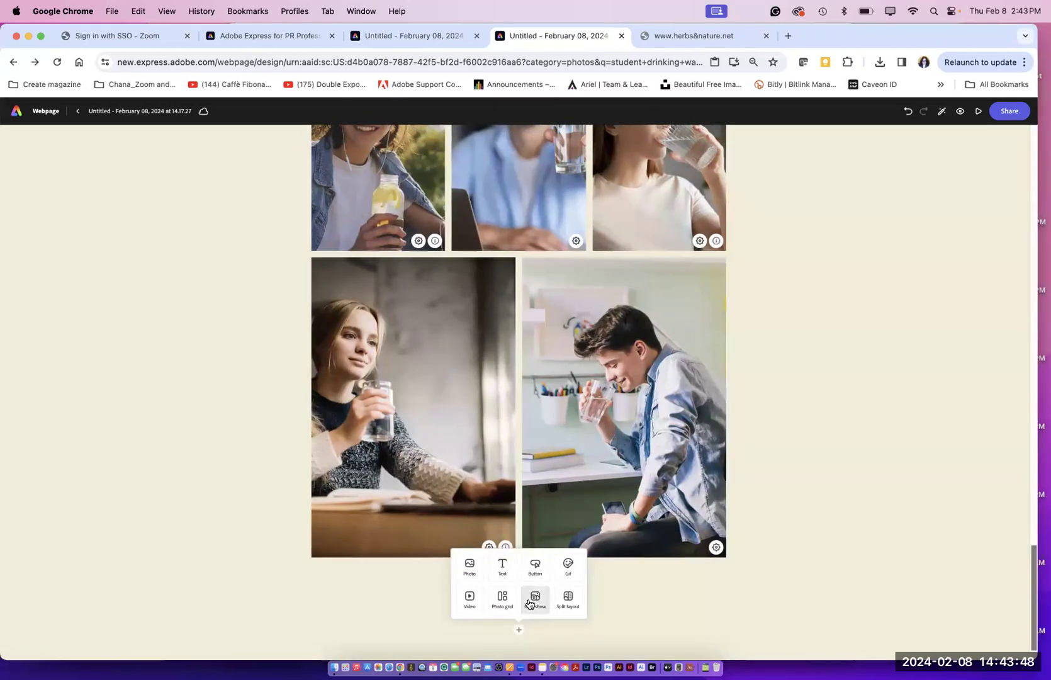
{"action": "left_click", "coordinate": [530, 604]}
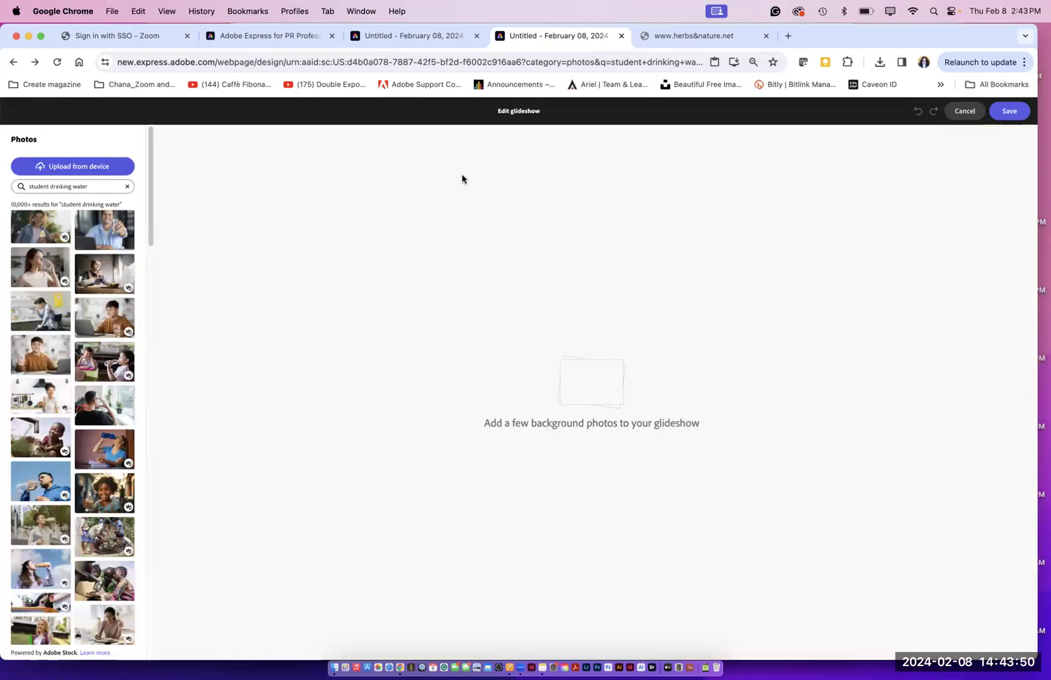
{"action": "left_click", "coordinate": [119, 165]}
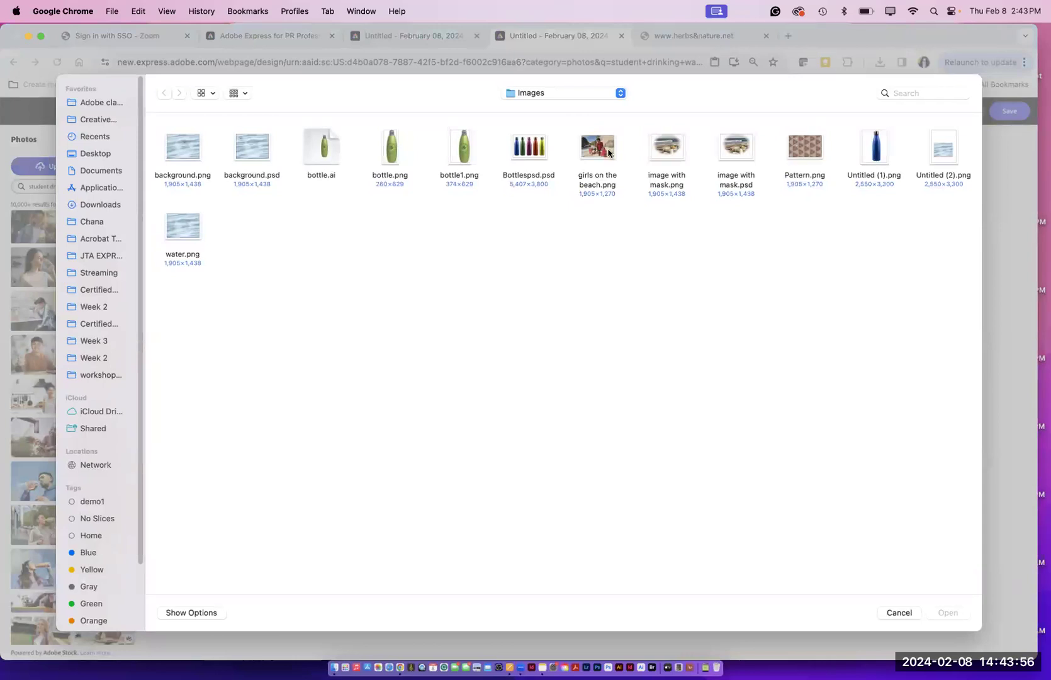
{"action": "left_click", "coordinate": [178, 232]}
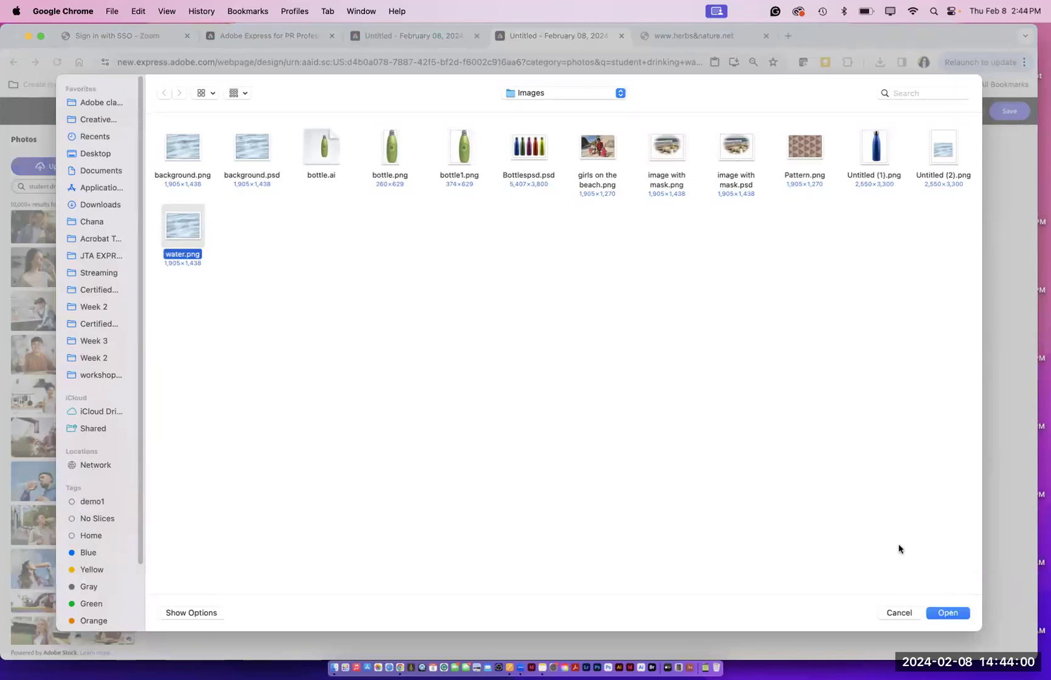
{"action": "left_click", "coordinate": [942, 615]}
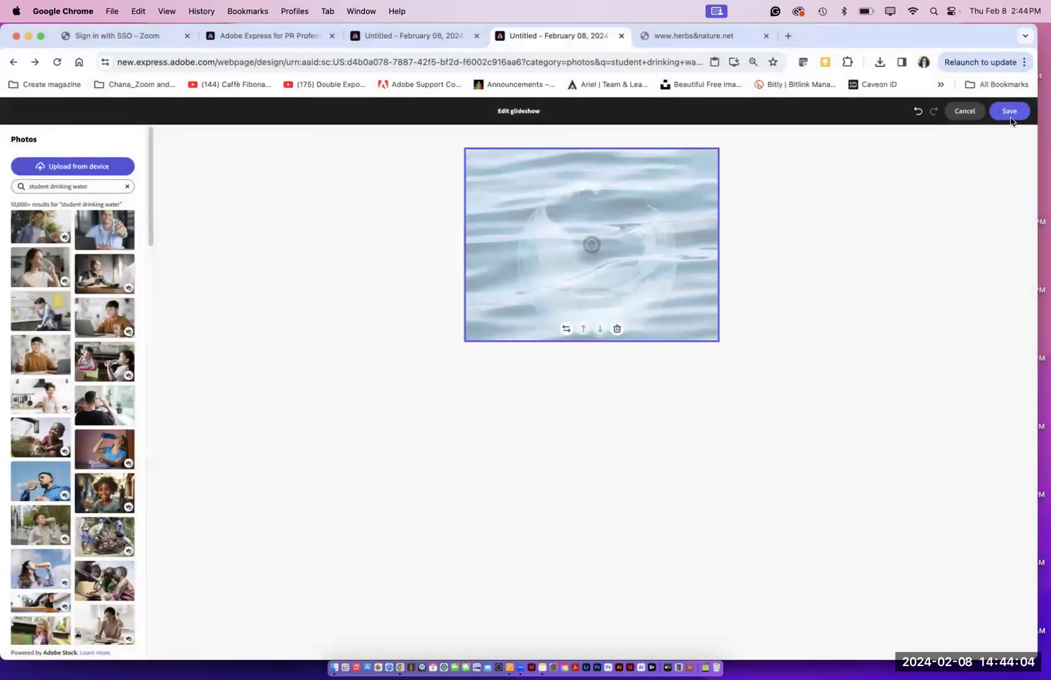
{"action": "left_click", "coordinate": [1011, 110]}
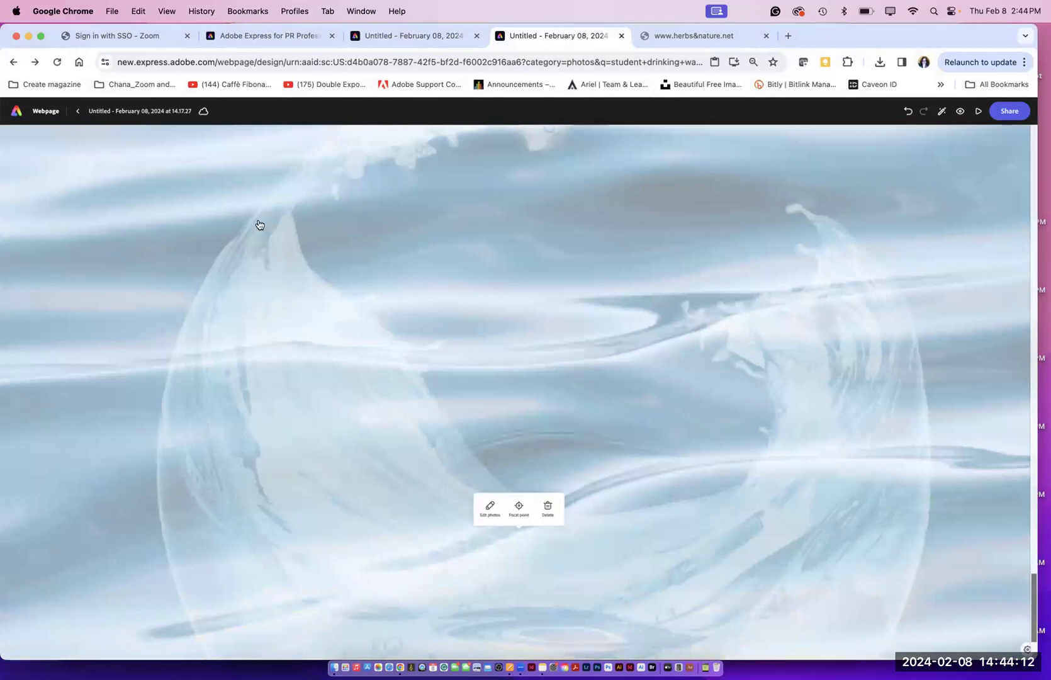
Step: Reposition the glideshow's translucent content panel over the water photo, finishing centred near the top
{"action": "left_click_drag", "start_coordinate": [1035, 579], "coordinate": [1021, 552]}
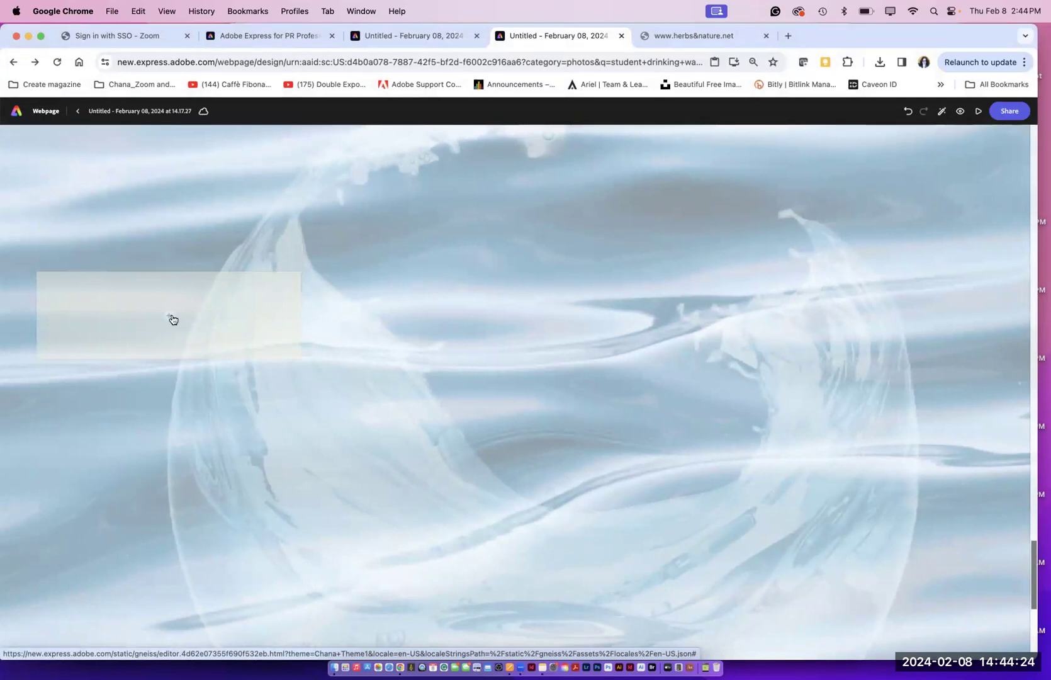
{"action": "left_click_drag", "start_coordinate": [173, 319], "coordinate": [169, 300]}
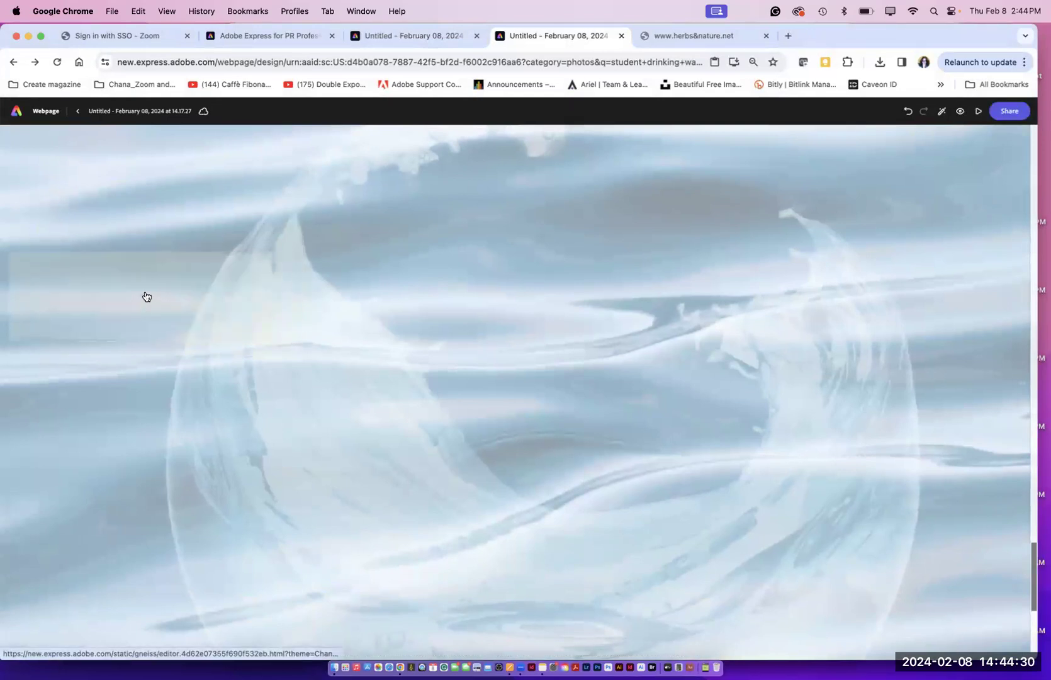
{"action": "mouse_move", "coordinate": [146, 296]}
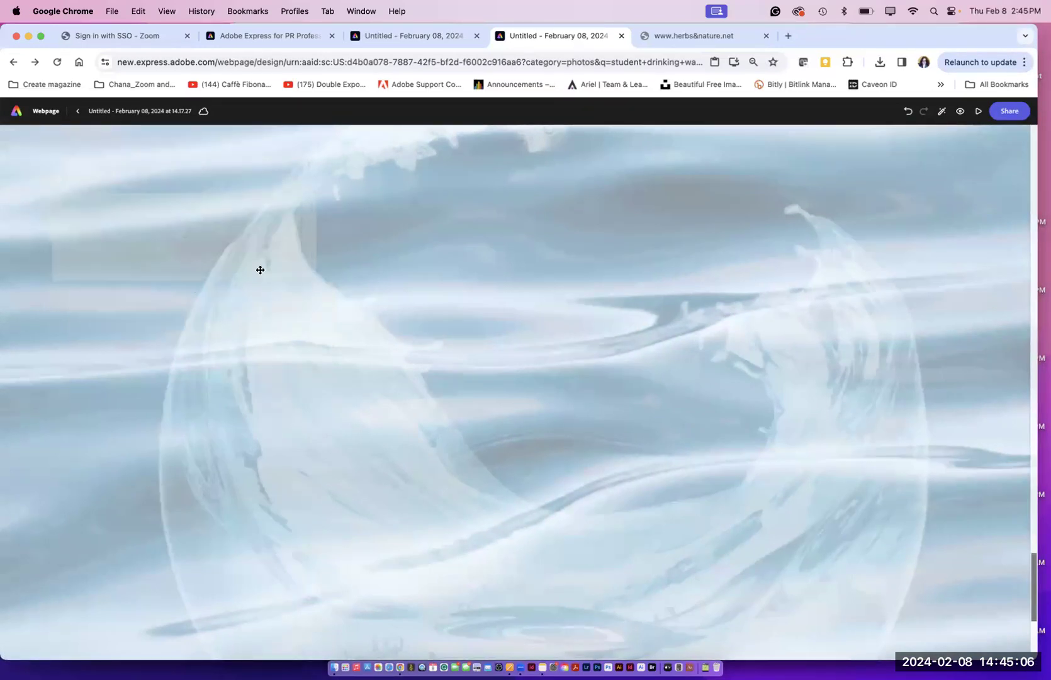
{"action": "left_click", "coordinate": [519, 288]}
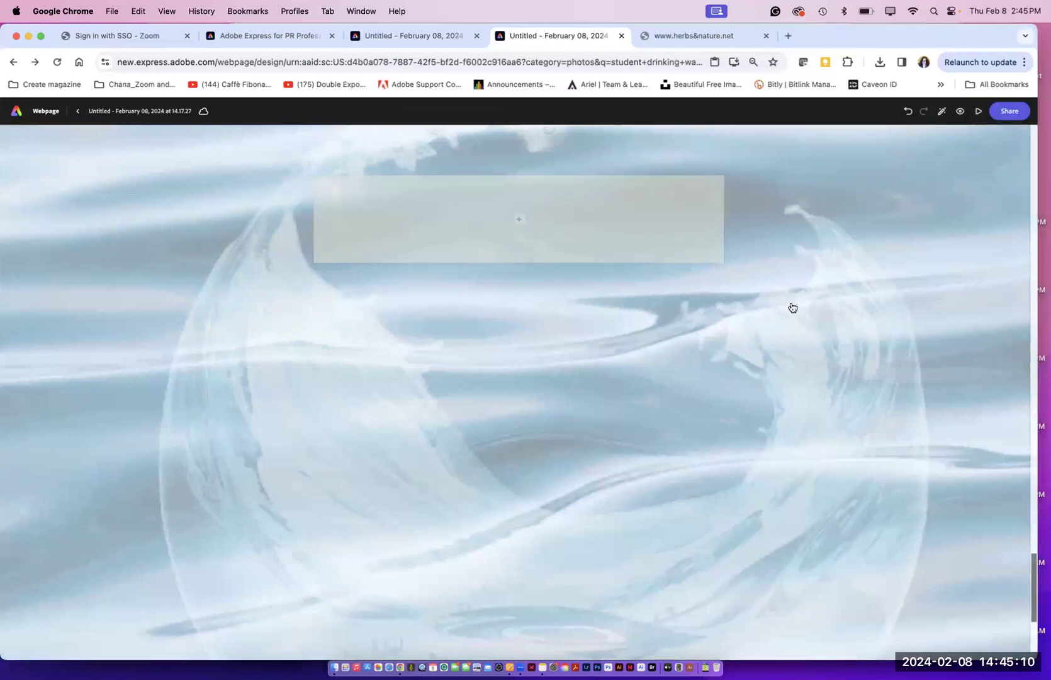
Step: Preview the whole webpage from the "Water Product" header to the glideshow, and return to editing
{"action": "left_click", "coordinate": [961, 116]}
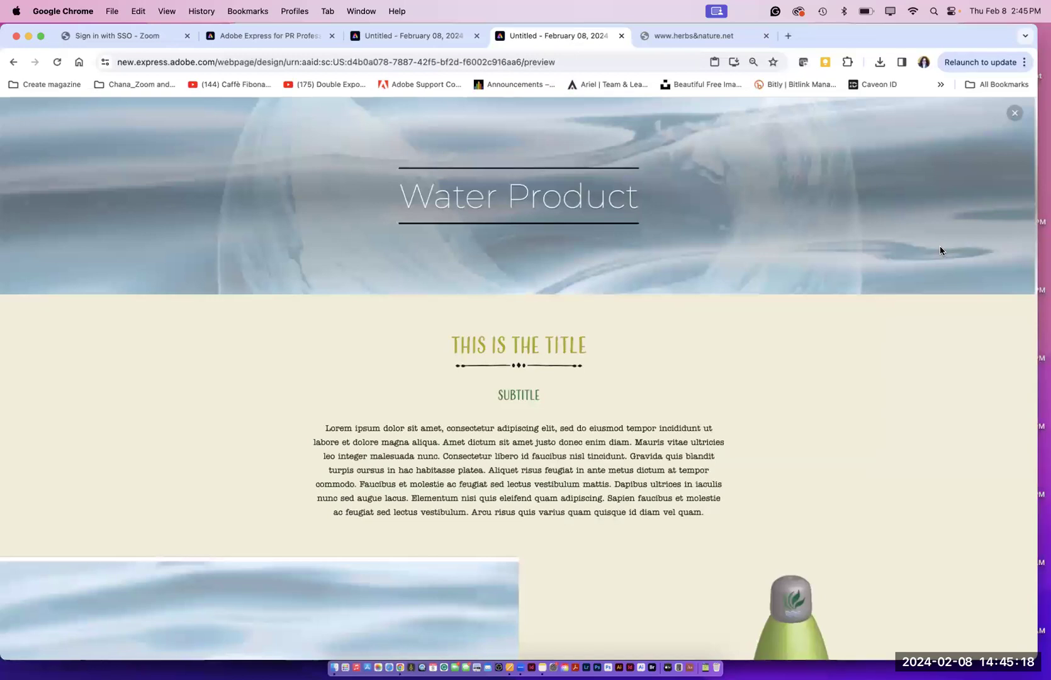
{"action": "scroll", "coordinate": [940, 251], "scroll_direction": "down", "scroll_amount": 5}
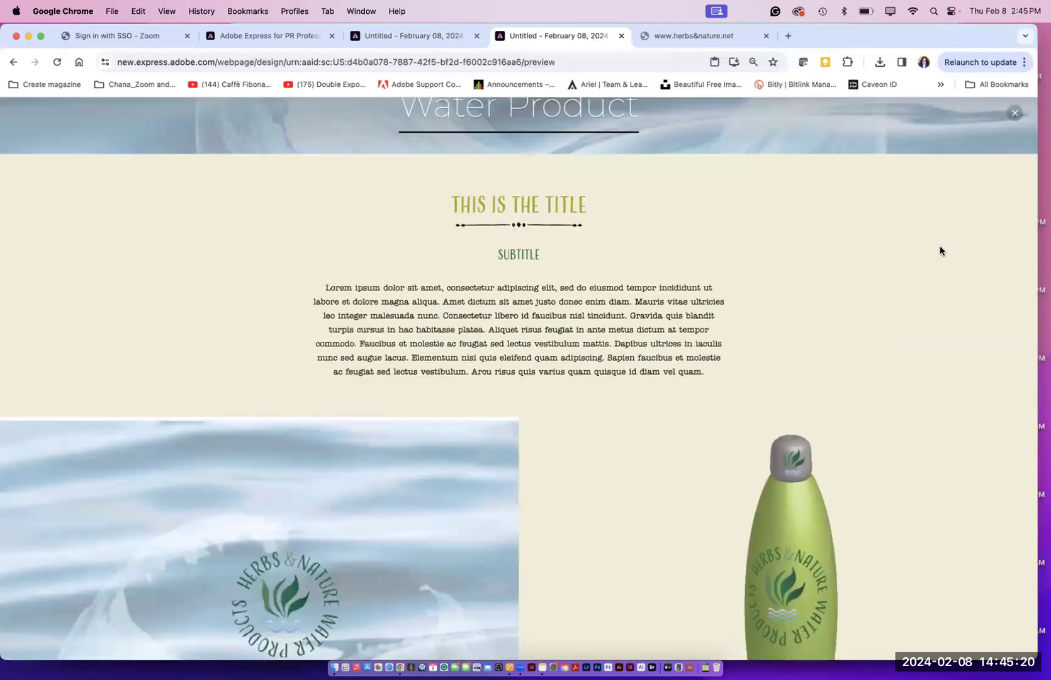
{"action": "scroll", "coordinate": [939, 251], "scroll_direction": "down", "scroll_amount": 10}
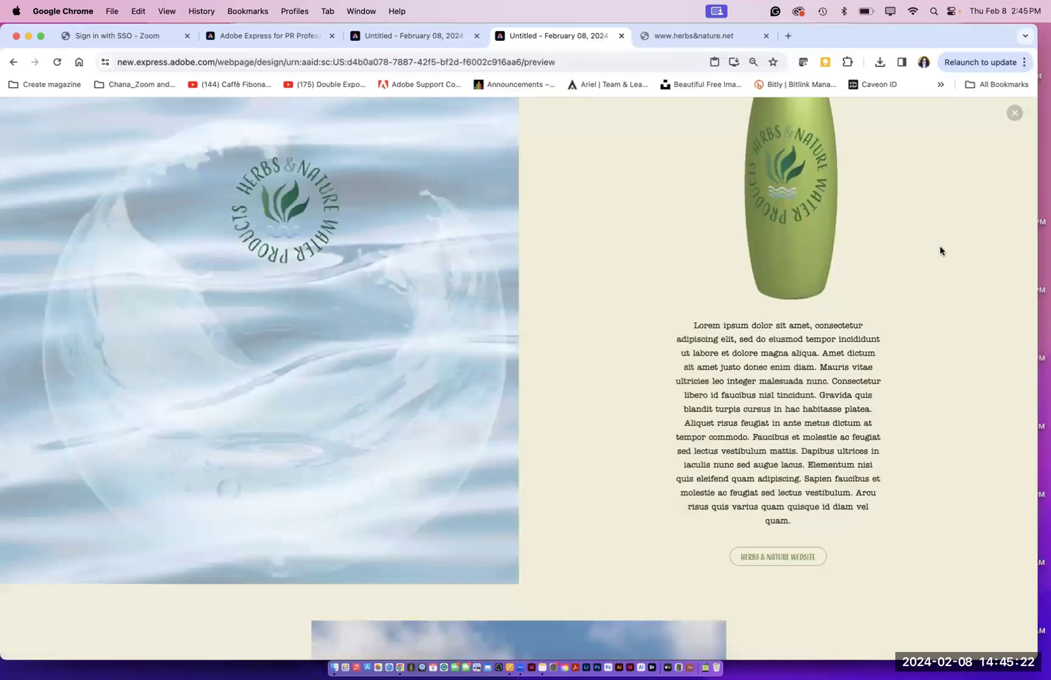
{"action": "scroll", "coordinate": [940, 250], "scroll_direction": "down", "scroll_amount": 10}
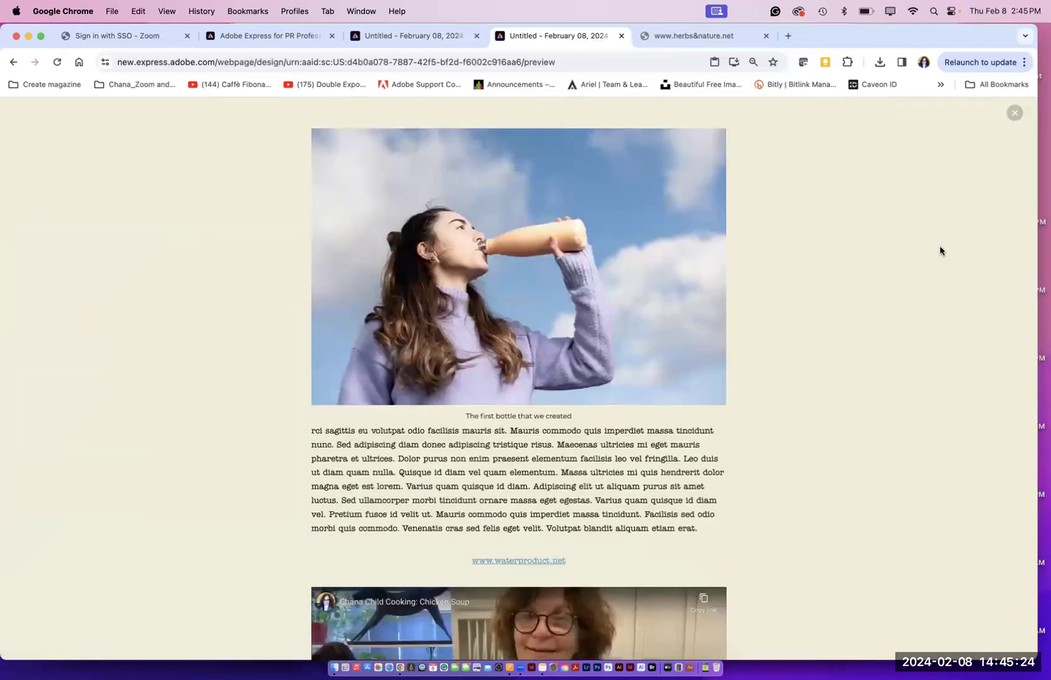
{"action": "scroll", "coordinate": [940, 251], "scroll_direction": "down", "scroll_amount": 9}
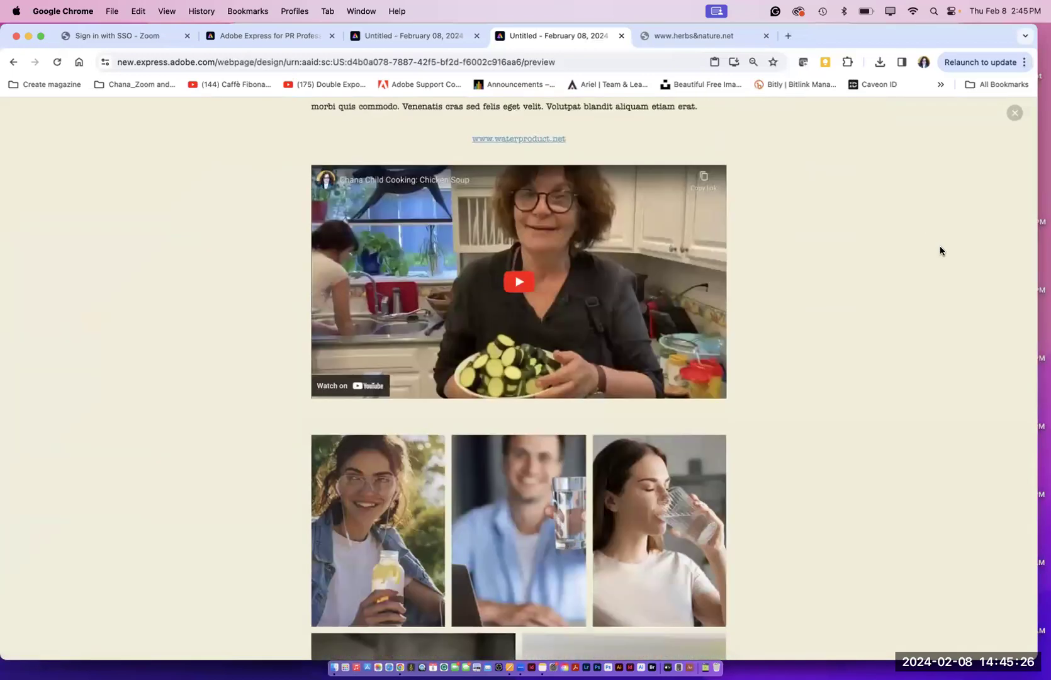
{"action": "scroll", "coordinate": [940, 250], "scroll_direction": "down", "scroll_amount": 6}
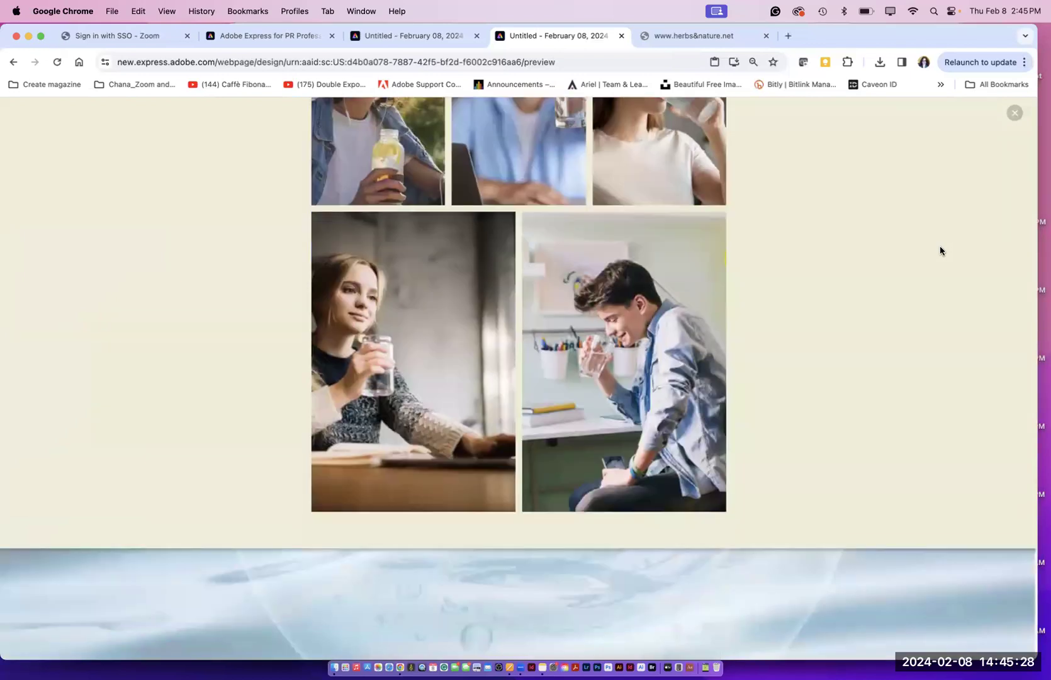
{"action": "scroll", "coordinate": [940, 251], "scroll_direction": "down", "scroll_amount": 10}
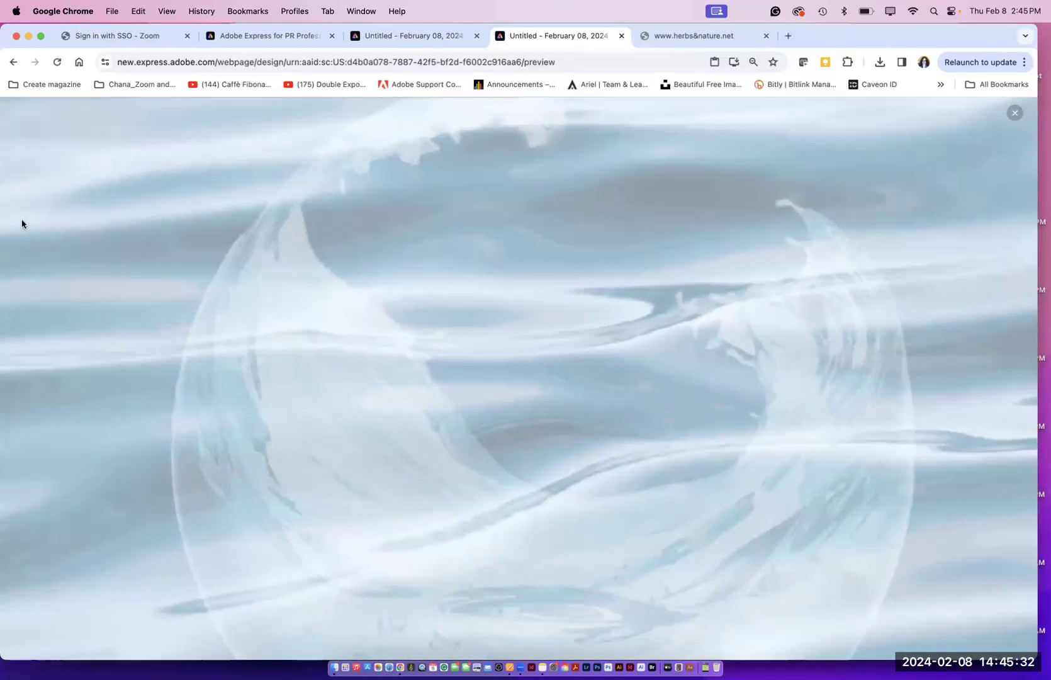
{"action": "left_click", "coordinate": [1015, 112]}
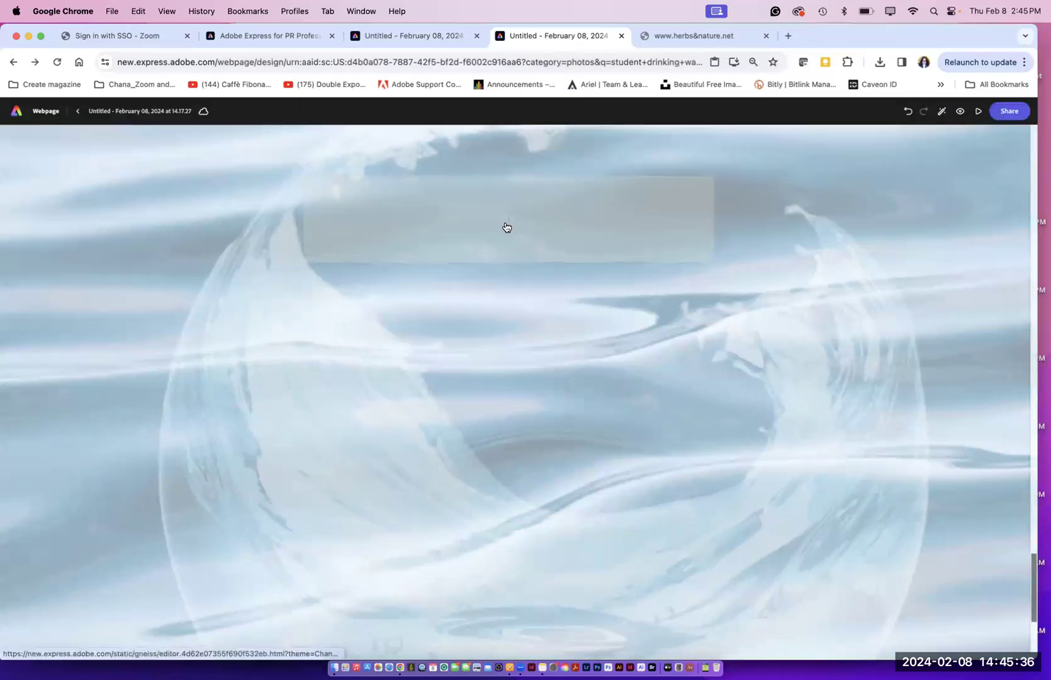
Step: Set the glideshow photo's focal point at the upper-left edge of the water splash and save it
{"action": "mouse_move", "coordinate": [507, 227]}
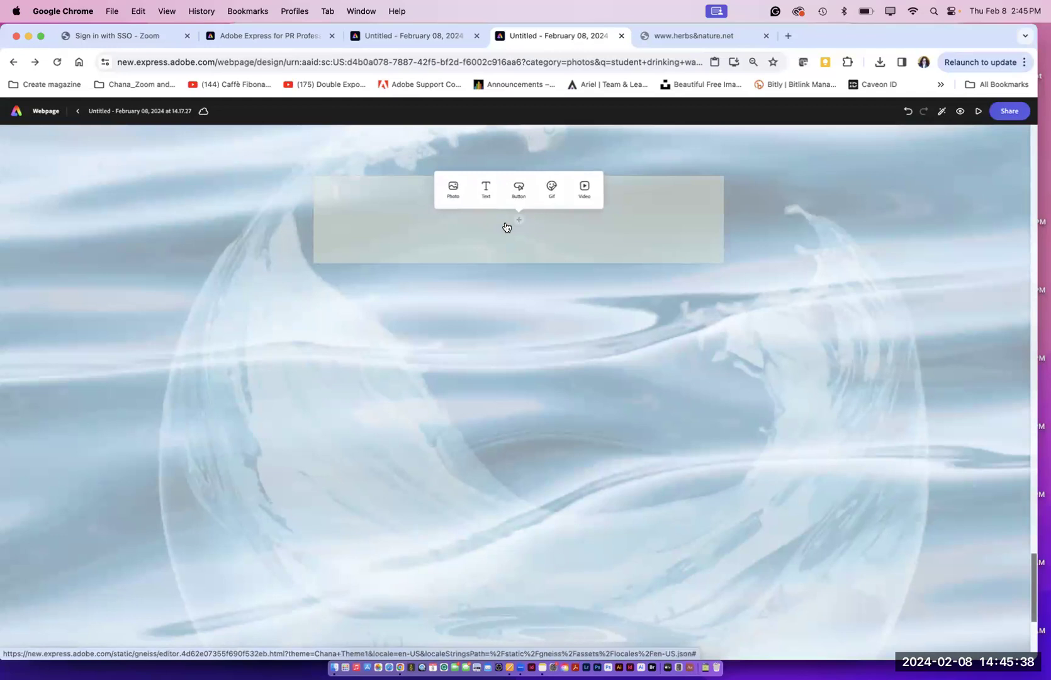
{"action": "left_click", "coordinate": [489, 214]}
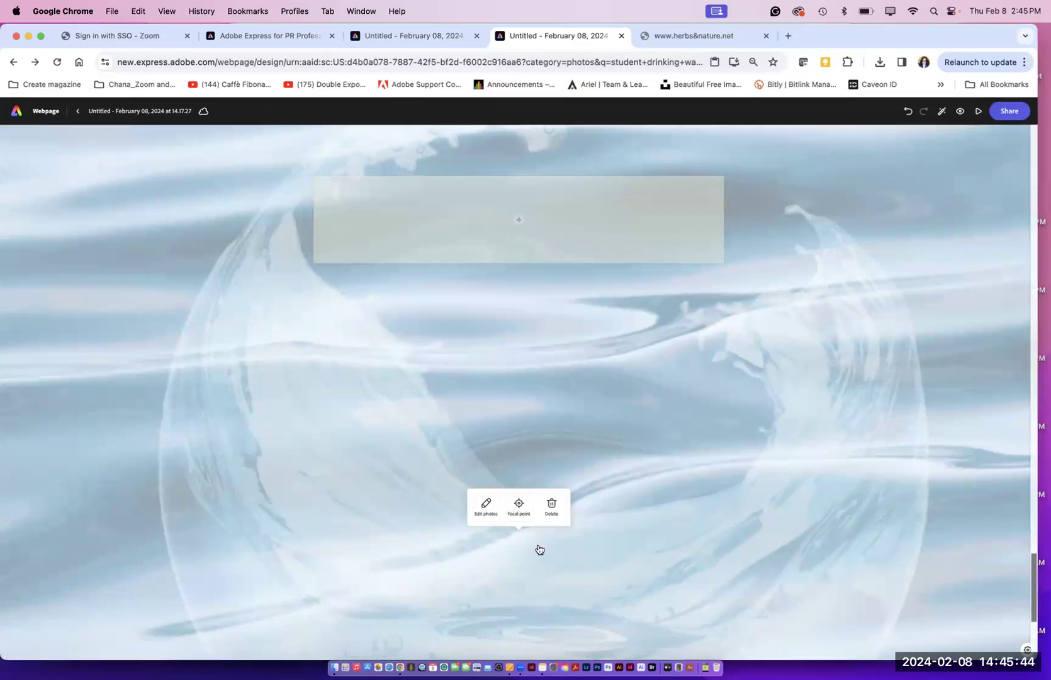
{"action": "left_click", "coordinate": [519, 504]}
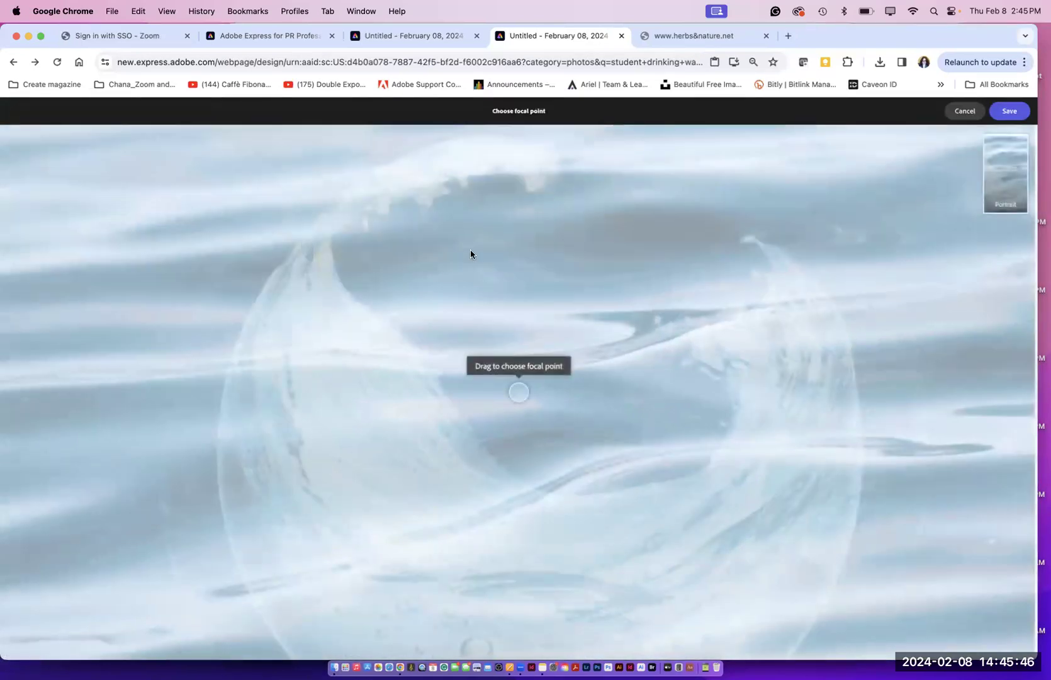
{"action": "left_click_drag", "start_coordinate": [519, 392], "coordinate": [303, 276]}
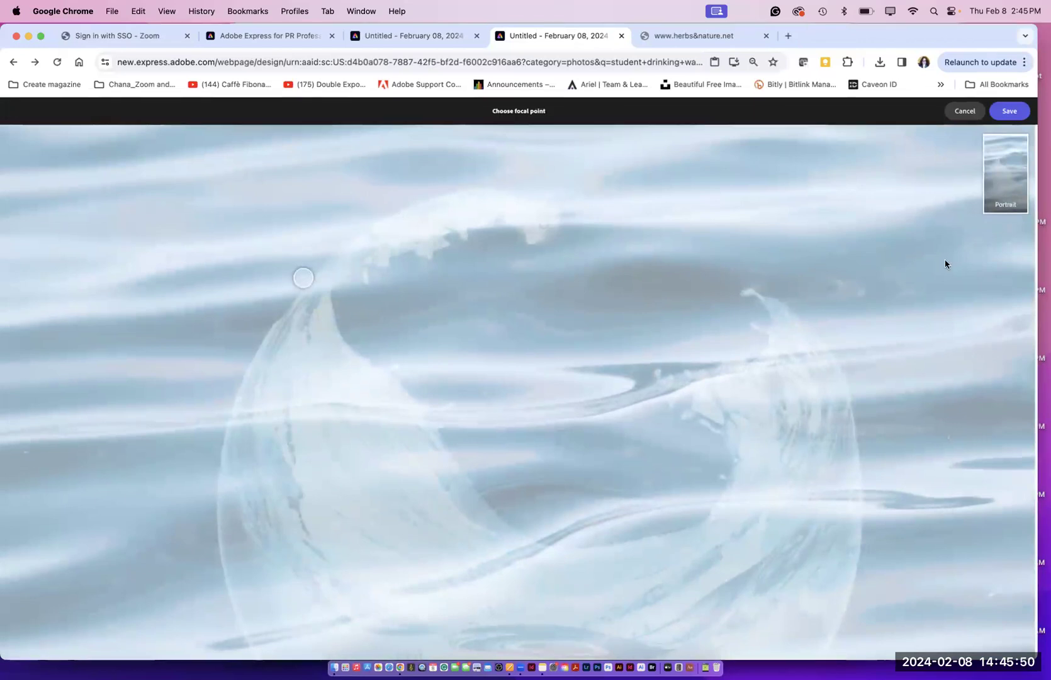
{"action": "left_click", "coordinate": [1010, 111]}
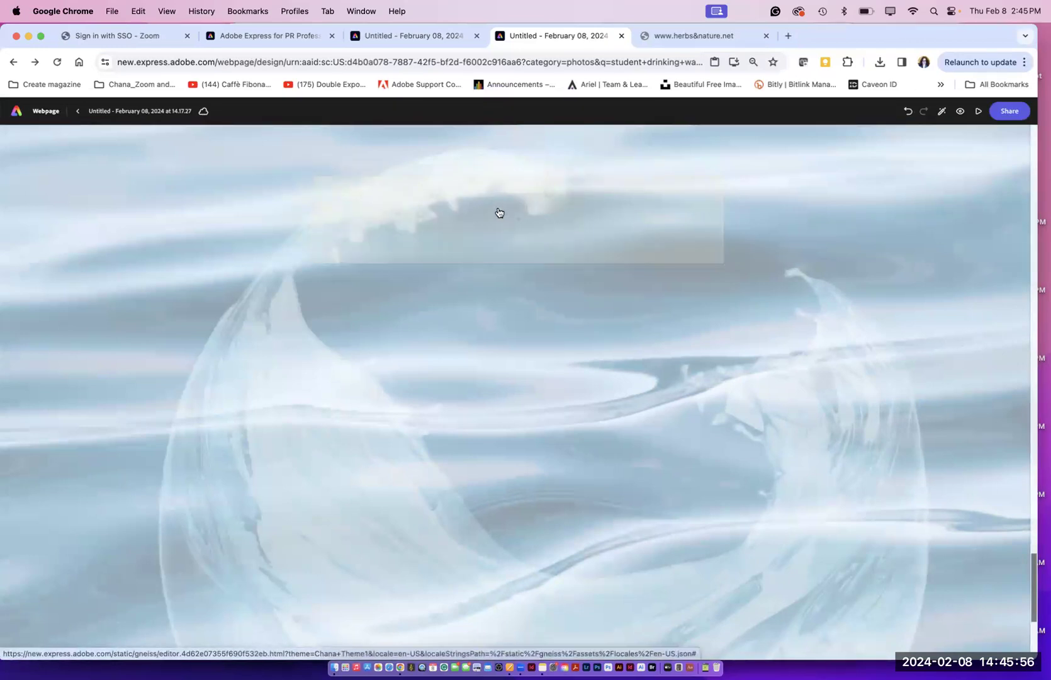
{"action": "left_click_drag", "start_coordinate": [499, 212], "coordinate": [836, 220]}
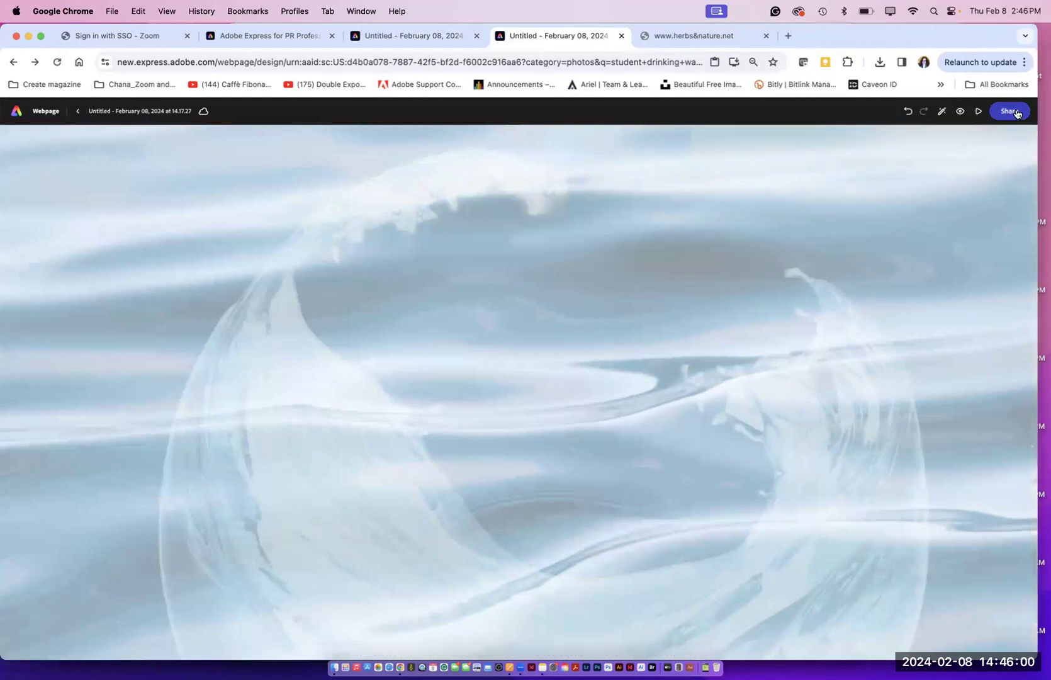
Step: Look at the collaborator invitation options for sharing the webpage, including who has access, and close them
{"action": "left_click", "coordinate": [1010, 111]}
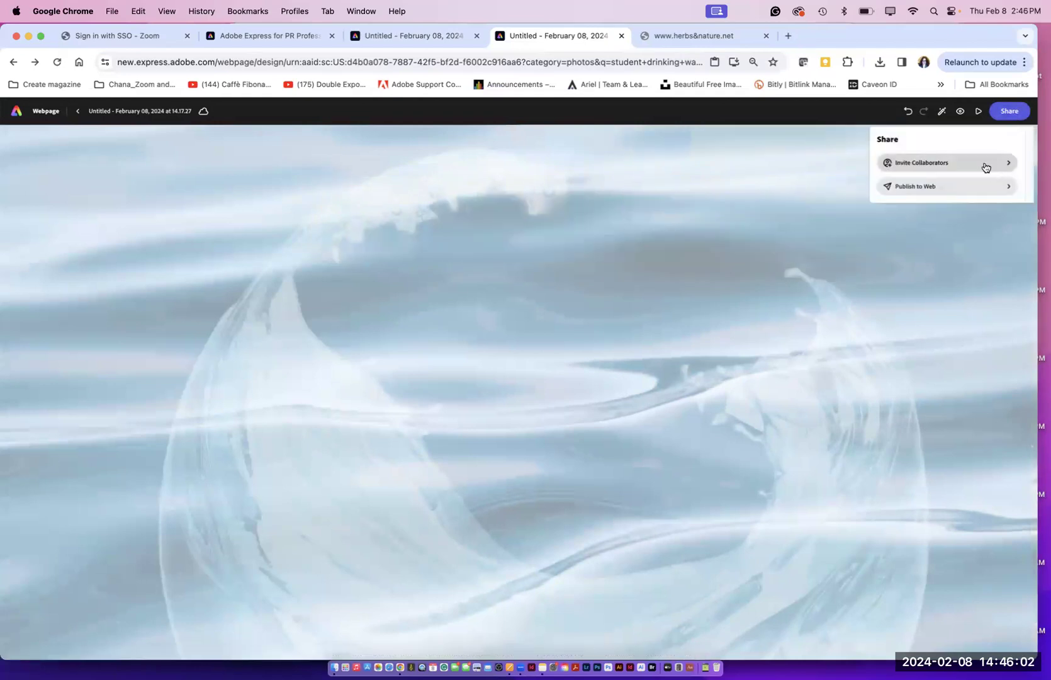
{"action": "left_click", "coordinate": [1010, 164]}
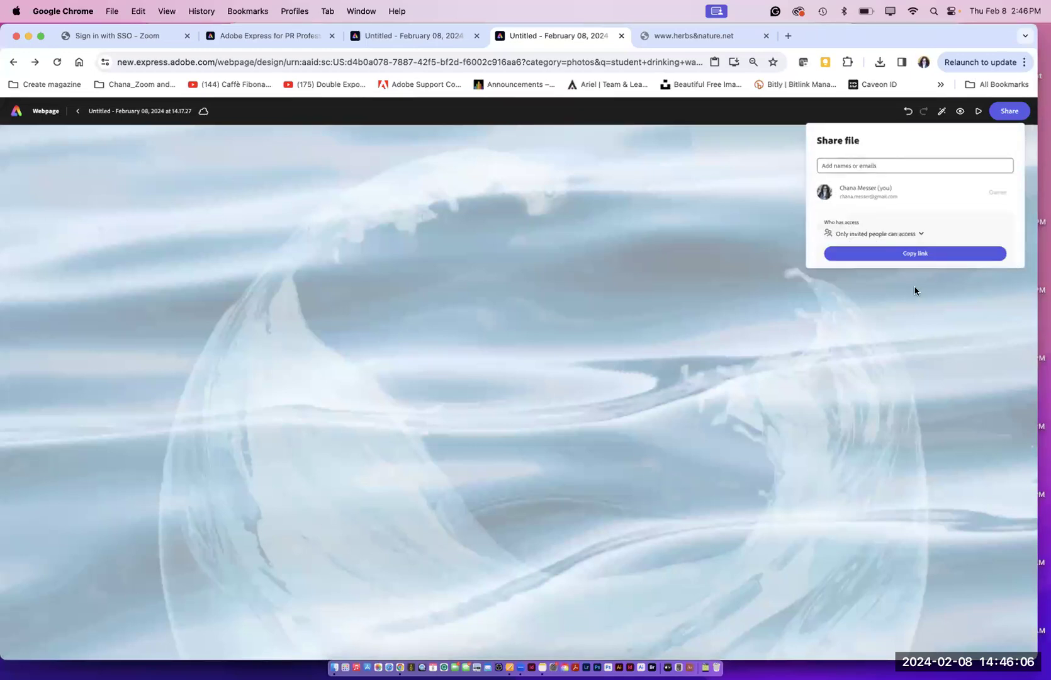
{"action": "left_click", "coordinate": [1003, 111]}
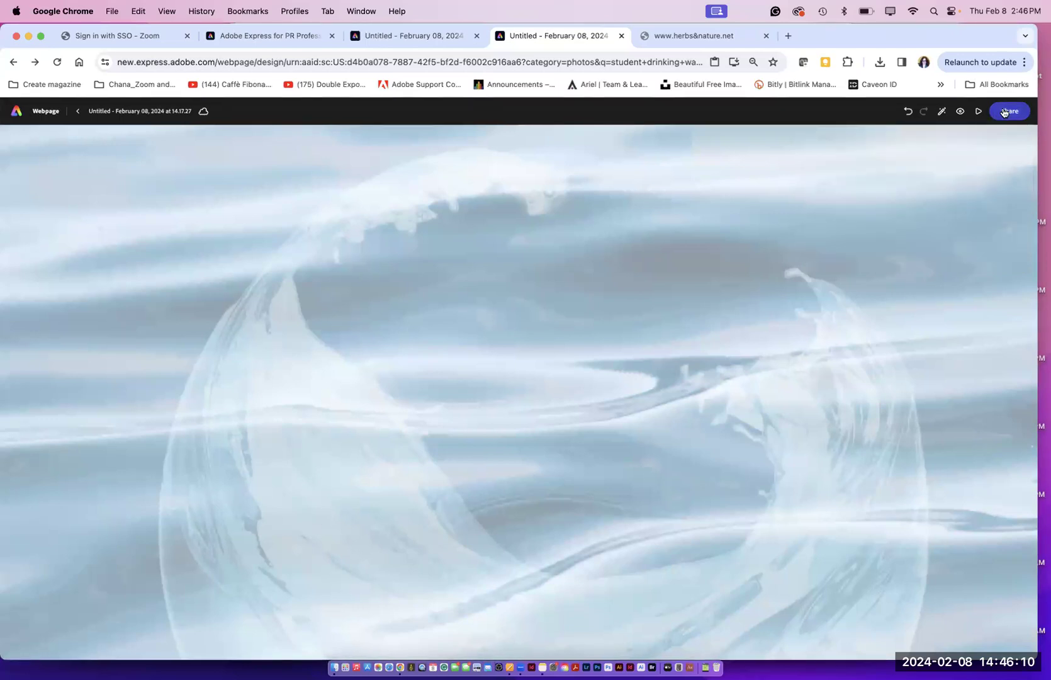
Step: In the web publishing options, set the title to "Water bottle presentation" and the credits to the author's handle followed by "Adobe Stock"
{"action": "left_click", "coordinate": [1004, 112]}
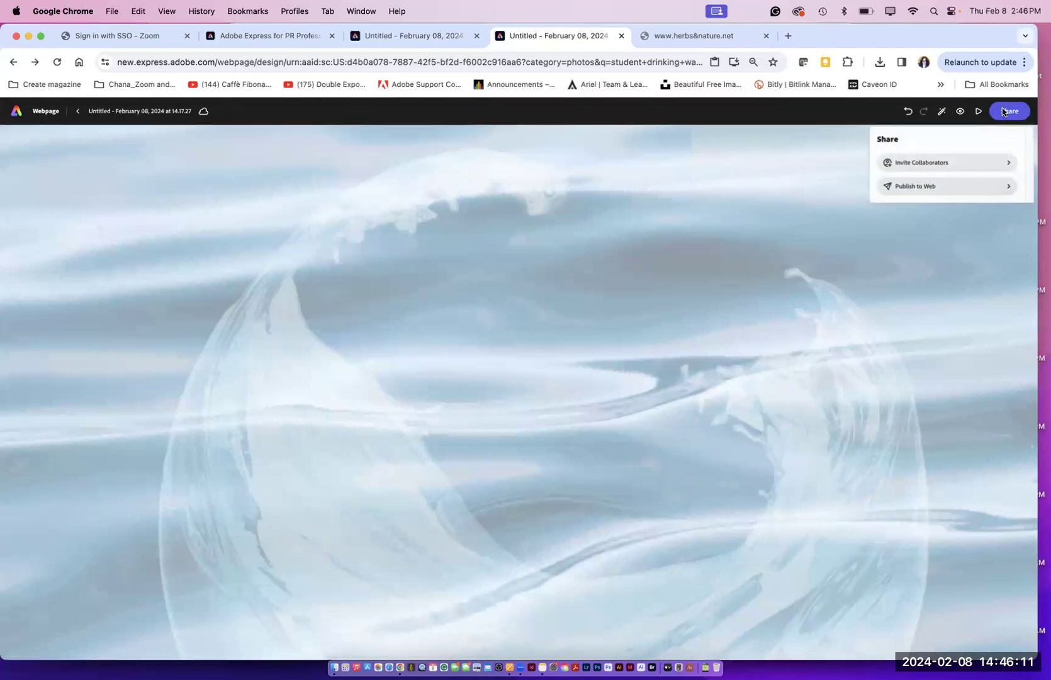
{"action": "left_click", "coordinate": [936, 192]}
{"action": "left_click", "coordinate": [977, 169]}
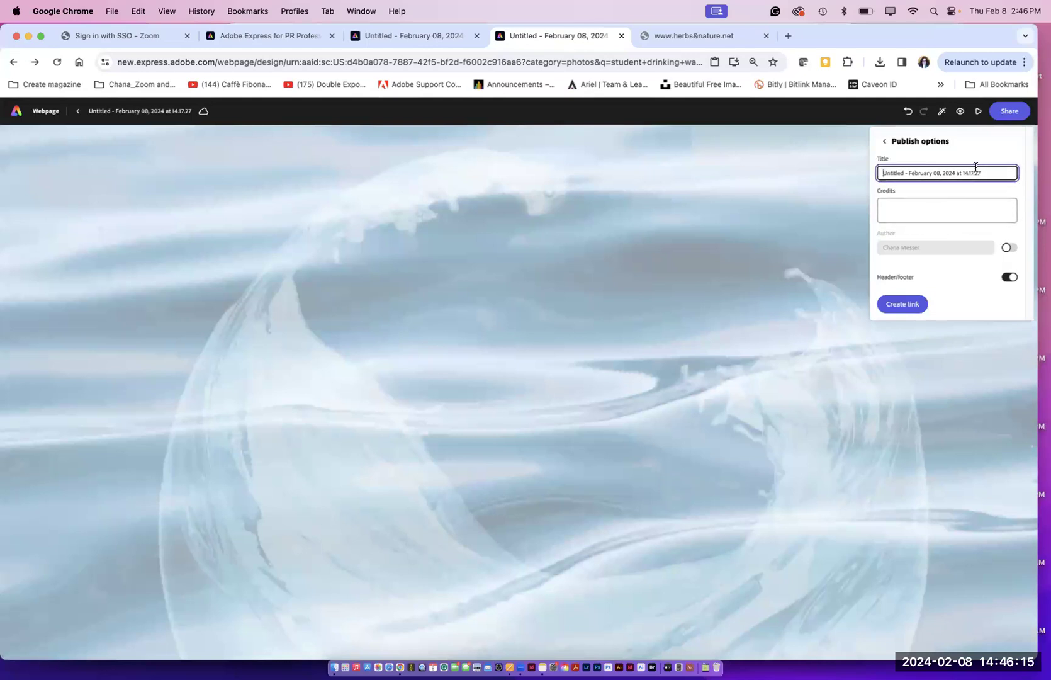
{"action": "triple_click", "coordinate": [882, 170]}
{"action": "type", "text": "W"}
{"action": "left_click", "coordinate": [897, 203]}
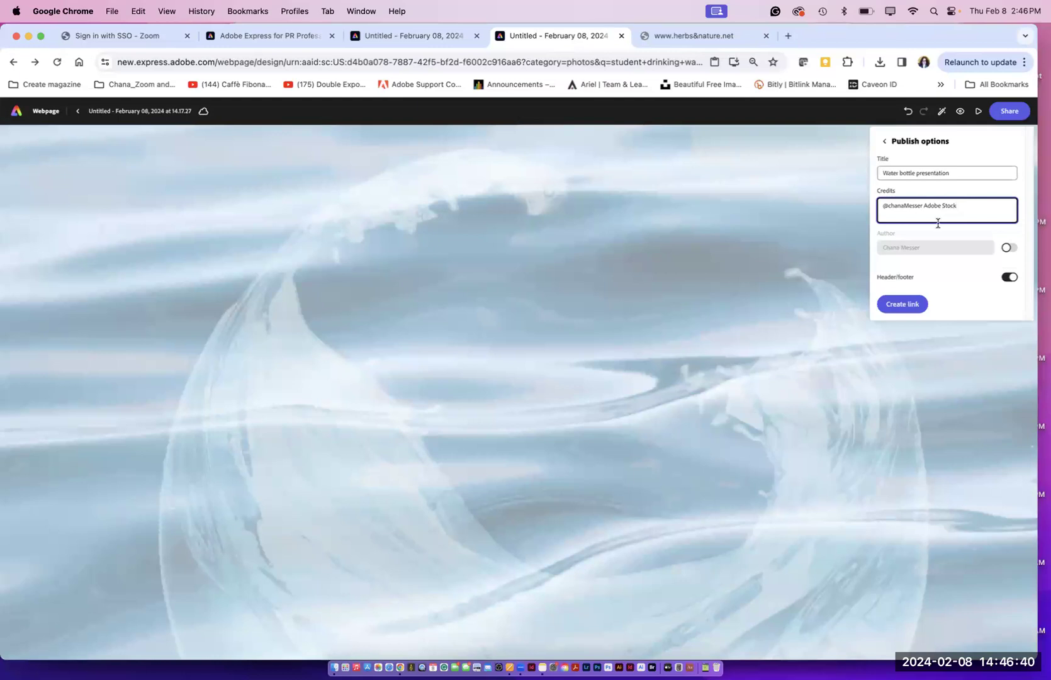
Step: Enable the author credit, switch the header/footer off and back on, and create the published link
{"action": "left_click", "coordinate": [1009, 247]}
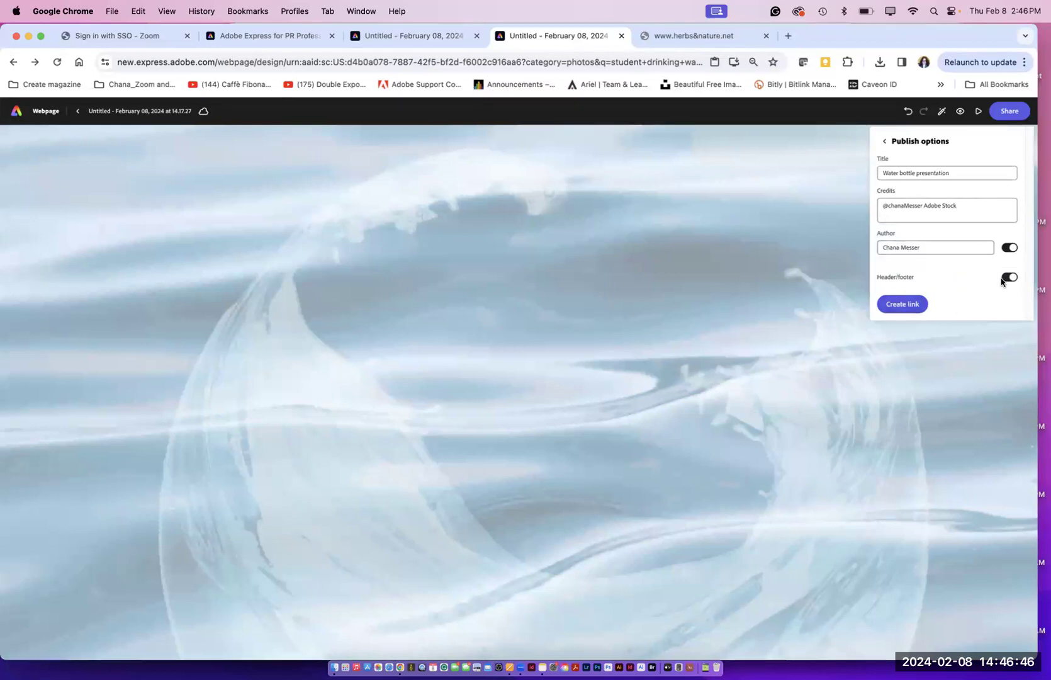
{"action": "left_click", "coordinate": [1007, 277]}
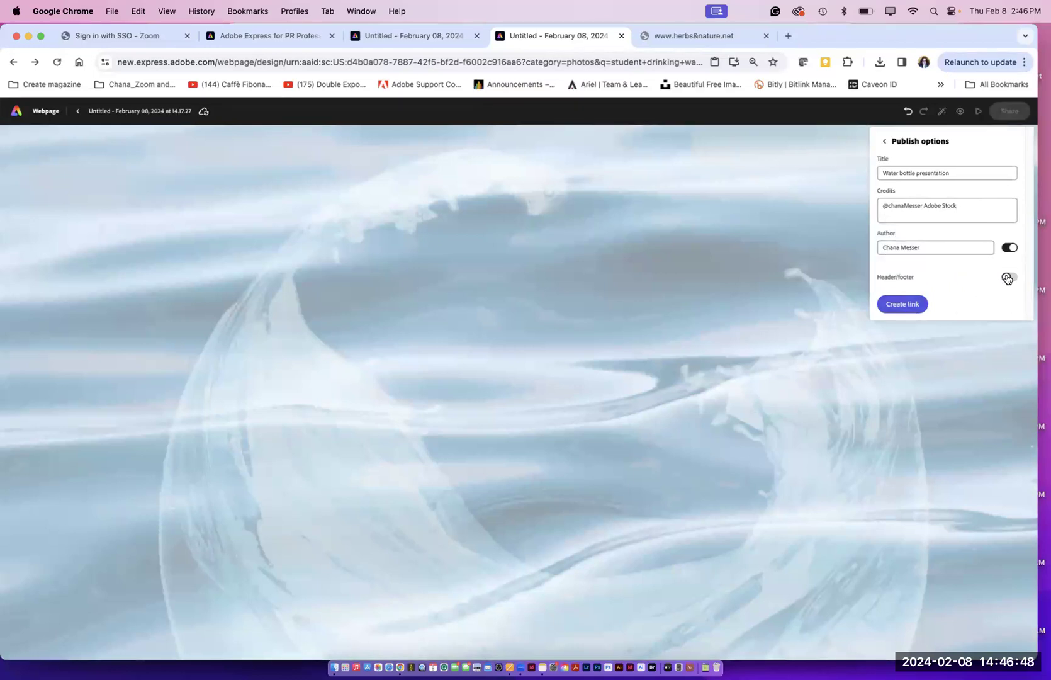
{"action": "left_click", "coordinate": [1007, 277]}
{"action": "left_click", "coordinate": [910, 306]}
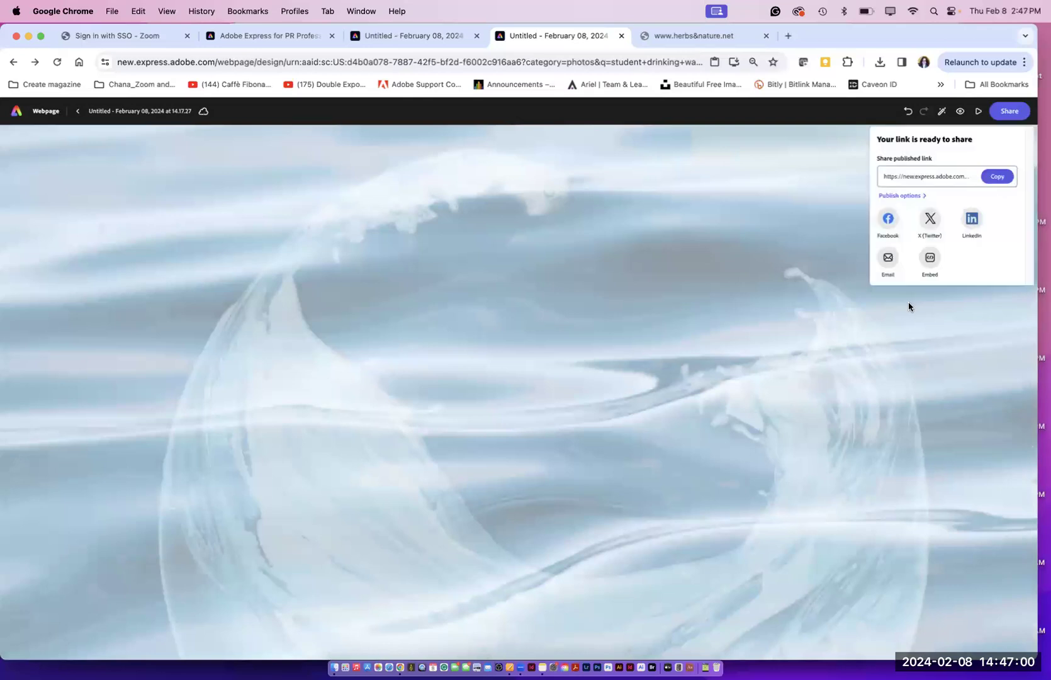
Step: Copy the published link, reopen the publish options and republish the webpage
{"action": "left_click", "coordinate": [995, 176]}
{"action": "left_click", "coordinate": [995, 180]}
{"action": "left_click", "coordinate": [944, 197]}
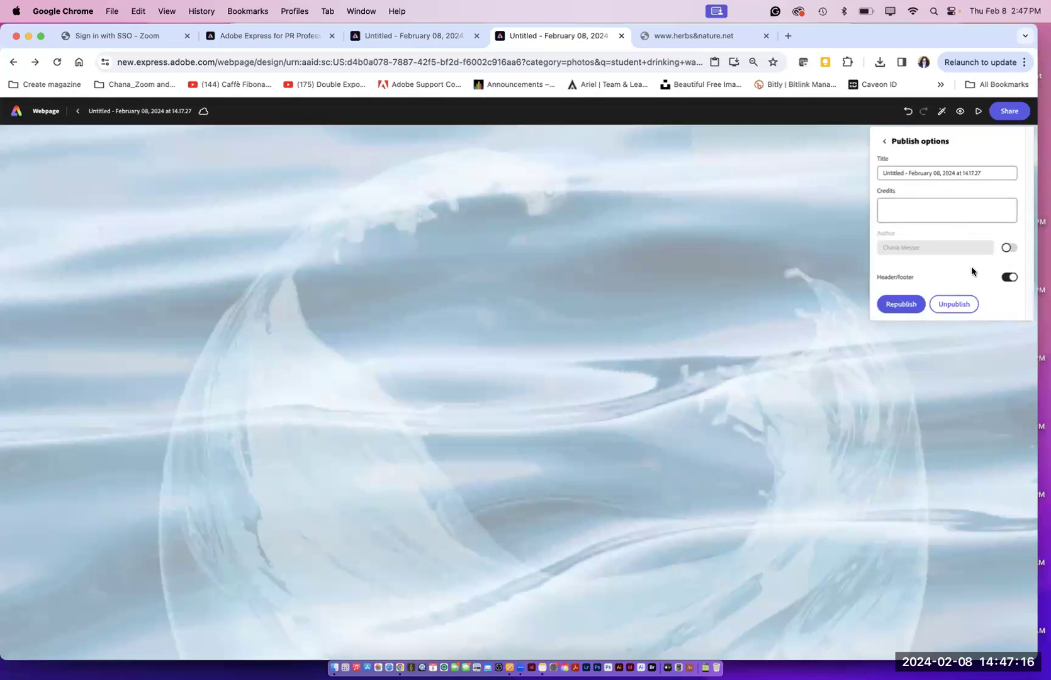
{"action": "left_click", "coordinate": [900, 305]}
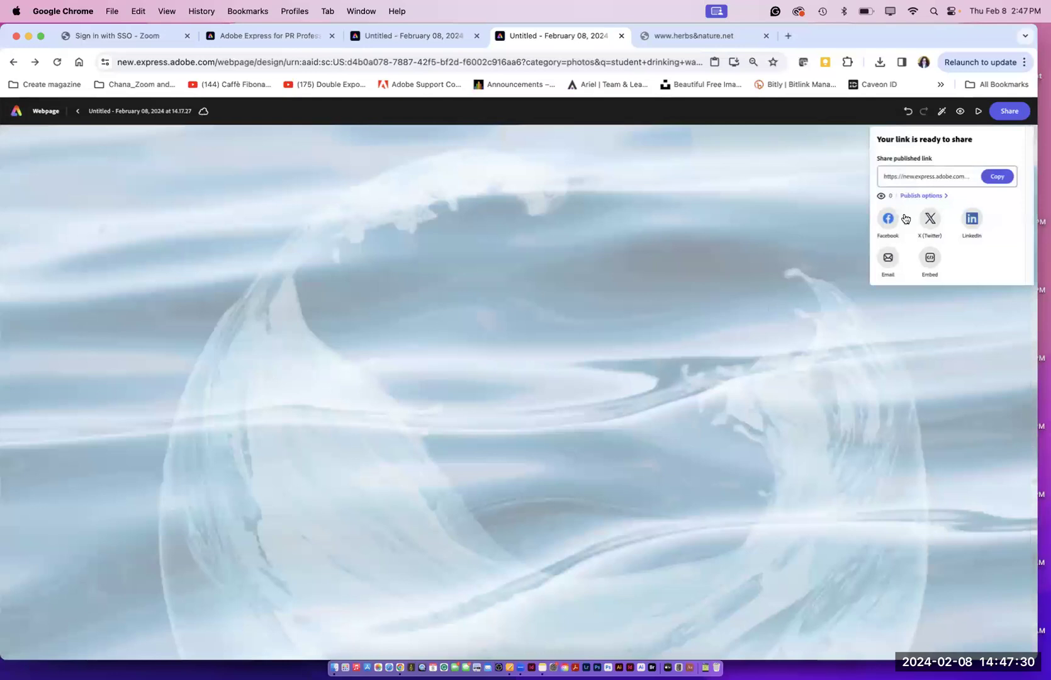
Step: Copy the republished link and open it in a new browser window
{"action": "left_click", "coordinate": [998, 177]}
{"action": "left_click", "coordinate": [110, 11]}
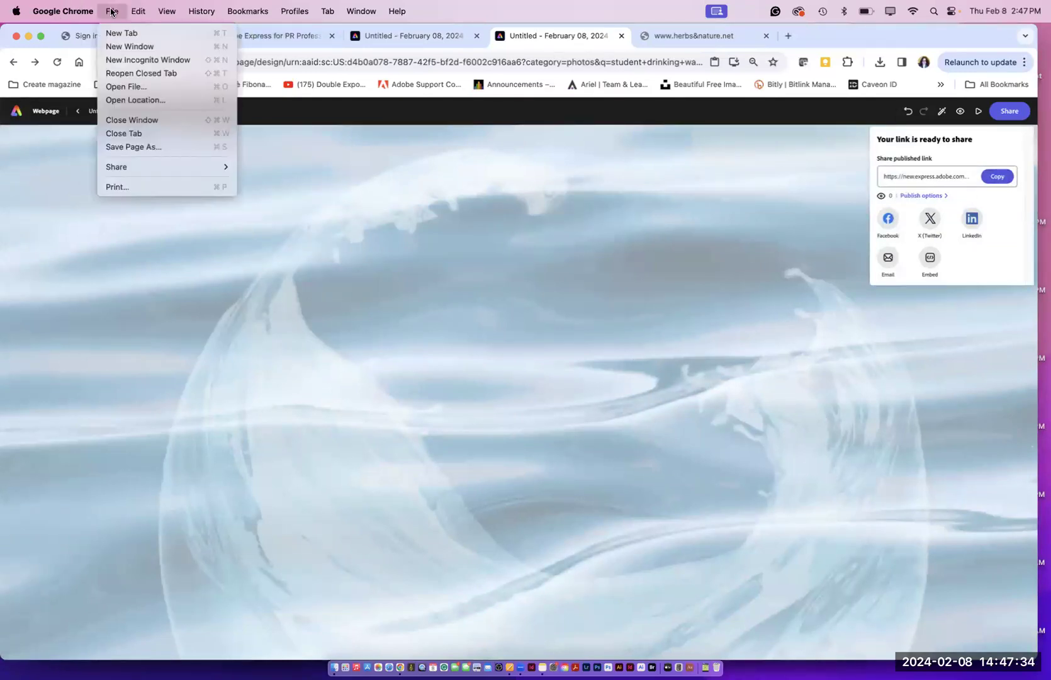
{"action": "left_click", "coordinate": [135, 46]}
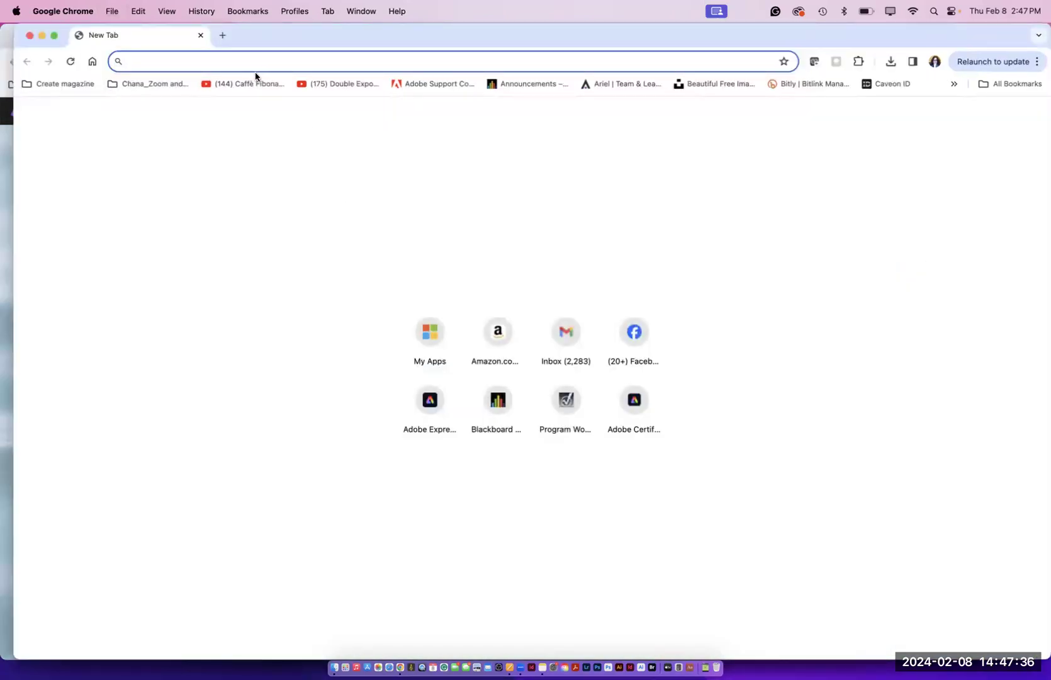
{"action": "key", "text": "super+v"}
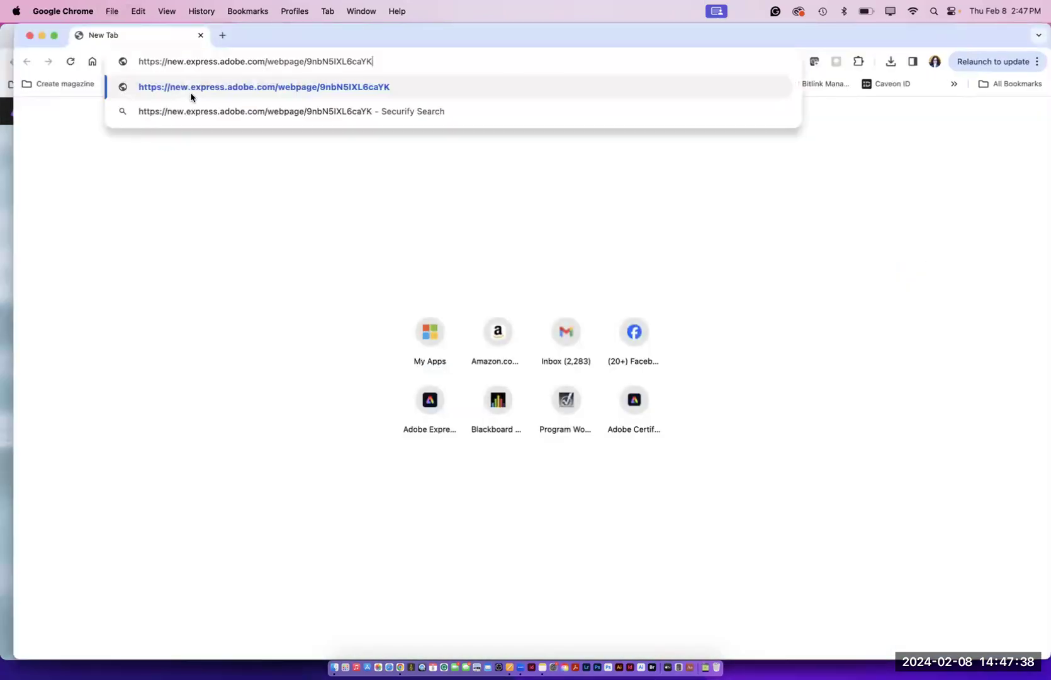
{"action": "key", "text": "Return"}
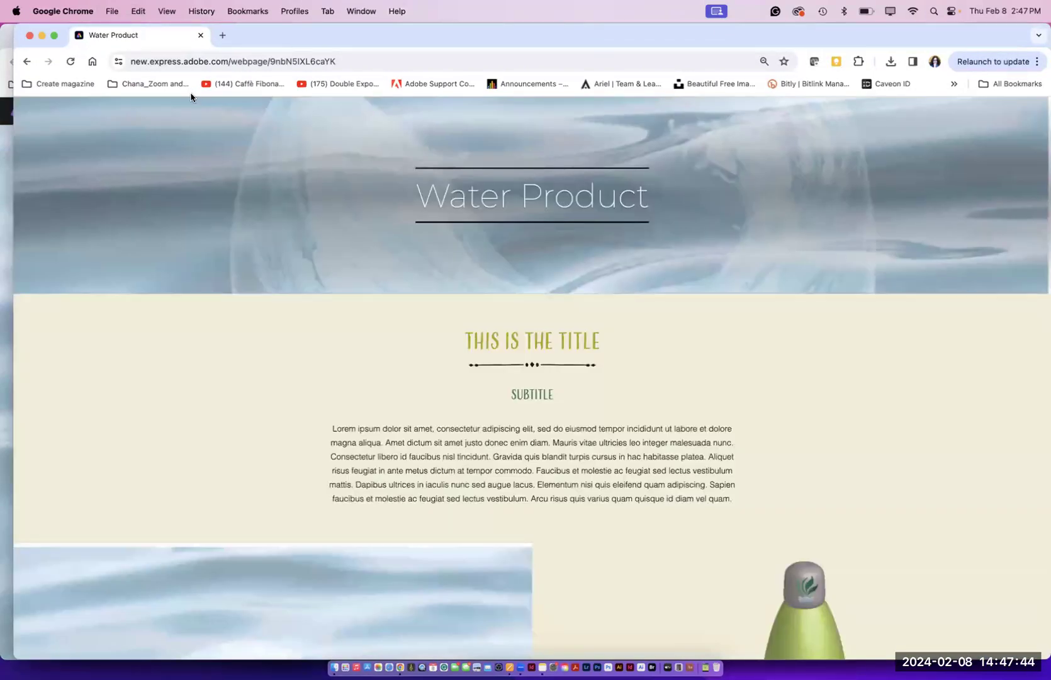
Step: Review the published webpage from the "Water Product" header down to the footer and return to its beginning
{"action": "scroll", "coordinate": [228, 138], "scroll_direction": "down", "scroll_amount": 3}
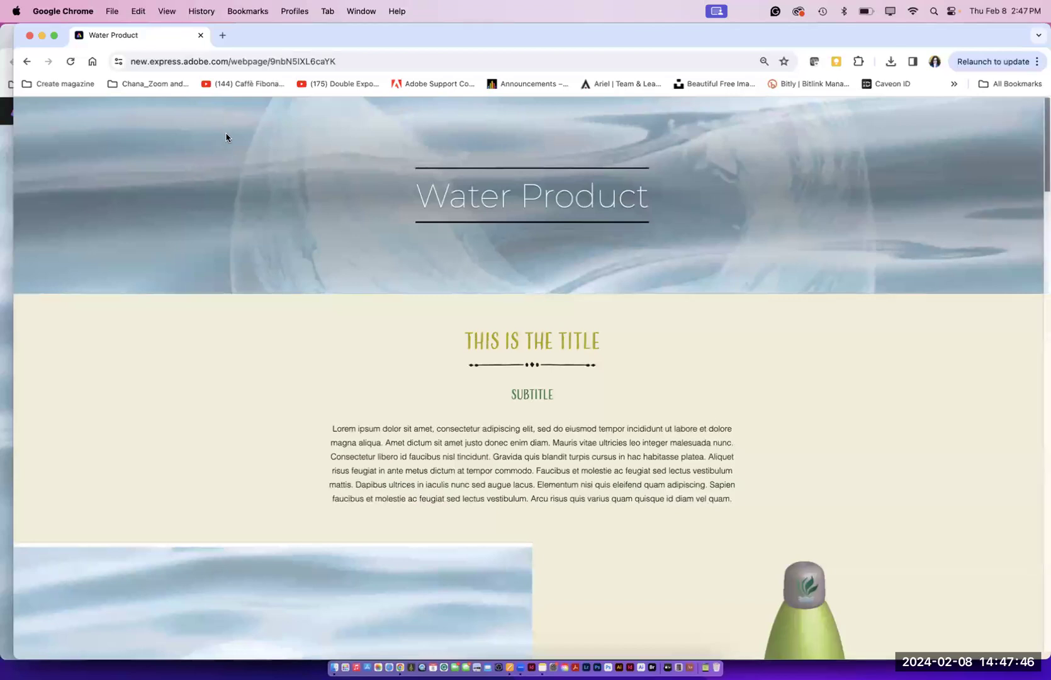
{"action": "scroll", "coordinate": [250, 148], "scroll_direction": "down", "scroll_amount": 10}
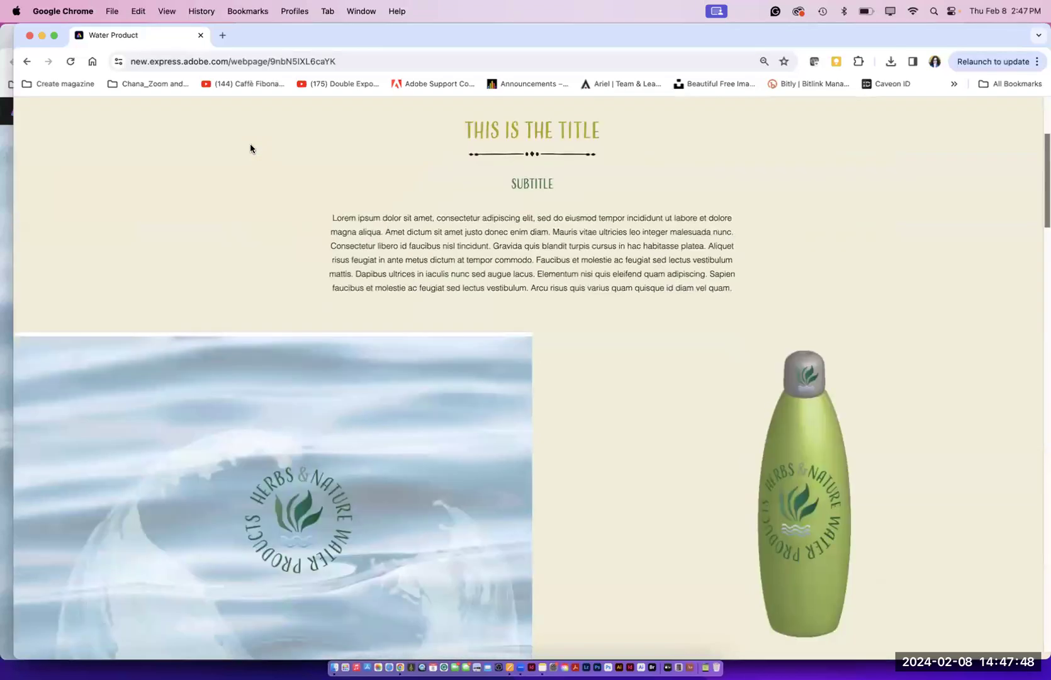
{"action": "scroll", "coordinate": [250, 148], "scroll_direction": "down", "scroll_amount": 15}
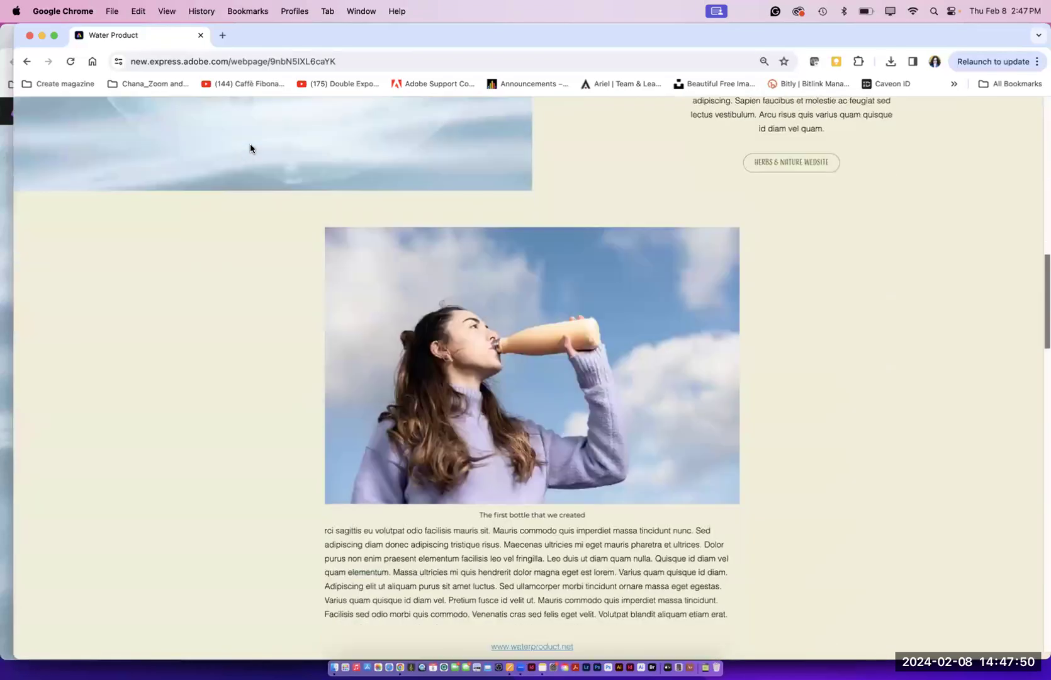
{"action": "scroll", "coordinate": [250, 149], "scroll_direction": "down", "scroll_amount": 18}
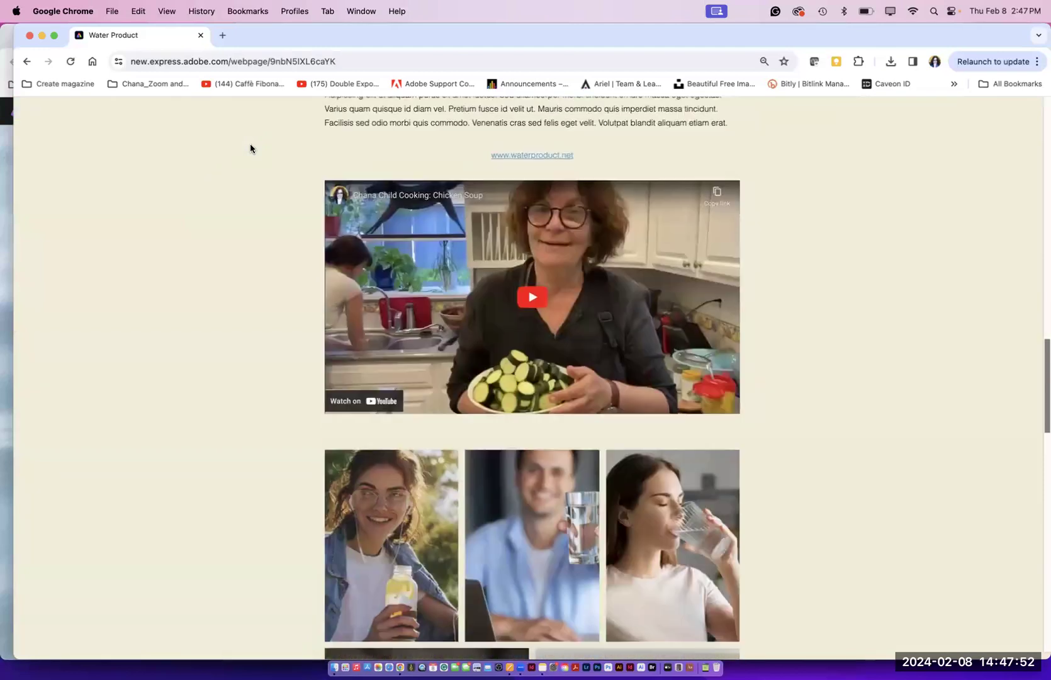
{"action": "scroll", "coordinate": [249, 148], "scroll_direction": "down", "scroll_amount": 20}
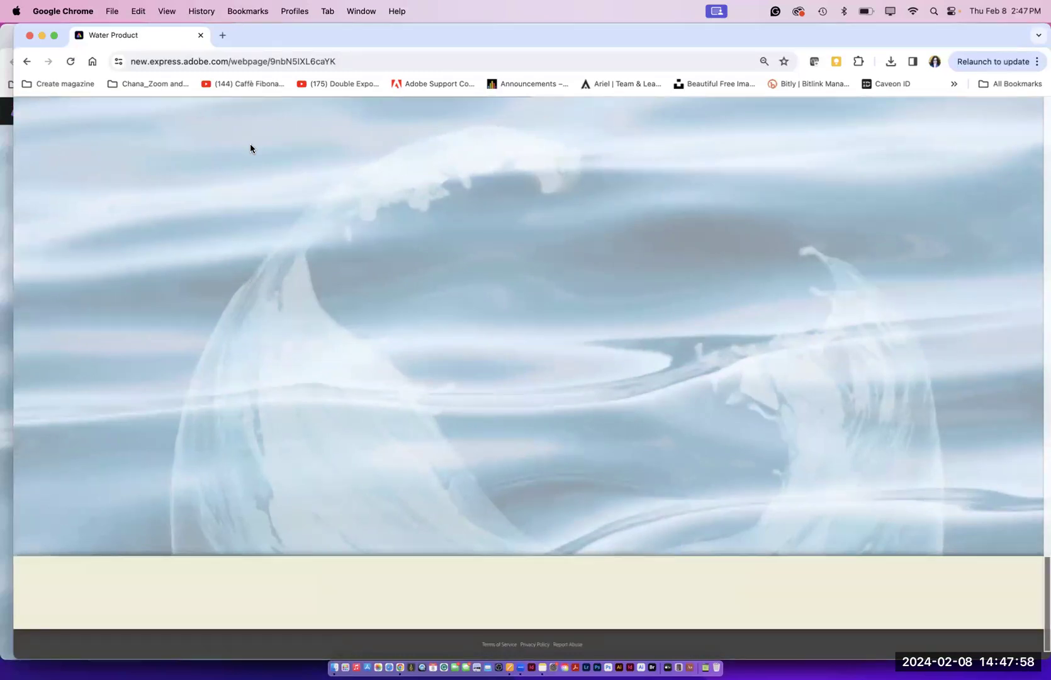
{"action": "scroll", "coordinate": [250, 148], "scroll_direction": "up", "scroll_amount": 18}
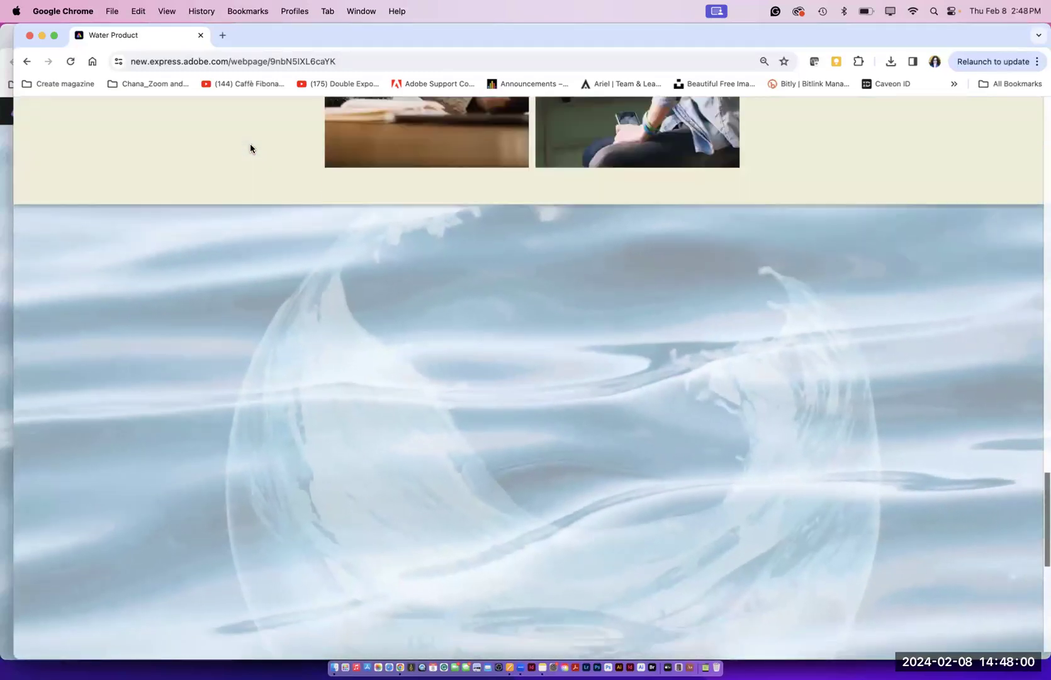
{"action": "scroll", "coordinate": [250, 148], "scroll_direction": "up", "scroll_amount": 20}
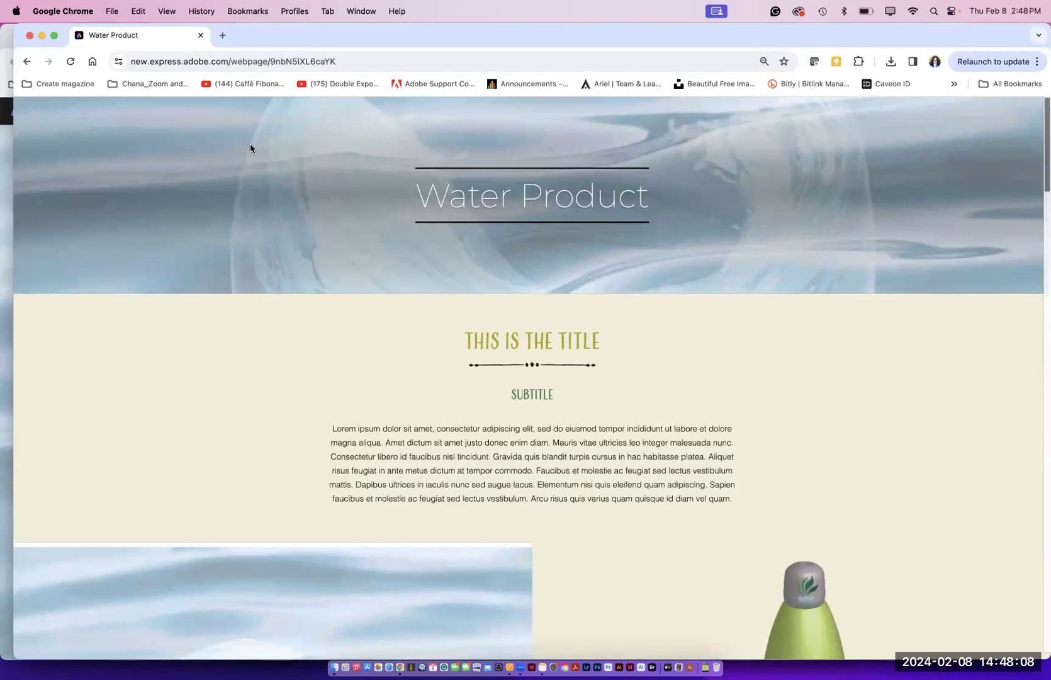
Step: Set up printing of the published page with Save as PDF as the destination and 2 pages per sheet
{"action": "left_click", "coordinate": [113, 12]}
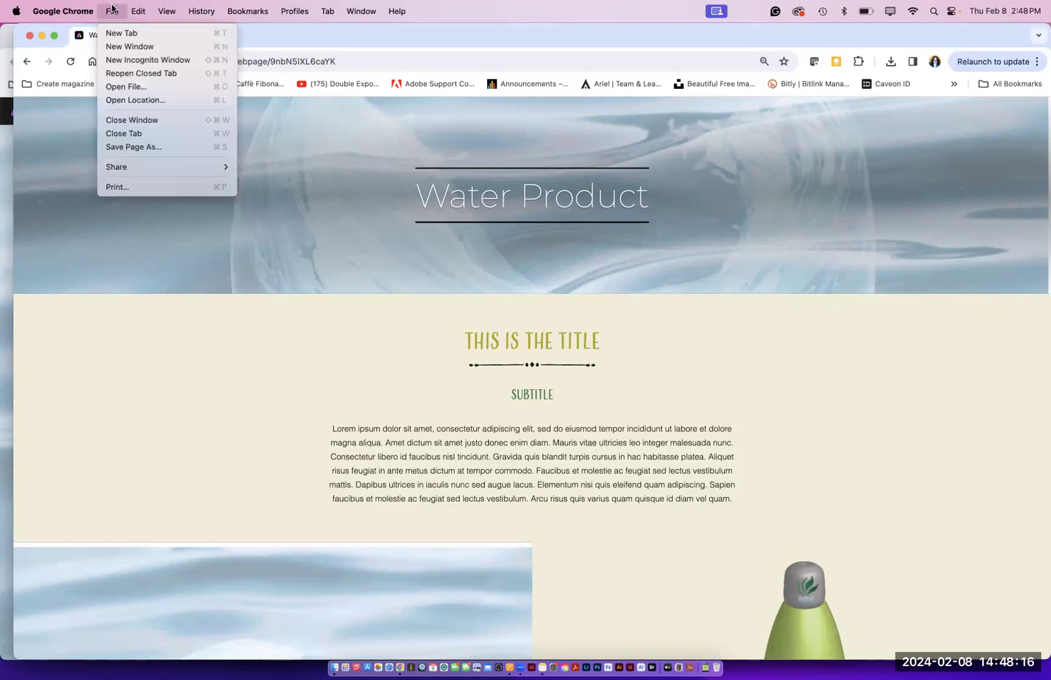
{"action": "left_click", "coordinate": [146, 187]}
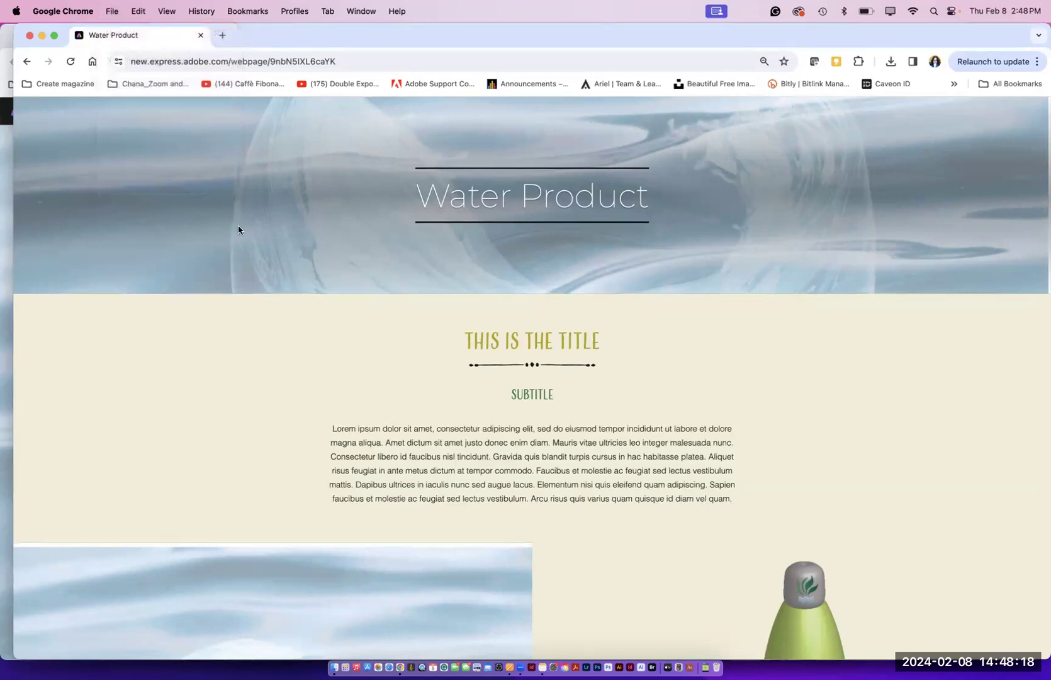
{"action": "left_click", "coordinate": [781, 132]}
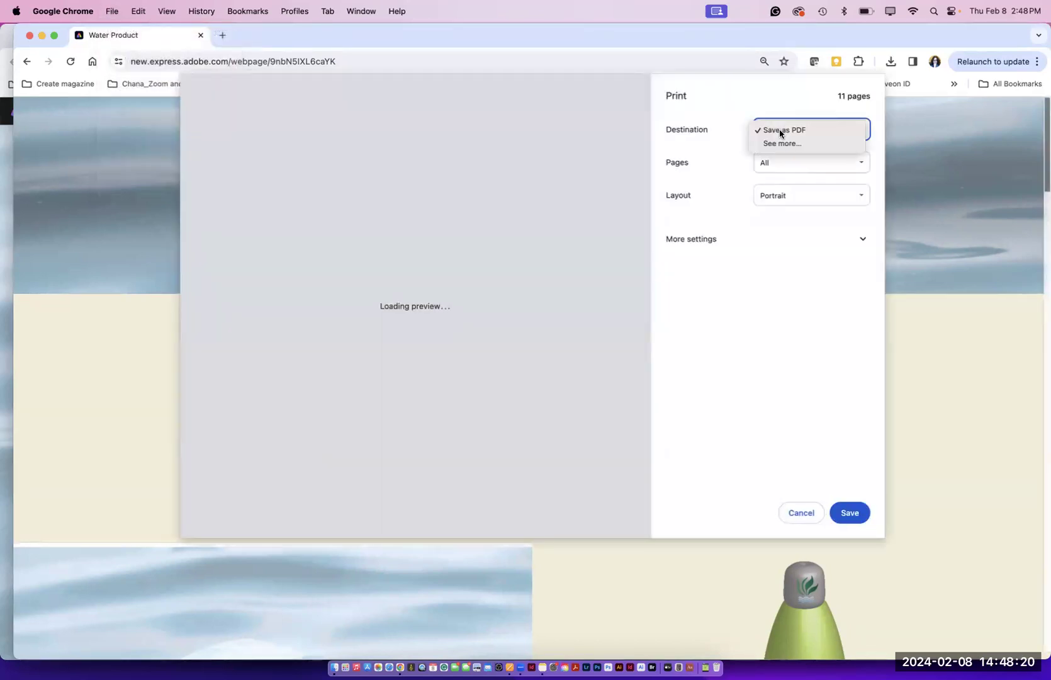
{"action": "left_click", "coordinate": [781, 132]}
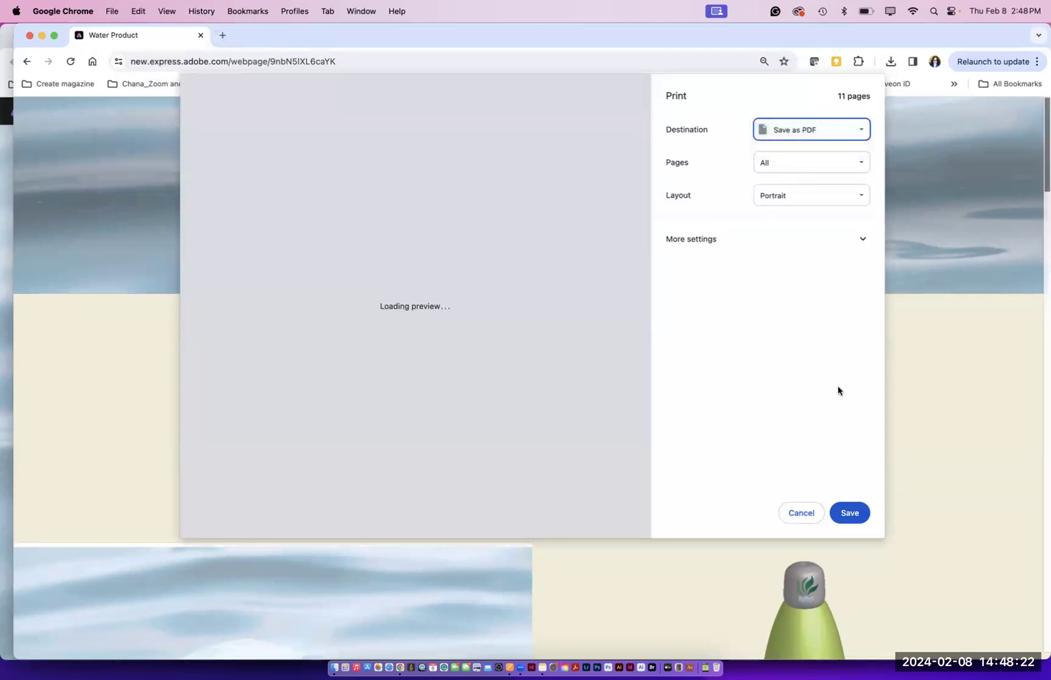
{"action": "left_click", "coordinate": [865, 244]}
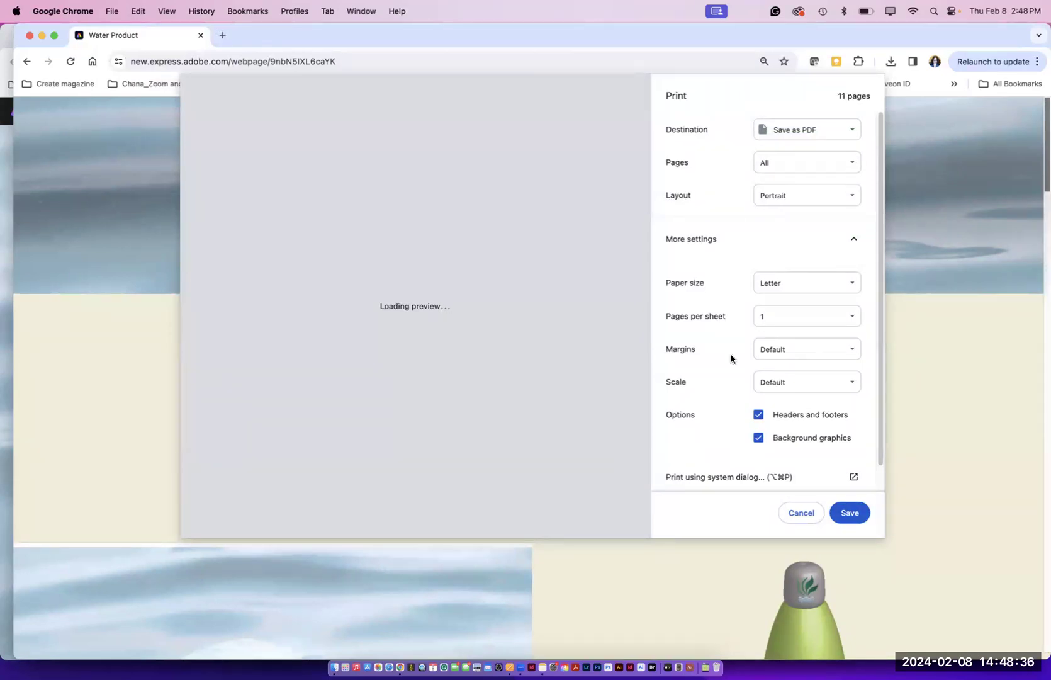
{"action": "left_click", "coordinate": [771, 316]}
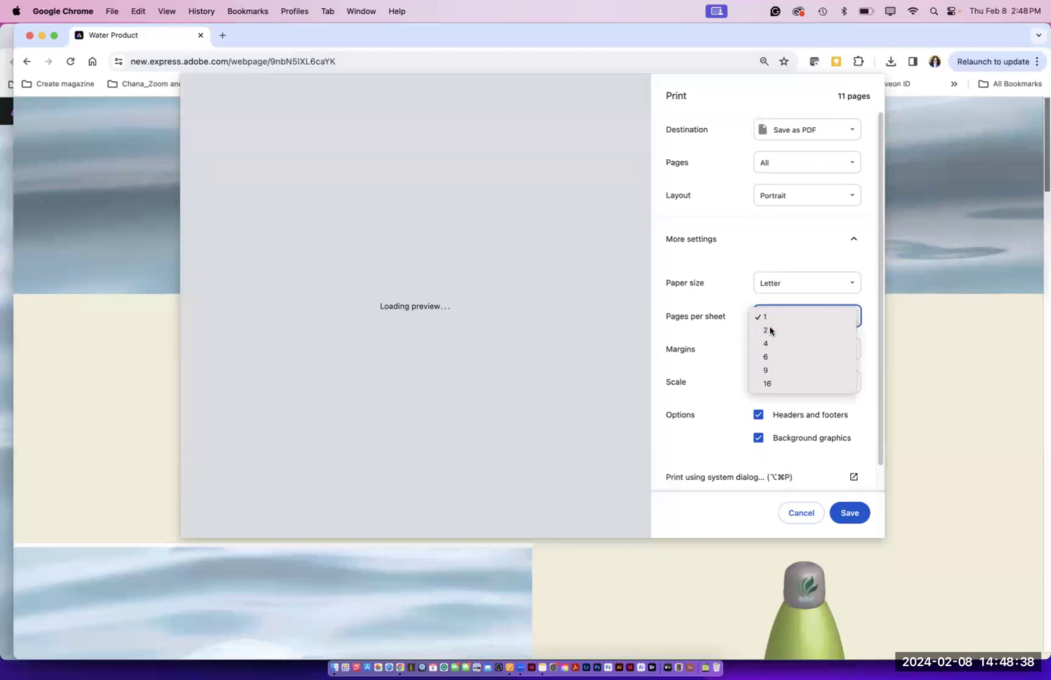
{"action": "left_click", "coordinate": [767, 329]}
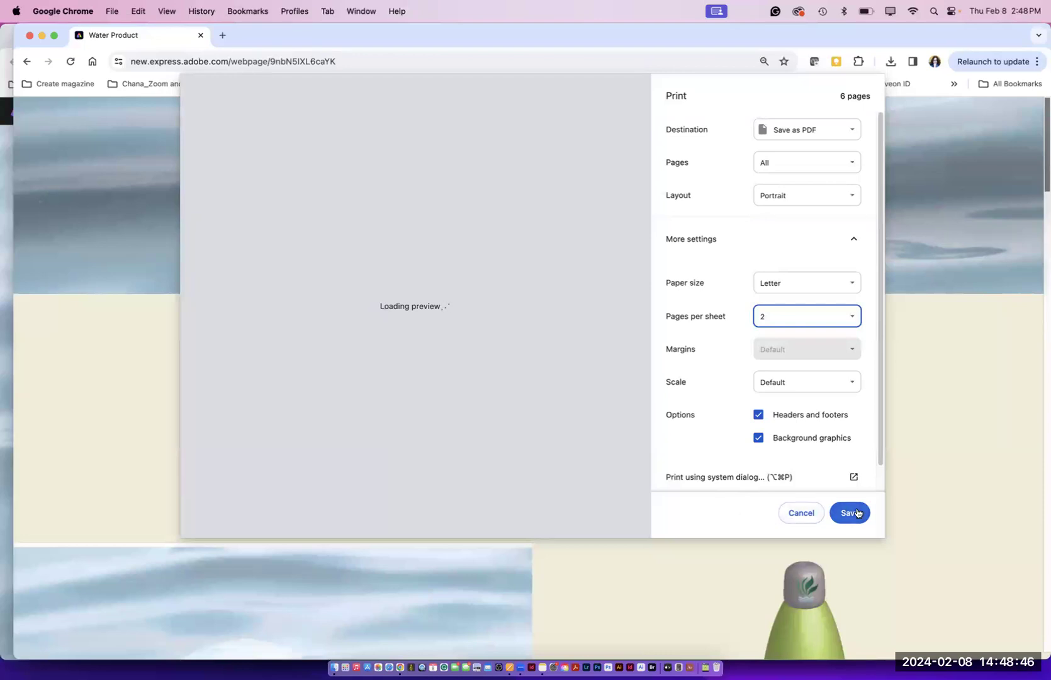
Step: Save the PDF as "Water Product" on the Desktop
{"action": "left_click", "coordinate": [857, 512]}
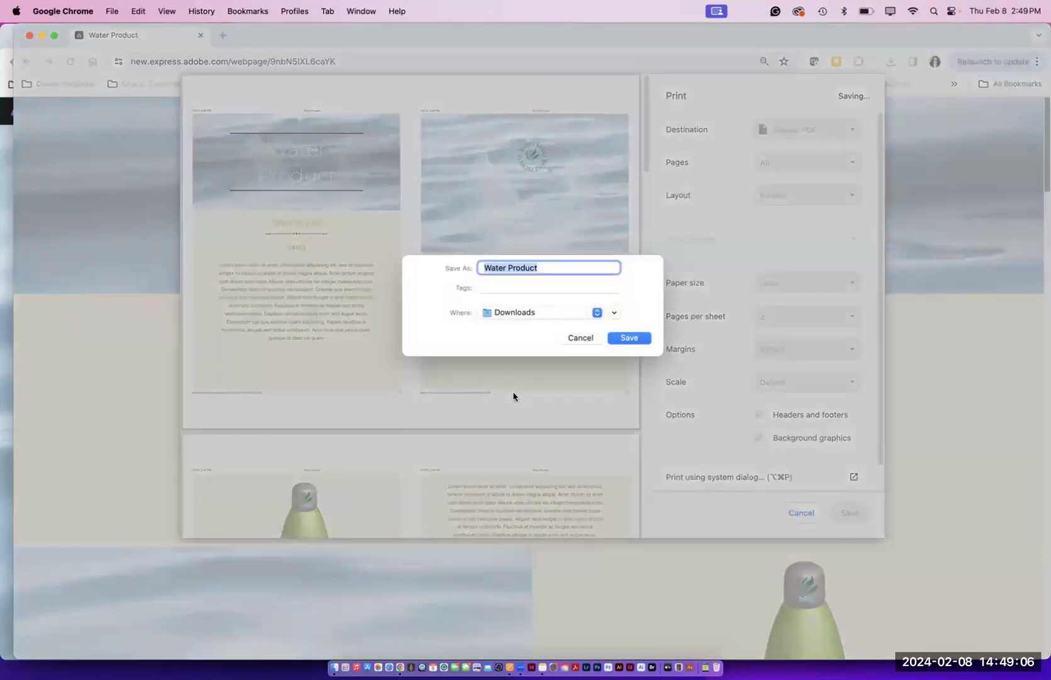
{"action": "left_click", "coordinate": [509, 313]}
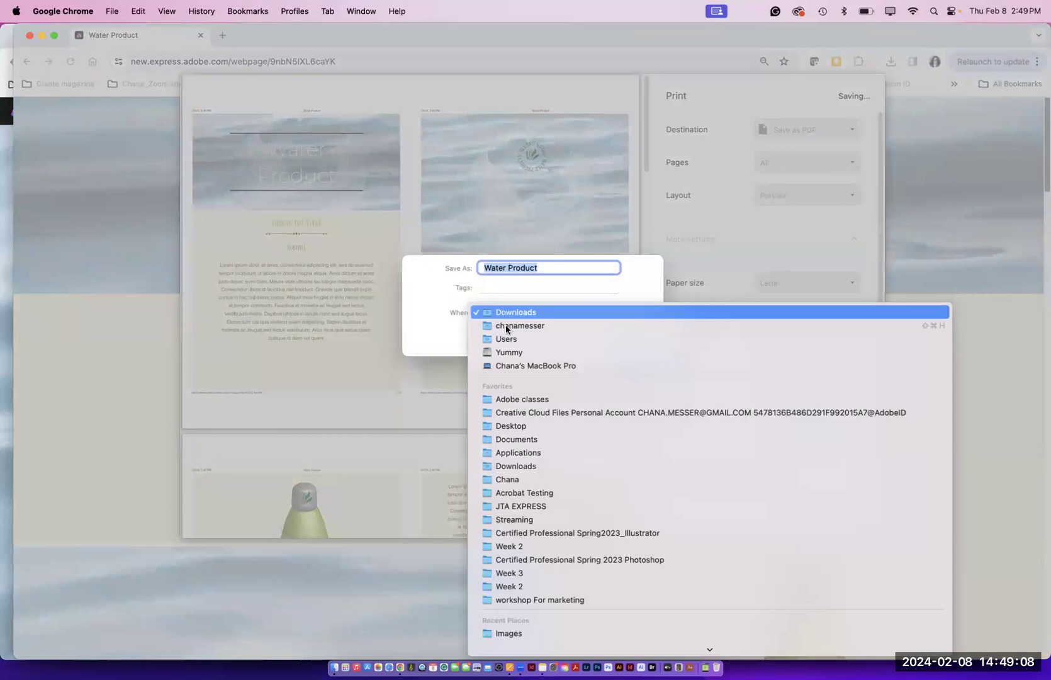
{"action": "left_click", "coordinate": [511, 426]}
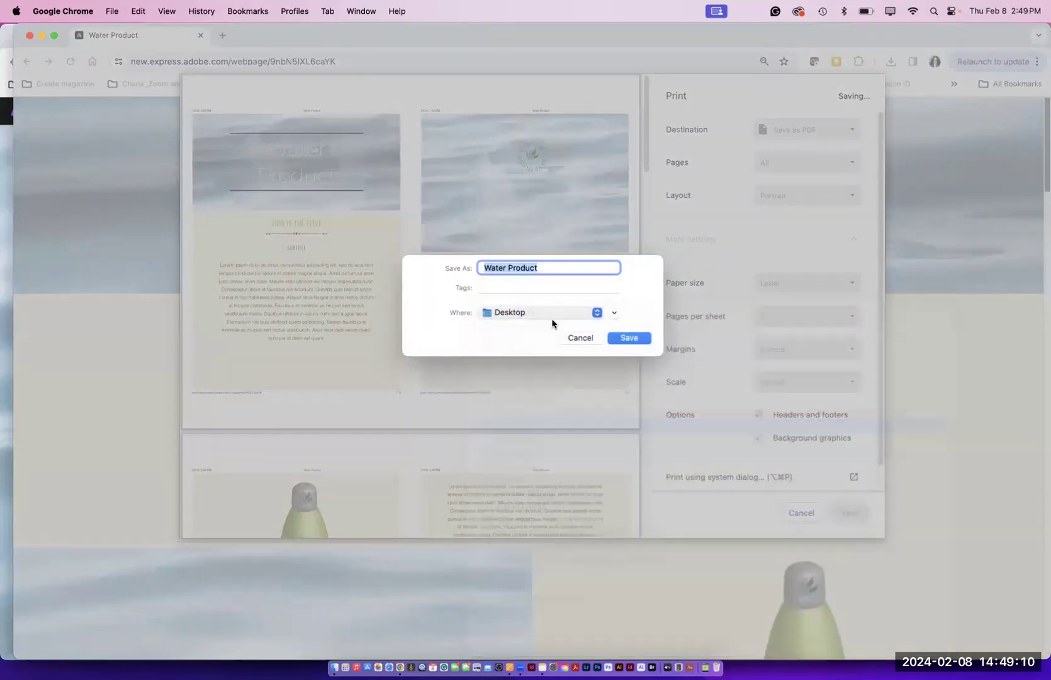
{"action": "left_click", "coordinate": [637, 343]}
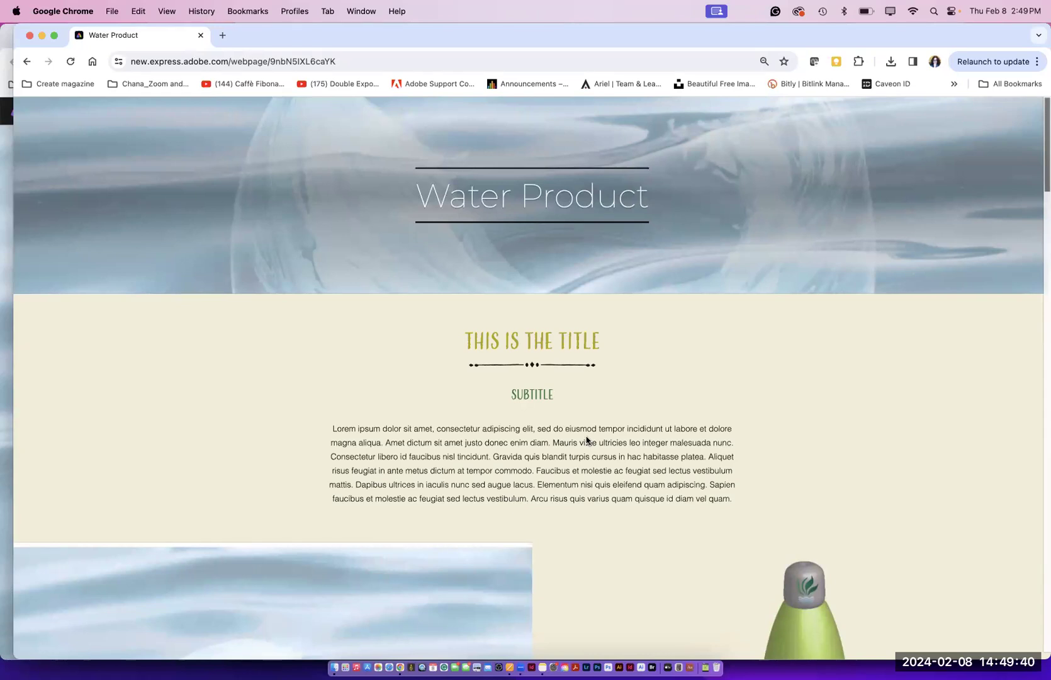
Step: Switch to Finder, go to the Desktop folder and open a quick preview of Water Product.pdf
{"action": "left_click_drag", "start_coordinate": [324, 35], "coordinate": [338, 75]}
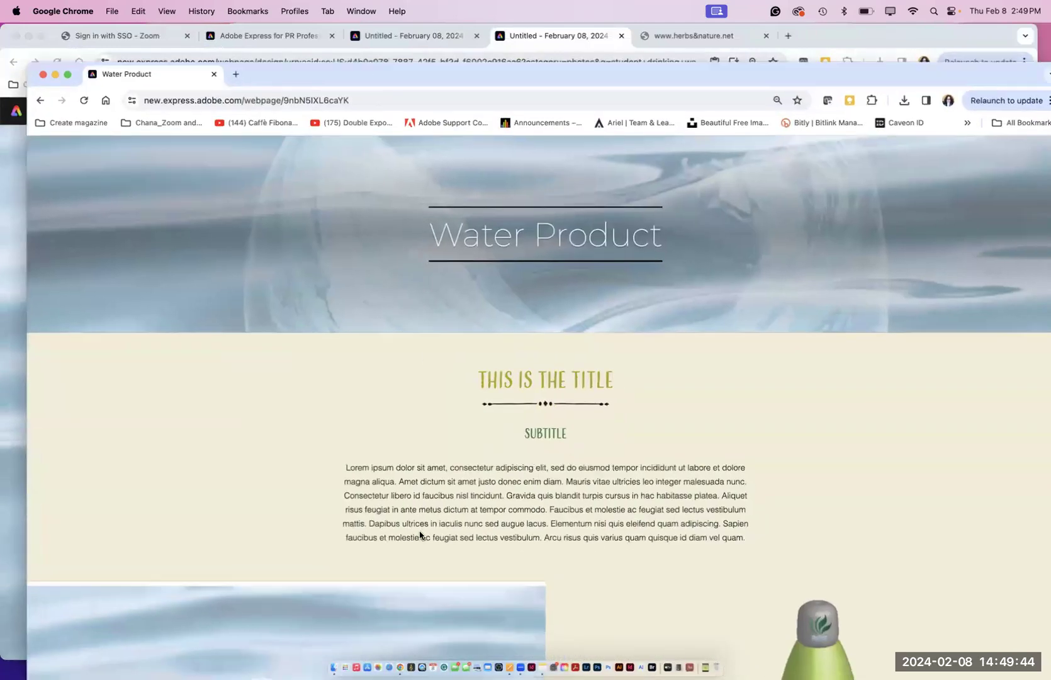
{"action": "left_click", "coordinate": [335, 667]}
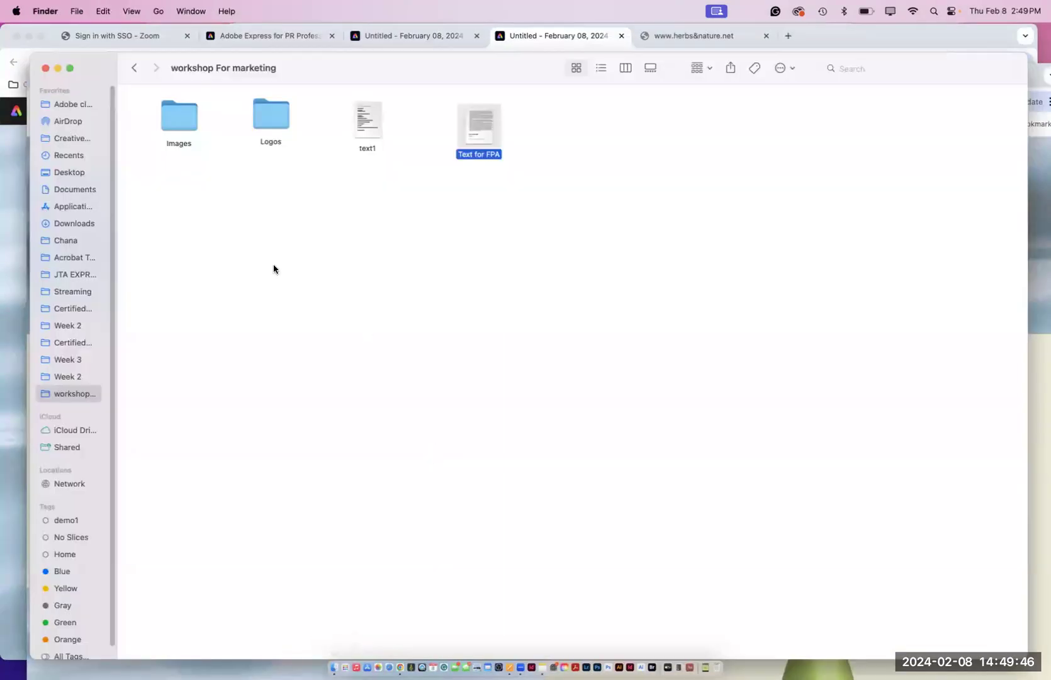
{"action": "left_click", "coordinate": [68, 172]}
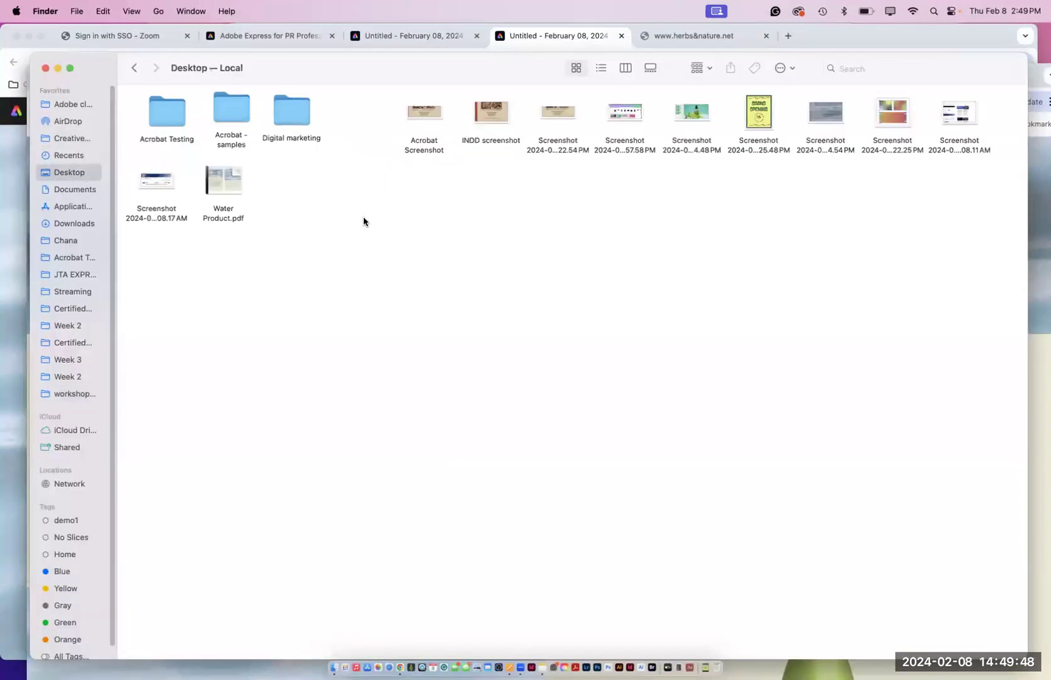
{"action": "left_click", "coordinate": [233, 183]}
{"action": "key", "text": "space"}
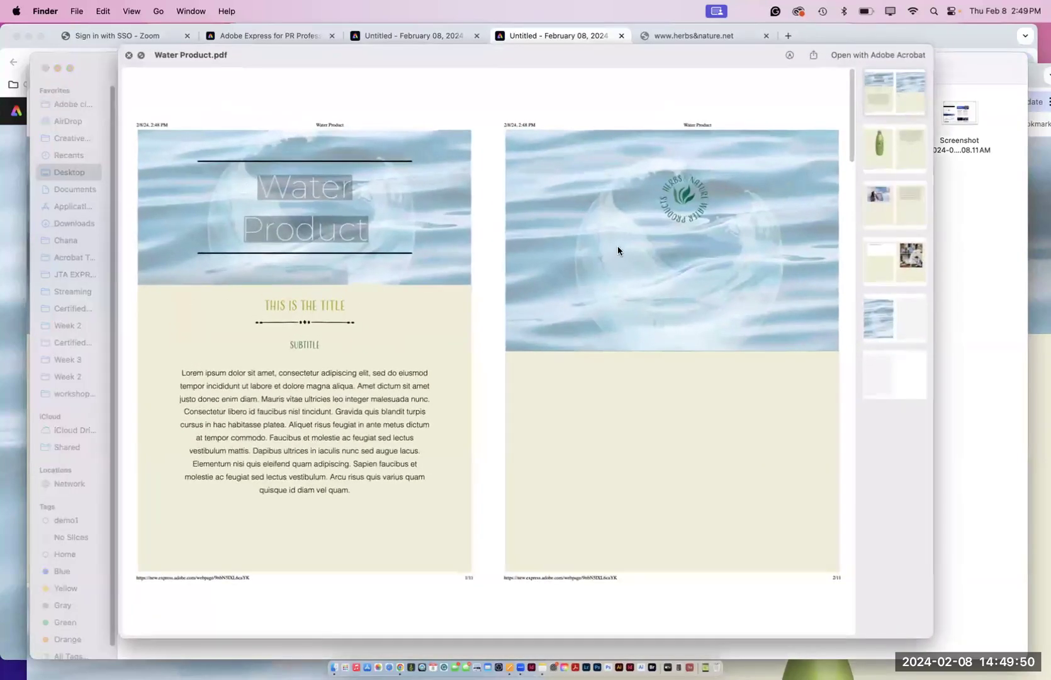
Step: Examine each page spread of the Water Product.pdf preview from first to last and close the preview
{"action": "left_click", "coordinate": [886, 92]}
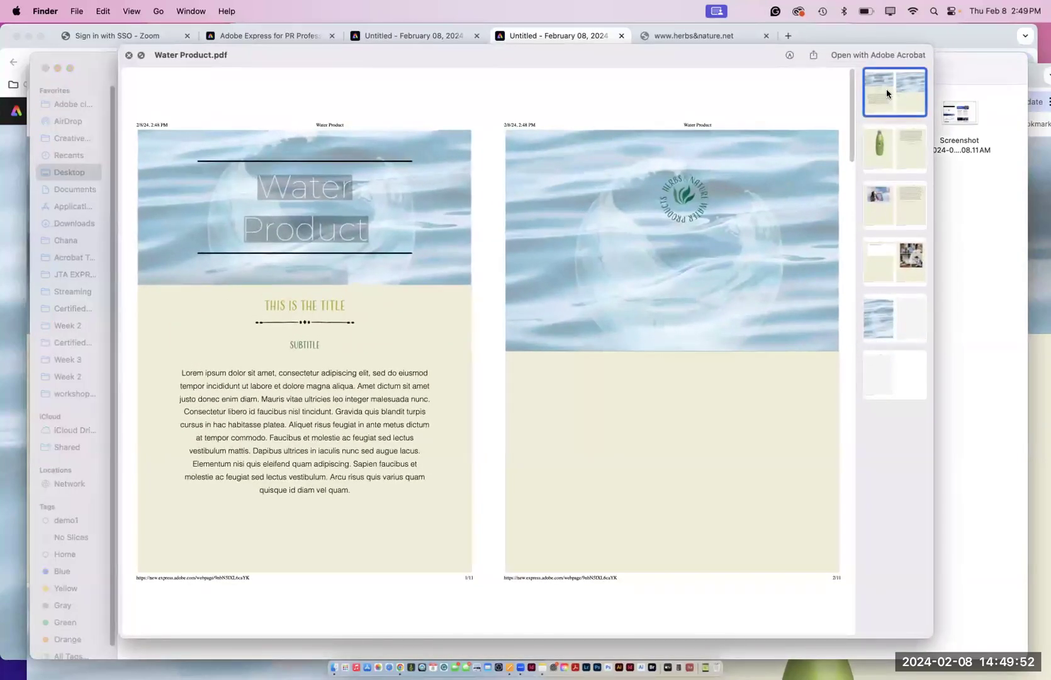
{"action": "left_click", "coordinate": [892, 160]}
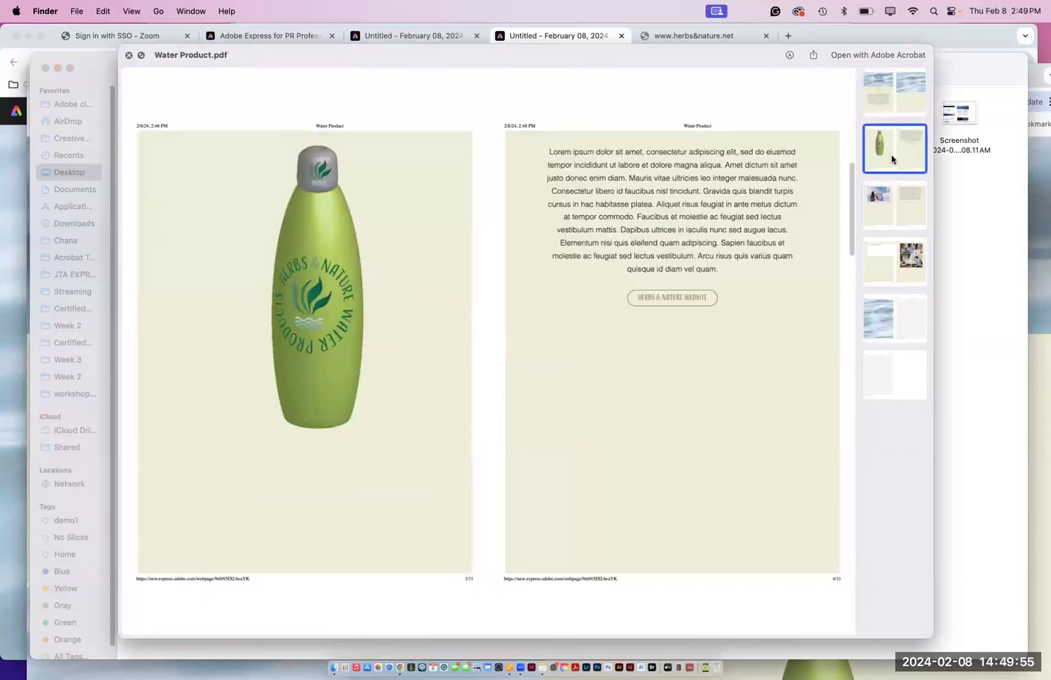
{"action": "left_click", "coordinate": [898, 199]}
{"action": "left_click", "coordinate": [899, 263]}
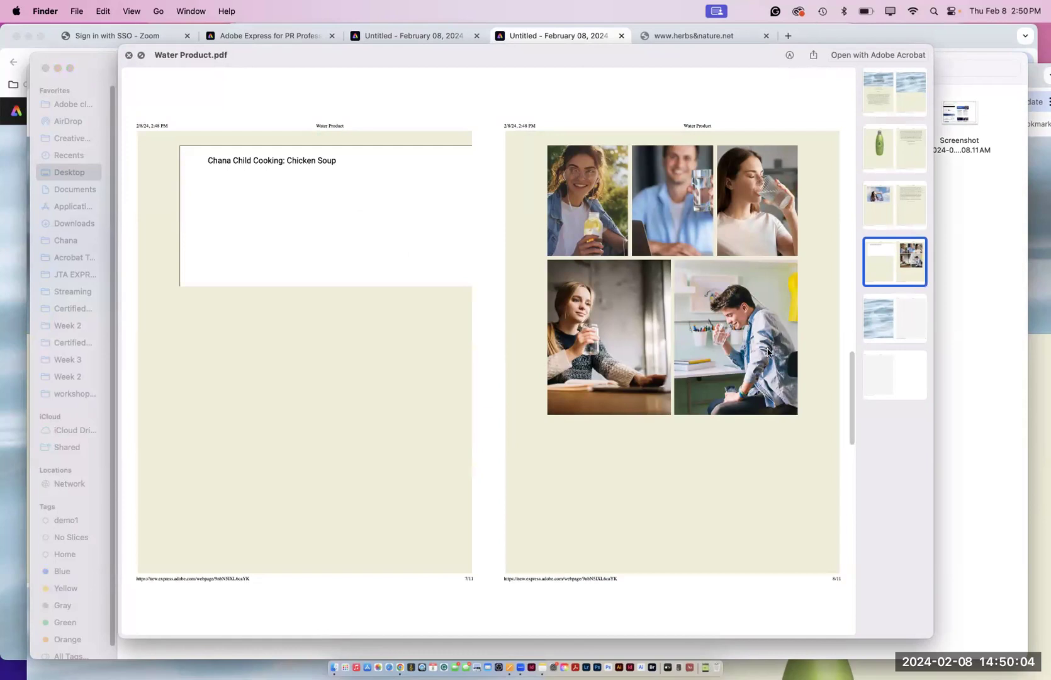
{"action": "left_click", "coordinate": [882, 335]}
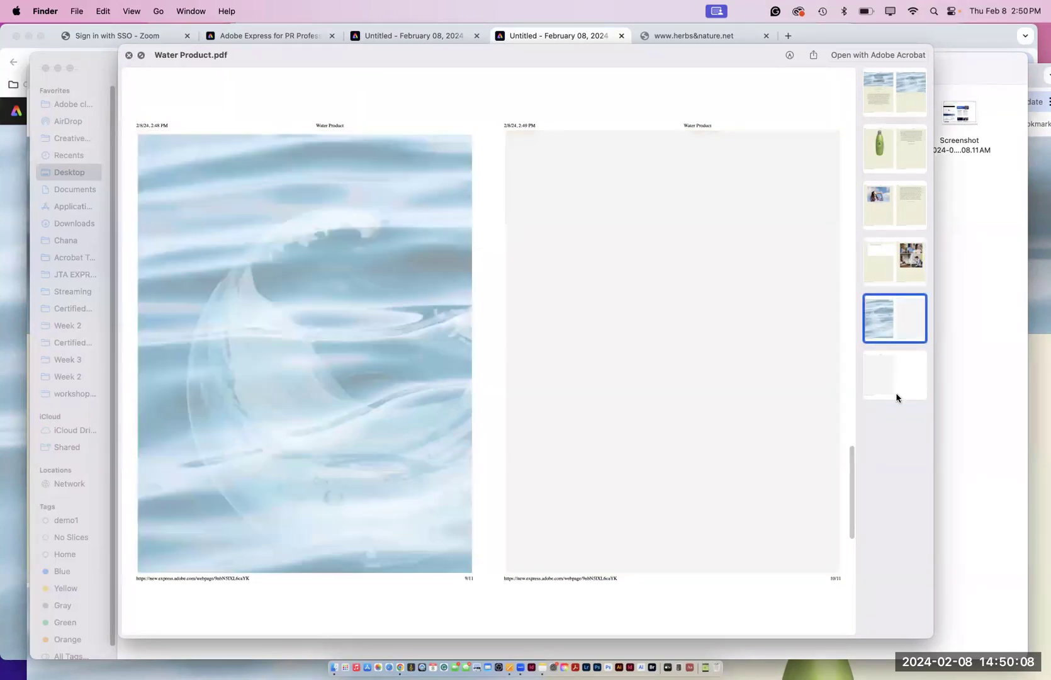
{"action": "left_click", "coordinate": [883, 376]}
{"action": "key", "text": "space"}
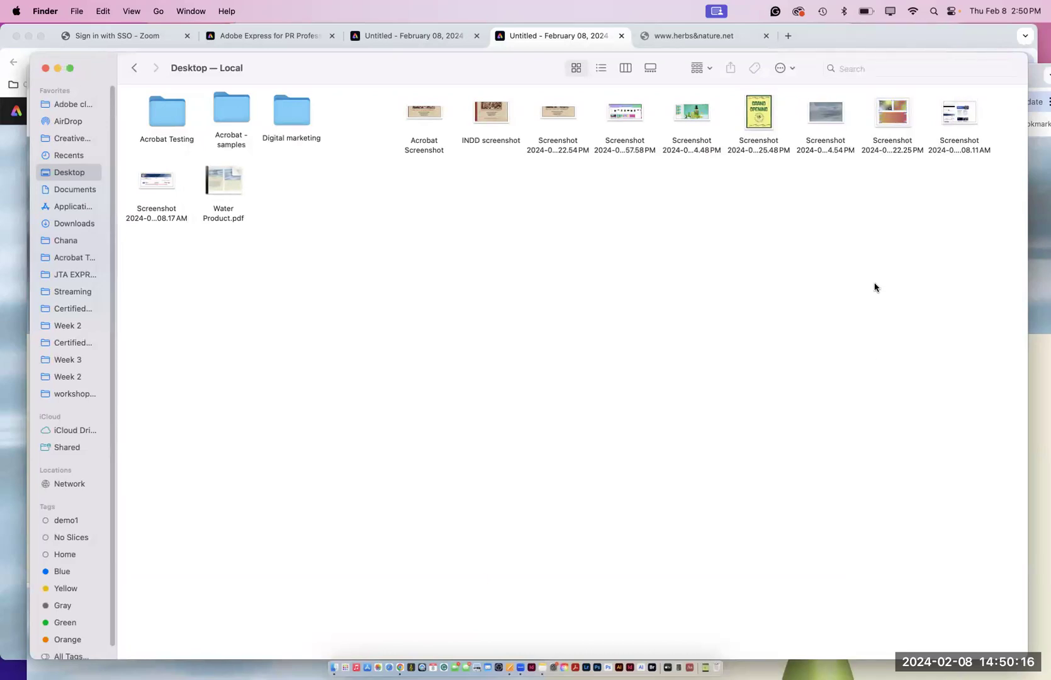
Step: Return to the webpage editor in Chrome, go back to the Adobe Express home page and reopen the most recent webpage project
{"action": "left_click", "coordinate": [1033, 250]}
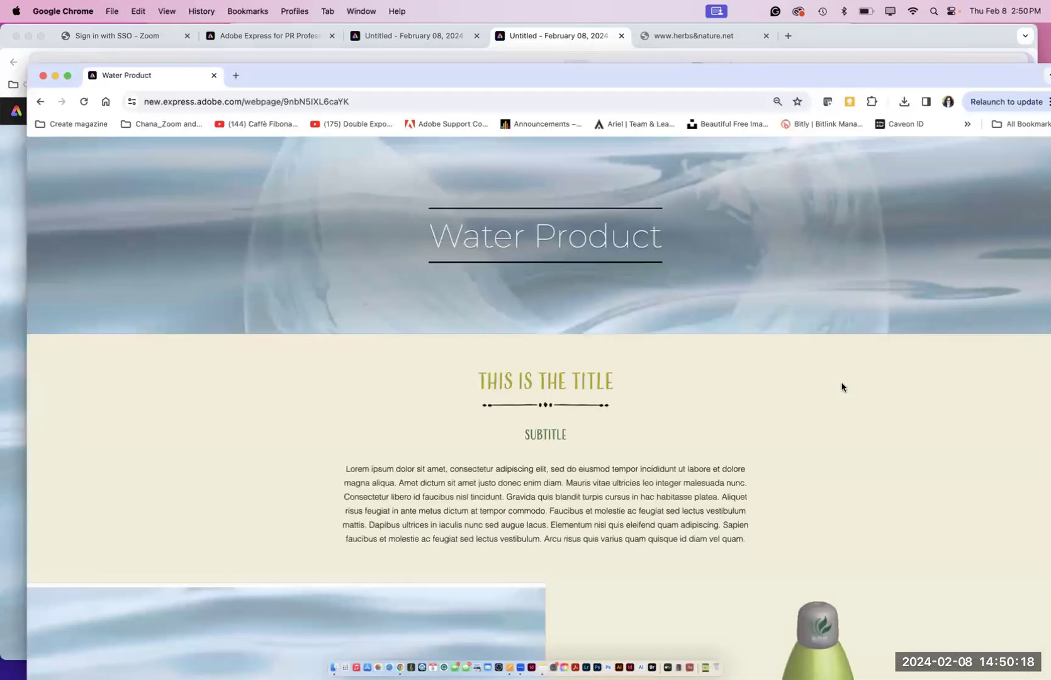
{"action": "left_click", "coordinate": [17, 200]}
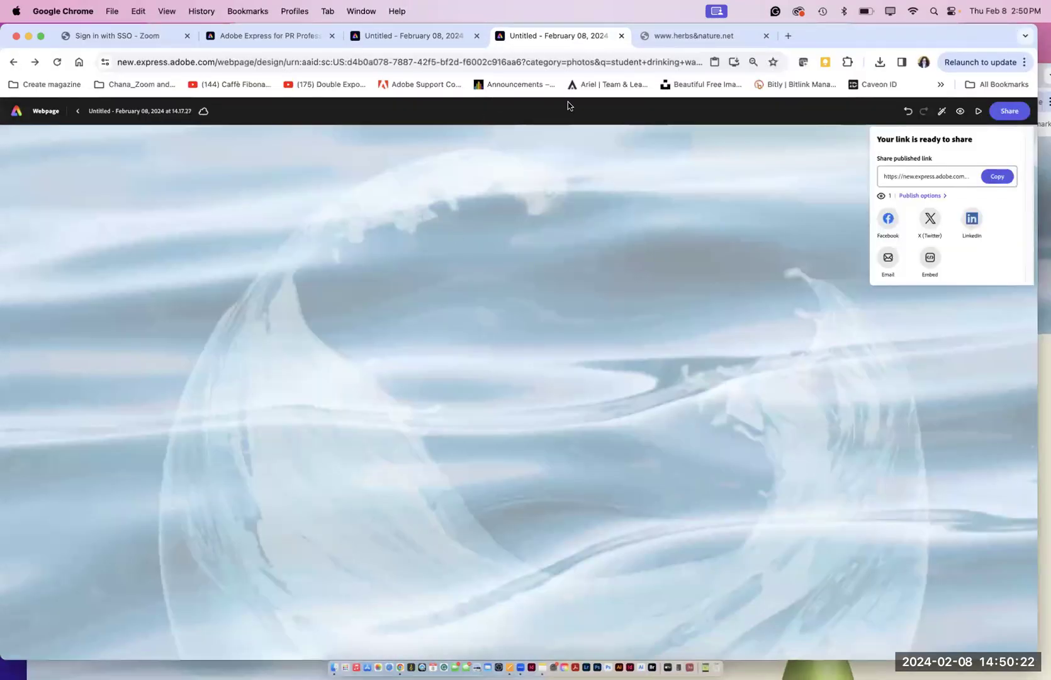
{"action": "left_click", "coordinate": [856, 152]}
{"action": "scroll", "coordinate": [916, 222], "scroll_direction": "up", "scroll_amount": 3}
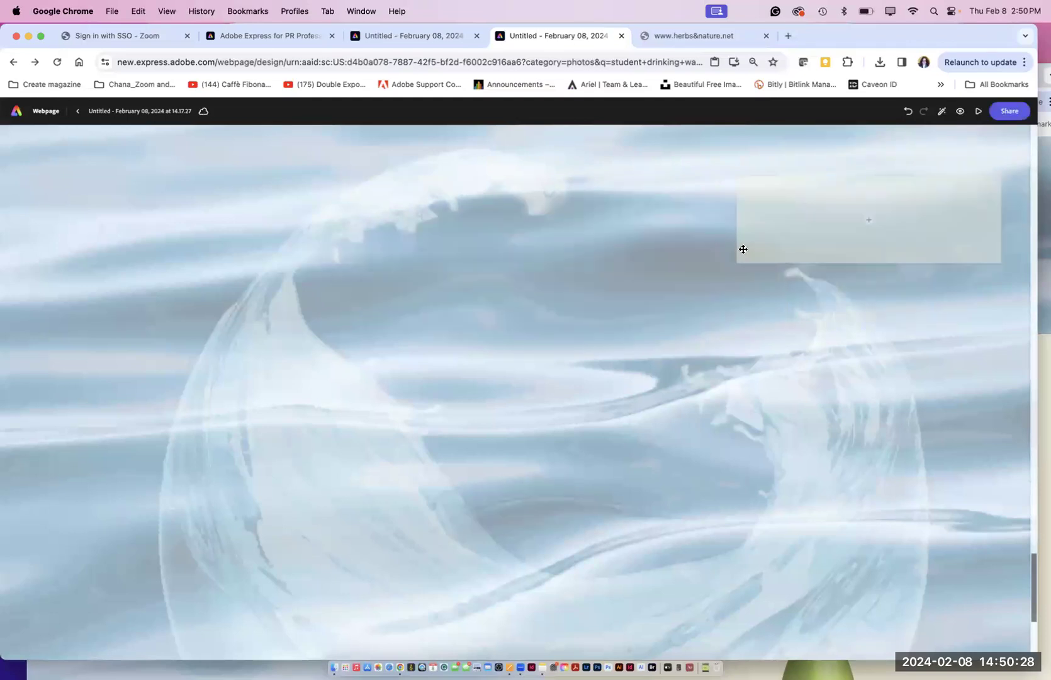
{"action": "left_click", "coordinate": [13, 62]}
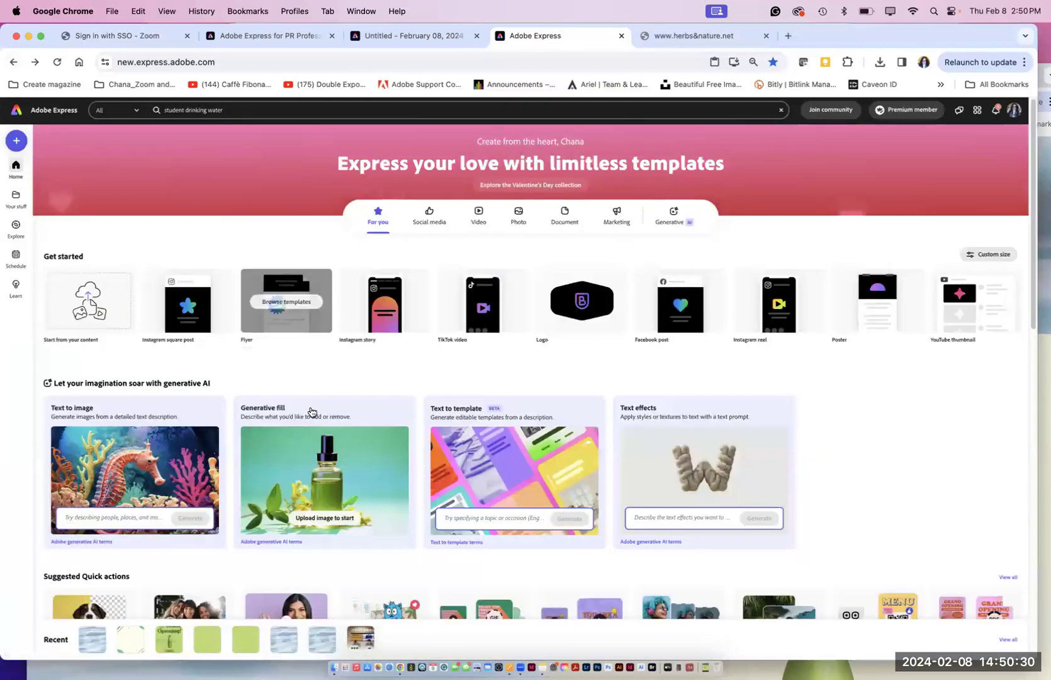
{"action": "left_click", "coordinate": [89, 642]}
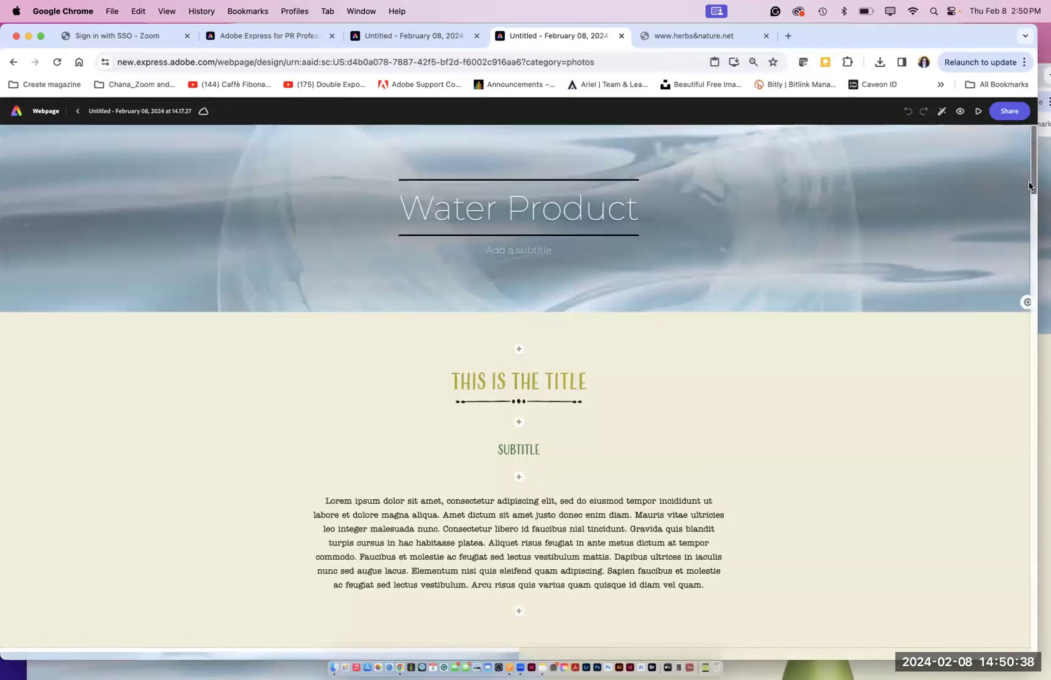
Step: Start adding a photo to the empty content box of the water glideshow and search stock photos for "student drinking water"
{"action": "scroll", "coordinate": [1035, 193], "scroll_direction": "down", "scroll_amount": 3}
{"action": "scroll", "coordinate": [1043, 403], "scroll_direction": "down", "scroll_amount": 20}
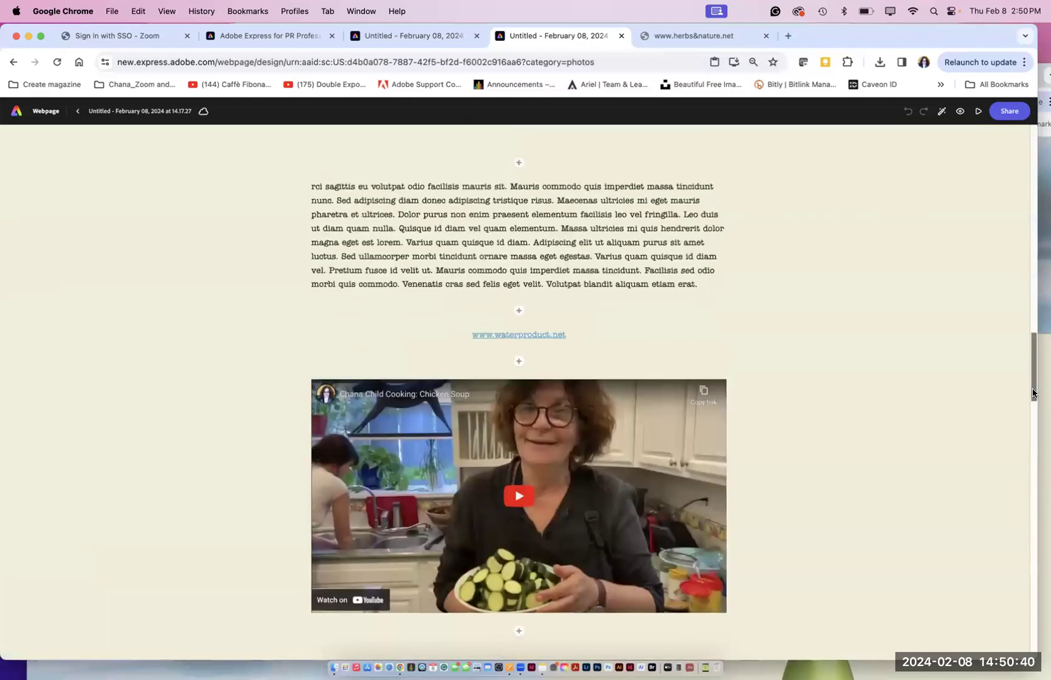
{"action": "scroll", "coordinate": [1039, 570], "scroll_direction": "down", "scroll_amount": 15}
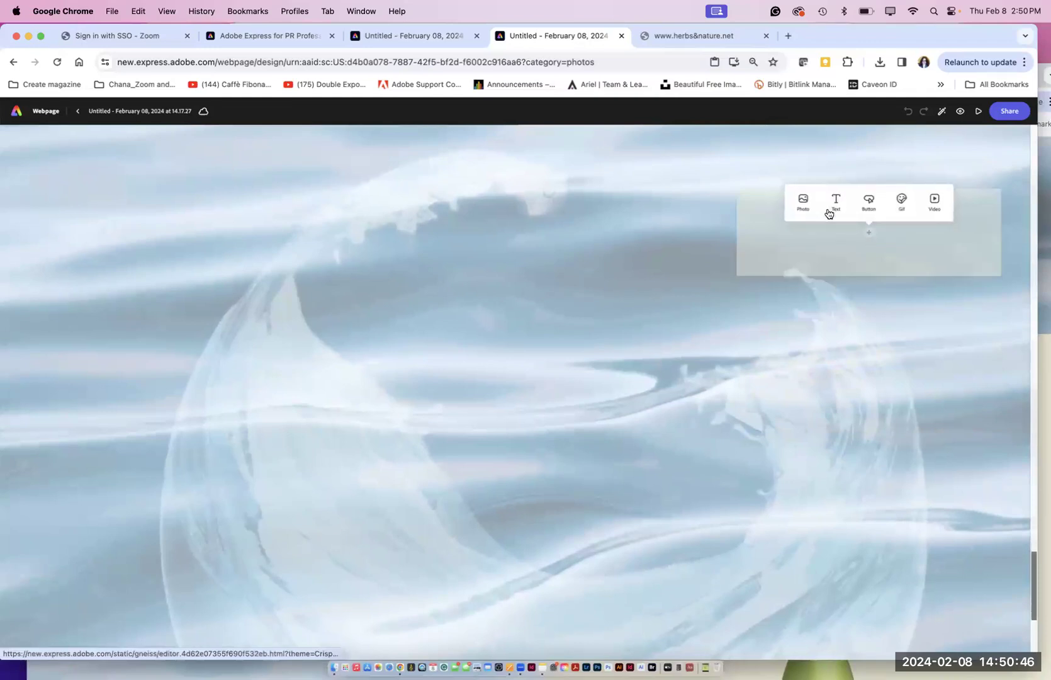
{"action": "left_click", "coordinate": [799, 201]}
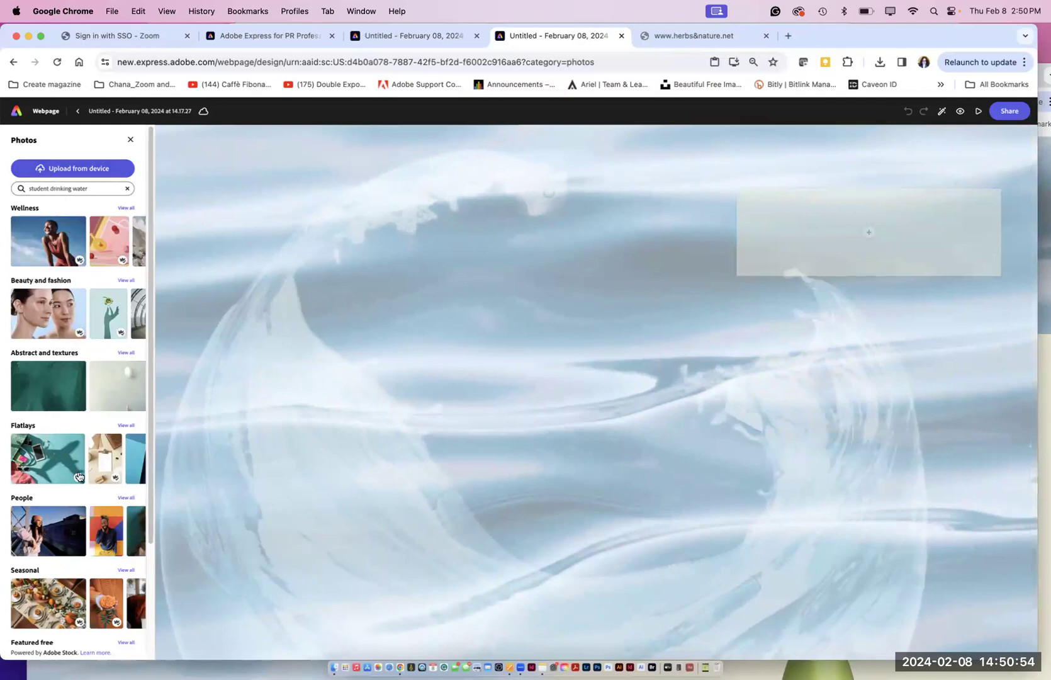
{"action": "scroll", "coordinate": [151, 451], "scroll_direction": "down", "scroll_amount": 1}
{"action": "scroll", "coordinate": [151, 451], "scroll_direction": "down", "scroll_amount": 2}
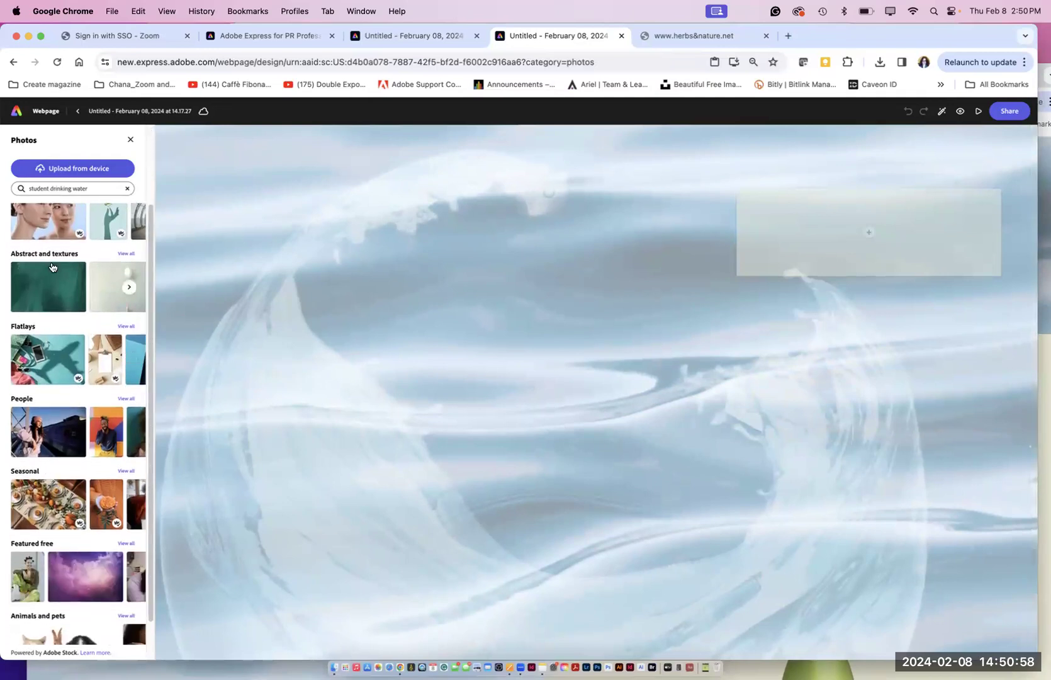
{"action": "left_click", "coordinate": [96, 188]}
{"action": "key", "text": "Return"}
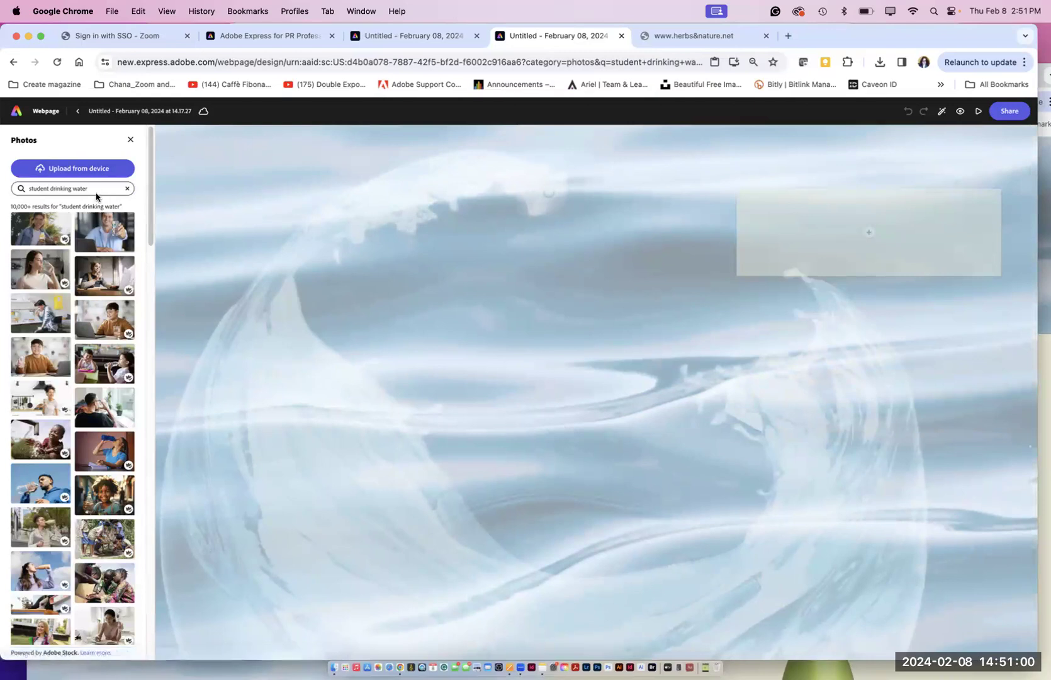
{"action": "left_click", "coordinate": [46, 239]}
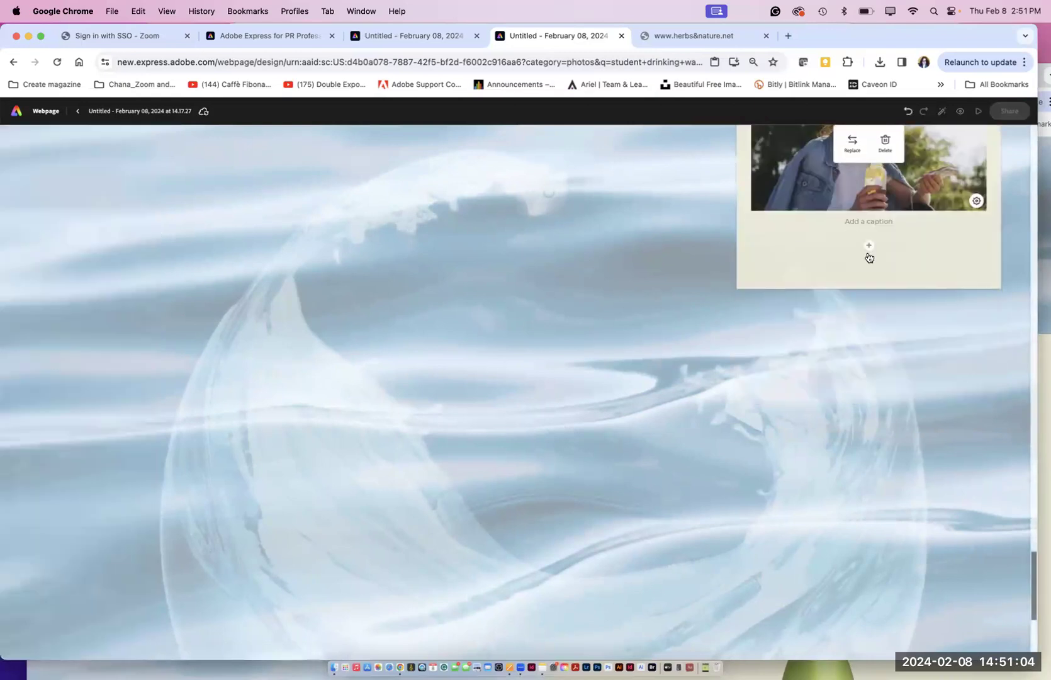
{"action": "left_click", "coordinate": [864, 228]}
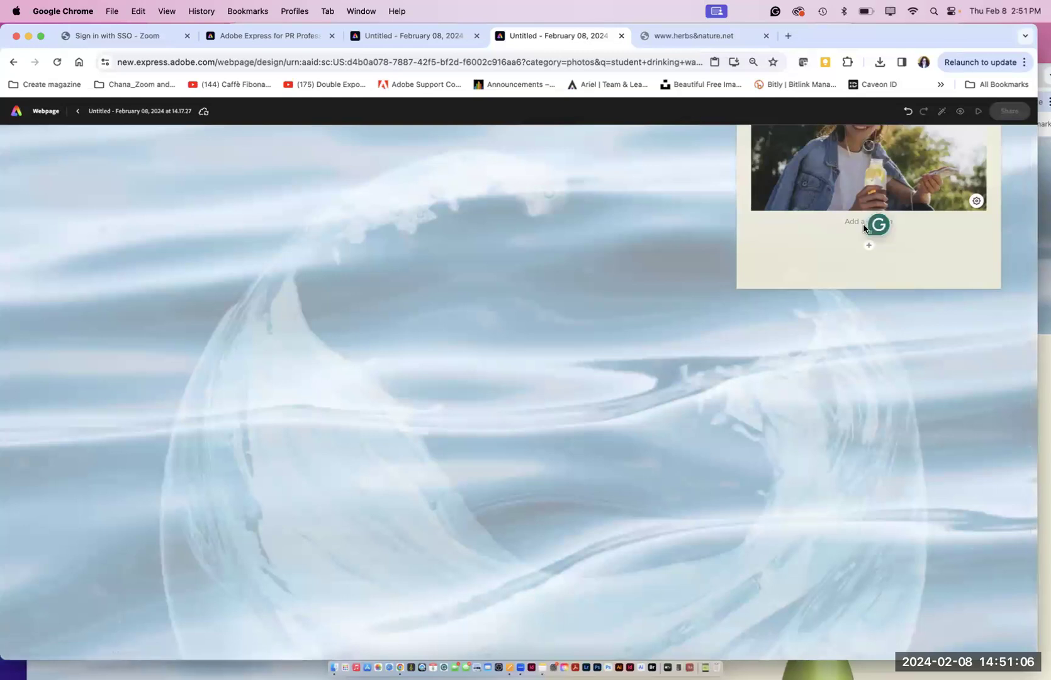
{"action": "type", "text": "https://new.express.adobe.com/webpage/9nbN5IXL6caYK"}
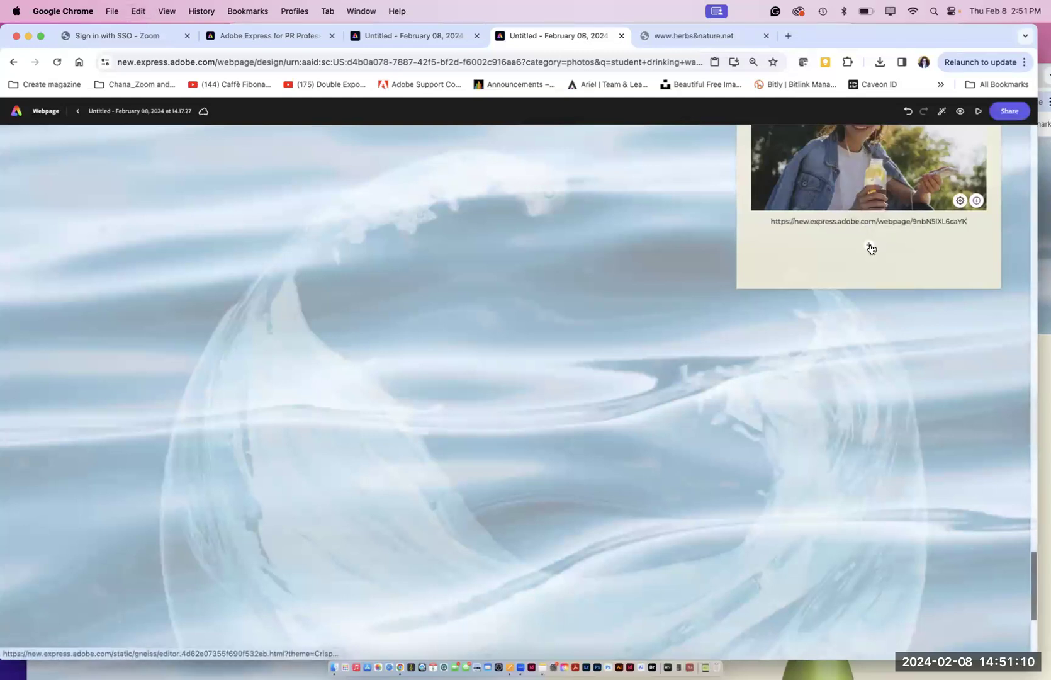
Step: Add a text block below the captioned photo and fill it with repeated copies of the published page link
{"action": "left_click", "coordinate": [870, 245]}
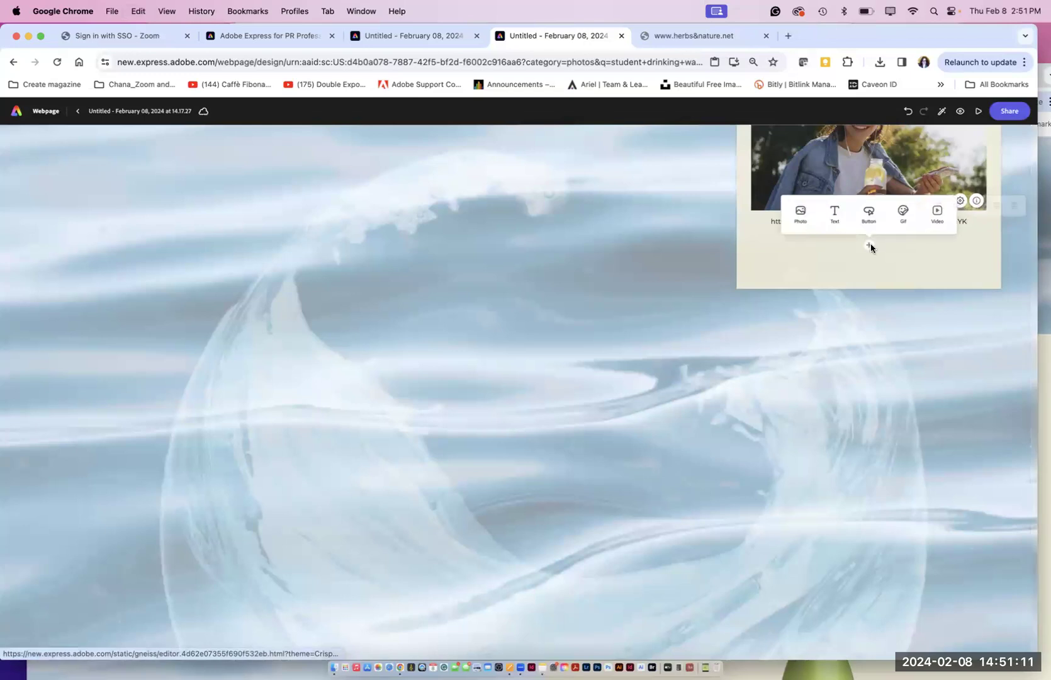
{"action": "left_click", "coordinate": [840, 220]}
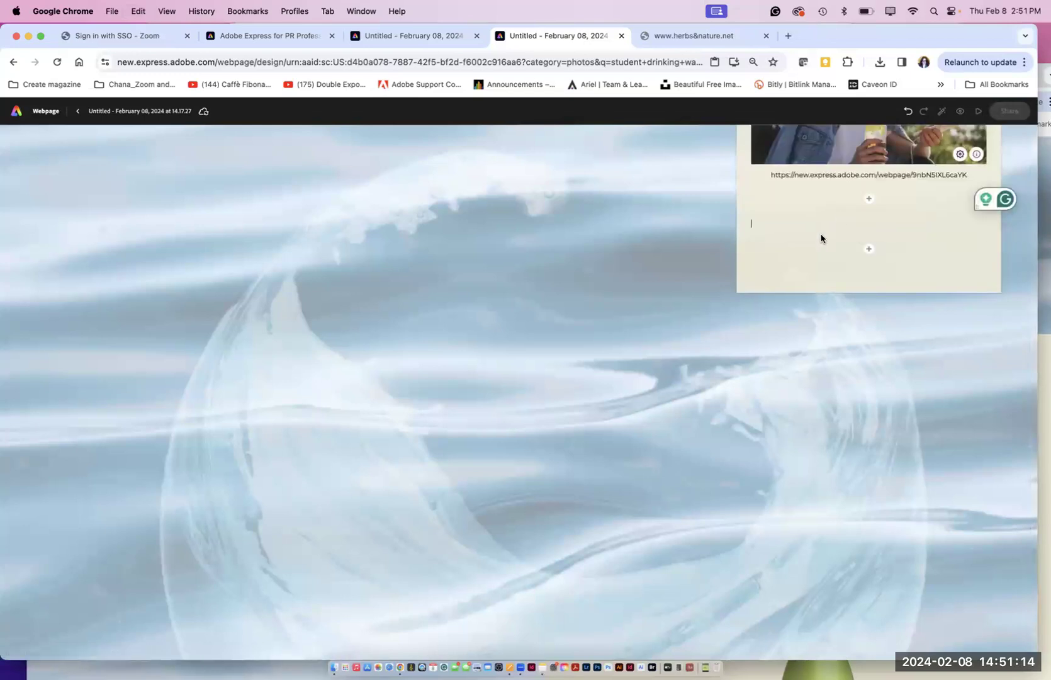
{"action": "type", "text": "https://new.express.adobe.com/webpage/9nbN5IXL6caYK"}
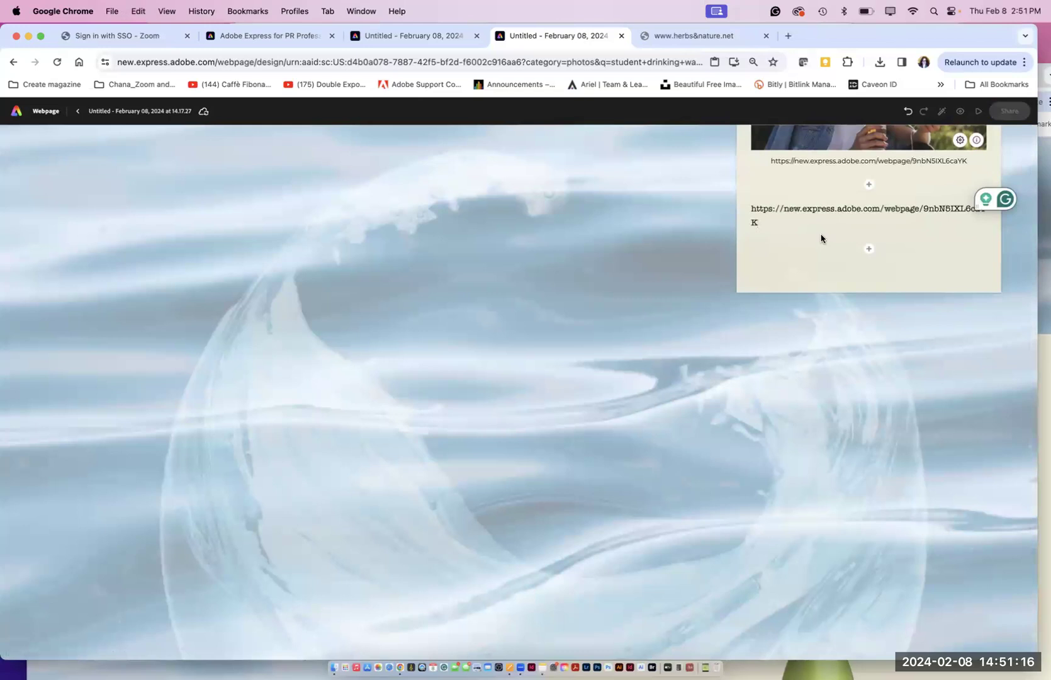
{"action": "key", "text": "super+v"}
{"action": "key", "text": "super+v"}
{"action": "key", "text": "super+v"}
{"action": "key", "text": "super+v"}
{"action": "key", "text": "super+v"}
{"action": "key", "text": "super+v"}
{"action": "key", "text": "super+v"}
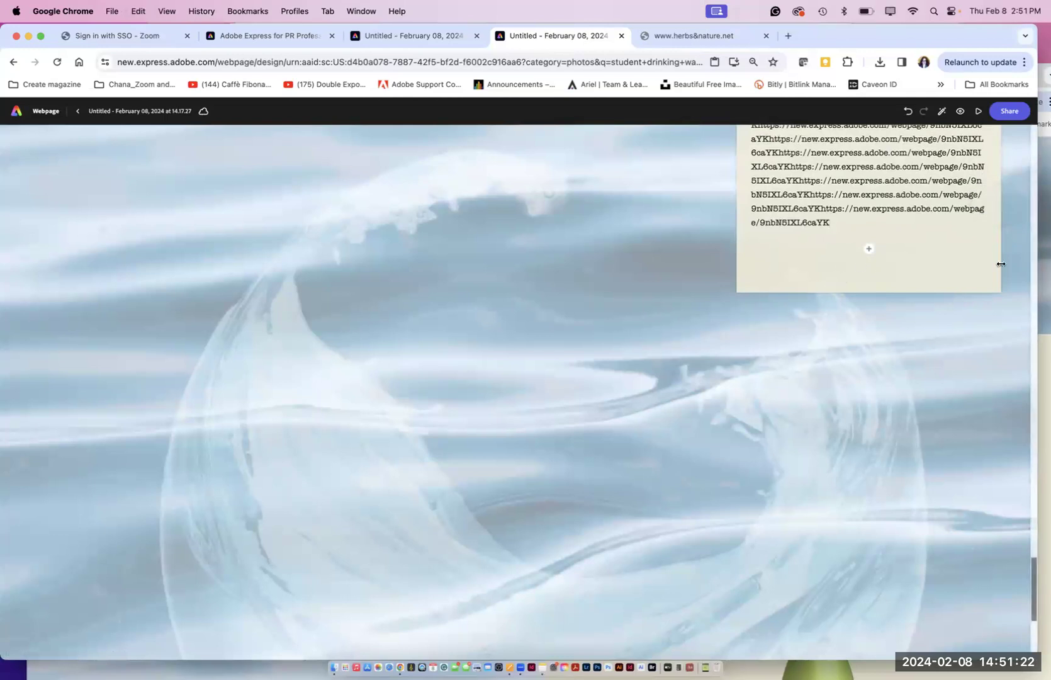
Step: Move the glideshow's content box to the left side of the water background, then widen it and center it
{"action": "left_click_drag", "start_coordinate": [1034, 569], "coordinate": [1027, 535]}
{"action": "left_click_drag", "start_coordinate": [851, 160], "coordinate": [199, 161]}
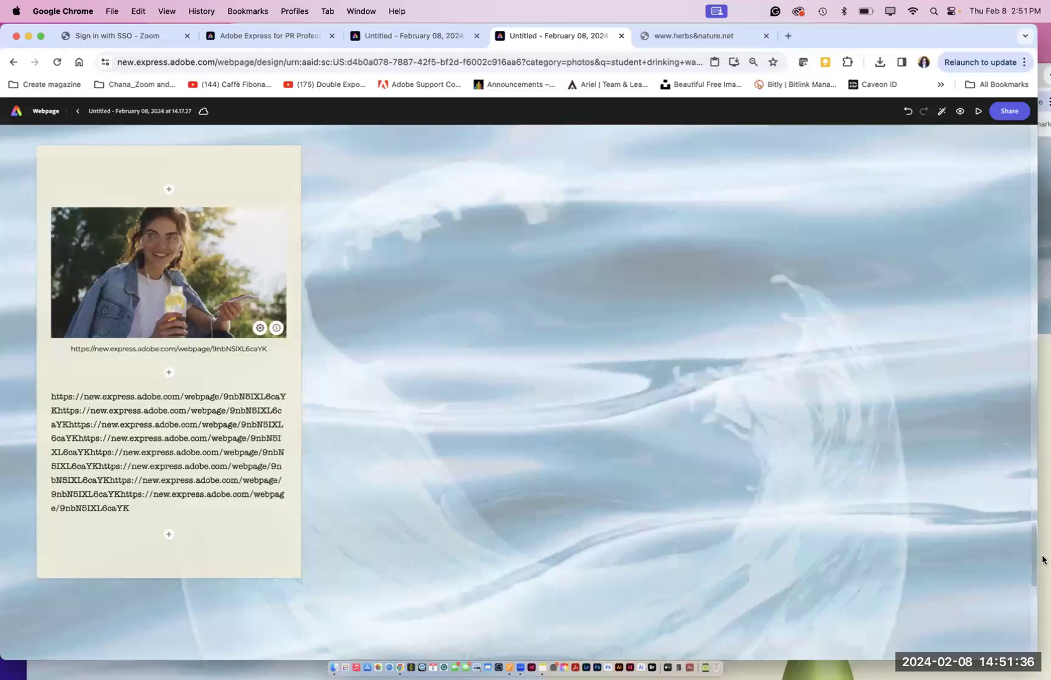
{"action": "mouse_move", "coordinate": [1033, 570]}
{"action": "left_mouse_down"}
{"action": "mouse_move", "coordinate": [1033, 594]}
{"action": "mouse_move", "coordinate": [1033, 581]}
{"action": "left_mouse_up"}
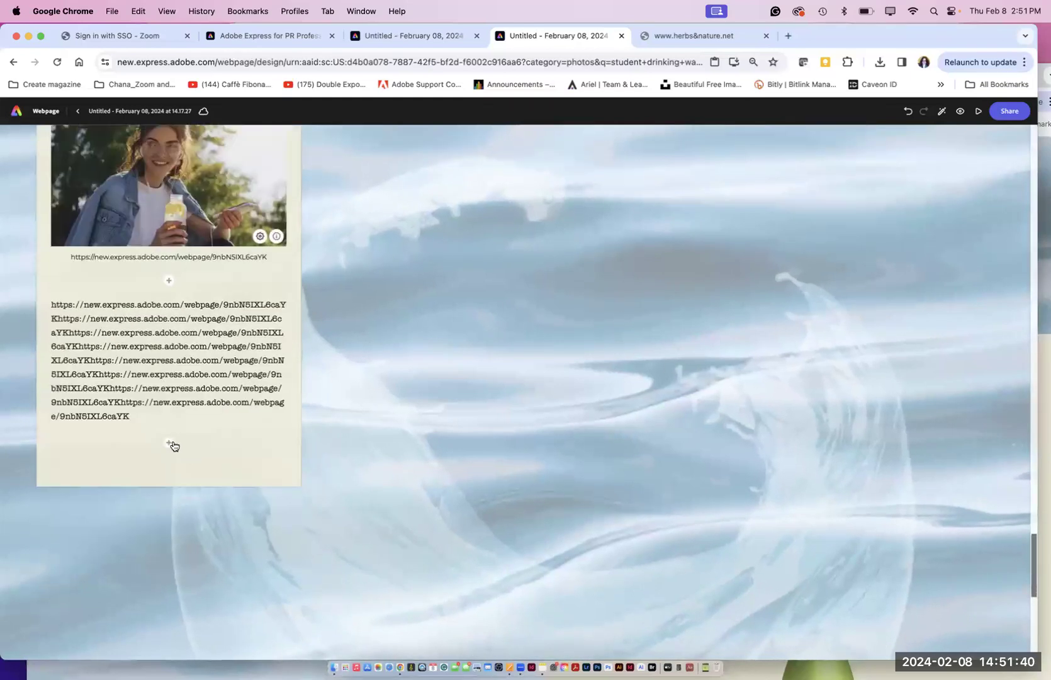
{"action": "left_click", "coordinate": [169, 444]}
{"action": "left_click_drag", "start_coordinate": [156, 440], "coordinate": [354, 492]}
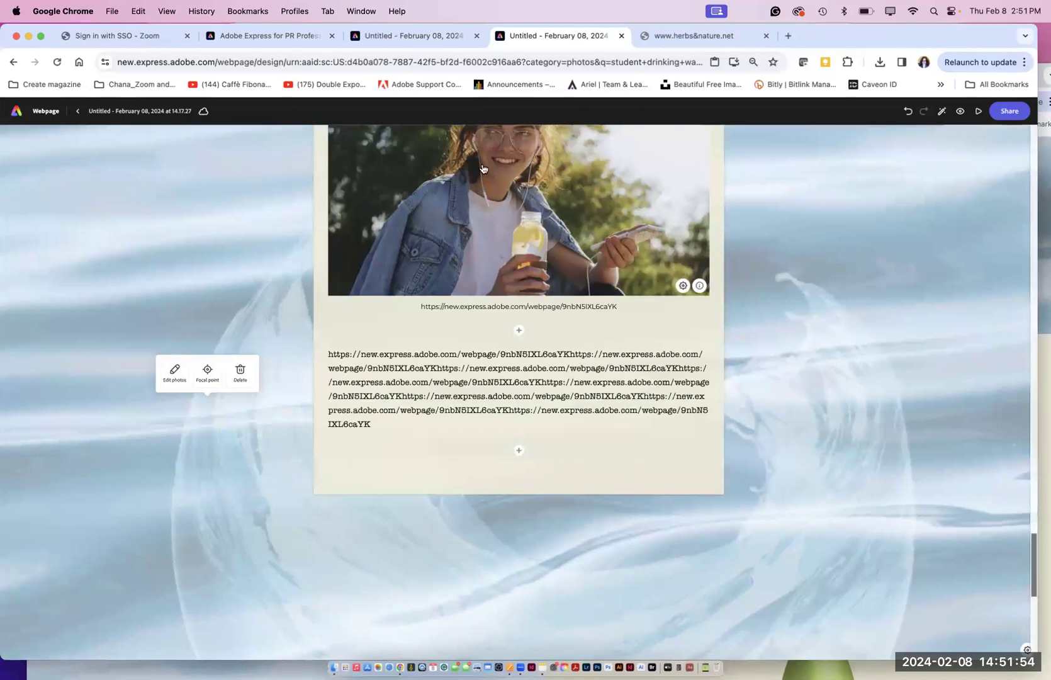
Step: Publish the latest webpage changes to the existing shared link and return to the Adobe Express home page
{"action": "left_click", "coordinate": [1003, 114]}
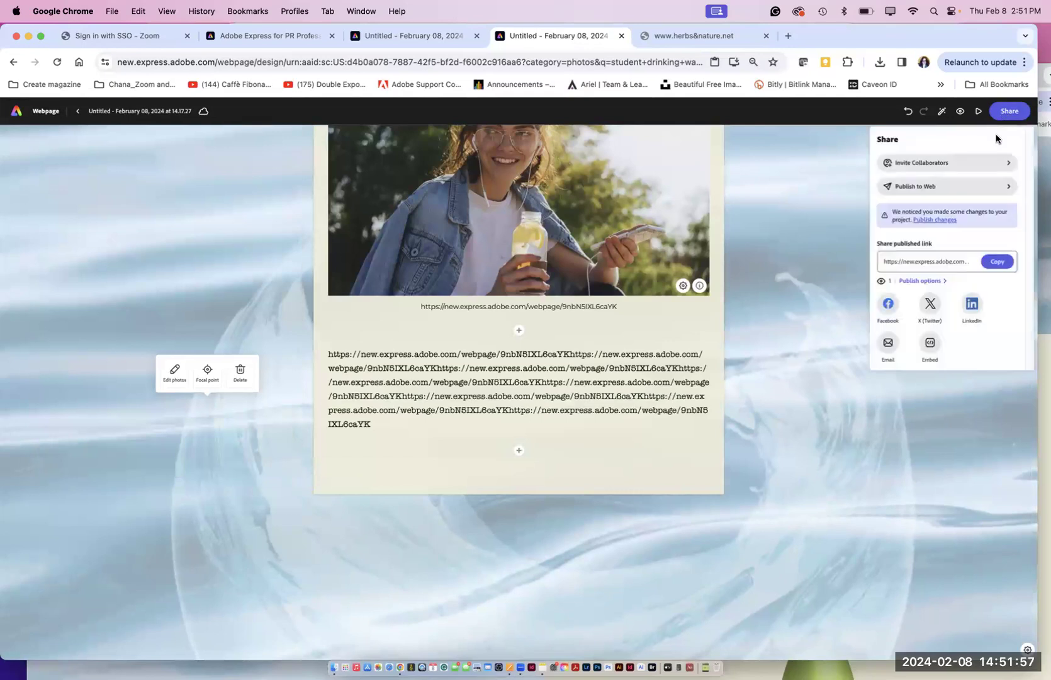
{"action": "left_click", "coordinate": [935, 220]}
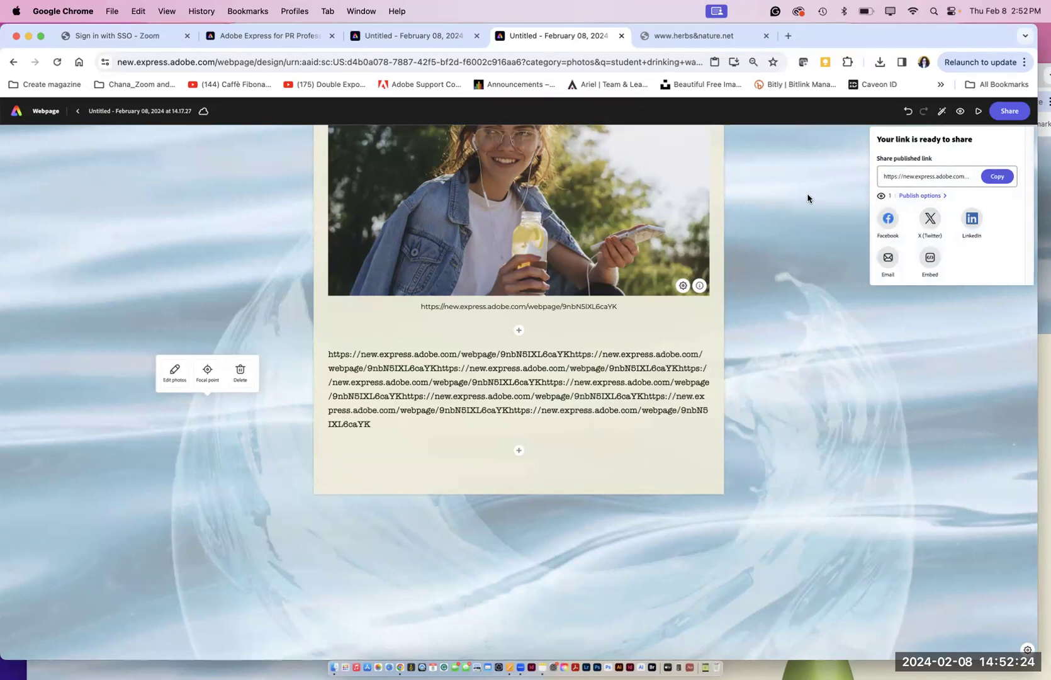
{"action": "left_click", "coordinate": [38, 112]}
{"action": "left_click", "coordinate": [38, 112]}
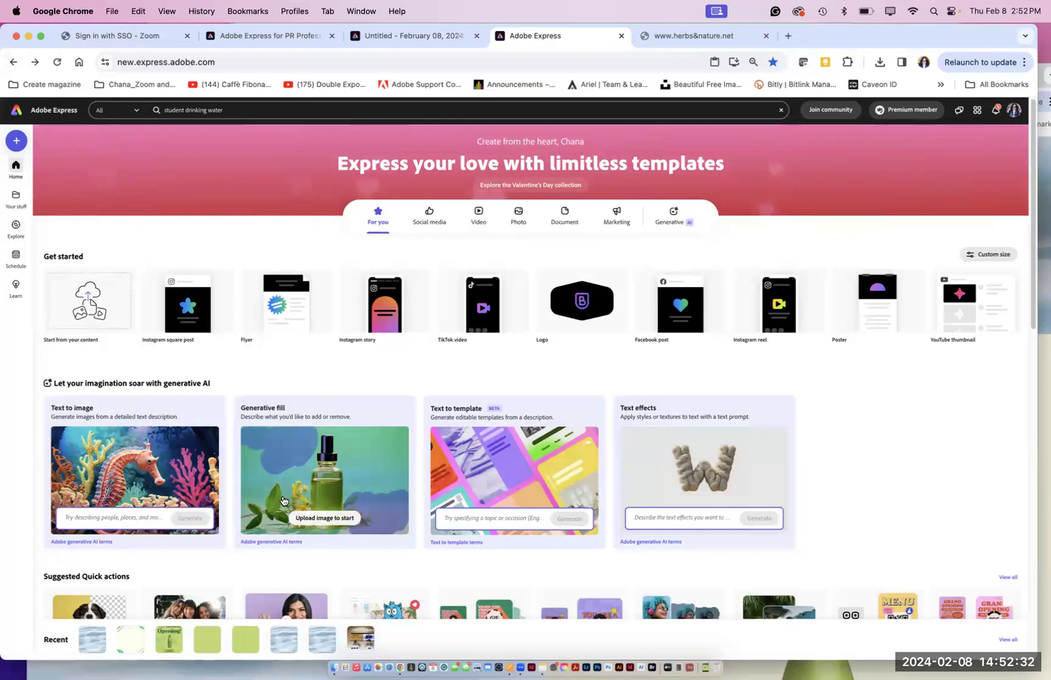
Step: Start a Text to image project from the seahorse sample and replace its prompt with "Water bottle on the beach in Los angeles"
{"action": "left_click", "coordinate": [153, 486]}
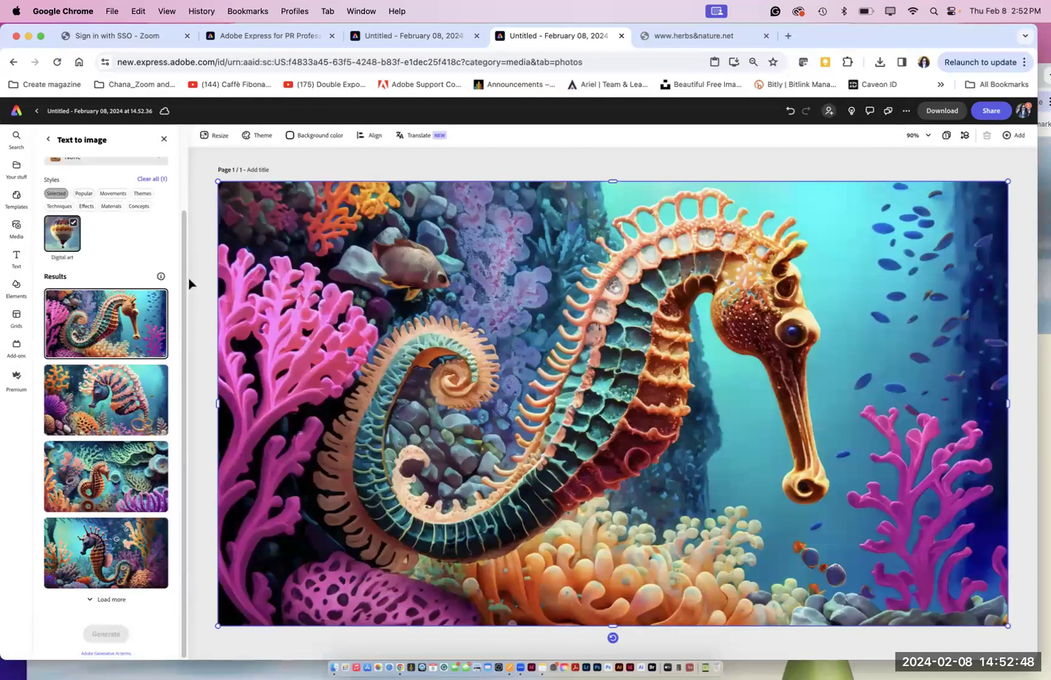
{"action": "scroll", "coordinate": [169, 166], "scroll_direction": "up", "scroll_amount": 3}
{"action": "left_click_drag", "start_coordinate": [119, 203], "coordinate": [34, 181]}
{"action": "type", "text": "Wa"}
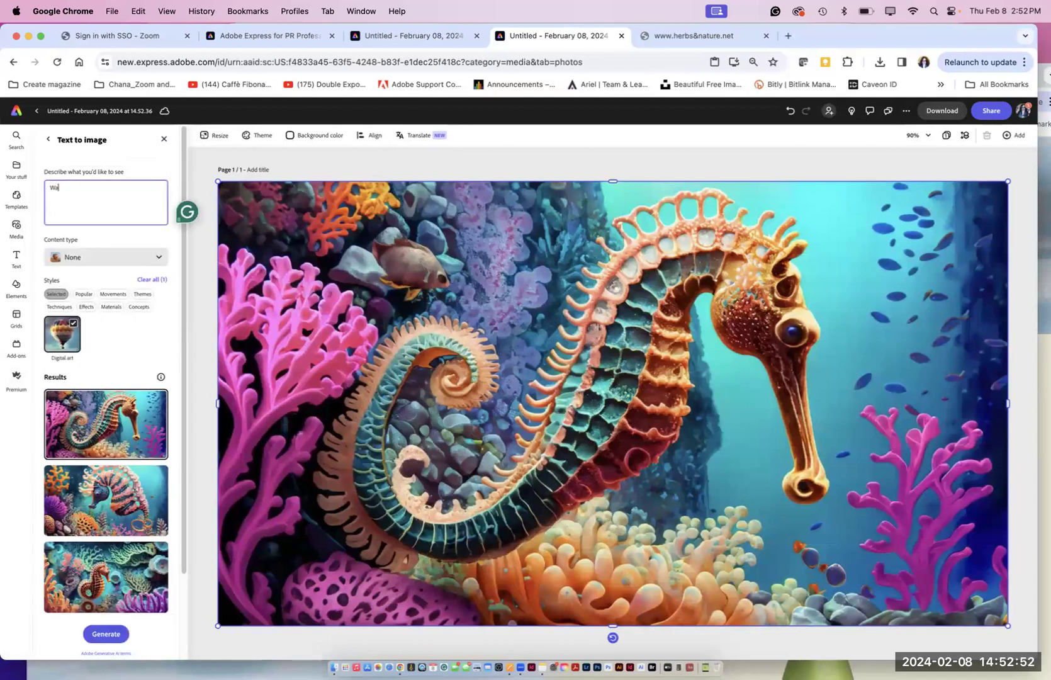
{"action": "type", "text": "ter bottle on the beach in Los angeles"}
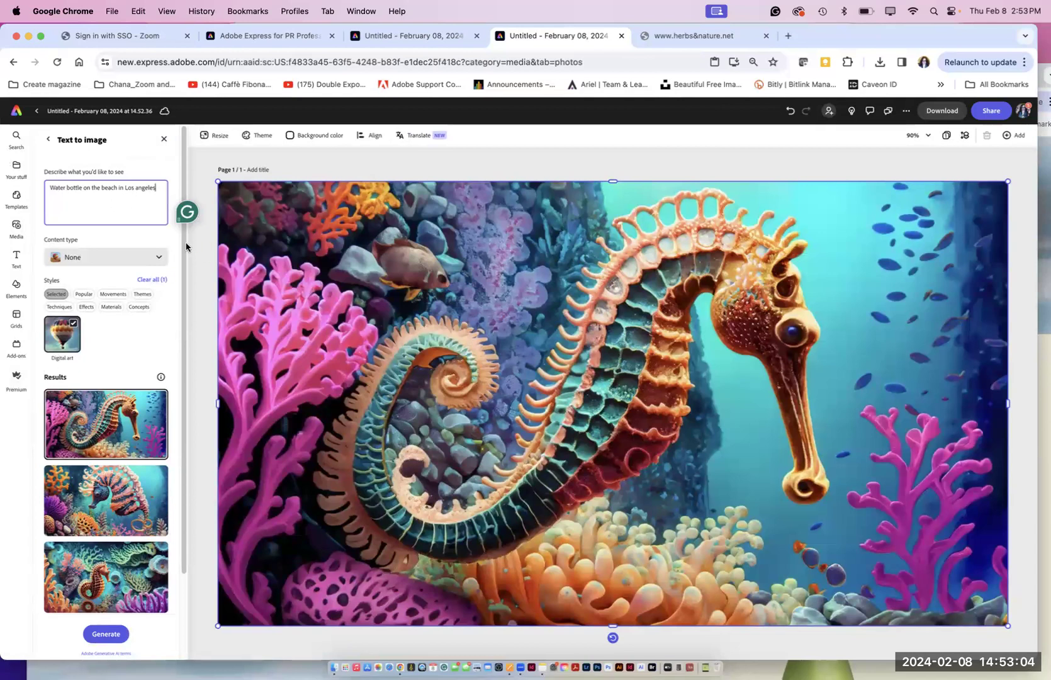
Step: Generate images from the Los Angeles beach water bottle prompt and preview the second, third and fourth results on the page
{"action": "key", "text": "Return"}
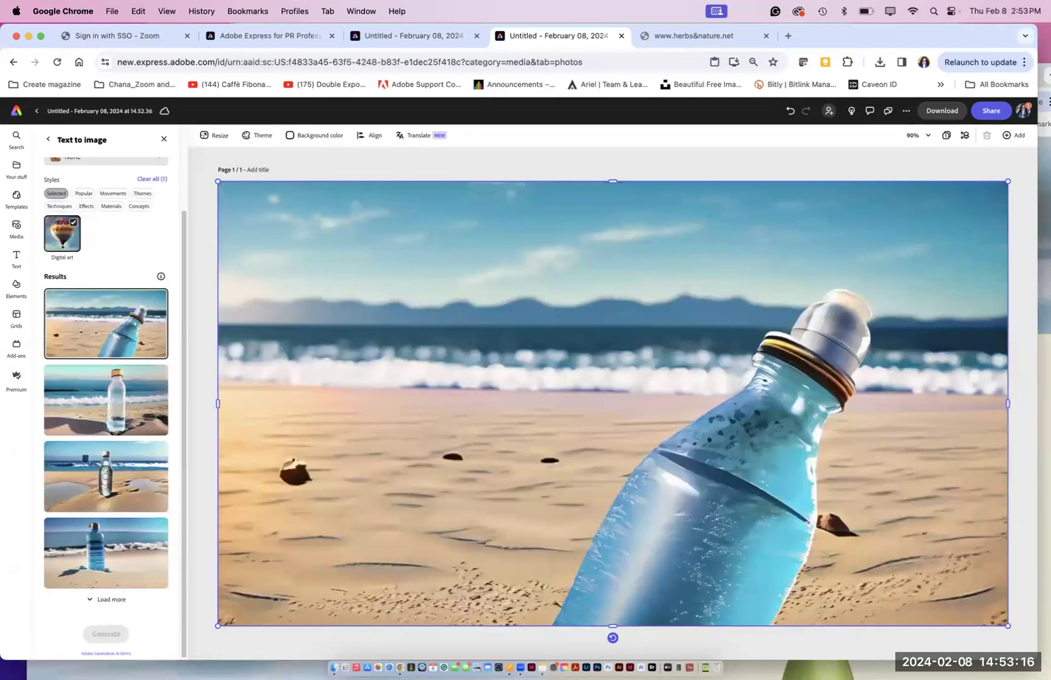
{"action": "left_click", "coordinate": [113, 401]}
{"action": "left_click", "coordinate": [116, 495]}
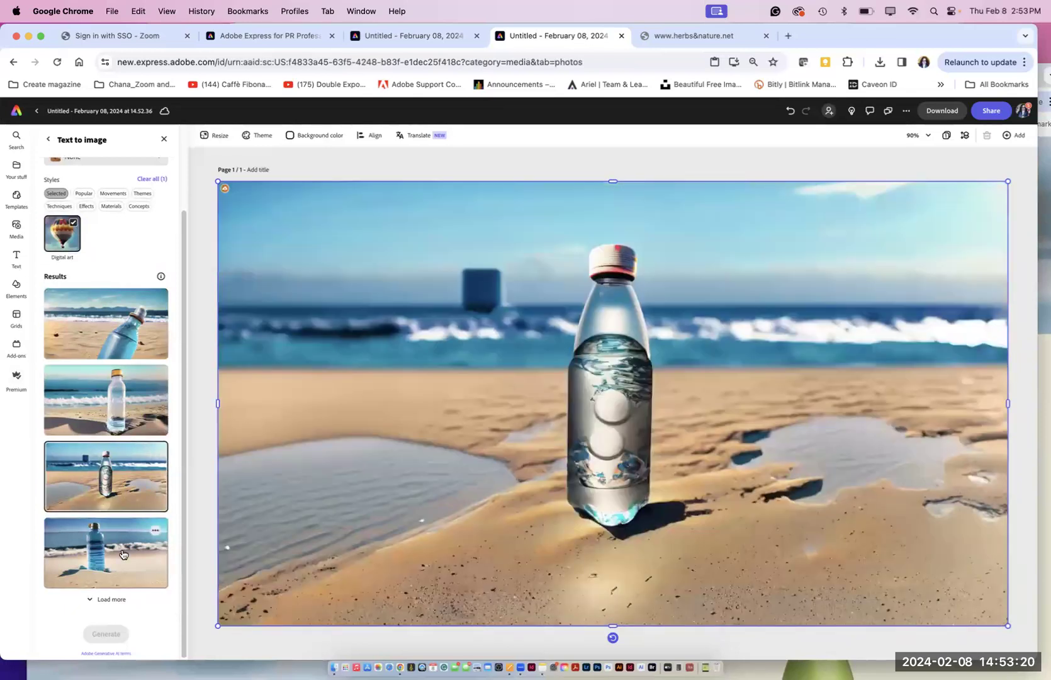
{"action": "left_click", "coordinate": [124, 554]}
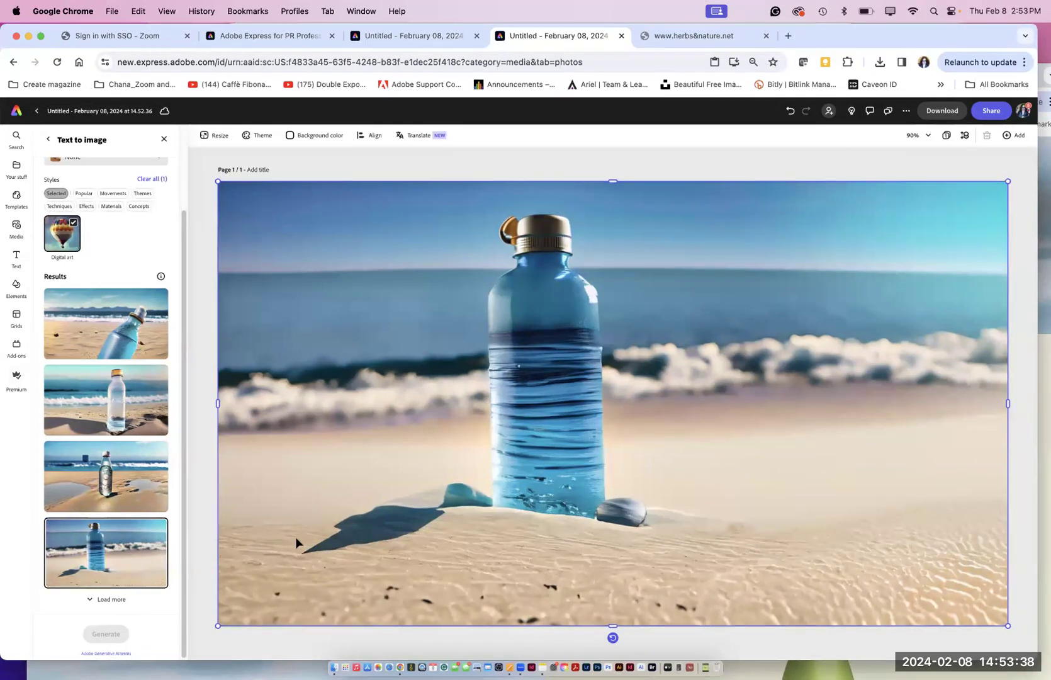
Step: Revise the image prompt to "Water bottles on the beach in Los Angeles with birds" and generate new results
{"action": "scroll", "coordinate": [151, 252], "scroll_direction": "up", "scroll_amount": 3}
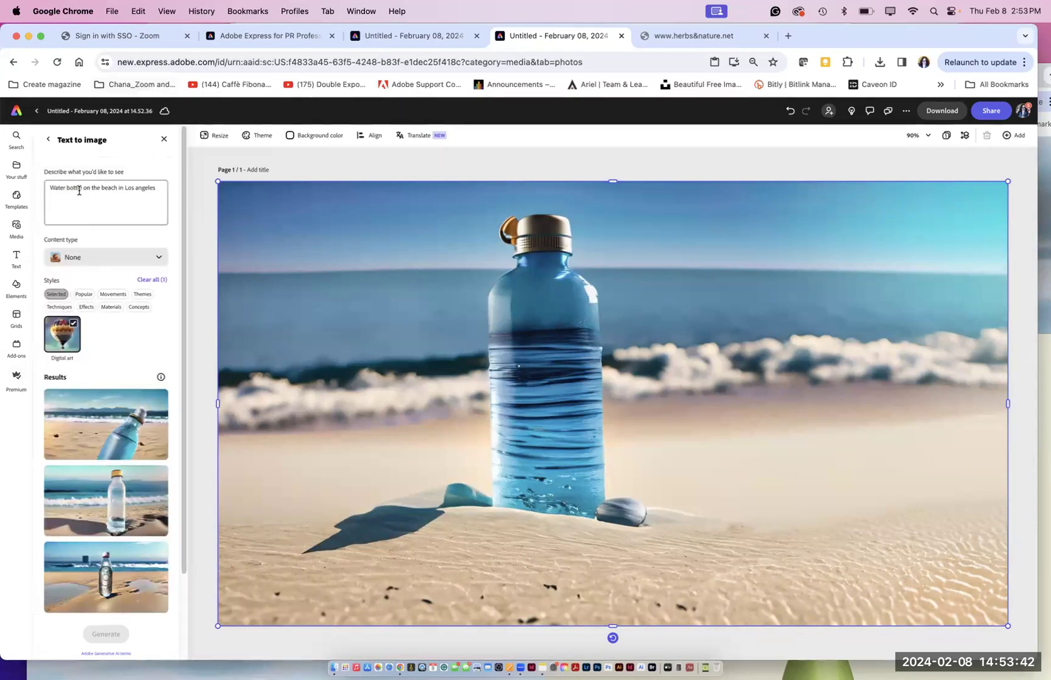
{"action": "left_click", "coordinate": [81, 187]}
{"action": "type", "text": "s"}
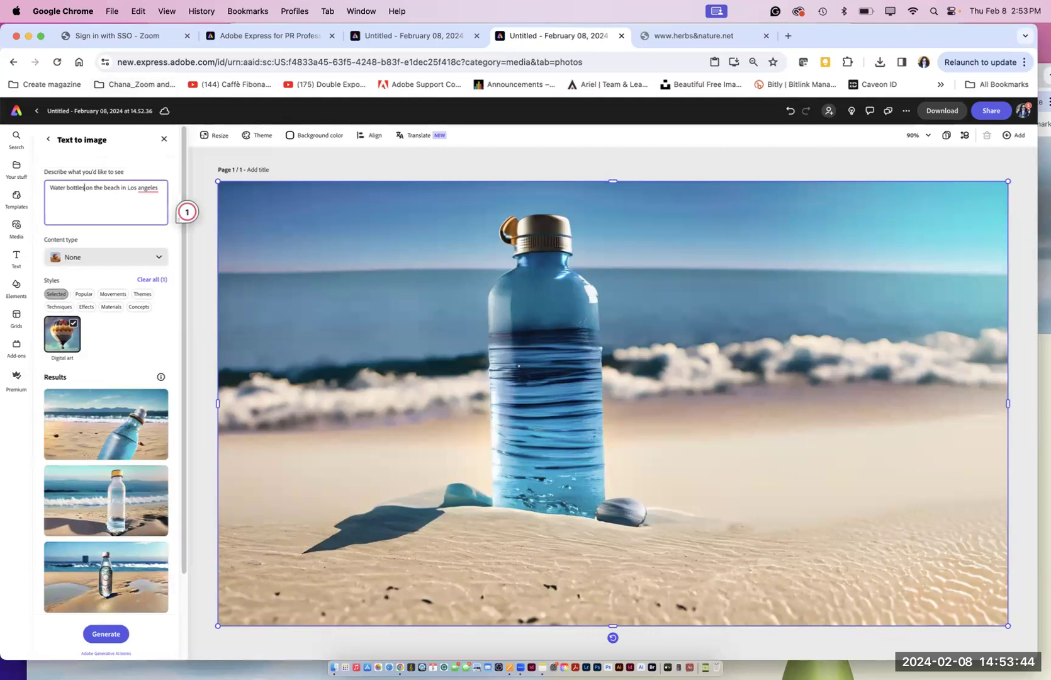
{"action": "mouse_move", "coordinate": [148, 188]}
{"action": "left_click", "coordinate": [160, 221]}
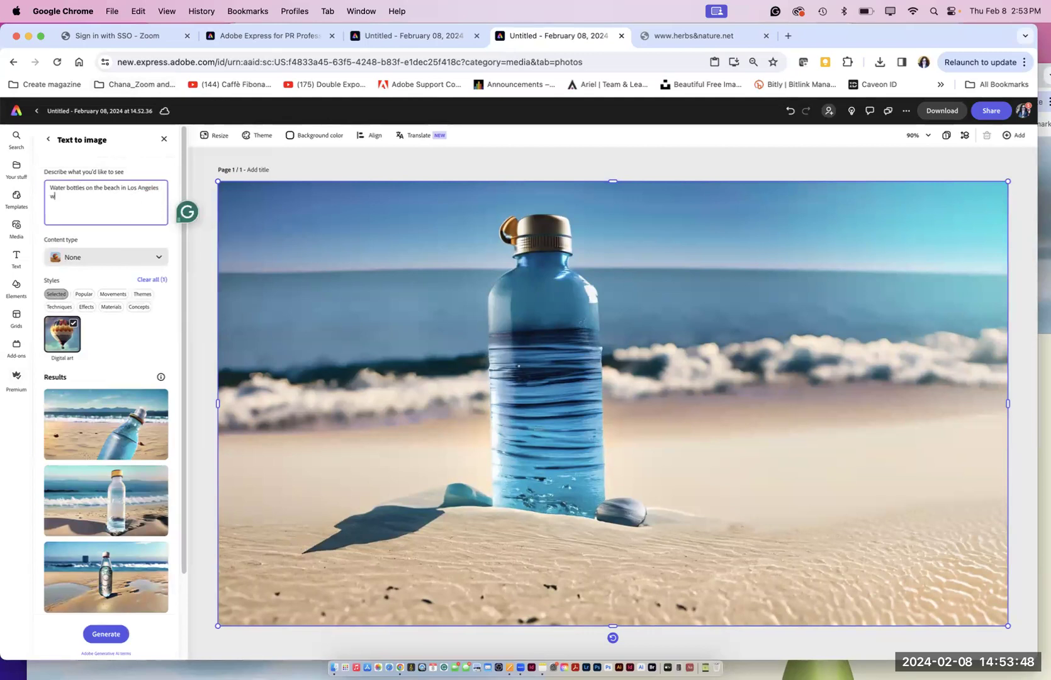
{"action": "type", "text": "with birds"}
{"action": "key", "text": "BackSpace"}
{"action": "key", "text": "BackSpace"}
{"action": "key", "text": "Return"}
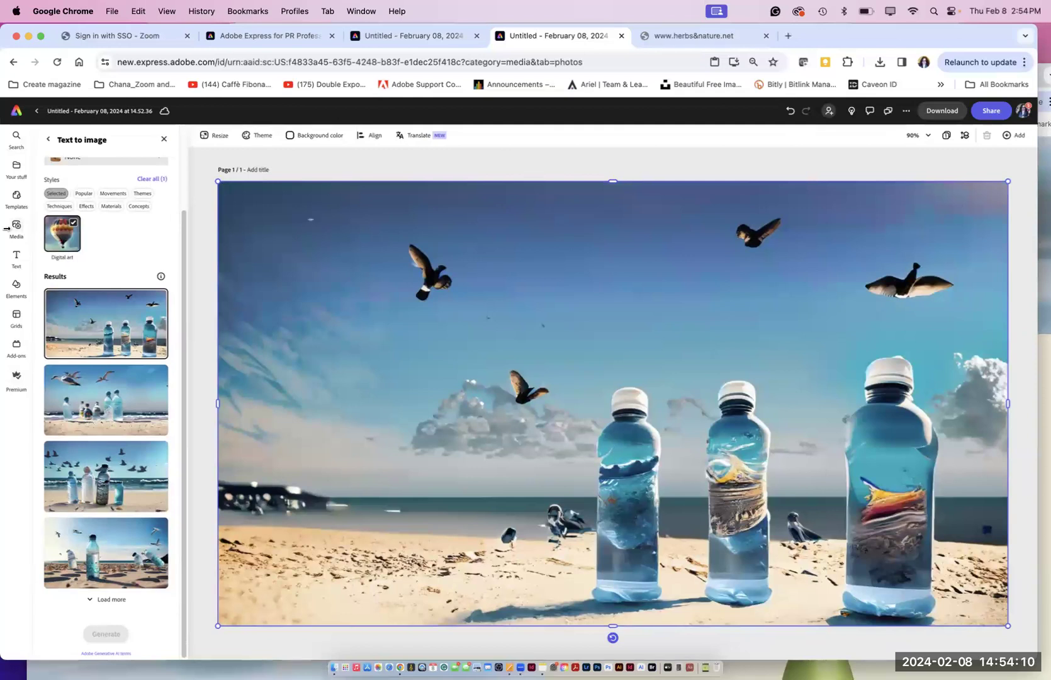
Step: Preview the remaining bird-and-bottle results, keep the fourth one on the page, and download it as a PNG
{"action": "left_click", "coordinate": [90, 398]}
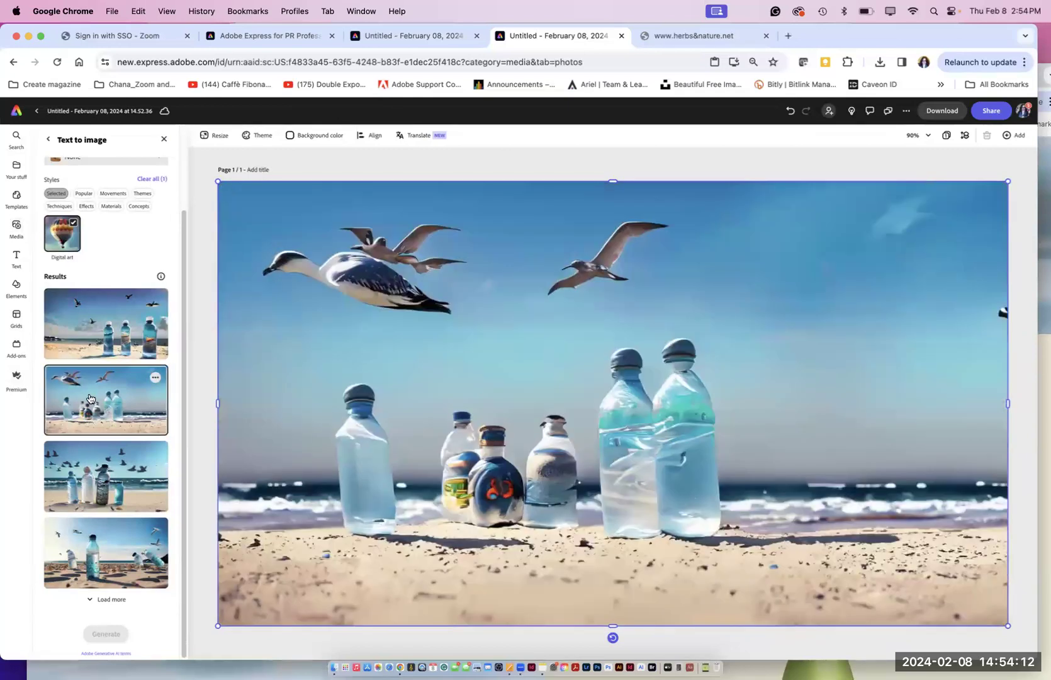
{"action": "left_click", "coordinate": [118, 486]}
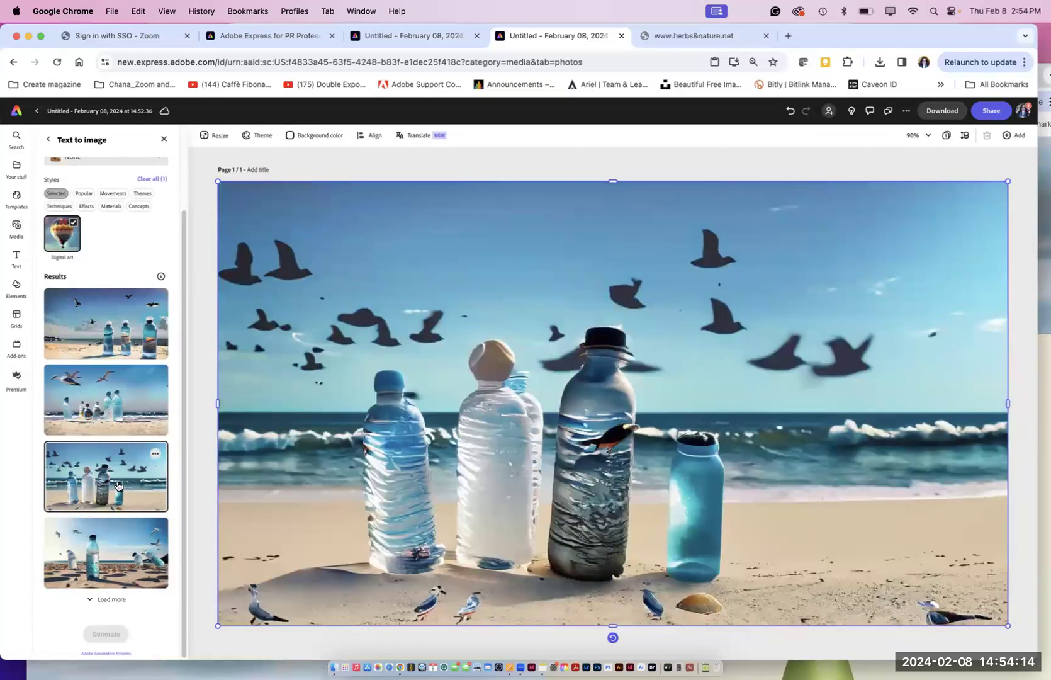
{"action": "left_click", "coordinate": [126, 556]}
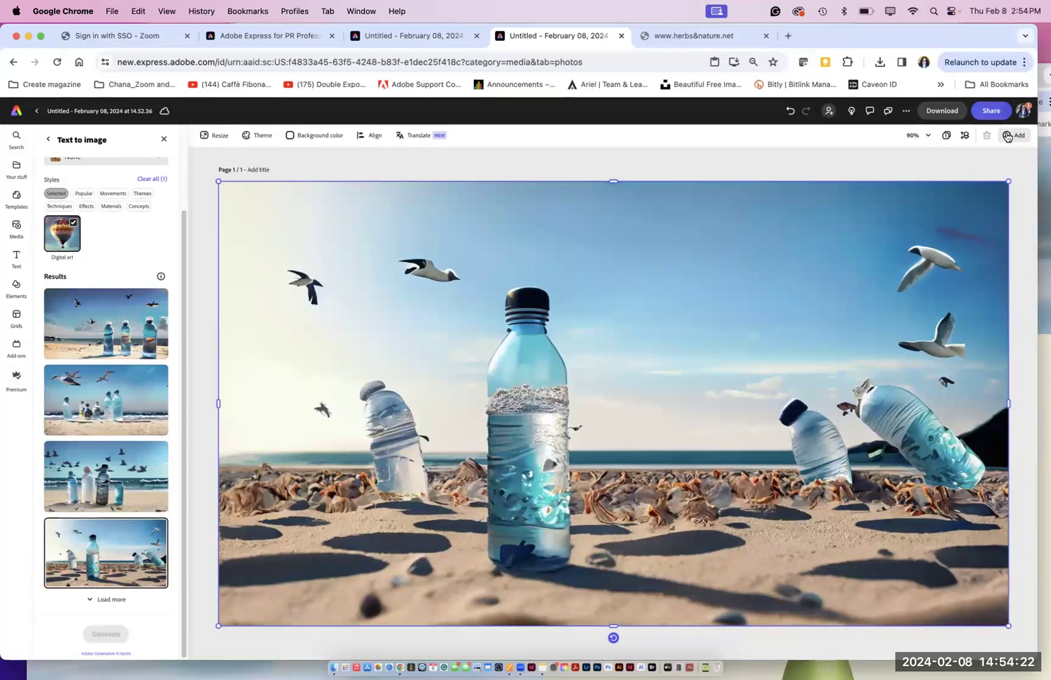
{"action": "left_click", "coordinate": [938, 112]}
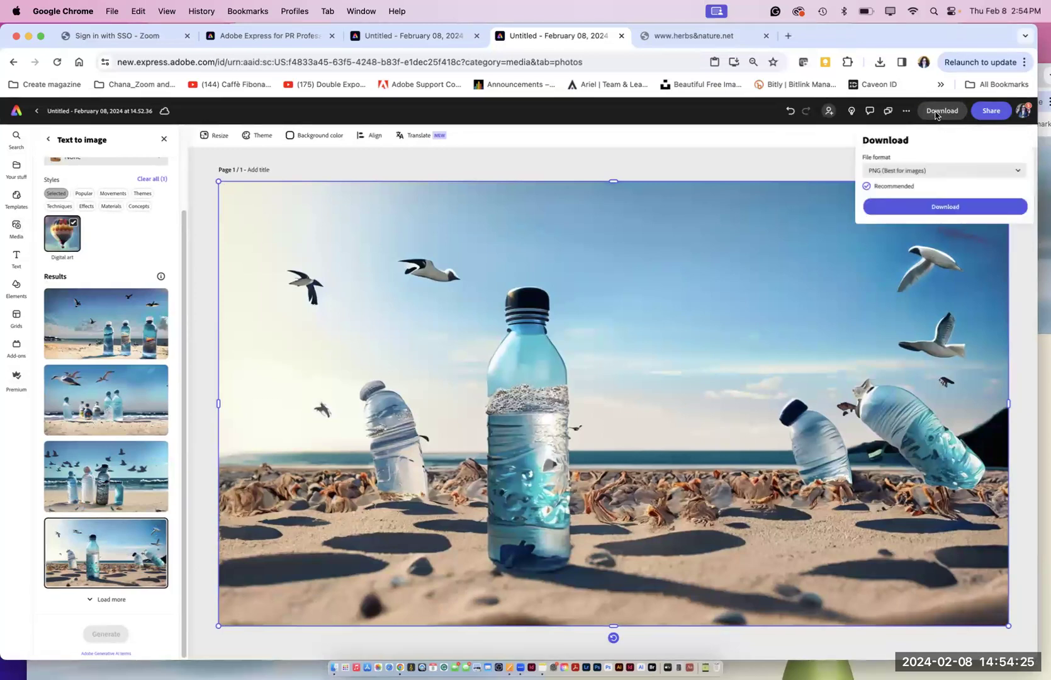
{"action": "left_click", "coordinate": [924, 208]}
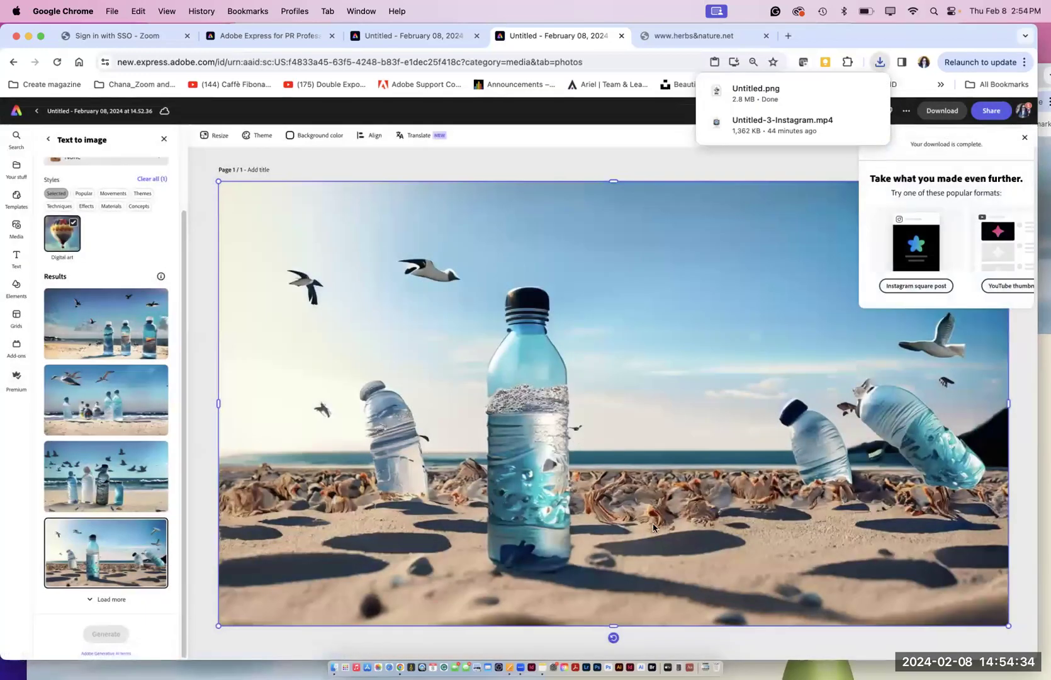
Step: Switch to the other Untitled project's browser tab and leave that project for the Adobe Express home page
{"action": "left_click", "coordinate": [440, 38]}
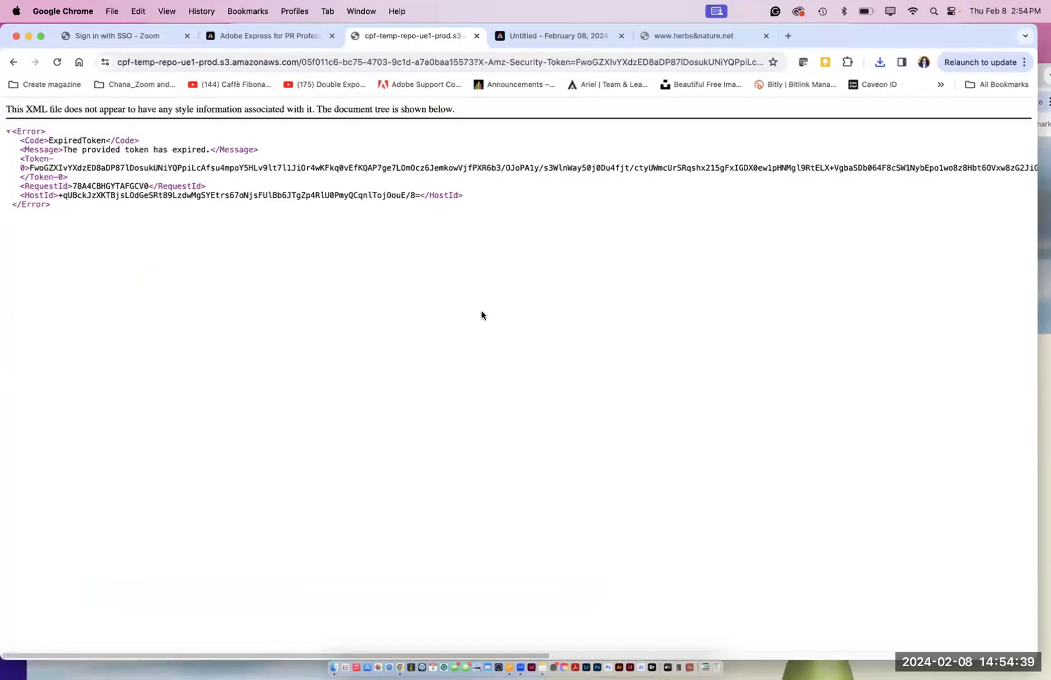
{"action": "left_click", "coordinate": [13, 62]}
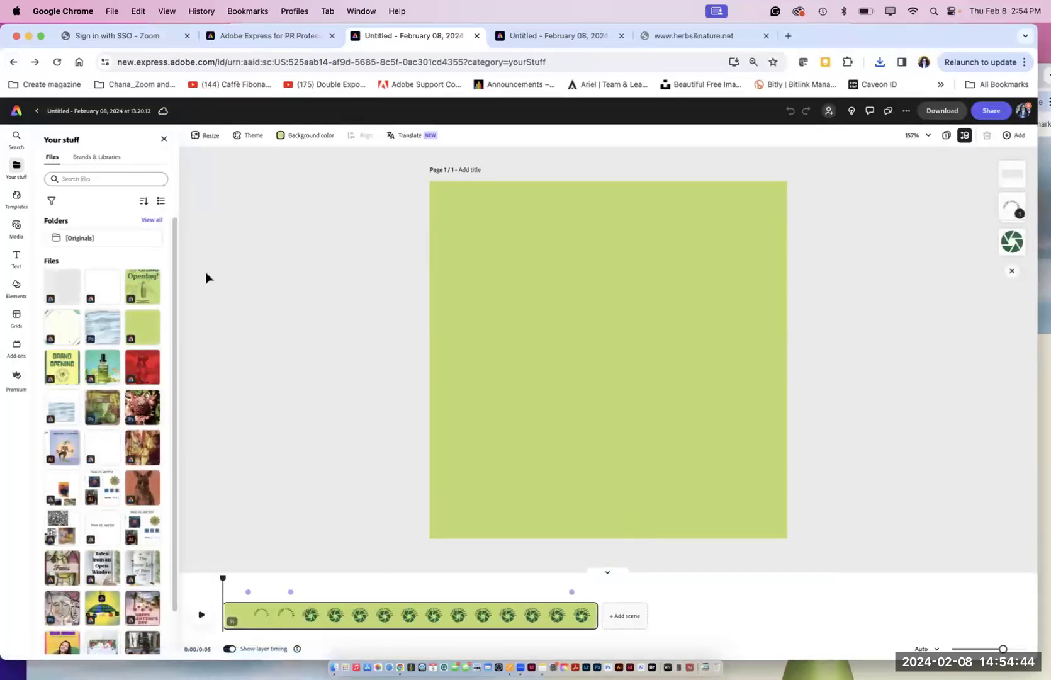
{"action": "left_click", "coordinate": [34, 111]}
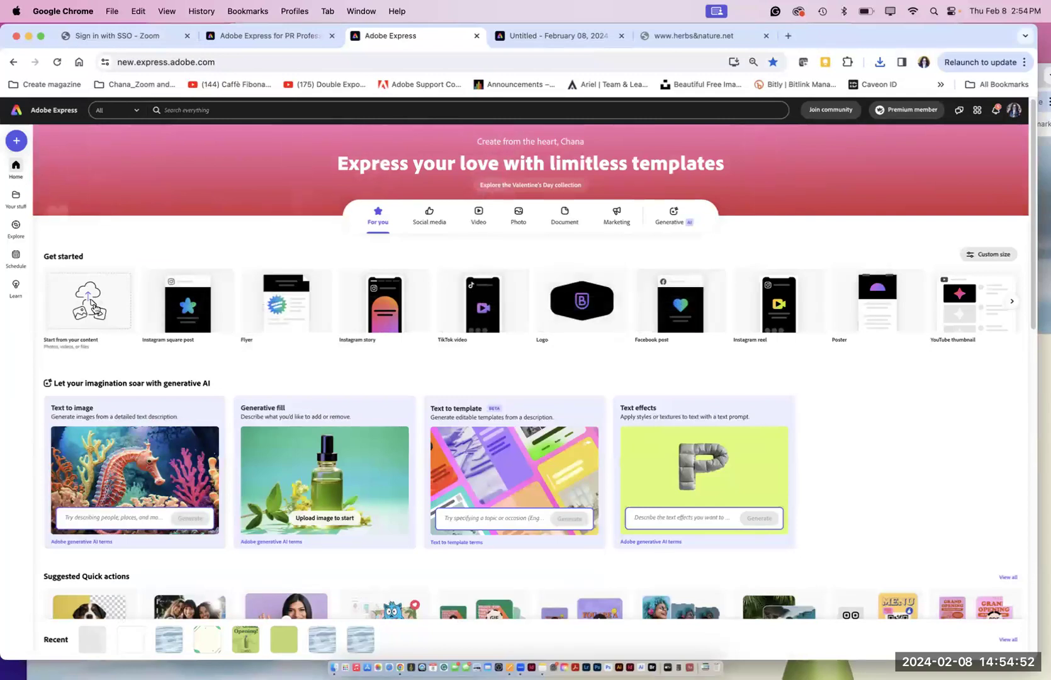
Step: Start a new poster from your own content, using Untitled.png from the Downloads folder
{"action": "left_click", "coordinate": [94, 307]}
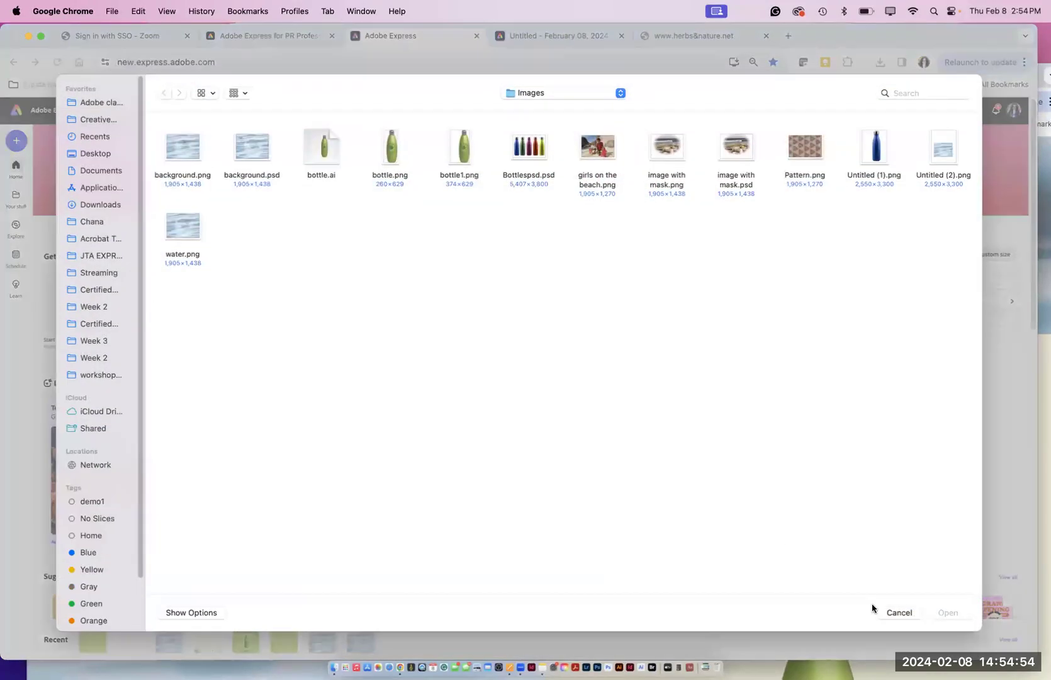
{"action": "left_click", "coordinate": [92, 154]}
{"action": "left_click", "coordinate": [101, 172]}
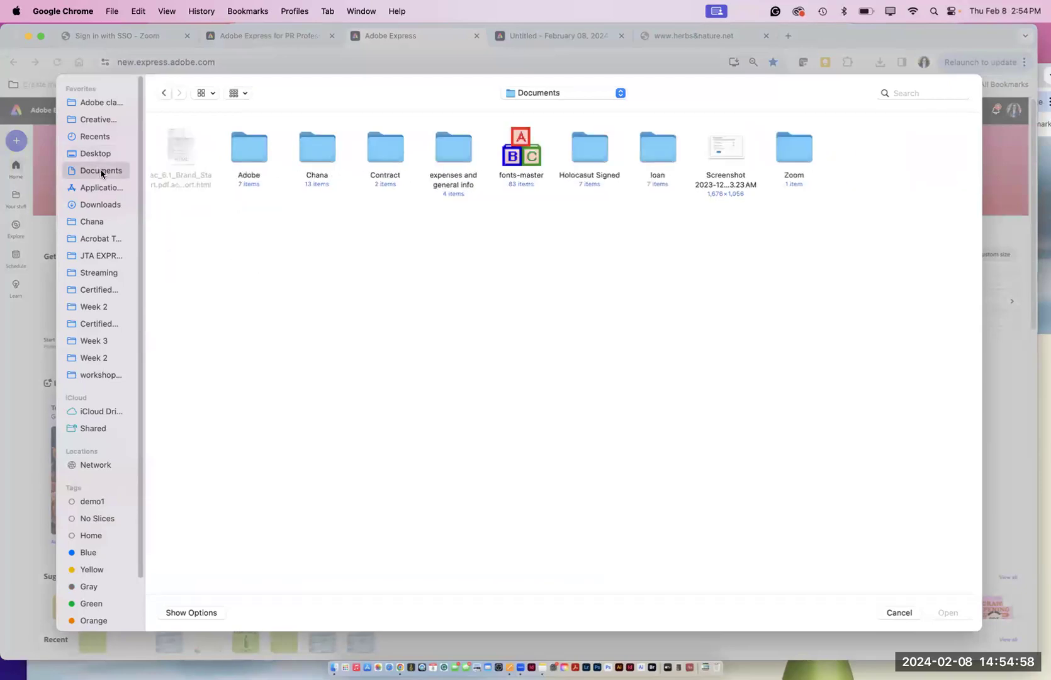
{"action": "left_click", "coordinate": [106, 203]}
{"action": "left_click", "coordinate": [794, 148]}
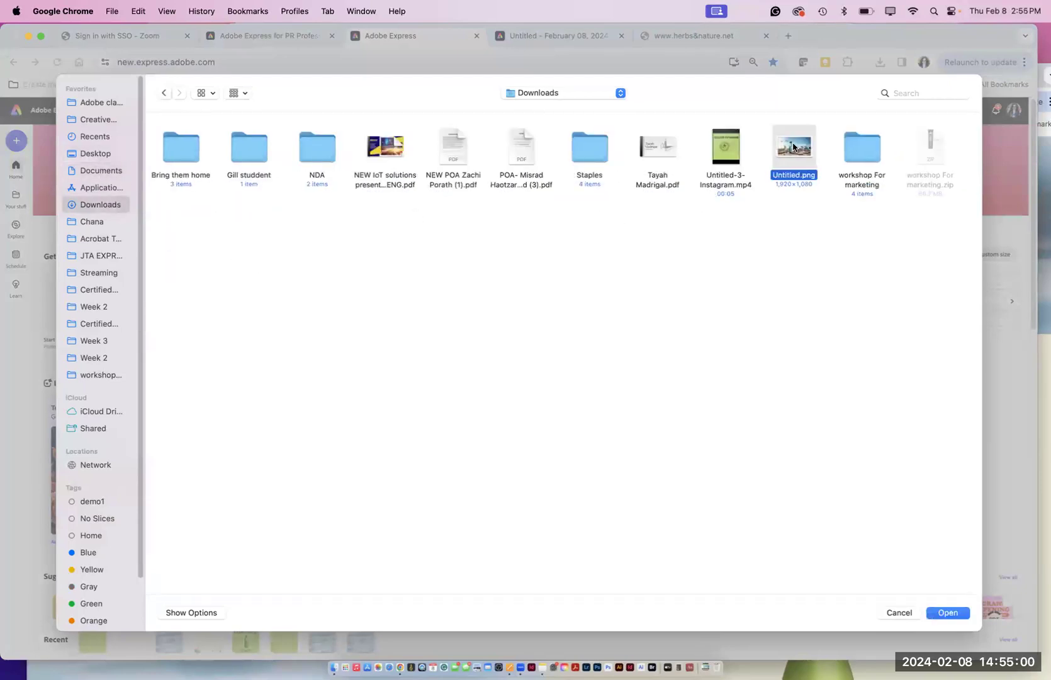
{"action": "left_click", "coordinate": [938, 610]}
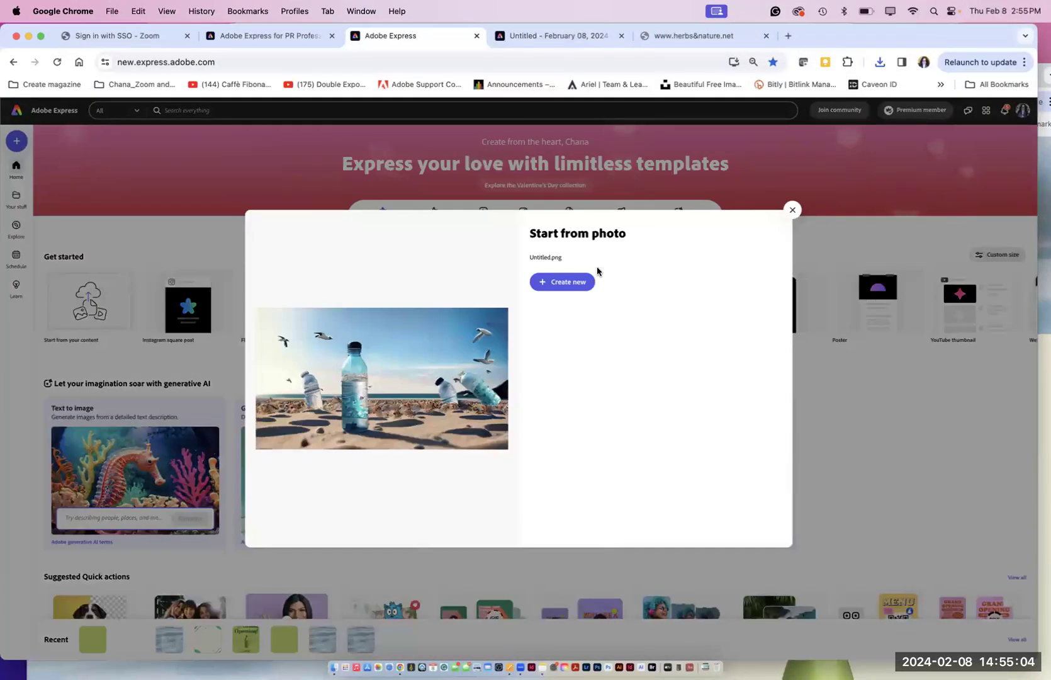
{"action": "left_click", "coordinate": [563, 281]}
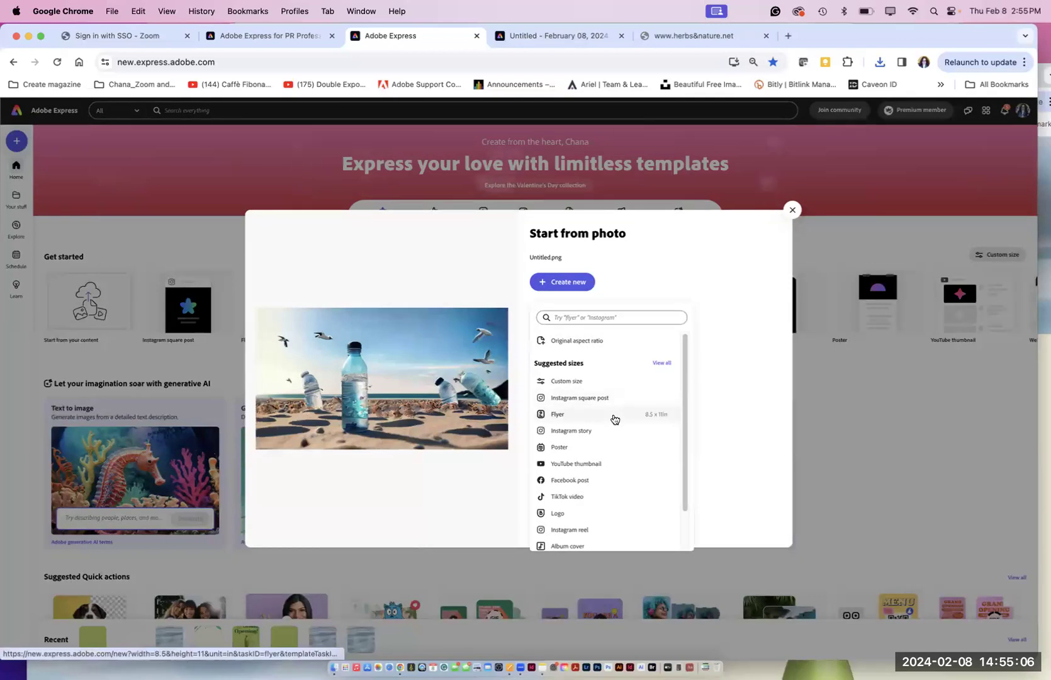
{"action": "left_click", "coordinate": [600, 448]}
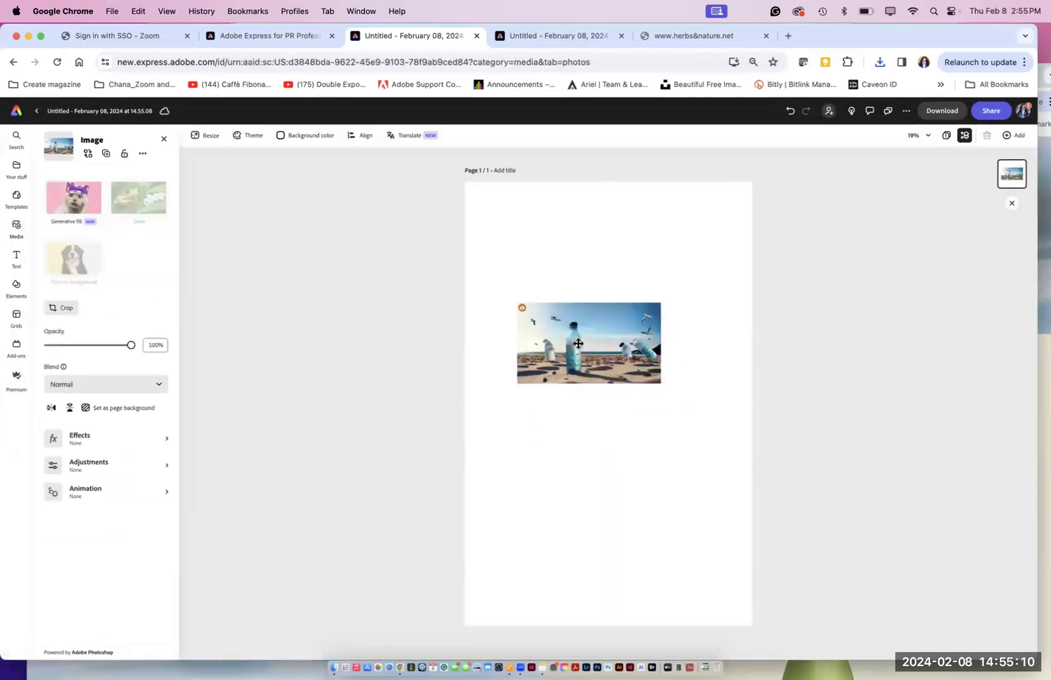
Step: Enlarge the beach bottle photo to nearly the poster's full width and remove its background
{"action": "left_click_drag", "start_coordinate": [672, 341], "coordinate": [730, 434]}
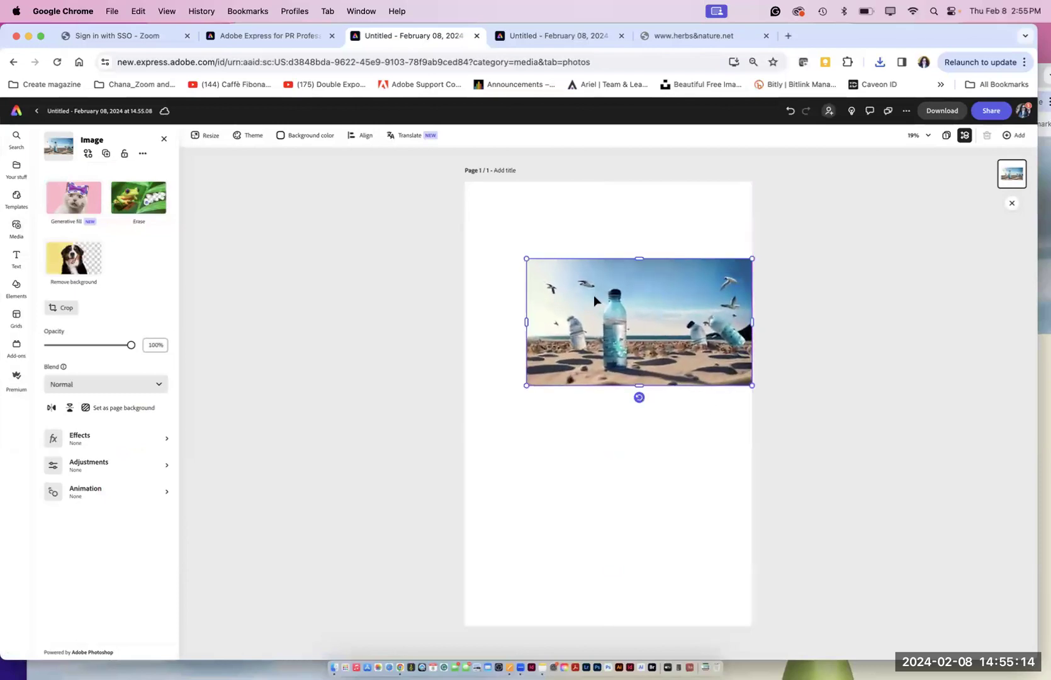
{"action": "left_click_drag", "start_coordinate": [527, 258], "coordinate": [466, 227]}
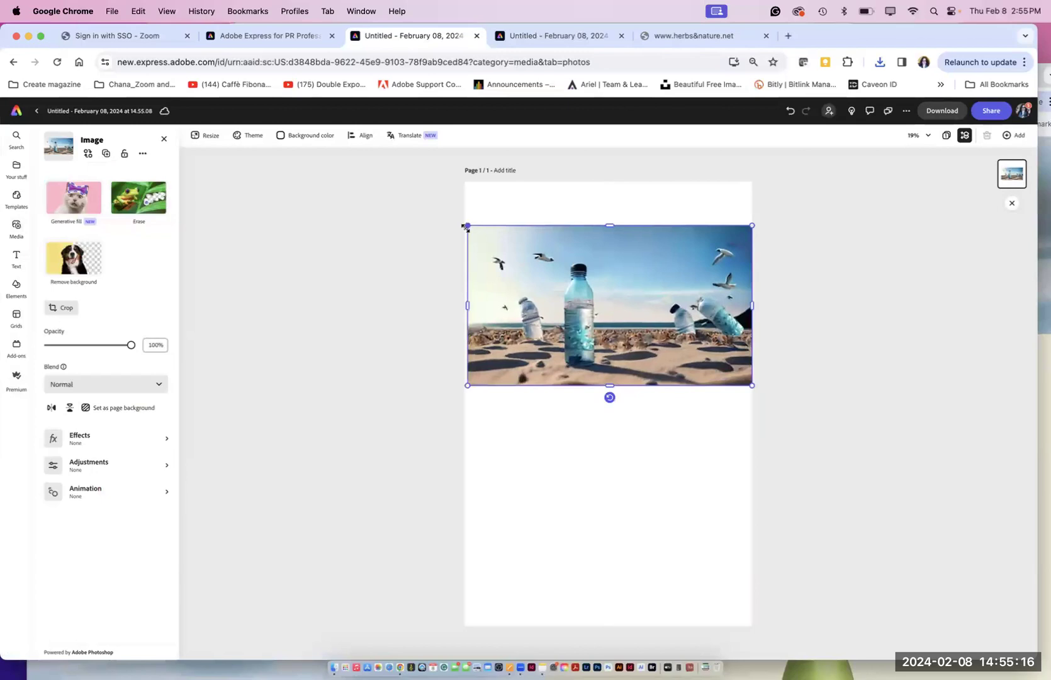
{"action": "left_click", "coordinate": [69, 266]}
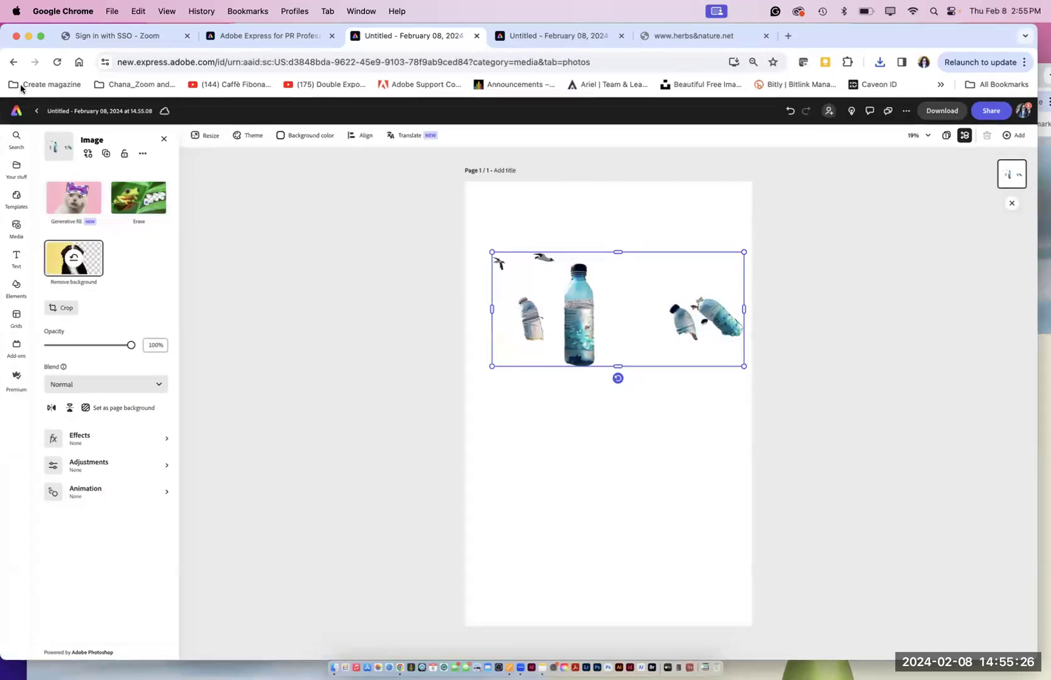
Step: Leave the poster and review the "Adobe Express for PR Professionals" webpage from its Generative Fill section back up to the title
{"action": "left_click", "coordinate": [13, 62]}
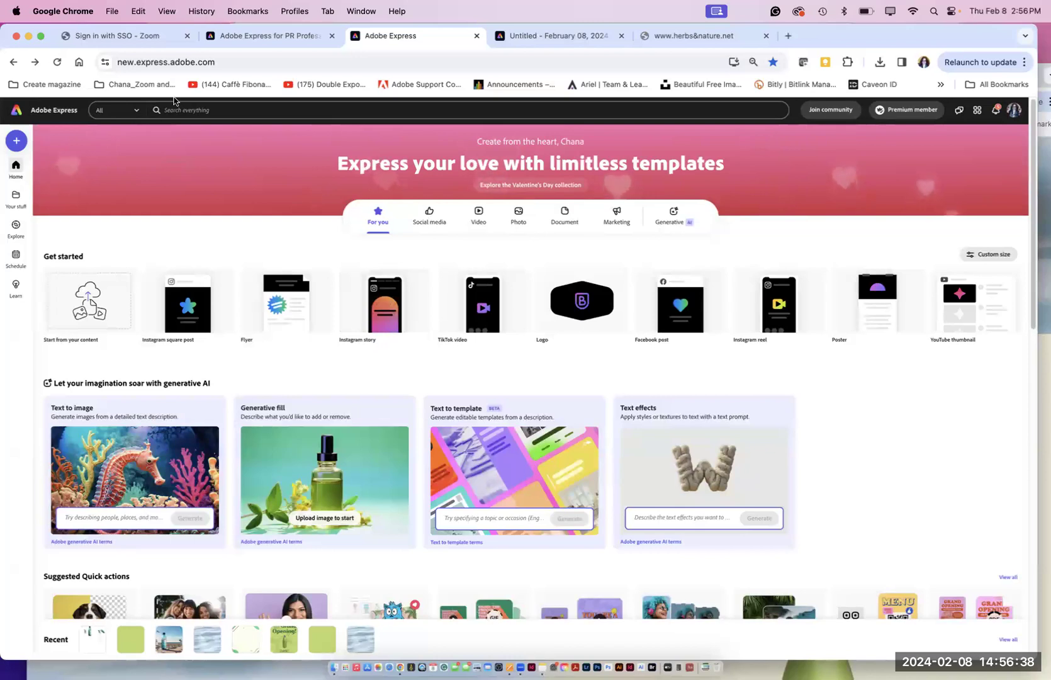
{"action": "left_click", "coordinate": [244, 37]}
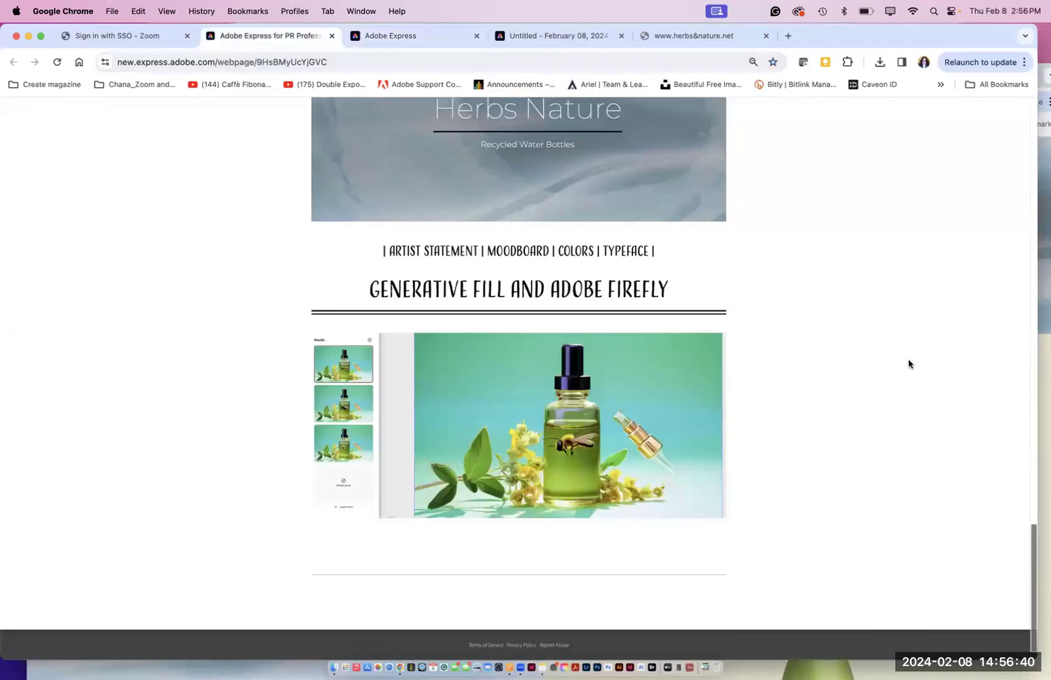
{"action": "left_click_drag", "start_coordinate": [1033, 543], "coordinate": [1031, 504]}
{"action": "scroll", "coordinate": [997, 381], "scroll_direction": "down", "scroll_amount": 1}
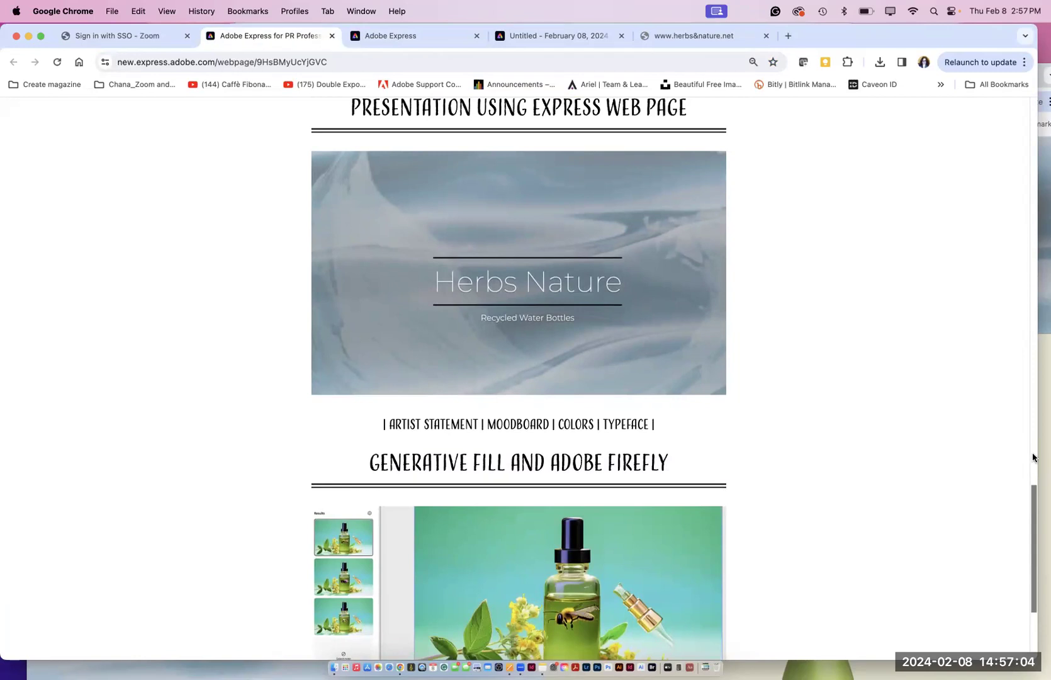
{"action": "left_click_drag", "start_coordinate": [1033, 503], "coordinate": [917, 126]}
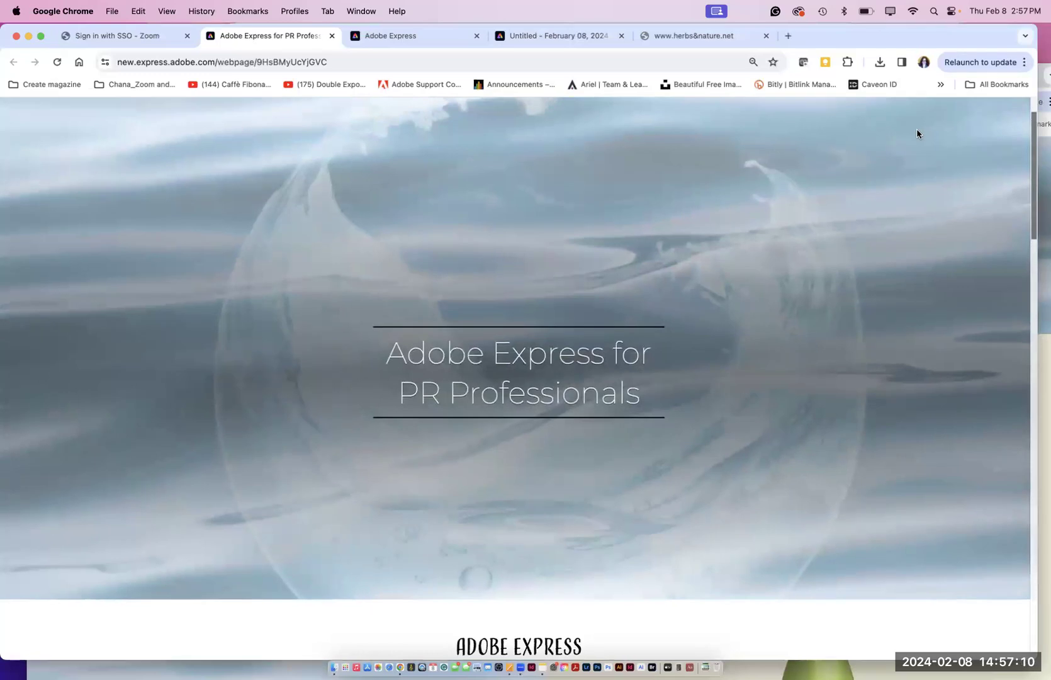